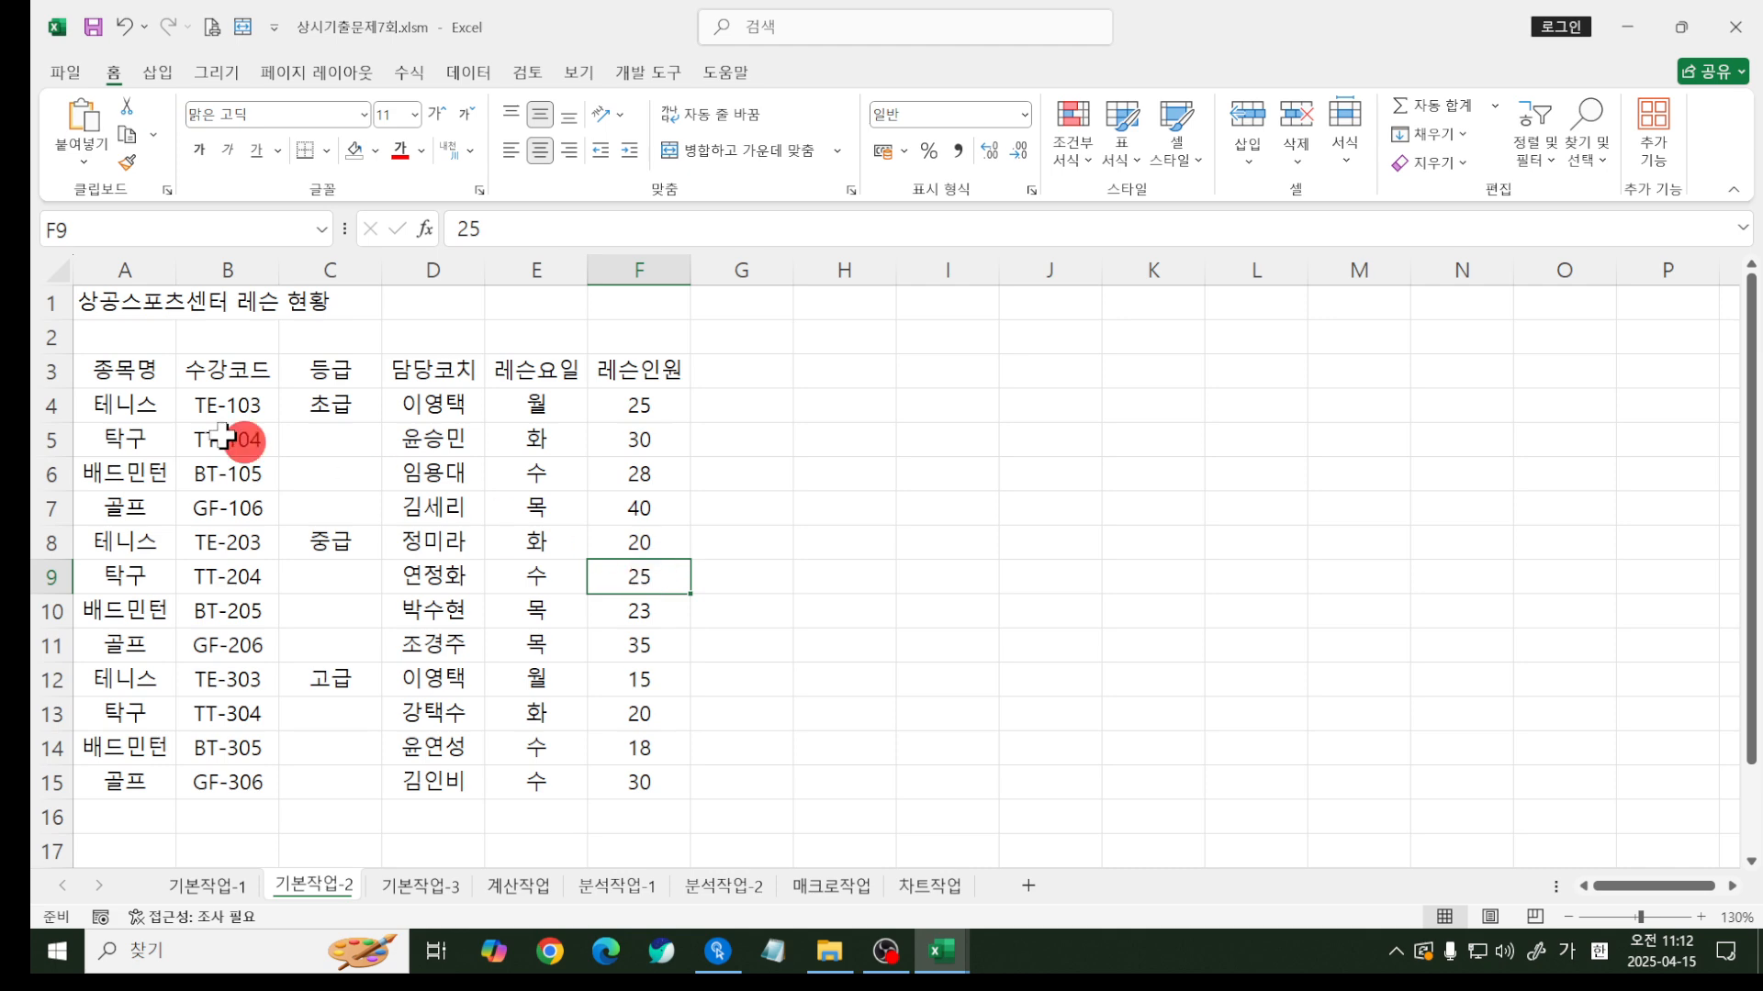
- Merge and center the title across A1:F1 and format it as bold 돋움 at size 16
drag(136, 296, 636, 294)
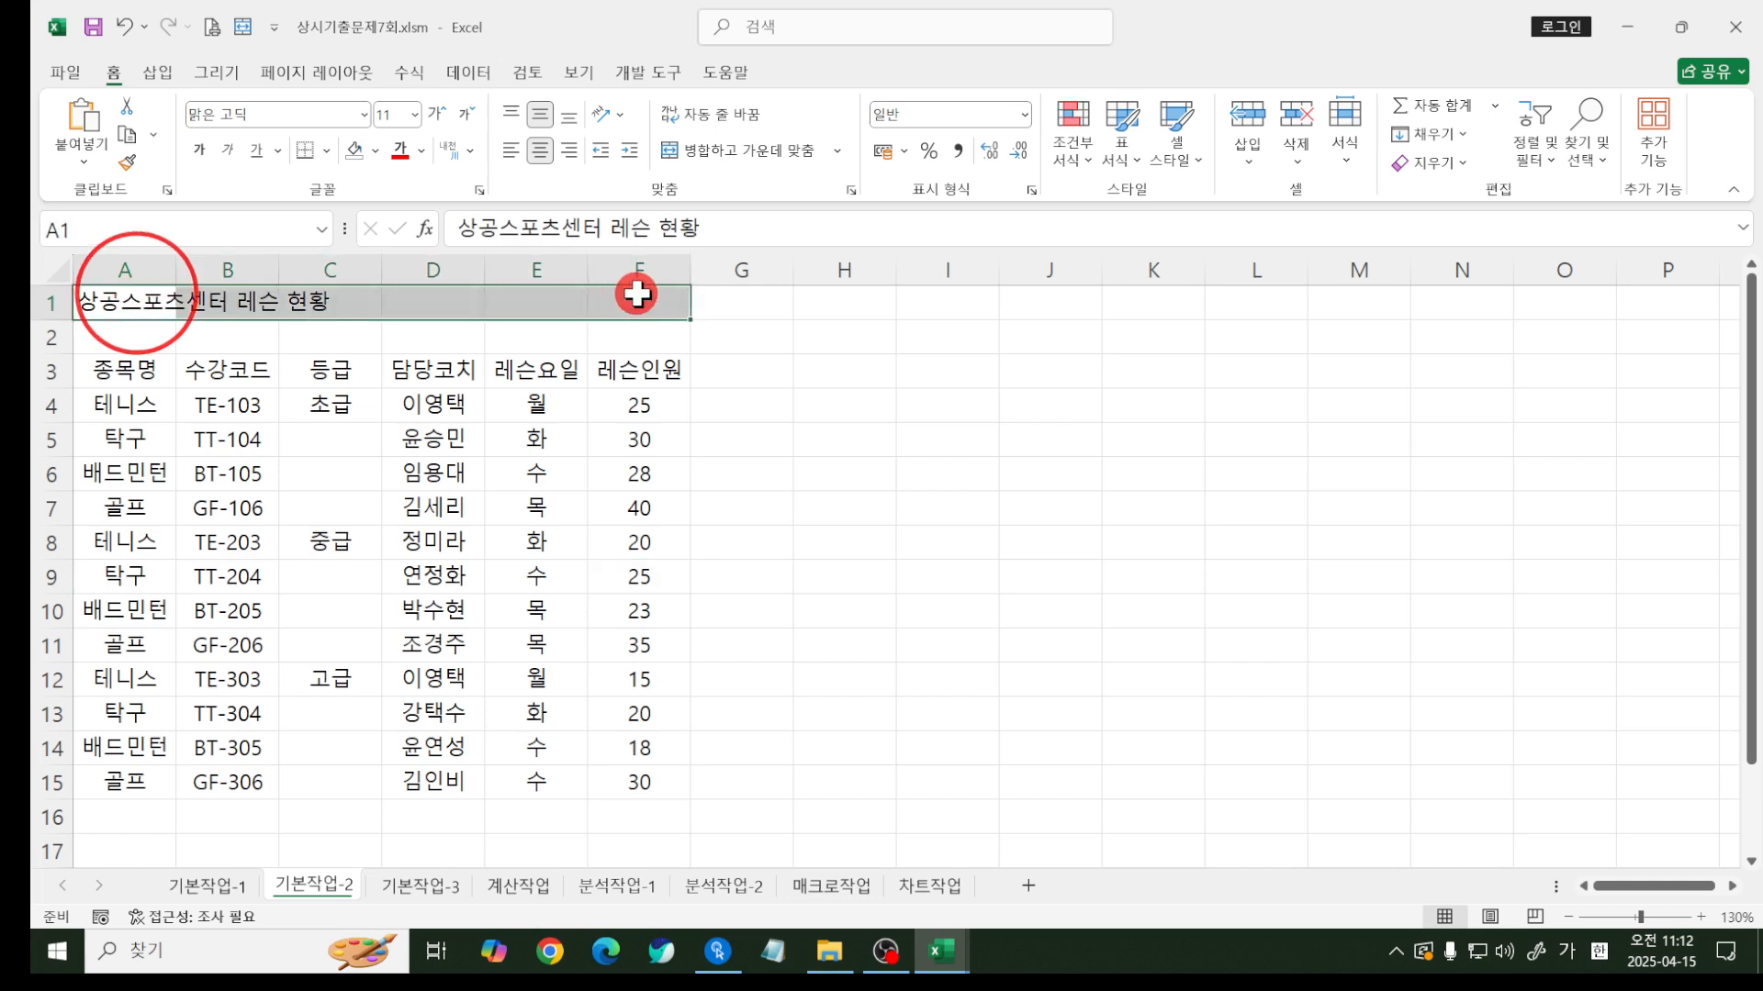
click(712, 154)
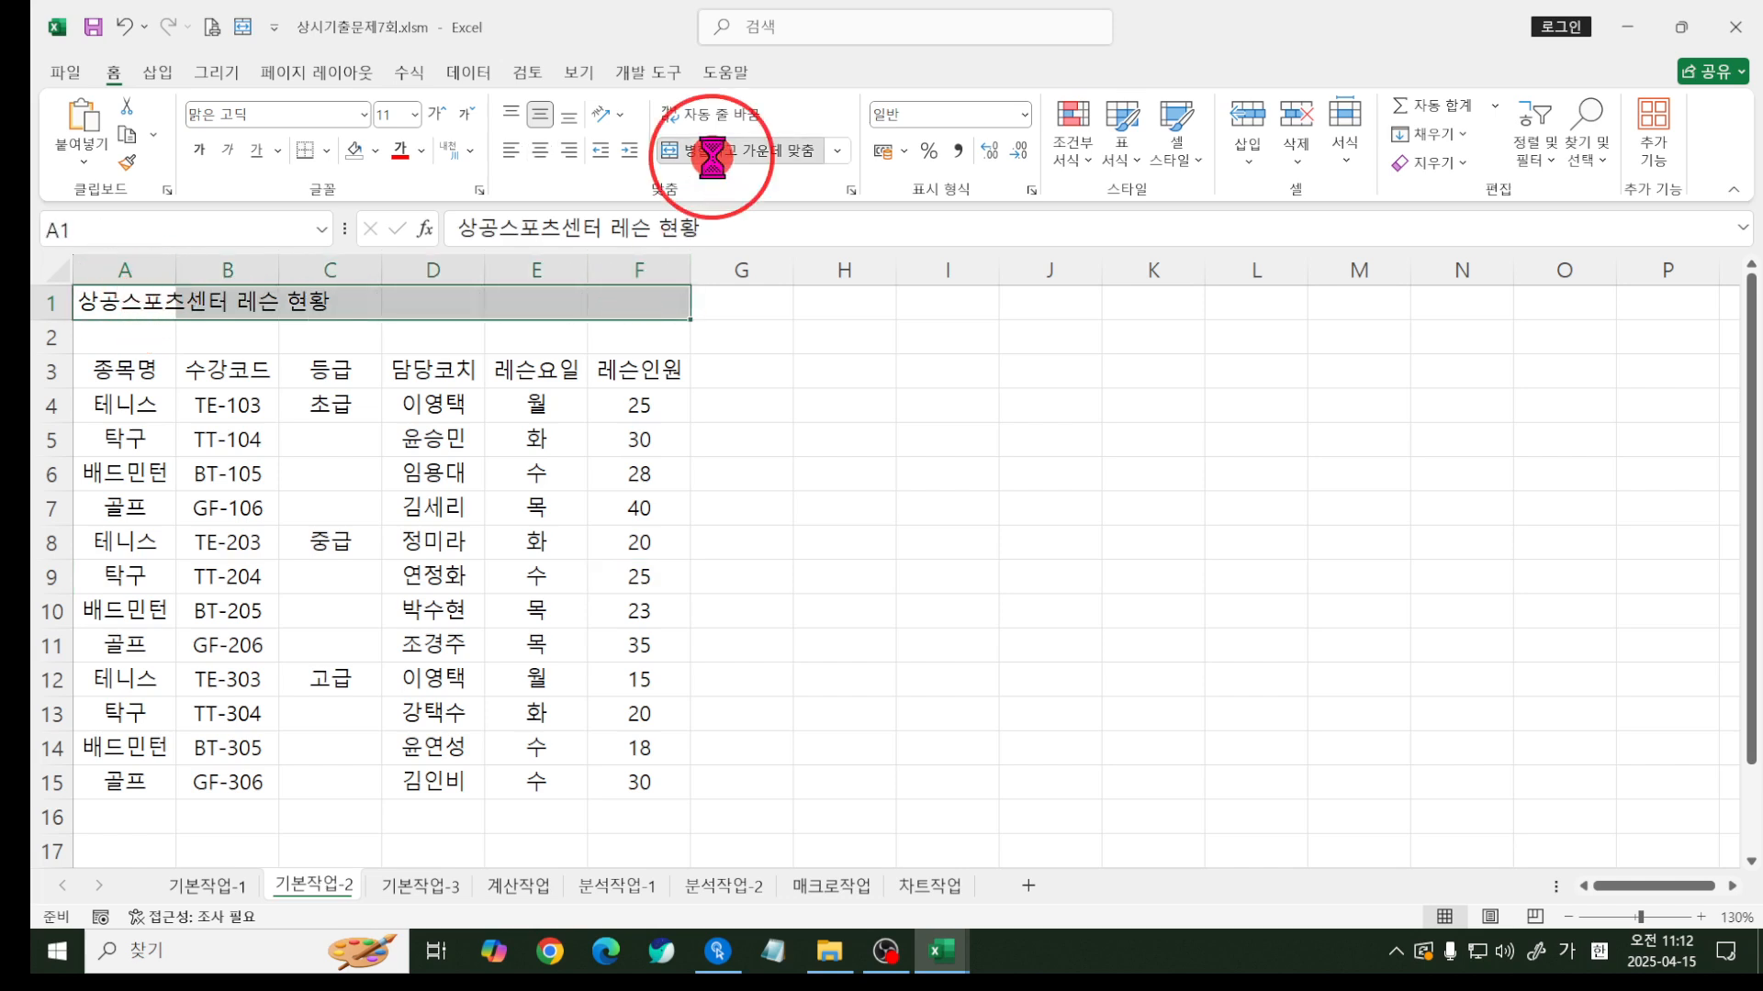
click(241, 114)
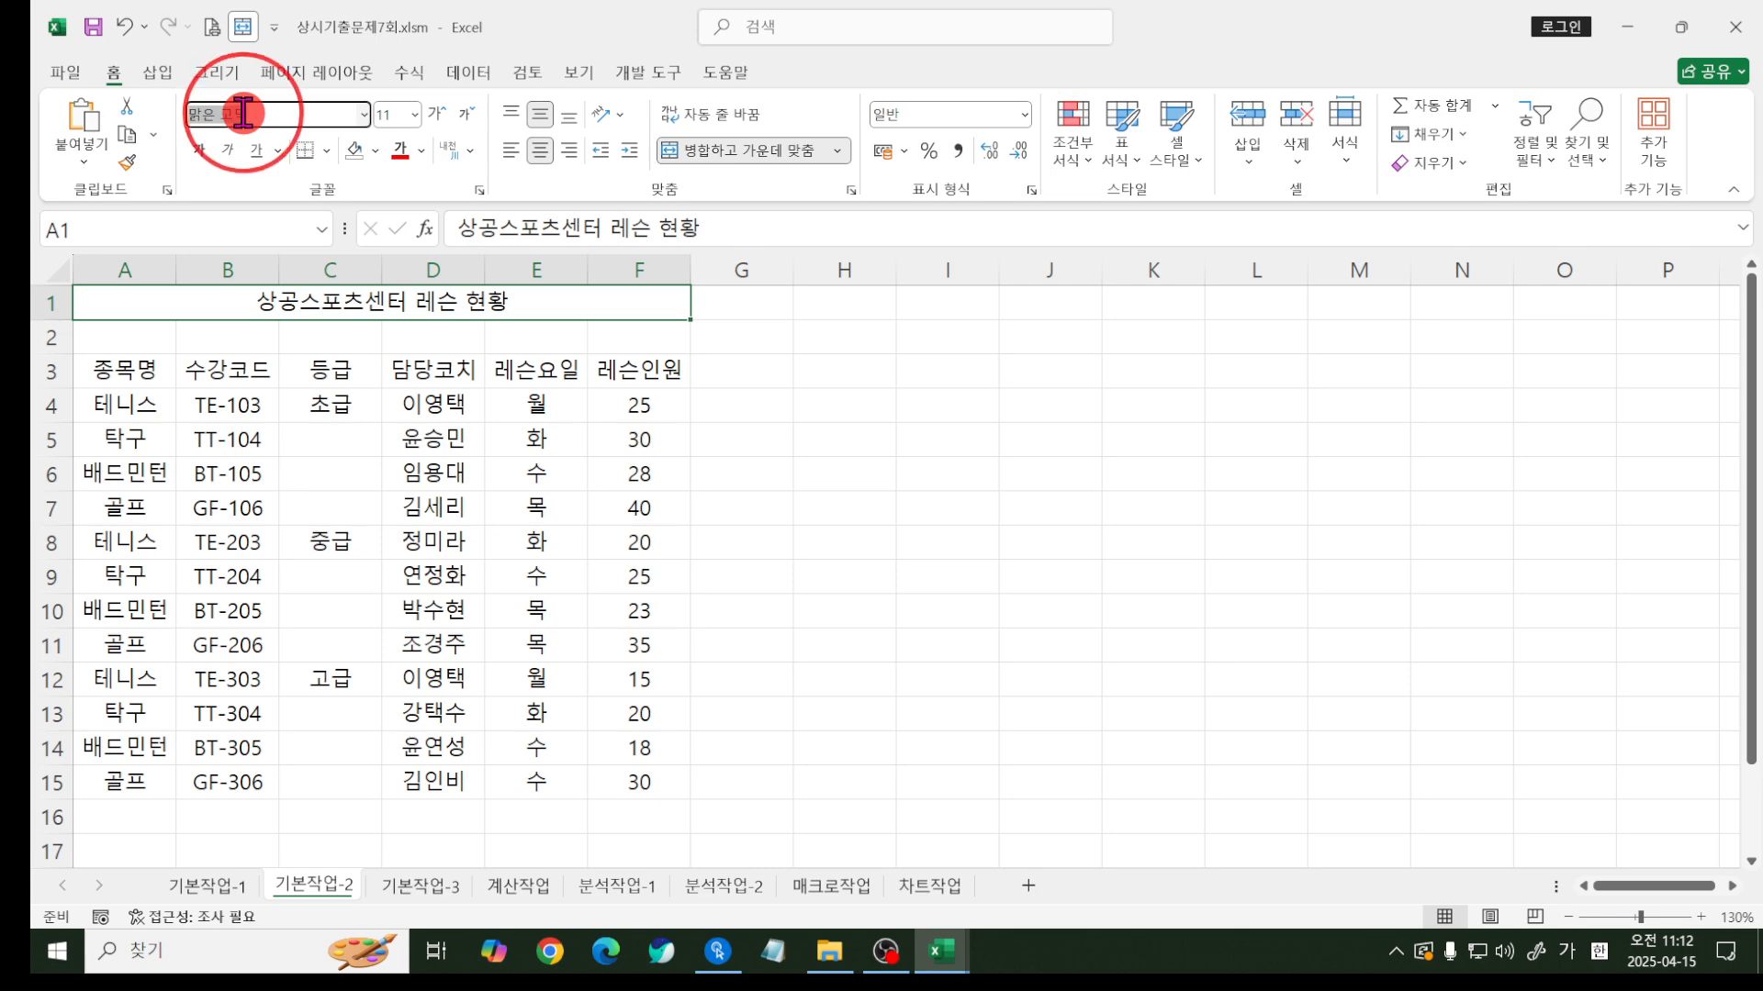
text(돋움)
key(Return)
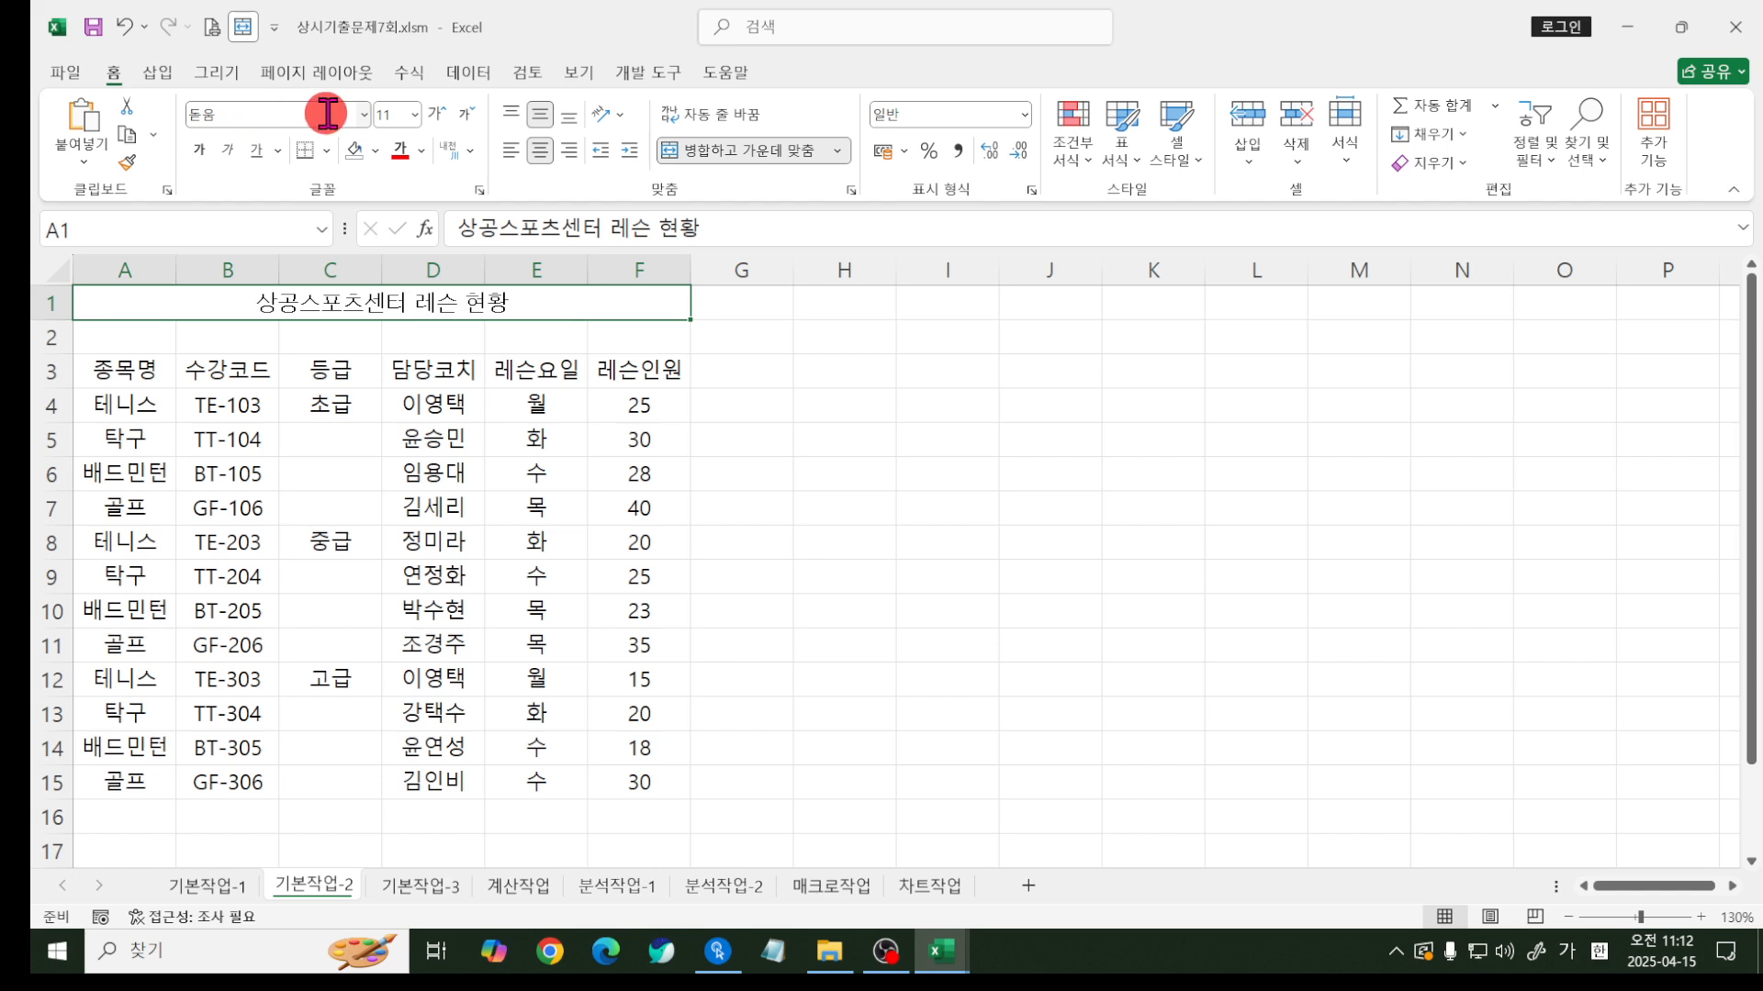
click(386, 114)
text(16)
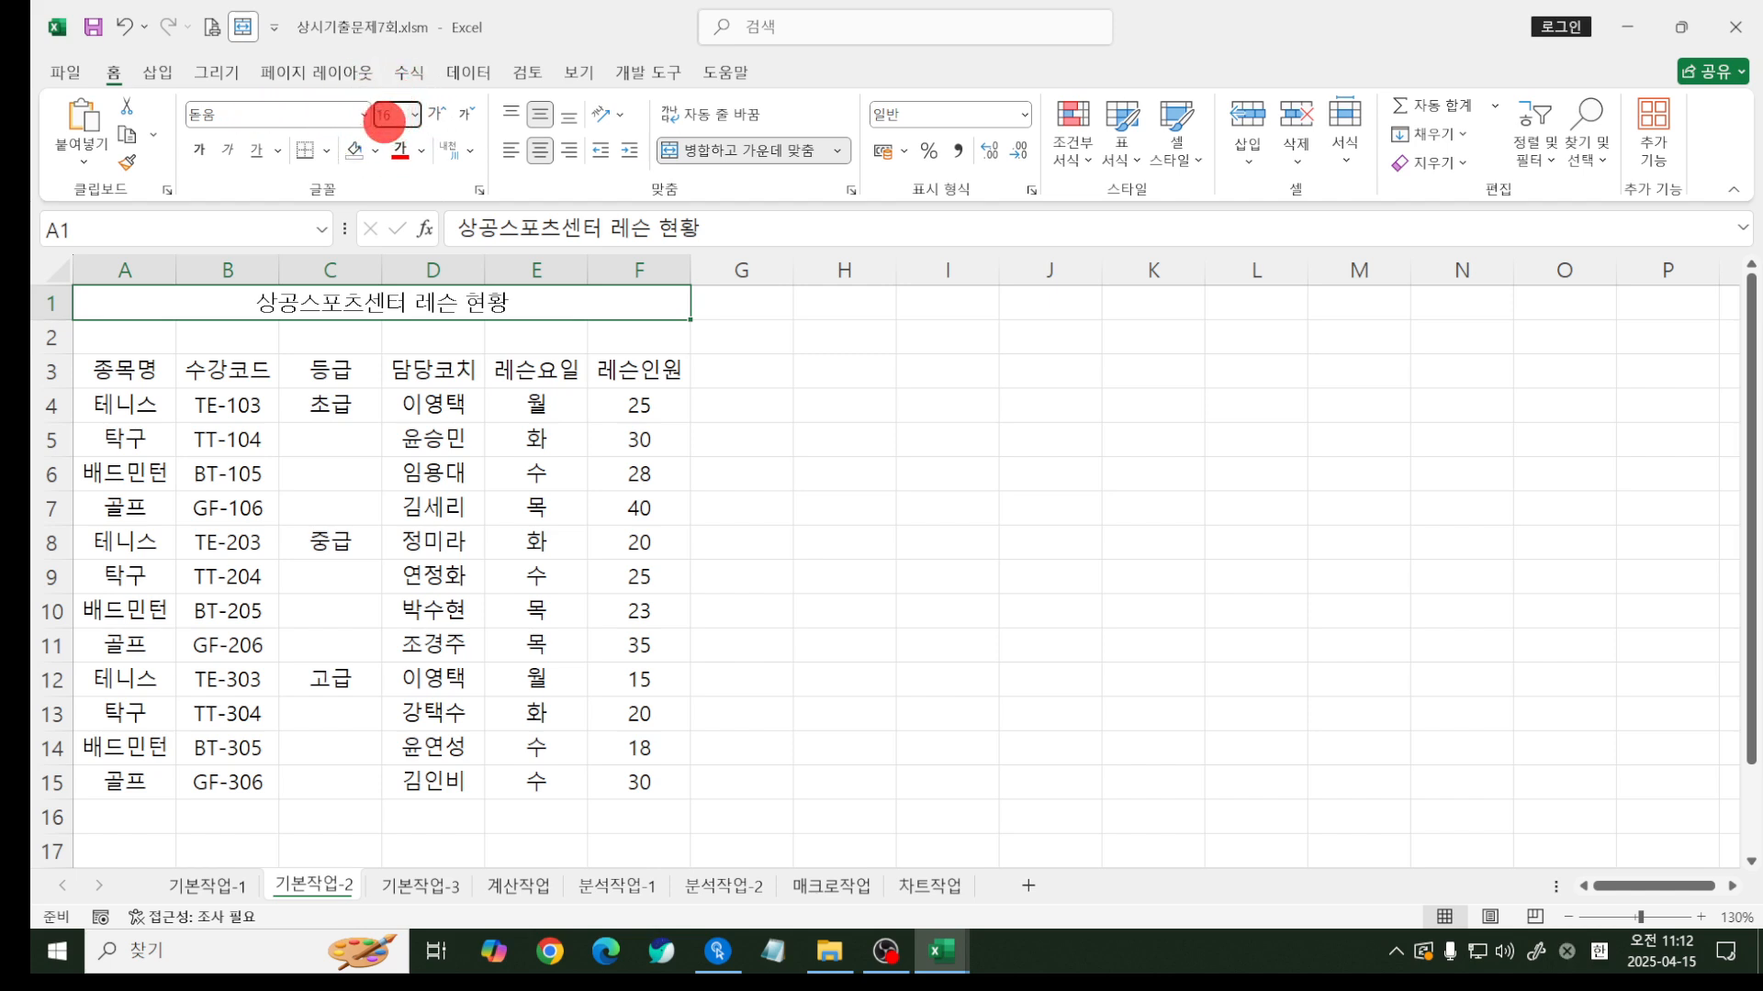
key(Return)
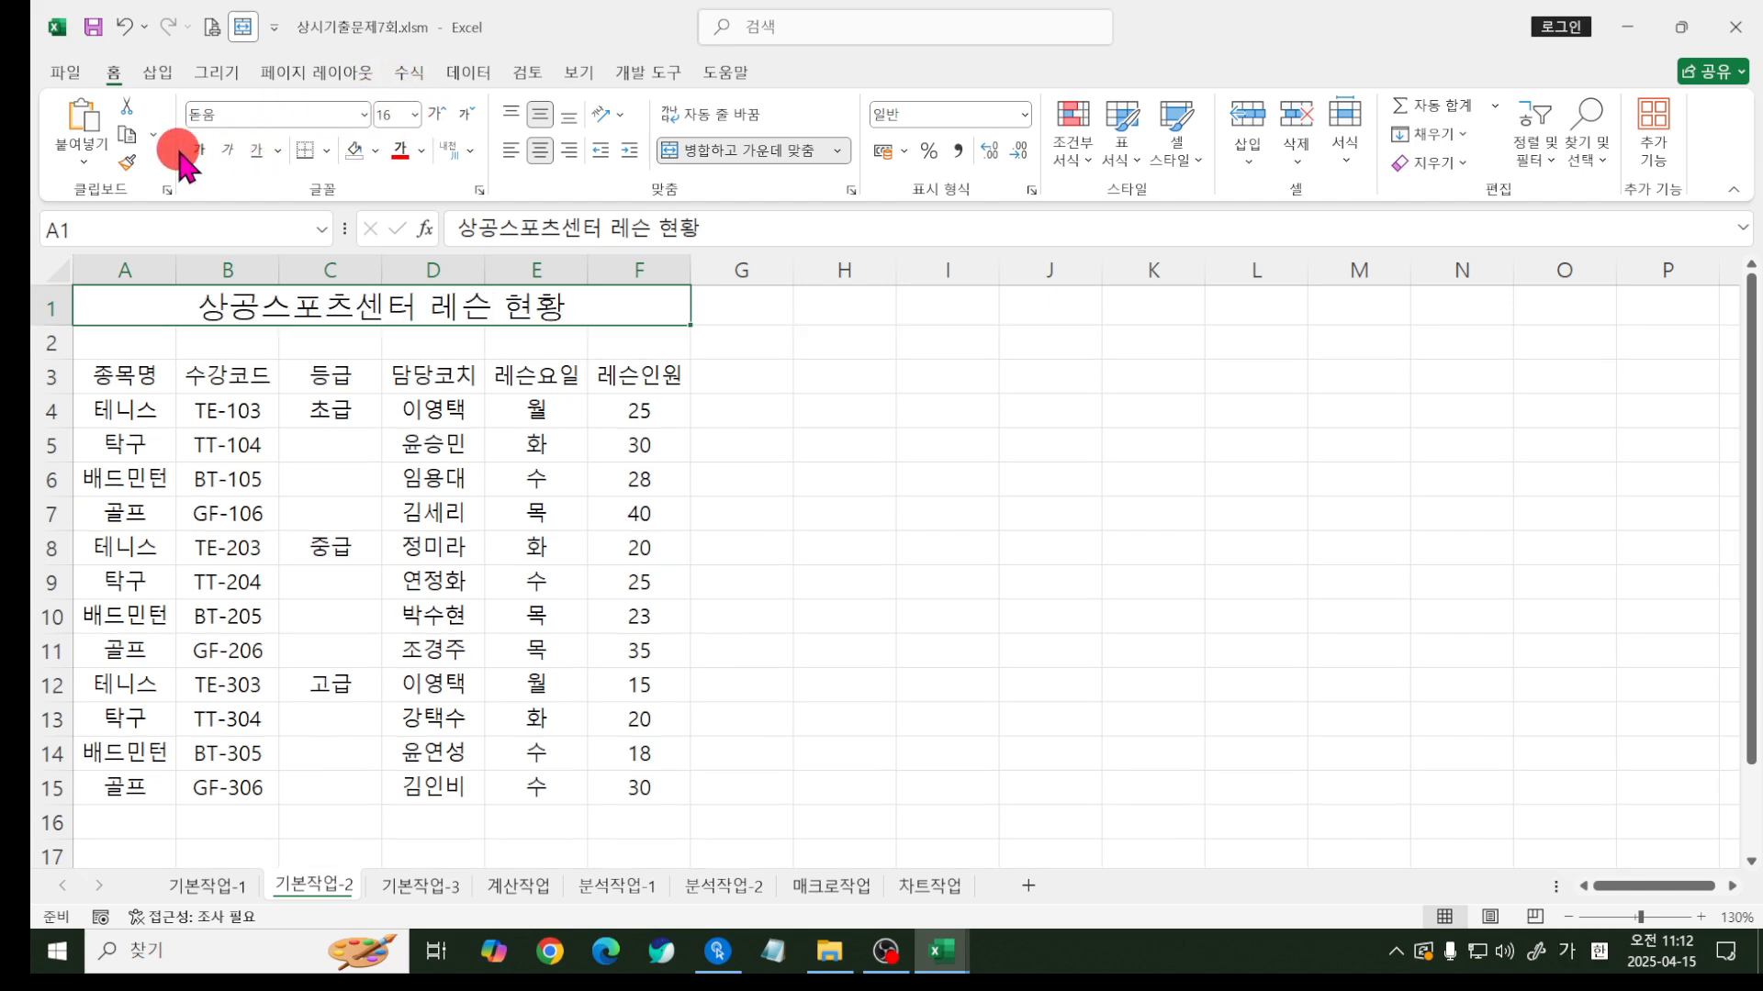
click(200, 149)
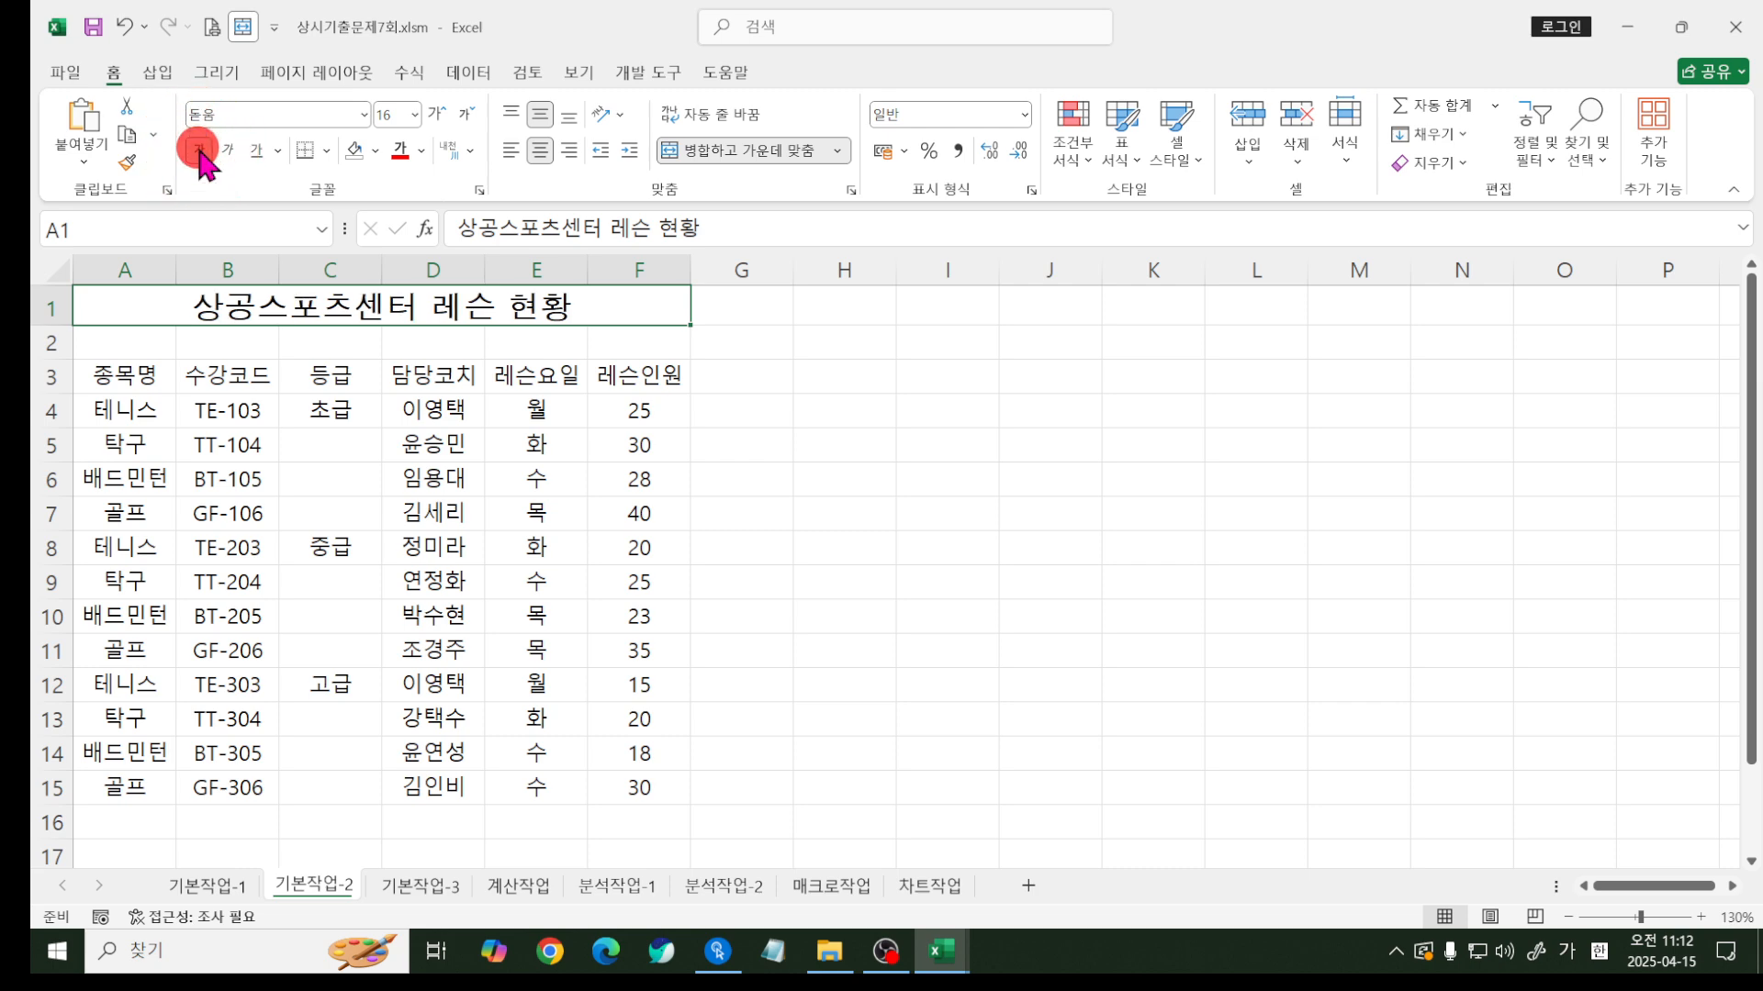
- Set the height of title row 1 to 24
right_click(51, 307)
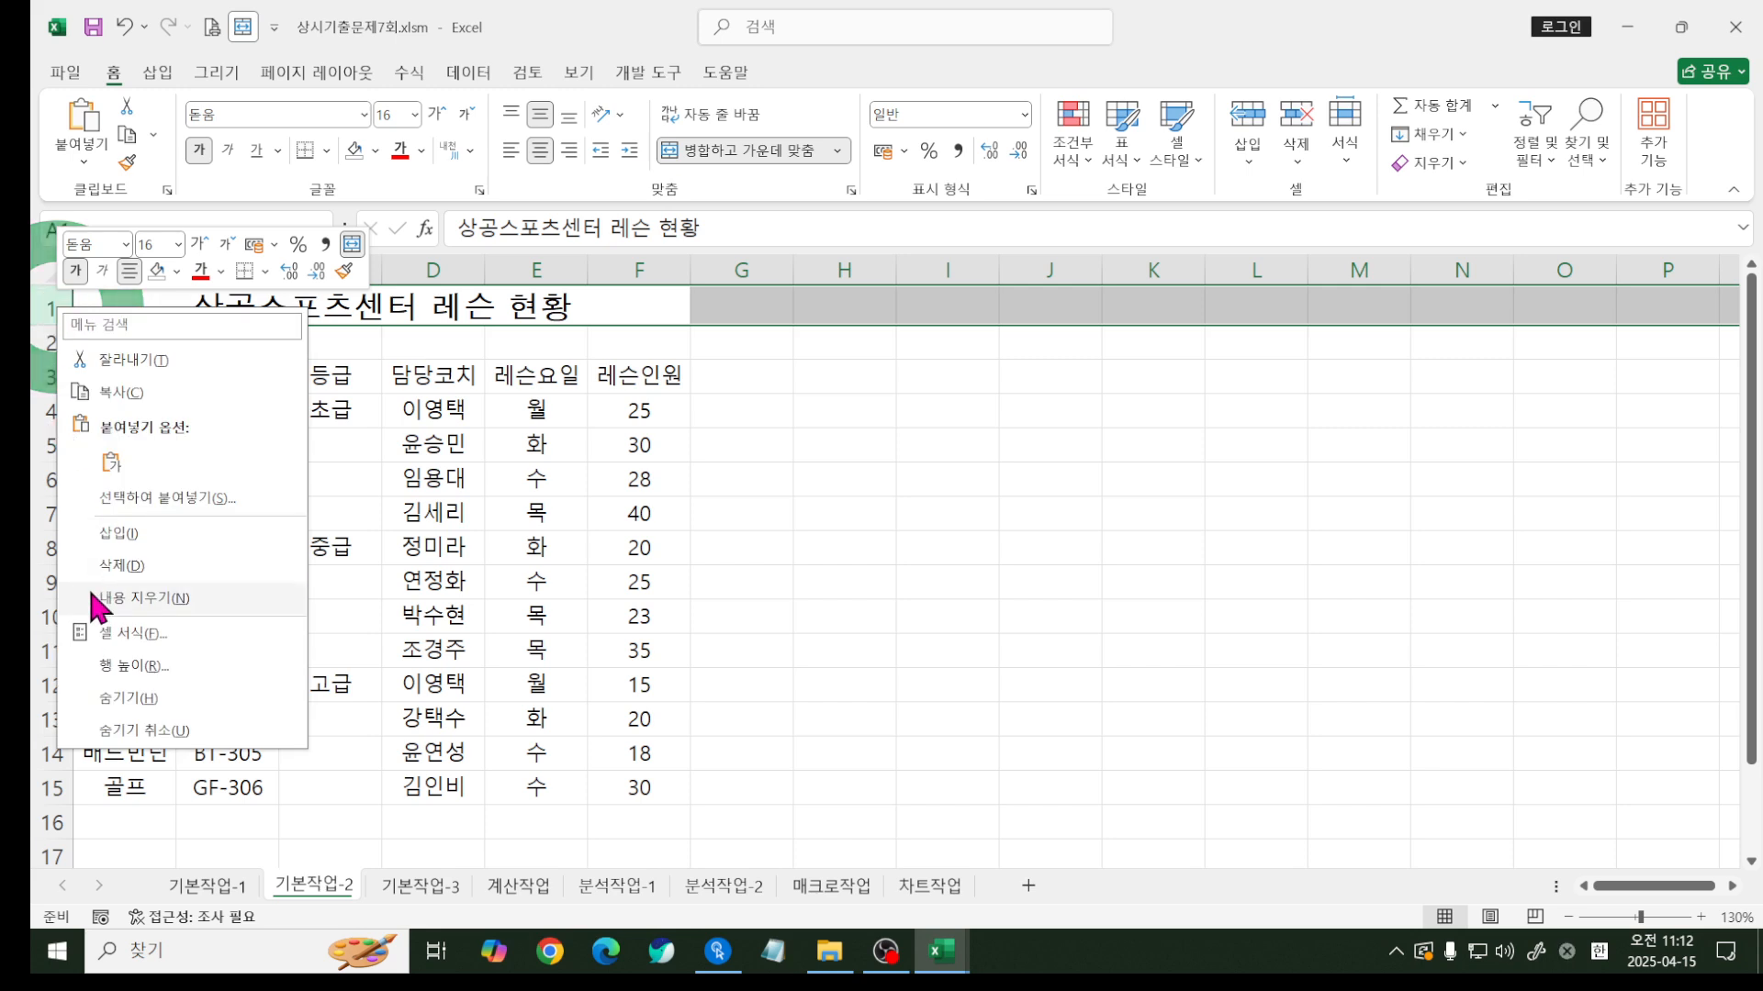
click(103, 664)
text(24)
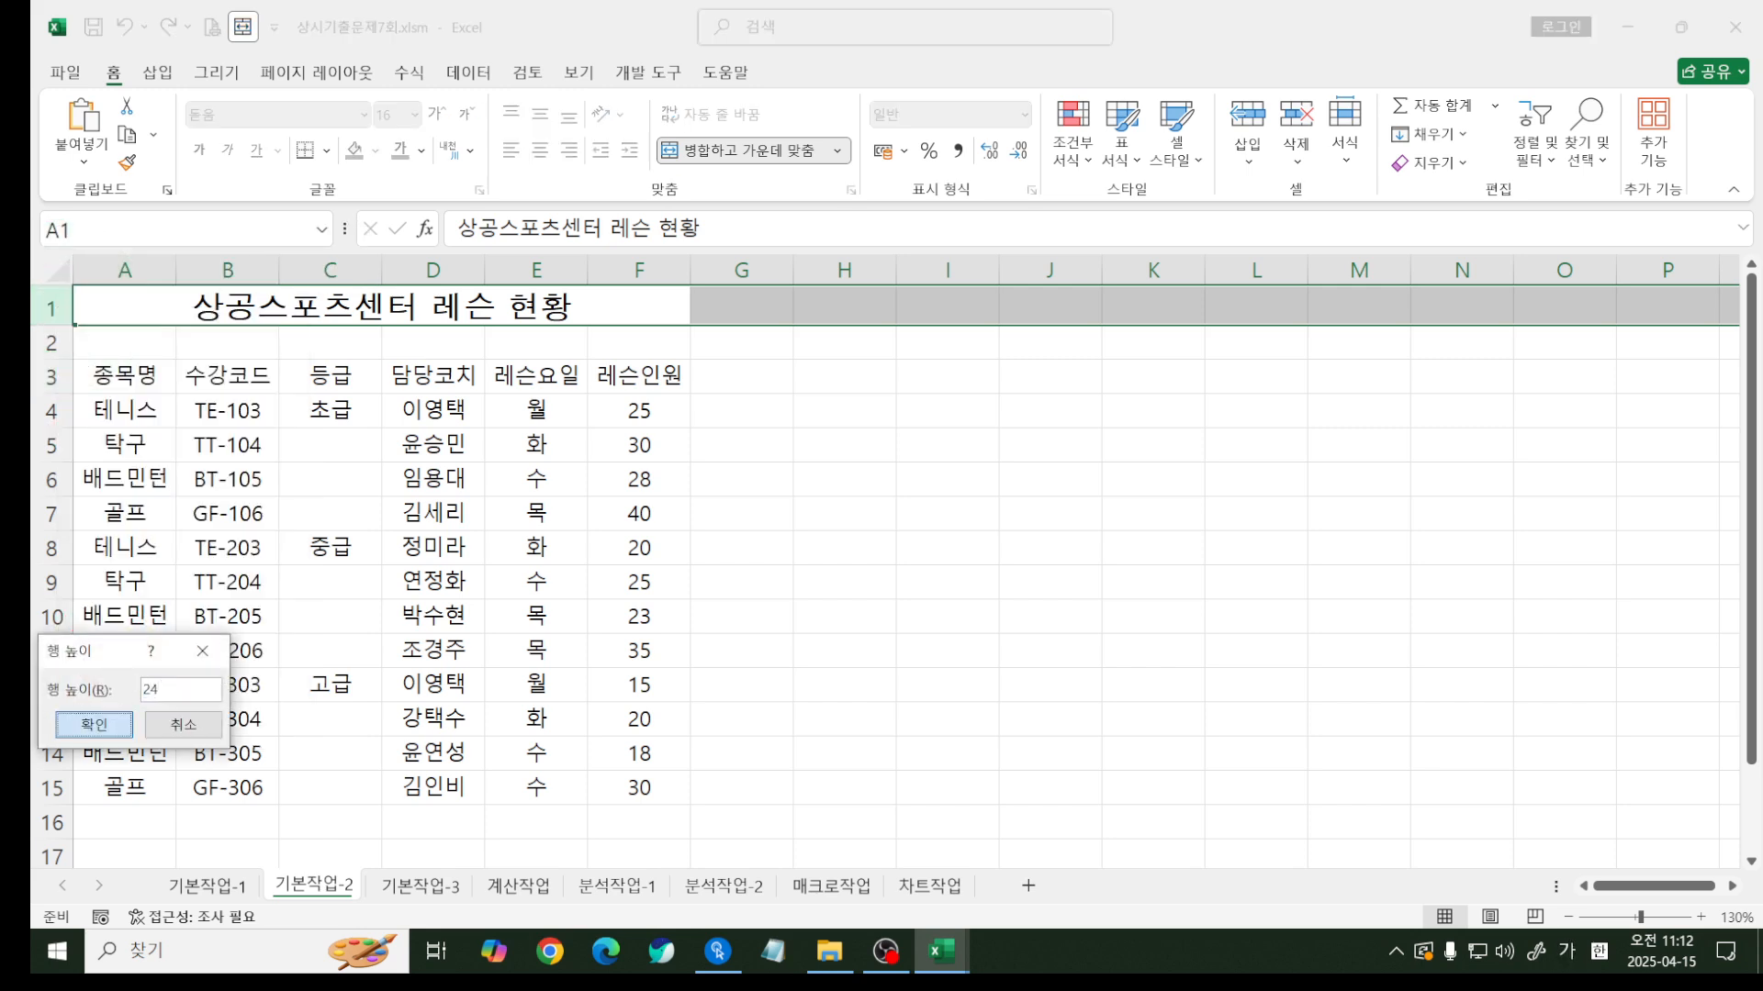
key(Return)
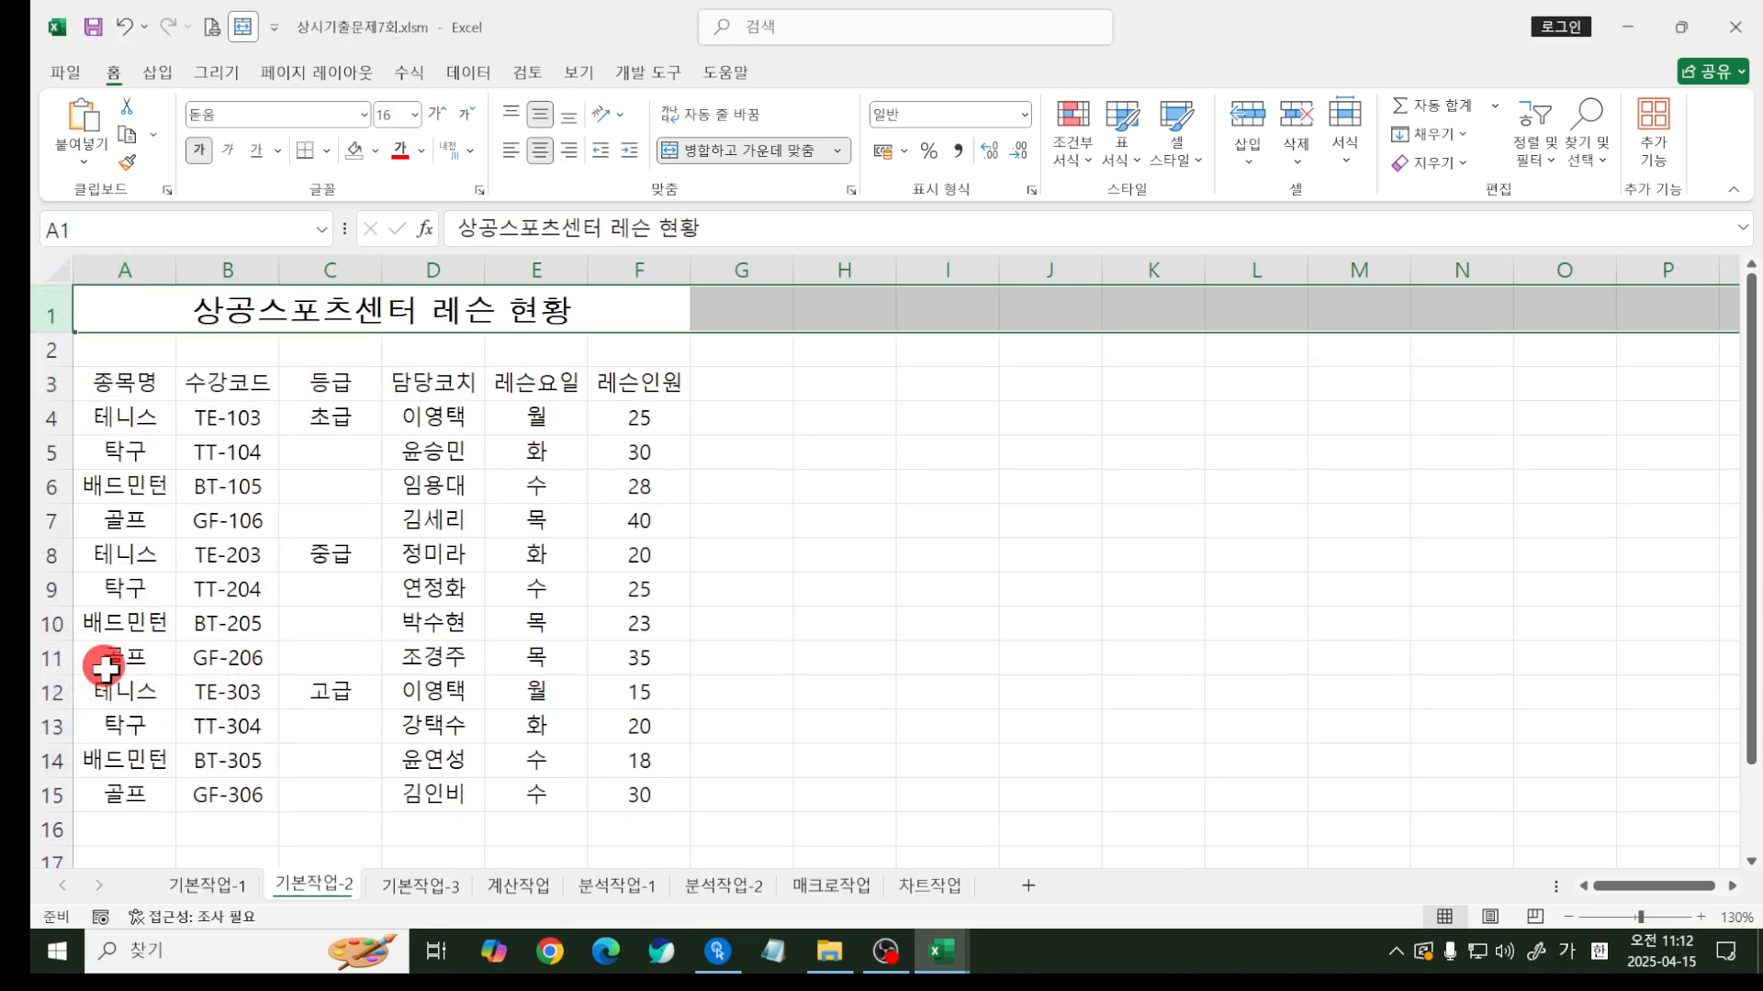
- Merge and center each grade block in column C: C4:C7, C8:C11 and C12:C15
drag(305, 418, 342, 789)
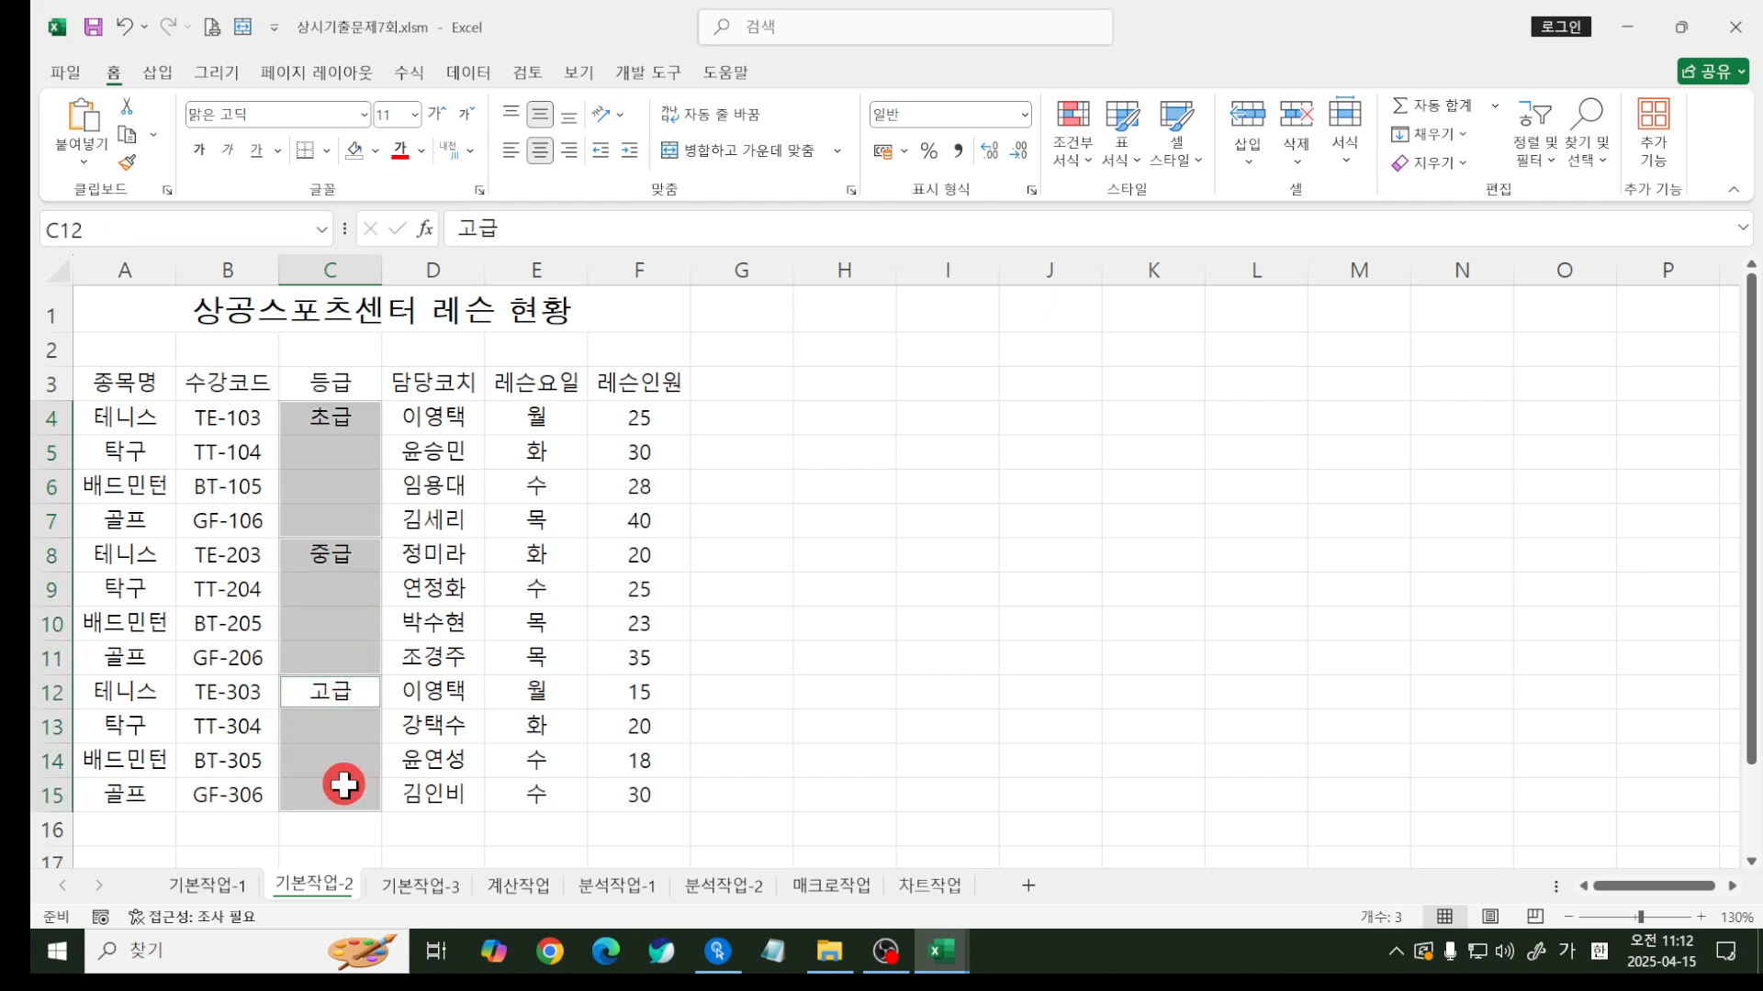
click(722, 151)
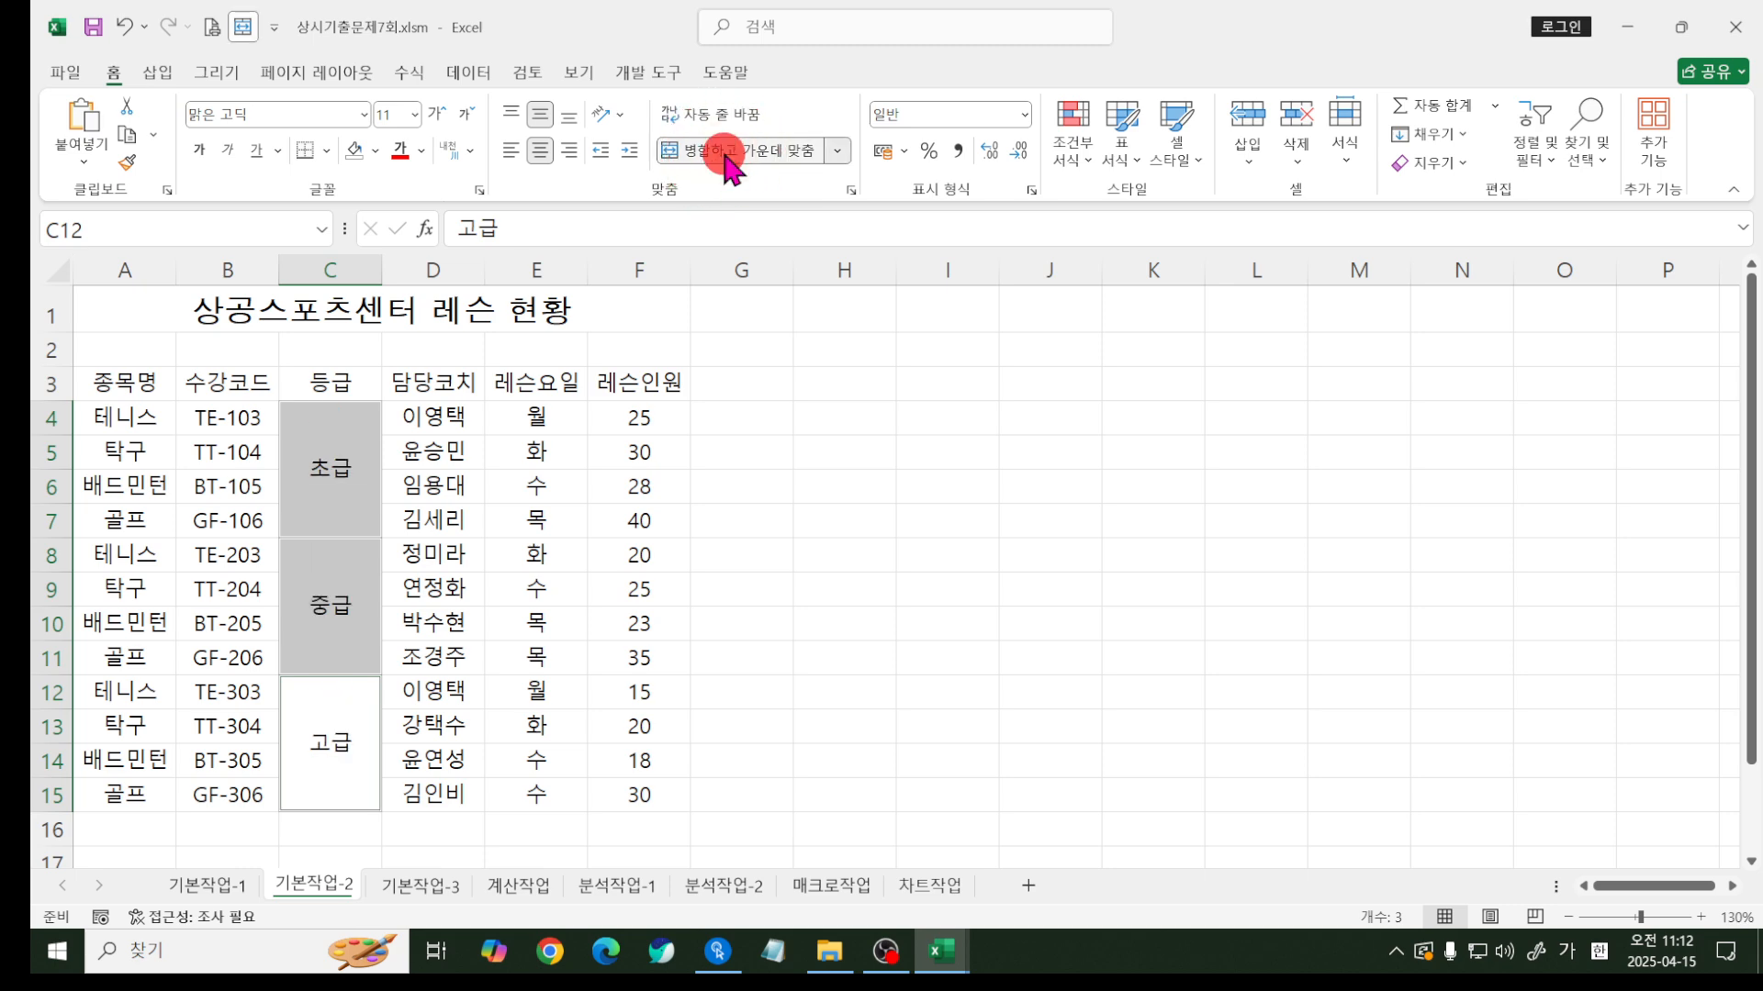
- Make the header cells A3:F3 bold and fill them with the standard color light green (연한 녹색)
drag(126, 384, 613, 385)
click(200, 152)
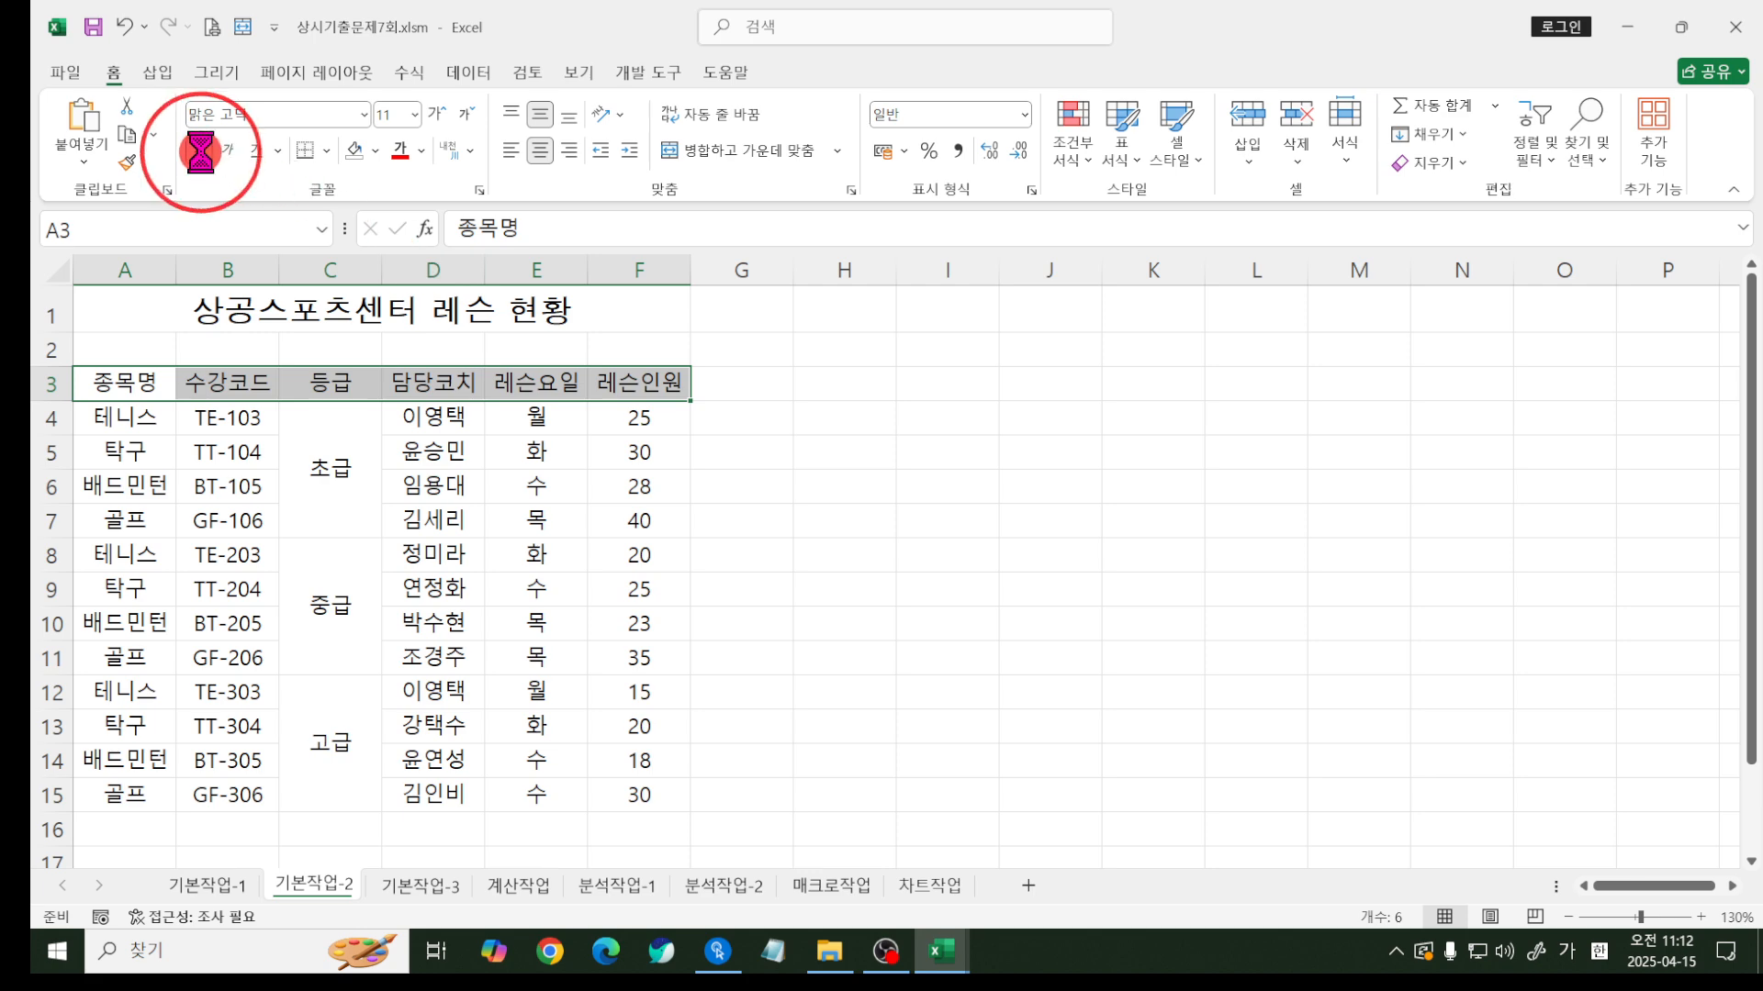
click(375, 151)
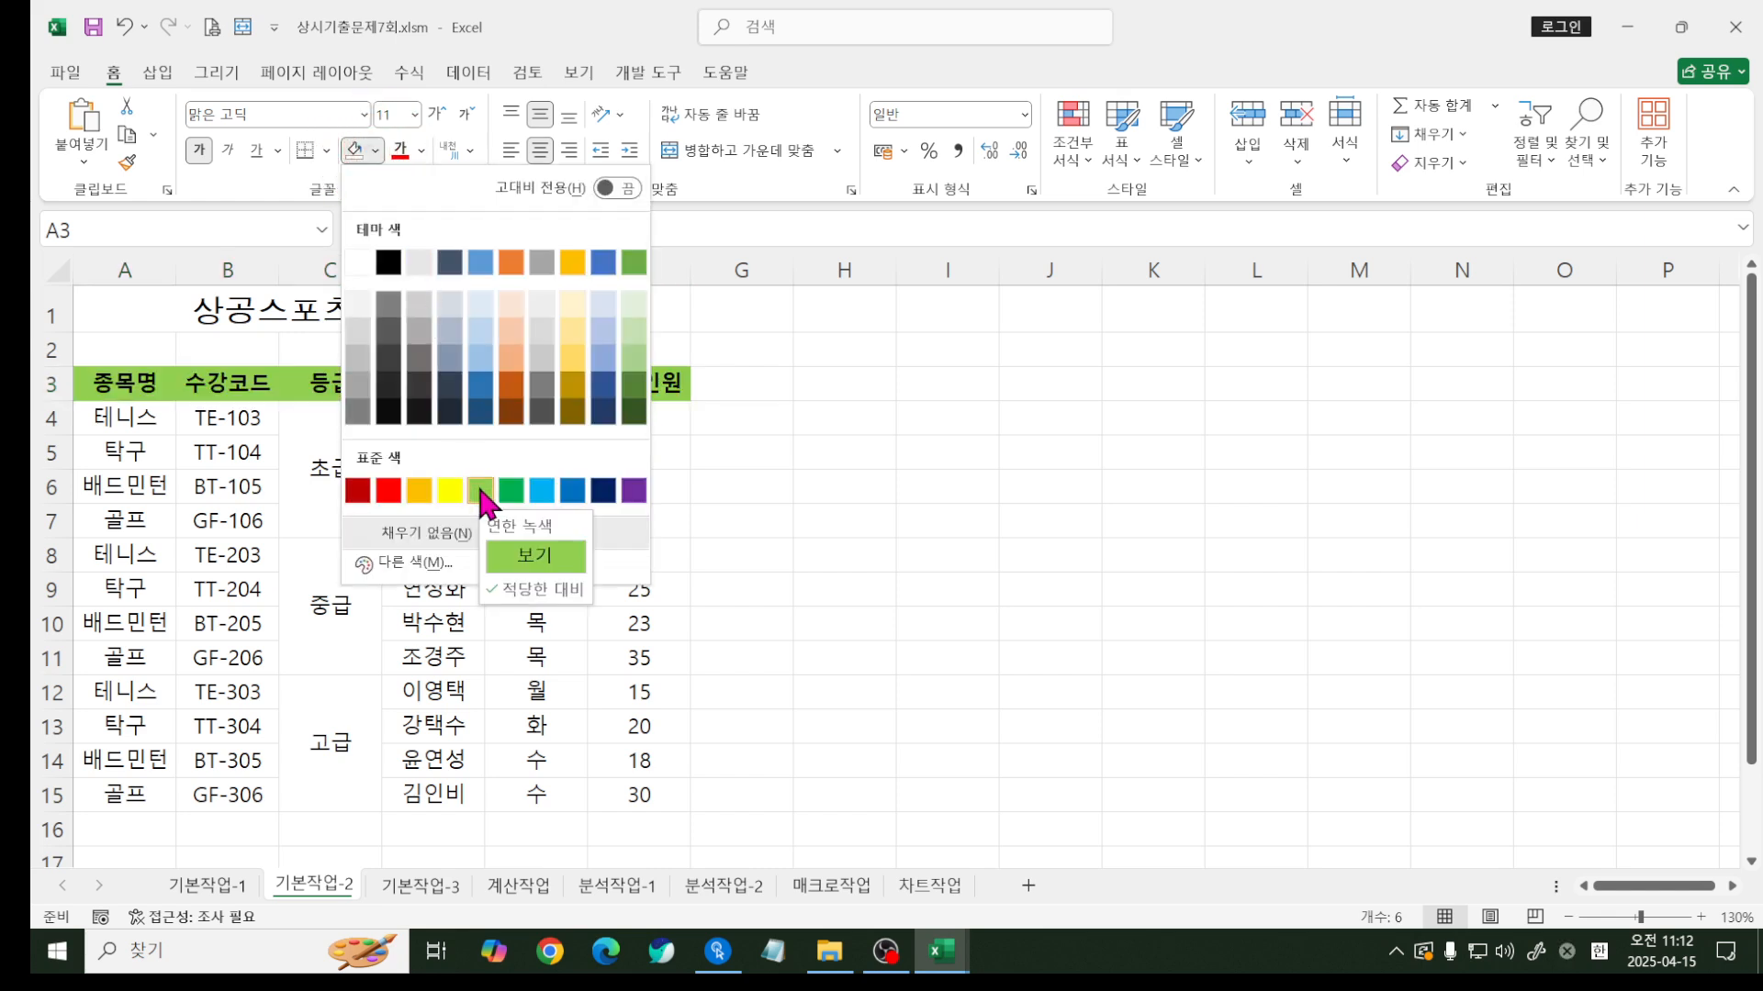
click(480, 491)
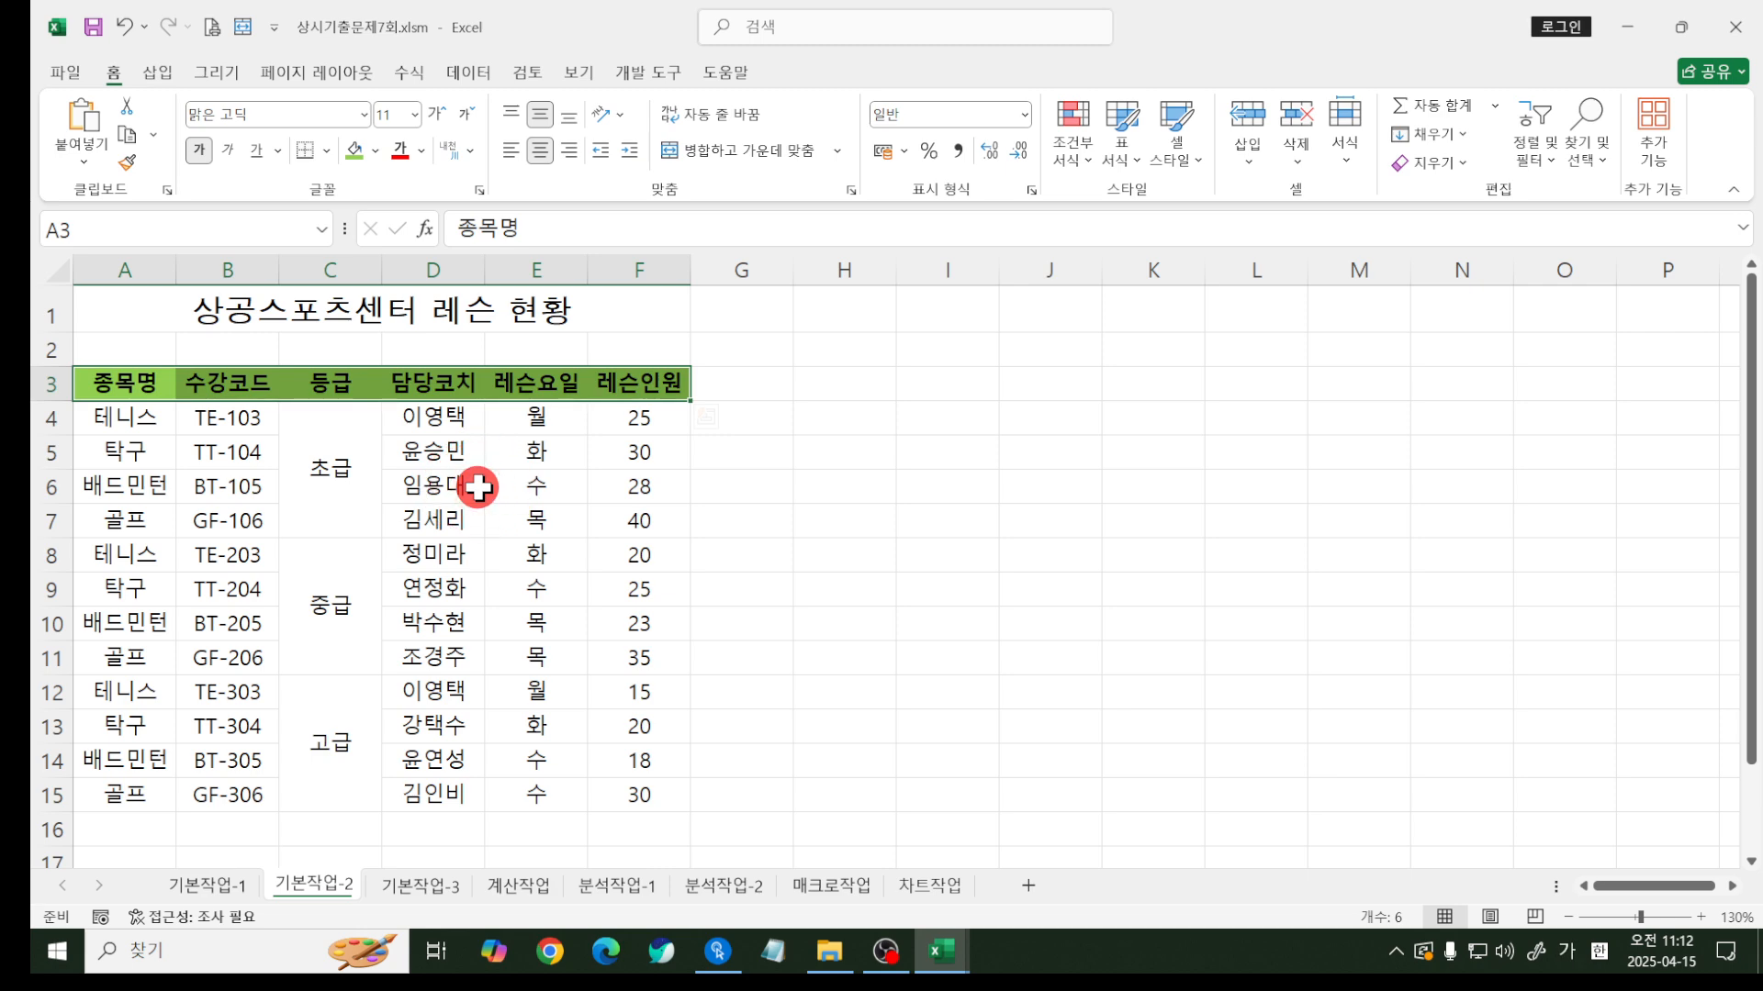
- Convert the header text 등급 in C3 to the Hanja 等級, using the Hanja-only input form
click(364, 380)
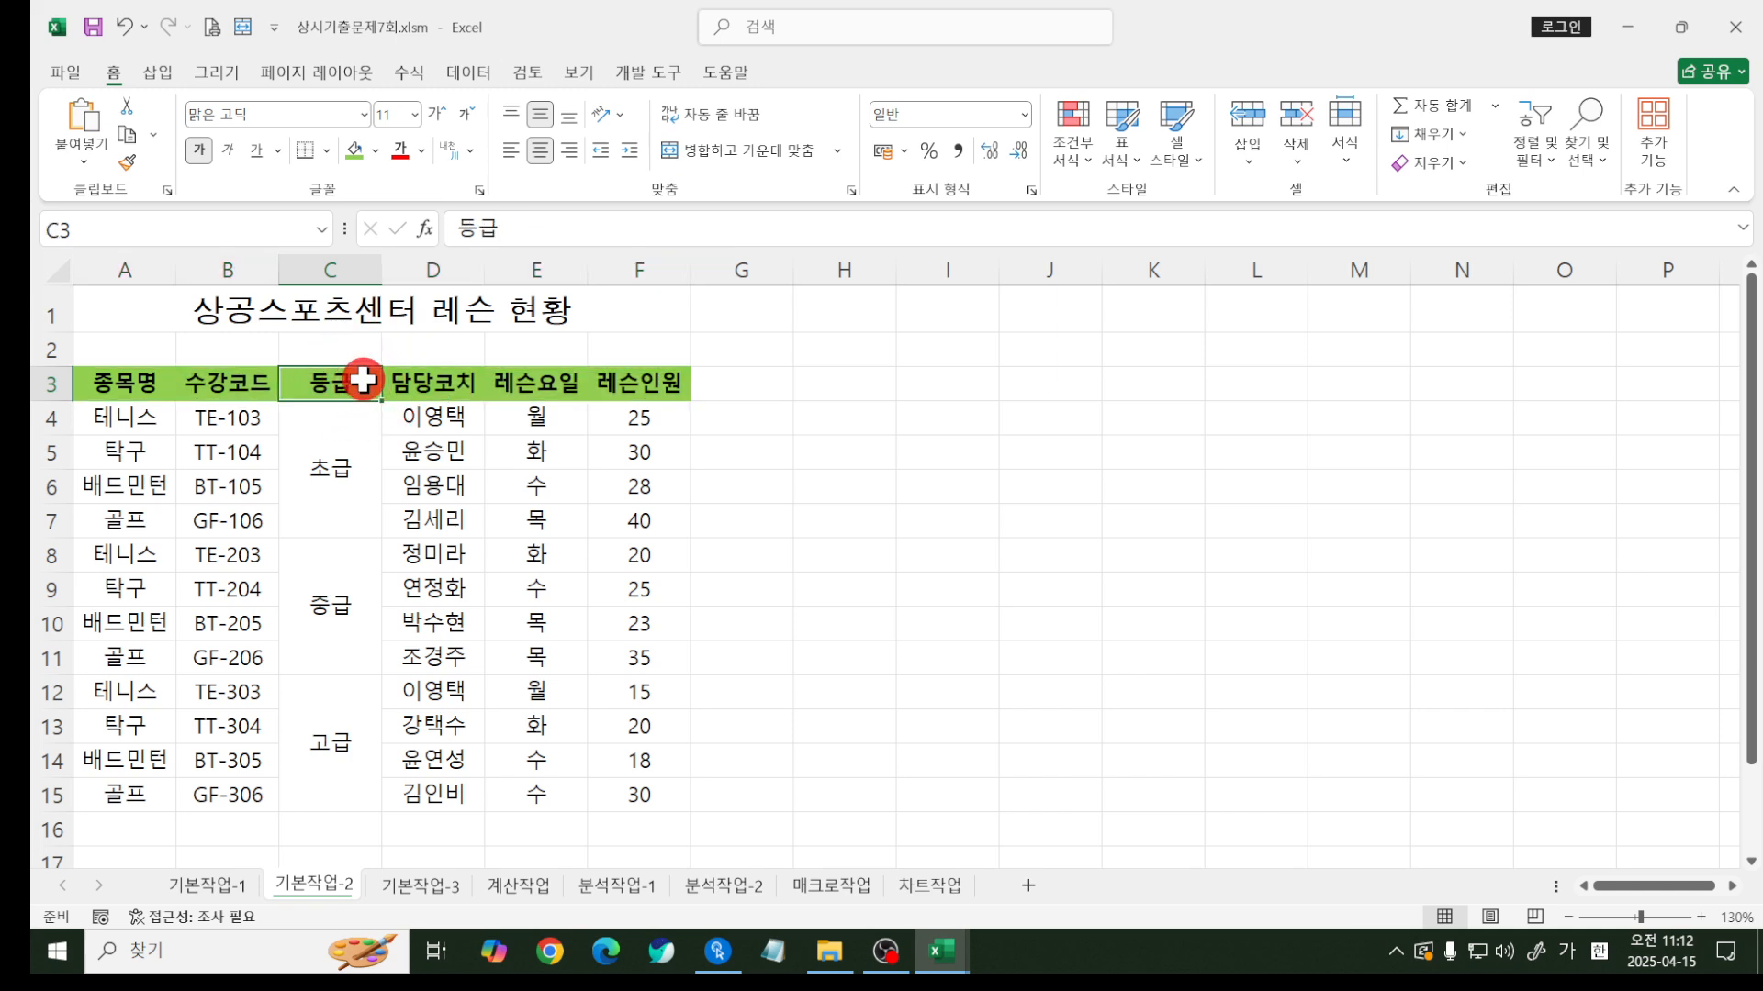
double_click(364, 379)
drag(364, 380, 296, 379)
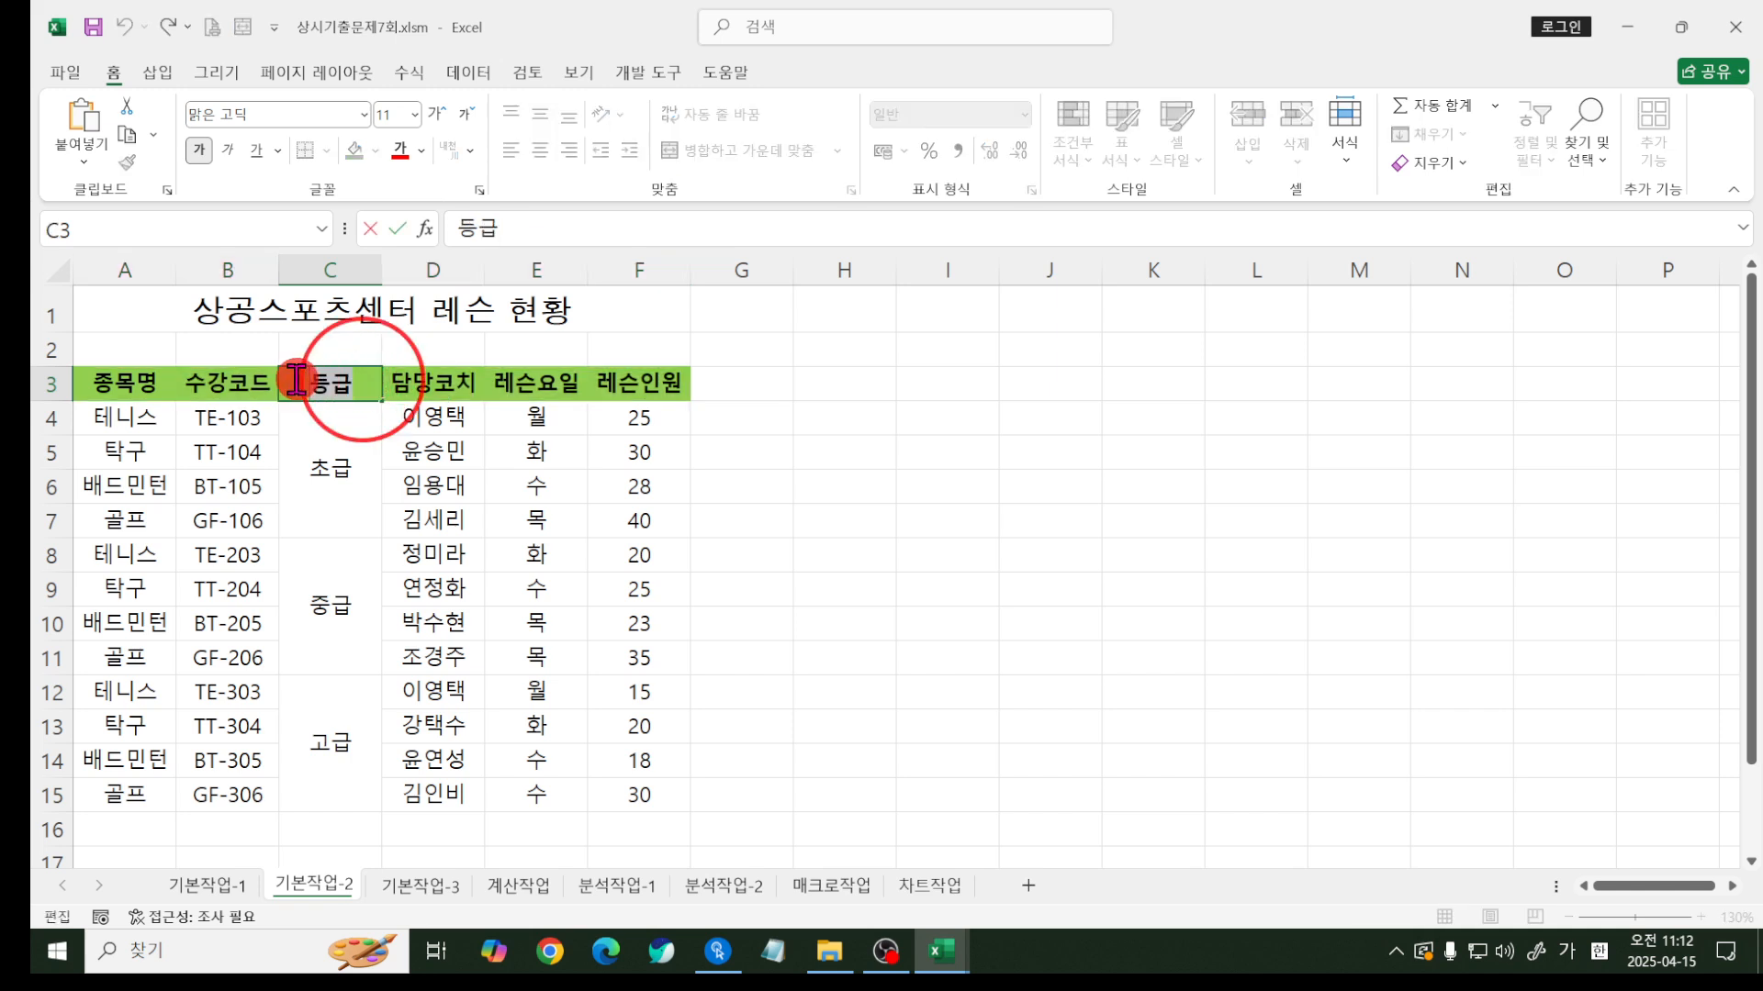
key(Hangul_Hanja)
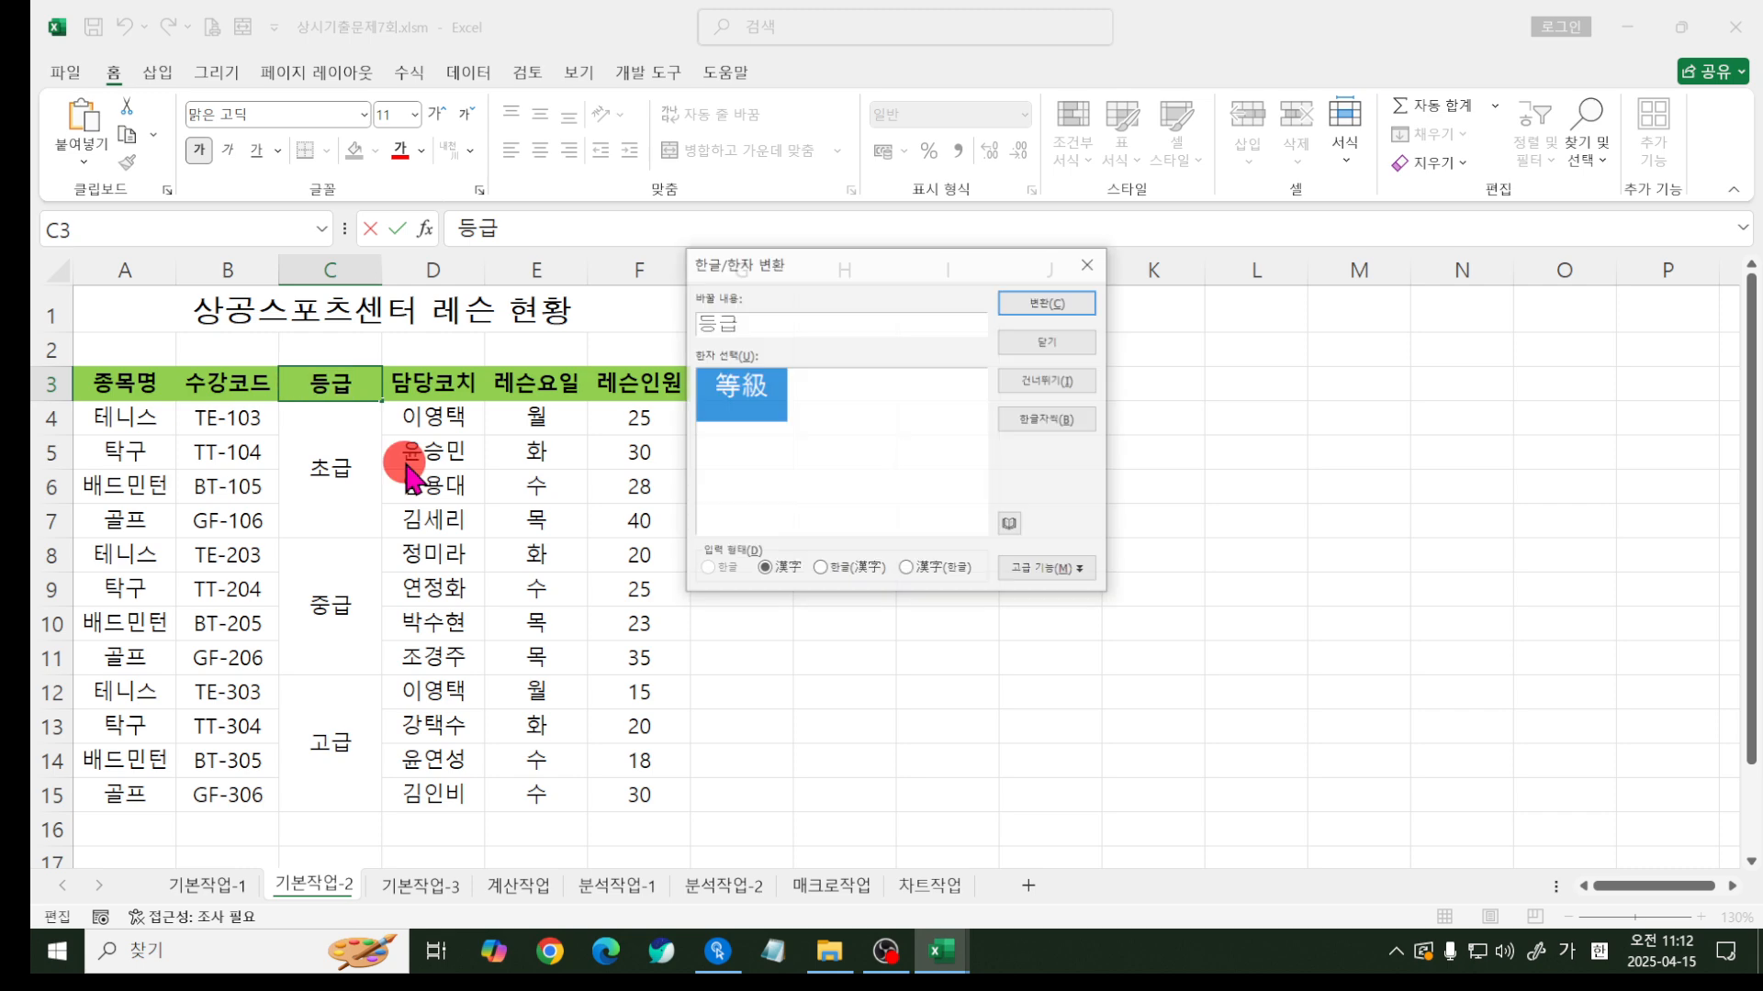
click(424, 452)
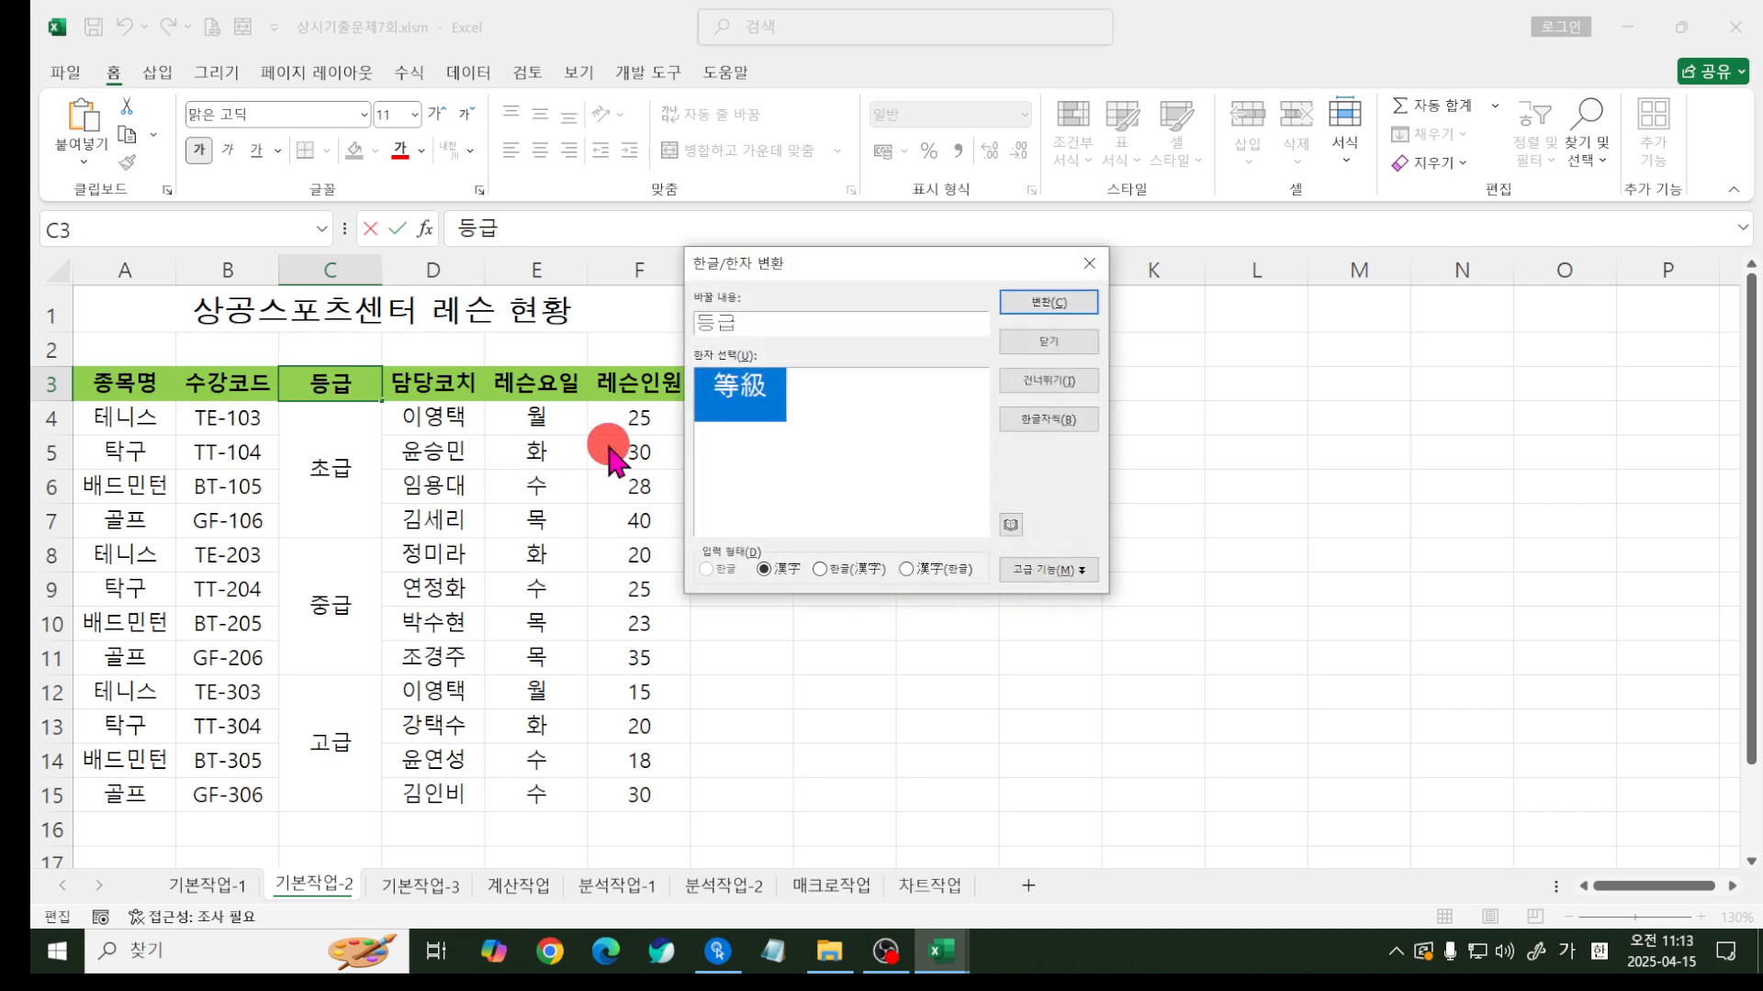
click(739, 403)
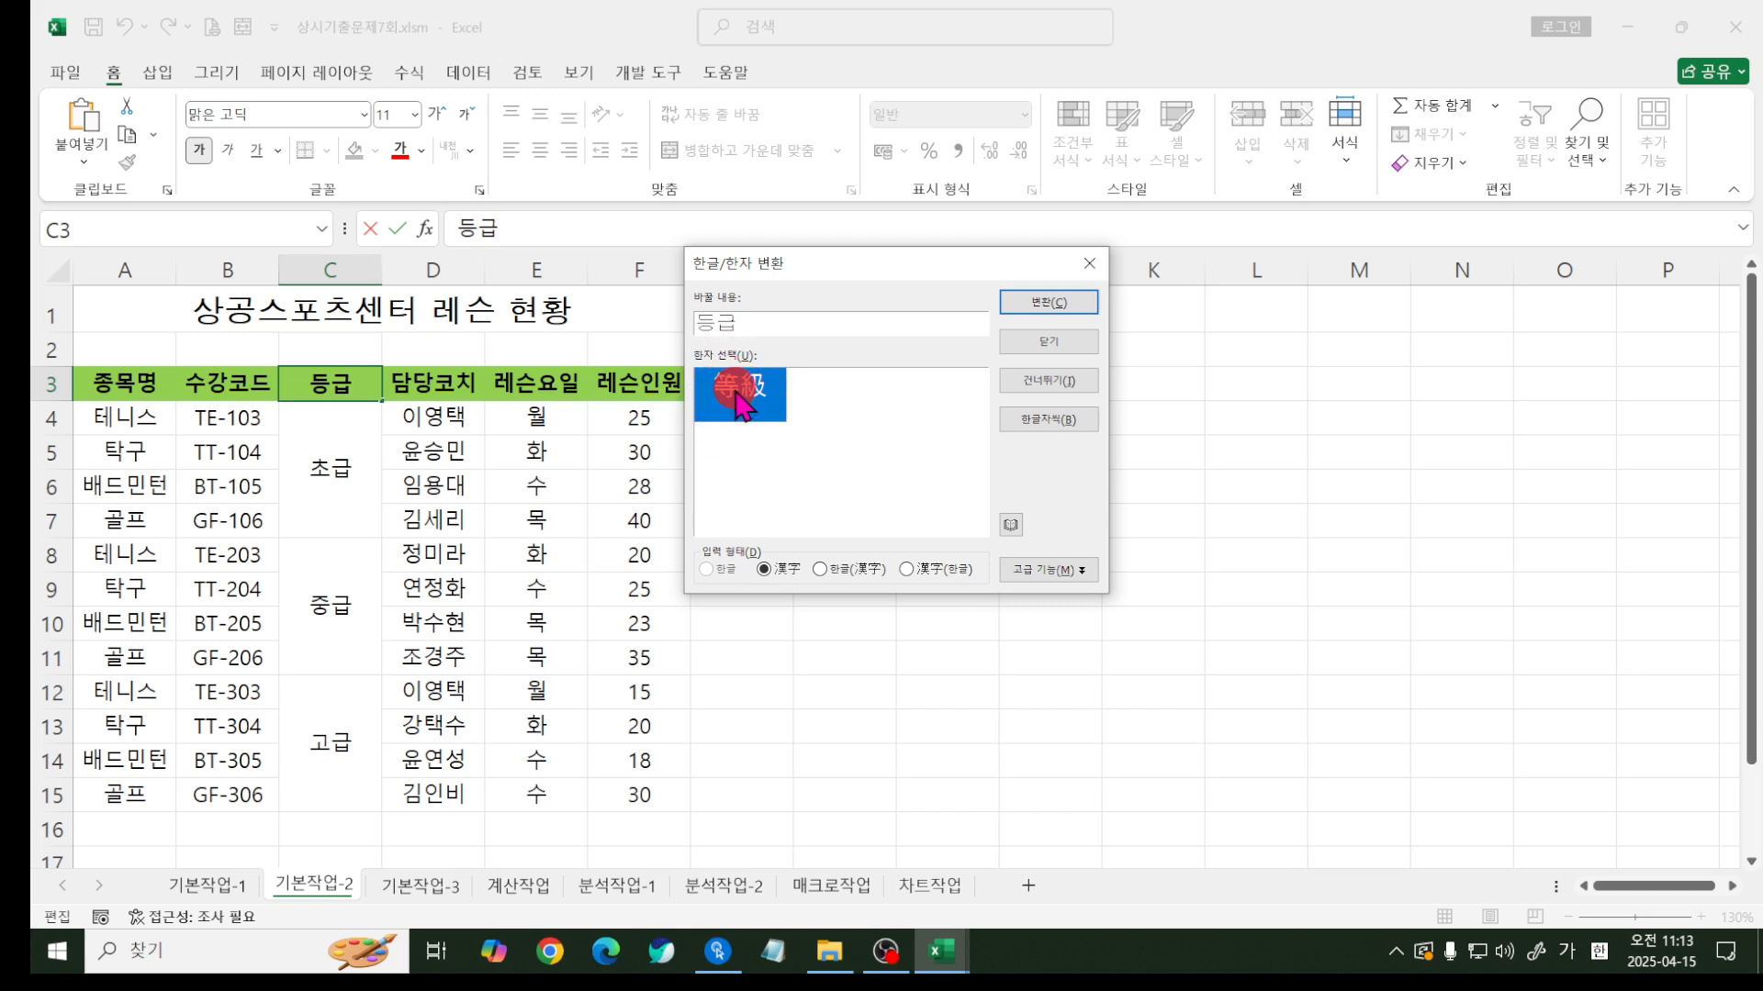
click(780, 570)
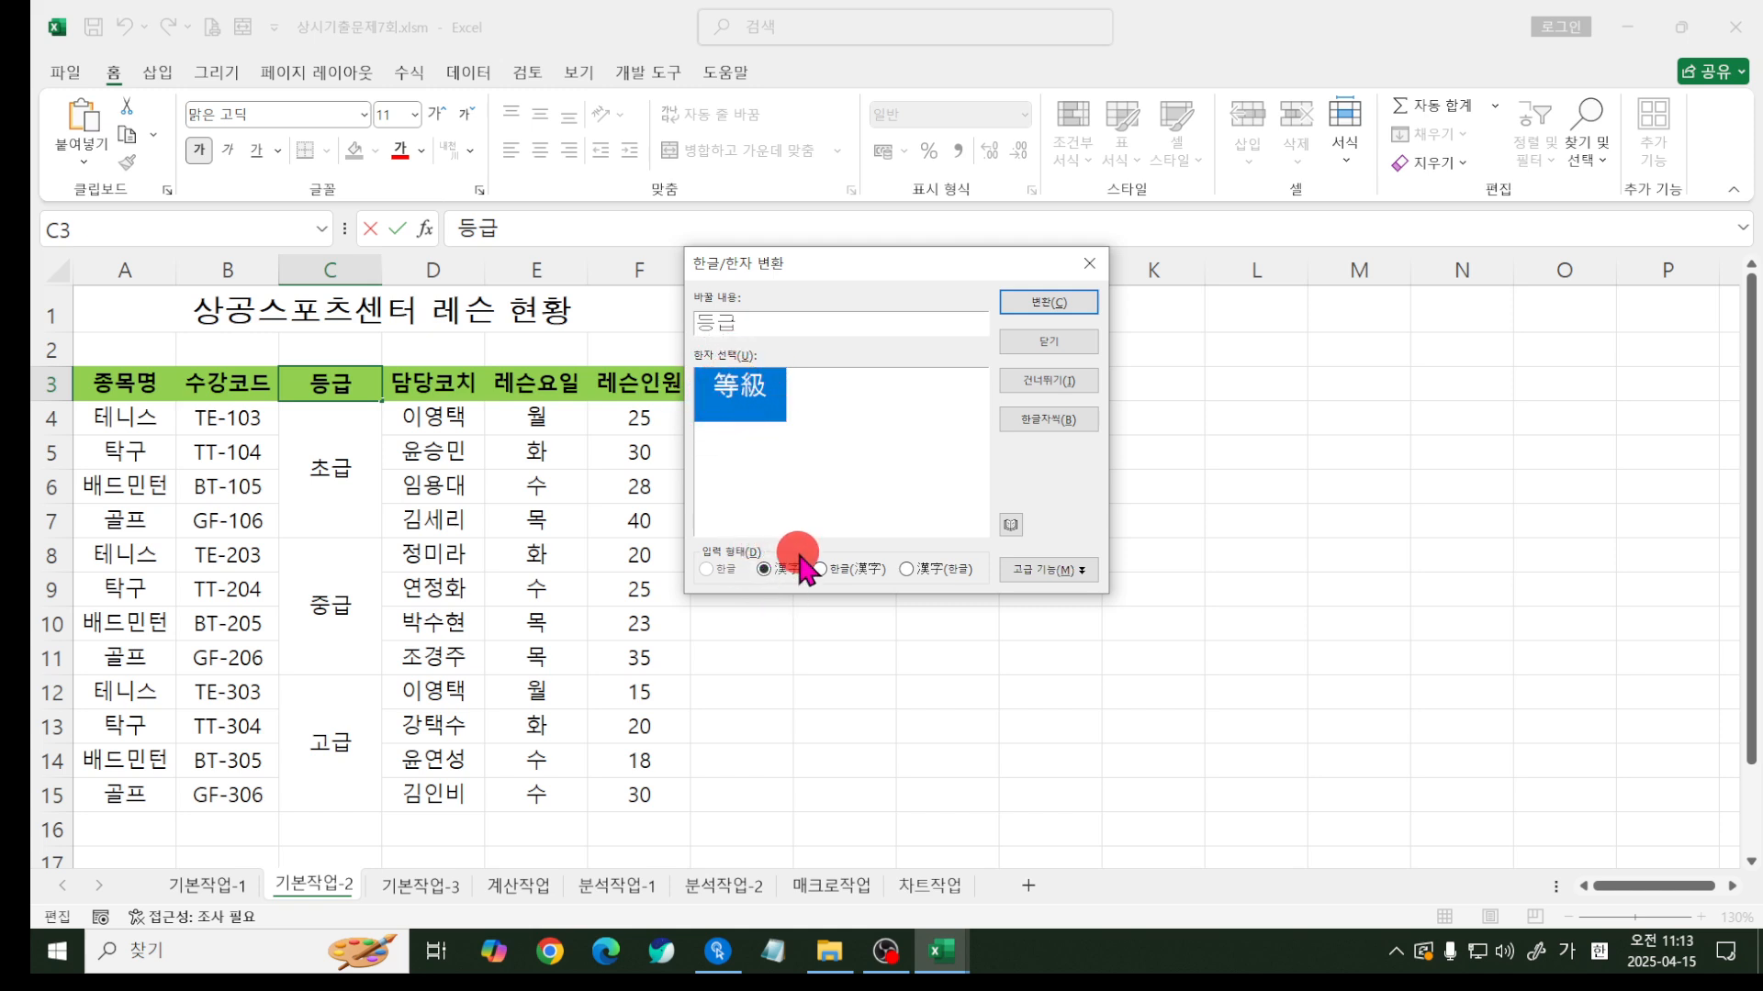
click(1014, 294)
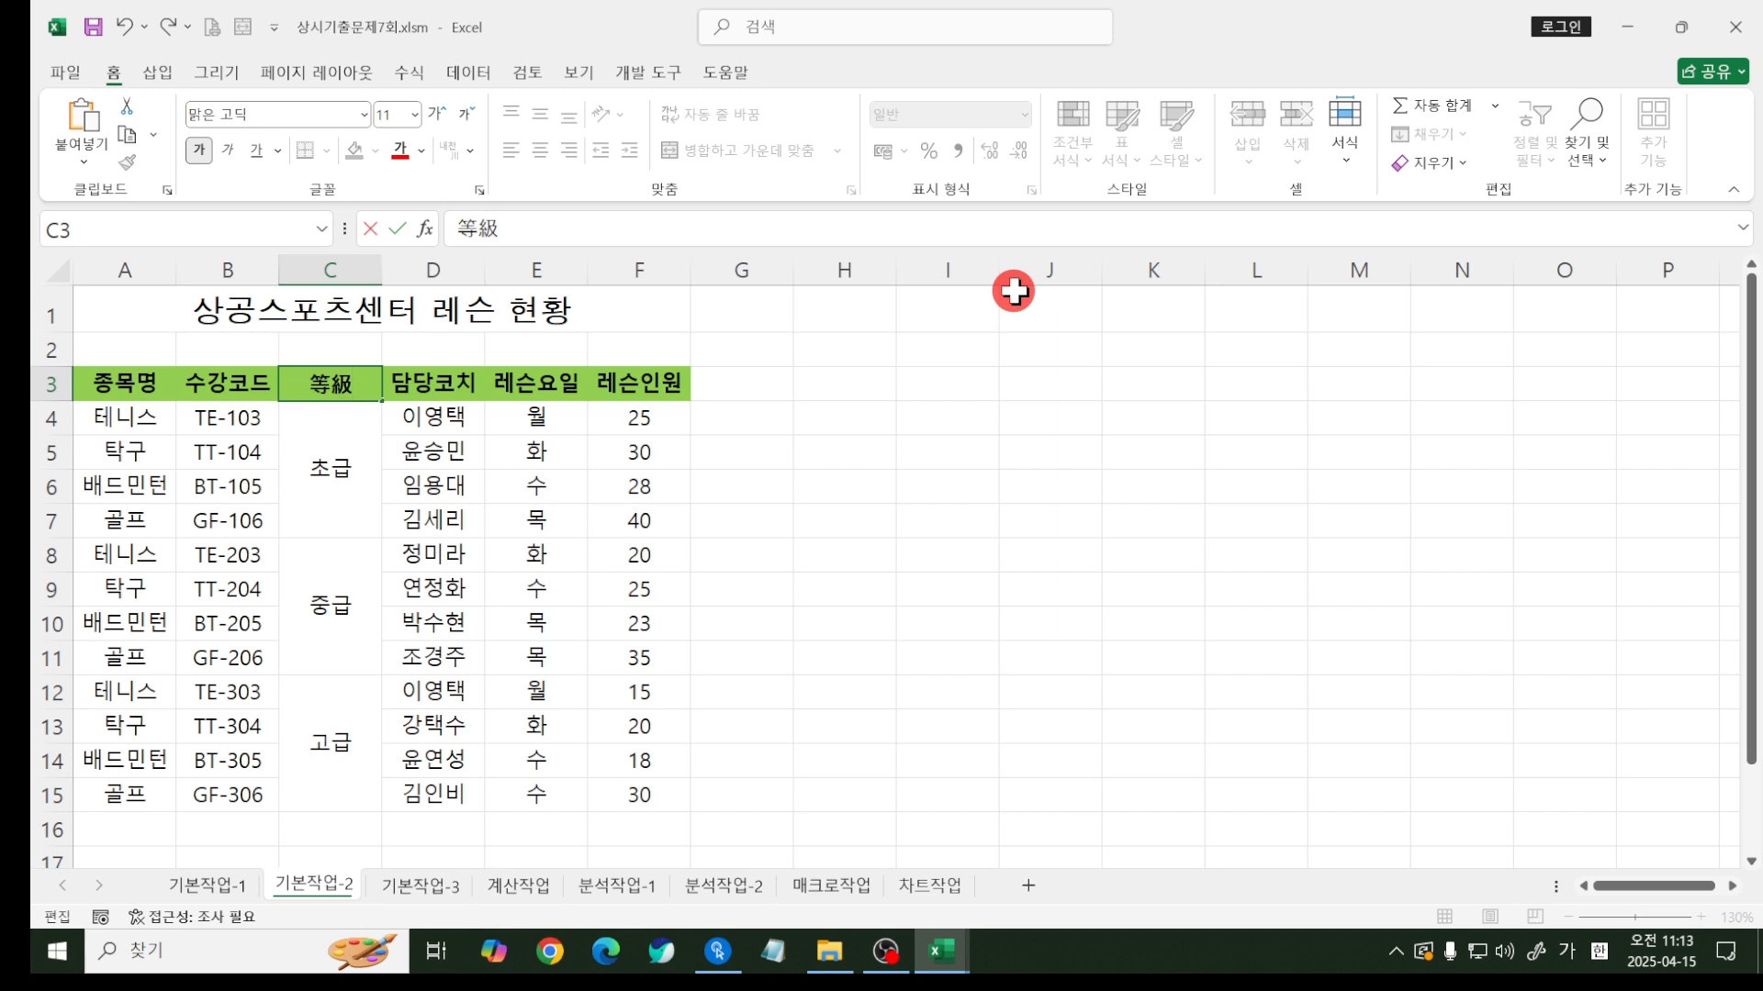
key(Return)
click(334, 380)
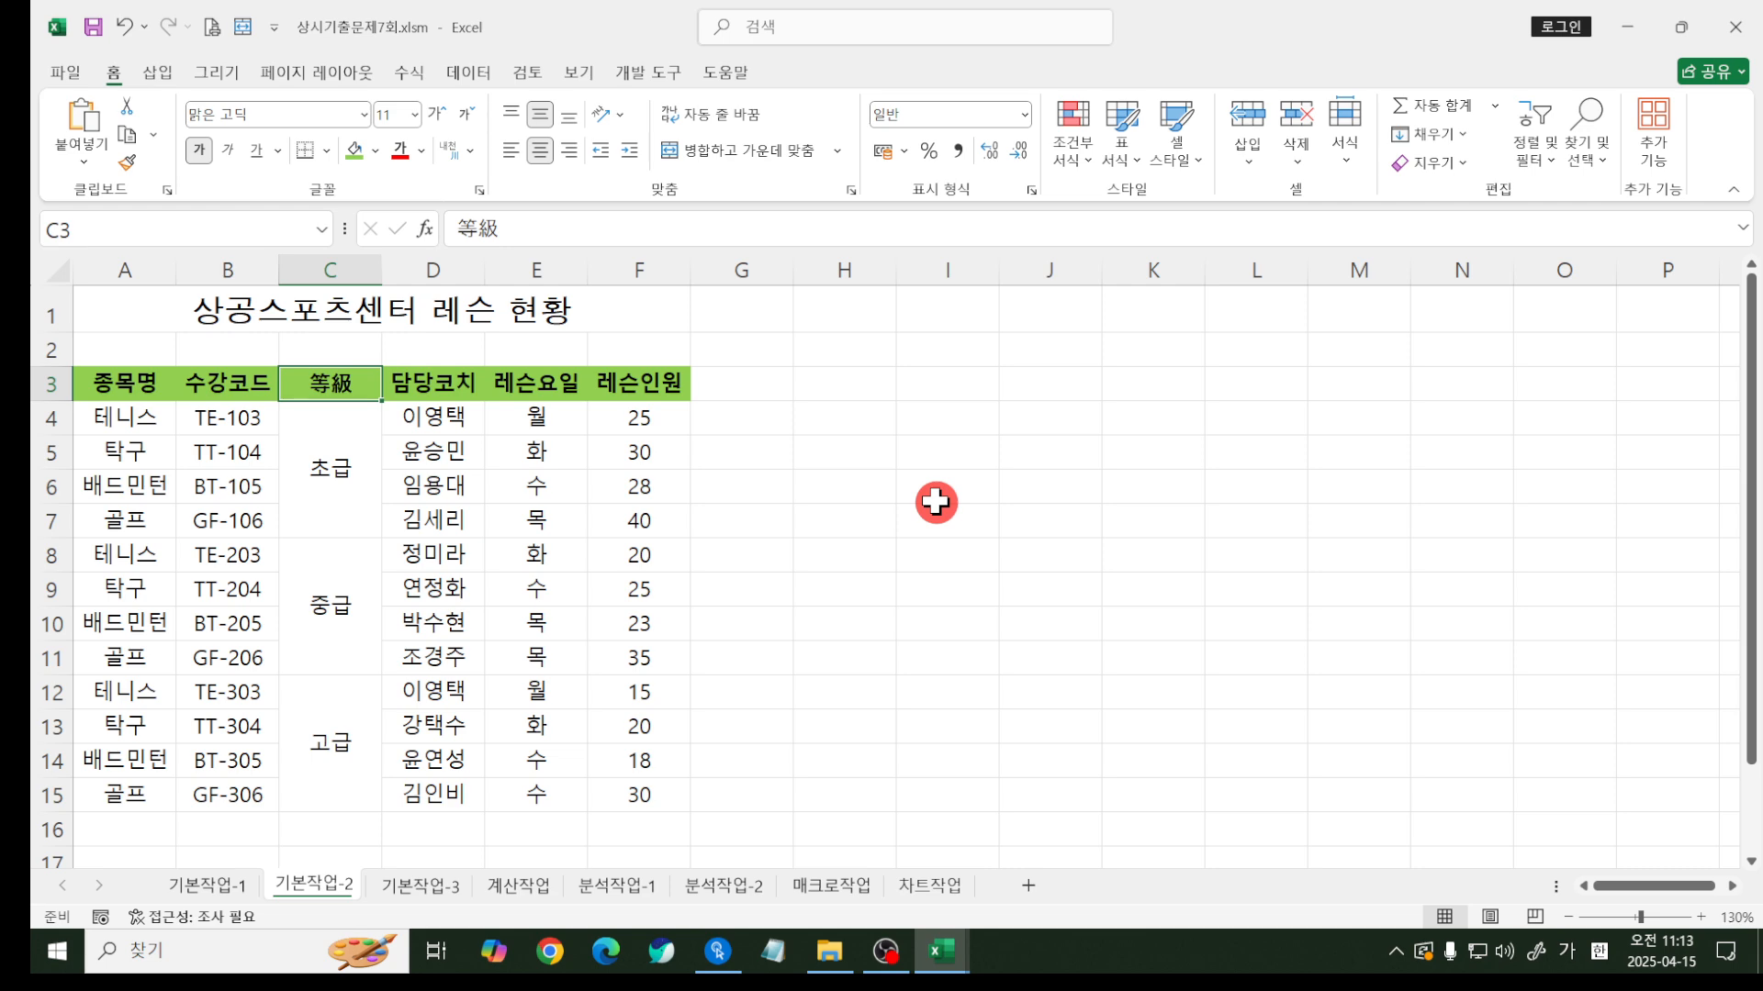
click(319, 384)
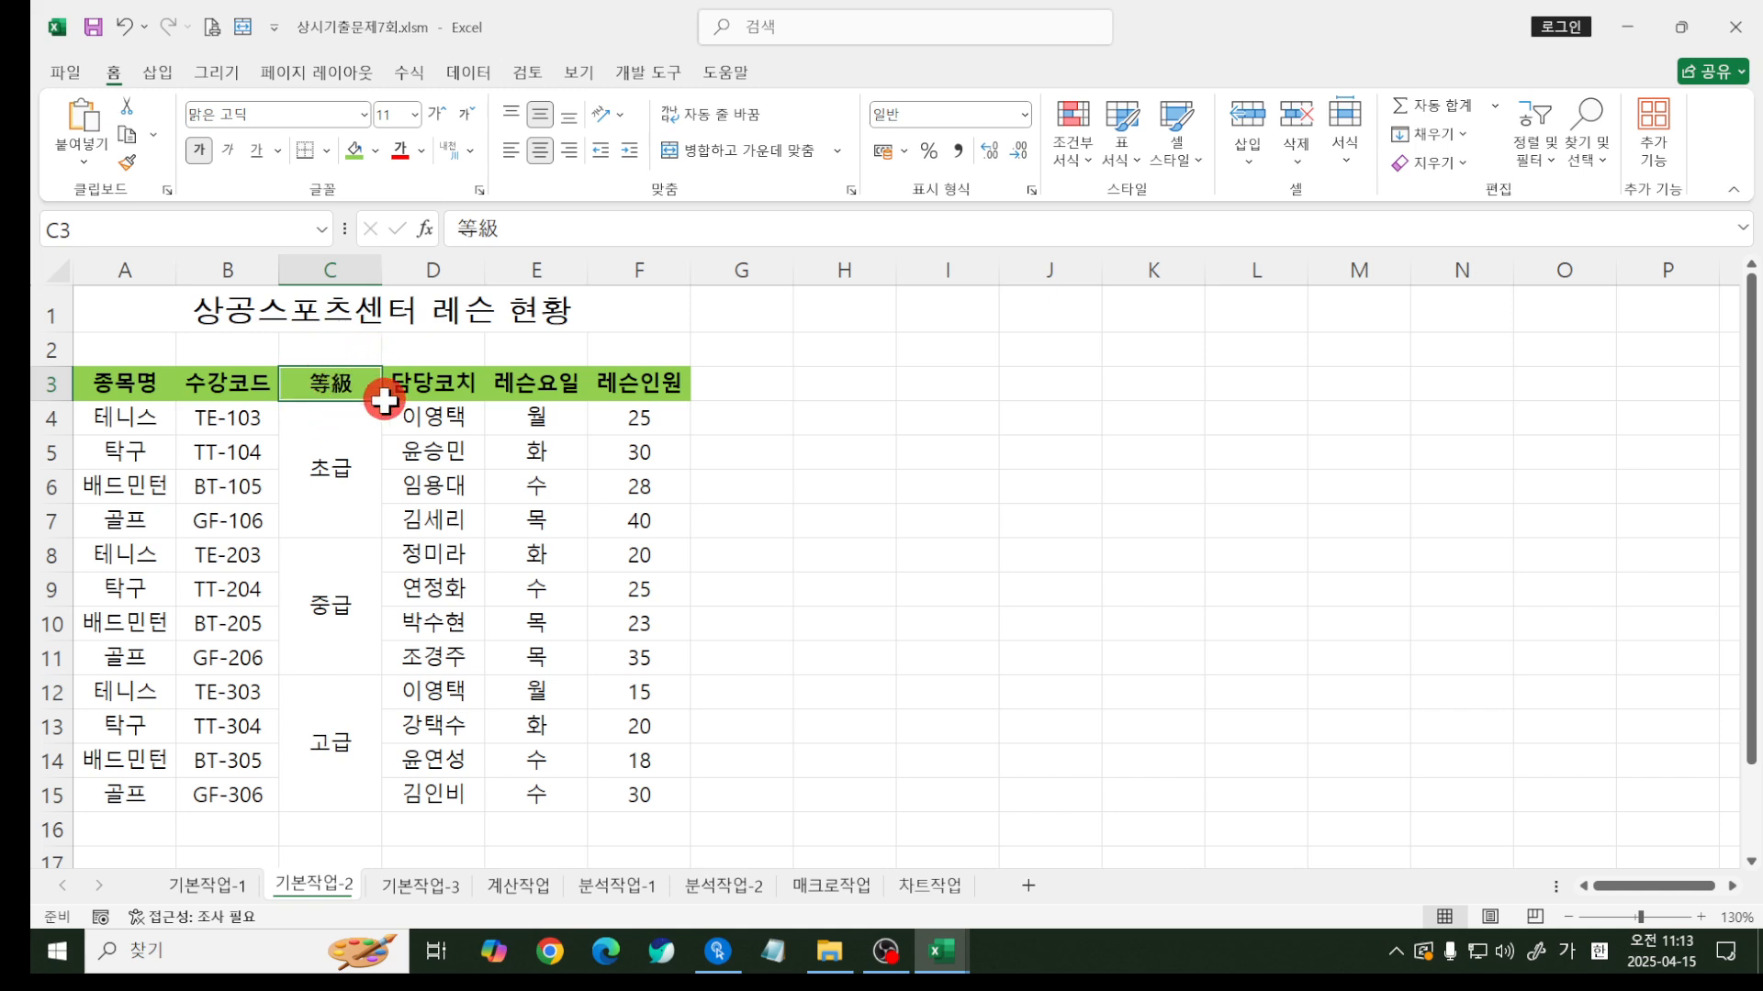
drag(504, 415, 542, 796)
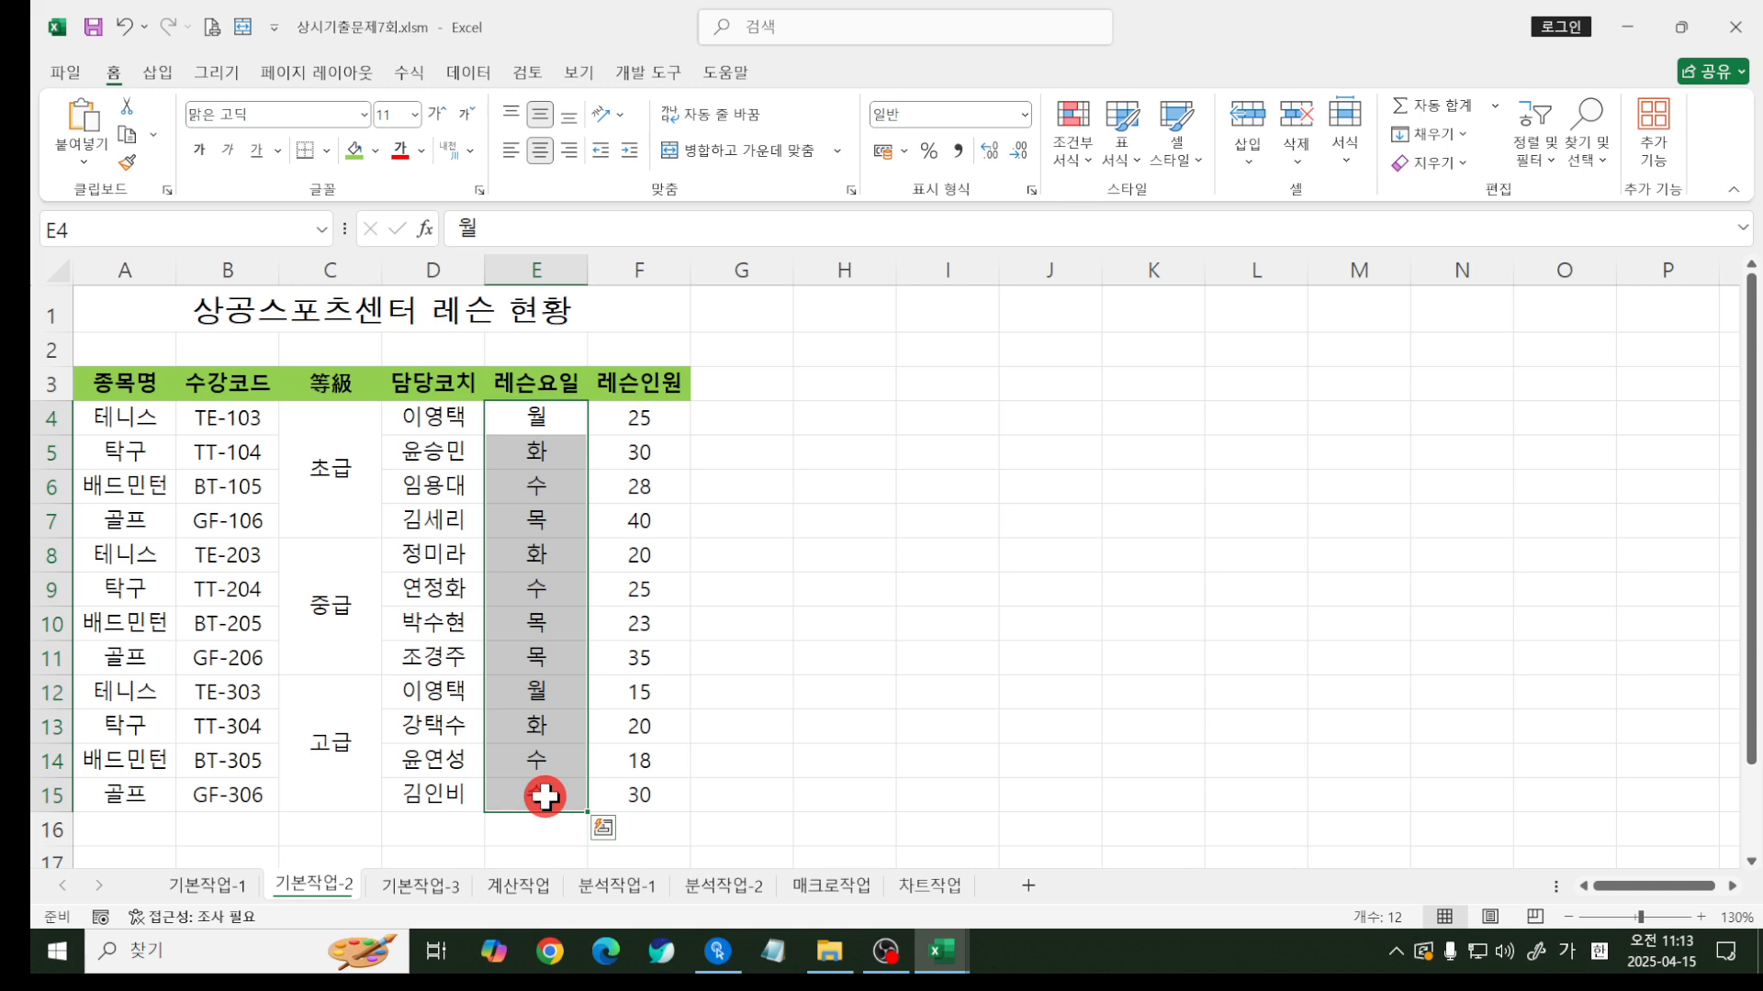
key(ctrl+1)
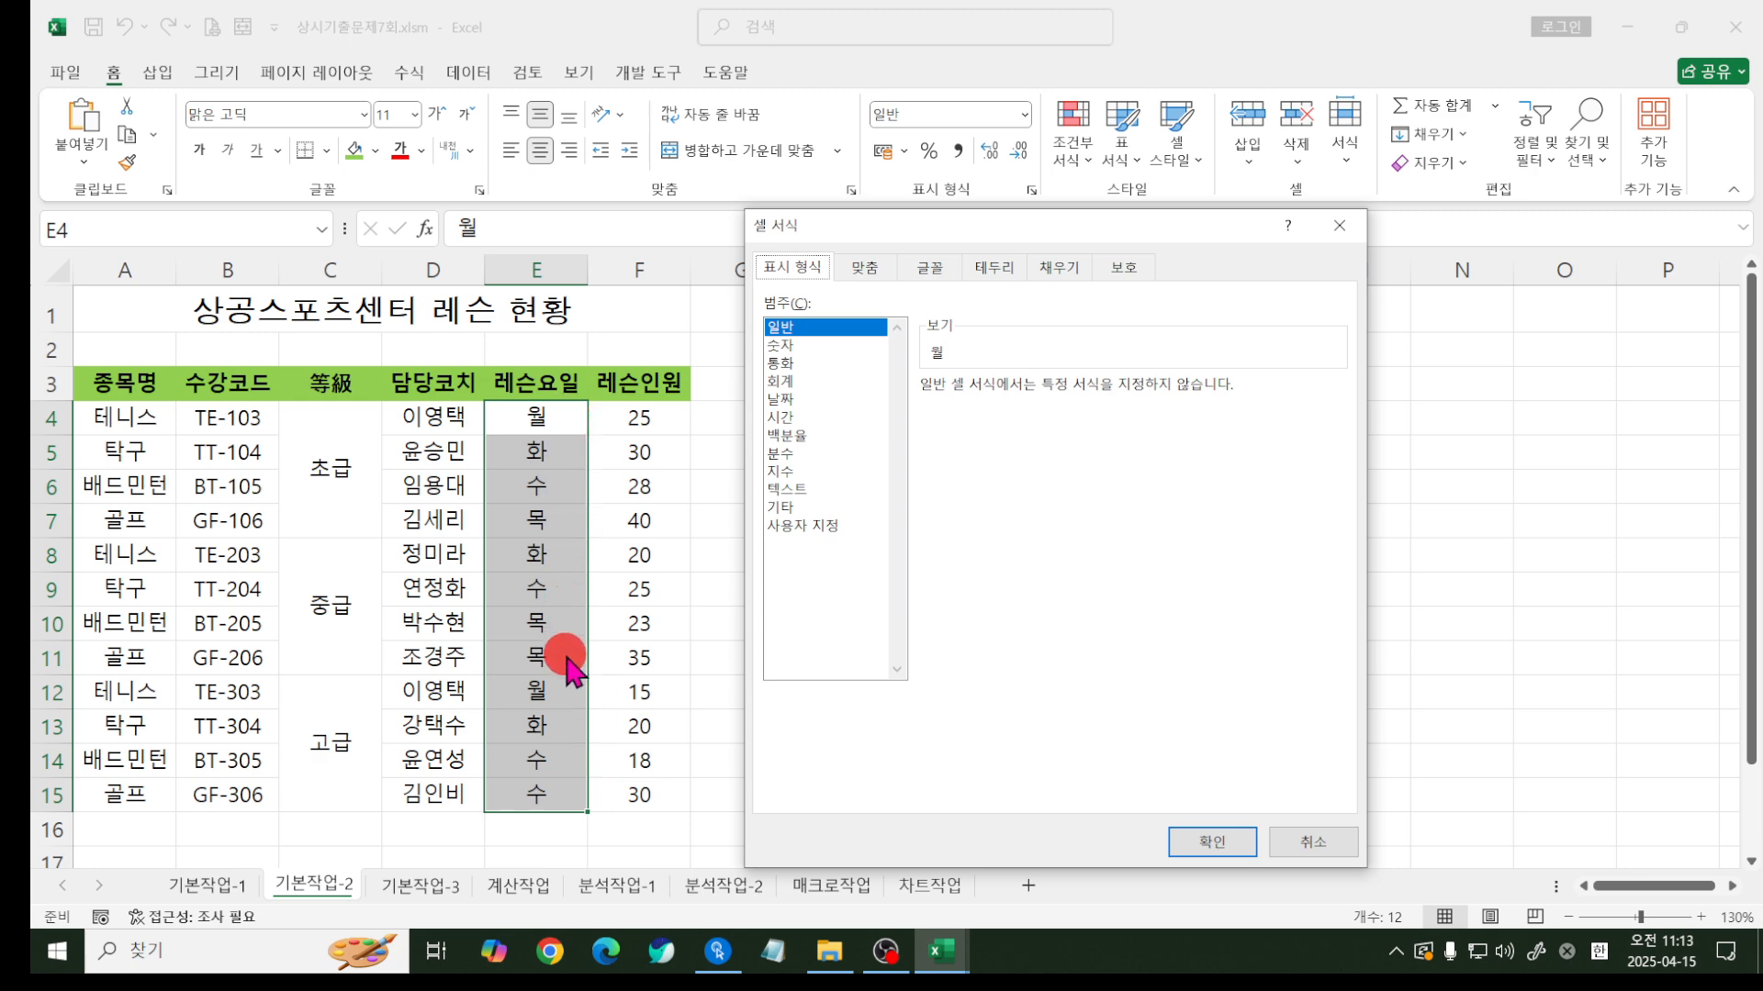
key(Escape)
- Apply the custom number format #,##0"명" to the lesson headcounts in F4:F15
drag(619, 418, 650, 783)
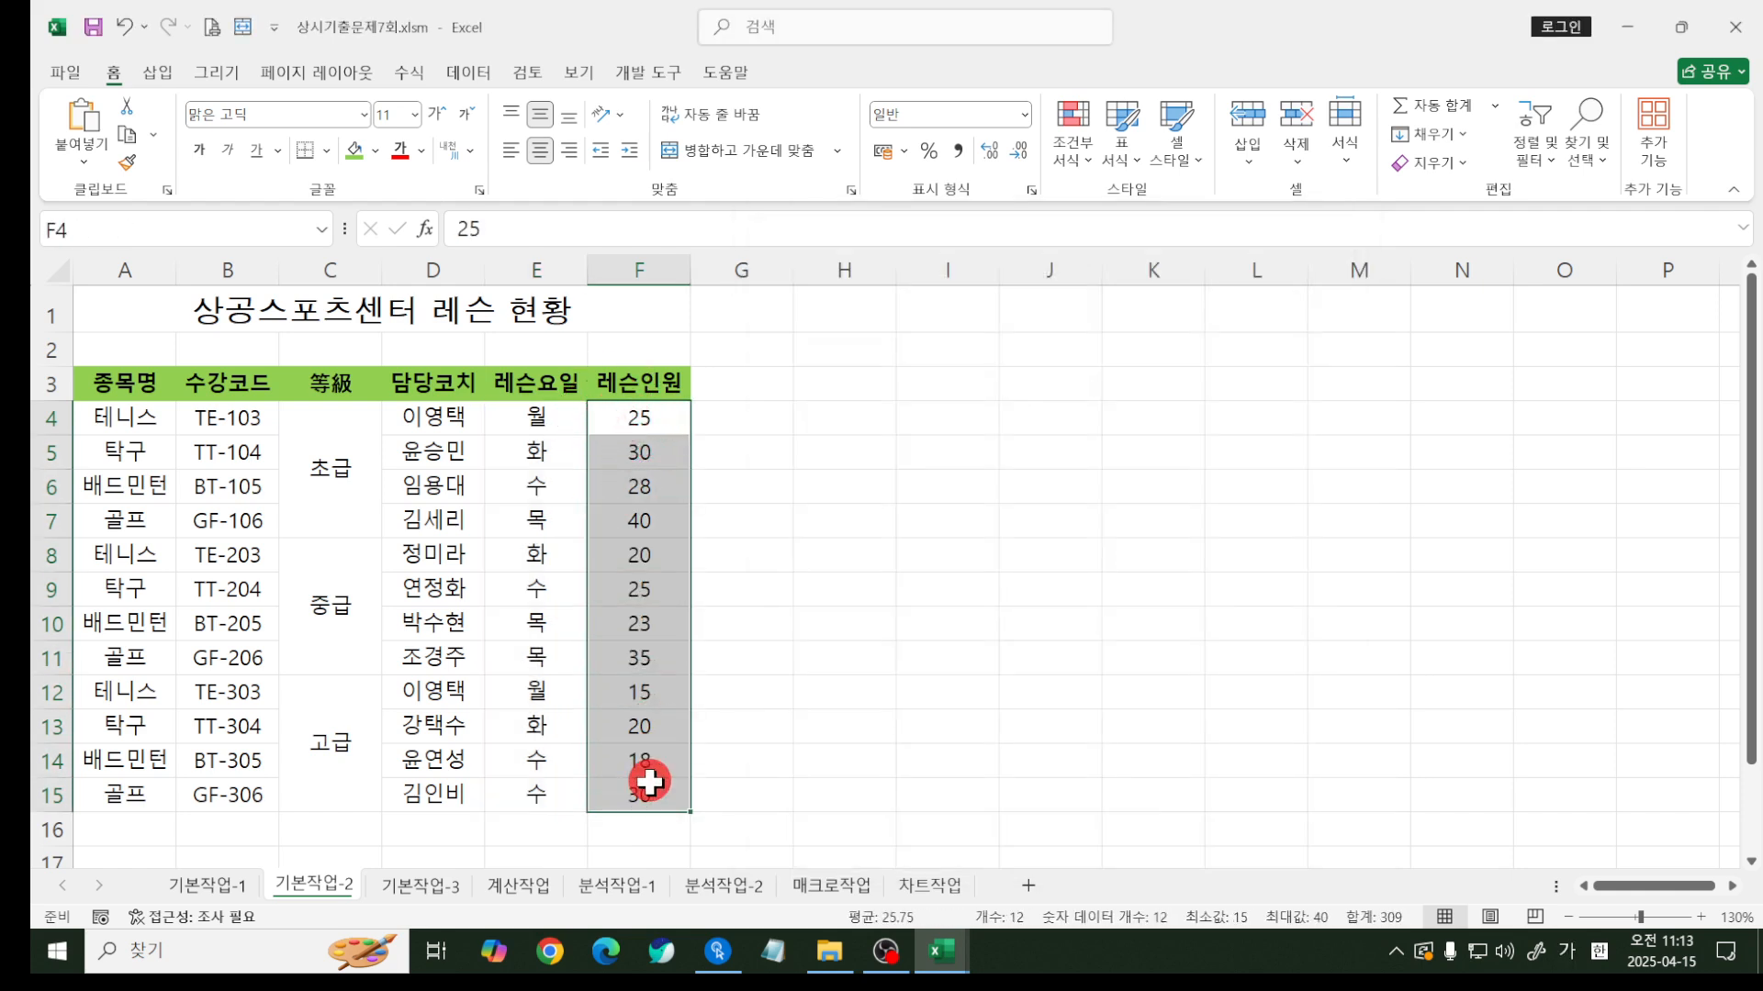
key(ctrl+1)
click(802, 526)
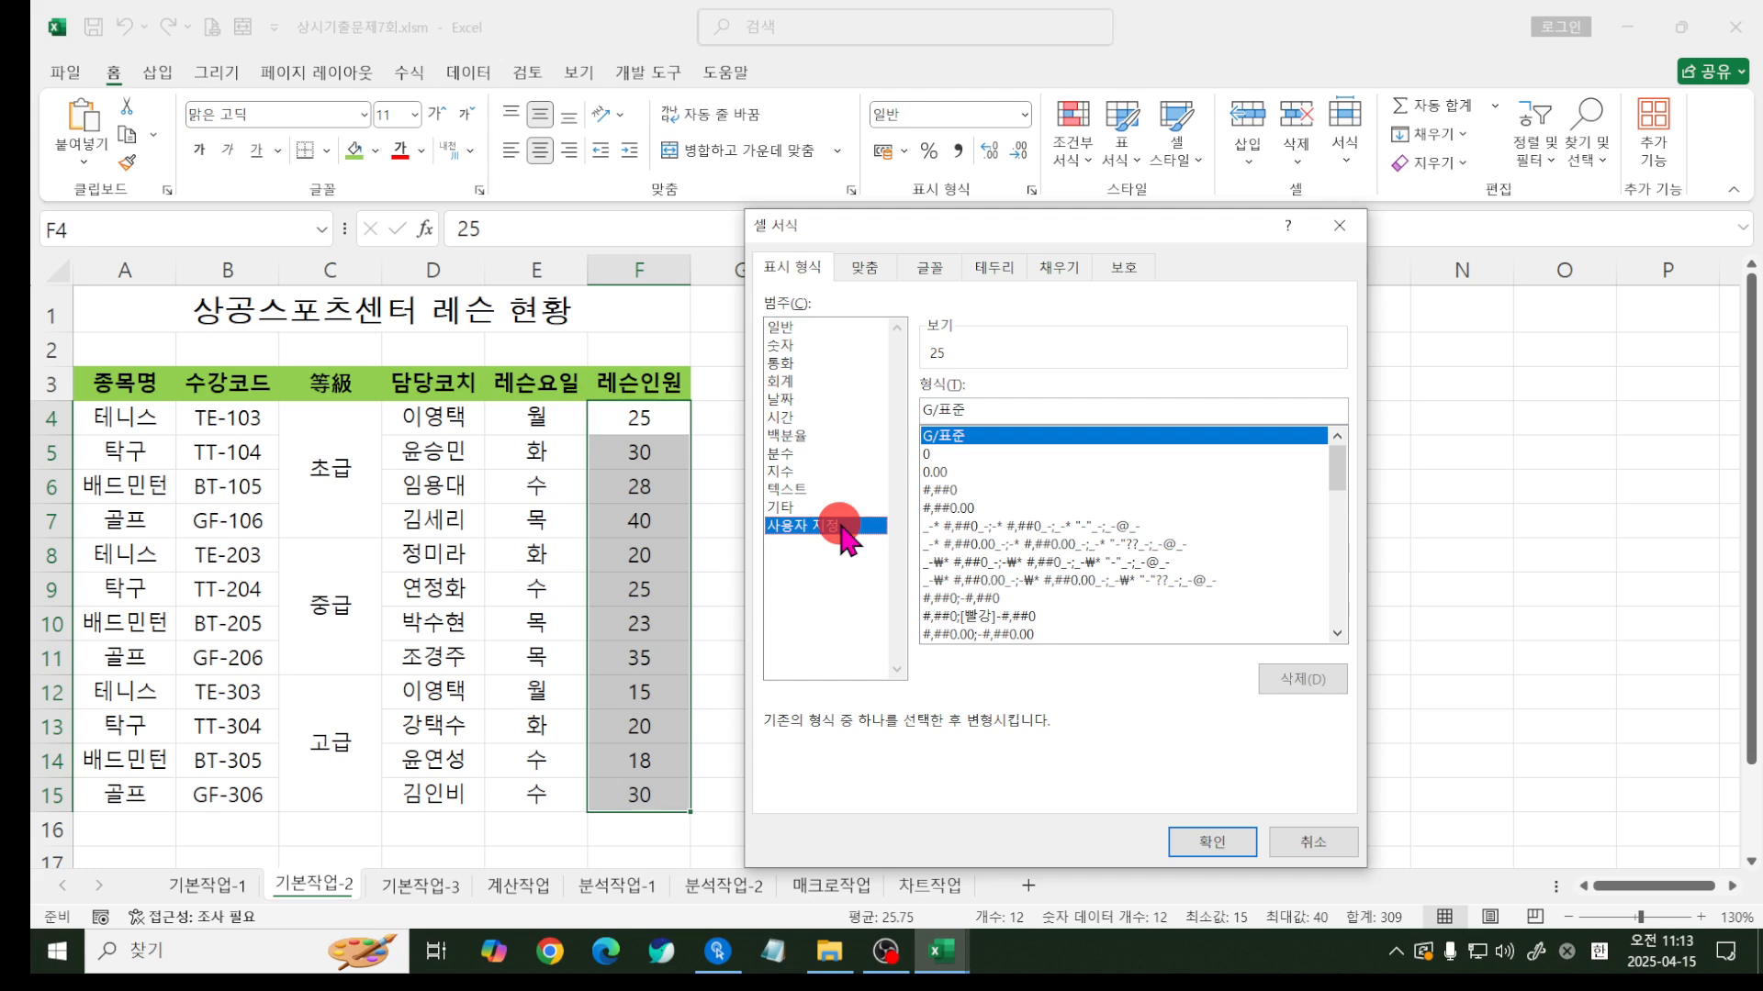
click(949, 492)
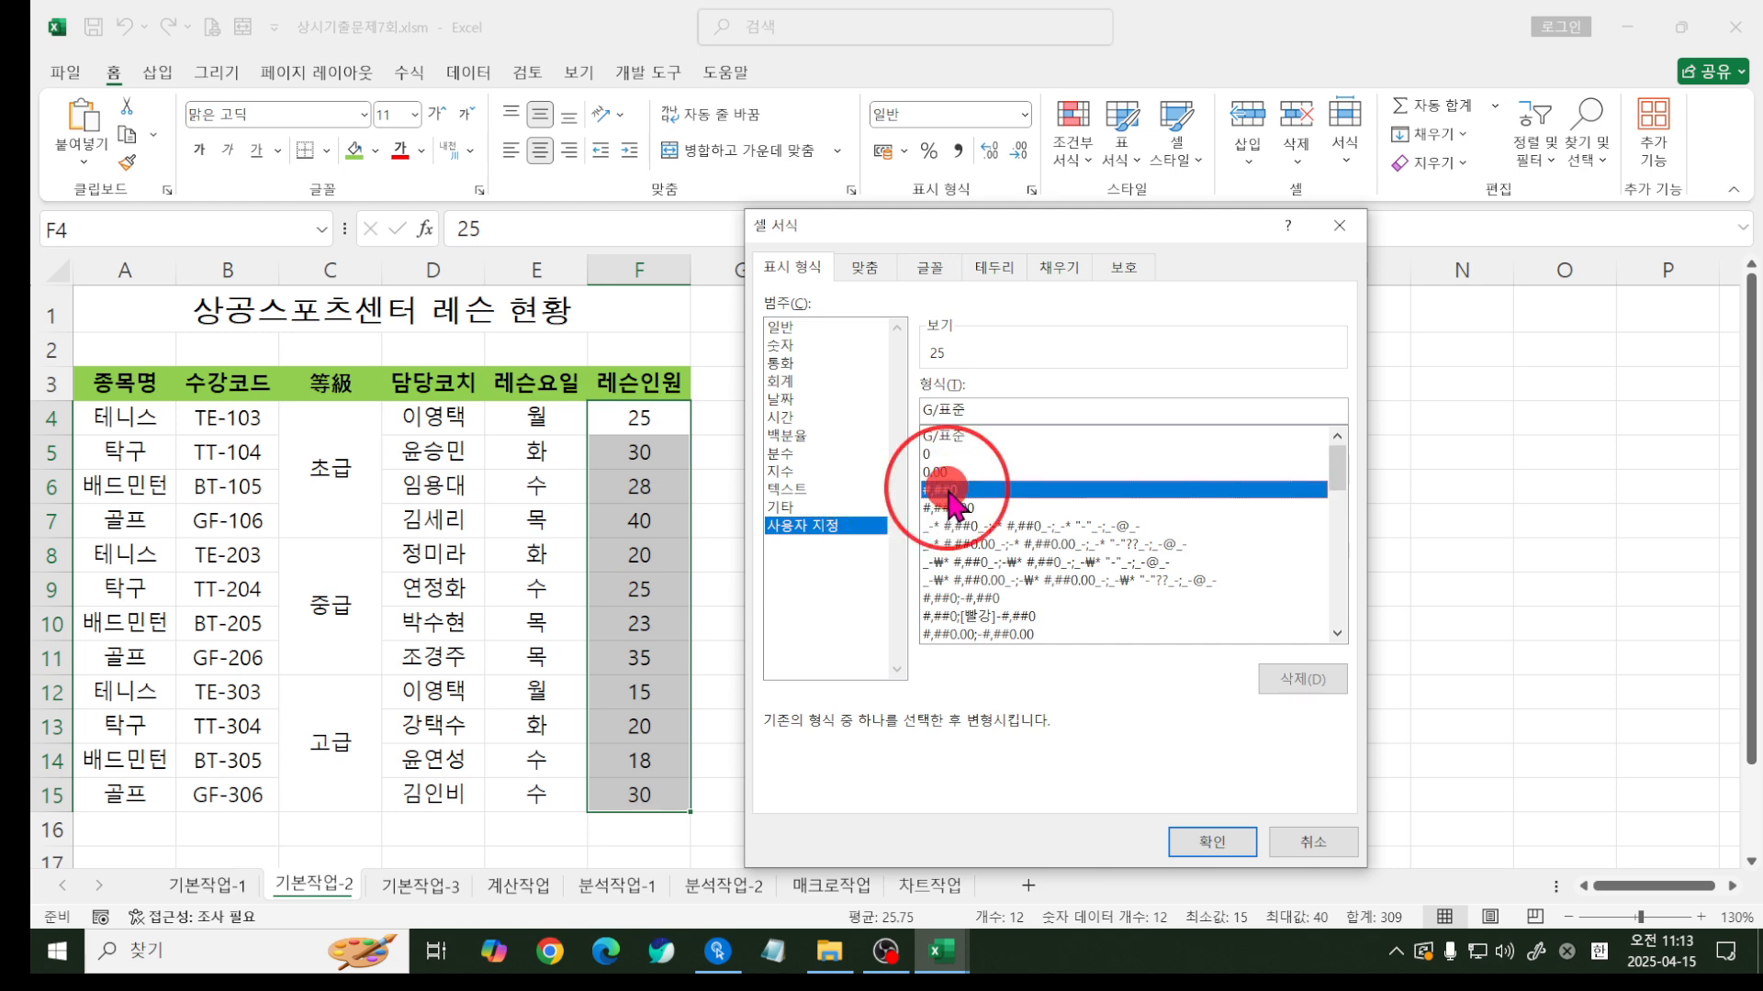
click(936, 453)
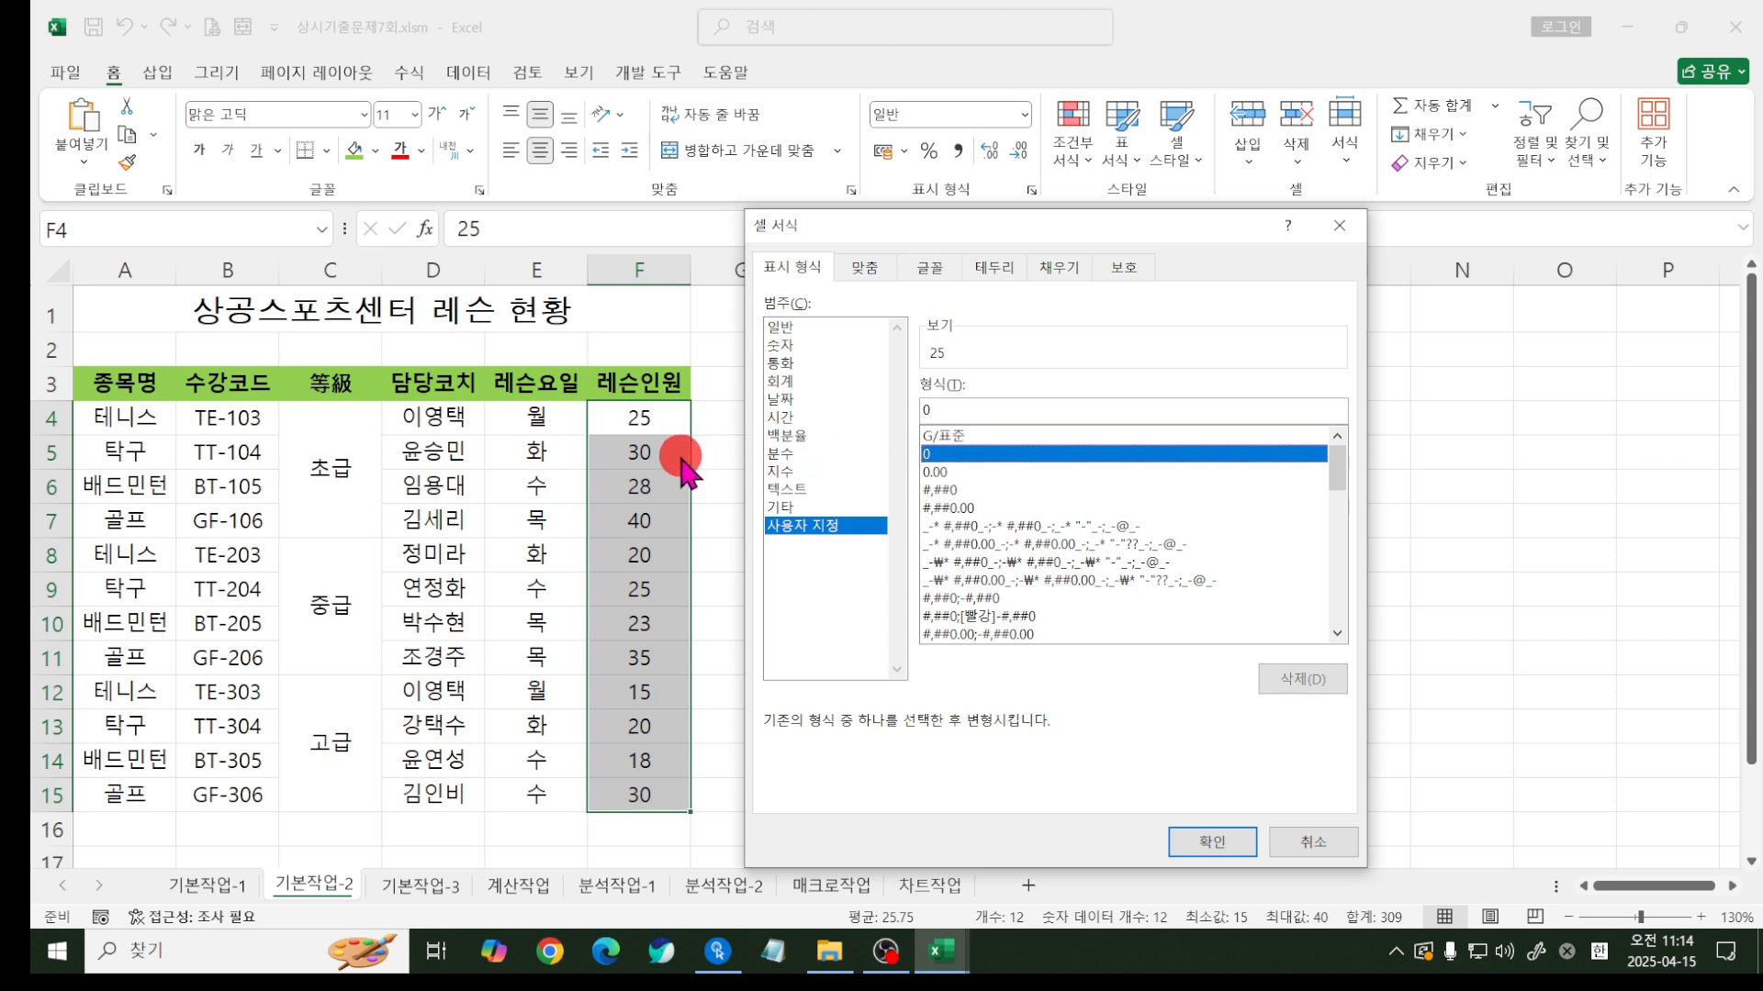
click(927, 453)
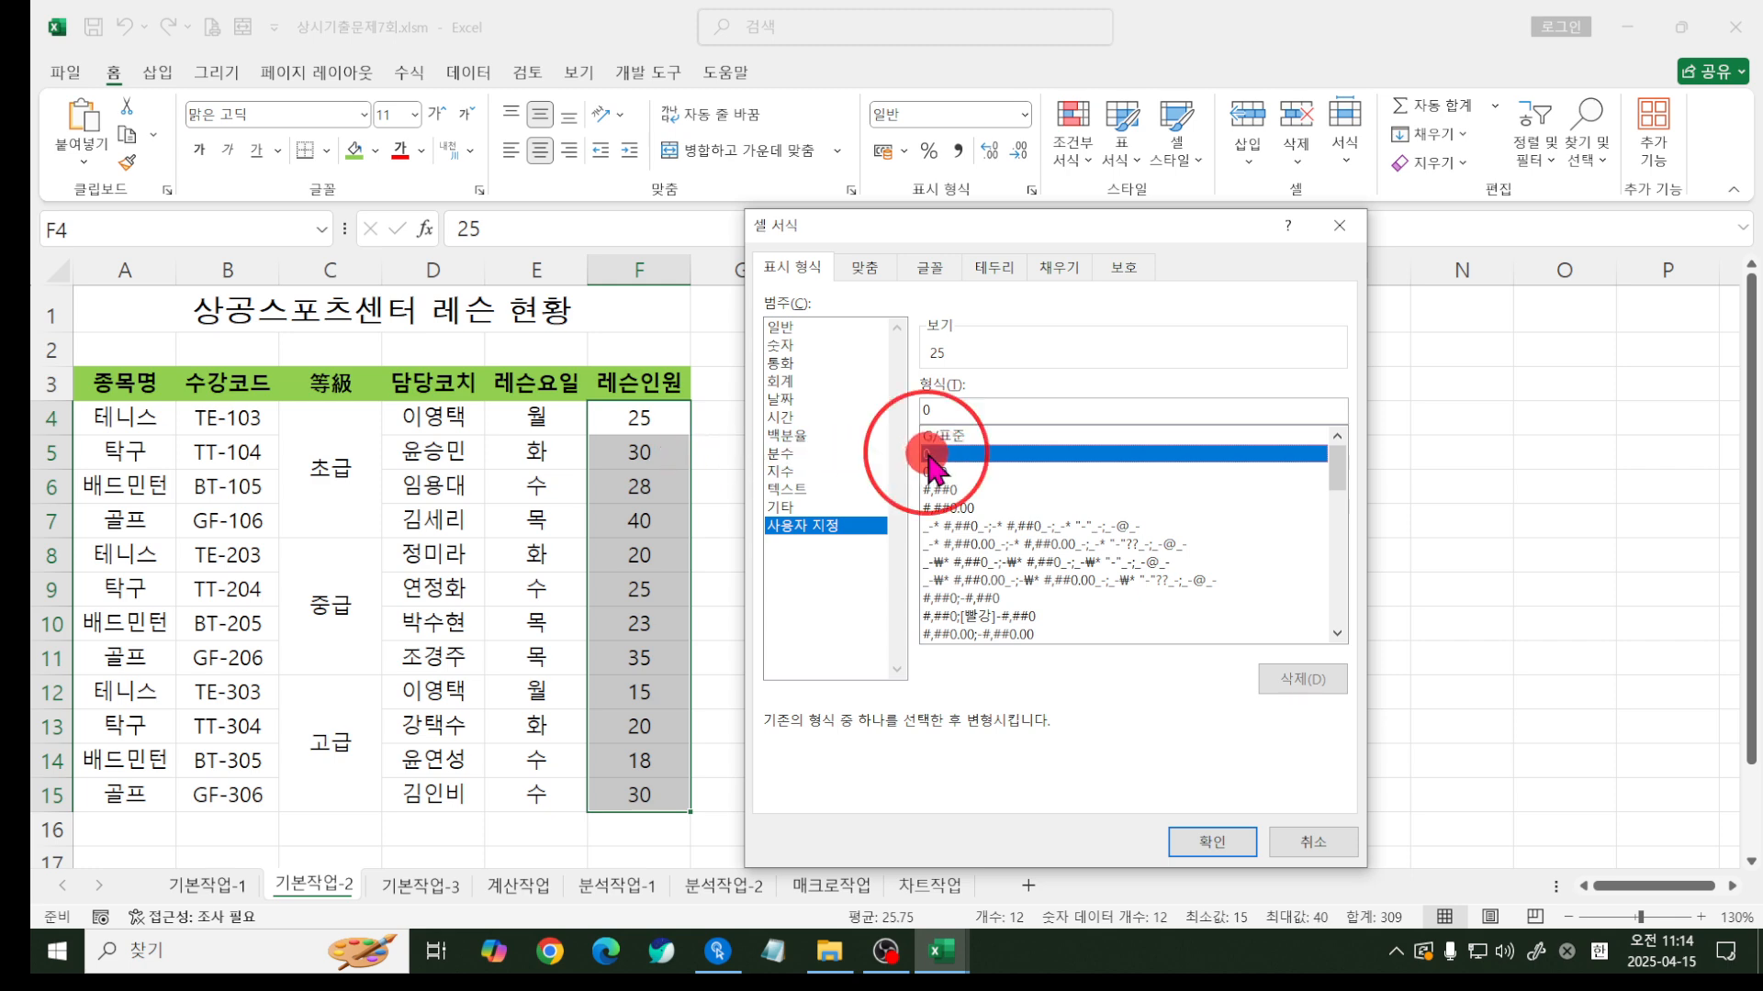
click(938, 404)
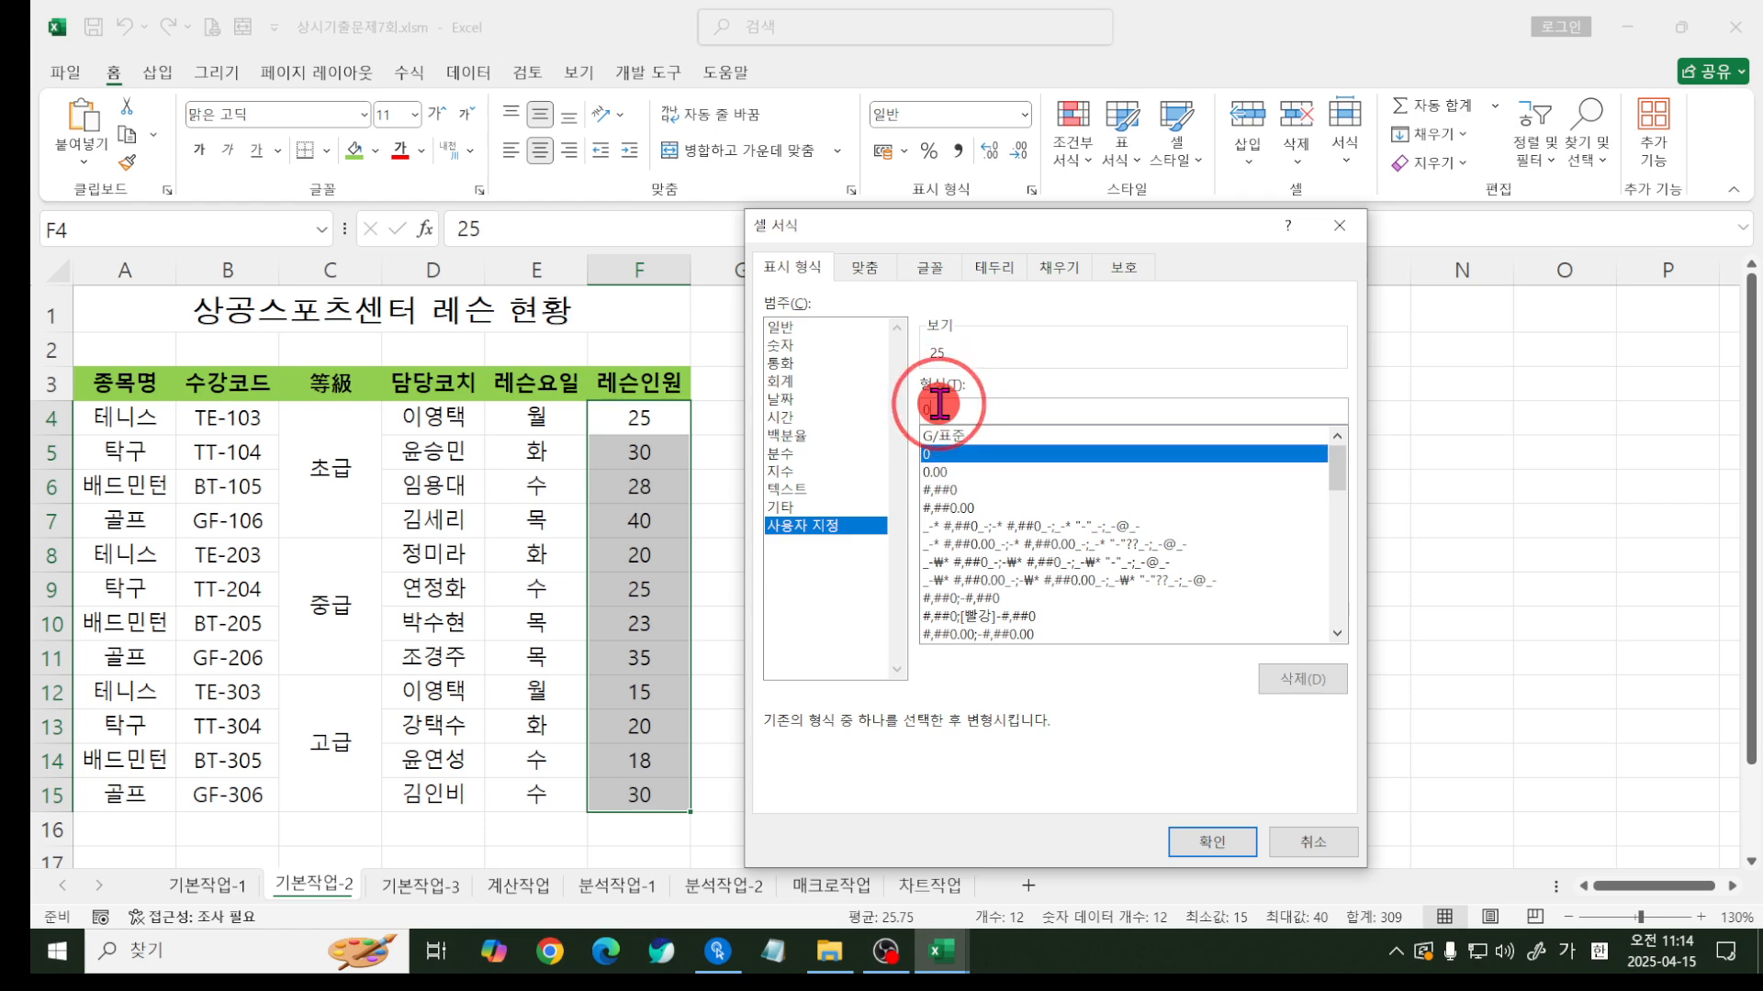
click(951, 489)
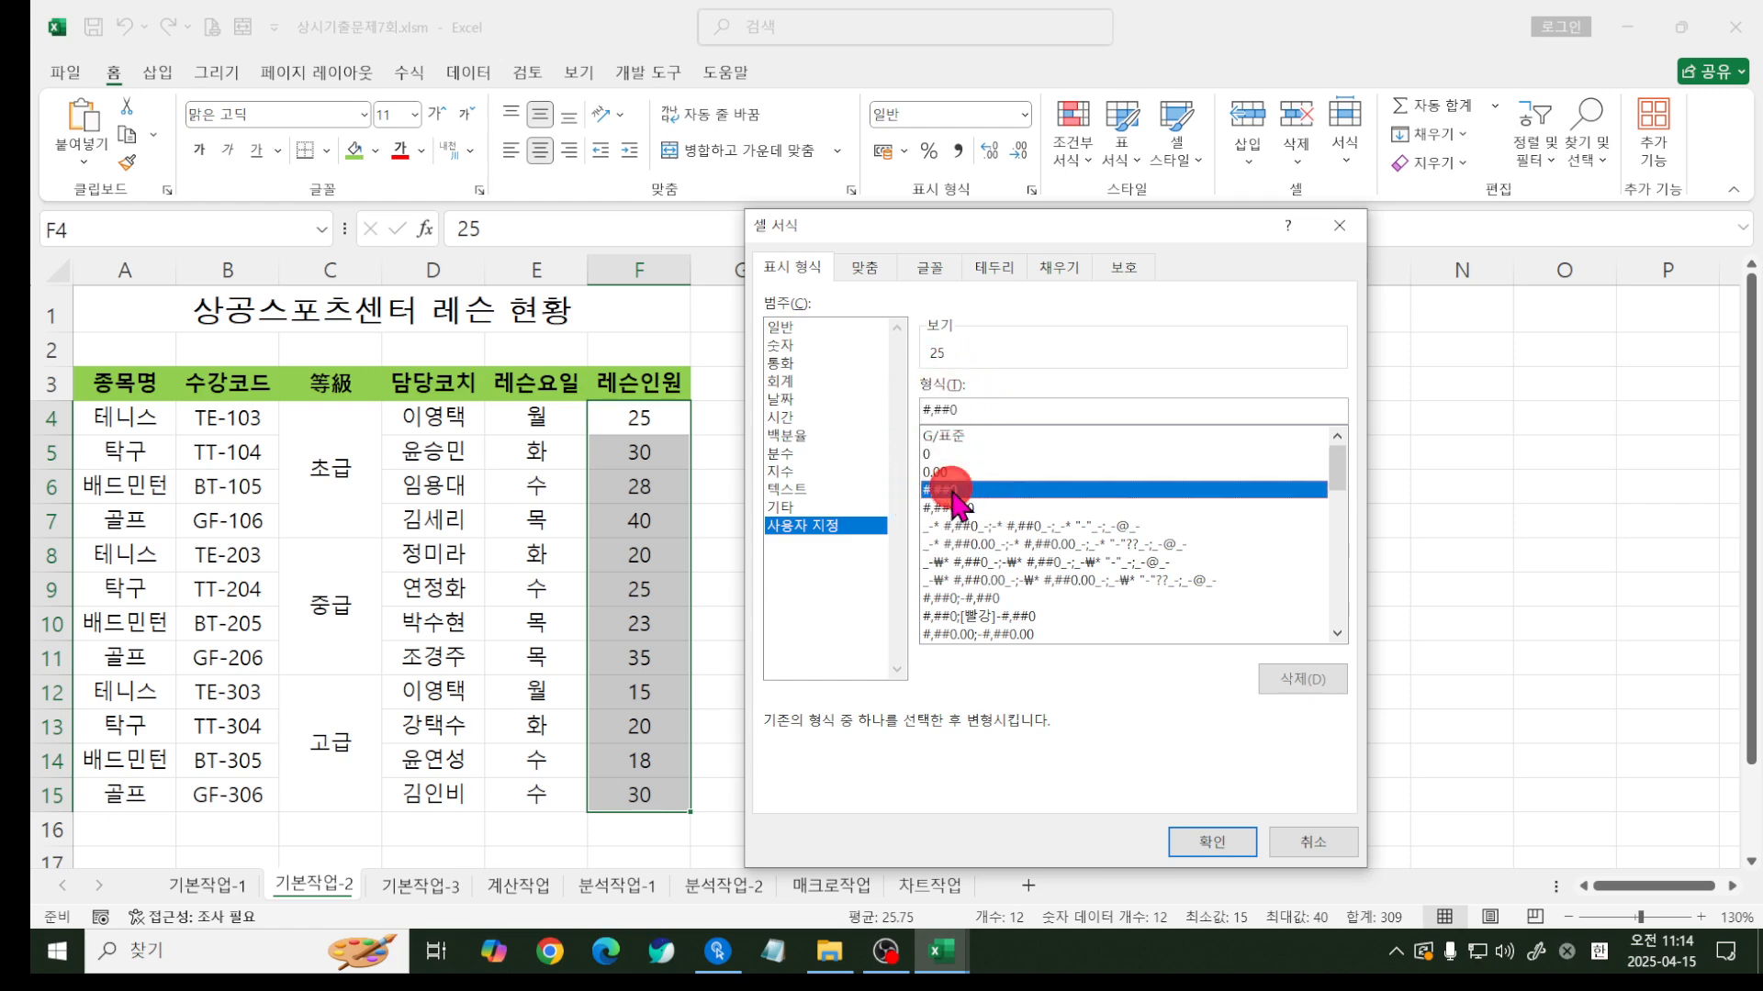
click(964, 413)
text("명)
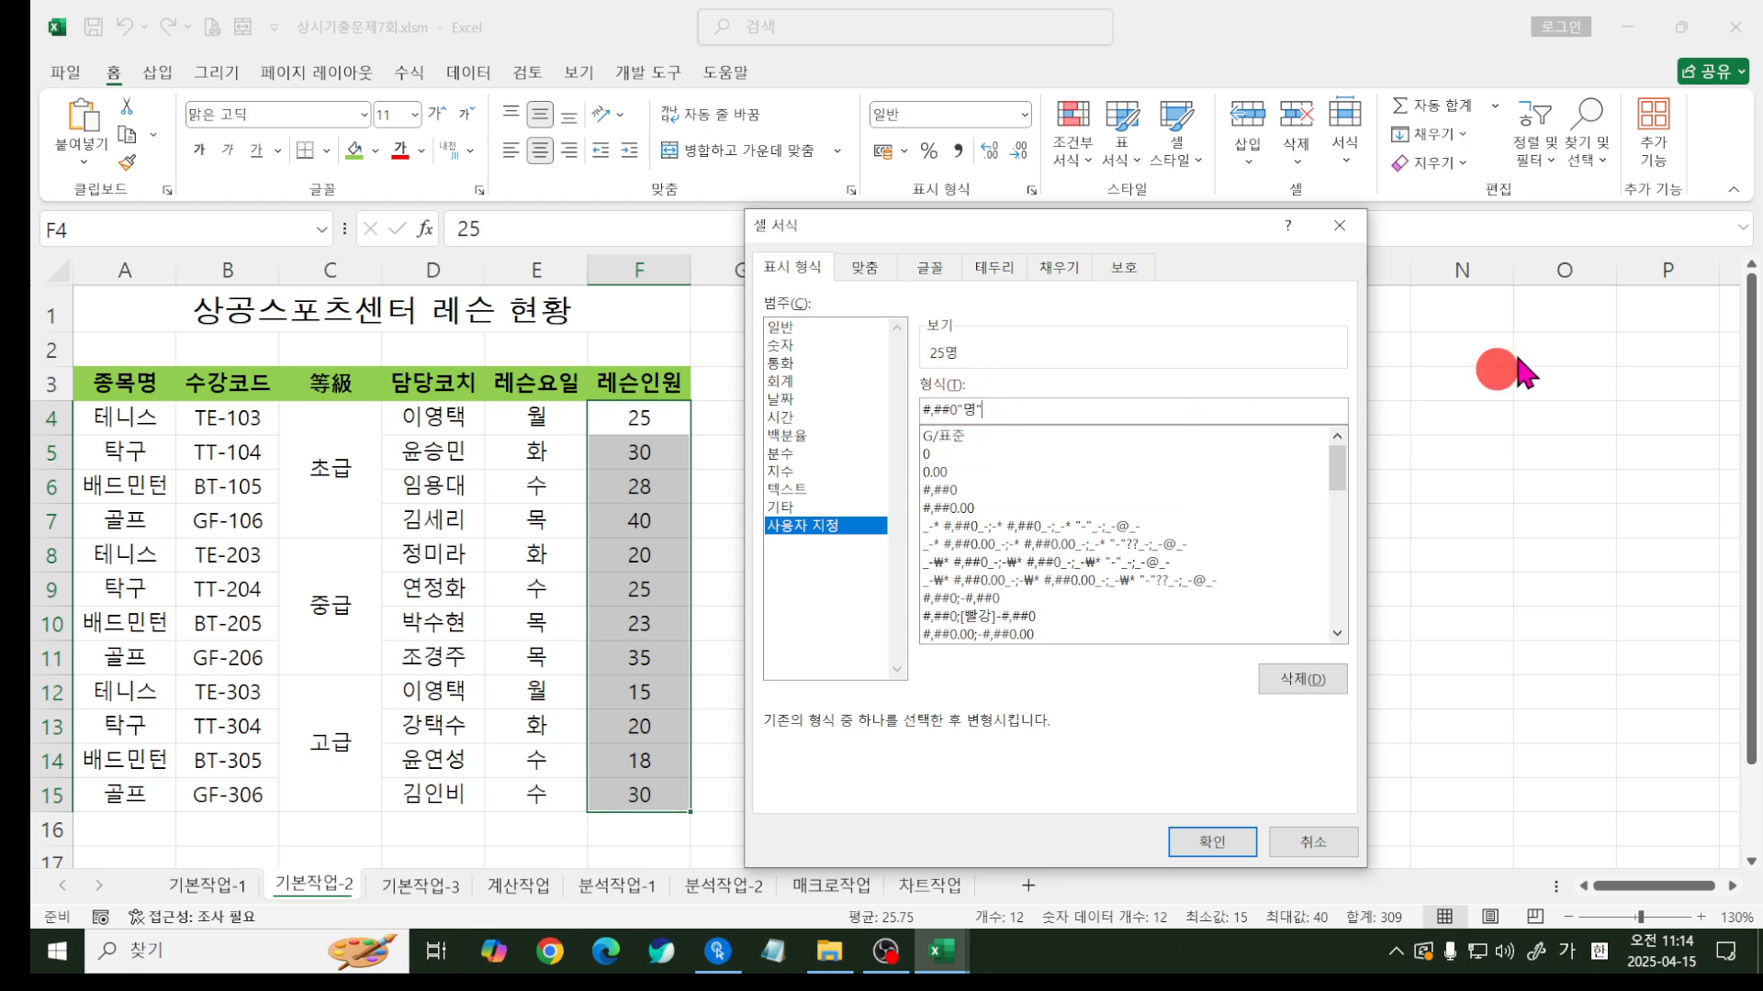
key(Return)
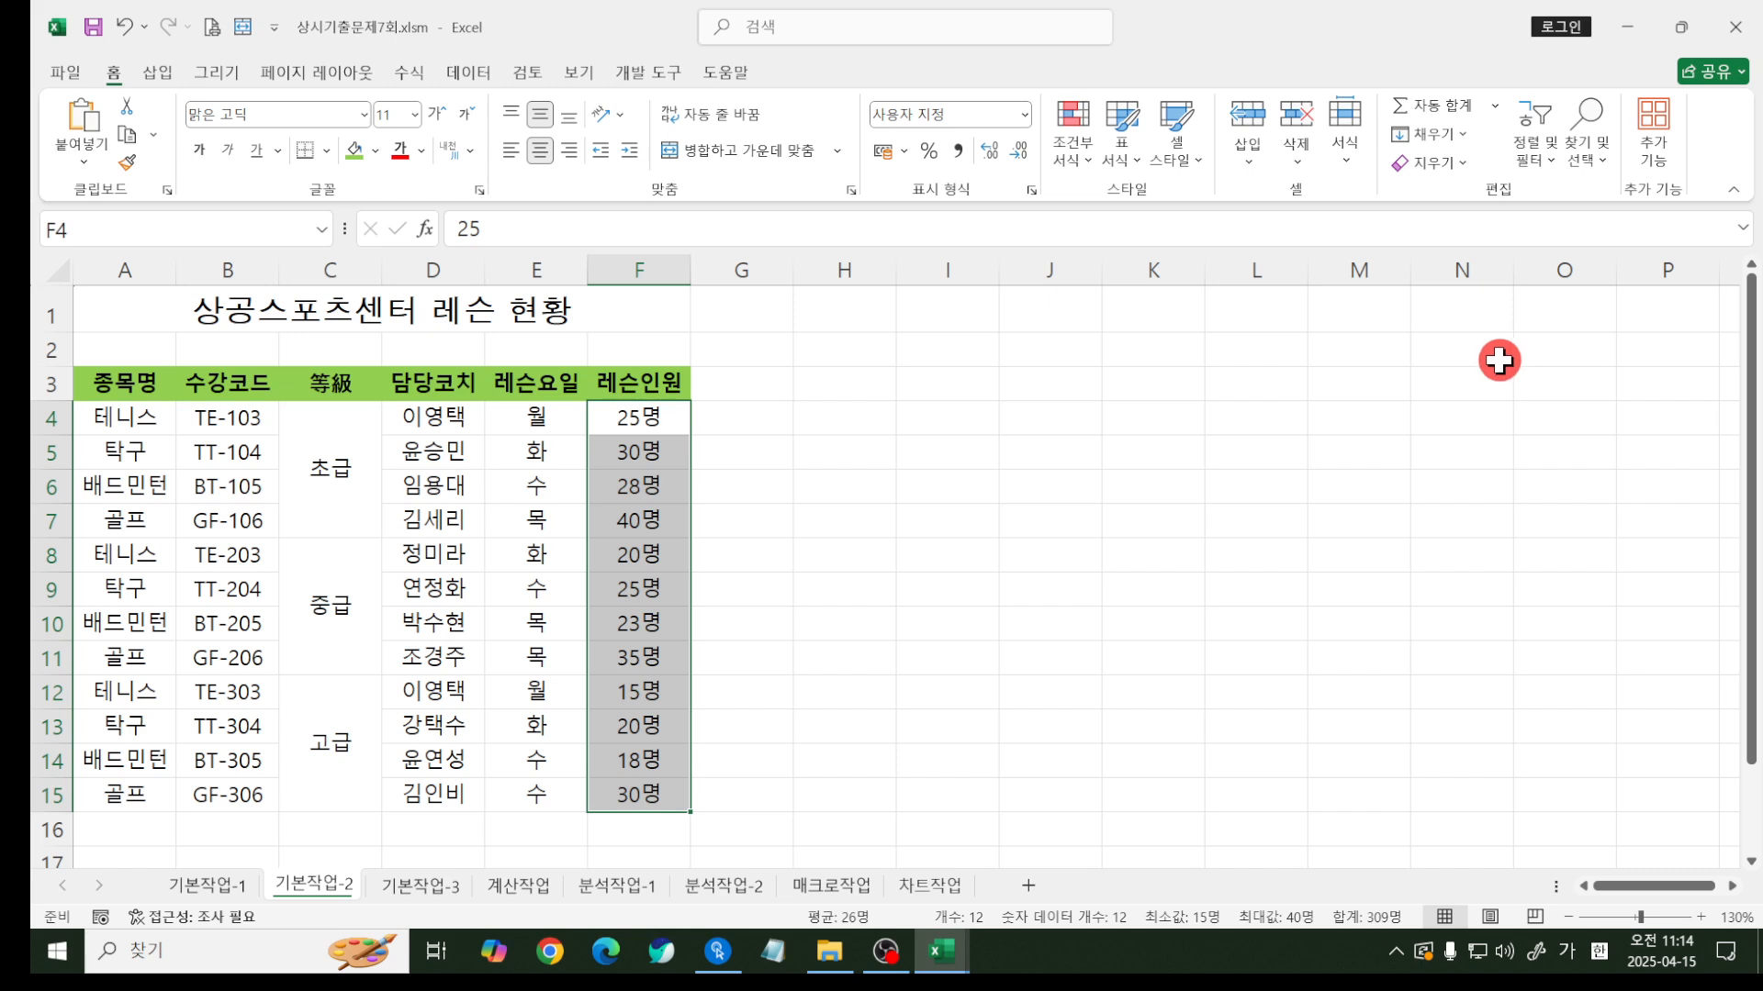
- Apply all borders (모든 테두리) to the table A3:F15 and add a thick outside border around it
click(571, 623)
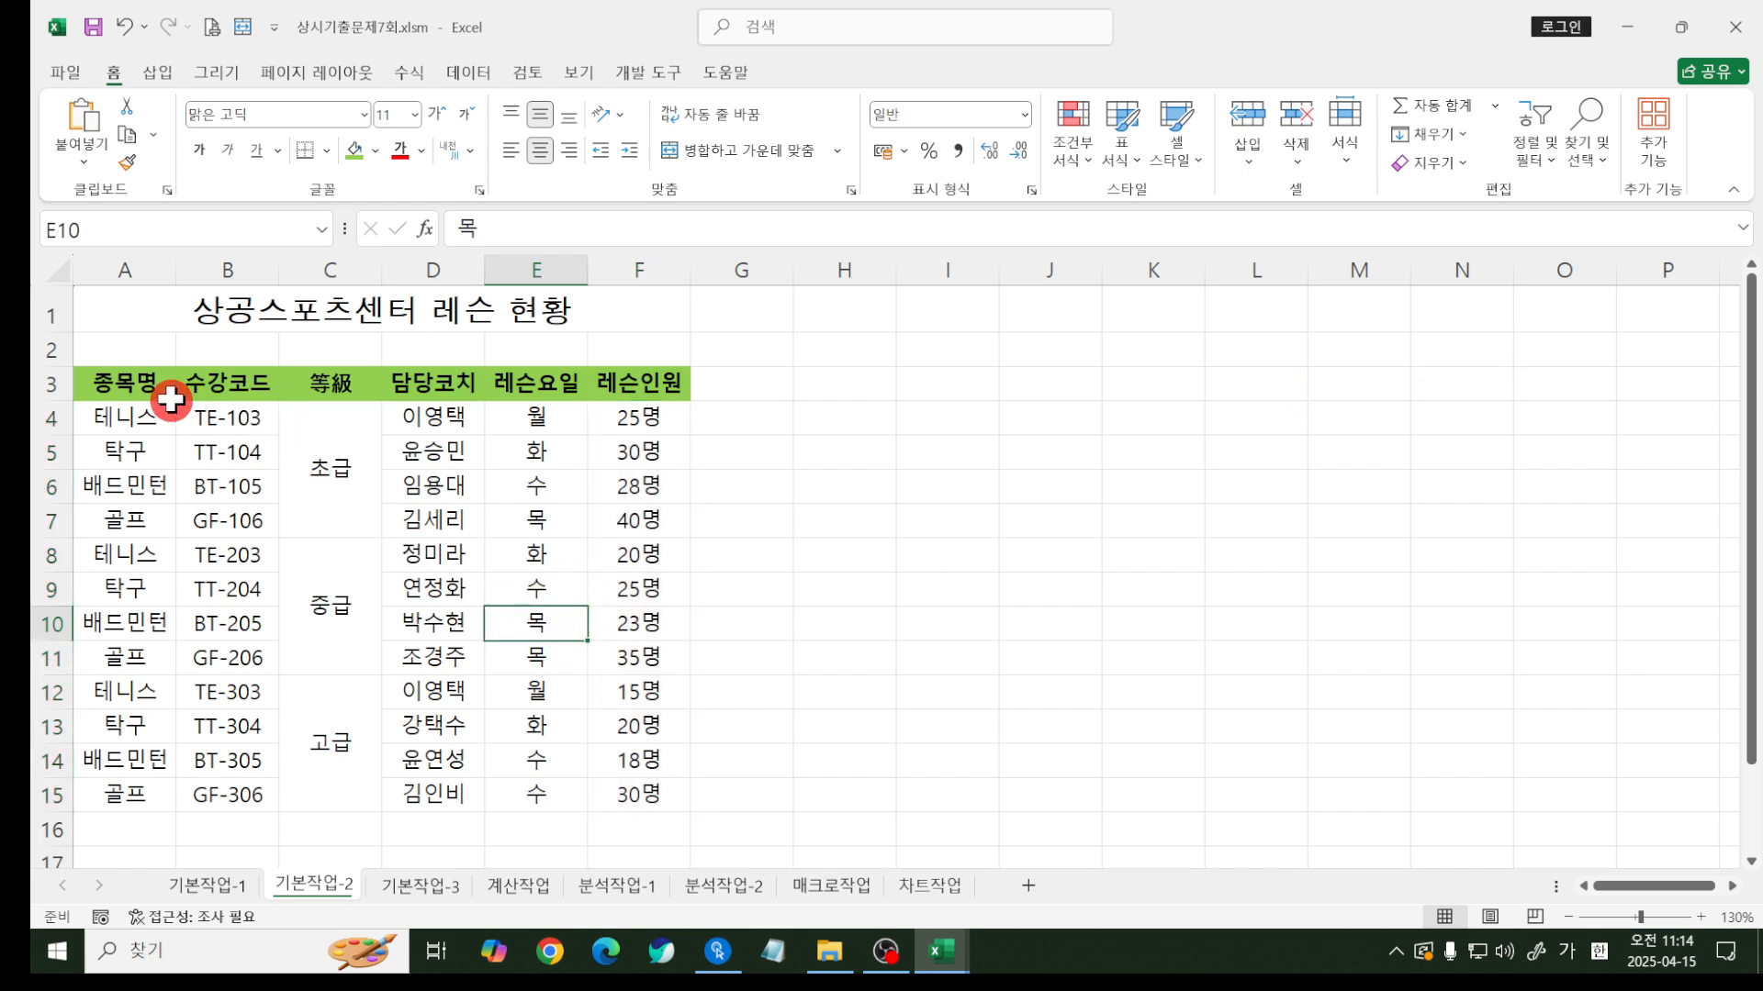
drag(119, 382, 619, 777)
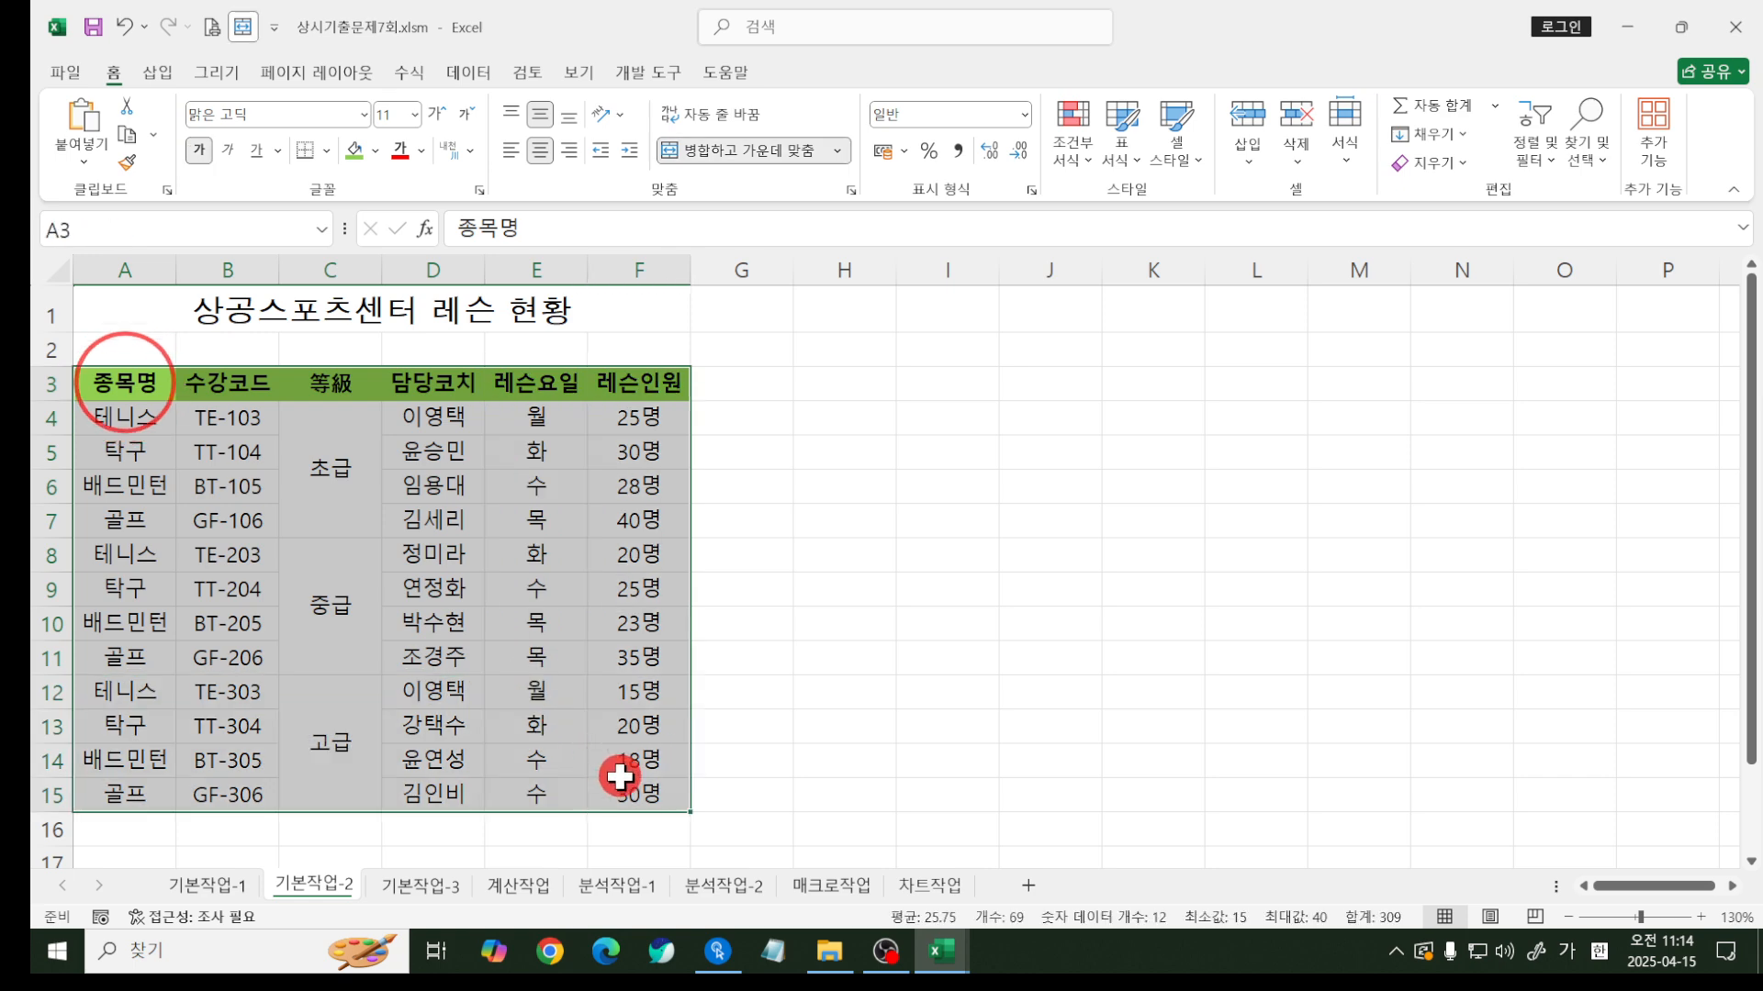
click(331, 153)
click(355, 380)
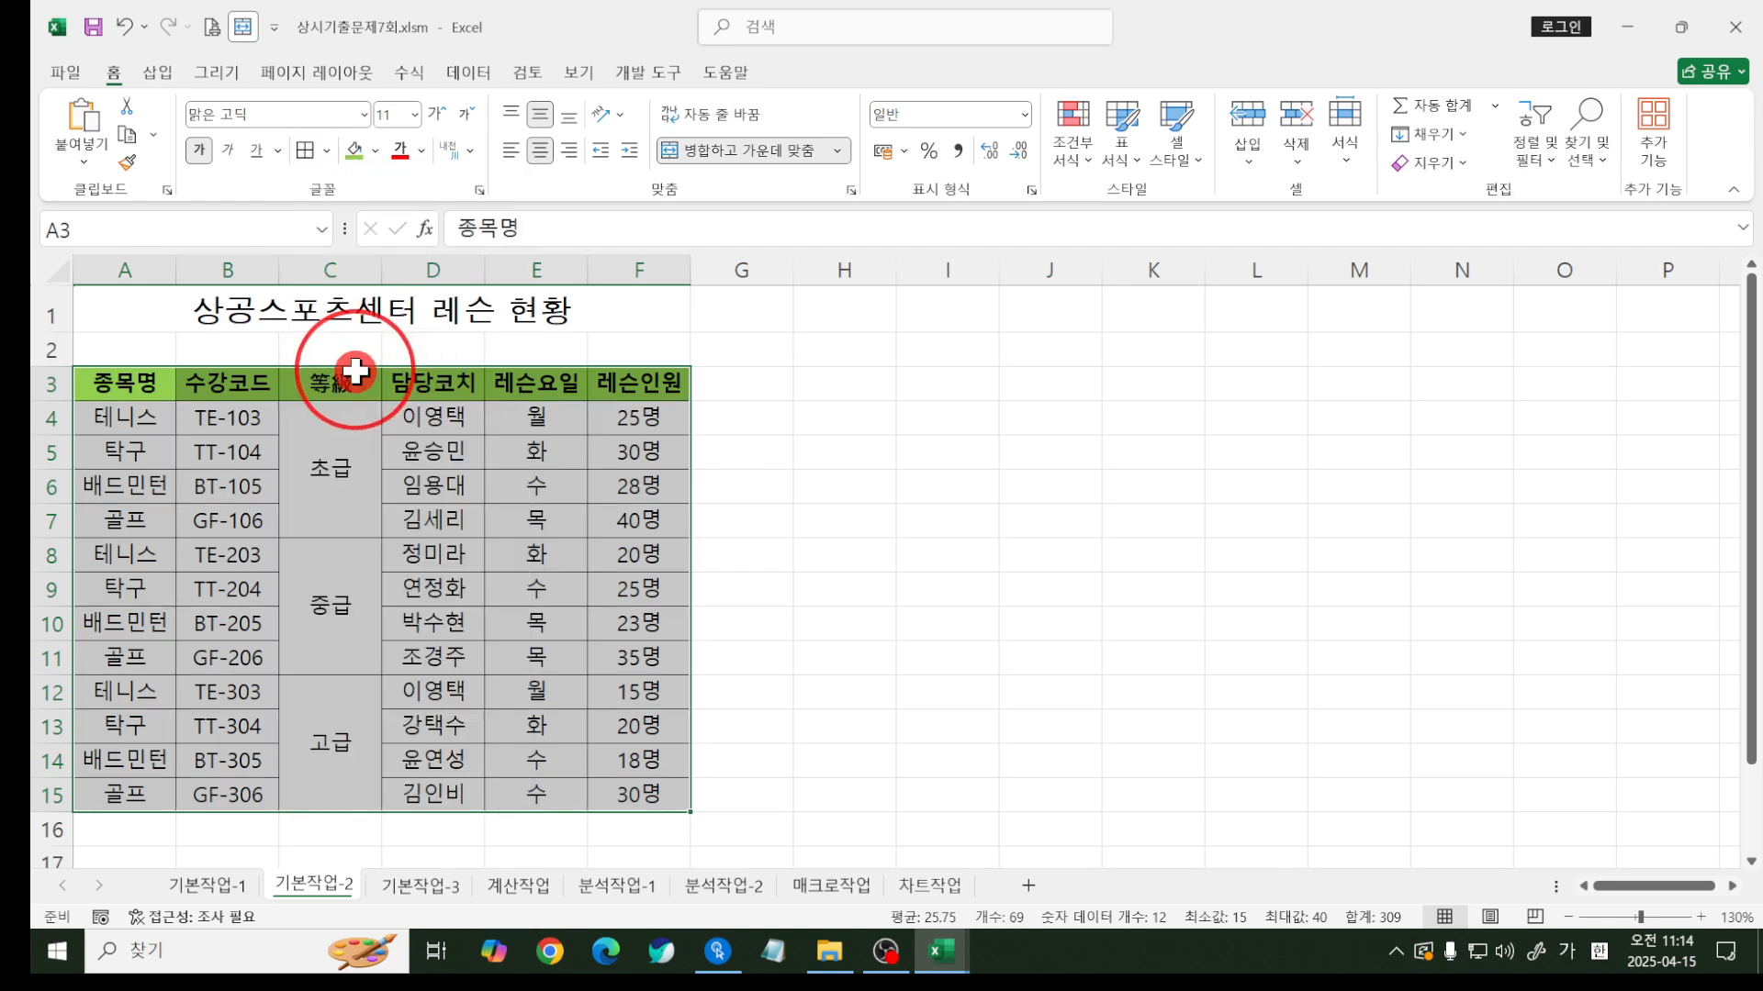
click(327, 151)
click(379, 447)
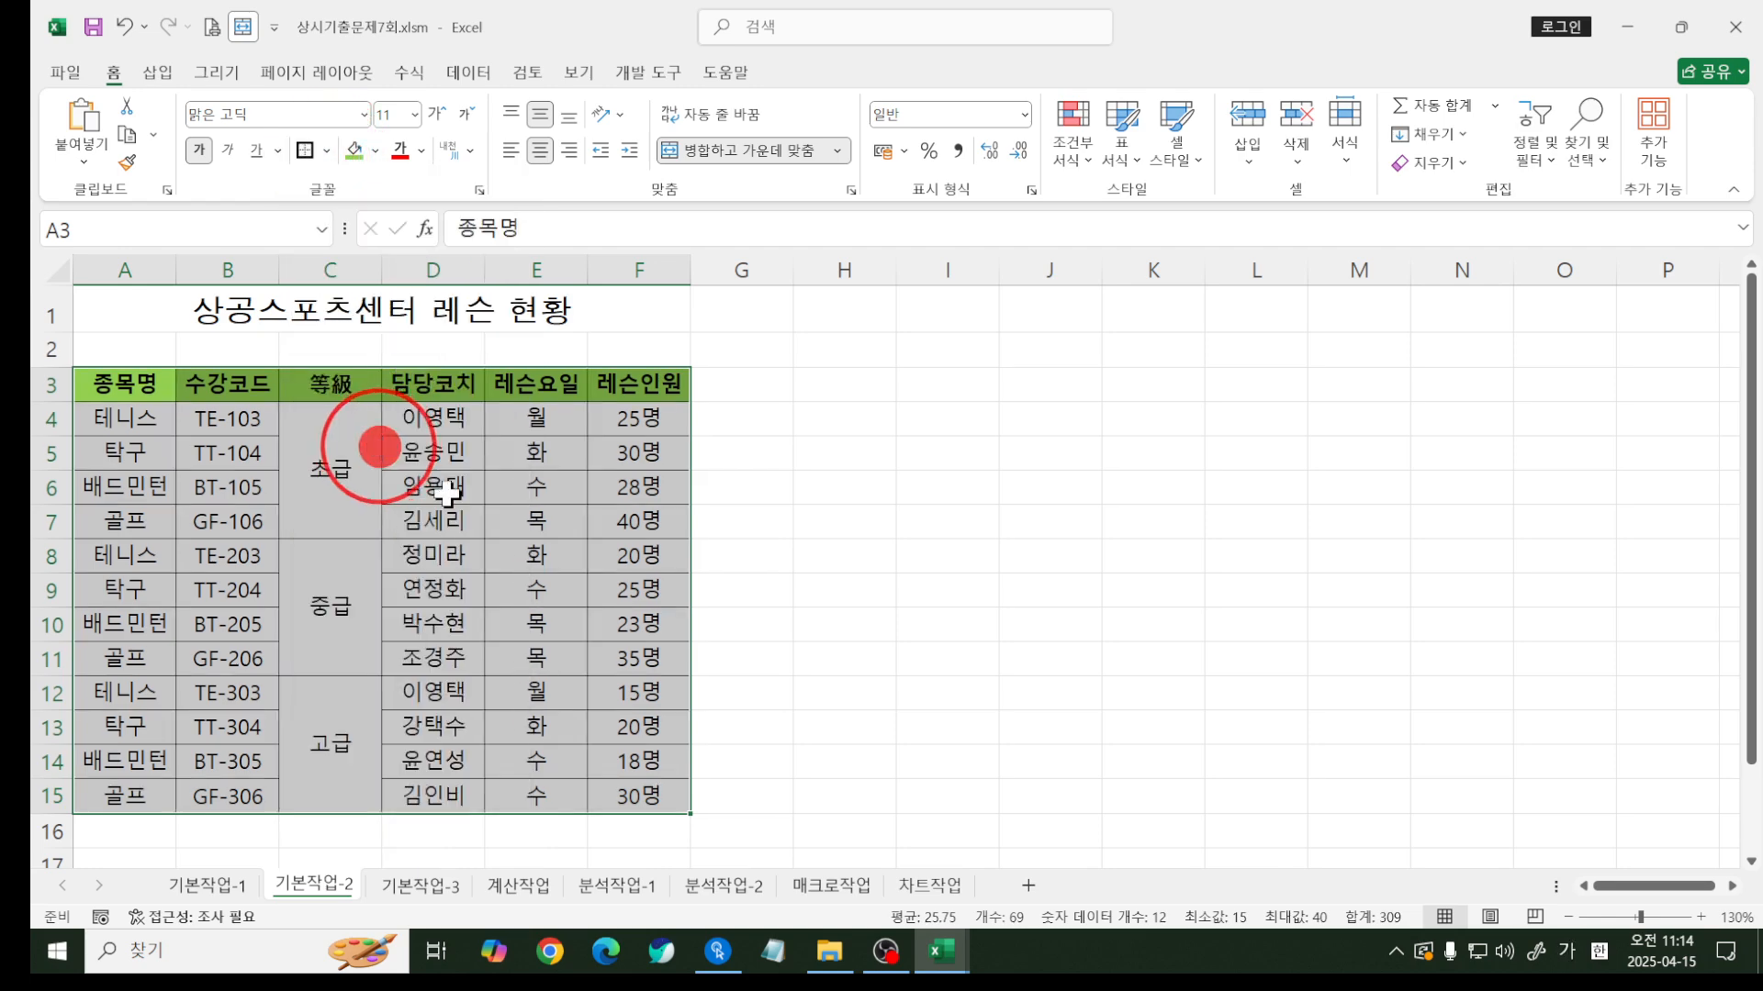
click(578, 562)
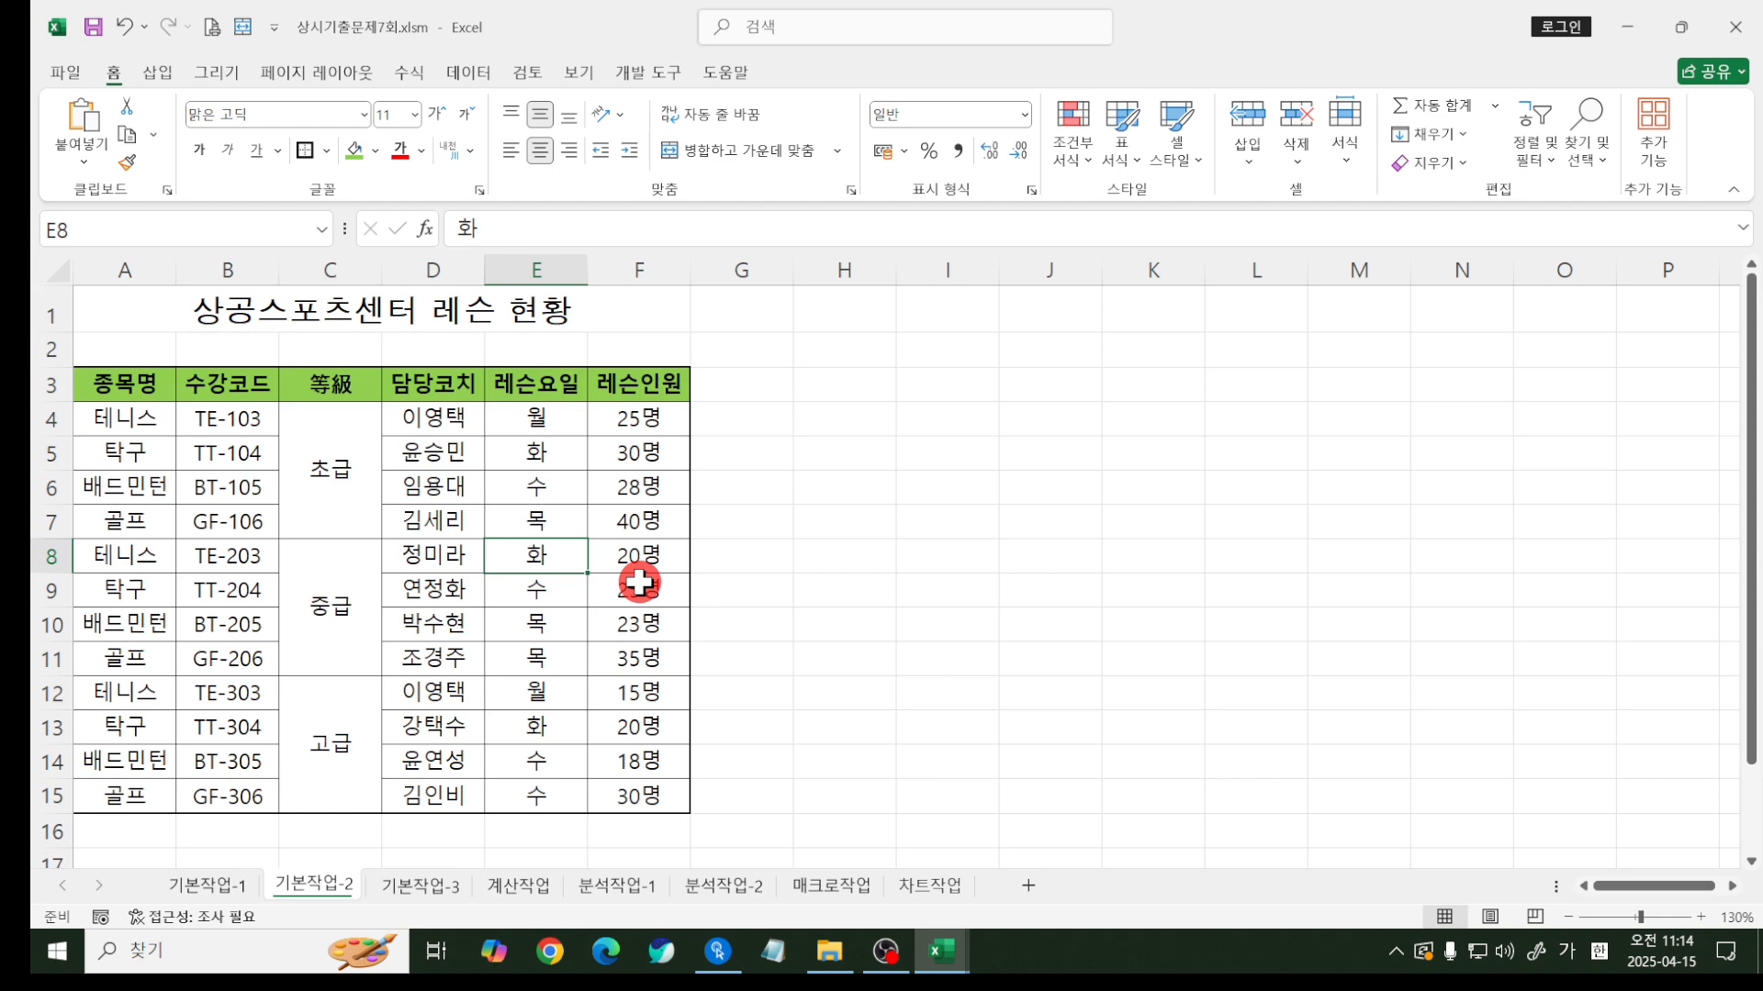
- On the 기본작업-3 sheet, copy the 면적(제곱미터) header from E3 to A20
click(424, 884)
click(801, 708)
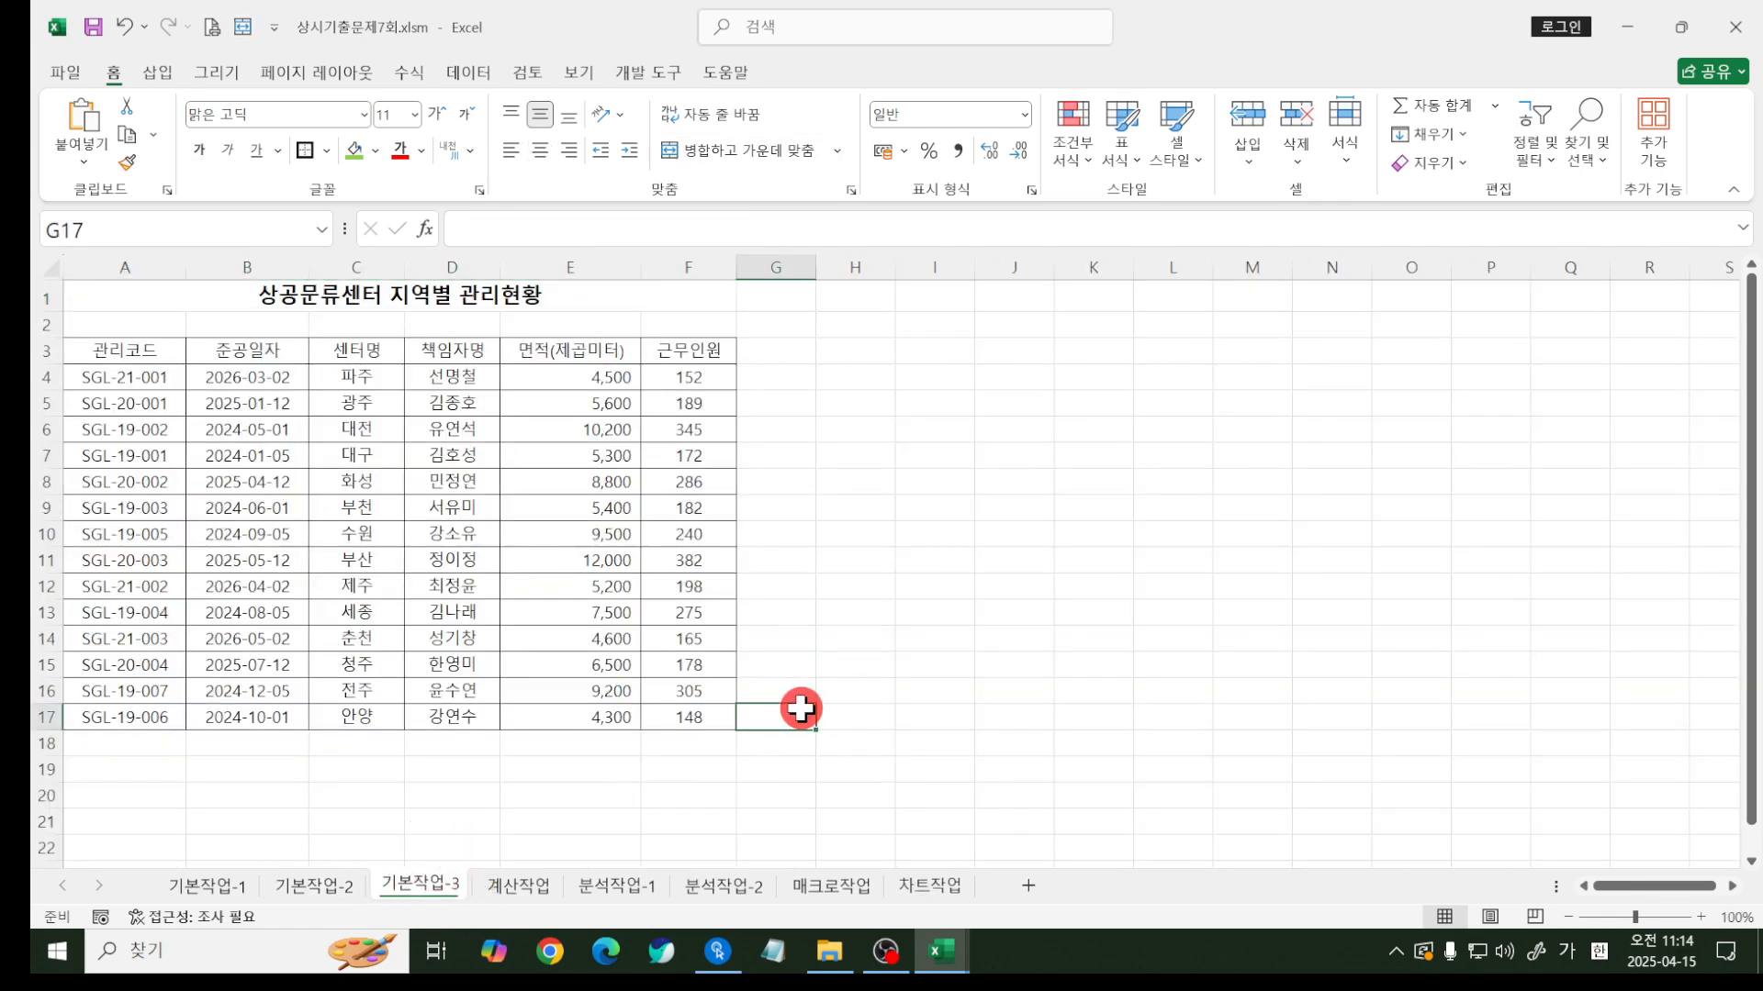
click(609, 350)
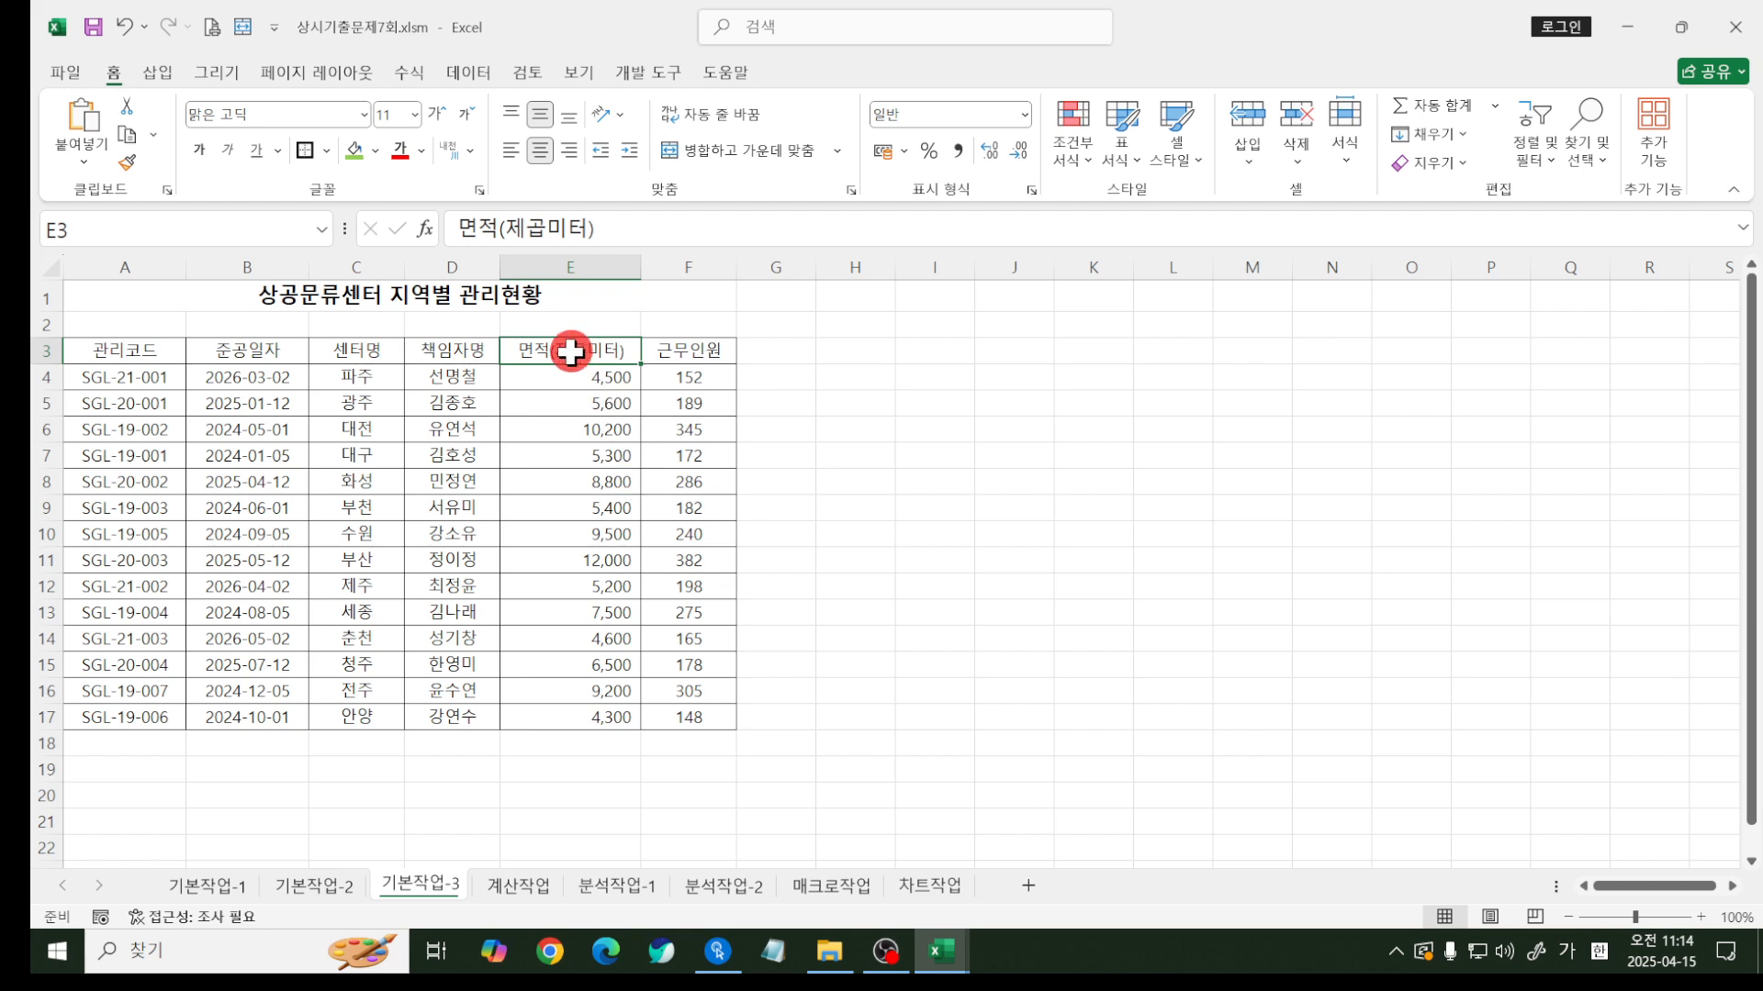
click(571, 351)
key(ctrl+c)
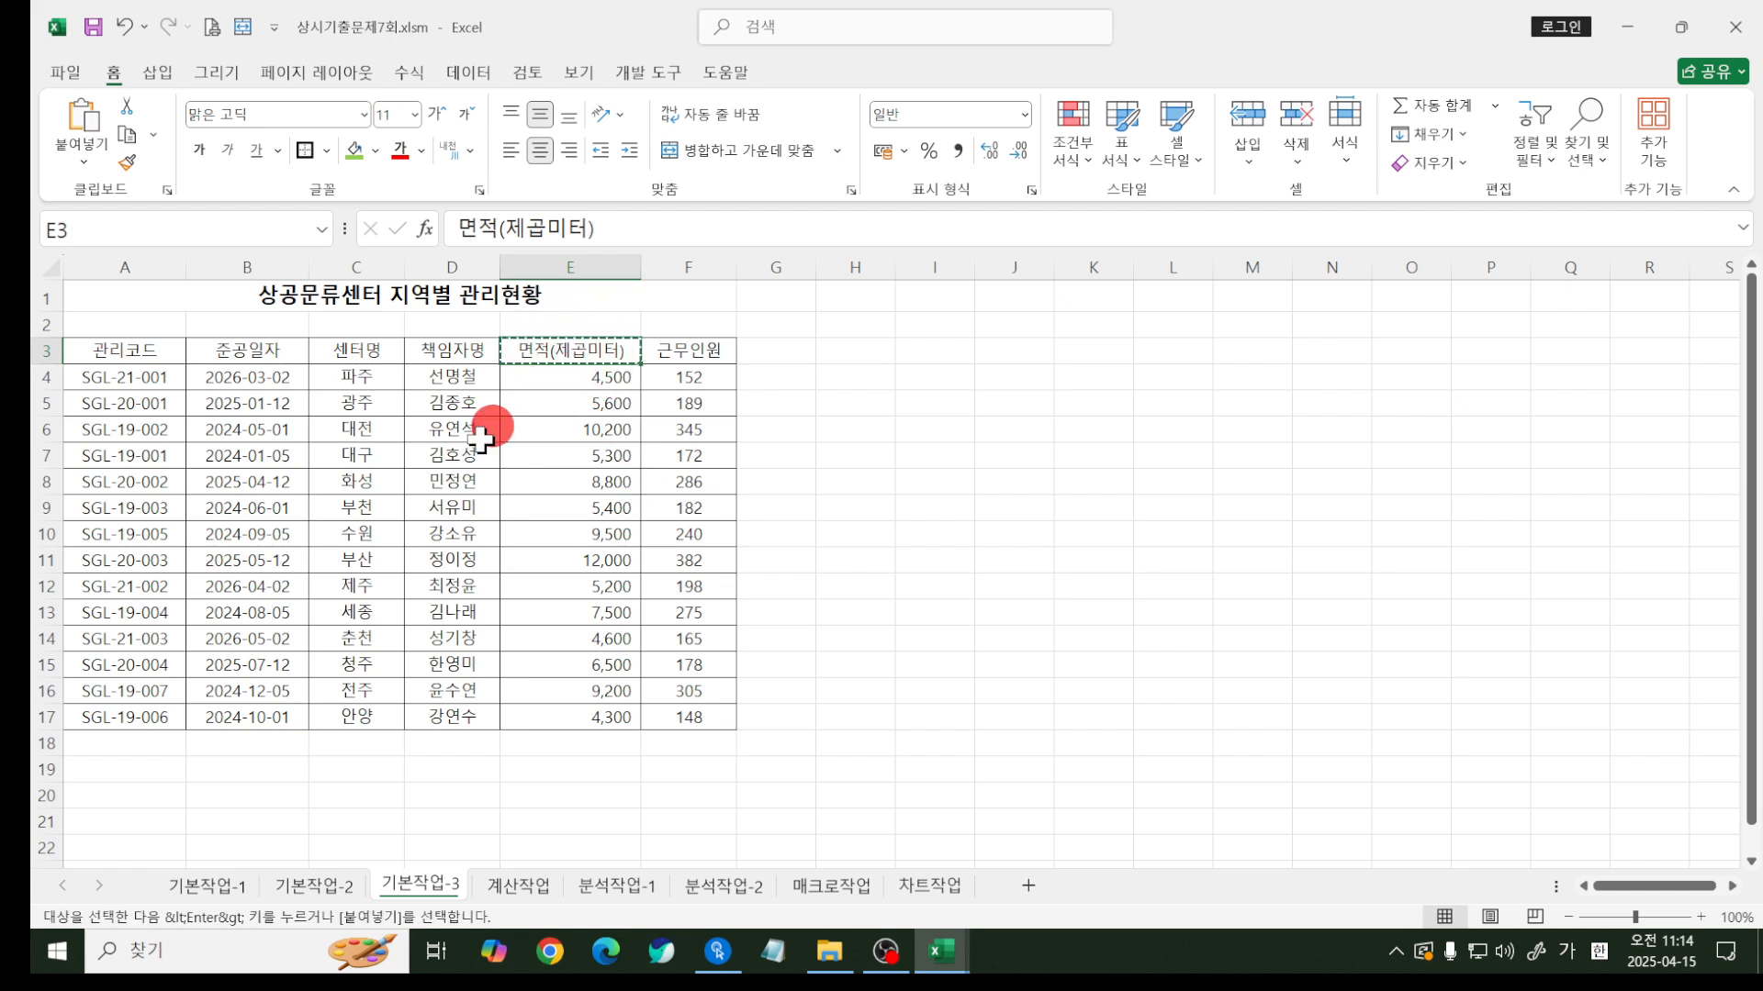
click(147, 785)
key(ctrl+v)
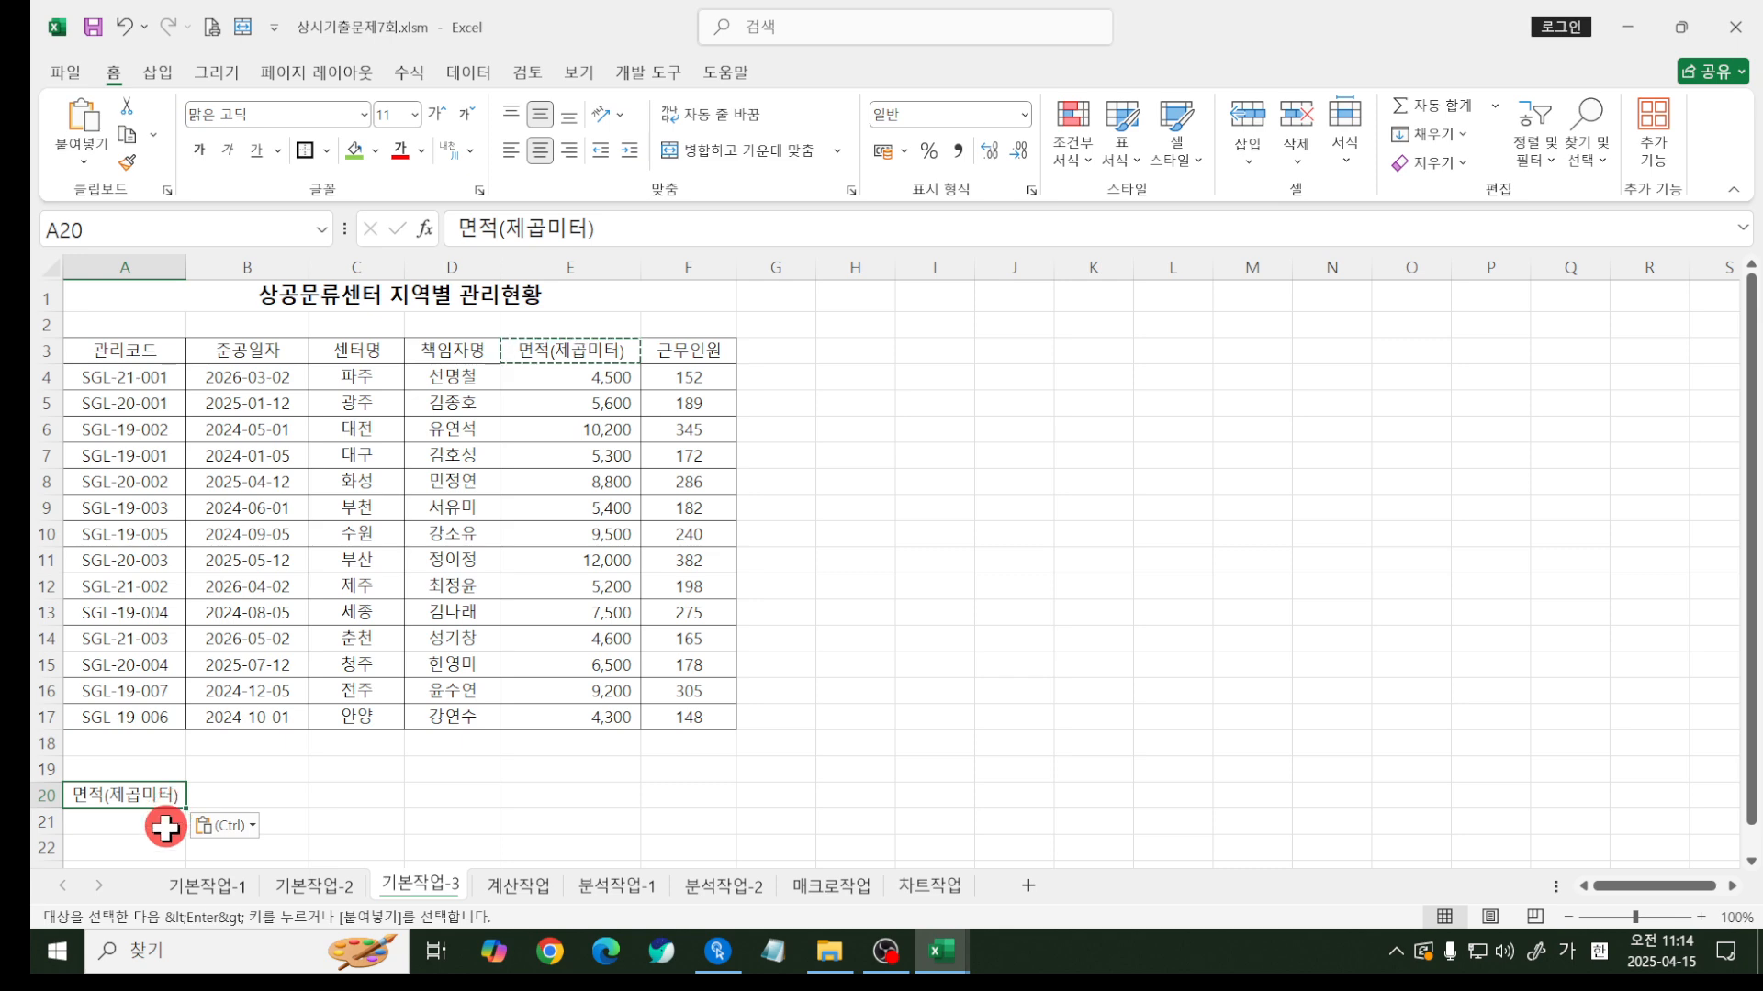
- Enter the area criterion >=9000 in A21, below the copied header
click(162, 825)
text(>)
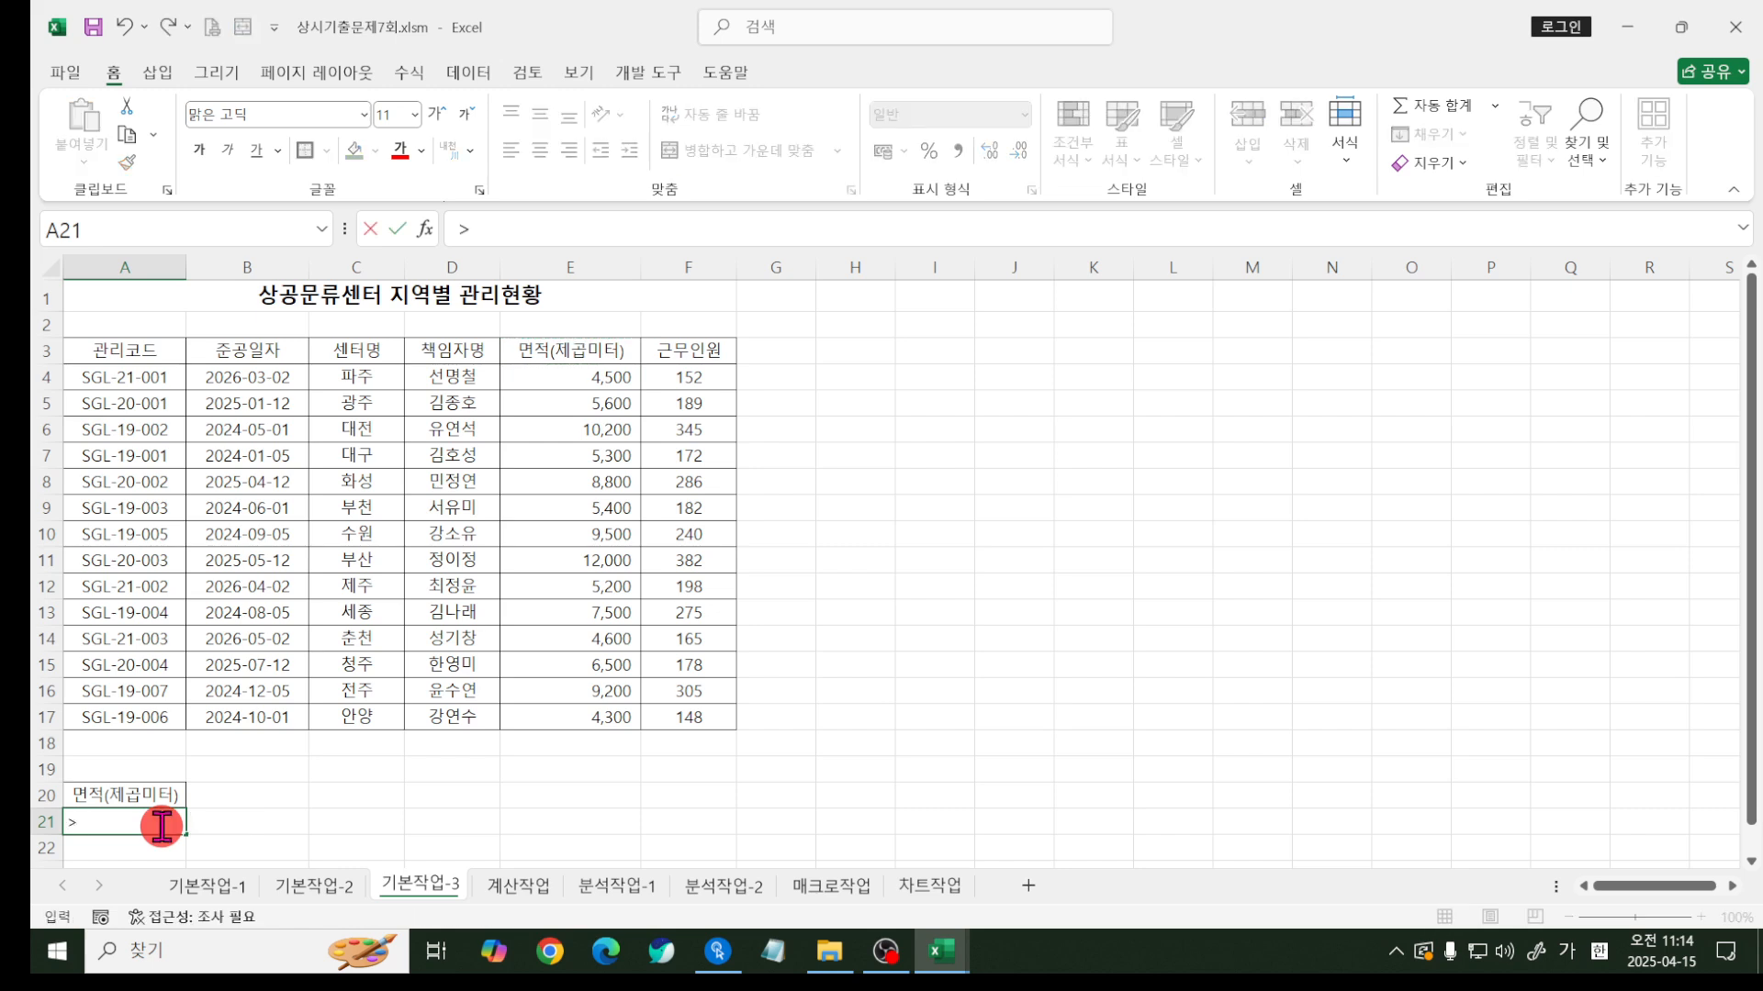
text(=90000)
key(Return)
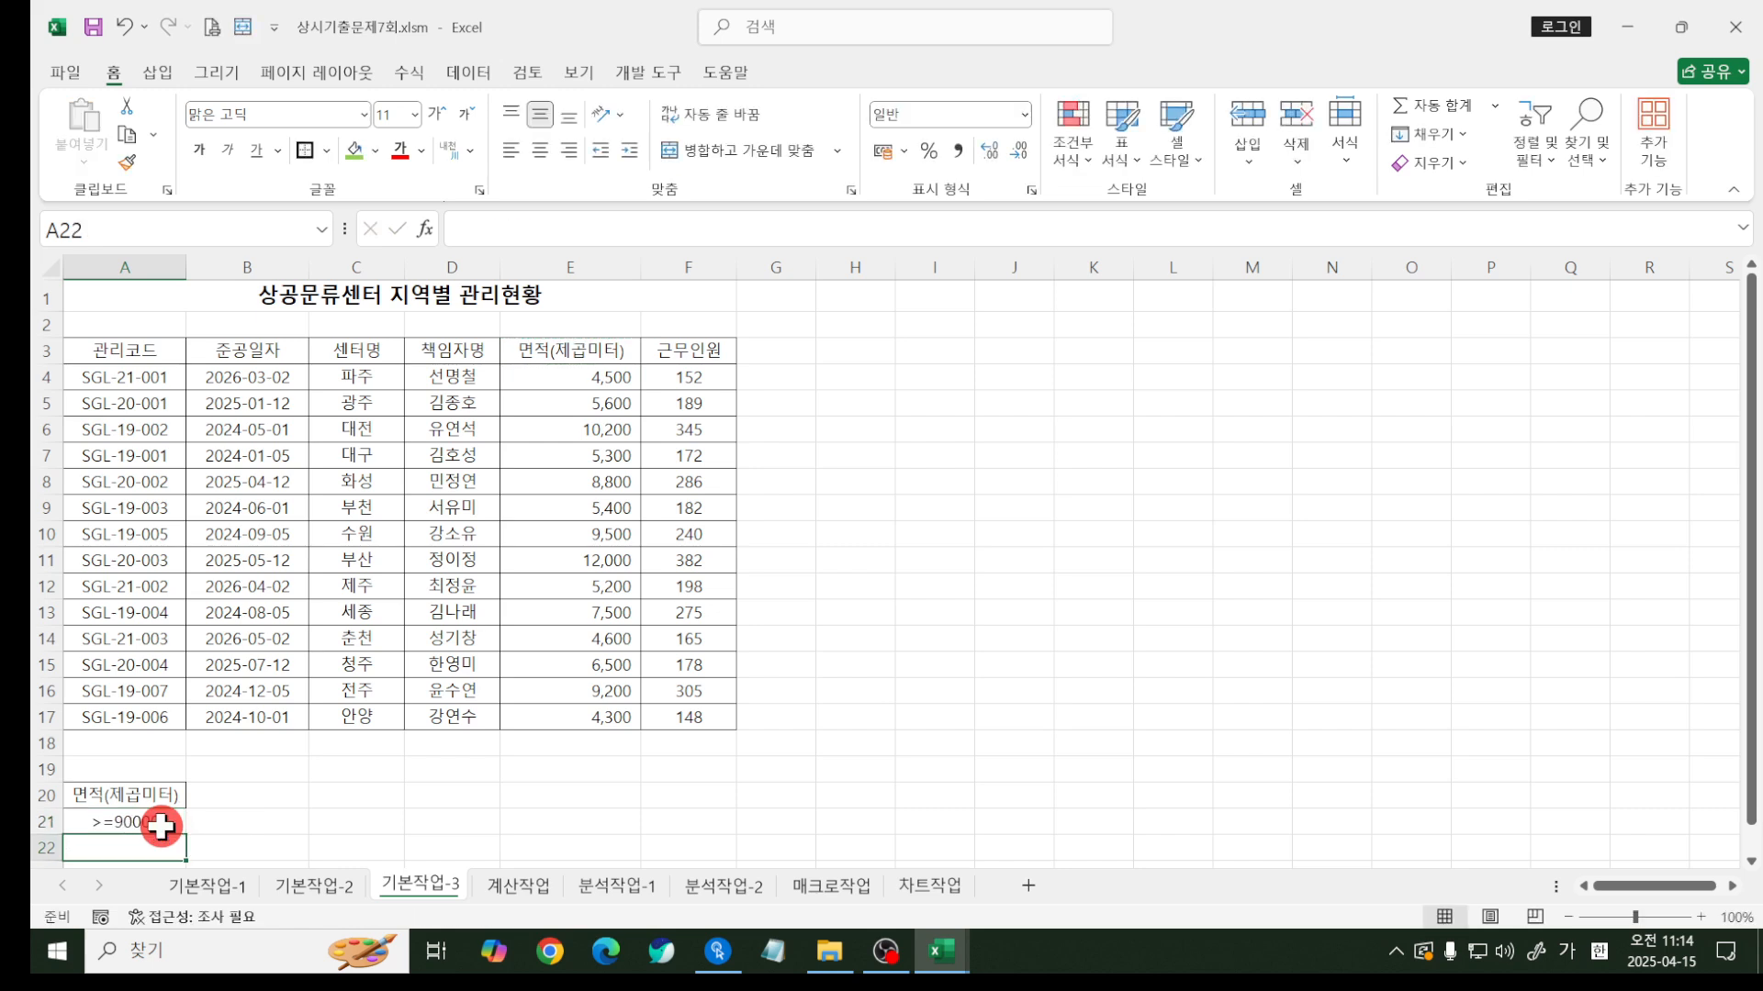
key(Up)
key(F2)
key(BackSpace)
key(Return)
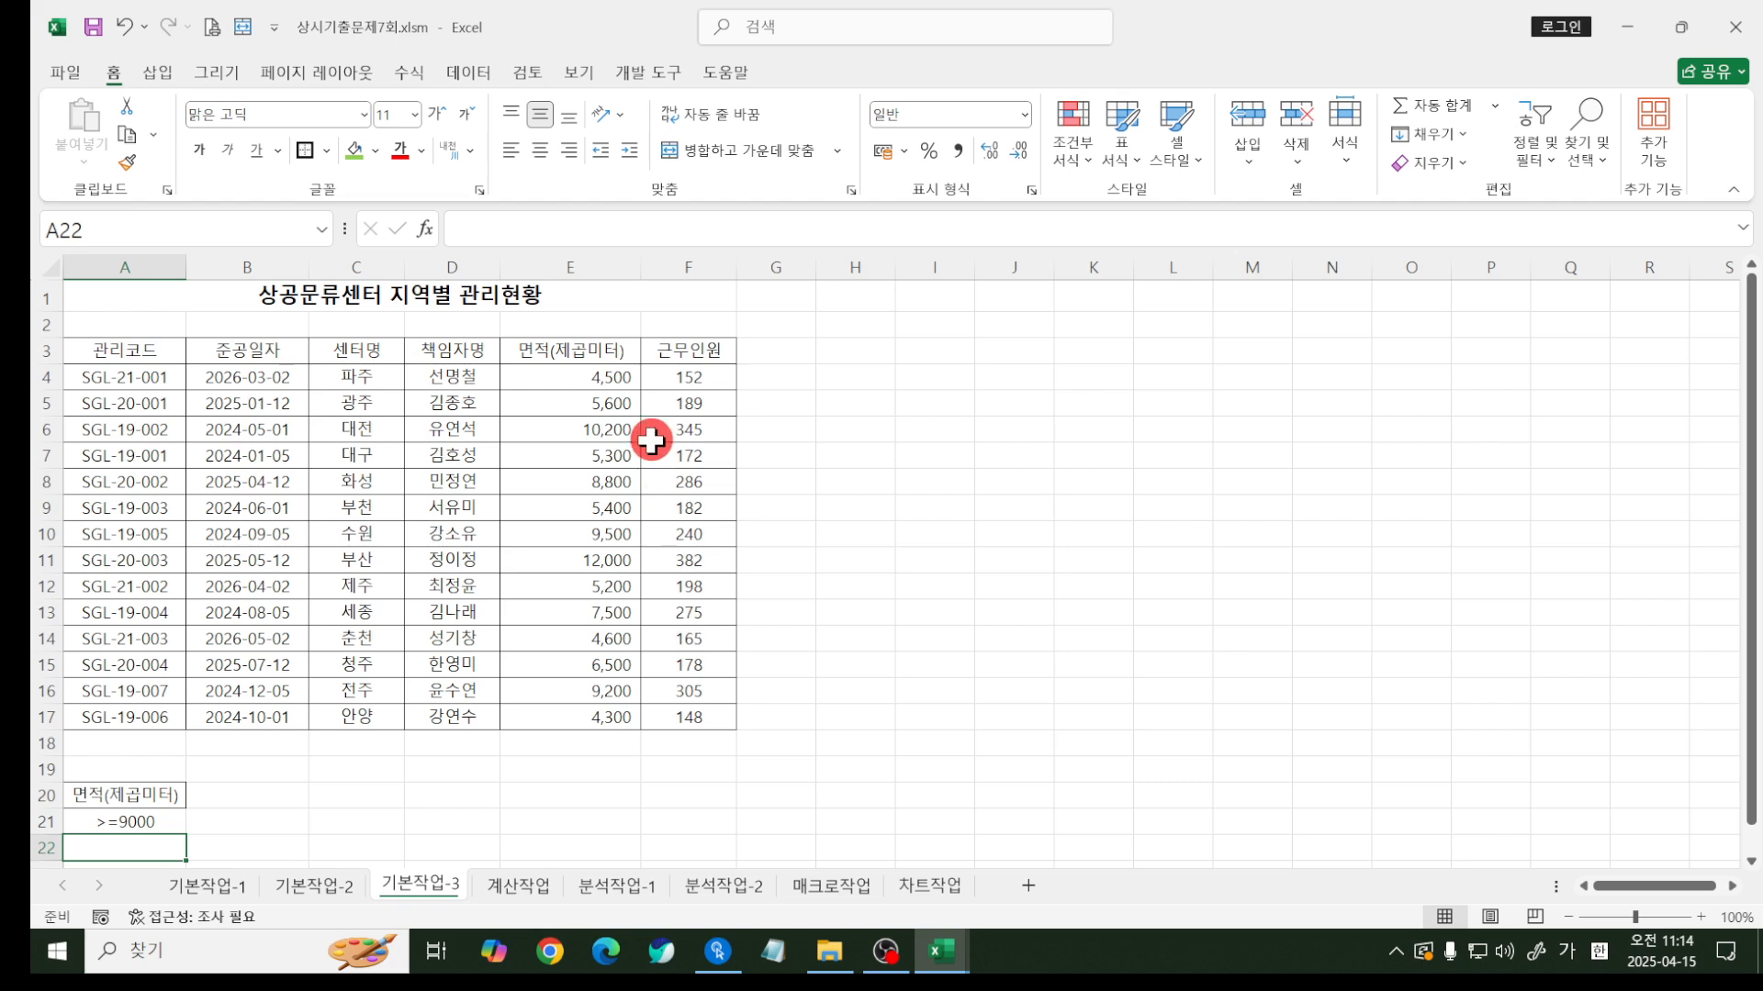
- Copy the 근무인원 header from F3 to B20 and enter the criterion >=300 below it in B21
click(673, 349)
key(ctrl+c)
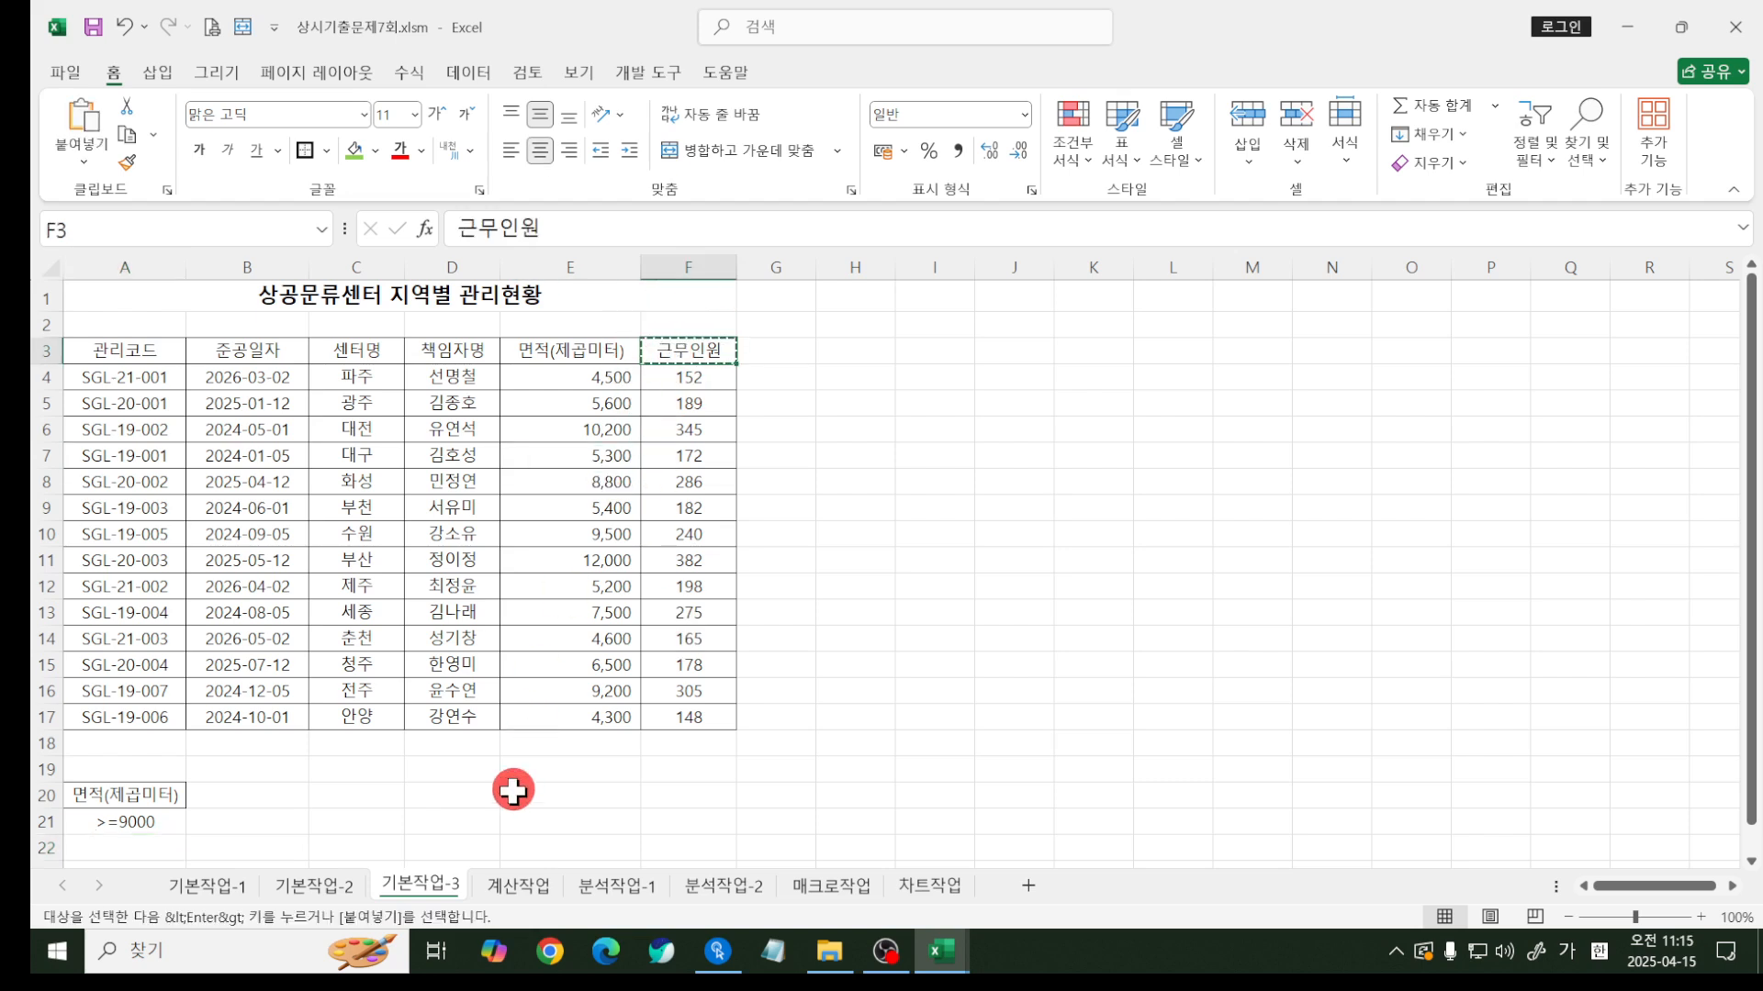
click(678, 346)
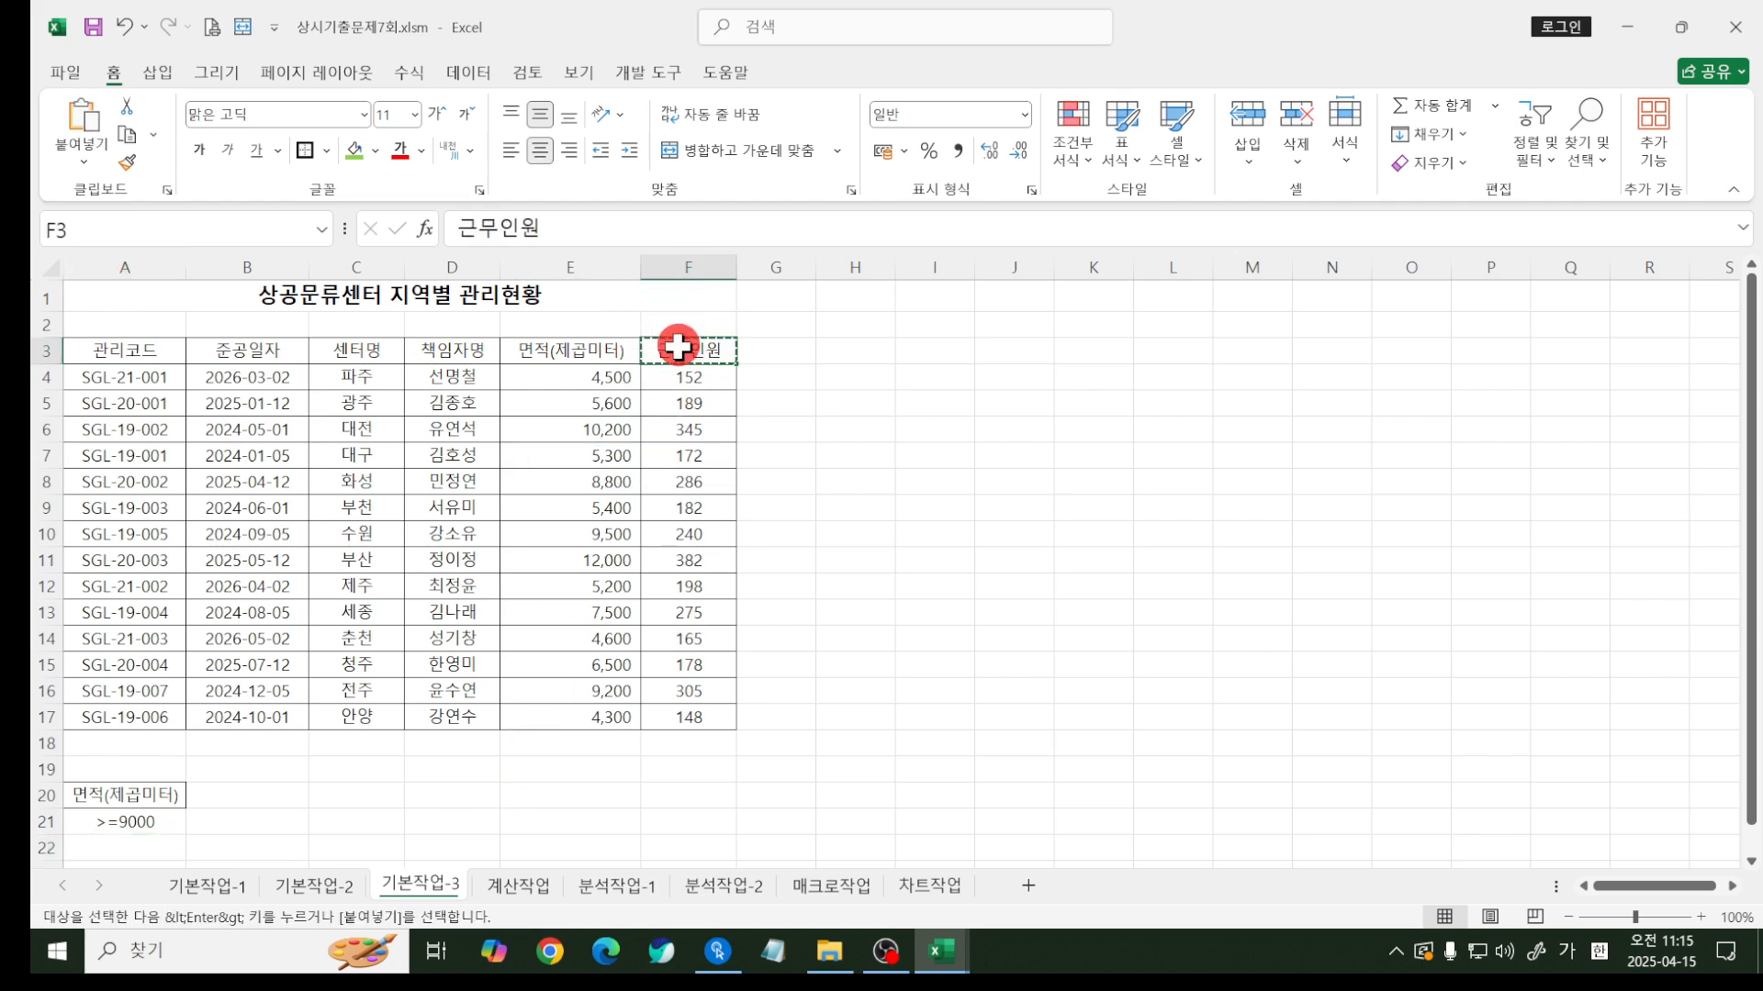
click(260, 786)
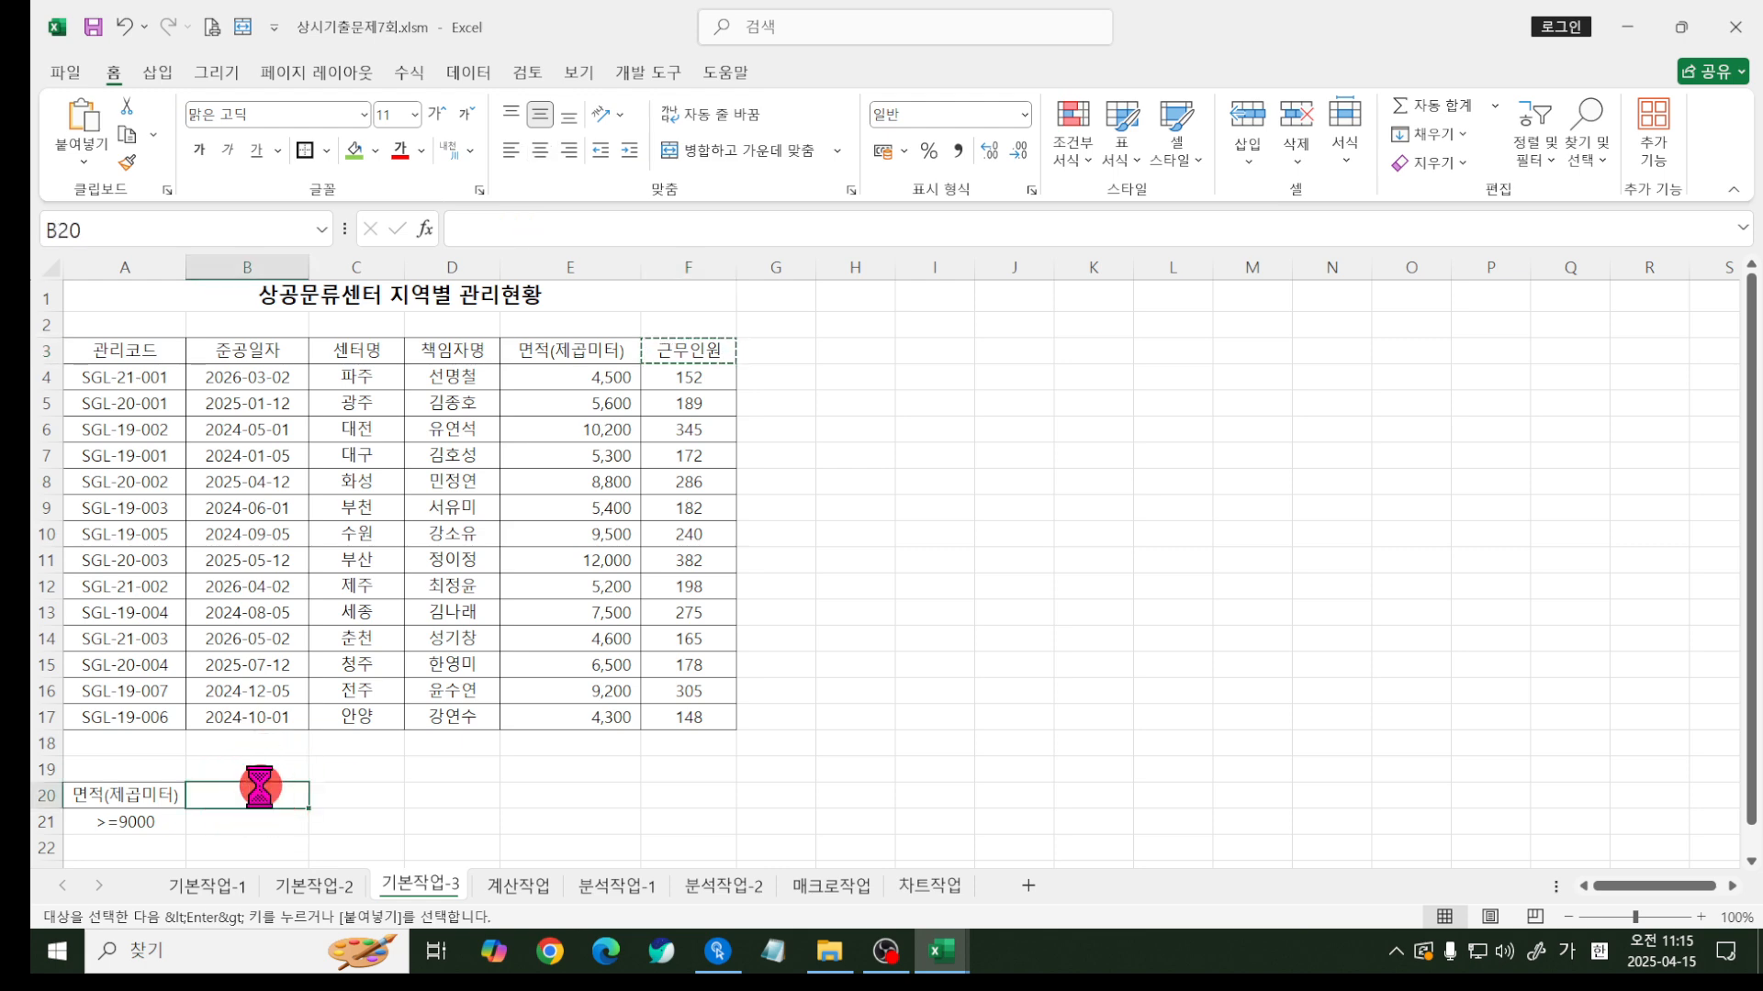
key(ctrl+v)
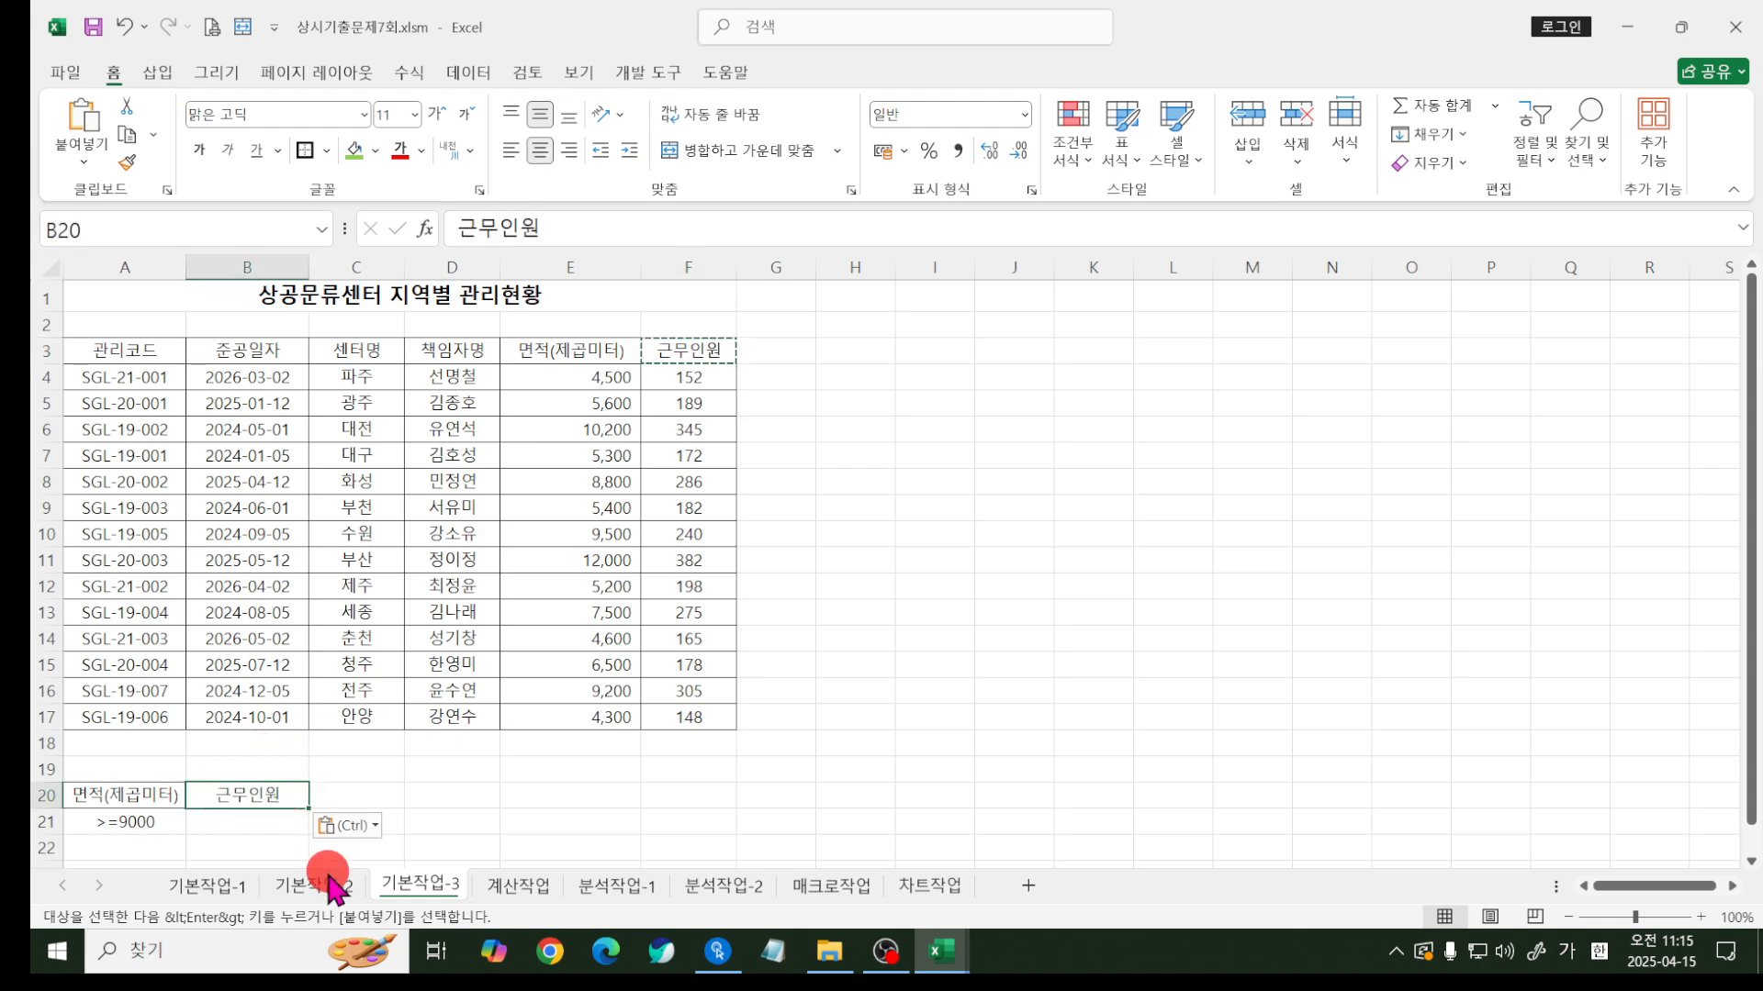
click(240, 827)
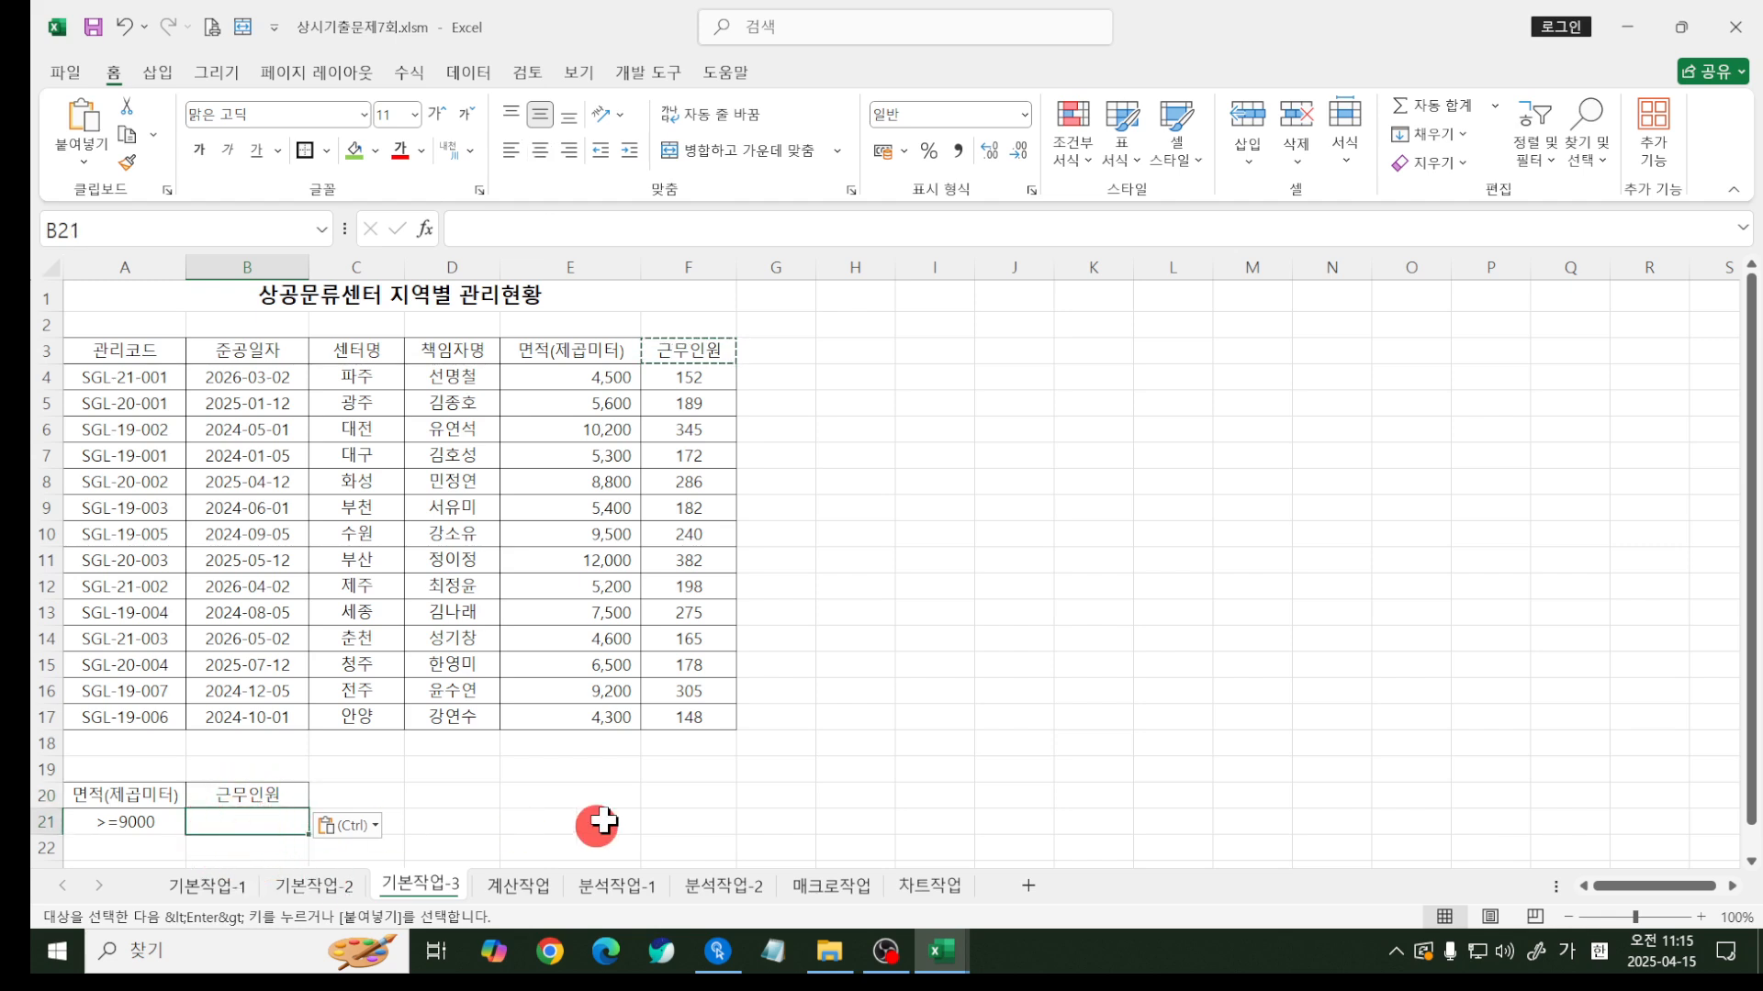
text(>=300)
key(Return)
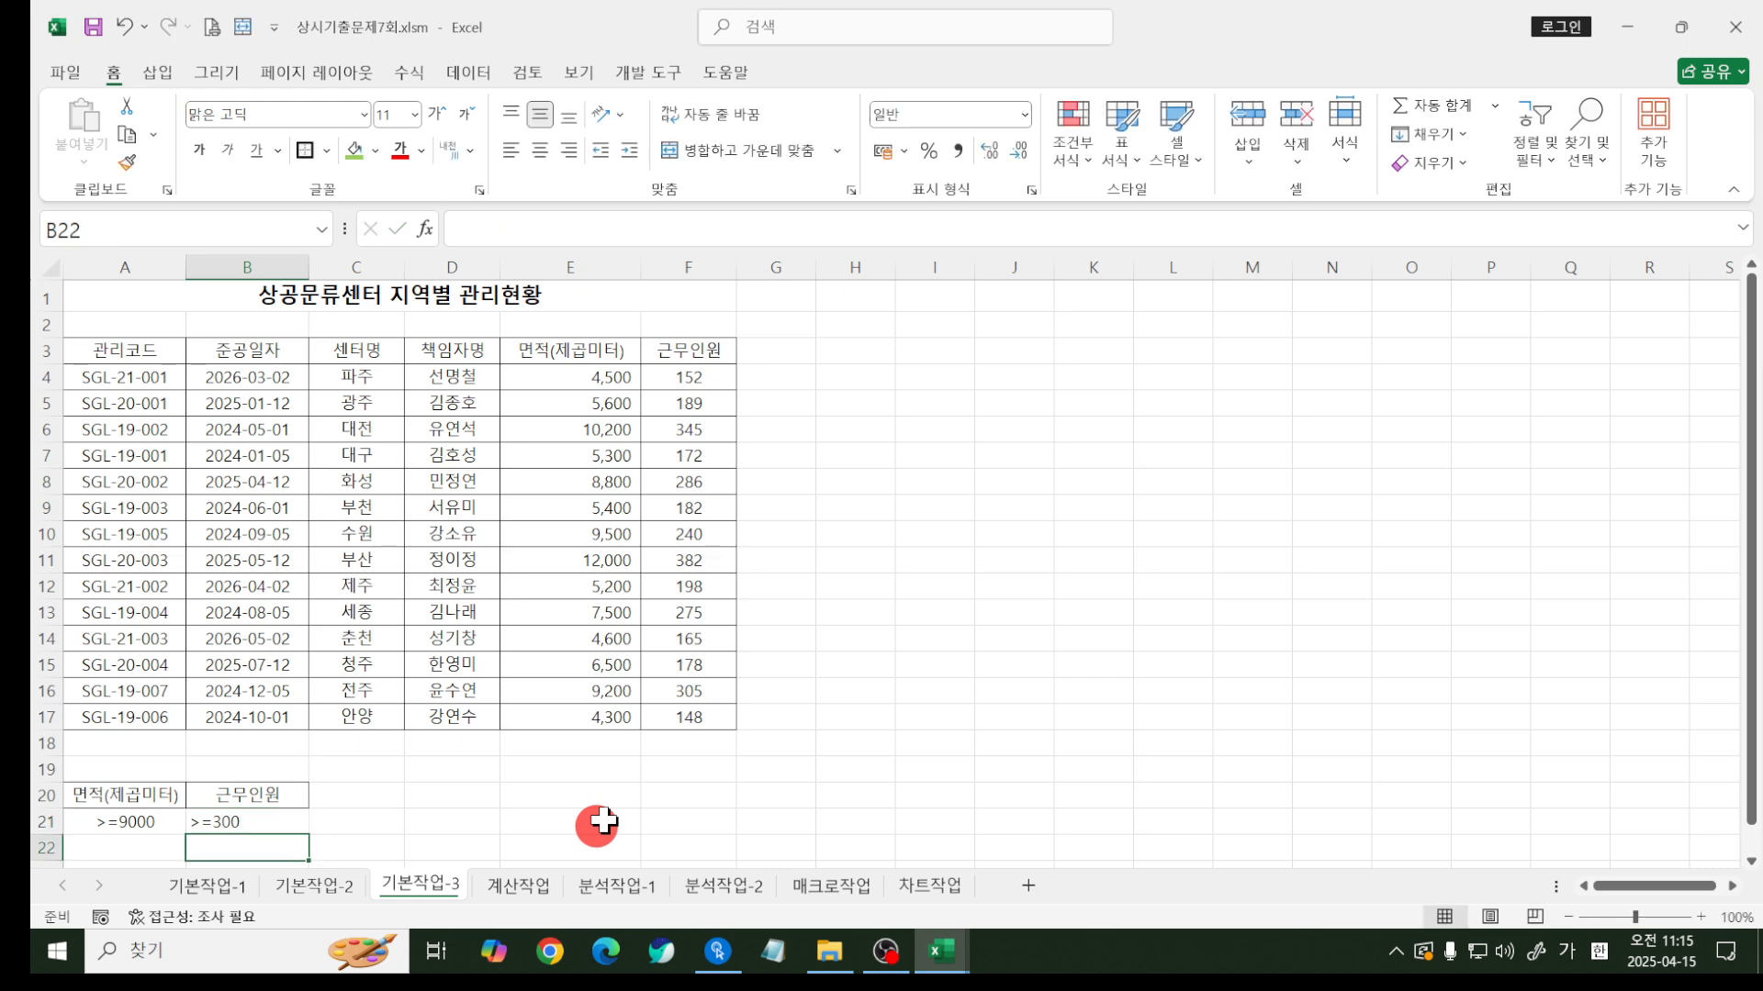
- Start an advanced filter on the table A3:F17 with A20:B21 as the criteria range
ctrl+scroll(359, 622, down, 3)
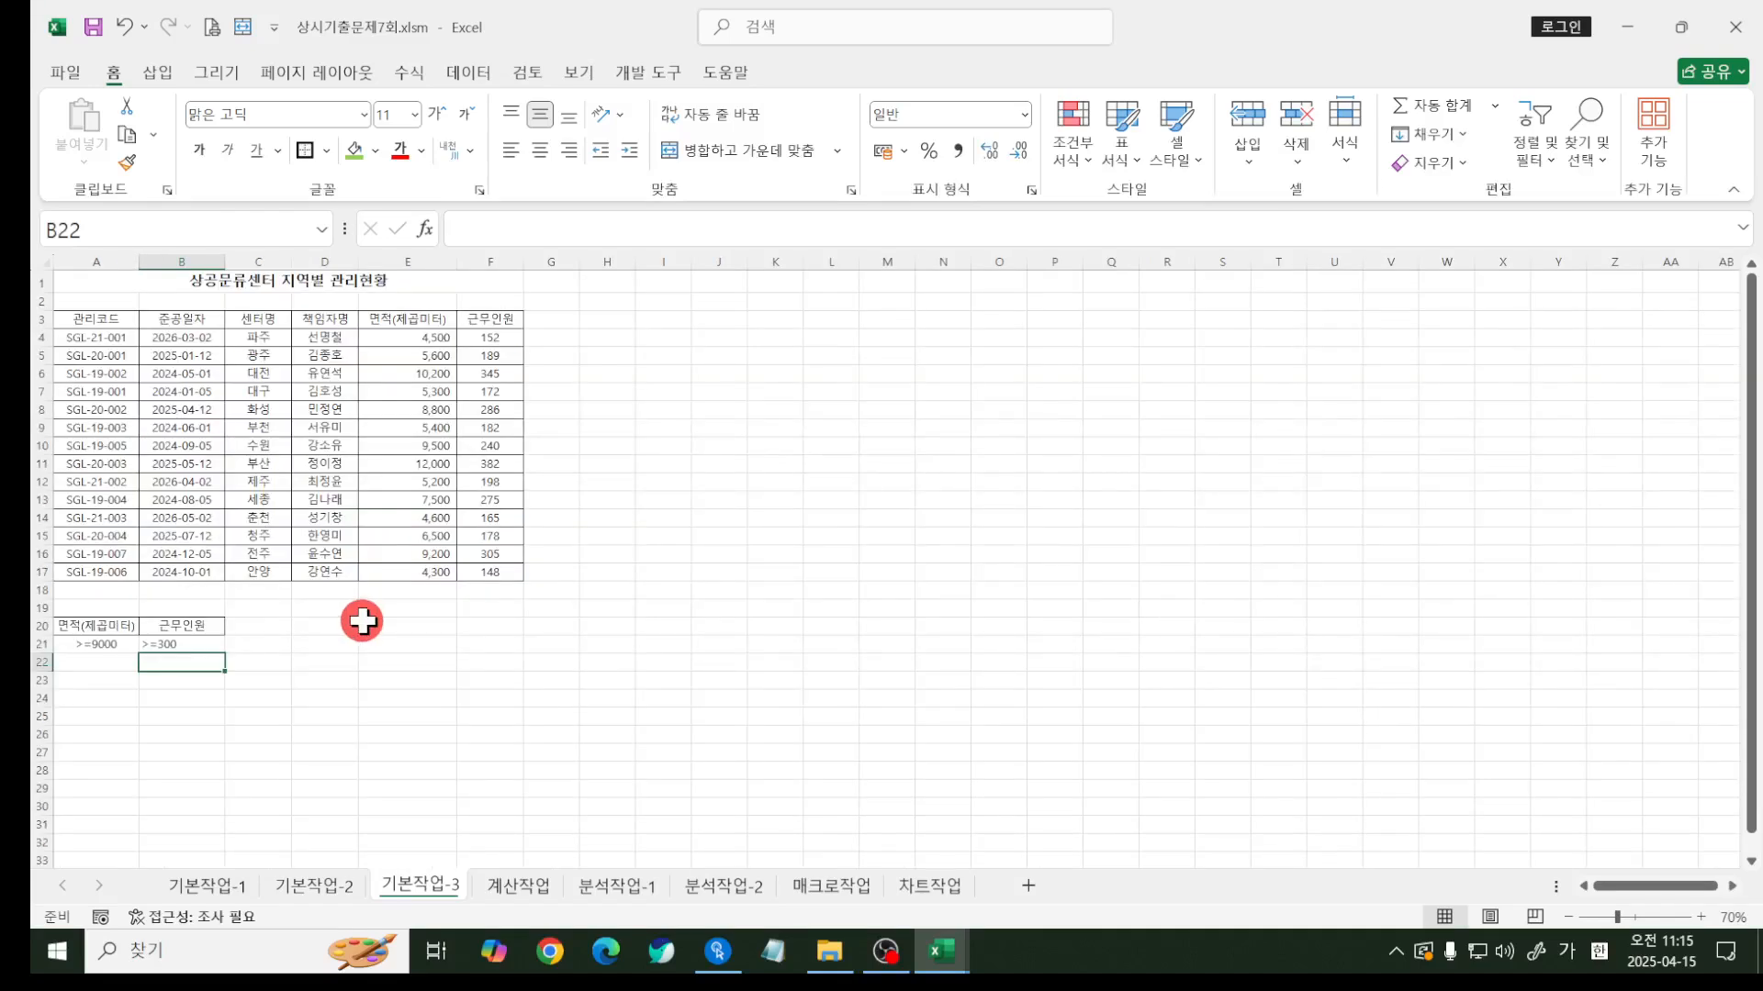
click(96, 701)
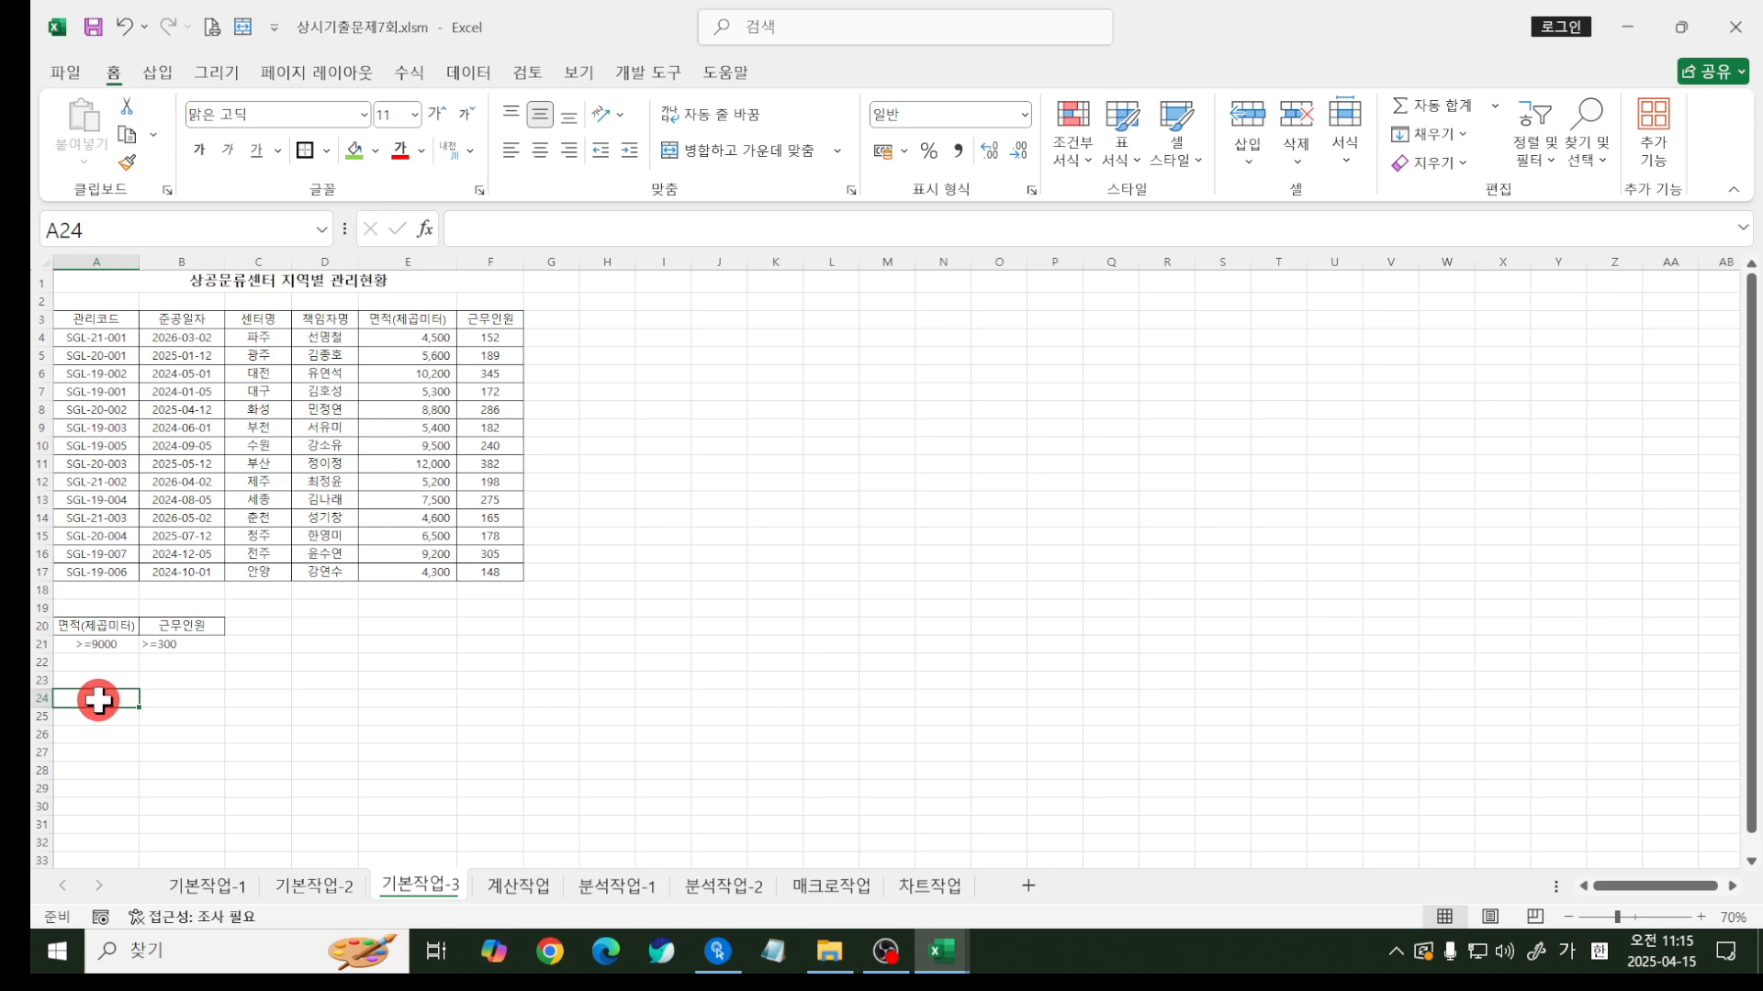
click(178, 694)
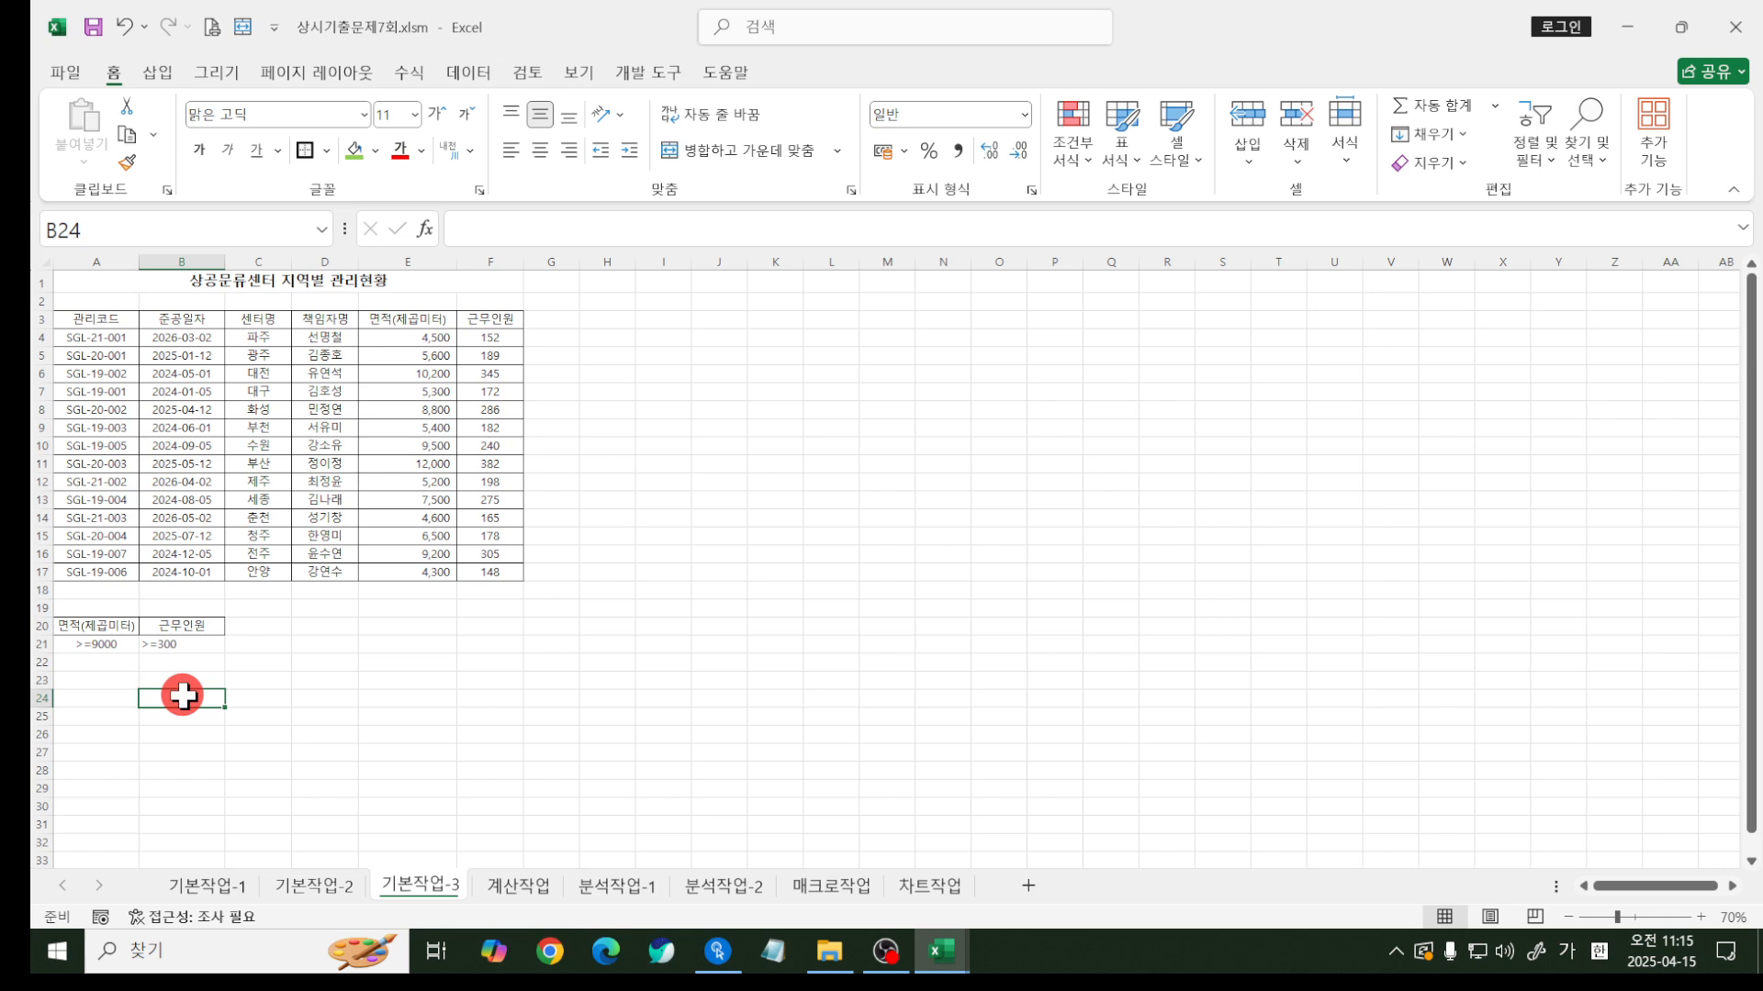
click(329, 427)
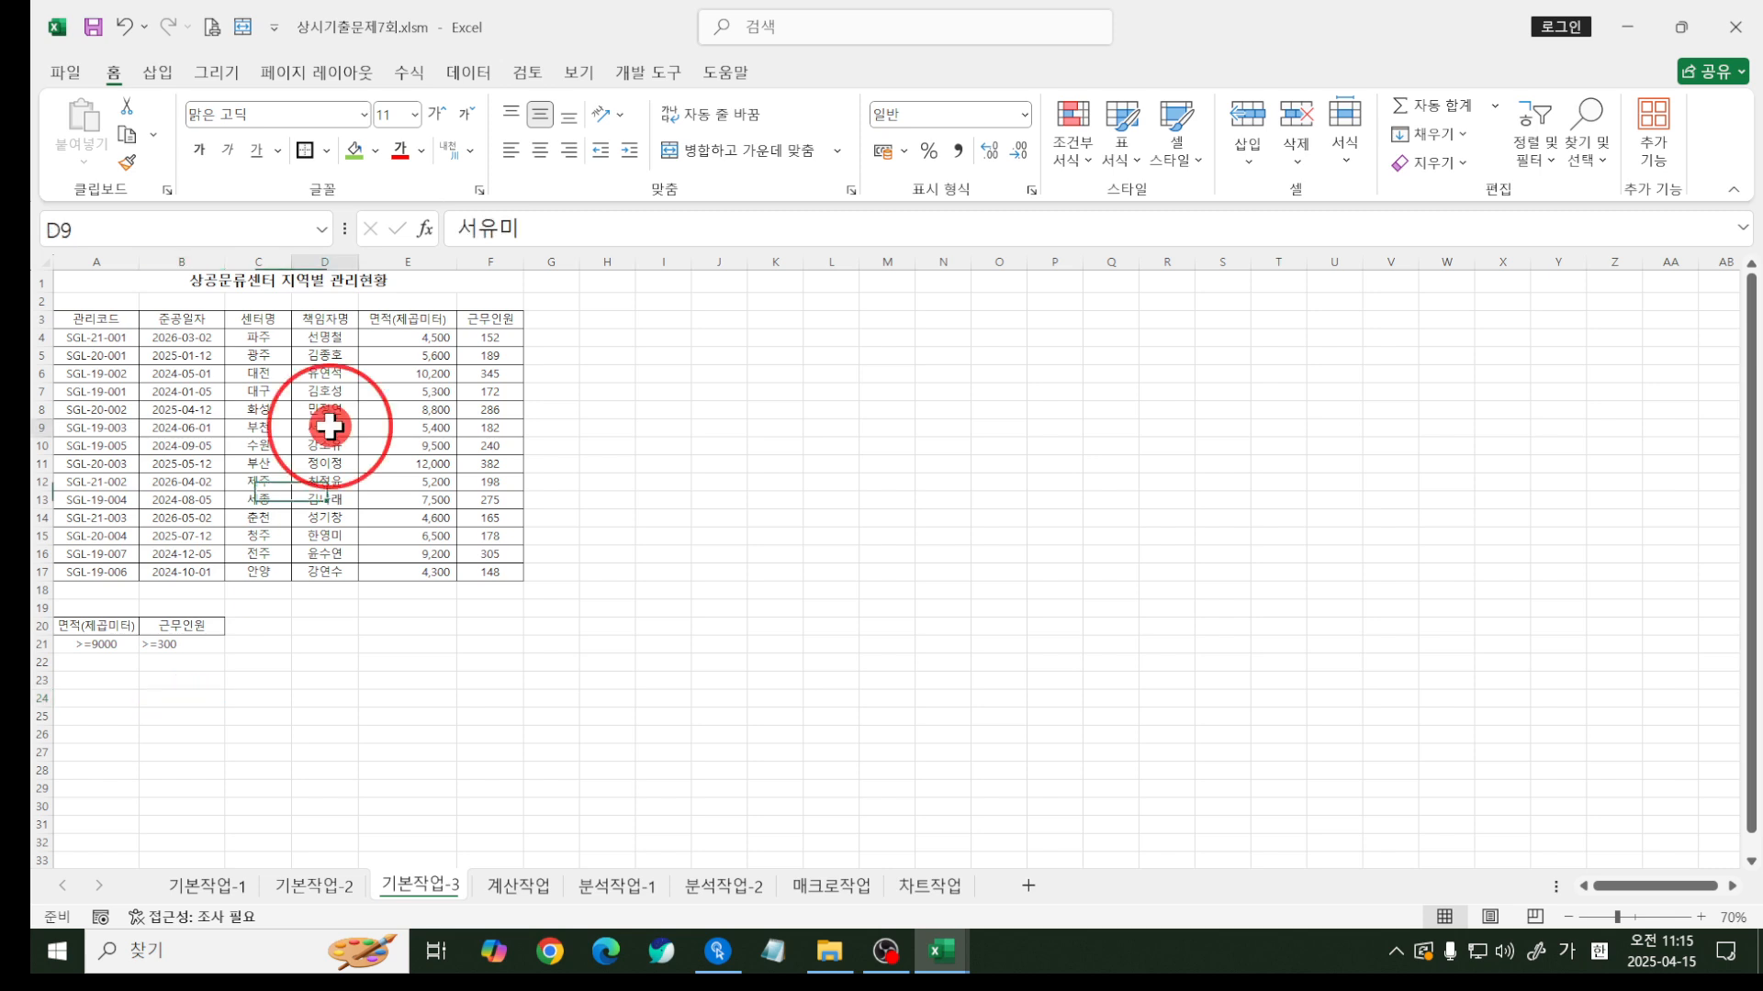
click(443, 81)
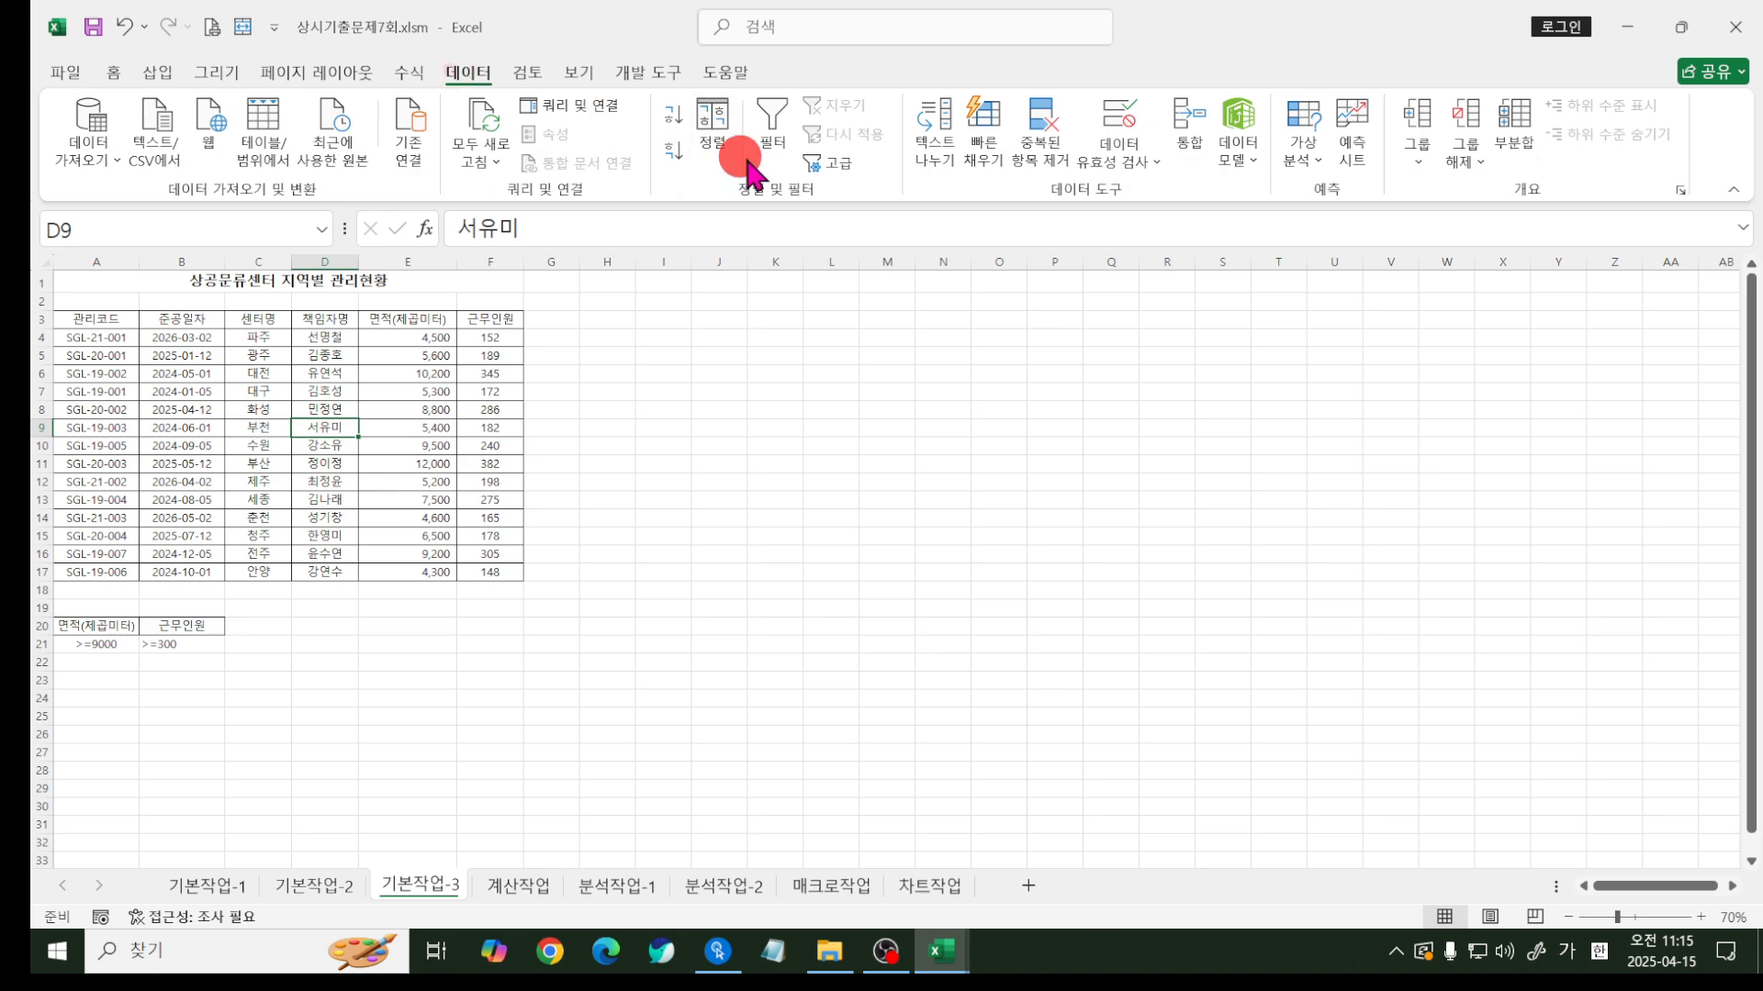
click(832, 165)
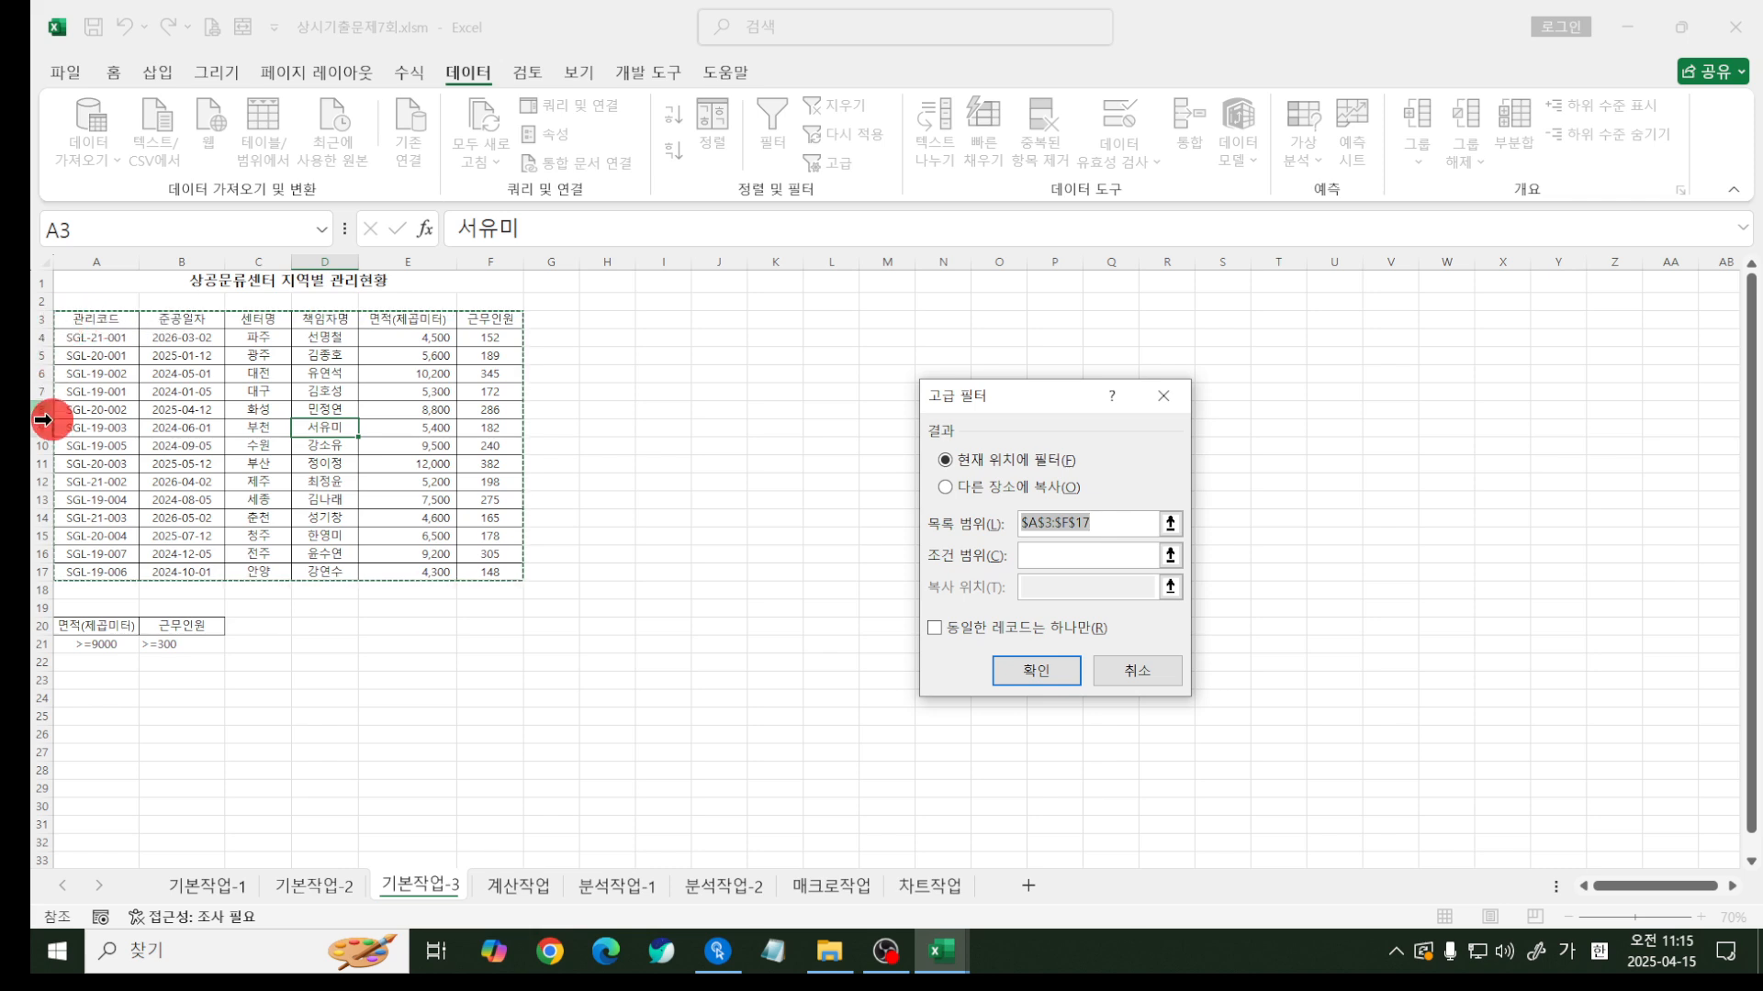
click(1052, 556)
drag(119, 625, 198, 644)
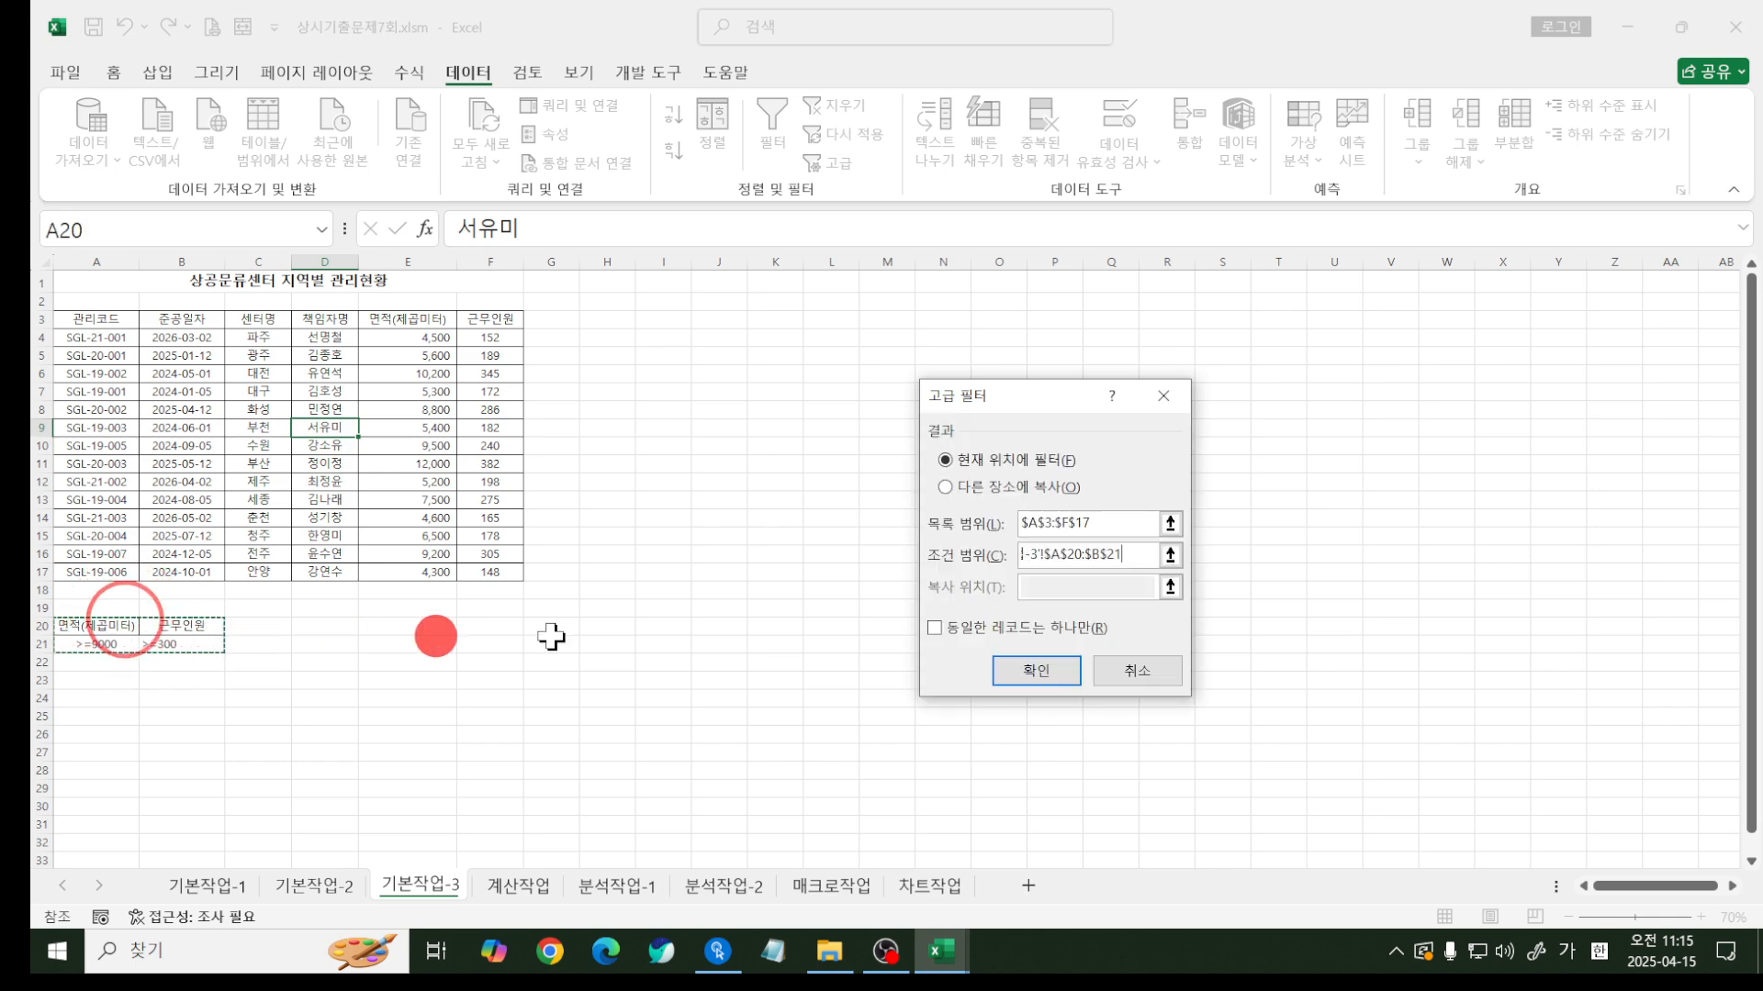
- Set the advanced filter to copy its results to another location starting at A24, and run it
click(1001, 487)
click(1069, 580)
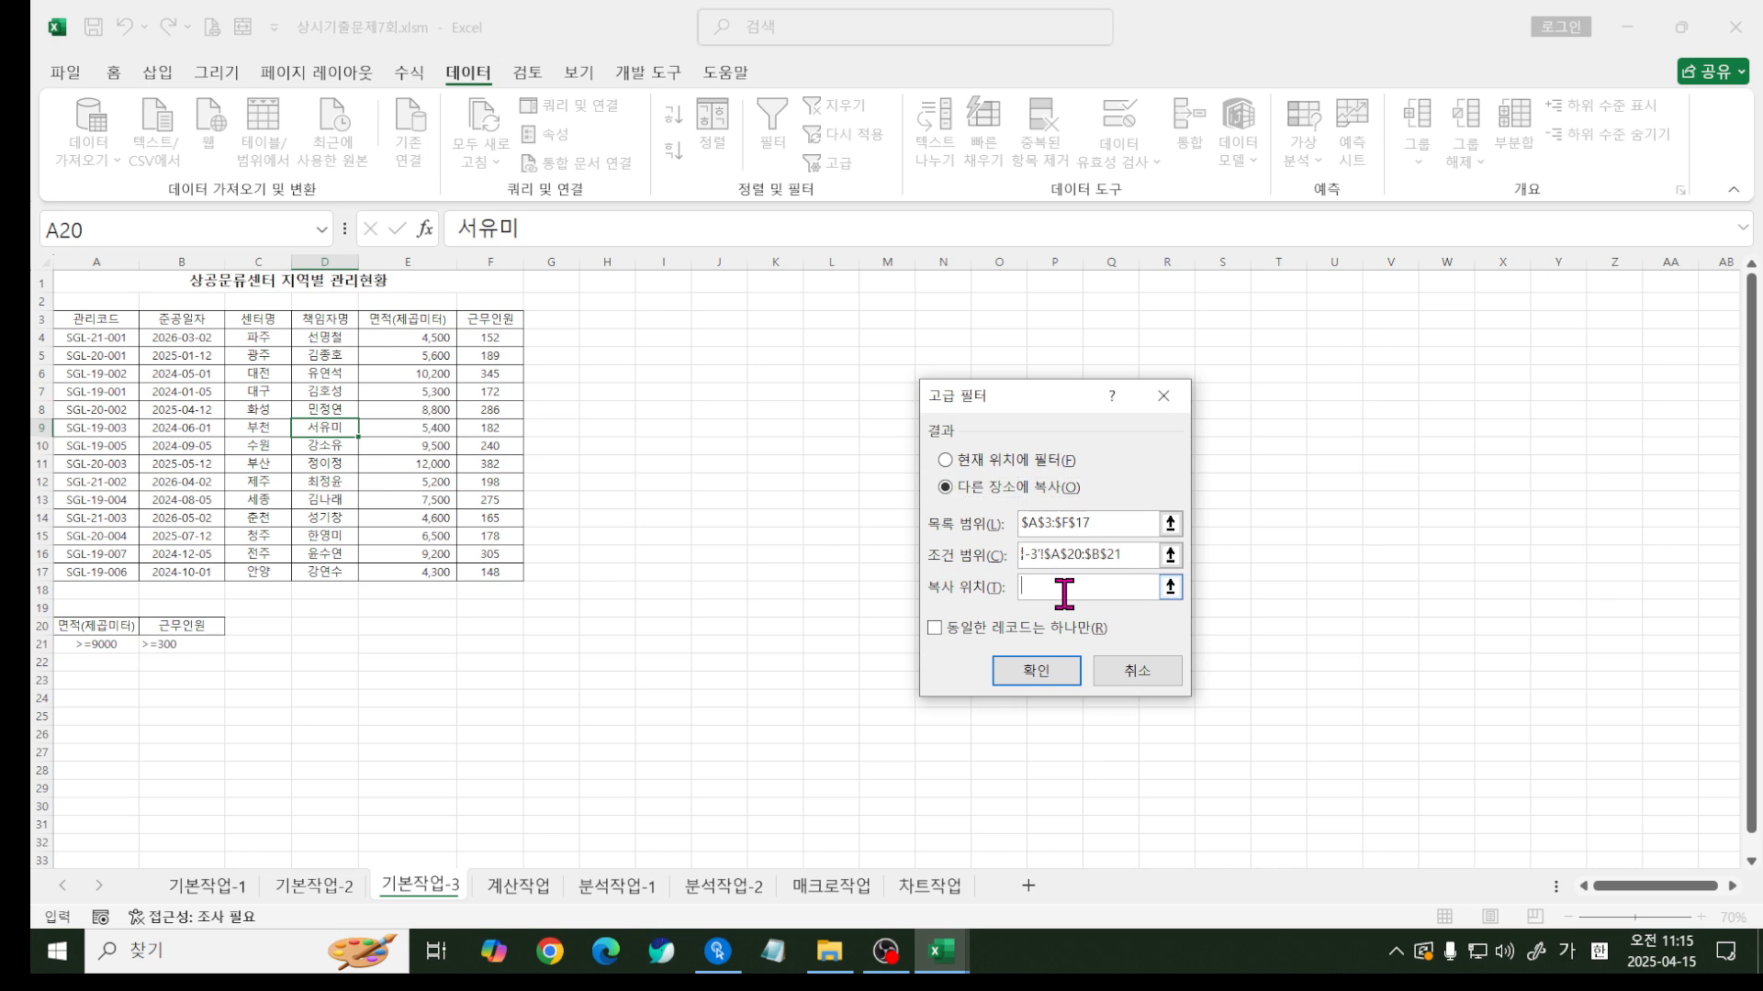
click(98, 700)
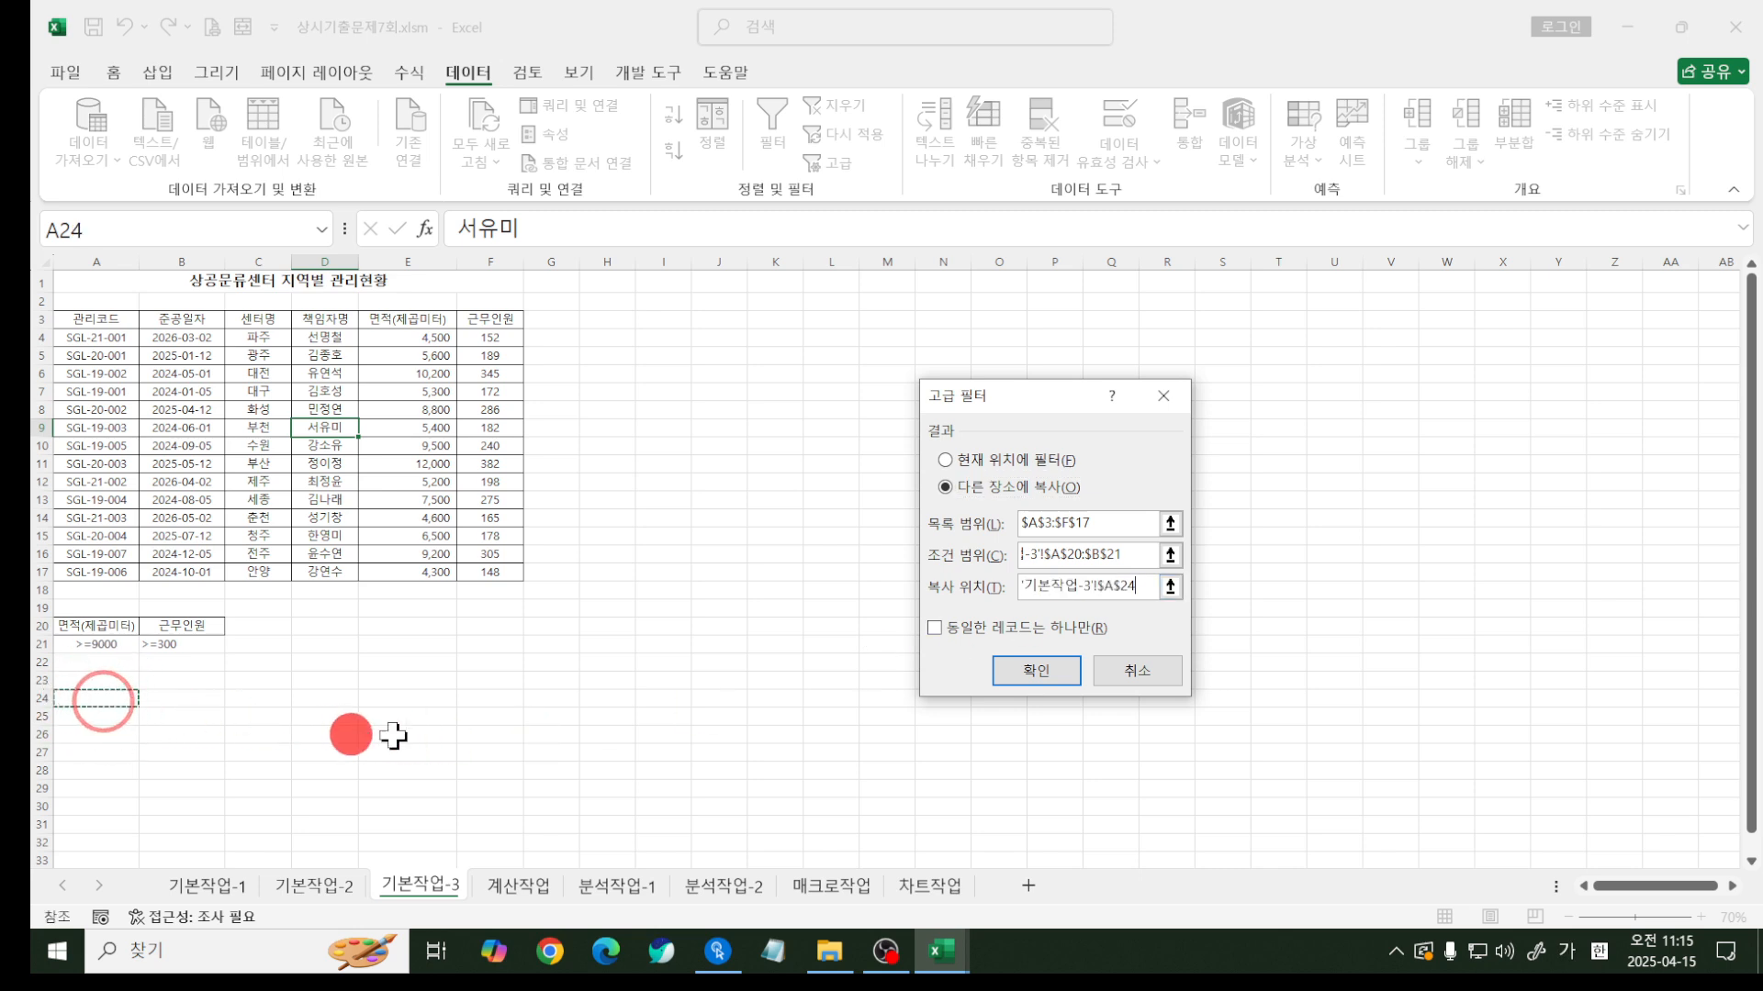
click(1027, 679)
key(ctrl+2)
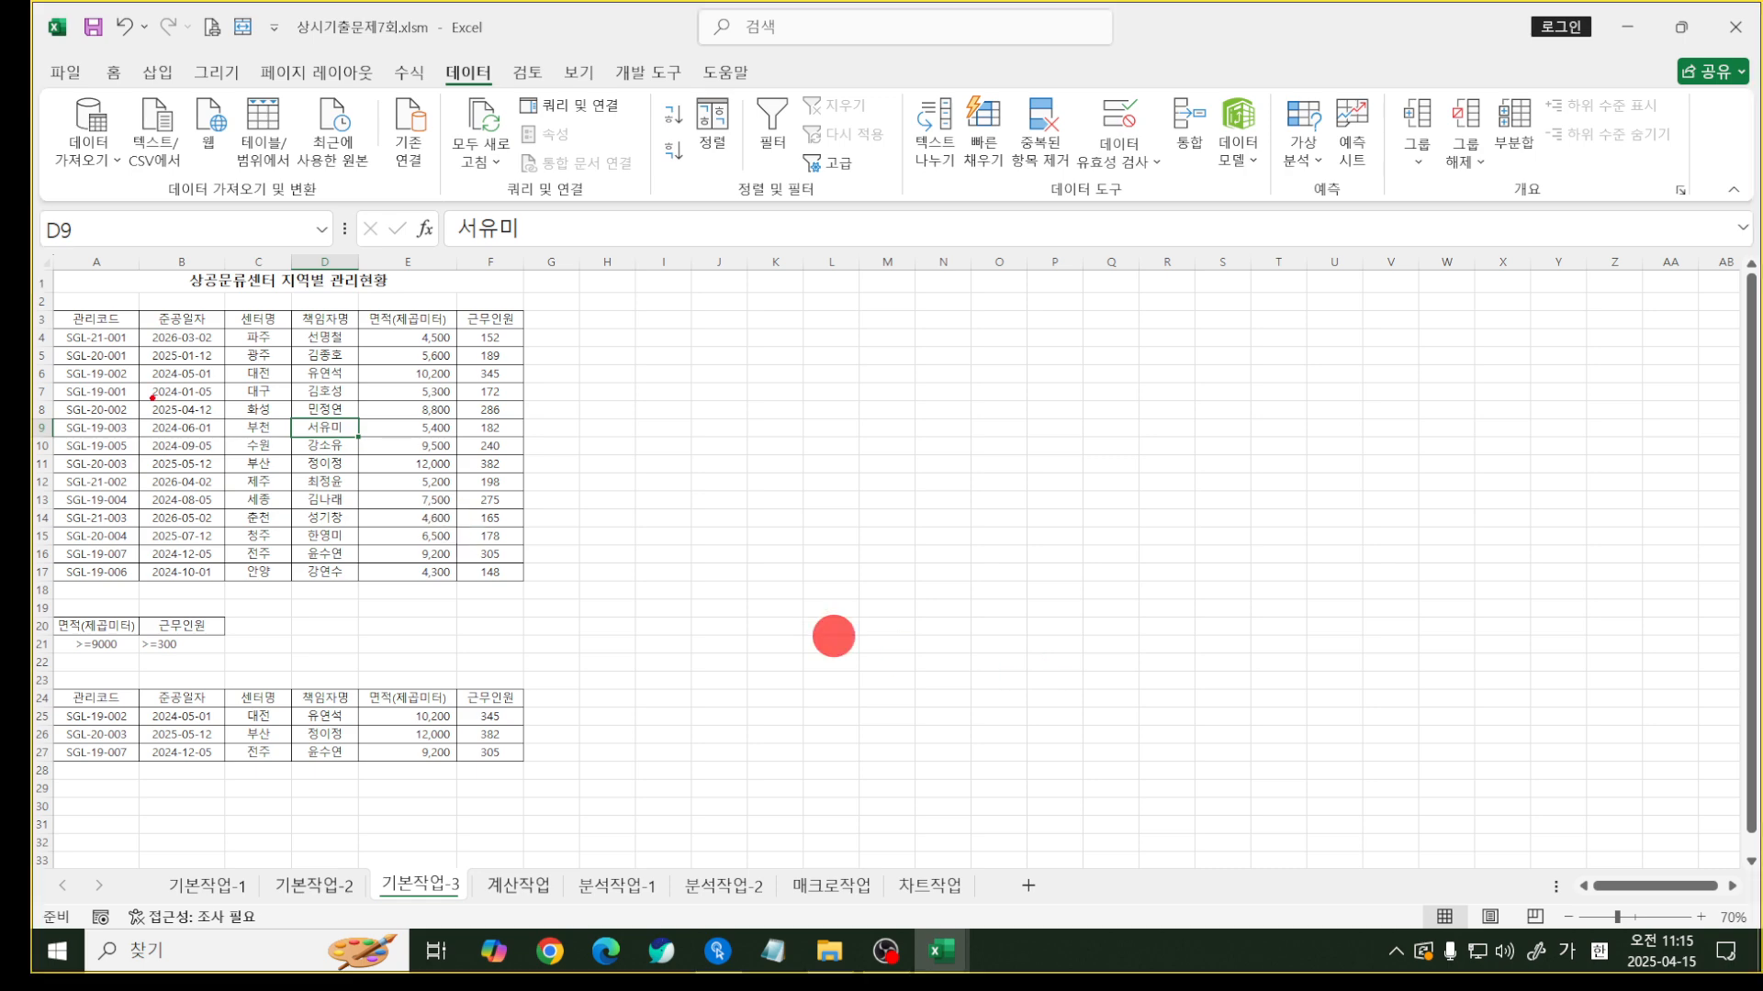
drag(65, 310, 523, 329)
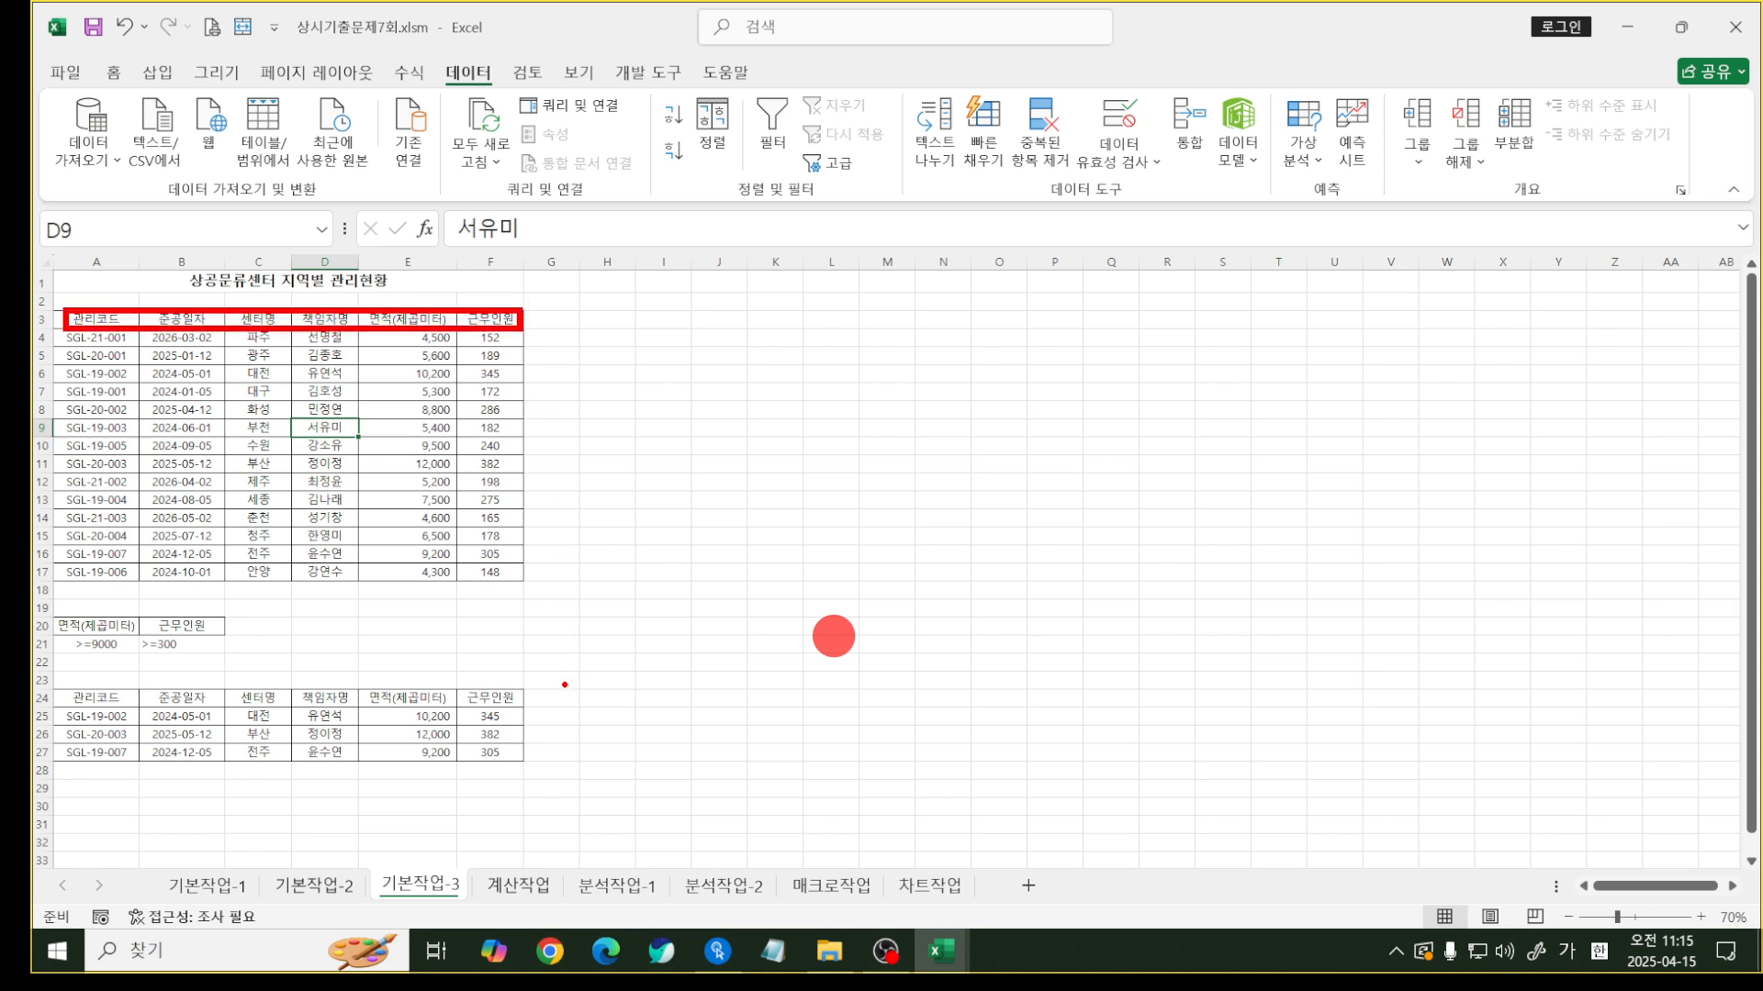
key(Escape)
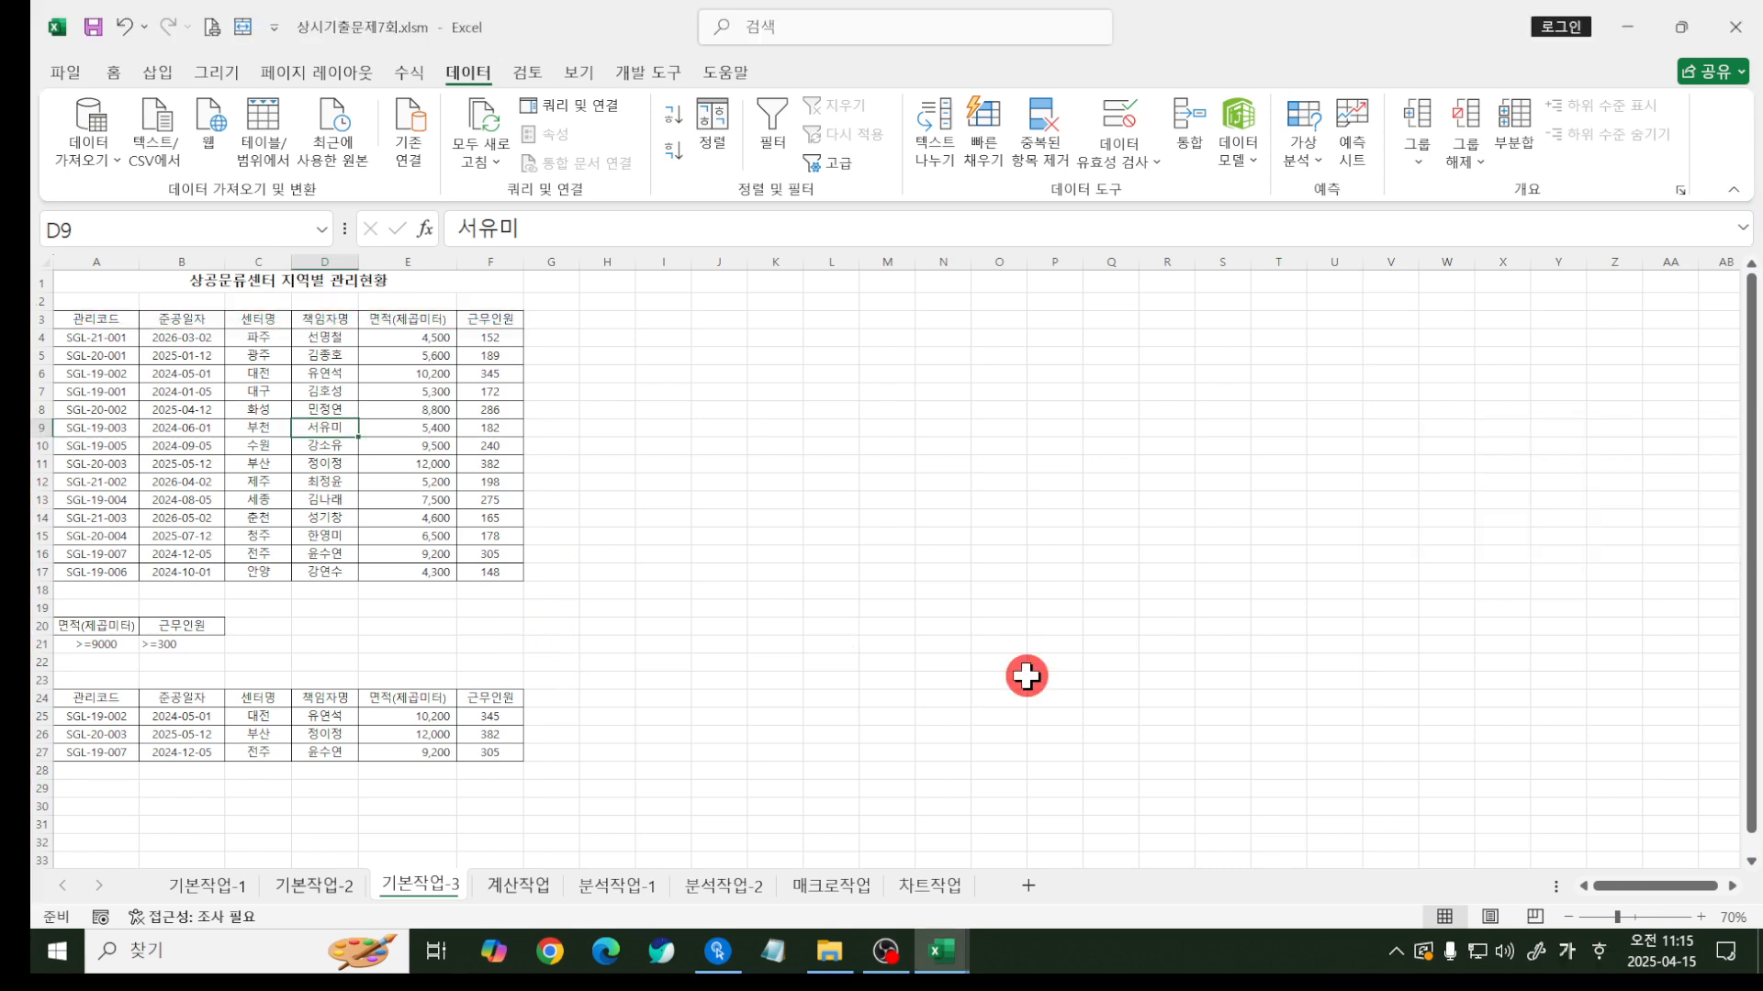
- Select rows 6, 10, 11 and 16 of the source table together to check them against the filter criteria
click(1025, 675)
scroll(736, 566, up, 1)
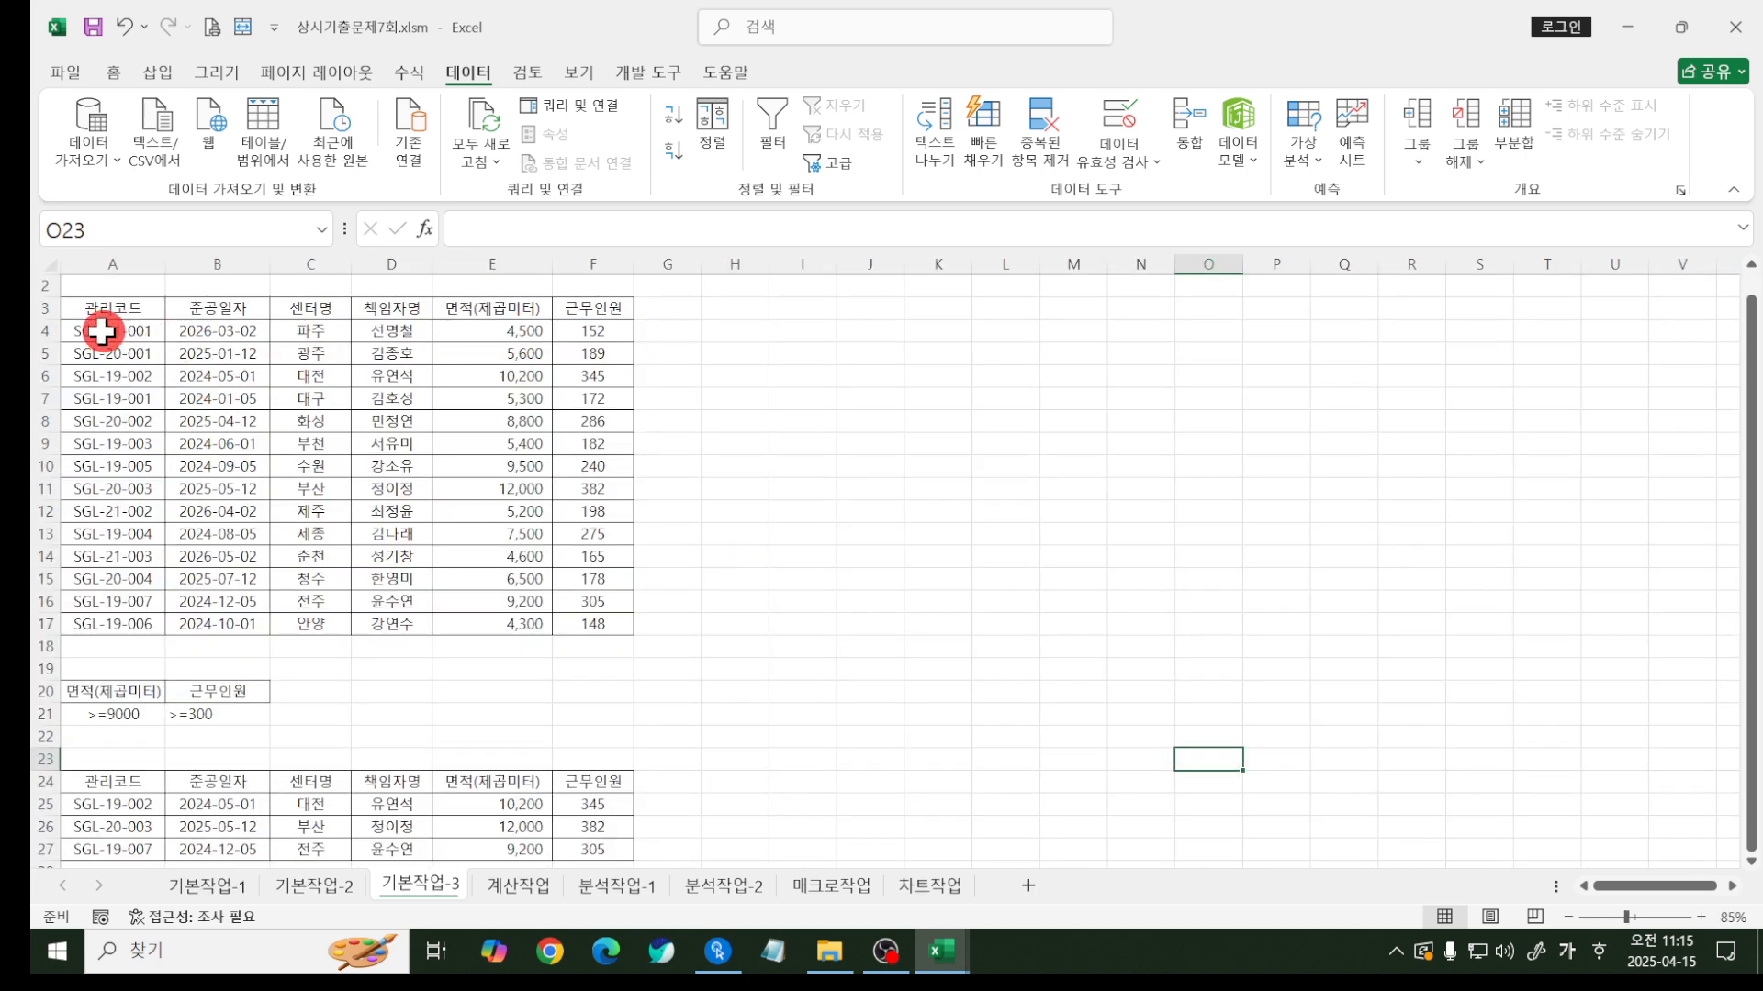
click(44, 375)
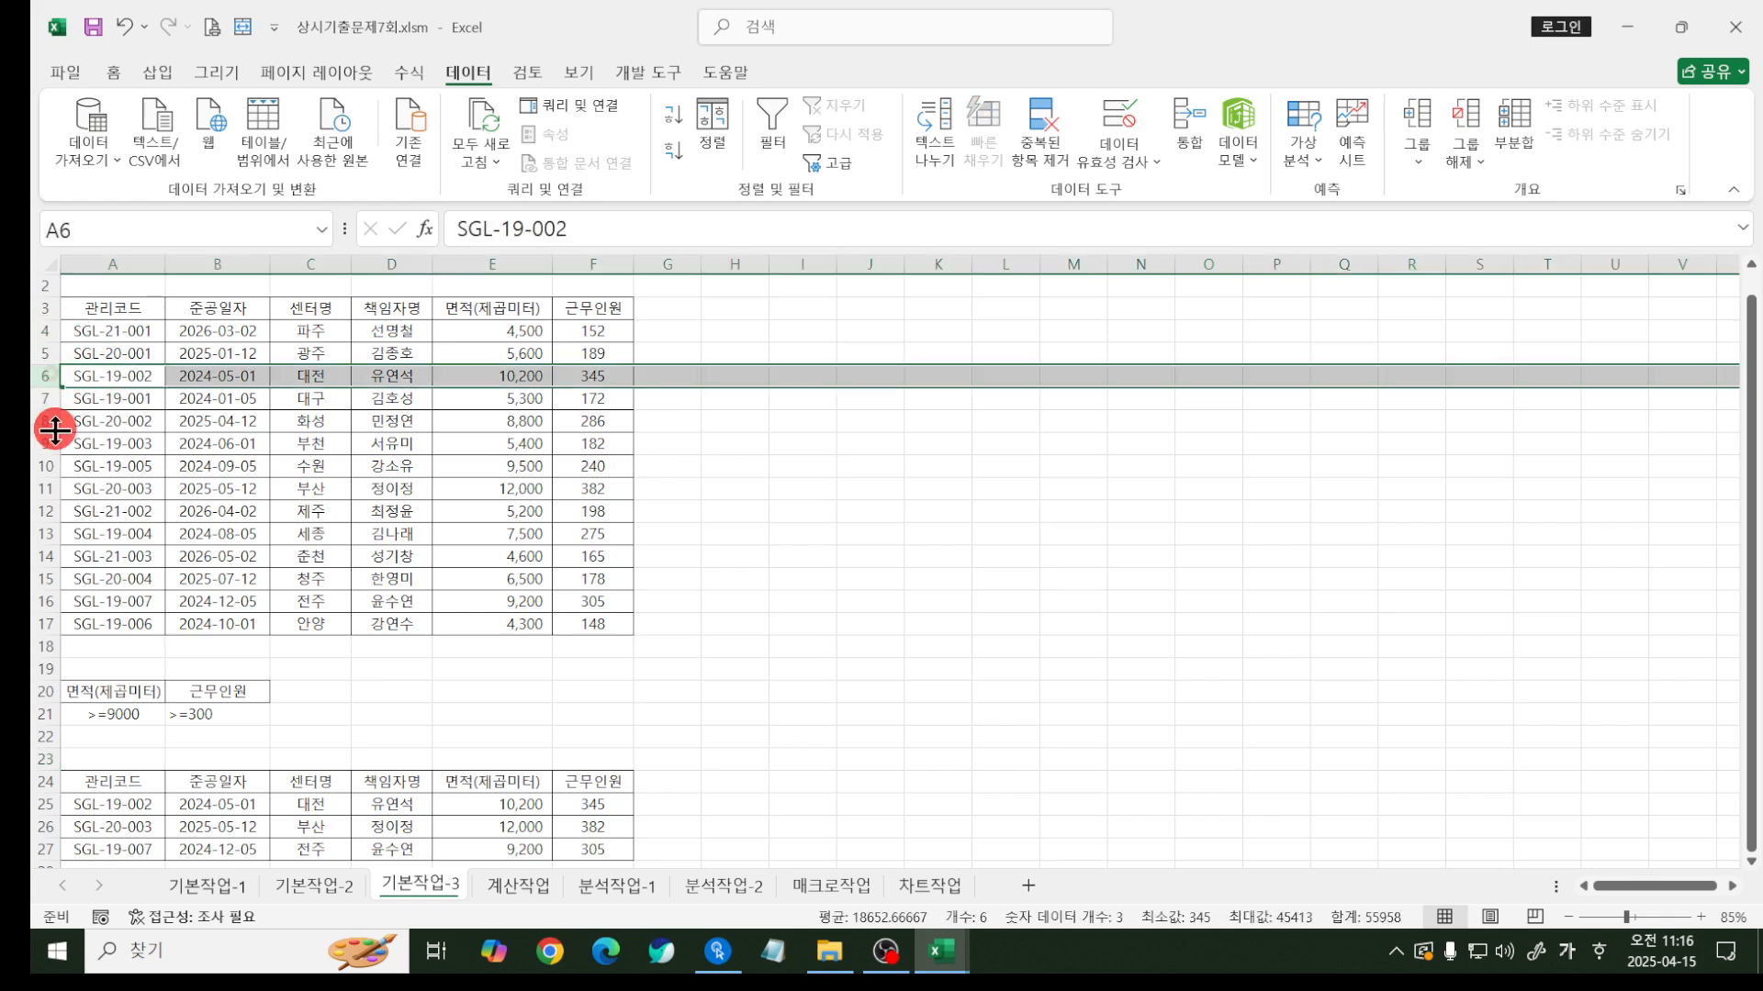
ctrl+click(45, 466)
ctrl+click(45, 488)
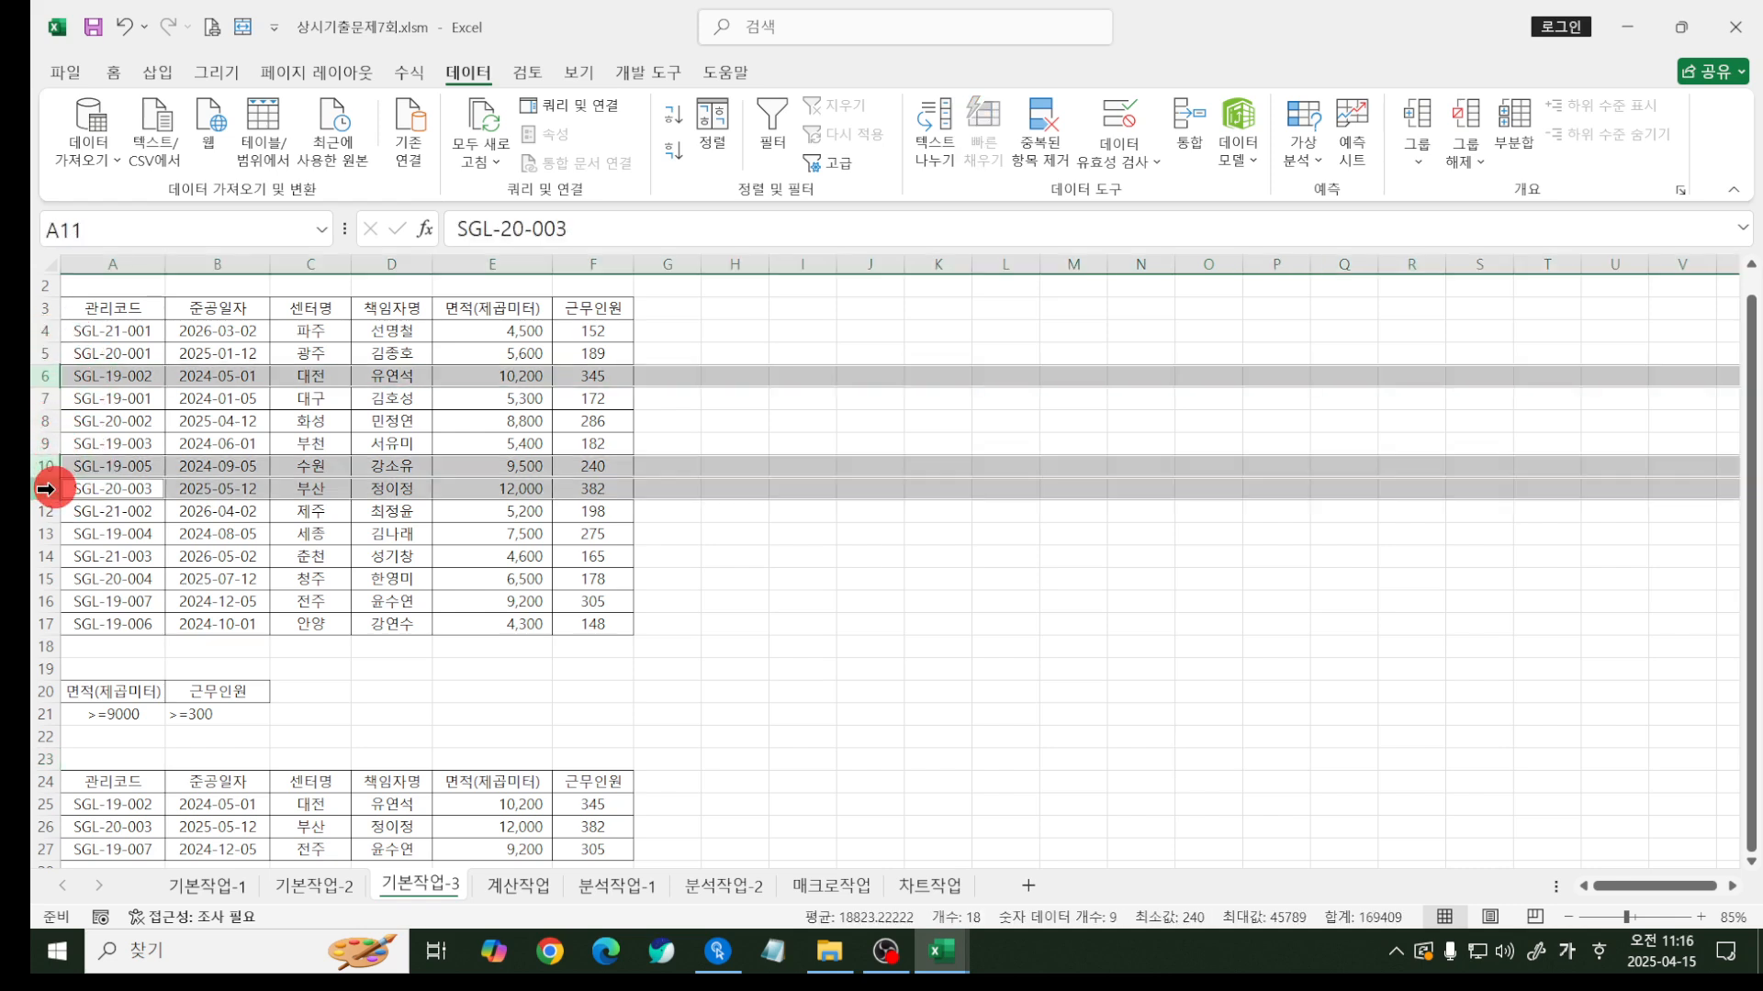
ctrl+click(44, 601)
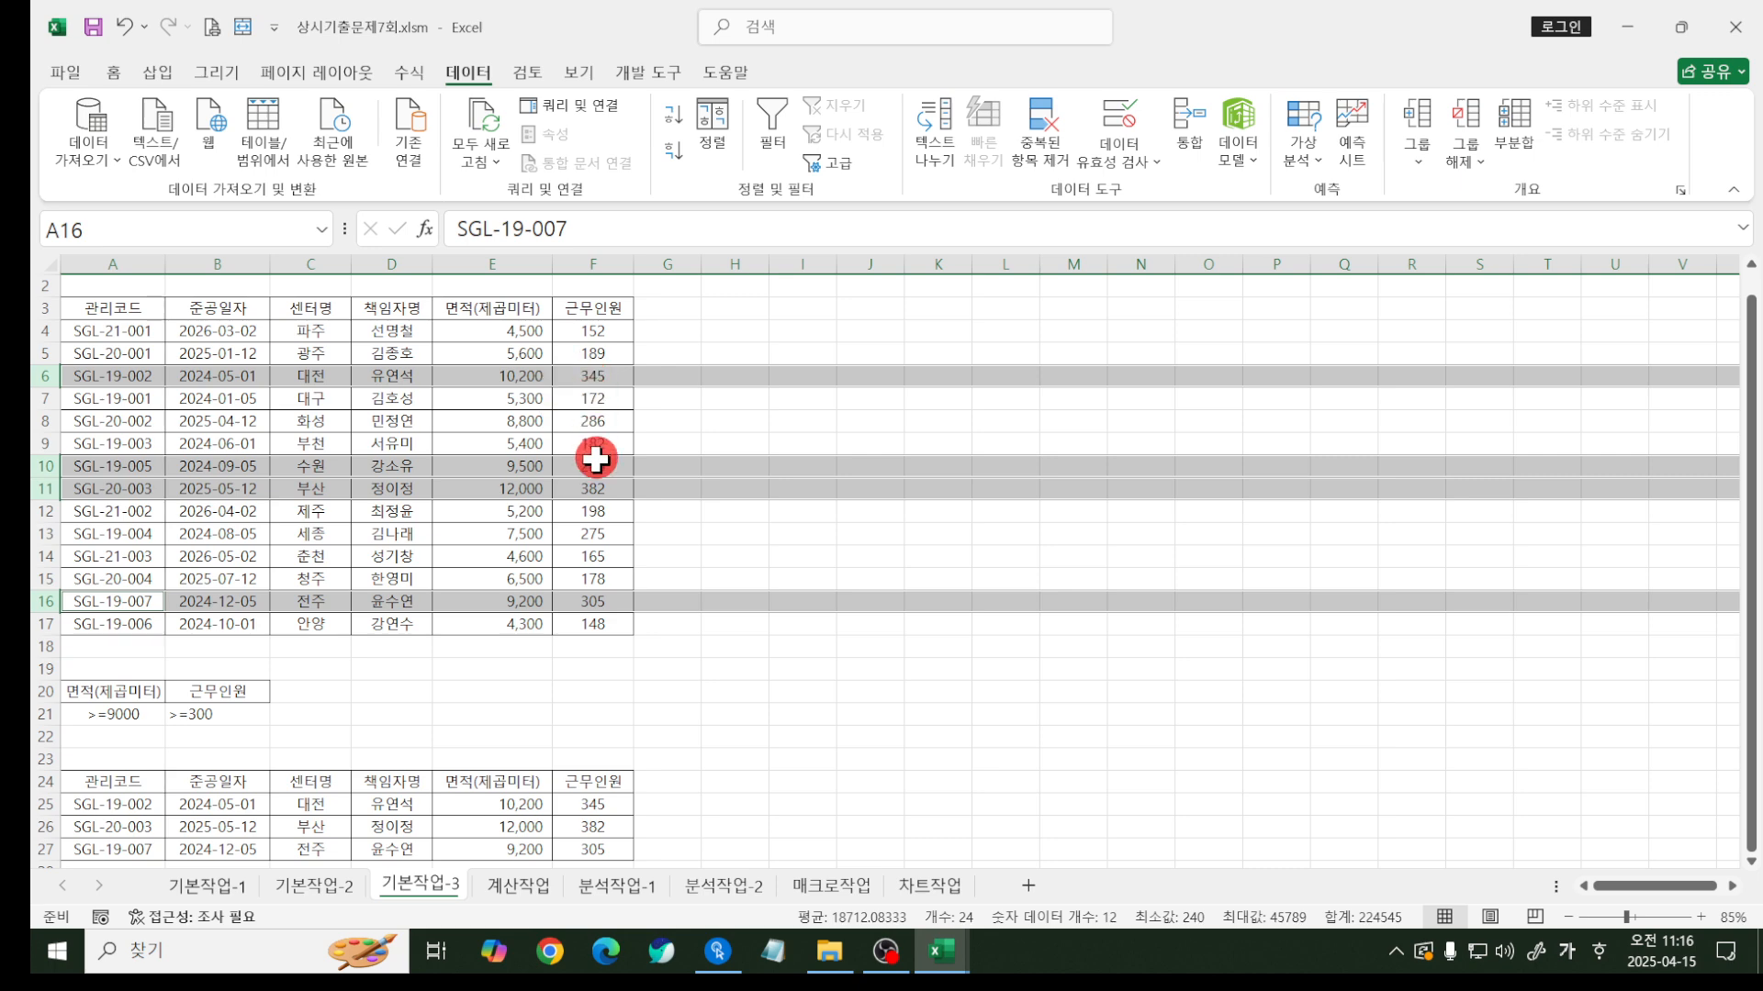
key(ctrl+2)
mouse_move(604, 449)
mouse_down()
mouse_move(569, 471)
mouse_move(588, 460)
mouse_move(613, 502)
mouse_up()
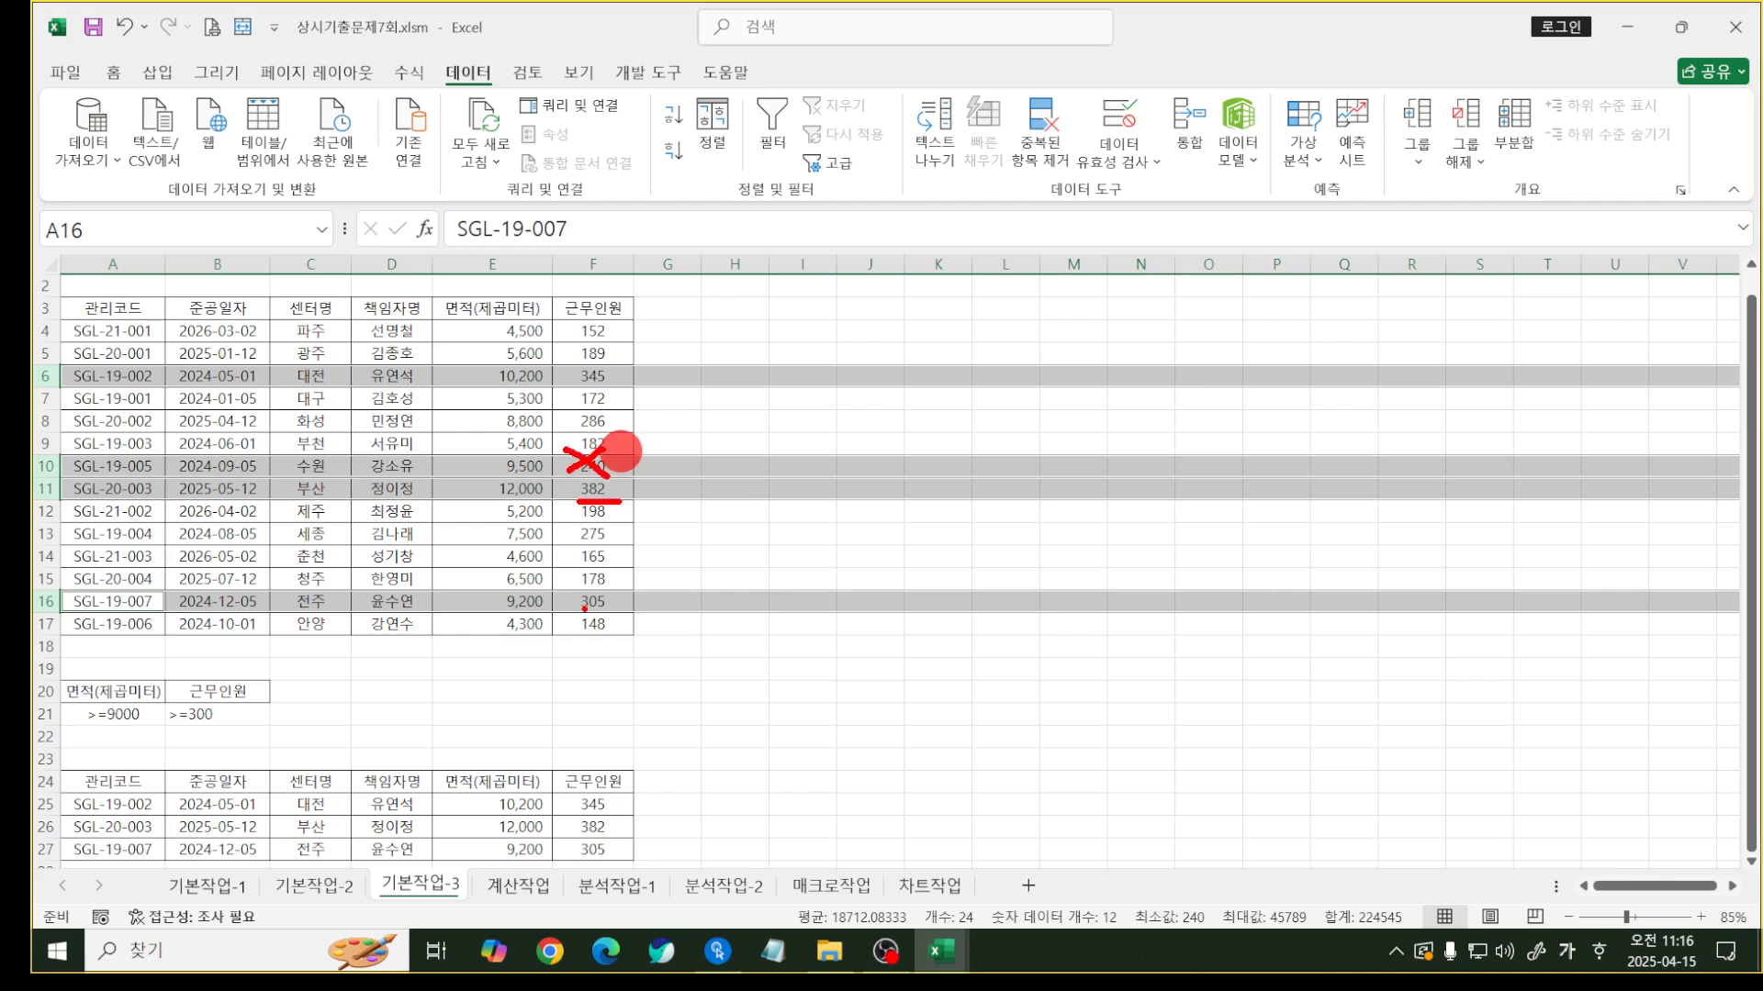
- Compare the rows extracted from A24 downward with the matching source rows and the criteria in A20:B21
drag(585, 609, 602, 615)
drag(584, 388, 615, 384)
mouse_move(570, 819)
mouse_down()
mouse_move(610, 814)
mouse_move(620, 862)
mouse_up()
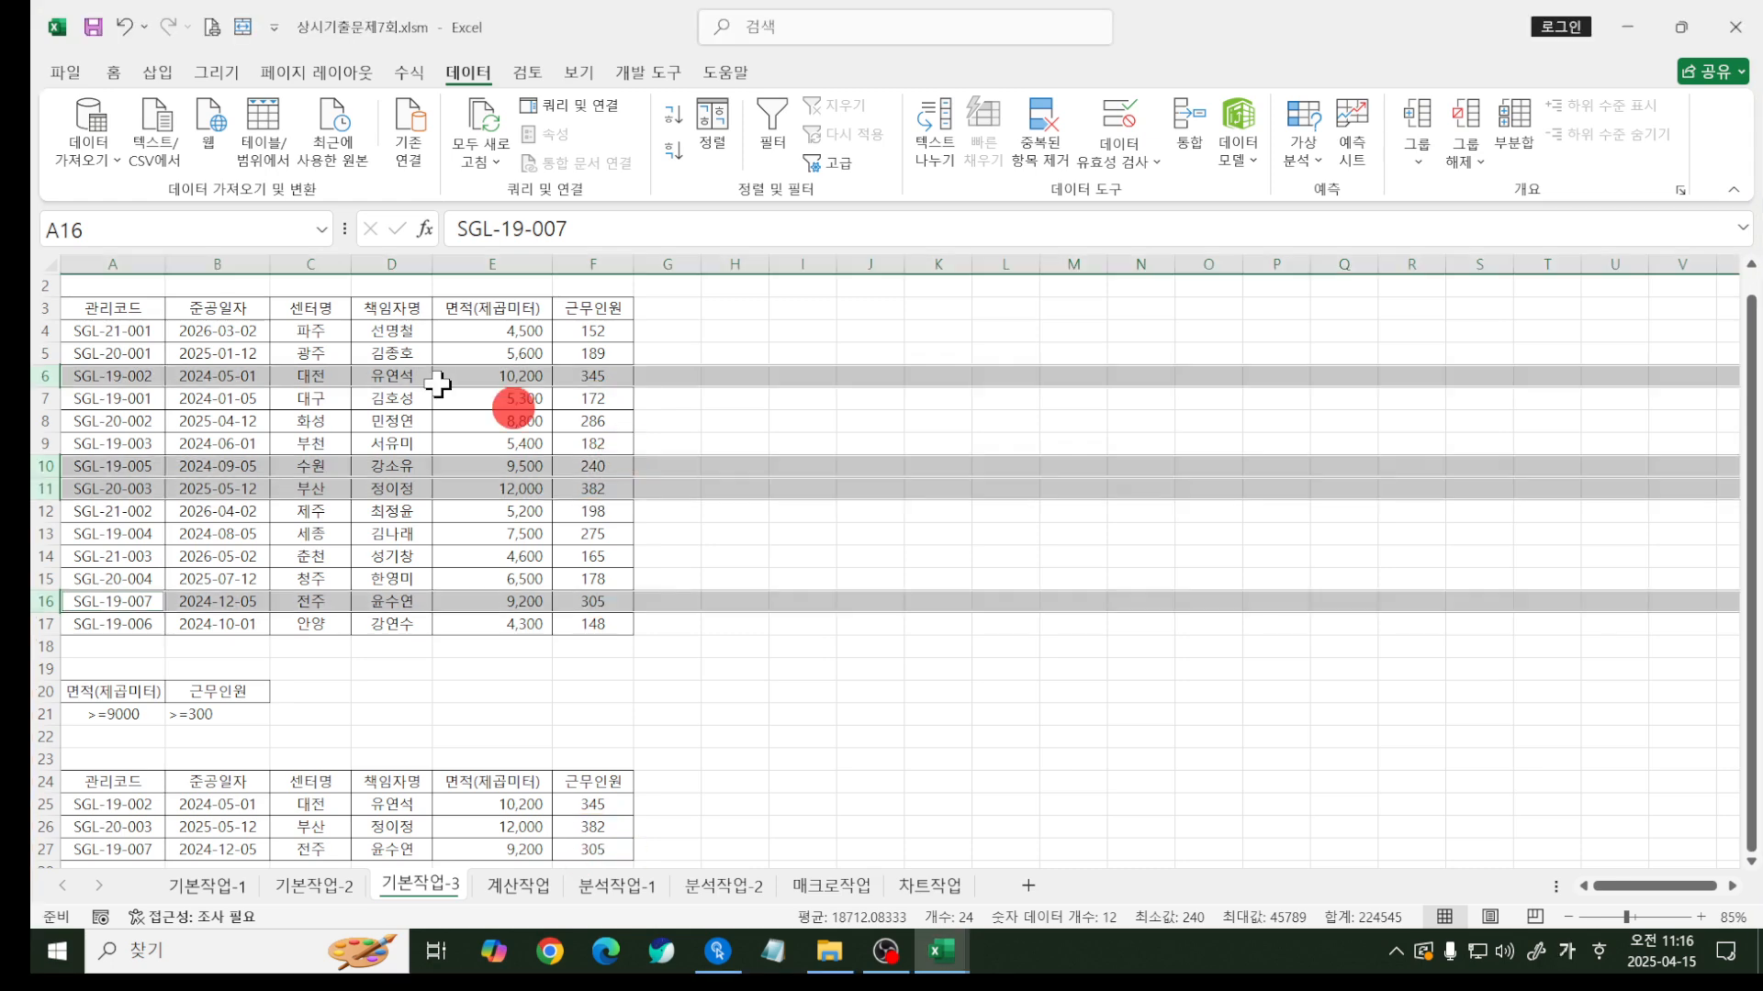
scroll(459, 431, down, 2)
click(443, 644)
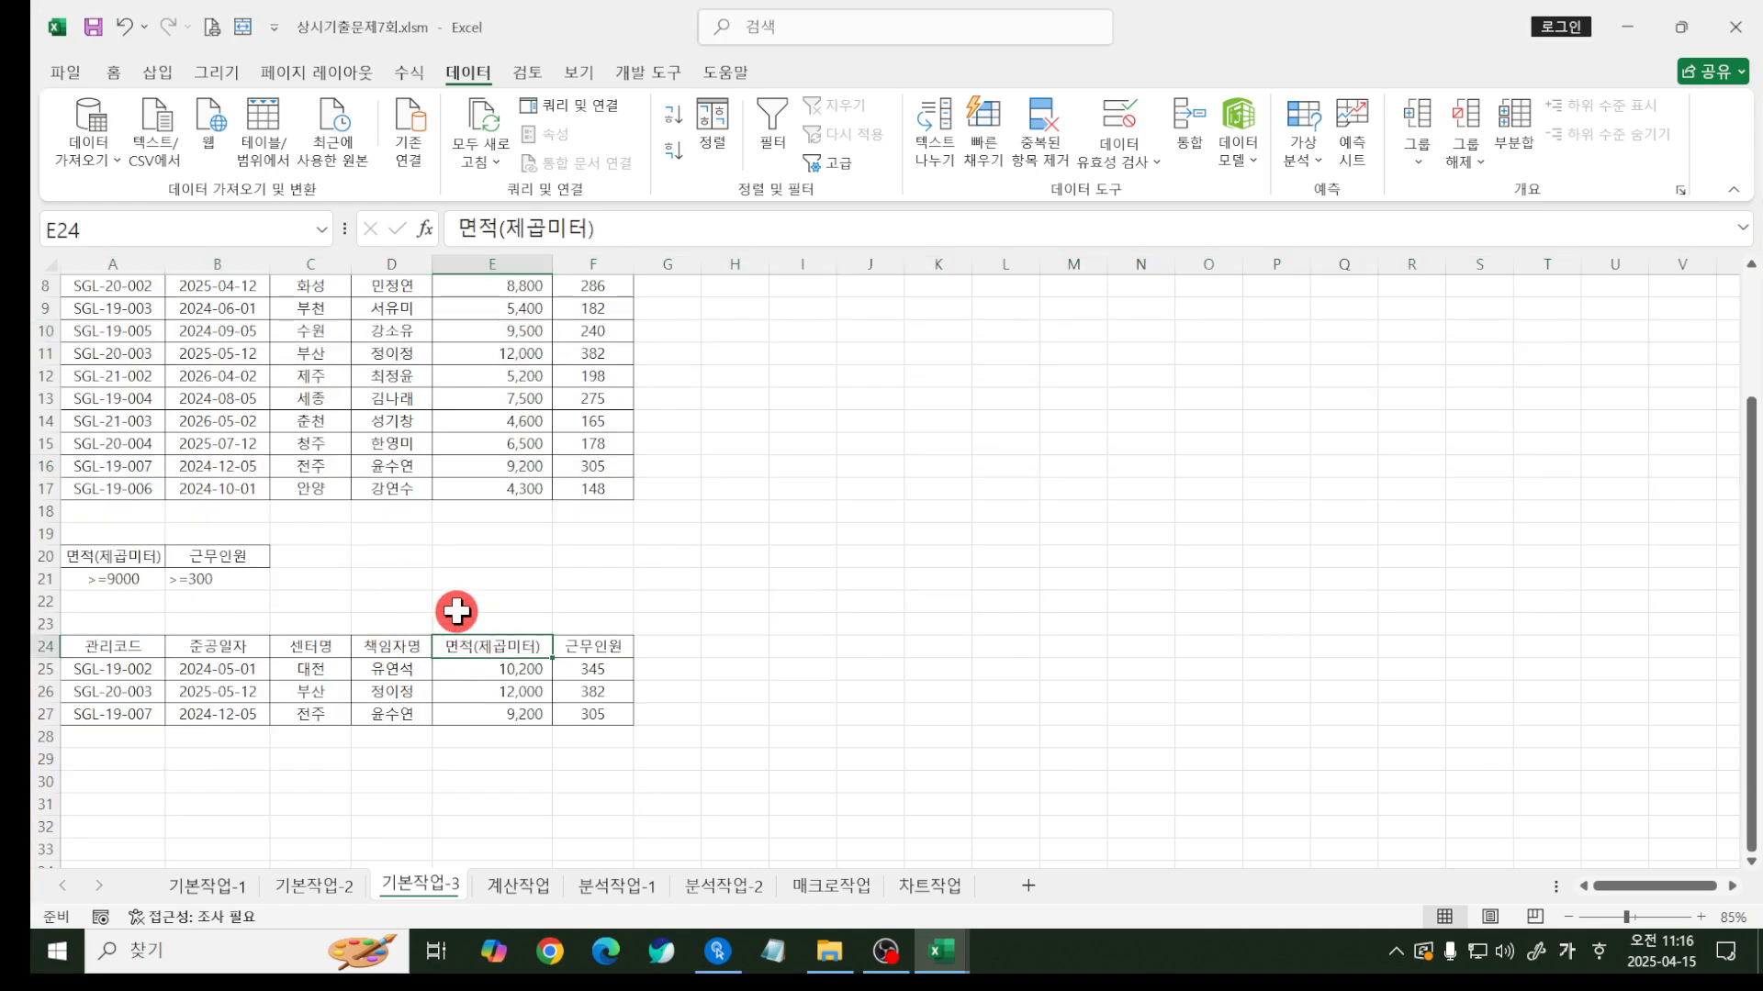
scroll(456, 612, up, 2)
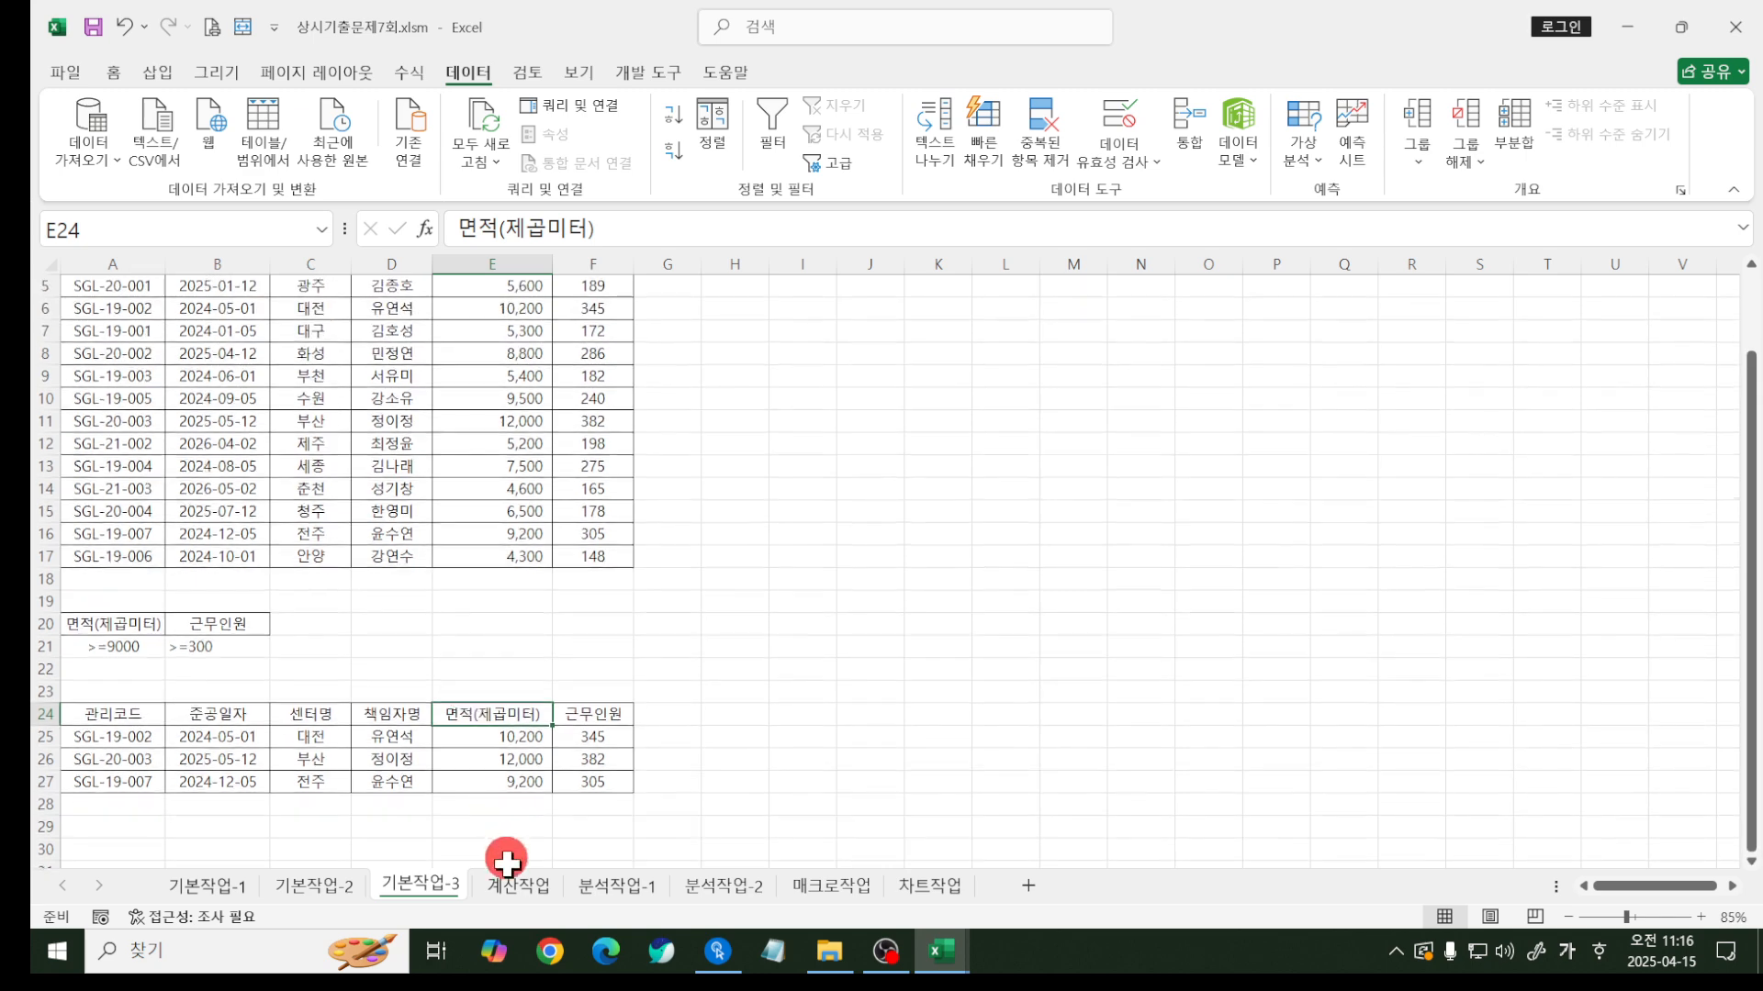
- Open the 계산작업 sheet, enlarge its display to 115%, and look over its tables
click(518, 885)
click(486, 526)
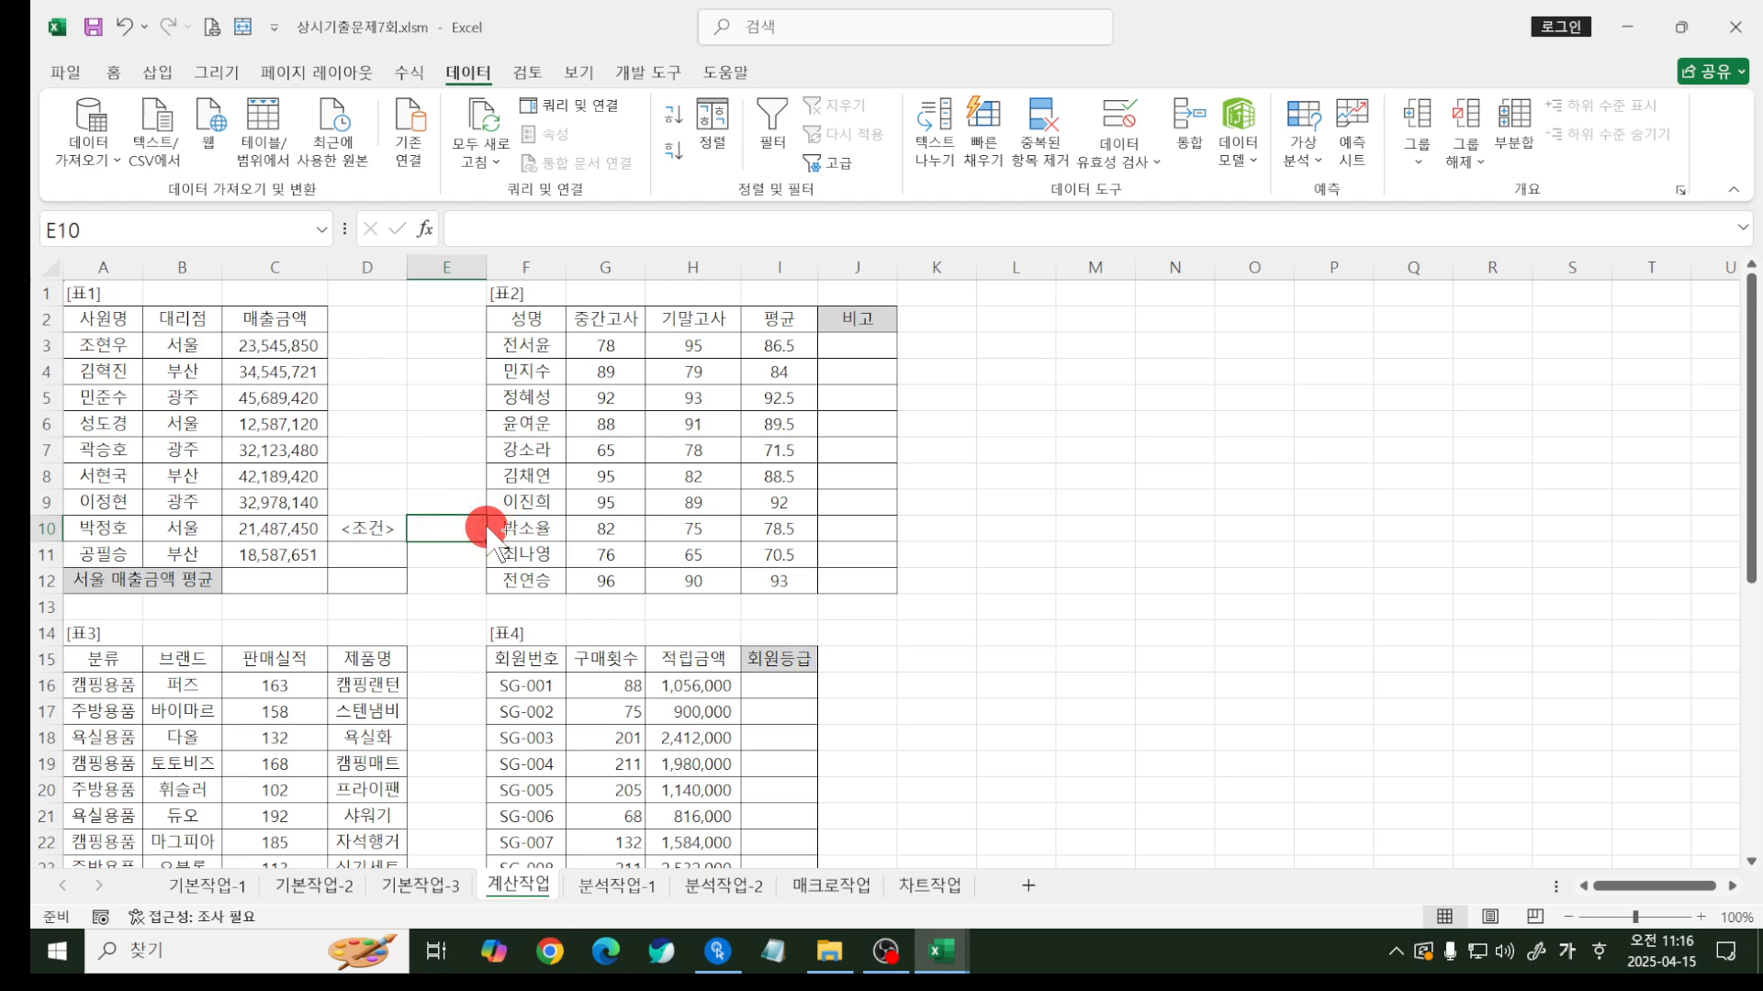
scroll(486, 526, down, 1)
scroll(486, 526, up, 1)
scroll(486, 526, up, 2)
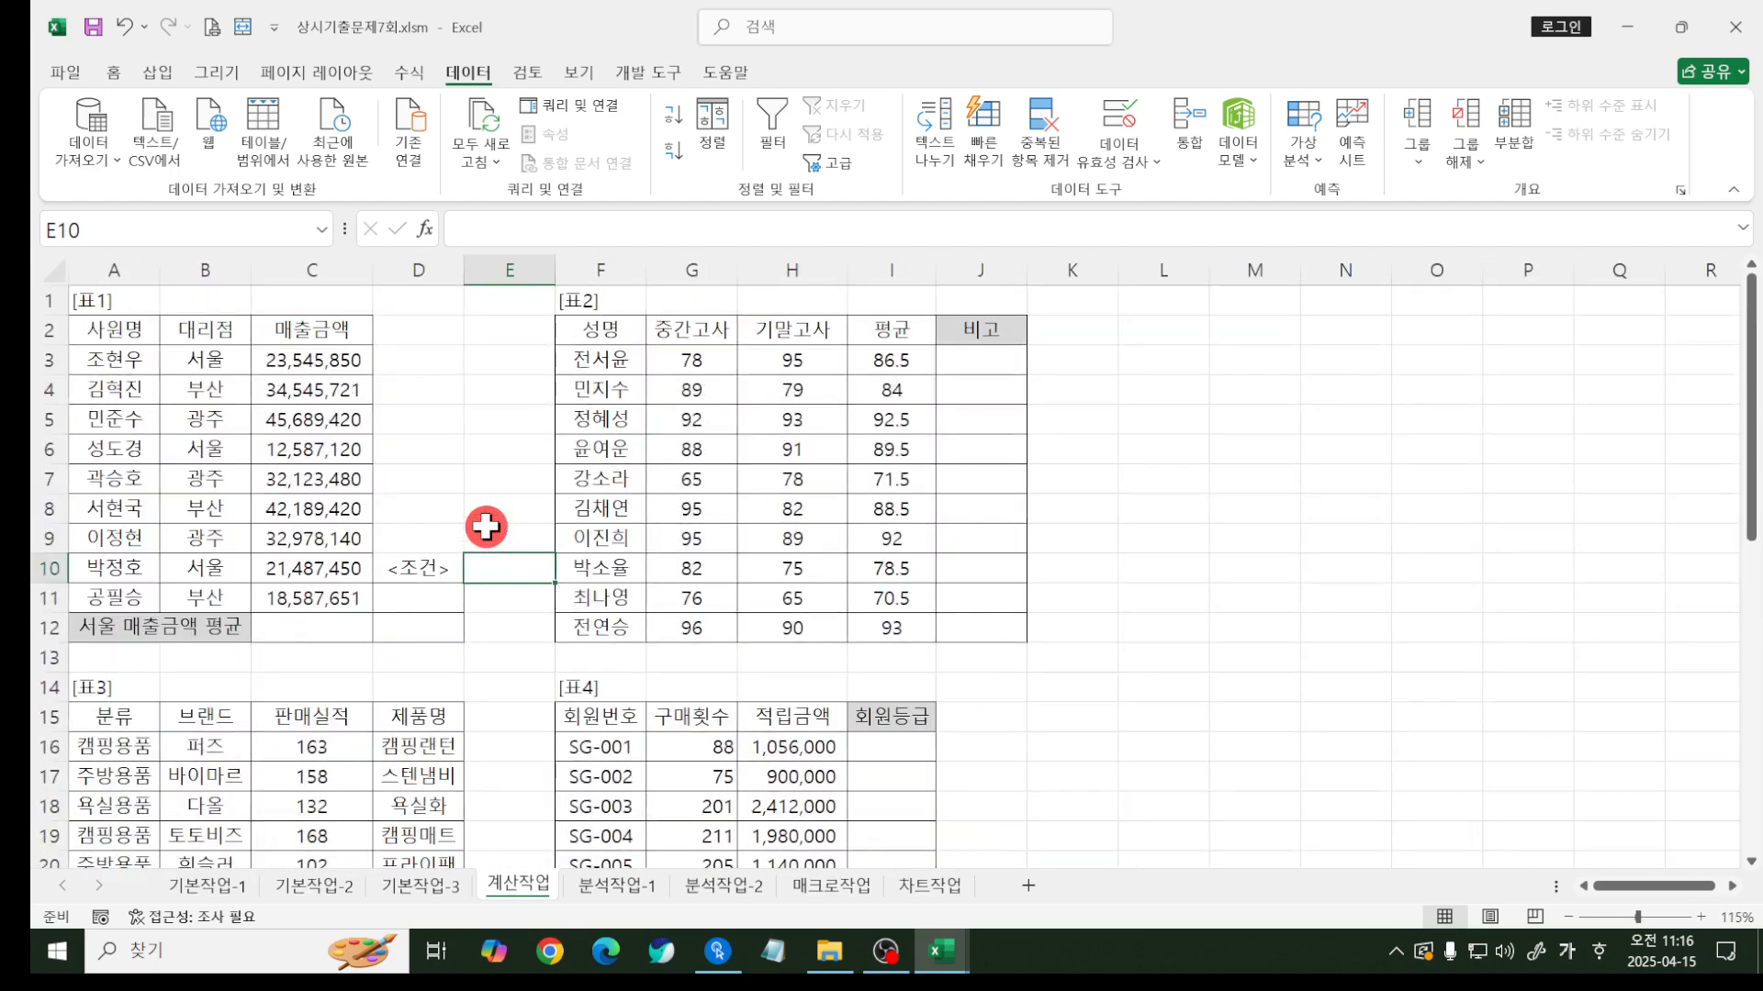
scroll(486, 526, down, 7)
scroll(485, 526, up, 7)
- Copy the 대리점 header and 서울 entry from B2:B3 into the condition area D11:D12
click(415, 596)
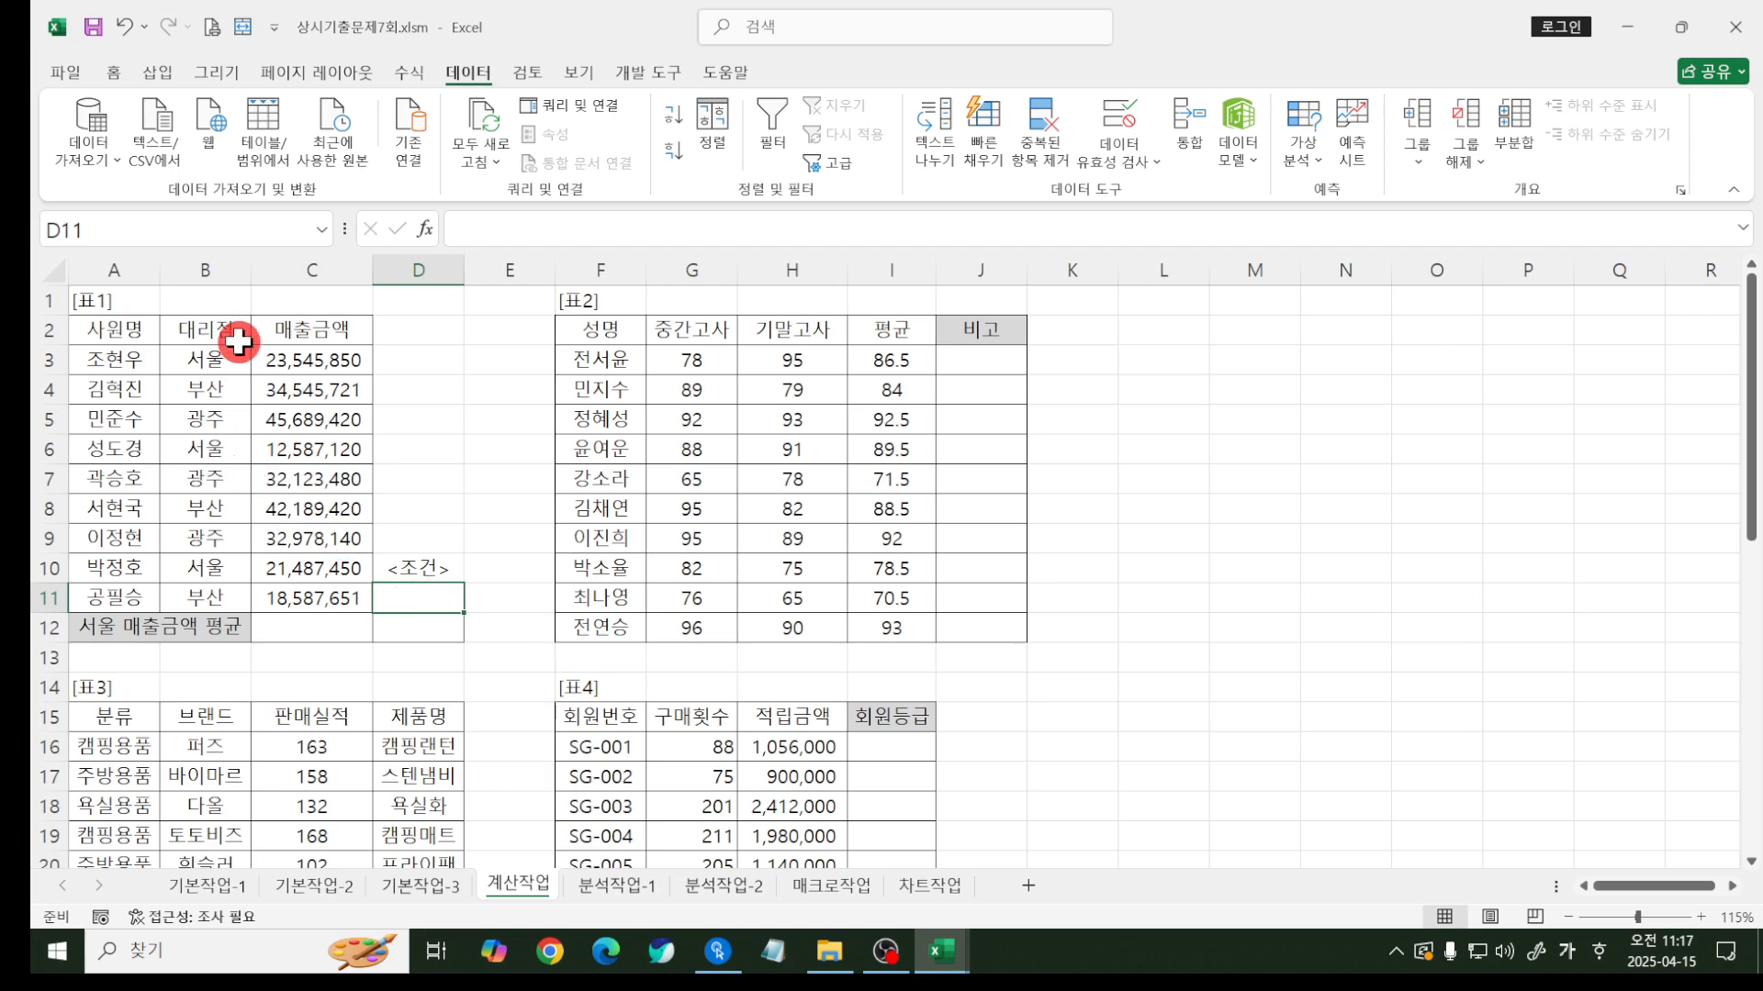
drag(241, 336, 226, 351)
key(ctrl+c)
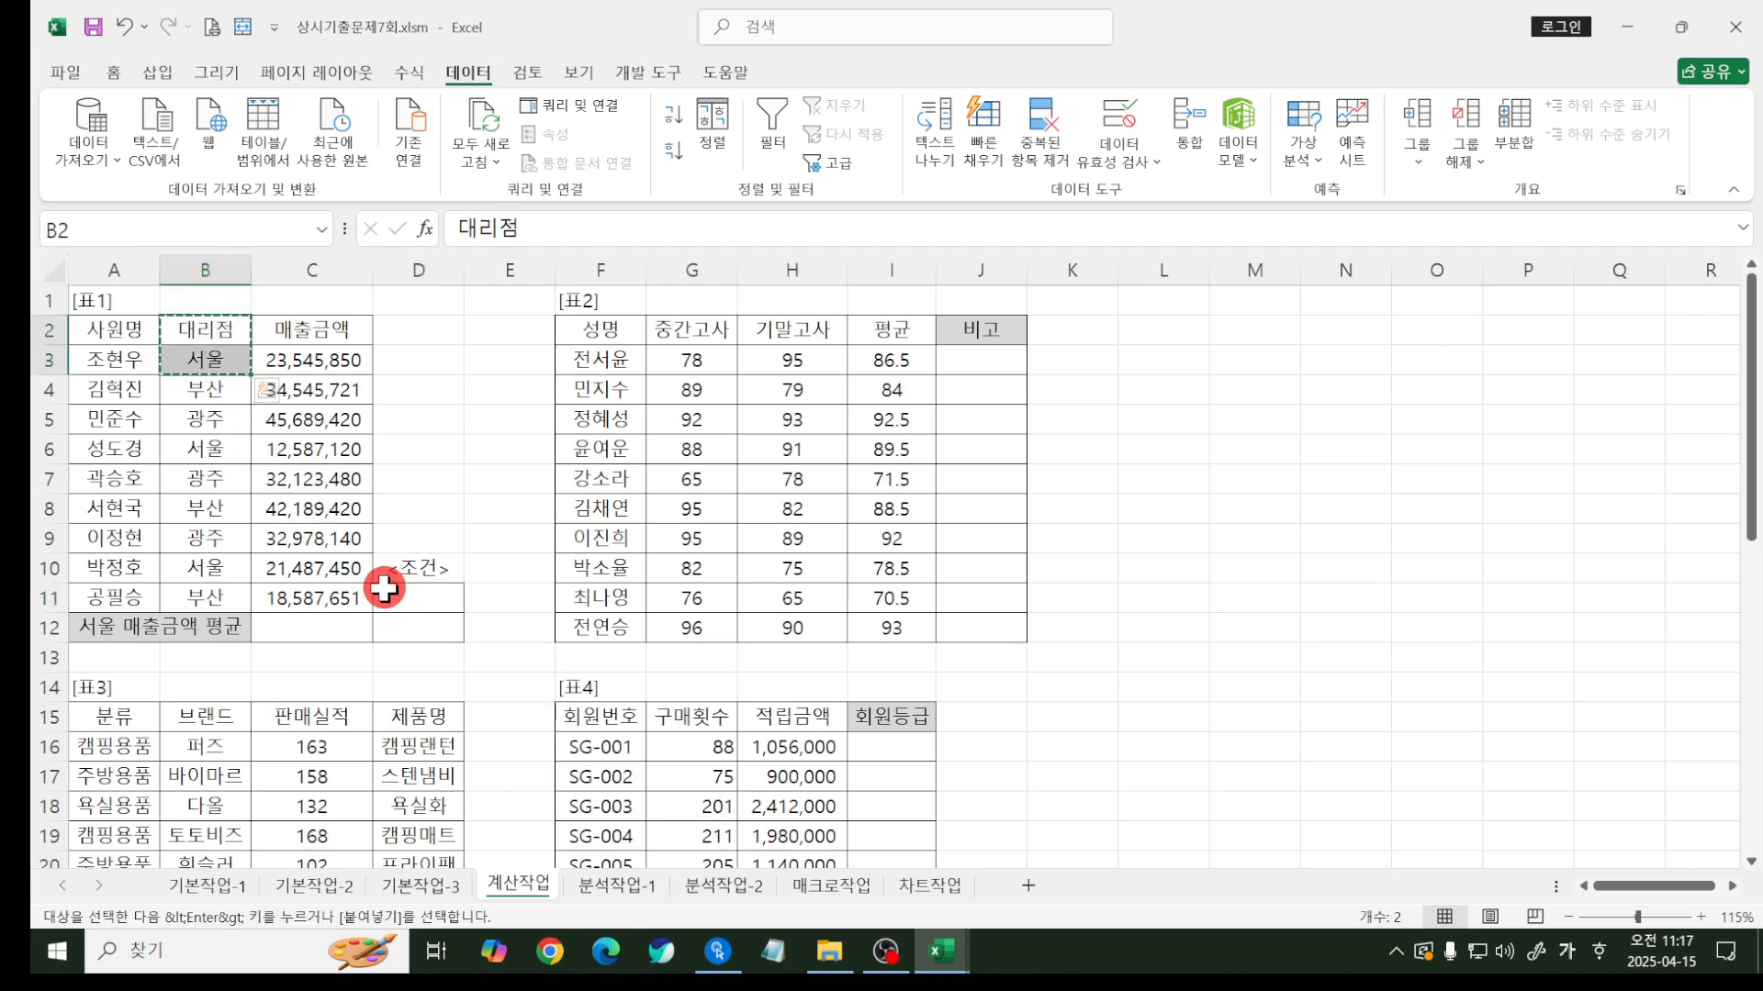
click(408, 593)
key(Return)
click(501, 601)
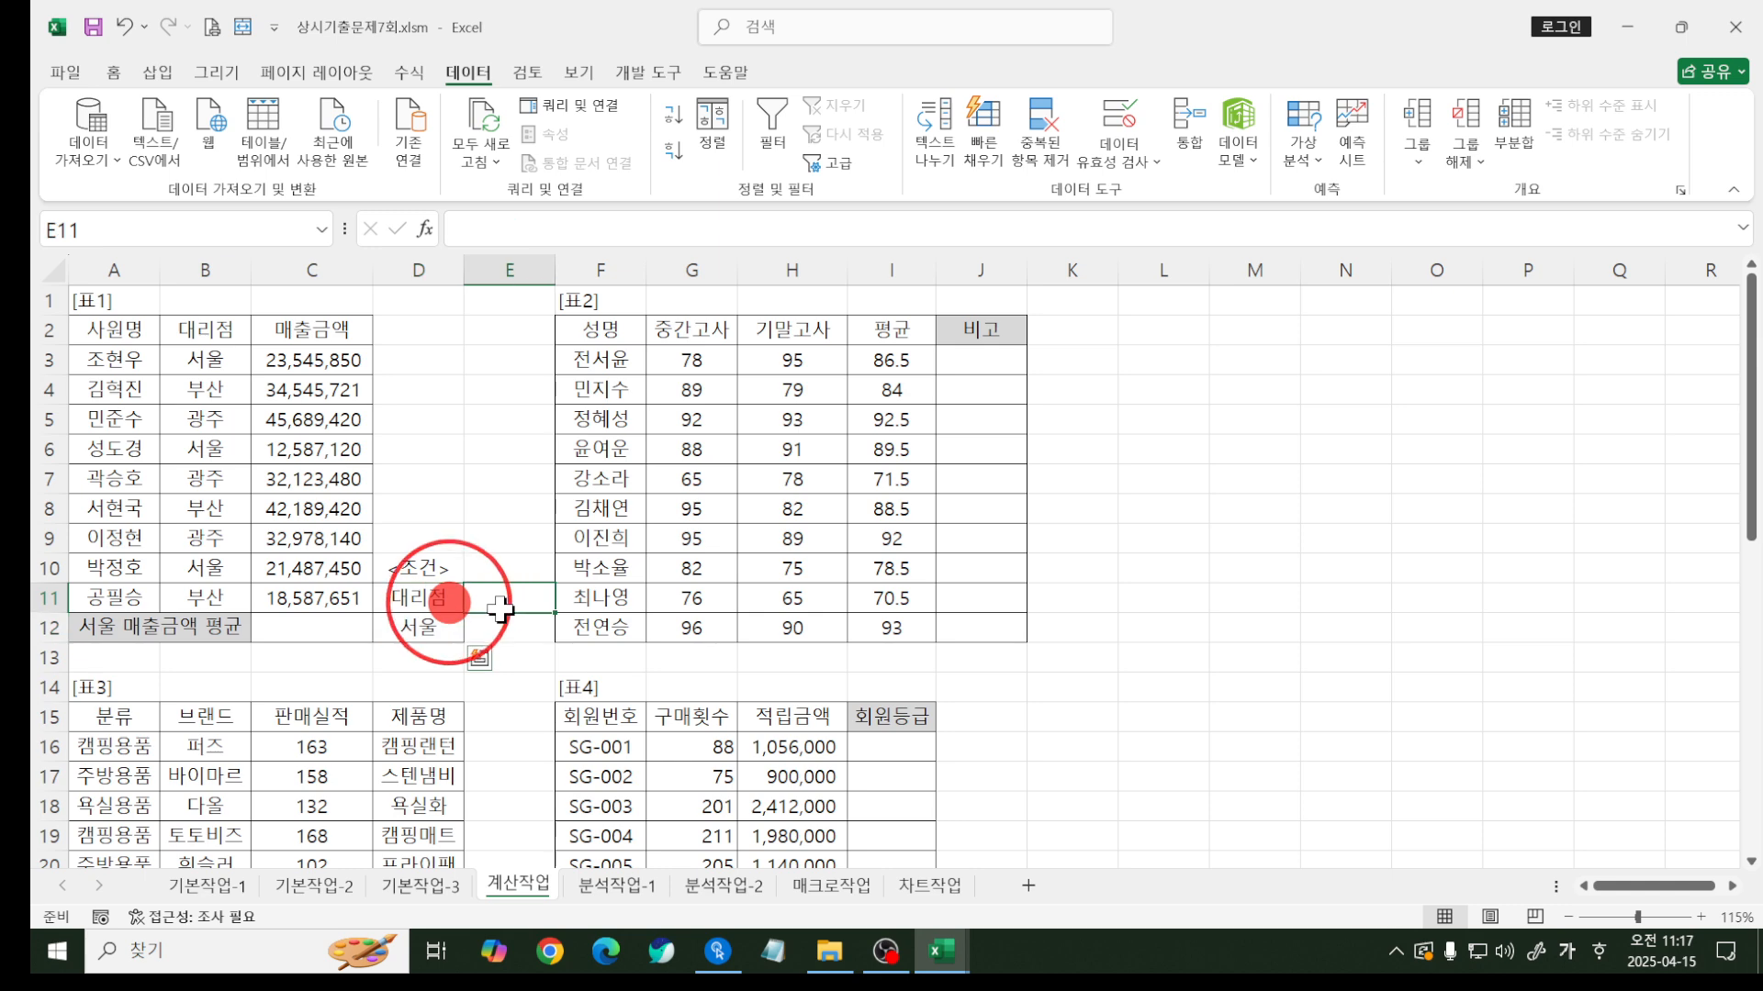
- Start a DAVERAGE formula in C12 and bring up its function arguments, keeping 표1 uncovered
click(344, 633)
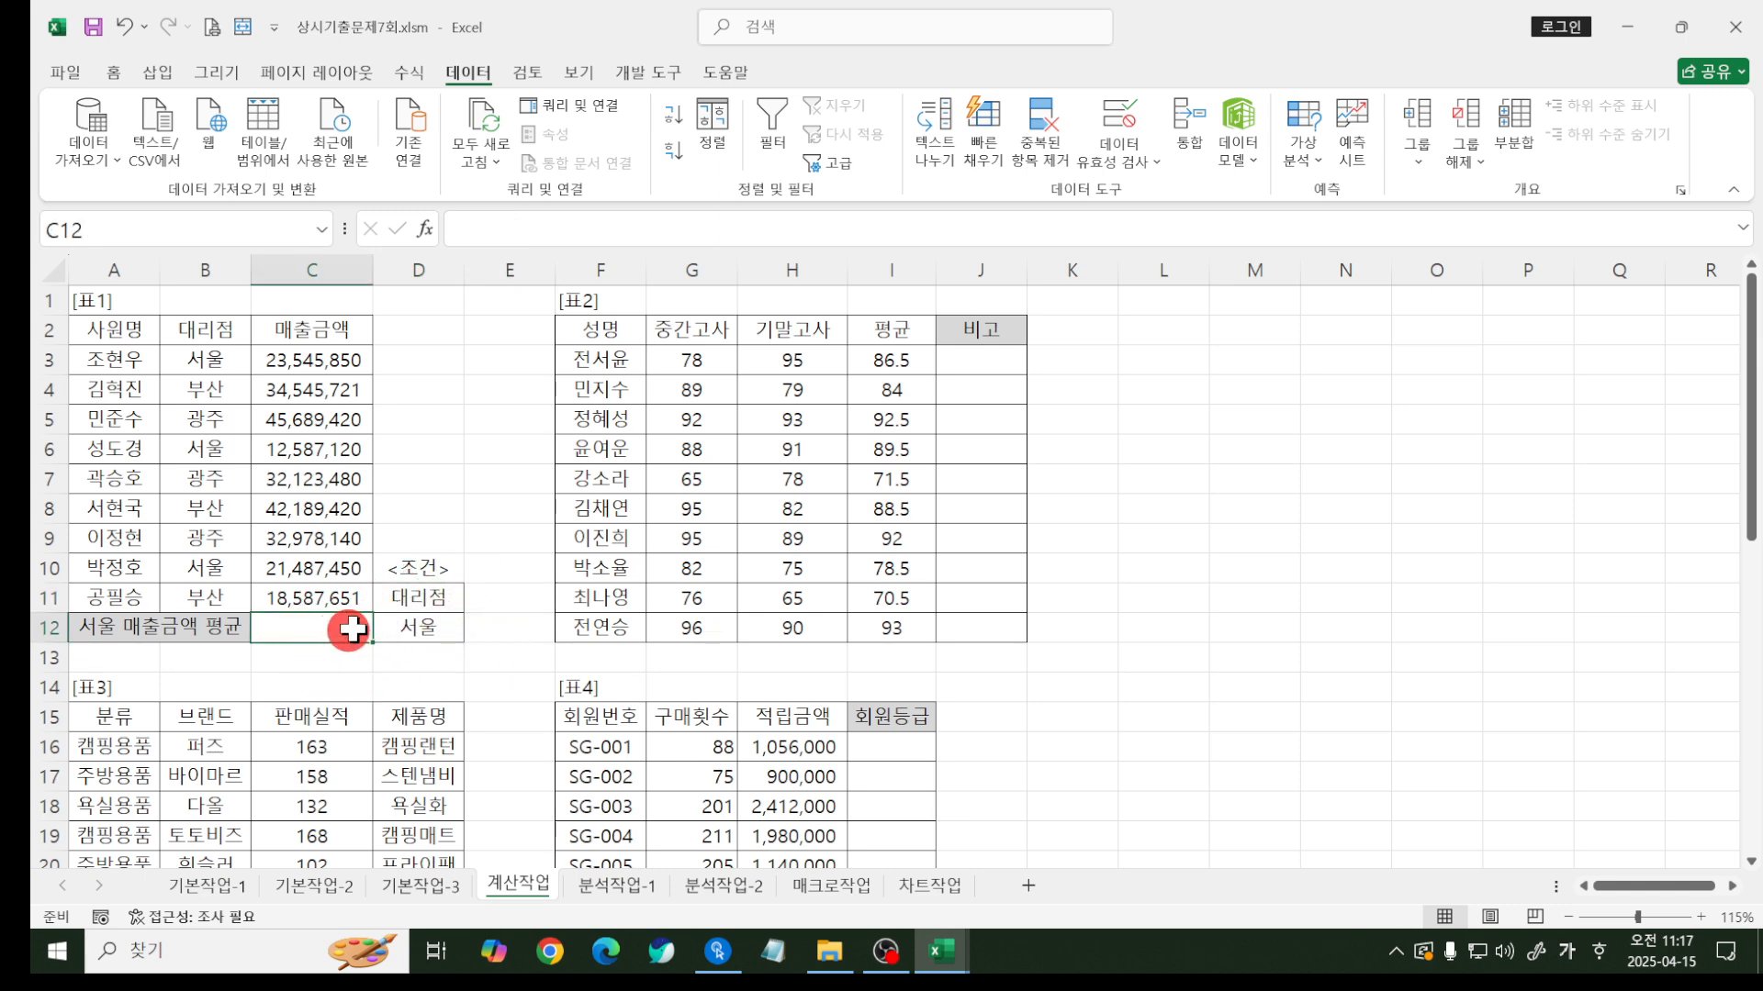
text(=ㅇㅁㅍ)
key(BackSpace)
key(BackSpace)
key(BackSpace)
key(Hangul)
text(dav)
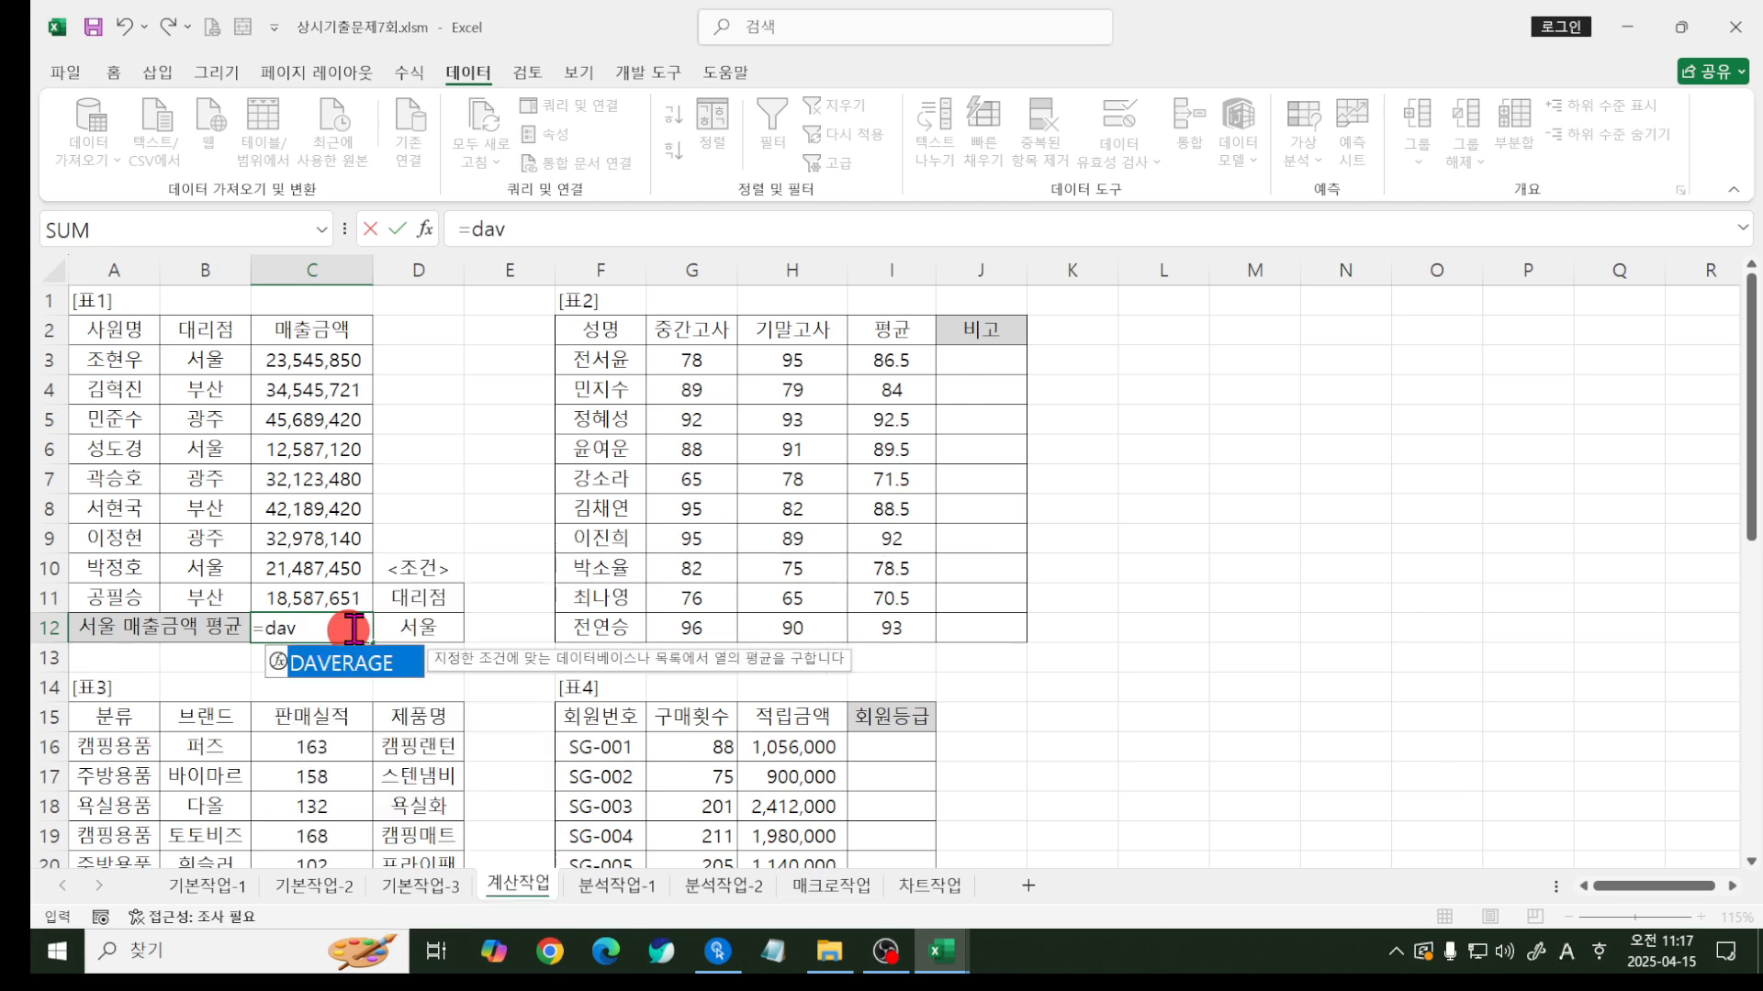
key(Tab)
key(ctrl+a)
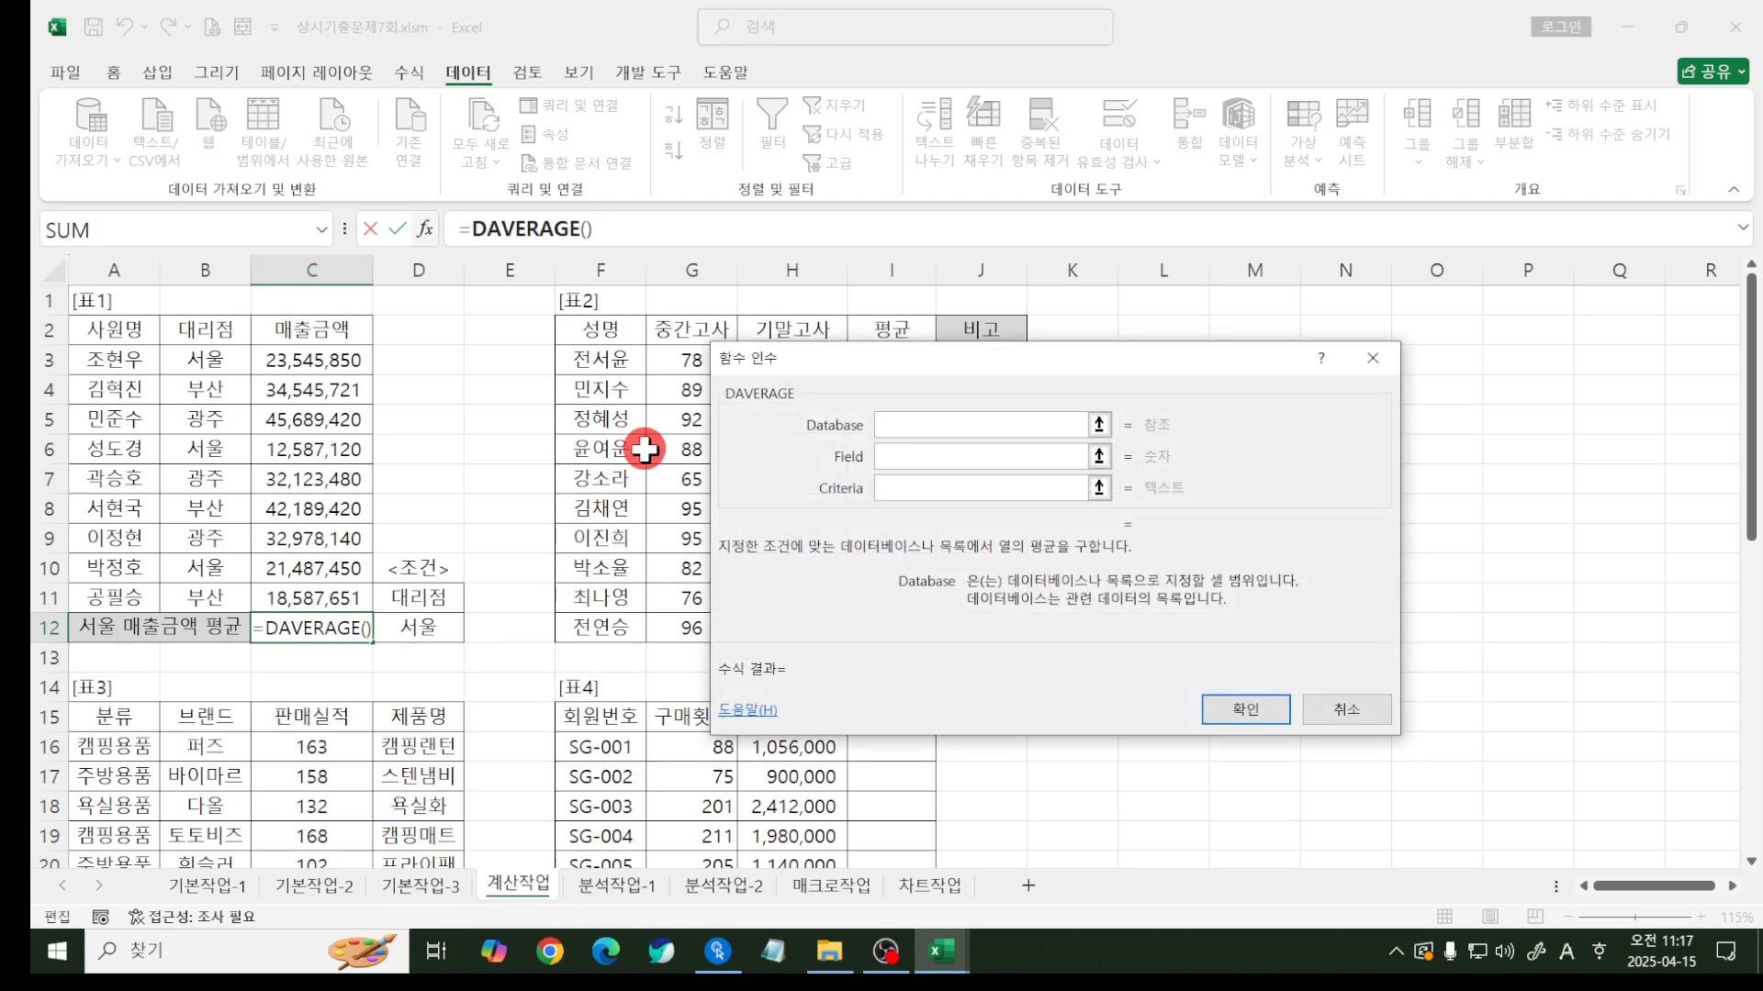
drag(746, 354, 567, 322)
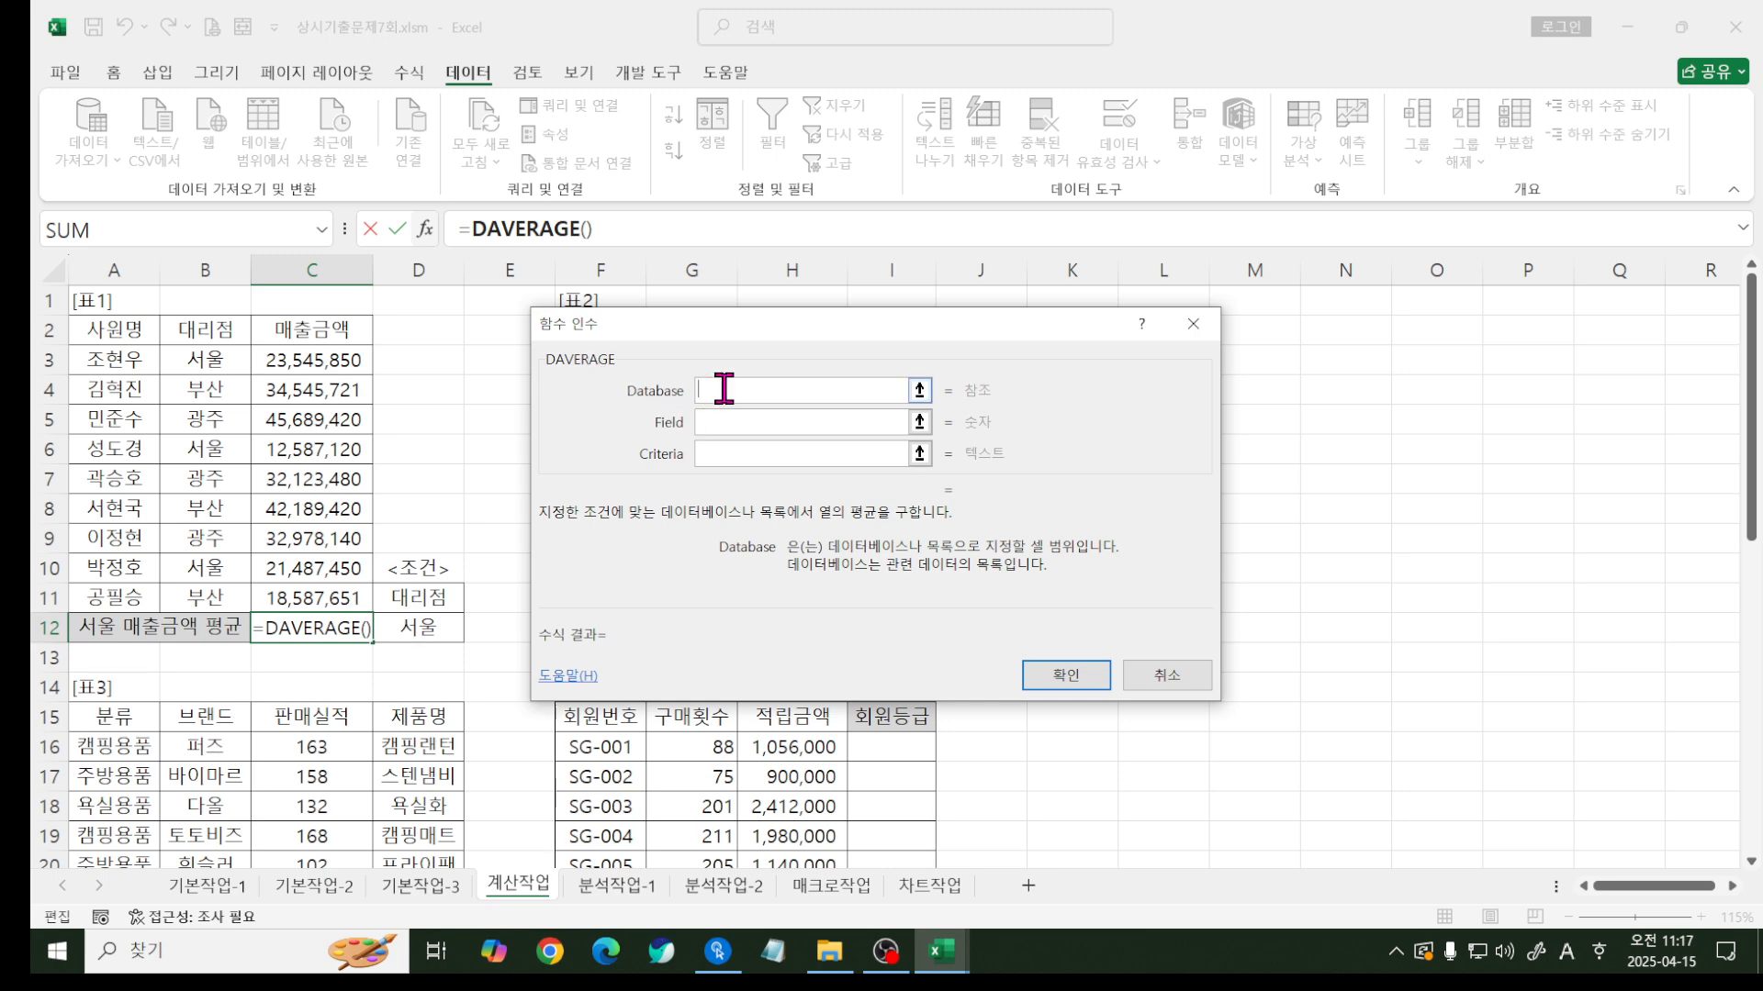
- Set the DAVERAGE database to A2:C11, field to C2 and criteria to D11:D12, and enter the formula
drag(79, 330, 317, 597)
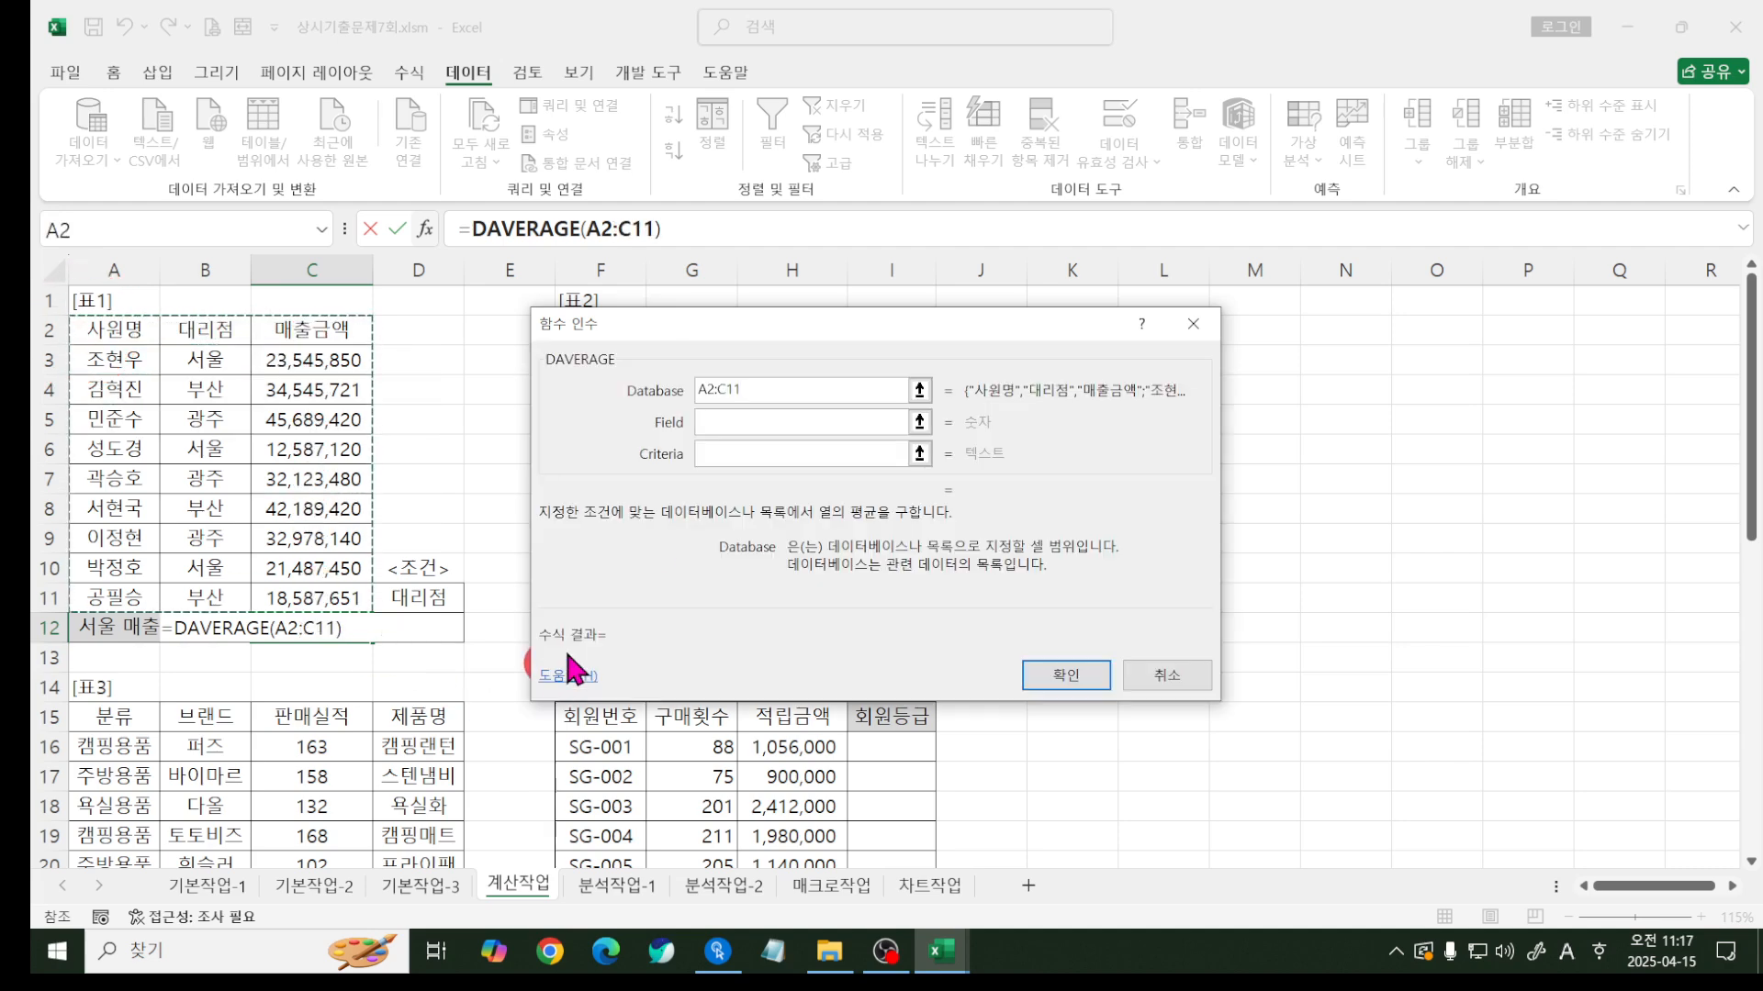
click(718, 421)
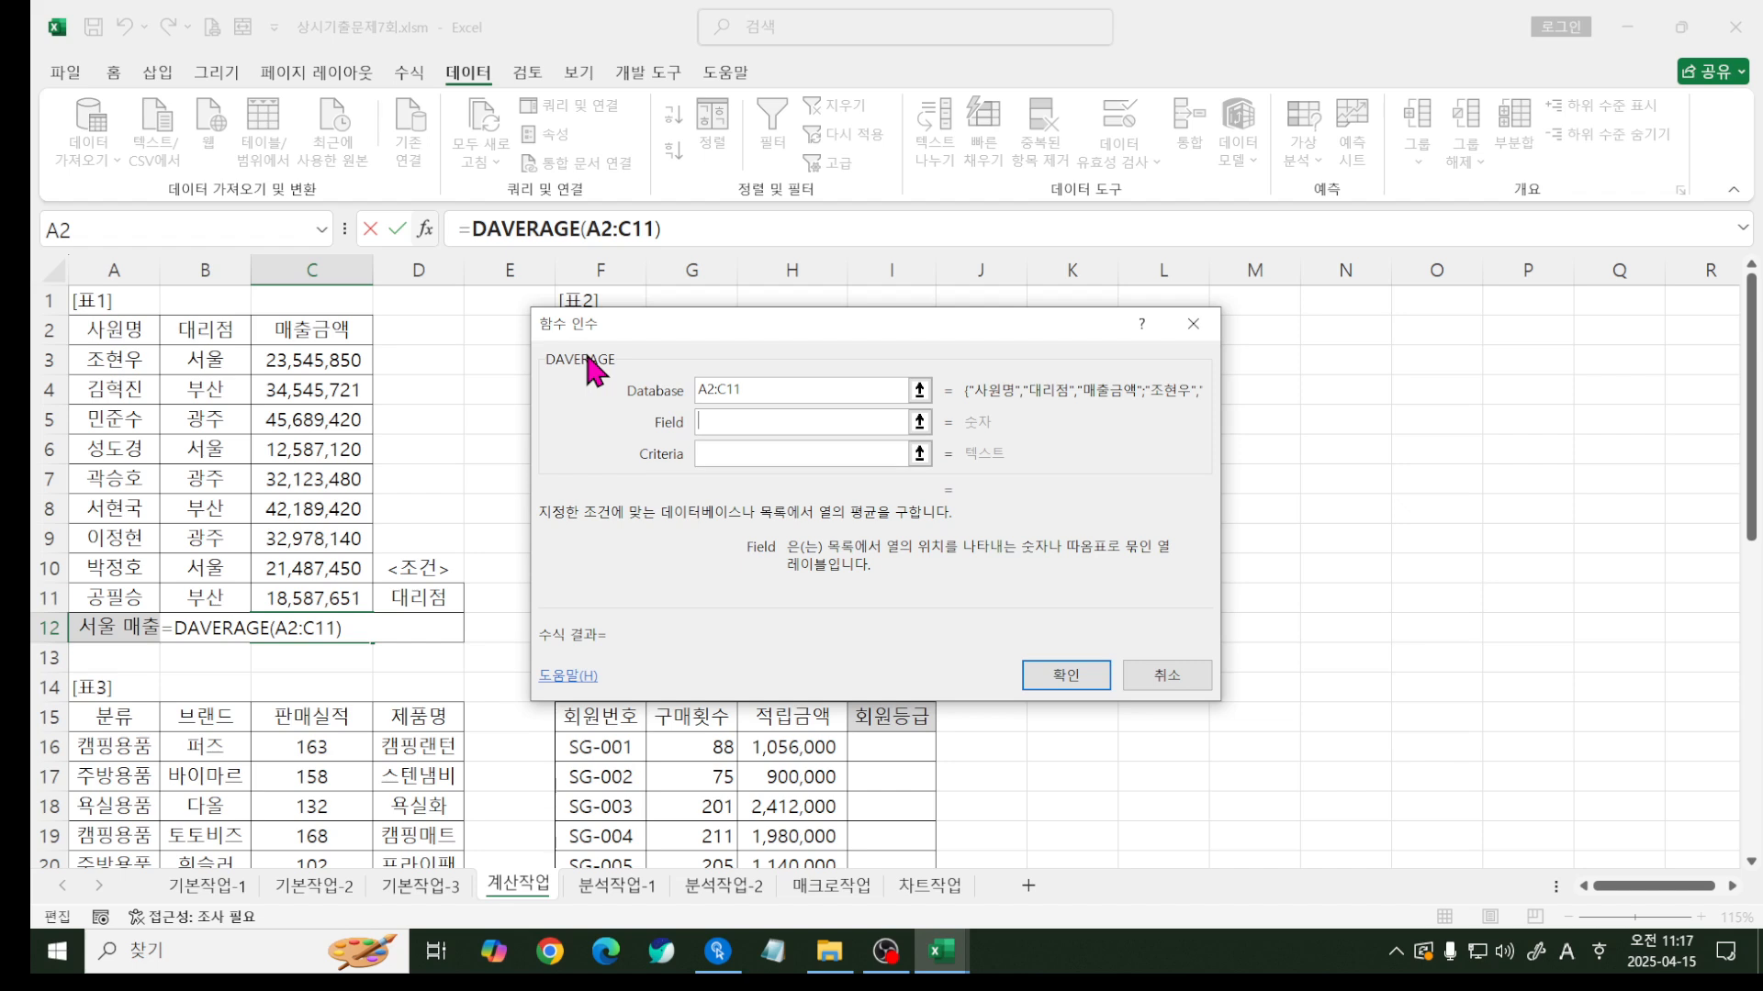
click(312, 330)
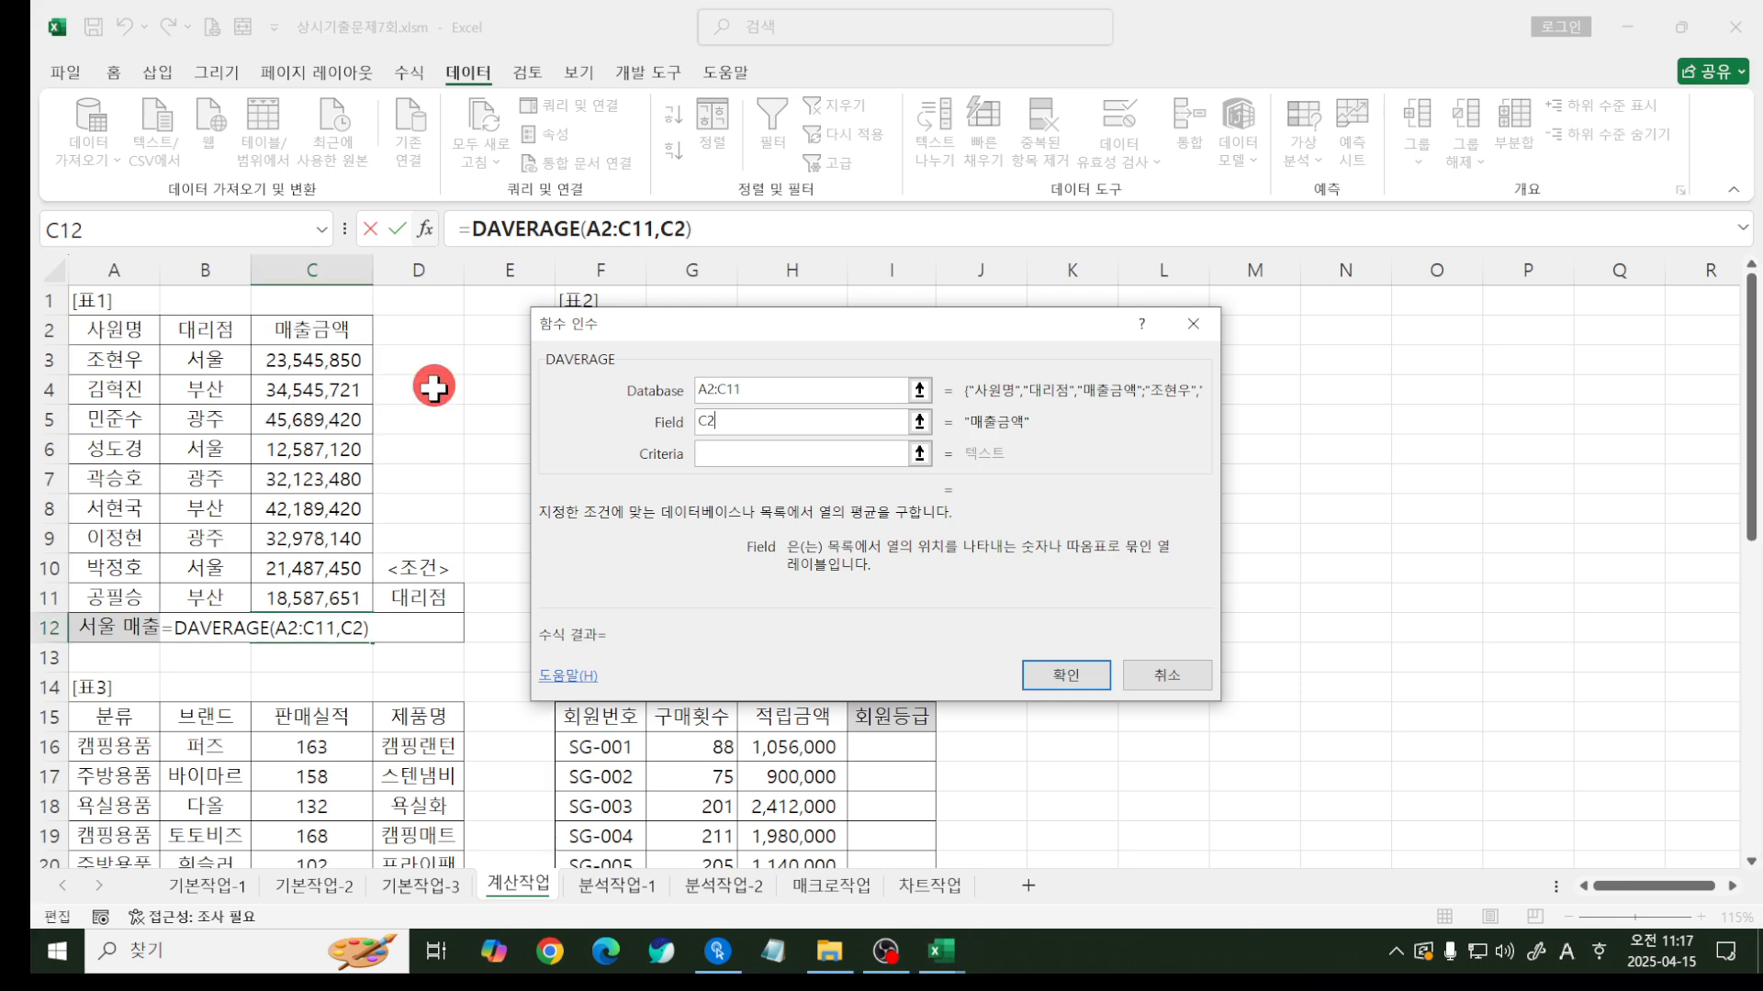
click(749, 454)
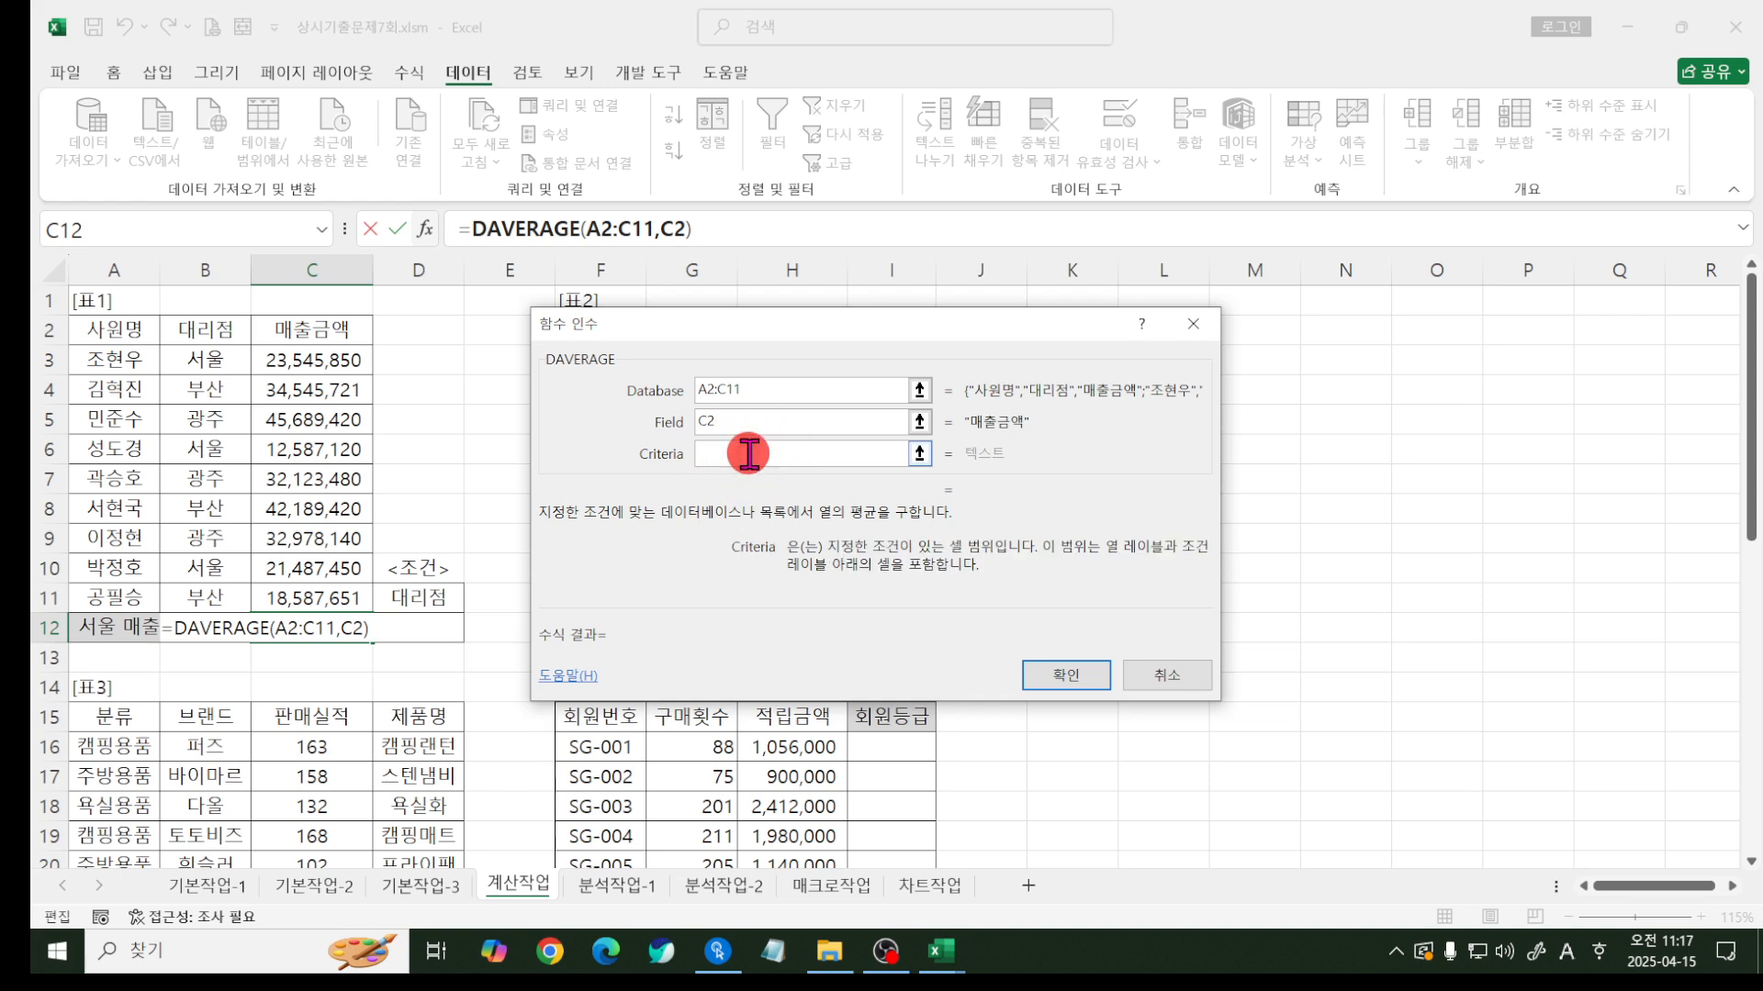
mouse_move(424, 598)
mouse_down()
mouse_move(444, 595)
mouse_move(441, 628)
mouse_up()
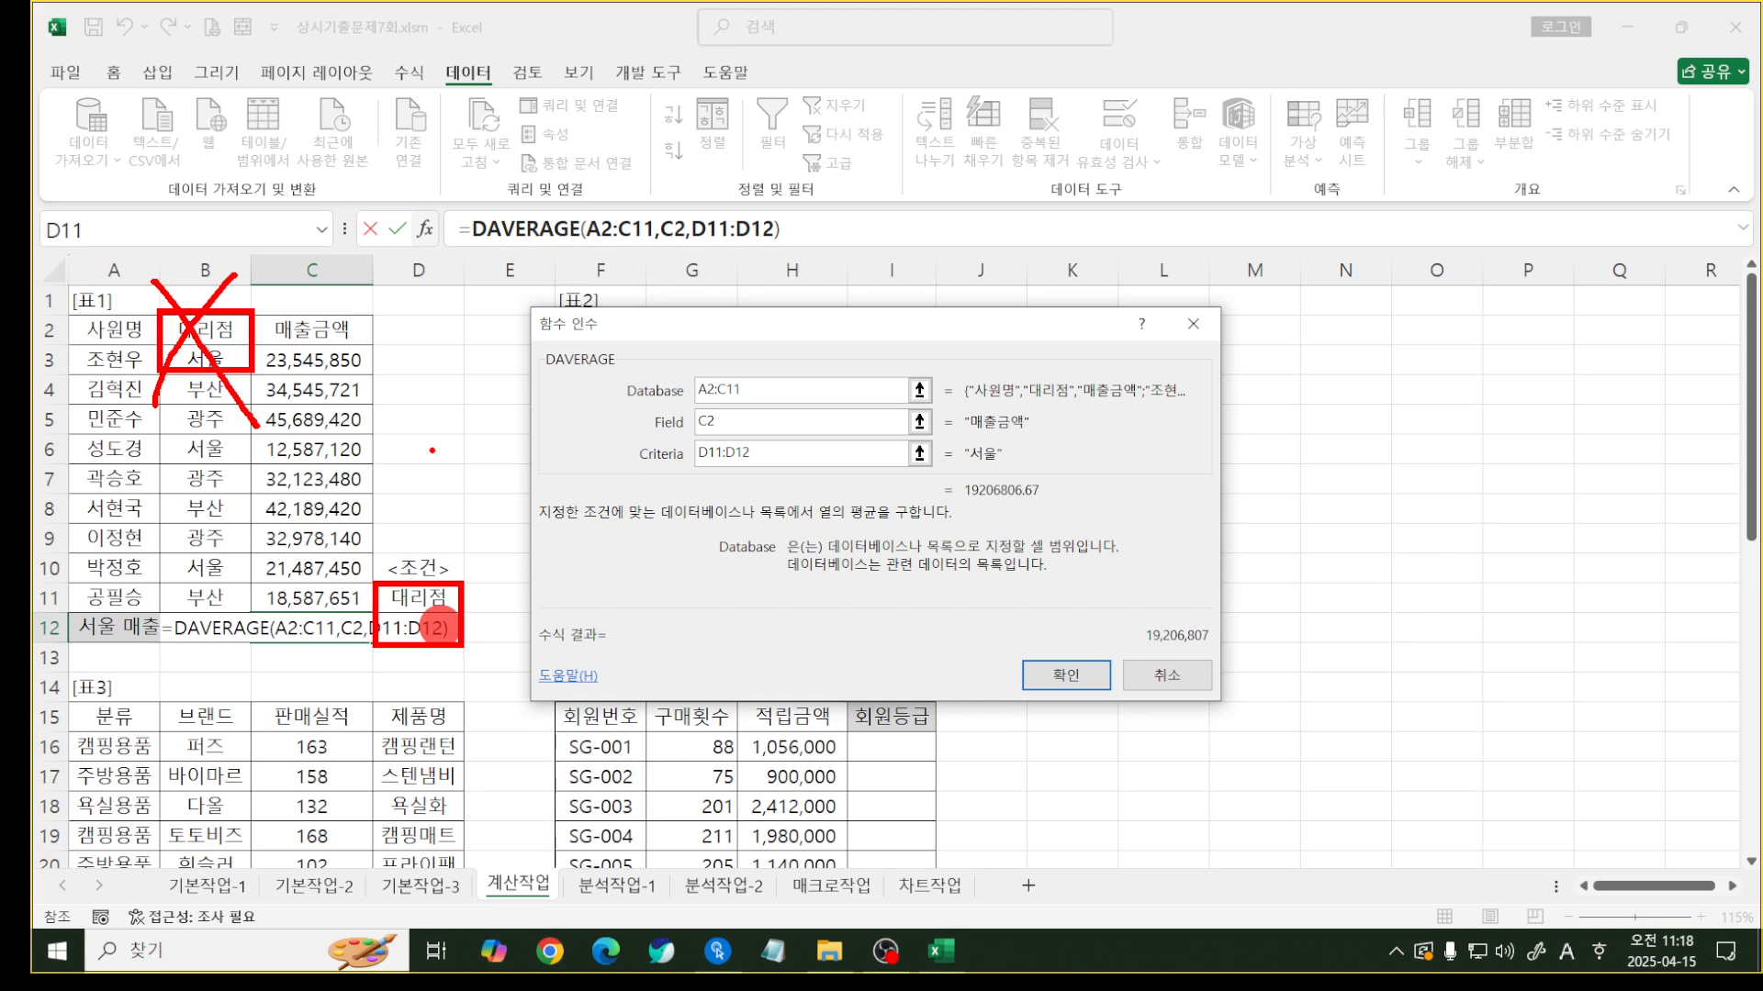
click(1078, 669)
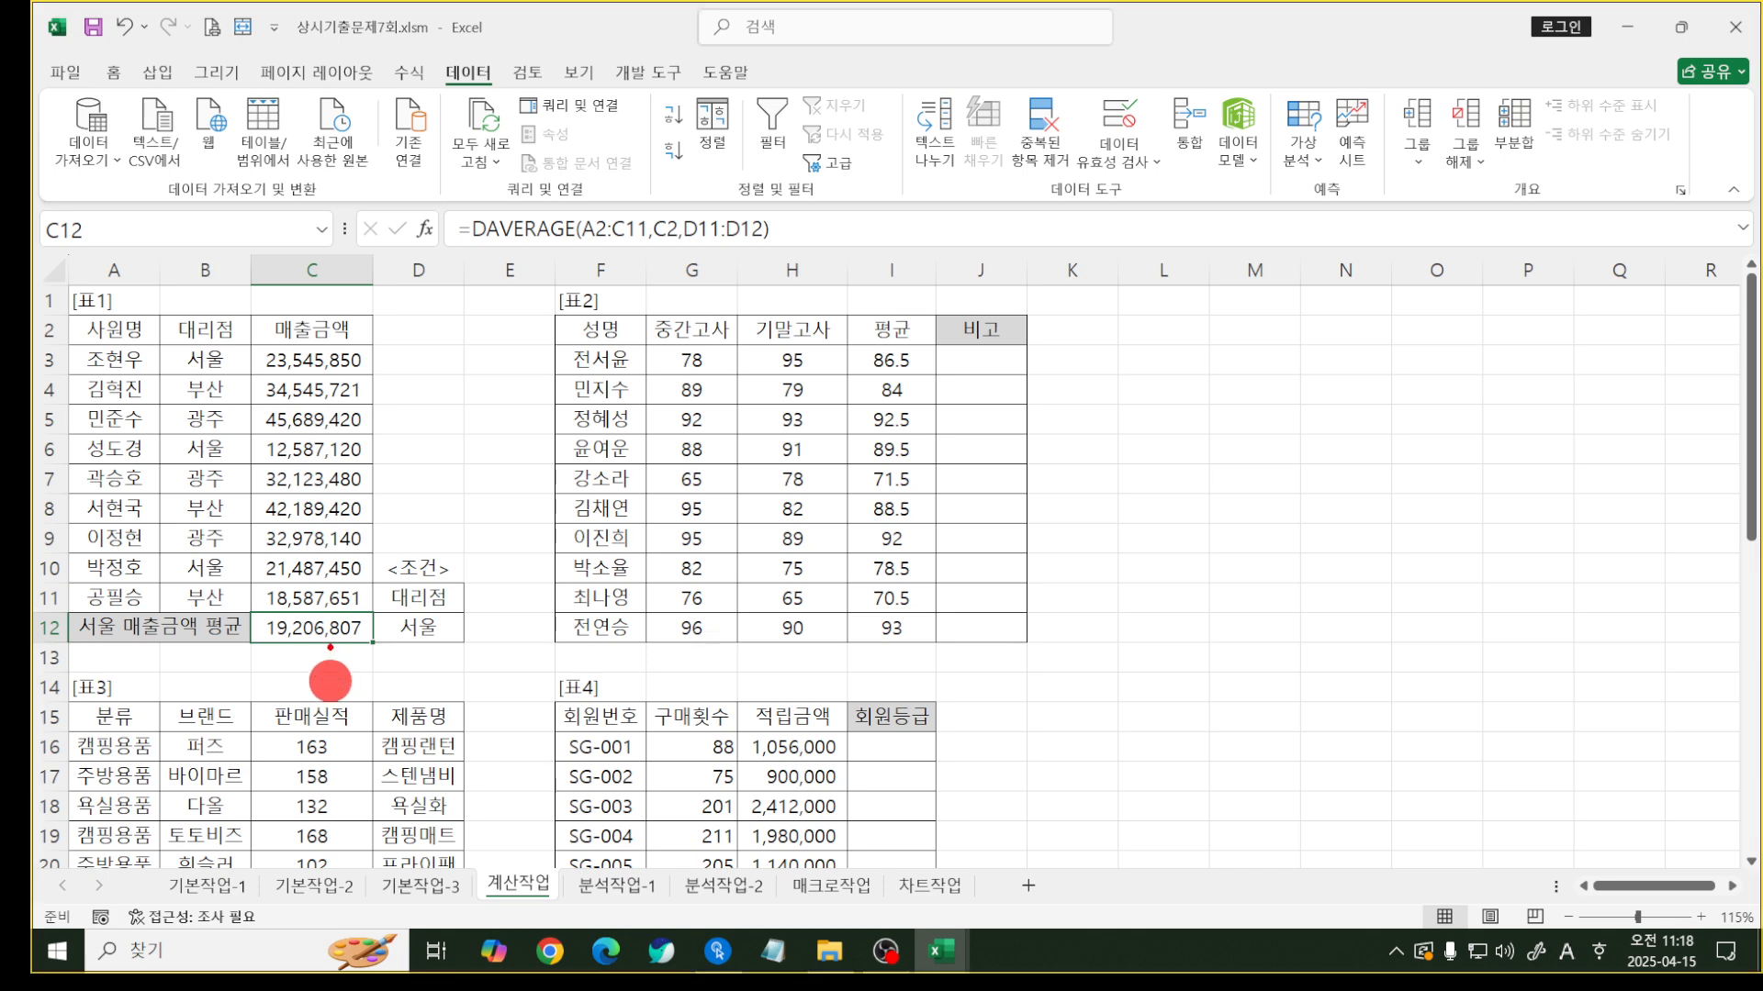
- Nest the DAVERAGE formula in C12 inside ROUNDDOWN and bring up the ROUNDDOWN arguments
drag(330, 648, 370, 645)
click(470, 229)
text(ro)
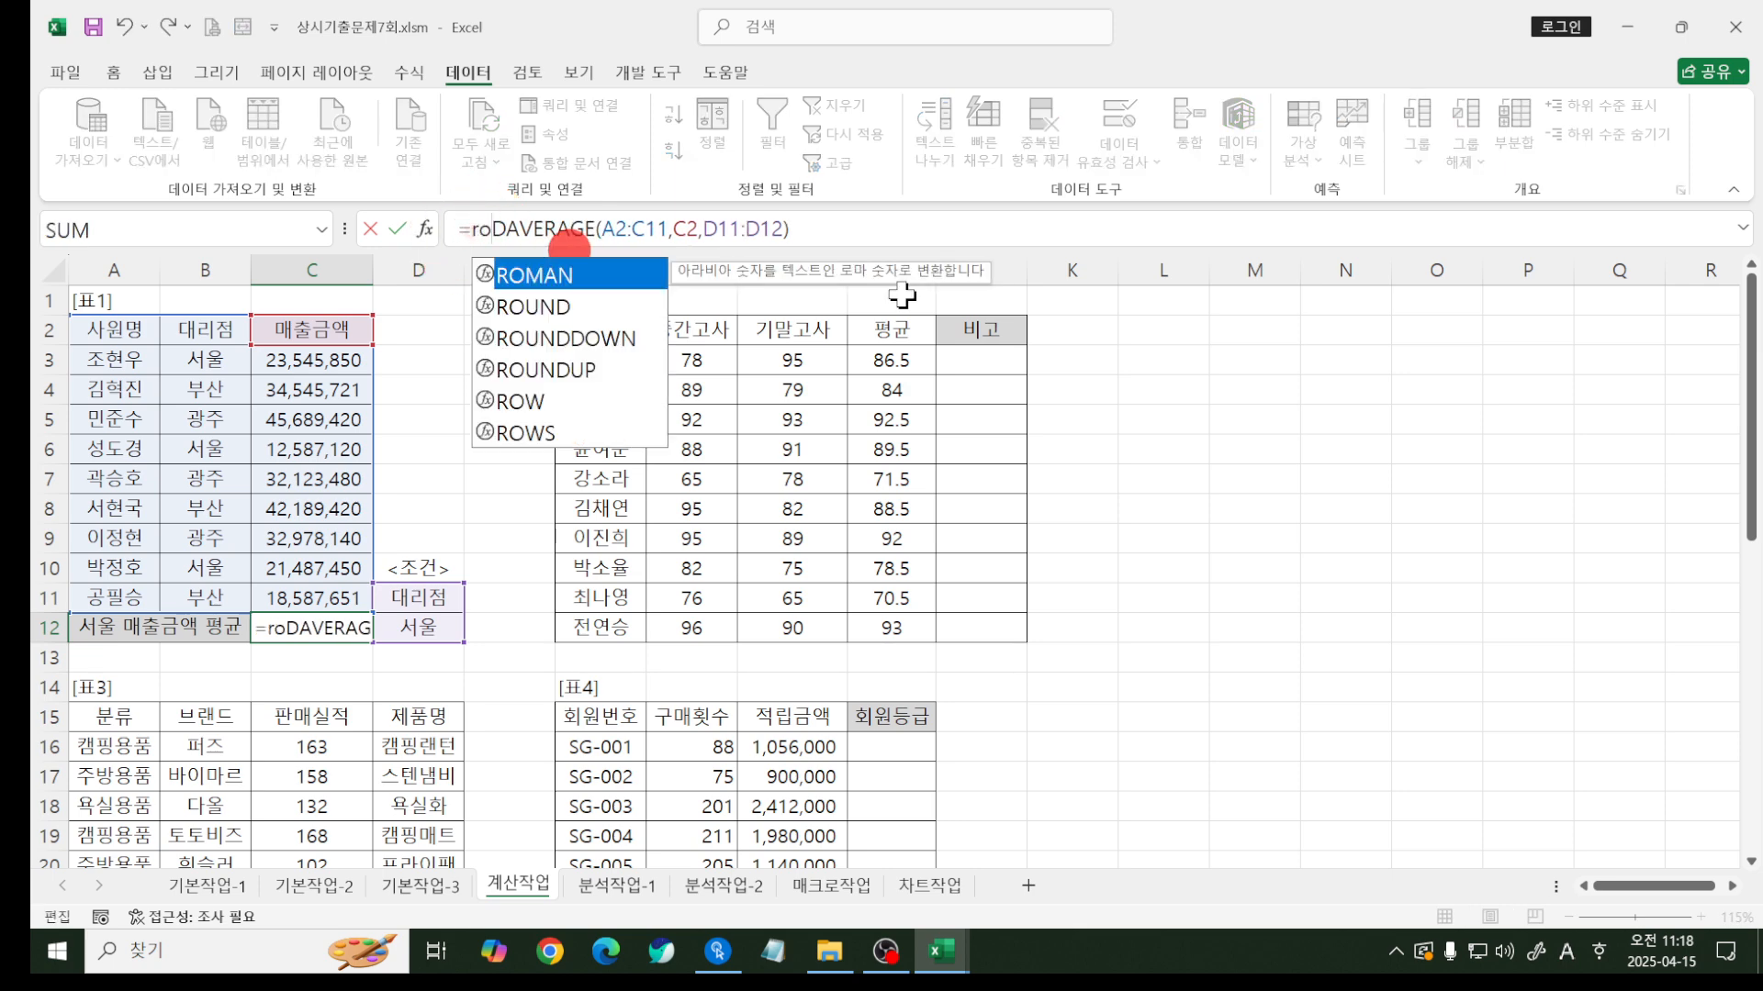
text(un)
key(Down)
key(Tab)
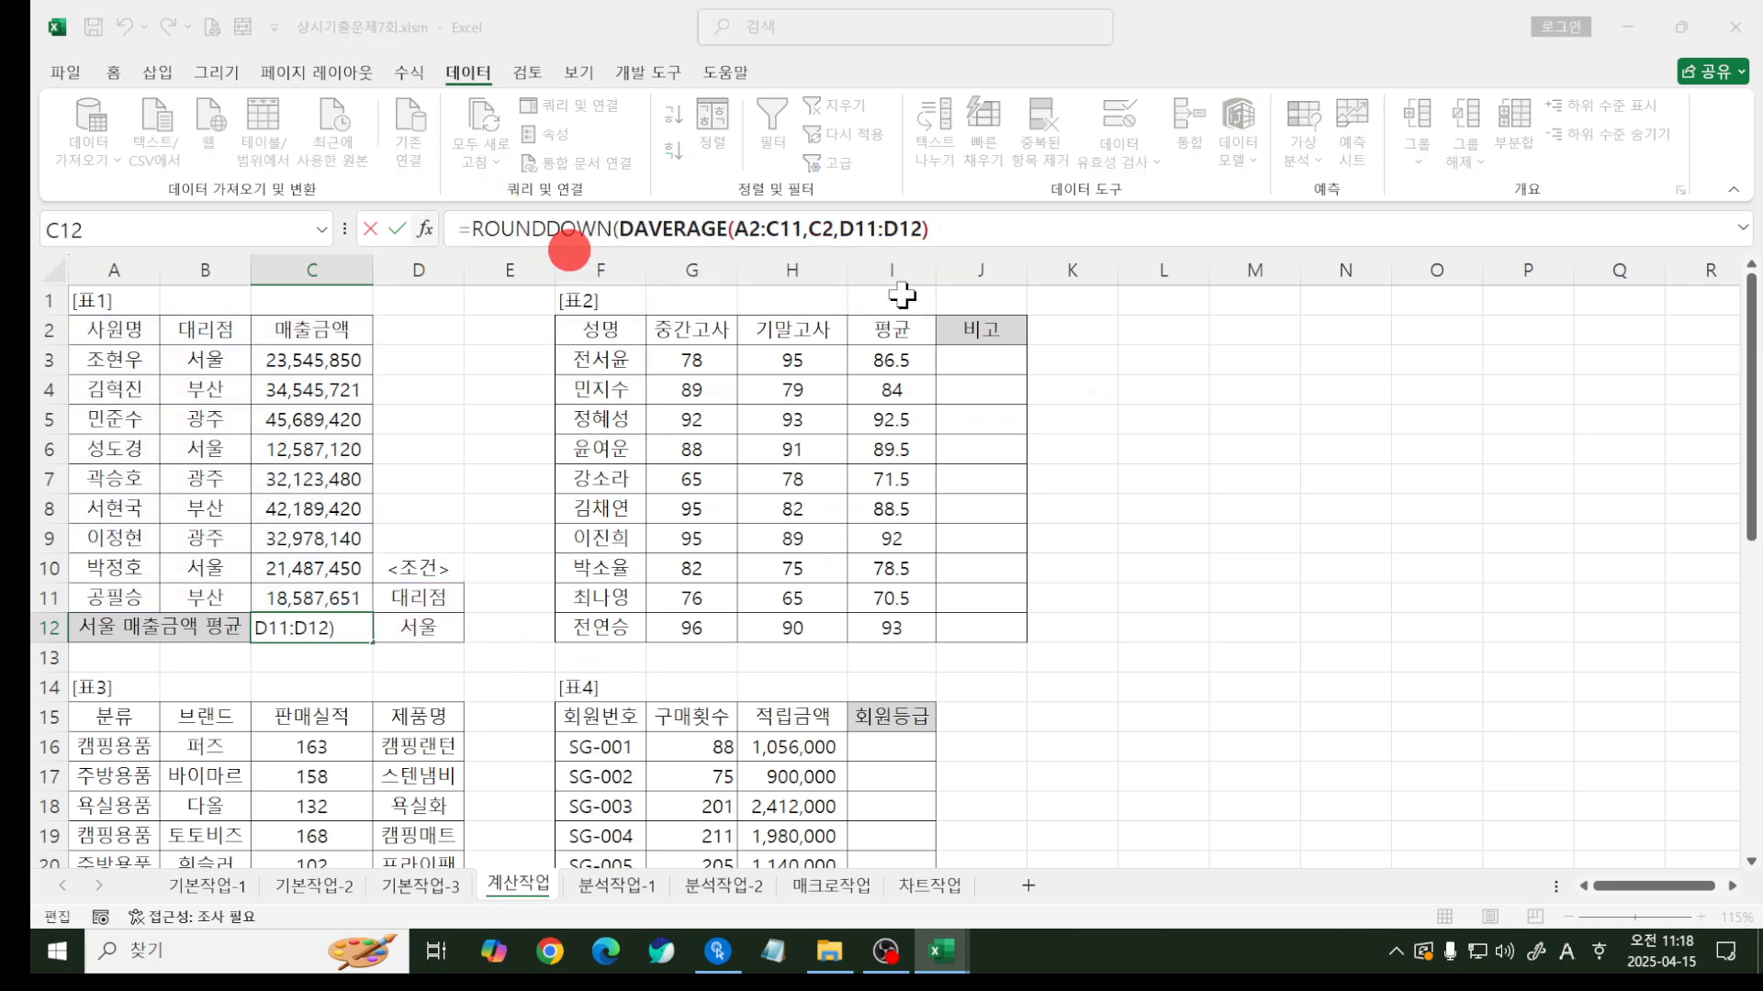
key(ctrl+a)
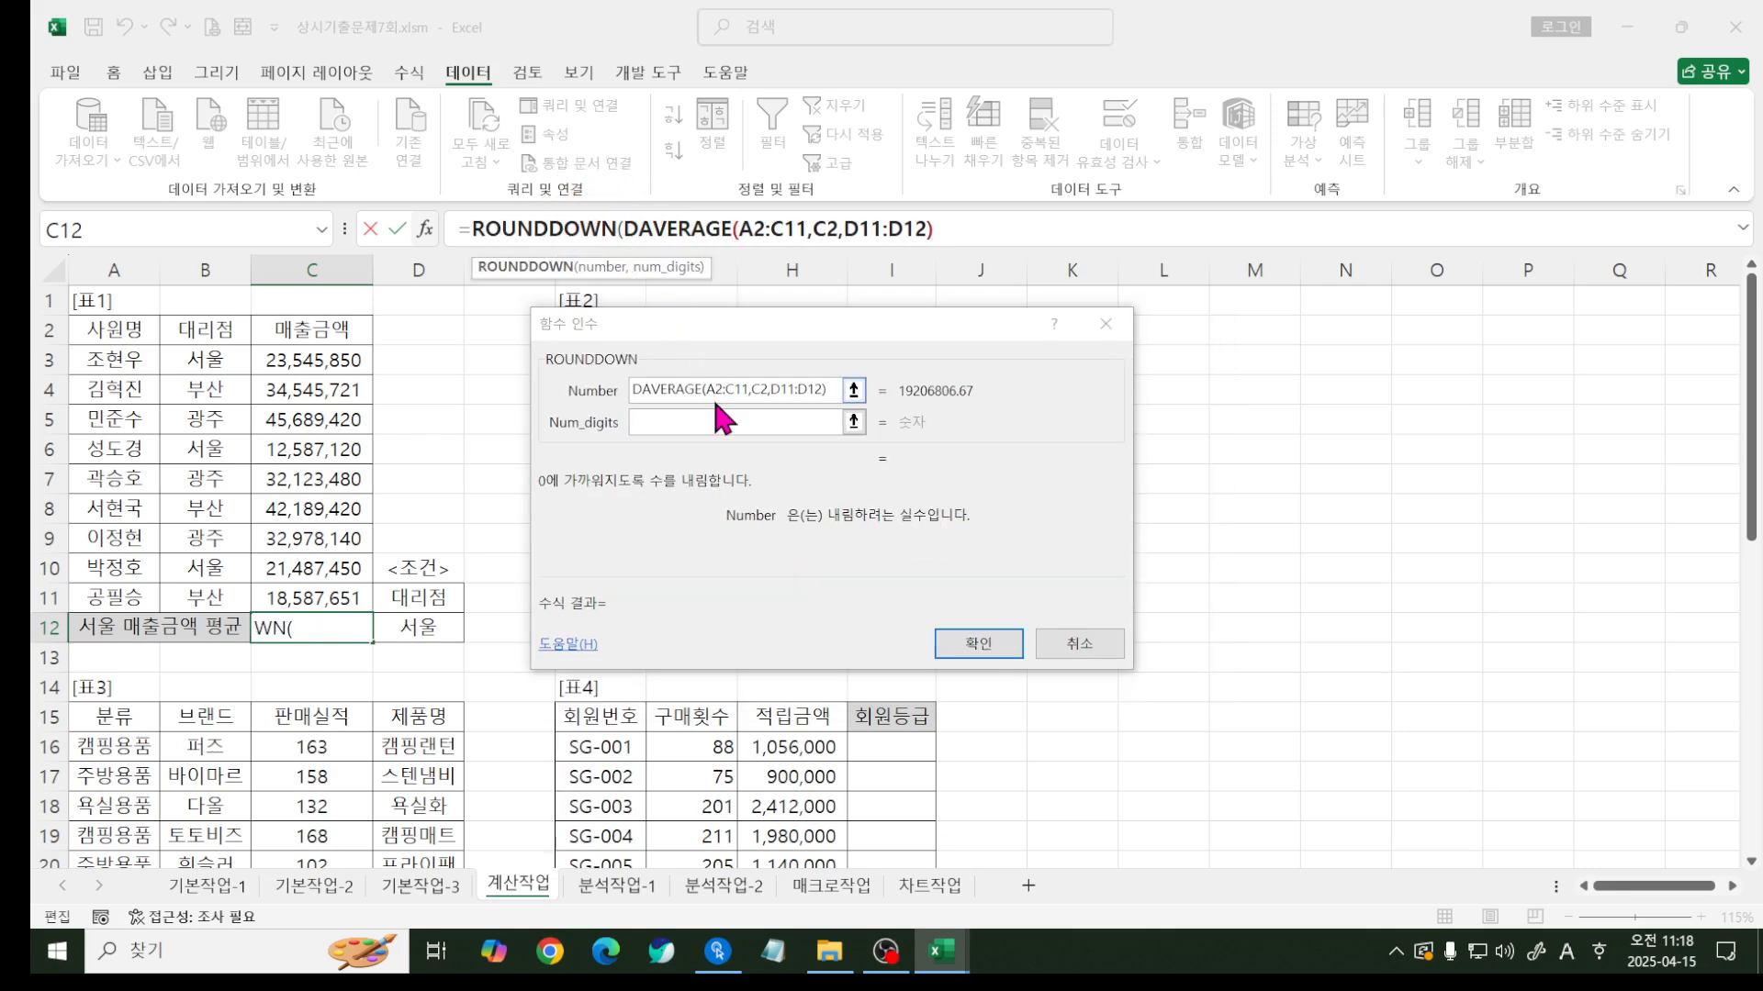
- Set ROUNDDOWN's Num_digits to -3 and enter the formula in C12
click(715, 419)
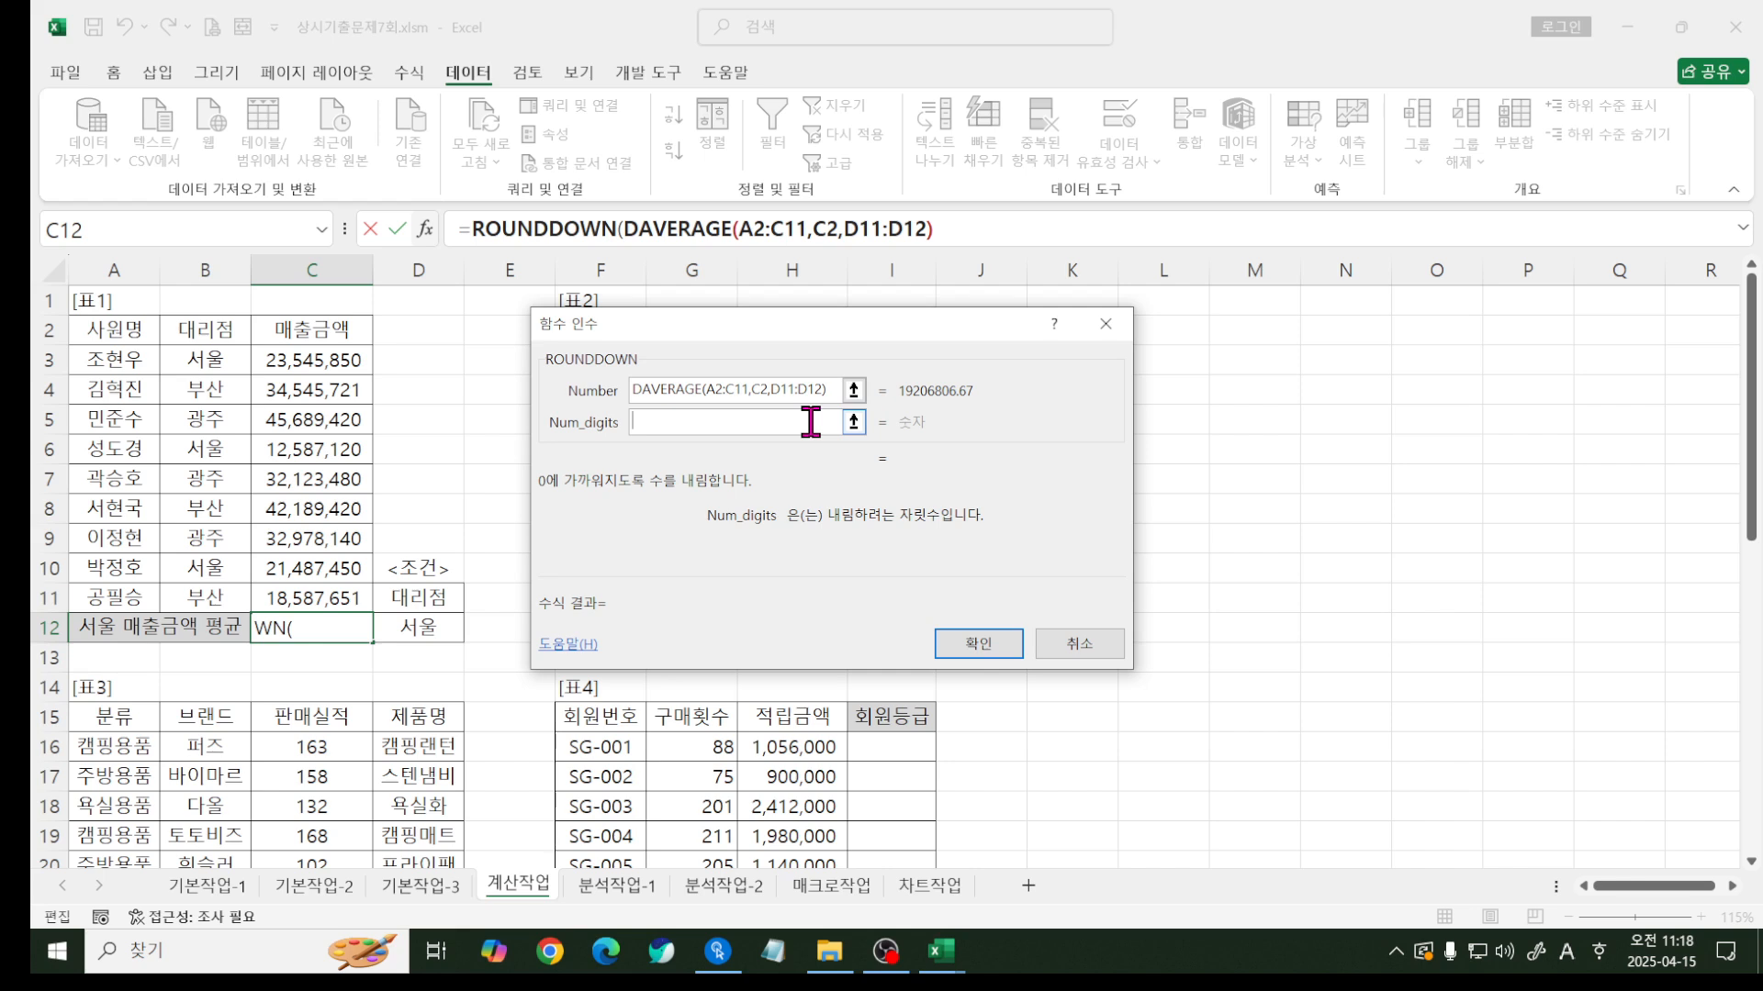
text(-3)
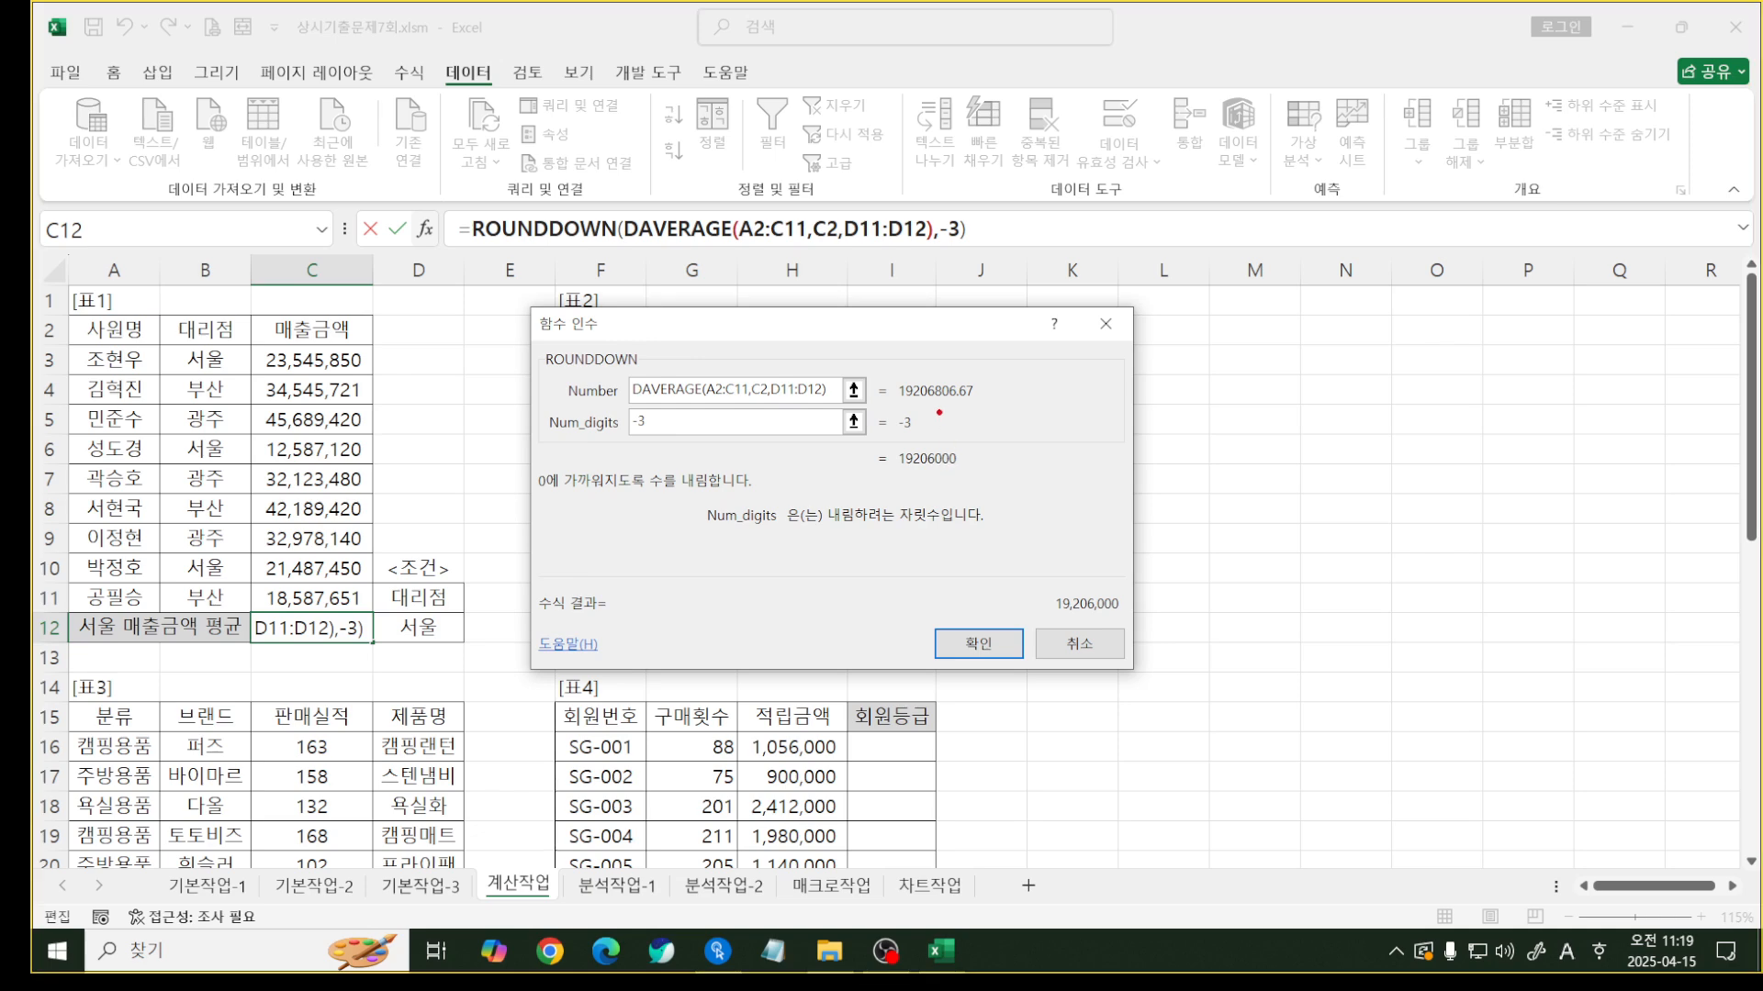
mouse_move(933, 402)
mouse_down()
mouse_move(989, 403)
mouse_move(953, 459)
mouse_move(978, 427)
mouse_move(951, 472)
mouse_move(978, 474)
mouse_up()
drag(1085, 618, 1141, 618)
key(Escape)
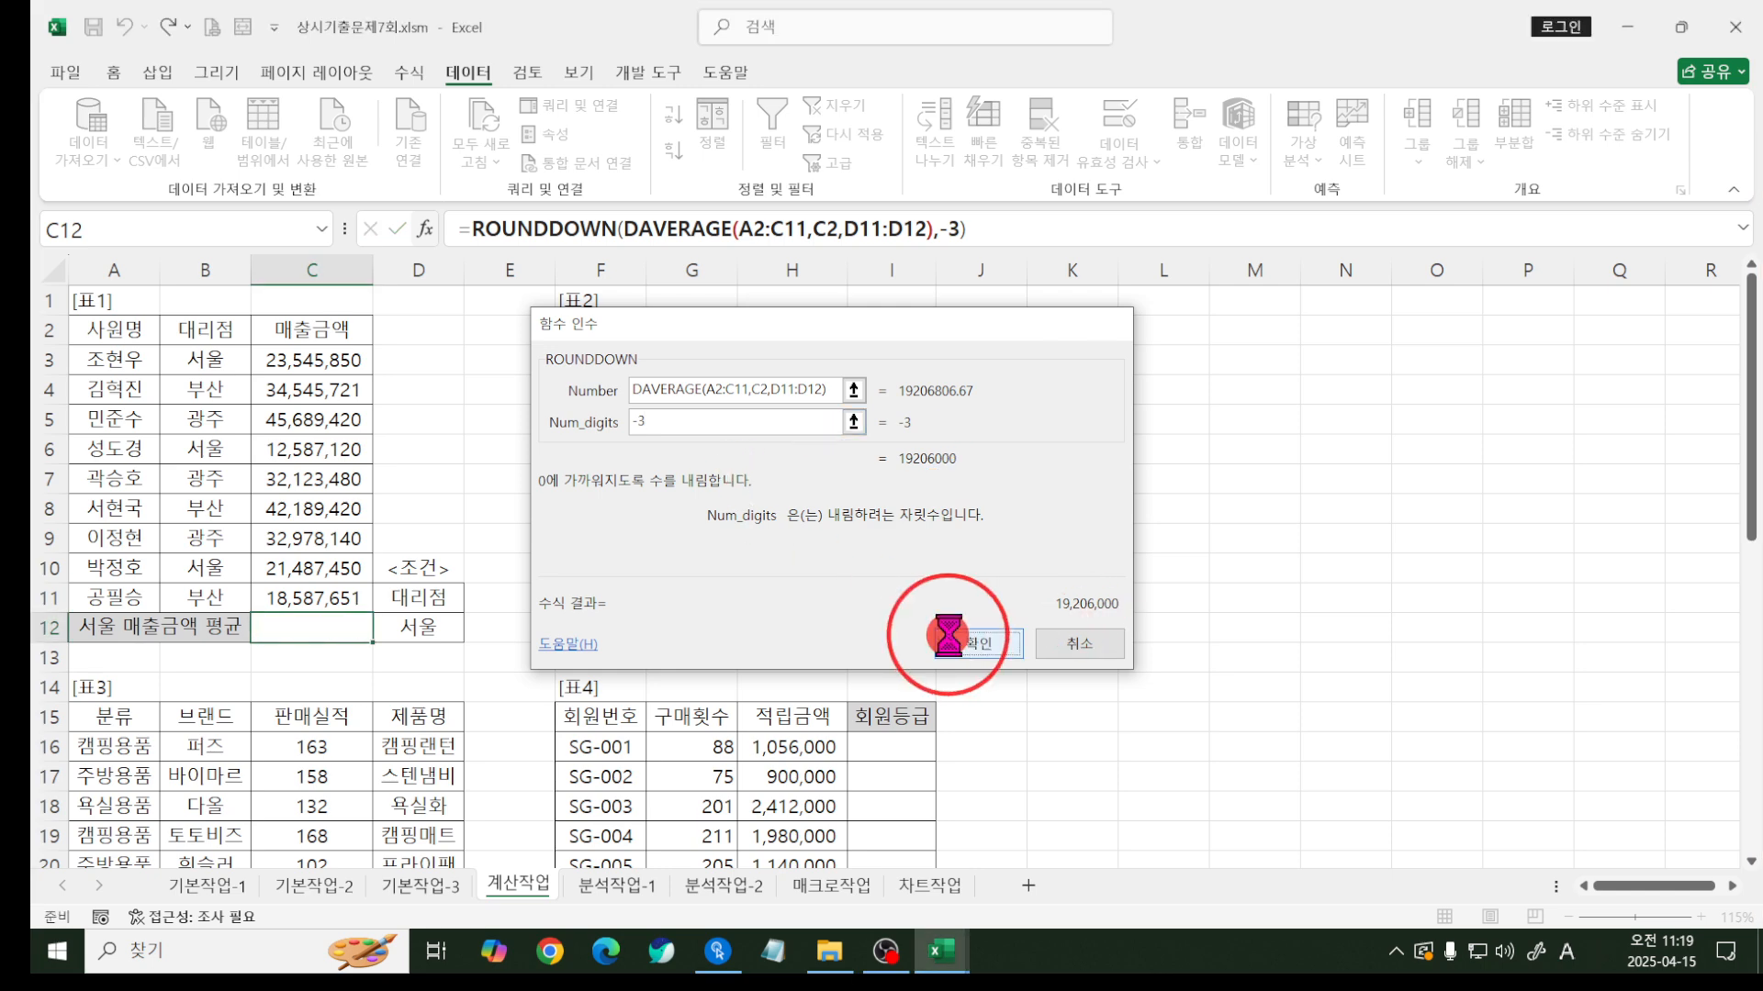
click(945, 638)
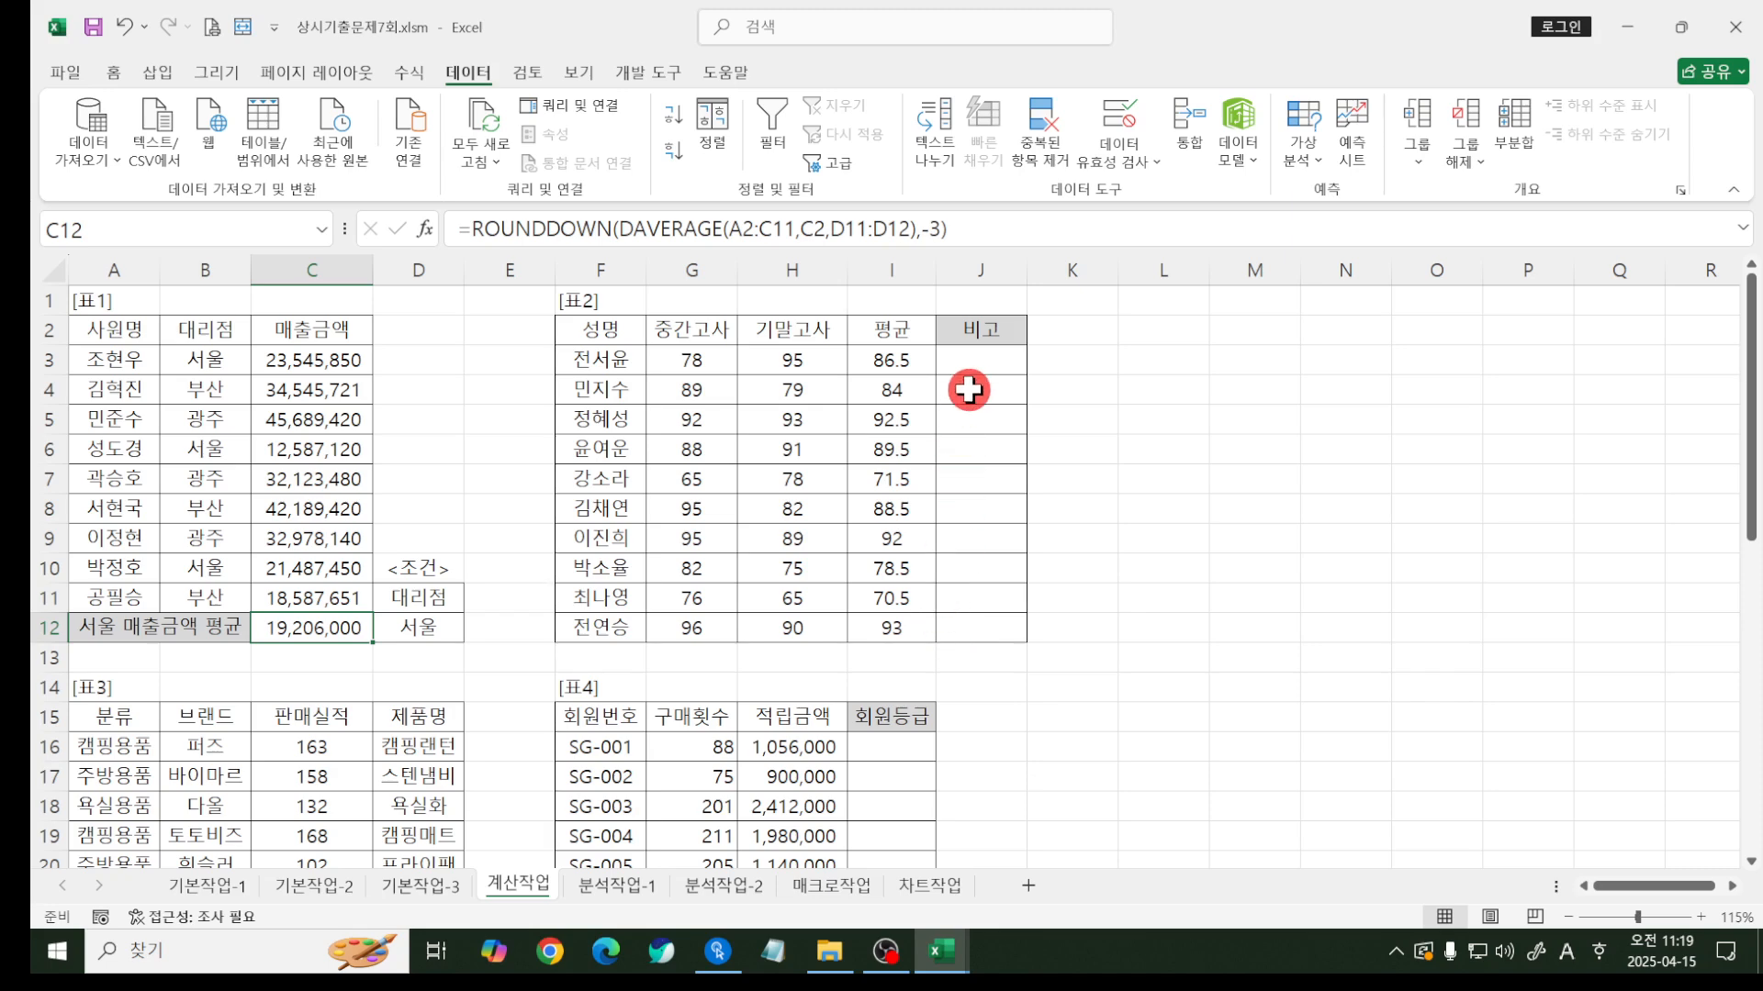
- Start a RANK.EQ formula in J3 and bring up its function arguments, keeping the 평균 column uncovered
click(972, 362)
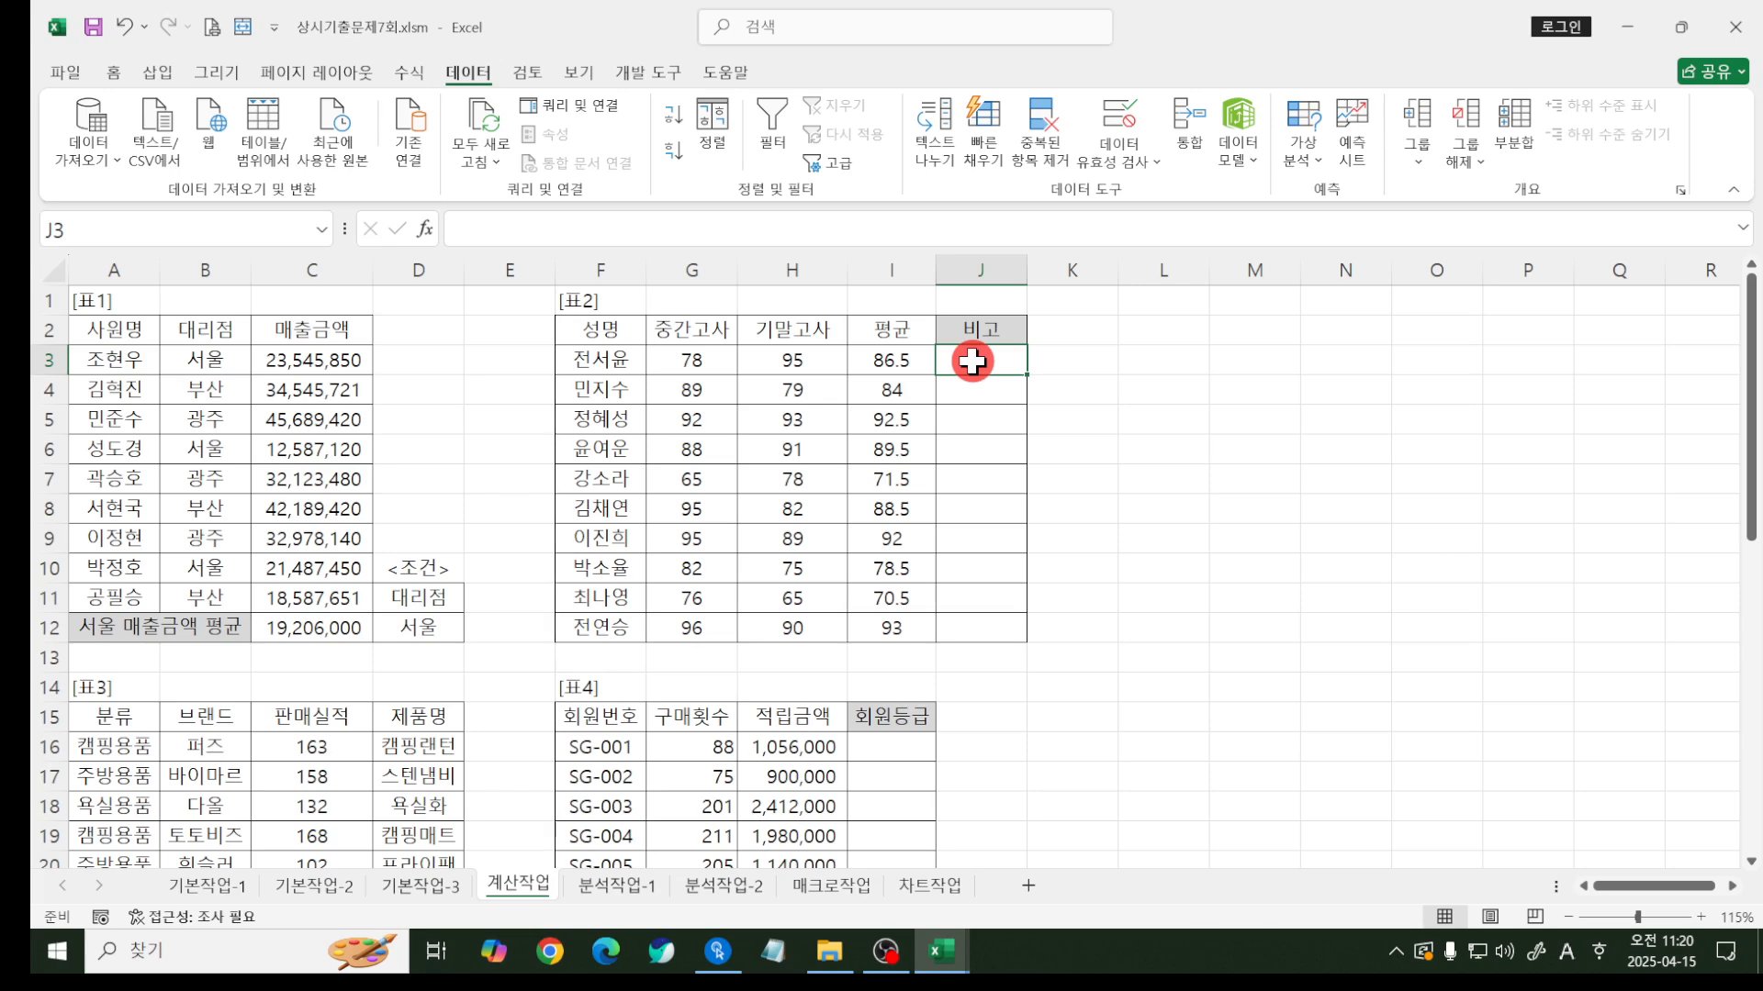
text(=rn)
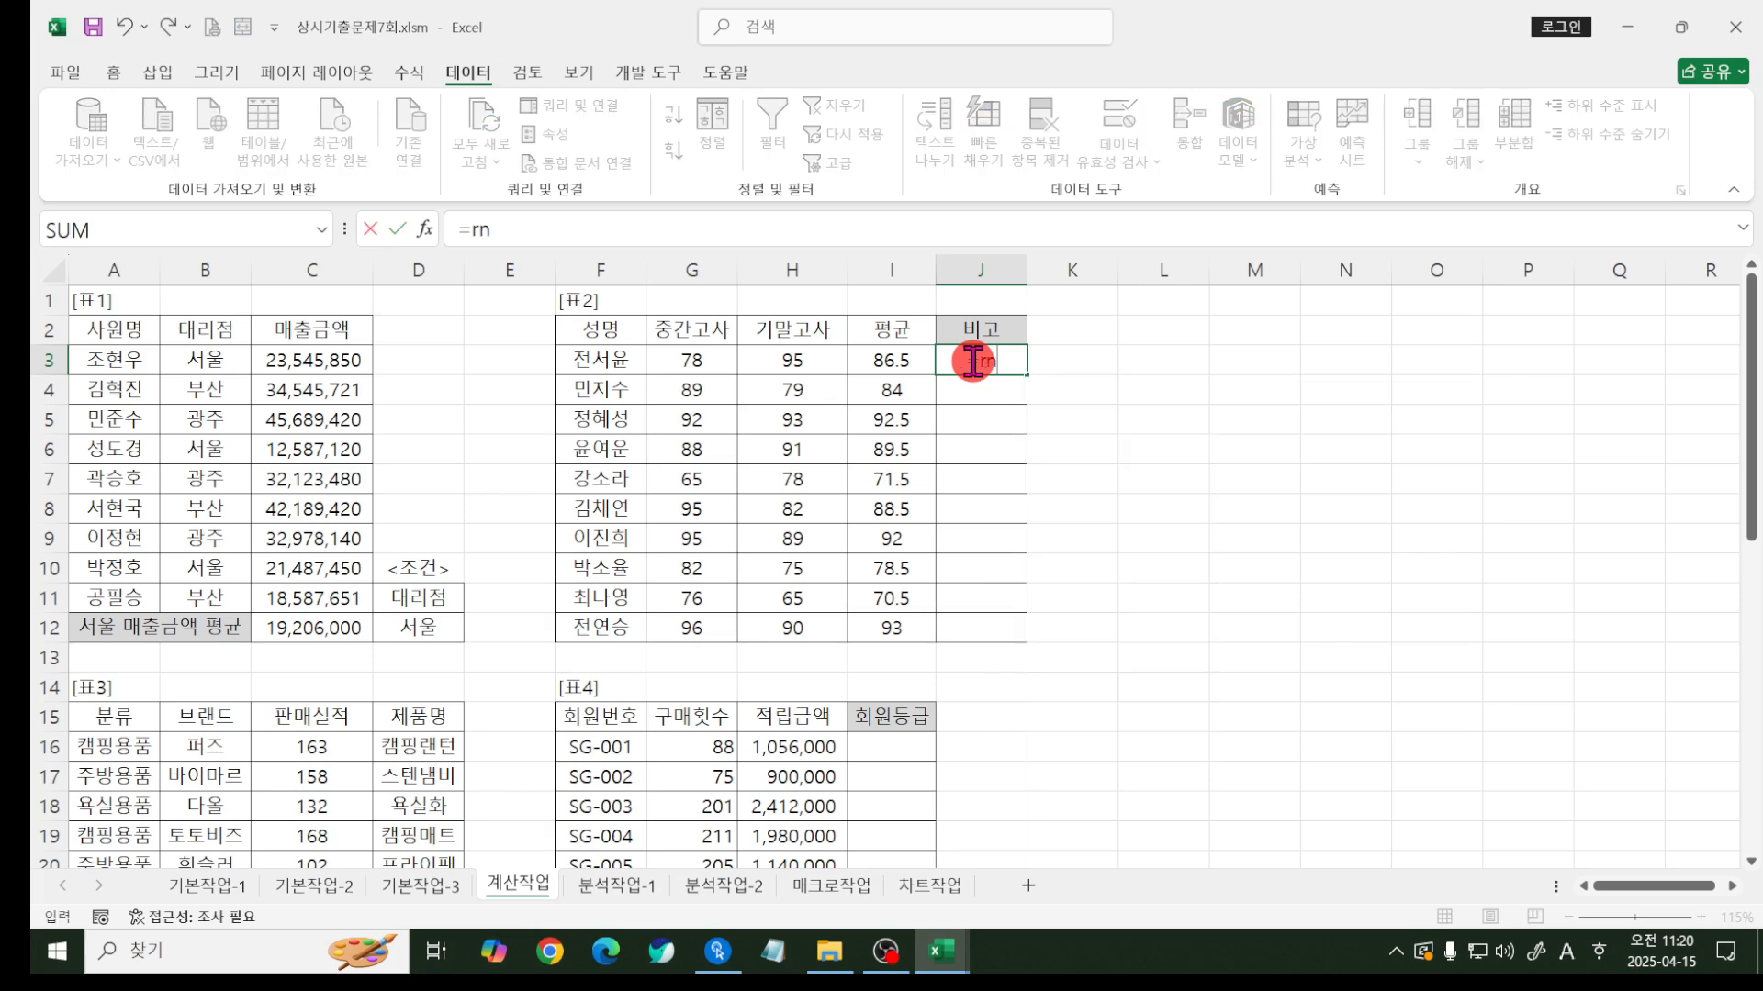
key(BackSpace)
text(a)
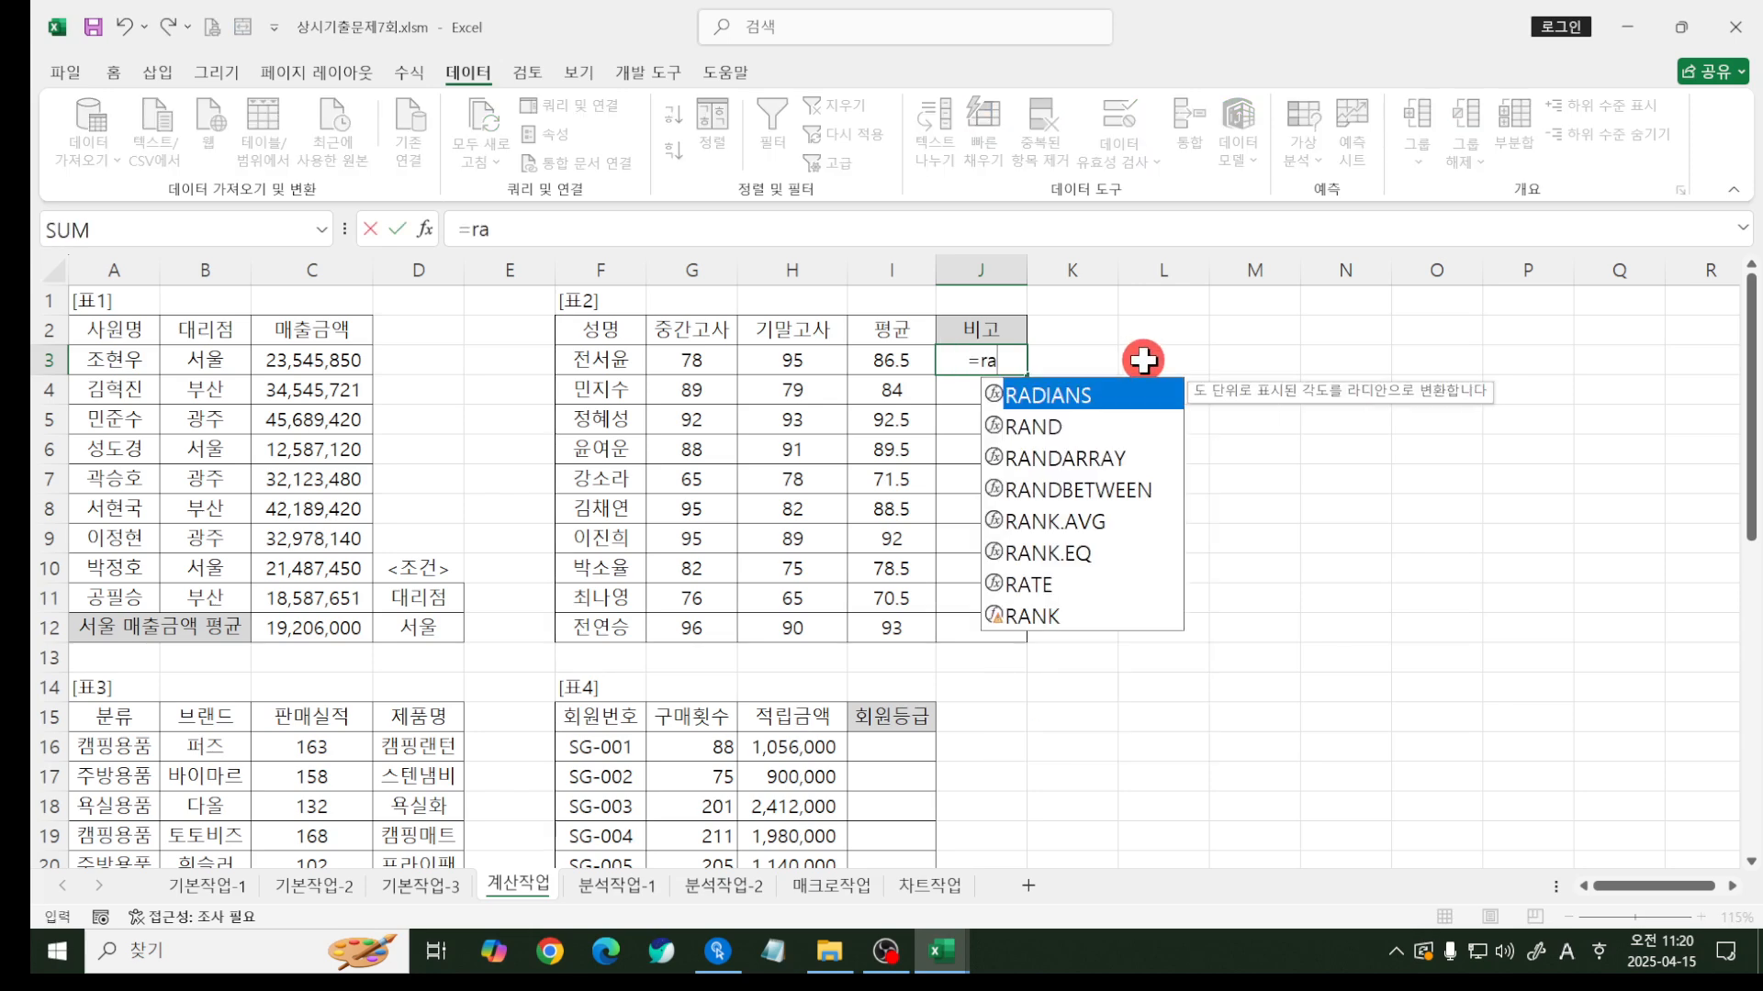
text(nk)
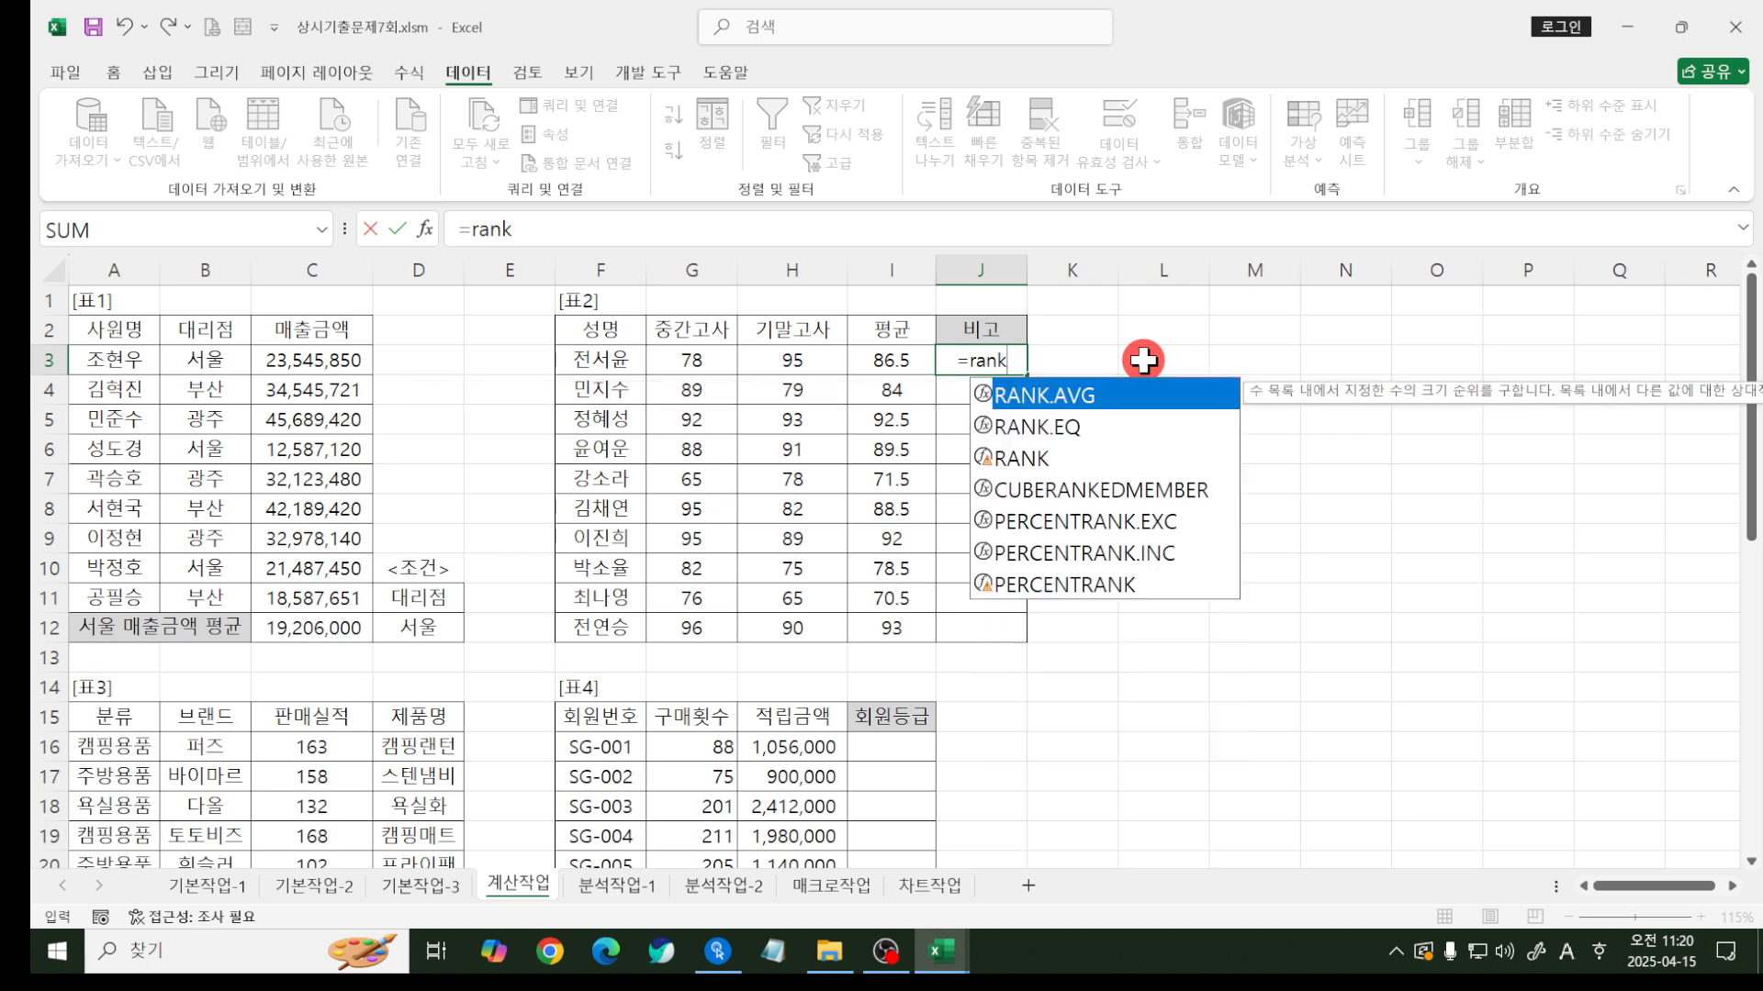
key(Tab)
key(BackSpace)
key(BackSpace)
key(BackSpace)
key(BackSpace)
text(eq)
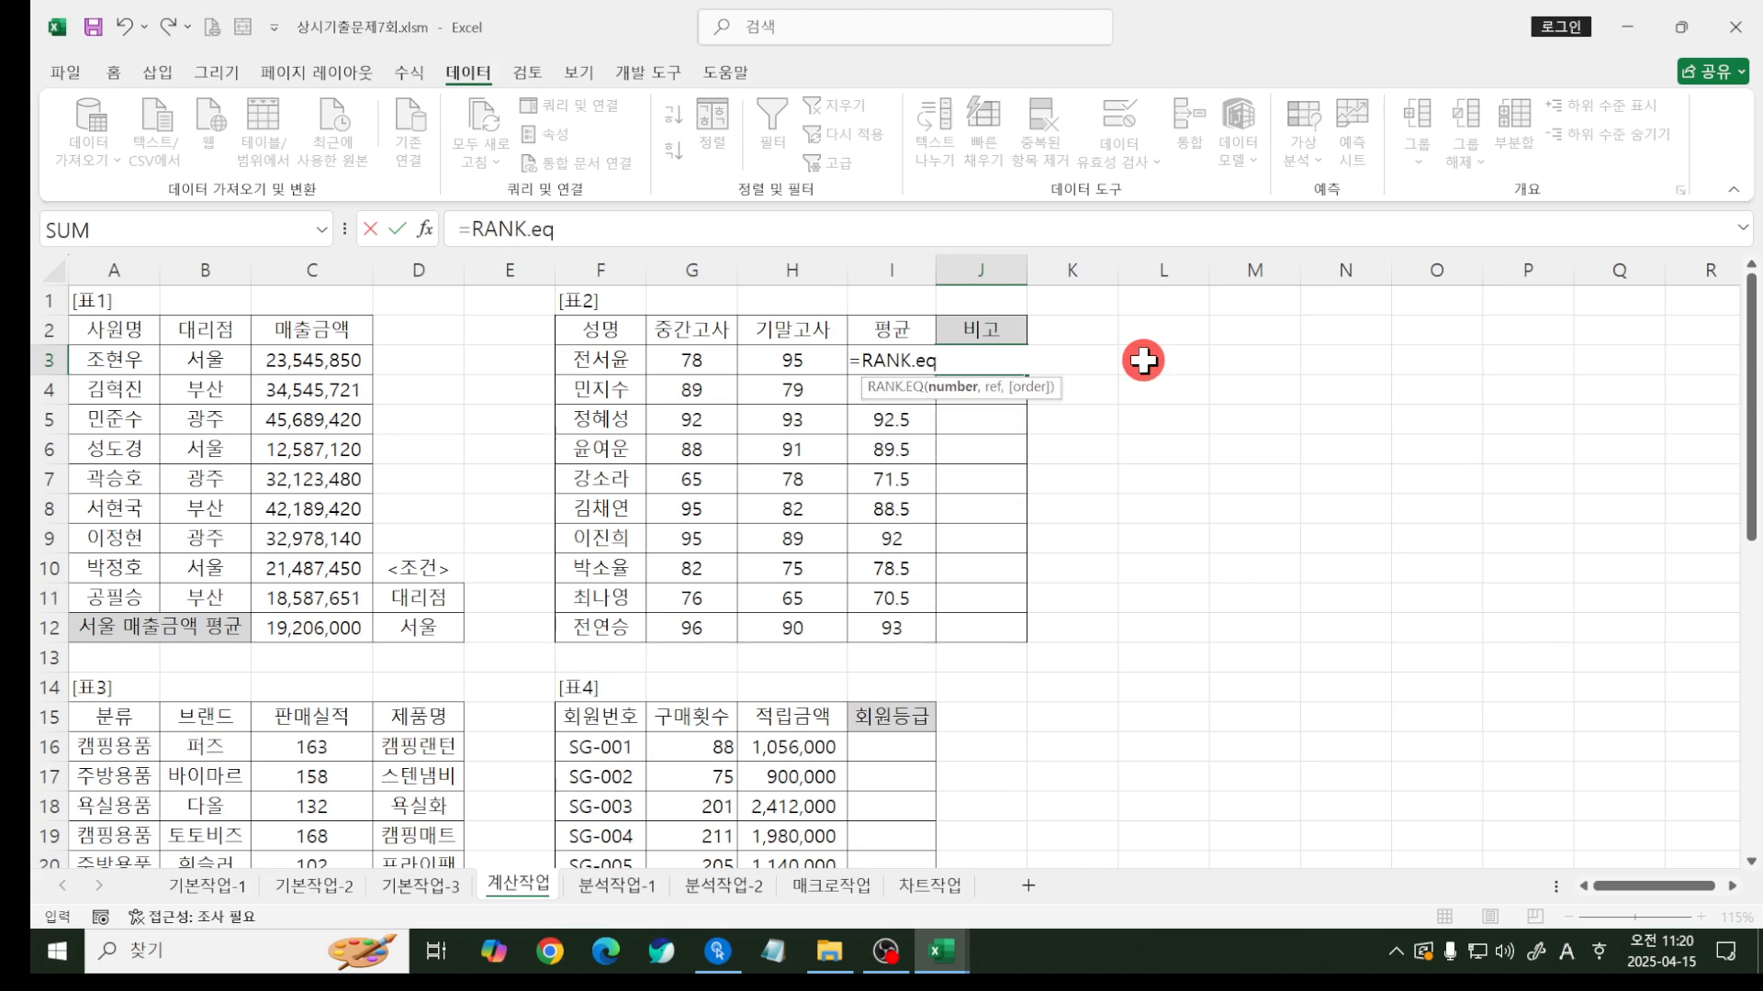
key(Tab)
key(ctrl+a)
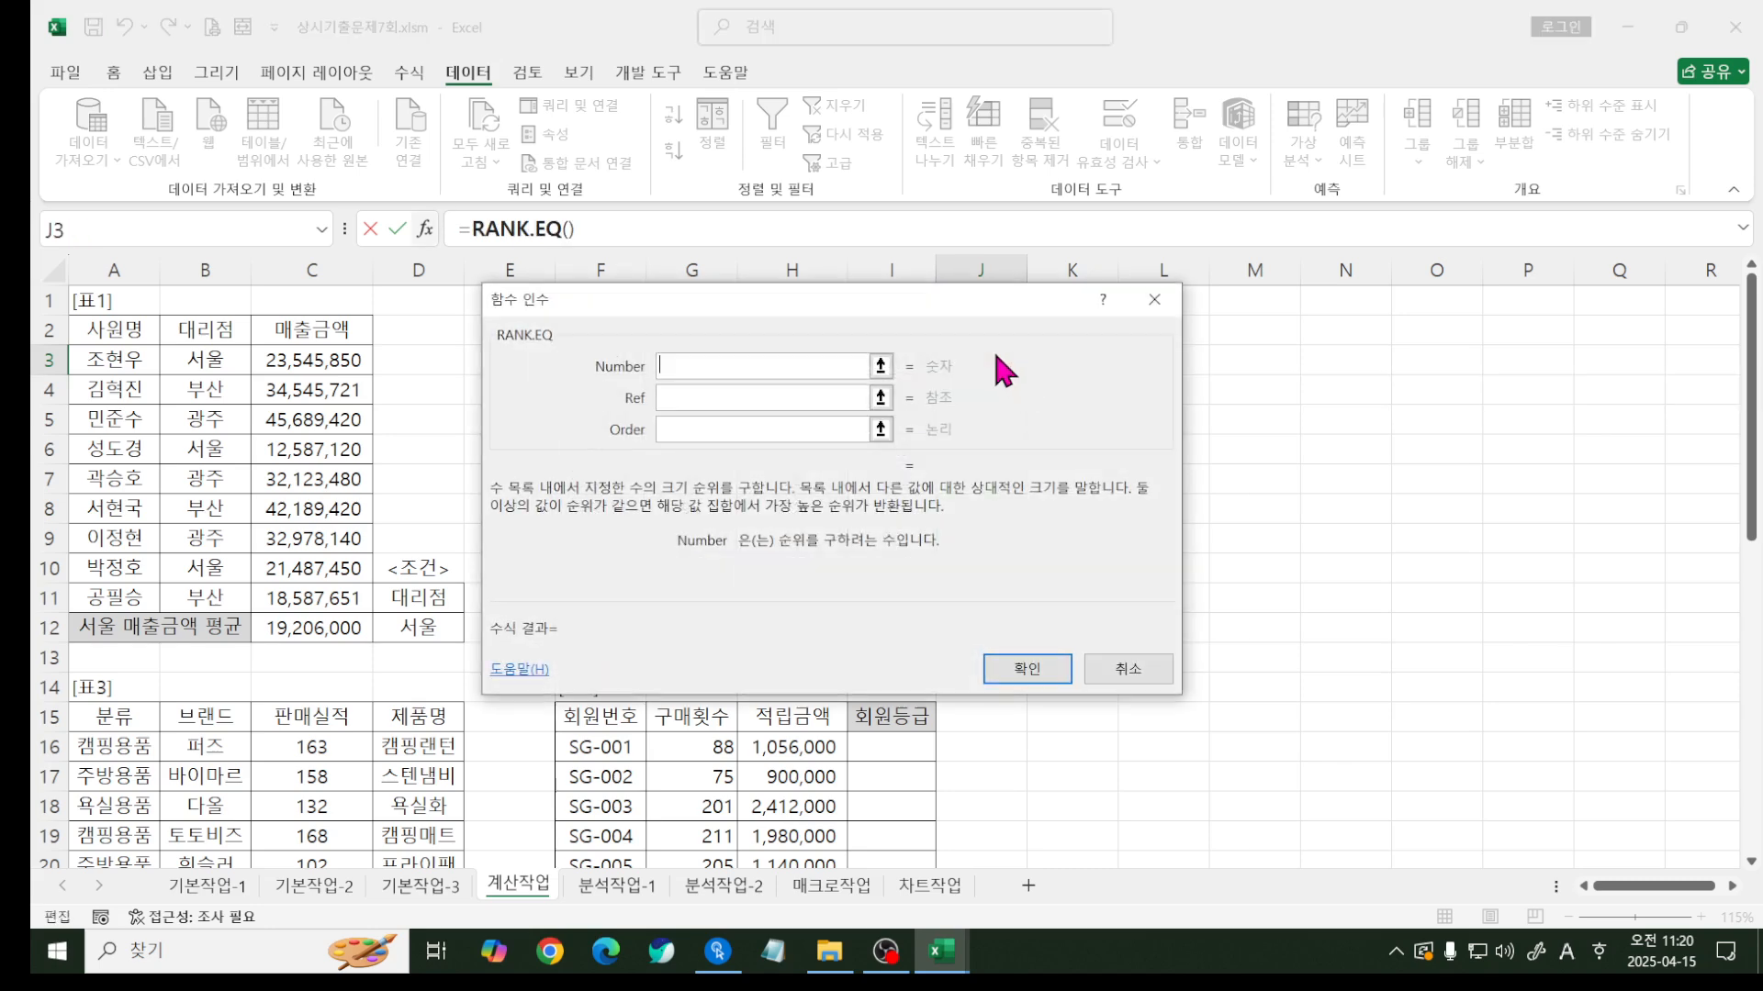
drag(918, 290, 1485, 283)
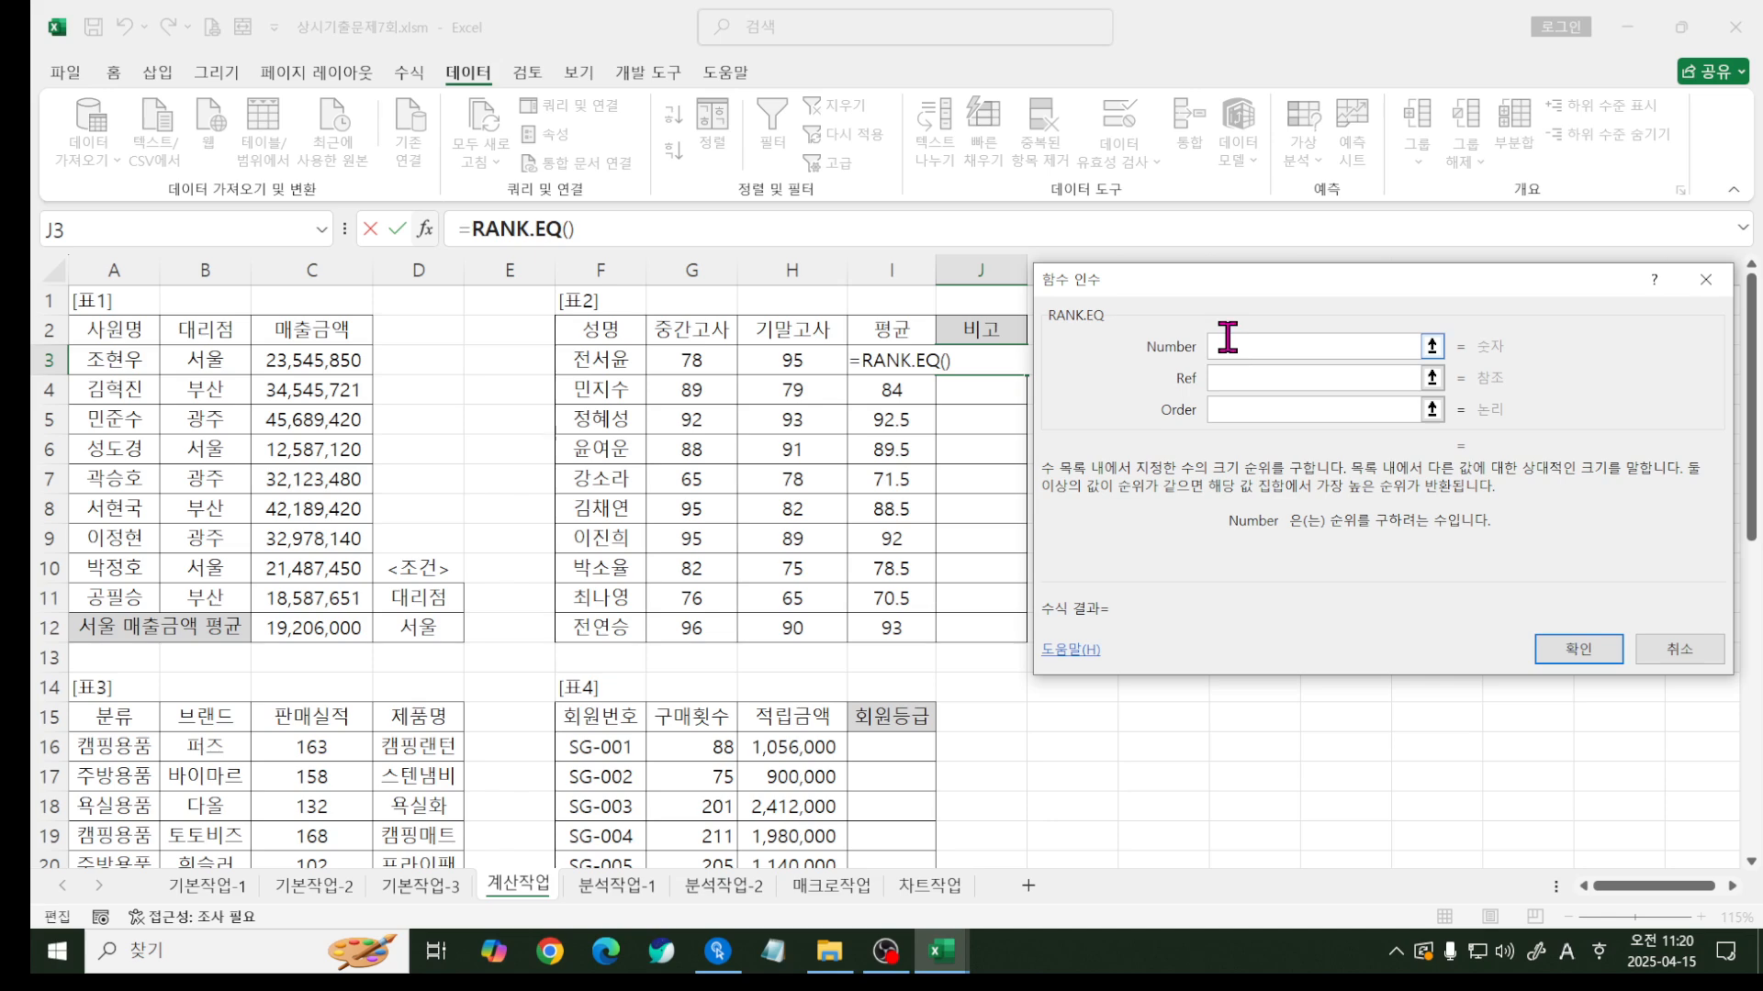
- Set RANK.EQ's Number to I3 and its Ref to the absolute range $I$3:$I$12
click(878, 358)
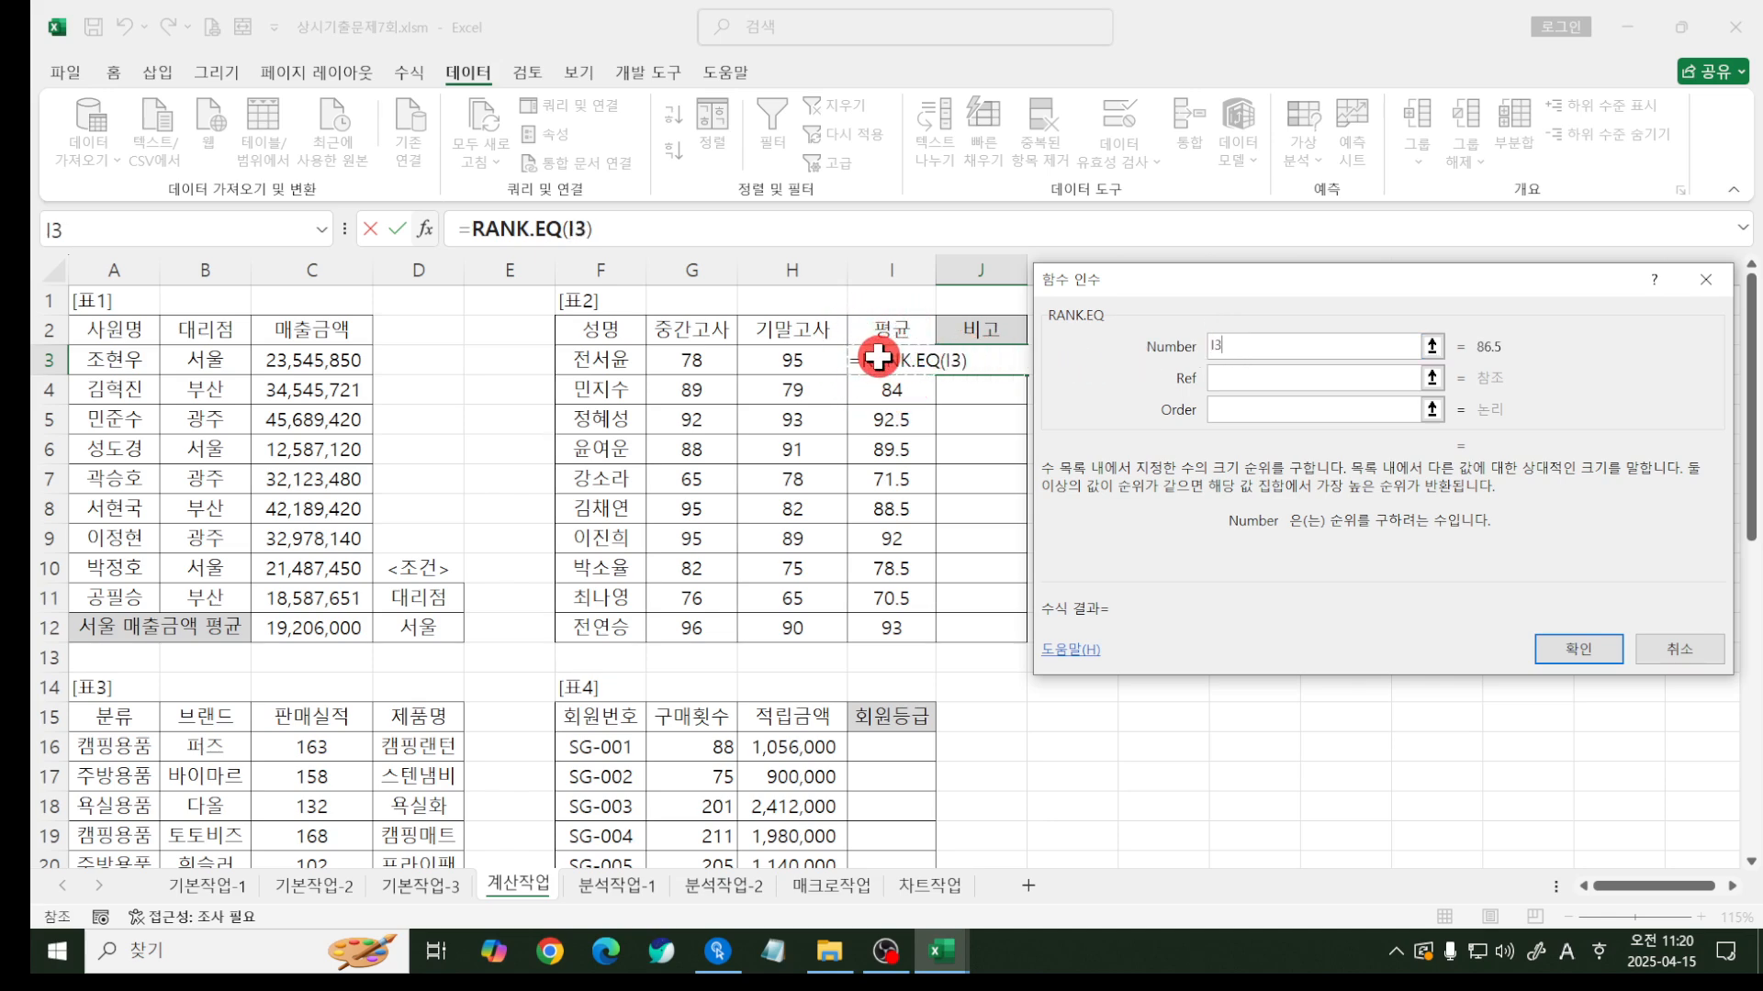
click(1231, 378)
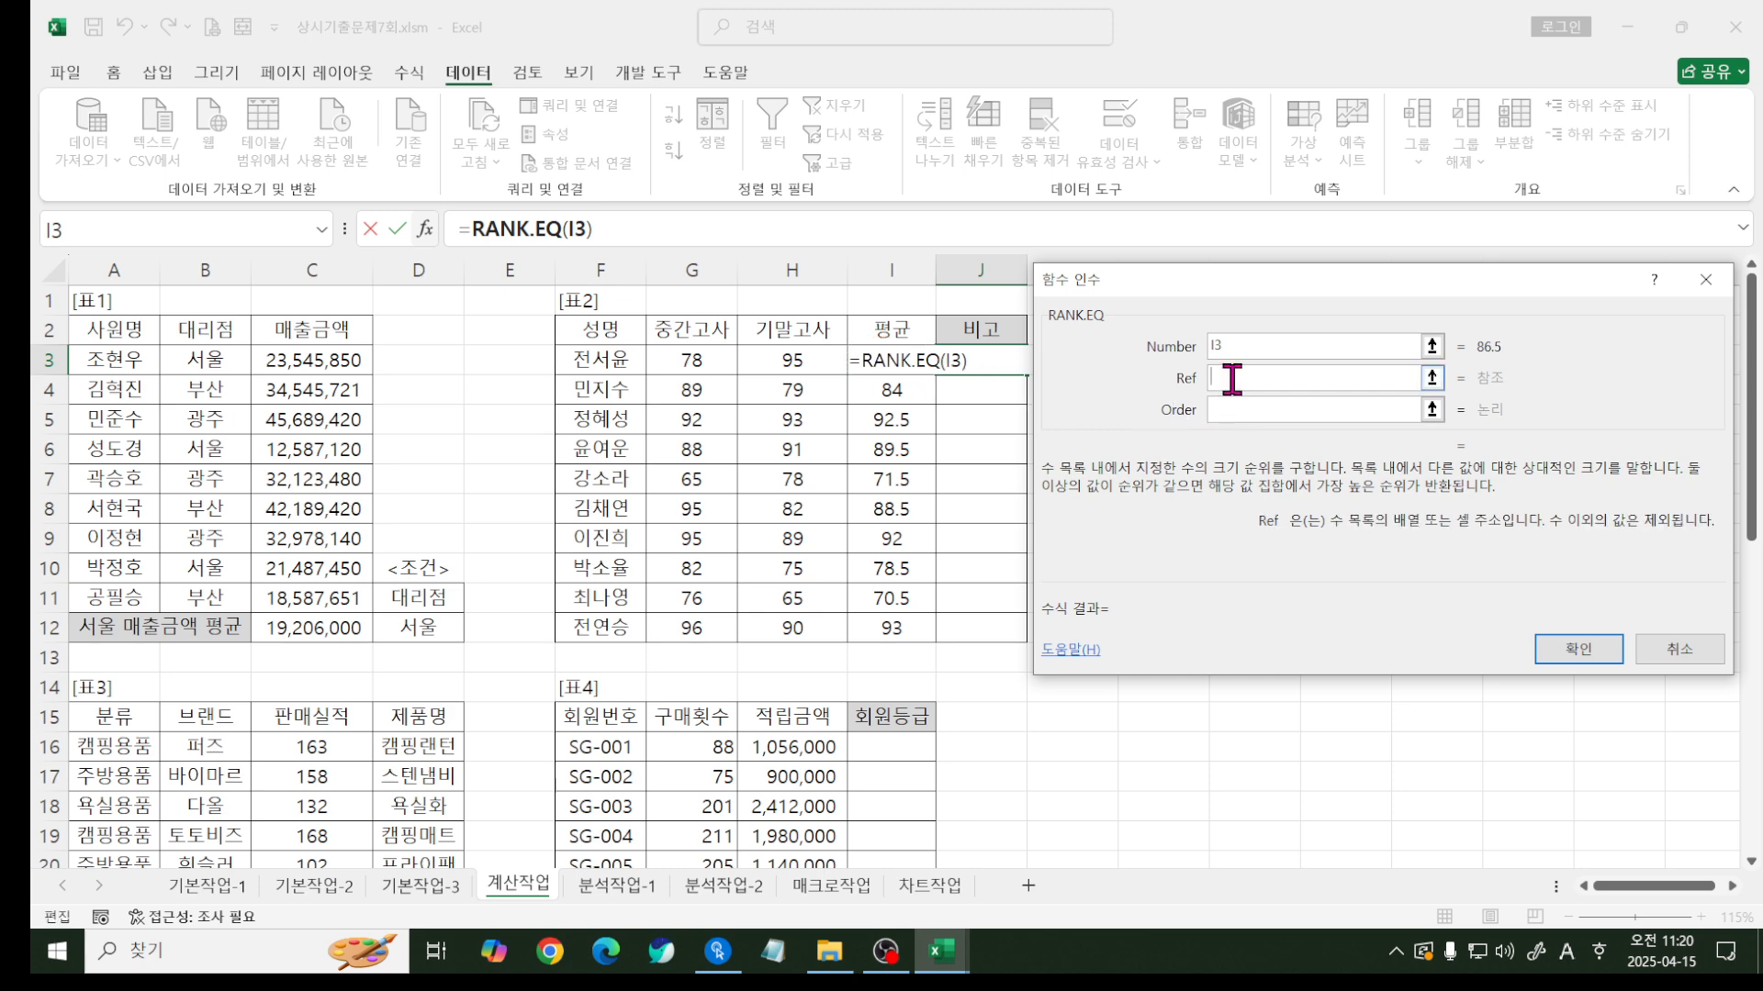
drag(895, 619, 895, 360)
key(F4)
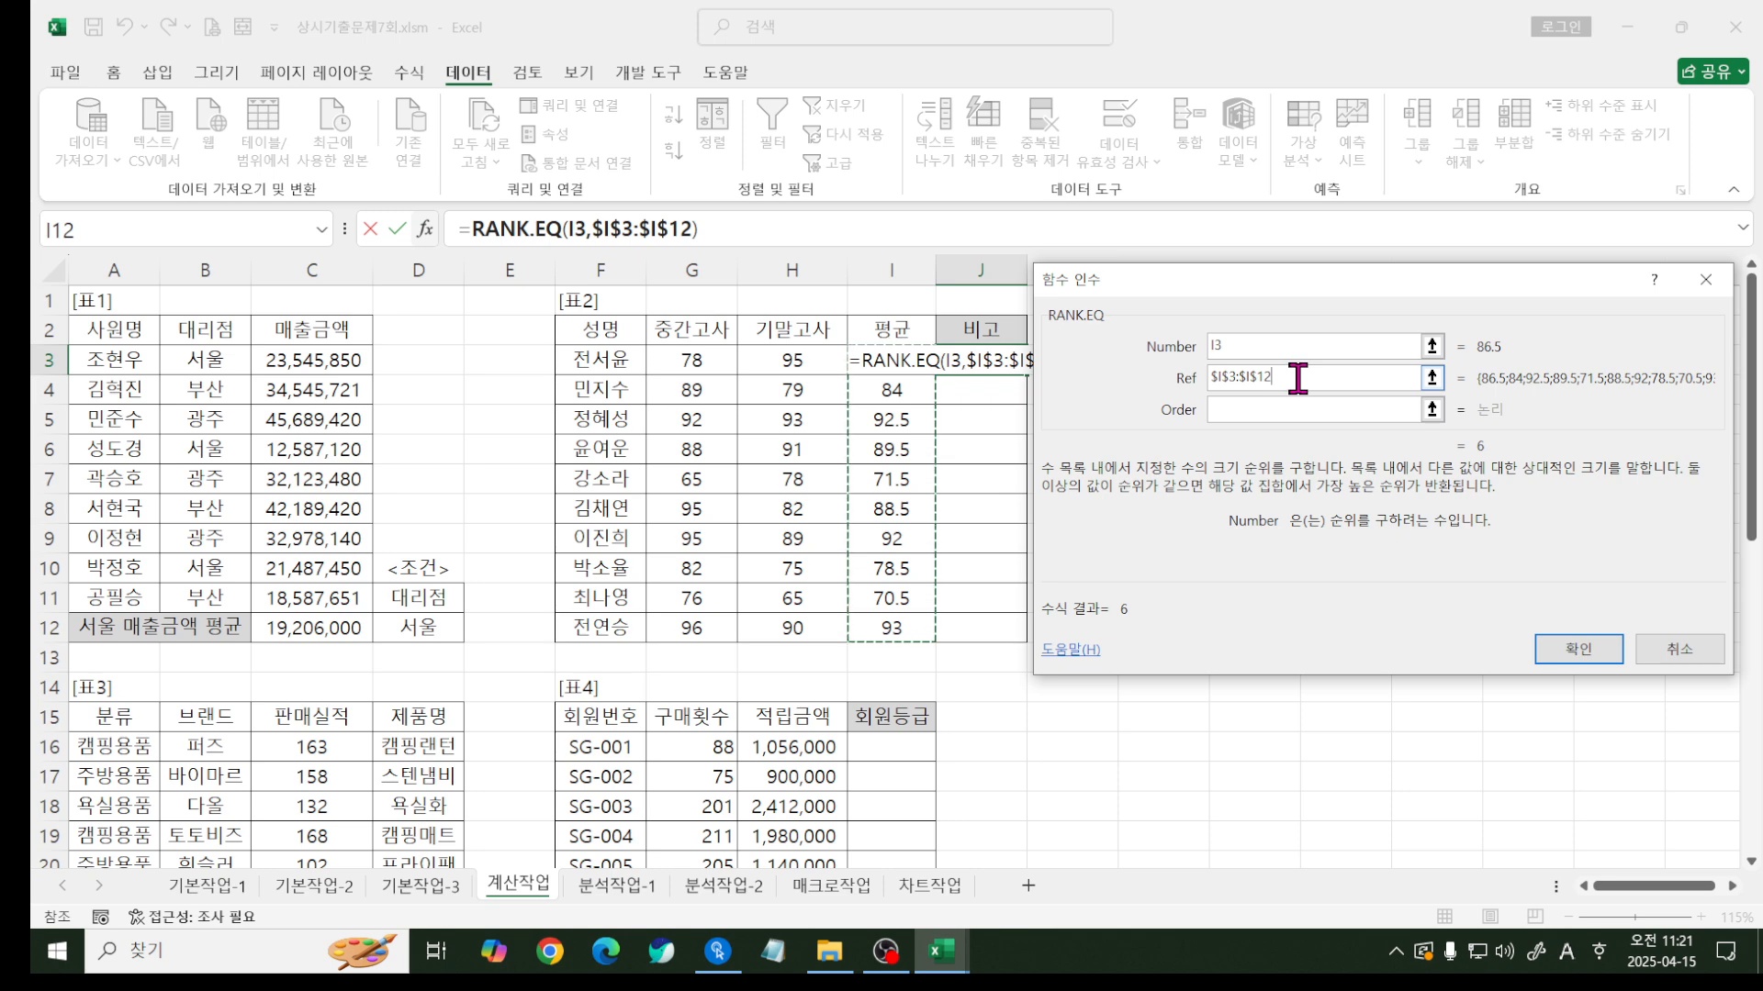
- Set RANK.EQ's Order to 0, enter the formula in J3, and fill it down through J12
click(1231, 410)
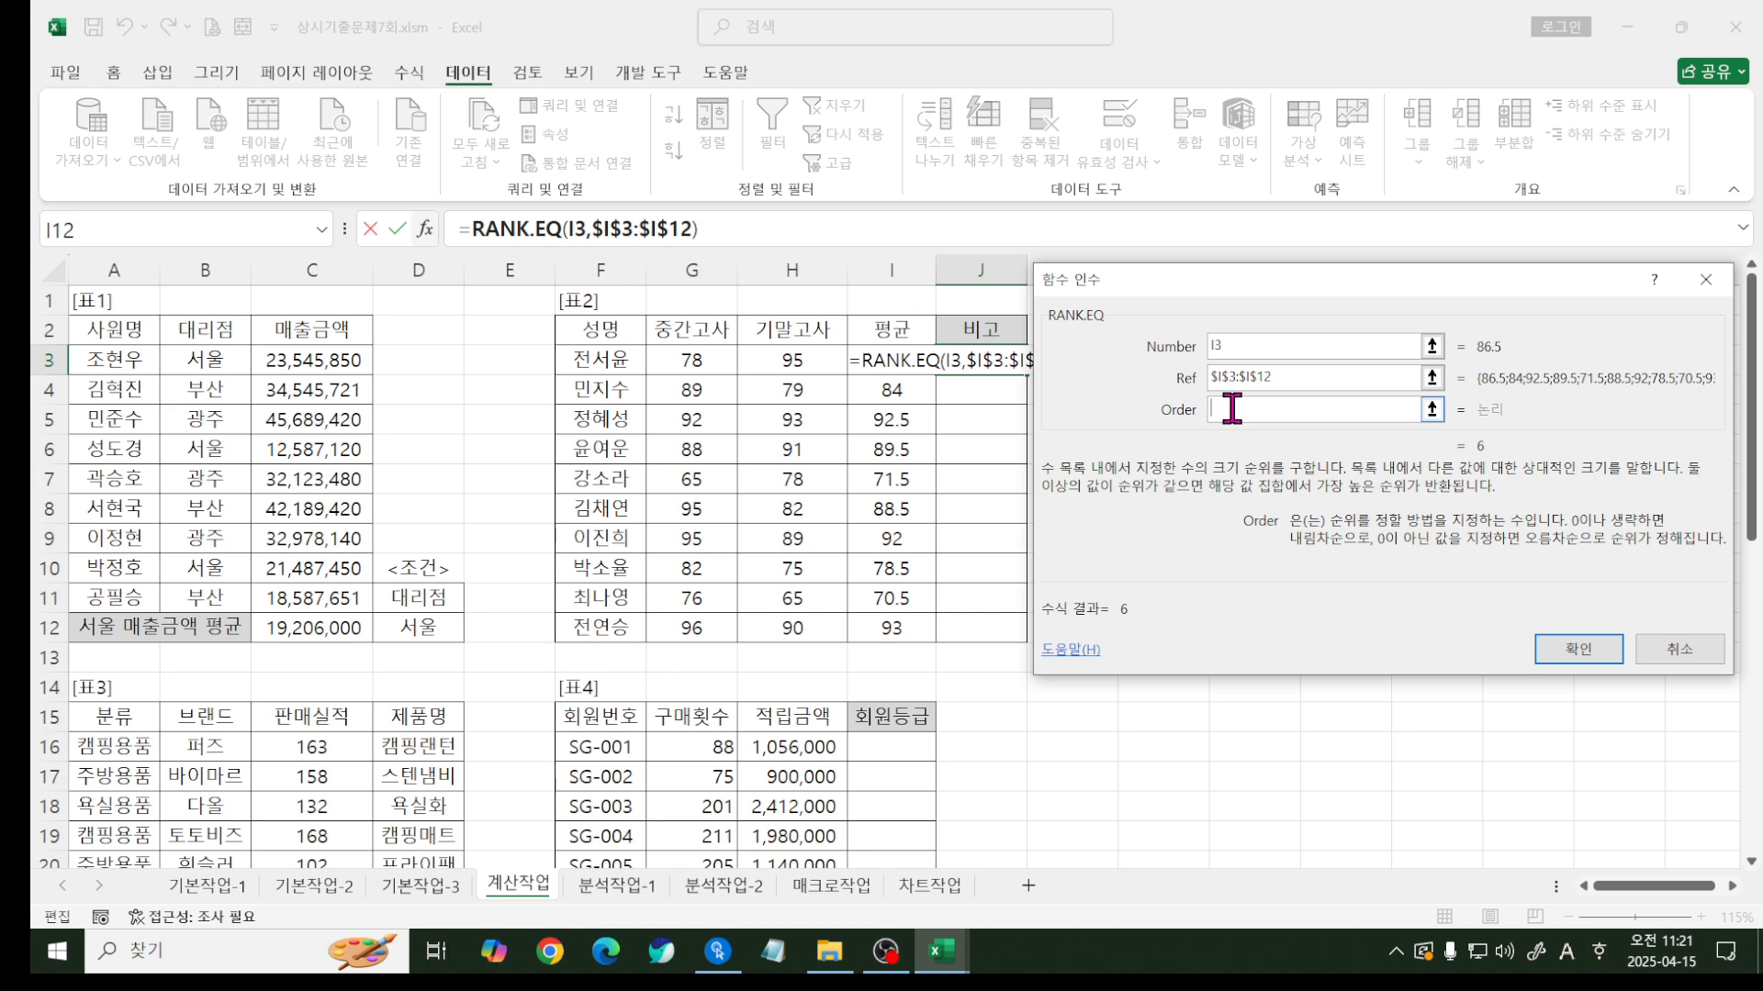
text(0)
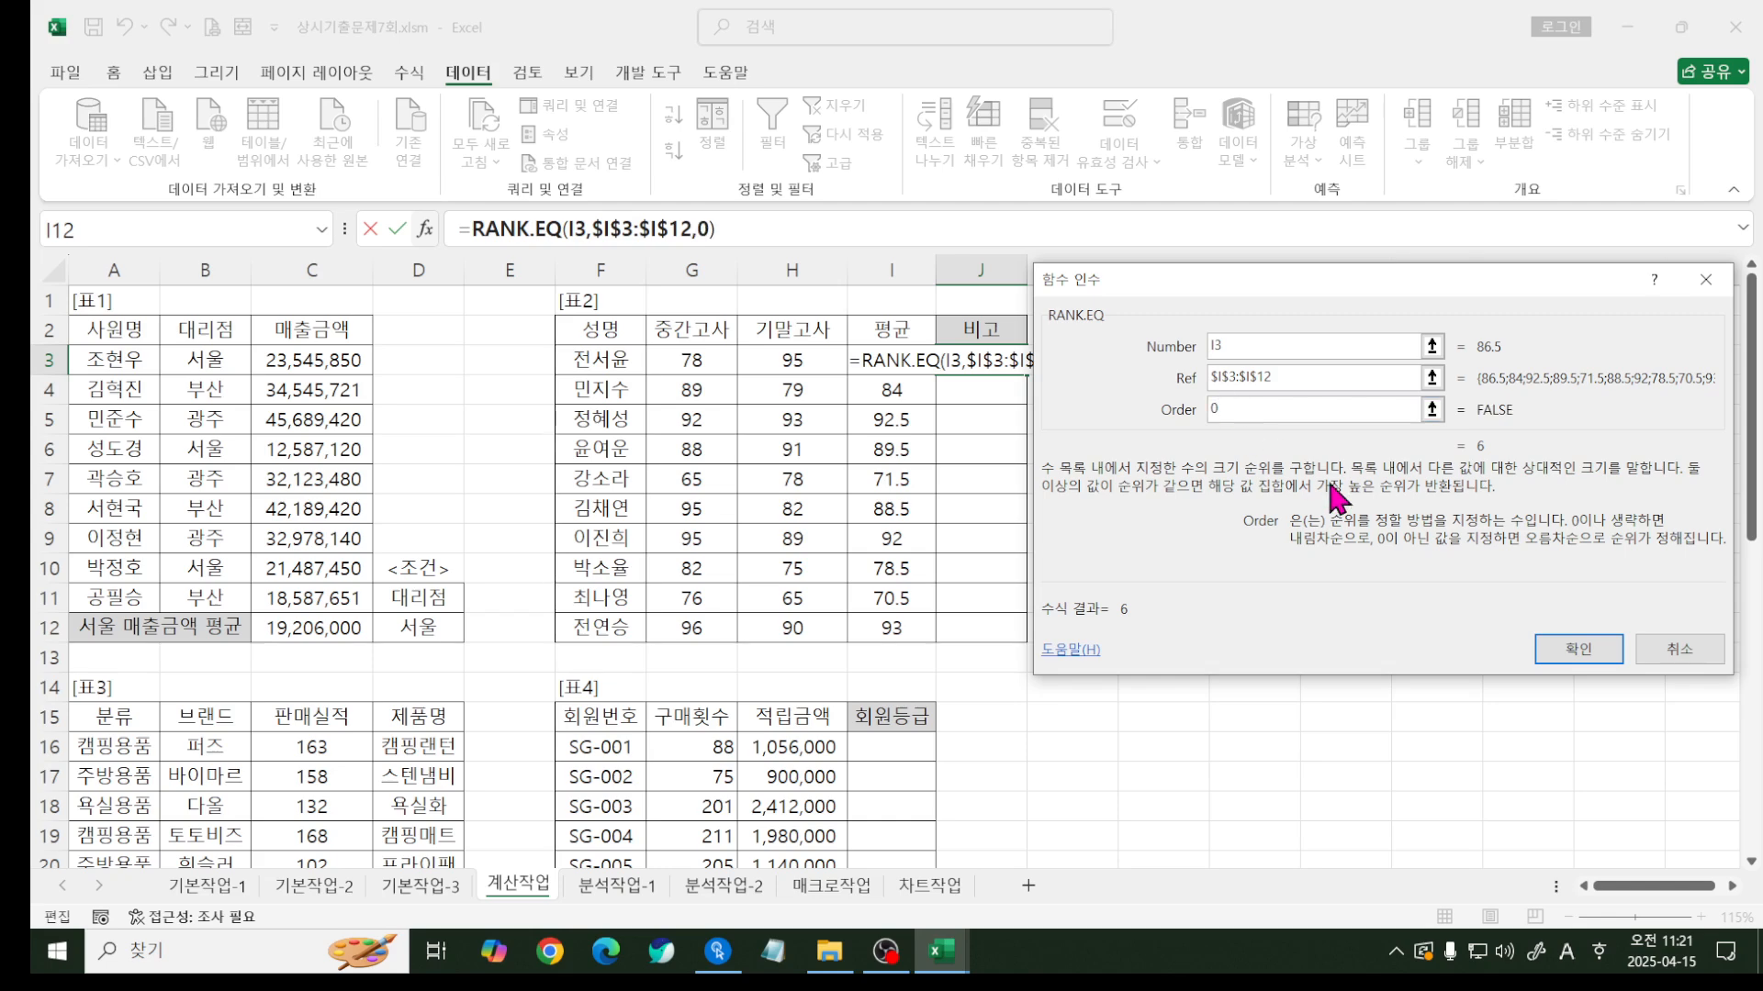
click(1575, 644)
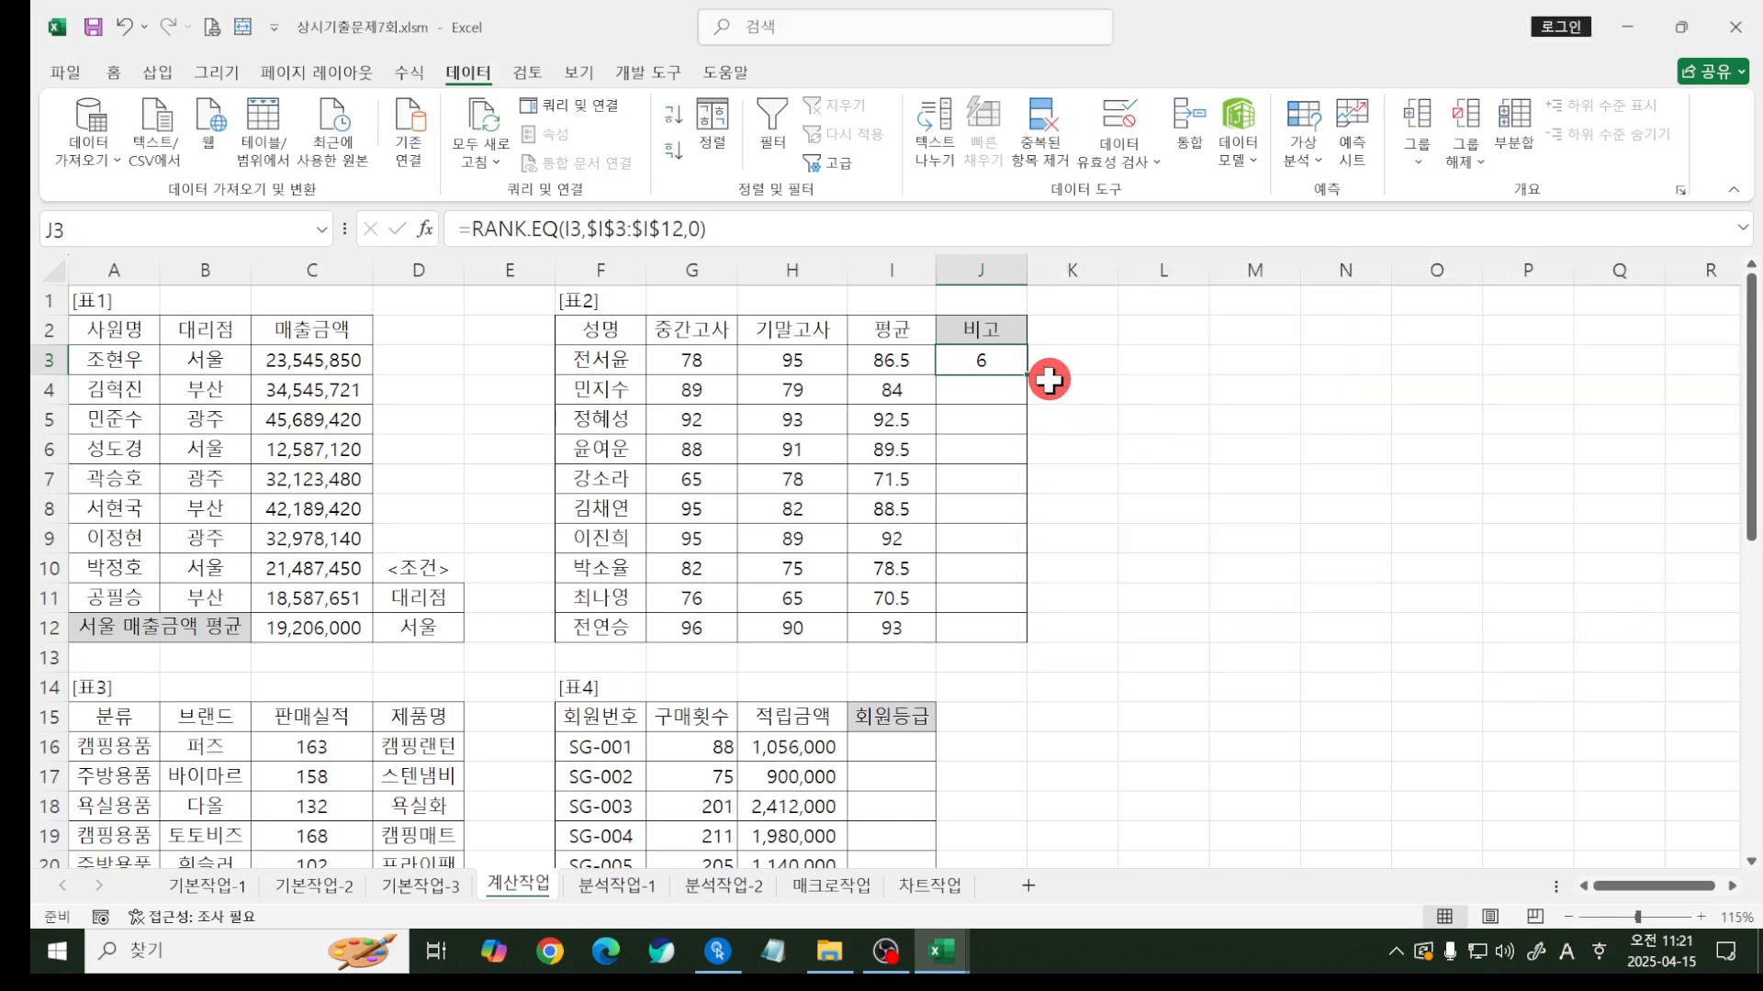
drag(1026, 375, 1025, 637)
click(1010, 633)
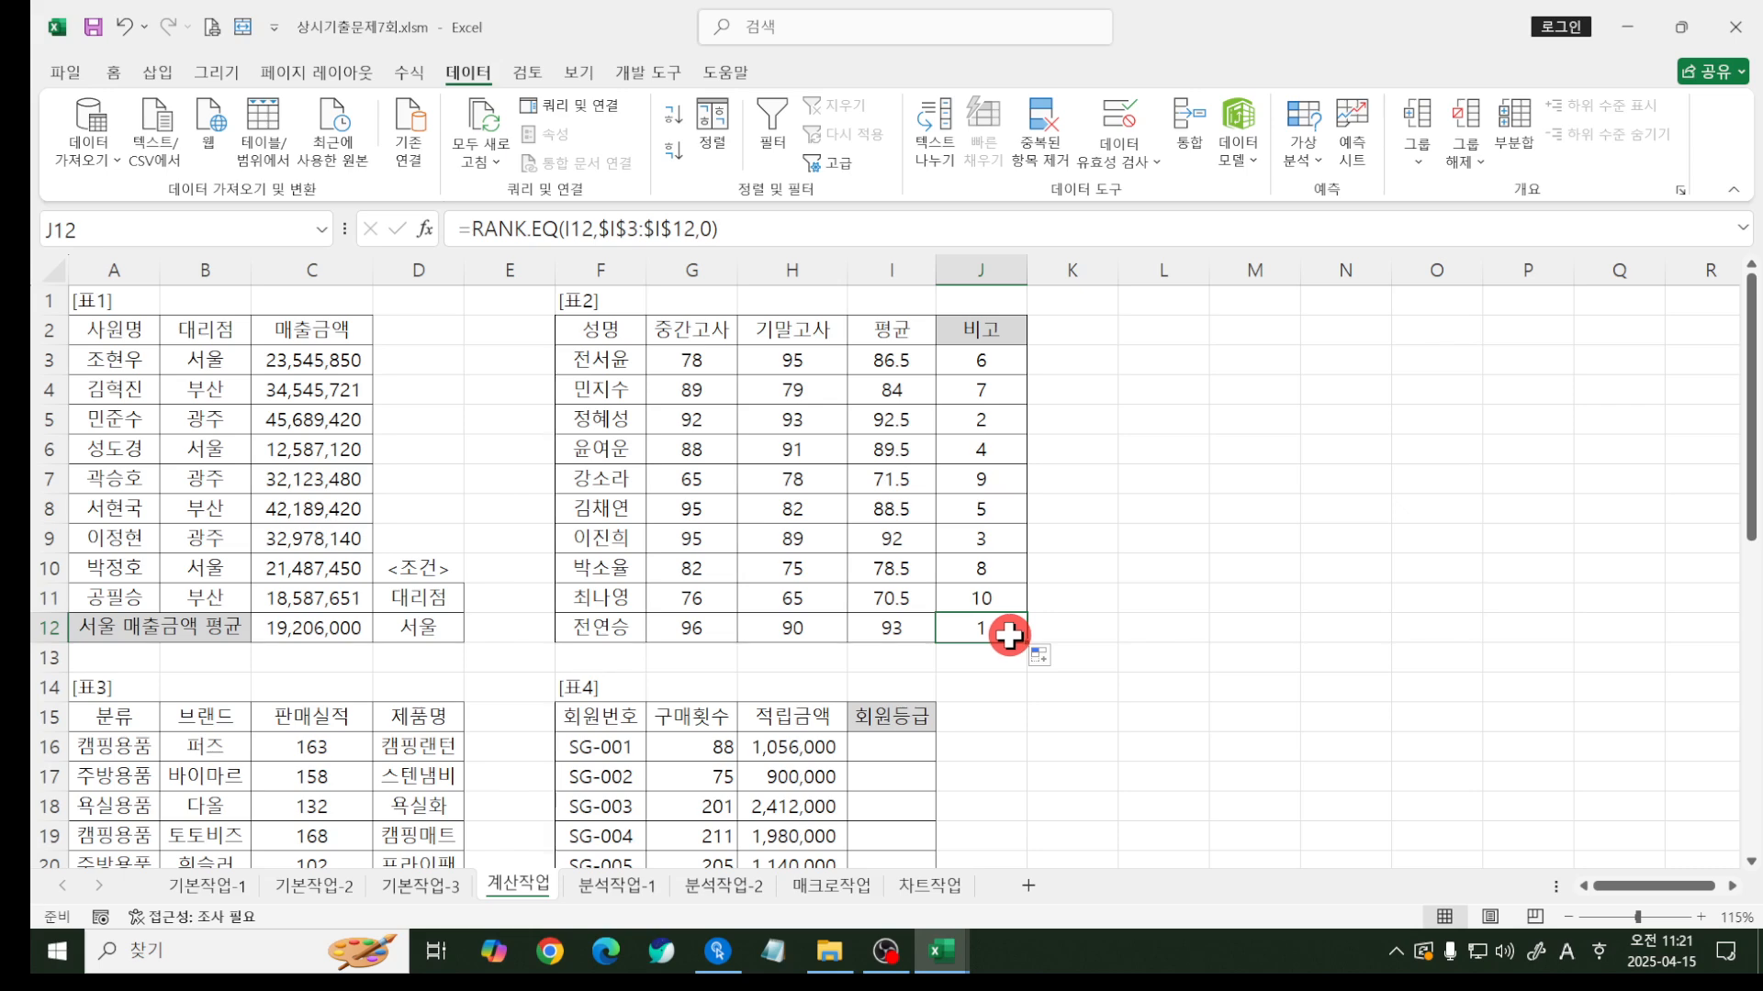
- Check the maximum of the 평균 values in I3:I12 against the matching rank in the 비고 column
click(895, 367)
drag(895, 367, 895, 635)
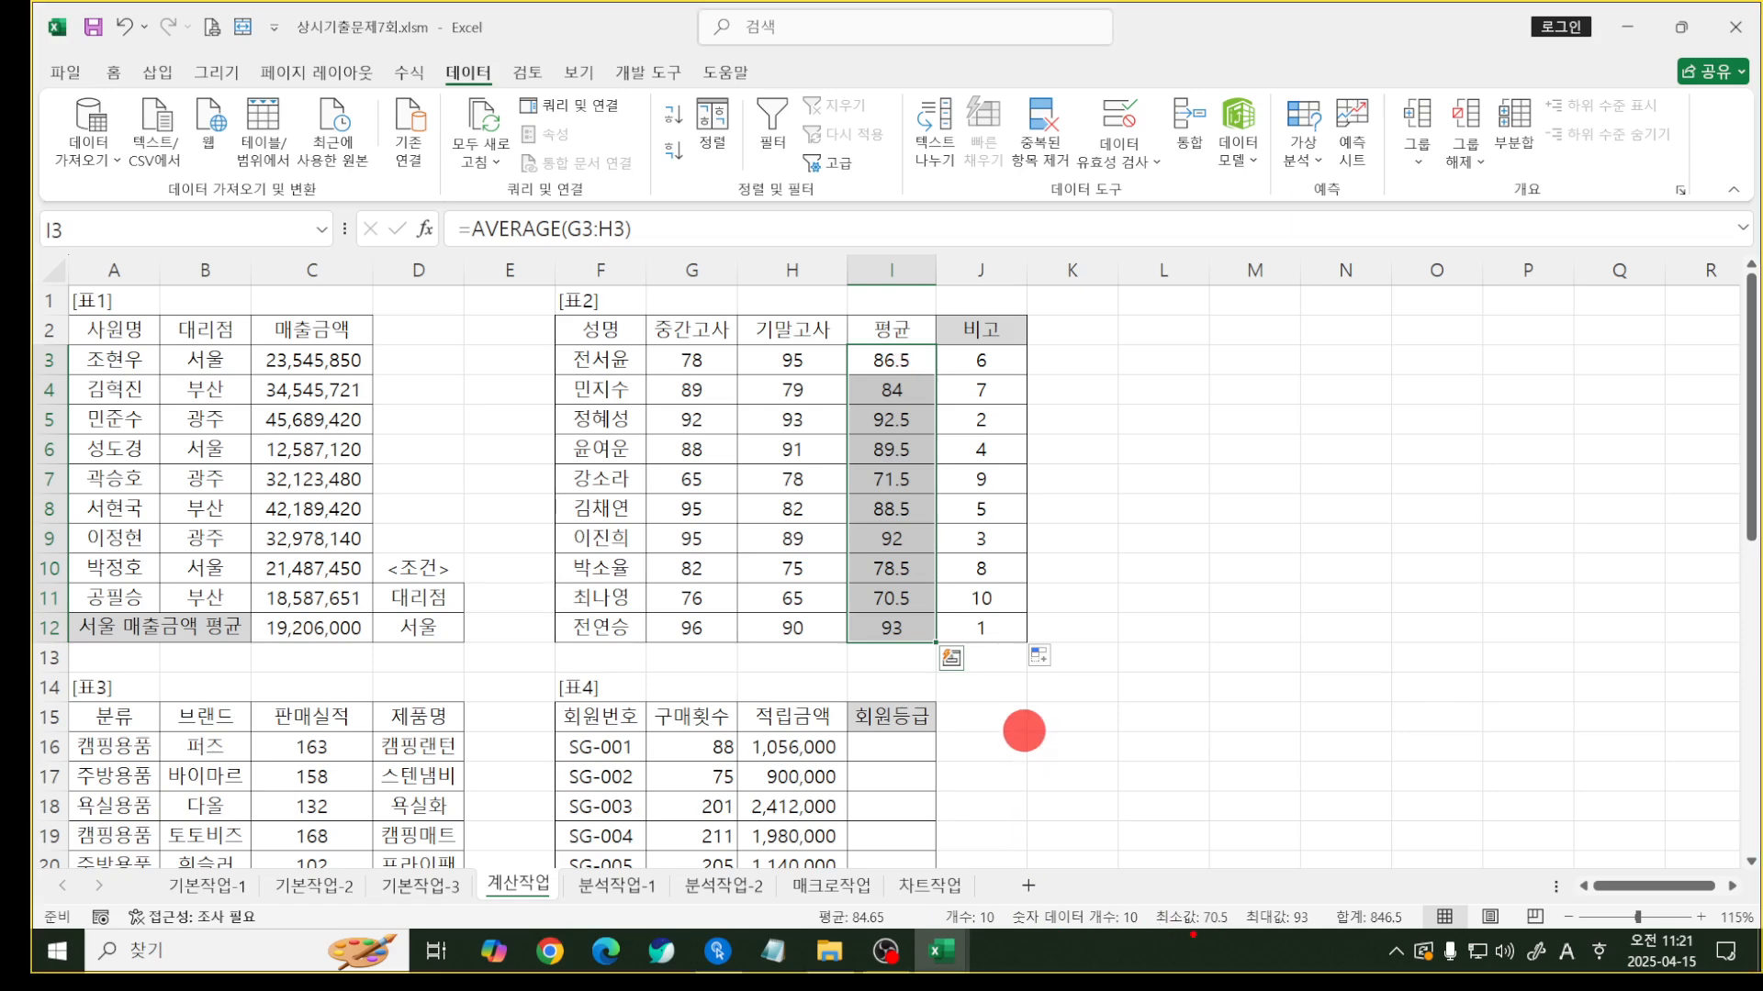
mouse_move(1253, 938)
mouse_down()
mouse_move(1295, 938)
mouse_move(1331, 909)
mouse_move(1284, 880)
mouse_move(1266, 935)
mouse_move(1302, 920)
mouse_move(1335, 852)
mouse_up()
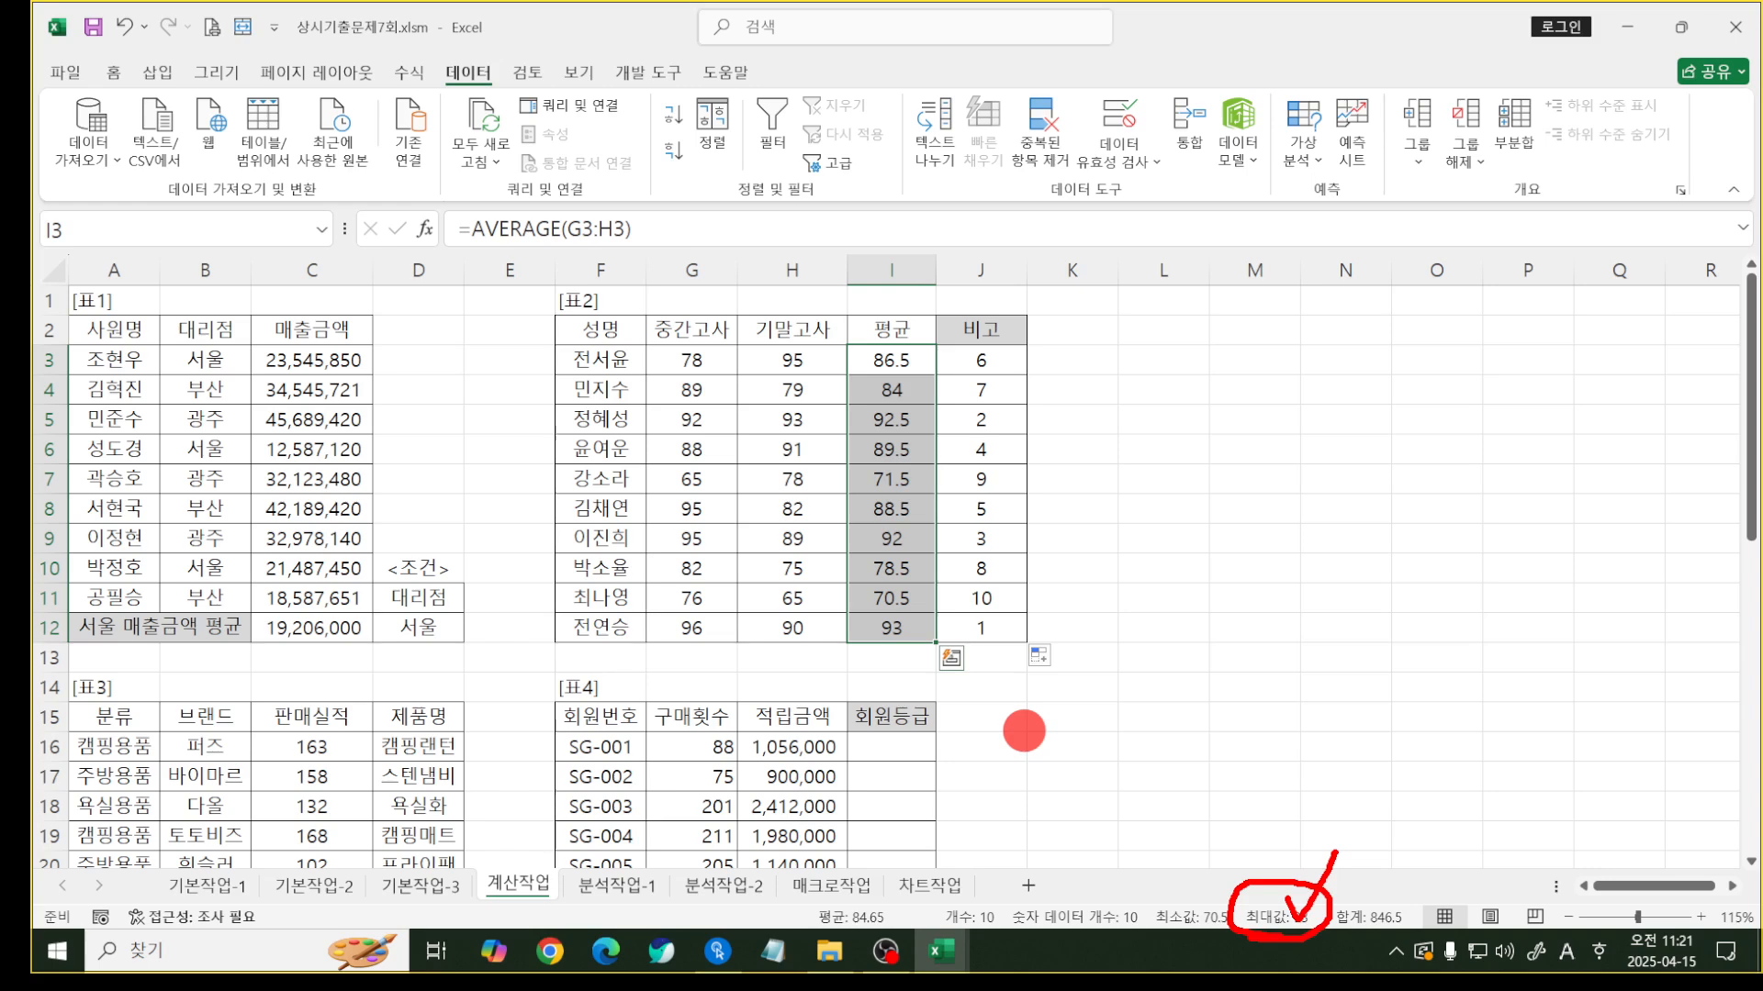
mouse_move(868, 636)
mouse_down()
mouse_move(935, 647)
mouse_move(1017, 617)
mouse_move(950, 608)
mouse_move(951, 640)
mouse_up()
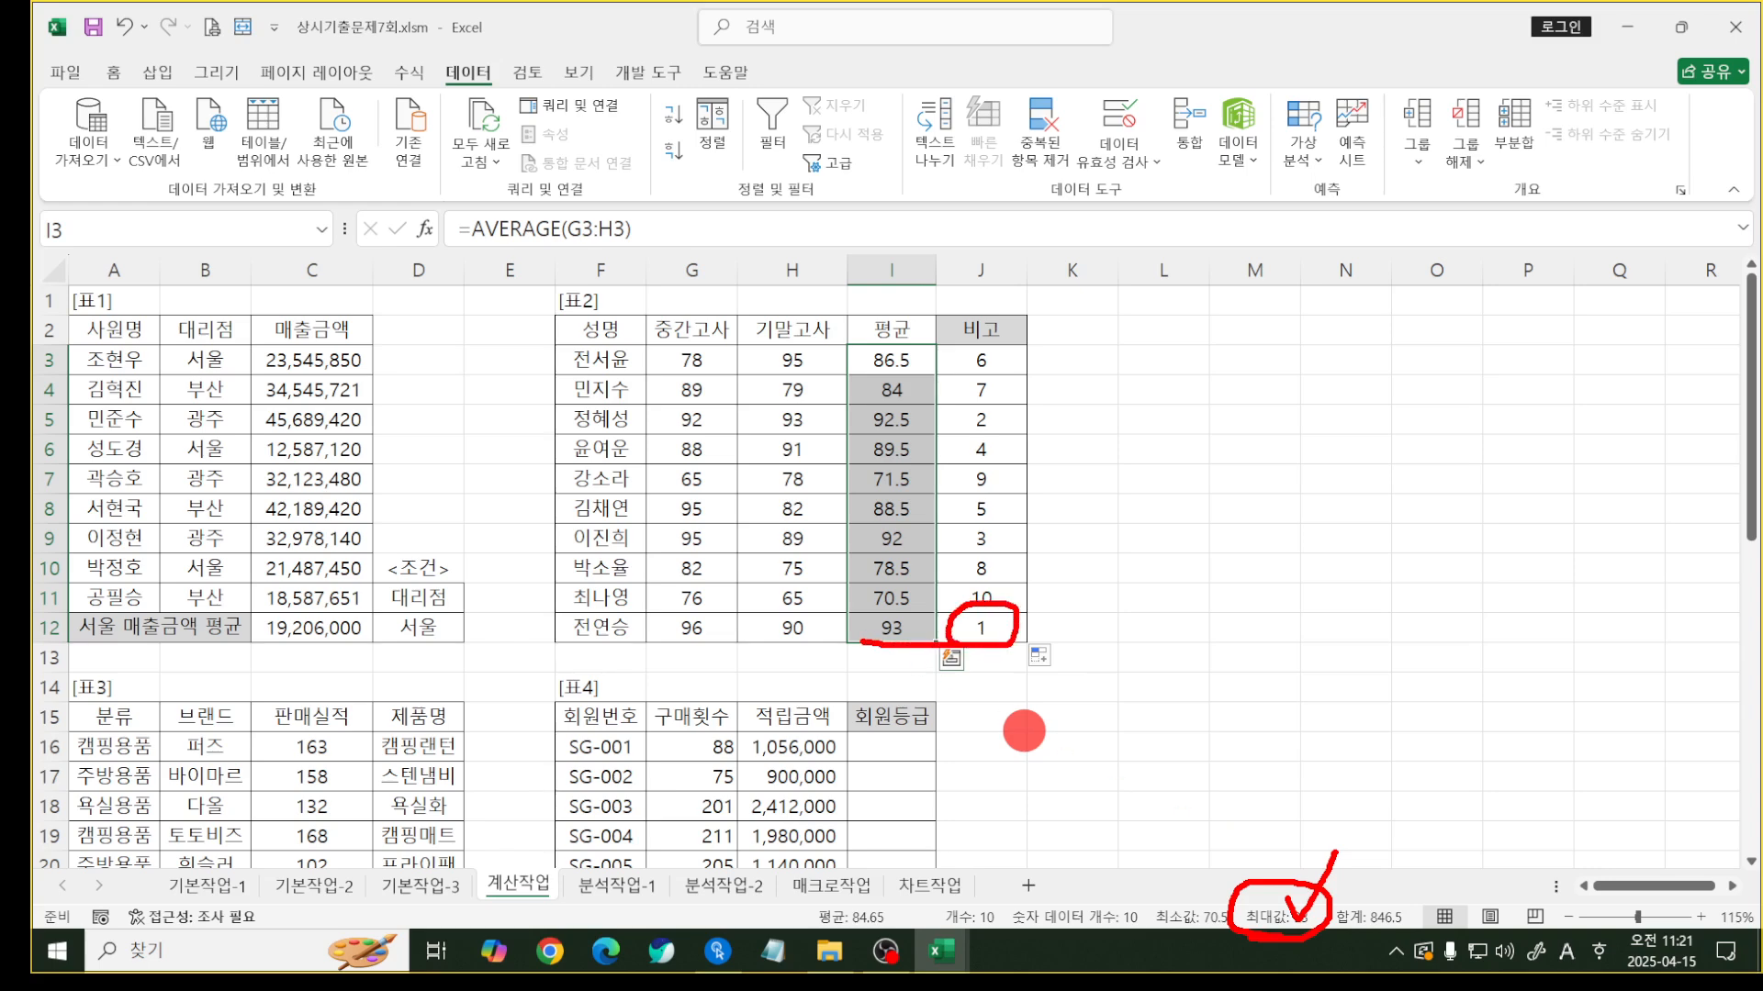
key(Escape)
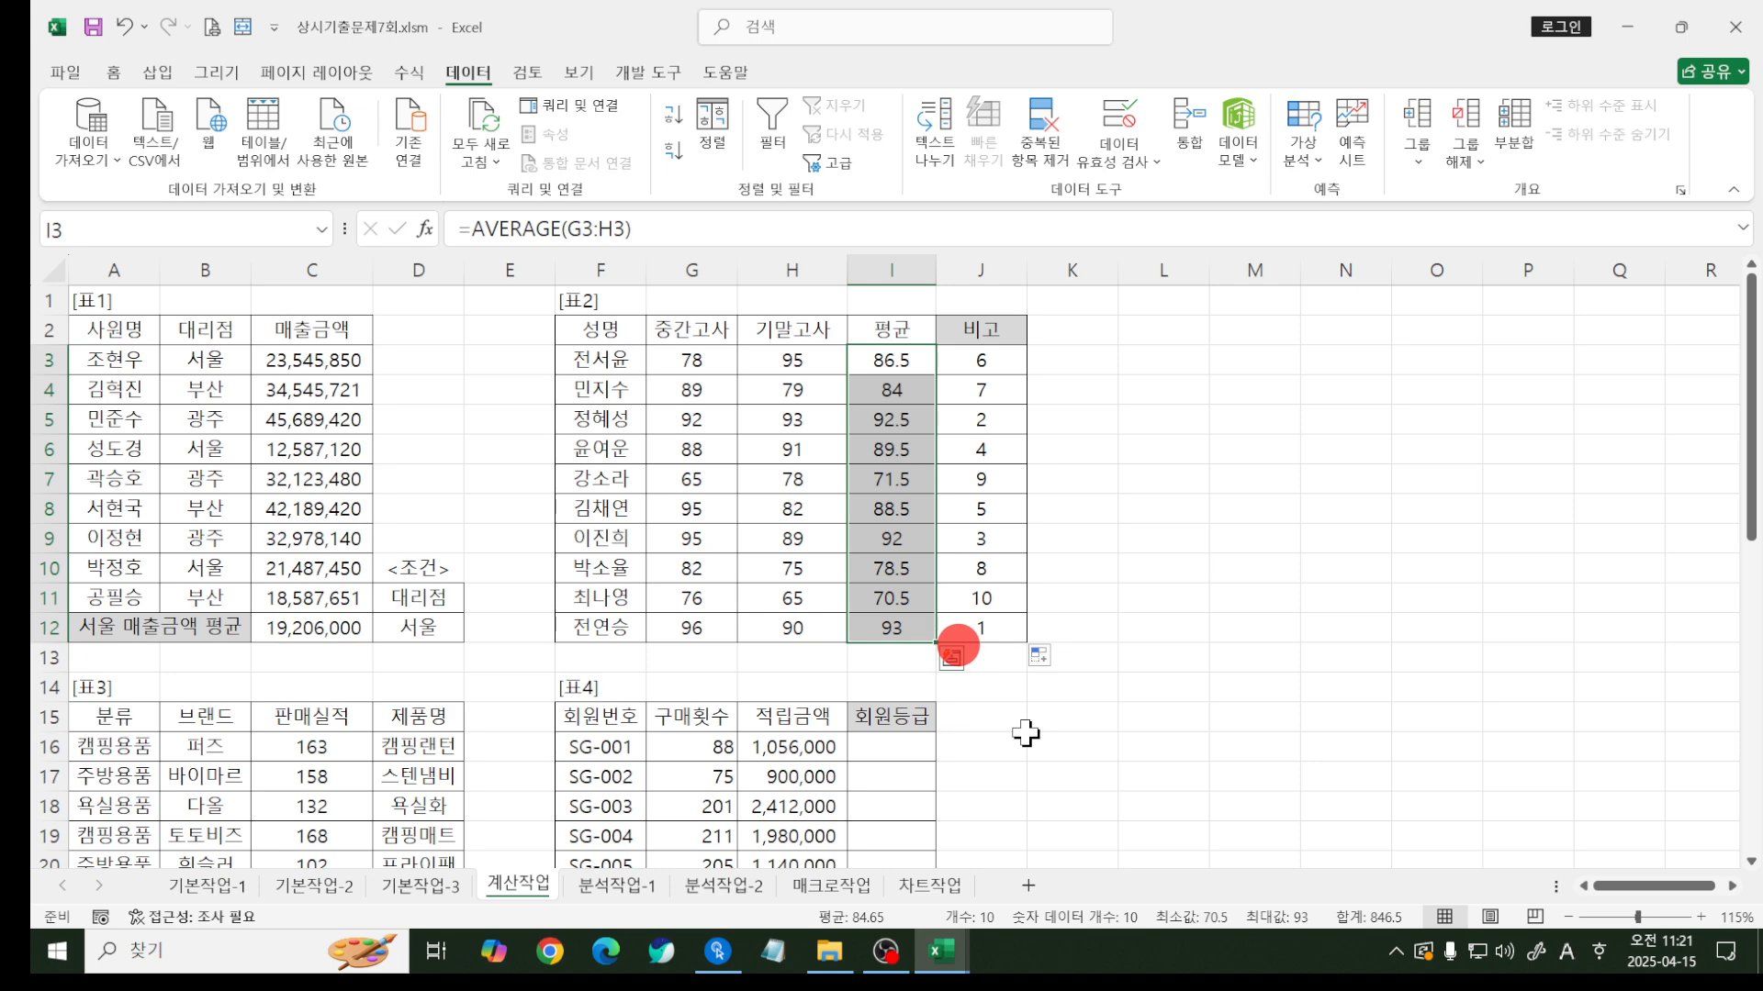
click(892, 365)
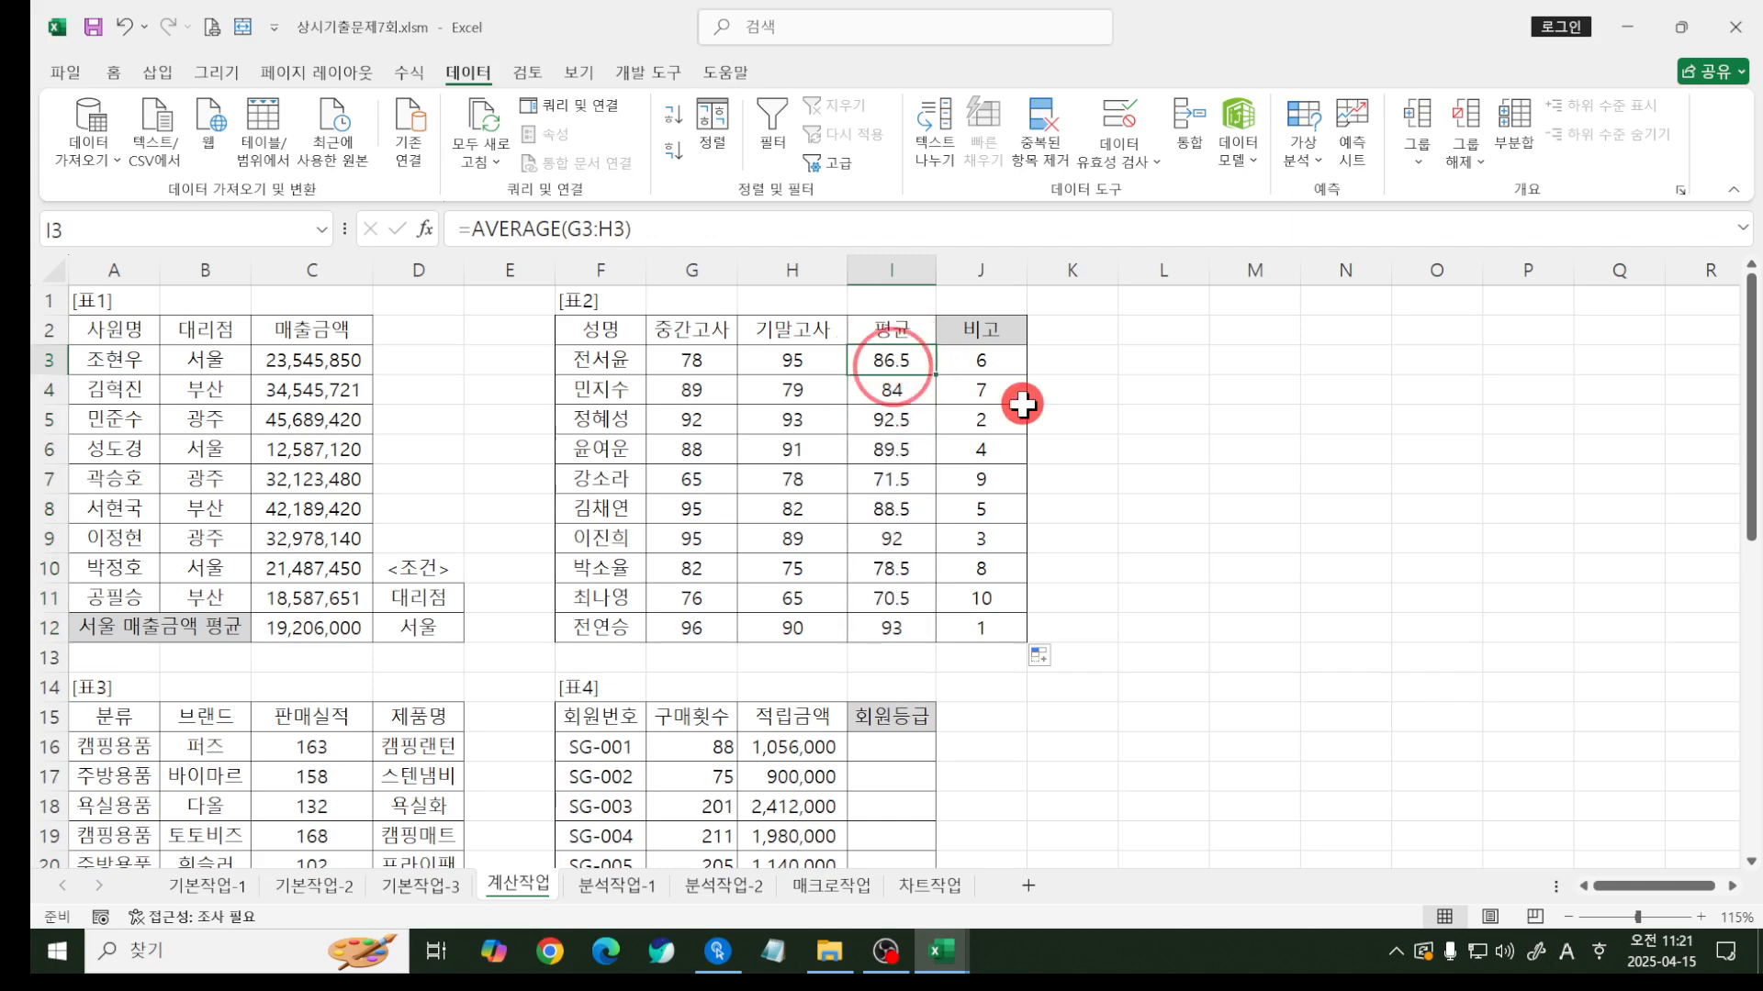
- Append <=3 to the RANK.EQ formula in J3 and fill the comparison down through J12
click(999, 365)
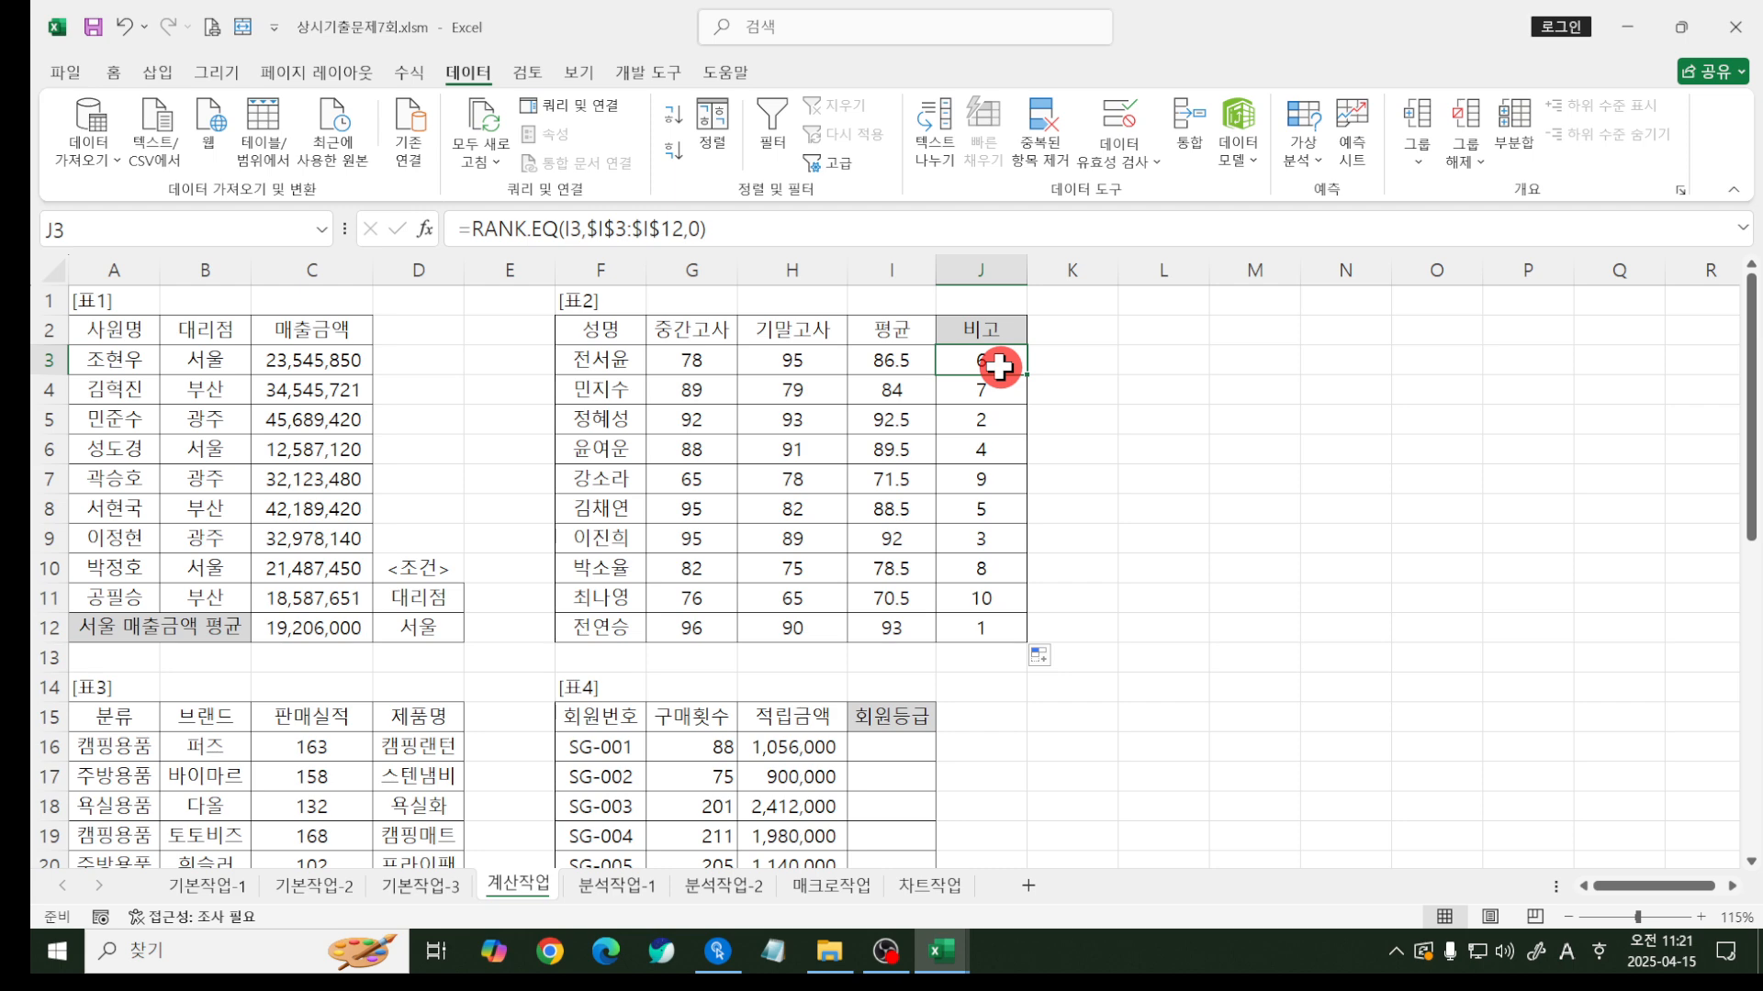
click(873, 228)
text(<=3)
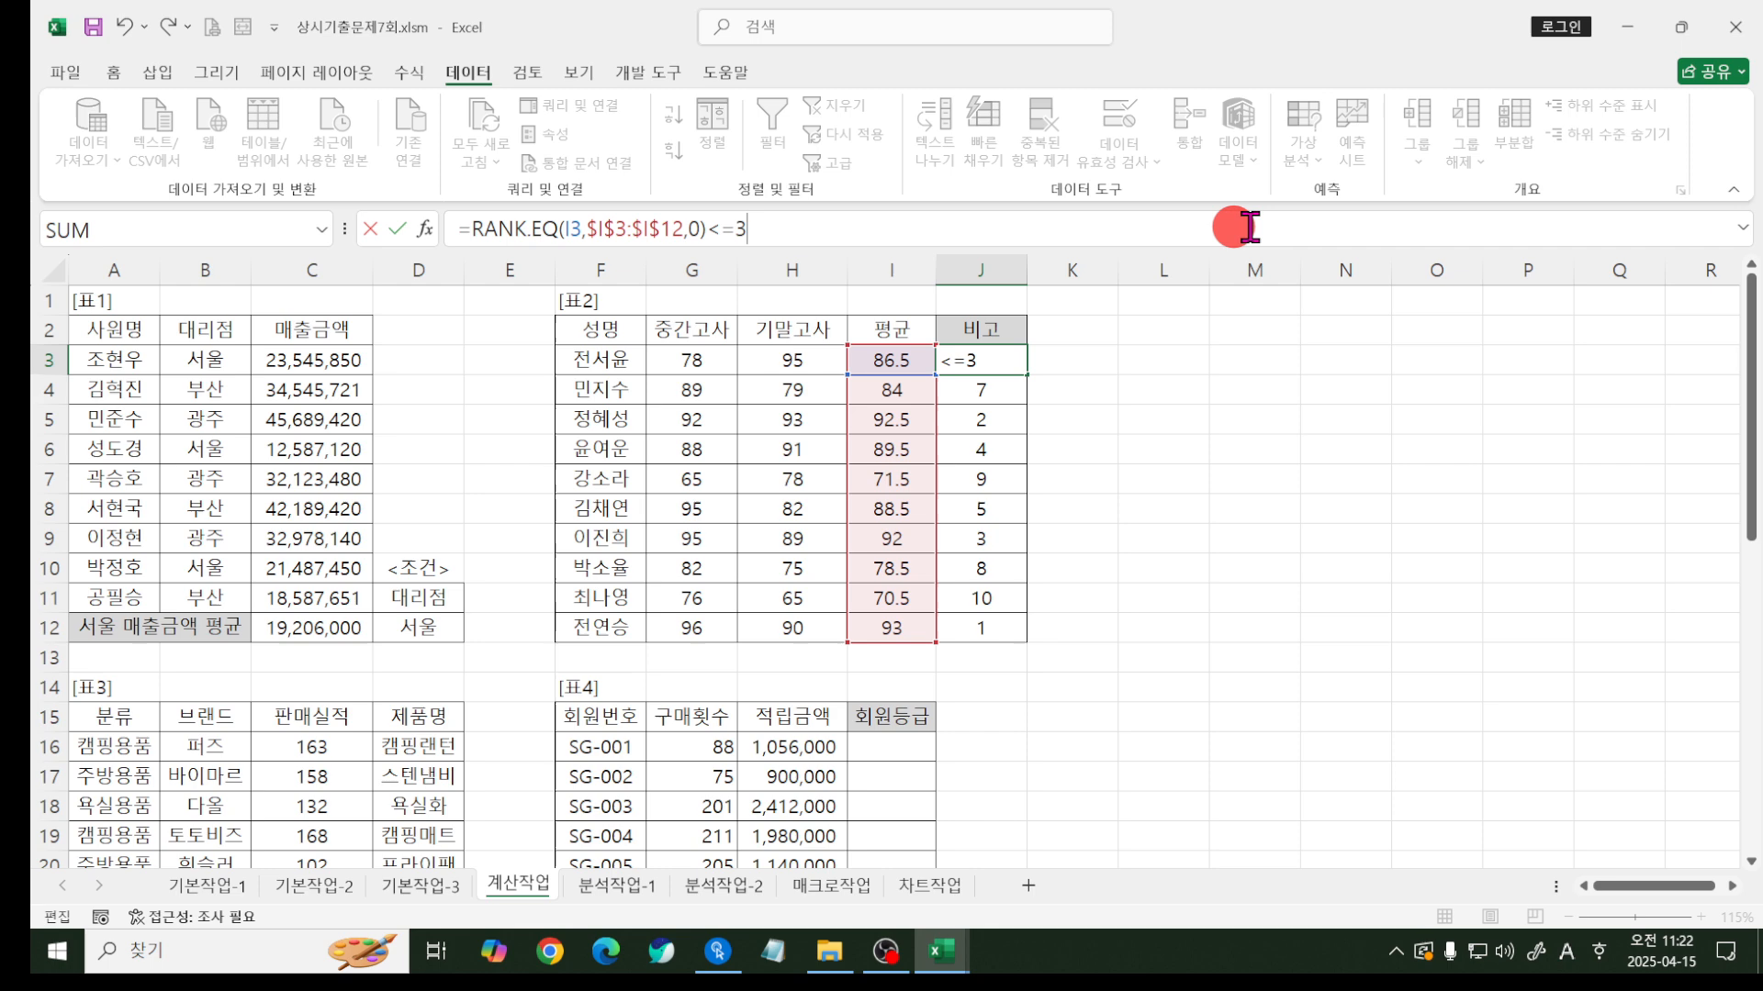
key(Return)
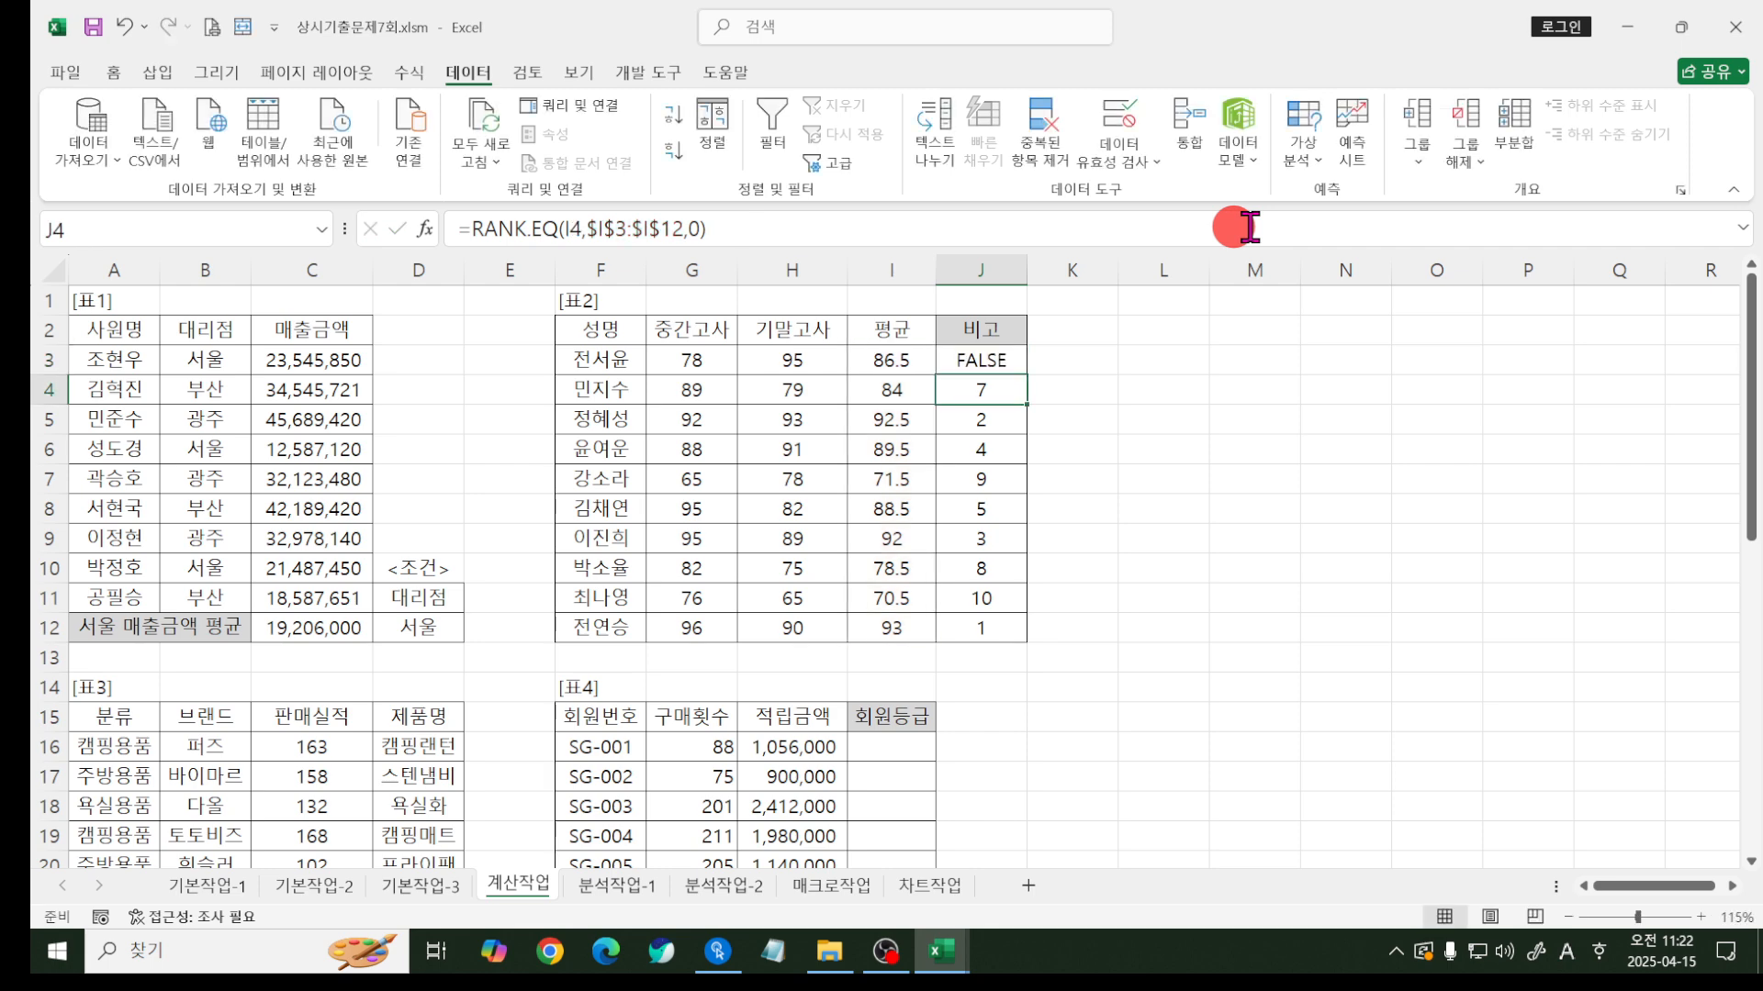
click(1010, 366)
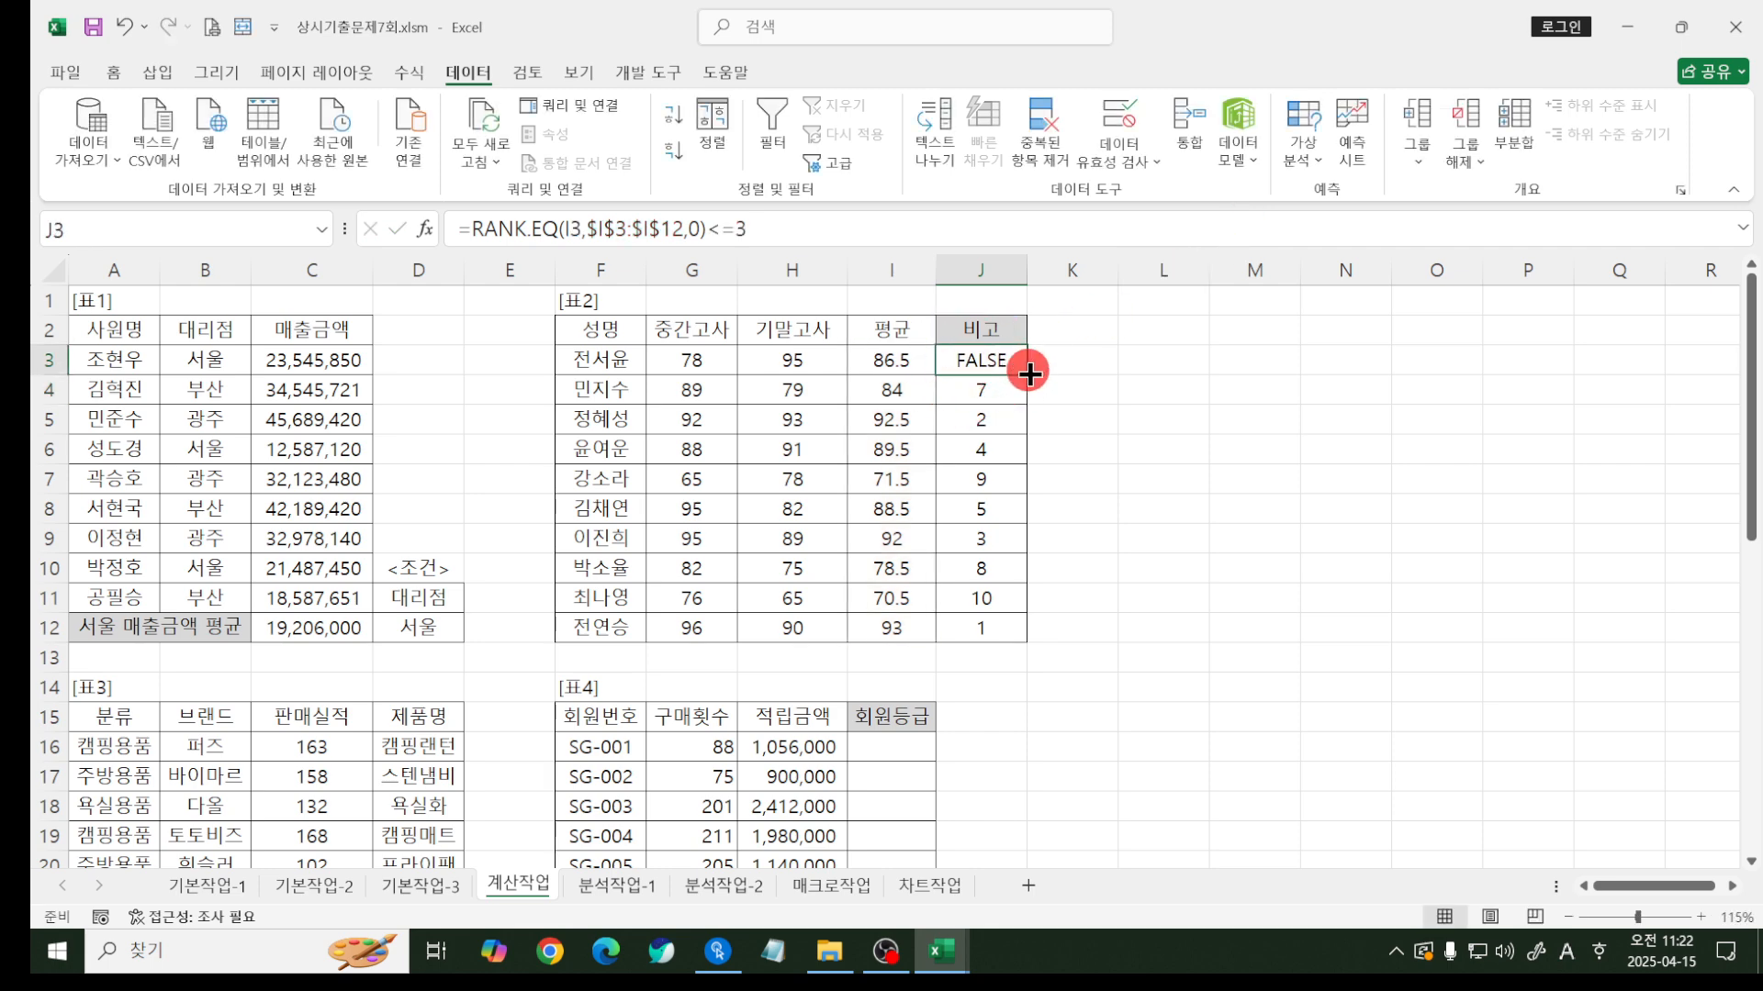
drag(1027, 374, 1031, 634)
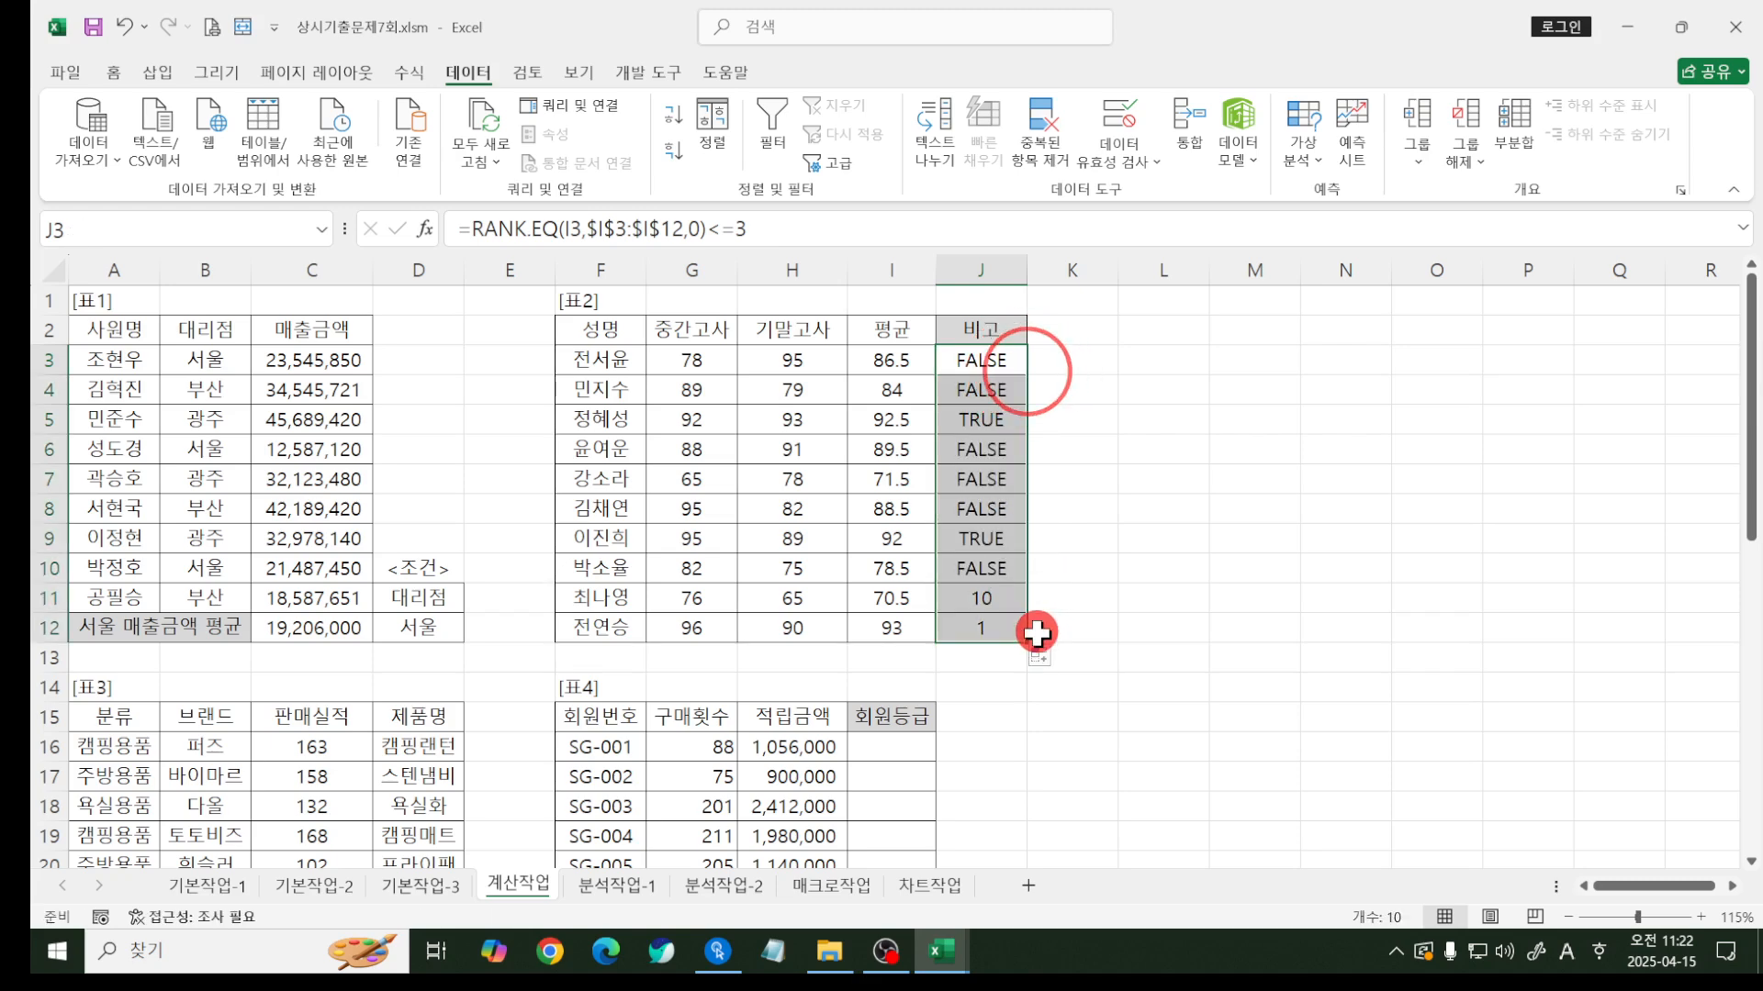
- Wrap J3's rank comparison in an IF function as its Logical_test and bring up IF's arguments at Value_if_true
click(993, 361)
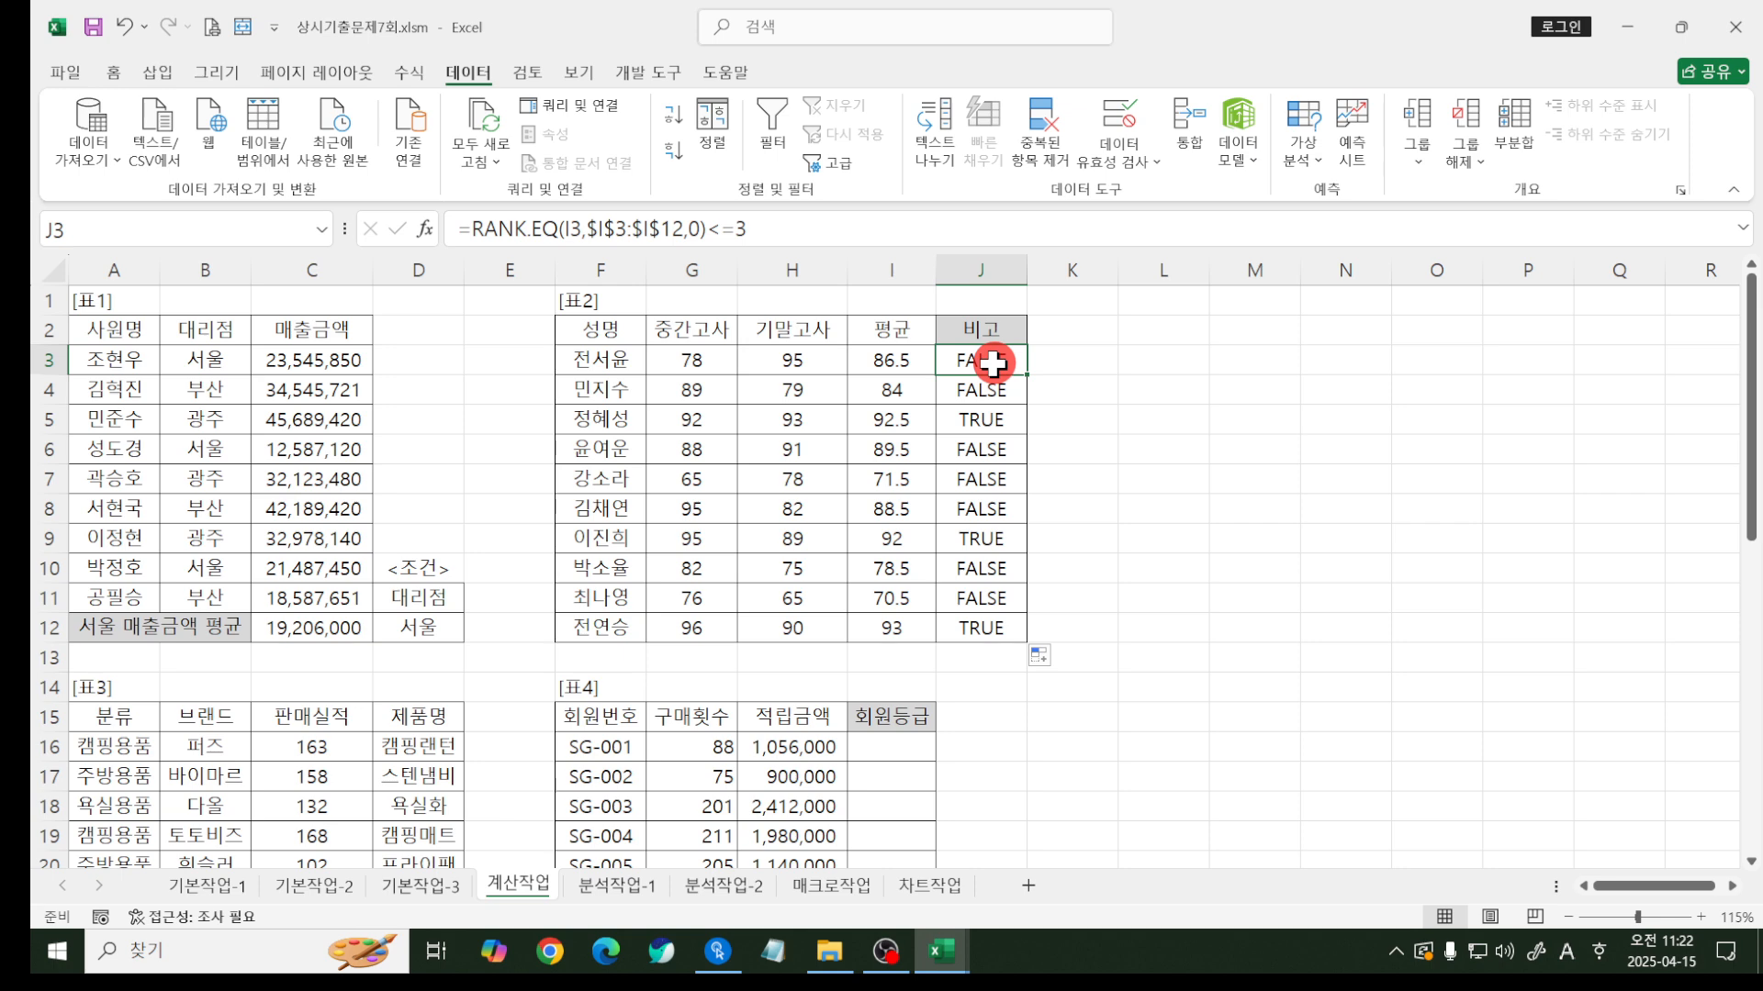
click(478, 229)
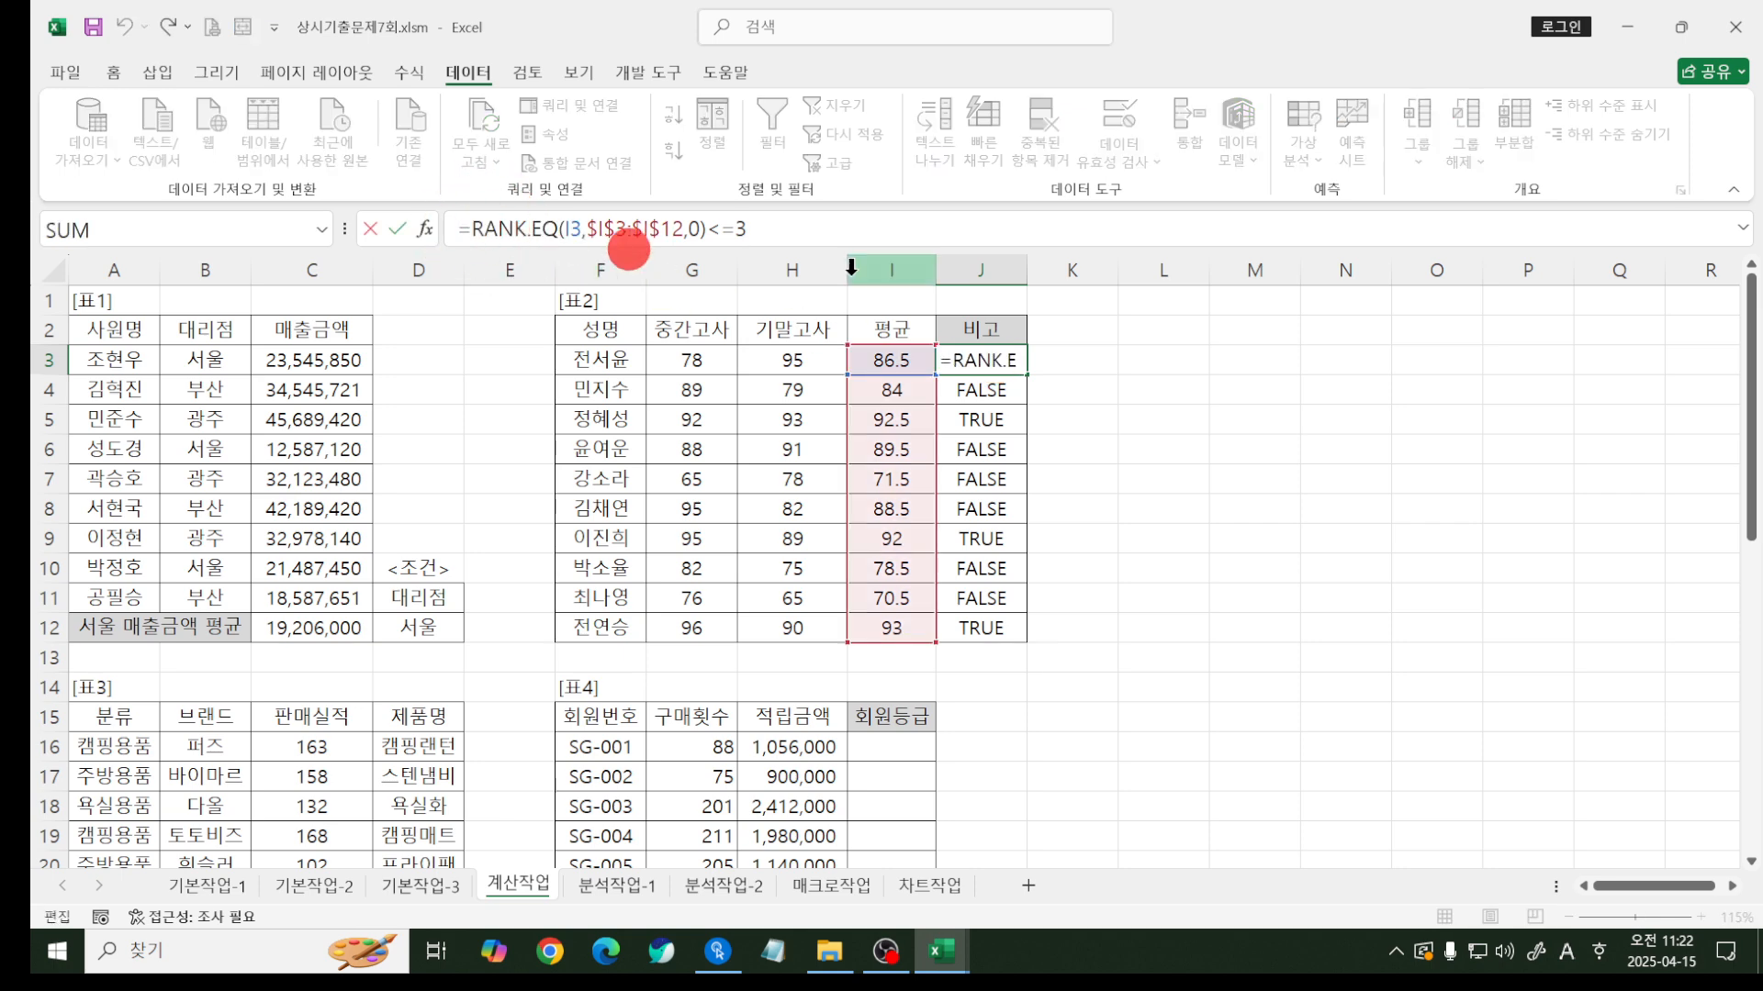
text(IF()
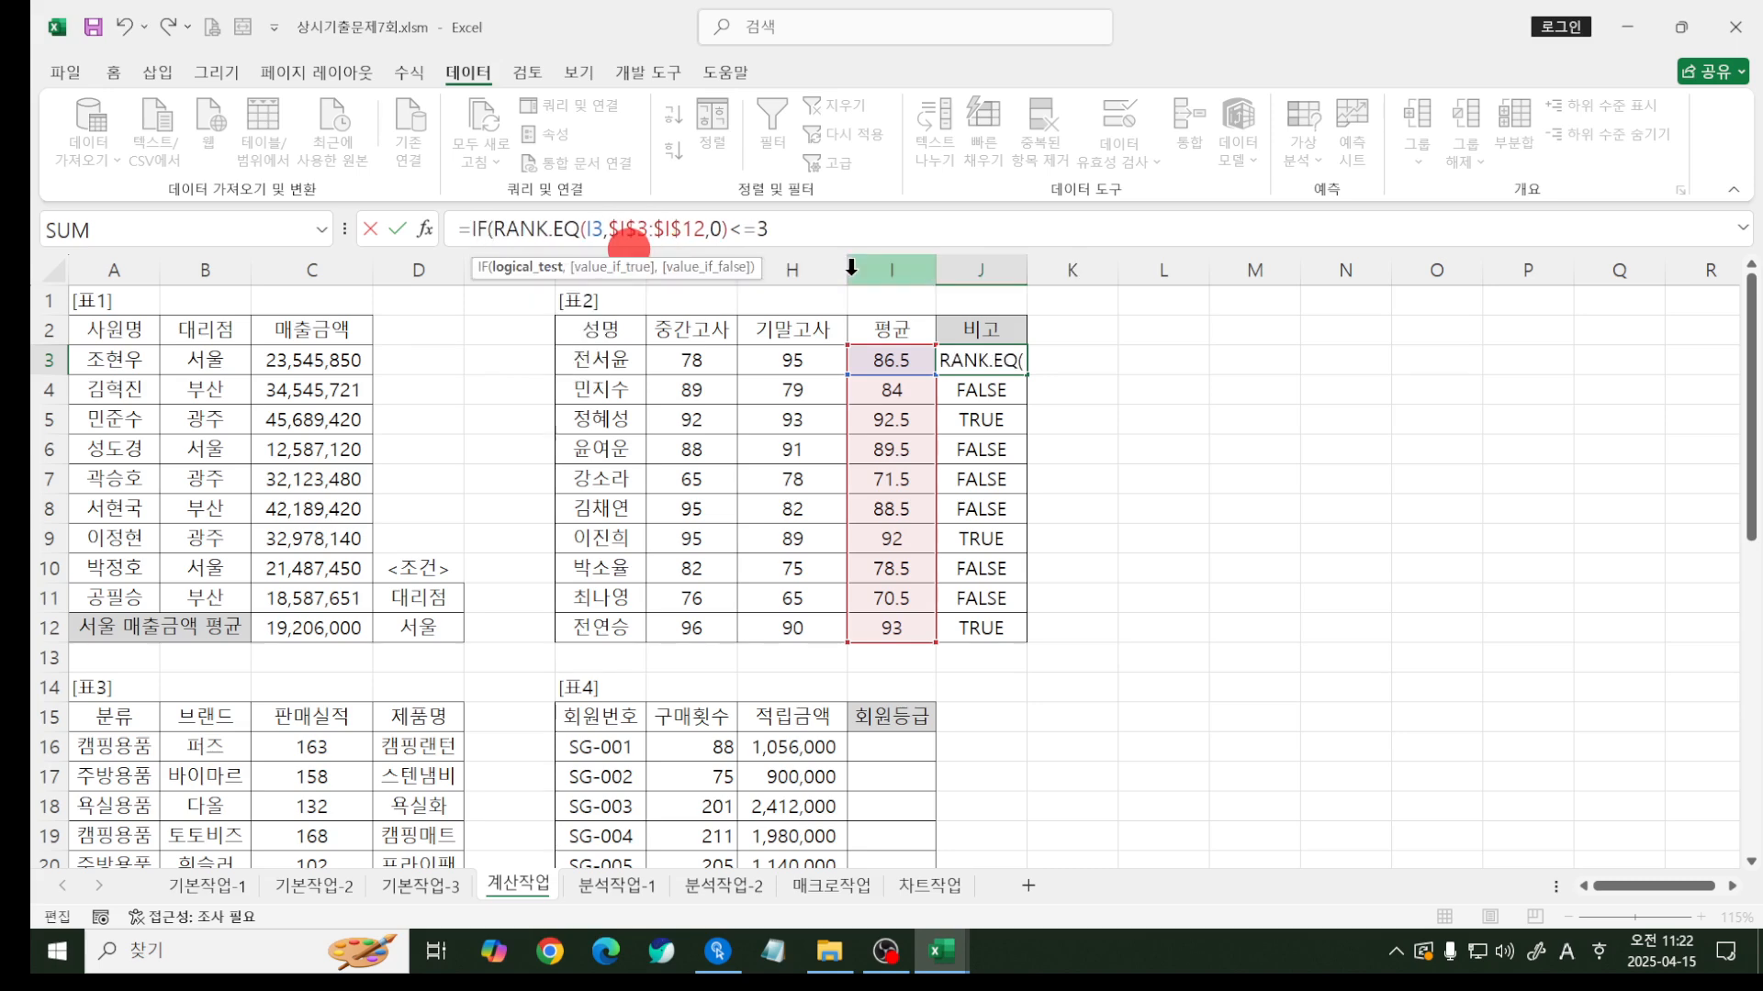
key(shift+F3)
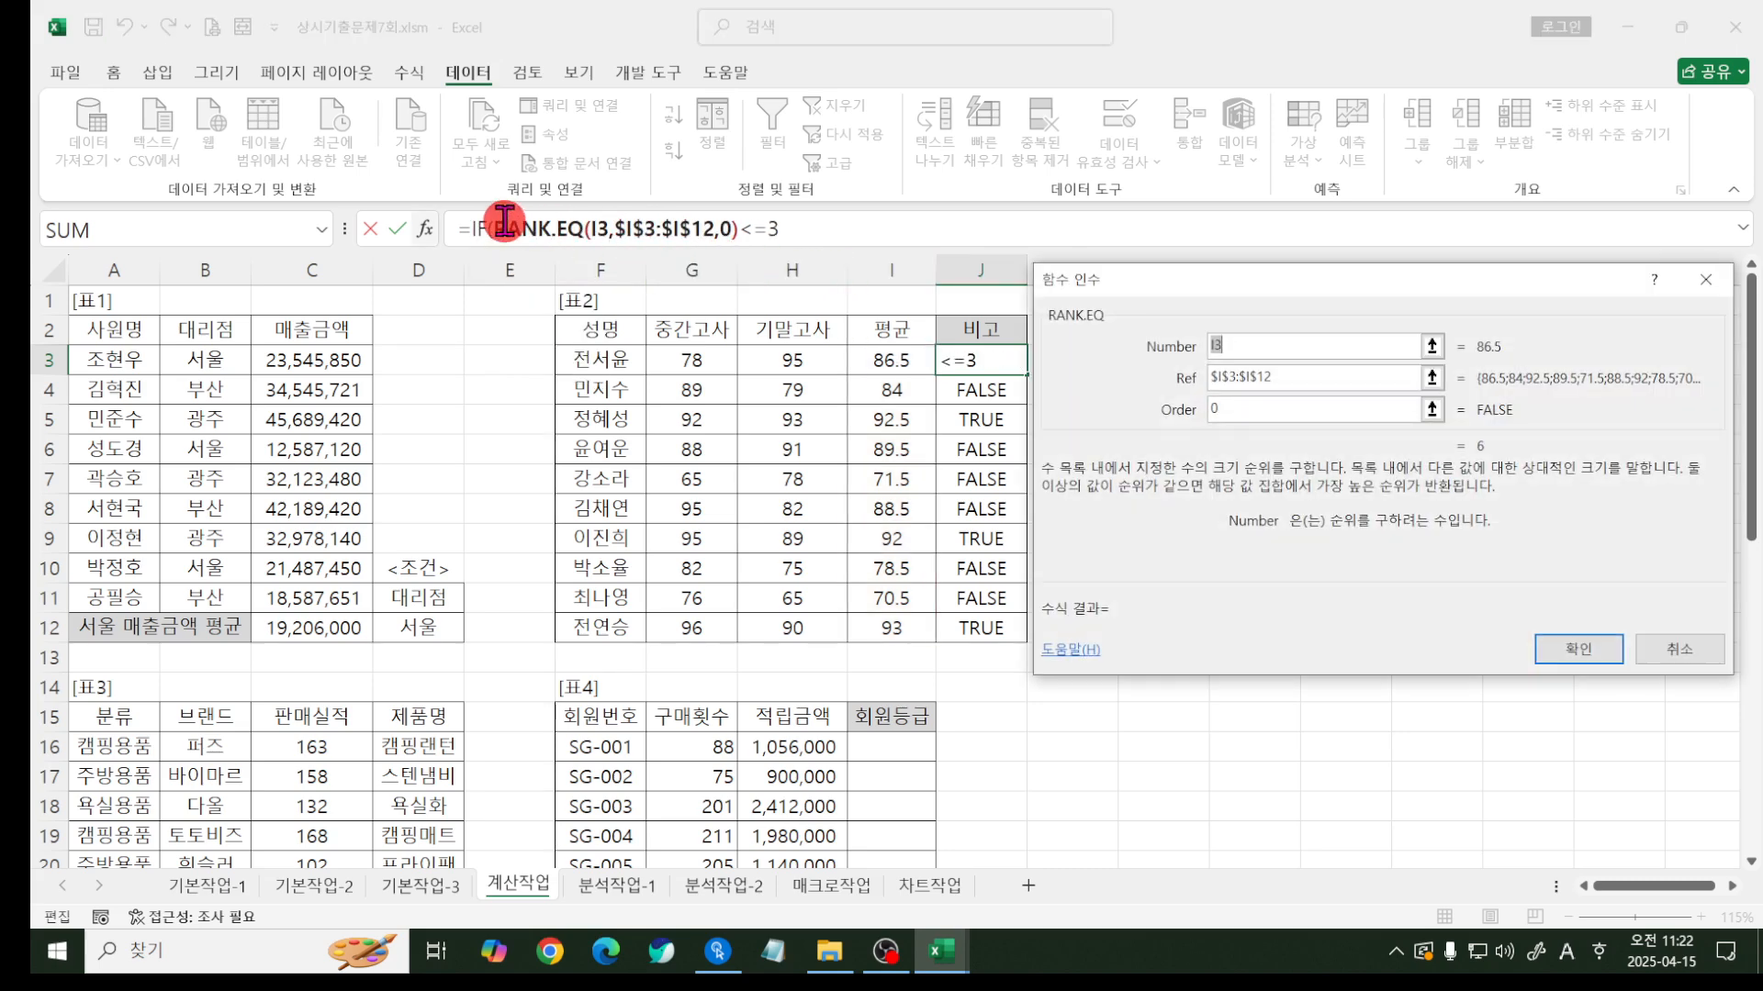
click(474, 228)
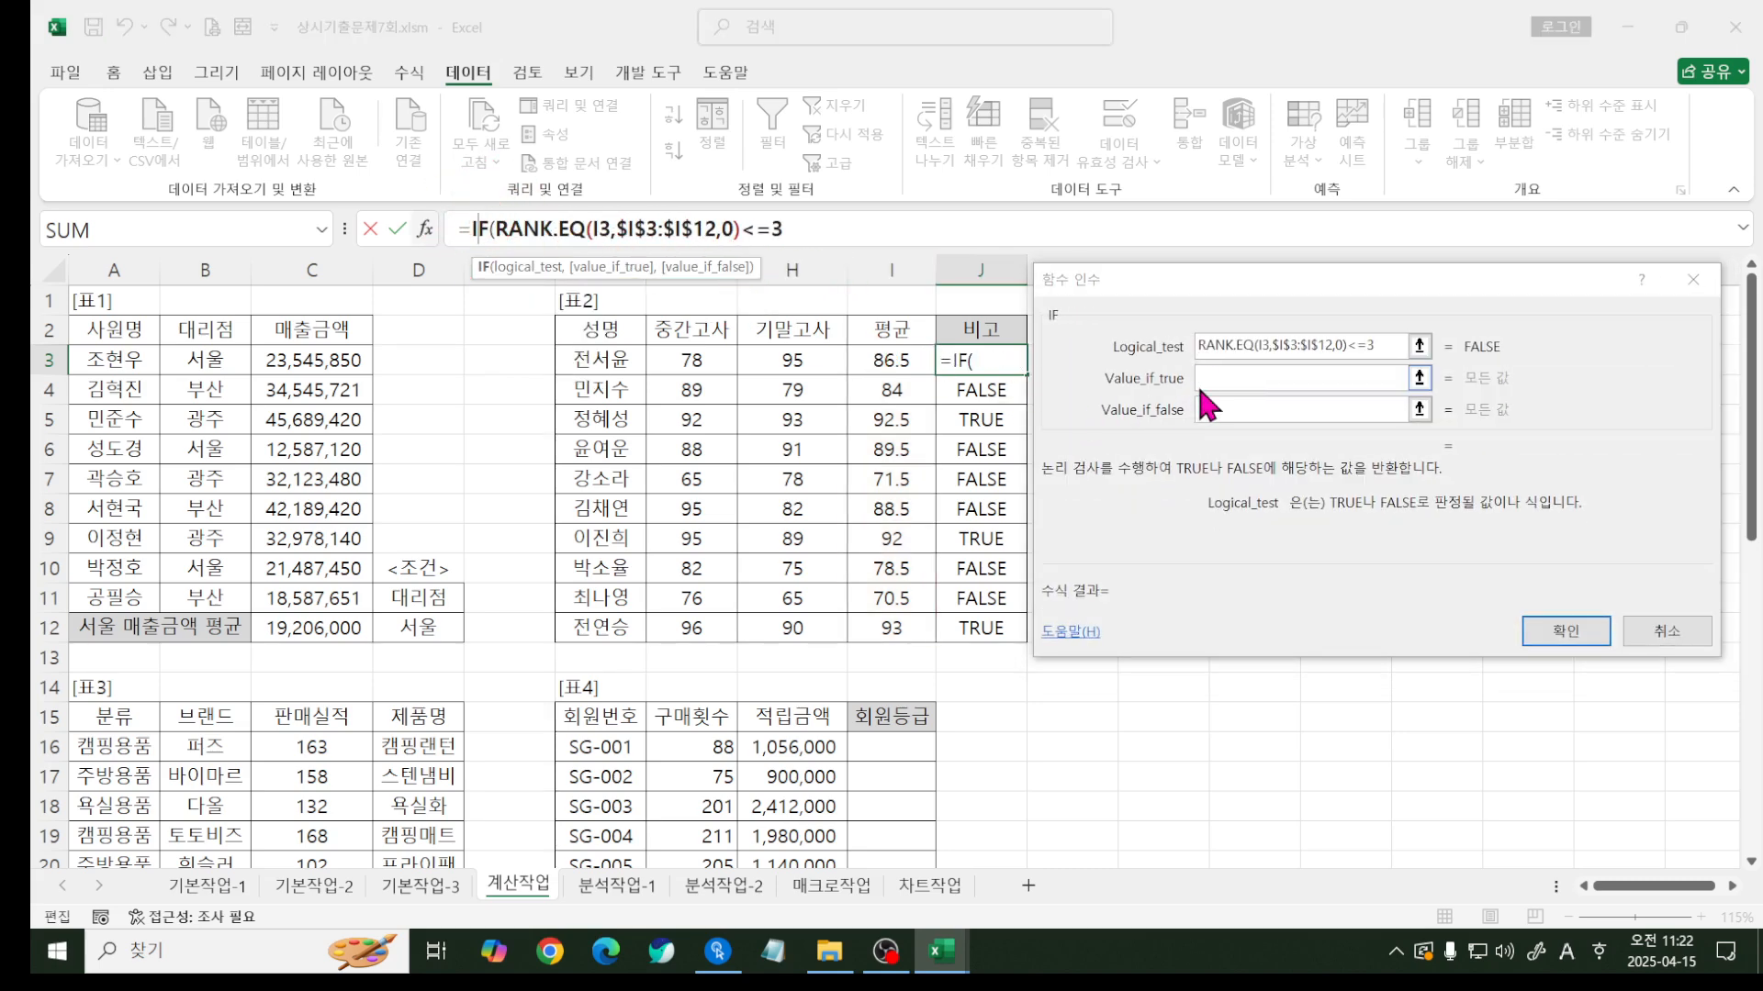
click(1322, 377)
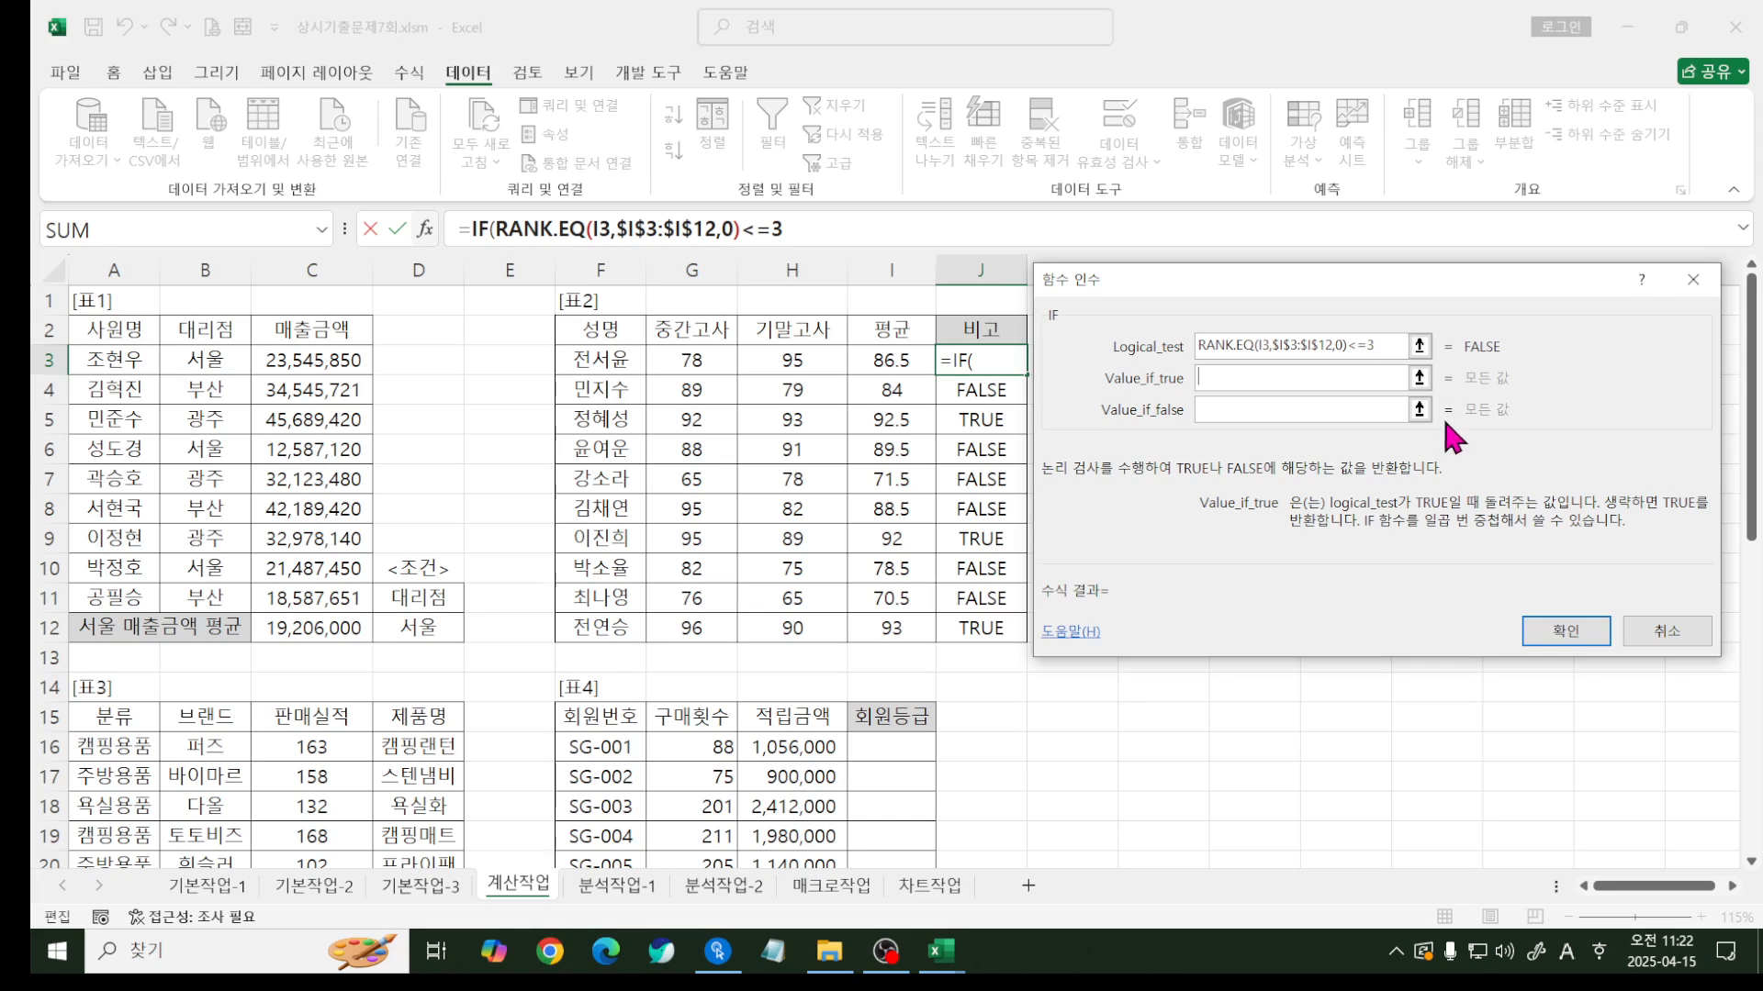
- Switch to Notepad and move its blank window below IF's Value_if_true argument
click(773, 951)
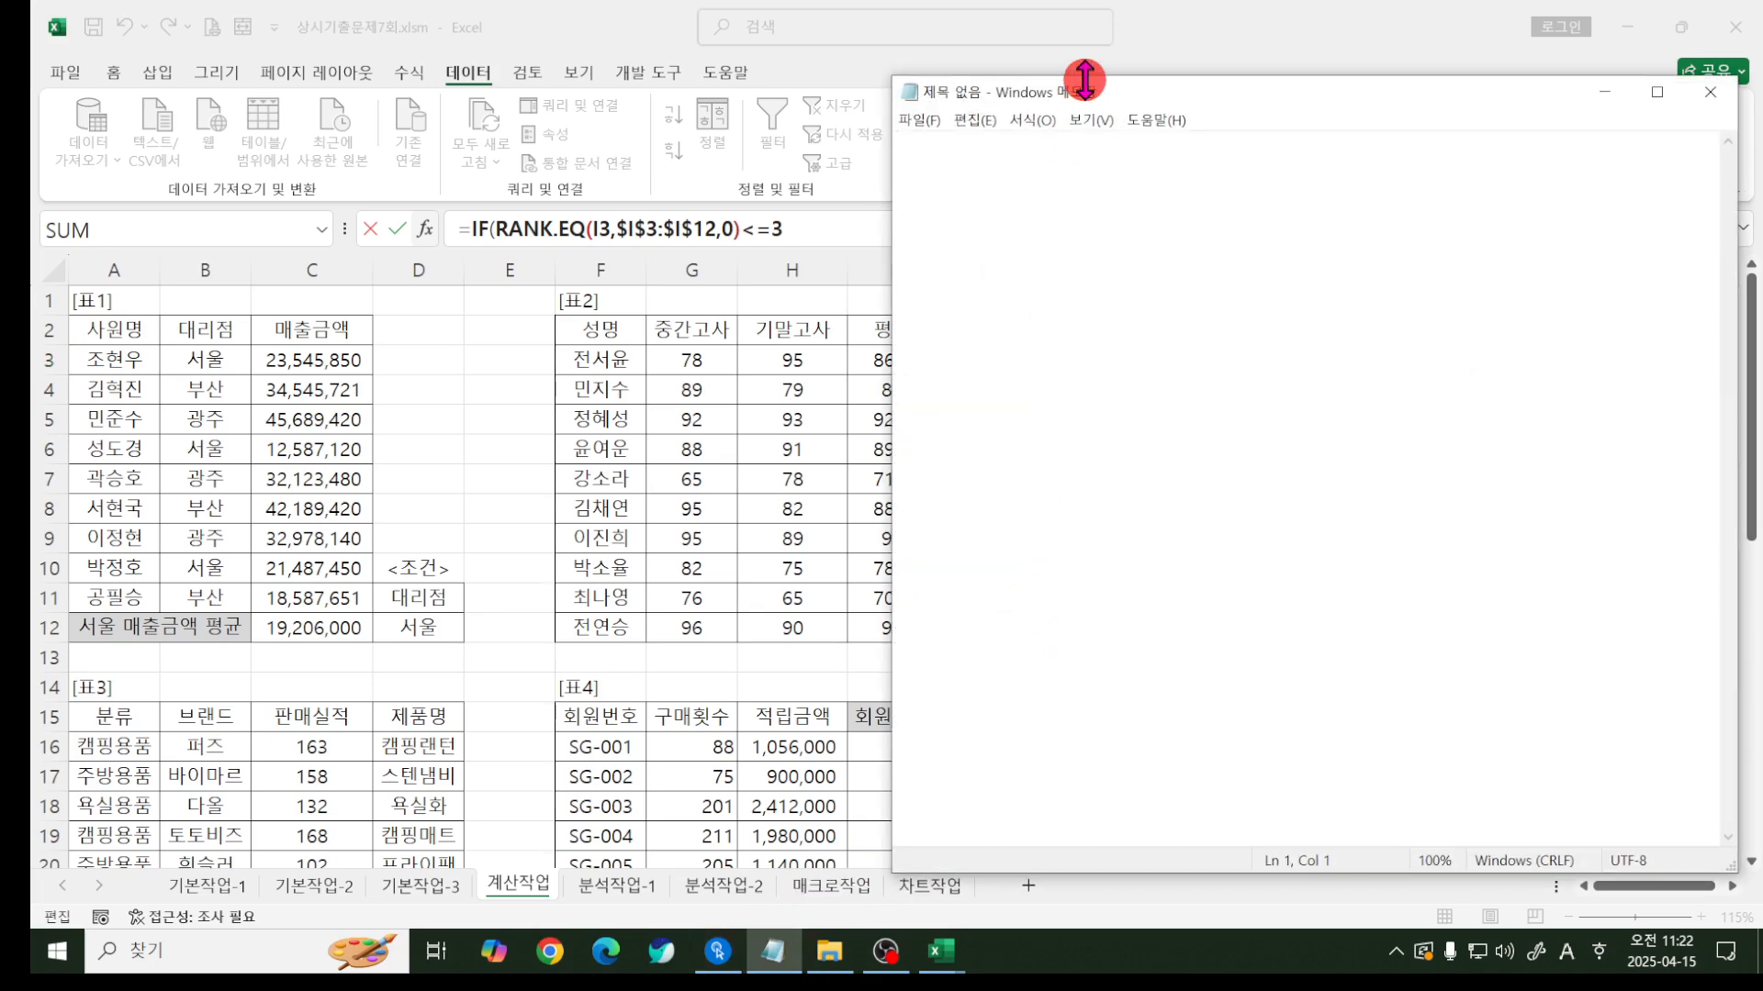
mouse_move(1085, 80)
mouse_down()
mouse_move(1114, 487)
mouse_move(1113, 416)
mouse_move(1205, 392)
mouse_up()
key(ctrl+2)
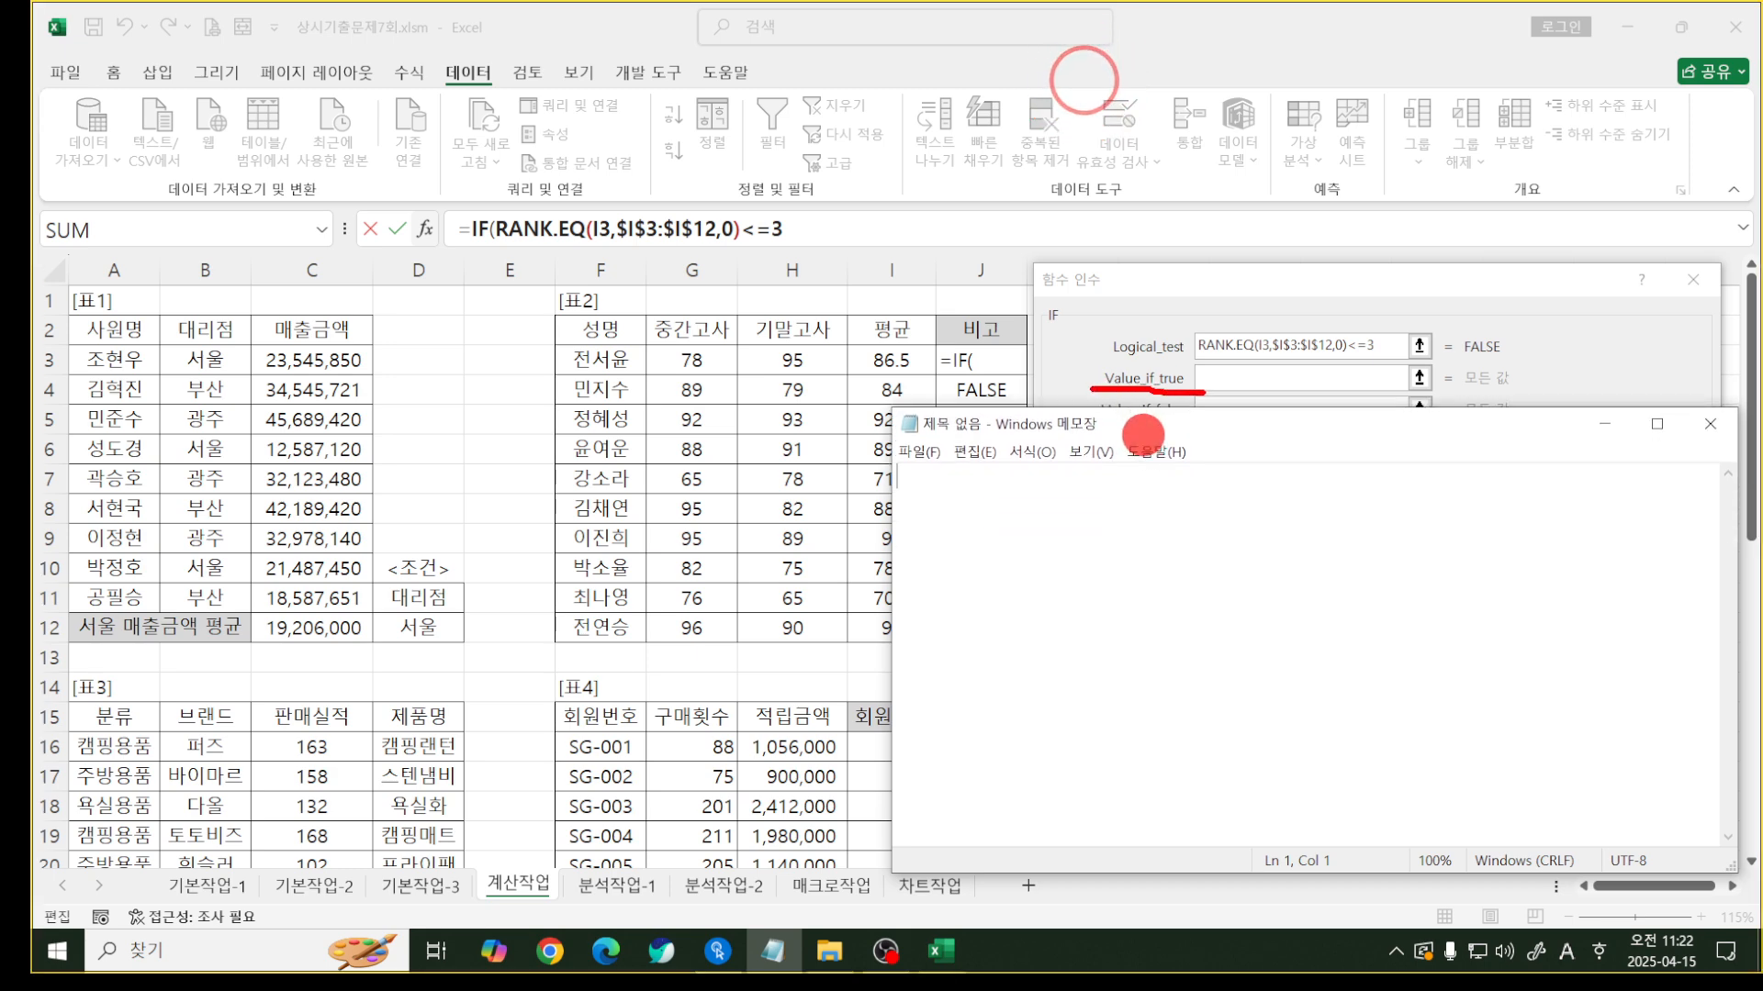
key(Escape)
click(1097, 544)
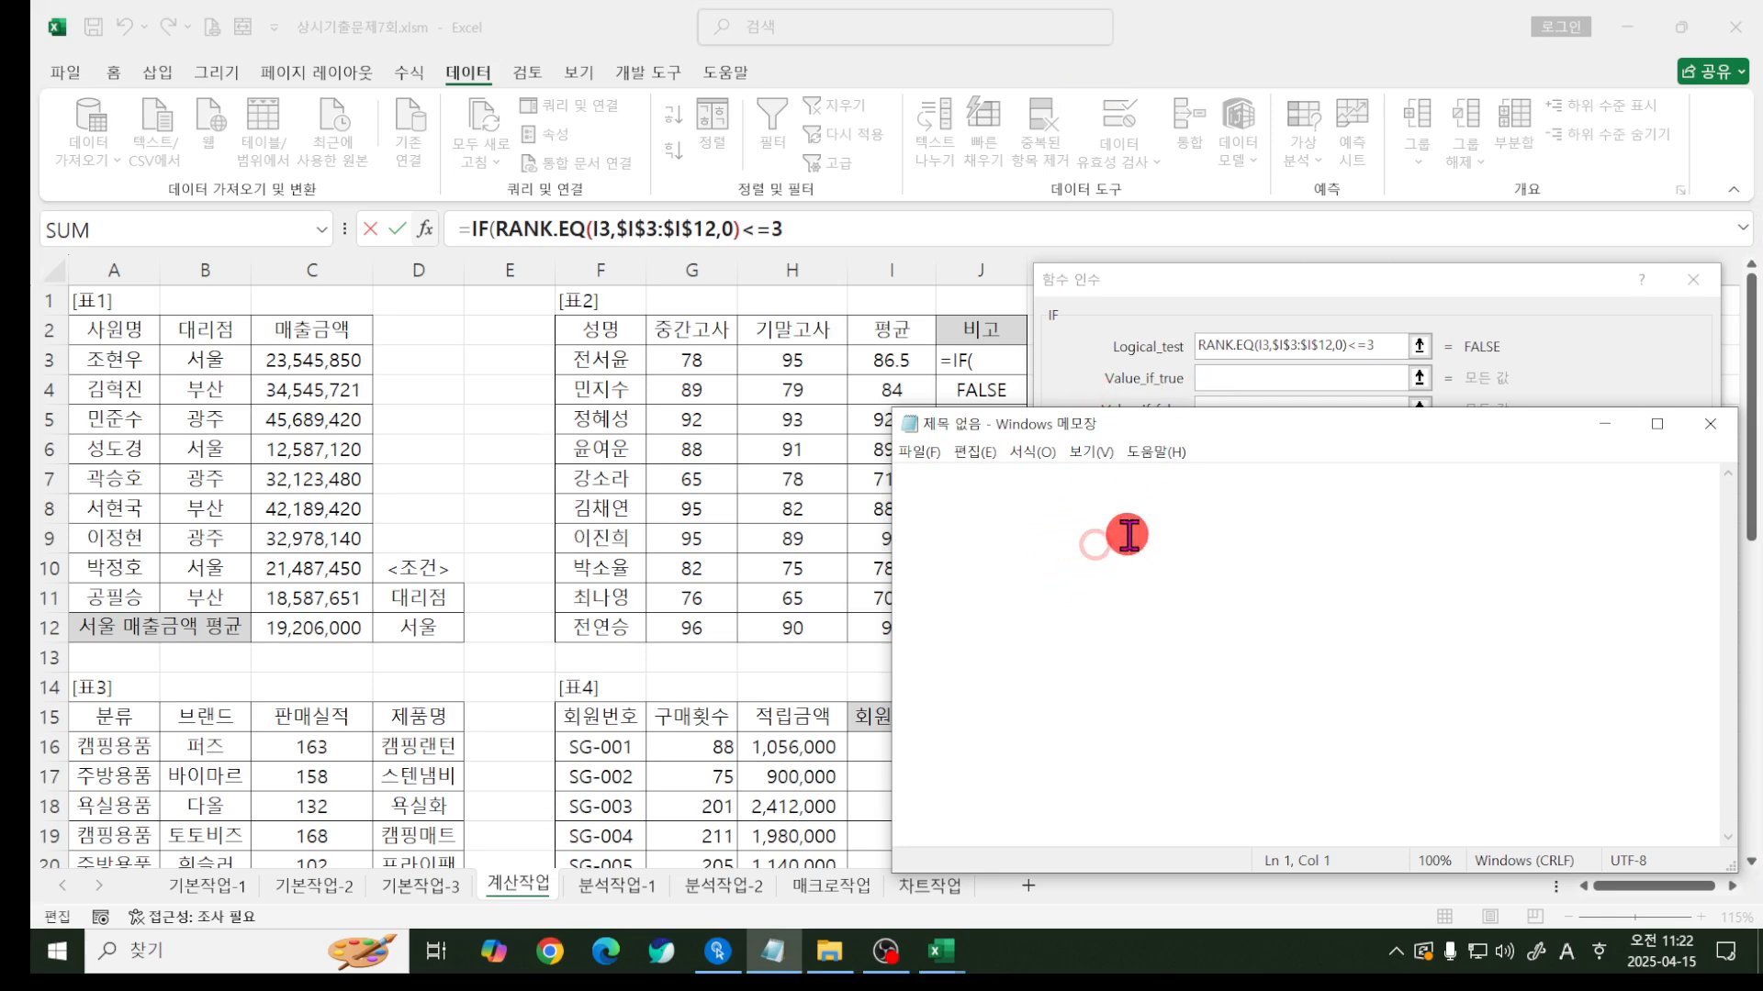
key(ctrl+2)
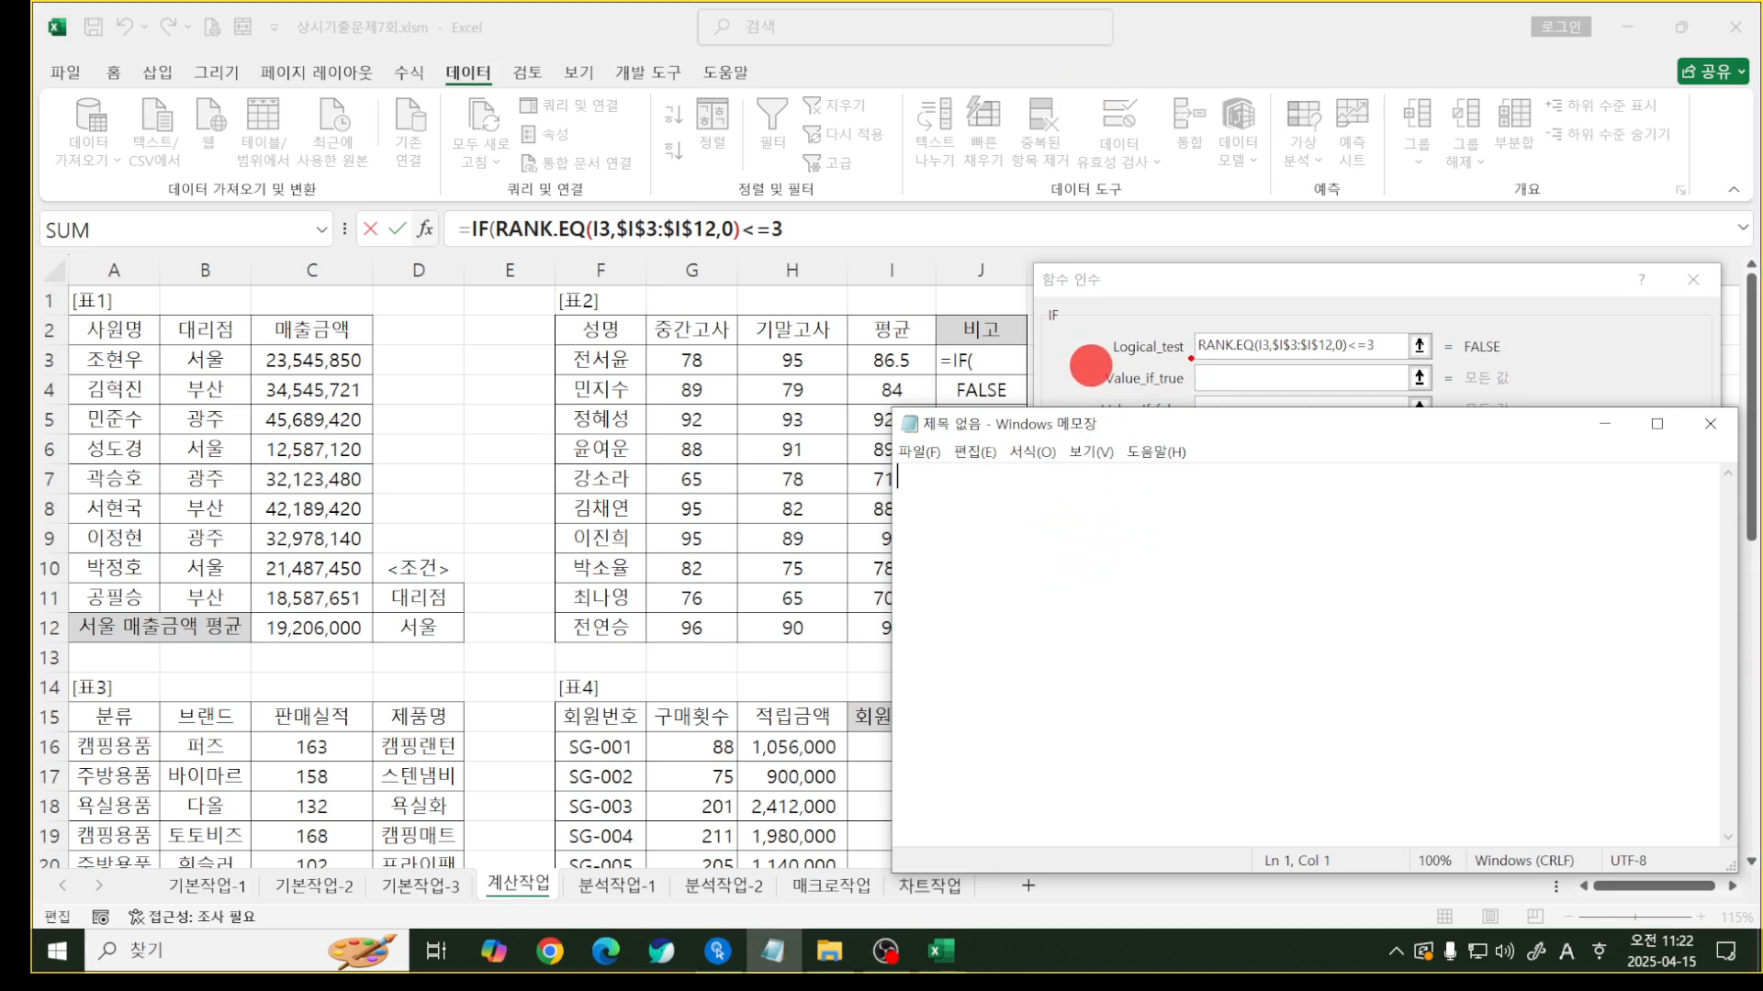
drag(1209, 362, 1400, 362)
drag(1233, 336, 1164, 351)
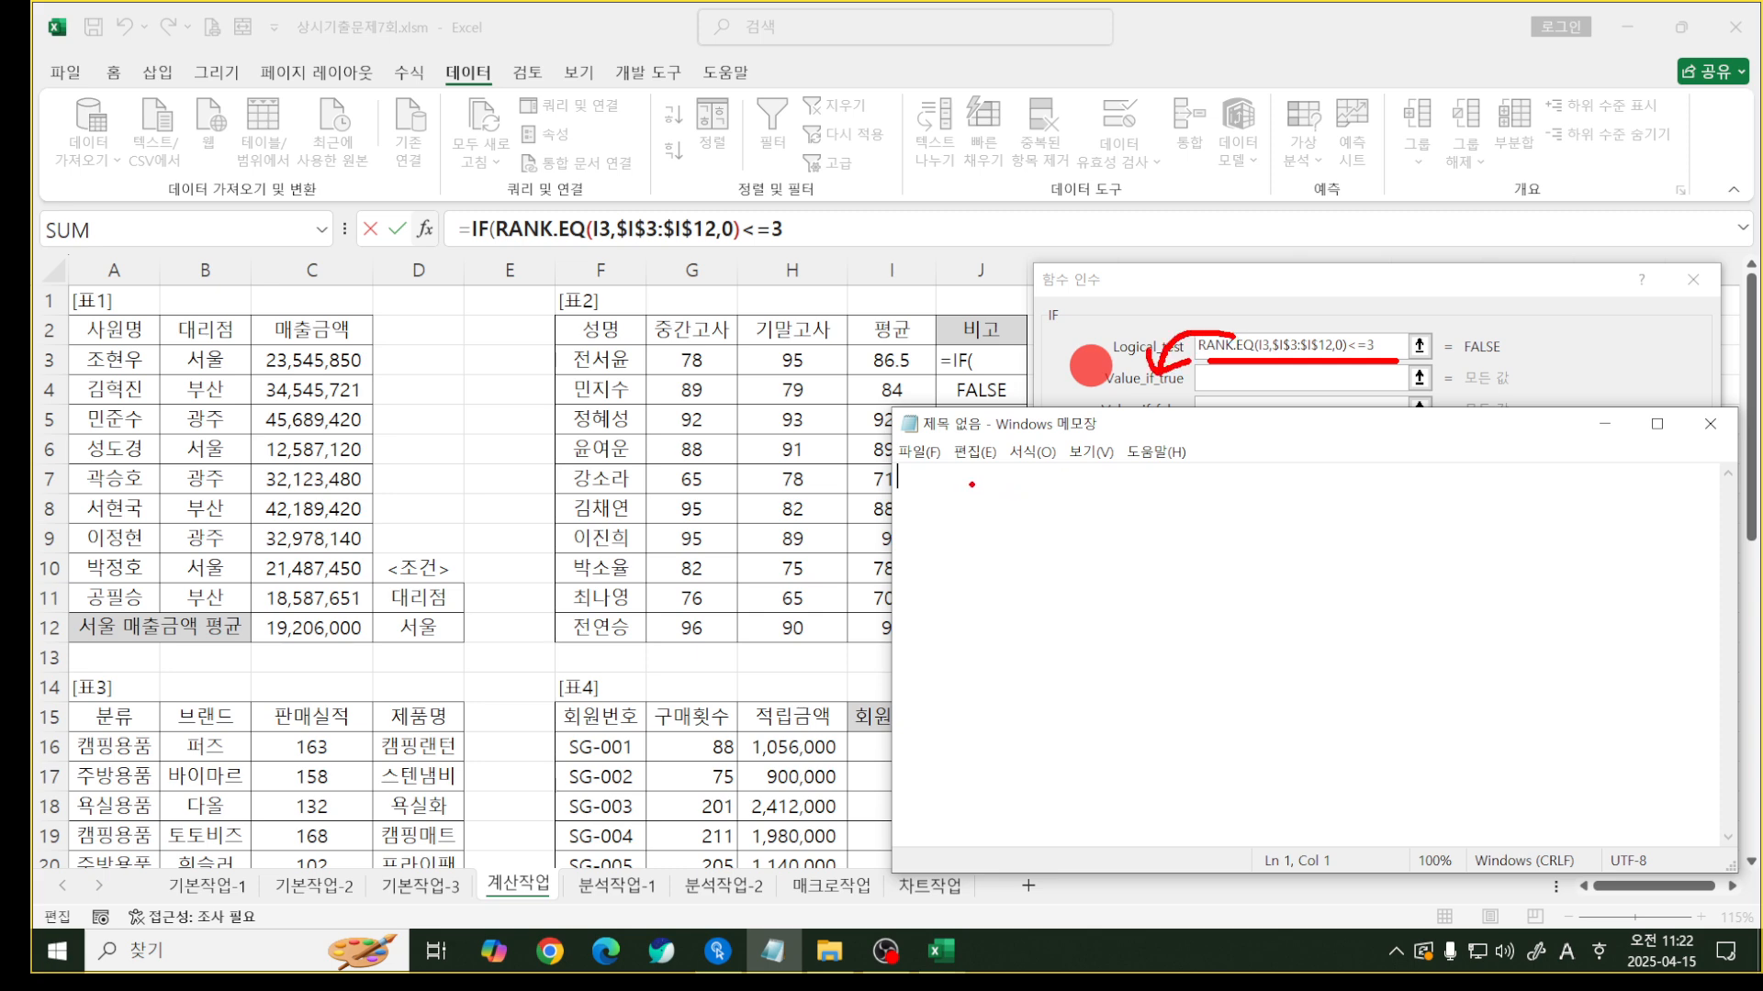
mouse_move(959, 482)
mouse_down()
mouse_move(959, 532)
mouse_move(994, 534)
mouse_up()
drag(1032, 489, 1085, 525)
drag(1154, 480, 1162, 542)
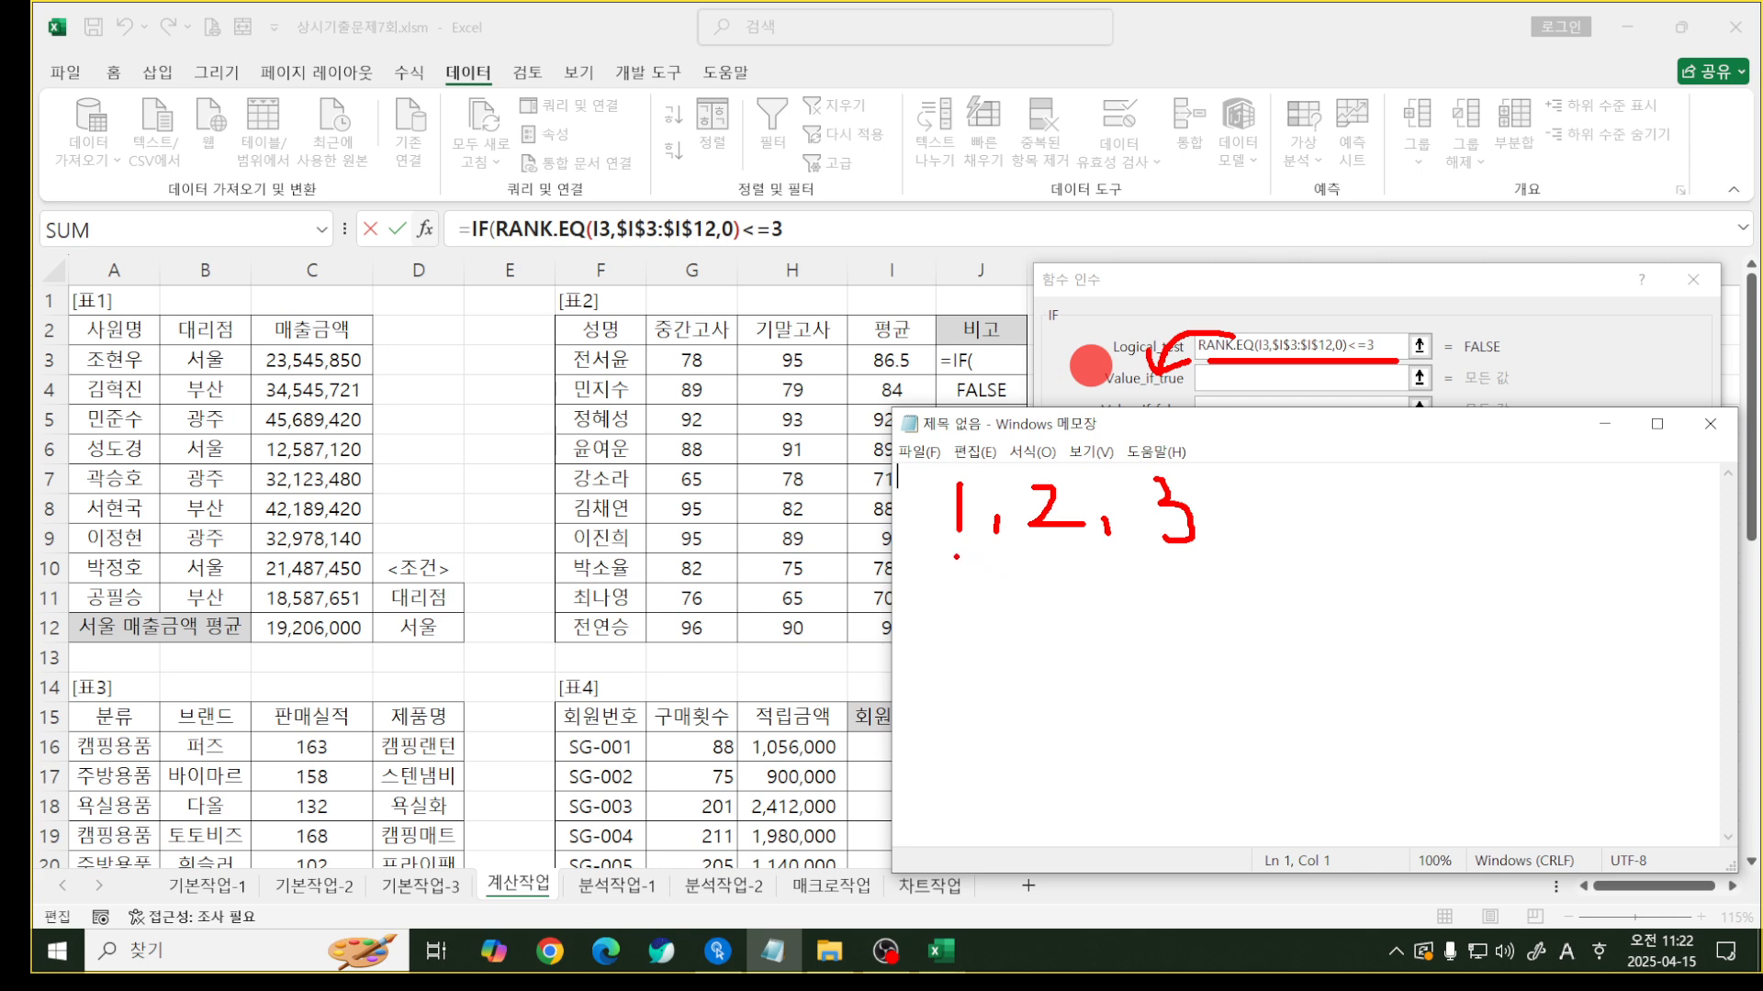
mouse_move(954, 556)
mouse_down()
mouse_move(956, 617)
mouse_move(971, 585)
mouse_up()
mouse_move(938, 655)
mouse_down()
mouse_move(943, 708)
mouse_move(991, 653)
mouse_up()
mouse_move(951, 654)
mouse_down()
mouse_move(955, 680)
mouse_move(993, 678)
mouse_up()
mouse_move(960, 696)
mouse_down()
mouse_move(1011, 701)
mouse_move(993, 740)
mouse_up()
drag(1081, 543, 1081, 617)
mouse_move(1056, 587)
mouse_down()
mouse_move(1082, 629)
mouse_move(1108, 589)
mouse_up()
mouse_move(1058, 680)
mouse_down()
mouse_move(1094, 709)
mouse_move(1136, 653)
mouse_up()
mouse_move(1108, 656)
mouse_down()
mouse_move(1108, 688)
mouse_move(1140, 683)
mouse_up()
mouse_move(1099, 696)
mouse_down()
mouse_move(1154, 703)
mouse_move(1136, 745)
mouse_up()
drag(1206, 565, 1236, 718)
mouse_move(1278, 639)
mouse_down()
mouse_move(1323, 640)
mouse_move(1324, 667)
mouse_up()
mouse_move(1278, 691)
mouse_down()
mouse_move(1341, 692)
mouse_move(1296, 748)
mouse_up()
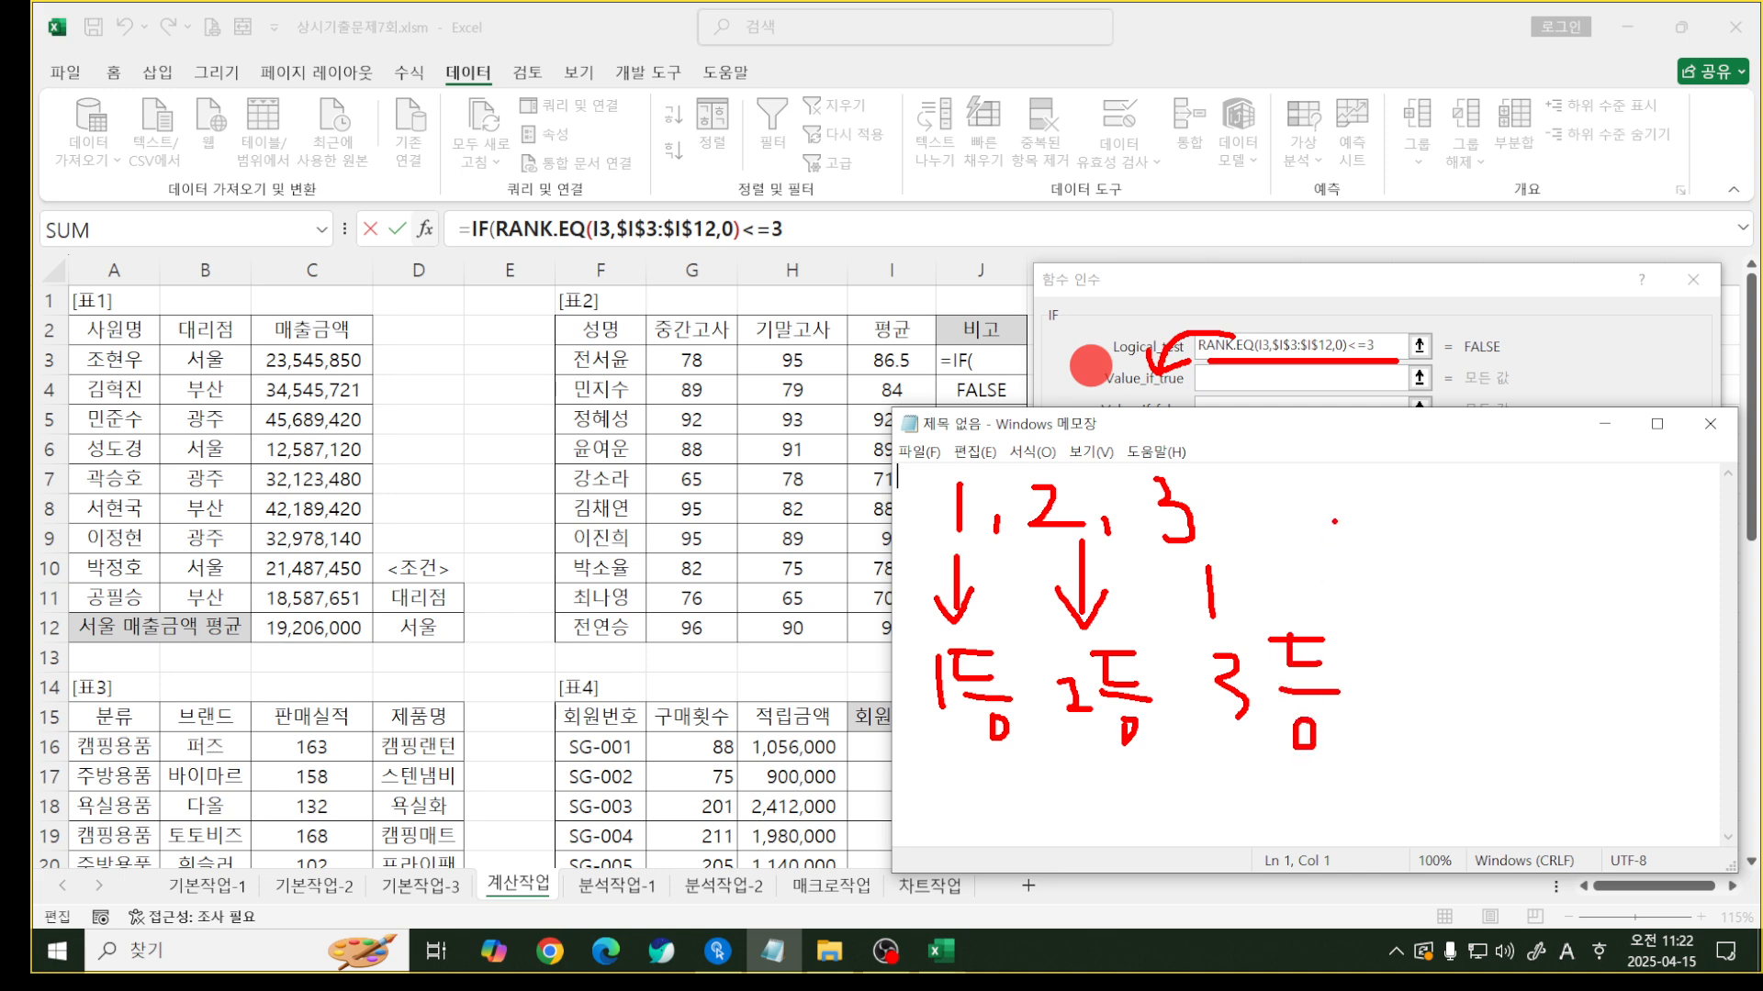
mouse_move(1368, 496)
mouse_down()
mouse_move(1365, 560)
mouse_move(1393, 510)
mouse_move(1388, 540)
mouse_move(1406, 547)
mouse_up()
drag(1413, 493, 1393, 563)
mouse_move(1414, 493)
mouse_down()
mouse_move(1428, 552)
mouse_move(1418, 533)
mouse_move(1452, 524)
mouse_up()
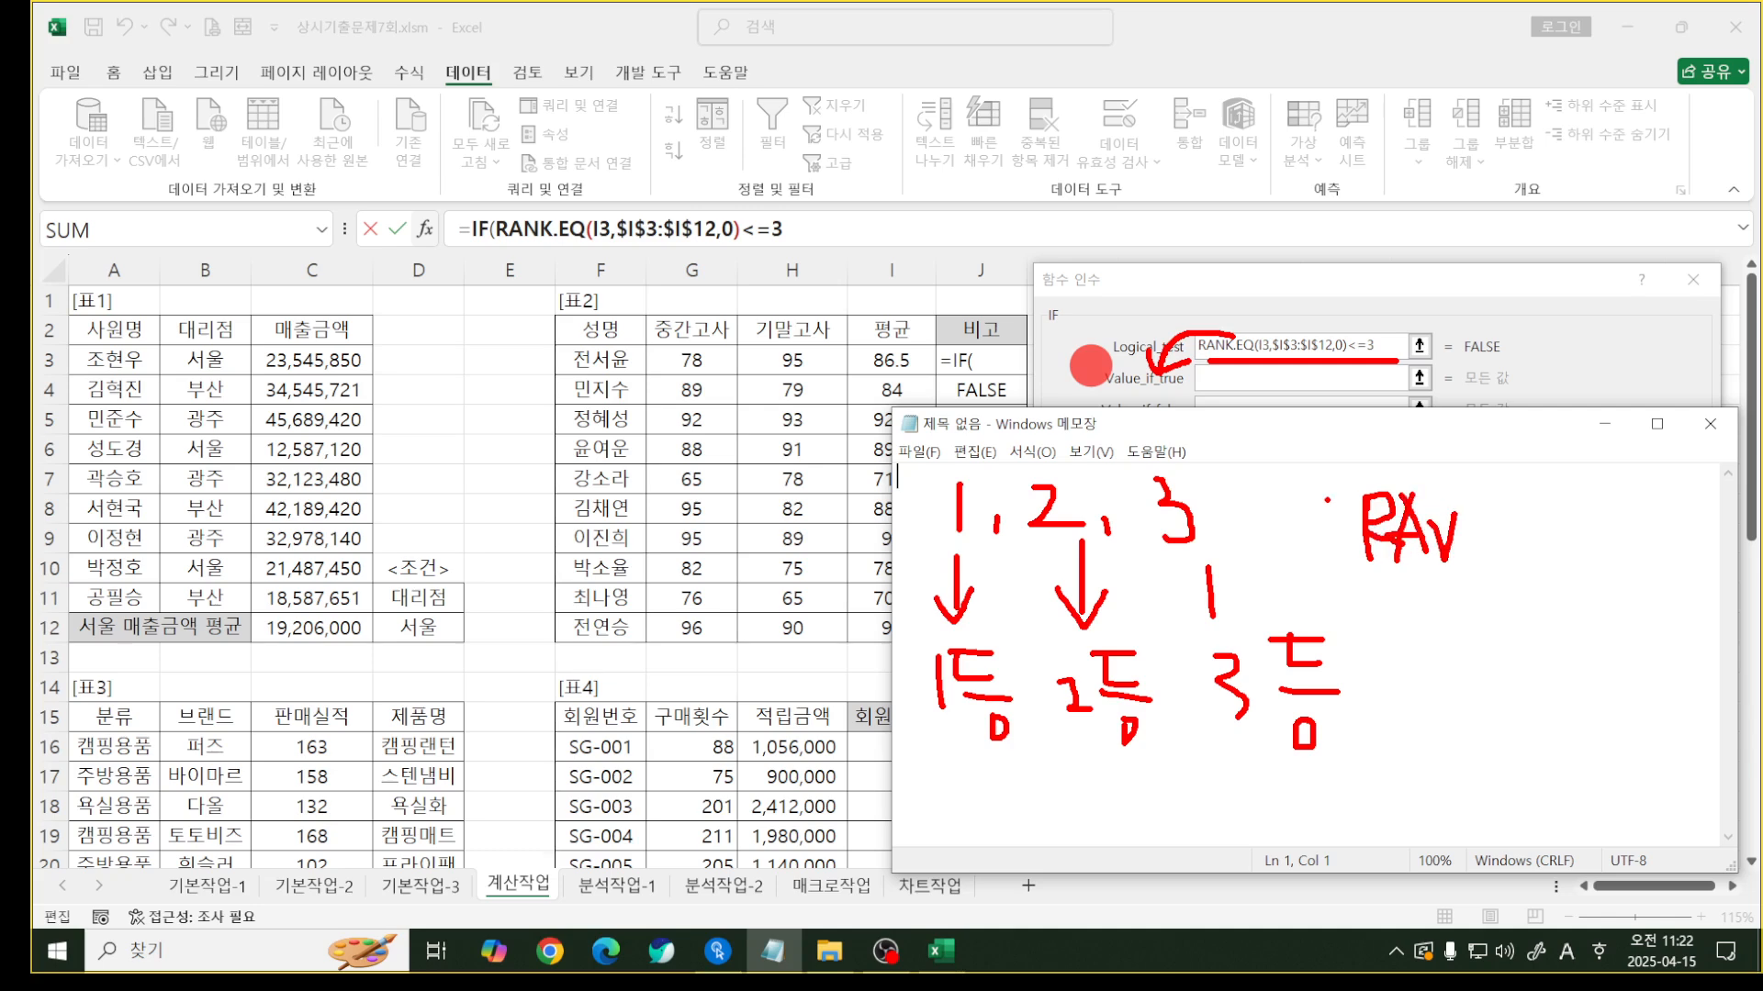
drag(1229, 542, 993, 547)
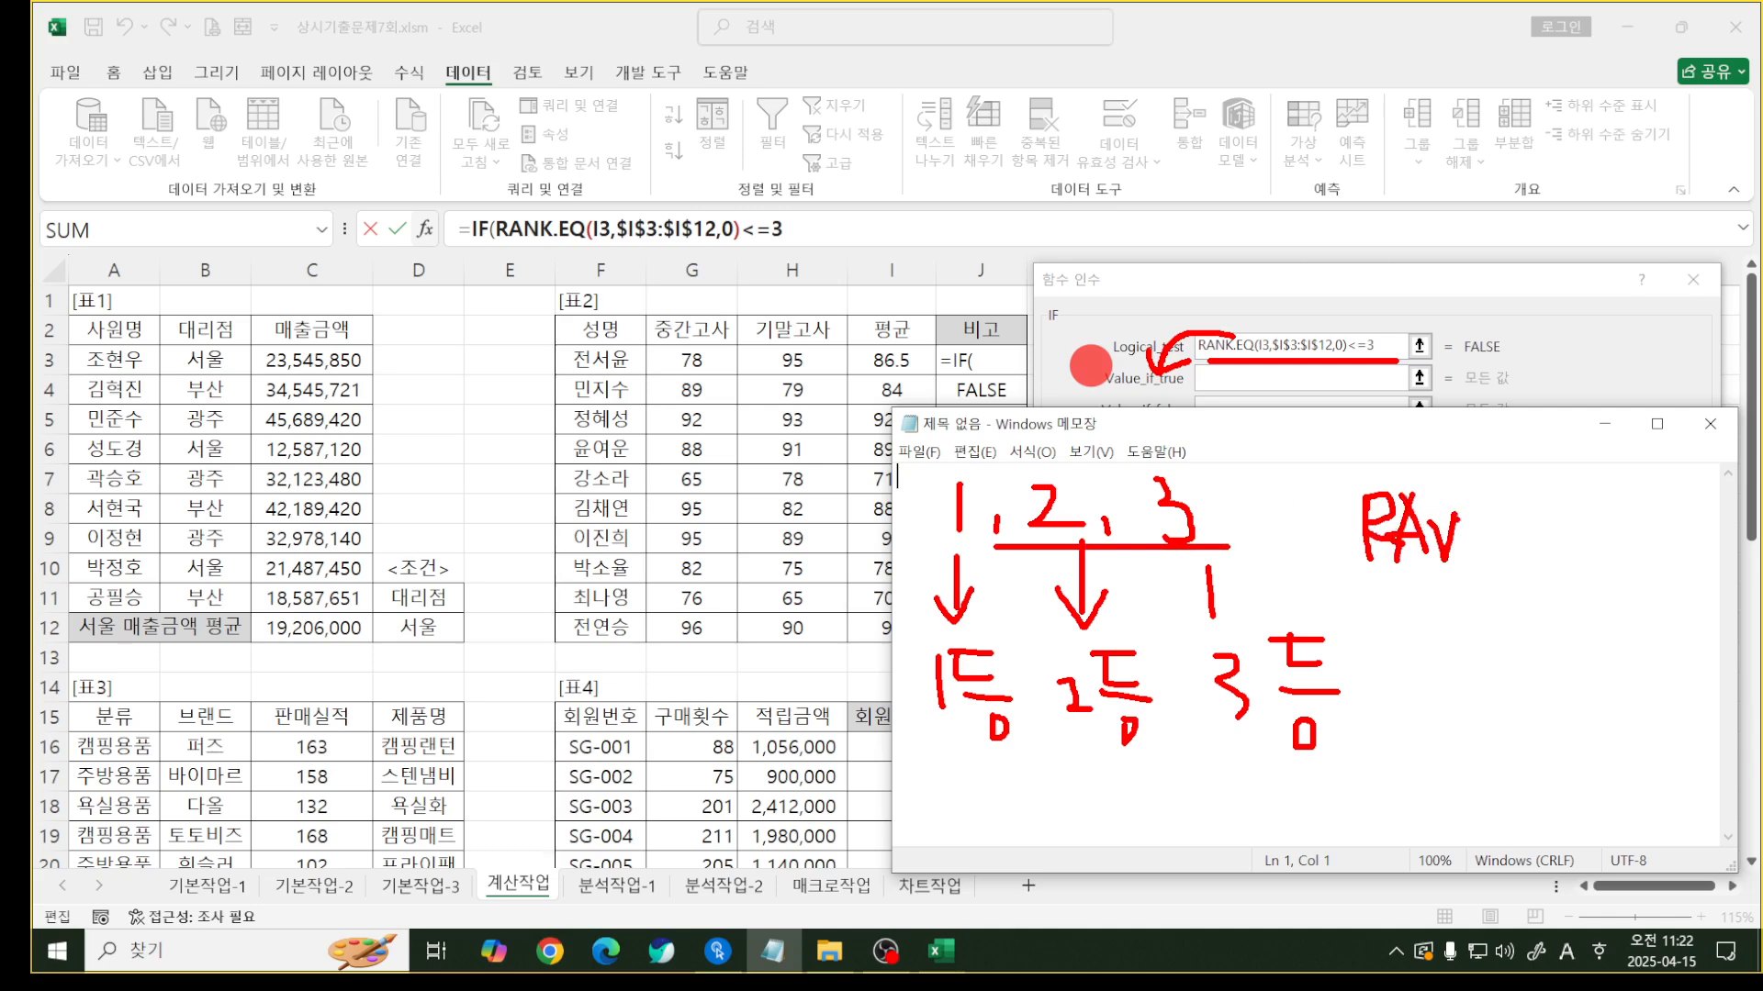
drag(1456, 556, 1471, 521)
drag(1479, 498, 1484, 563)
mouse_move(1515, 525)
mouse_down()
mouse_move(1487, 536)
mouse_move(1530, 567)
mouse_up()
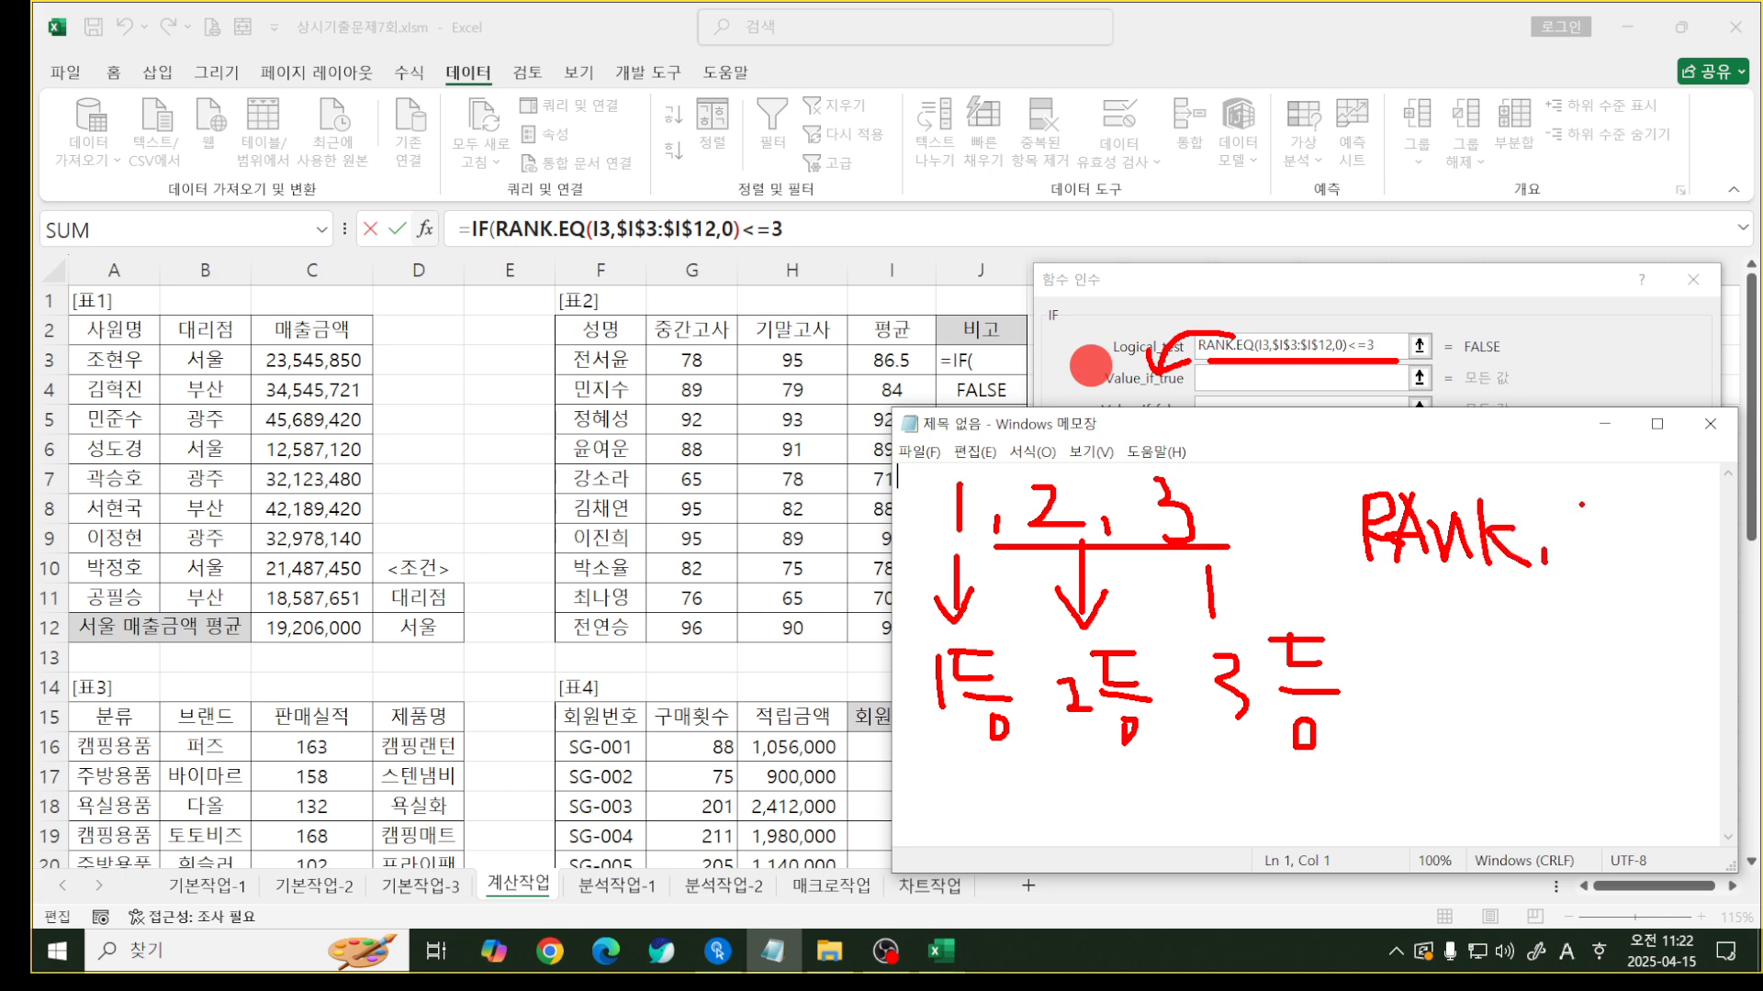
mouse_move(1580, 504)
mouse_down()
mouse_move(1550, 557)
mouse_move(1567, 551)
mouse_up()
drag(1545, 531, 1611, 531)
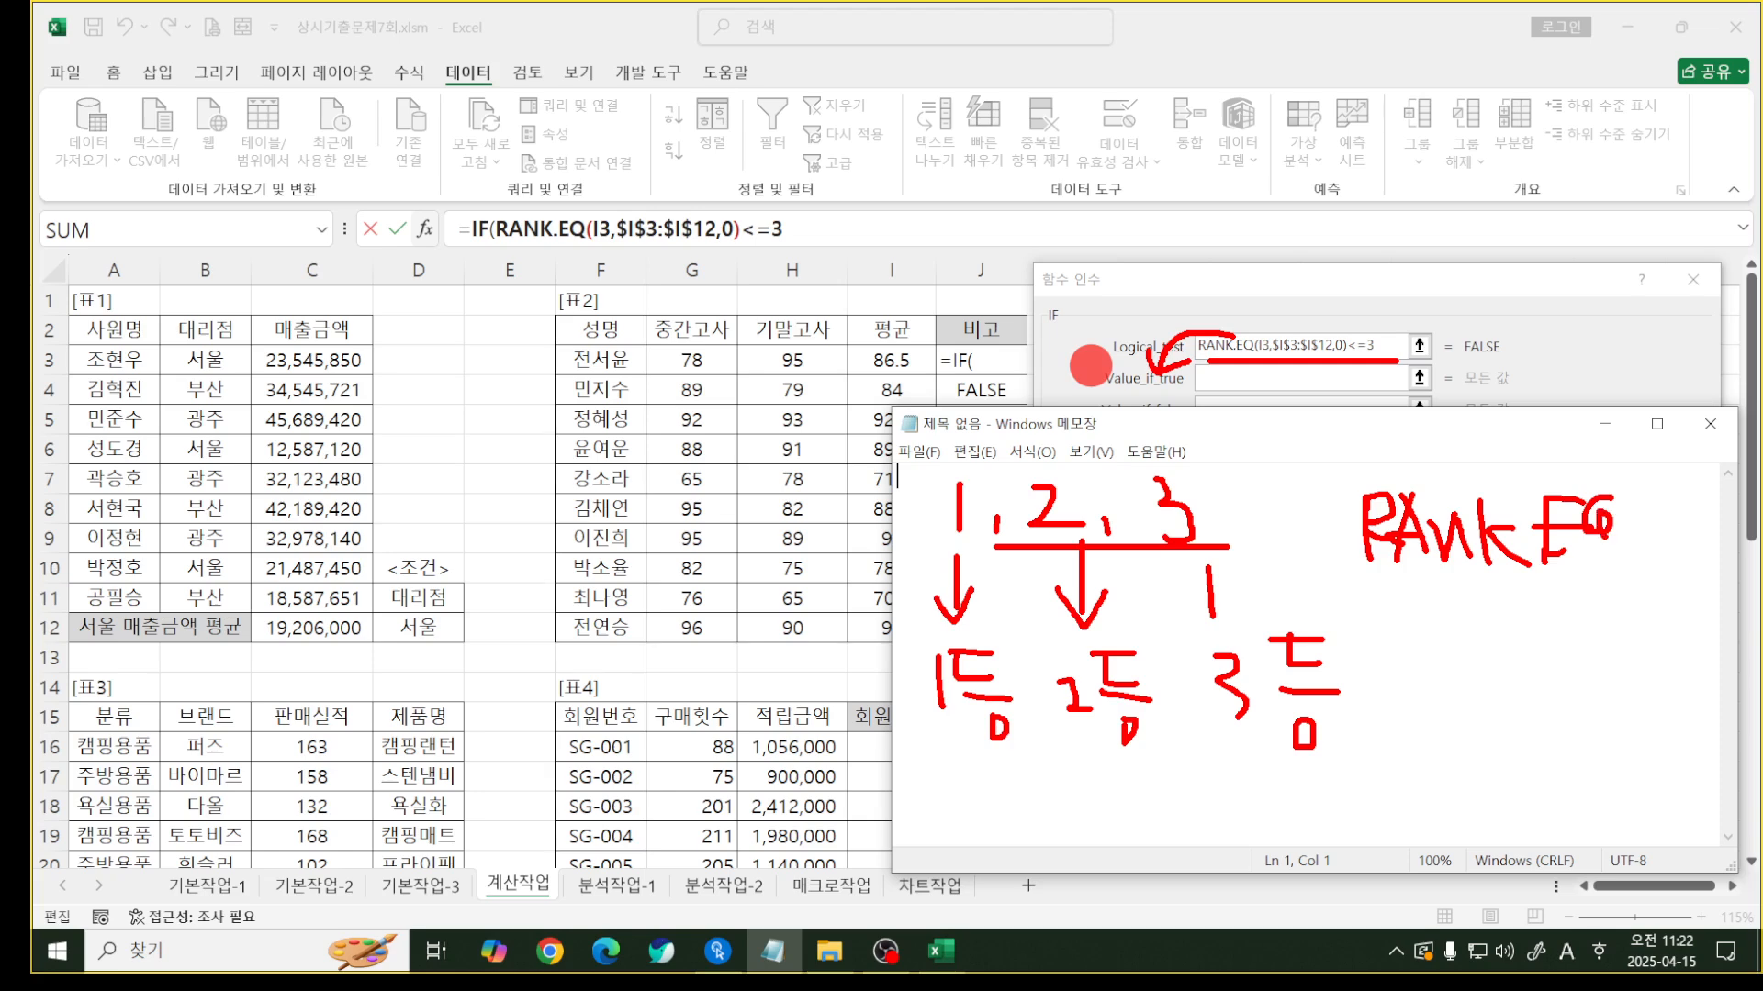
drag(1362, 571, 1631, 576)
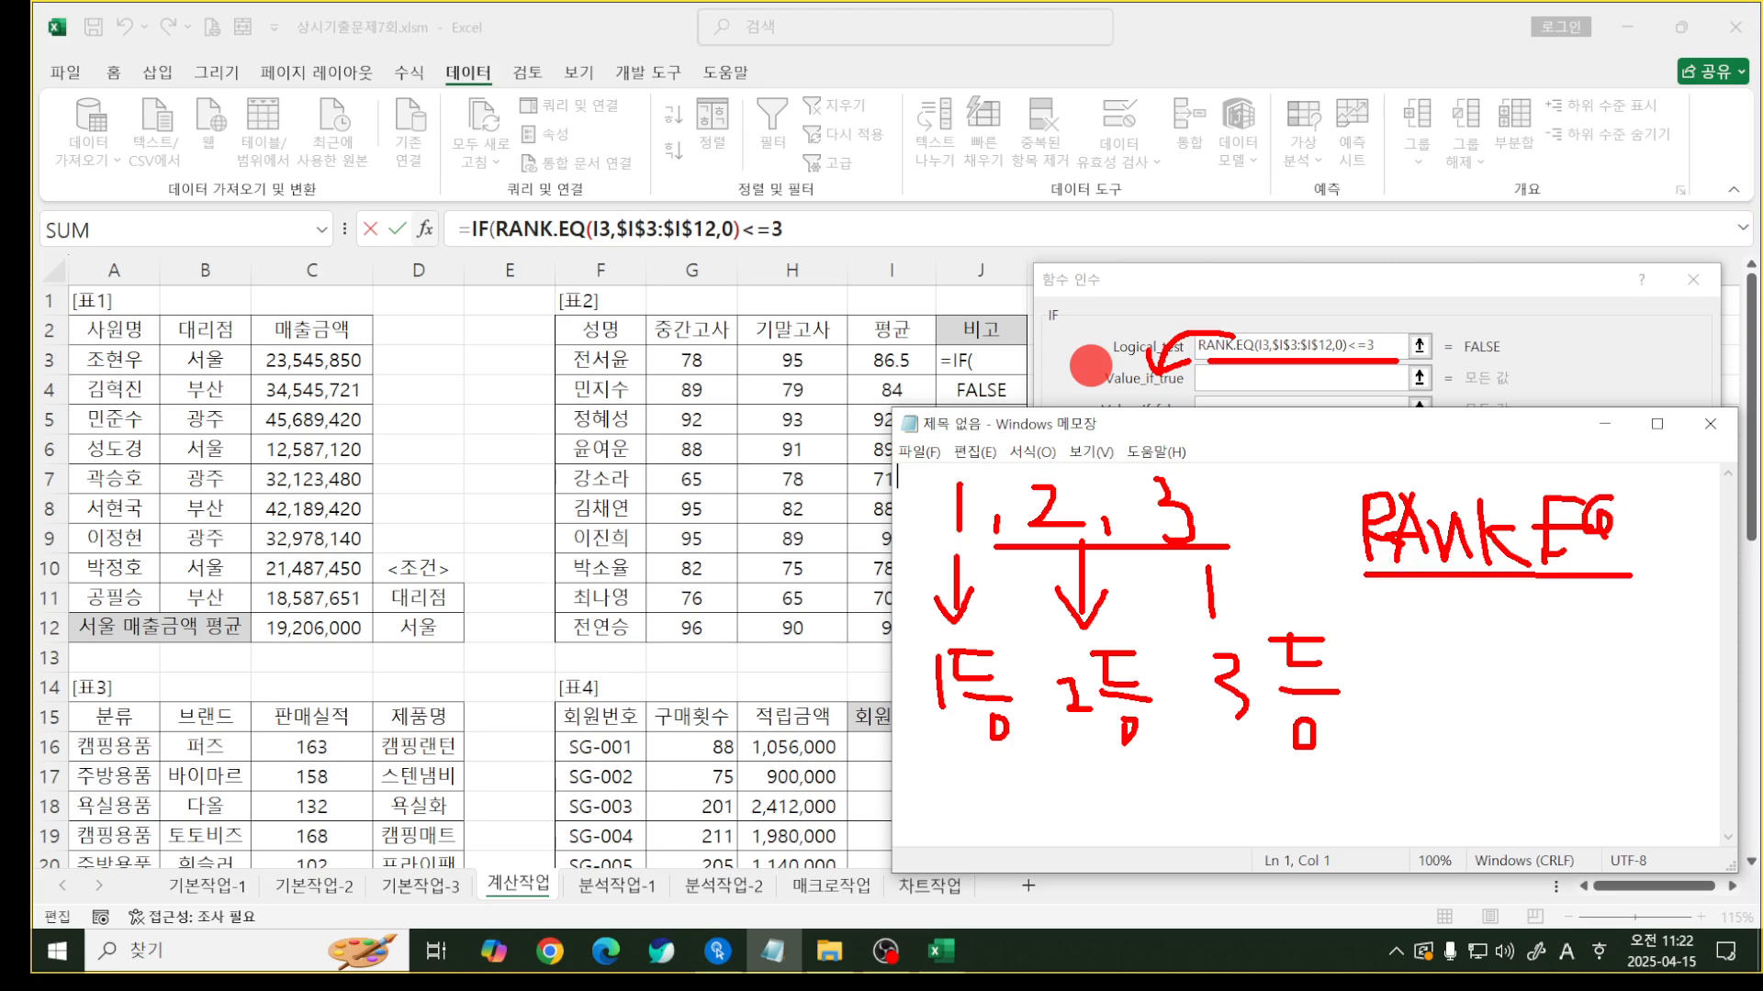
mouse_move(1228, 425)
mouse_down()
mouse_move(1241, 476)
mouse_move(1275, 459)
mouse_up()
drag(1270, 400, 1269, 499)
mouse_move(1289, 446)
mouse_down()
mouse_move(1305, 464)
mouse_move(1292, 444)
mouse_up()
mouse_move(1329, 442)
mouse_down()
mouse_move(1320, 463)
mouse_move(1329, 444)
mouse_up()
mouse_move(1390, 431)
mouse_down()
mouse_move(1361, 448)
mouse_move(1373, 479)
mouse_up()
mouse_move(1446, 418)
mouse_down()
mouse_move(1414, 455)
mouse_move(1456, 459)
mouse_move(1460, 435)
mouse_up()
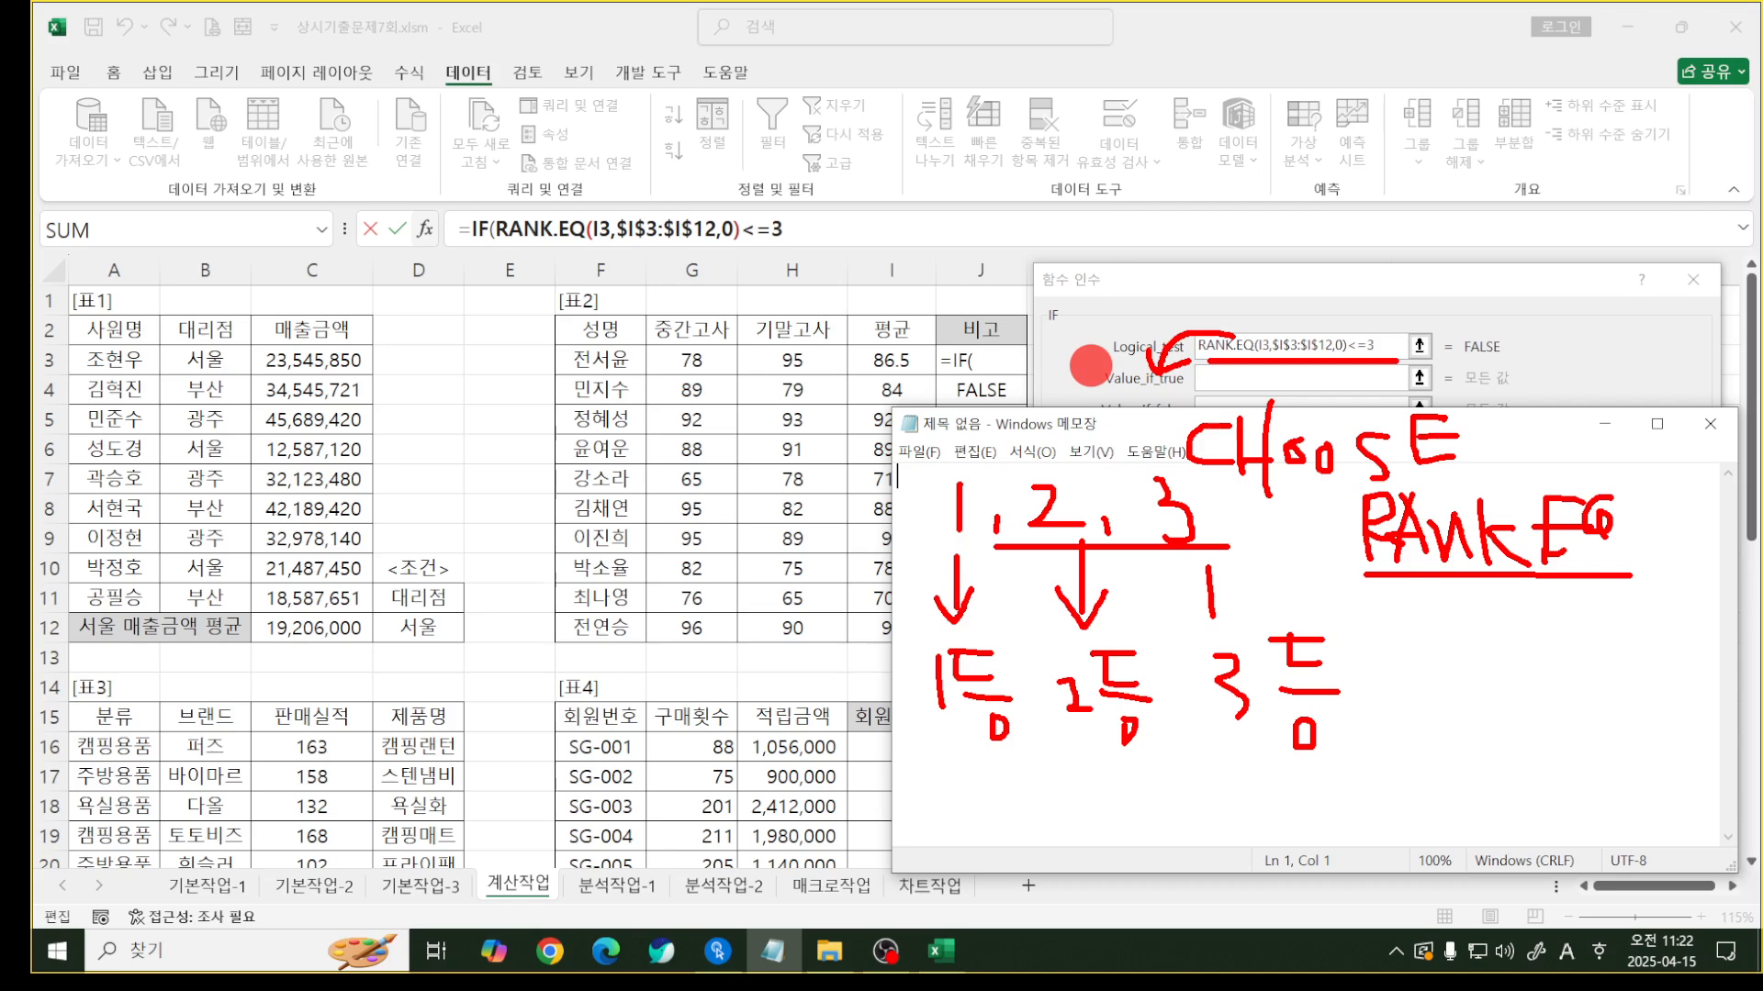
drag(1339, 489, 1324, 558)
drag(921, 720, 905, 732)
mouse_move(1358, 634)
mouse_down()
mouse_move(1360, 712)
mouse_move(1341, 731)
mouse_up()
key(Escape)
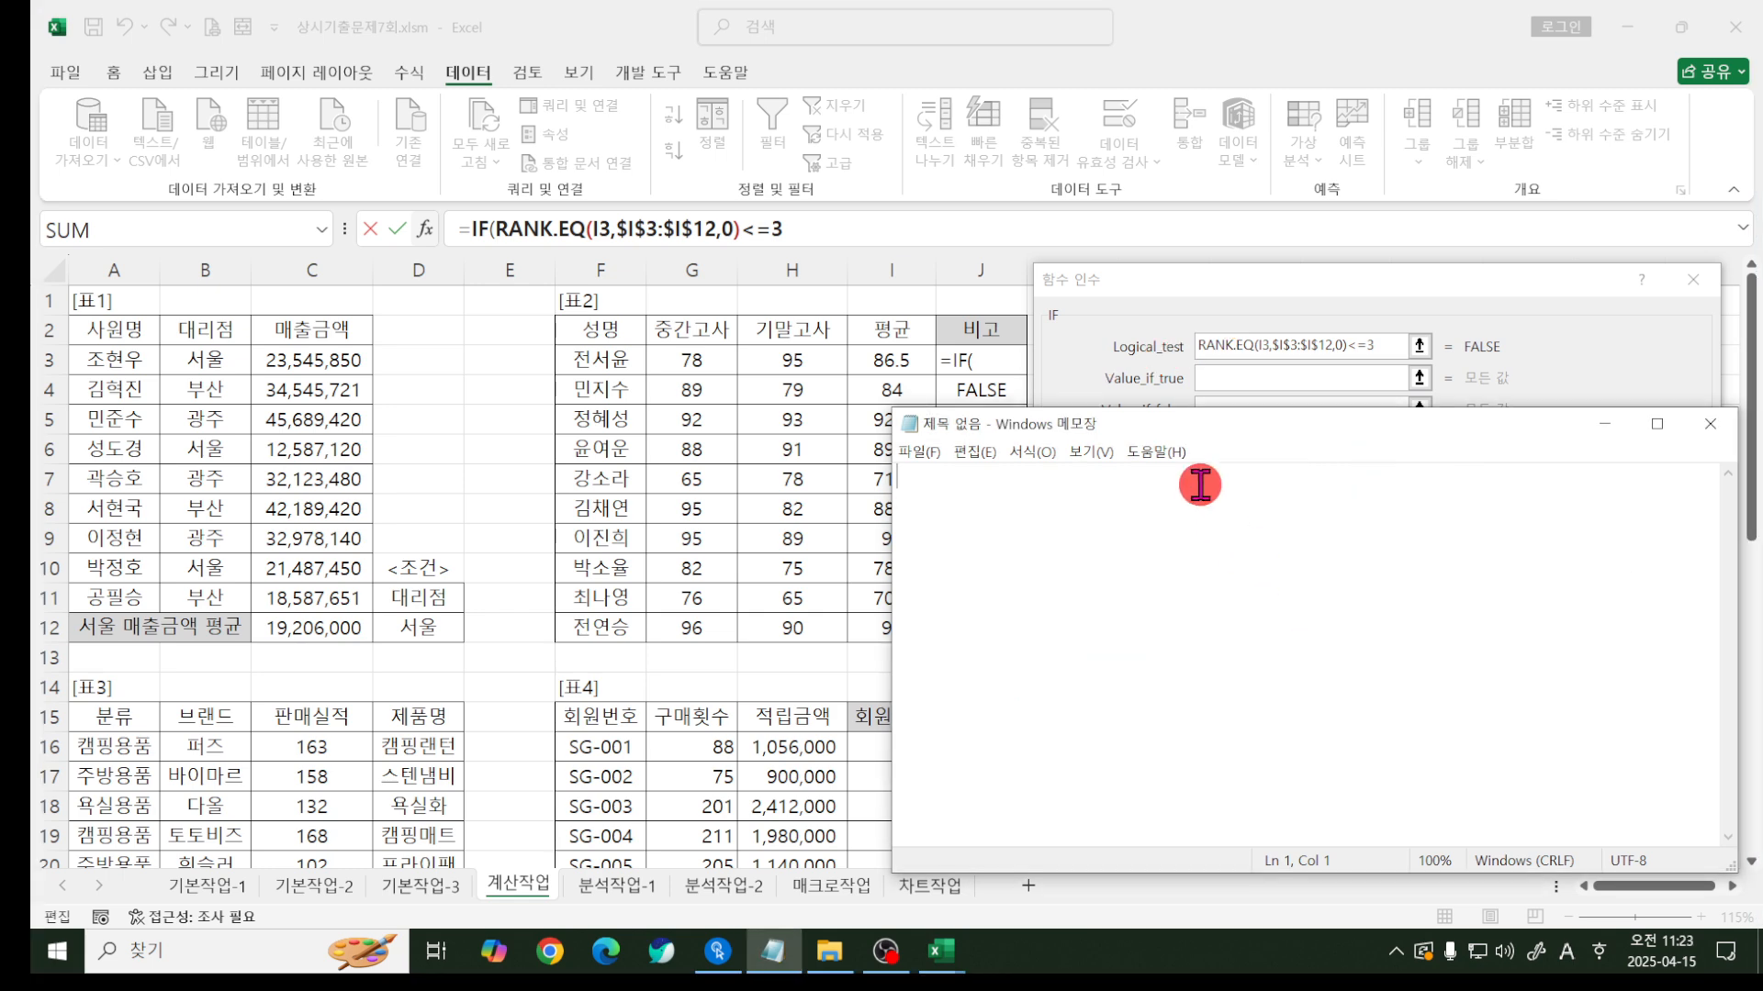
- Return to Excel, enter choose() as the IF function's Value_if_true in J3, and bring up the nested CHOOSE function's arguments
click(1218, 378)
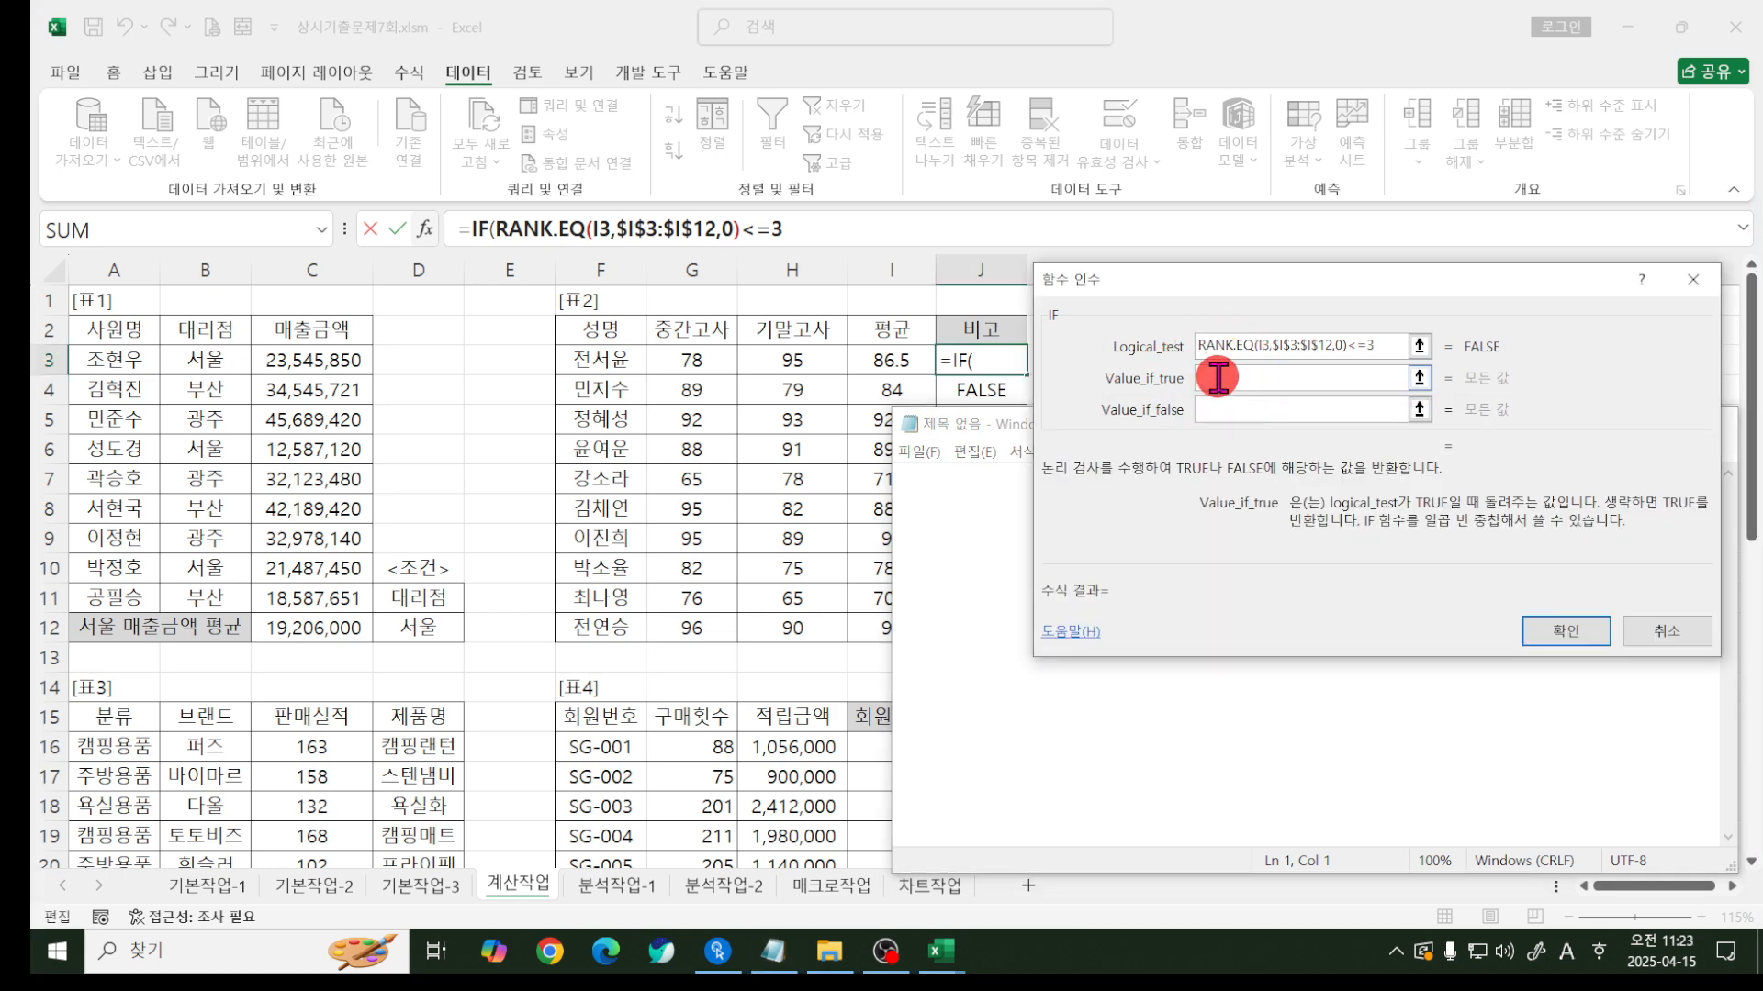
click(980, 390)
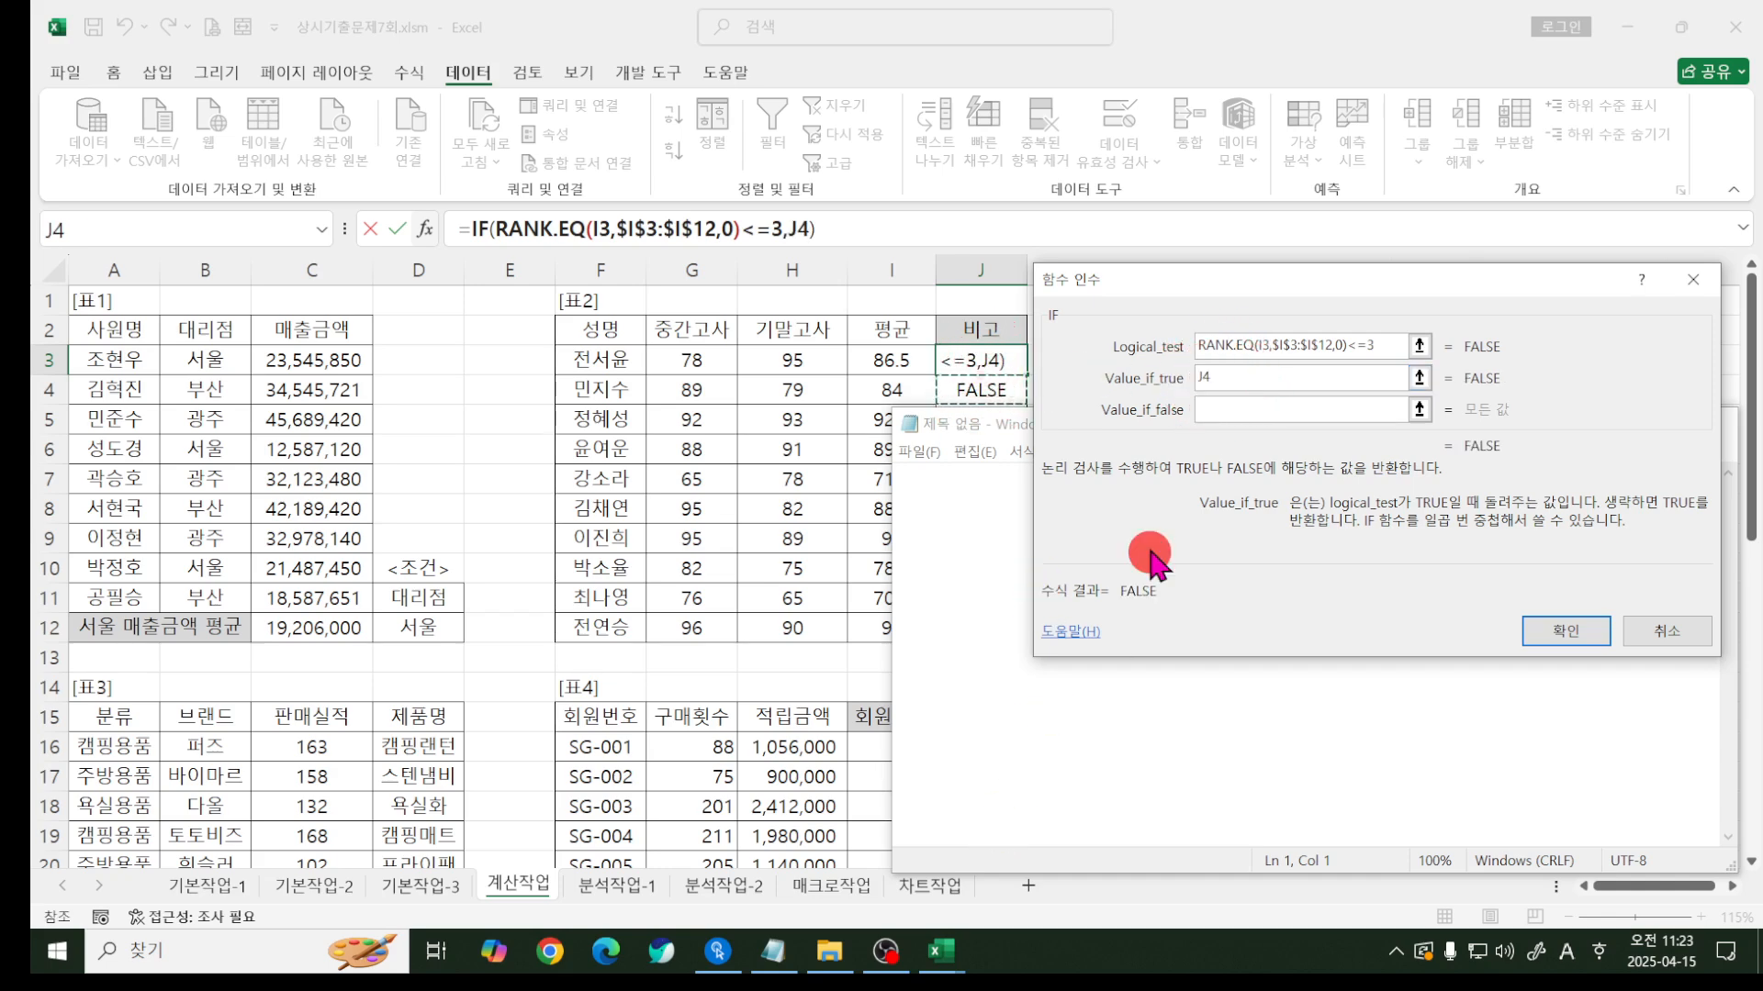
key(BackSpace)
key(BackSpace)
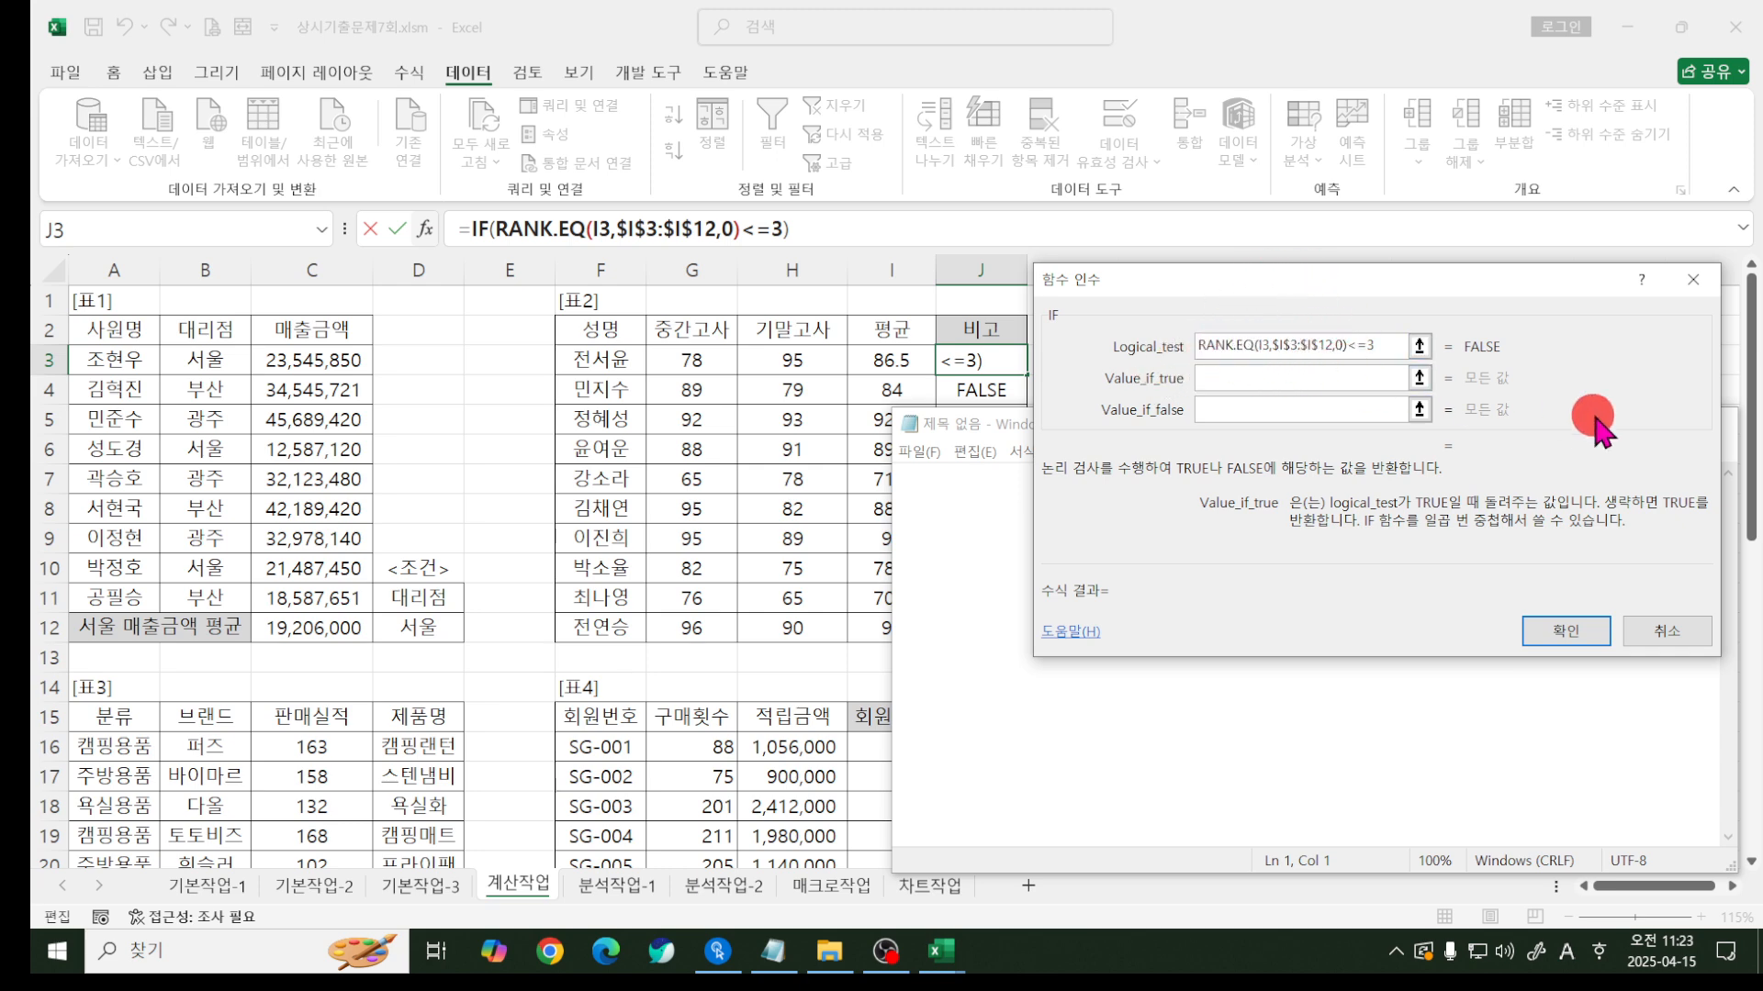
text(choose)
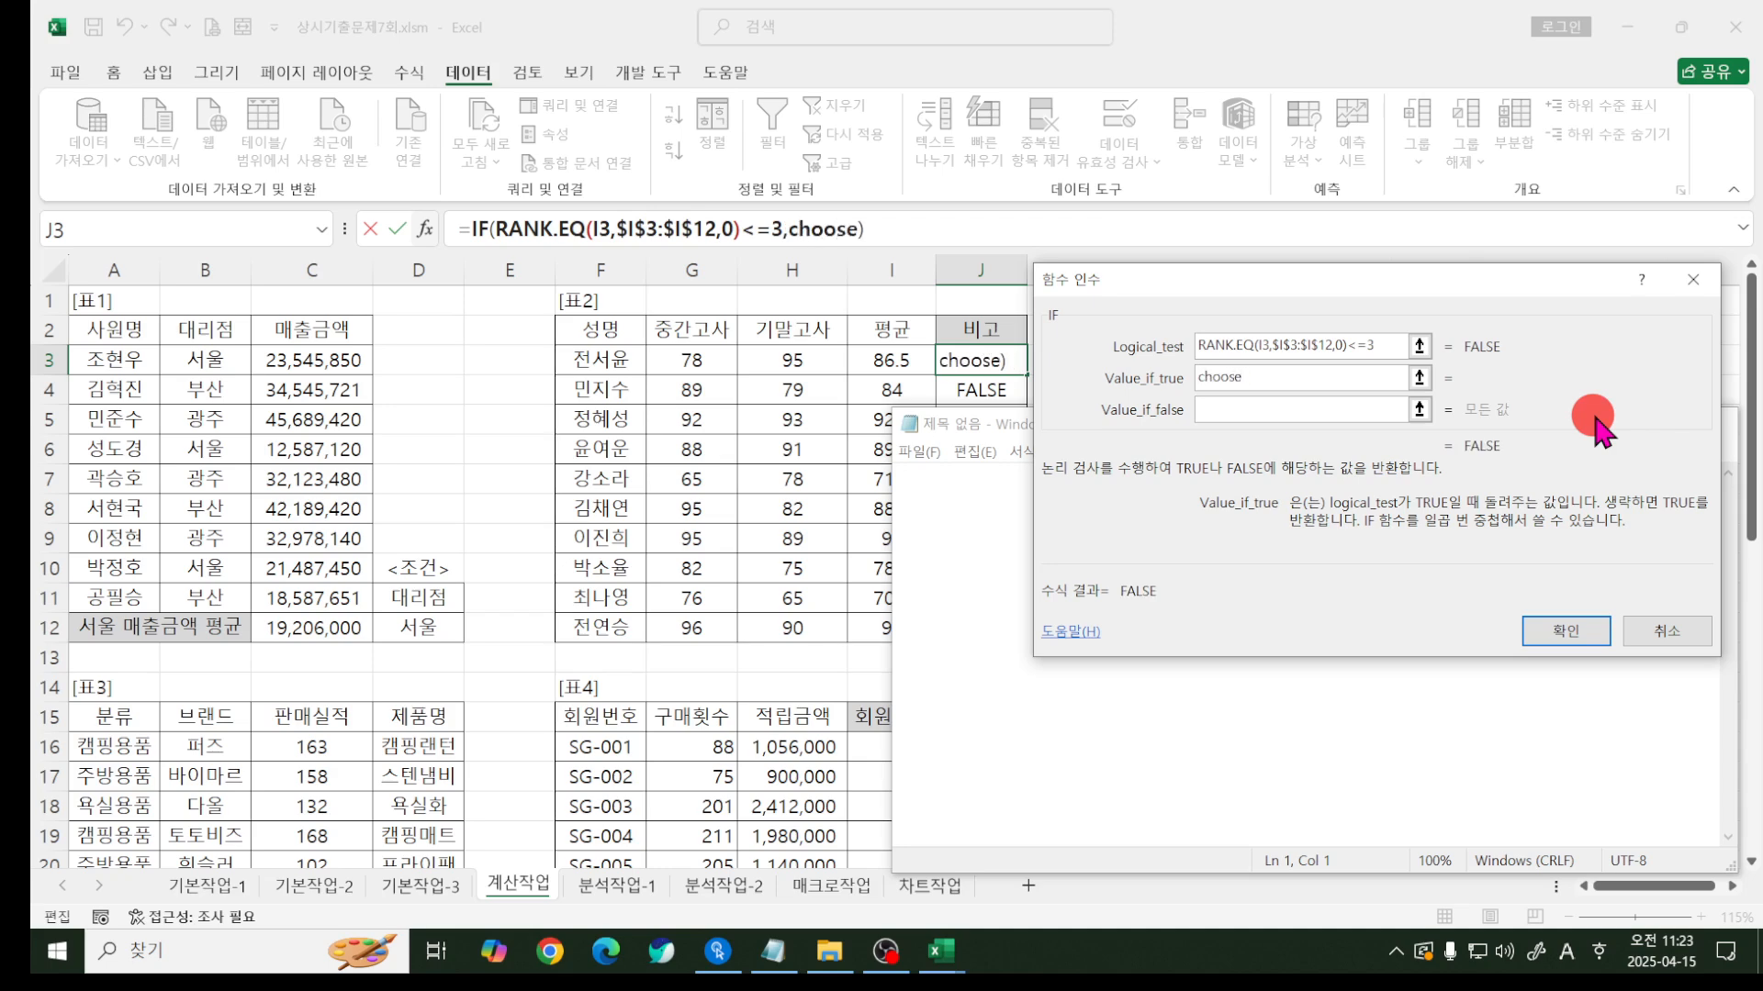
text(())
key(Tab)
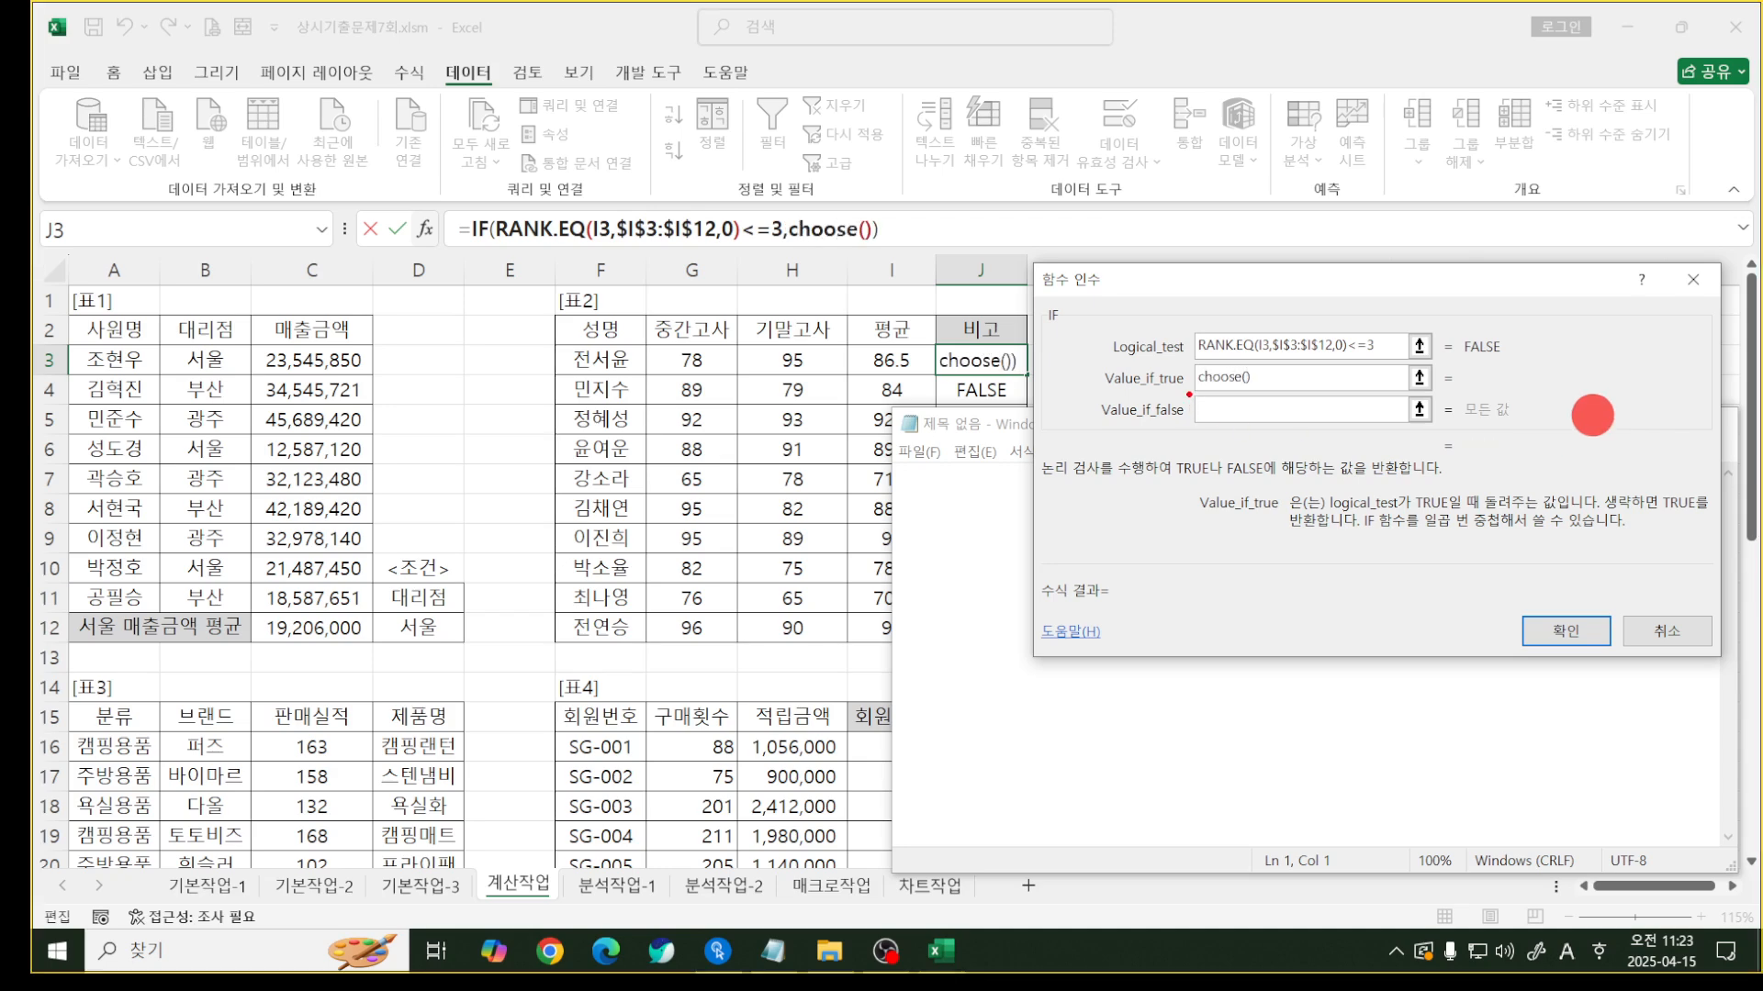
drag(1188, 394, 1272, 393)
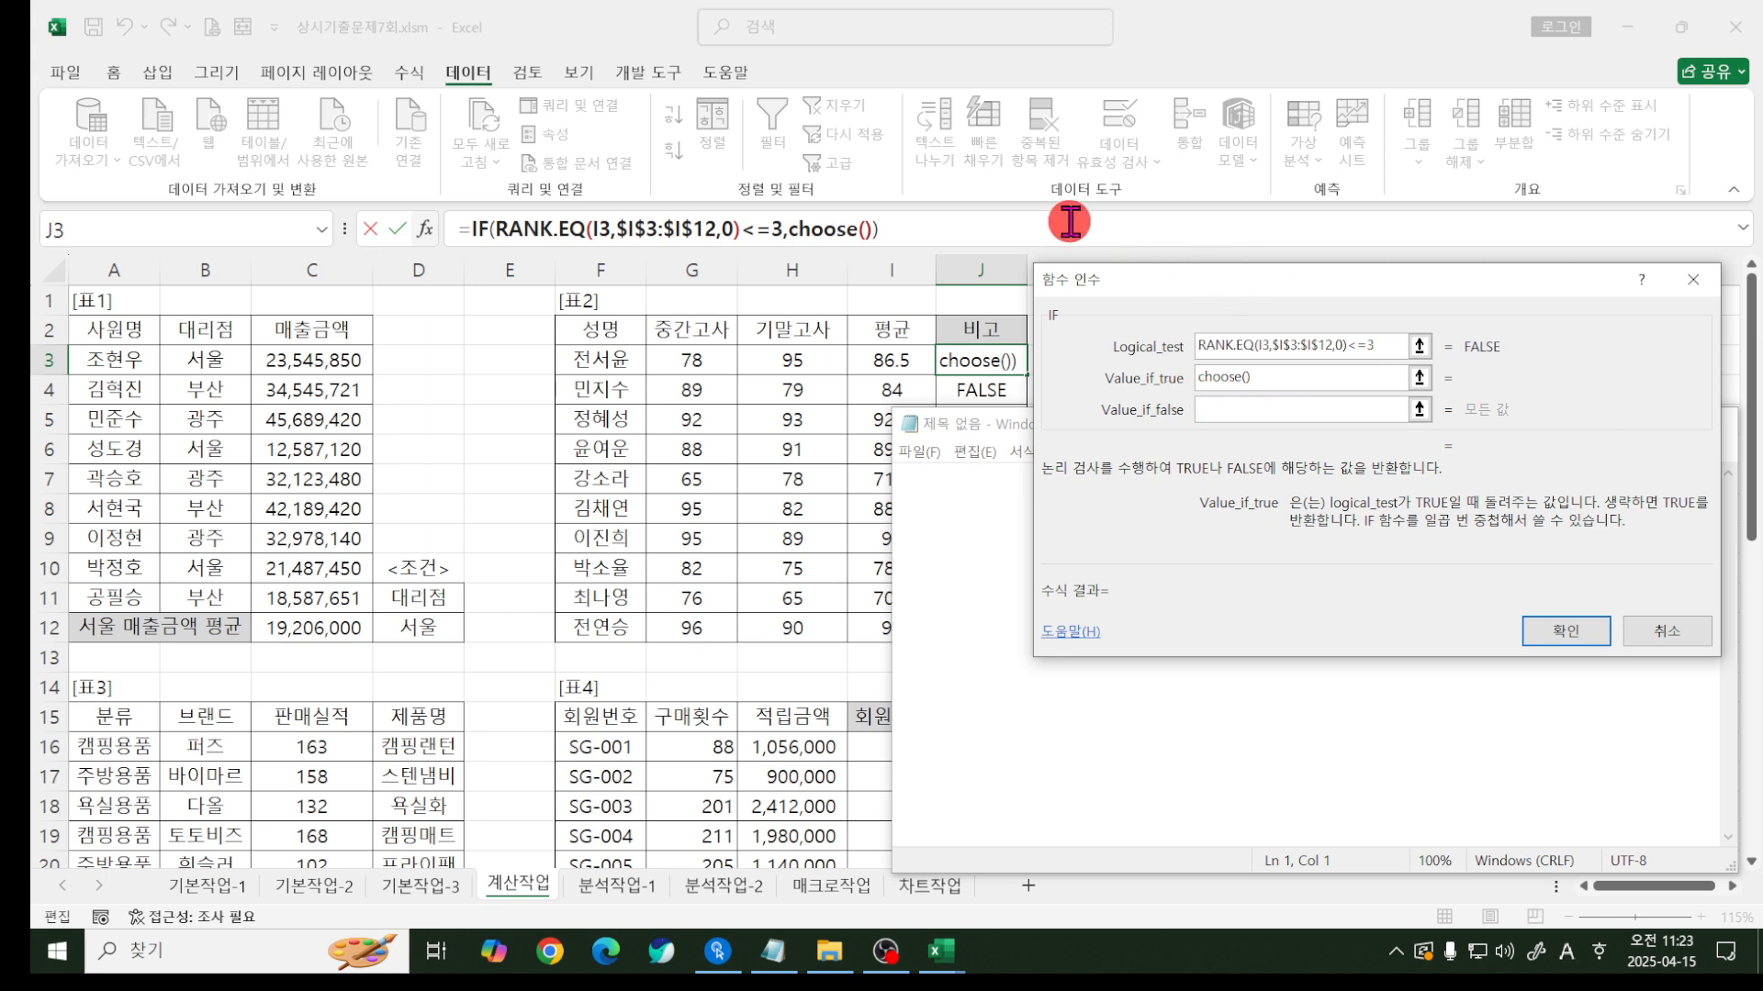
click(831, 235)
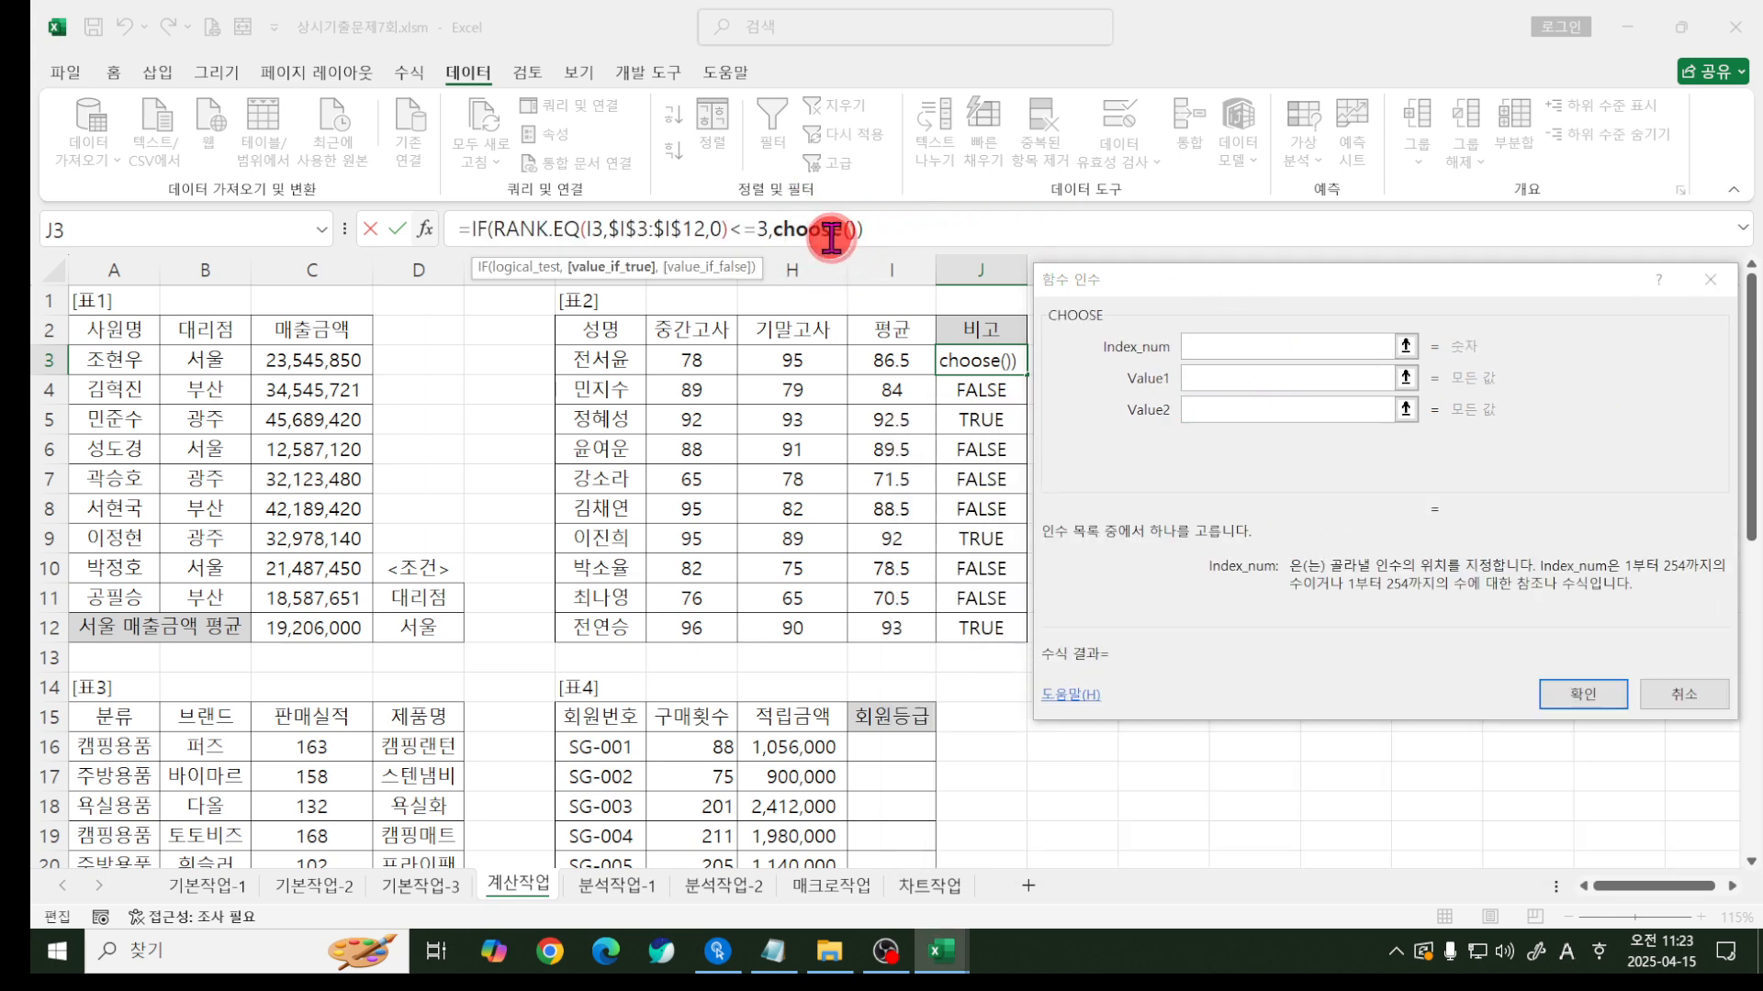
- Copy RANK.EQ(I3,$I$3:$I$12,0) from the IF condition into CHOOSE's Index_num argument
click(1198, 341)
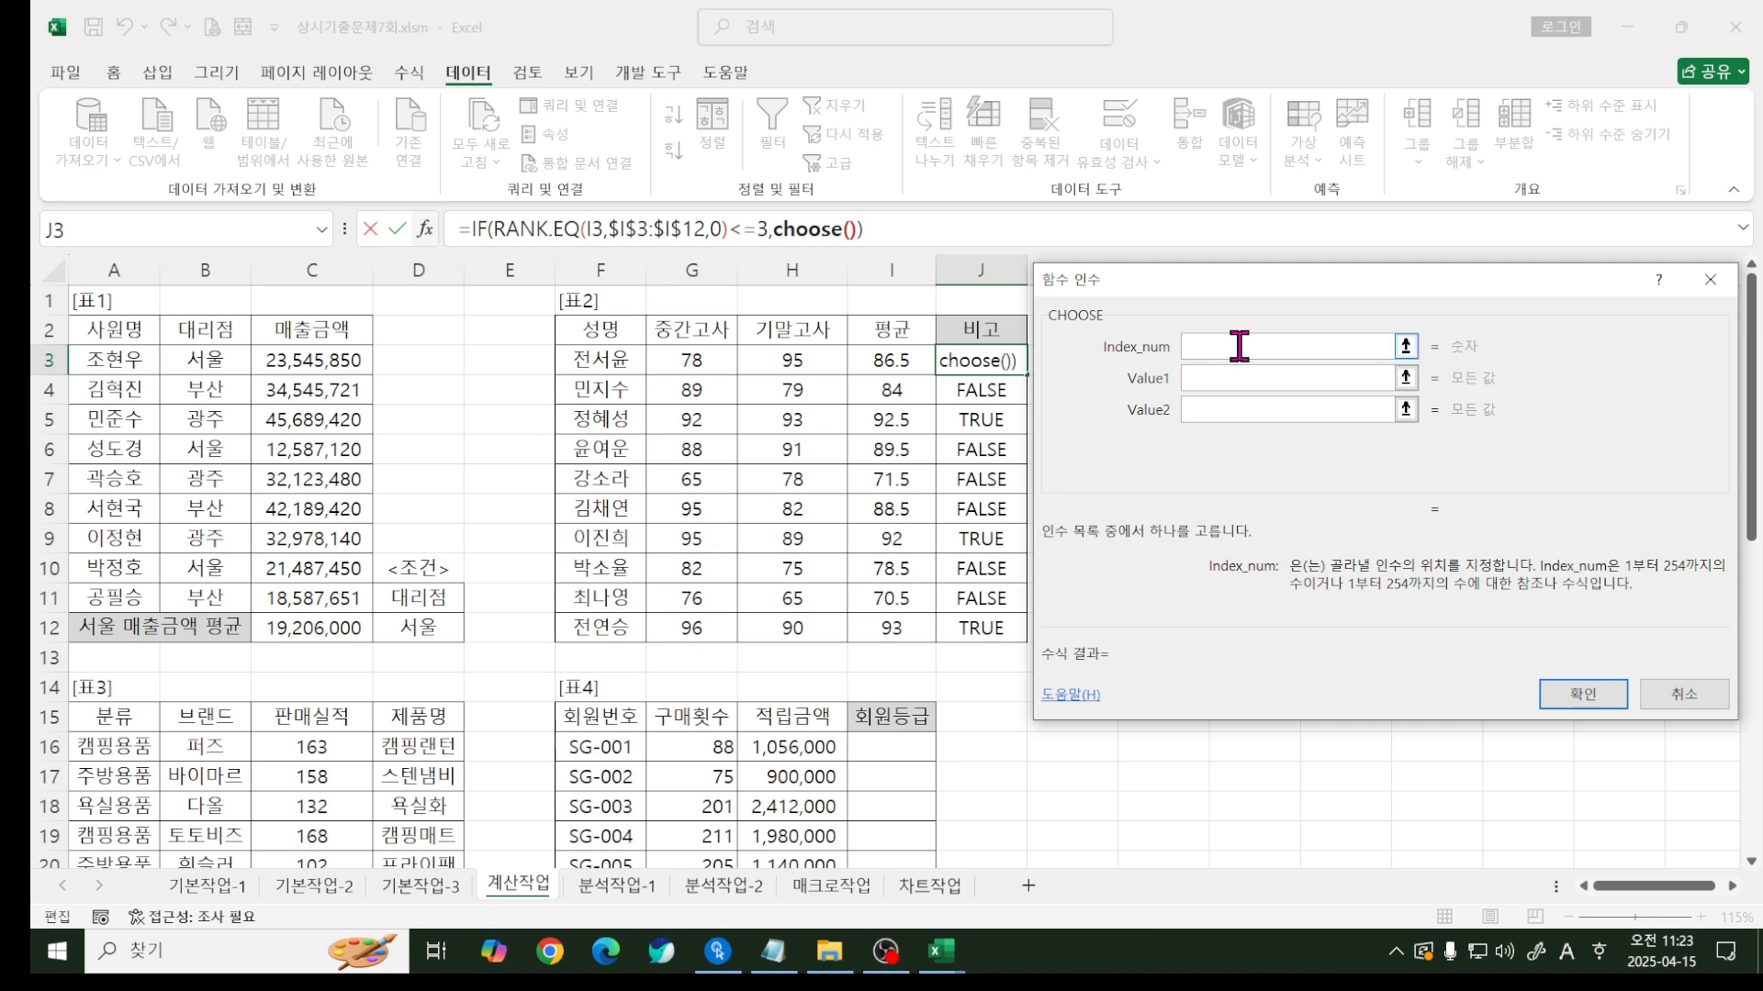
click(496, 229)
drag(497, 229, 737, 233)
key(ctrl+c)
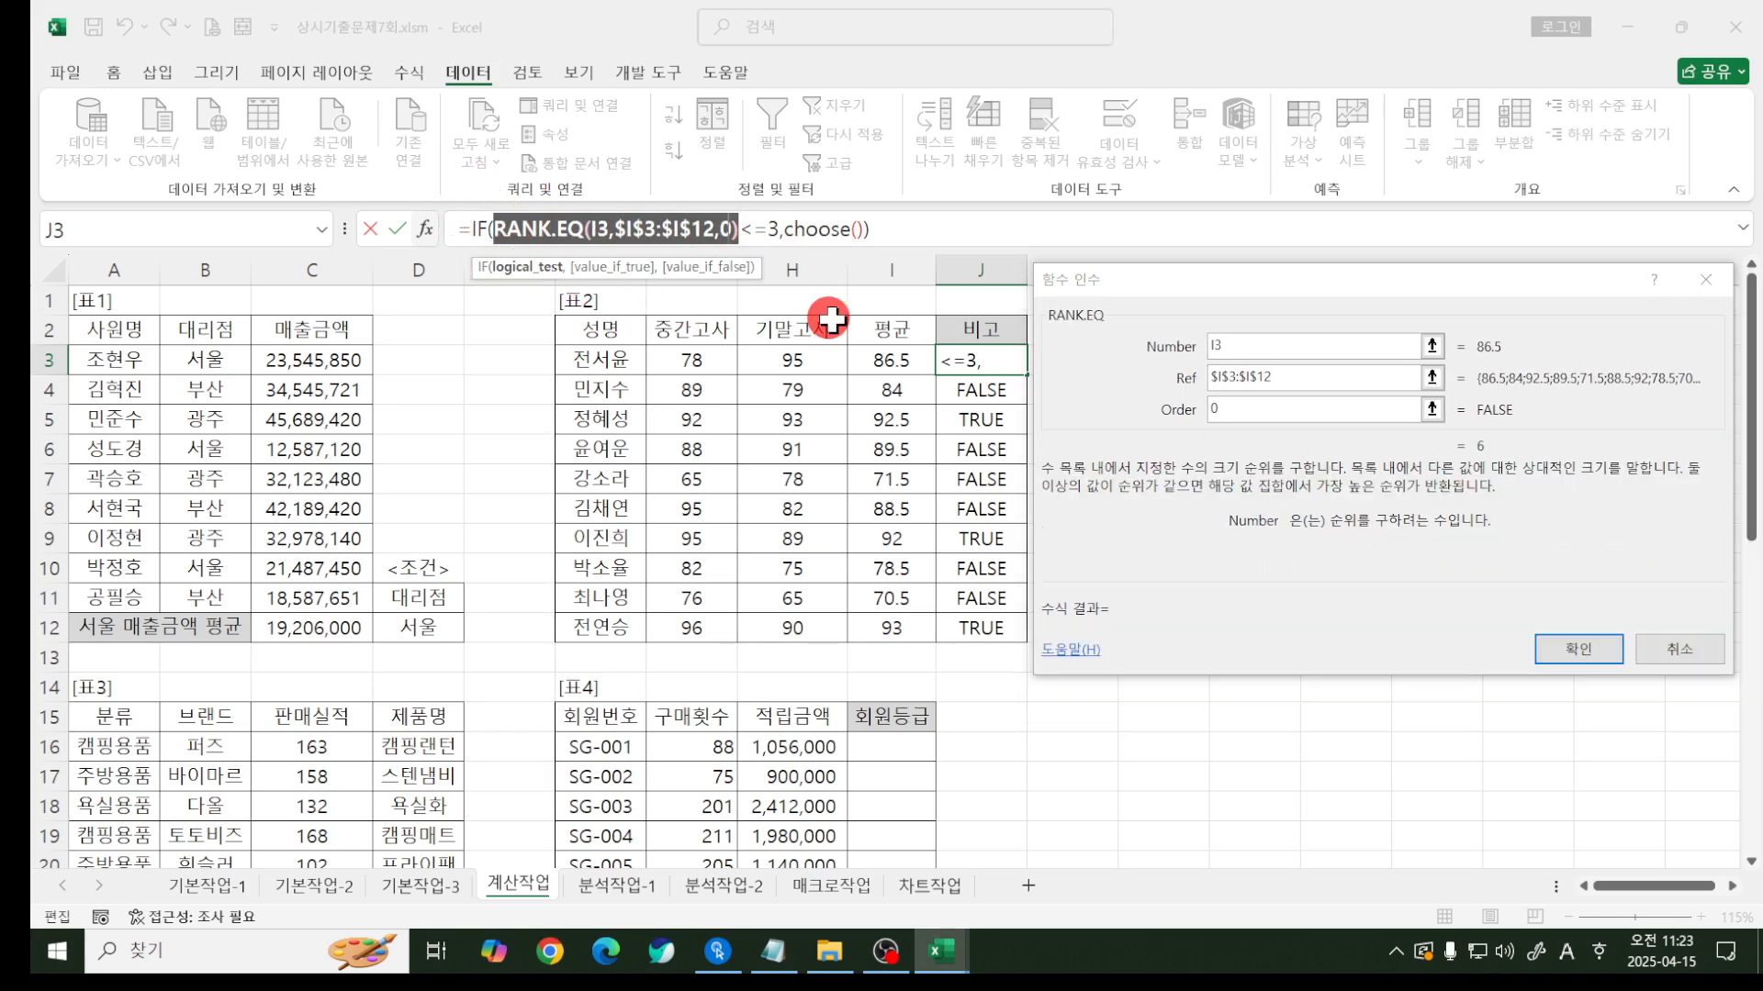
click(837, 232)
click(1231, 346)
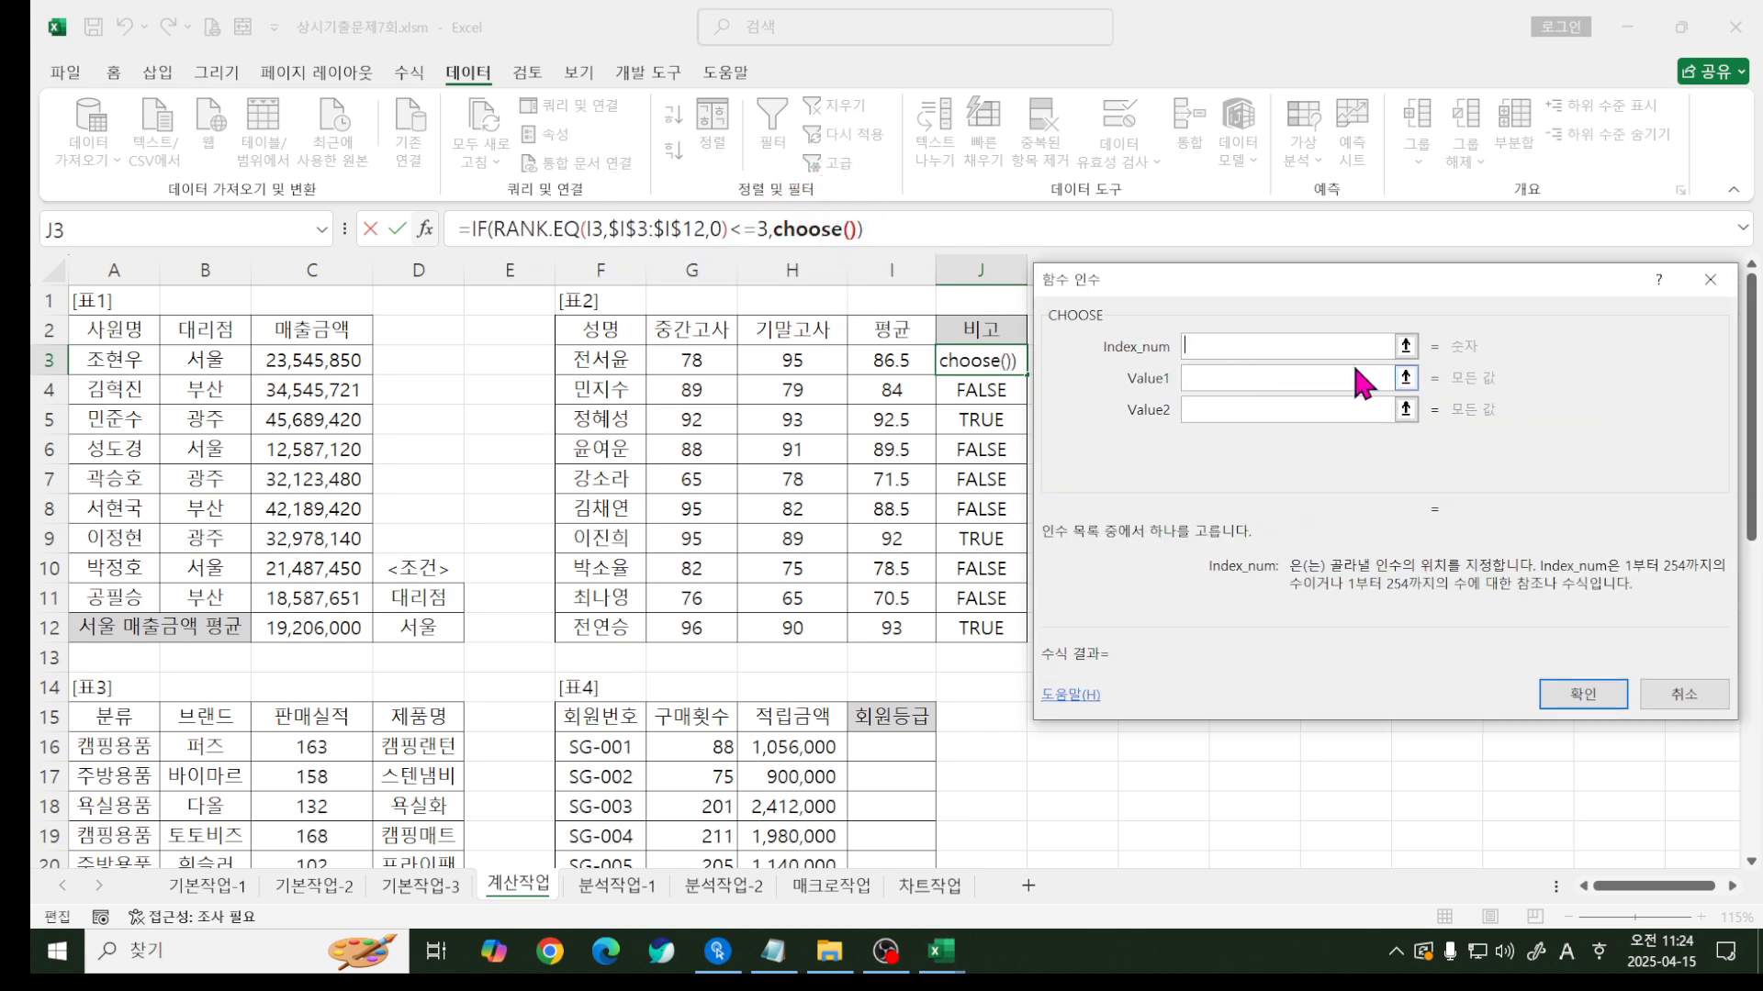
key(ctrl+v)
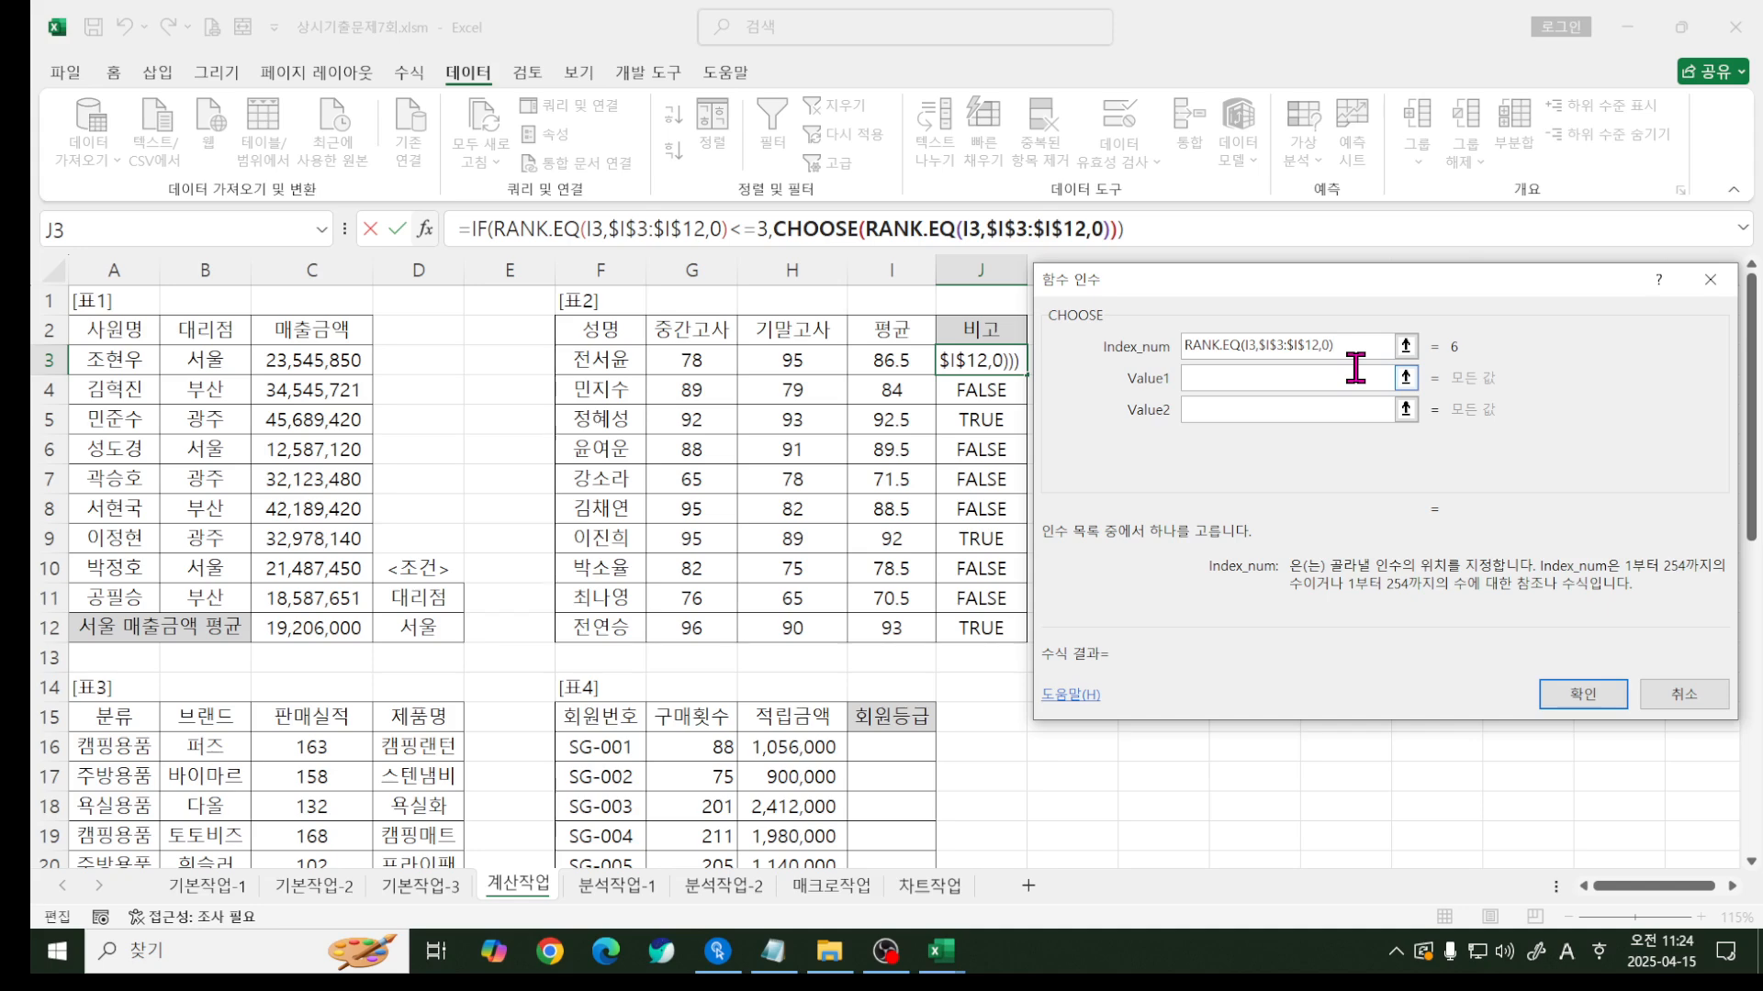
click(1351, 347)
- Set CHOOSE's Value1, Value2 and Value3 to "1등", "2등" and "3등"
click(1230, 377)
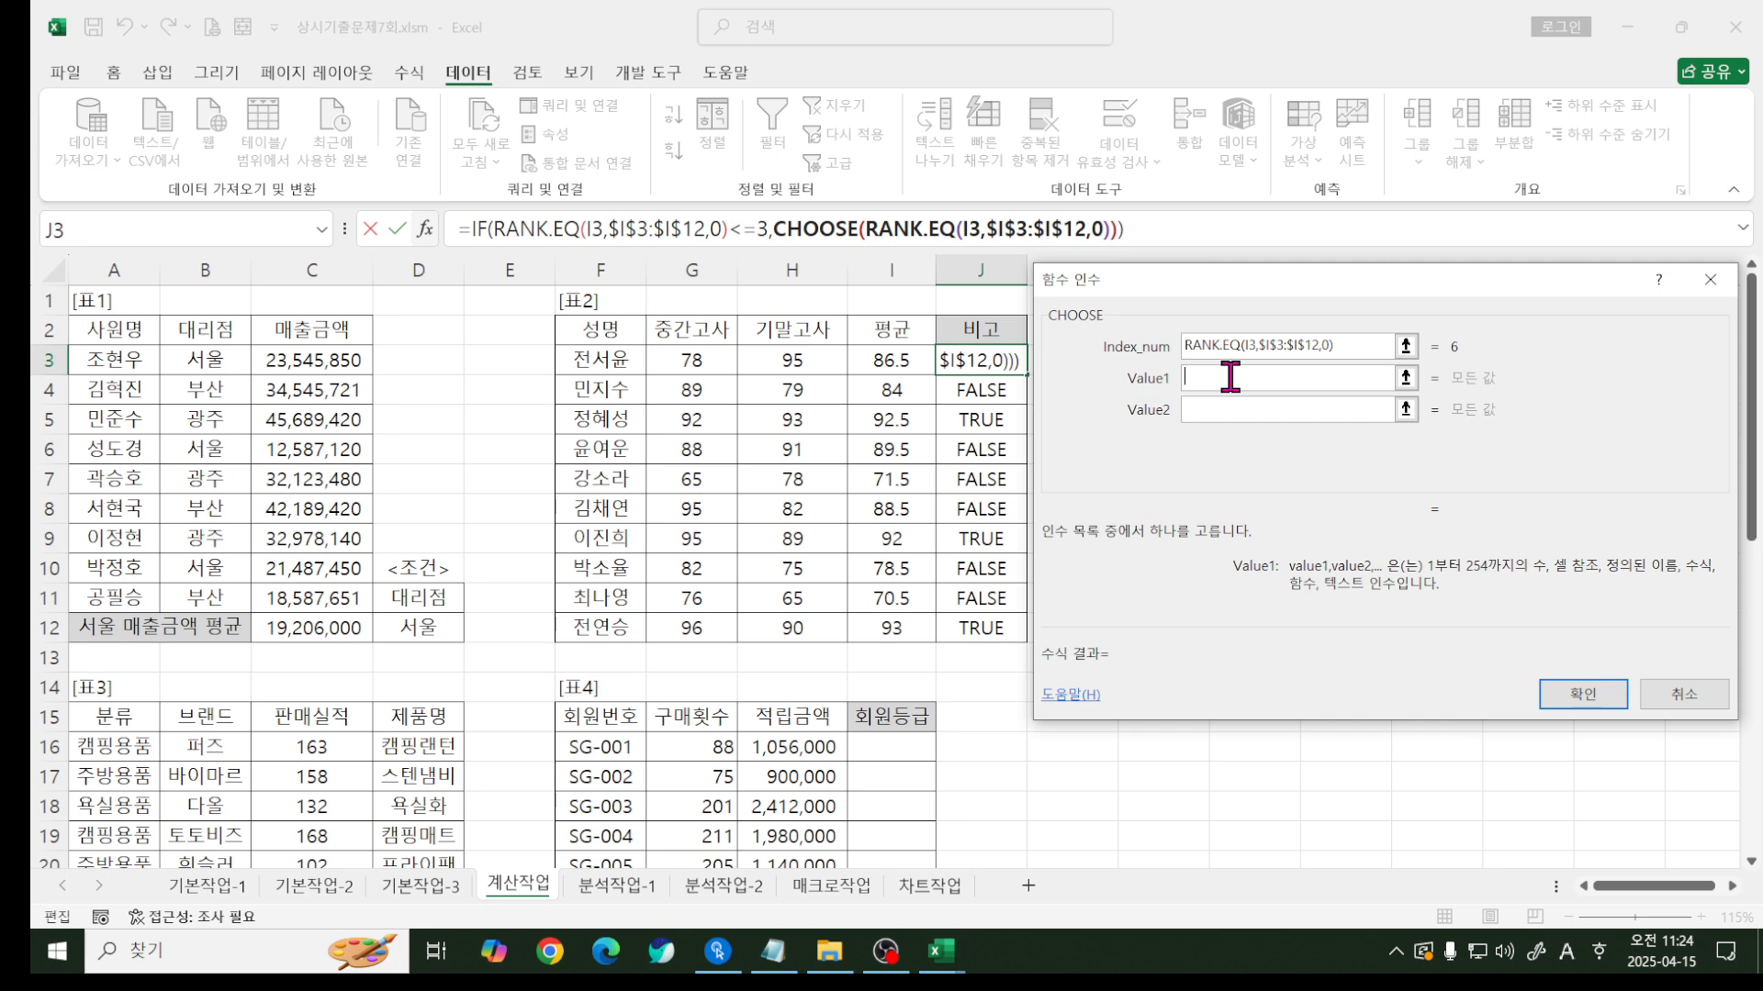
mouse_move(575, 248)
mouse_down()
mouse_move(748, 247)
mouse_move(863, 212)
mouse_move(881, 222)
mouse_move(822, 221)
mouse_up()
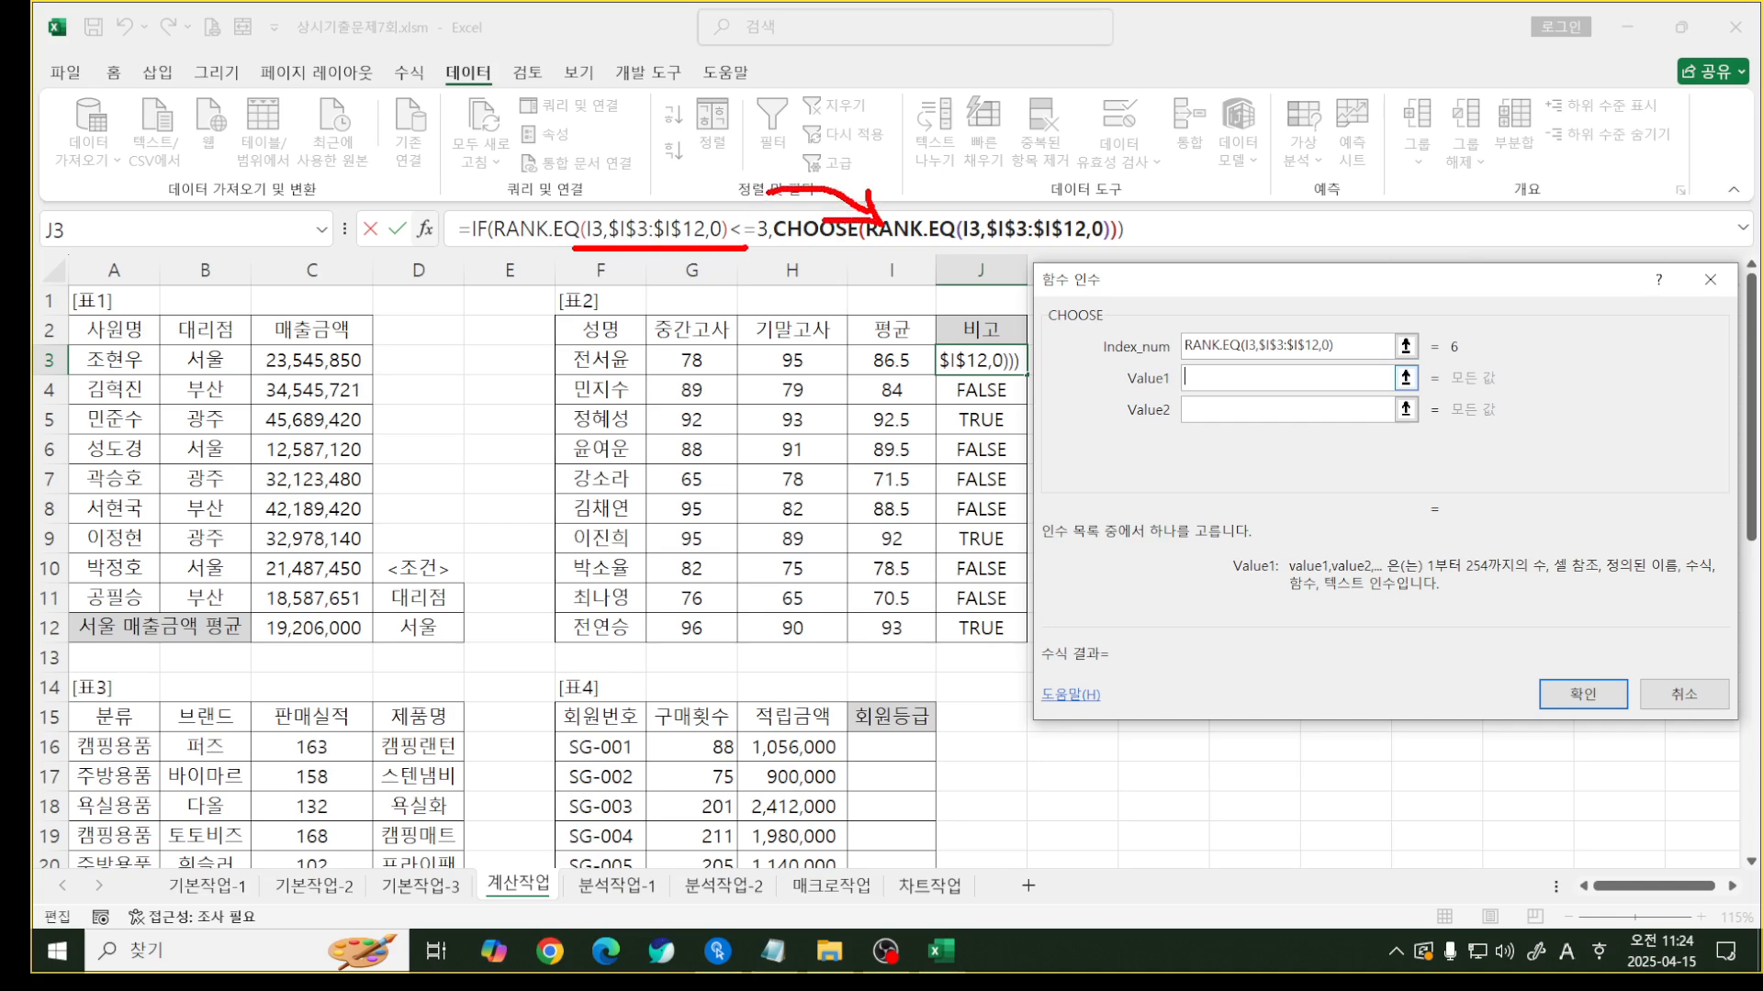
key(Escape)
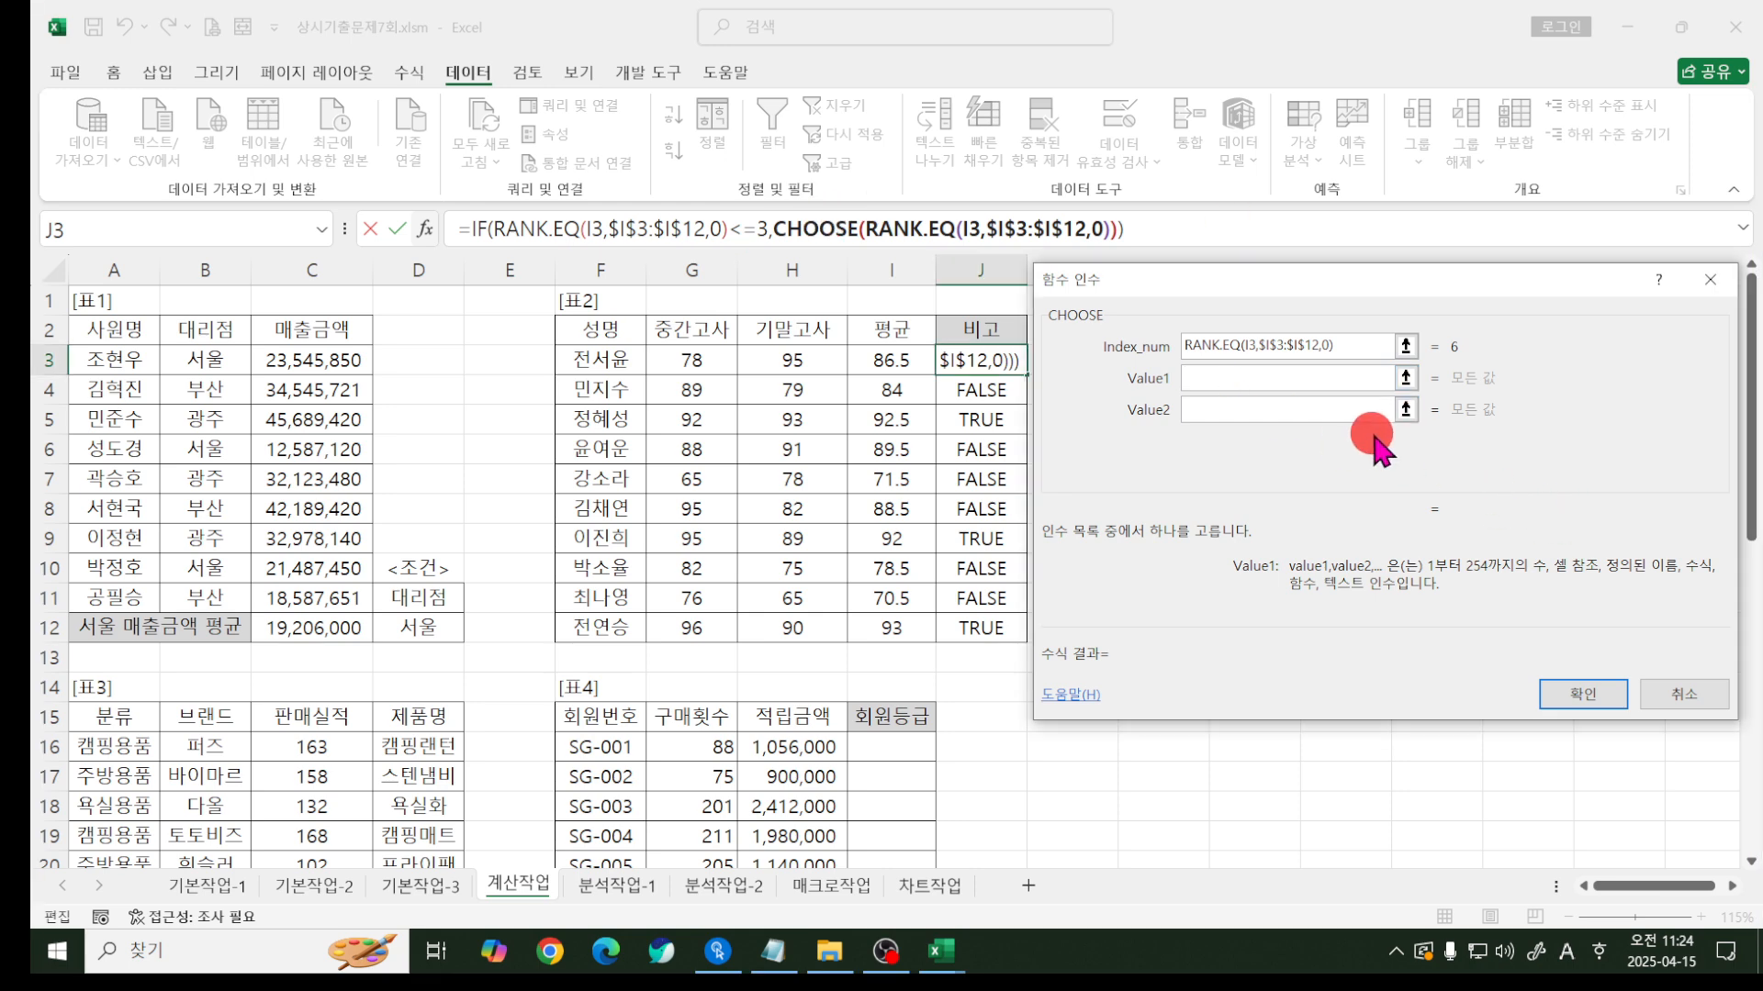
text("1emd)
key(BackSpace)
key(BackSpace)
key(BackSpace)
text(emd)
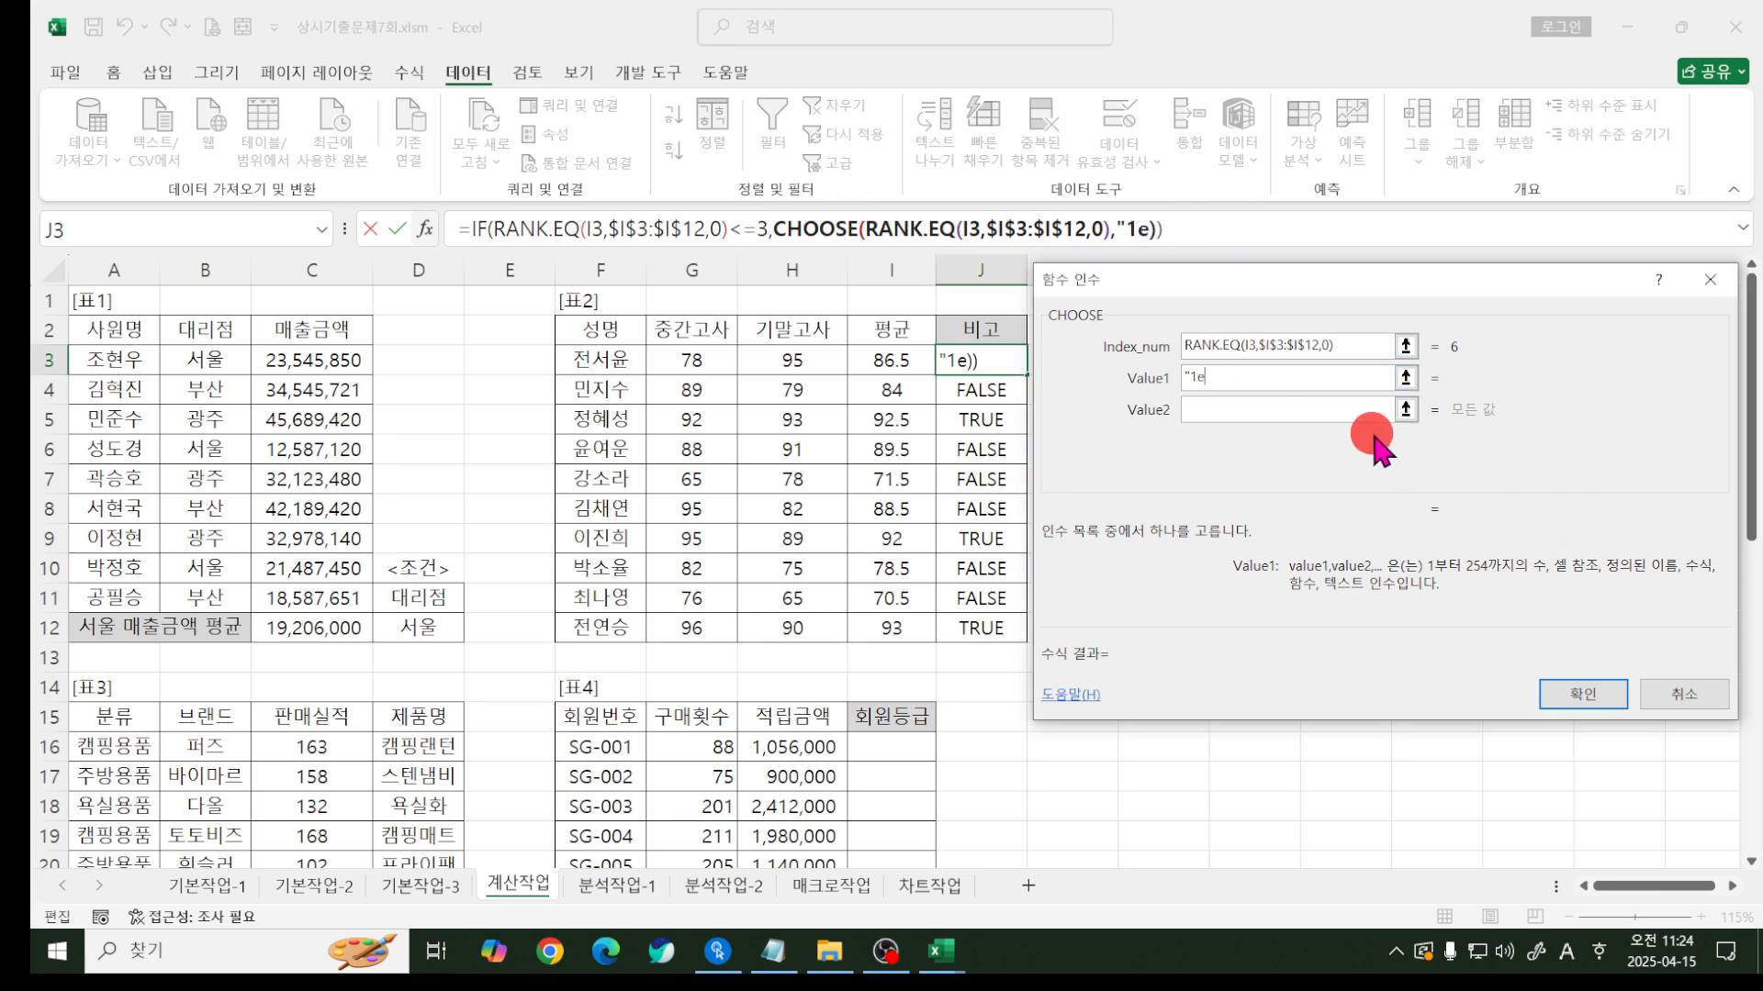
key(BackSpace)
key(BackSpace)
key(BackSpace)
key(Hangul)
text(등")
key(Tab)
text("2등")
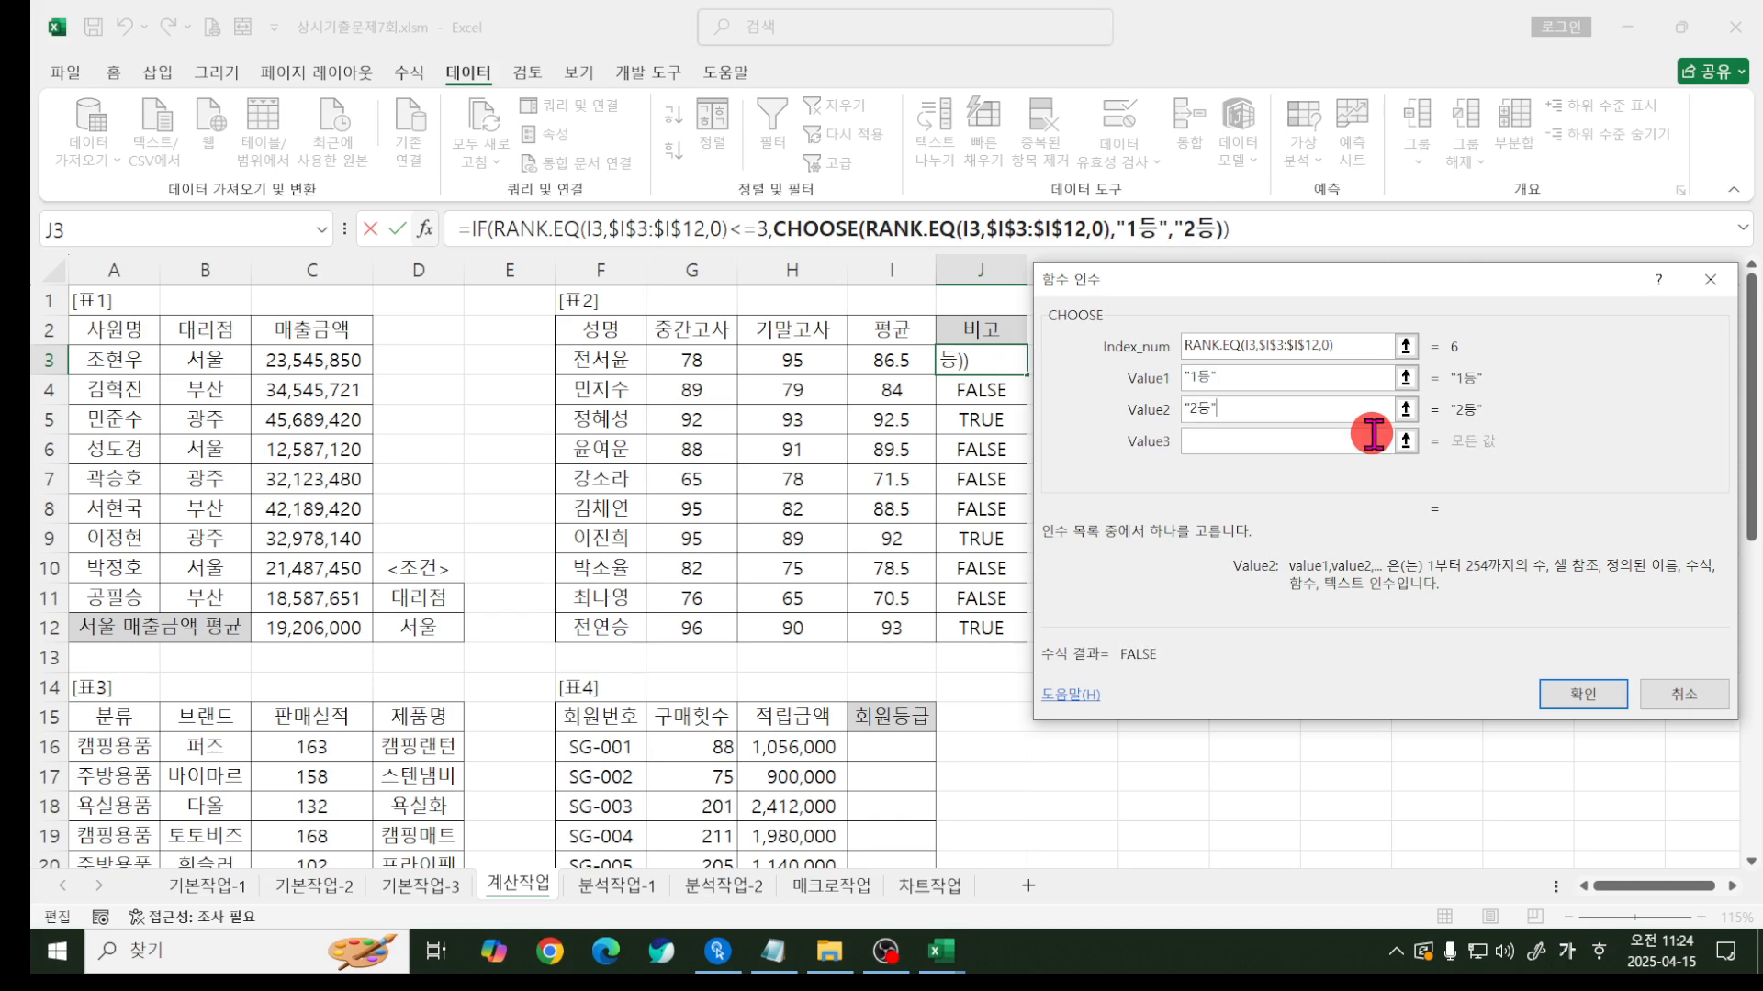
key(Tab)
text("3등")
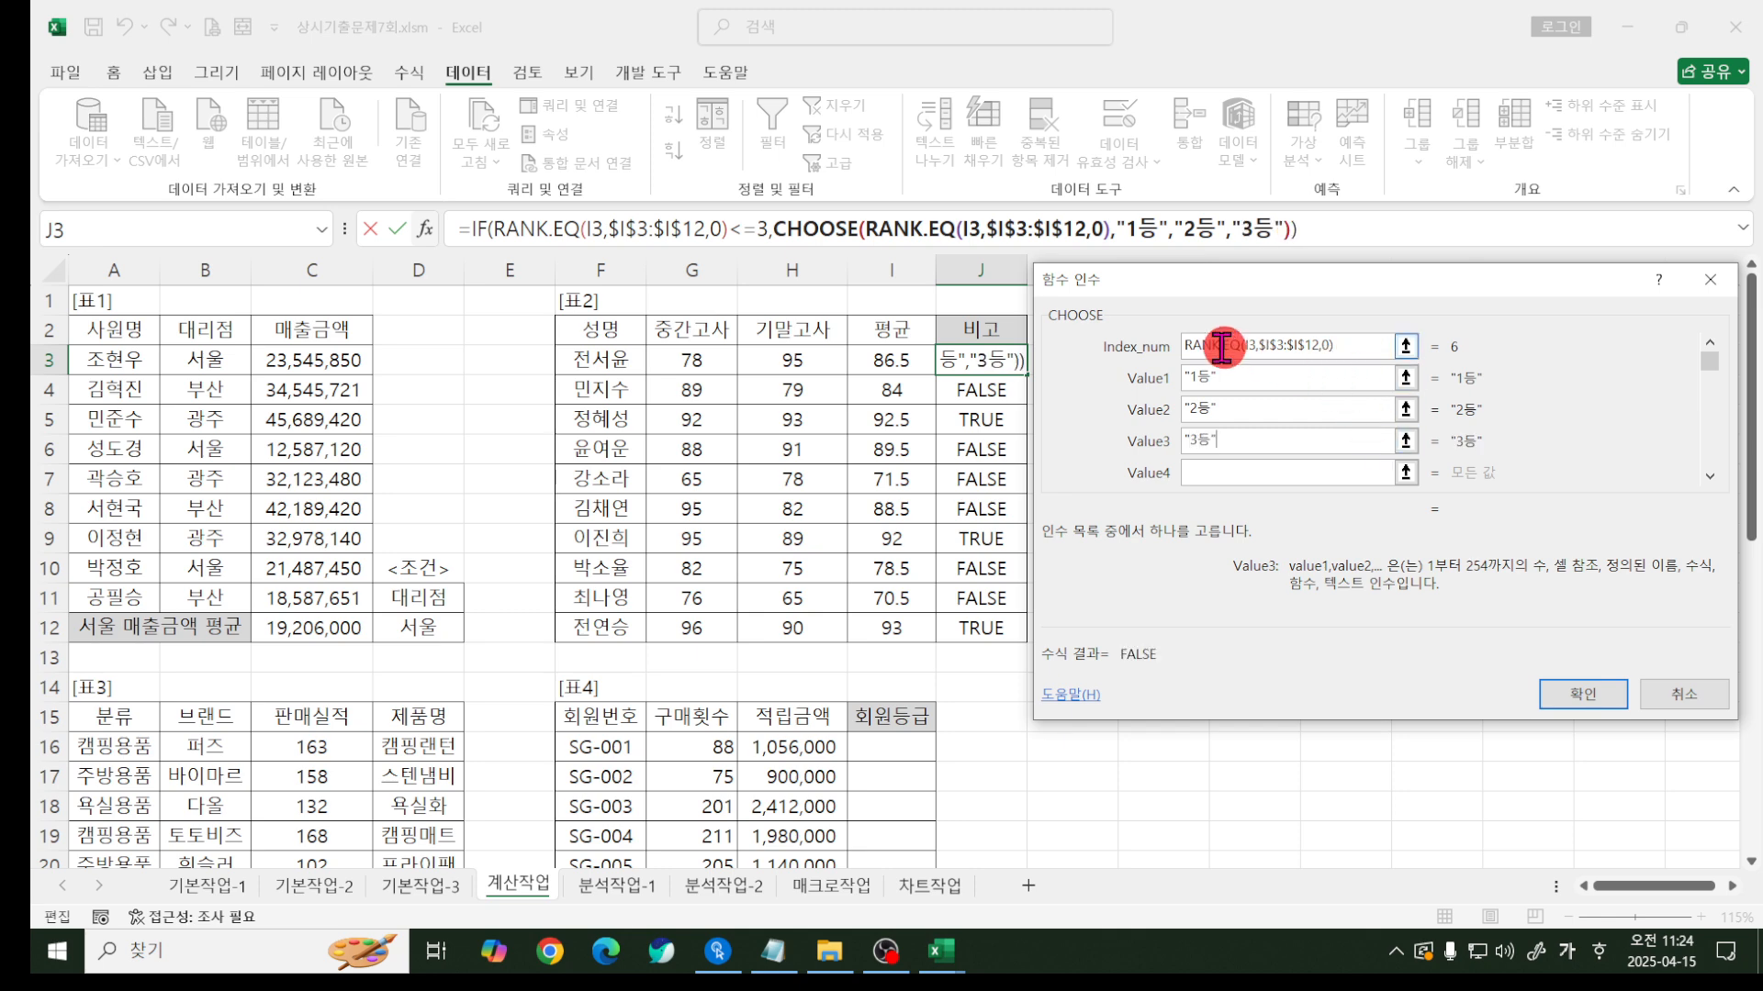
key(ctrl+2)
drag(877, 239, 1015, 243)
drag(948, 330, 936, 364)
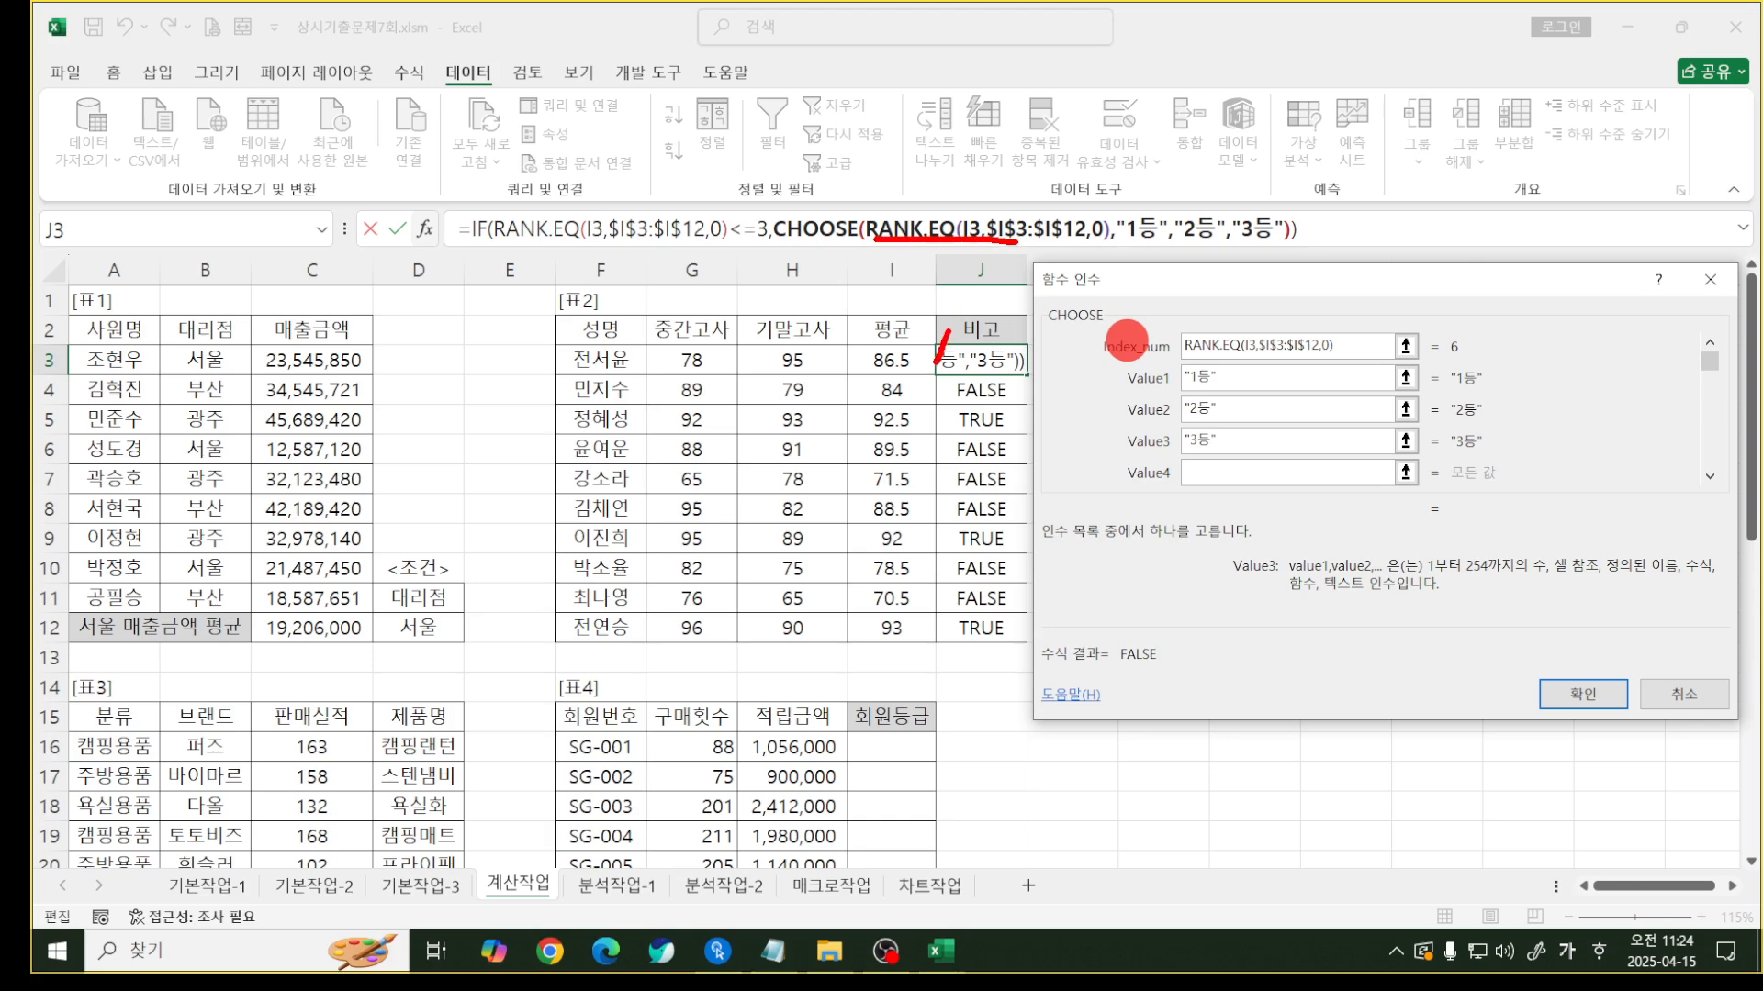
mouse_move(1195, 474)
mouse_down()
mouse_move(1231, 456)
mouse_move(1260, 488)
mouse_up()
key(Escape)
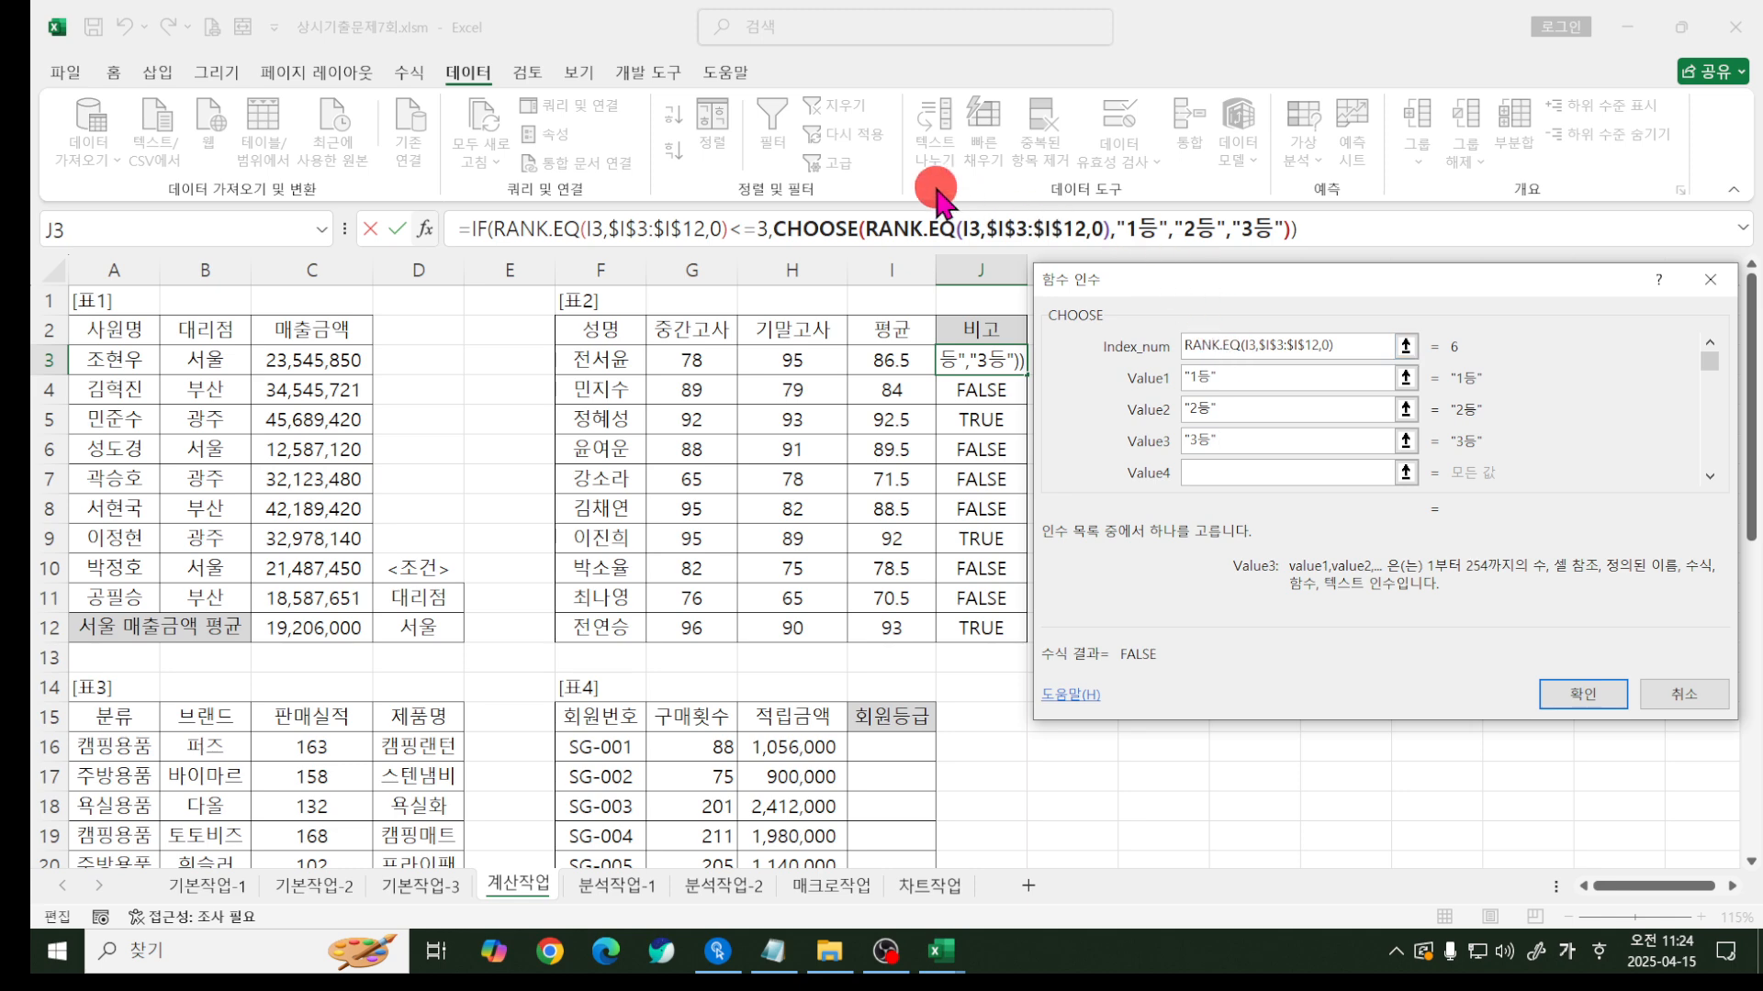
key(ctrl+2)
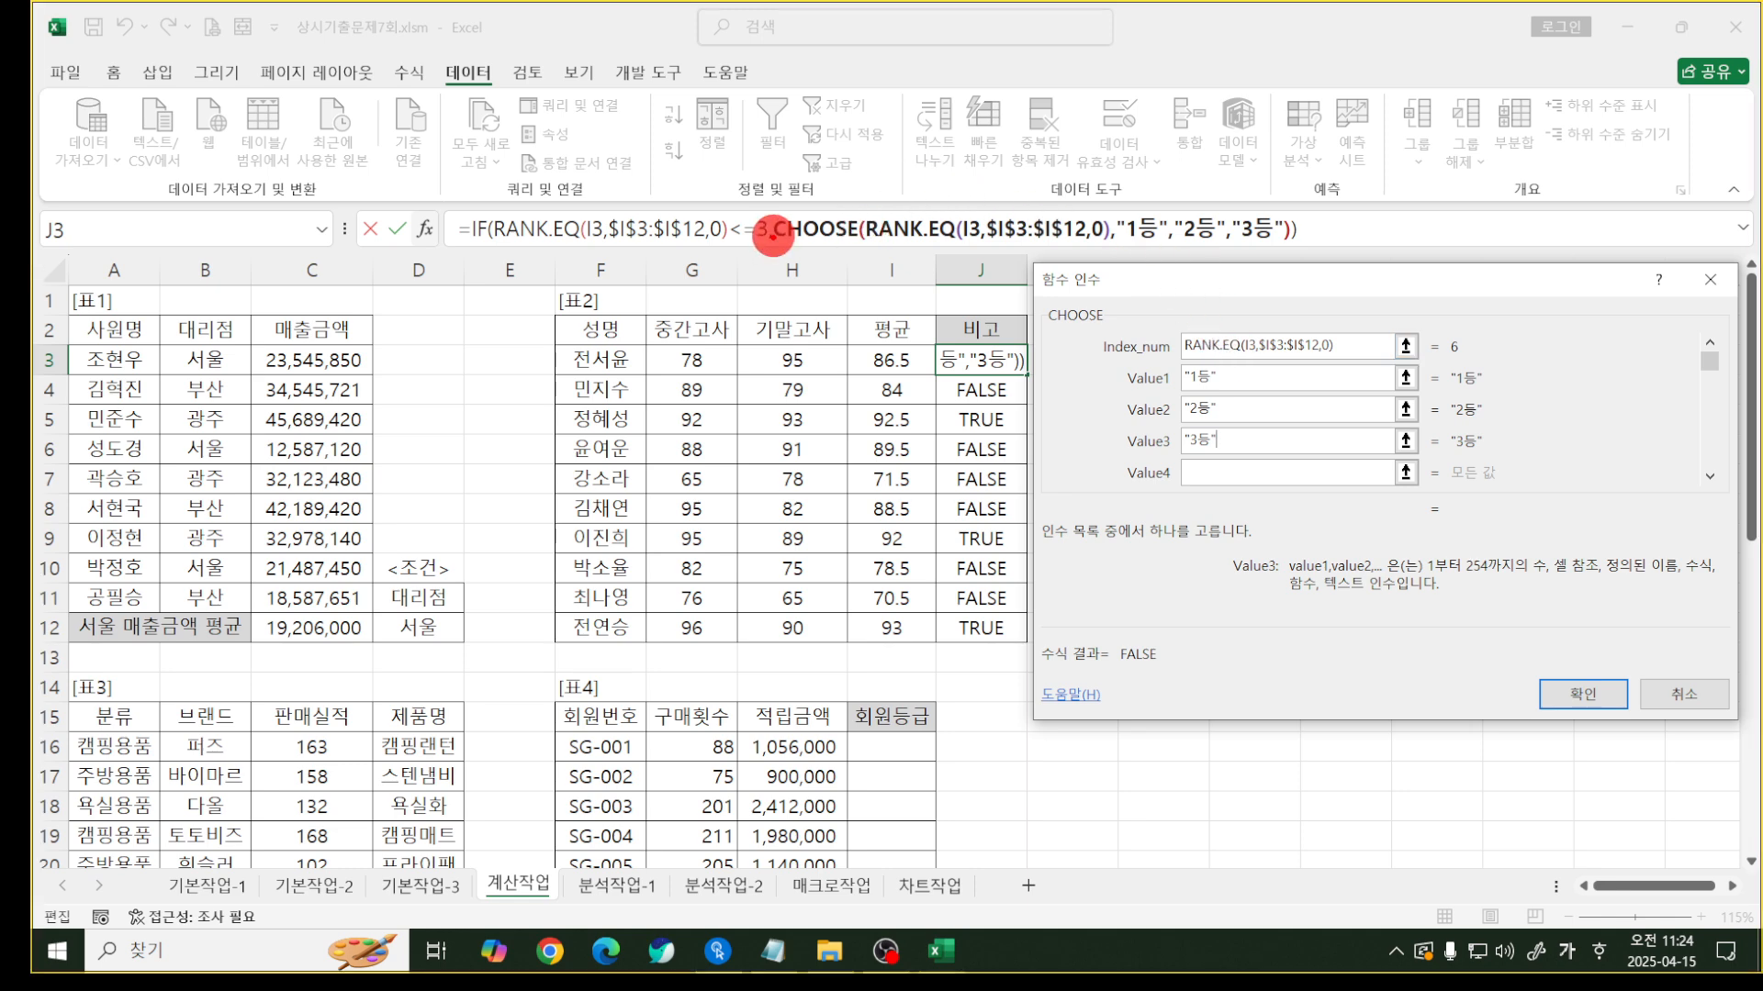
mouse_move(771, 253)
mouse_down()
mouse_move(1270, 252)
mouse_move(1227, 193)
mouse_move(1106, 209)
mouse_move(1112, 253)
mouse_up()
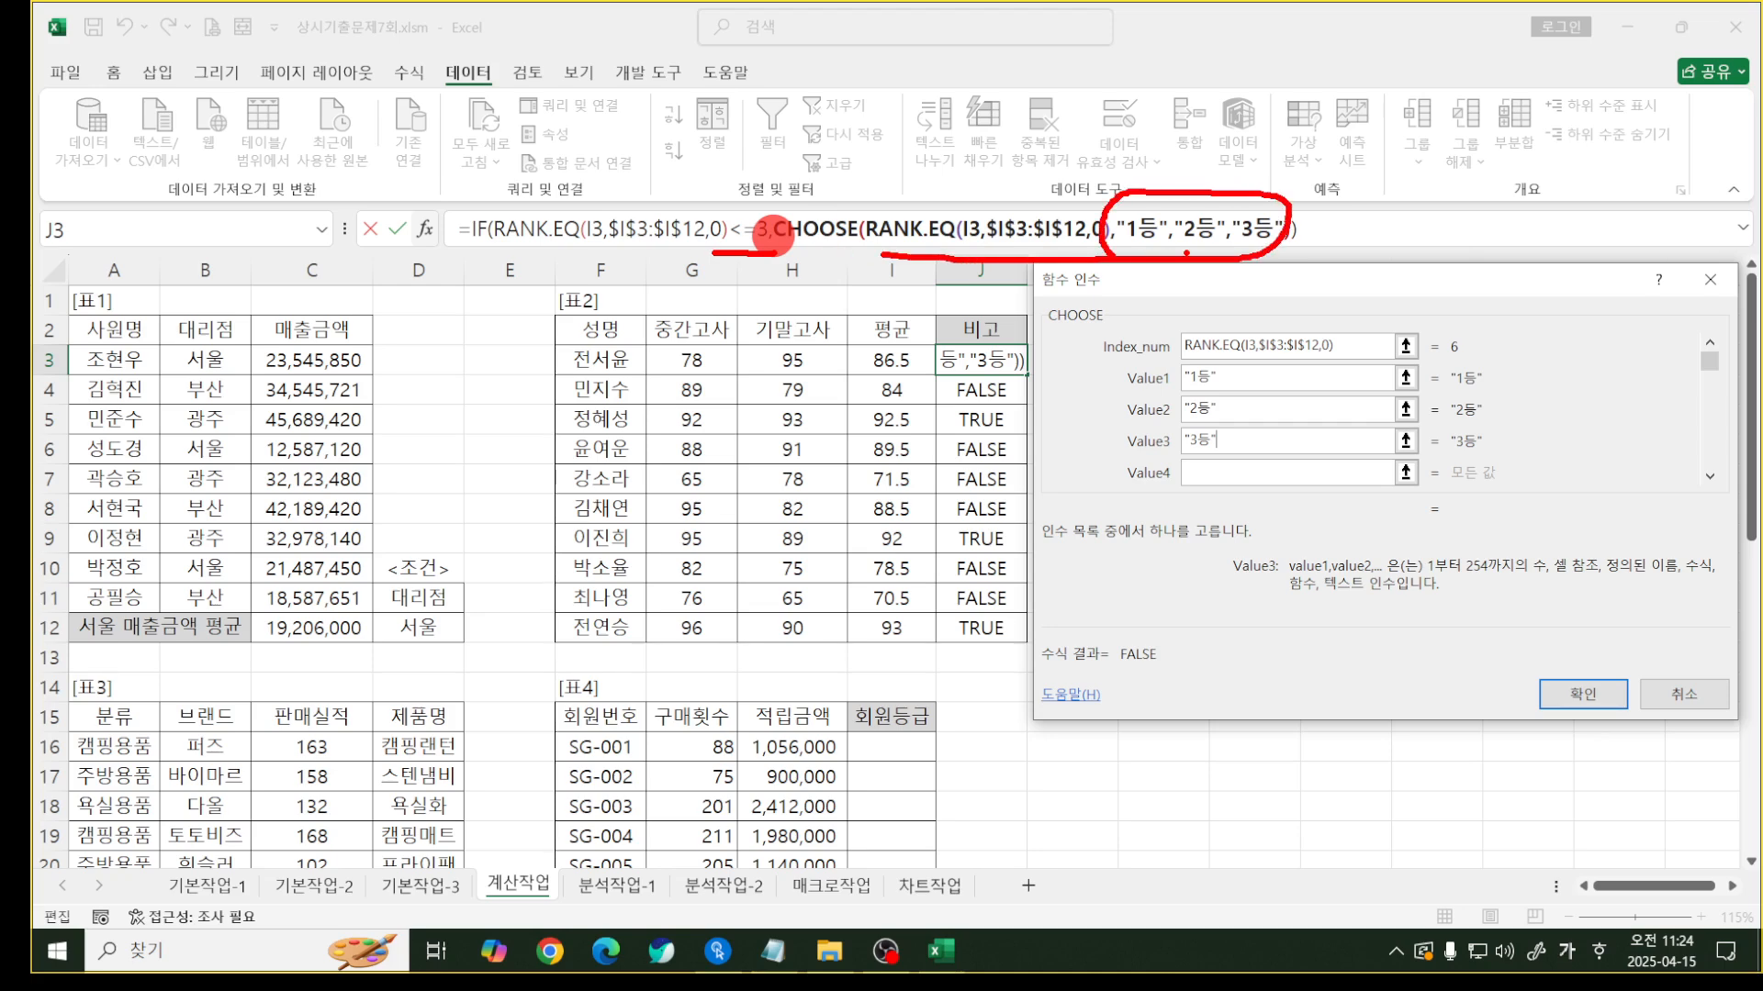
key(Escape)
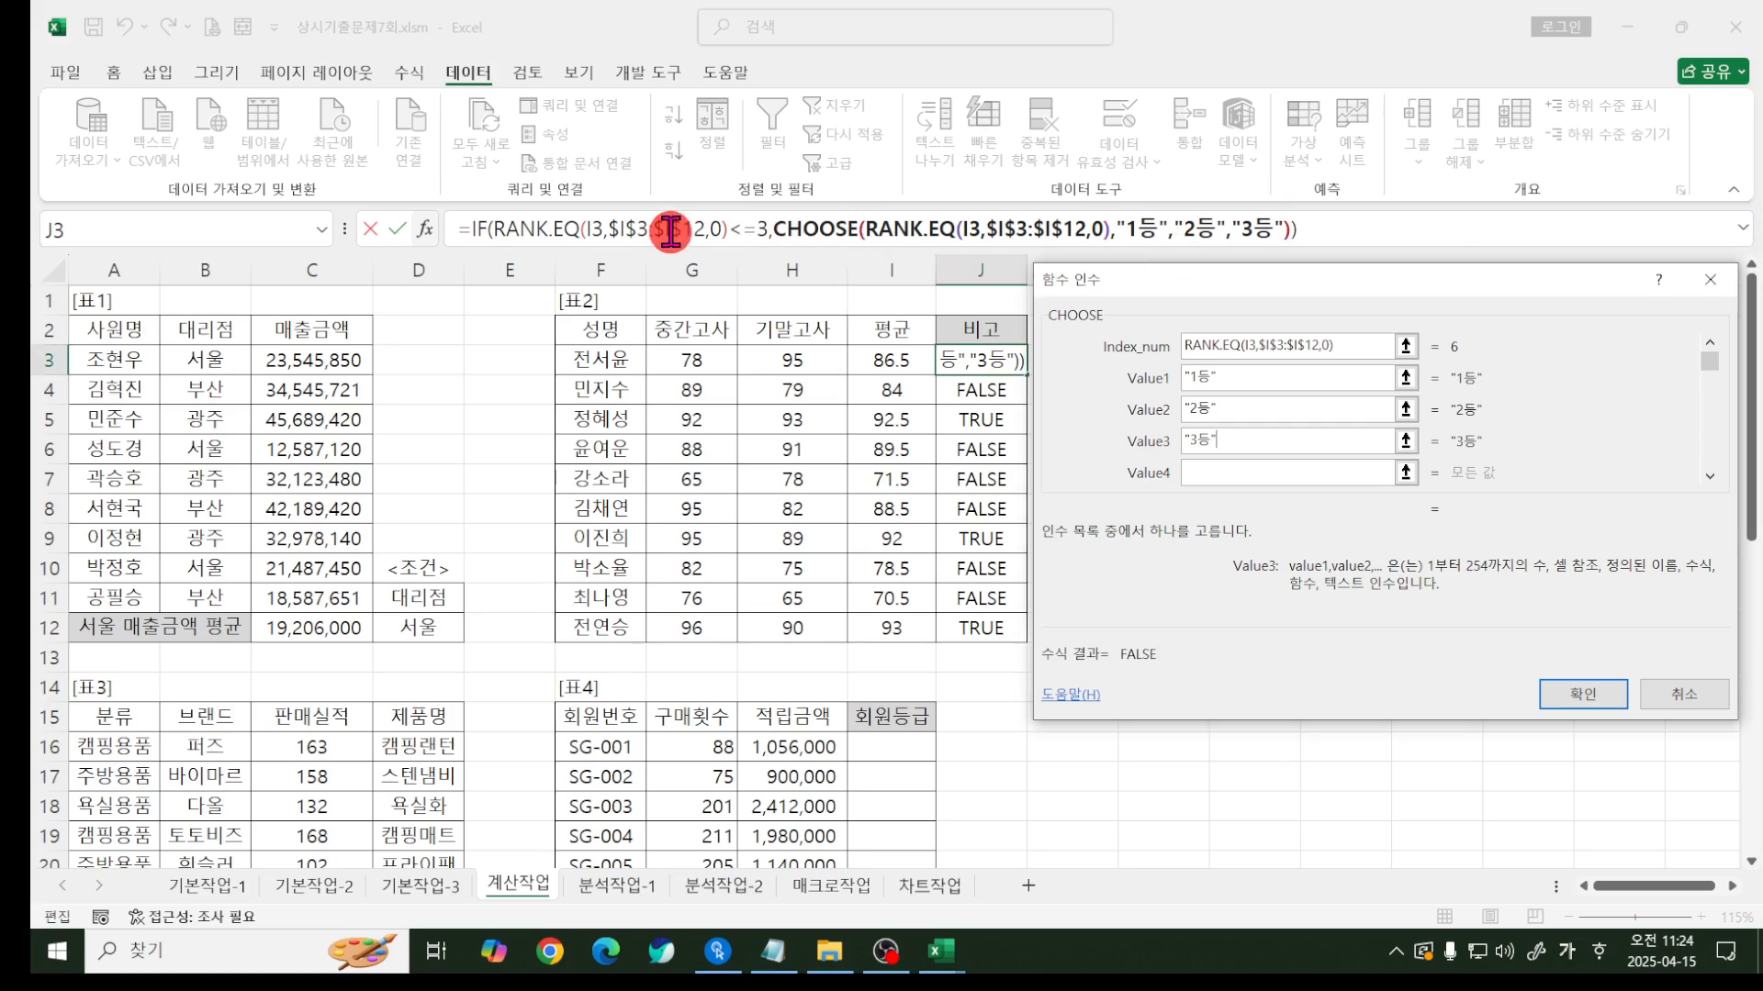
- Return to the outer IF function's arguments at Value_if_false and move the dialog away from the 비고 column
click(778, 228)
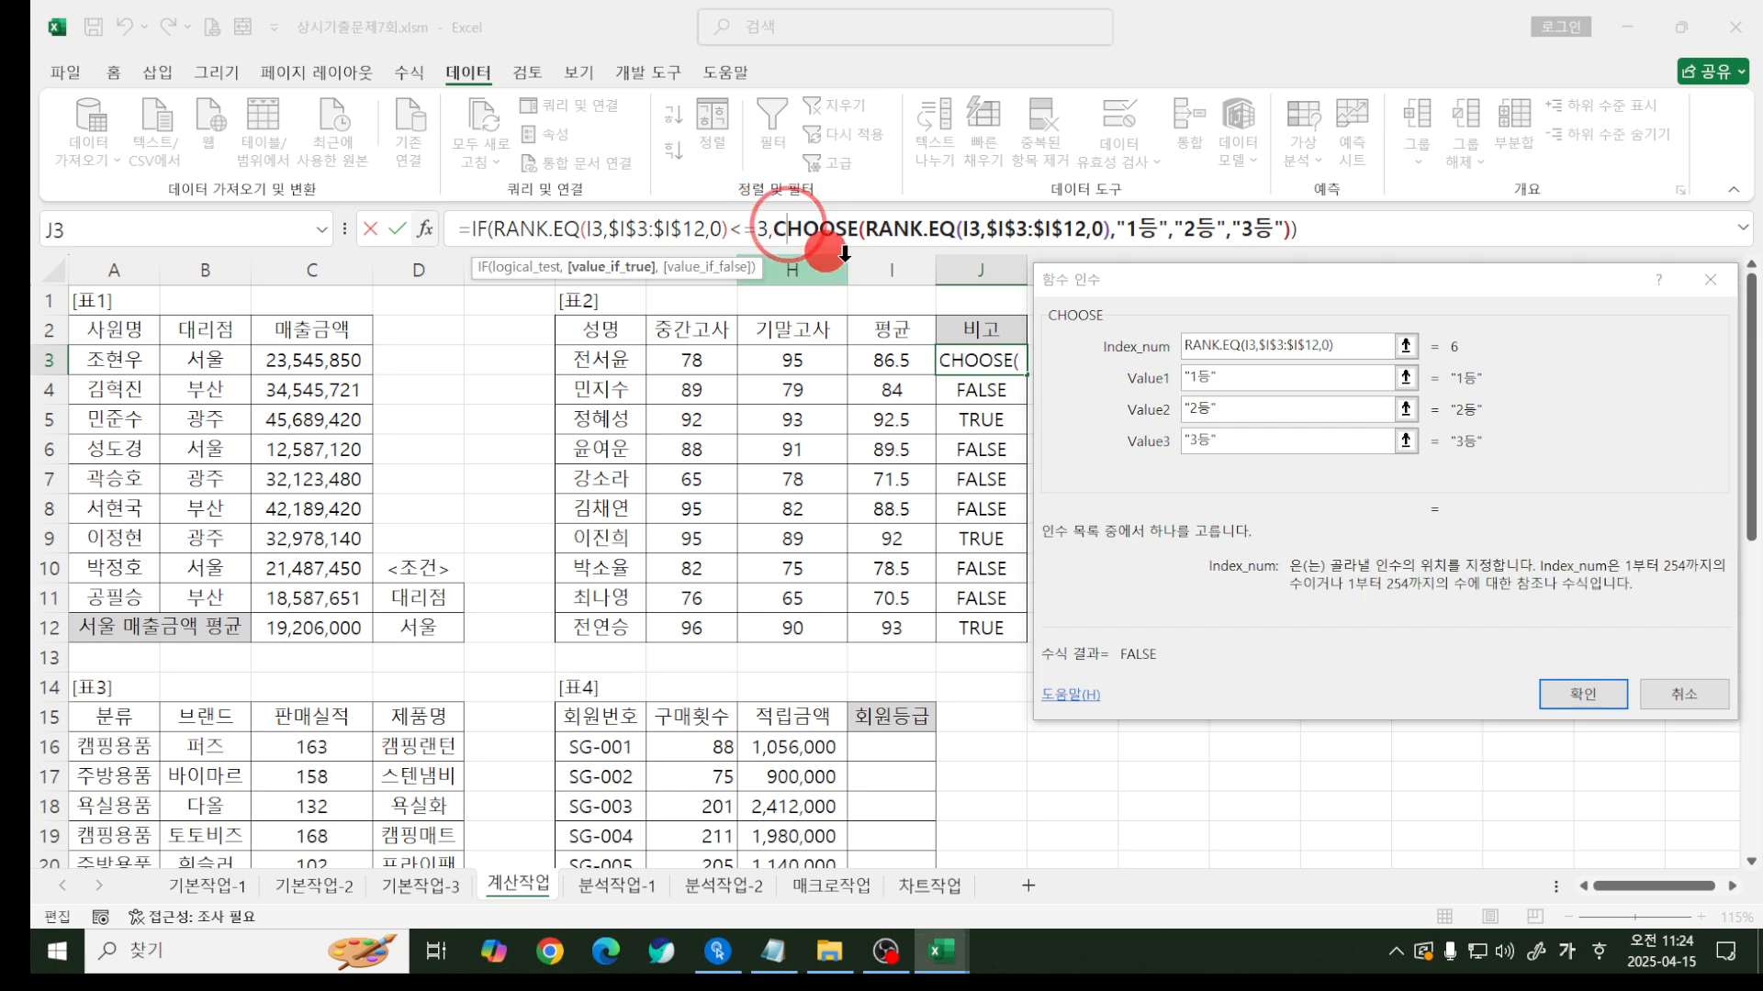
click(482, 227)
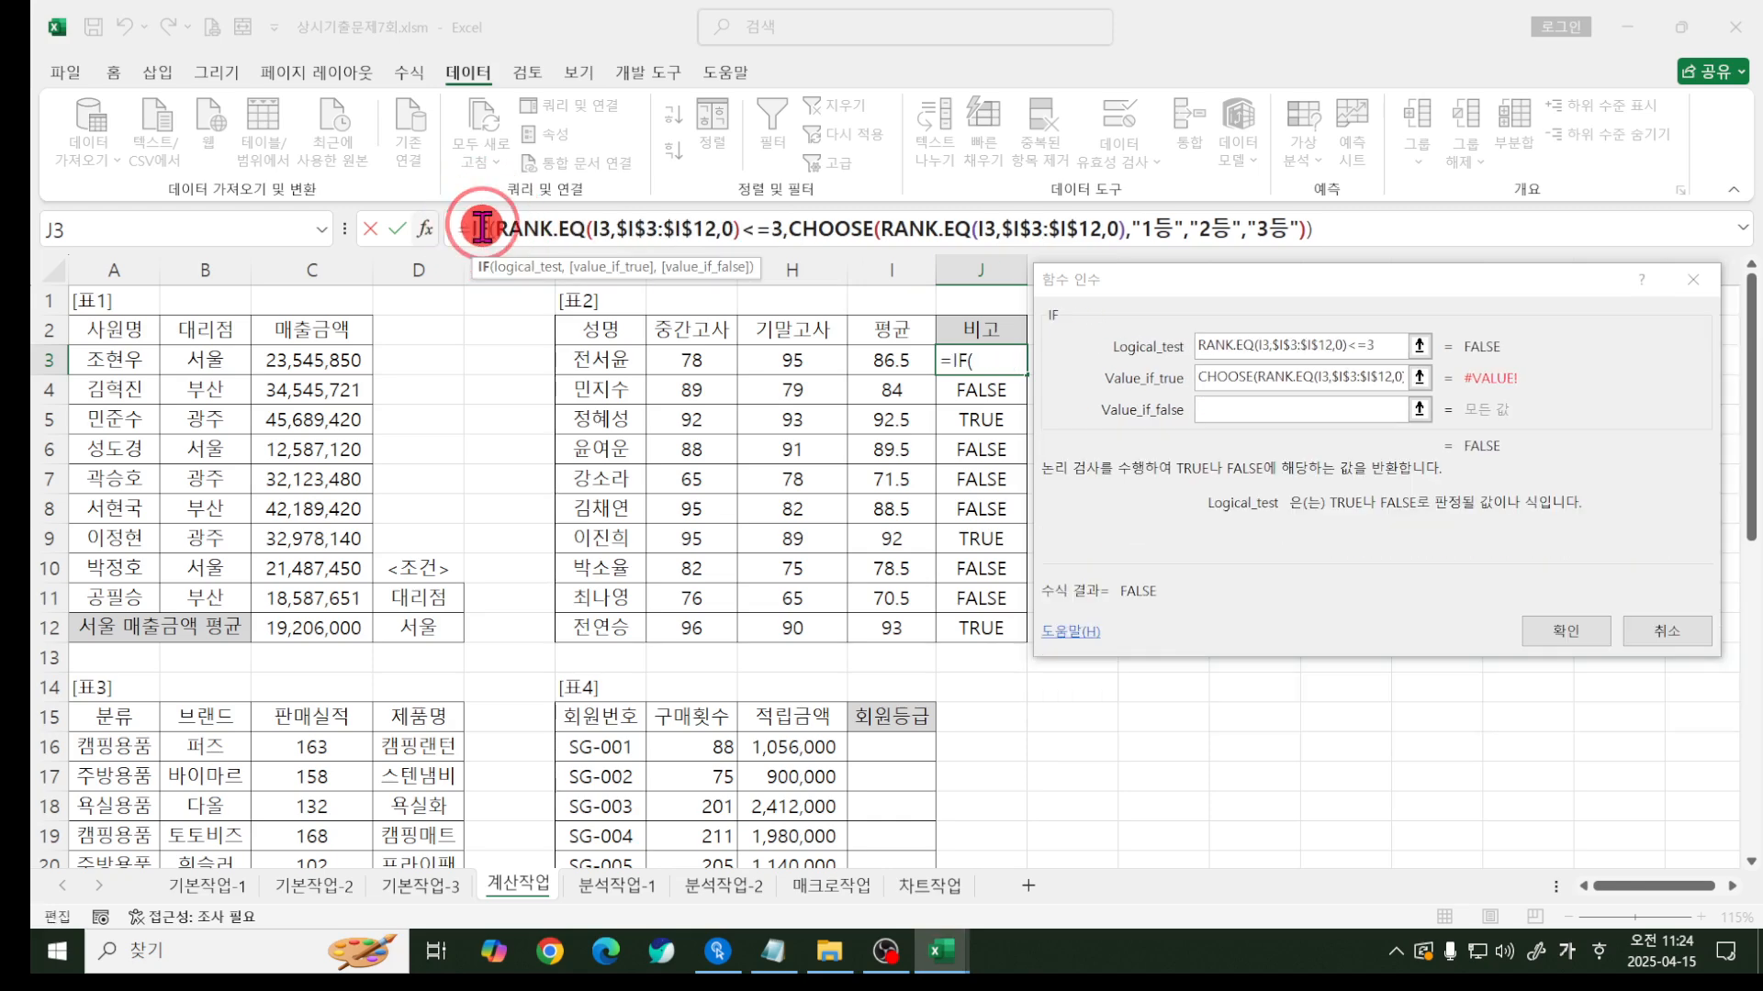
click(1230, 411)
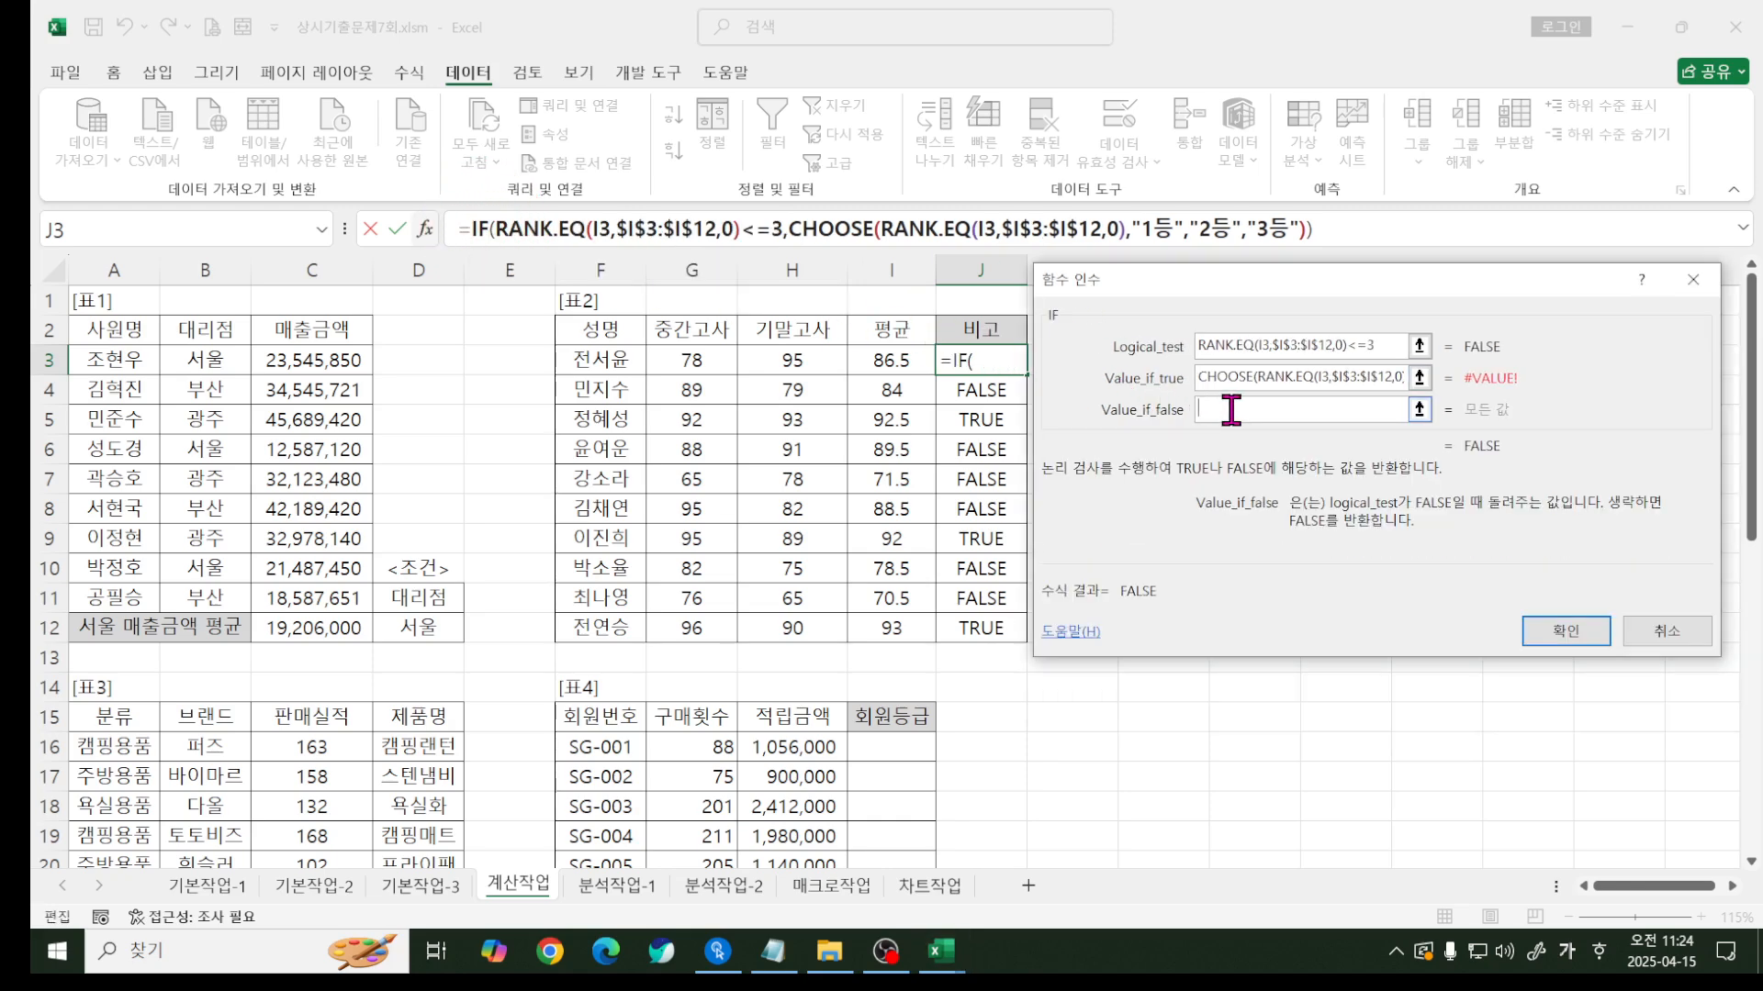
drag(1455, 391, 1550, 394)
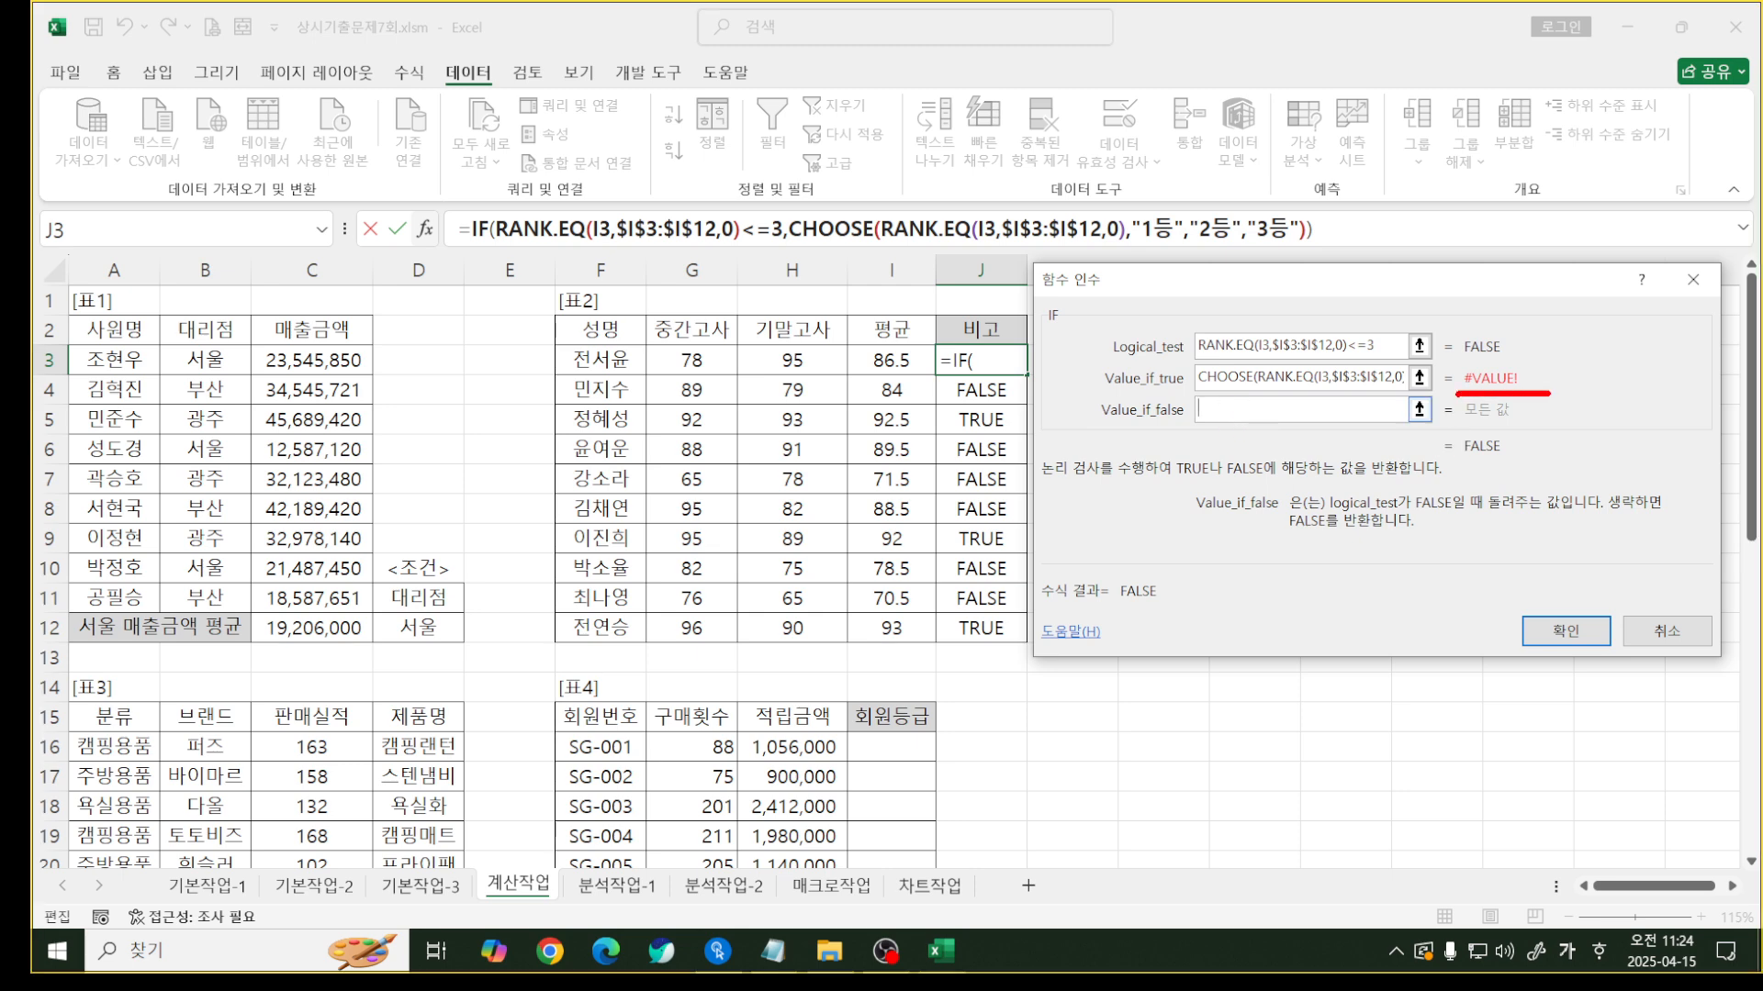
key(Escape)
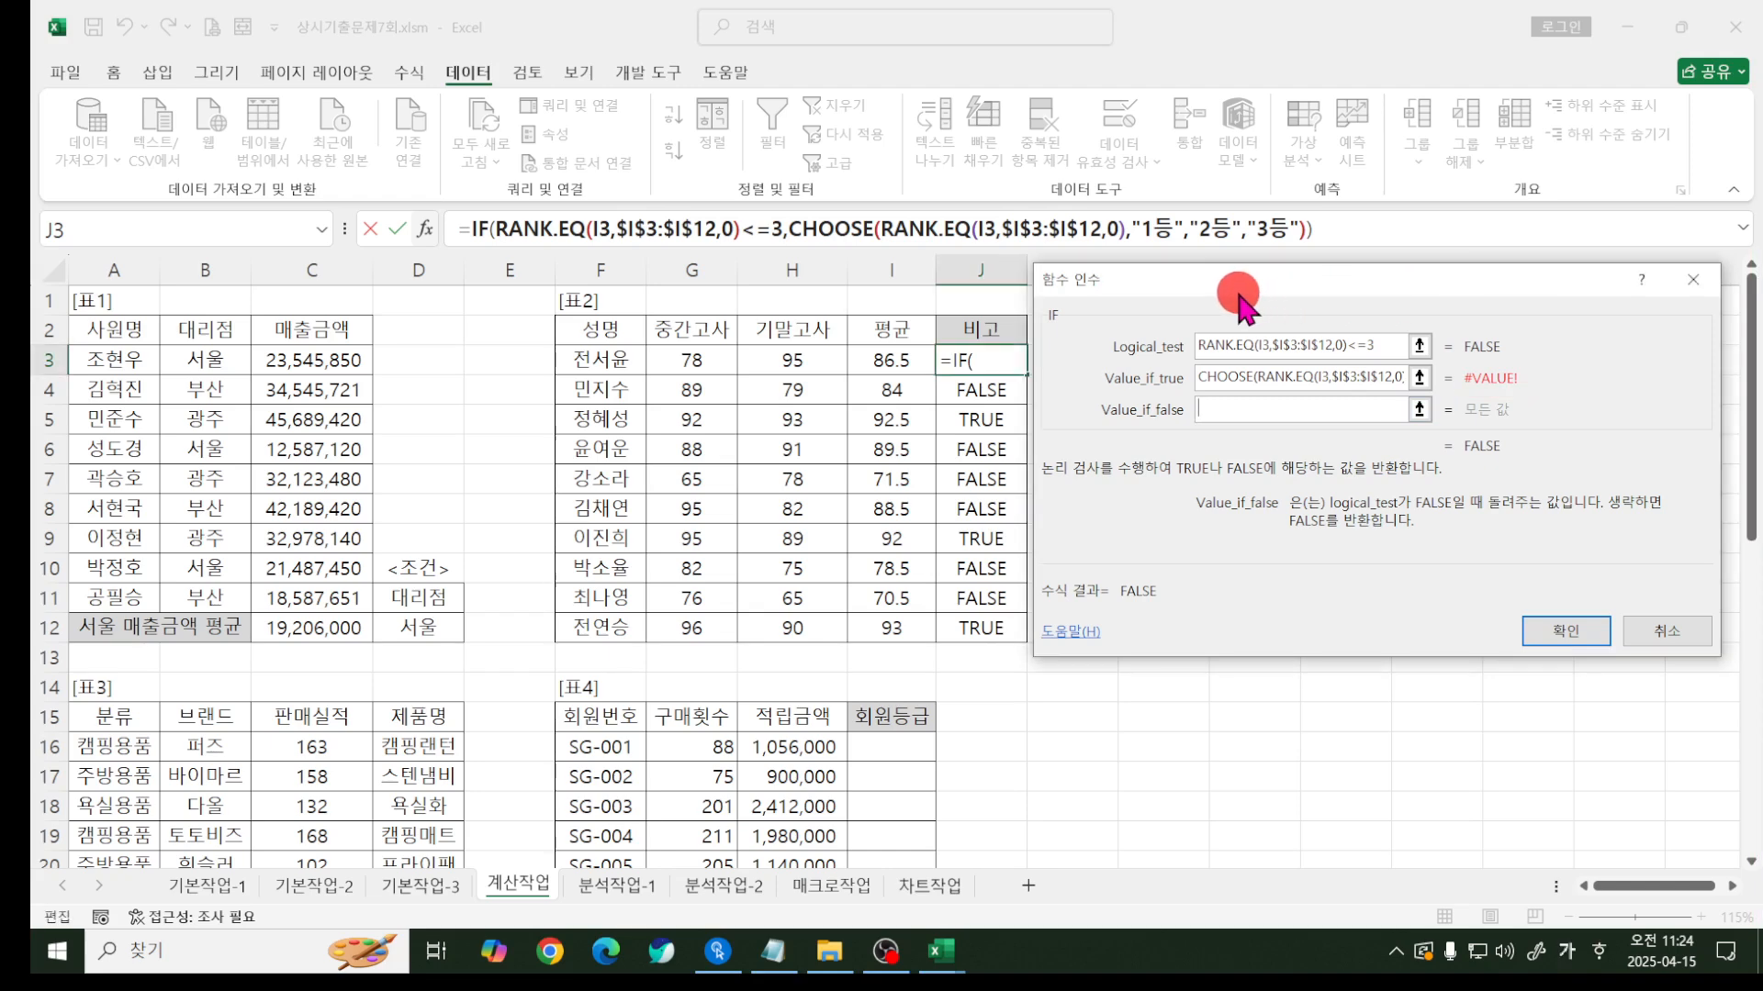
mouse_move(1238, 290)
mouse_down()
mouse_move(1231, 364)
mouse_move(1263, 355)
mouse_up()
key(ctrl+2)
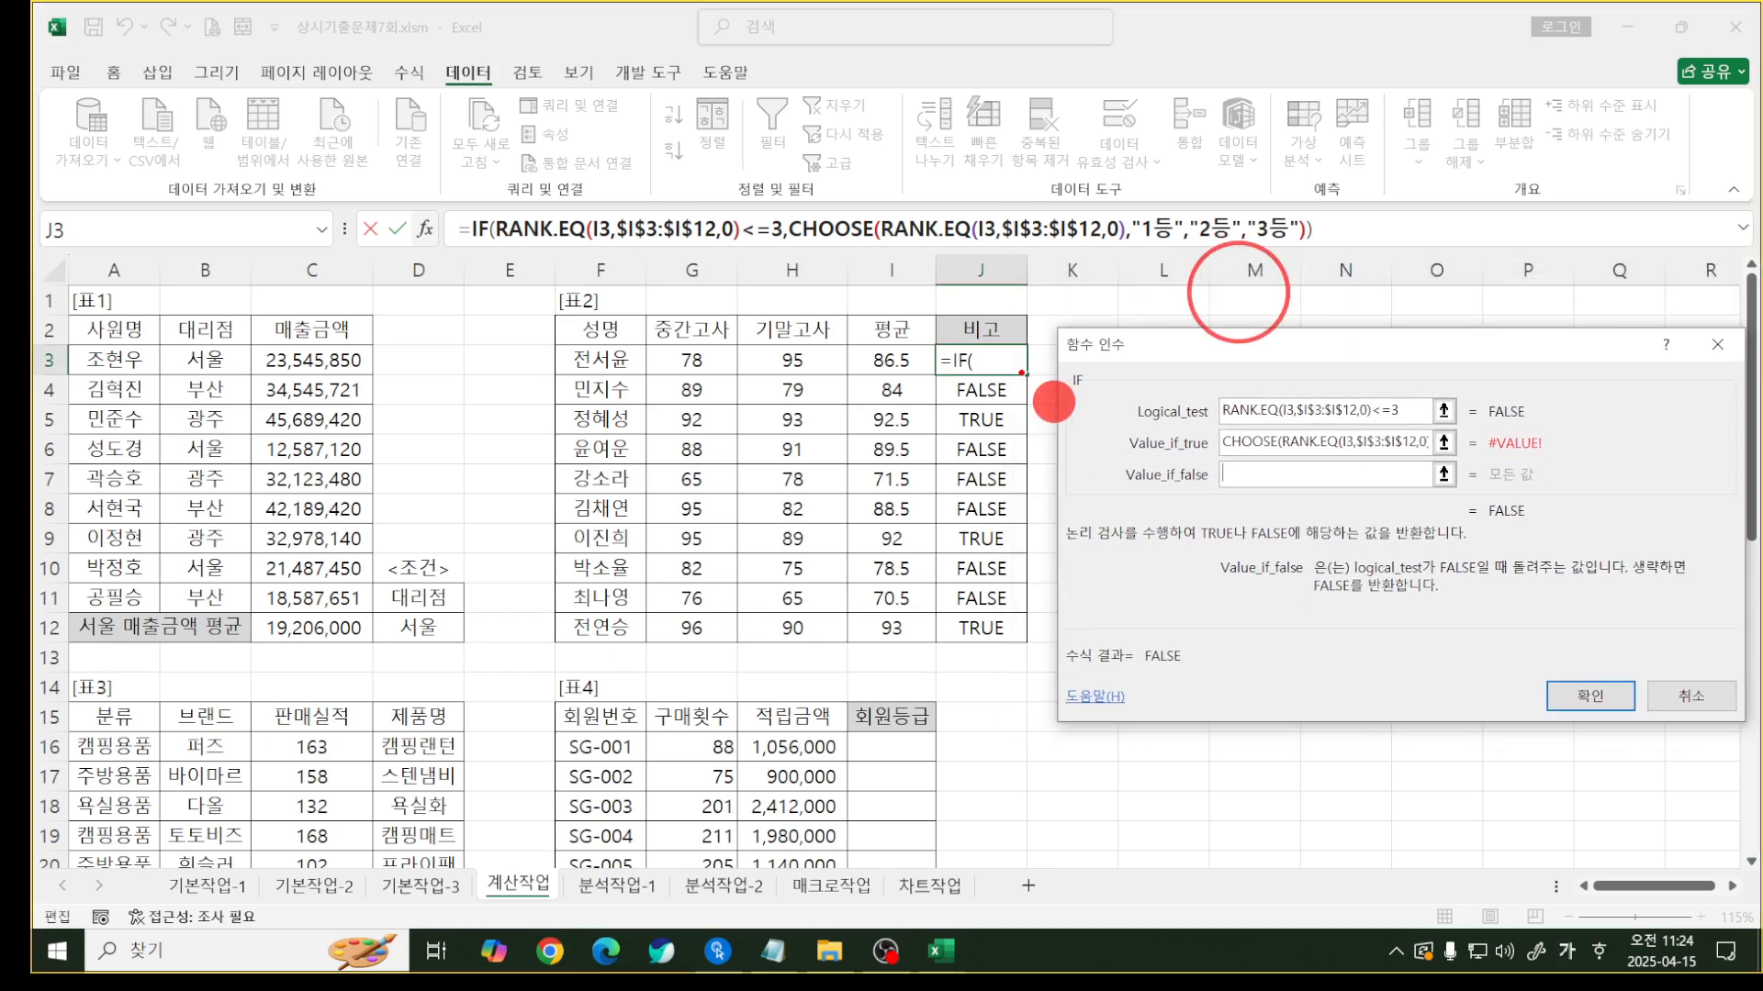
drag(1021, 373, 941, 374)
mouse_move(1145, 415)
mouse_down()
mouse_move(1537, 427)
mouse_move(1461, 389)
mouse_move(1446, 418)
mouse_up()
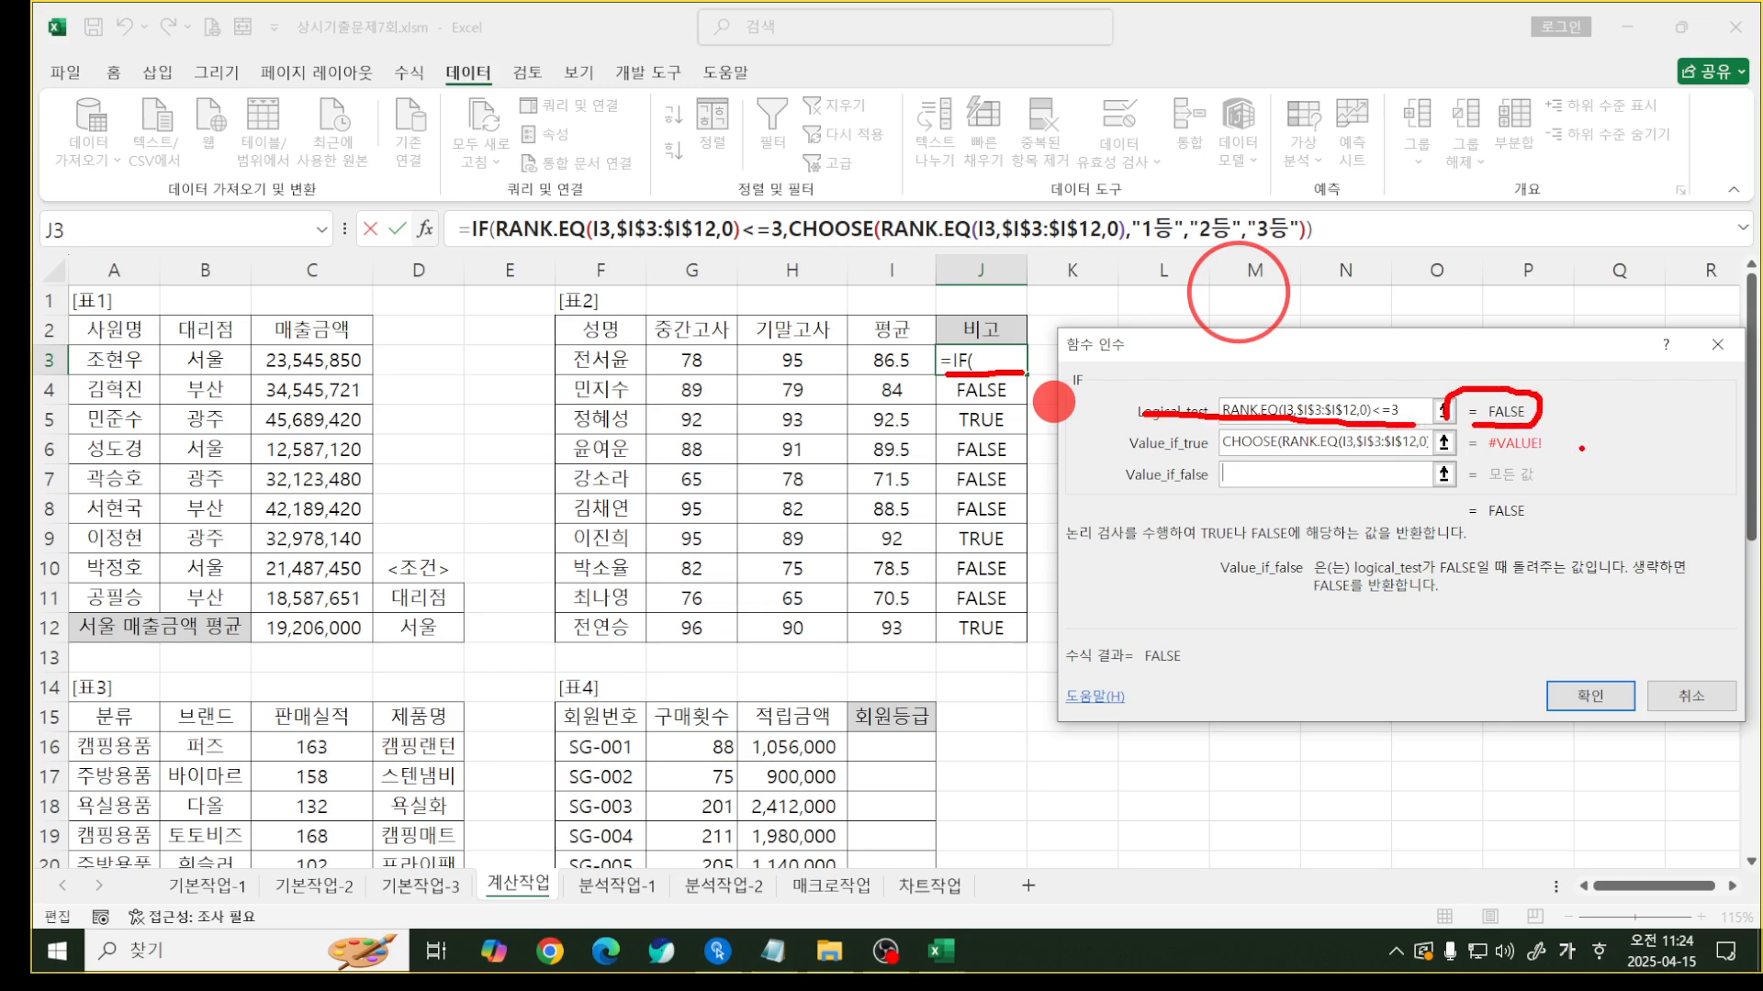
drag(1560, 428, 1597, 411)
mouse_move(1524, 408)
mouse_down()
mouse_move(1586, 418)
mouse_move(1547, 476)
mouse_move(1581, 488)
mouse_up()
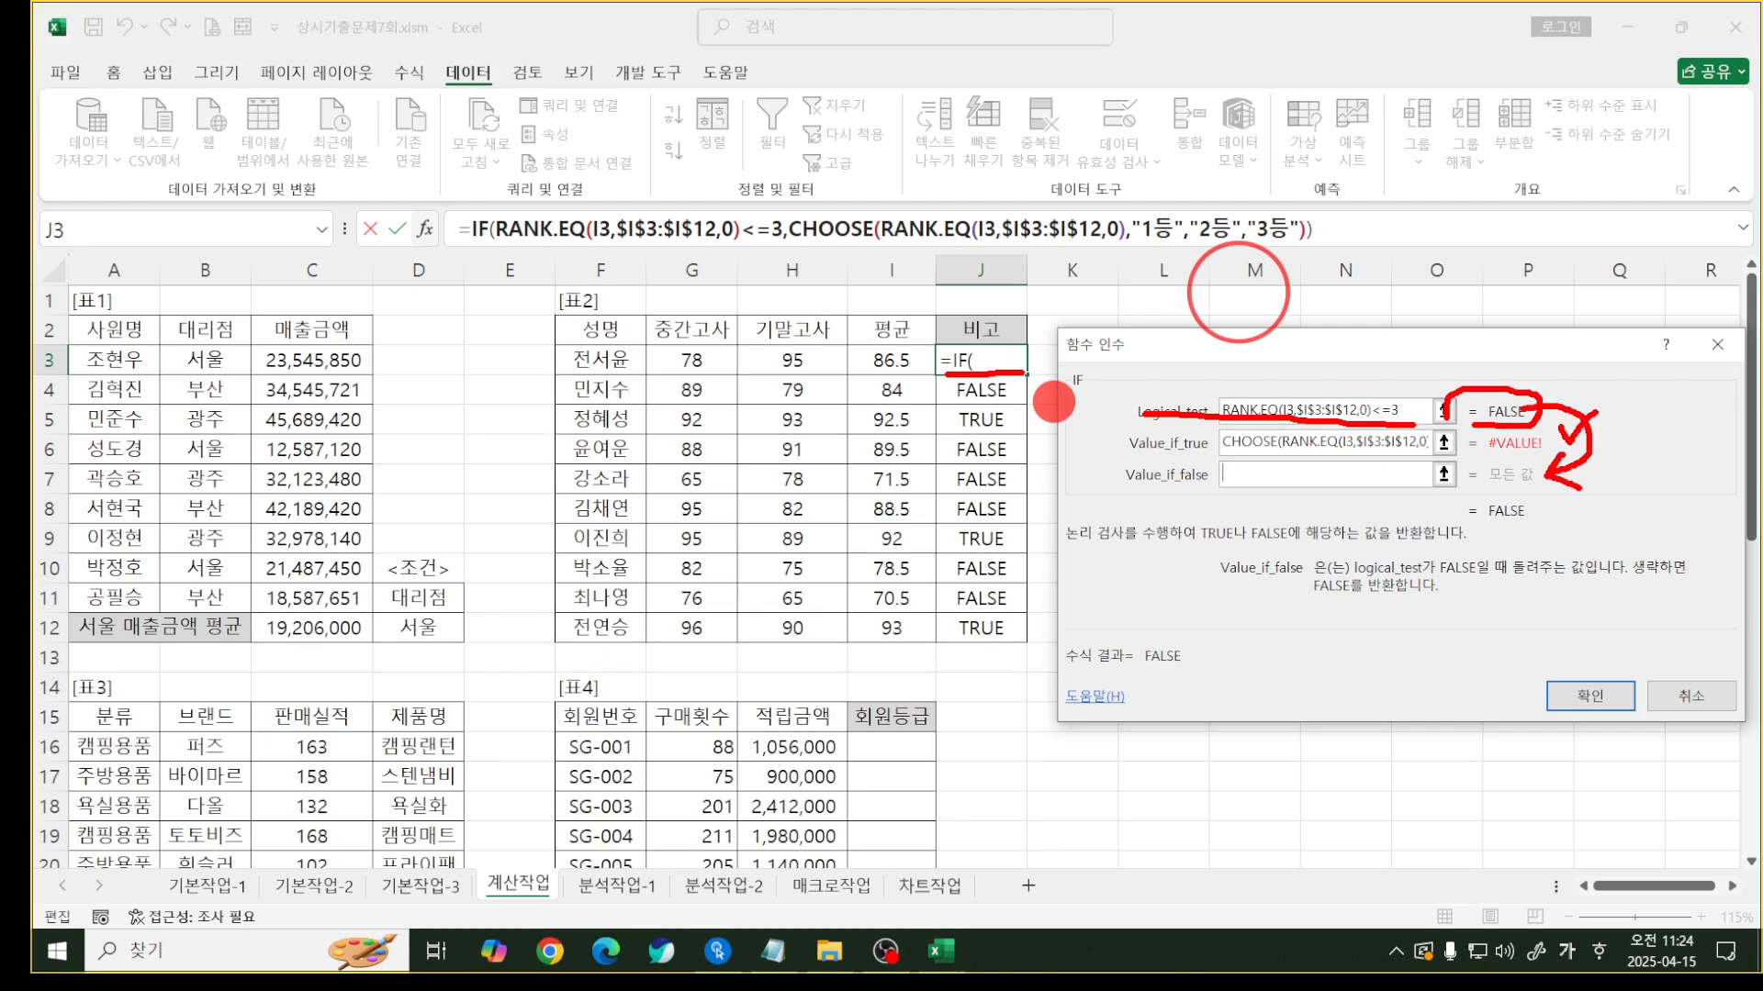
key(e)
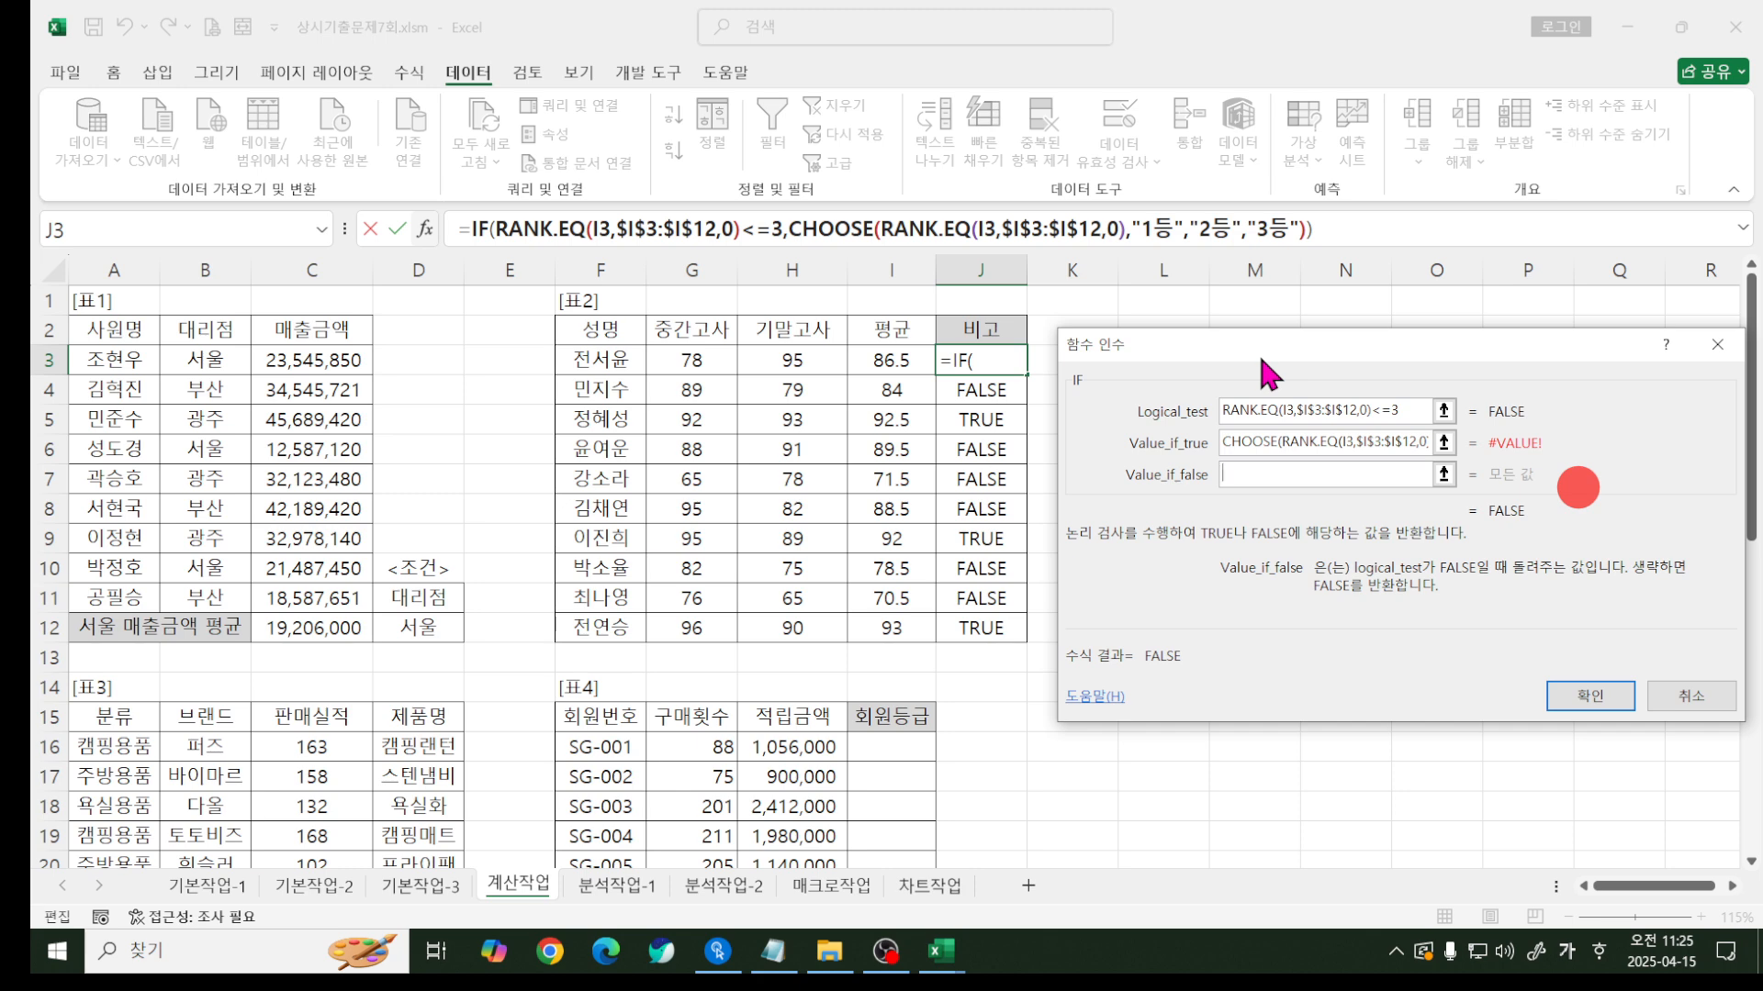
- Set IF's Value_if_false to an empty string "" and commit the completed formula in J3
click(1226, 475)
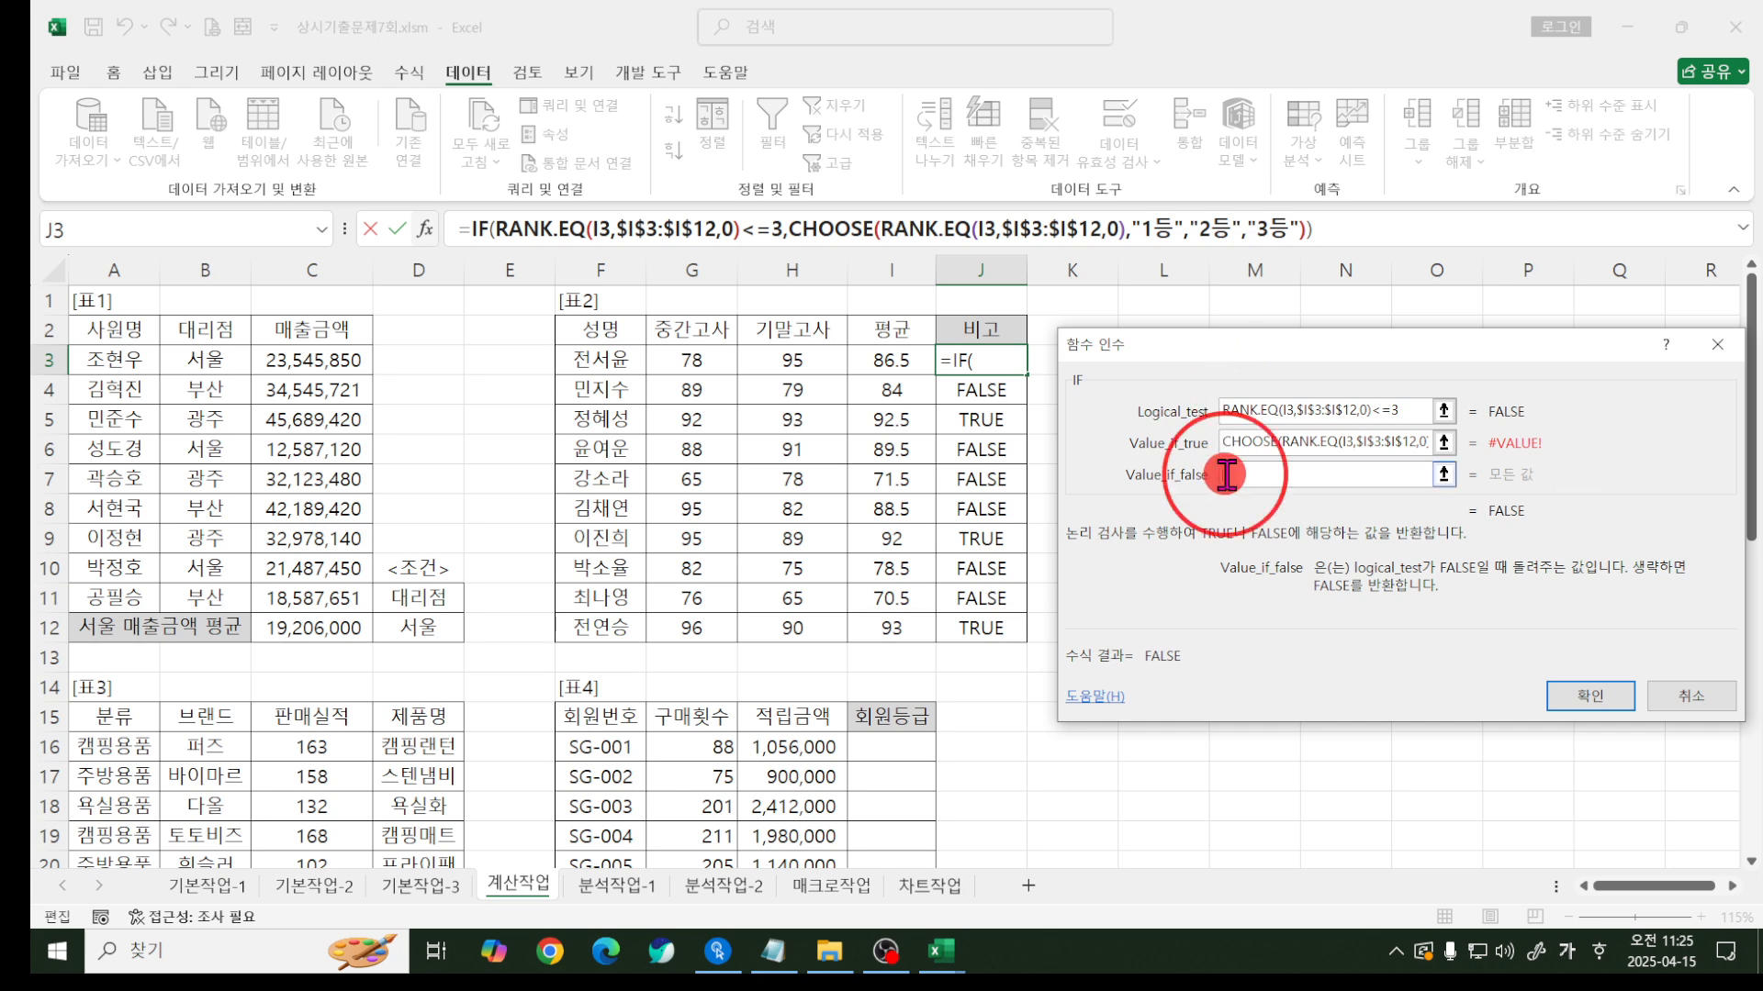
text("")
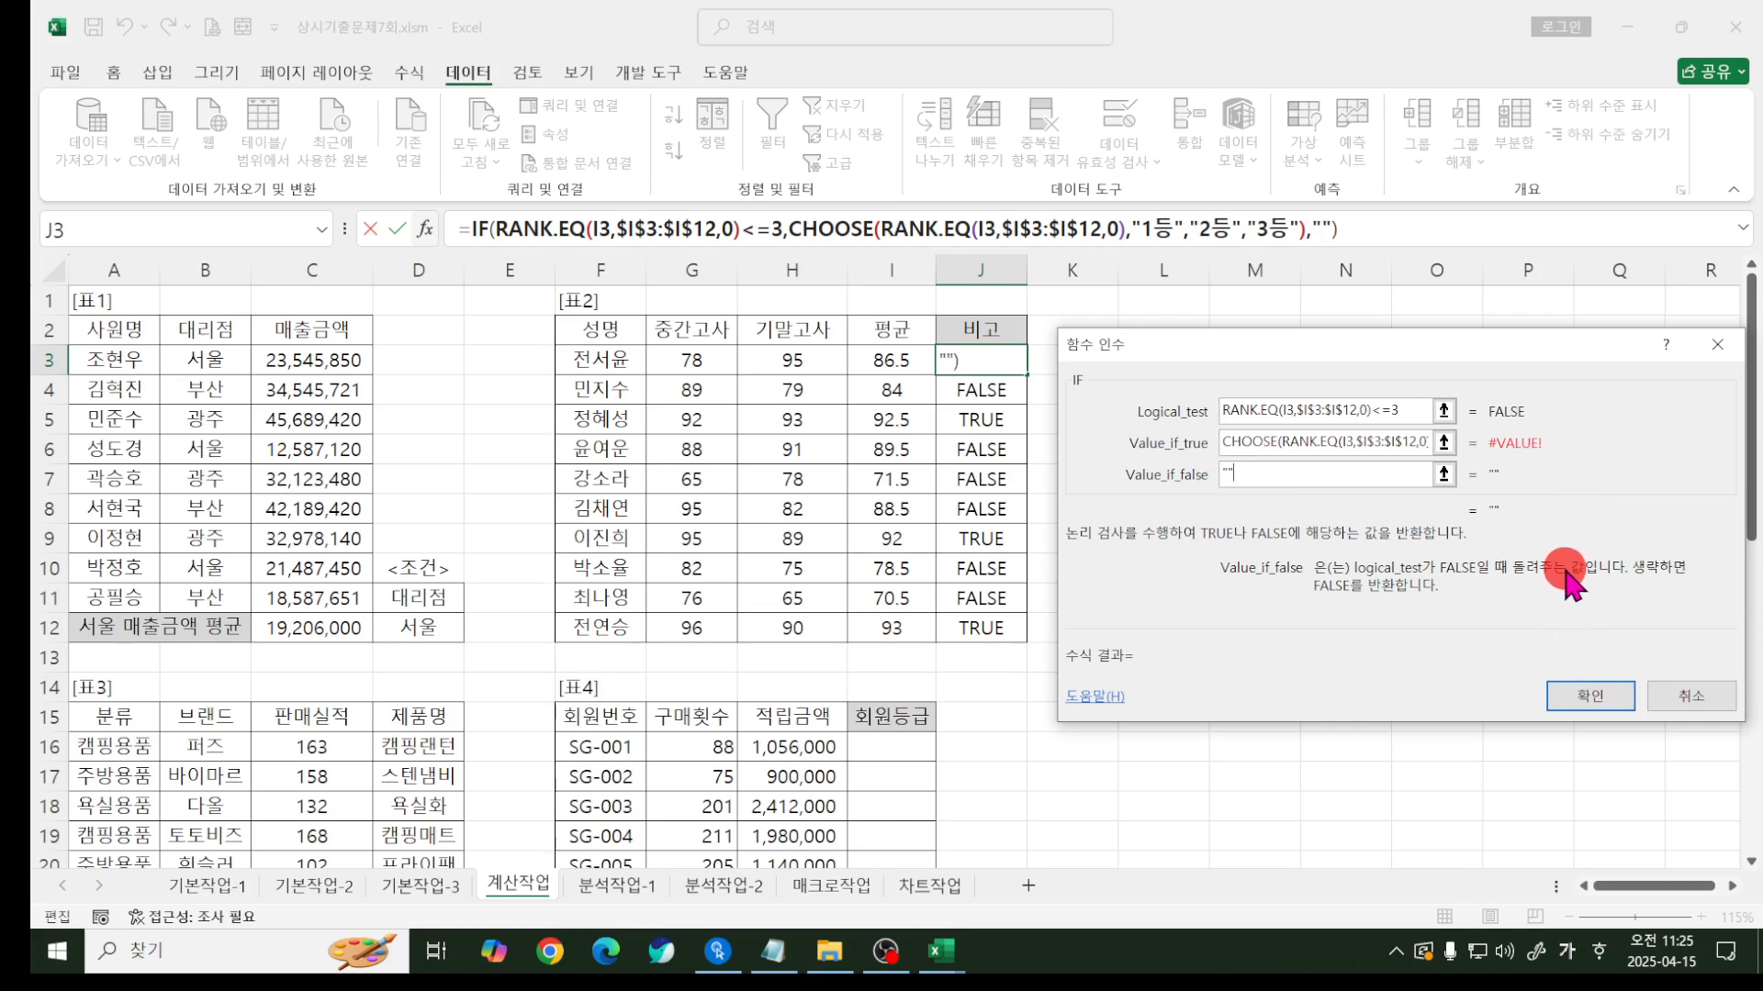
click(1253, 446)
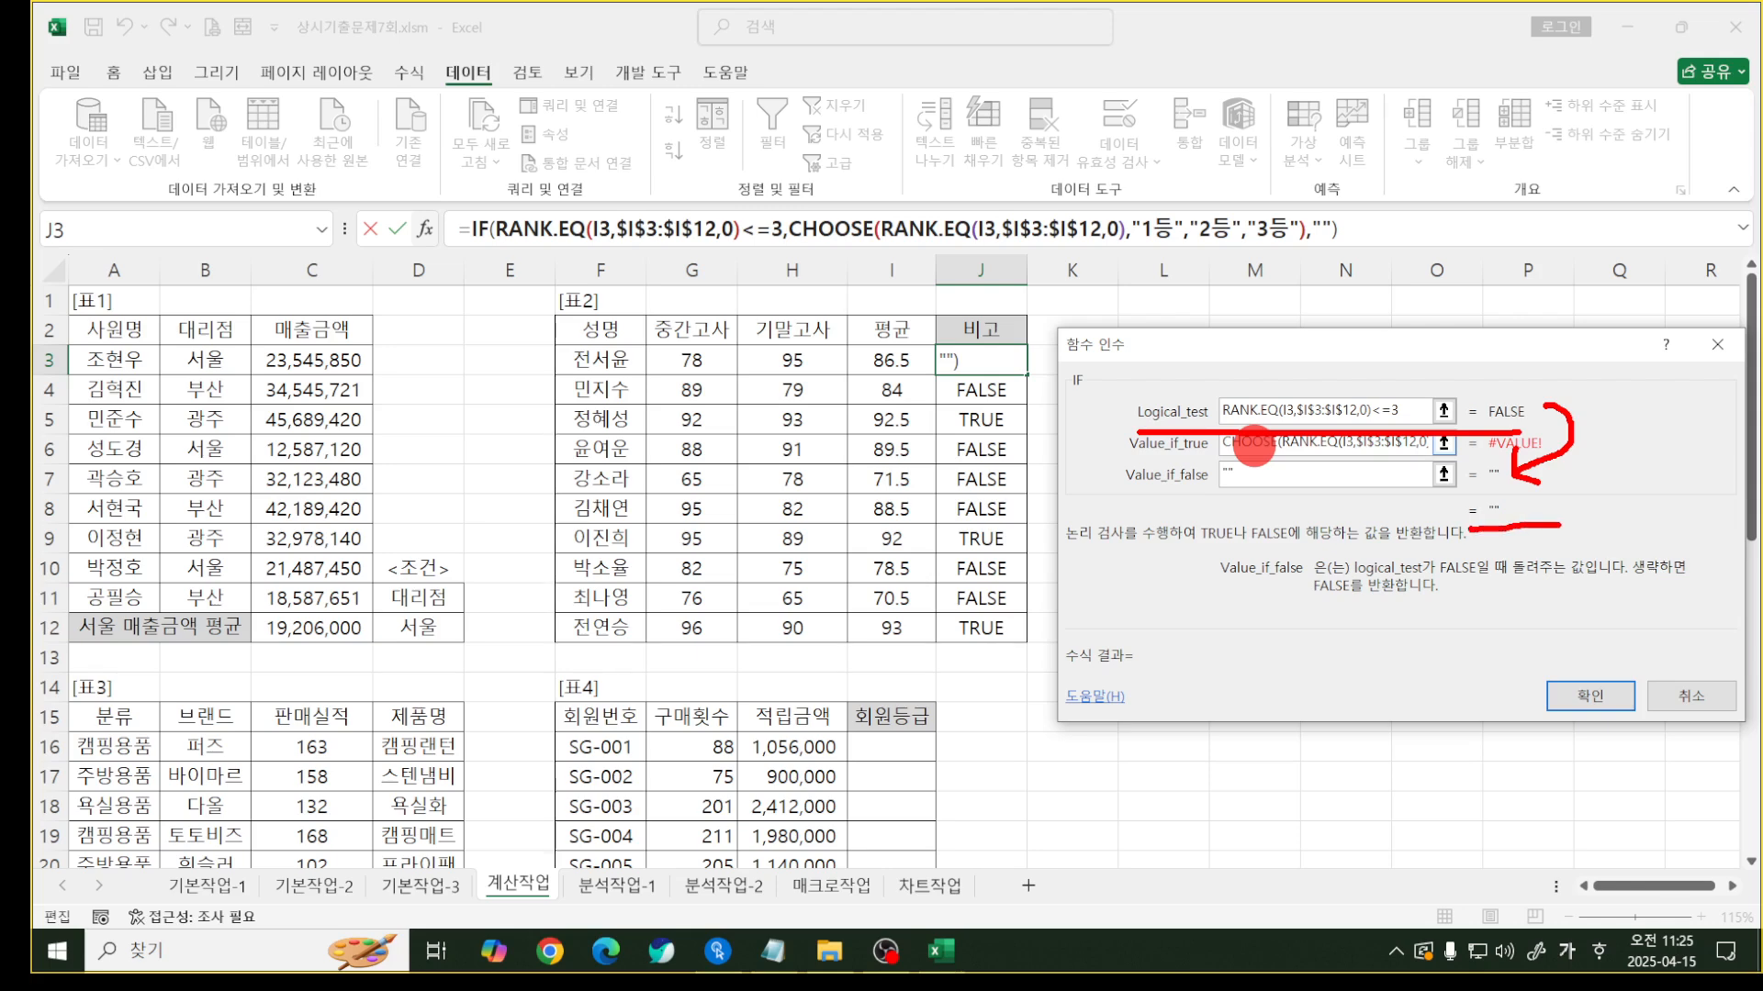
click(1568, 694)
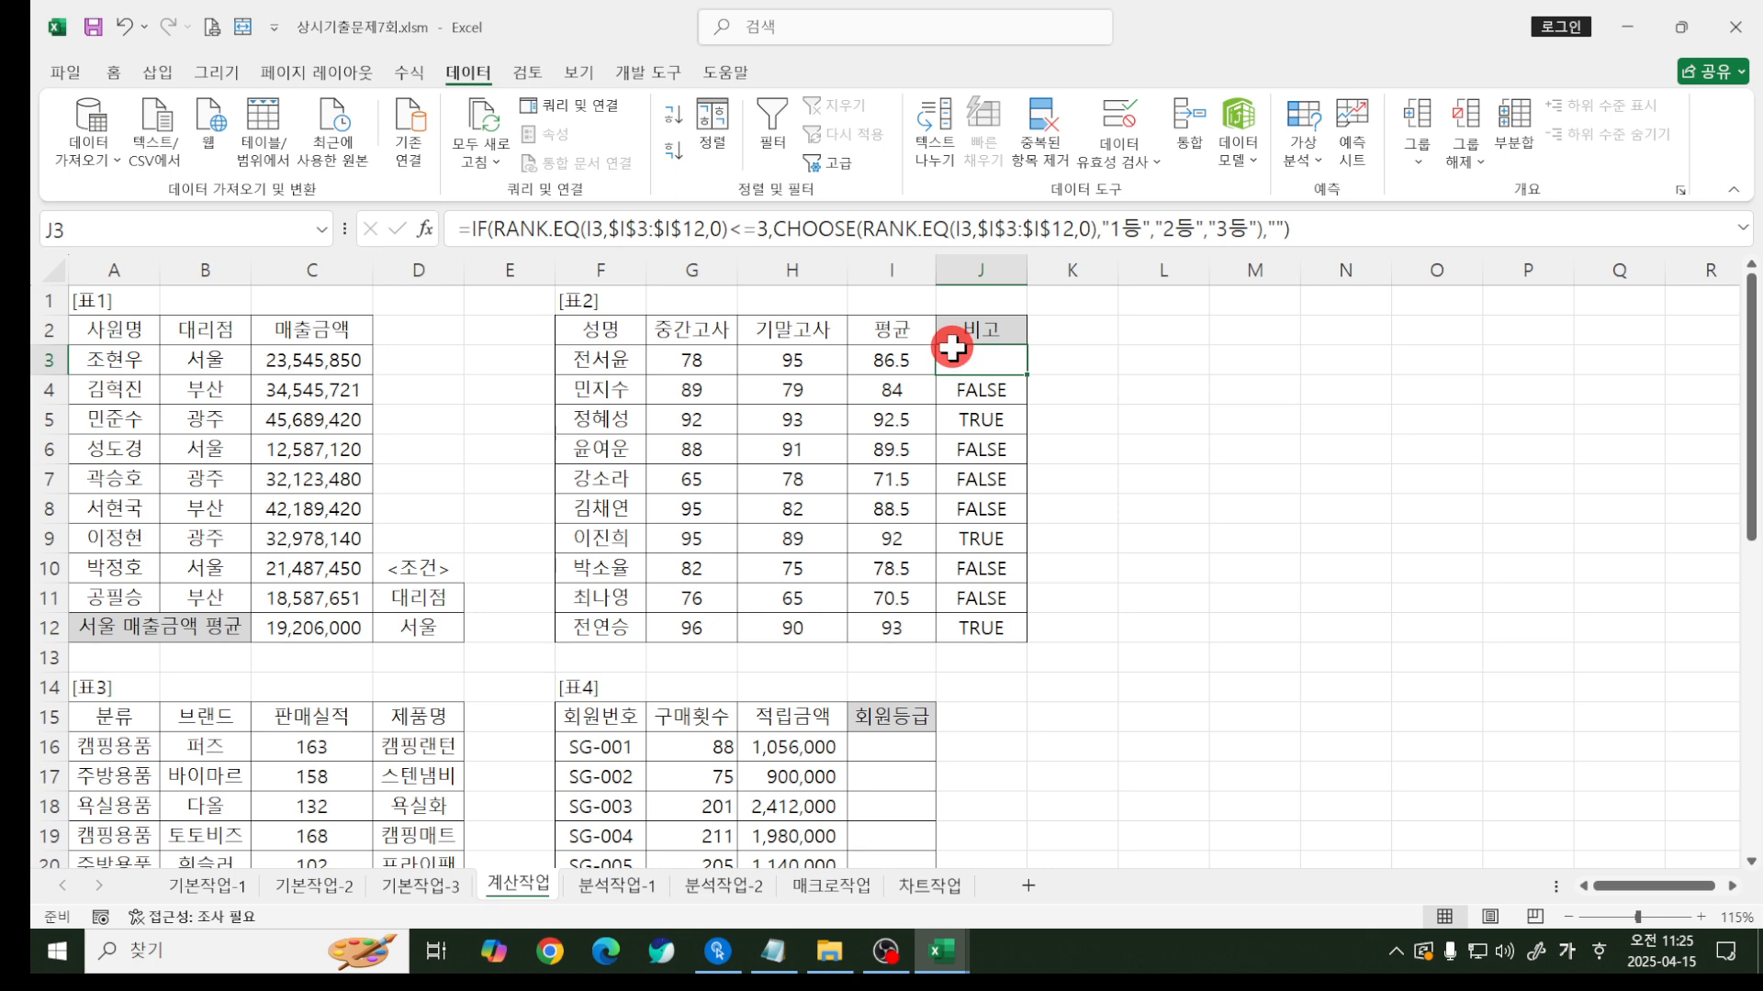
- Fill the 비고 formula from J3 down through J12 and check the ranked cells in the column
drag(1026, 375, 1010, 632)
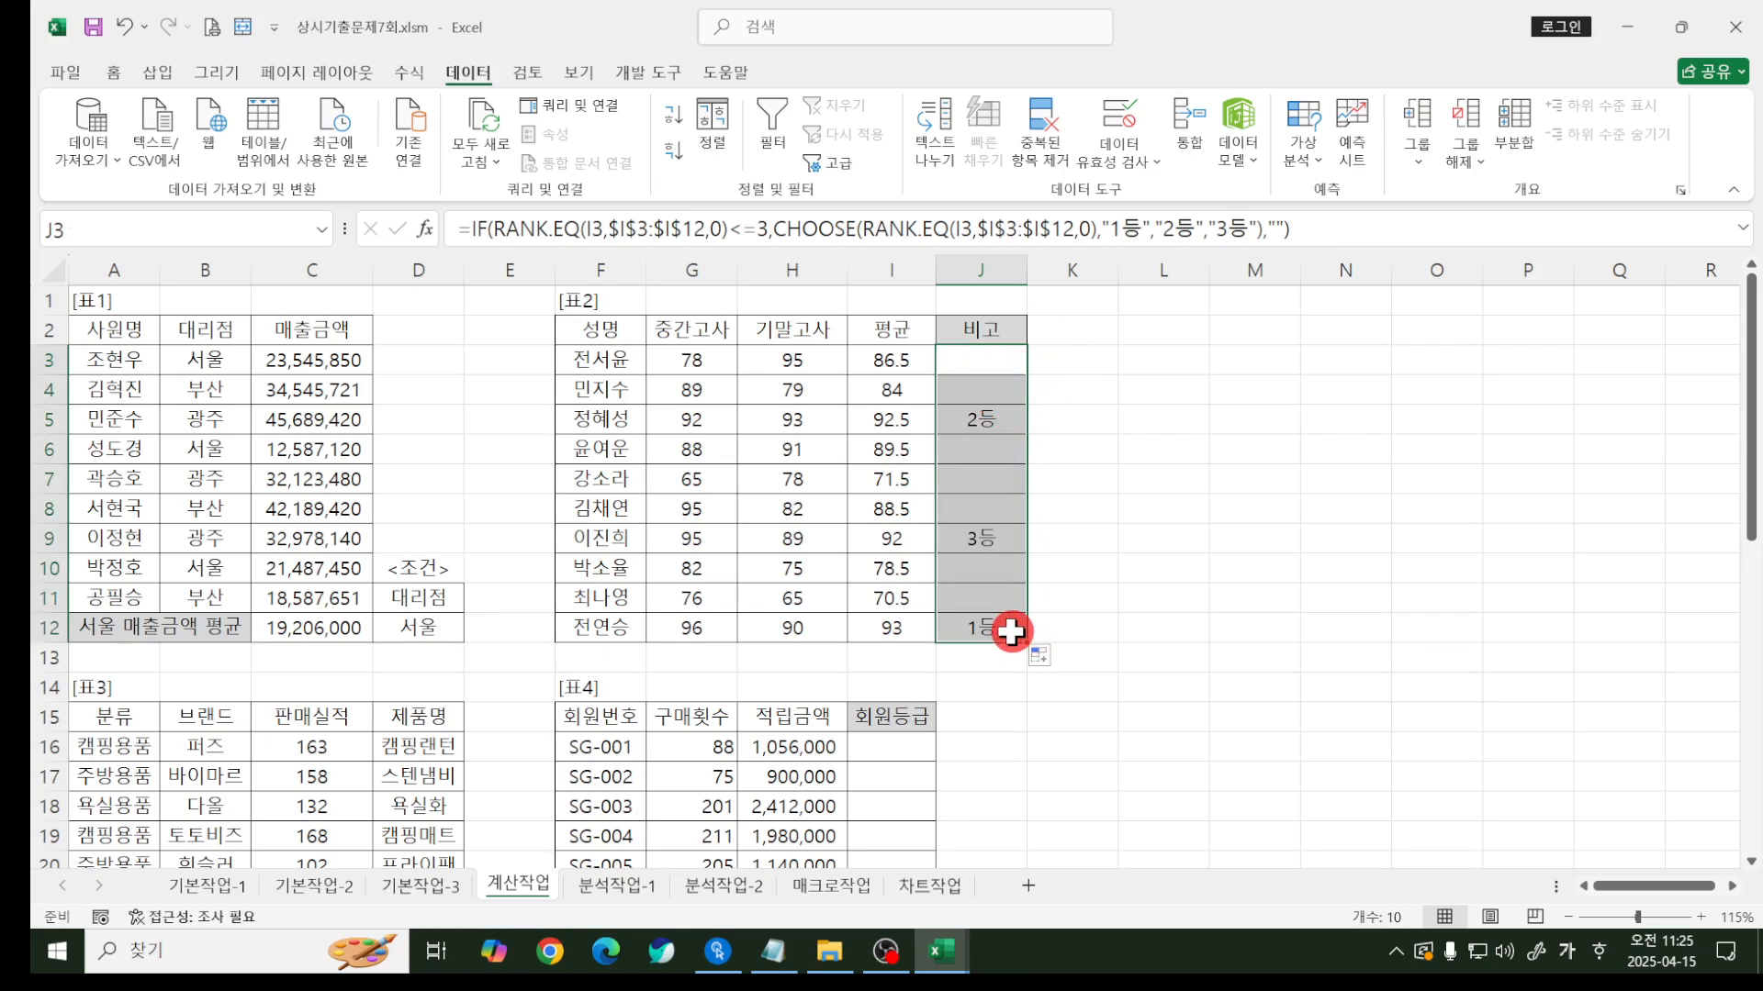
click(1011, 631)
click(1012, 539)
click(999, 419)
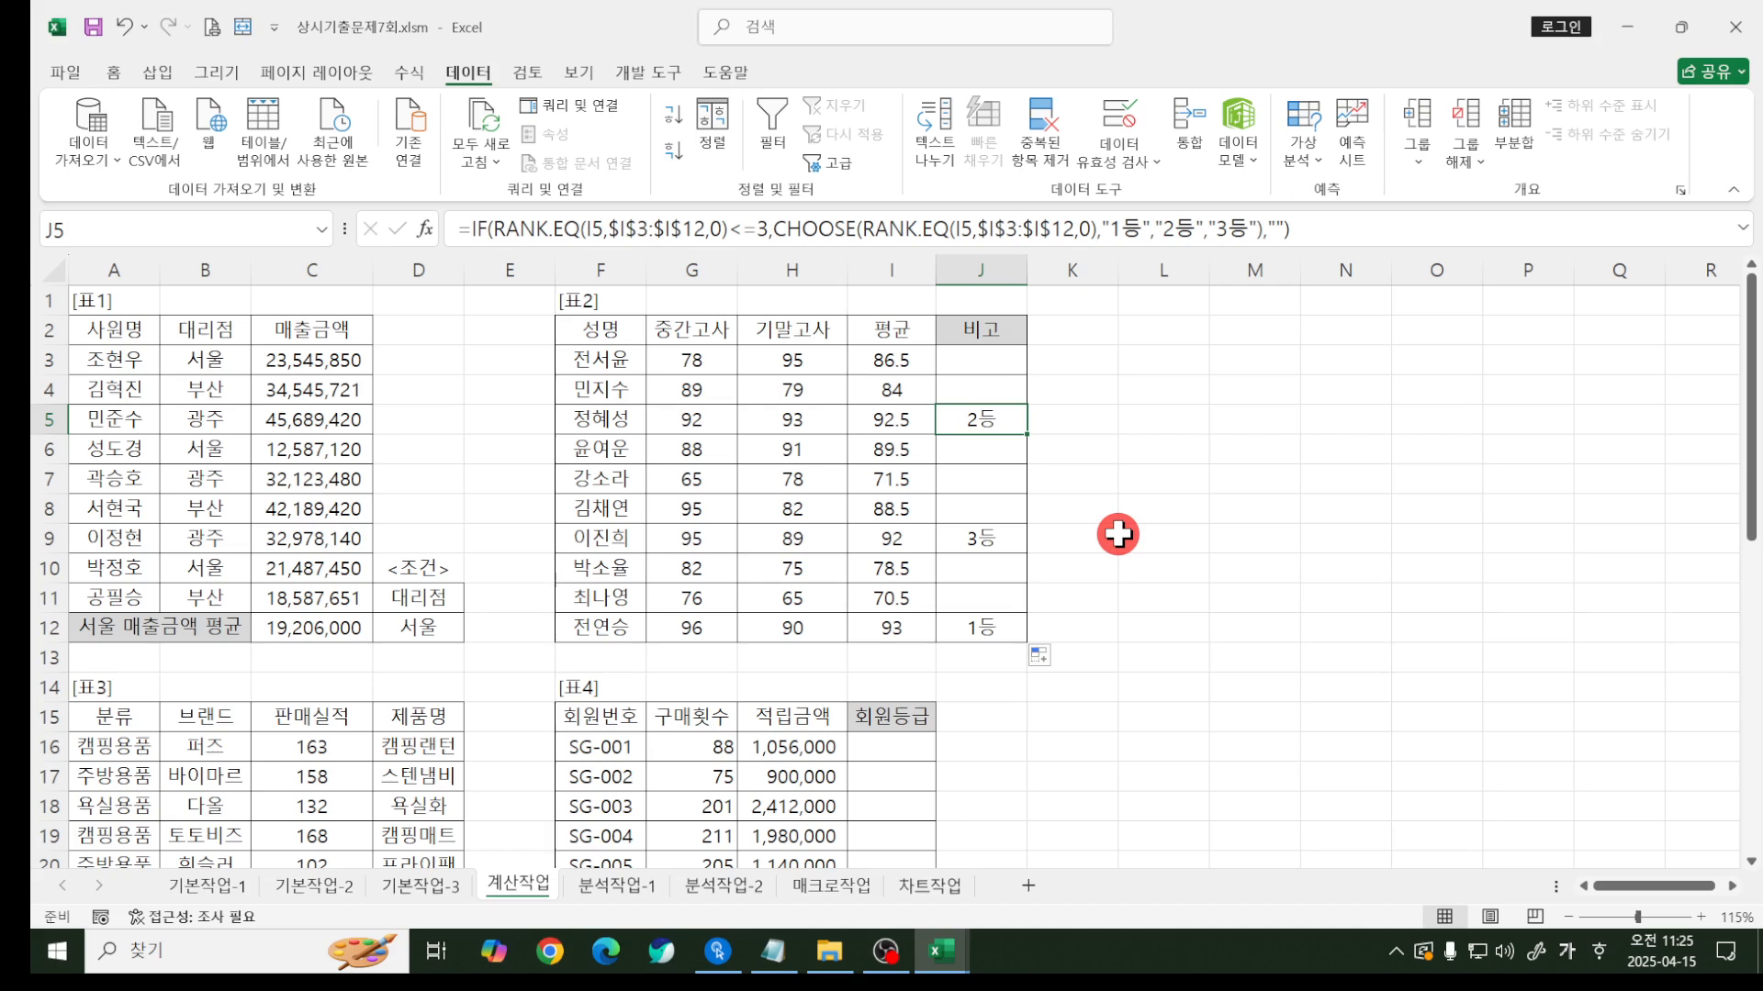
click(980, 557)
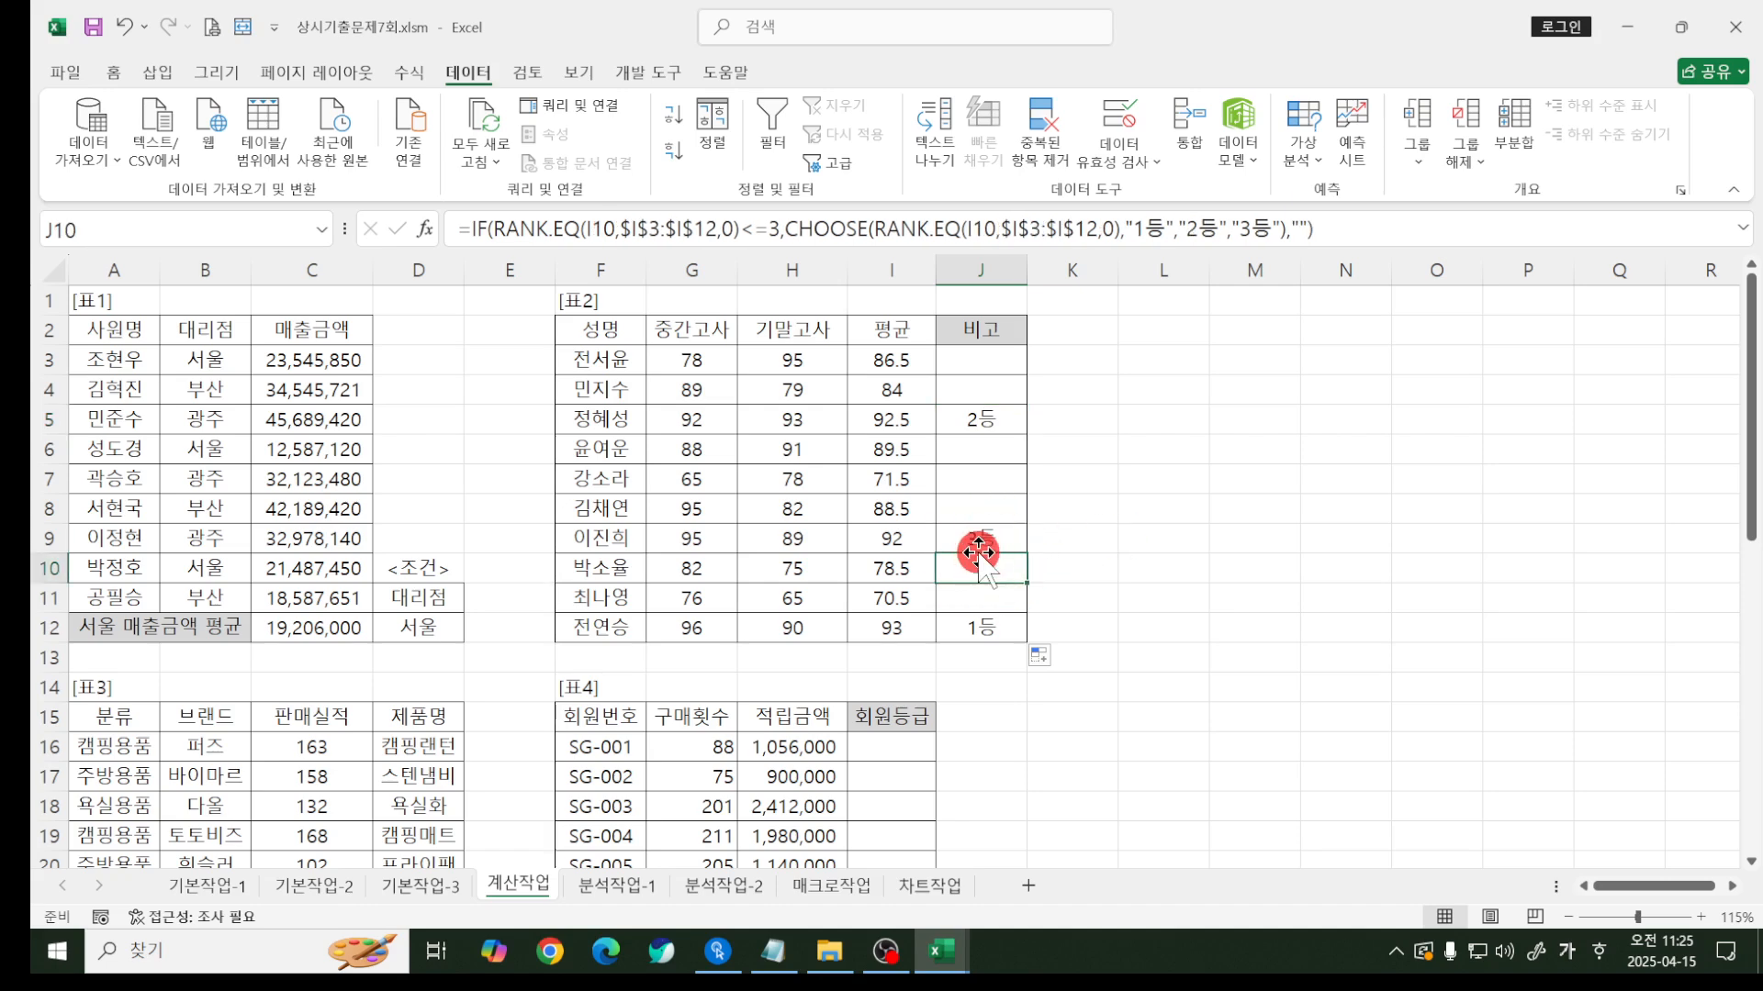
- Start a DMAX formula in D25 of 표3 and bring up its function arguments beside the table
scroll(976, 550, down, 4)
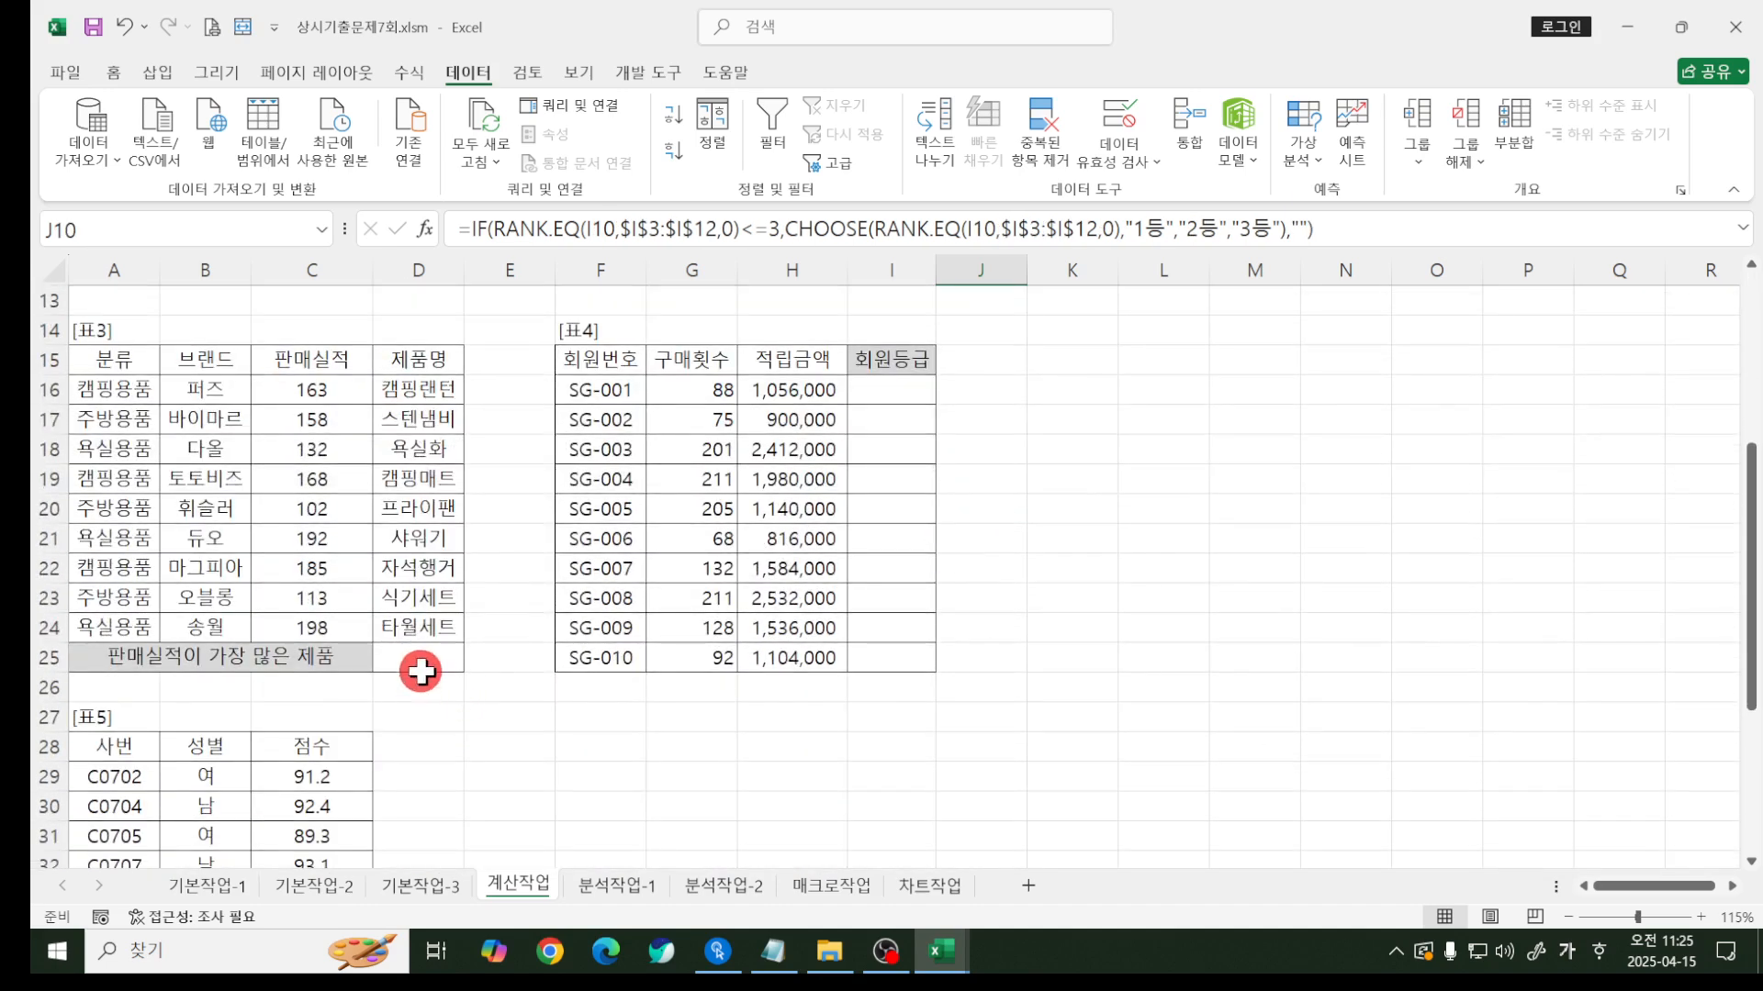
click(421, 672)
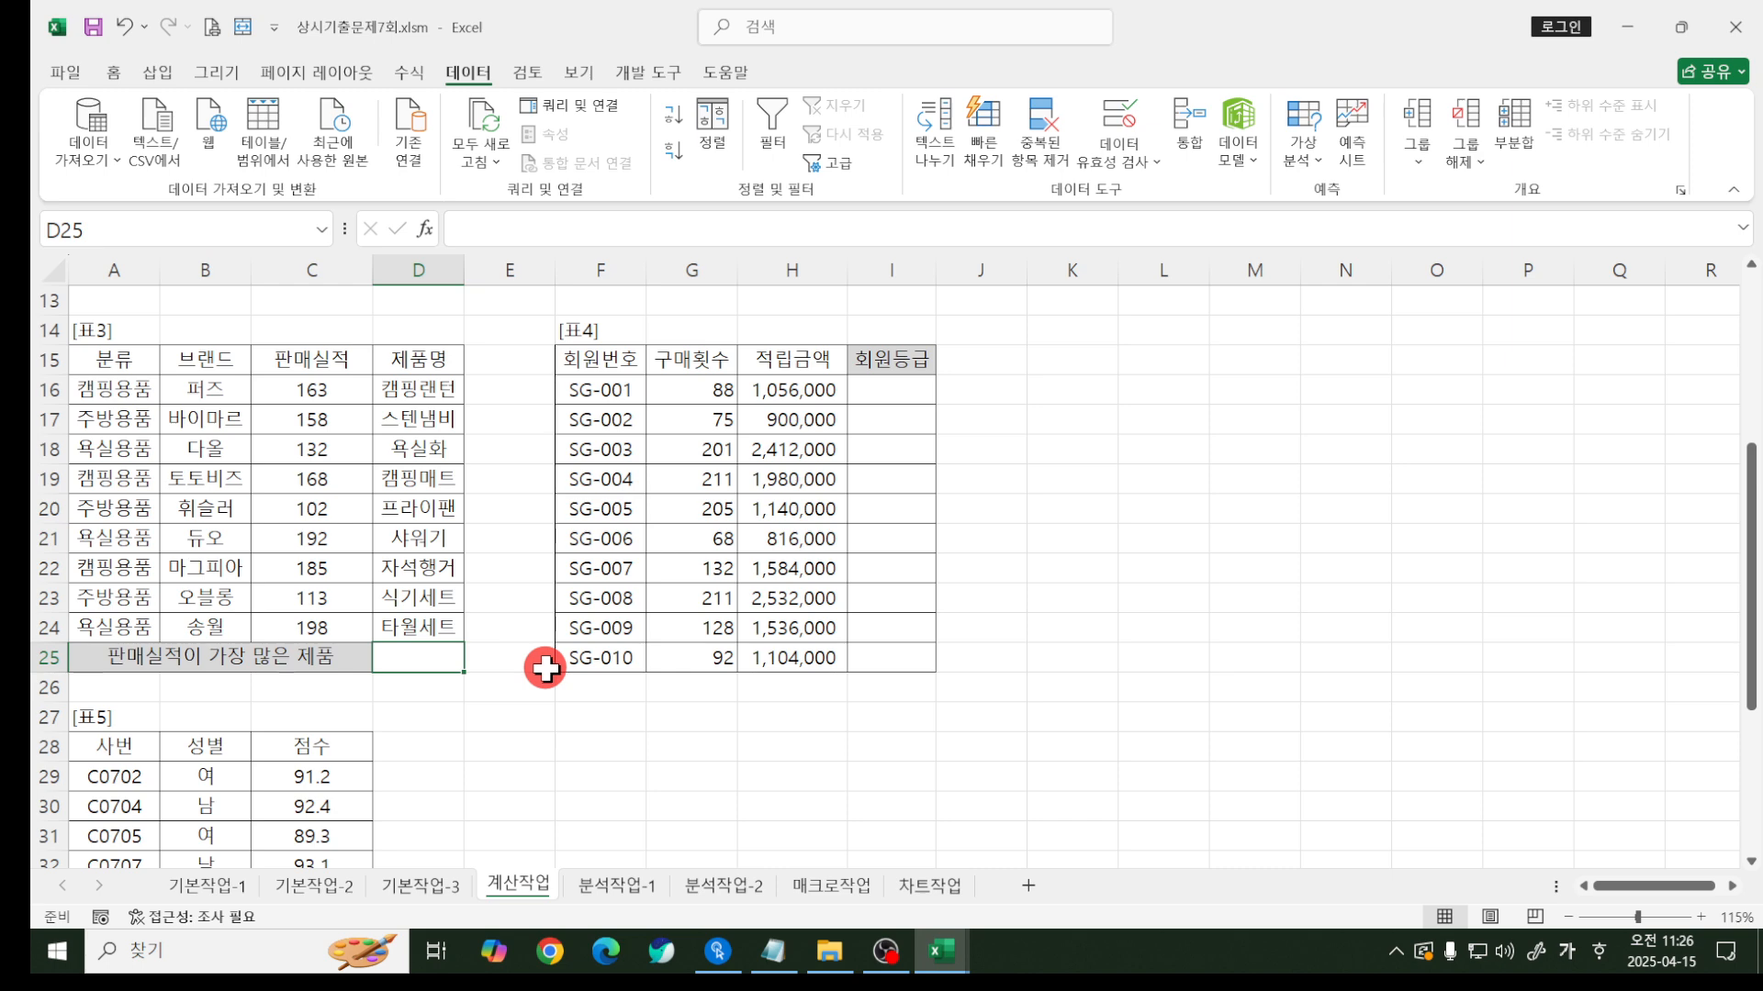
key(ctrl+2)
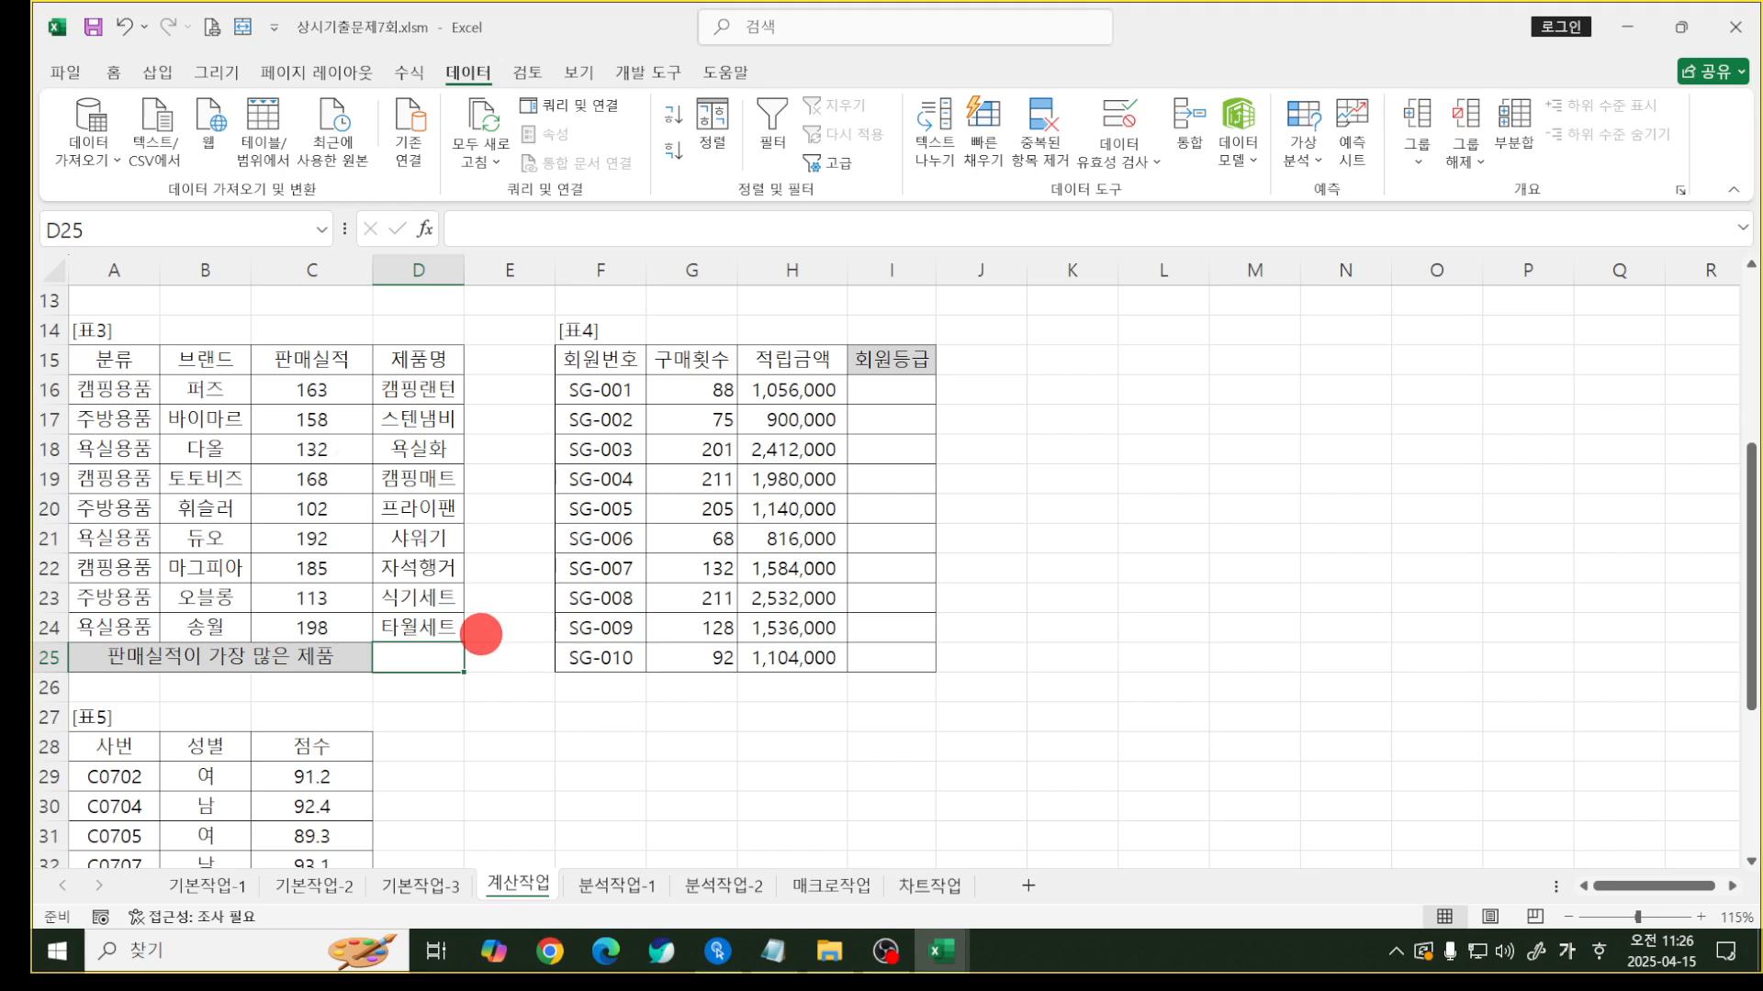
mouse_move(68, 340)
mouse_down()
mouse_move(116, 396)
mouse_move(163, 407)
mouse_up()
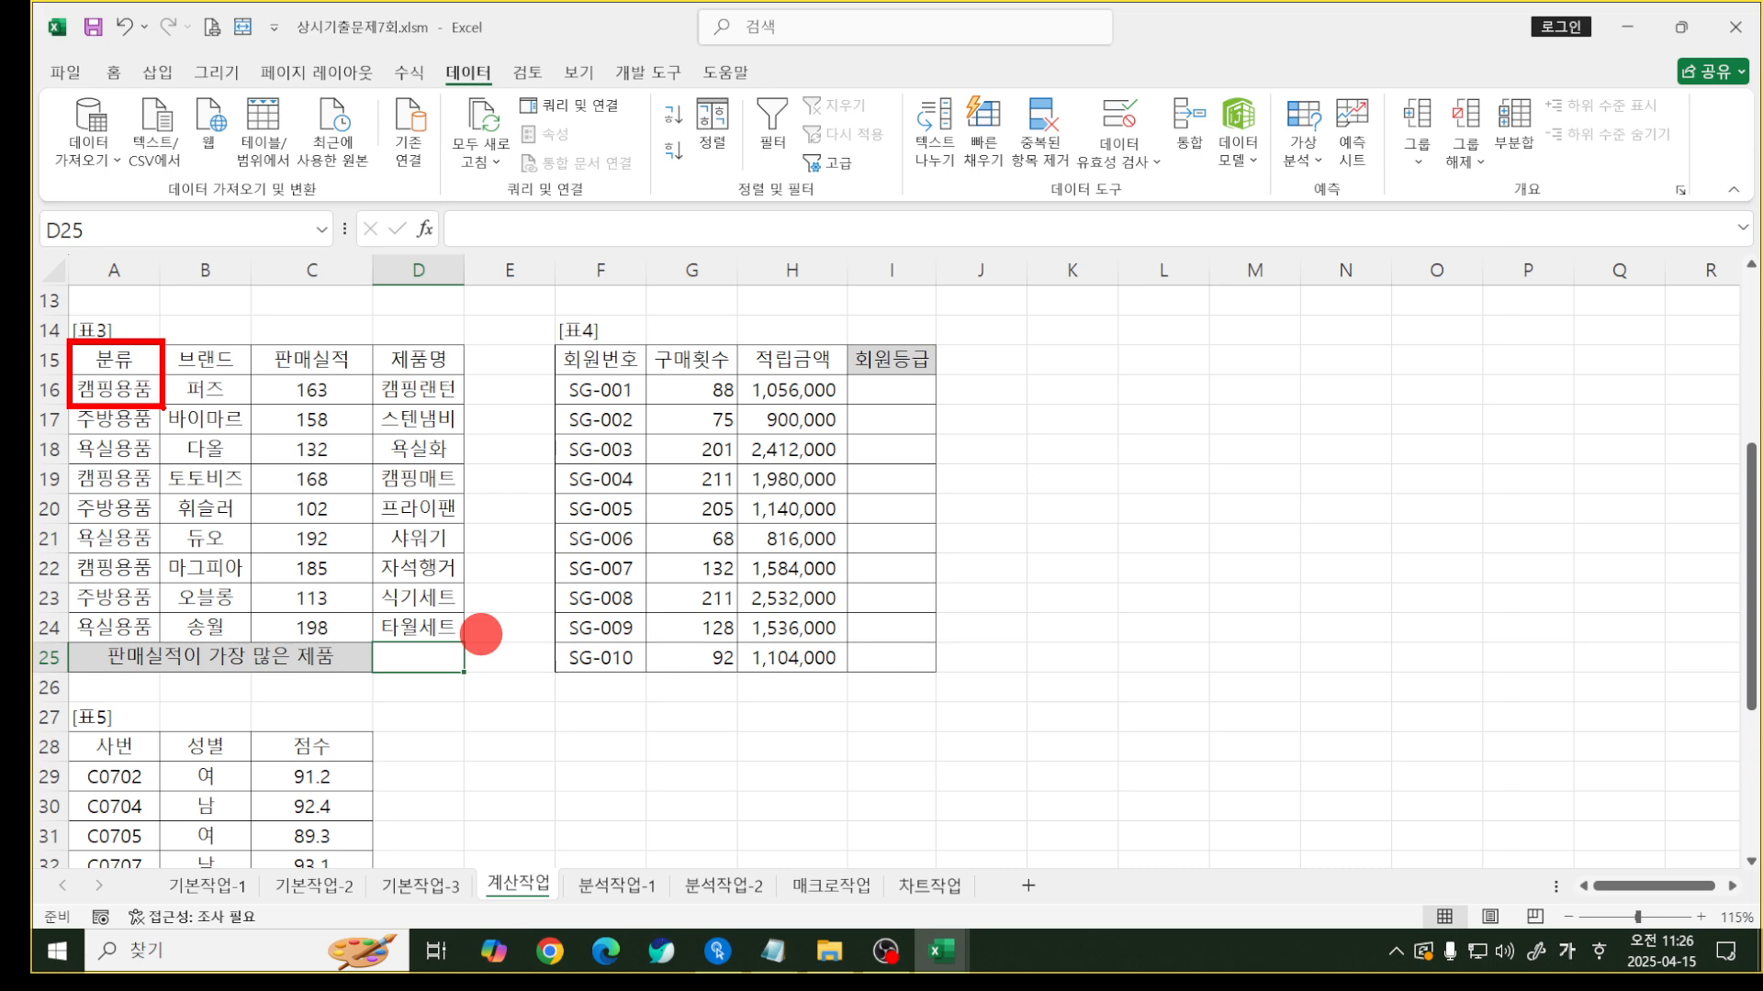
text(=)
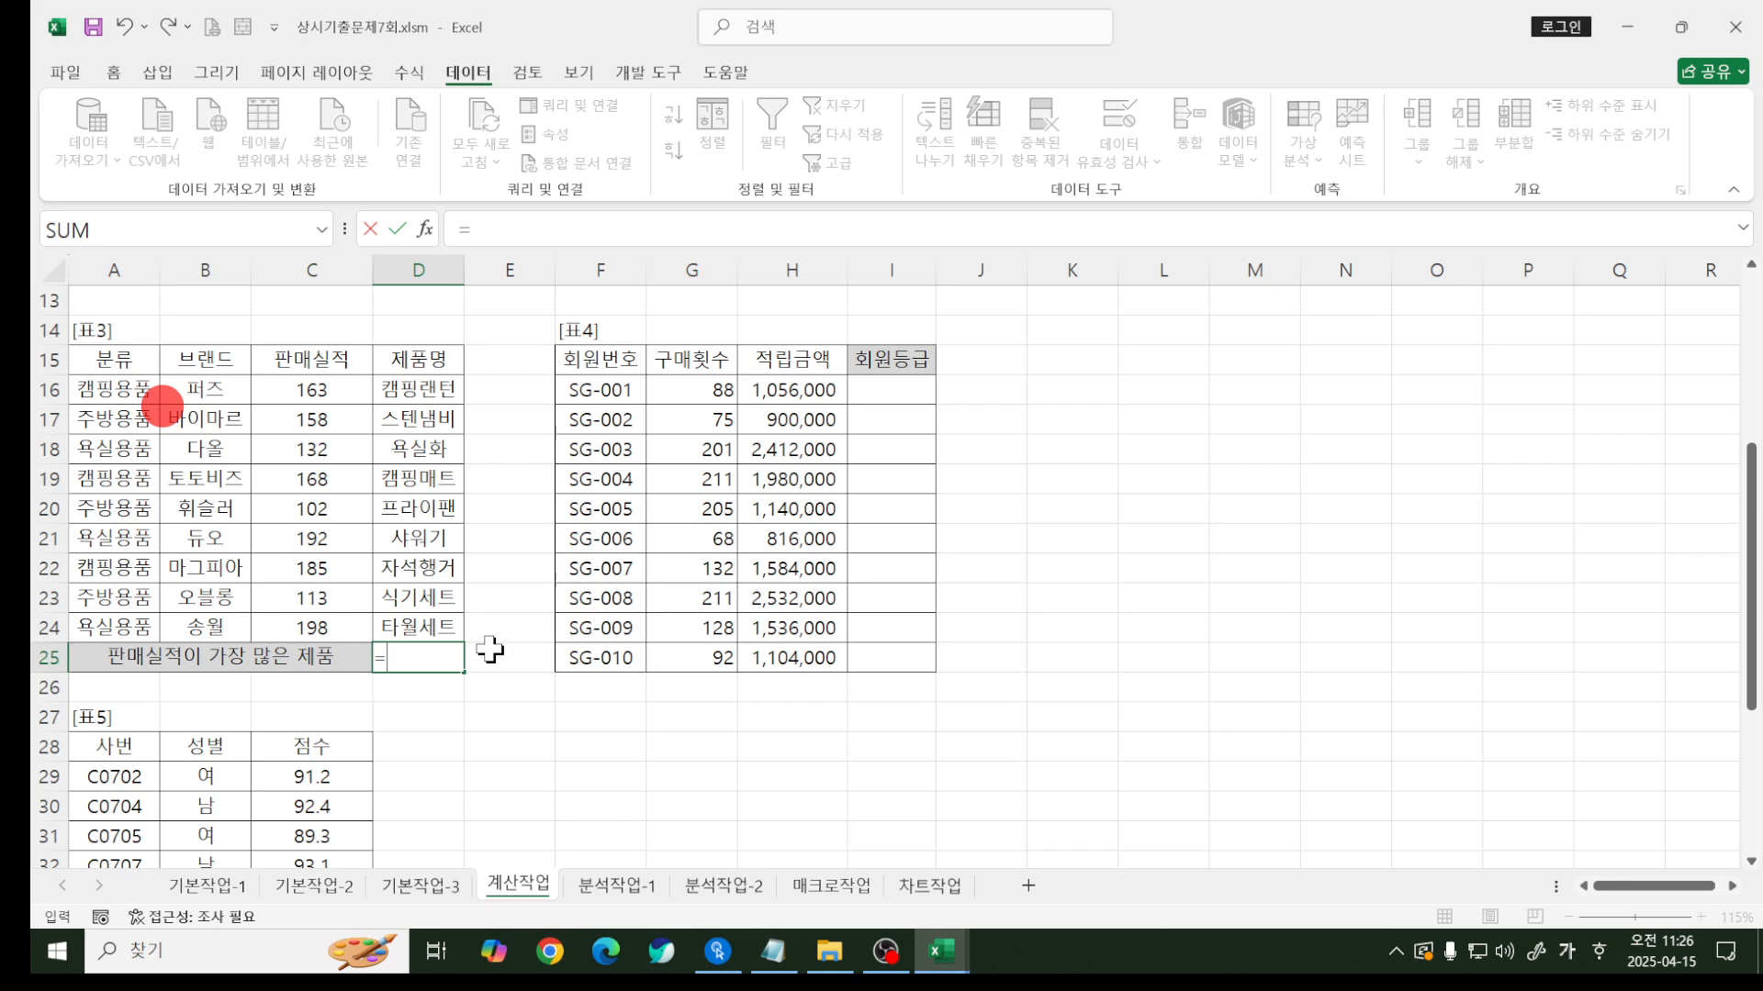
text(dmax())
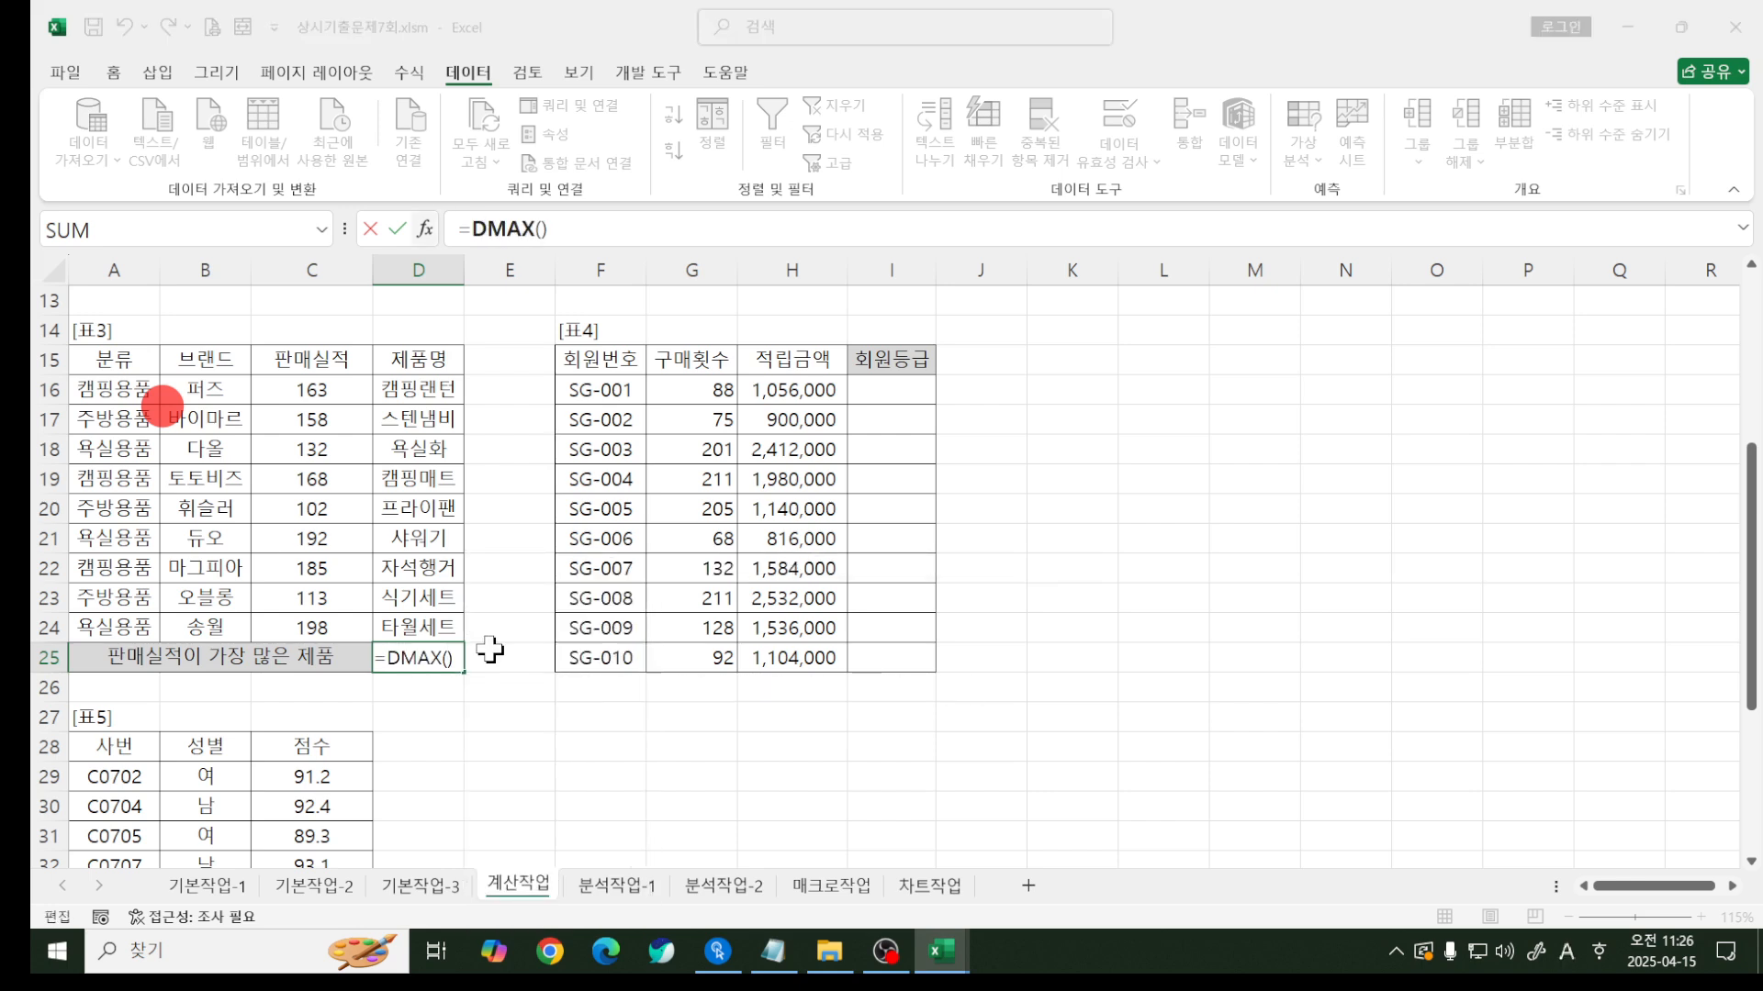
key(ctrl+a)
drag(1132, 350, 617, 356)
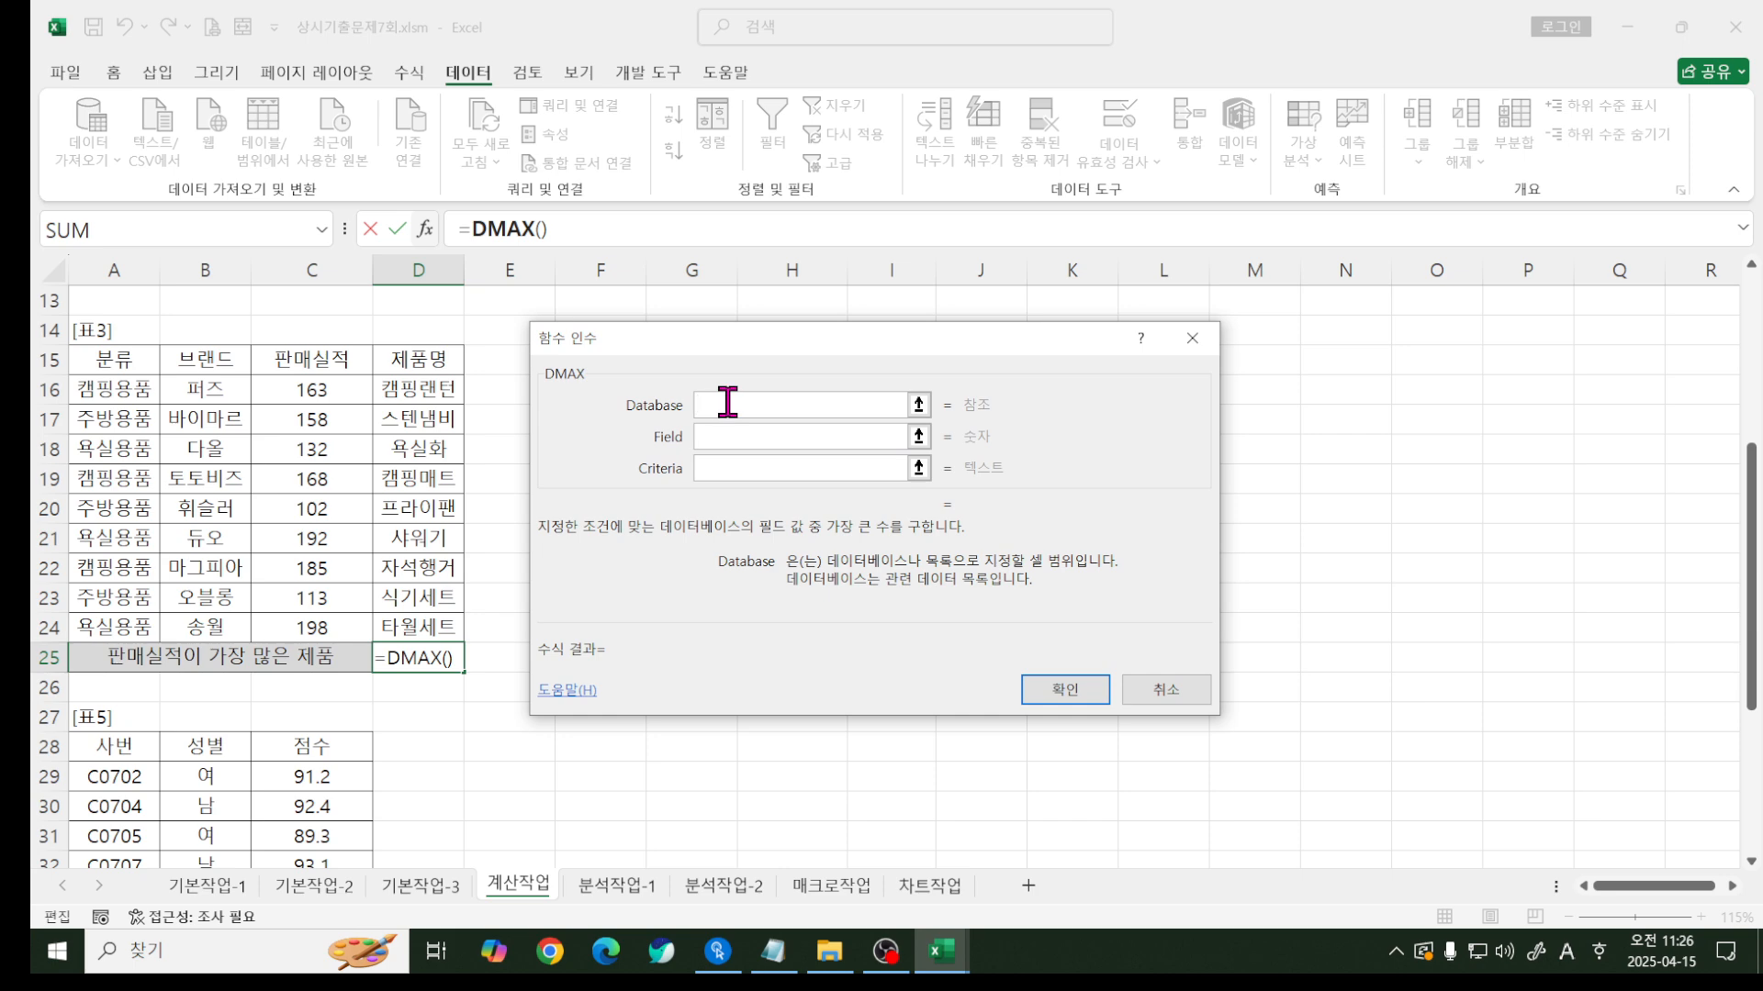
- Set DMAX's Database to A15:D24, Field to C15 and Criteria to A15:A16, and commit the formula
drag(138, 362, 448, 624)
click(719, 439)
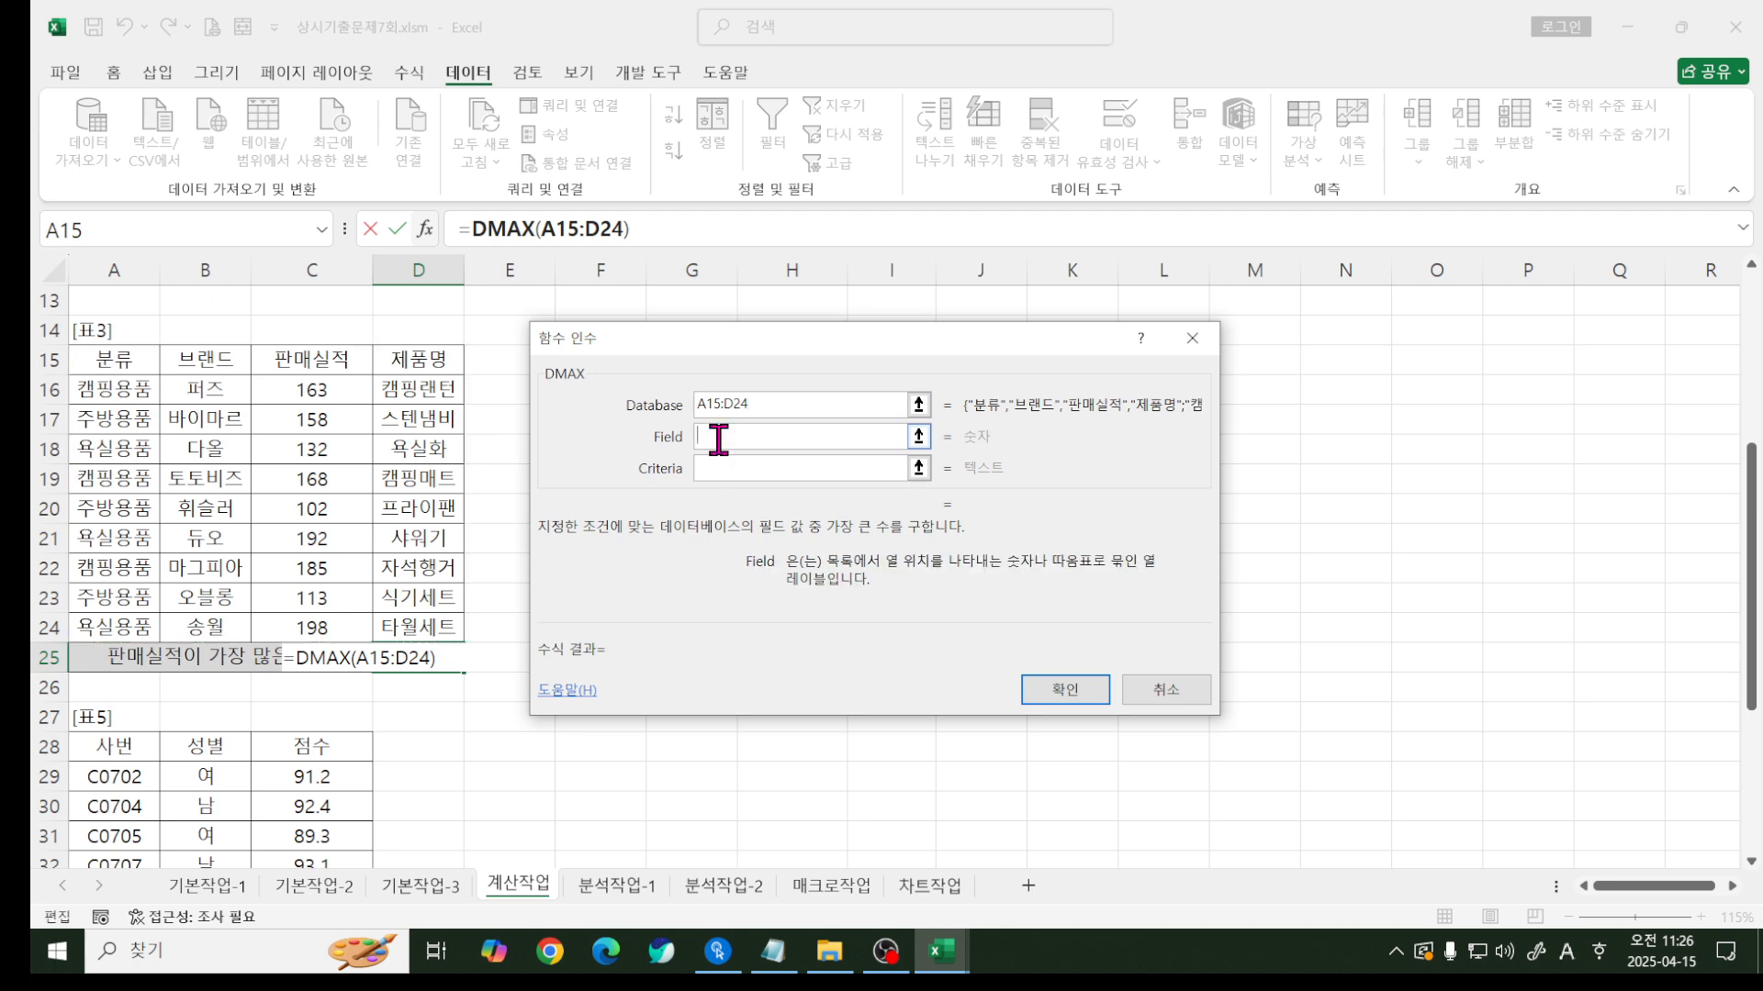
click(325, 362)
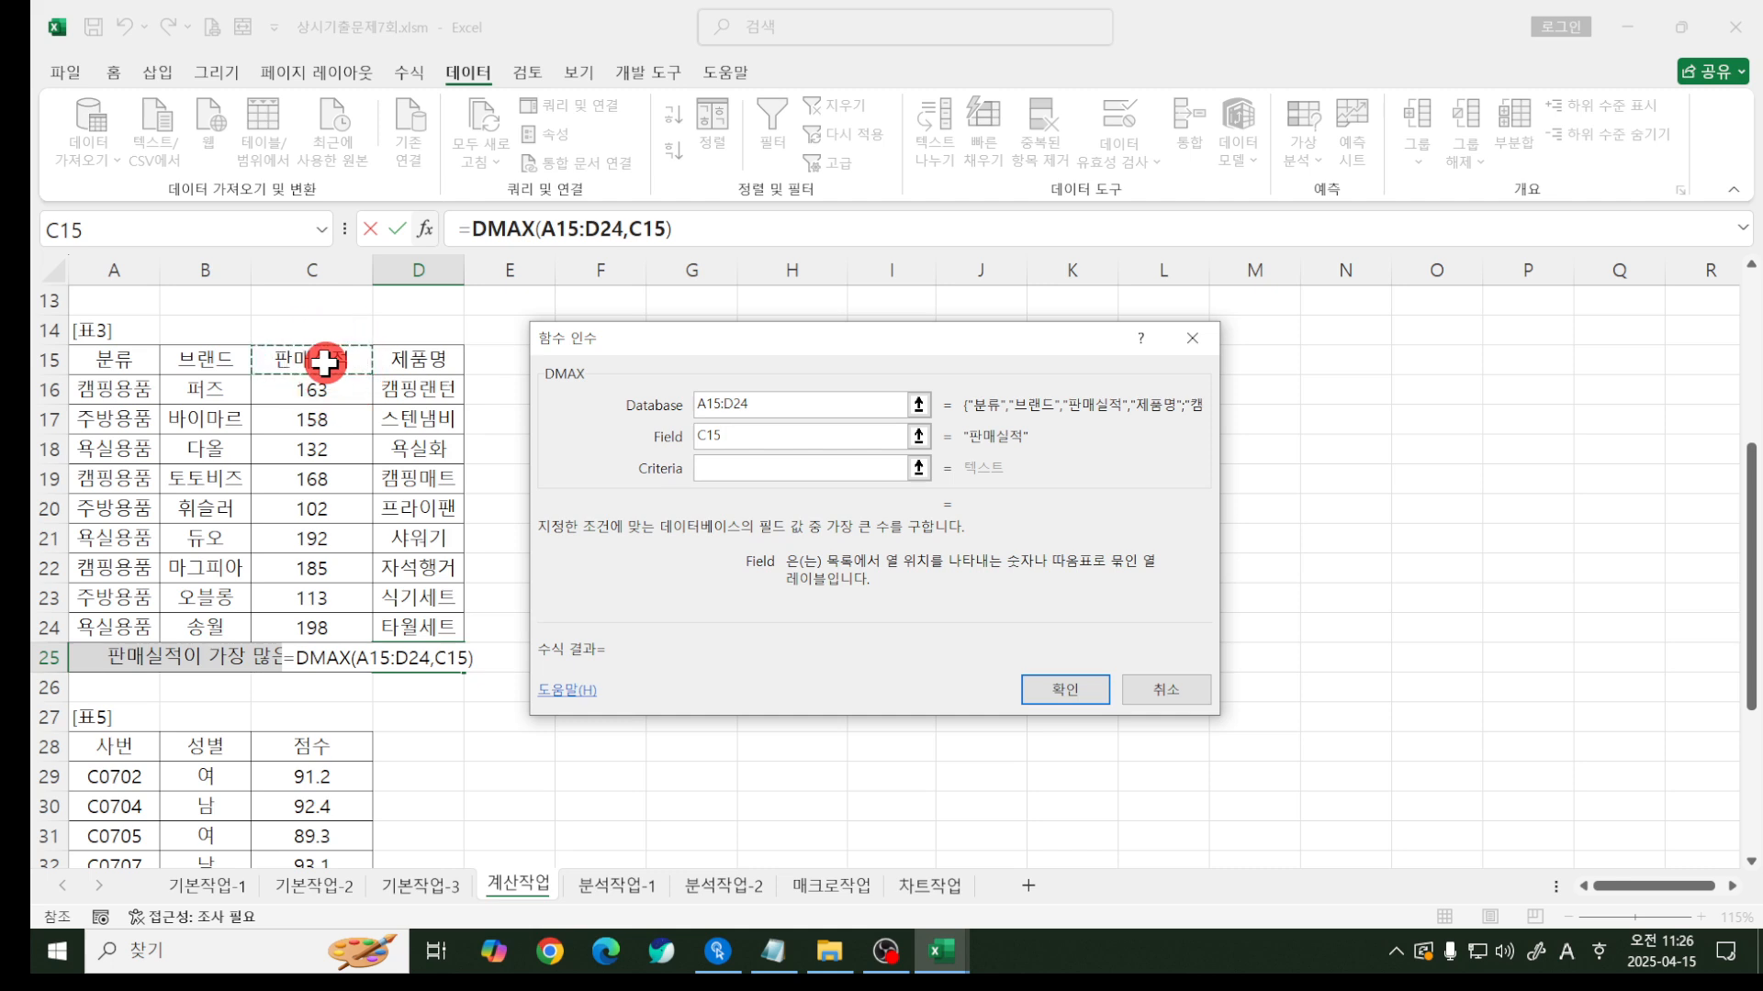
click(712, 469)
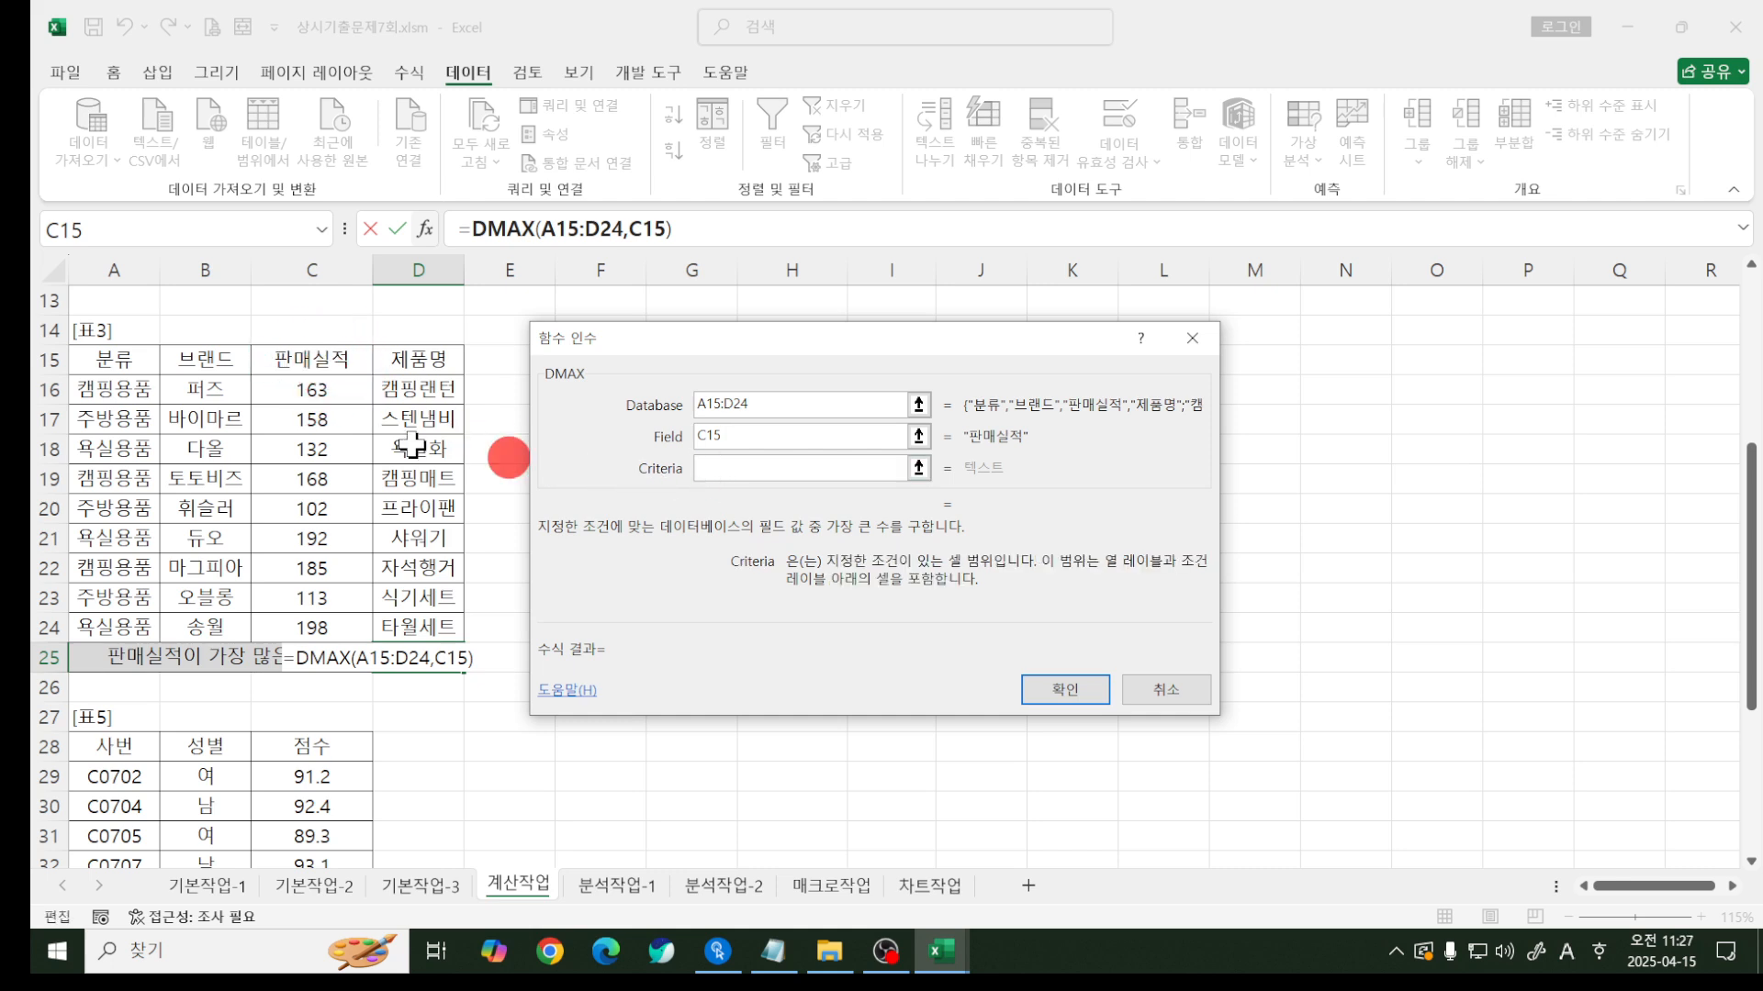
drag(136, 363, 140, 390)
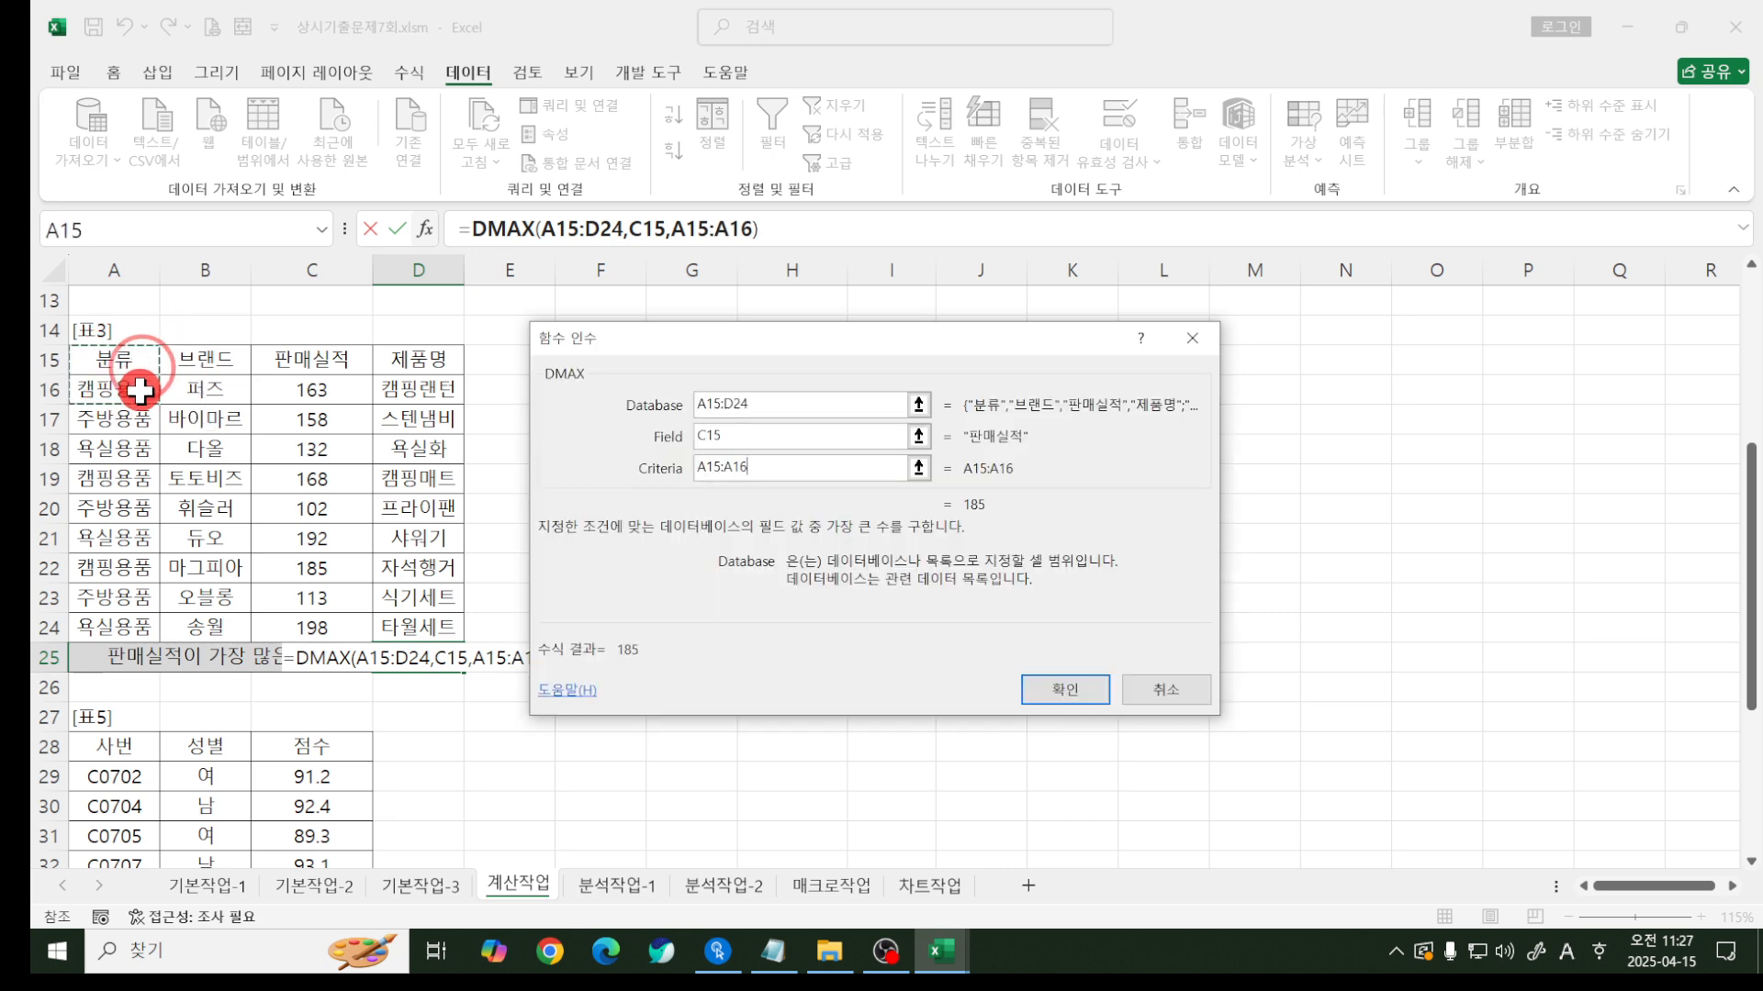
click(1064, 690)
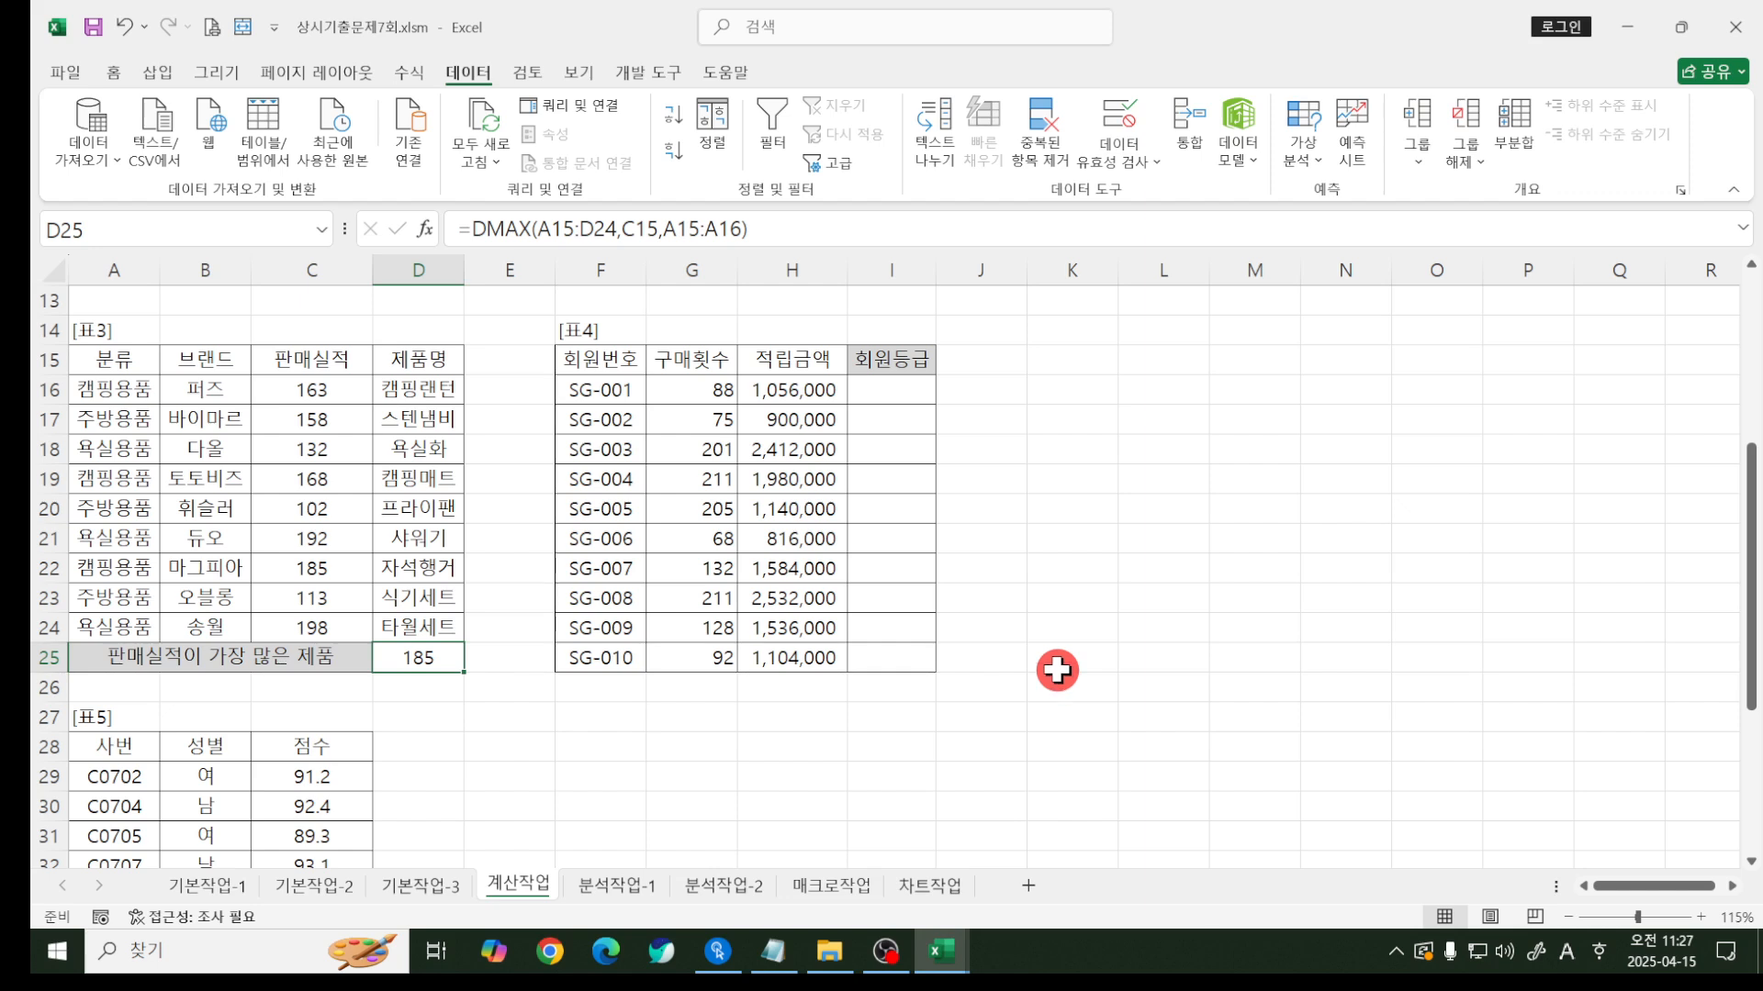
drag(368, 640, 464, 679)
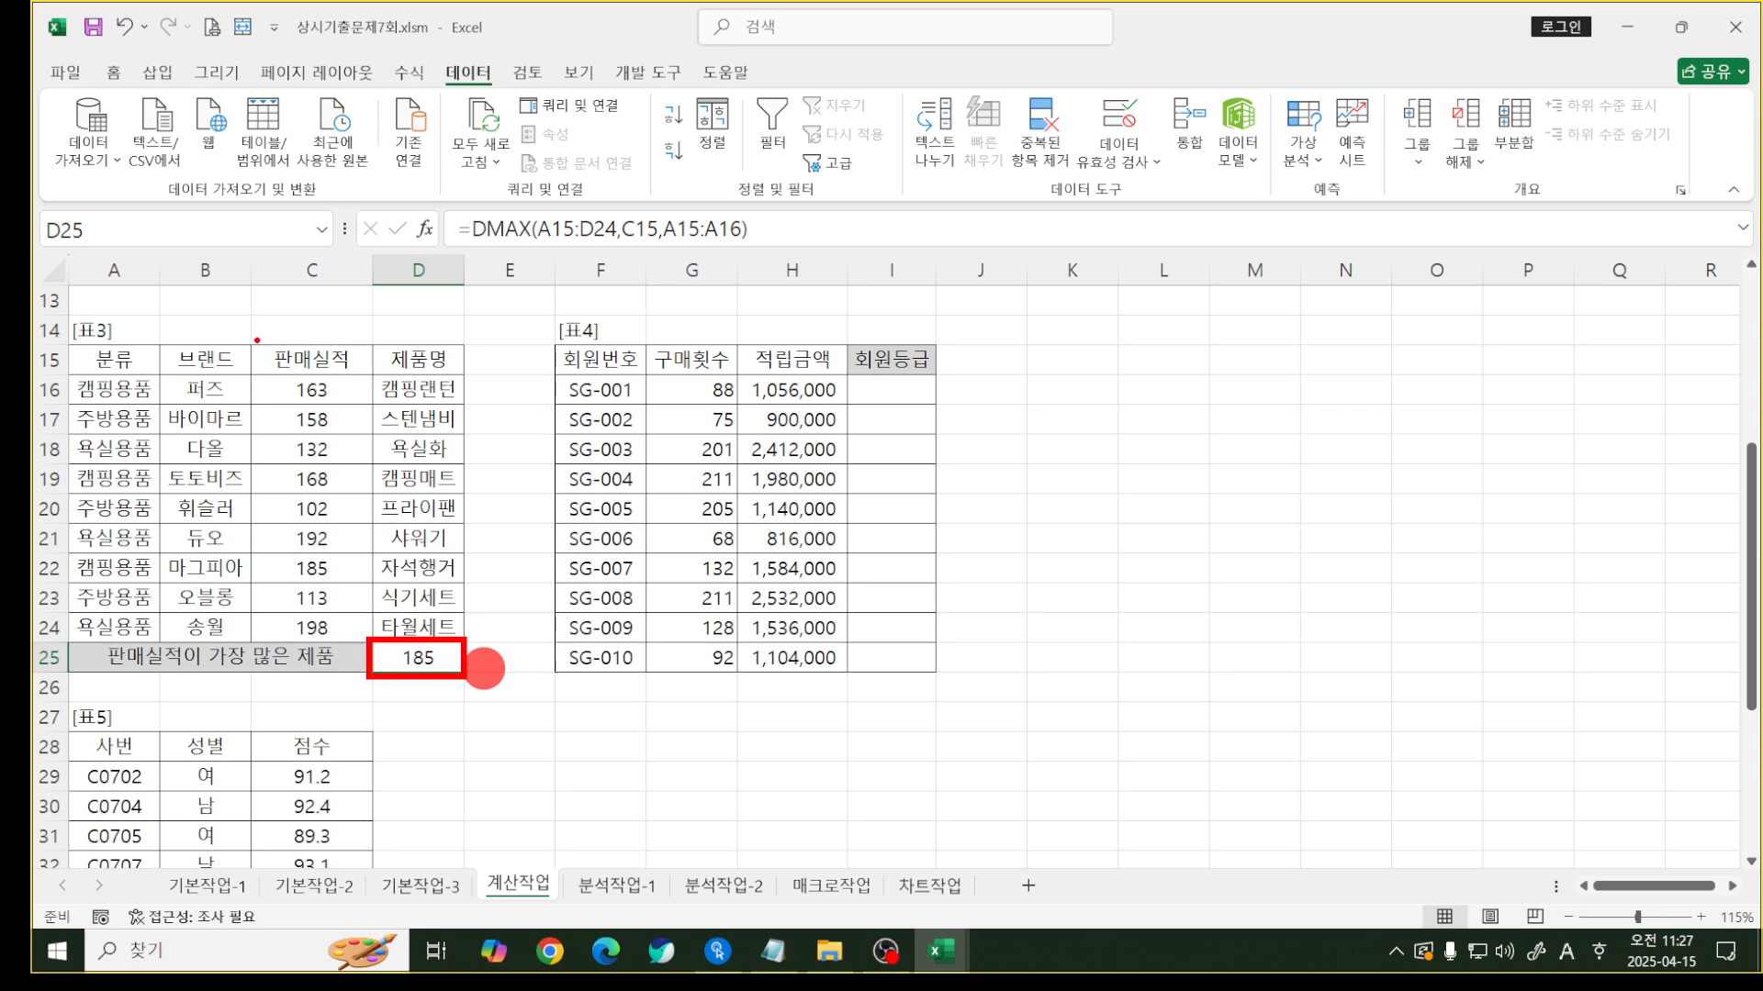
mouse_move(257, 339)
mouse_down()
mouse_move(352, 439)
mouse_move(466, 623)
mouse_up()
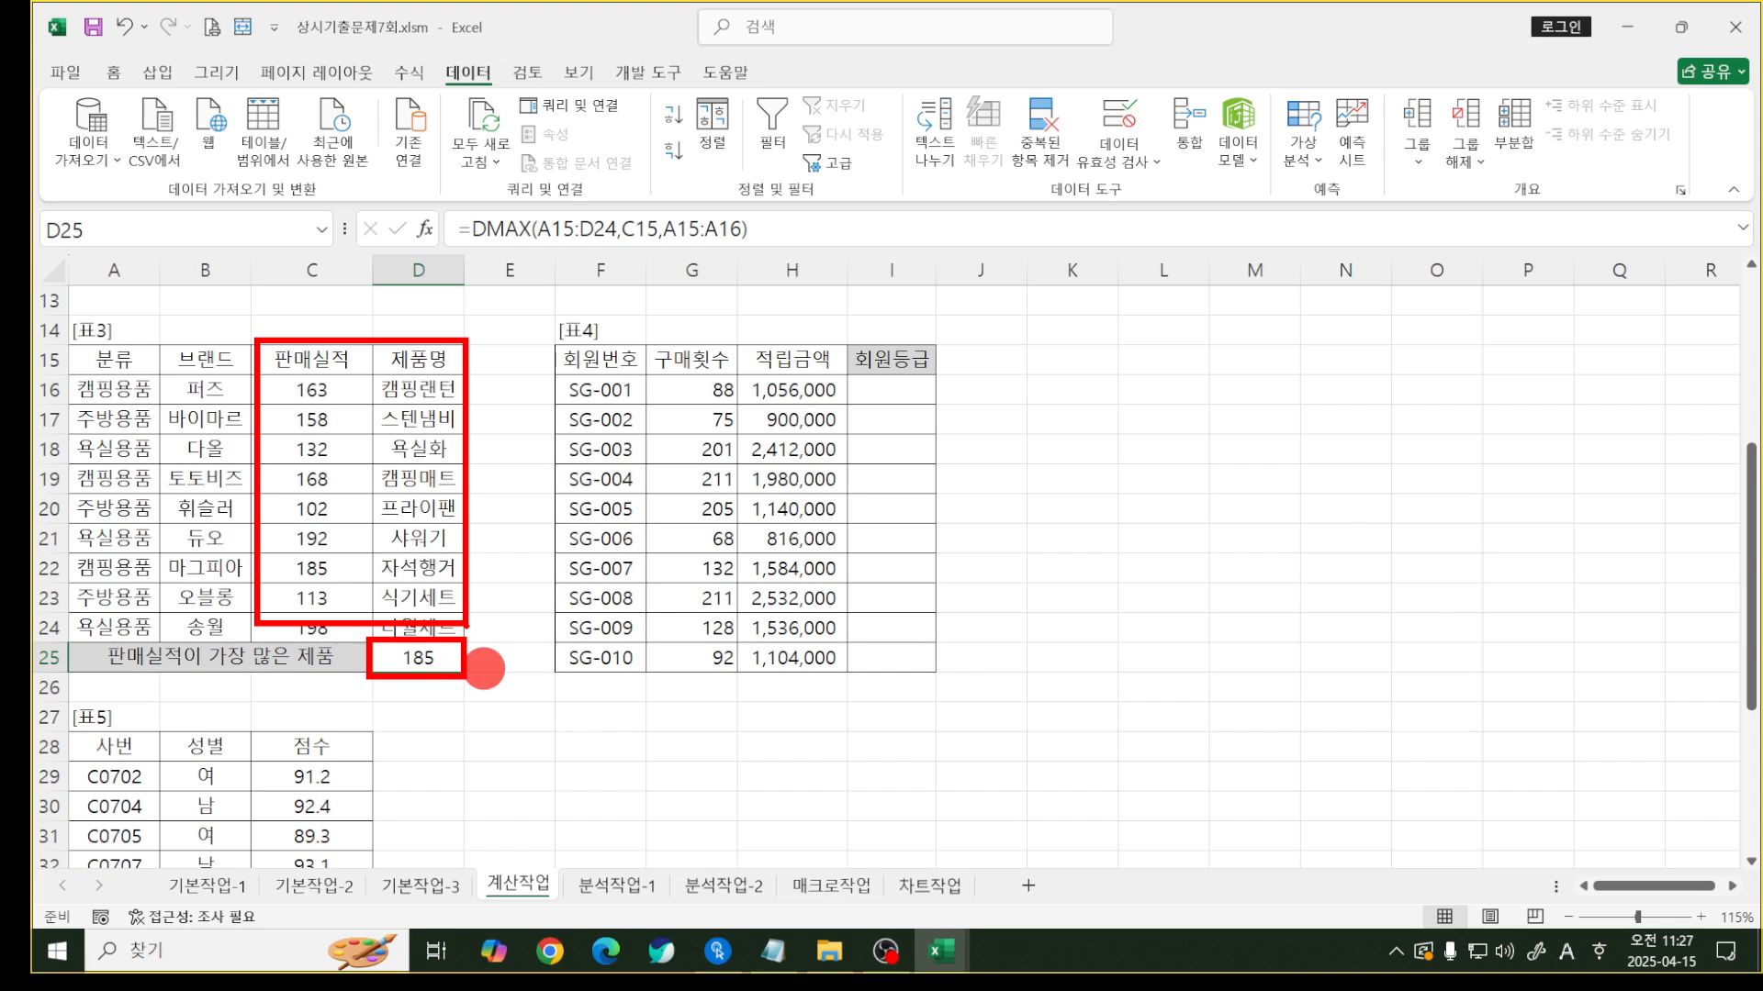
mouse_move(391, 606)
mouse_down()
mouse_move(418, 672)
mouse_move(454, 593)
mouse_up()
mouse_move(300, 317)
mouse_down()
mouse_move(315, 345)
mouse_move(418, 296)
mouse_move(451, 358)
mouse_move(381, 327)
mouse_up()
key(Escape)
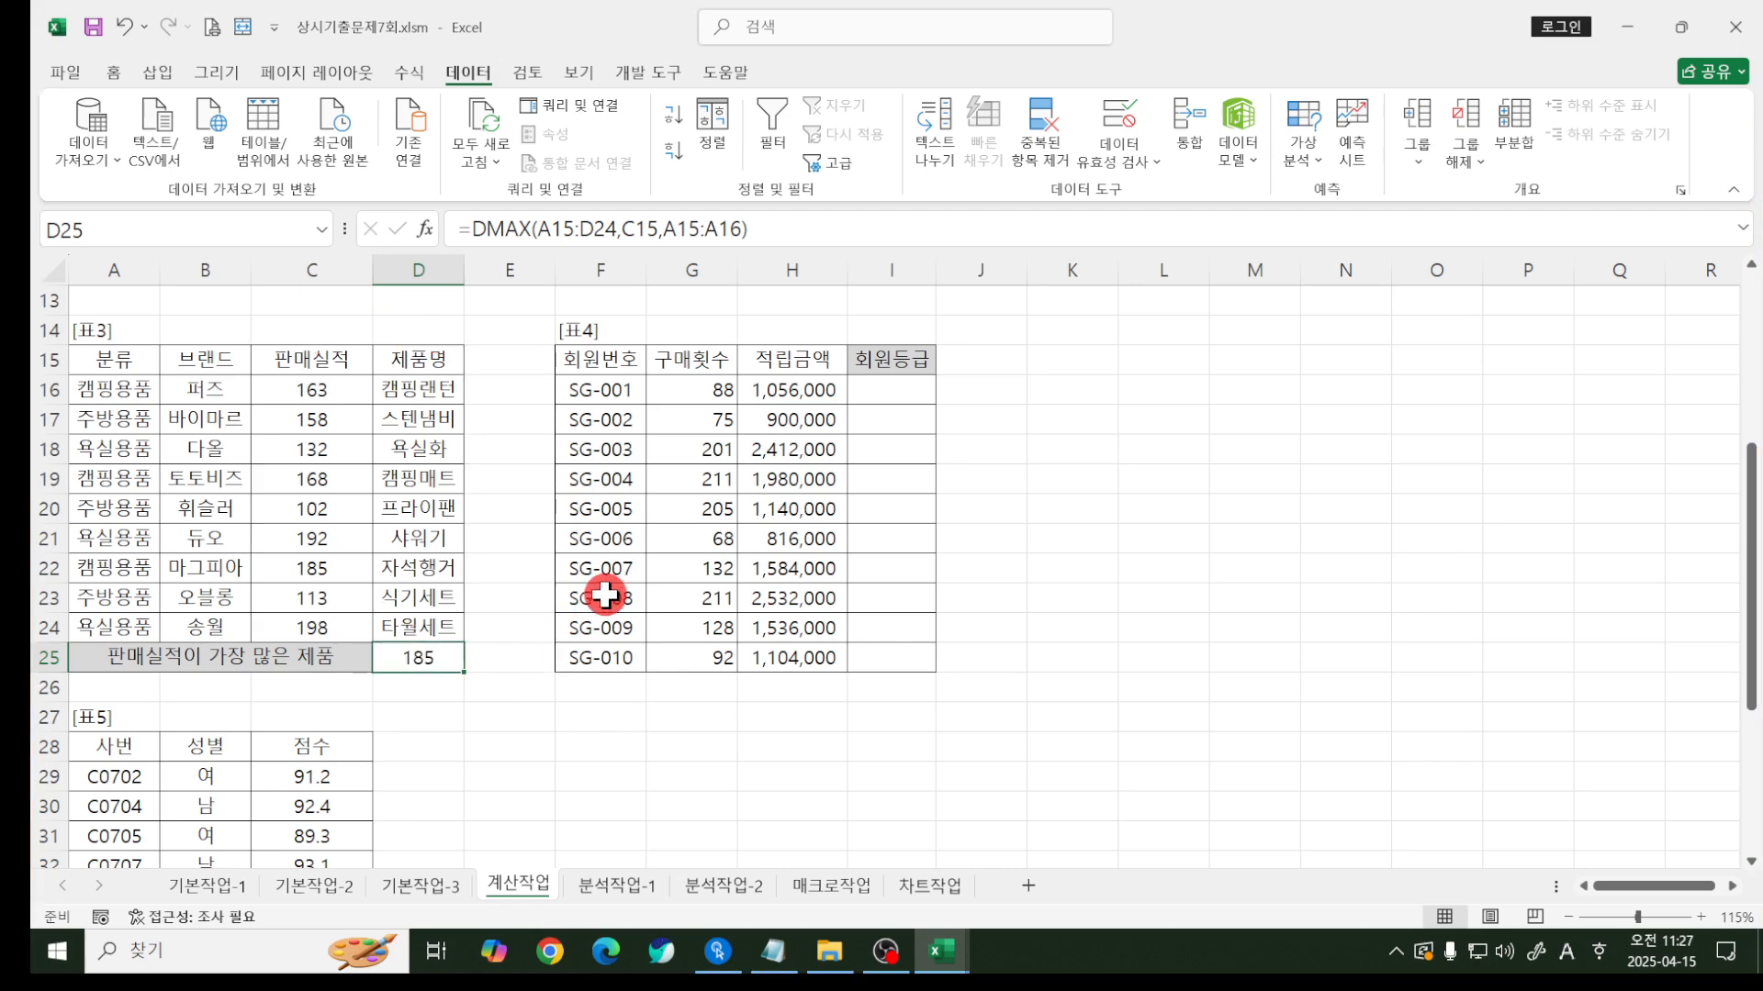
- Nest the DMAX formula in D25 as the lookup value of a VLOOKUP function and open VLOOKUP's arguments
click(472, 229)
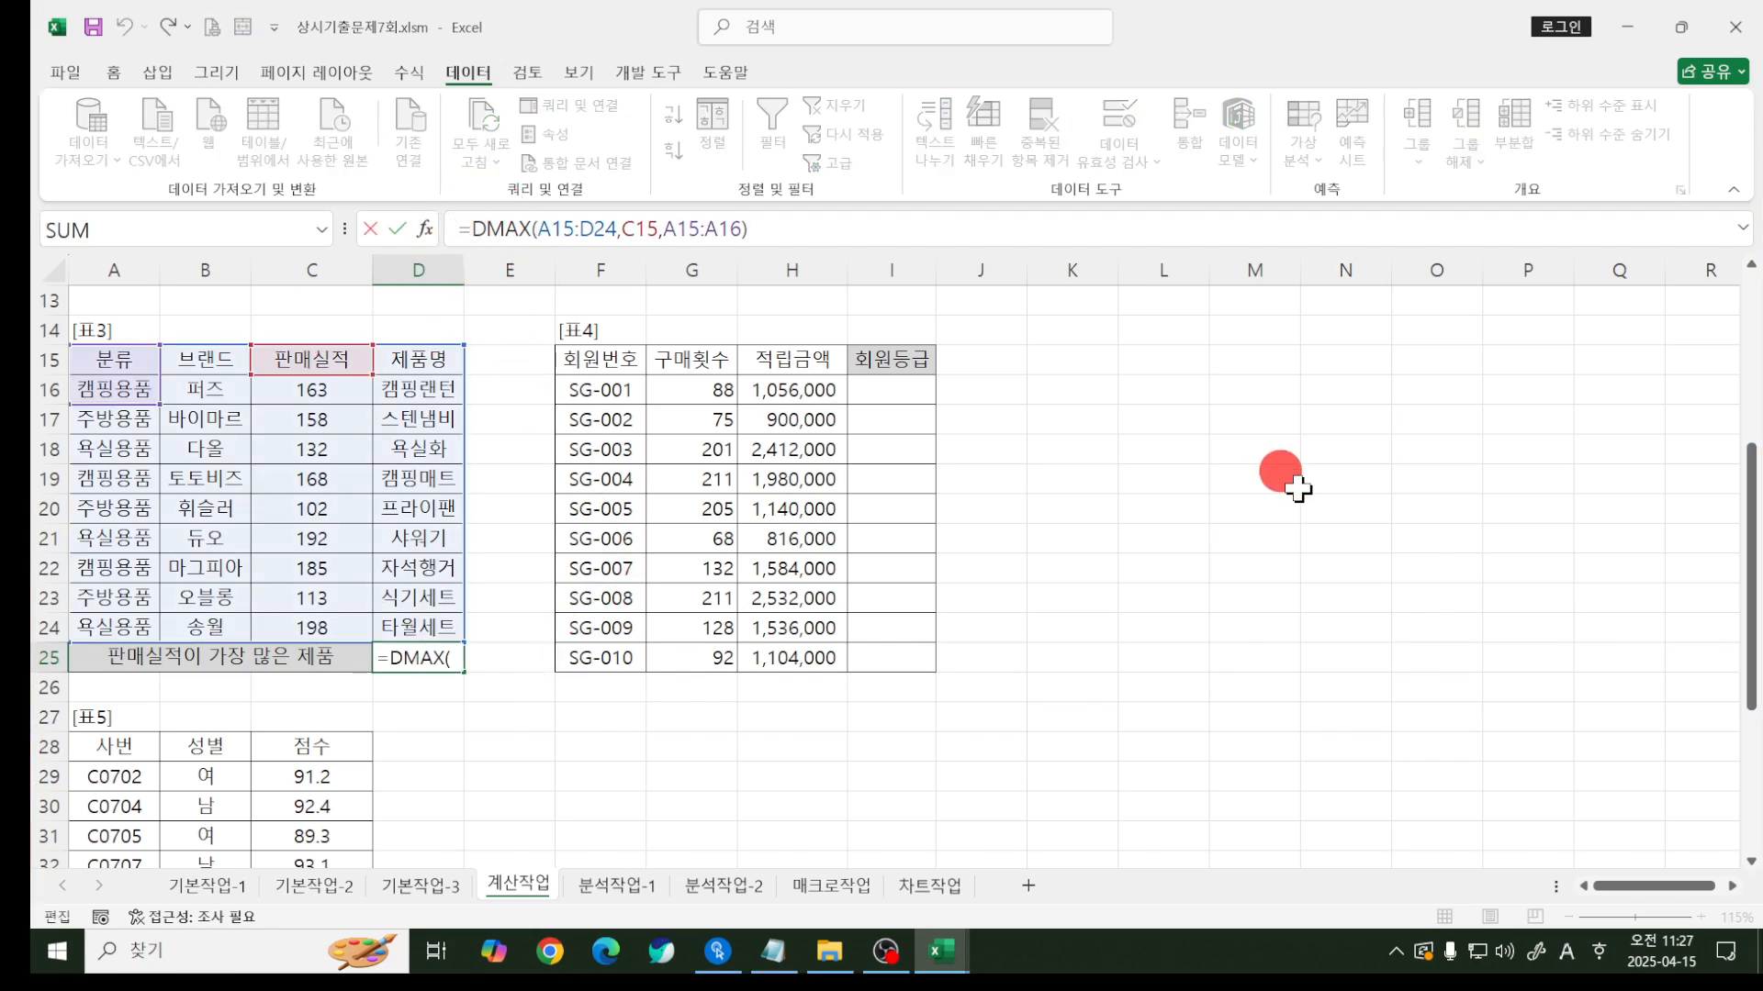
text(vlo)
key(Tab)
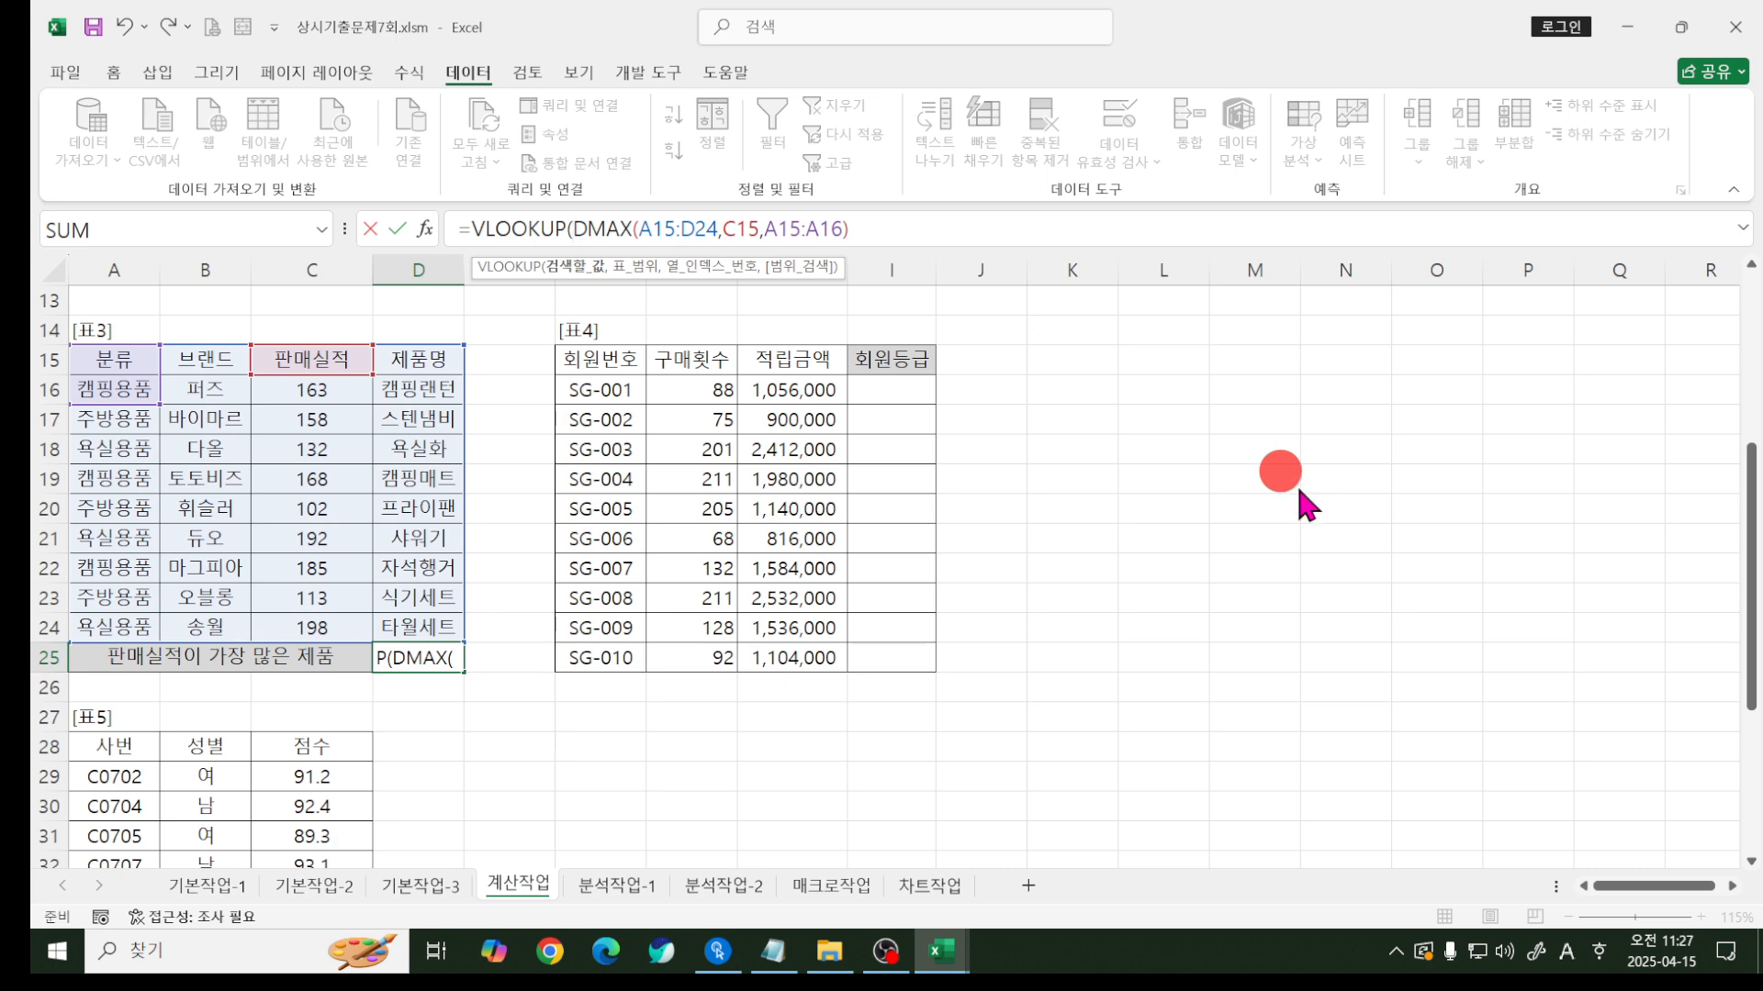
key(ctrl+a)
click(533, 228)
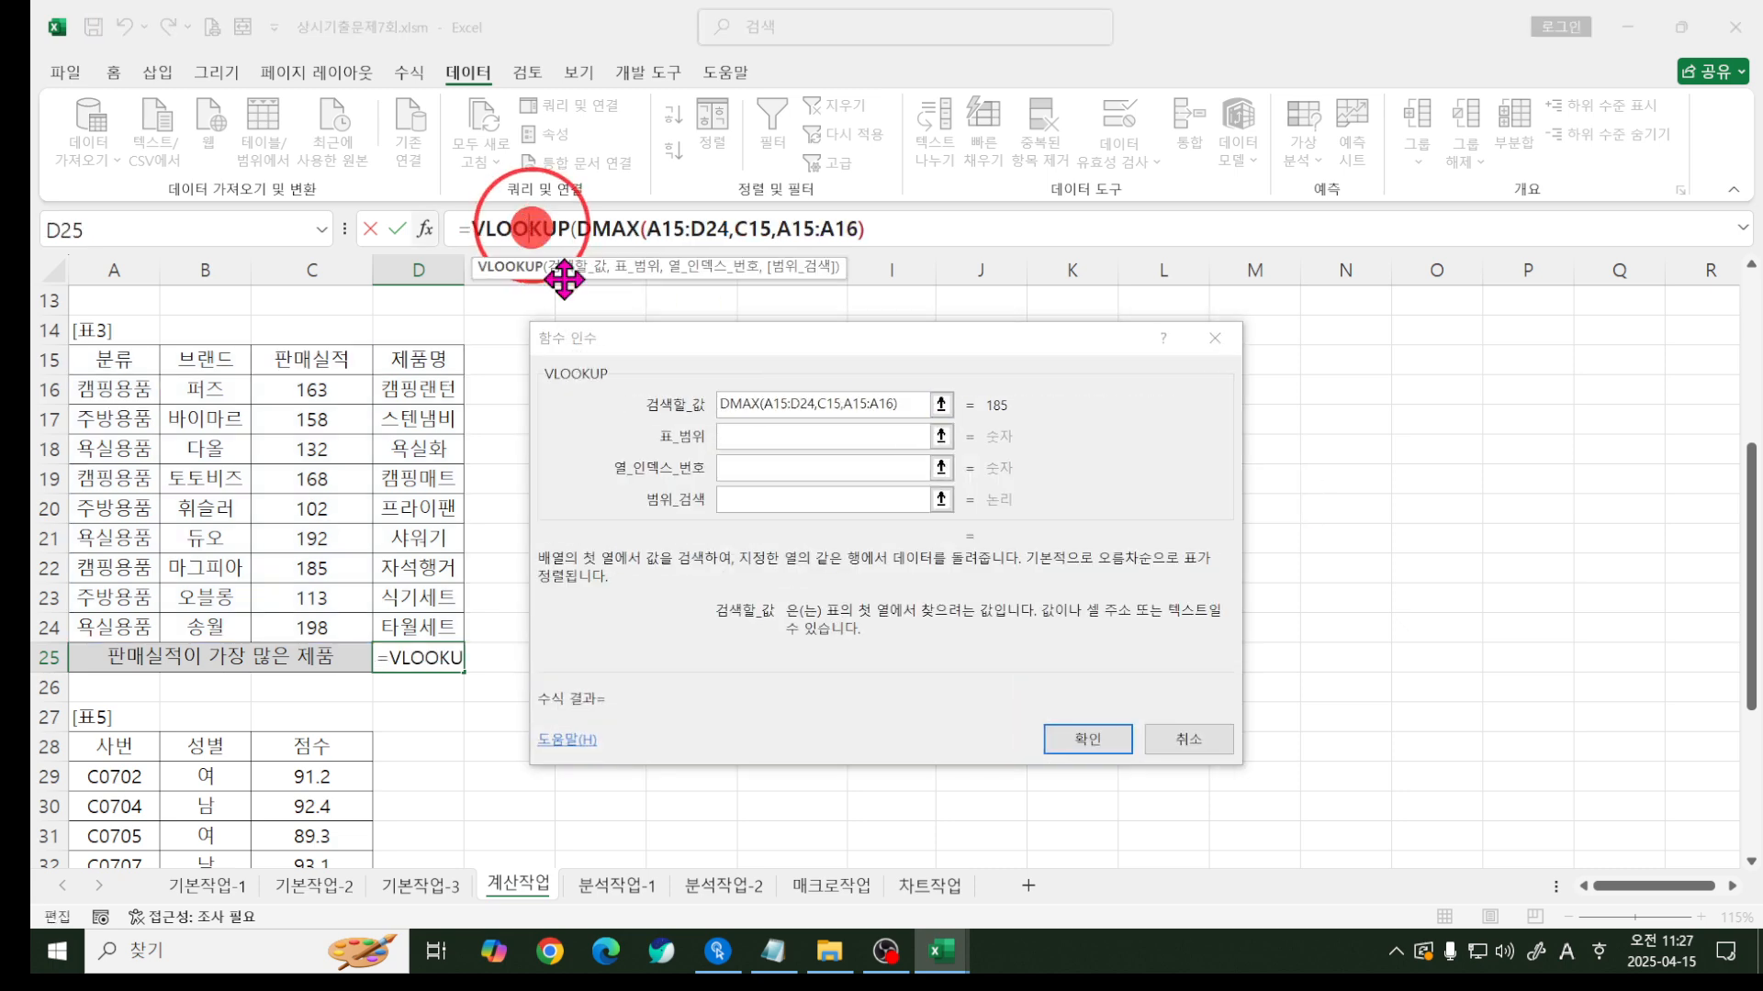
click(903, 404)
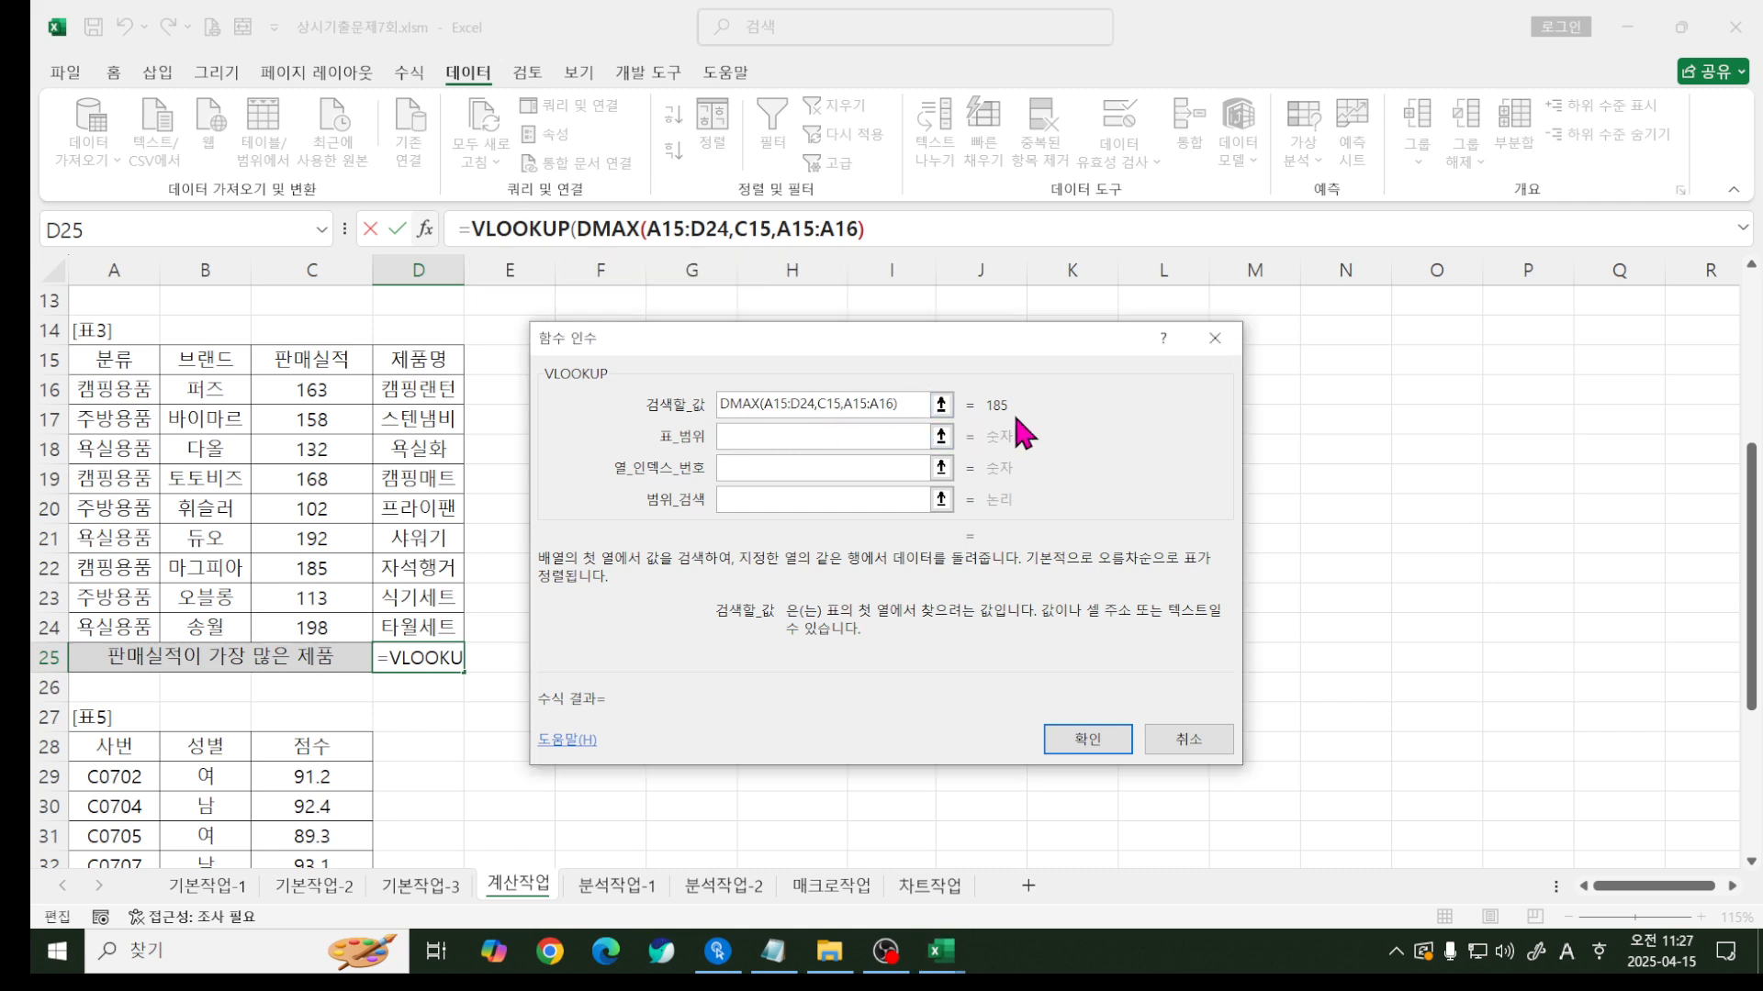
- Set VLOOKUP's 표_범위 to C16:D24 and its 열_인덱스_번호 to 2
click(763, 436)
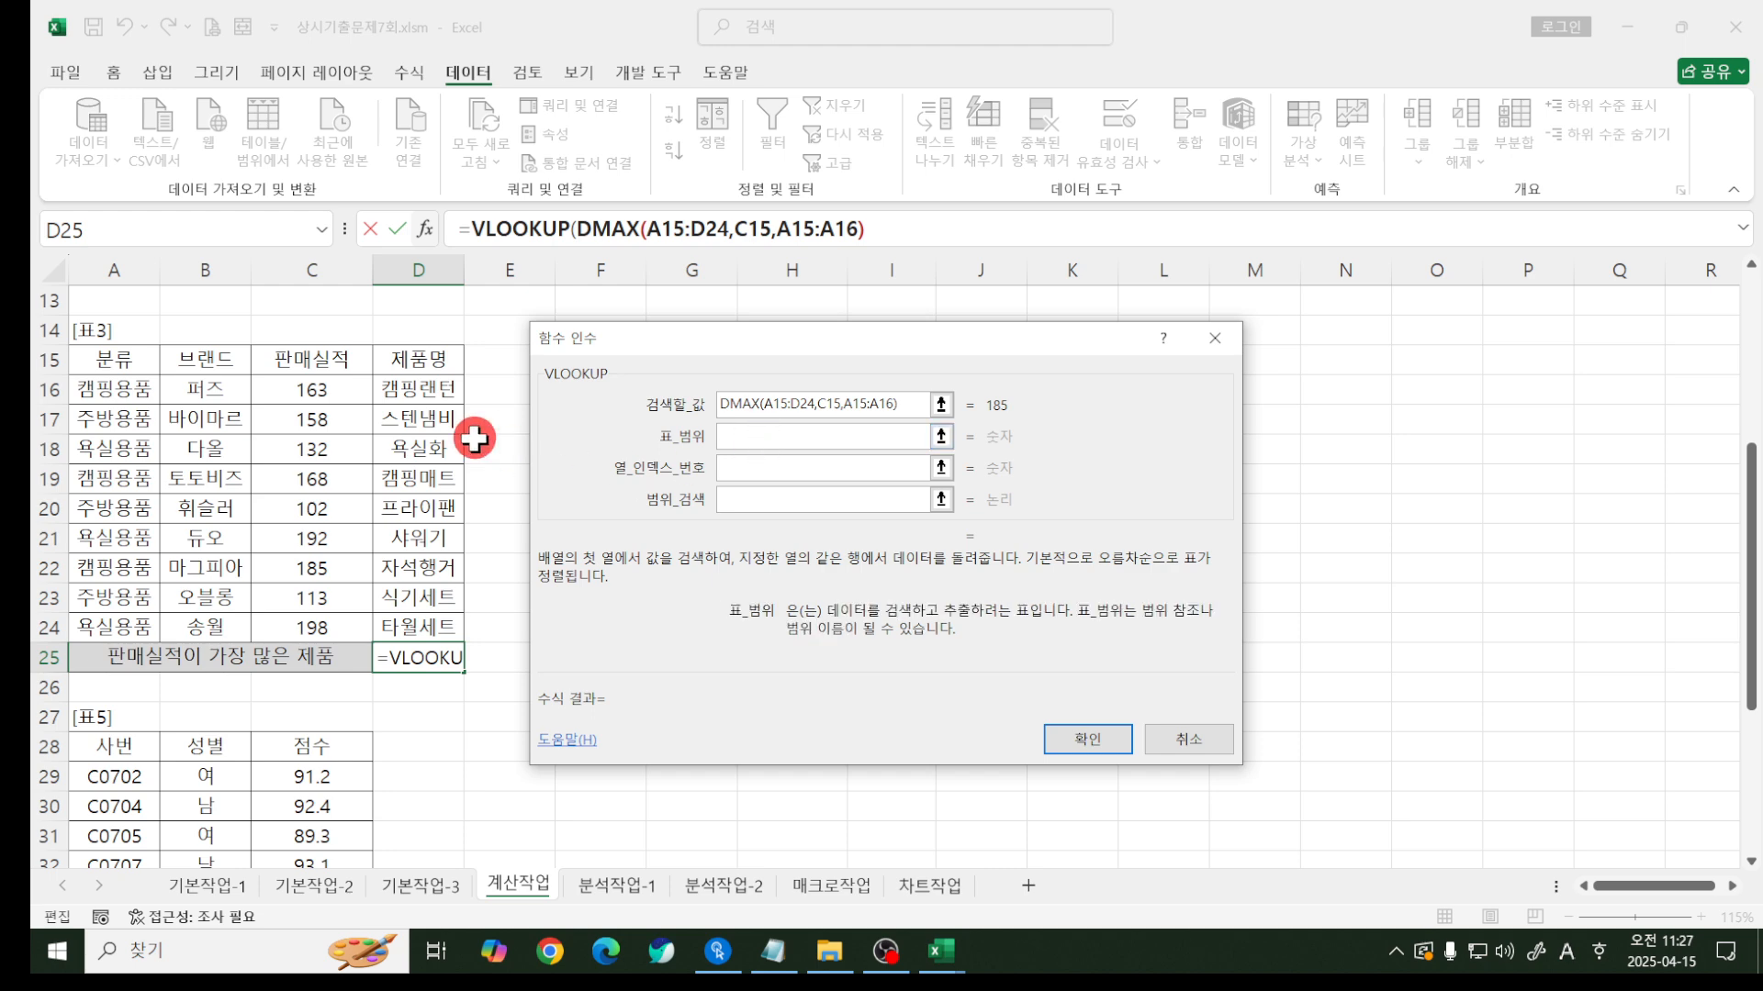
drag(352, 389, 437, 622)
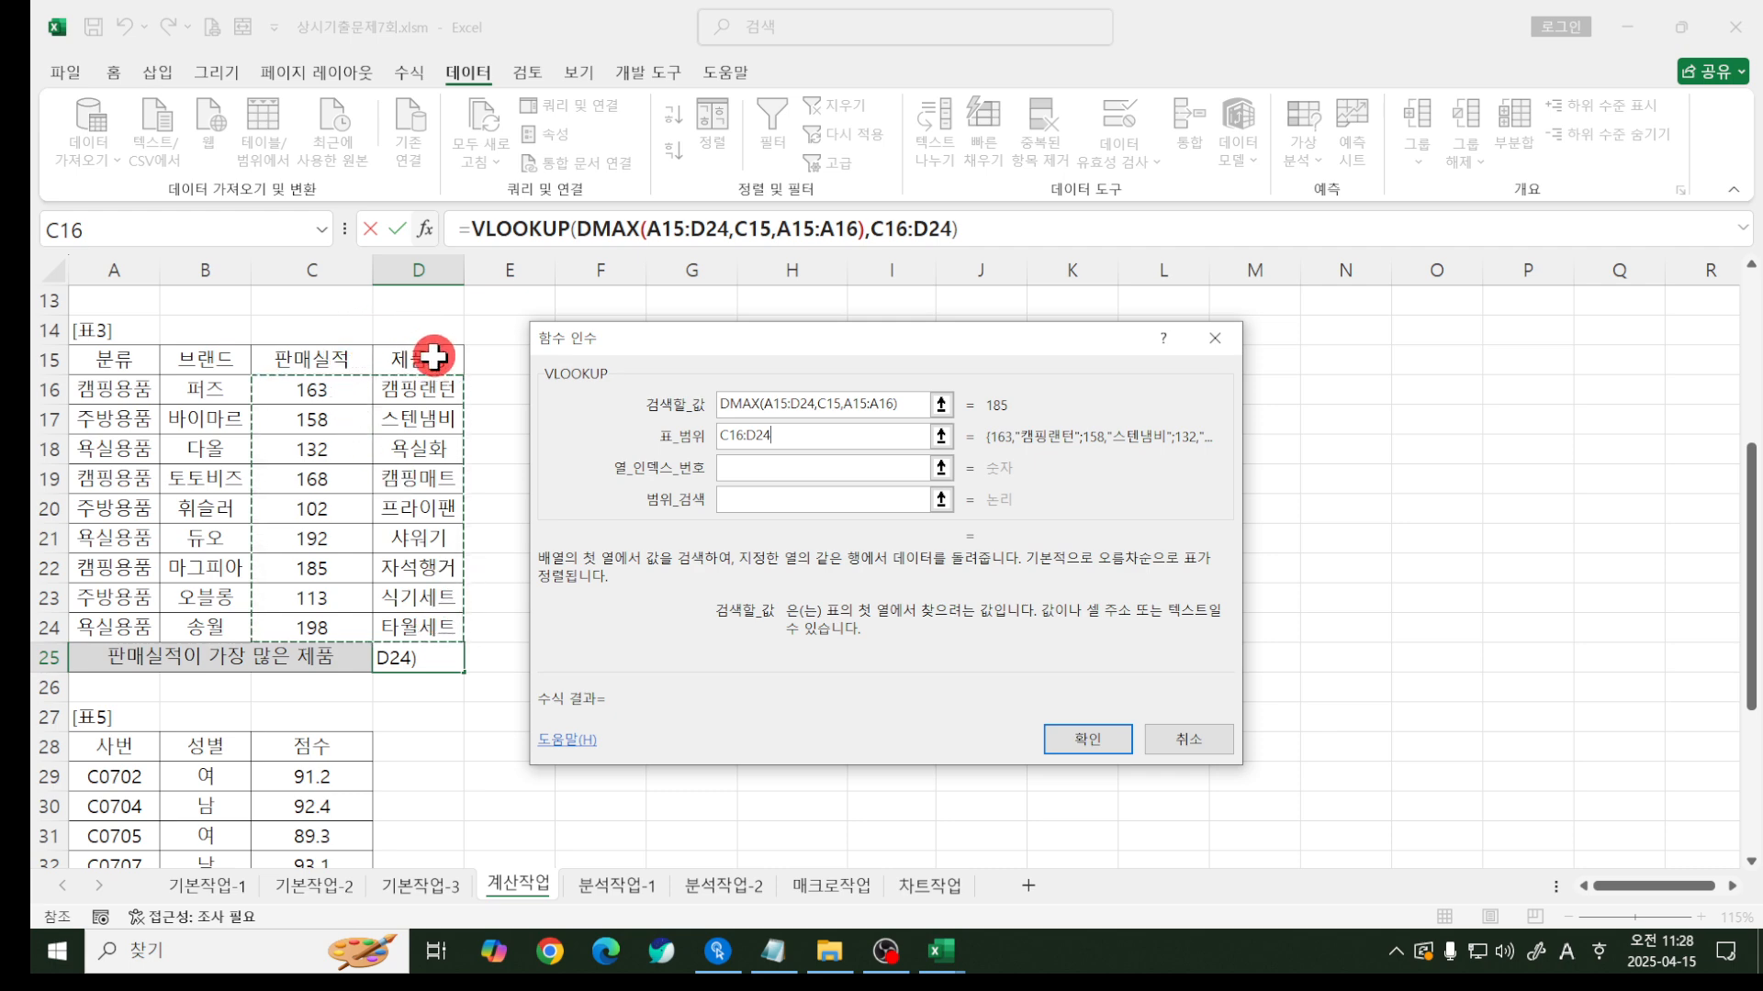
click(756, 467)
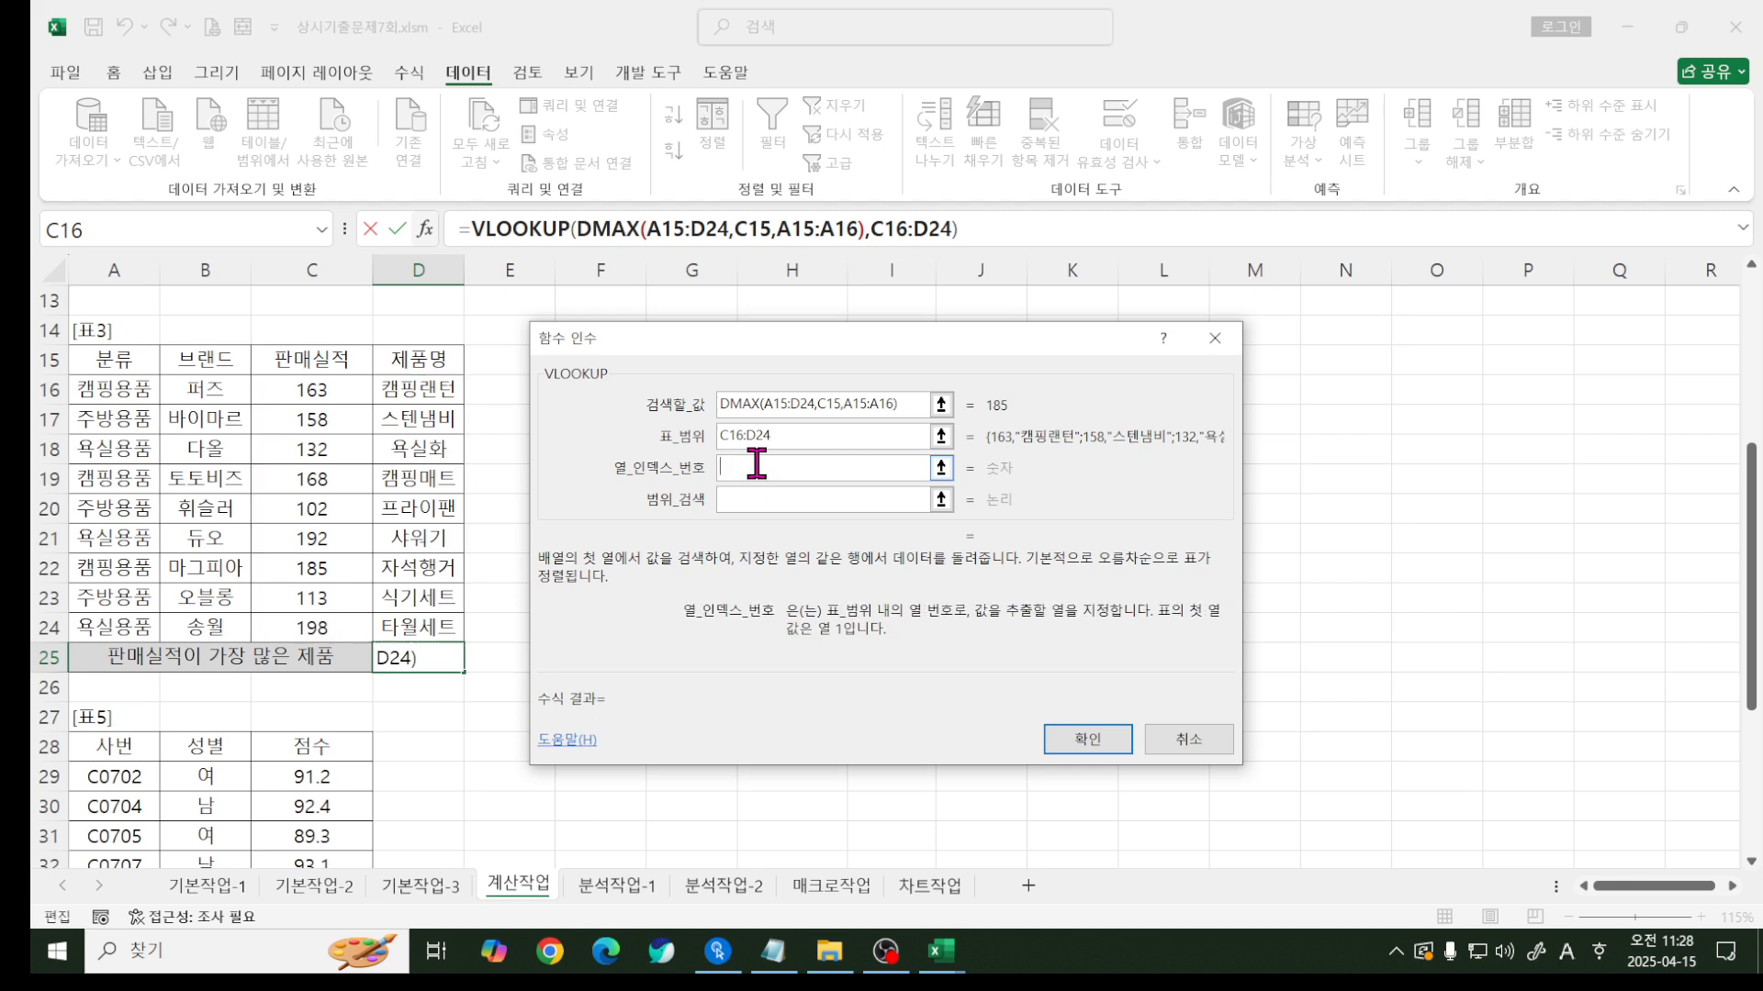
text(2)
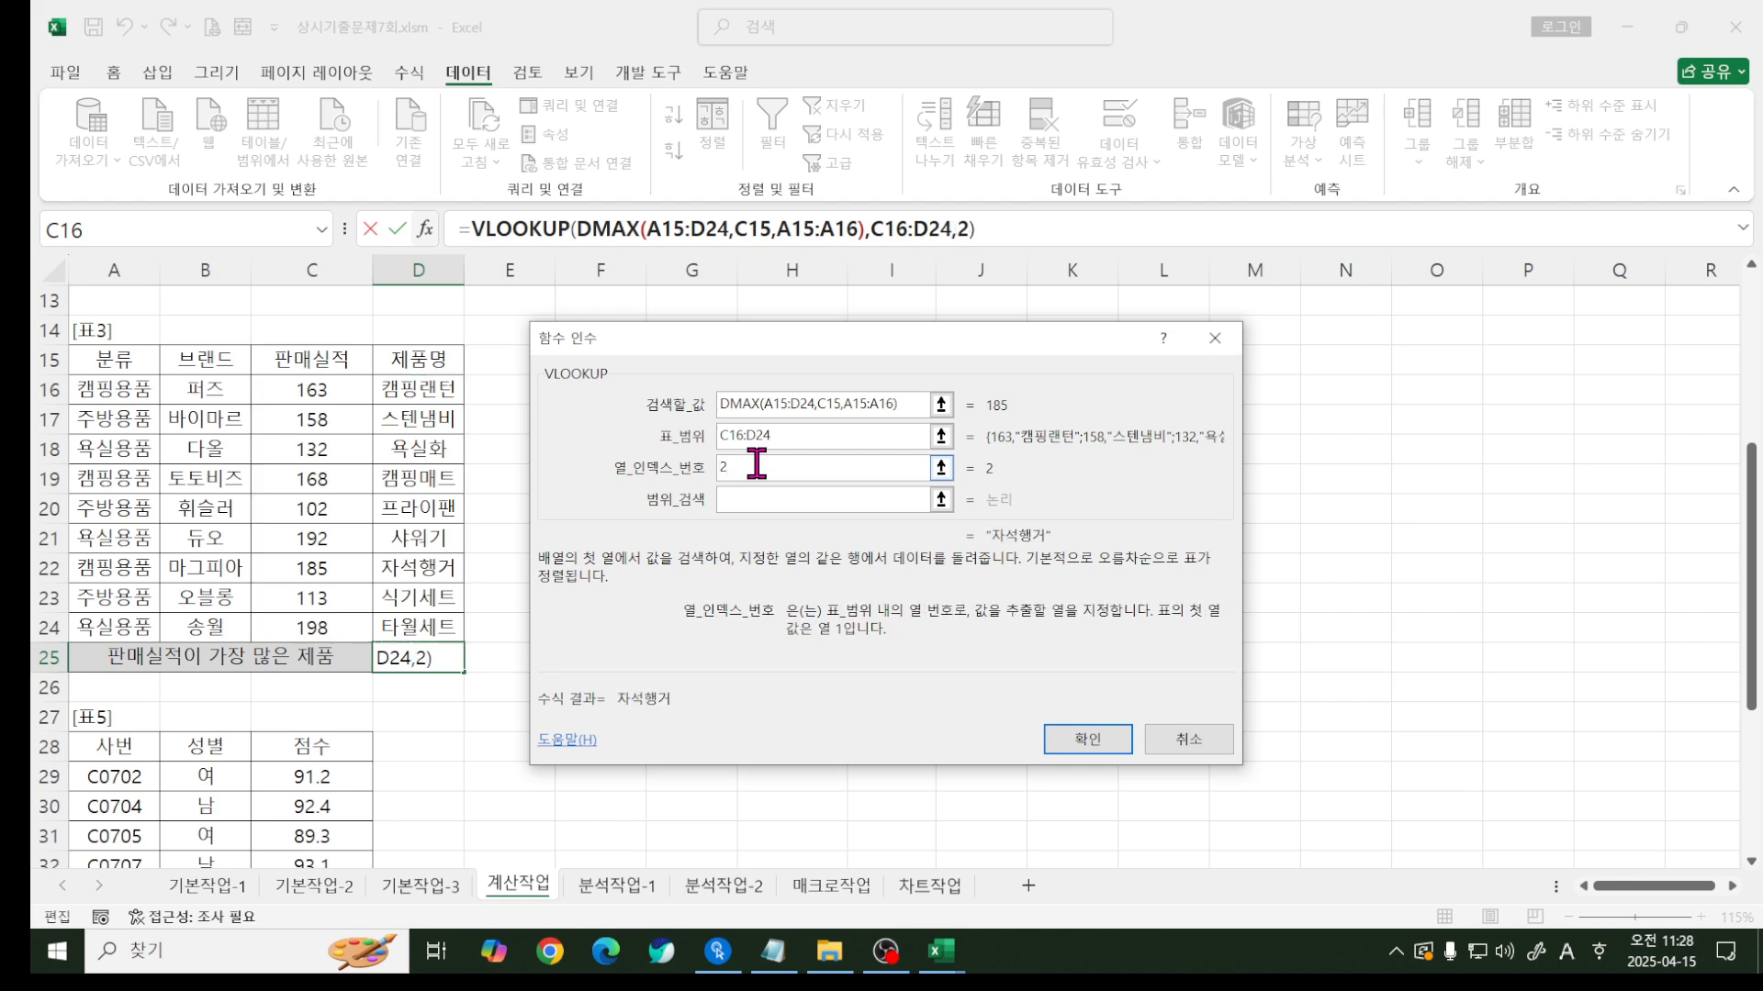
- Set VLOOKUP's 범위_검색 to 0 for an exact match and commit the formula in D25
click(767, 501)
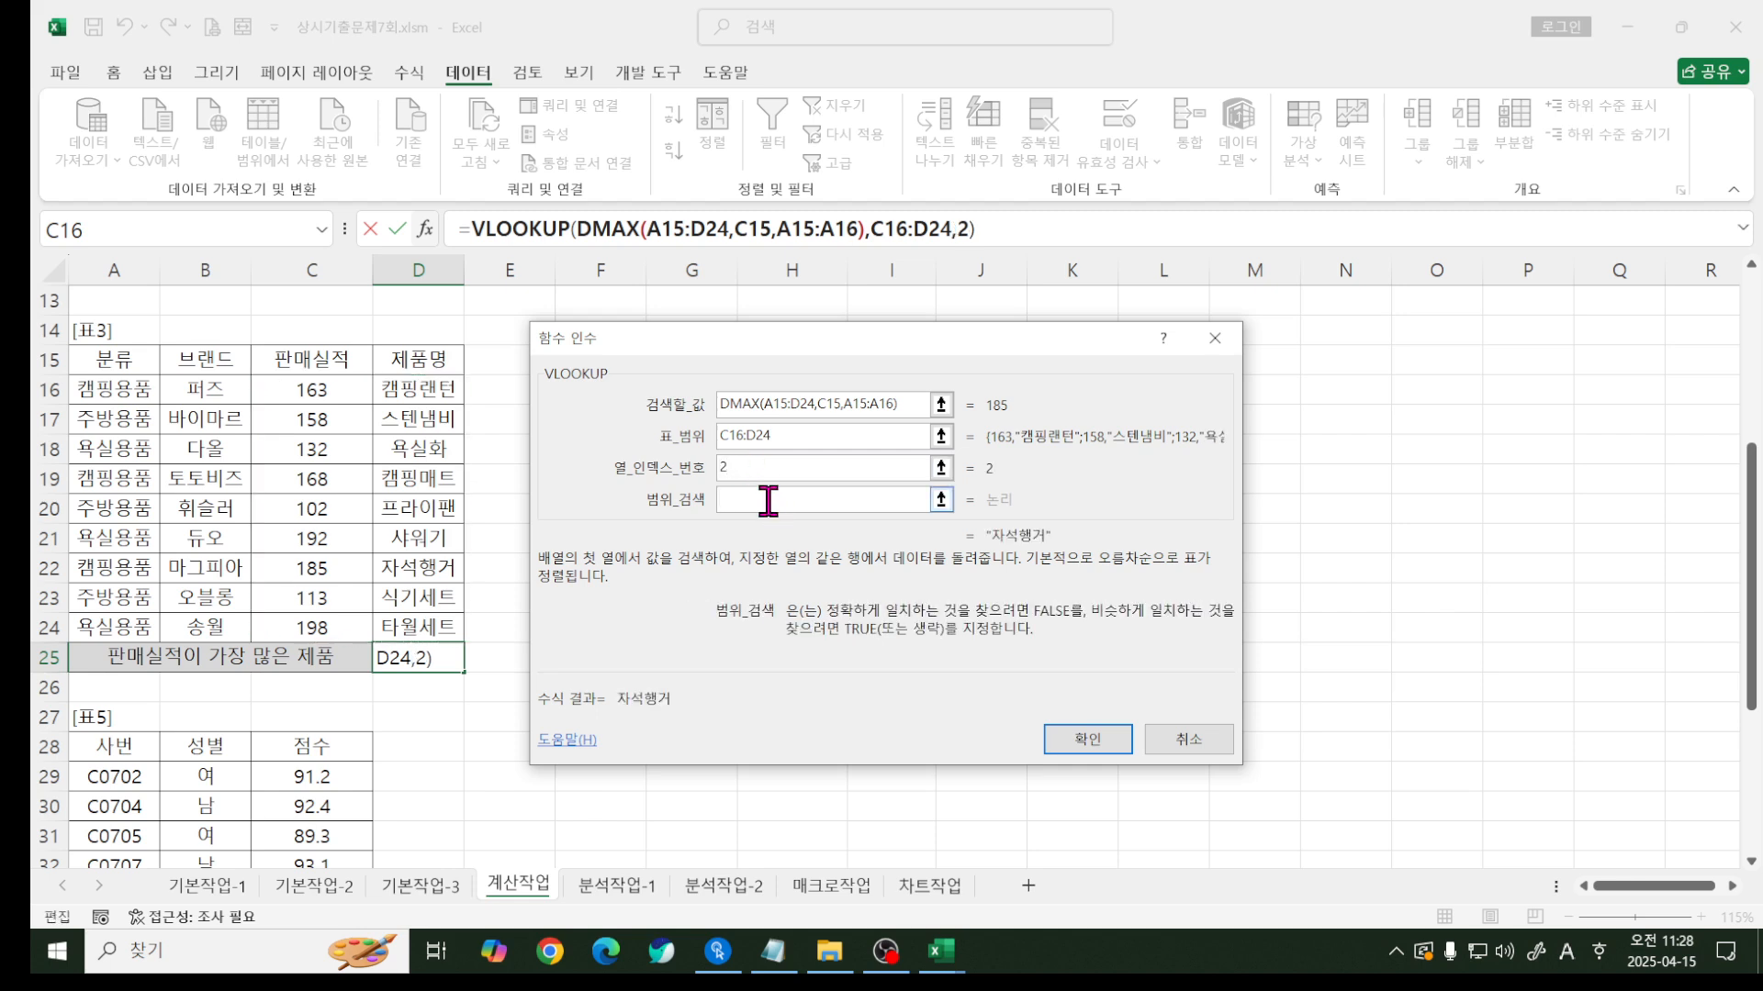
mouse_move(281, 583)
mouse_down()
mouse_move(481, 579)
mouse_move(507, 548)
mouse_up()
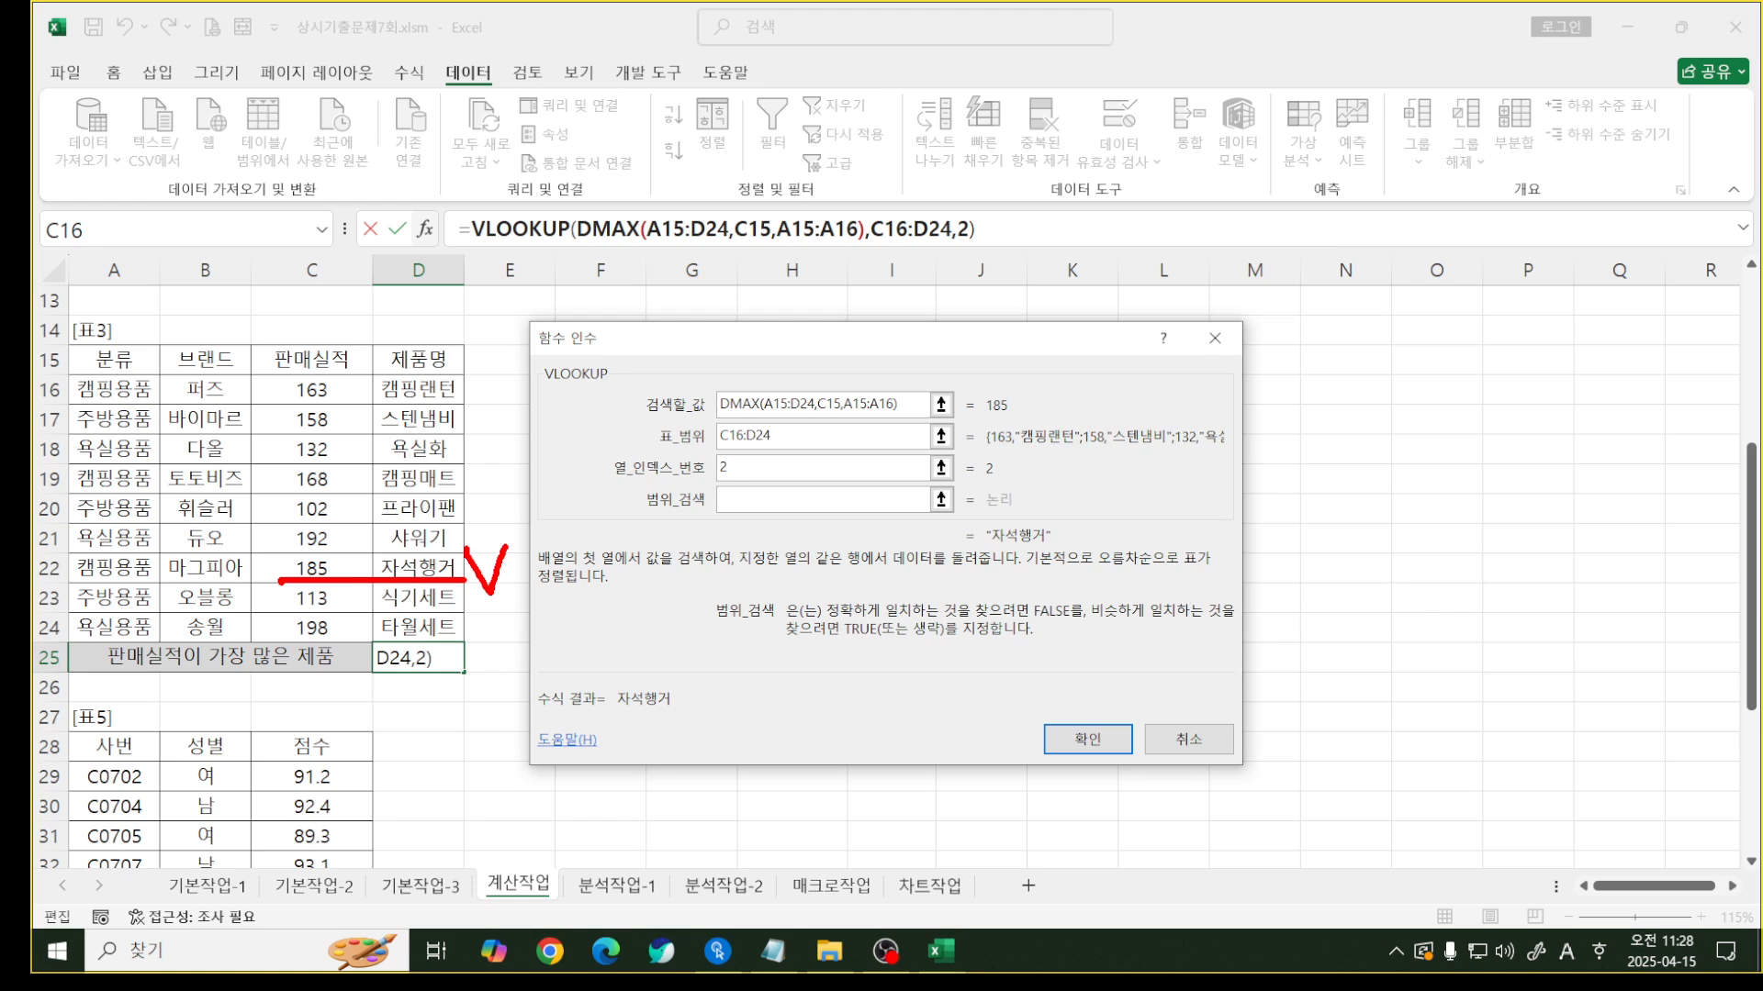
key(Escape)
click(910, 498)
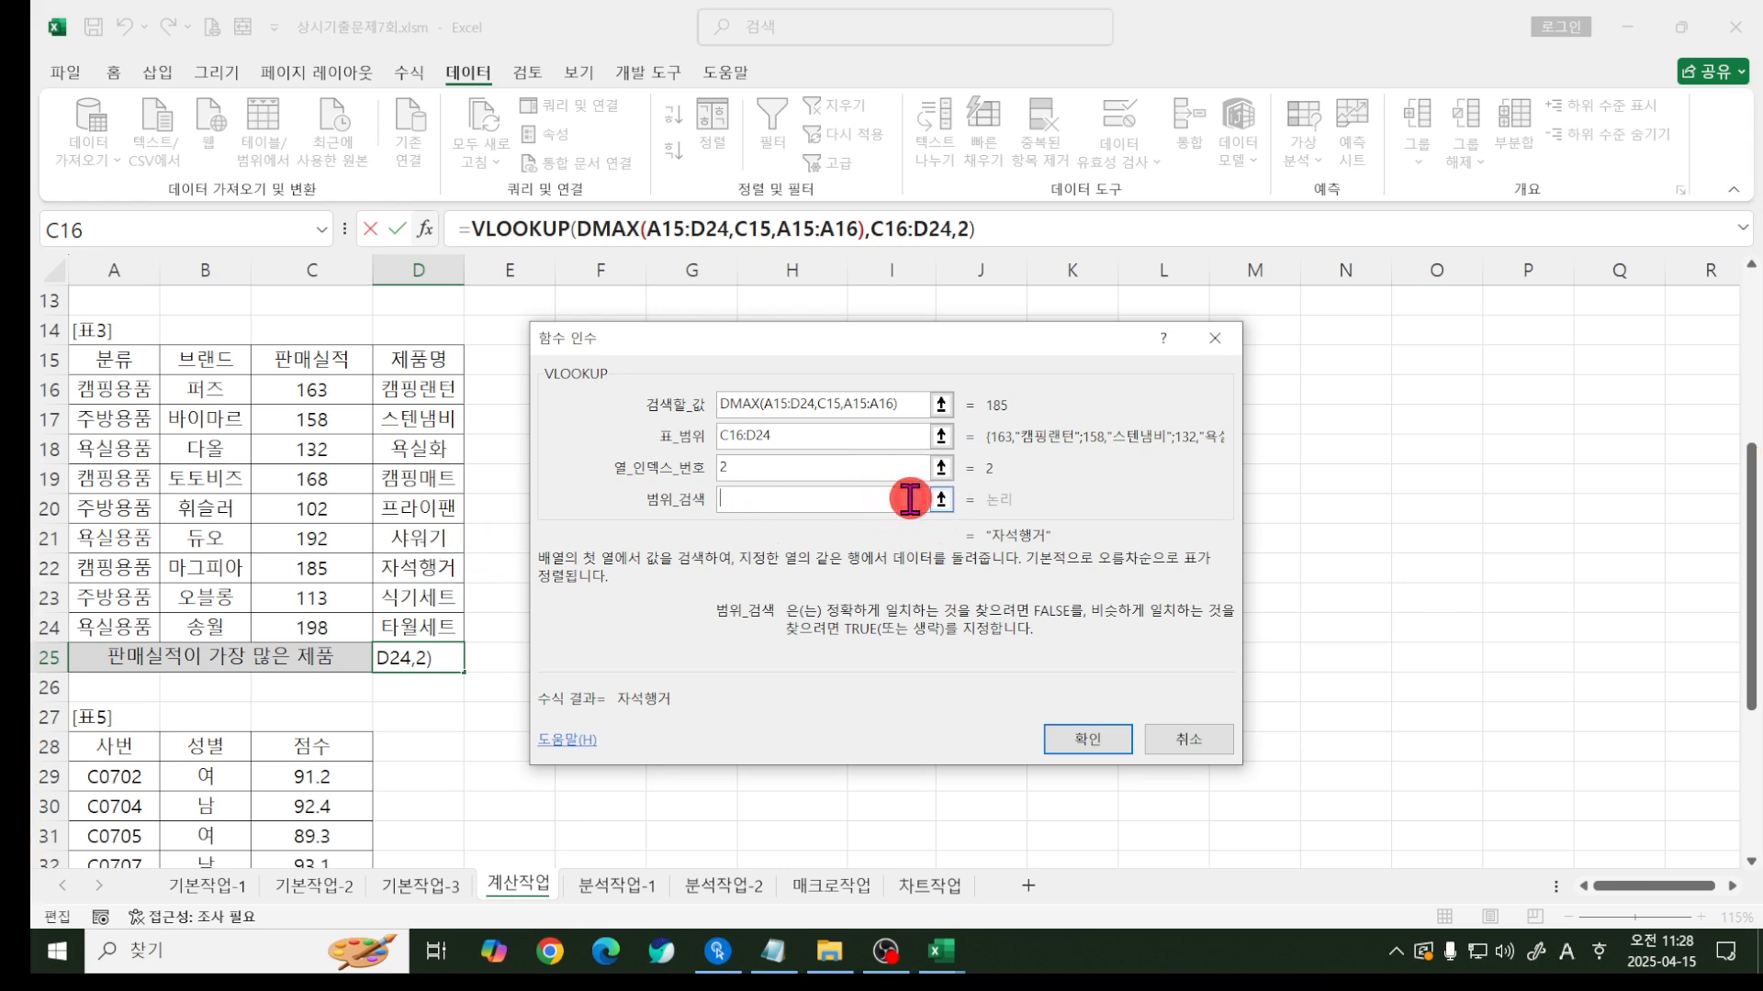
text(0)
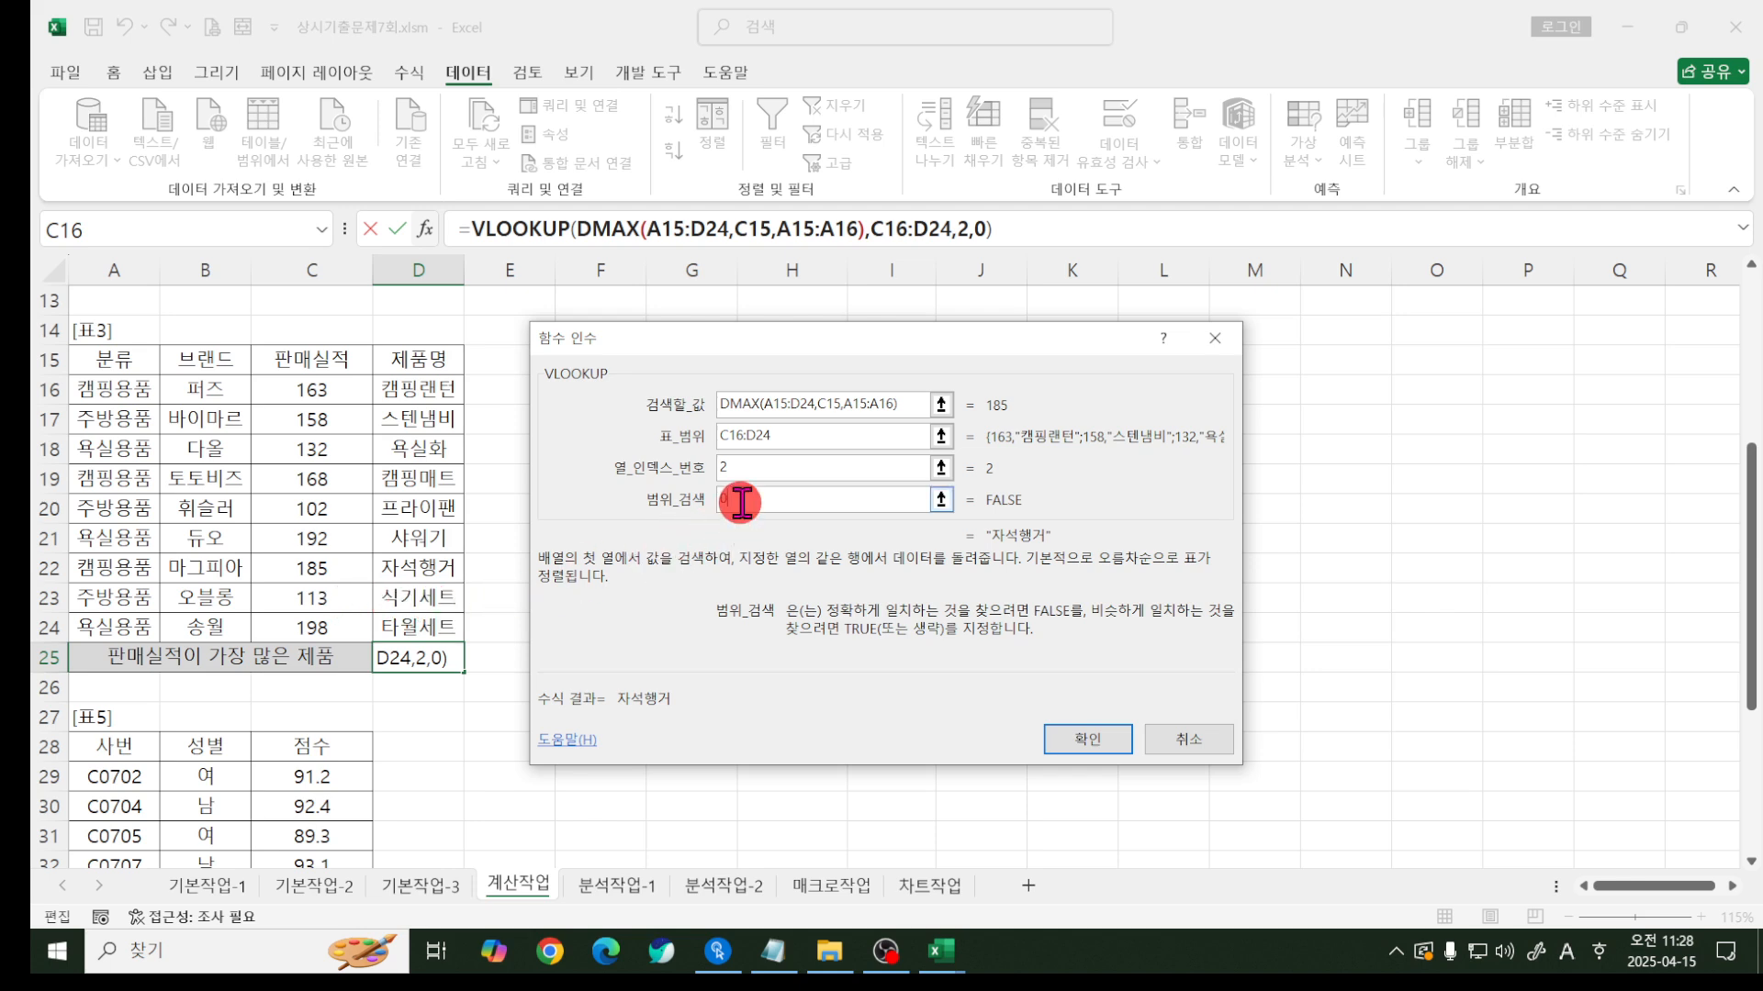
click(1105, 760)
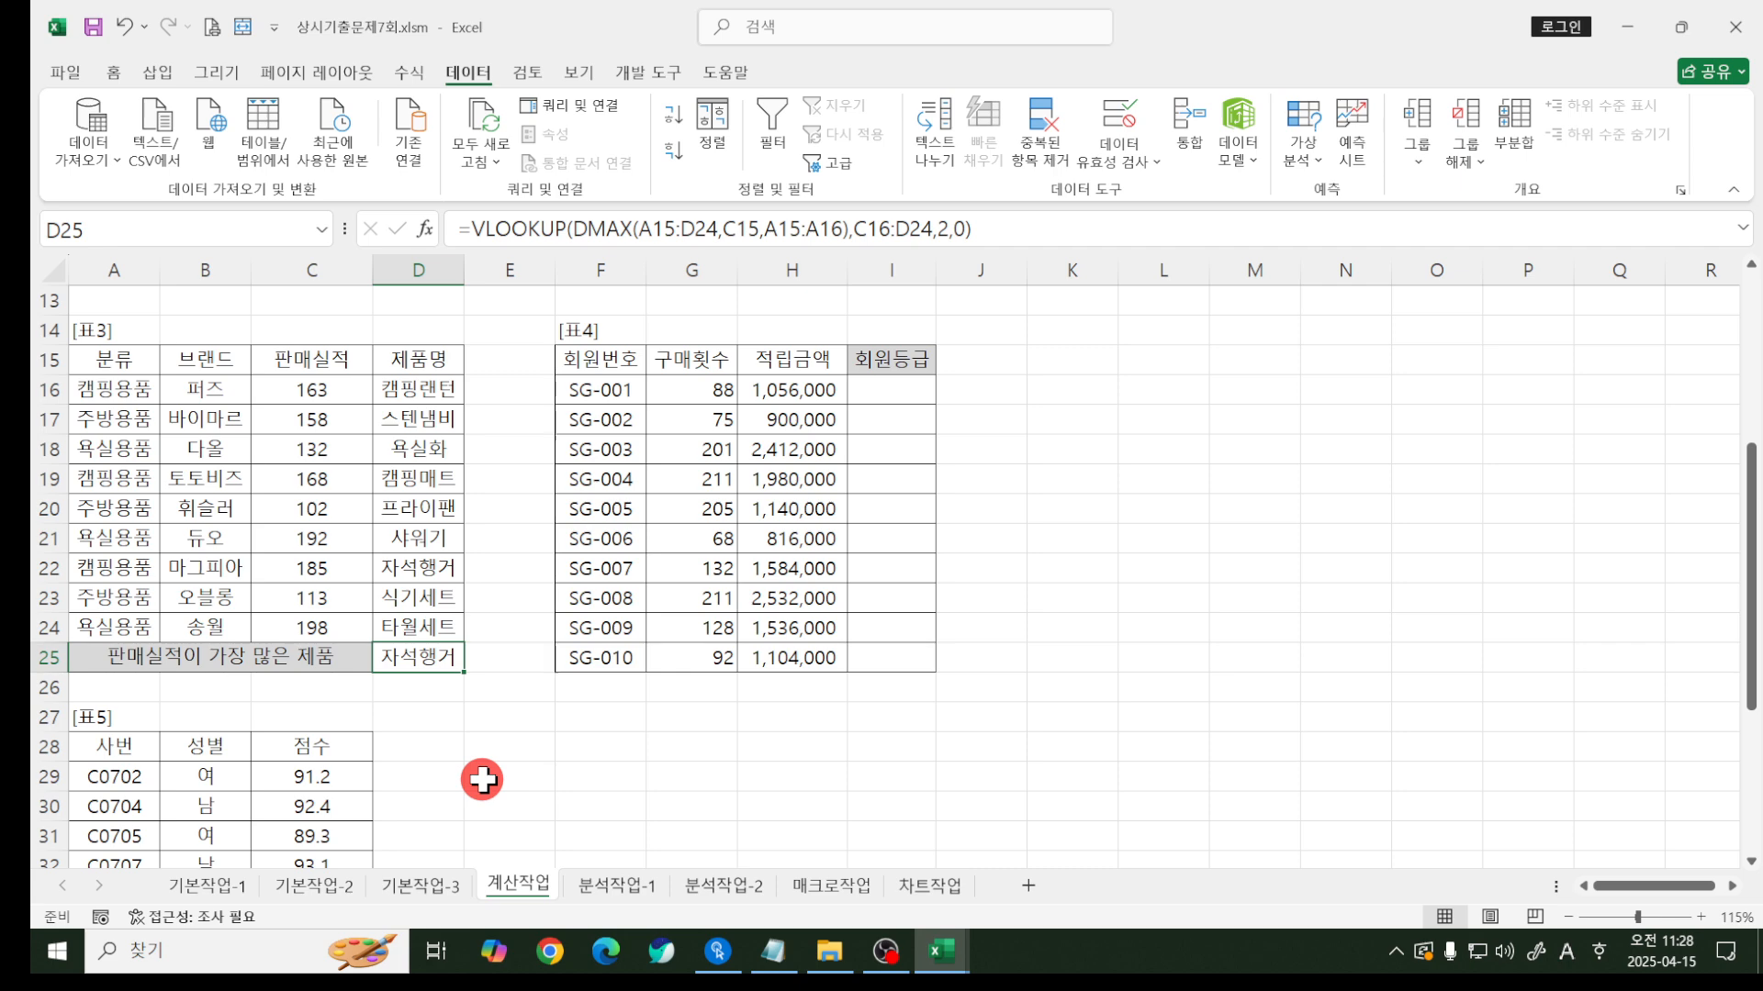
- Start an AND function in I16 with G16>=200 as its Logical1 condition
click(892, 388)
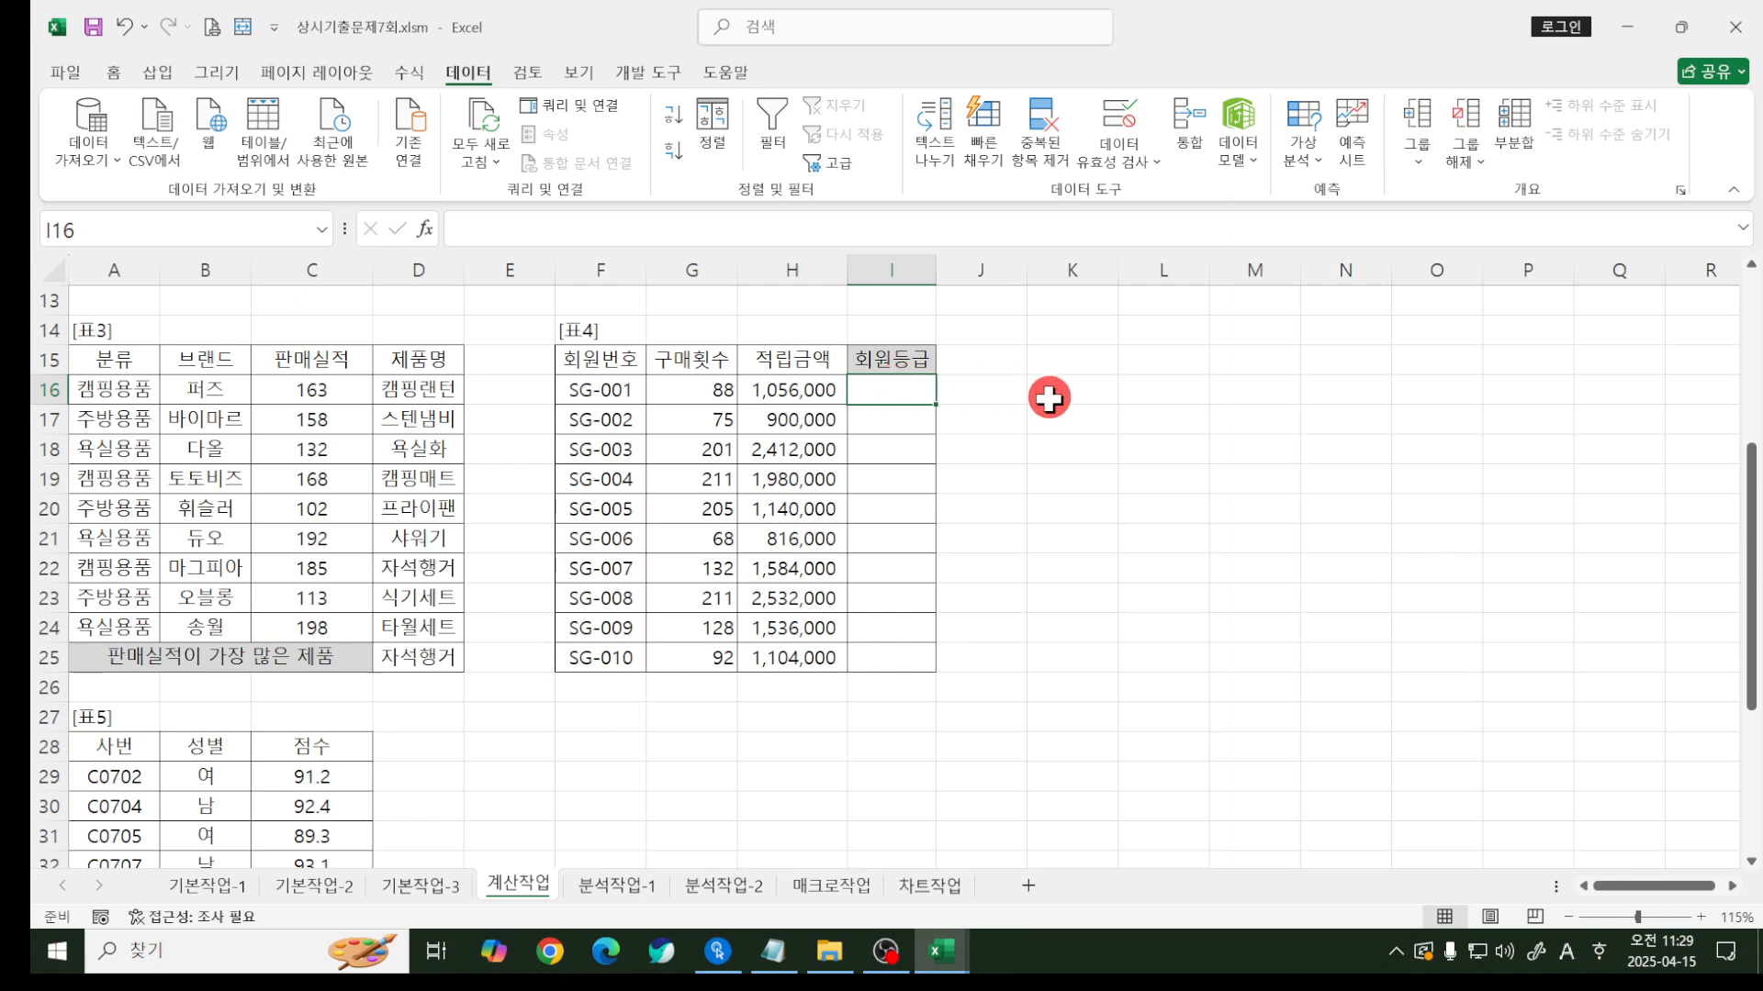
text(=an)
key(Tab)
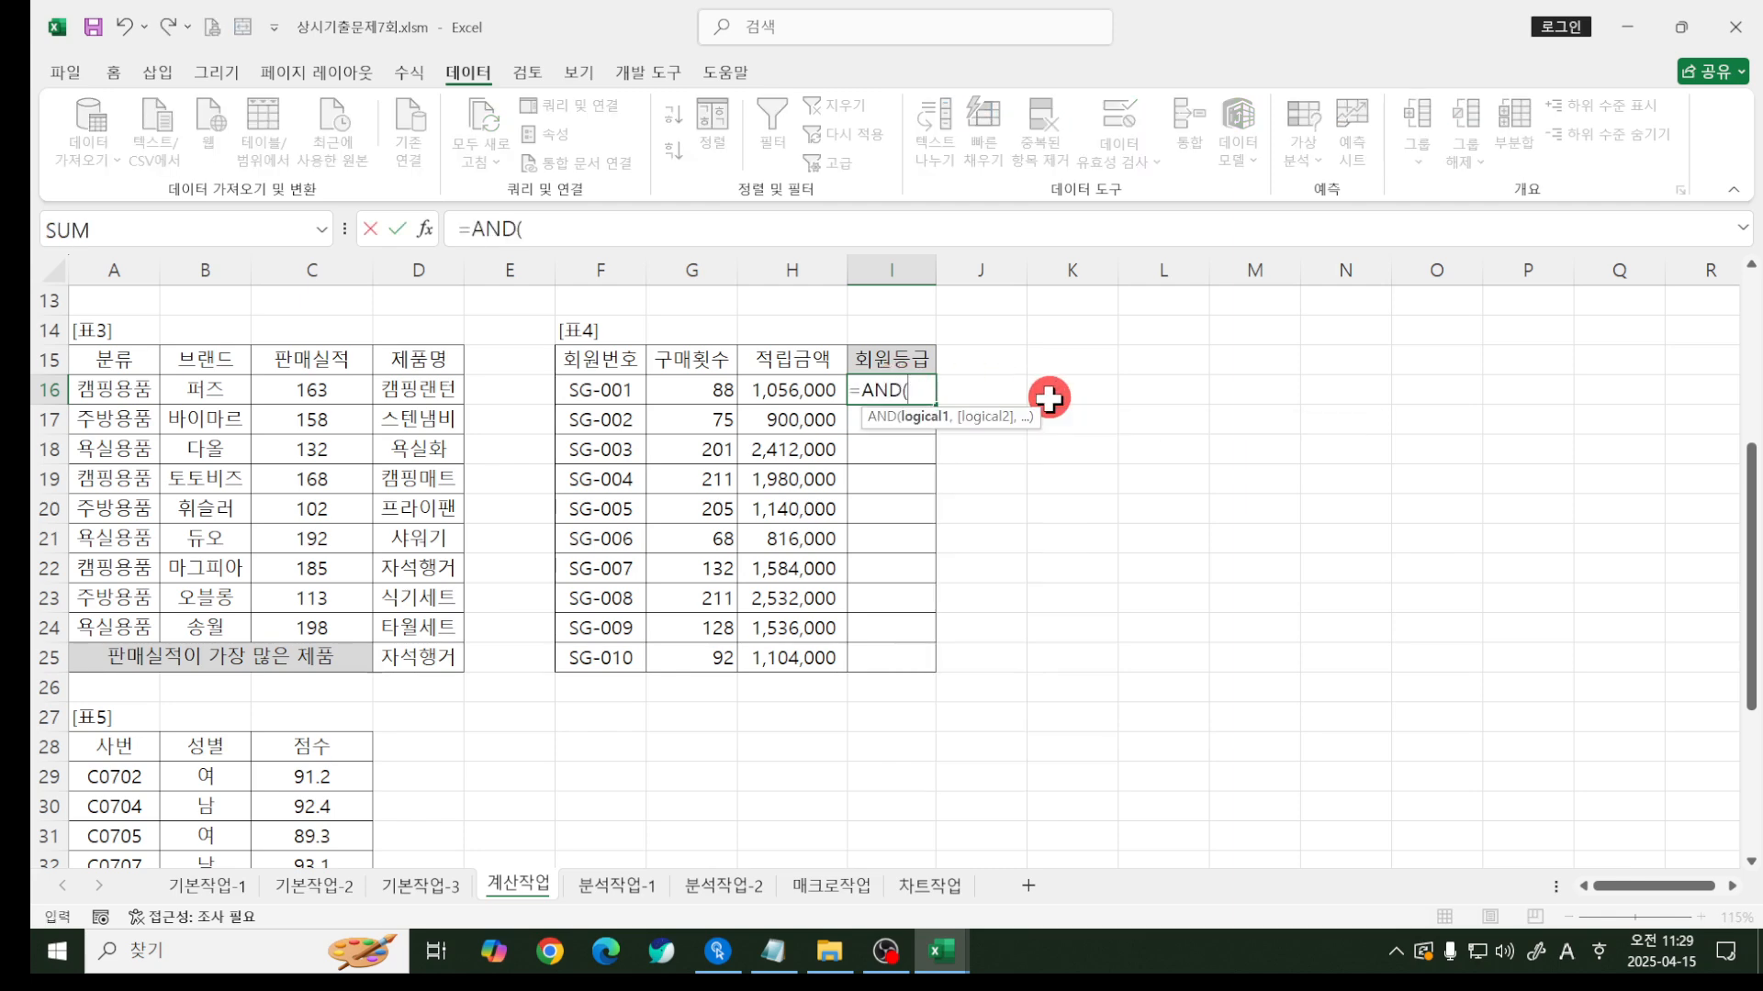
key(ctrl+a)
drag(804, 335, 1273, 314)
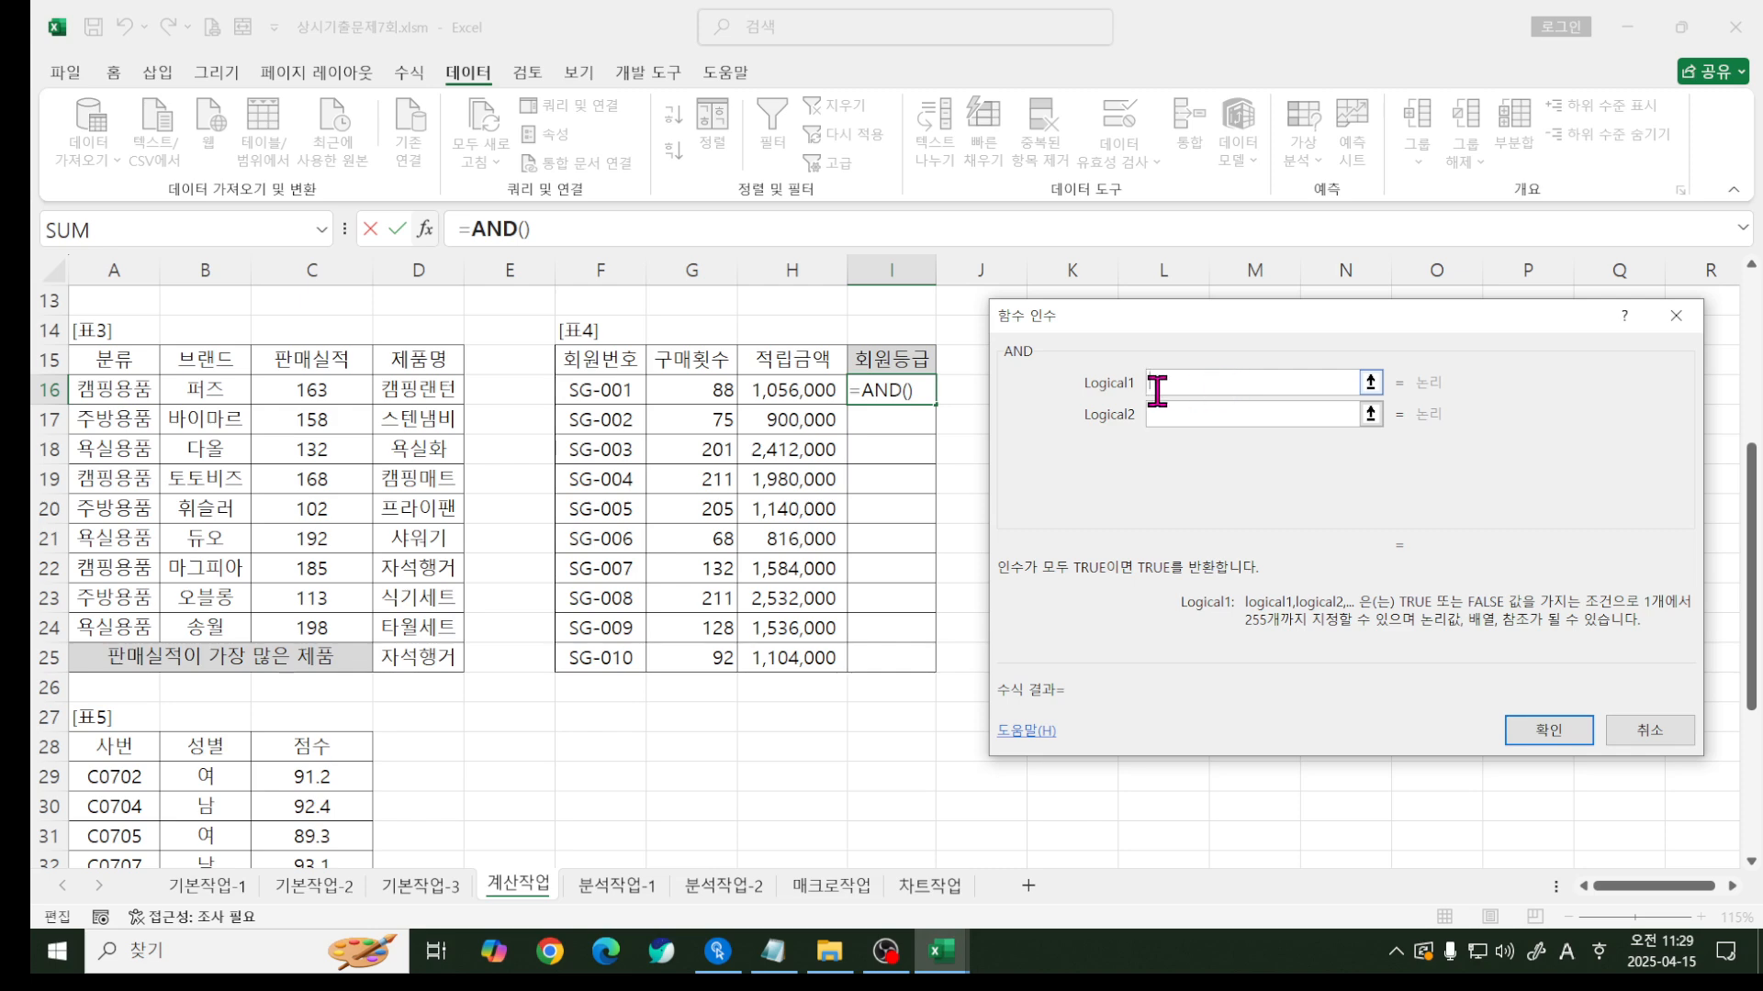
click(715, 390)
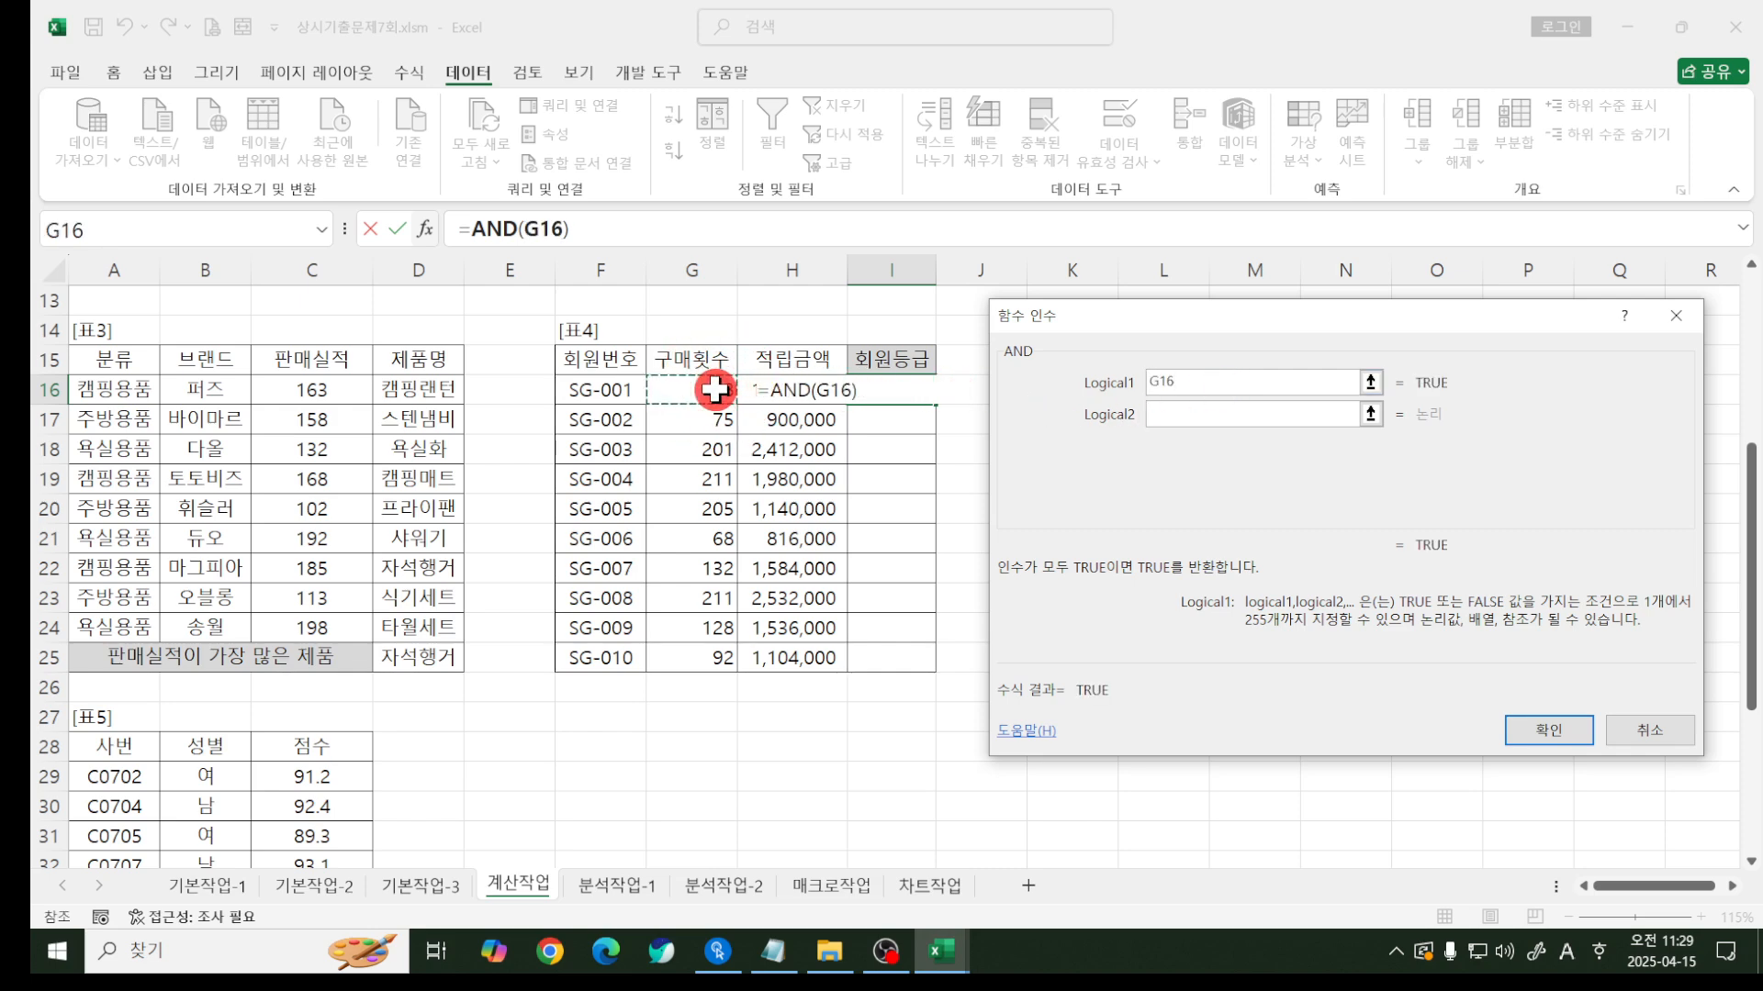
text(>=200)
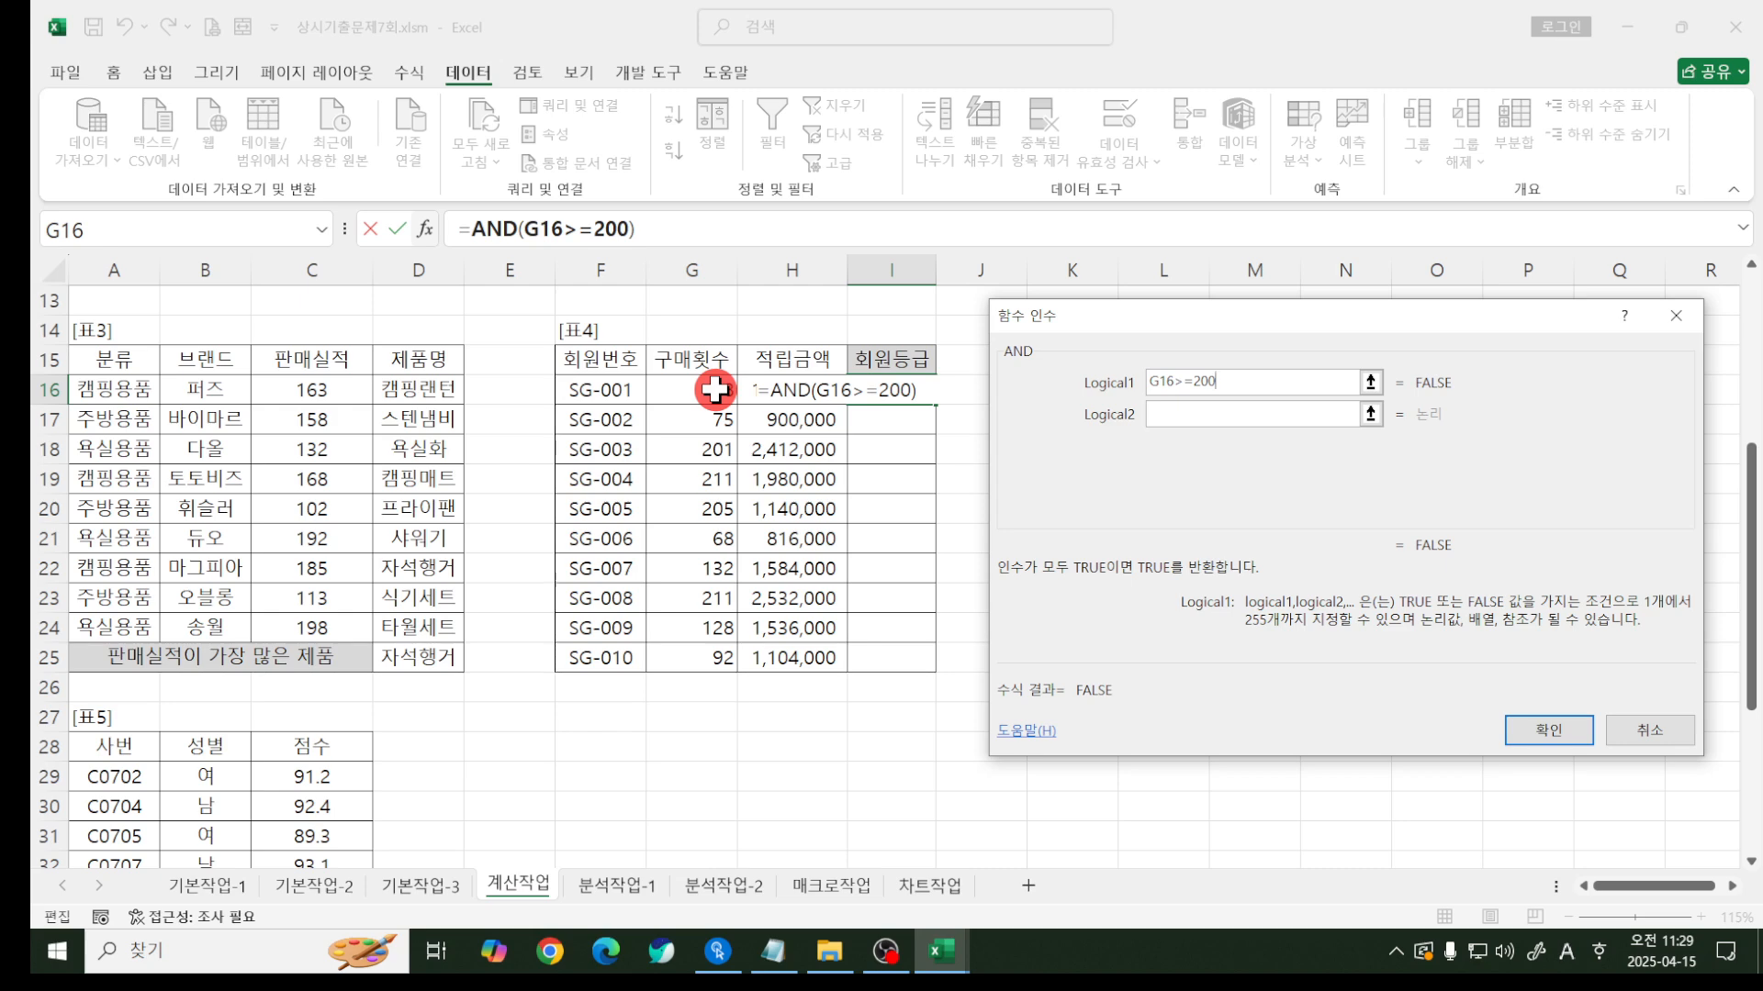
- Set AND's Logical2 condition to H16>average(H16:H25)
click(1198, 412)
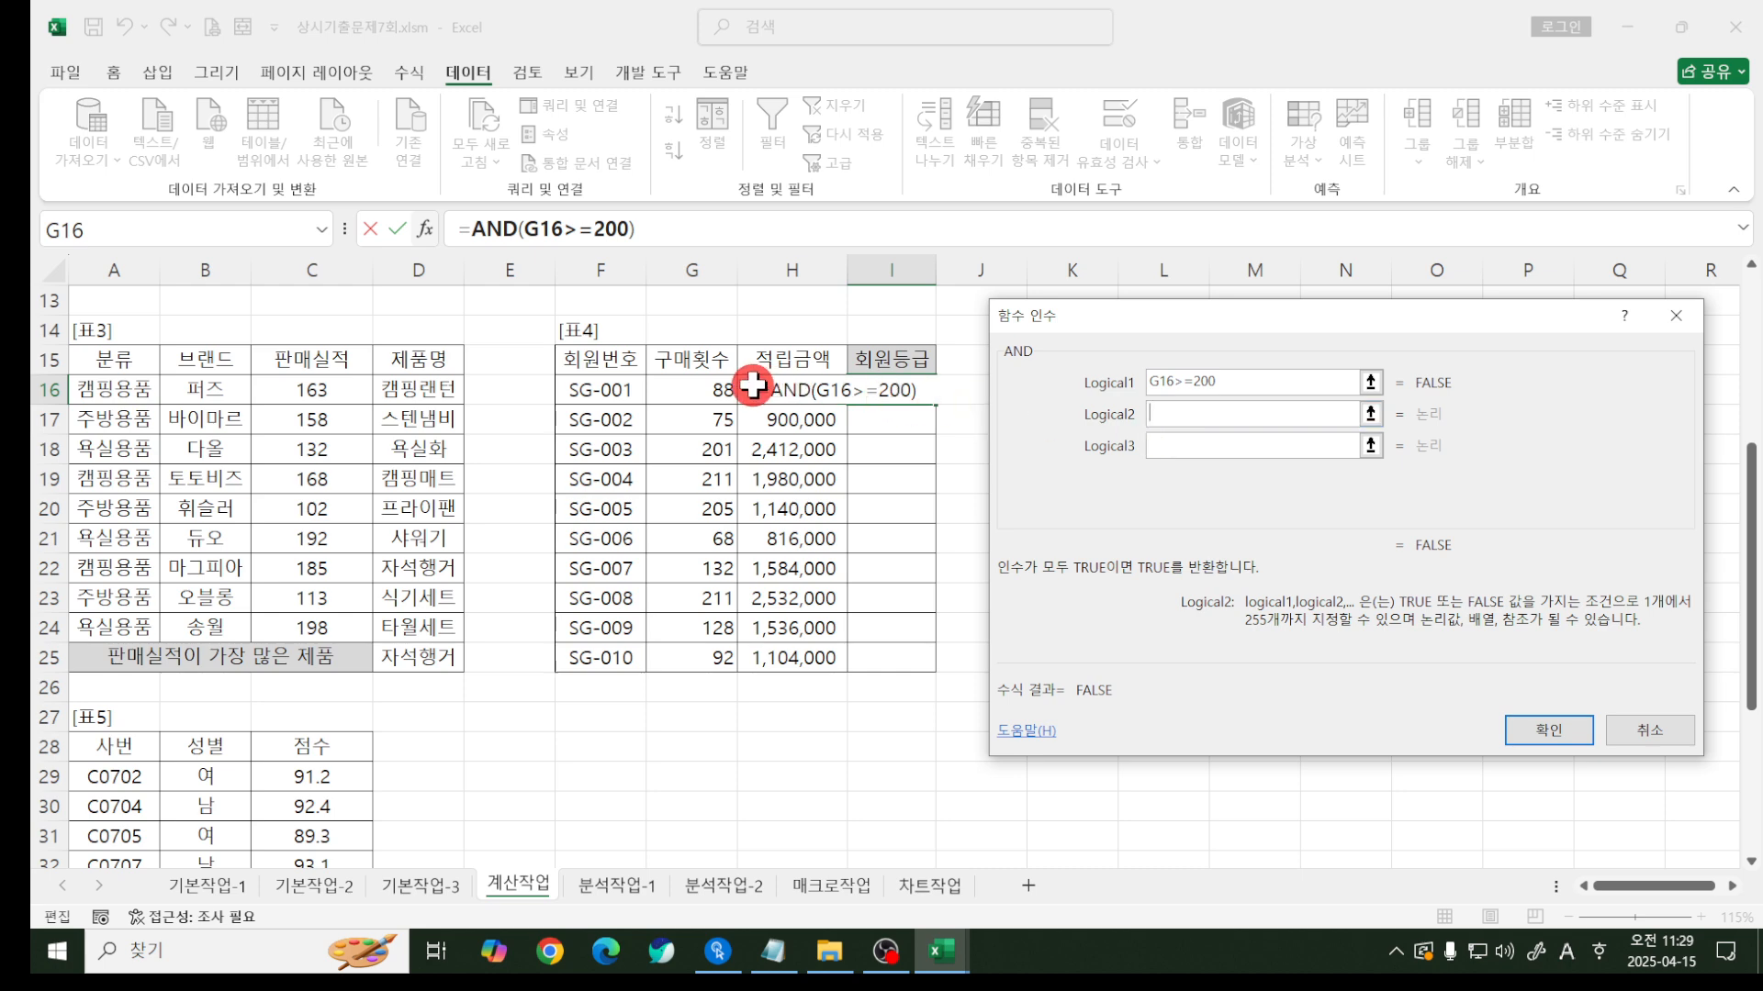
click(753, 385)
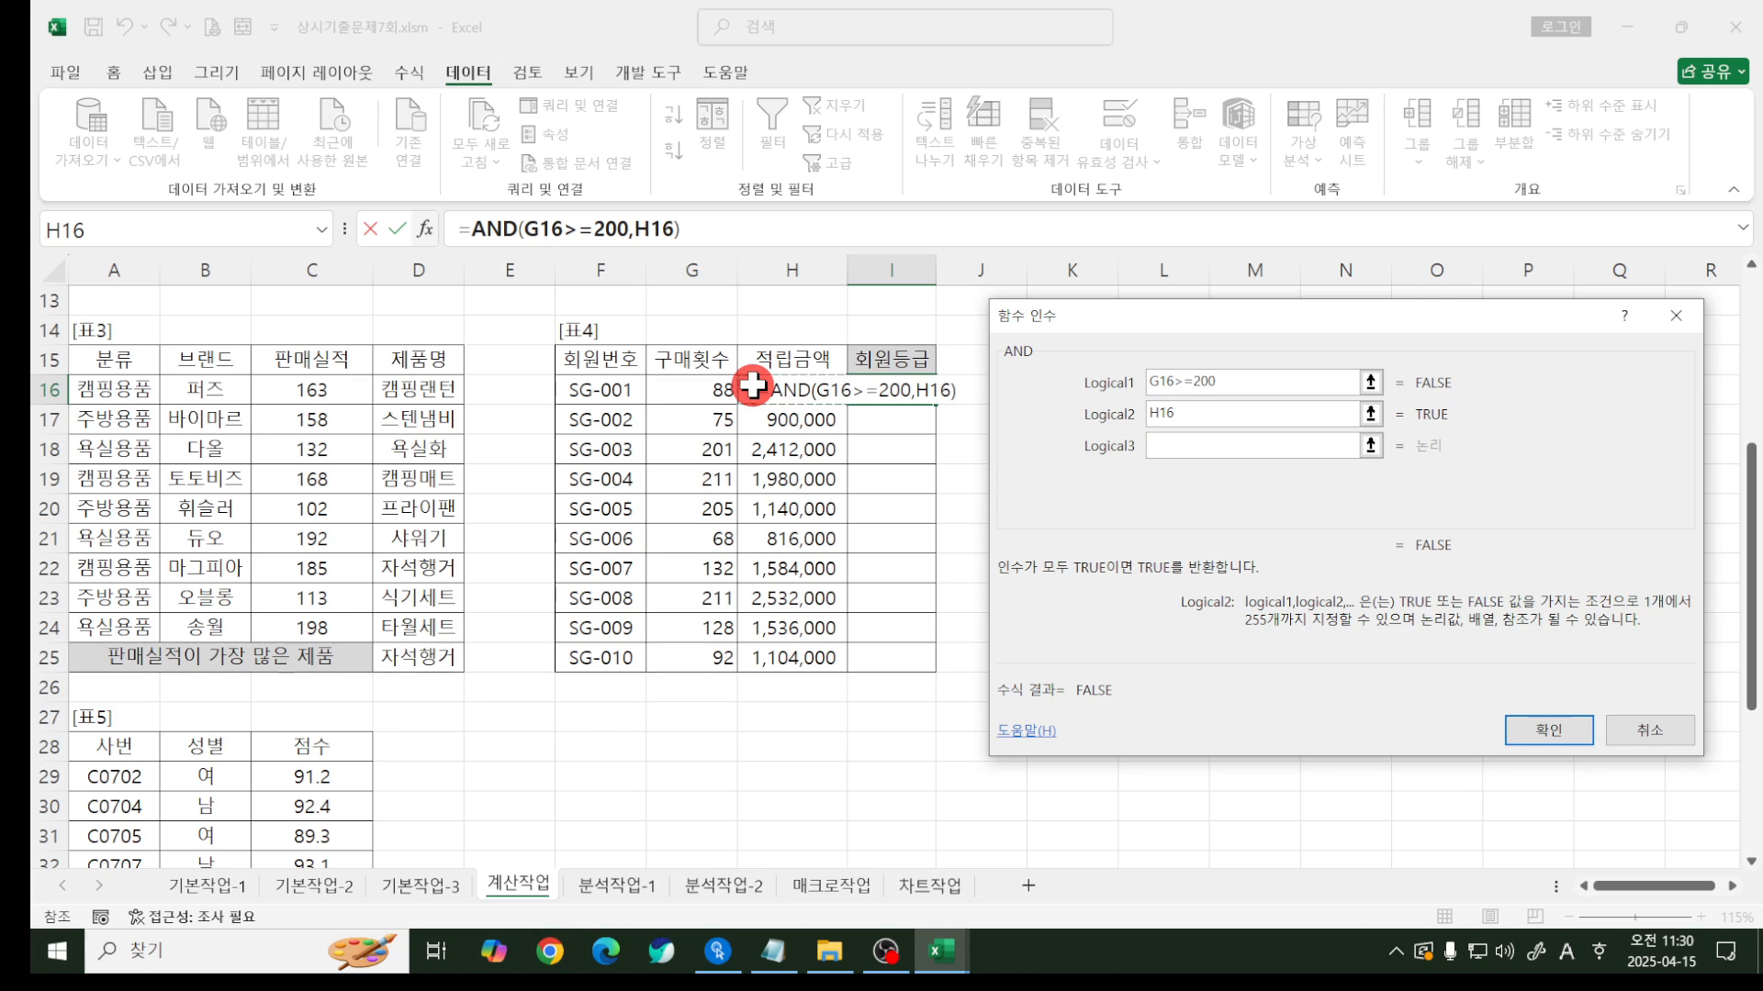
text(>)
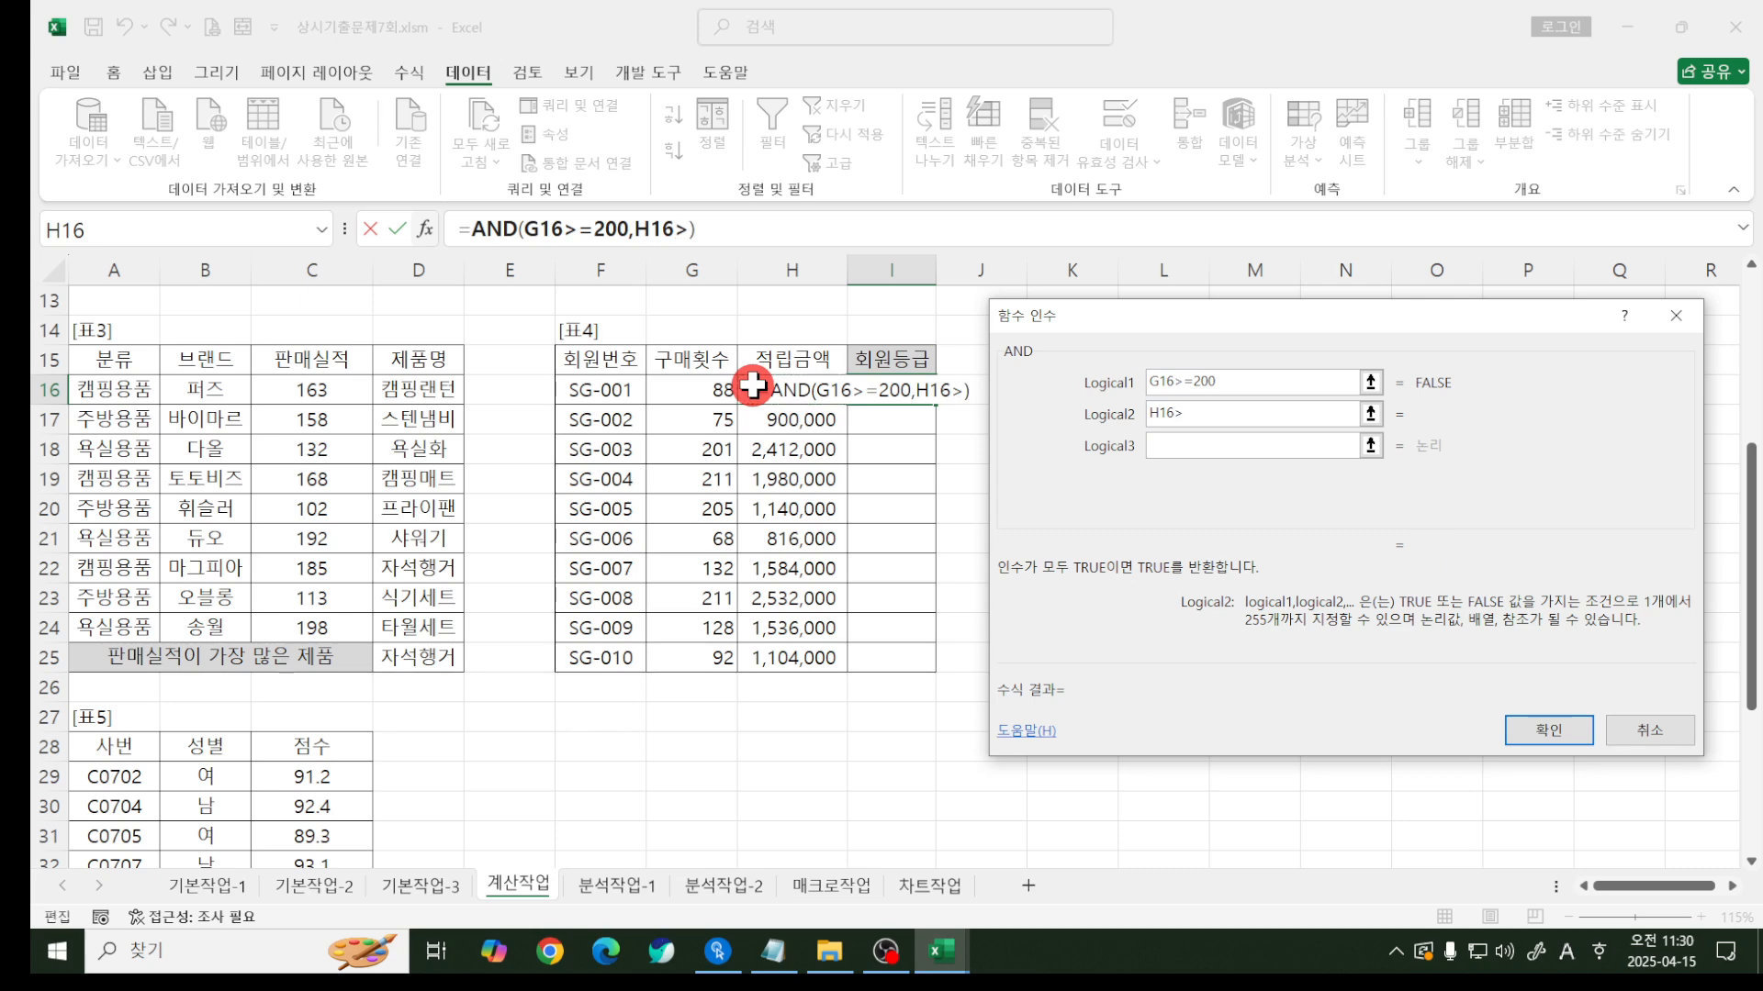
text(average()
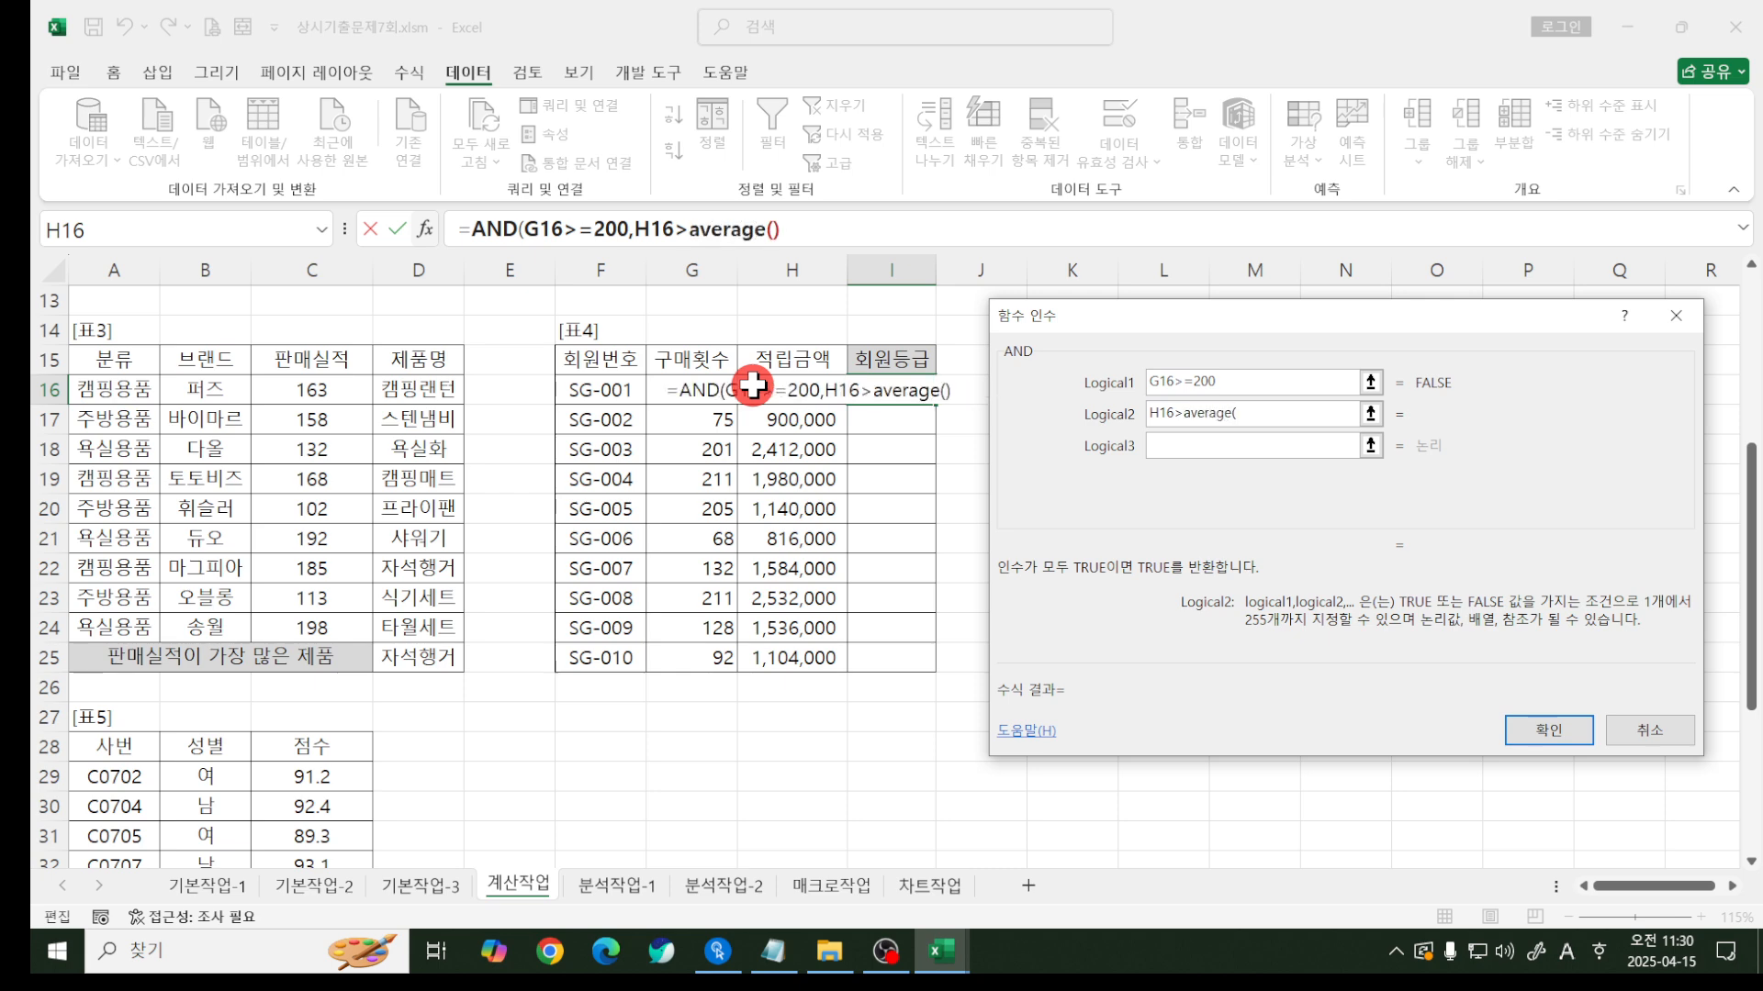
drag(753, 385, 778, 655)
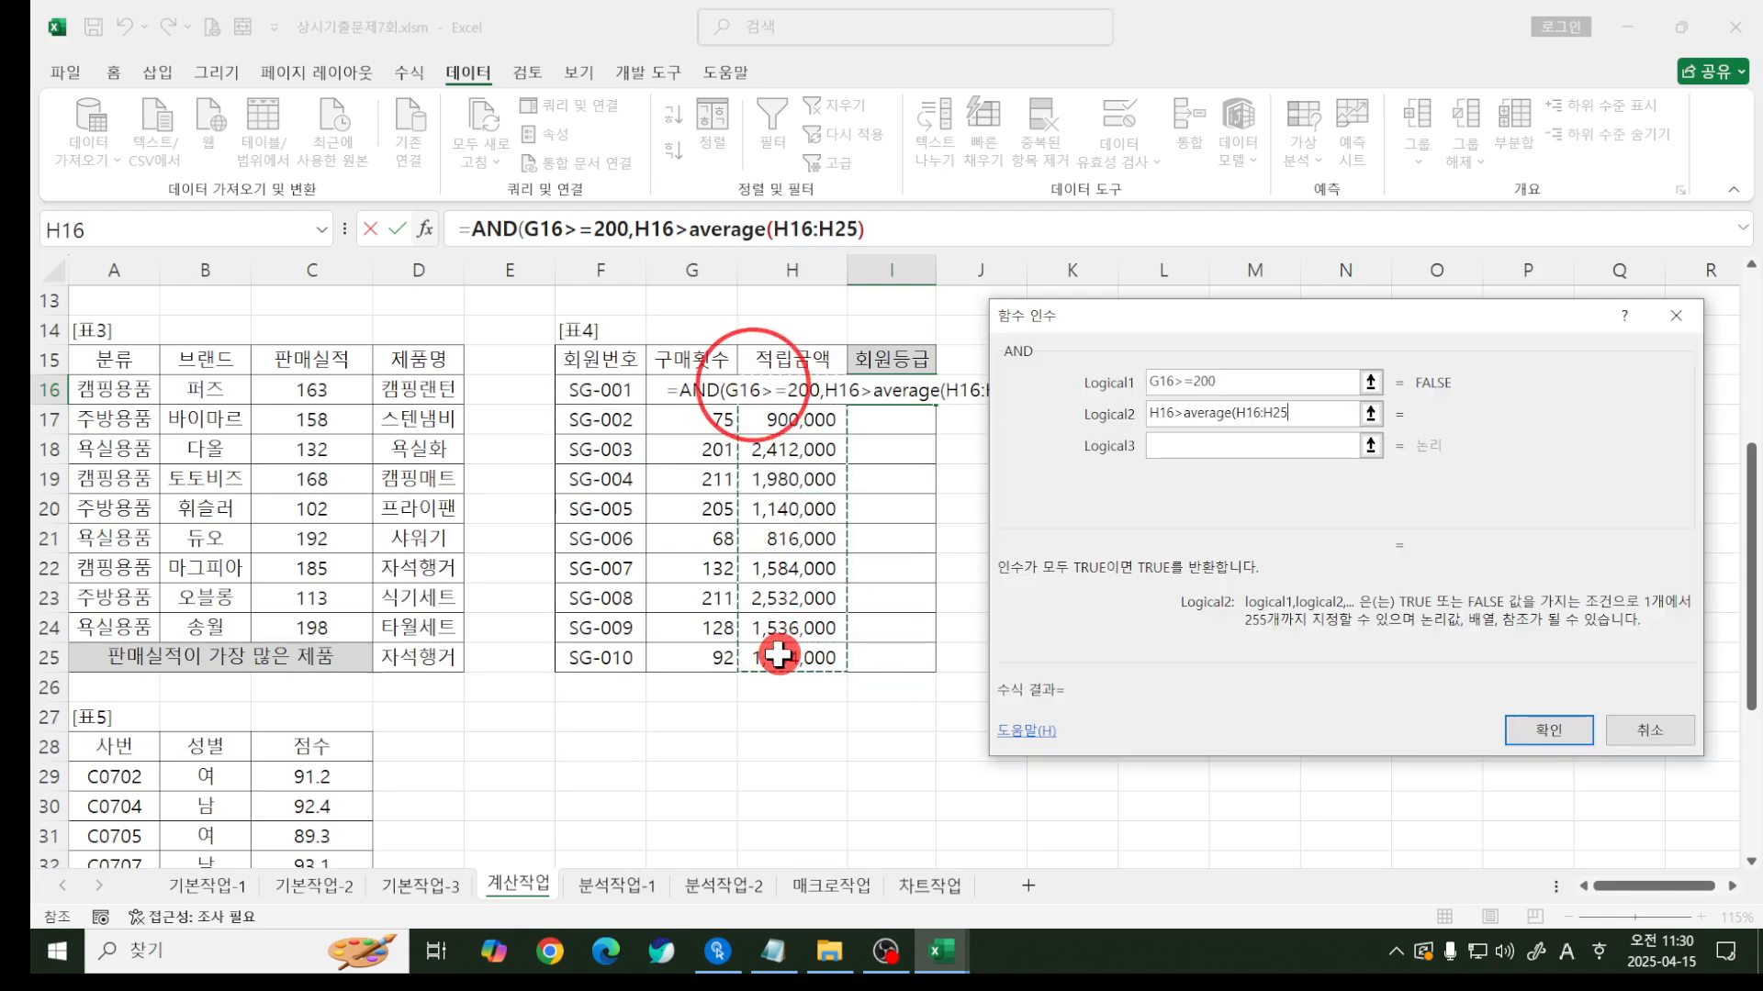
text())
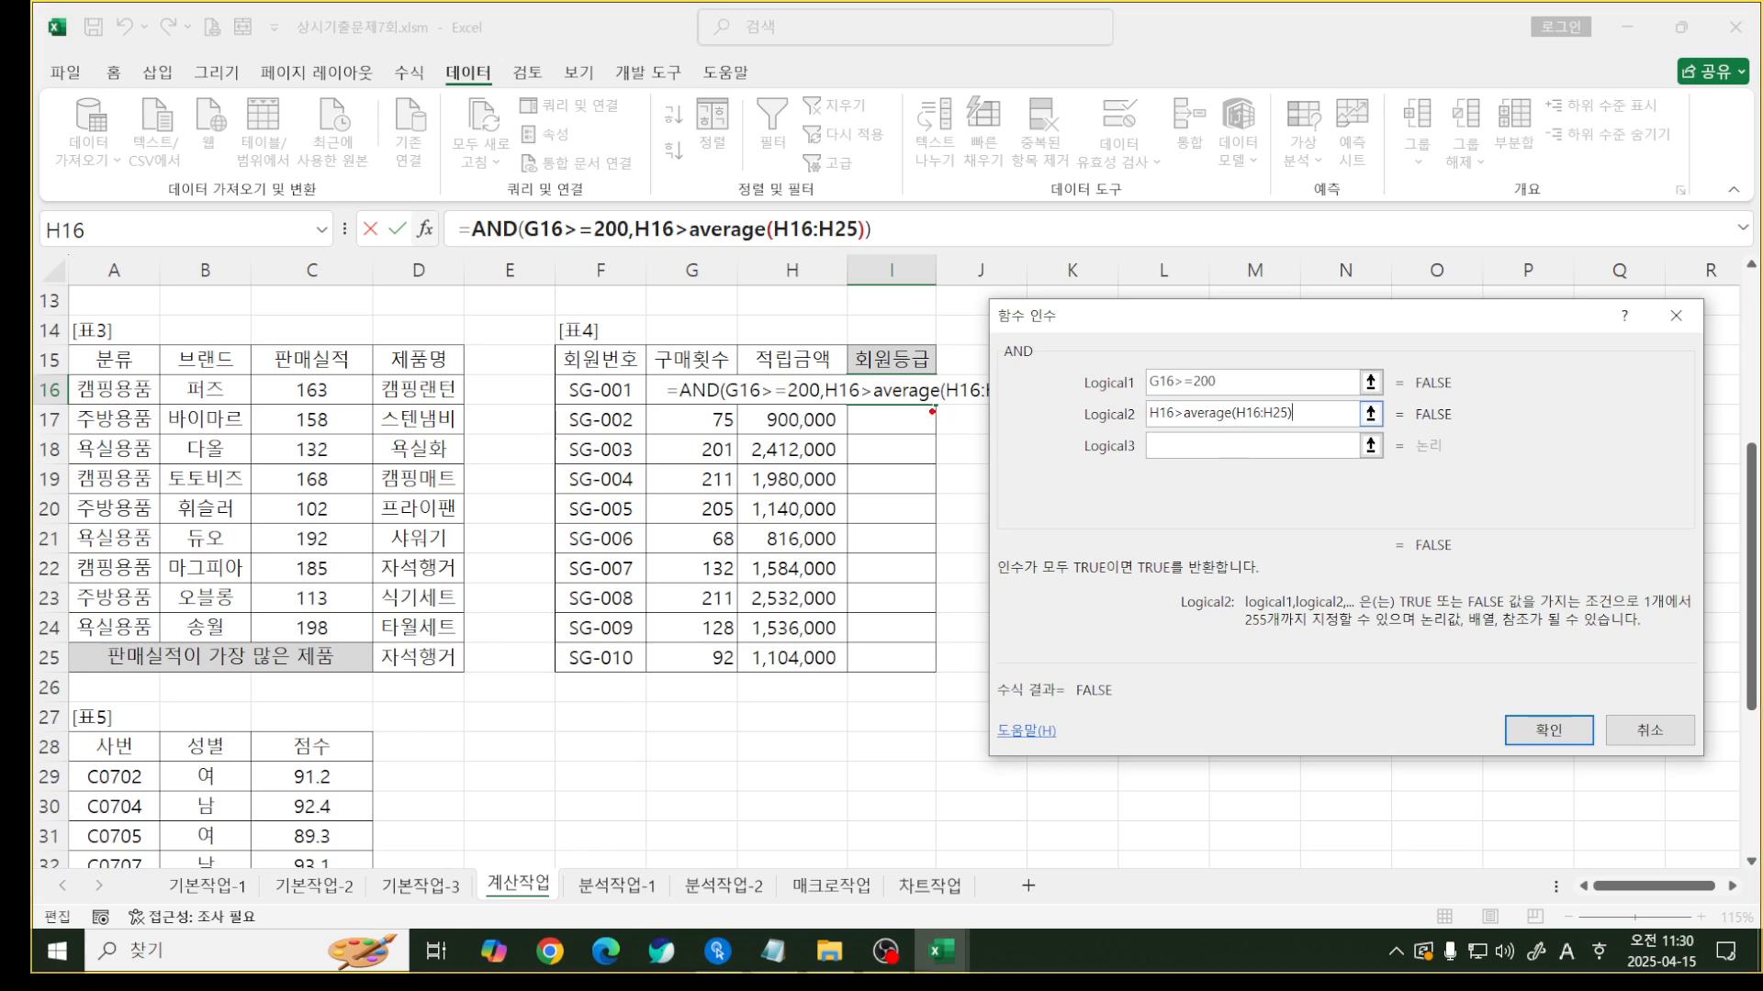
- Make the AVERAGE range in Logical2 absolute as $H$16:$H$25 and commit the AND formula in I16
mouse_move(932, 412)
mouse_down()
mouse_move(932, 456)
mouse_move(950, 431)
mouse_up()
mouse_move(1147, 397)
mouse_down()
mouse_move(1181, 398)
mouse_move(1179, 429)
mouse_move(1280, 448)
mouse_move(1240, 379)
mouse_move(1185, 418)
mouse_up()
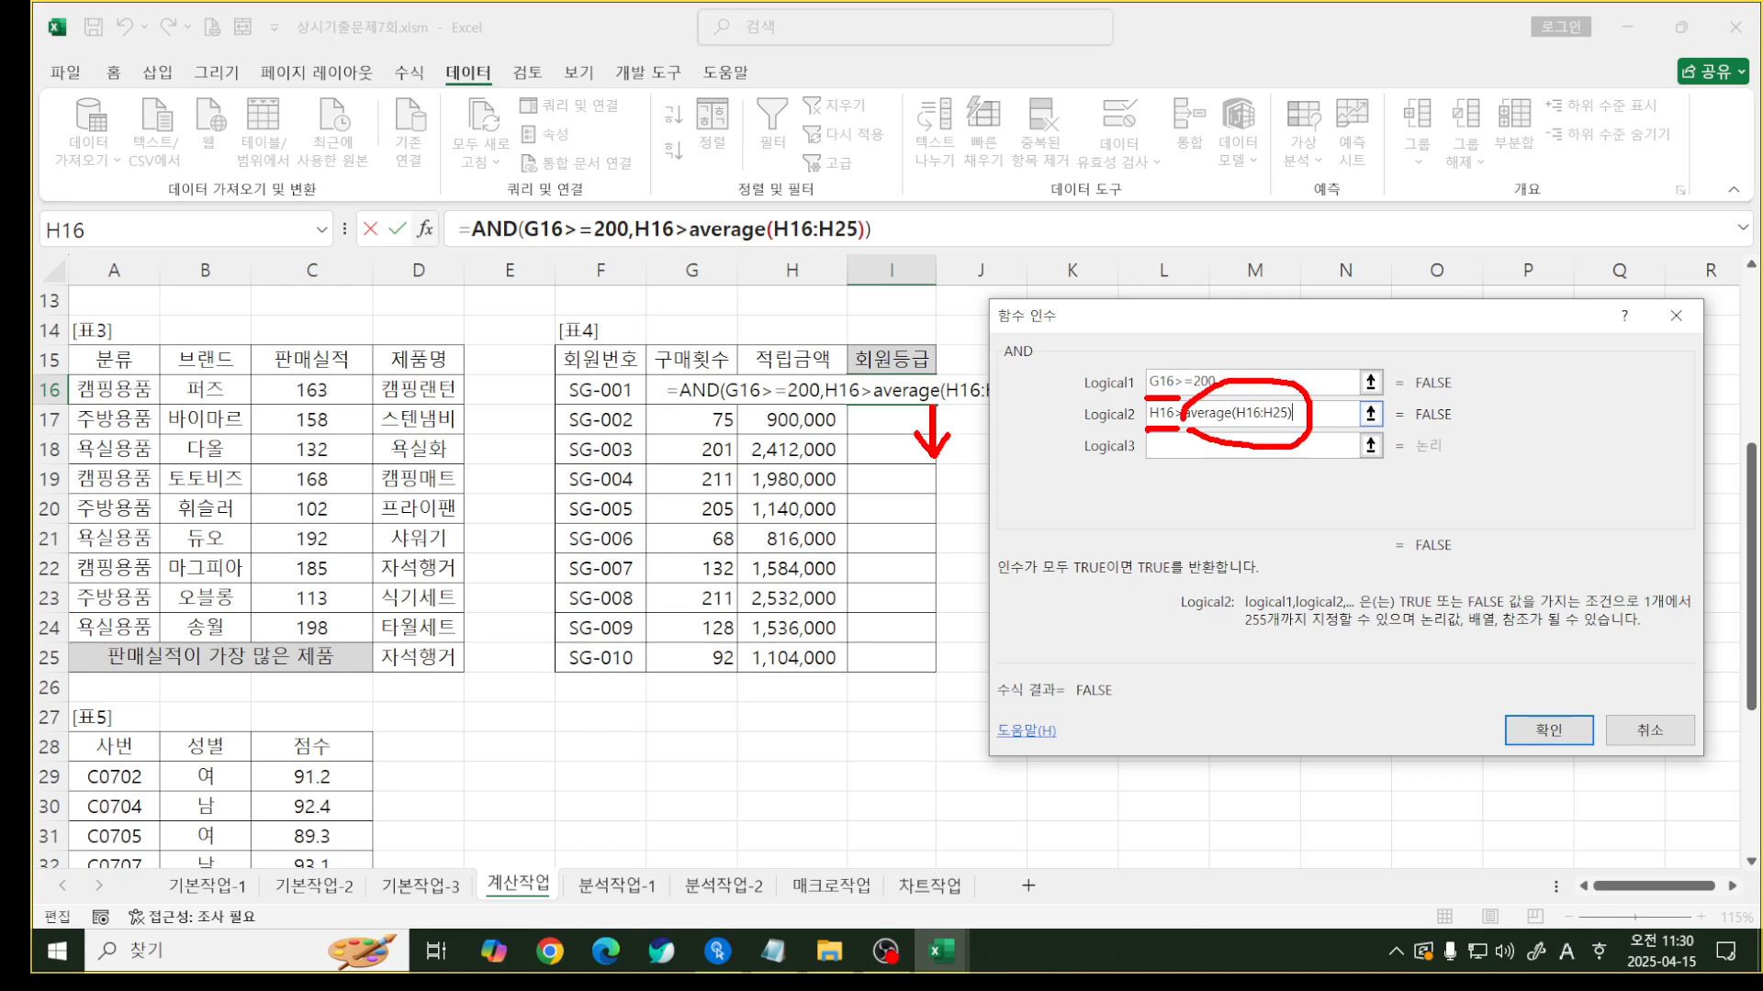
key(Escape)
drag(1234, 420, 1299, 420)
key(F4)
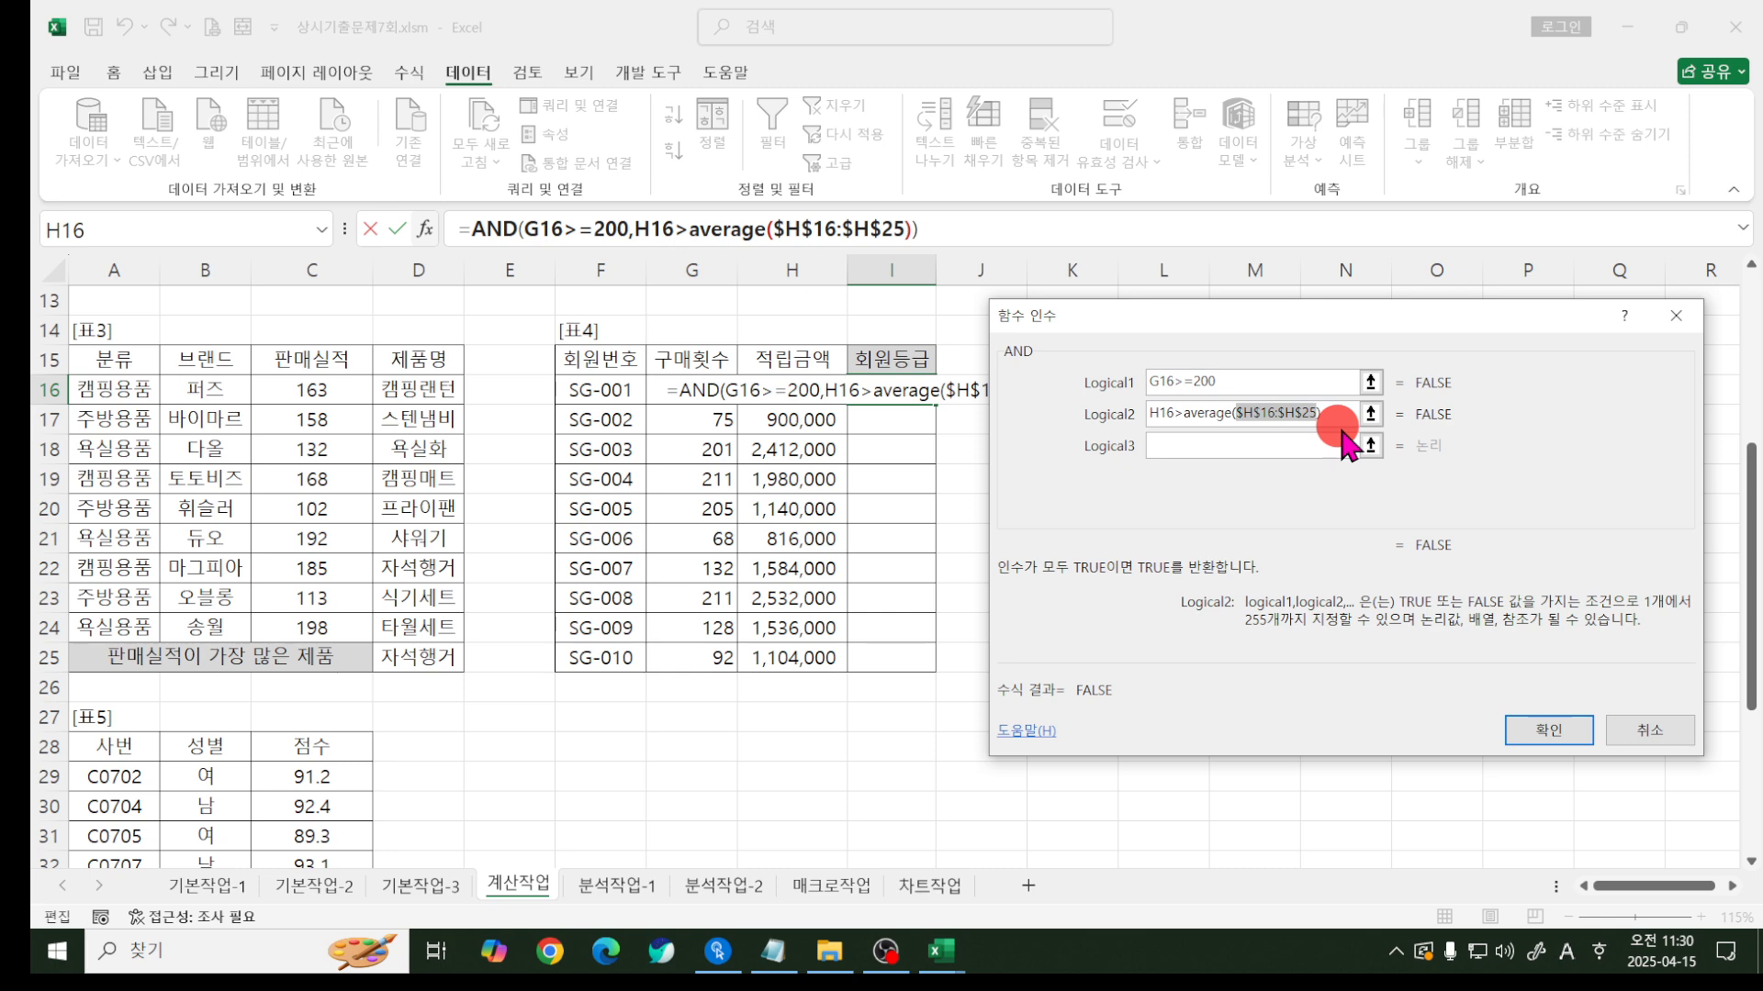
click(1329, 413)
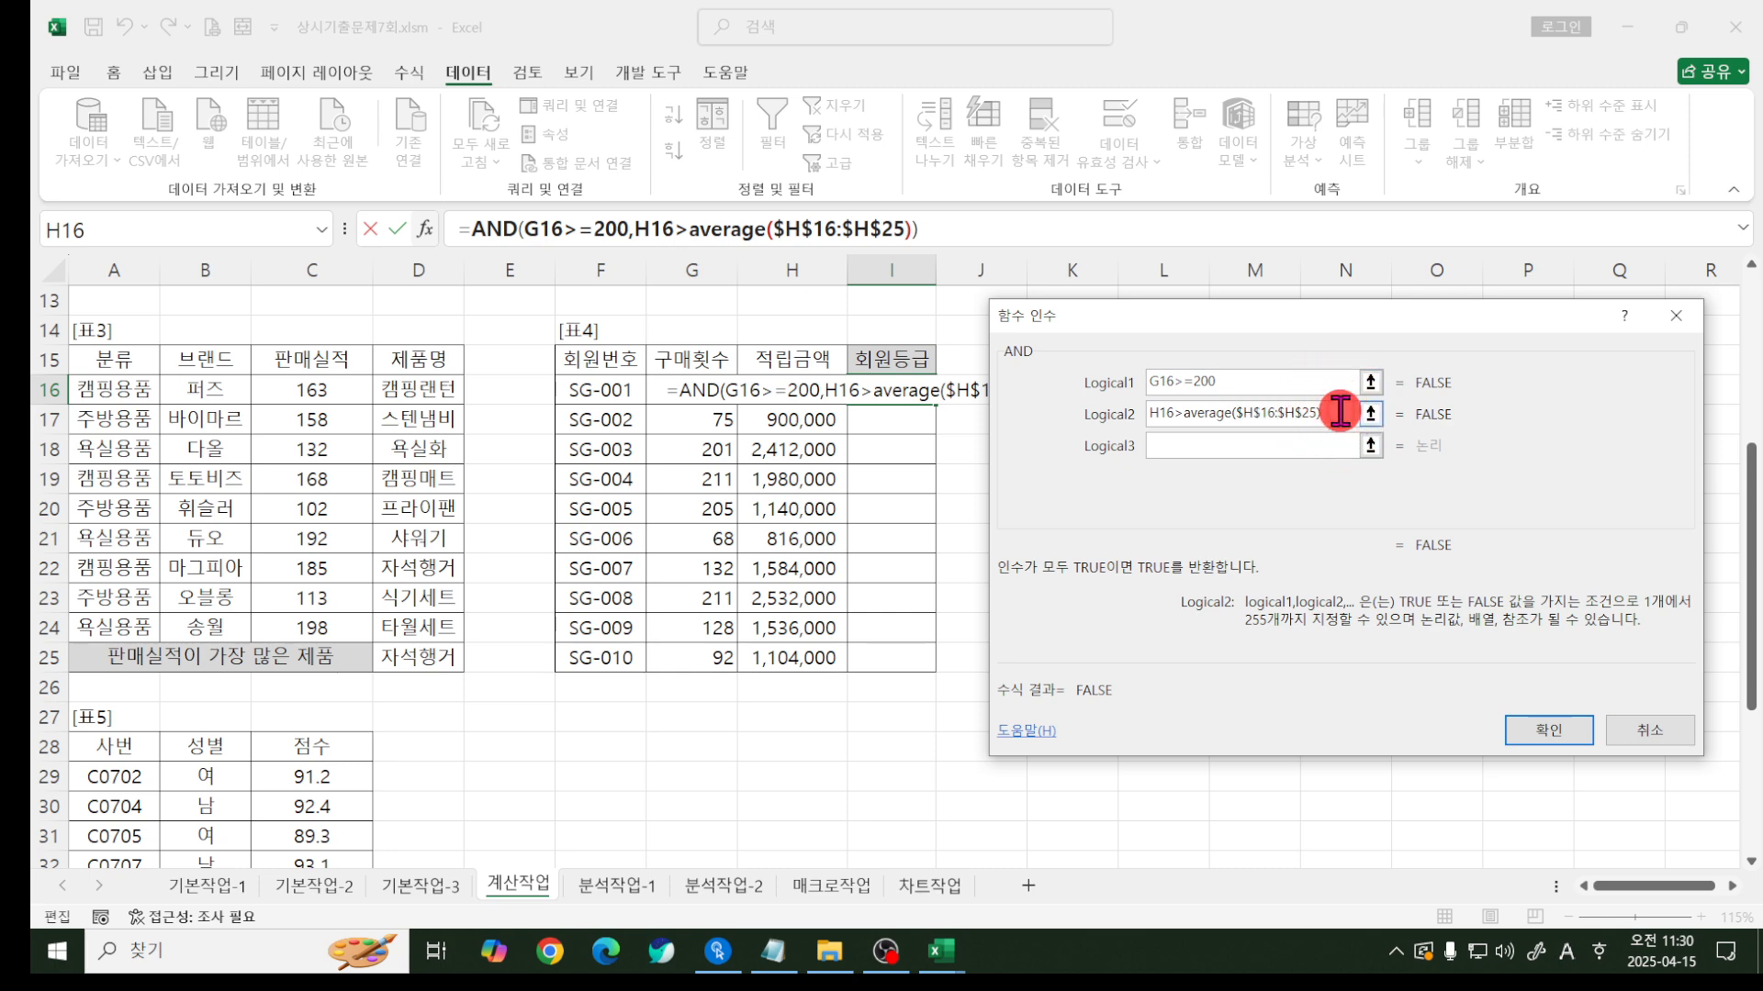
click(1521, 730)
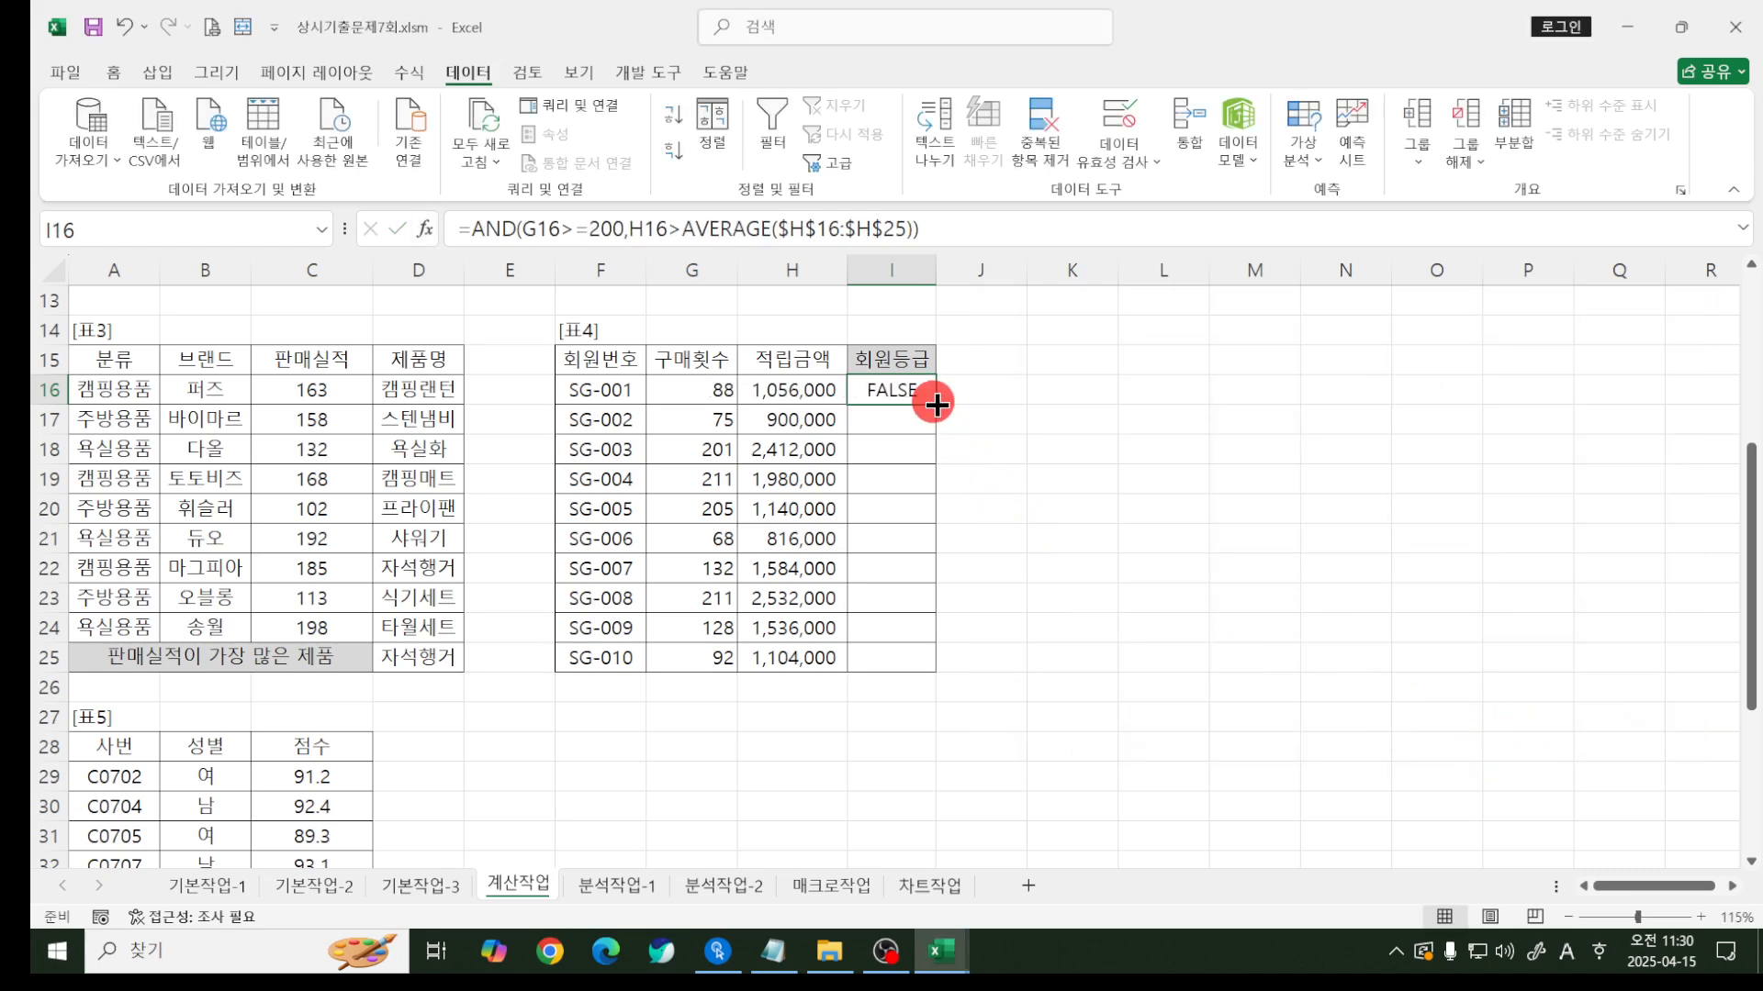
- Fill the AND formula from I16 down to I25 and check the cell references in I25's formula
drag(935, 404, 933, 662)
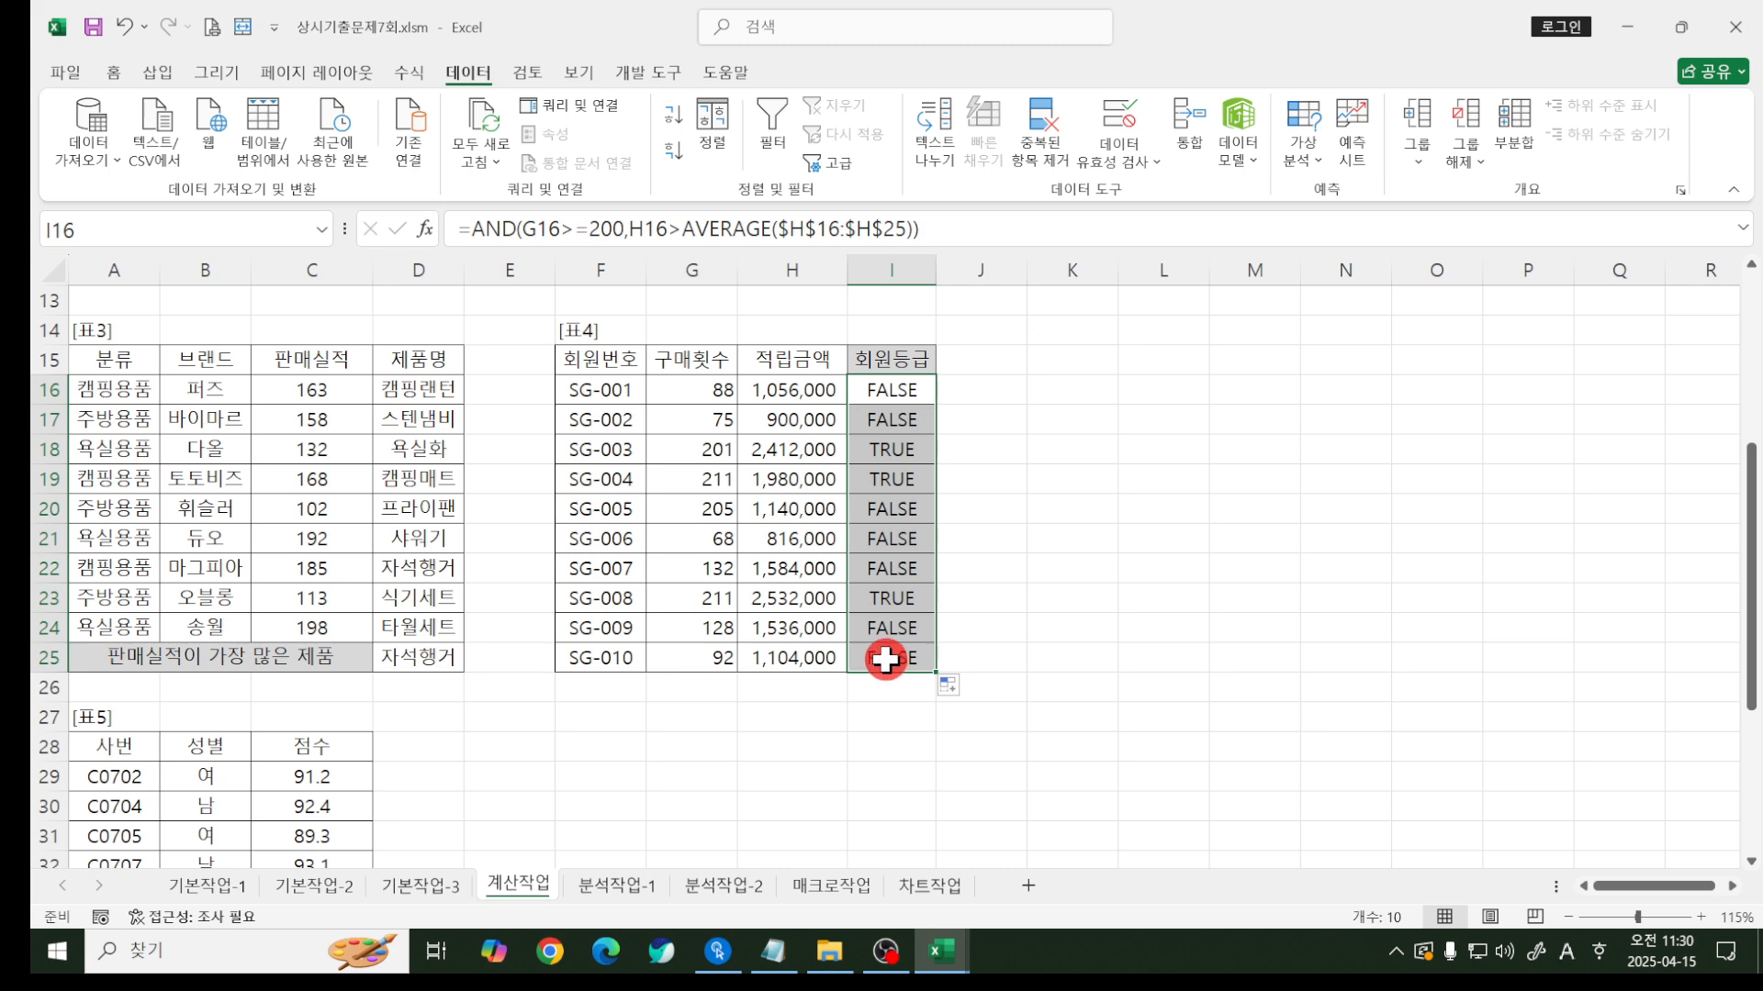
double_click(886, 659)
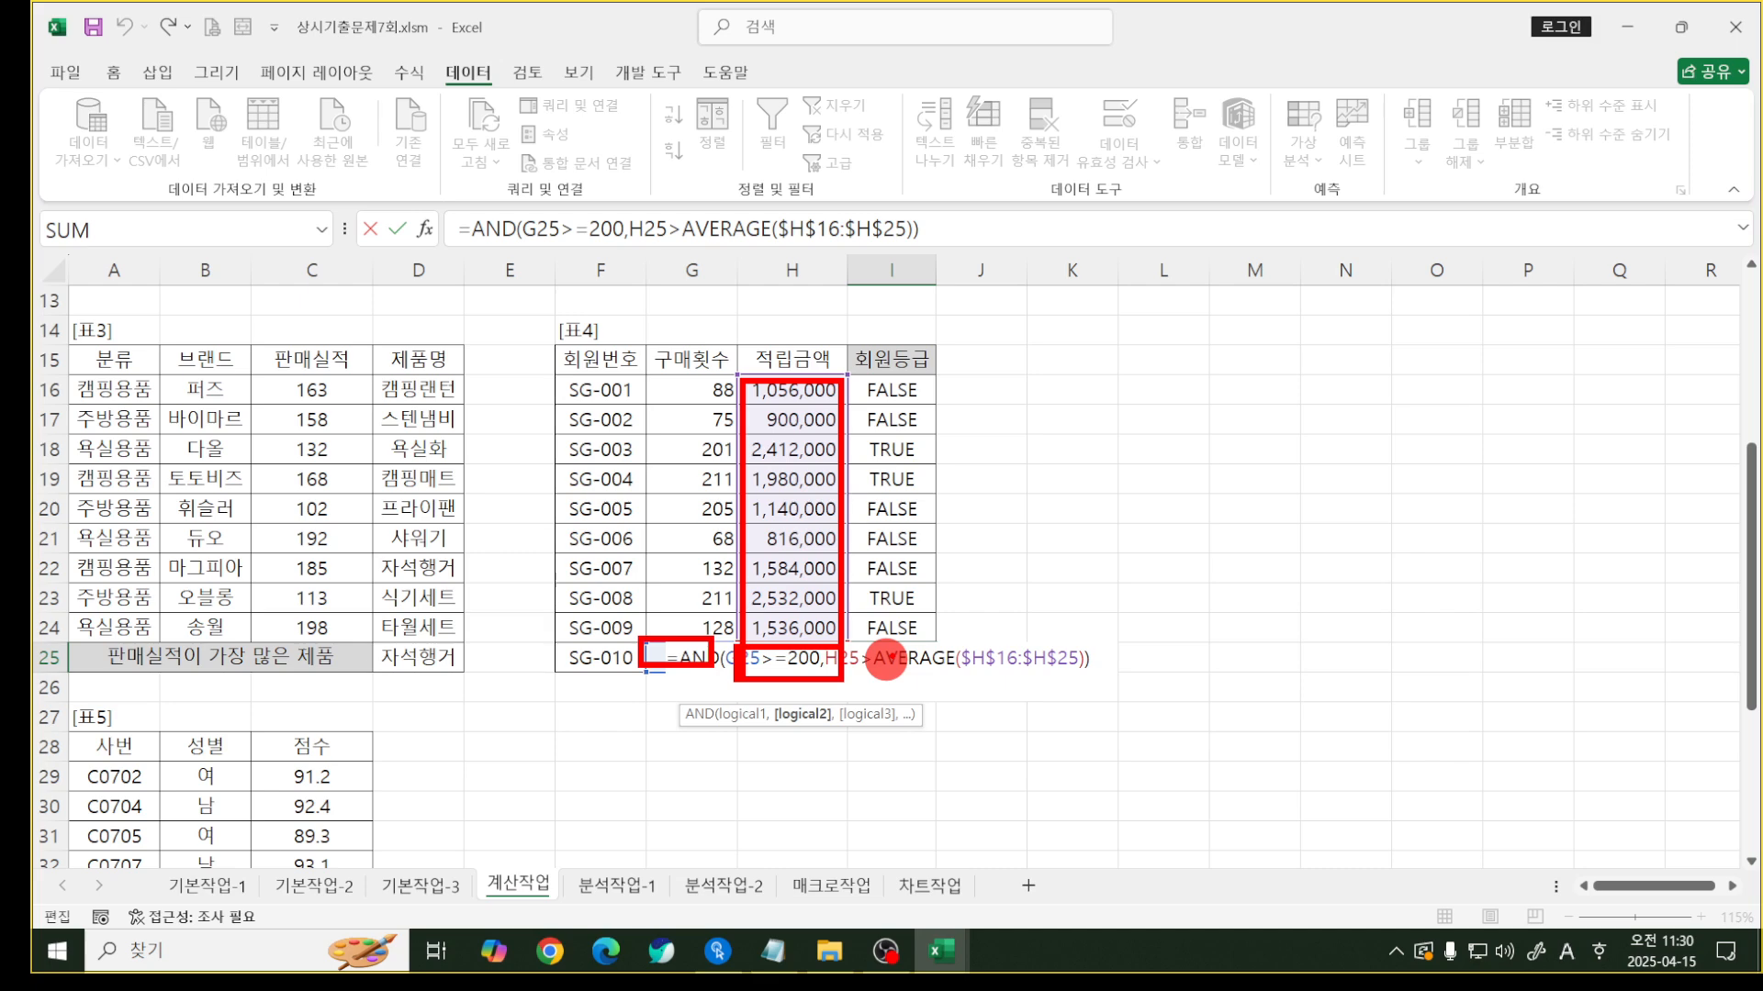
key(Return)
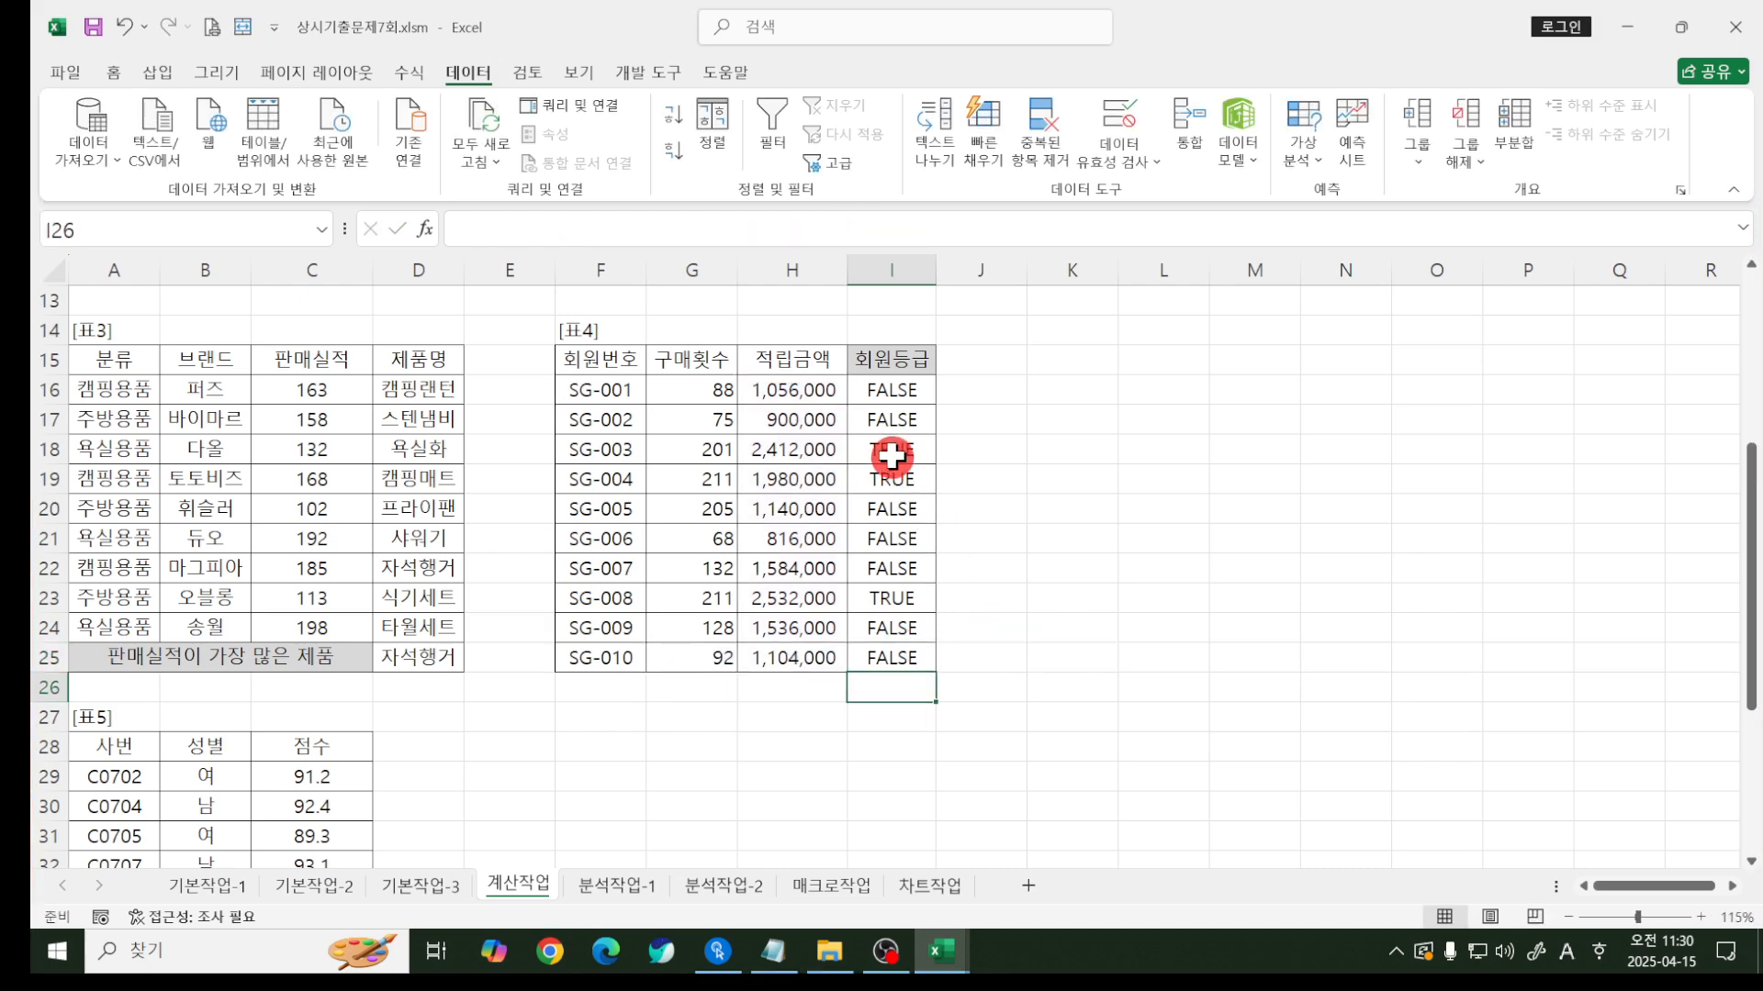
- Wrap the AND formula in I16 as the Logical_test of an IF function and begin a quoted text in Value_if_true
click(884, 392)
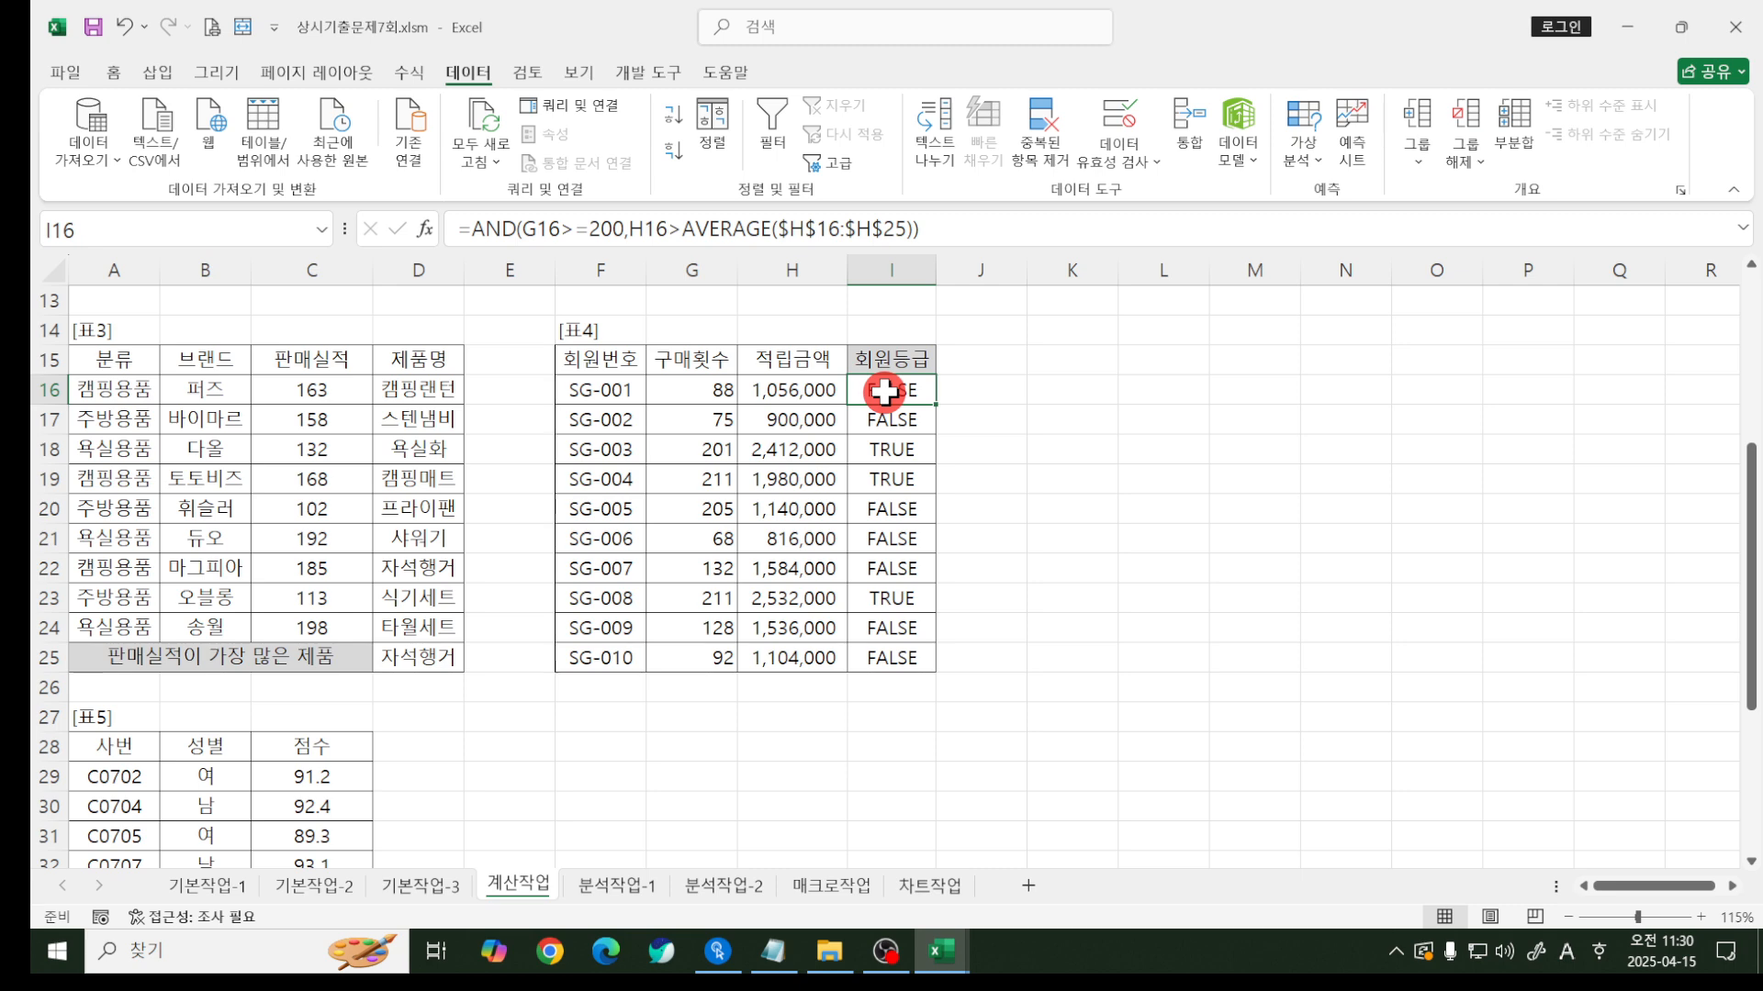
click(467, 229)
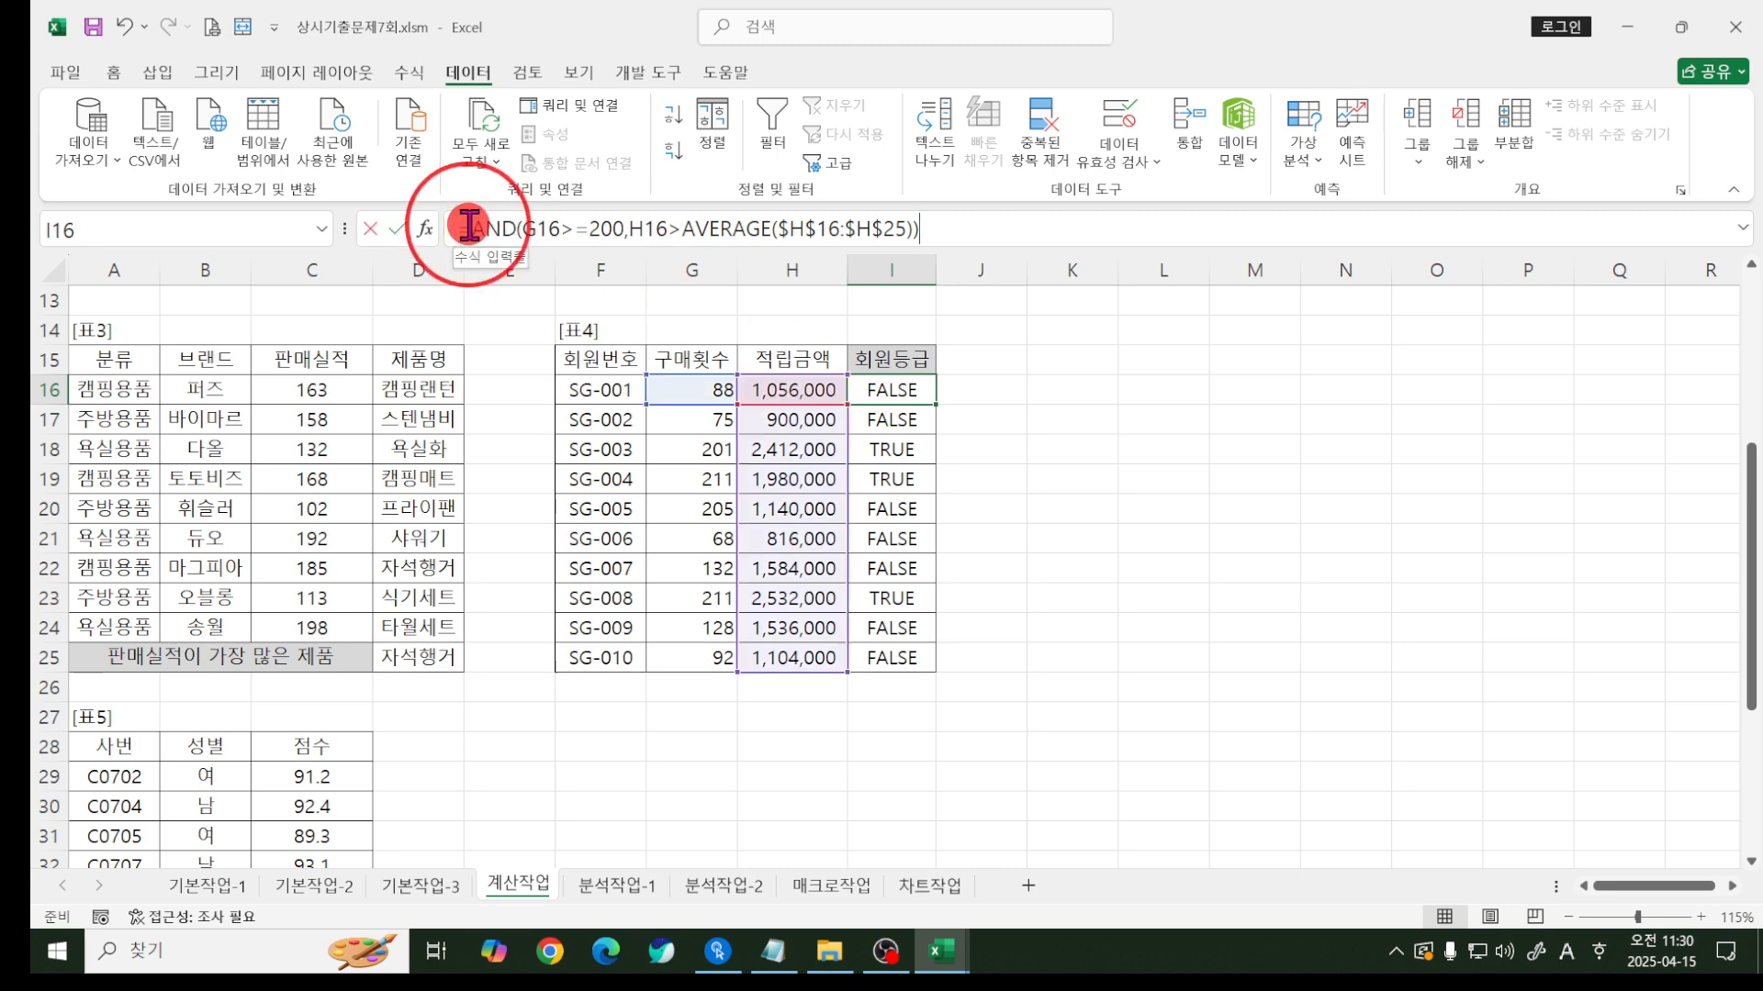
text(IF()
key(End)
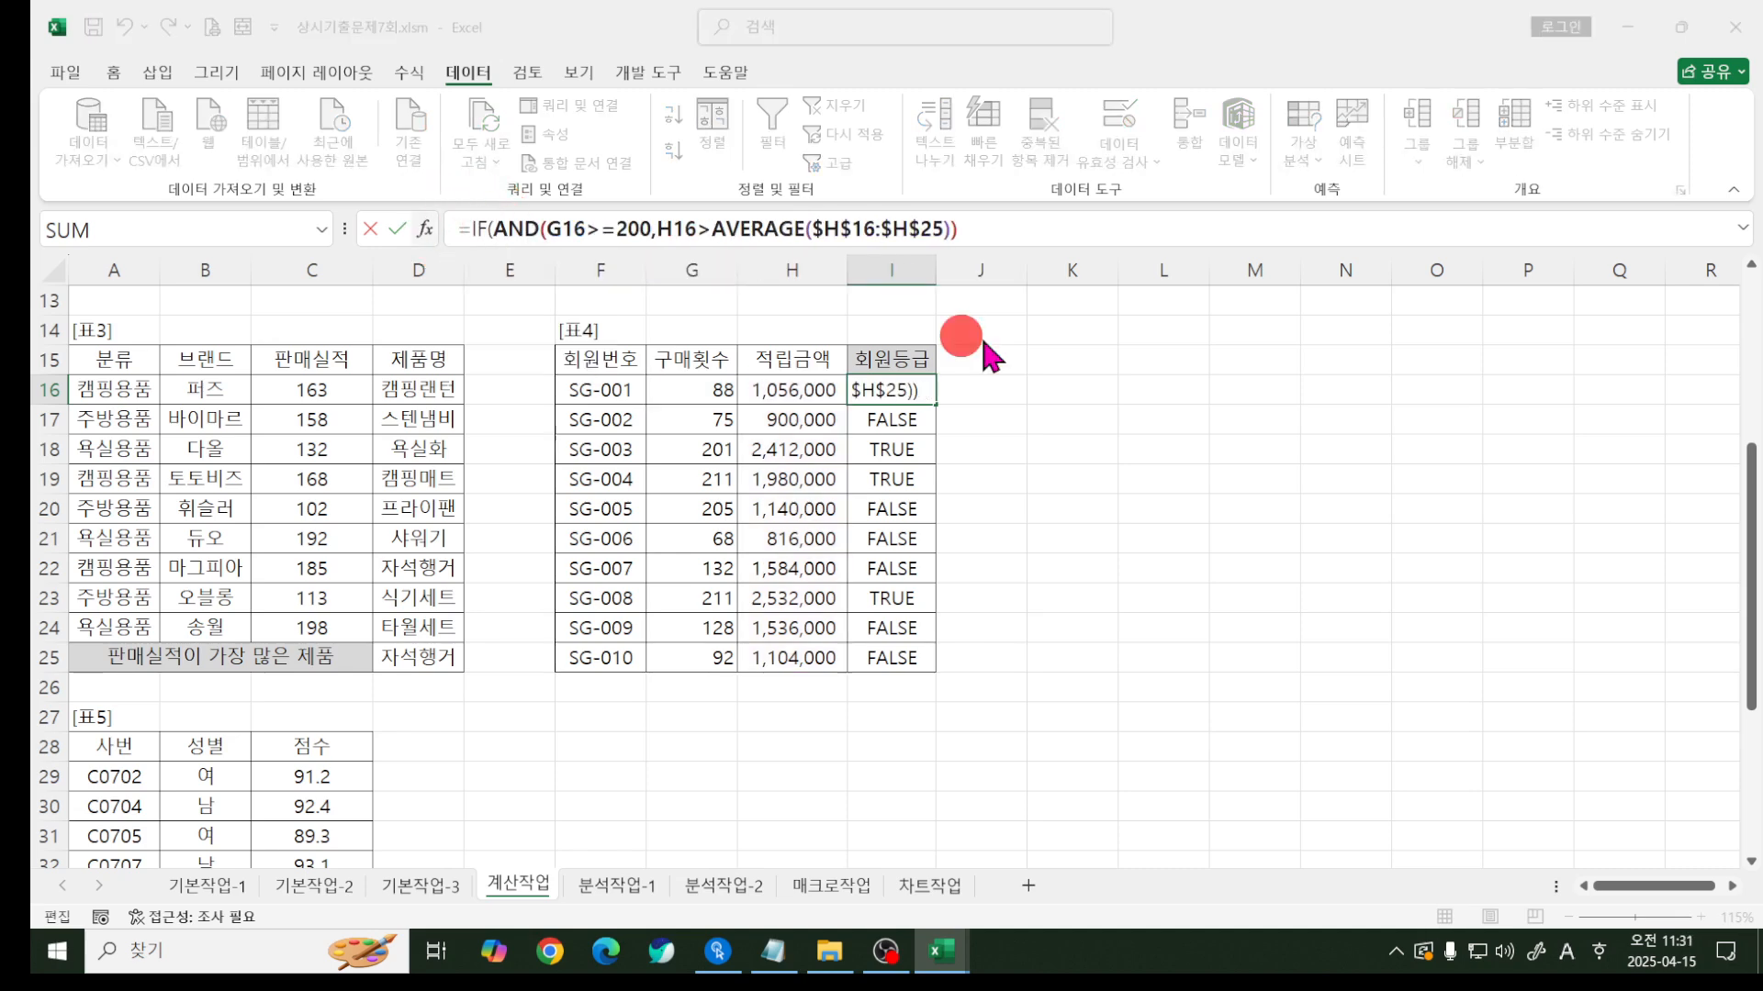
key(shift+F3)
click(475, 229)
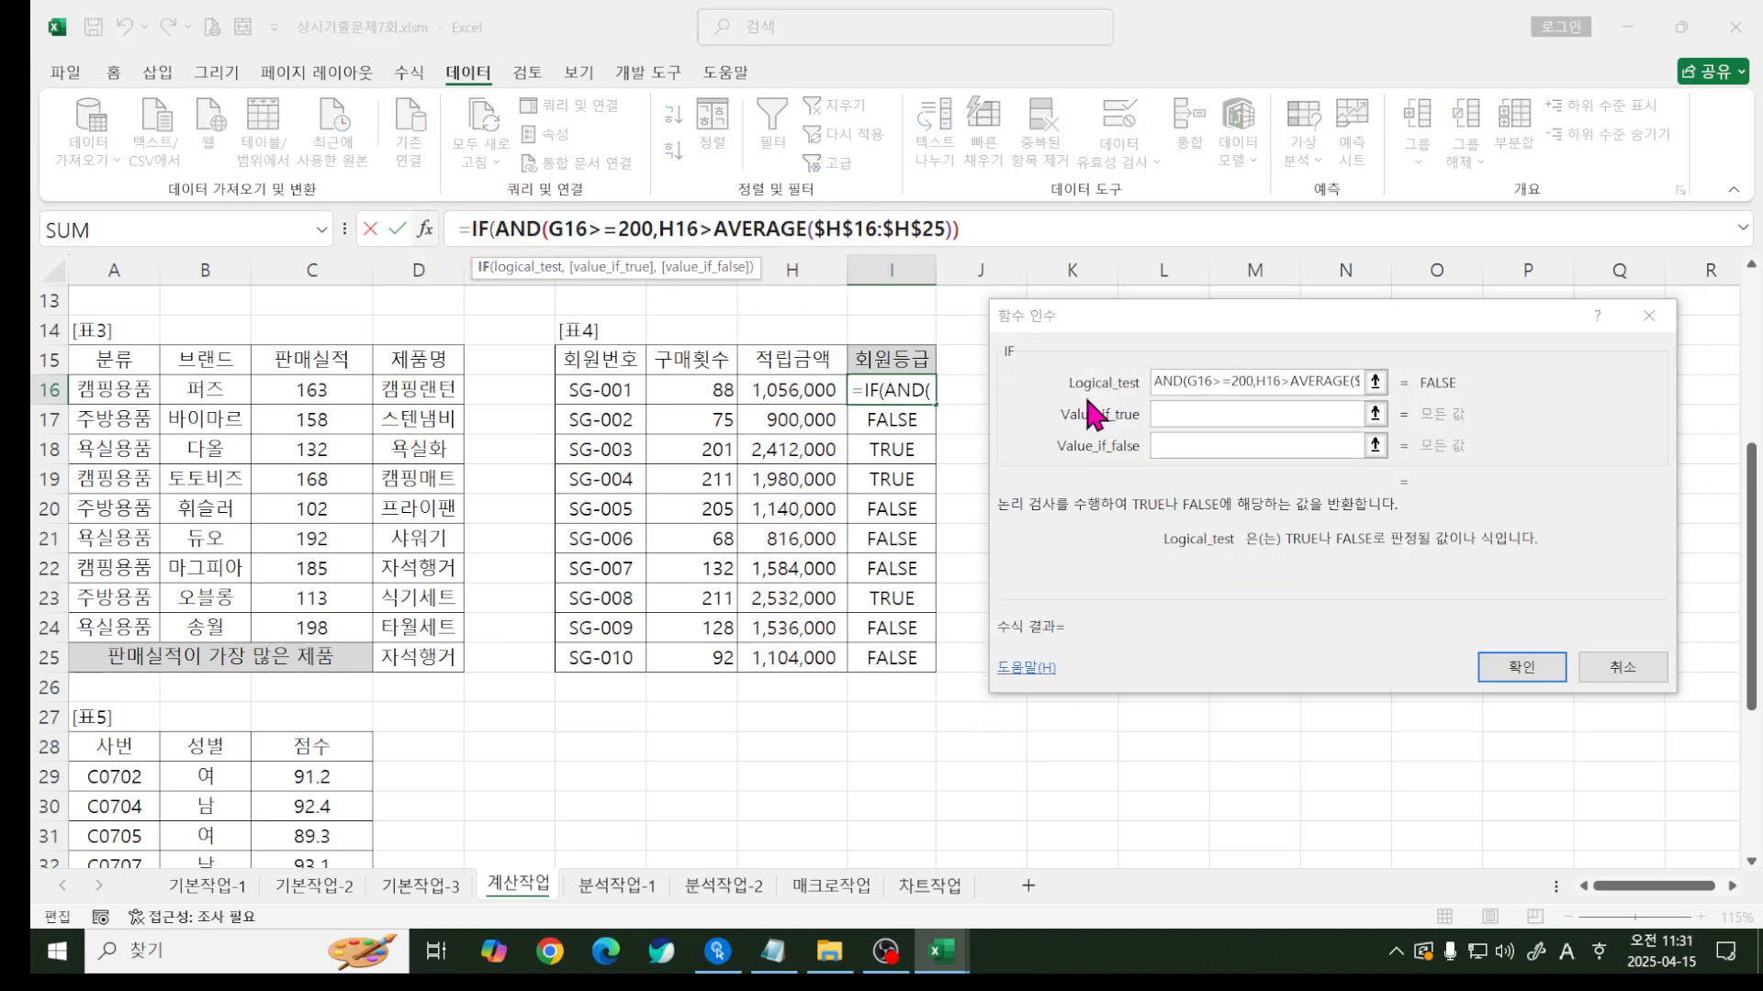
click(1173, 410)
text(")
key(Hangul)
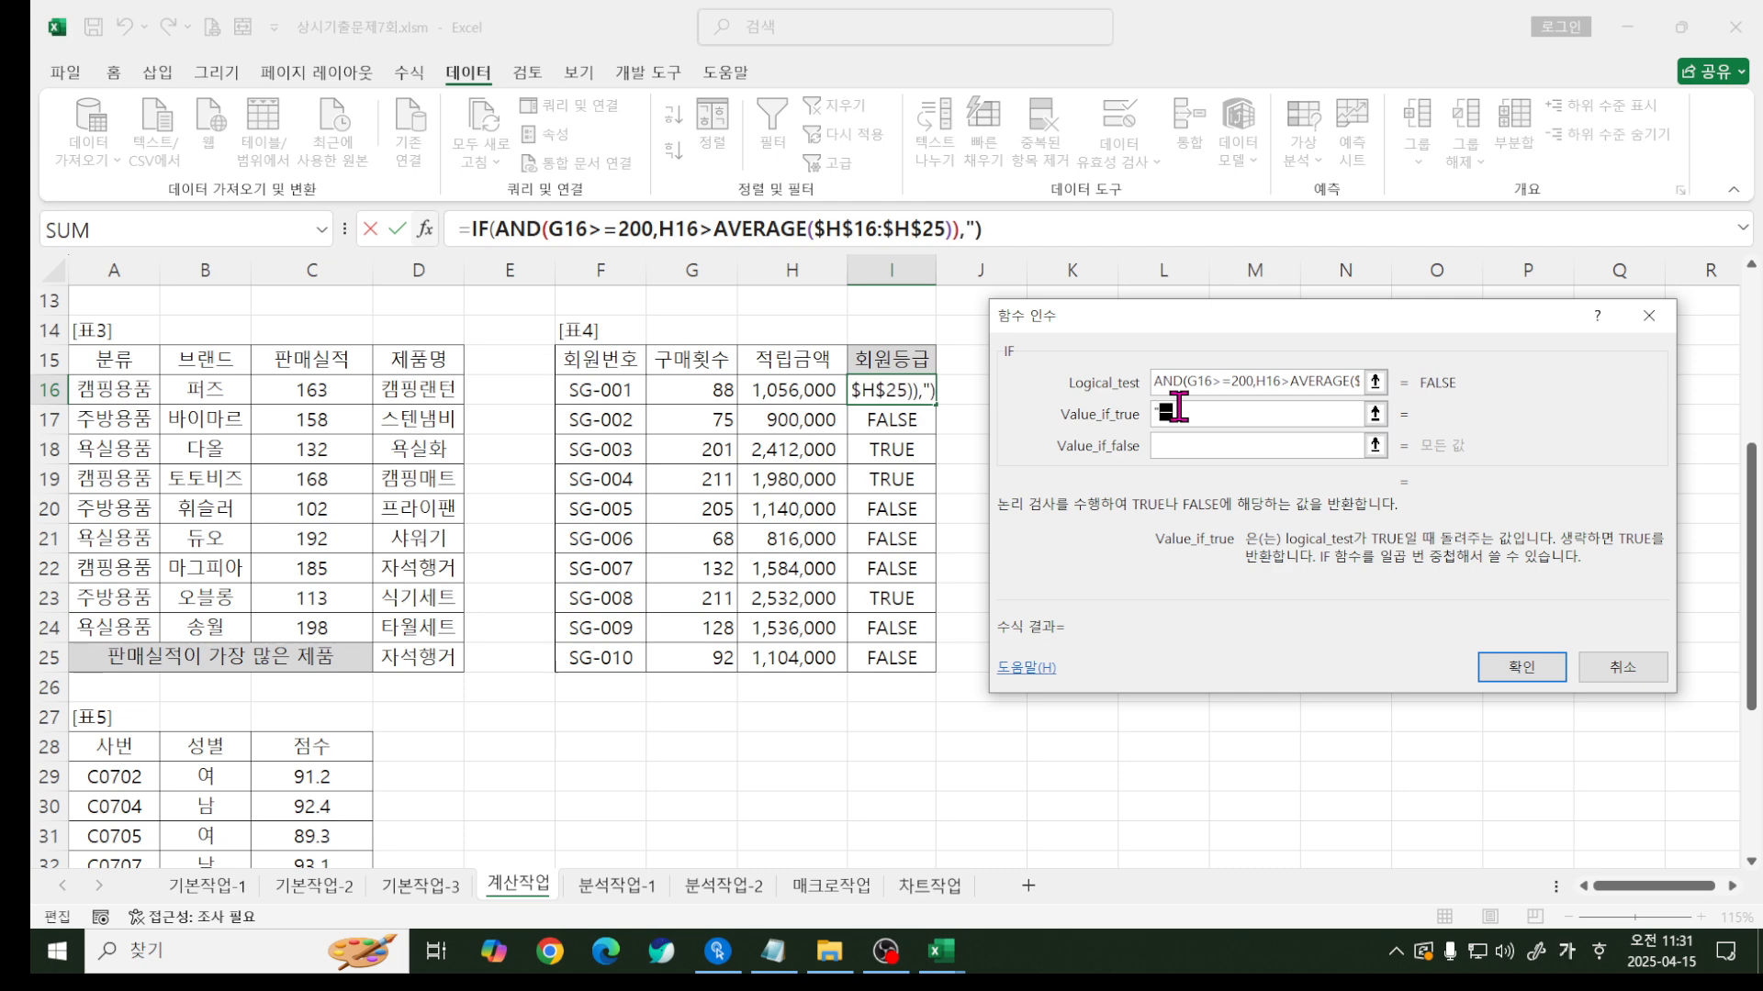
text(ㅡㅠㅎ"₩₩₩)
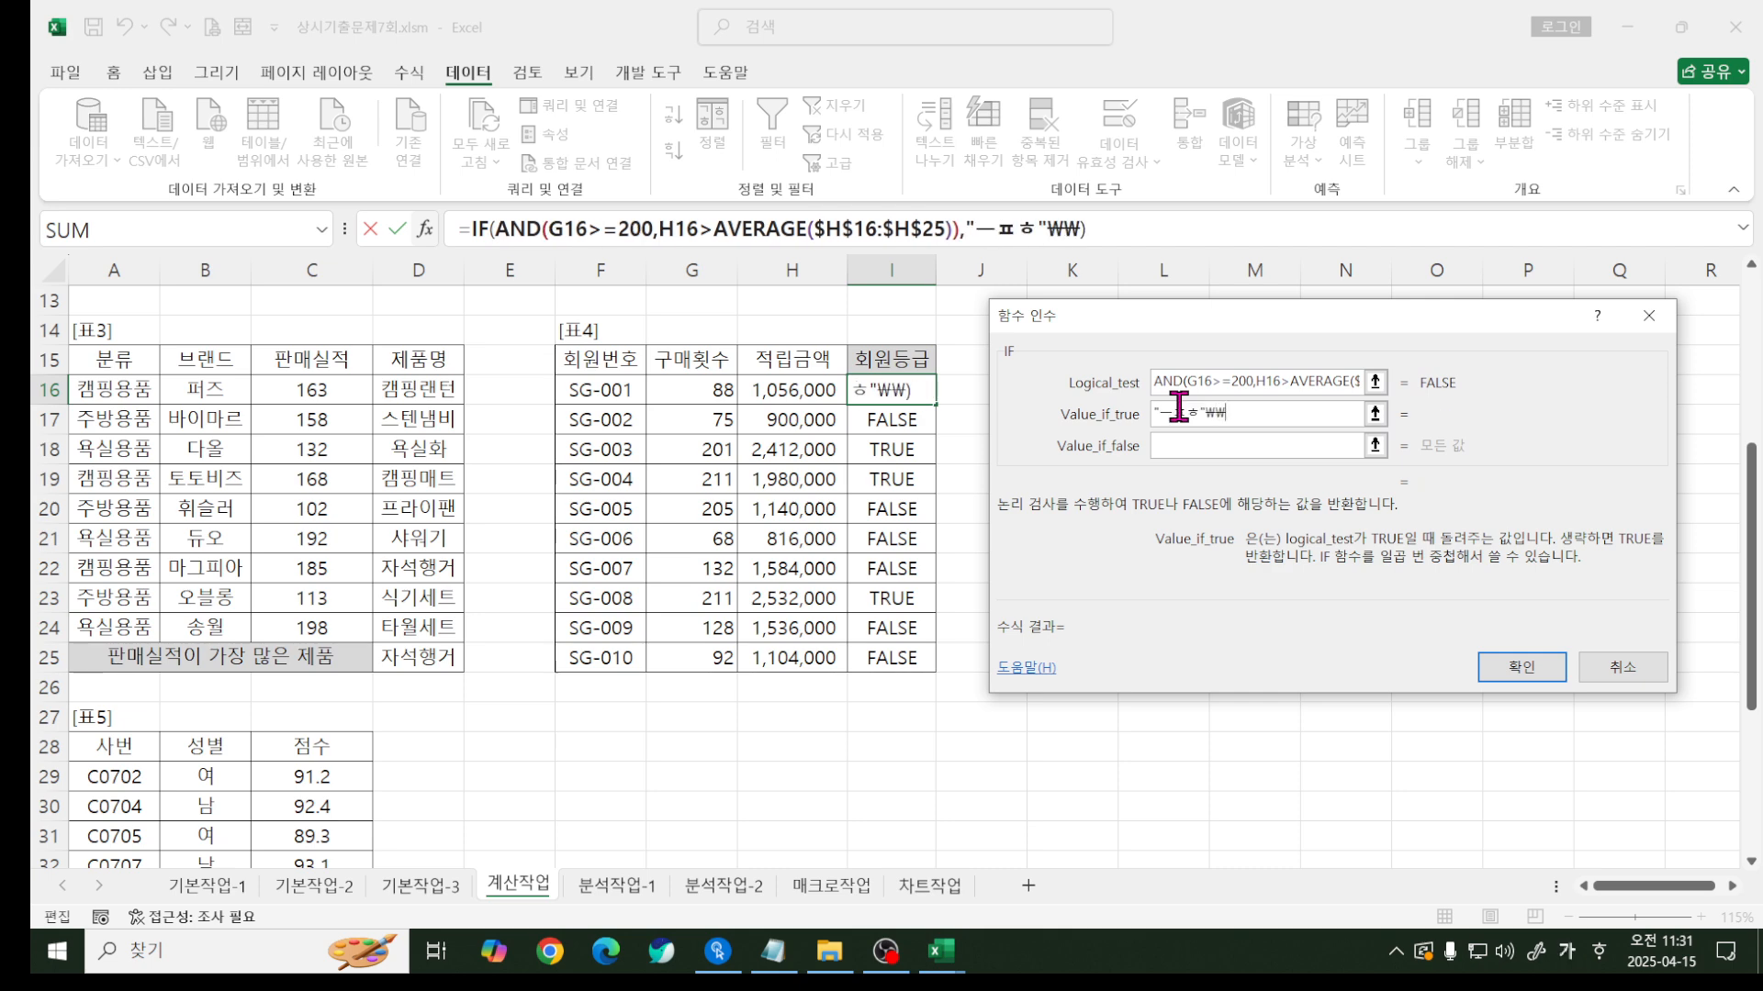
key(BackSpace)
key(BackSpace)
key(BackSpace)
key(BackSpace)
key(BackSpace)
key(BackSpace)
key(BackSpace)
text(ㅡ)
key(BackSpace)
key(Hangul)
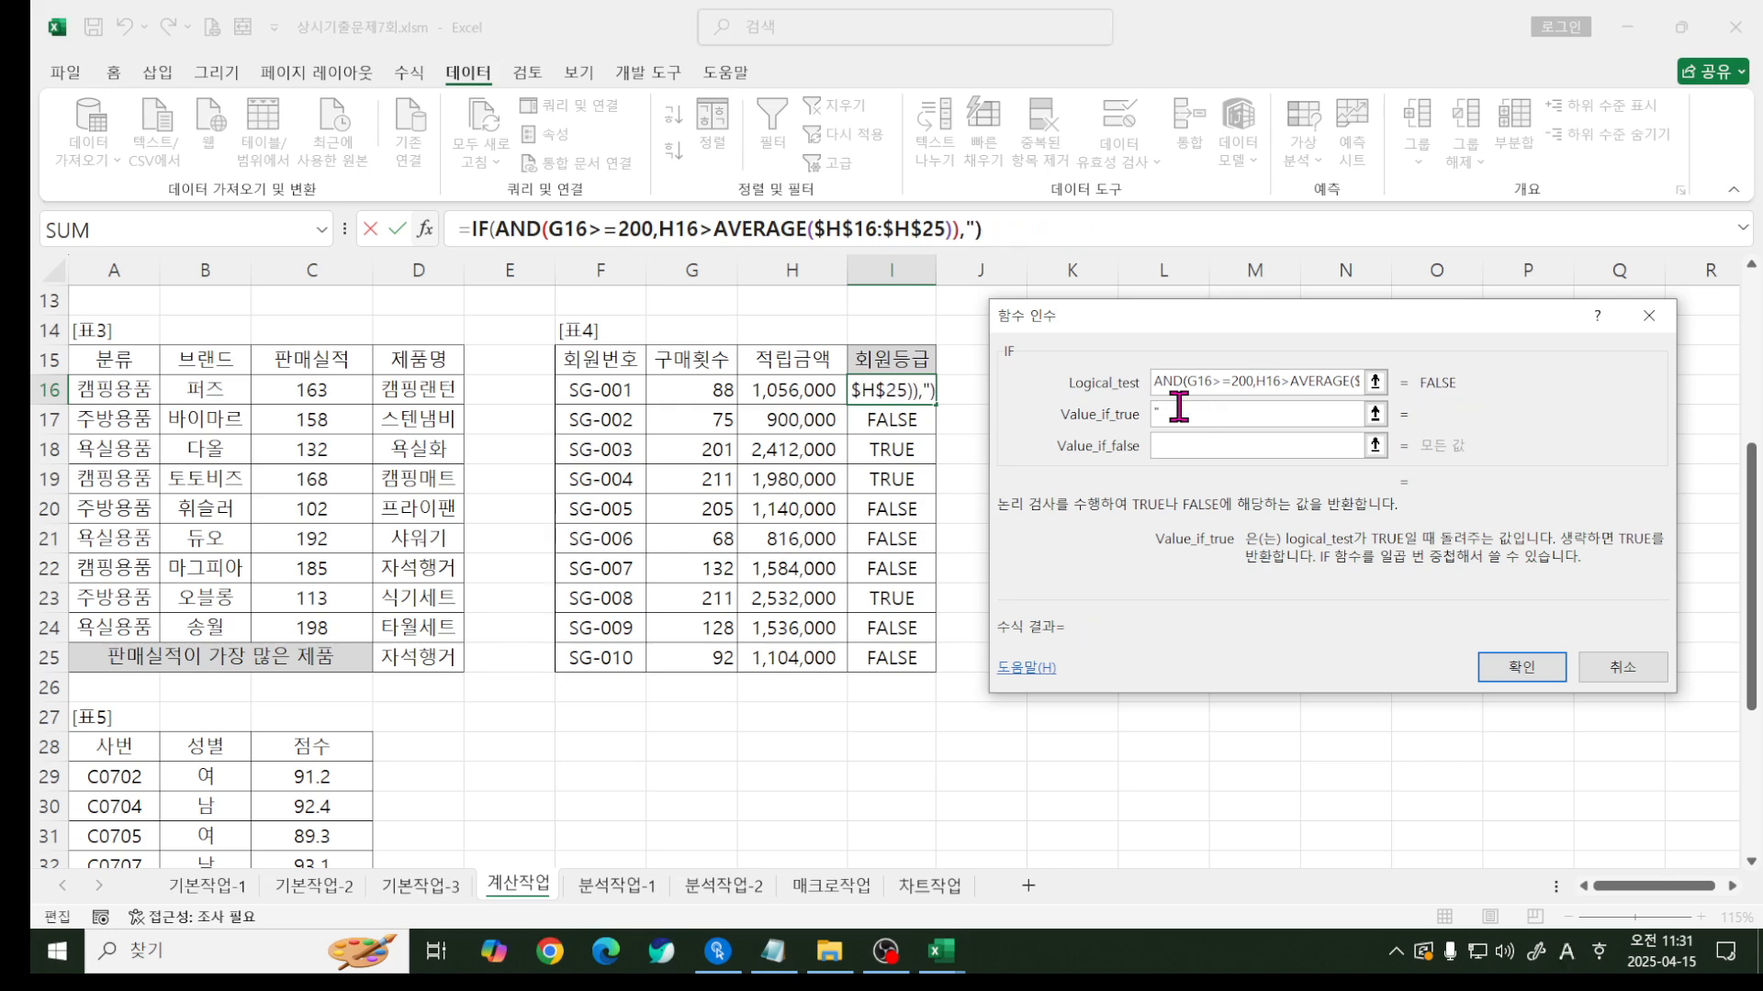
- Complete IF with "MVG" as Value_if_true and "" as Value_if_false, and fill the formula from I16 down to I25
text(MVG")
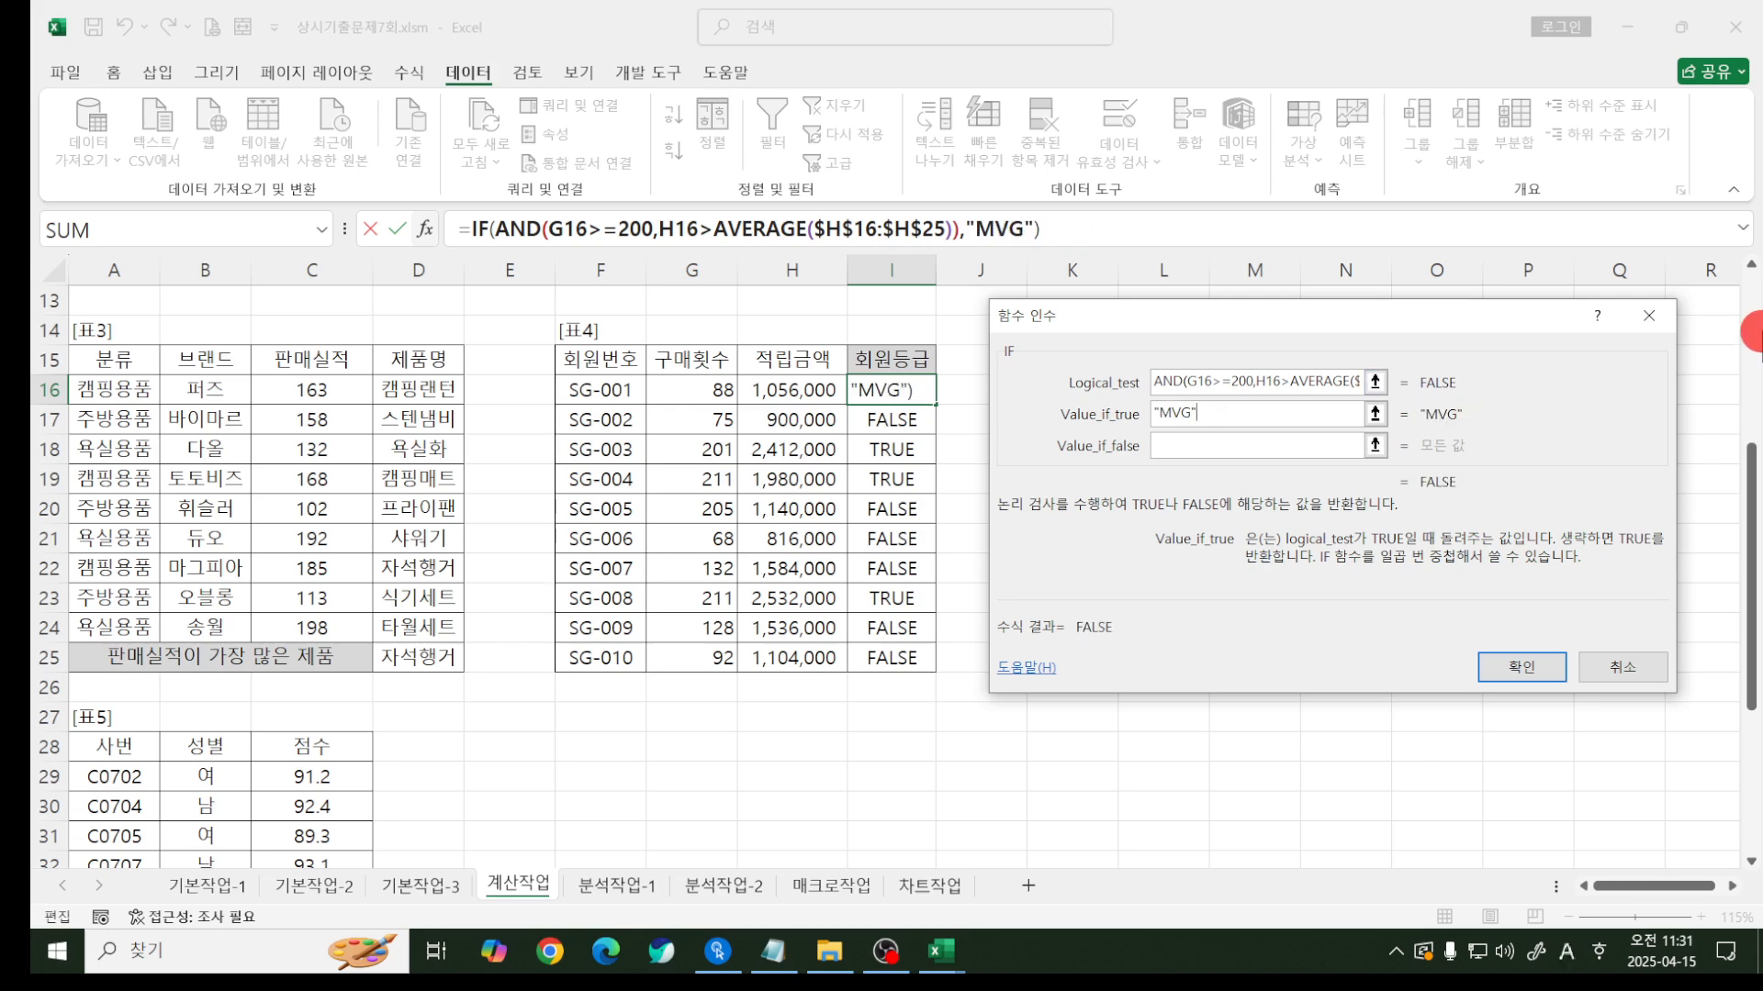
key(Tab)
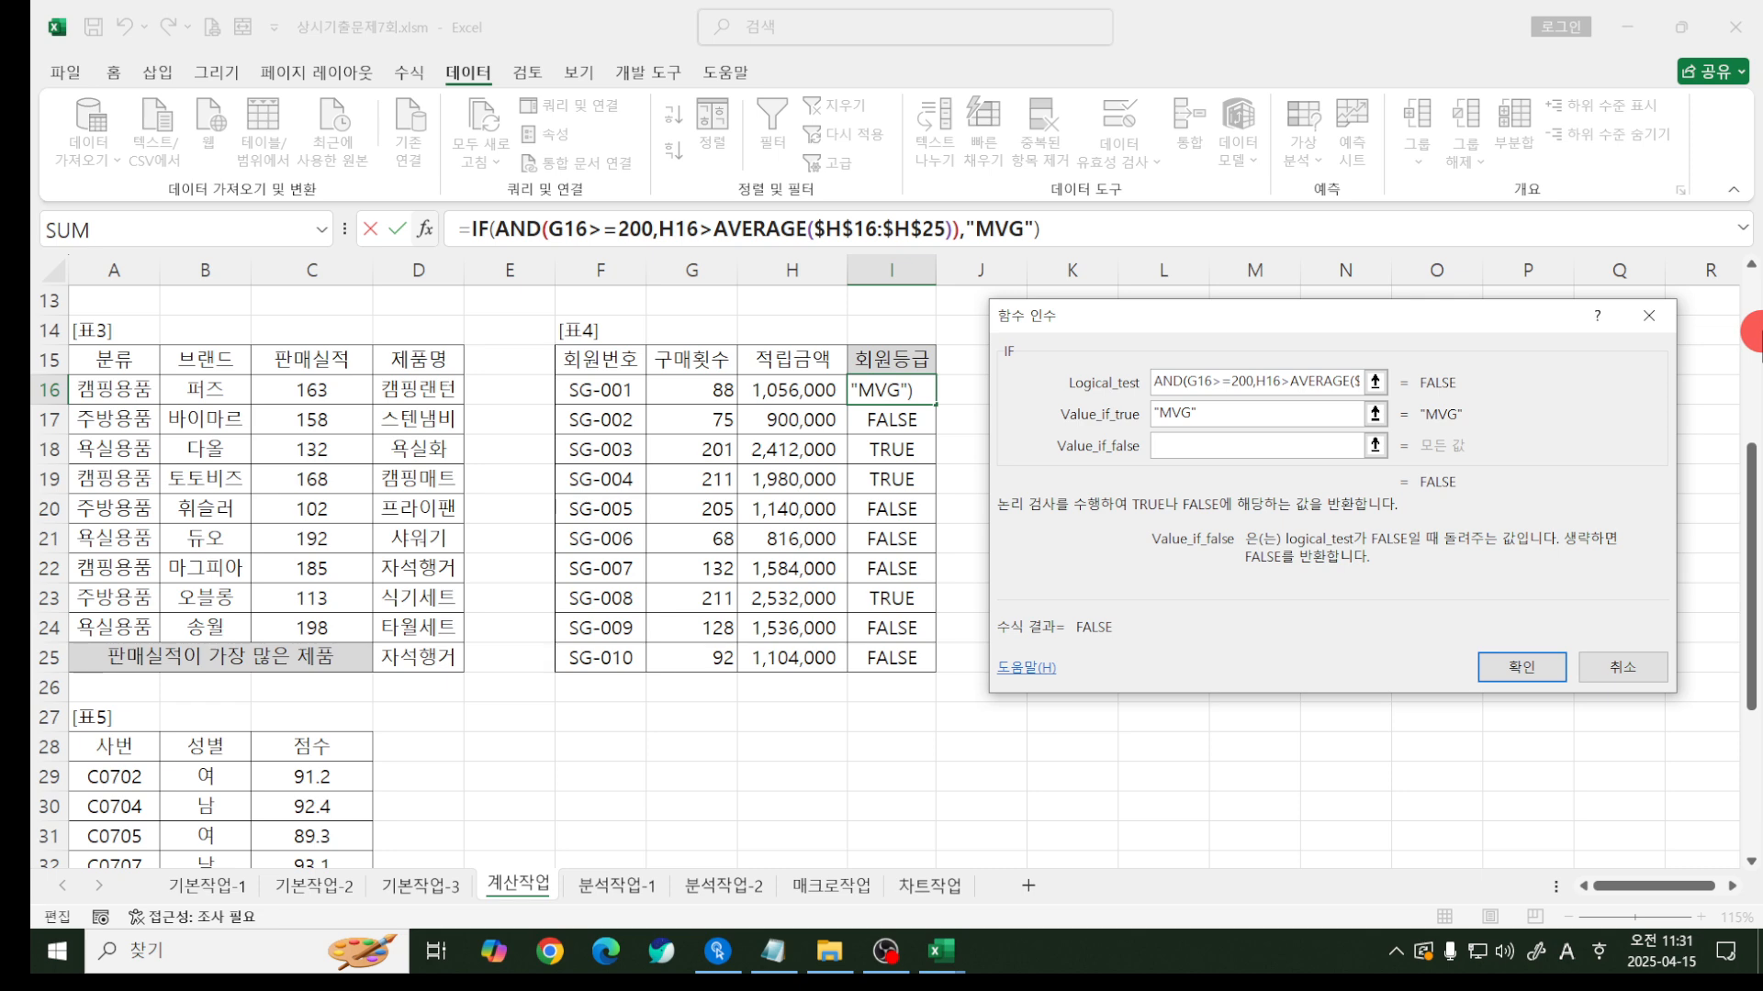
text("")
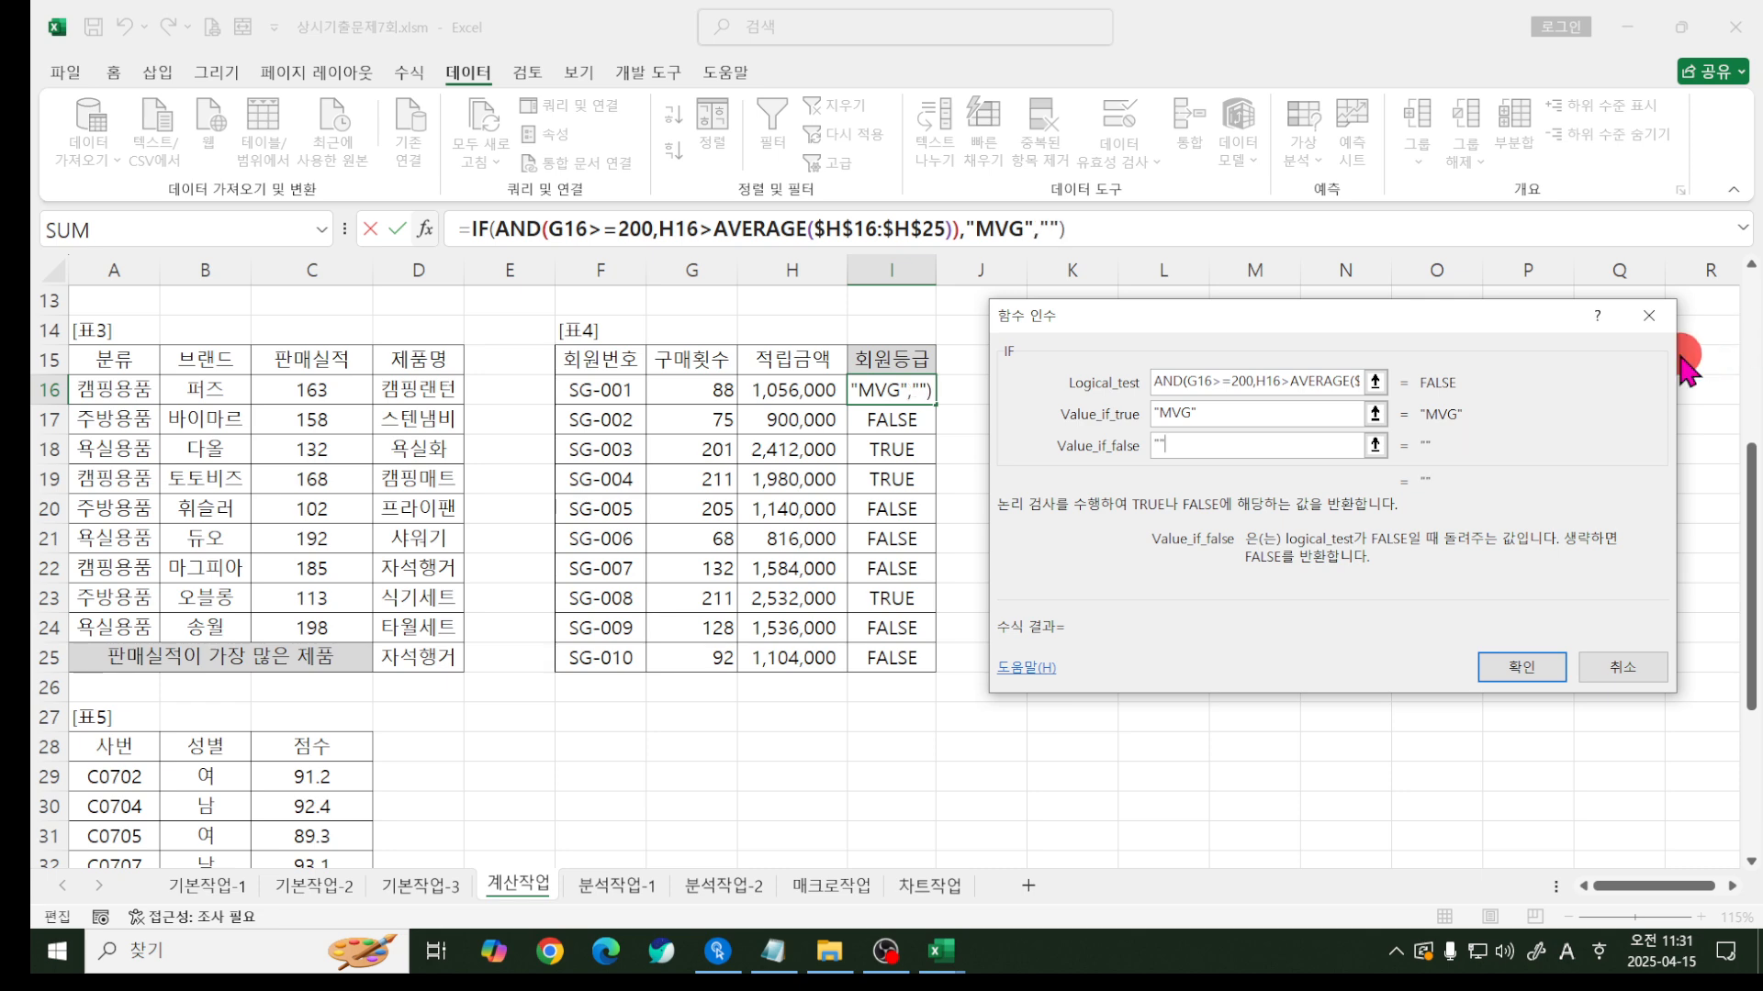
click(1523, 667)
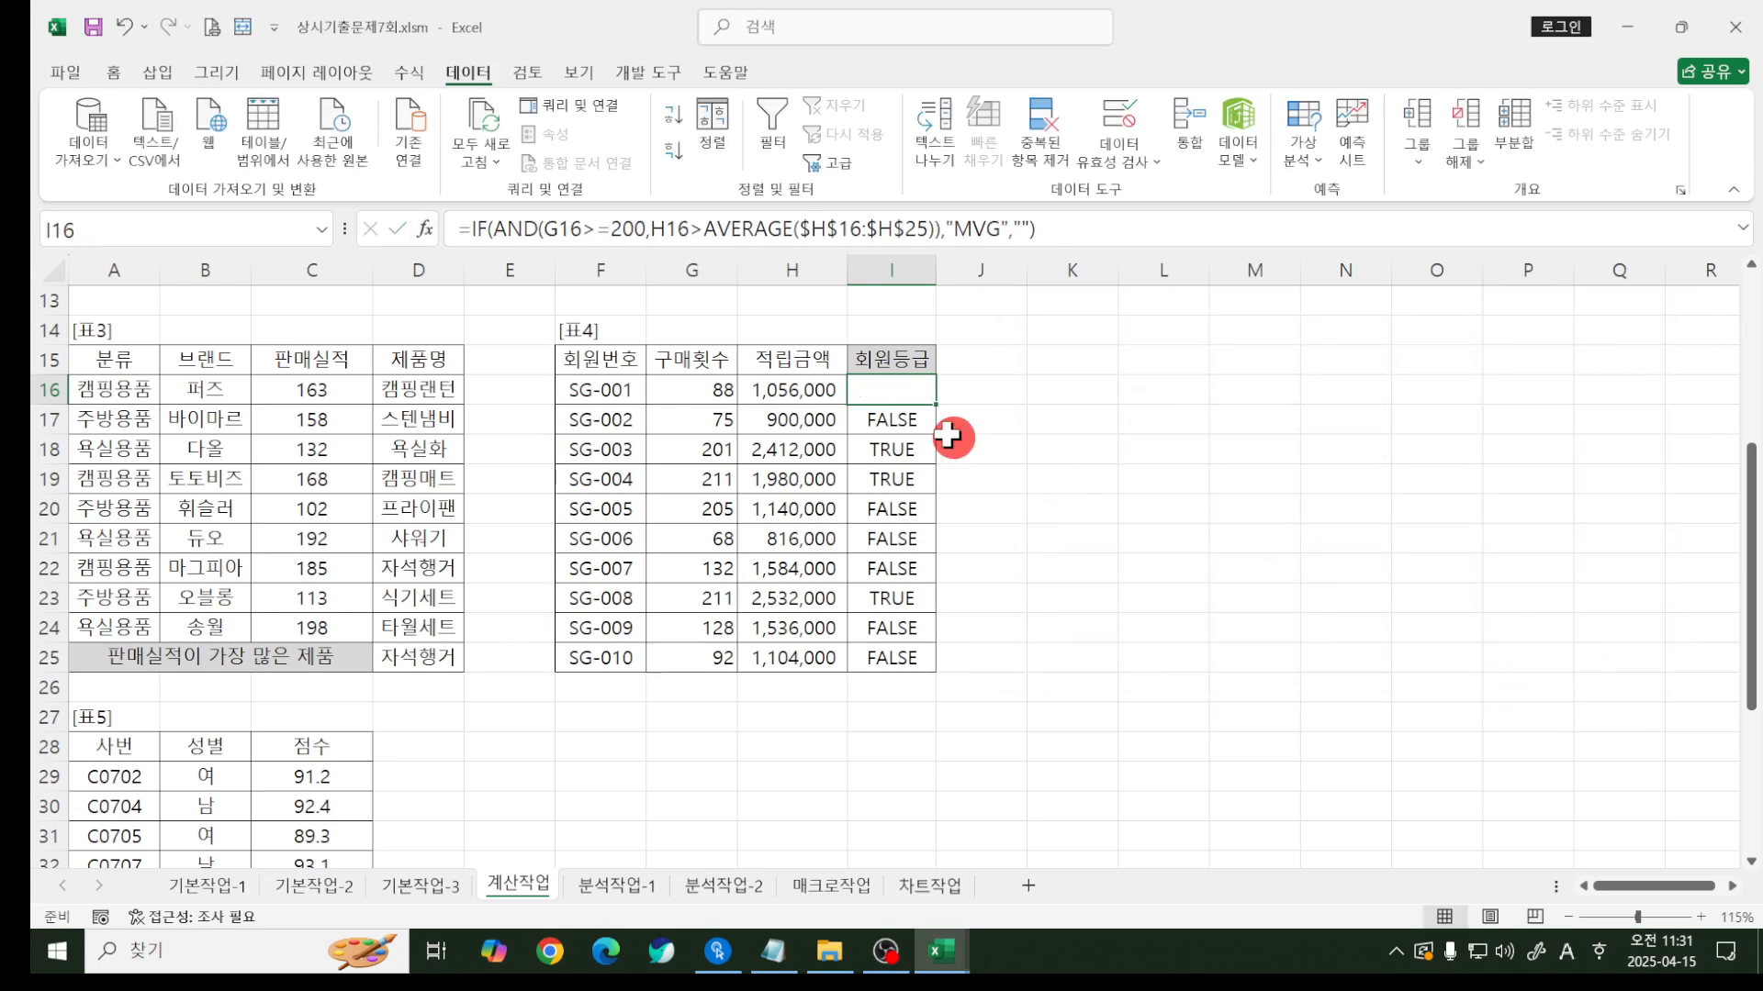
drag(935, 404, 918, 661)
click(1005, 661)
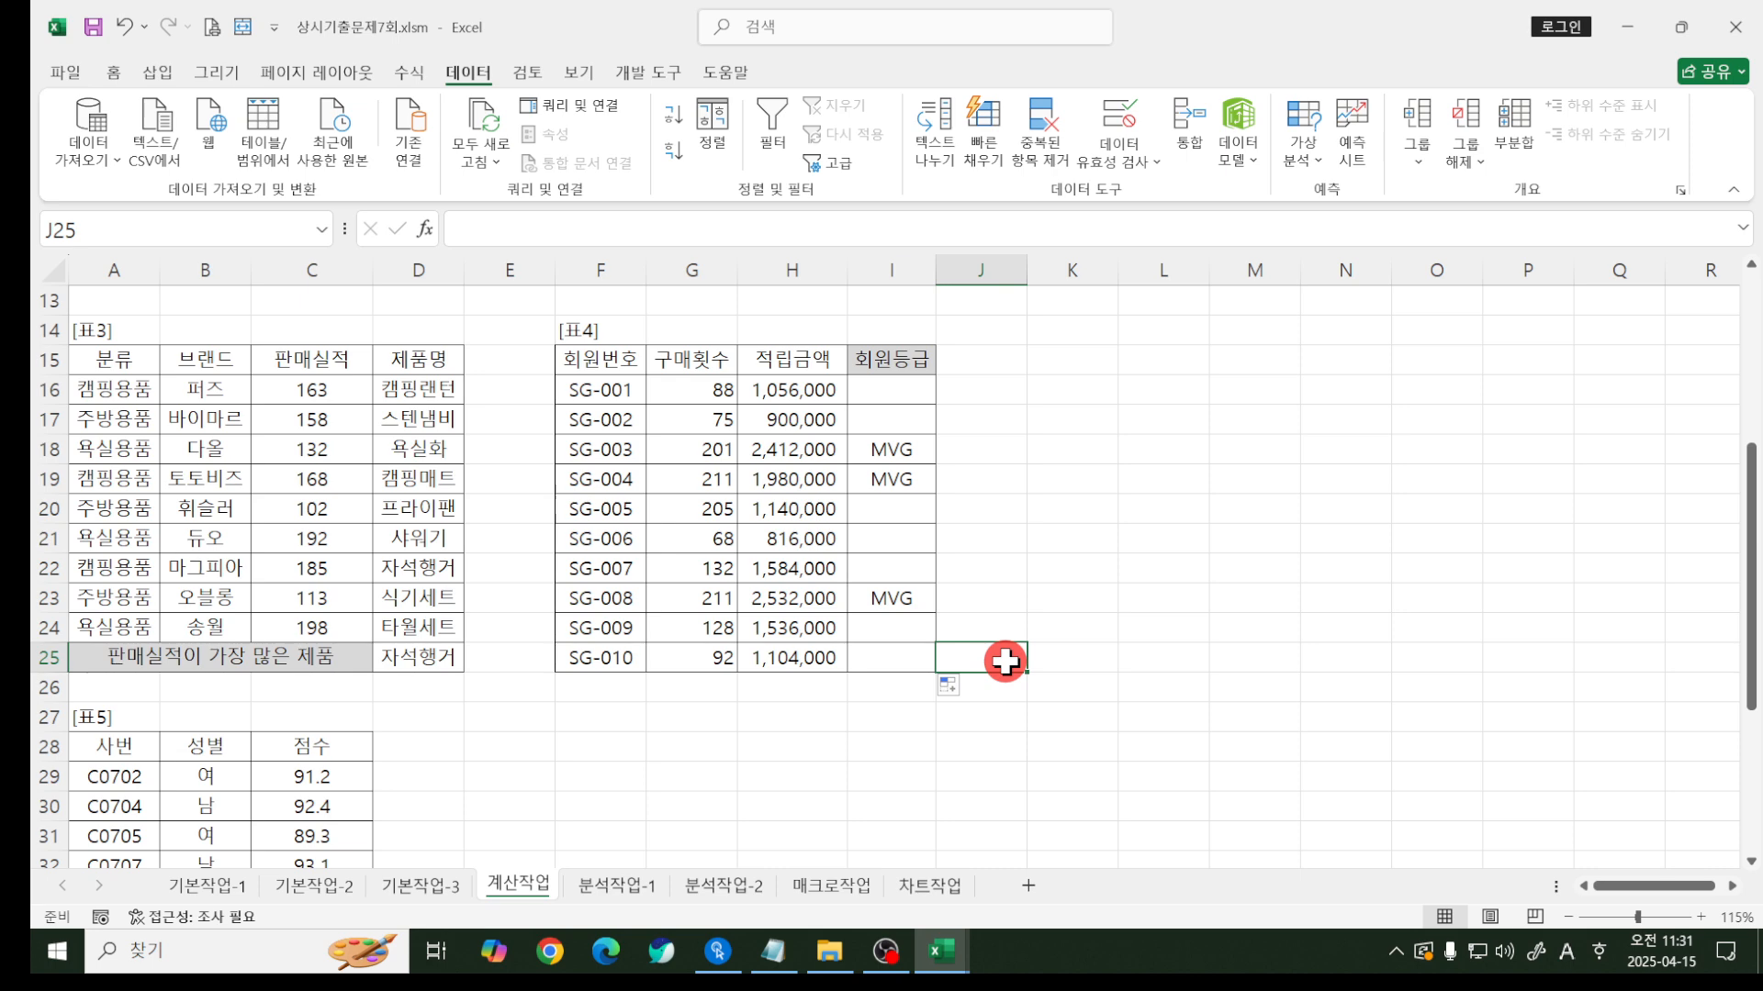
- Start a SUMIF formula in C37, the 남녀 점수 차이 cell of 표5, and open its function arguments clear of the table
scroll(1006, 661, down, 4)
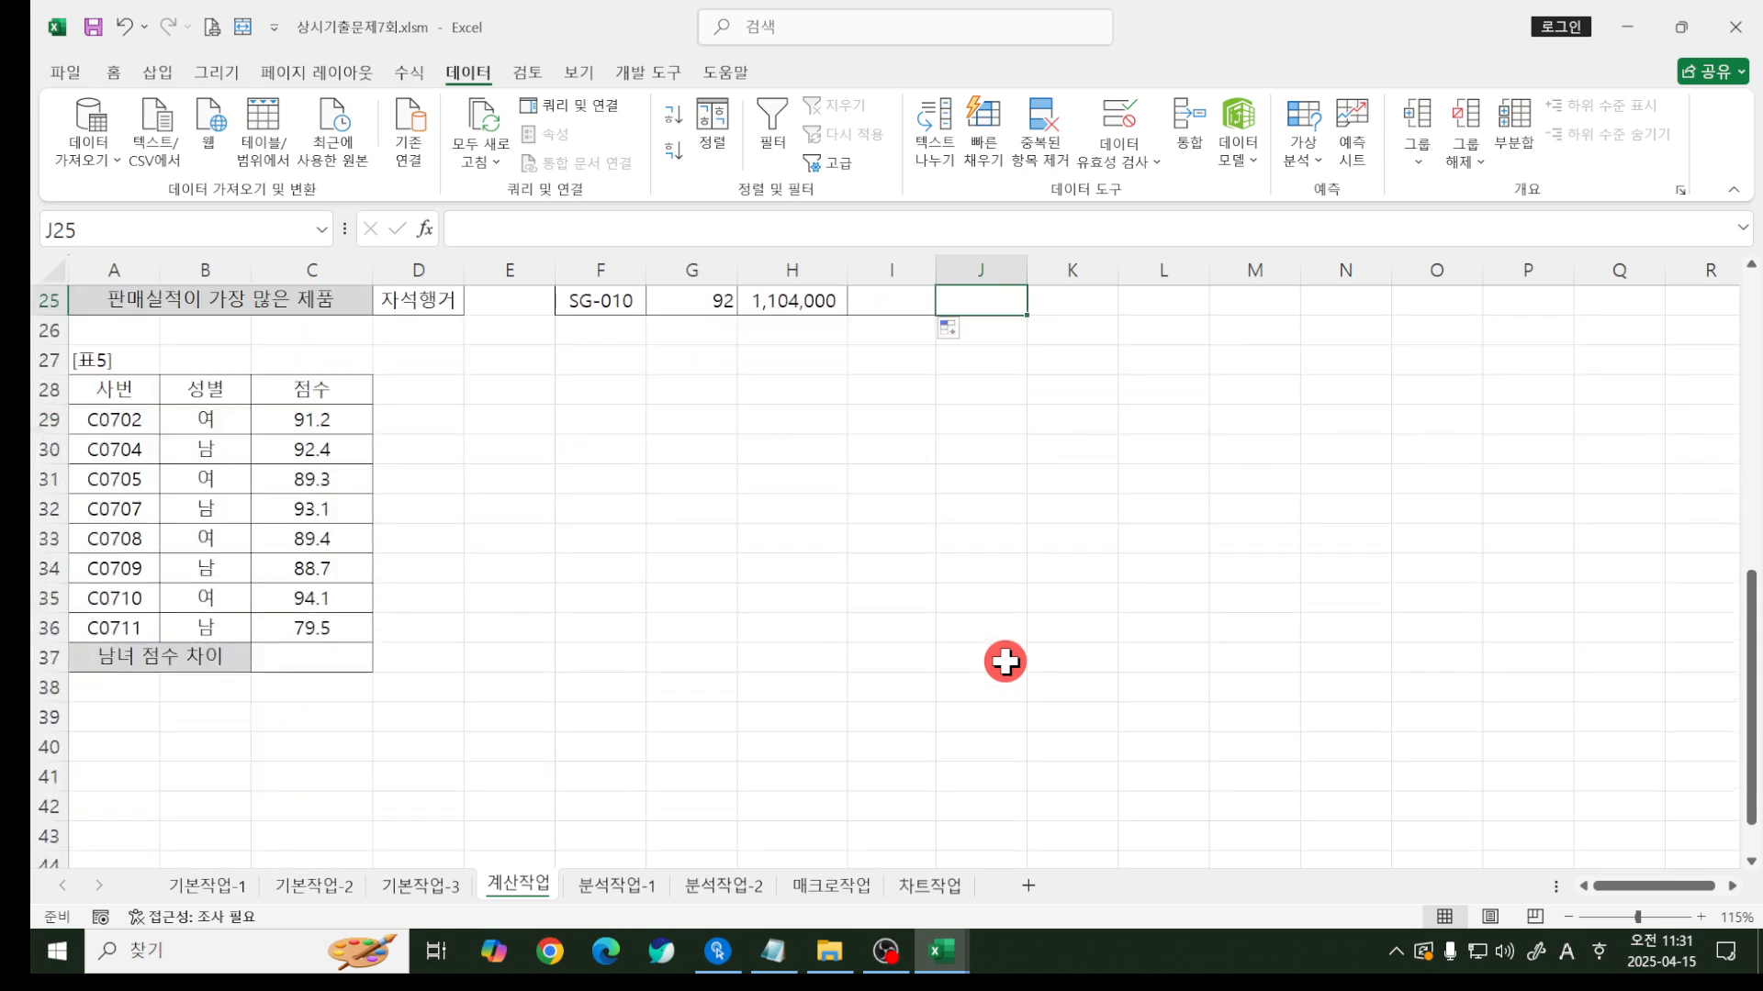
click(340, 663)
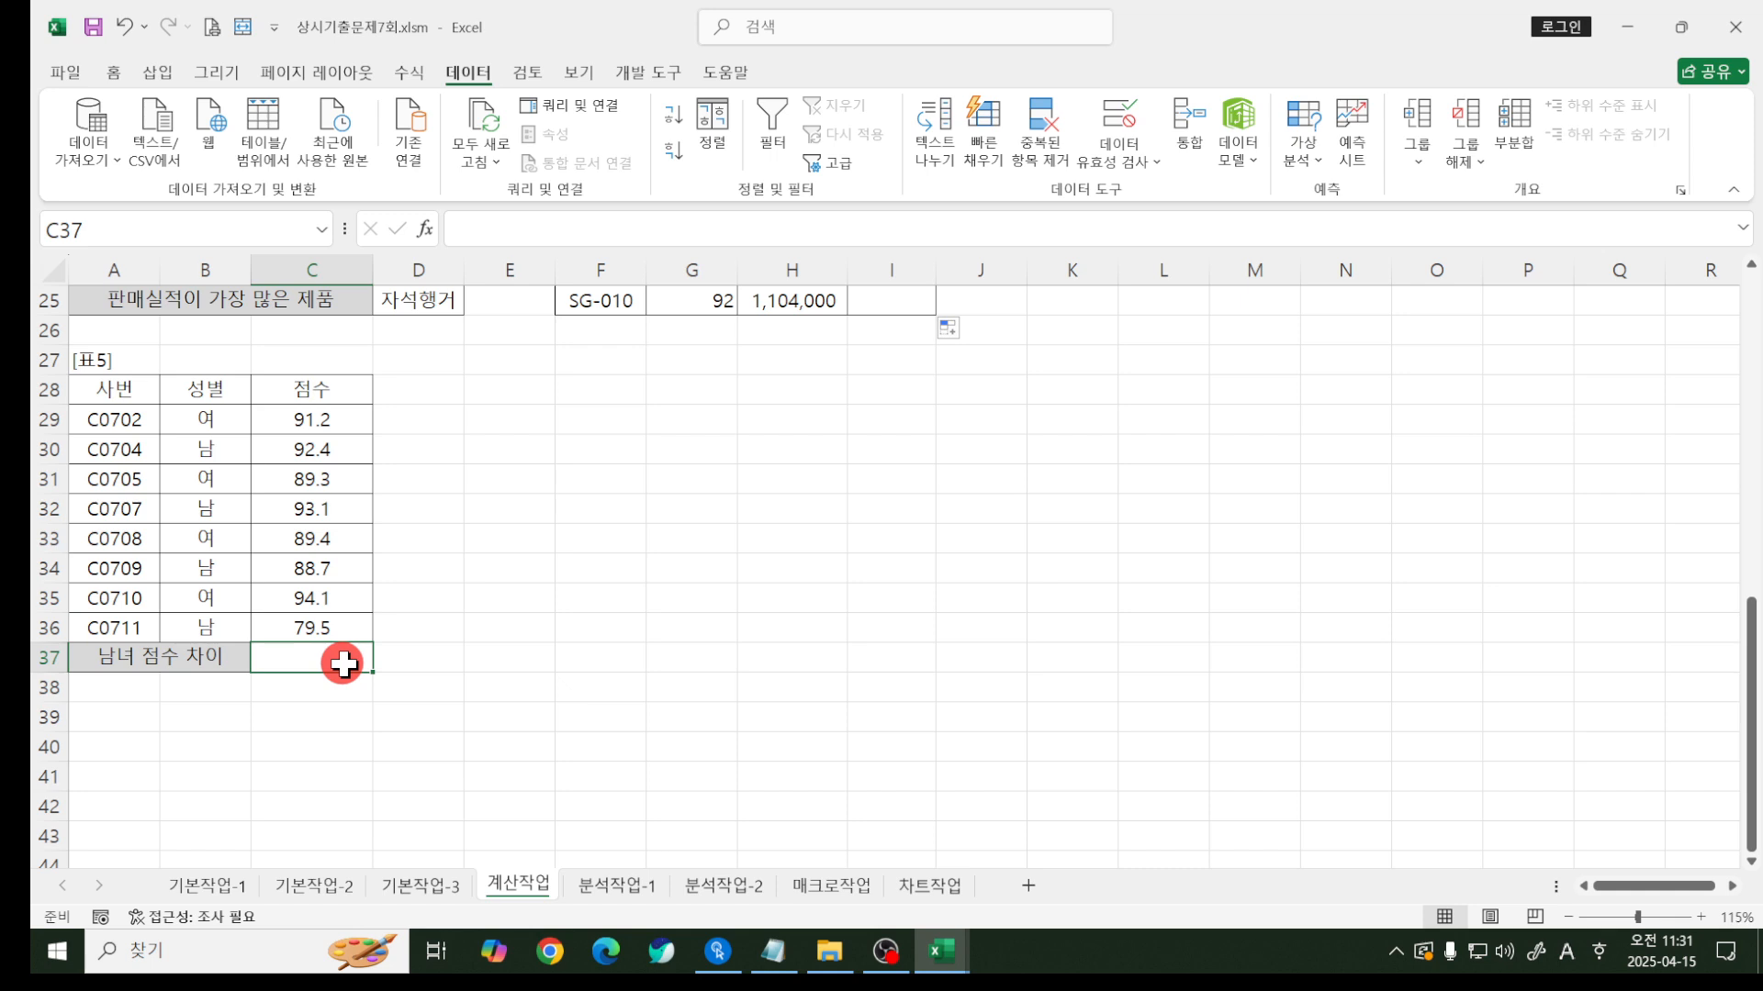
text(=sumif()
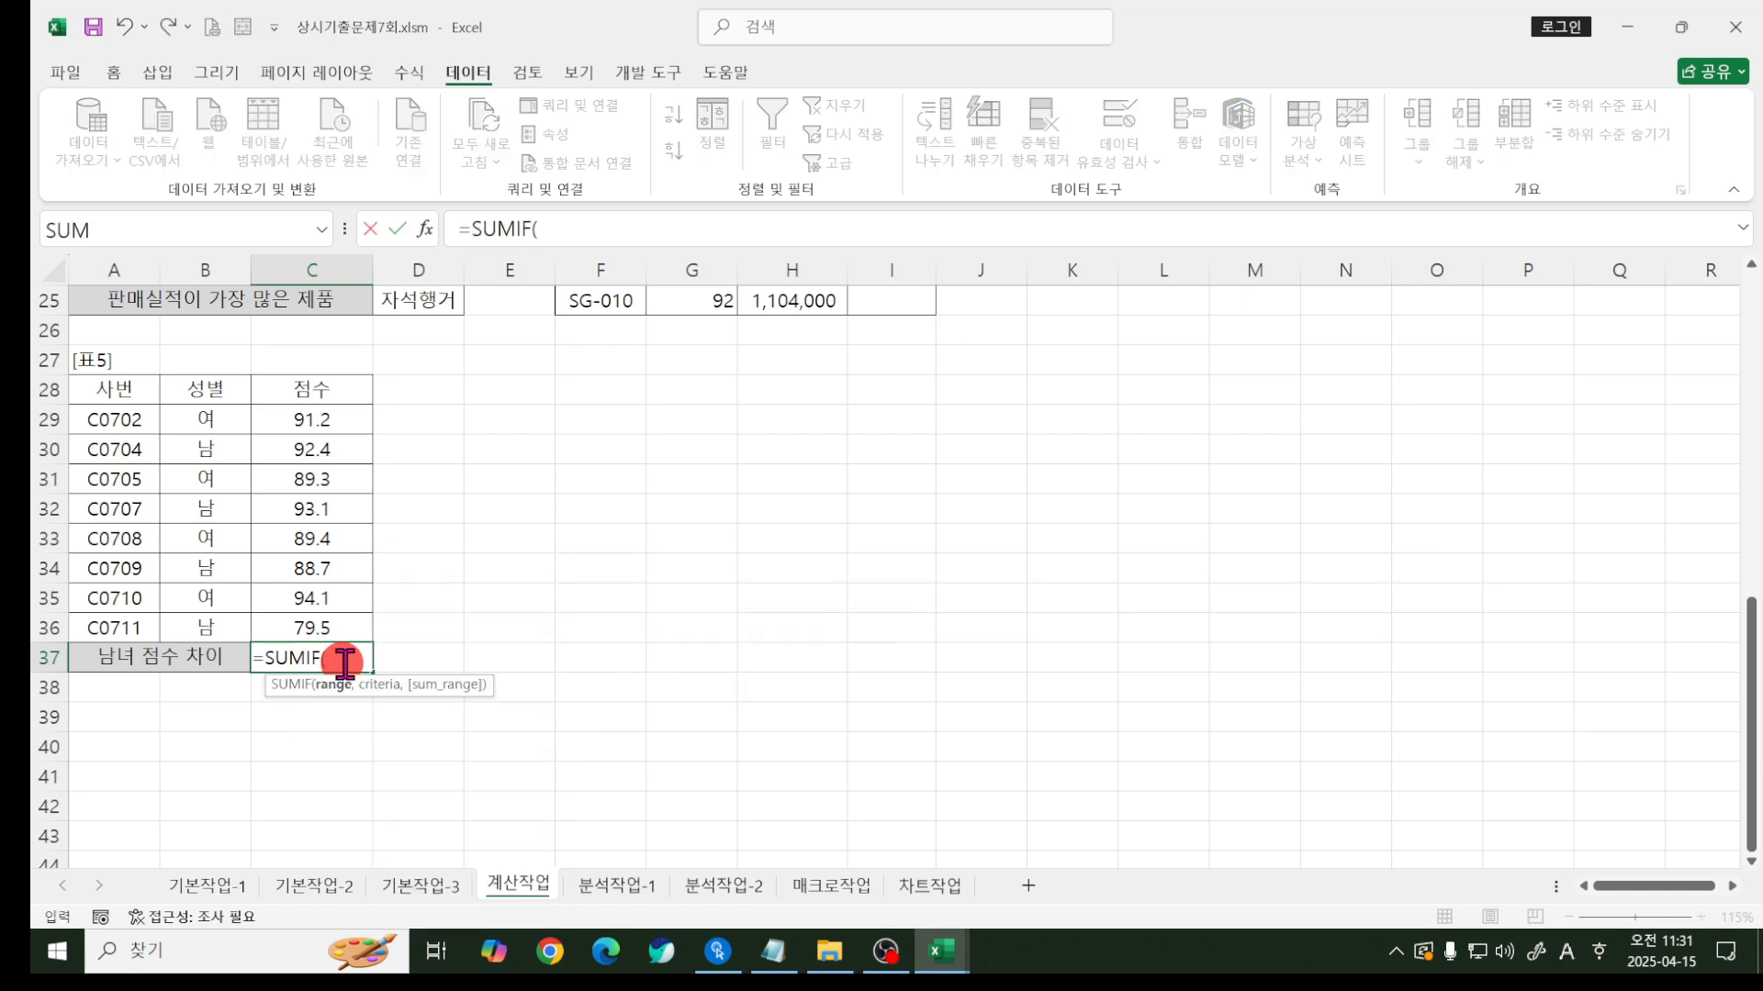
key(BackSpace)
text(()
key(ctrl+a)
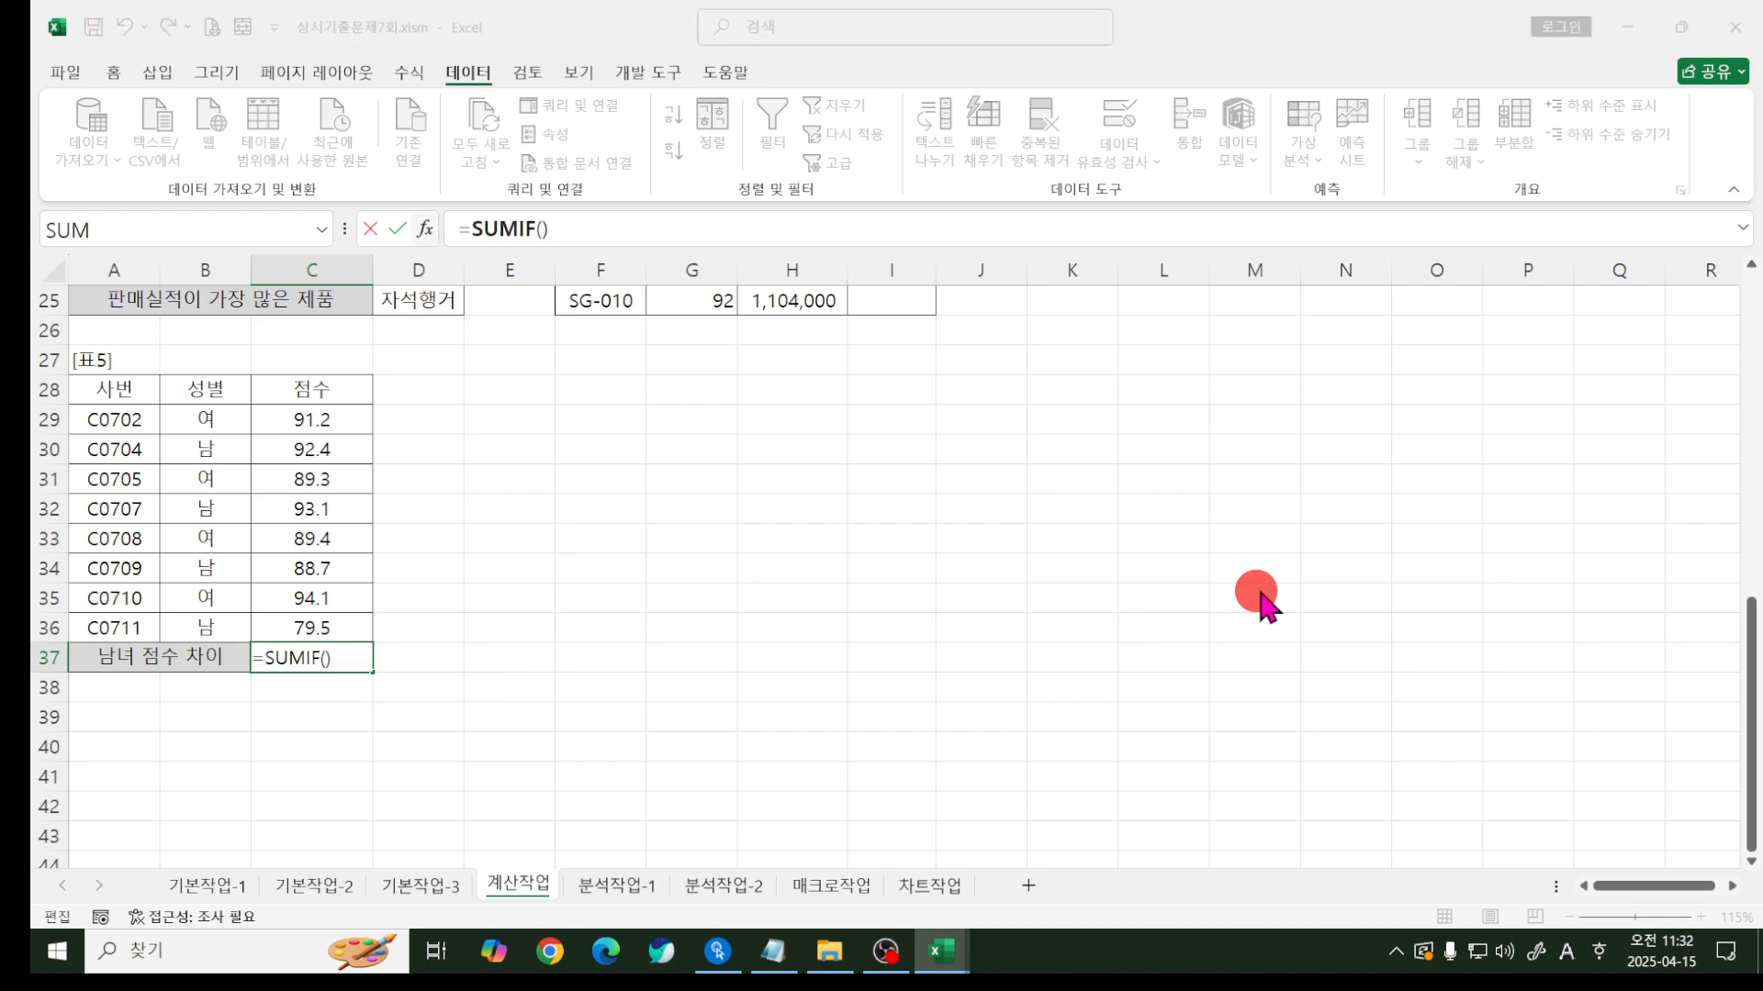
drag(1054, 309, 515, 371)
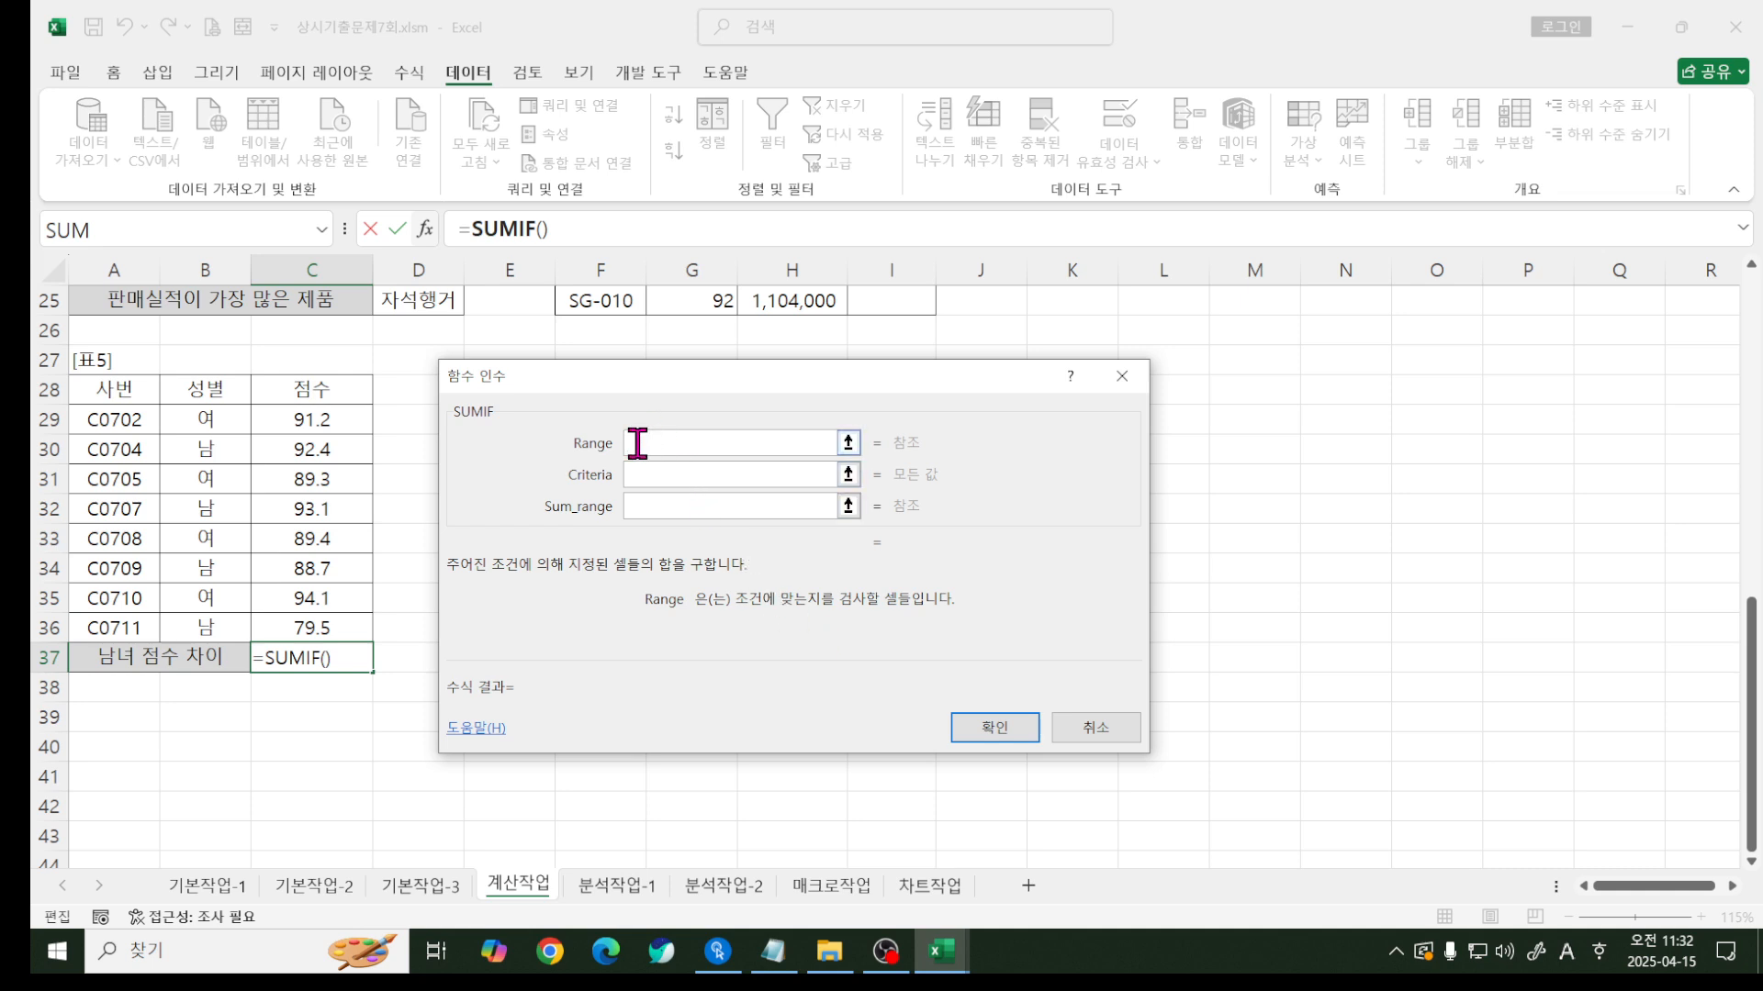
- Set SUMIF's Range to the 성별 cells B29:B36 and its Criteria to "남"
drag(244, 418, 231, 628)
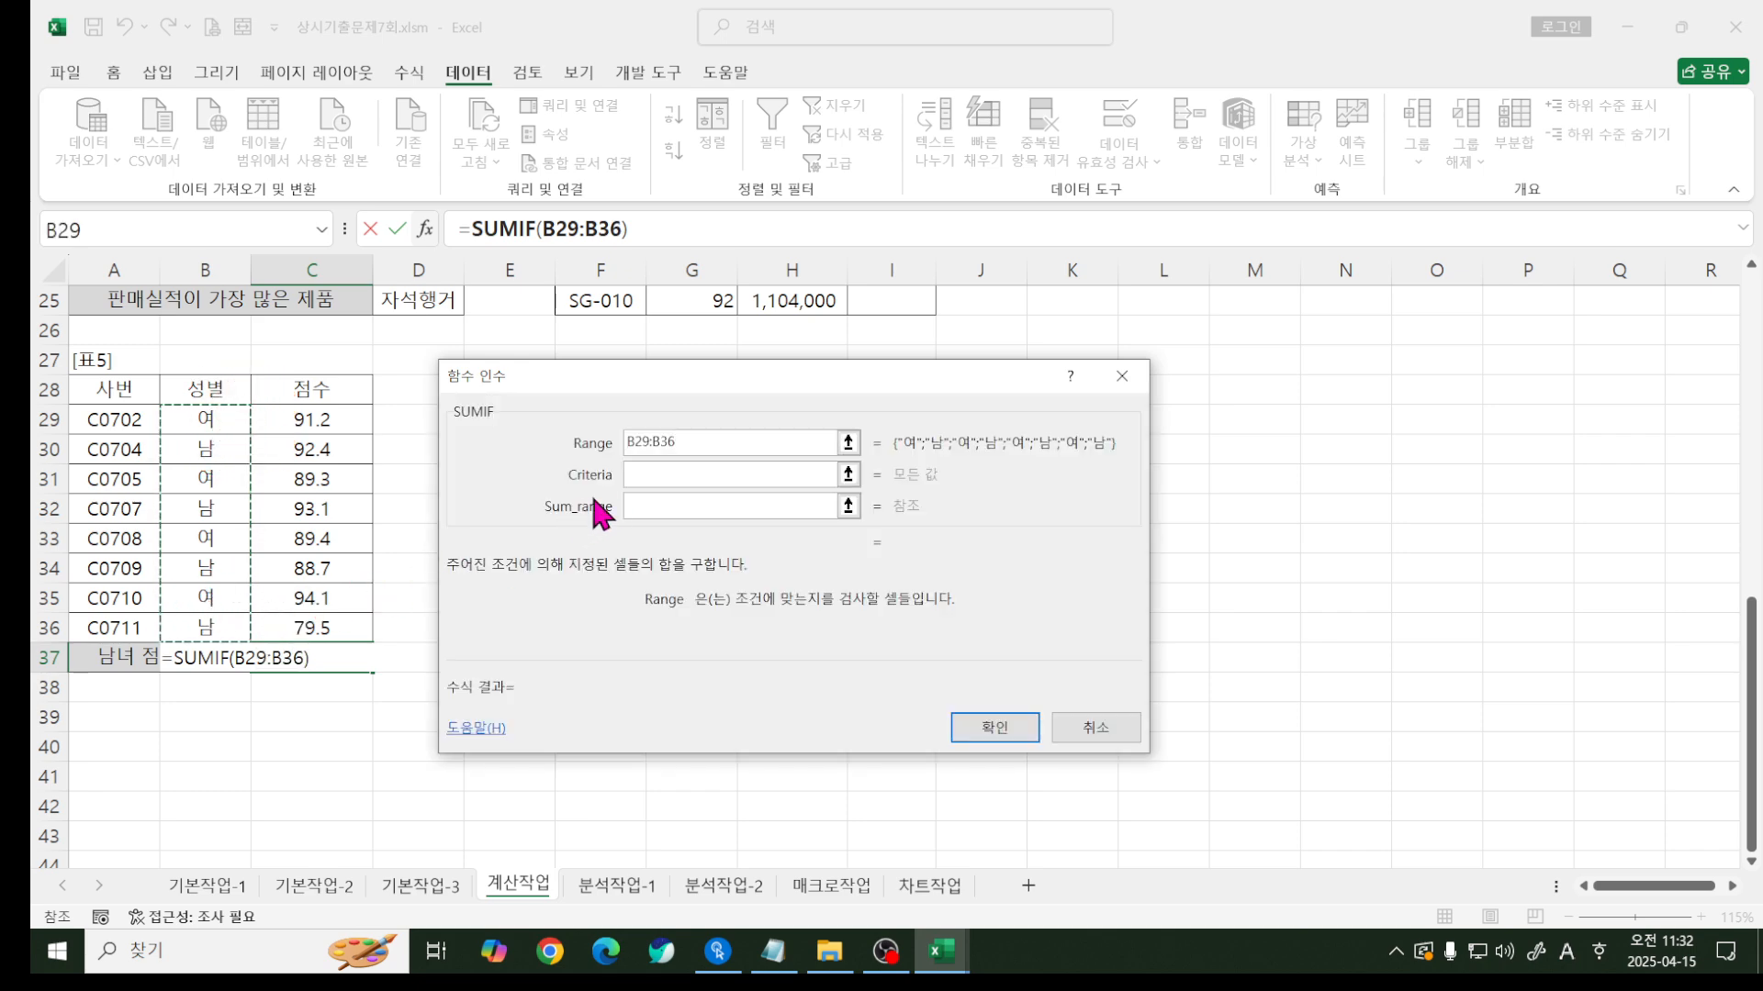
click(642, 476)
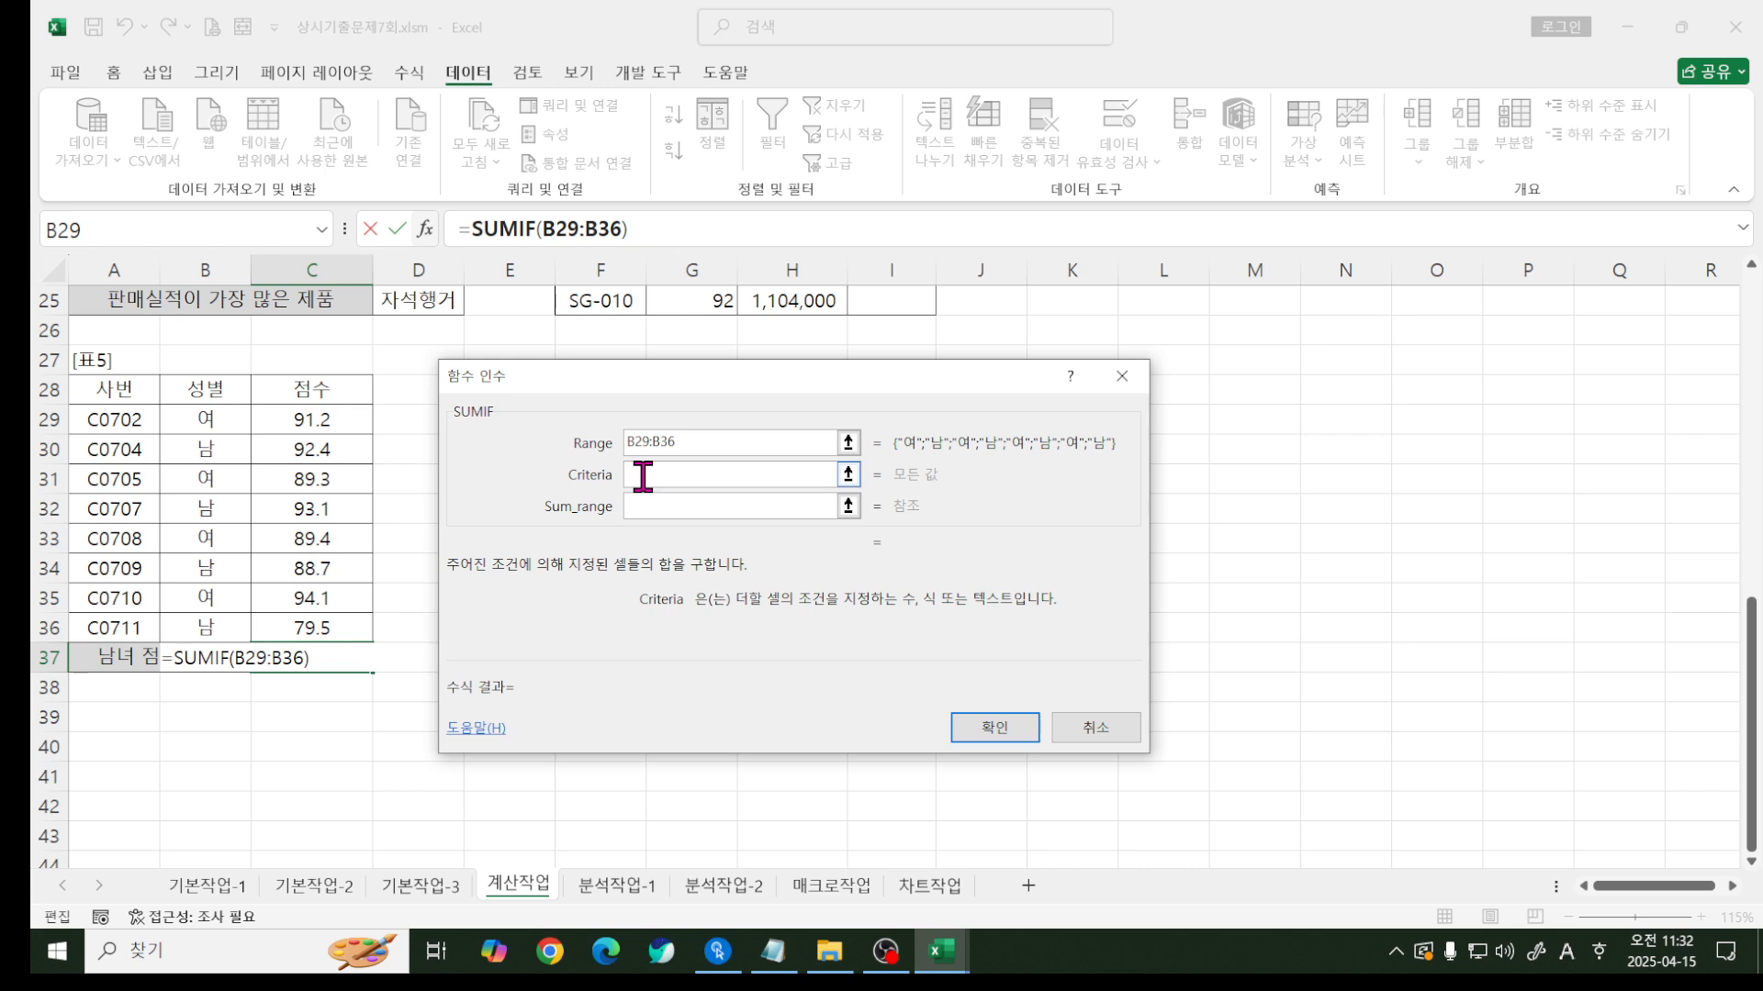
text("나)
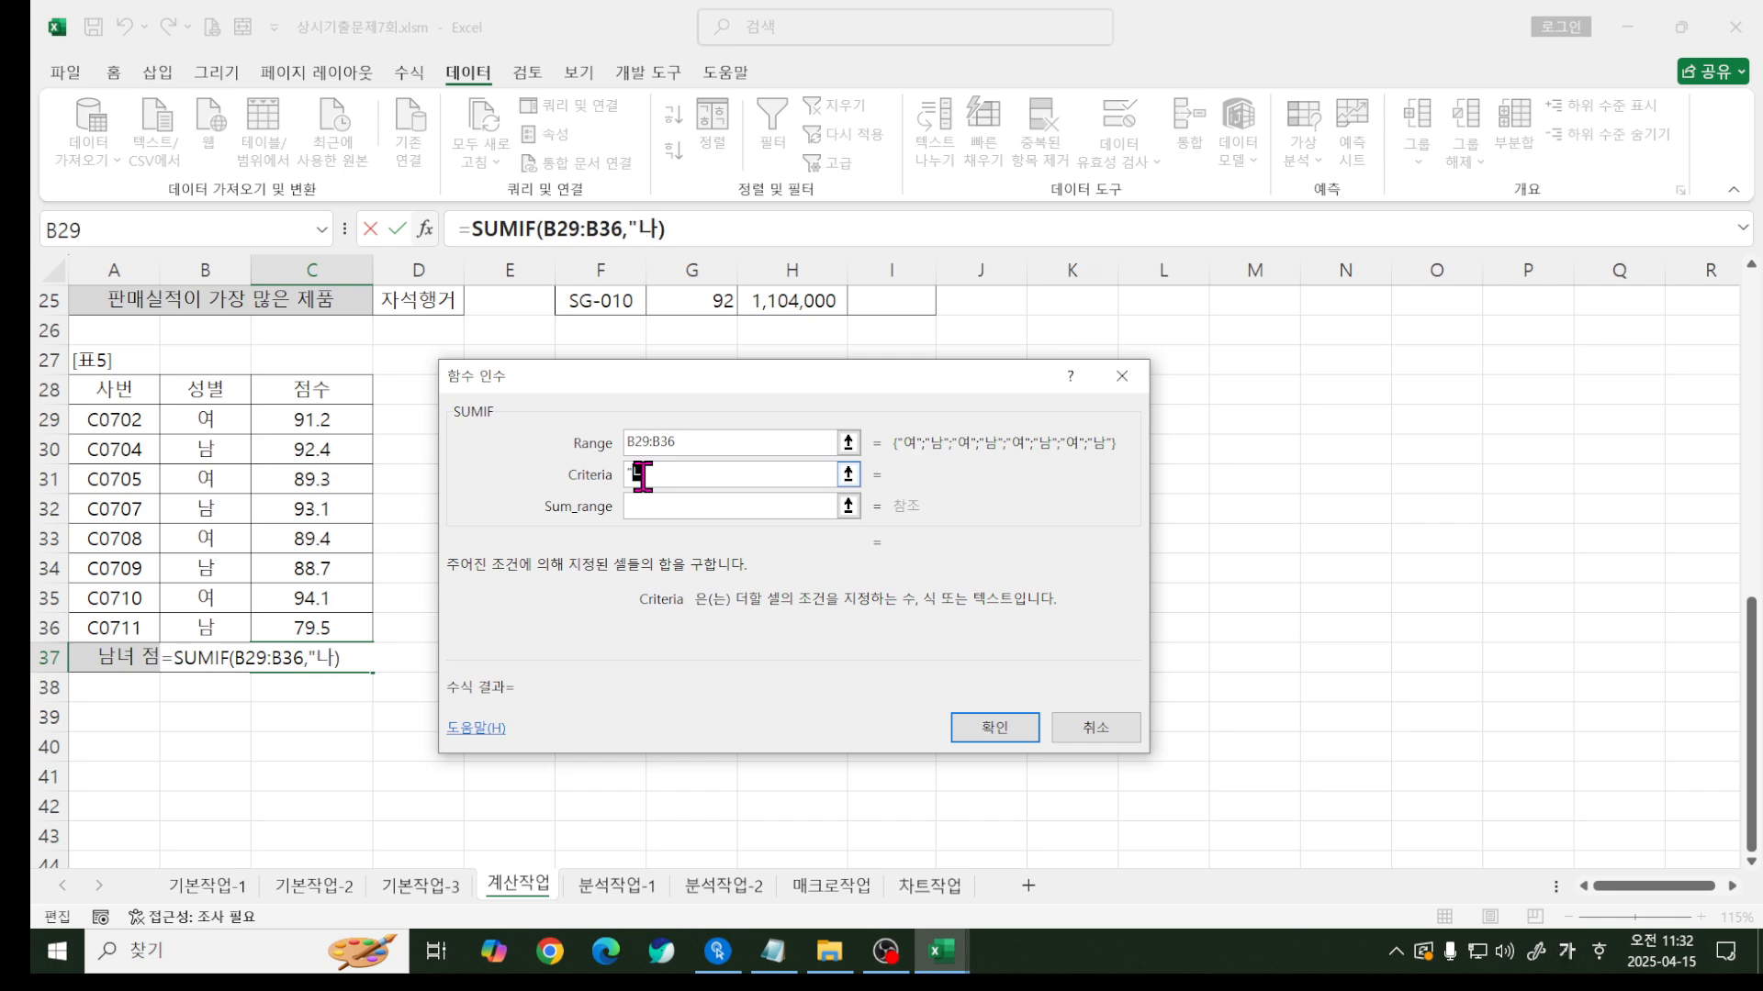
text(ㅁ")
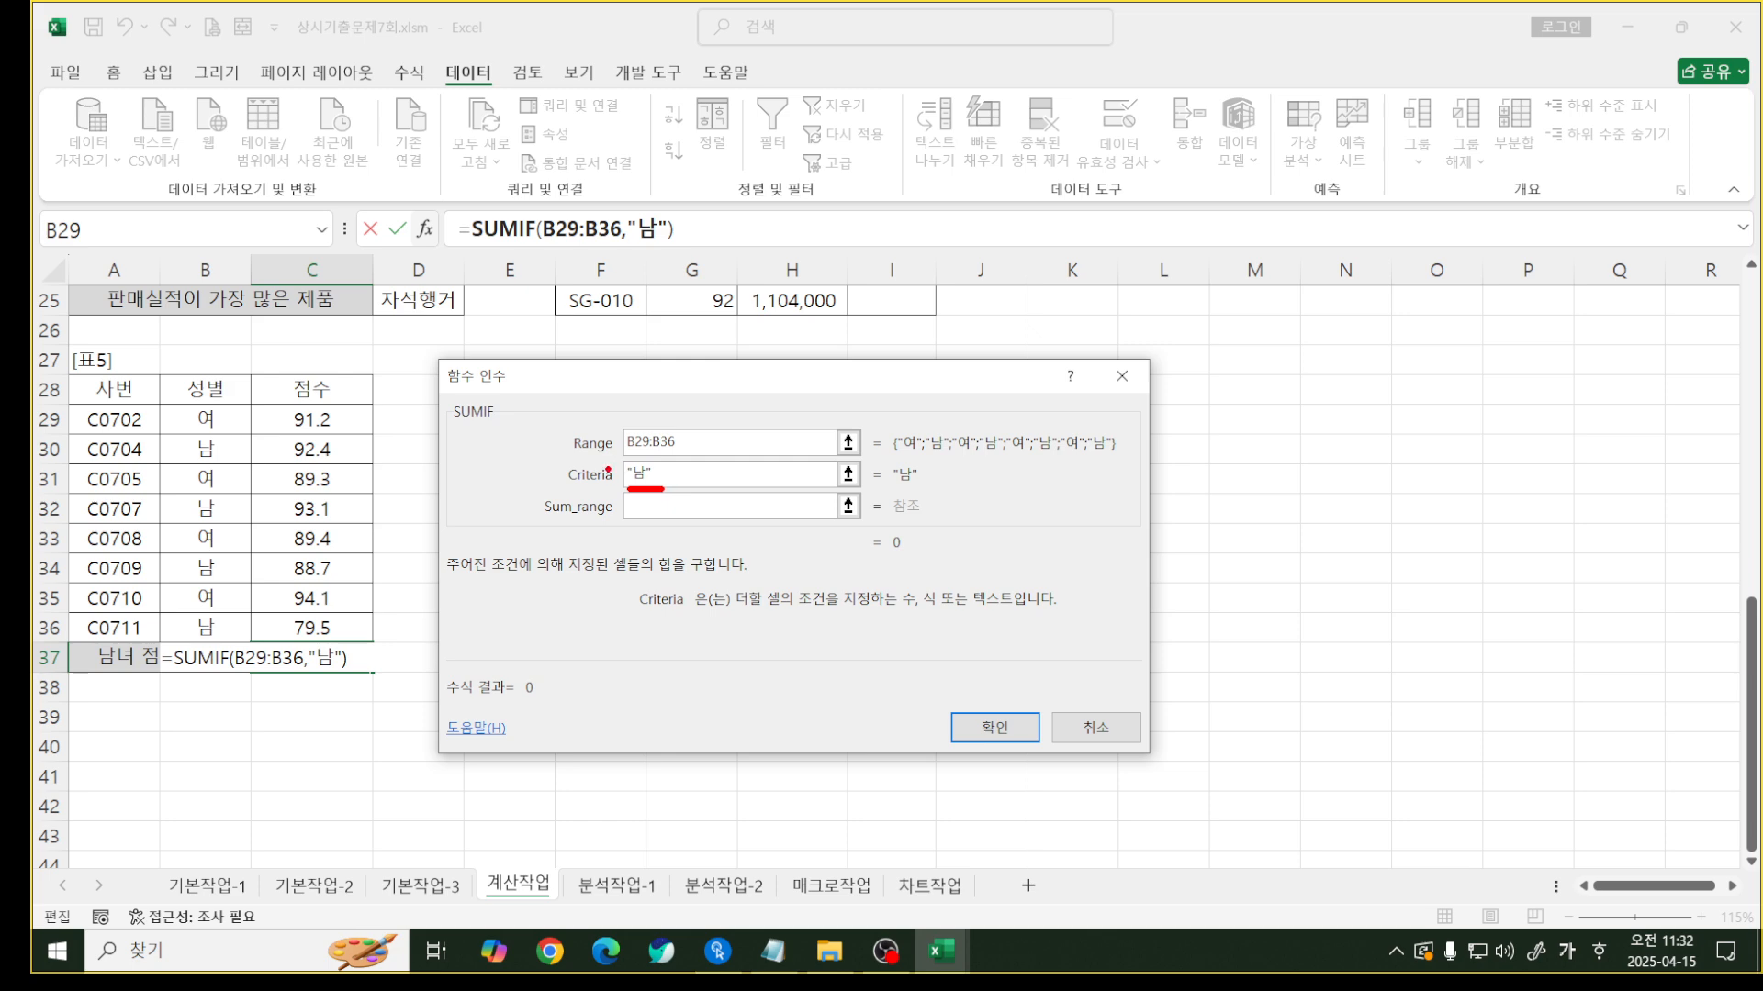
mouse_move(608, 469)
mouse_down()
mouse_move(669, 492)
mouse_move(647, 442)
mouse_move(608, 477)
mouse_up()
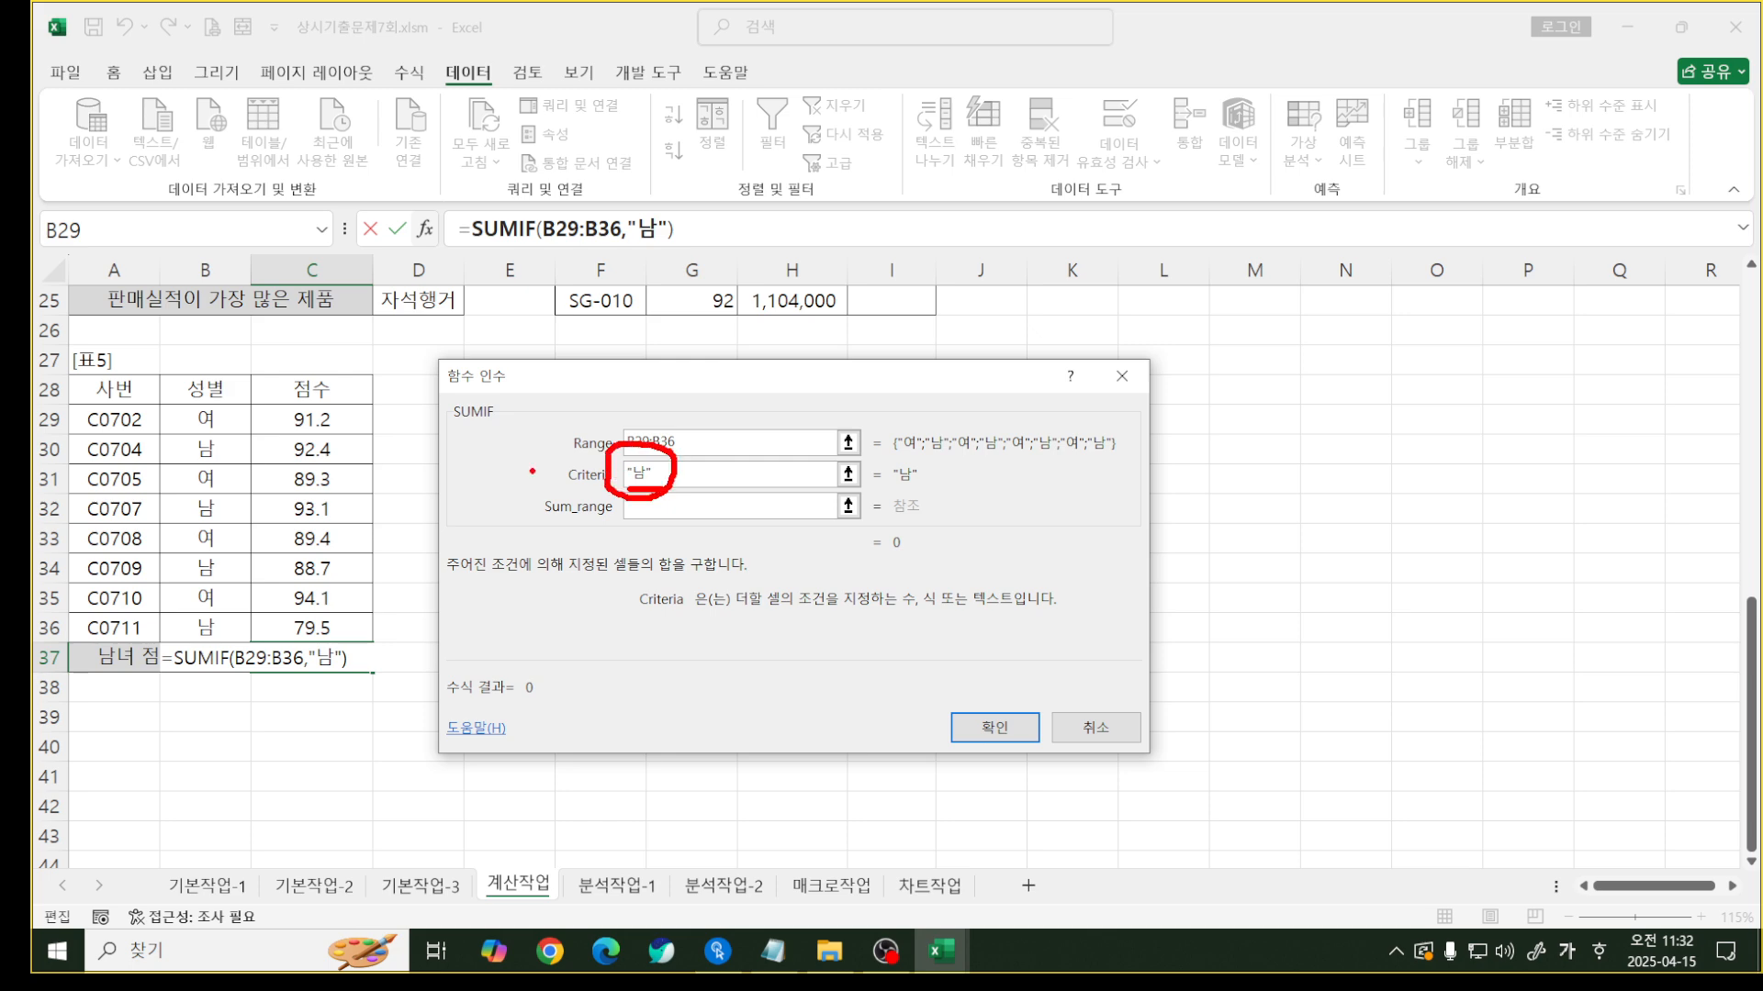
drag(190, 459, 243, 466)
drag(188, 525, 233, 524)
drag(190, 582, 240, 582)
drag(243, 439, 342, 358)
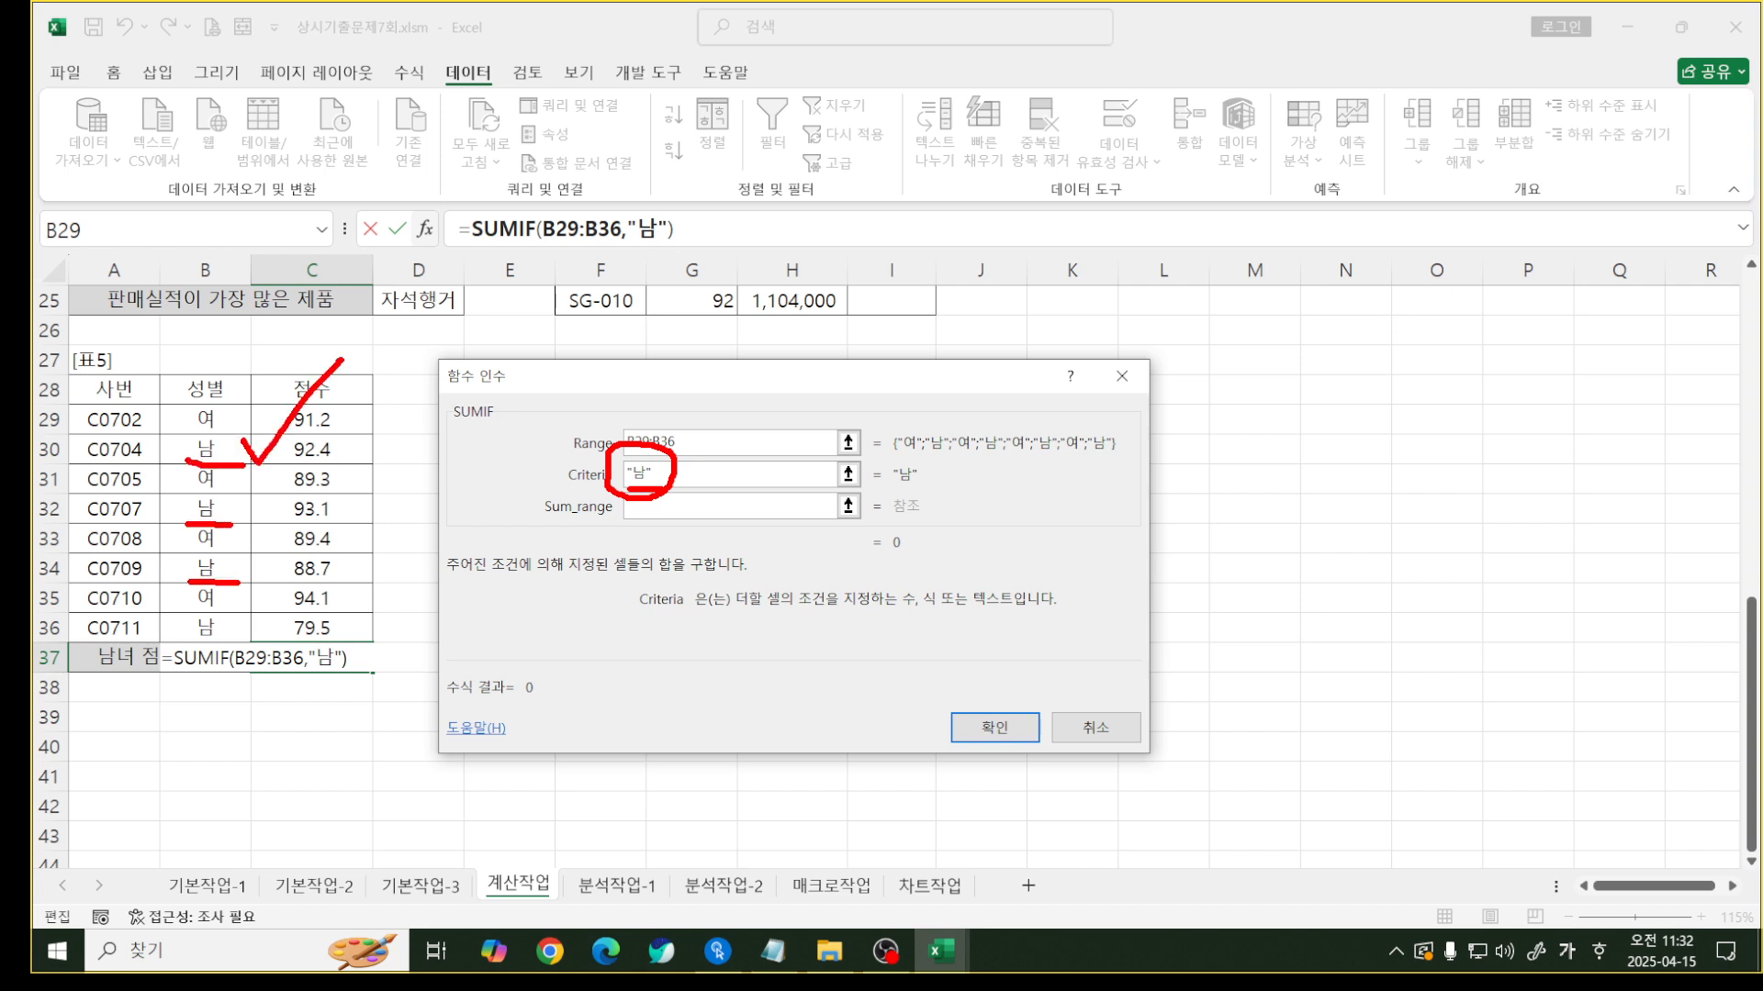
key(Escape)
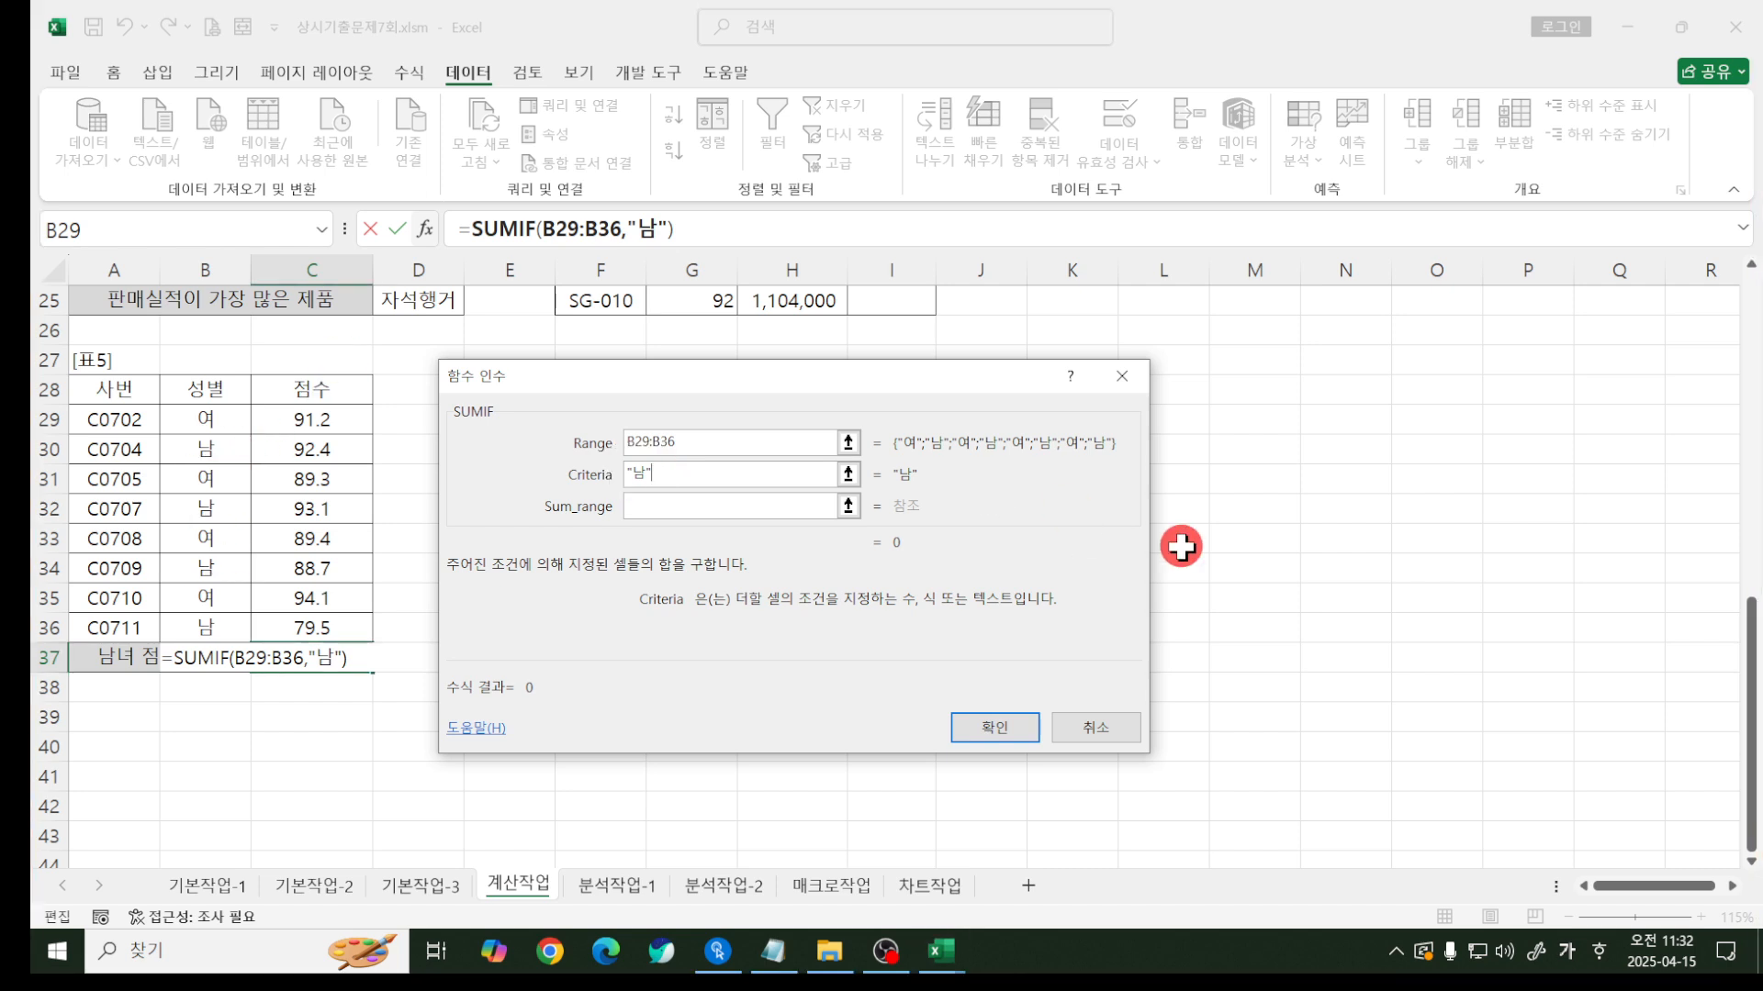
- Set SUMIF's Sum_range to the 점수 cells C29:C36
click(726, 475)
click(645, 505)
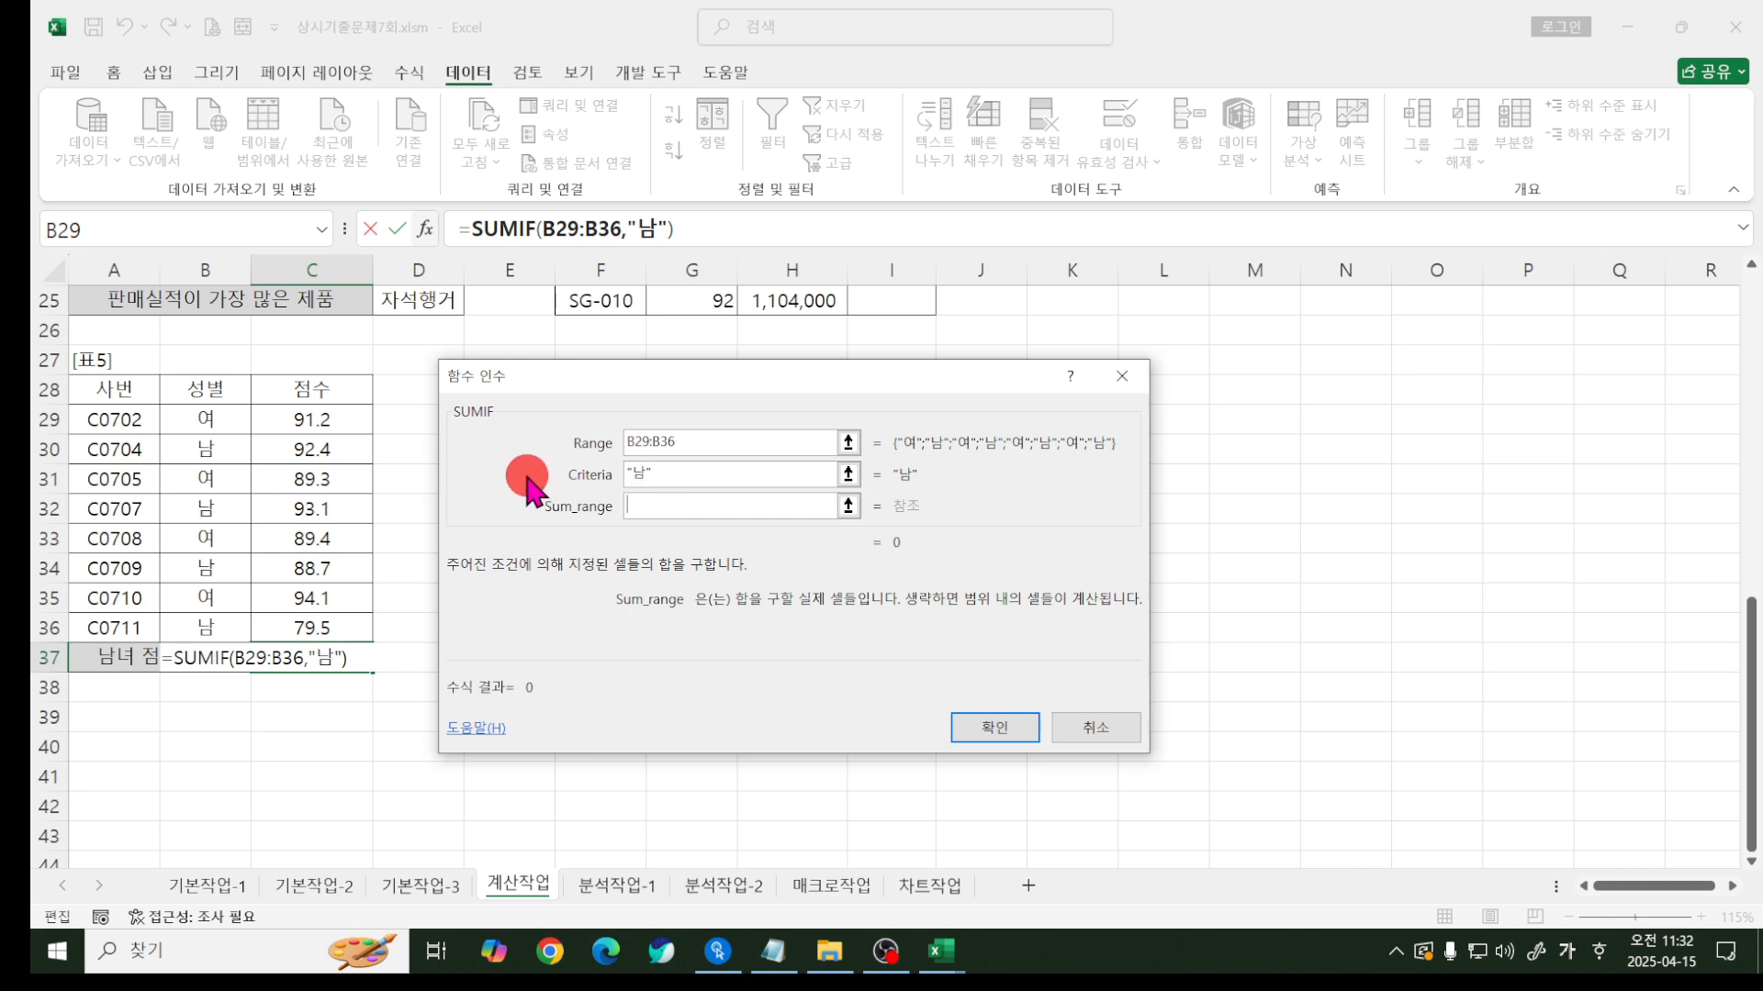
click(326, 421)
drag(326, 420, 350, 630)
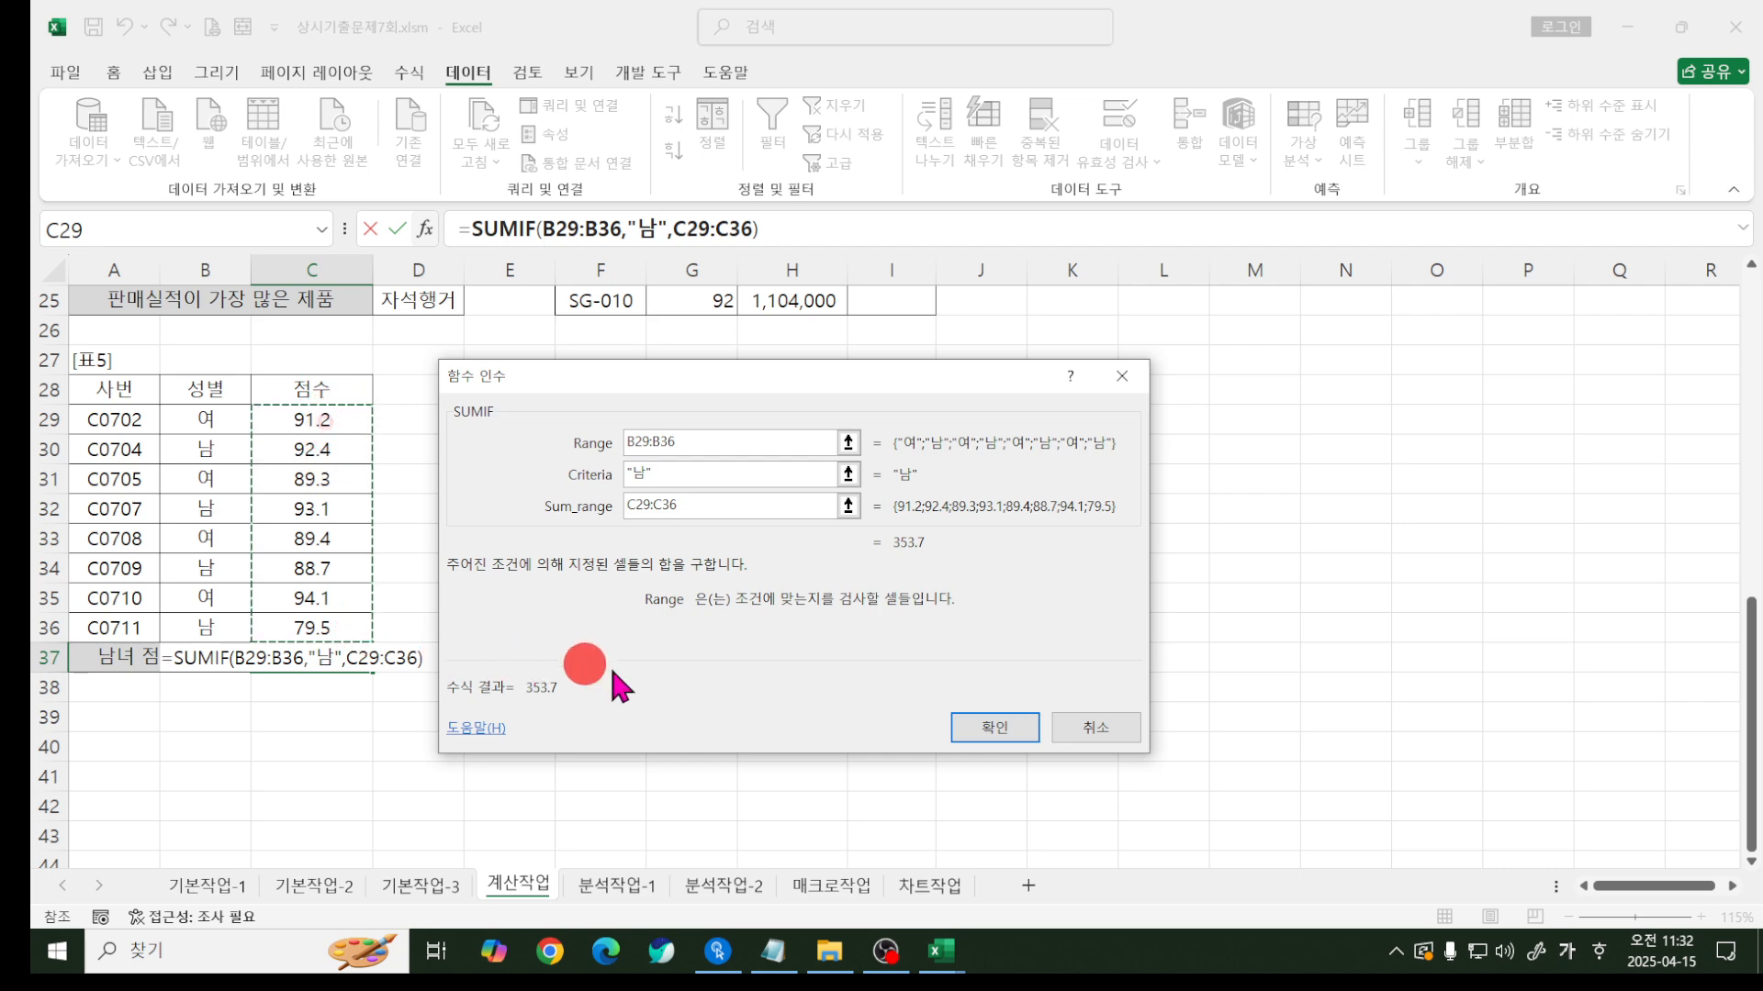
- Accept the SUMIF of the "남" scores in C37 and append a minus sign followed by a copy of that SUMIF
click(964, 731)
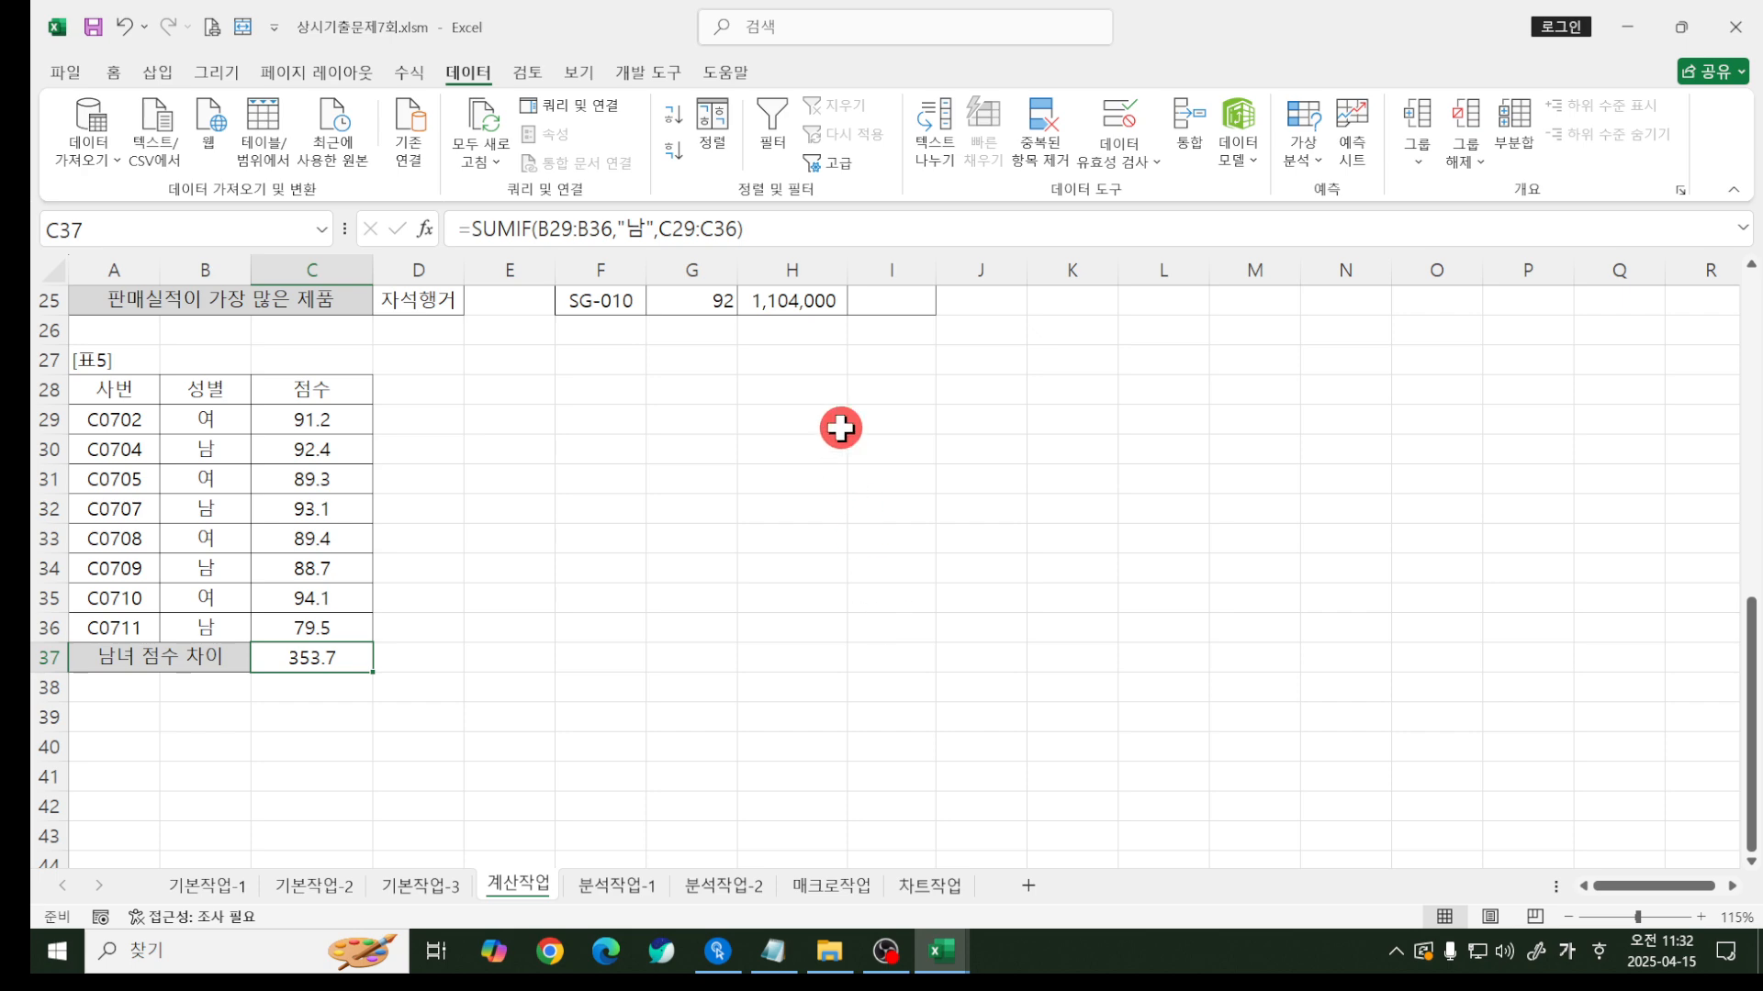
click(779, 225)
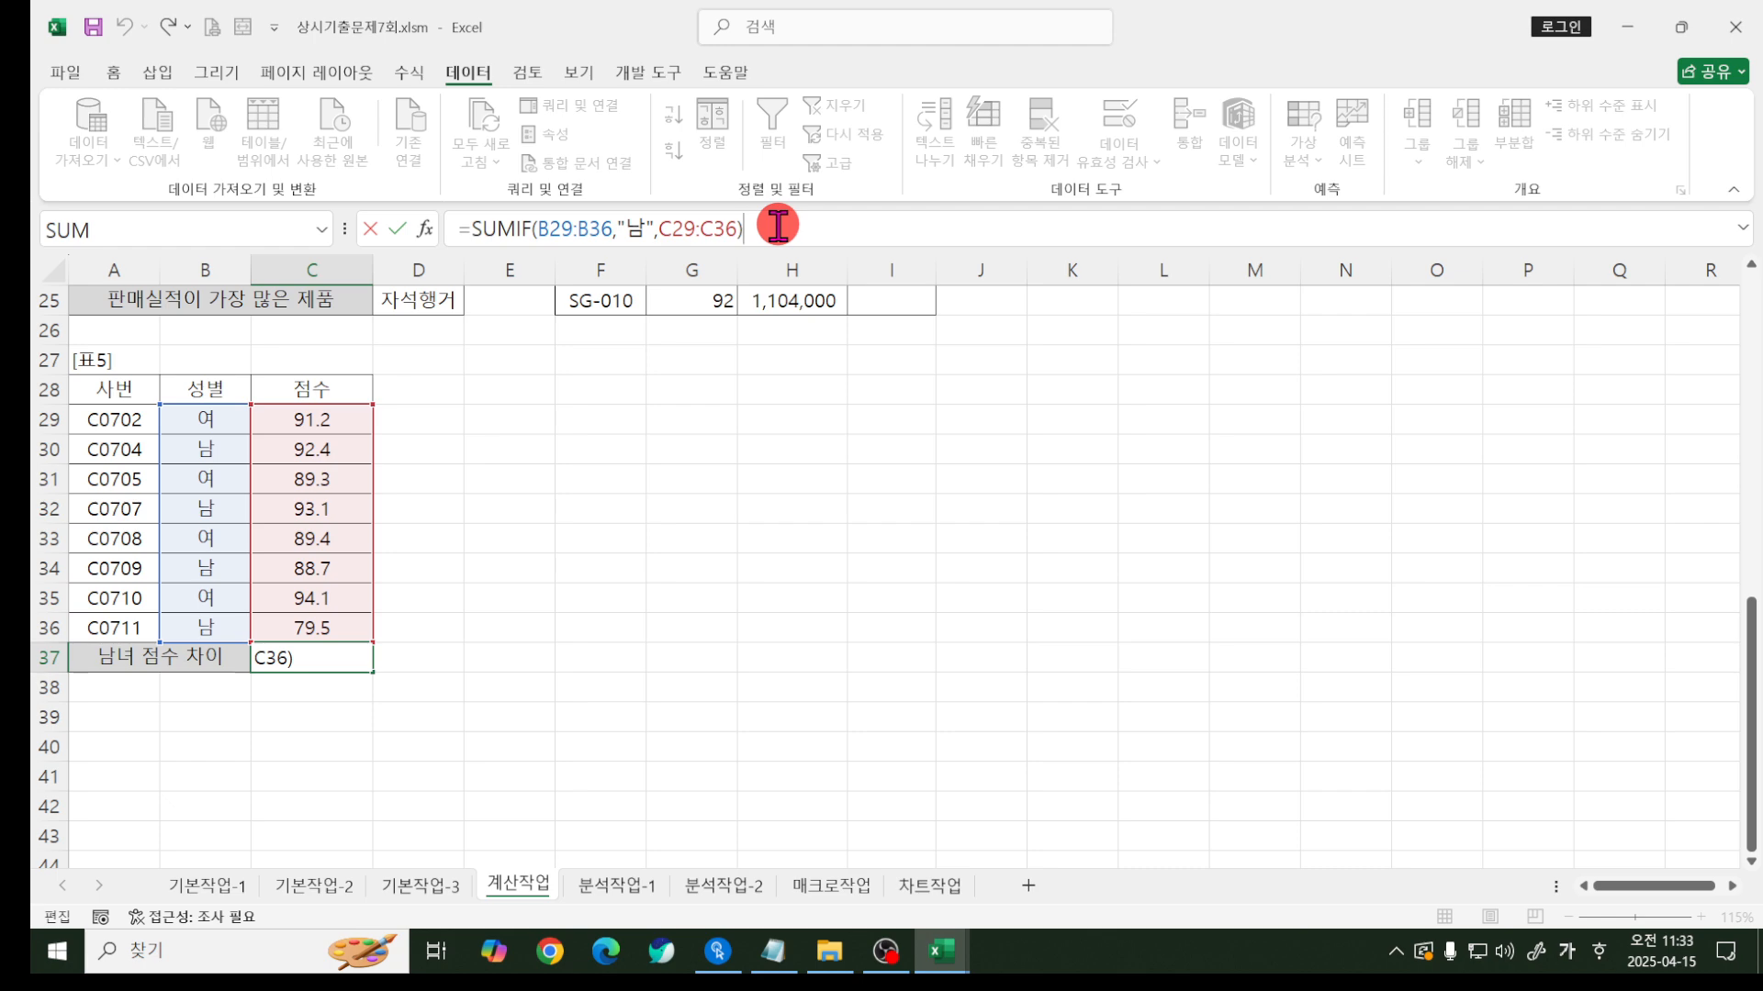
drag(777, 225, 502, 241)
key(ctrl+c)
key(End)
text(-)
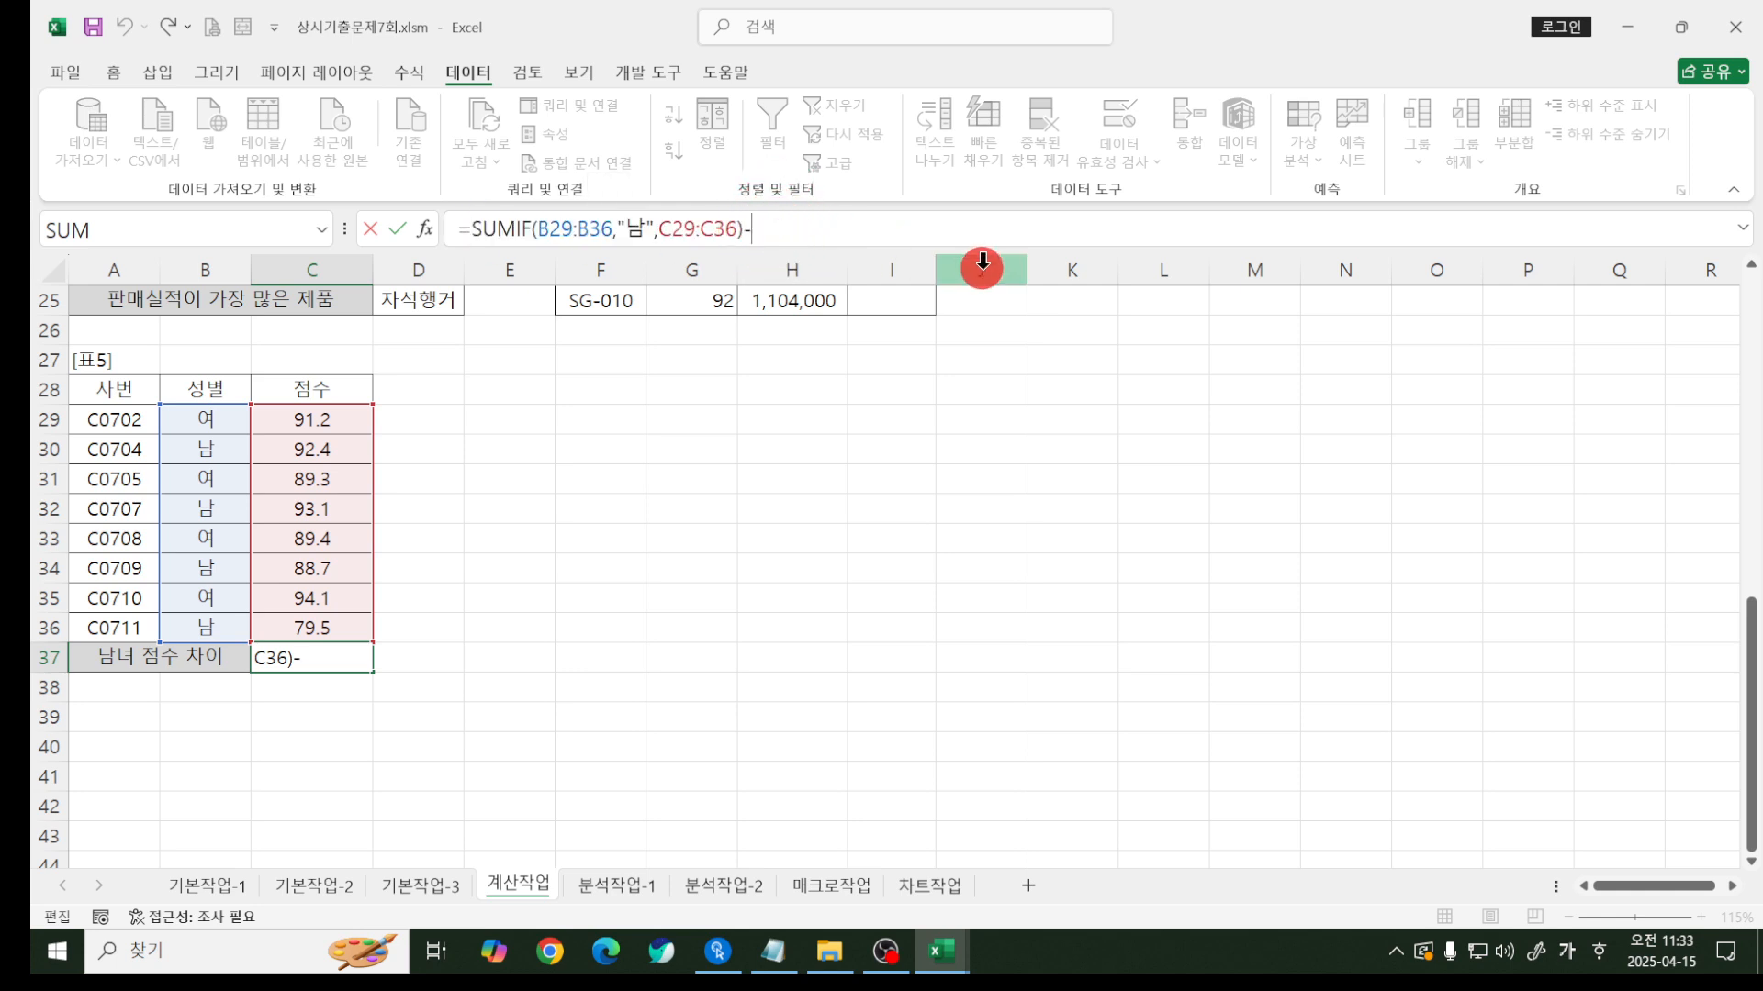
key(ctrl+v)
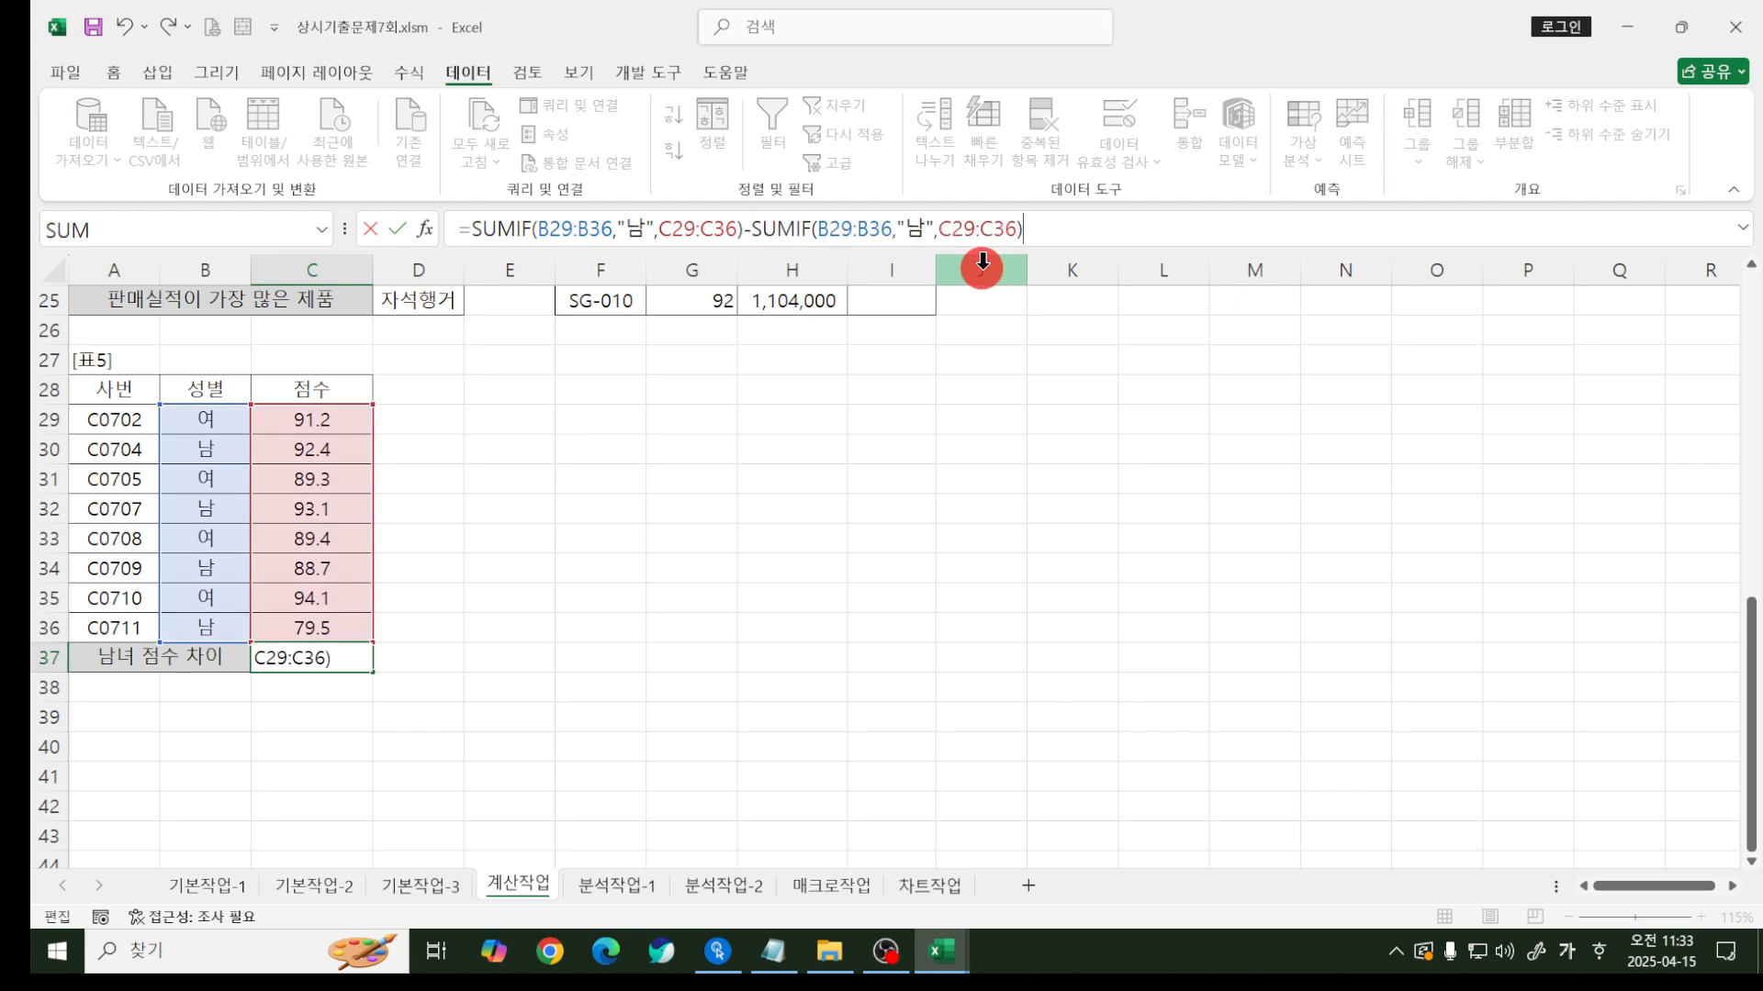
- Change the criterion of the second SUMIF in C37 to "여" and commit the formula
click(926, 229)
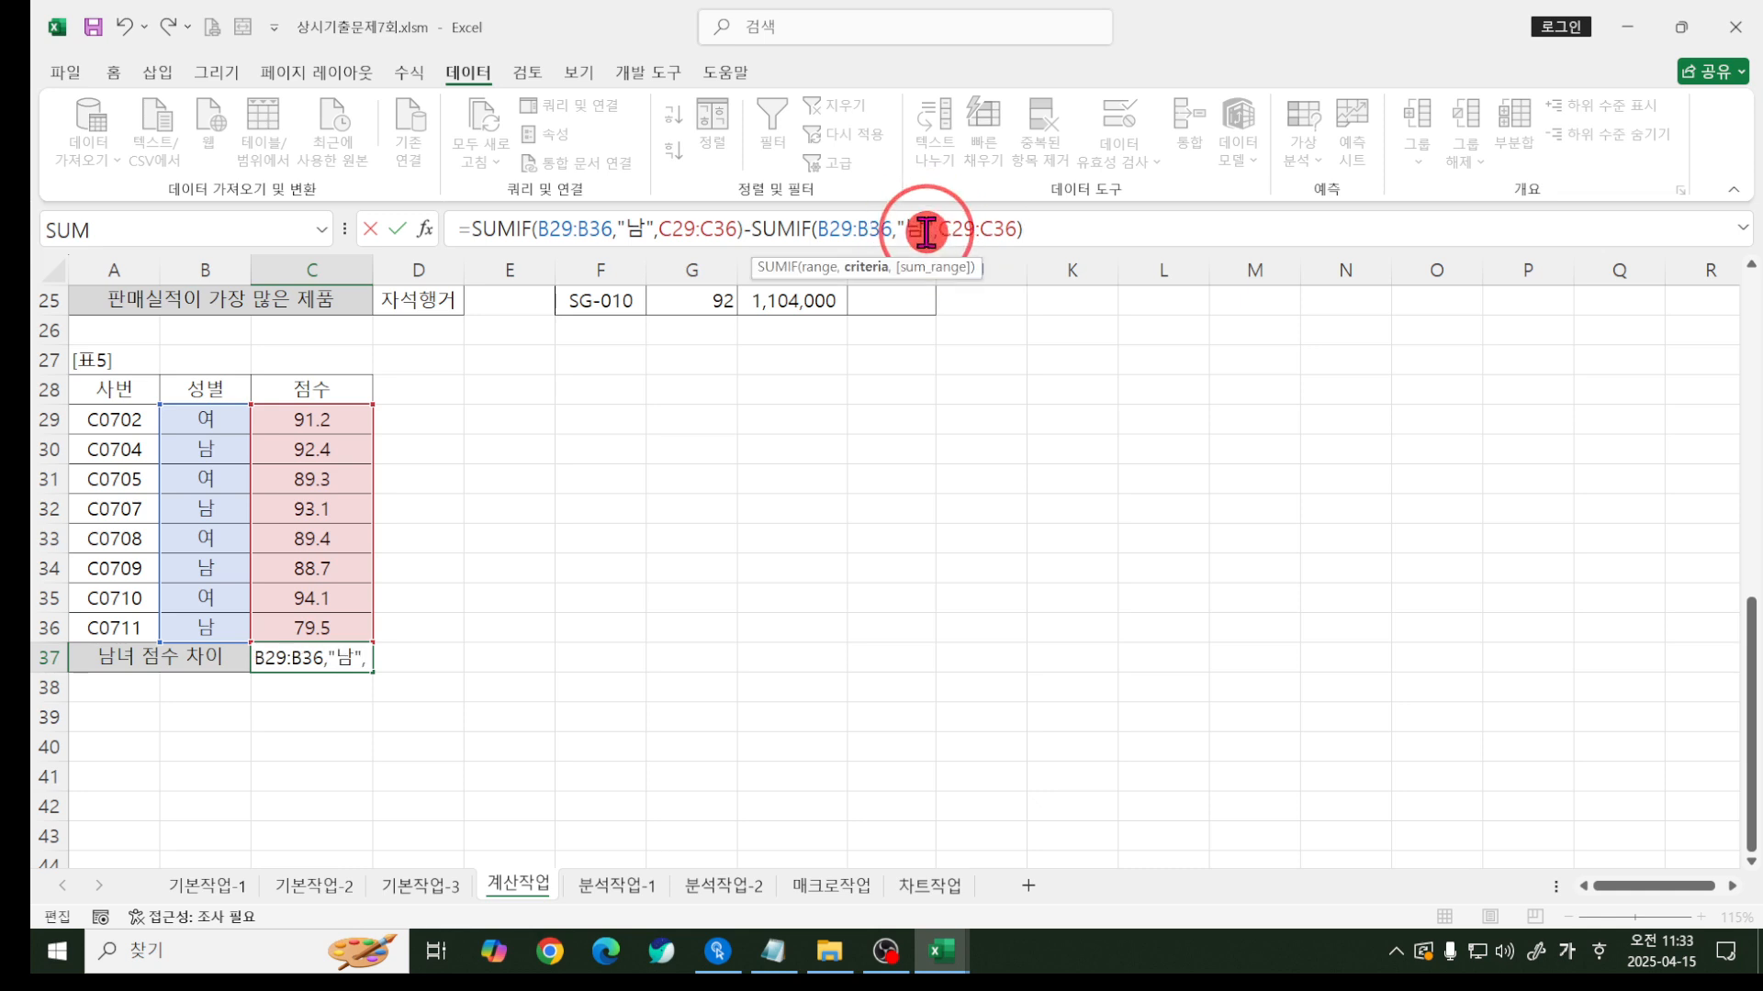
key(BackSpace)
text(여)
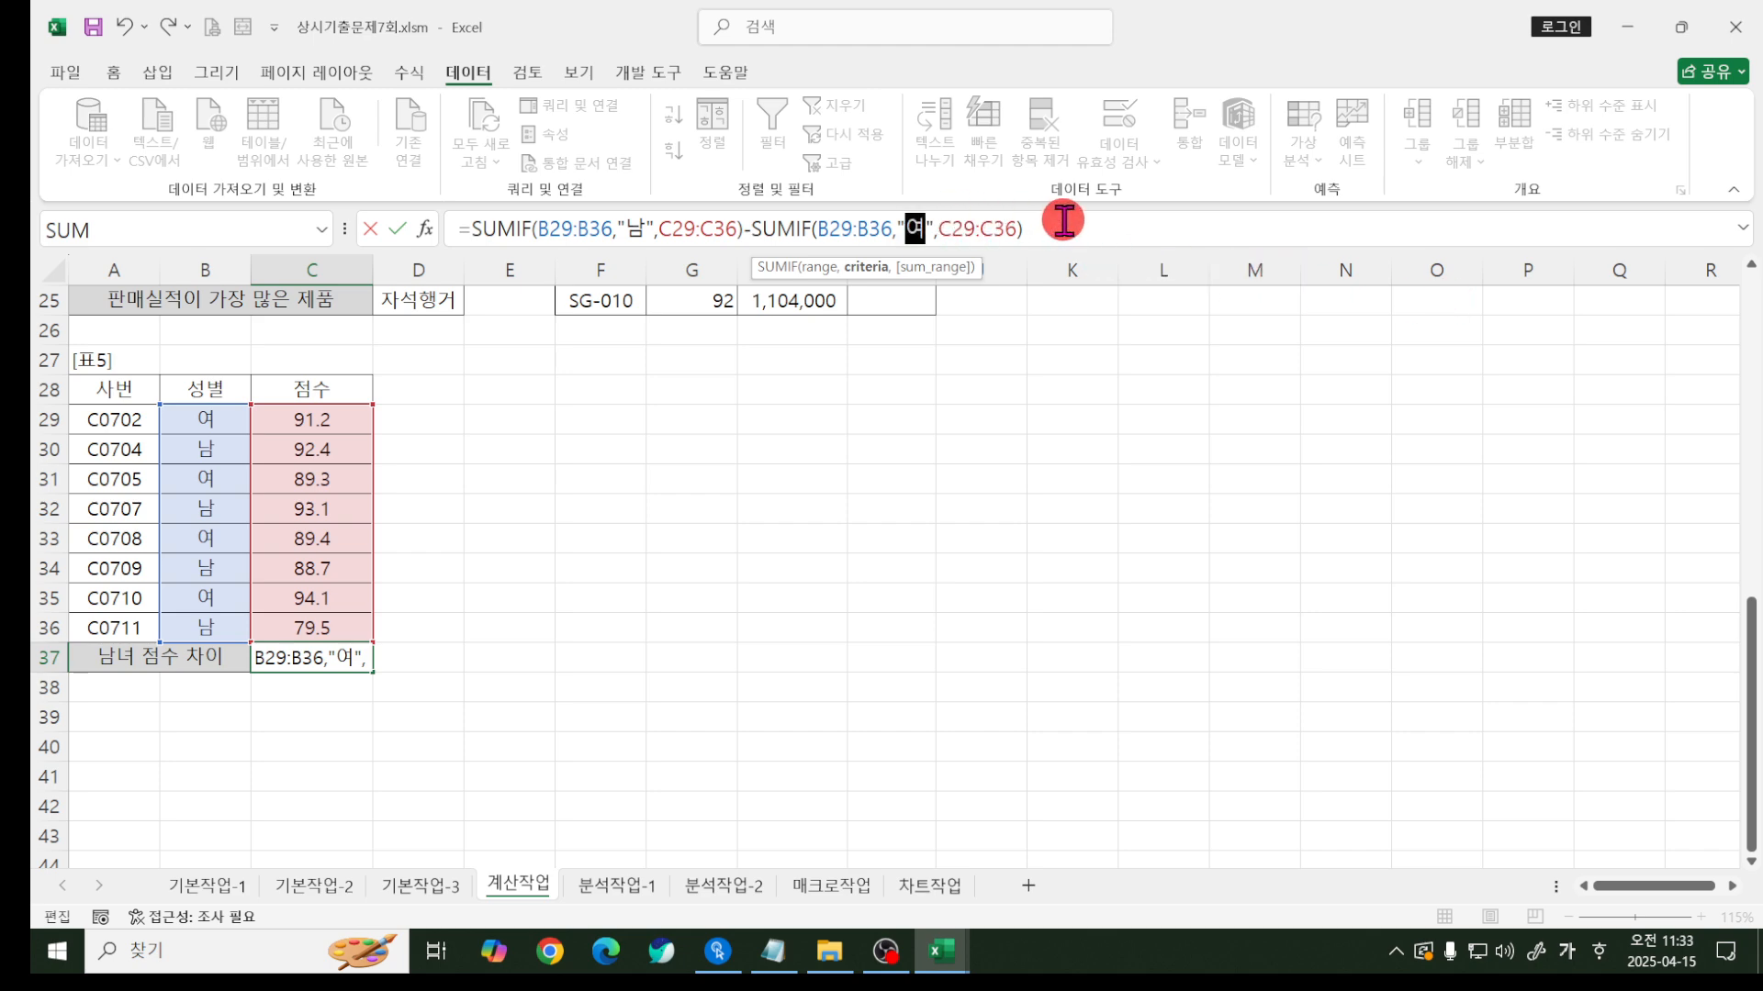
key(Return)
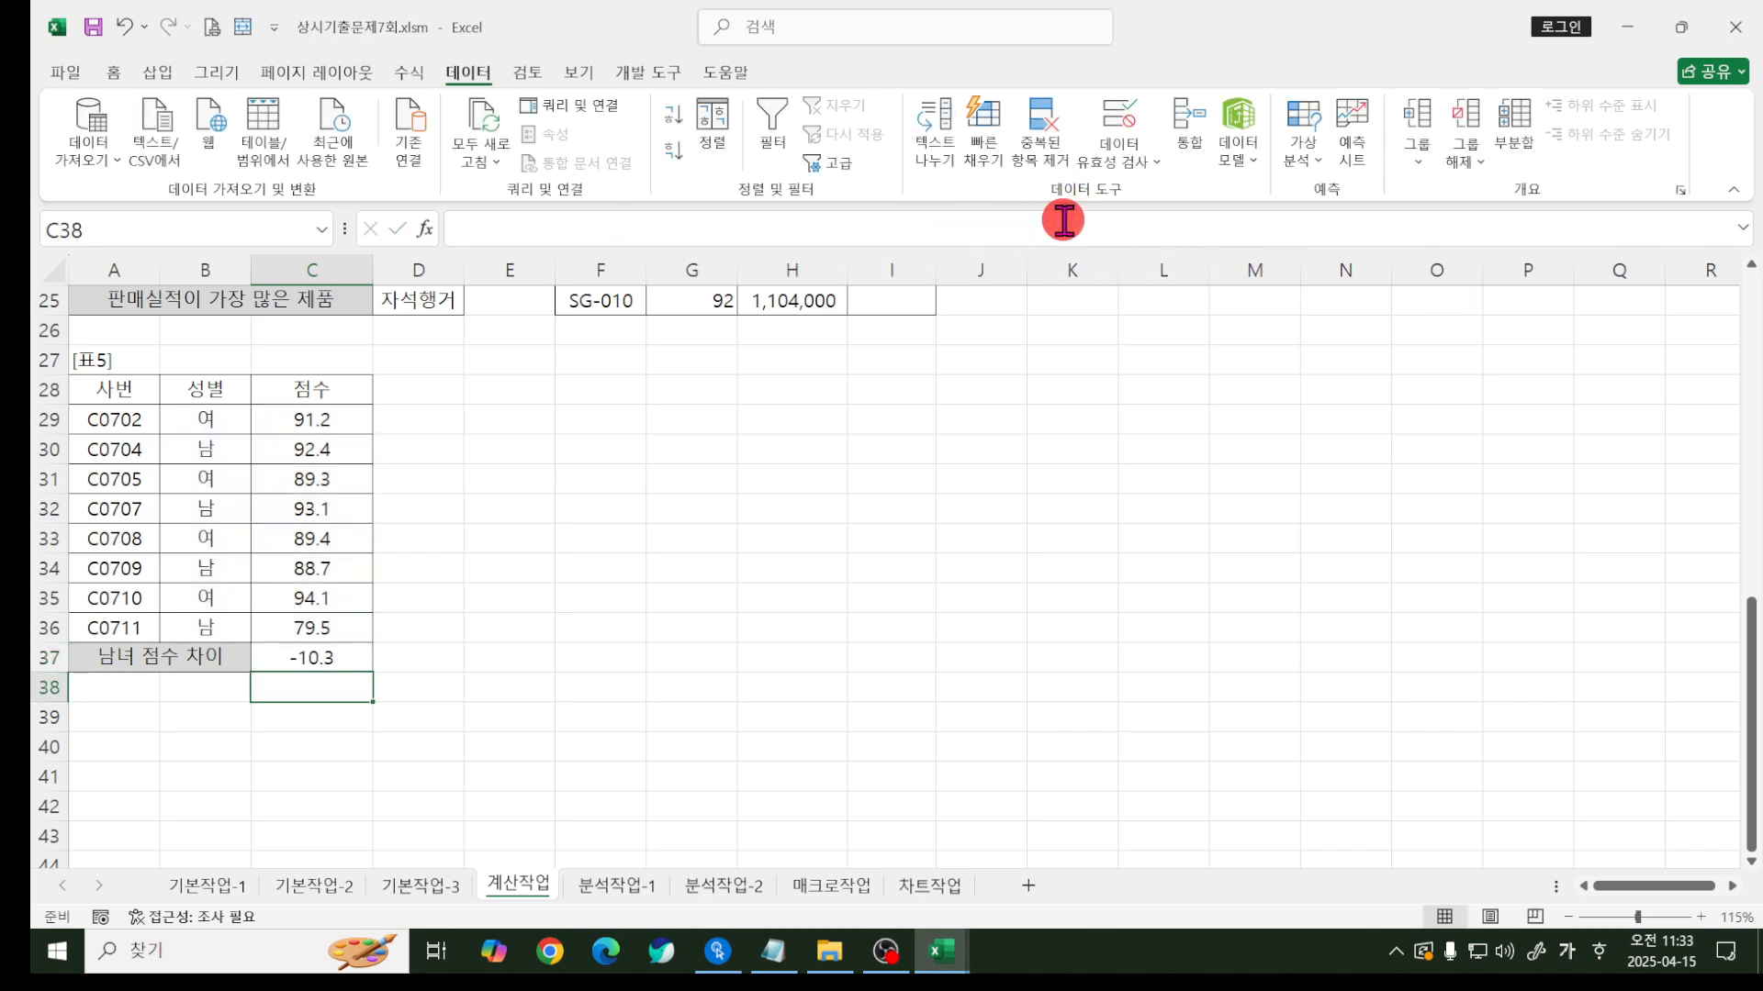
- Wrap the whole SUMIF difference formula in C37 in the ABS function
click(332, 653)
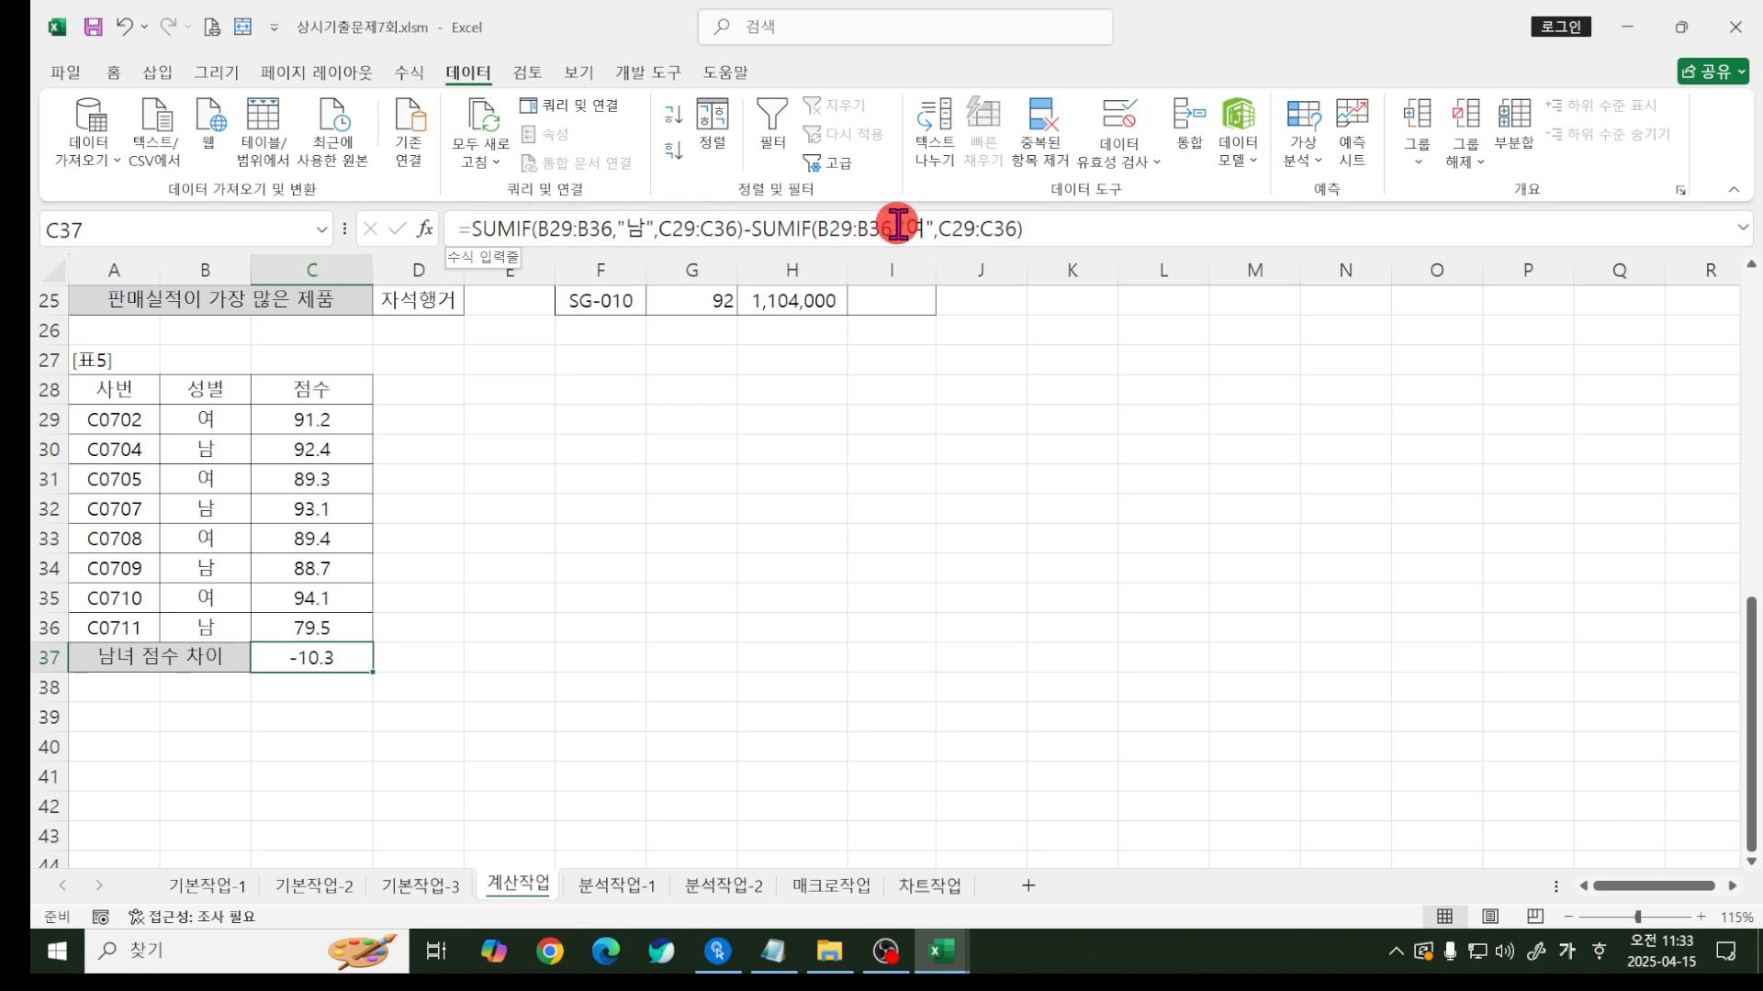
click(470, 229)
text(뮨)
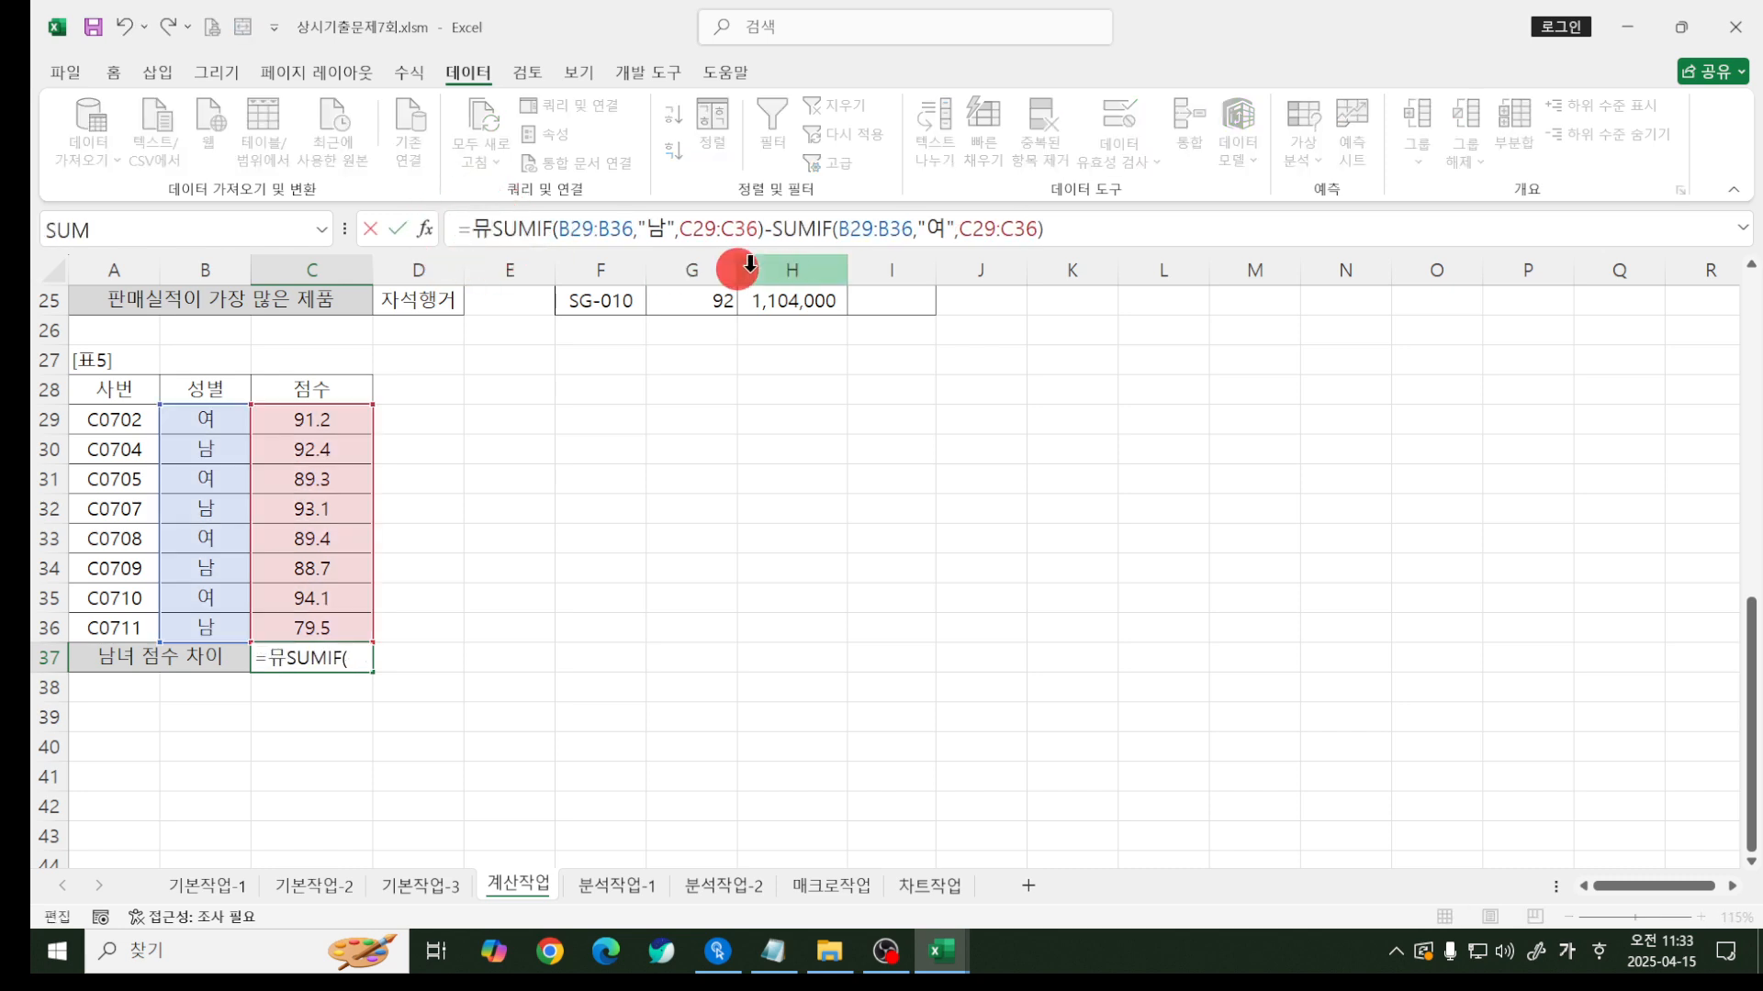
key(BackSpace)
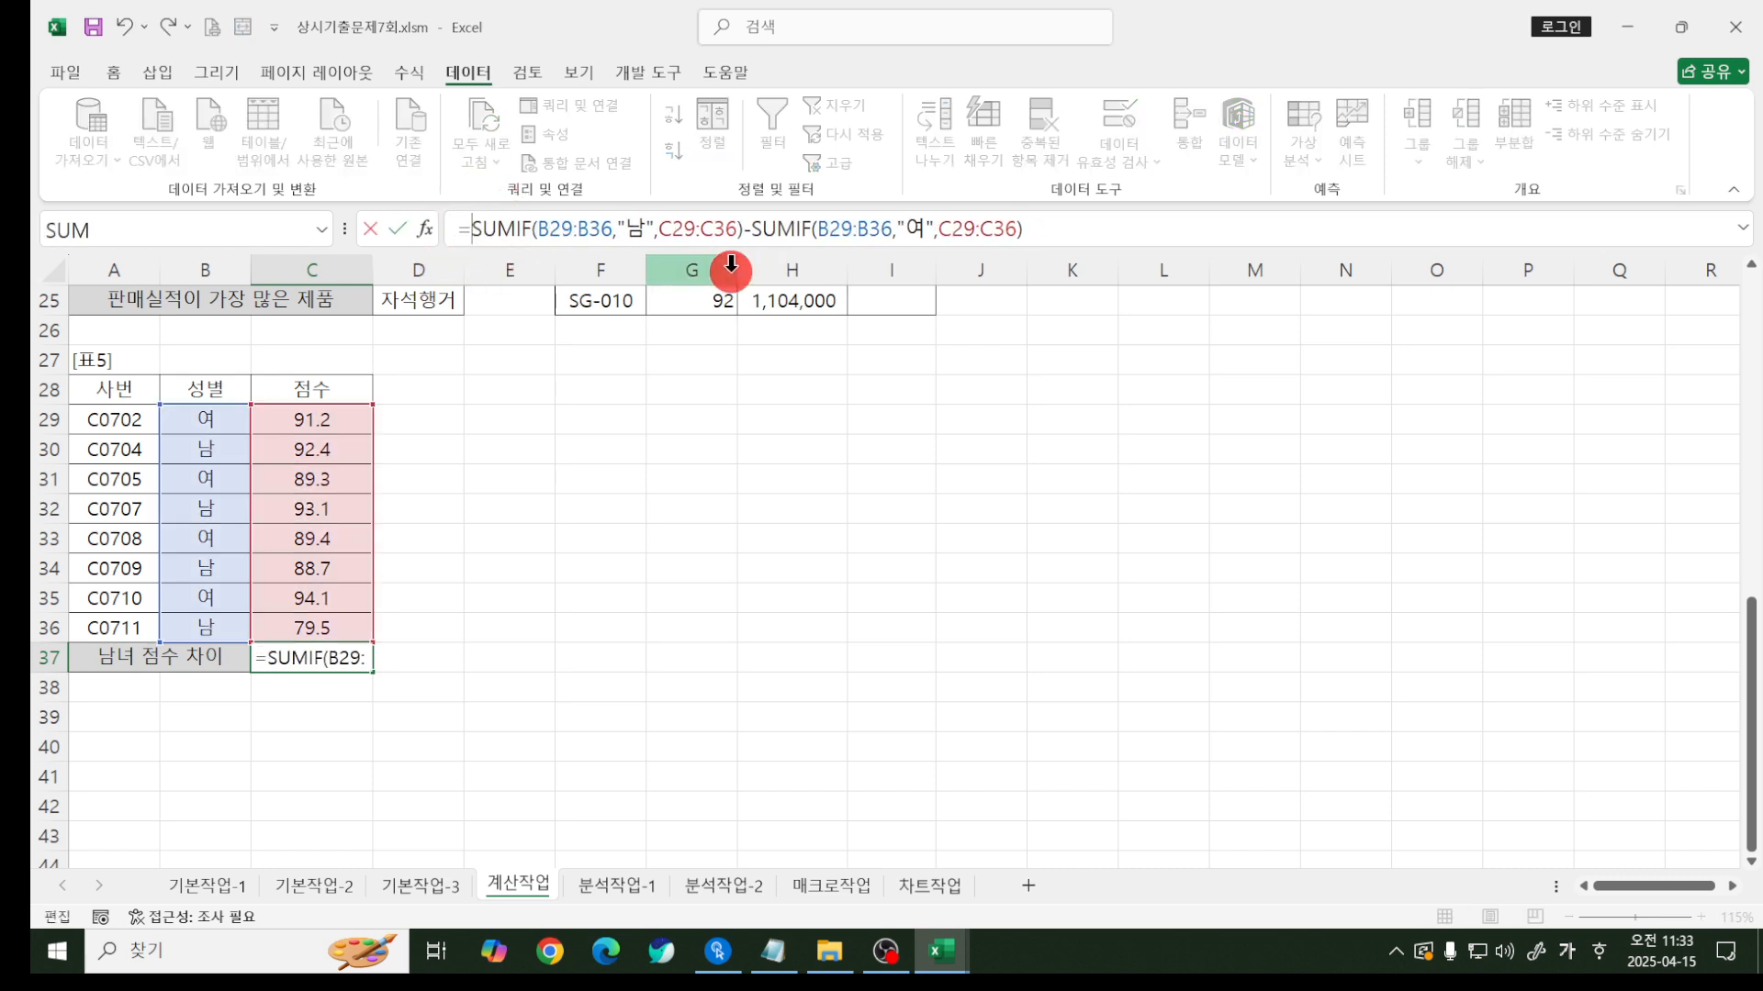
key(Hangul)
text(abs)
key(Tab)
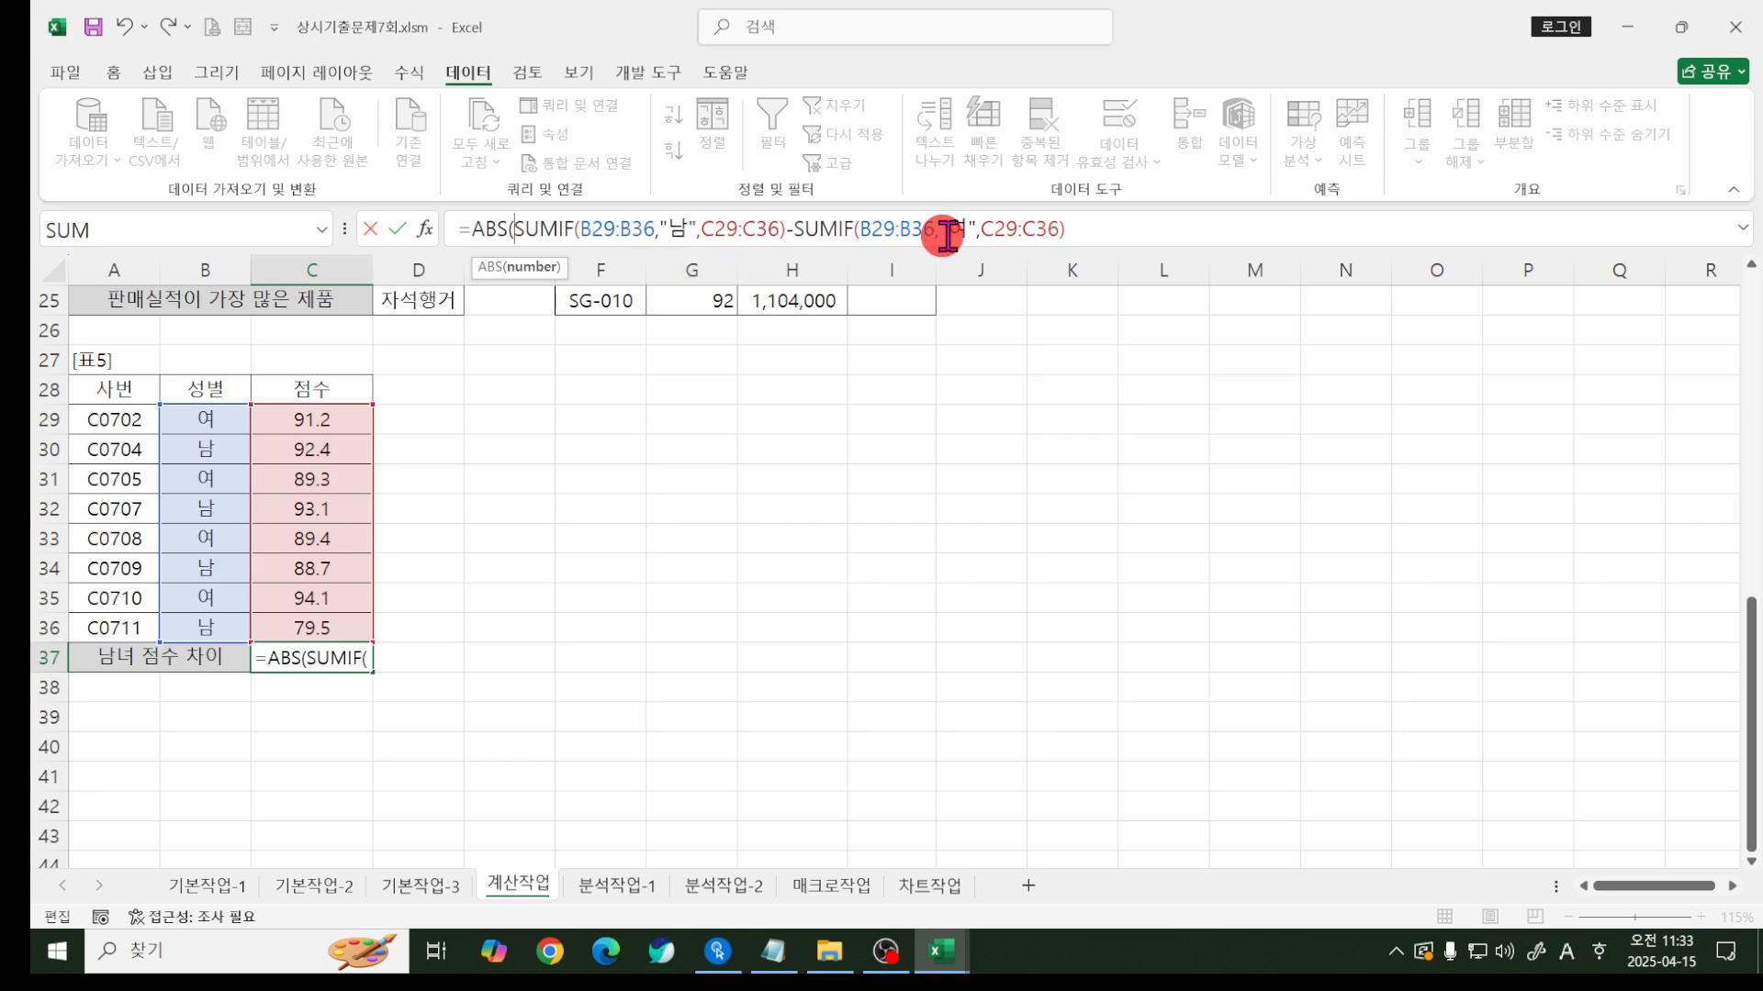
click(1065, 229)
text()))
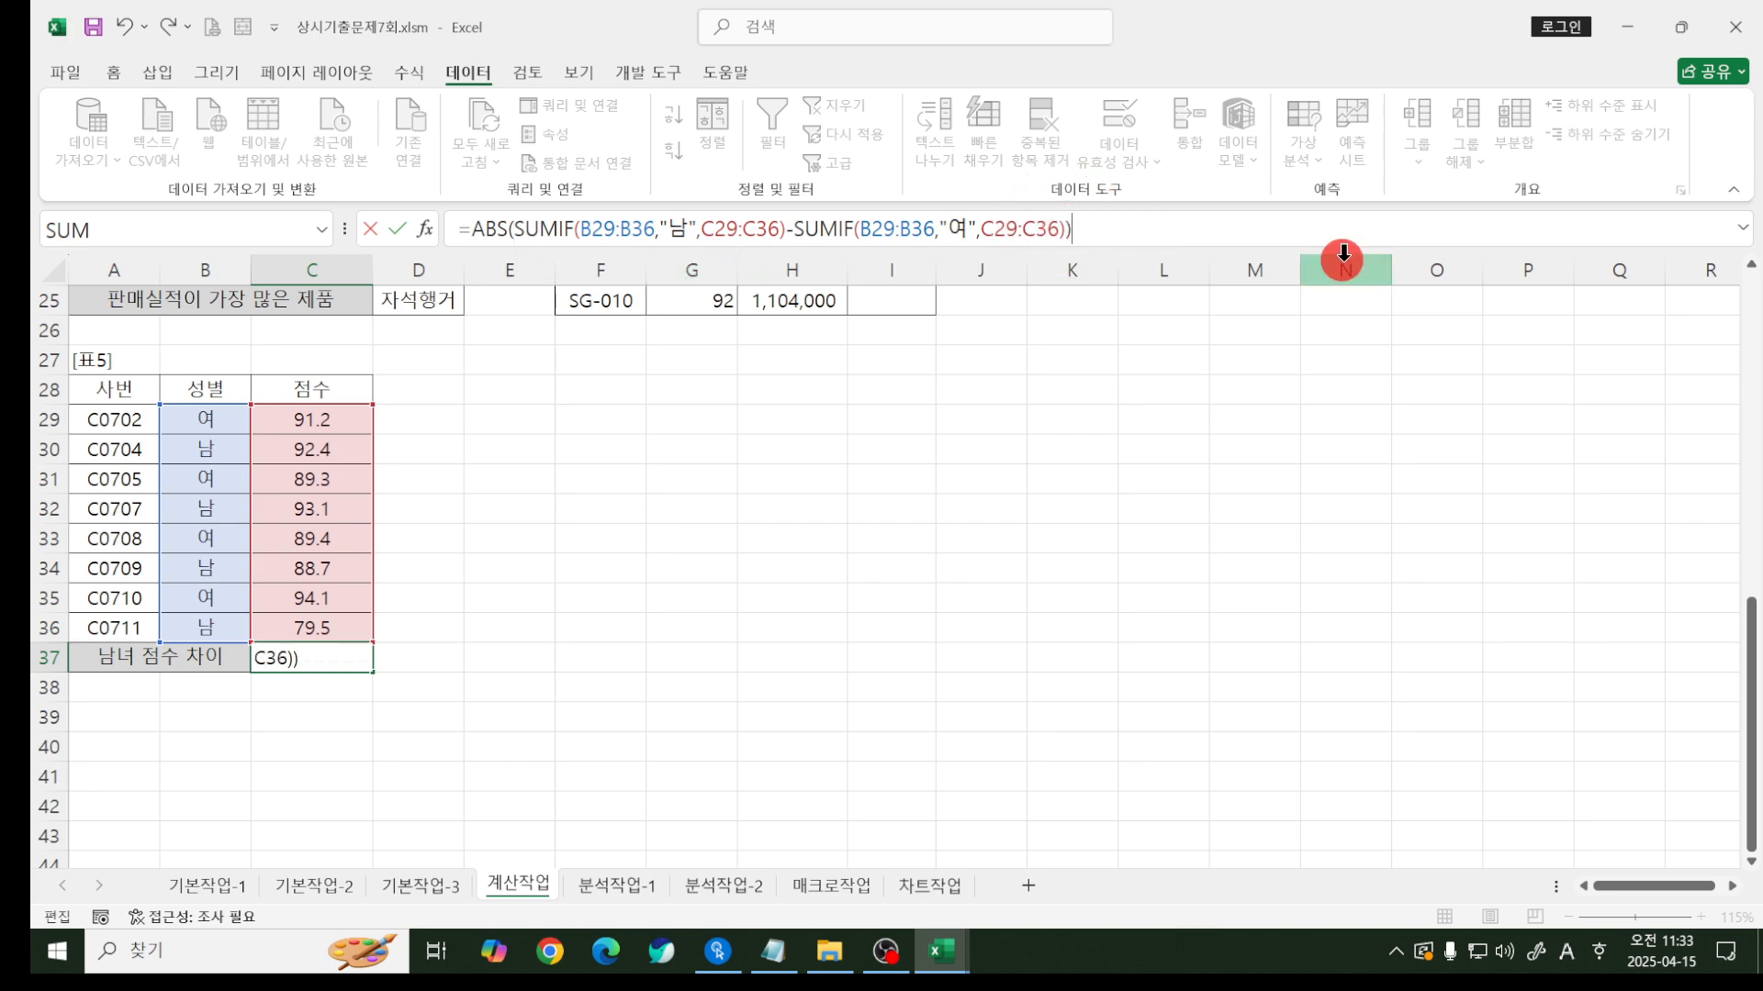
key(Return)
key(Up)
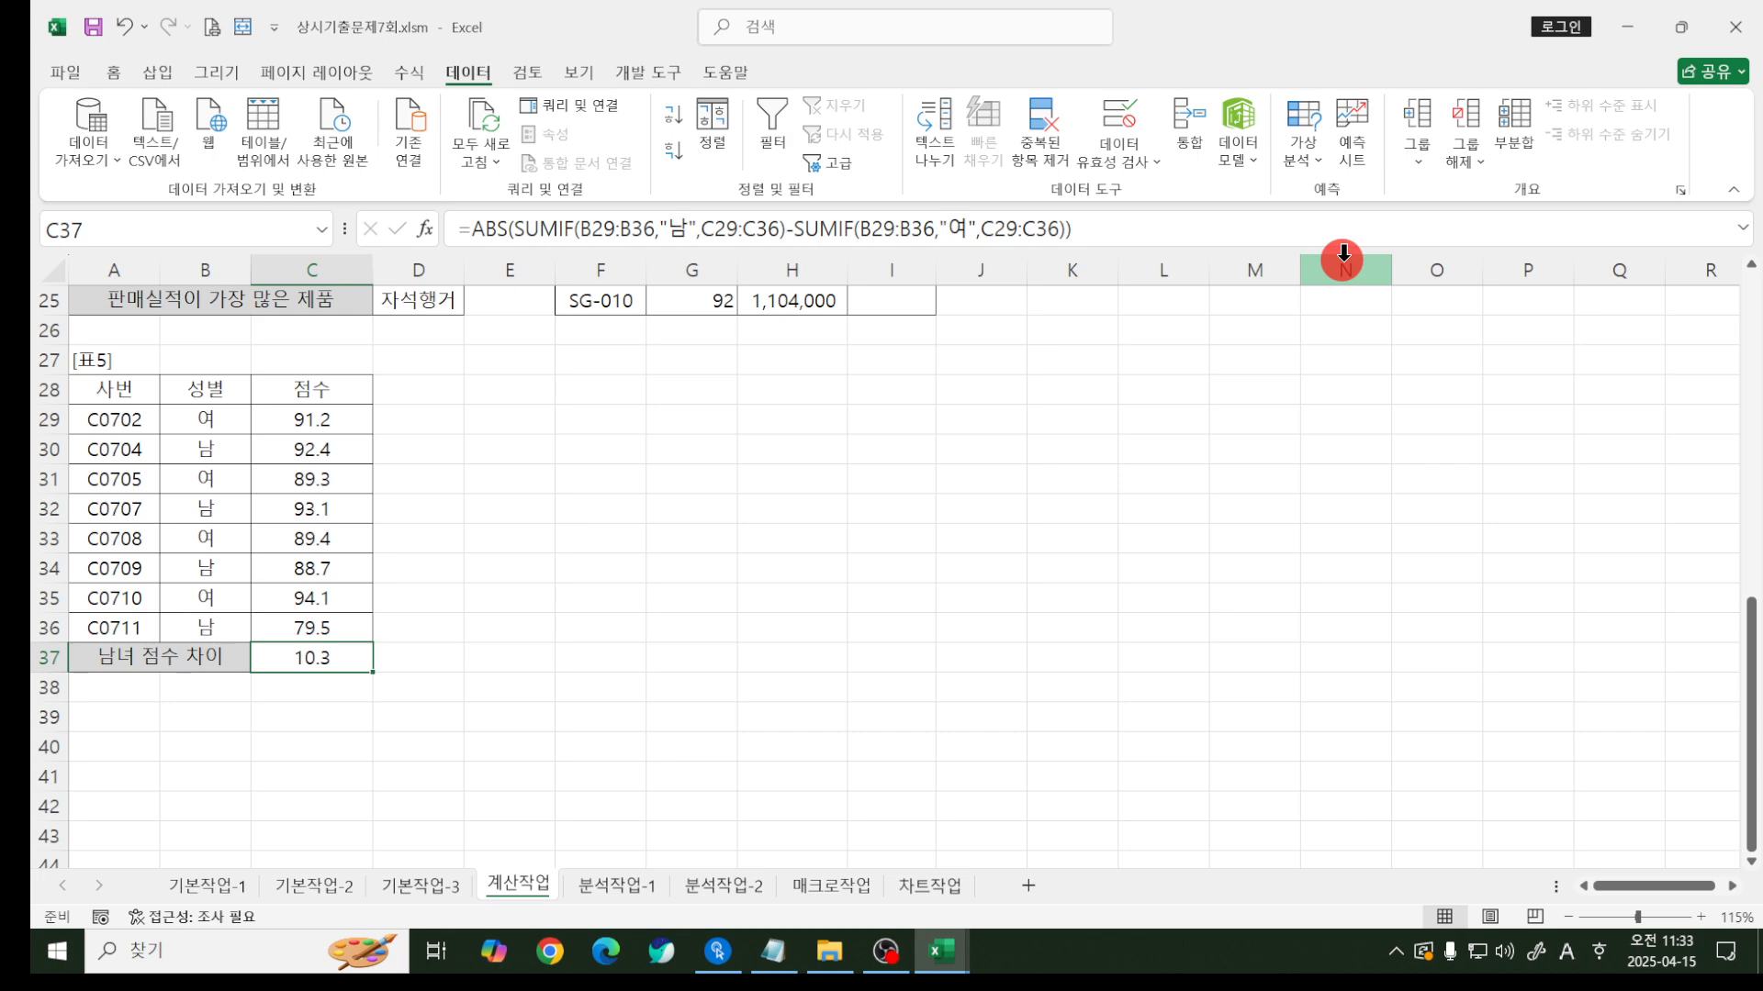
click(867, 384)
- Start Goal Seek (목표값 찾기) on the 분석작업-1 sheet
click(617, 885)
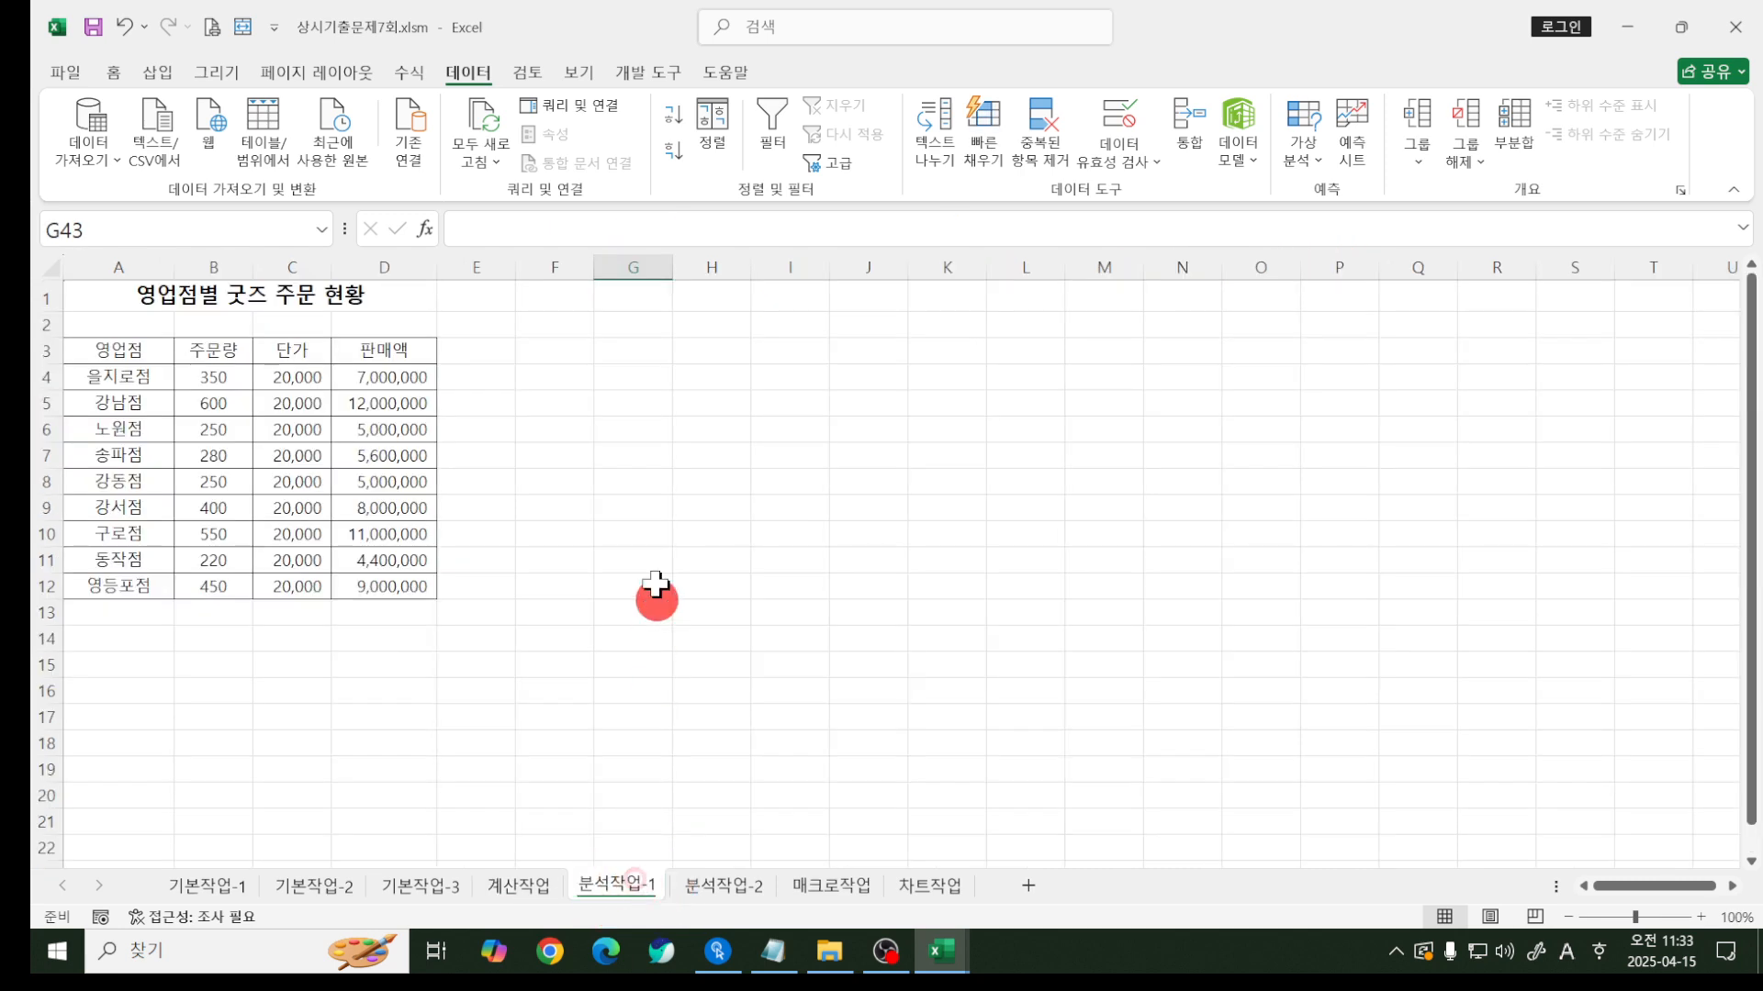
click(652, 555)
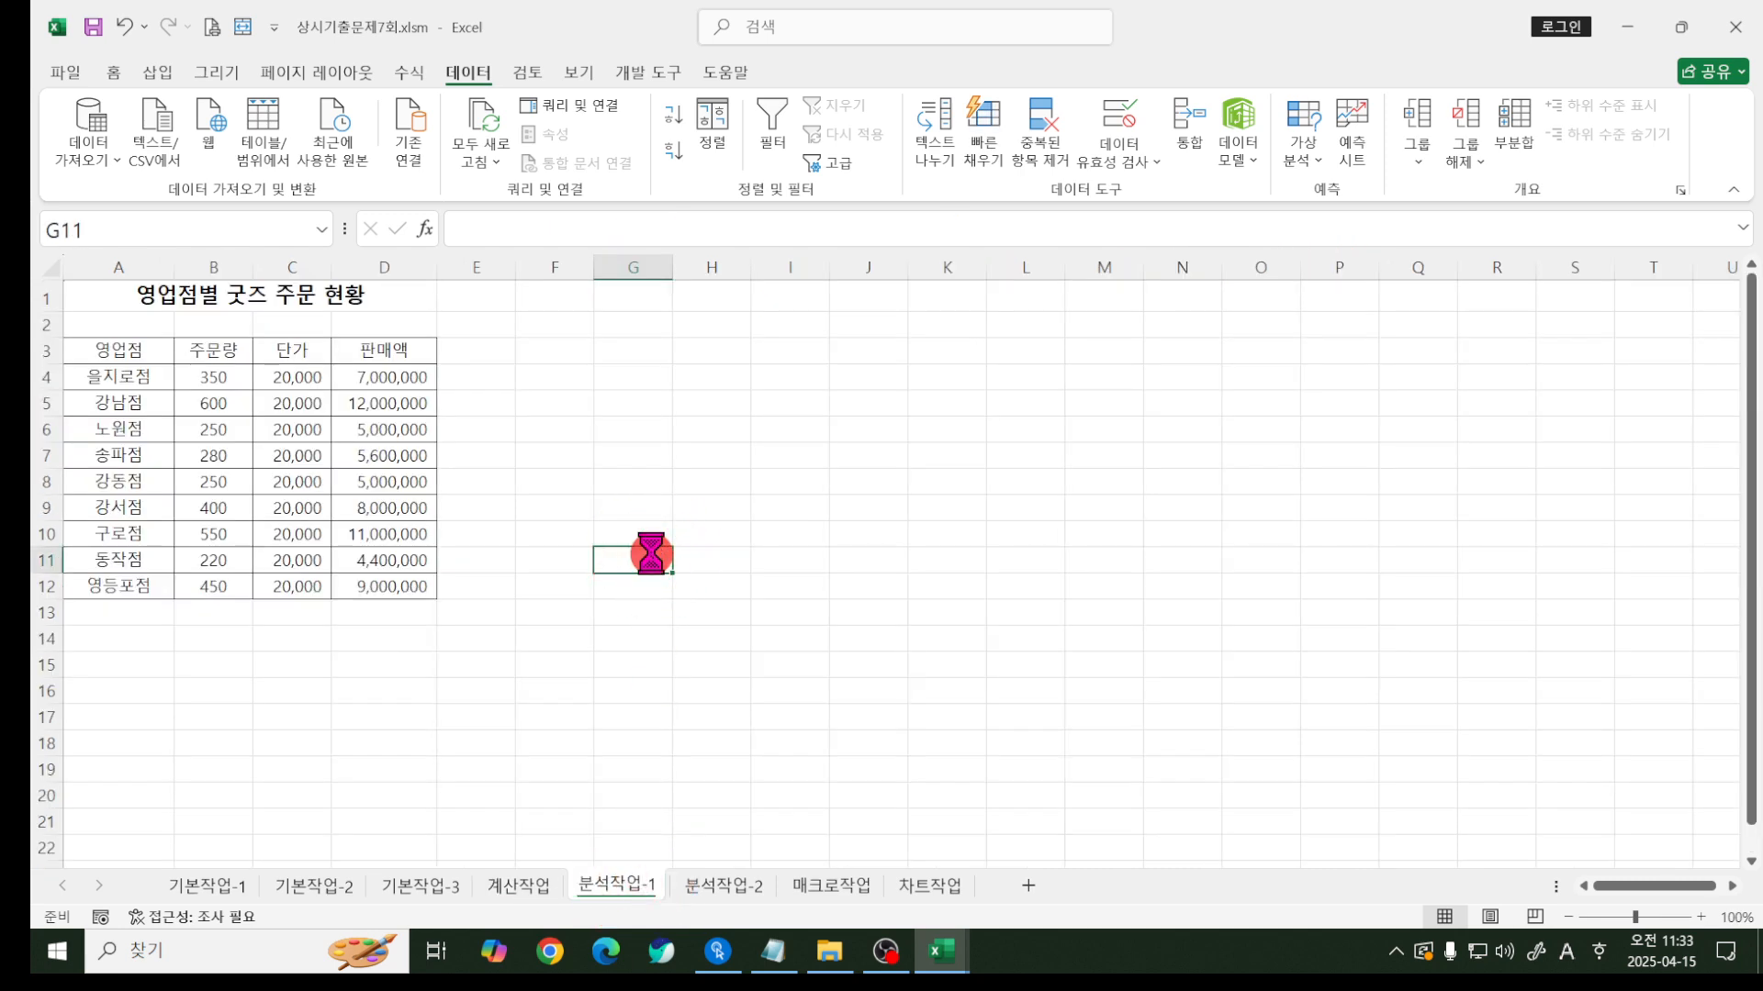
scroll(652, 555, up, 2)
click(651, 552)
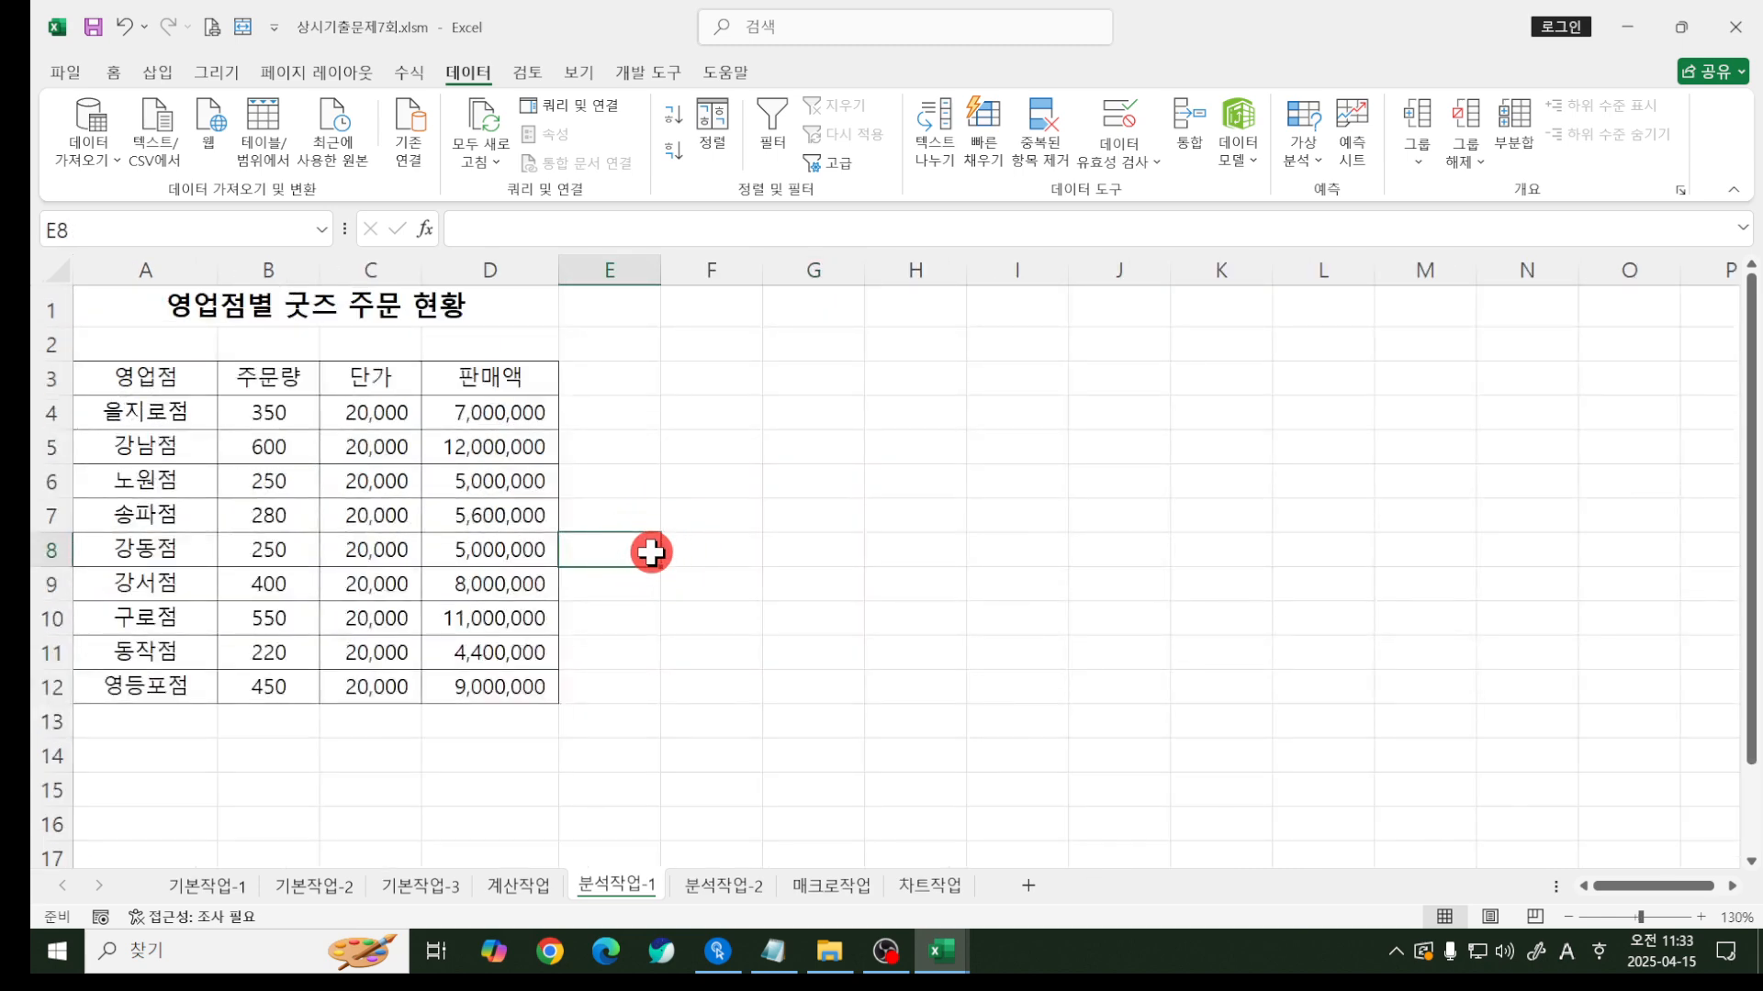
click(525, 543)
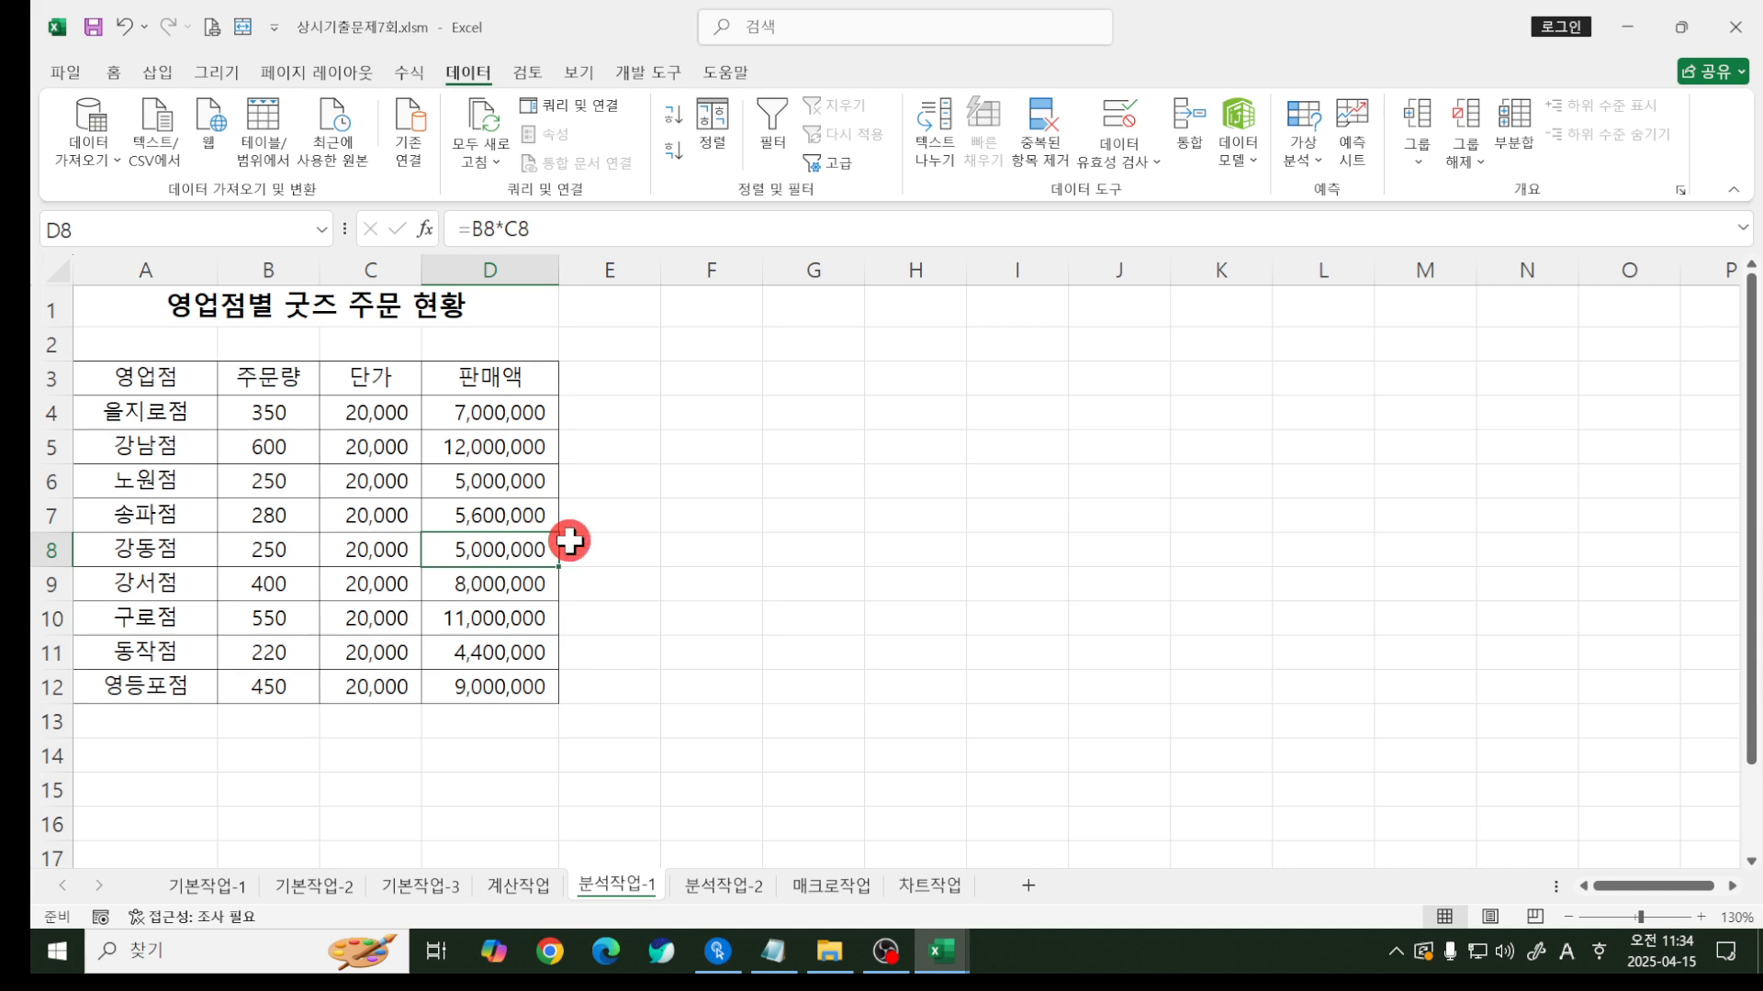
click(571, 542)
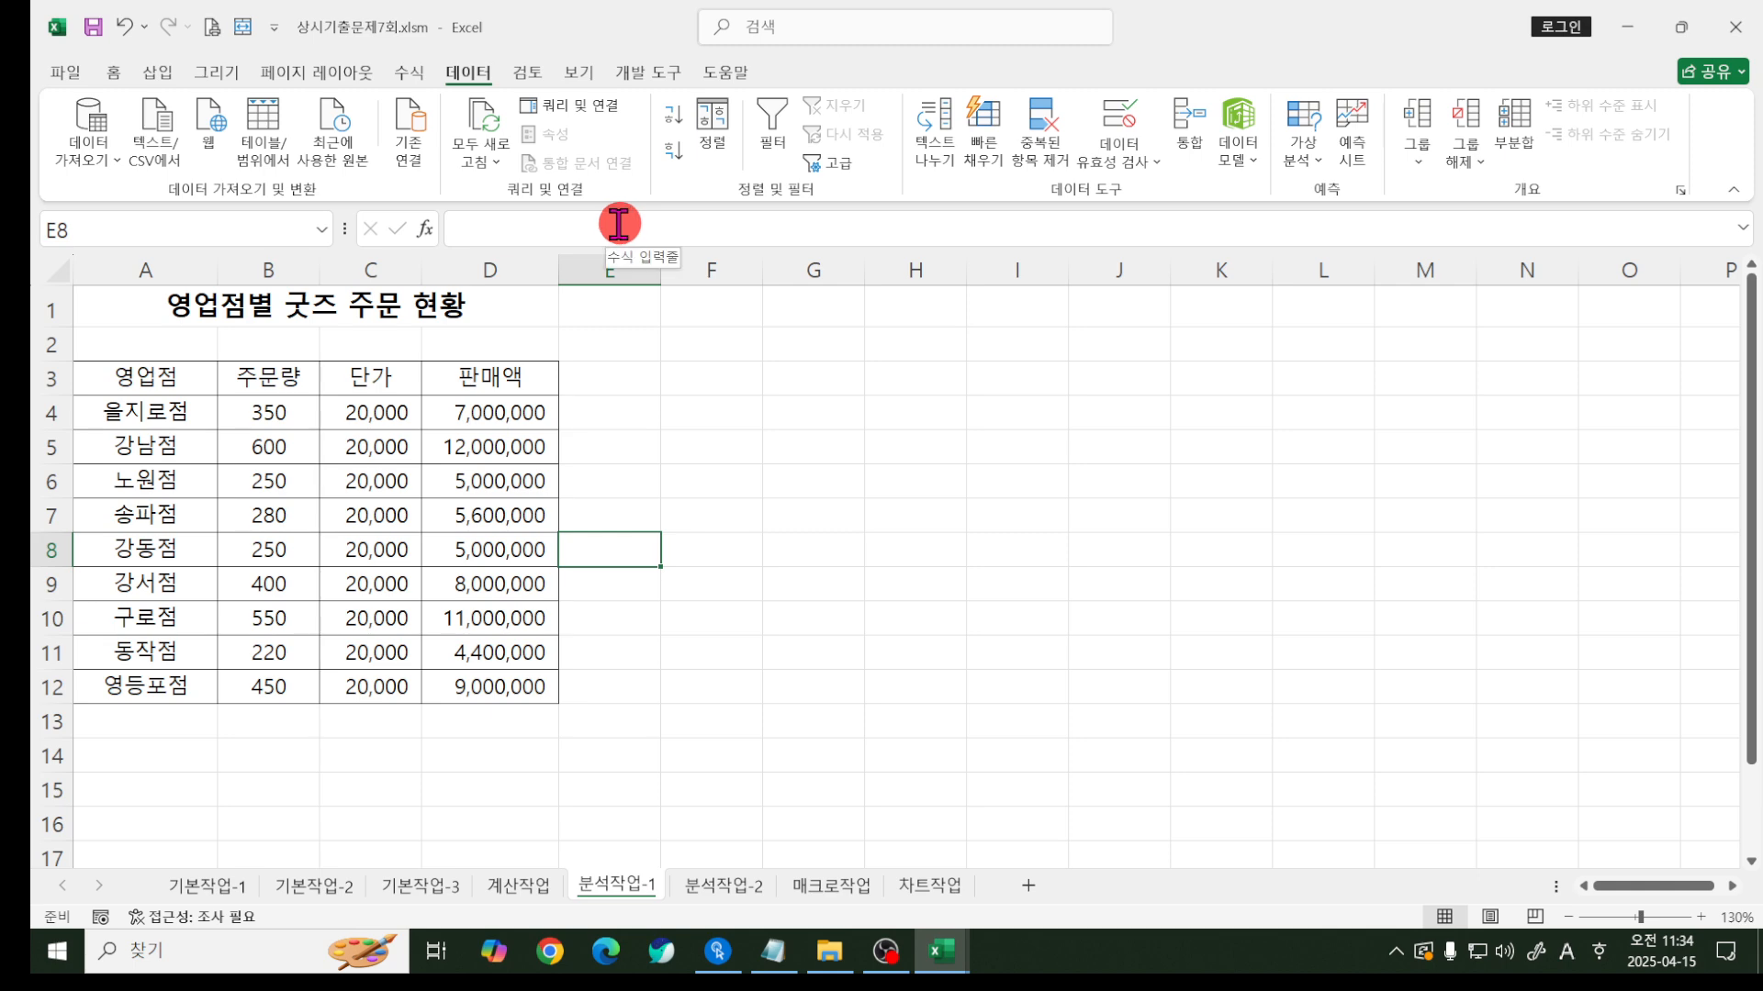
click(471, 78)
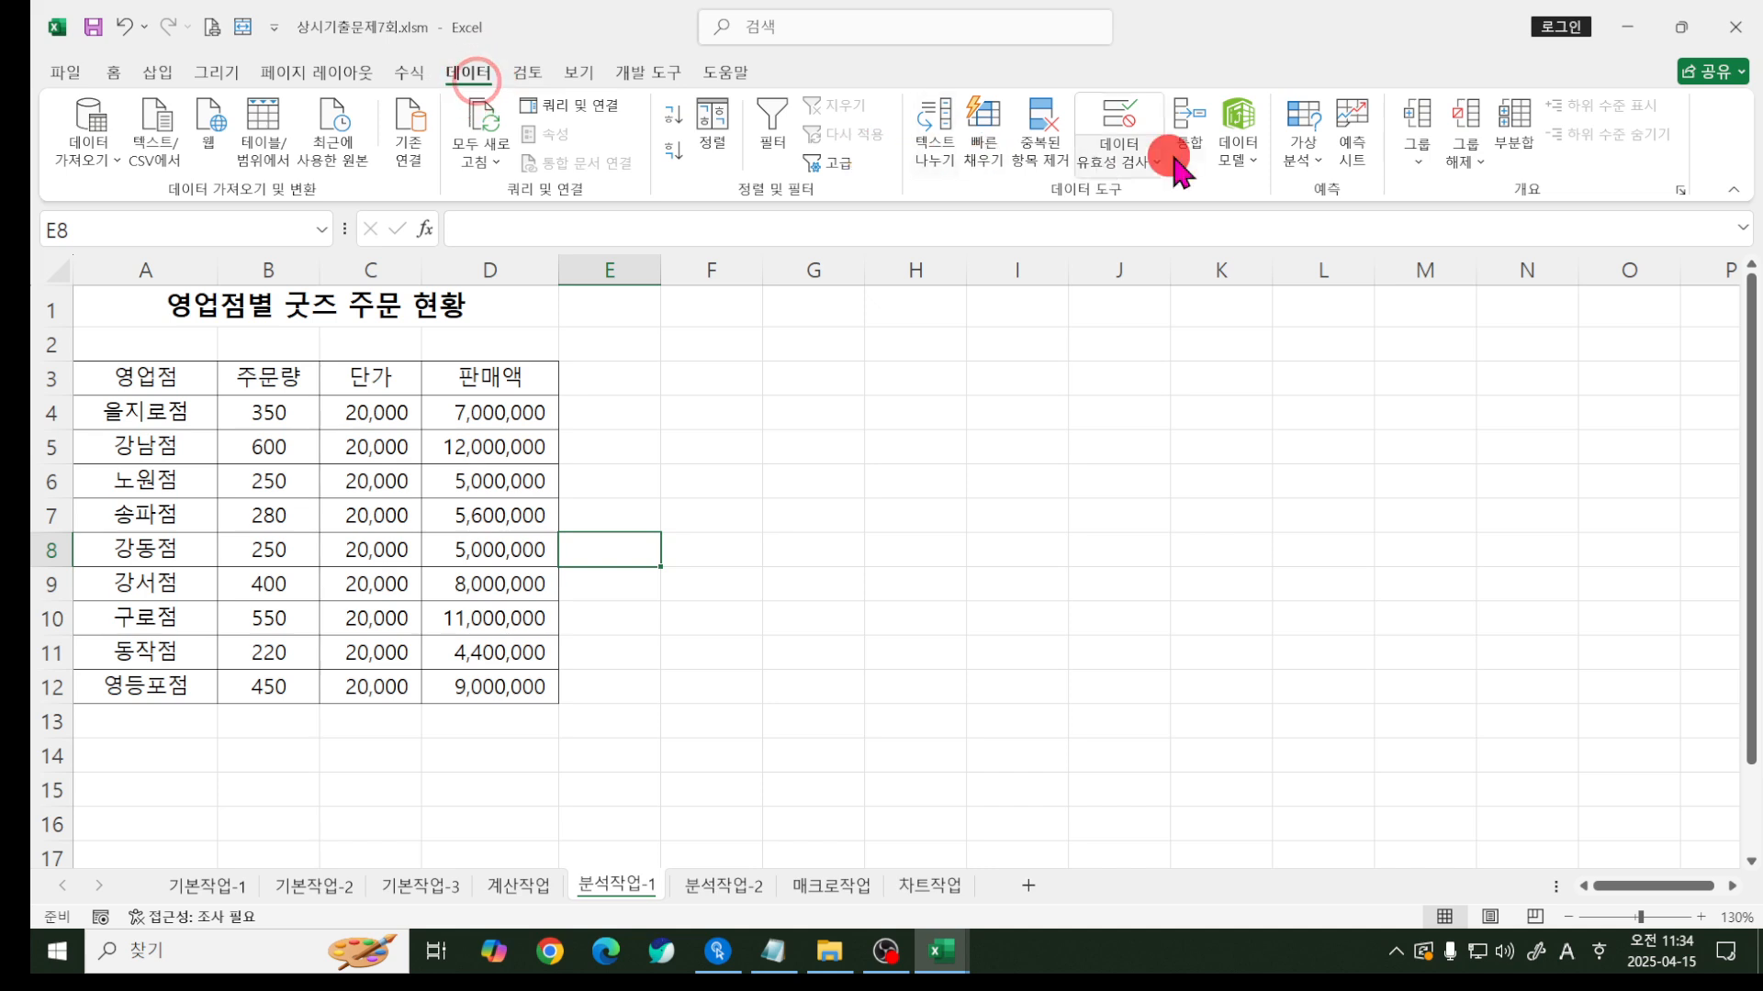
click(1298, 155)
click(1327, 231)
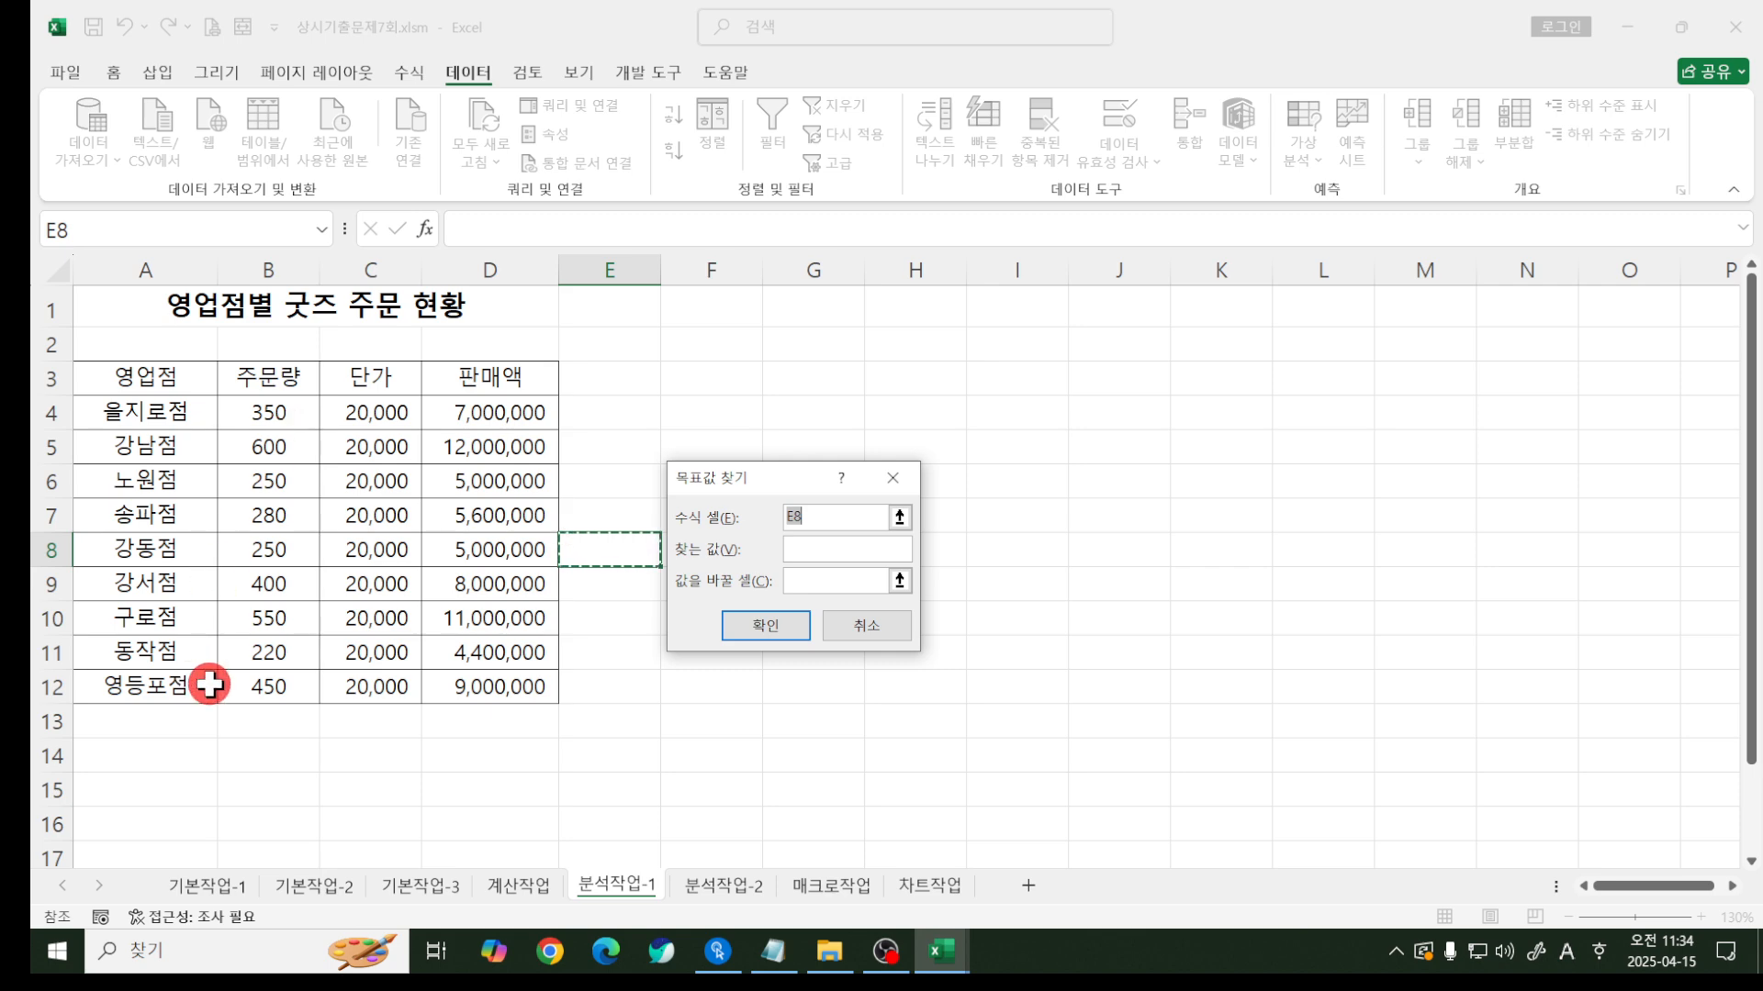
- Goal-seek 영등포점's 판매액 in D12 to 9500000 by changing its 주문량 in B12
click(490, 690)
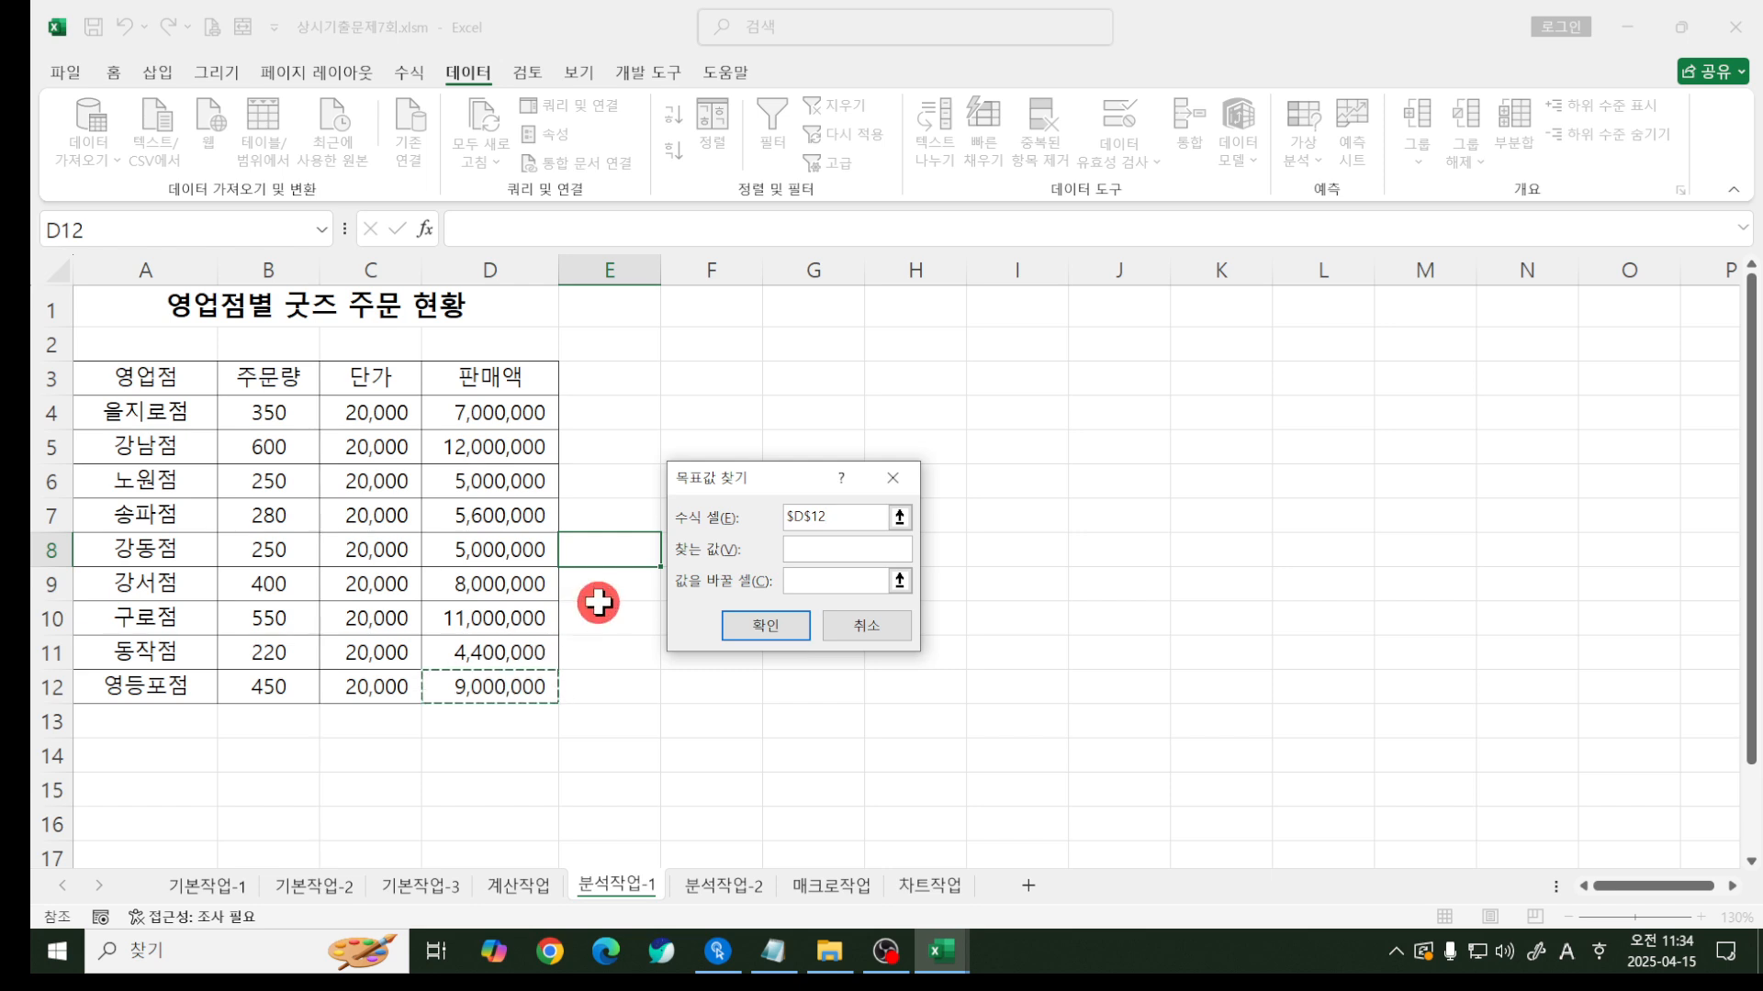
click(810, 548)
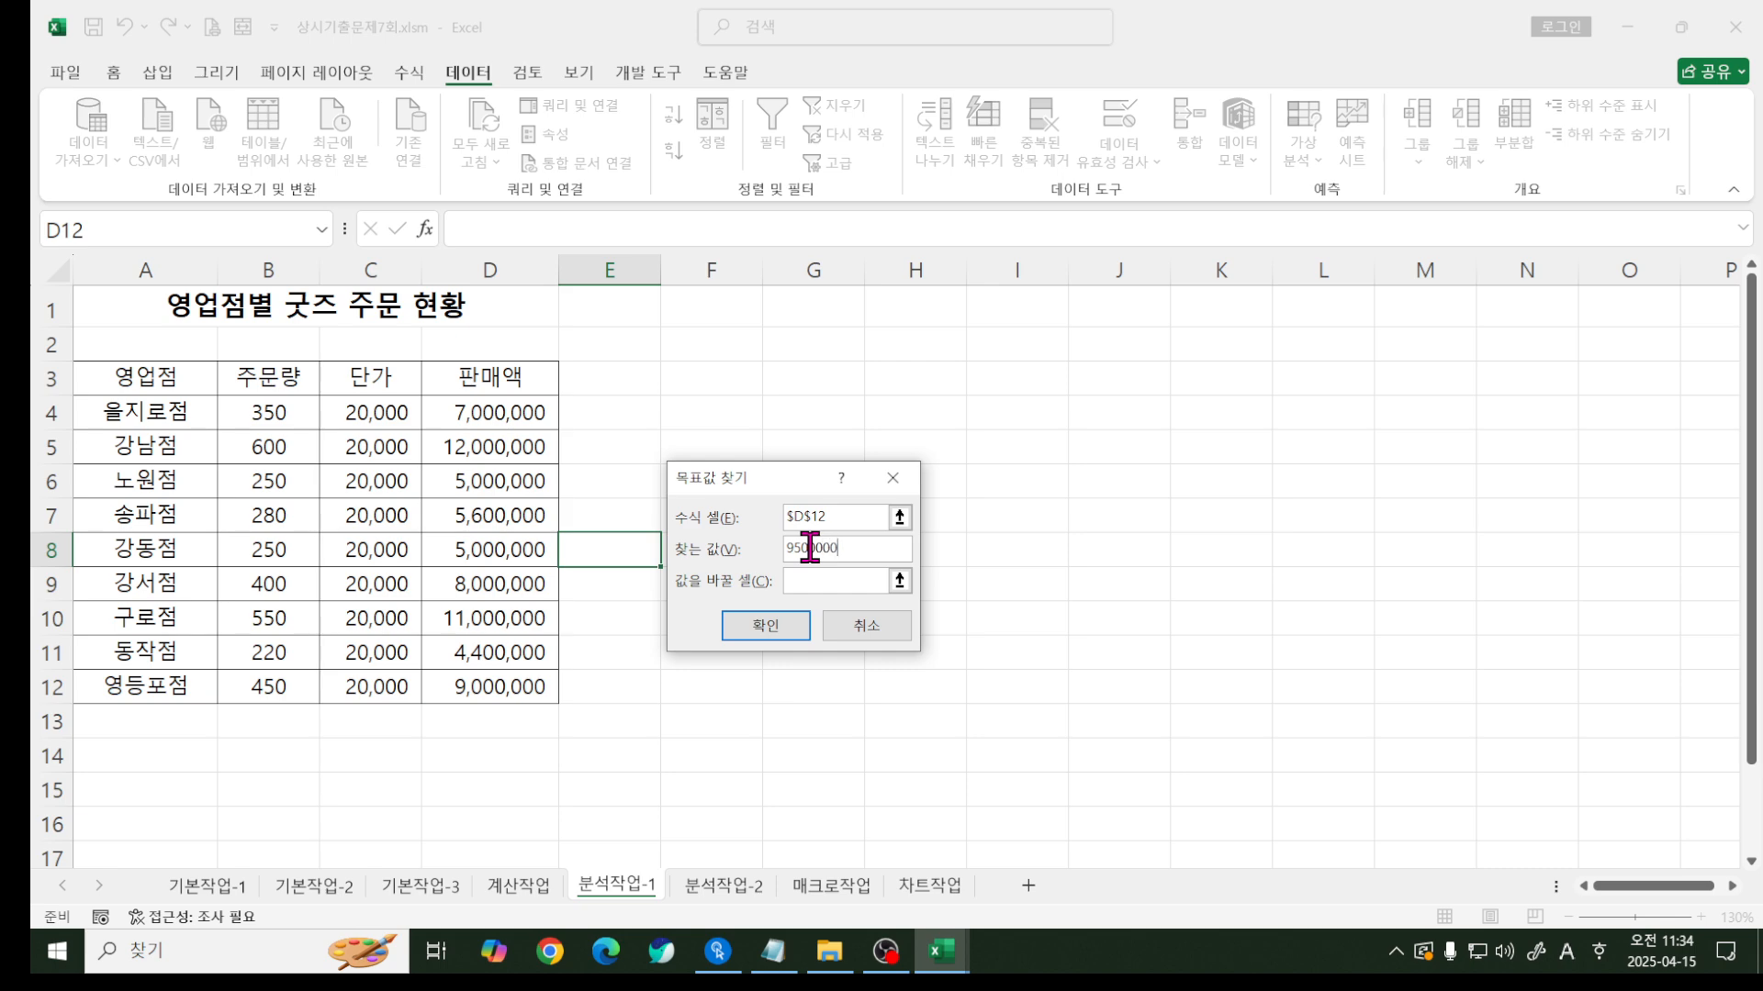
click(824, 580)
click(259, 689)
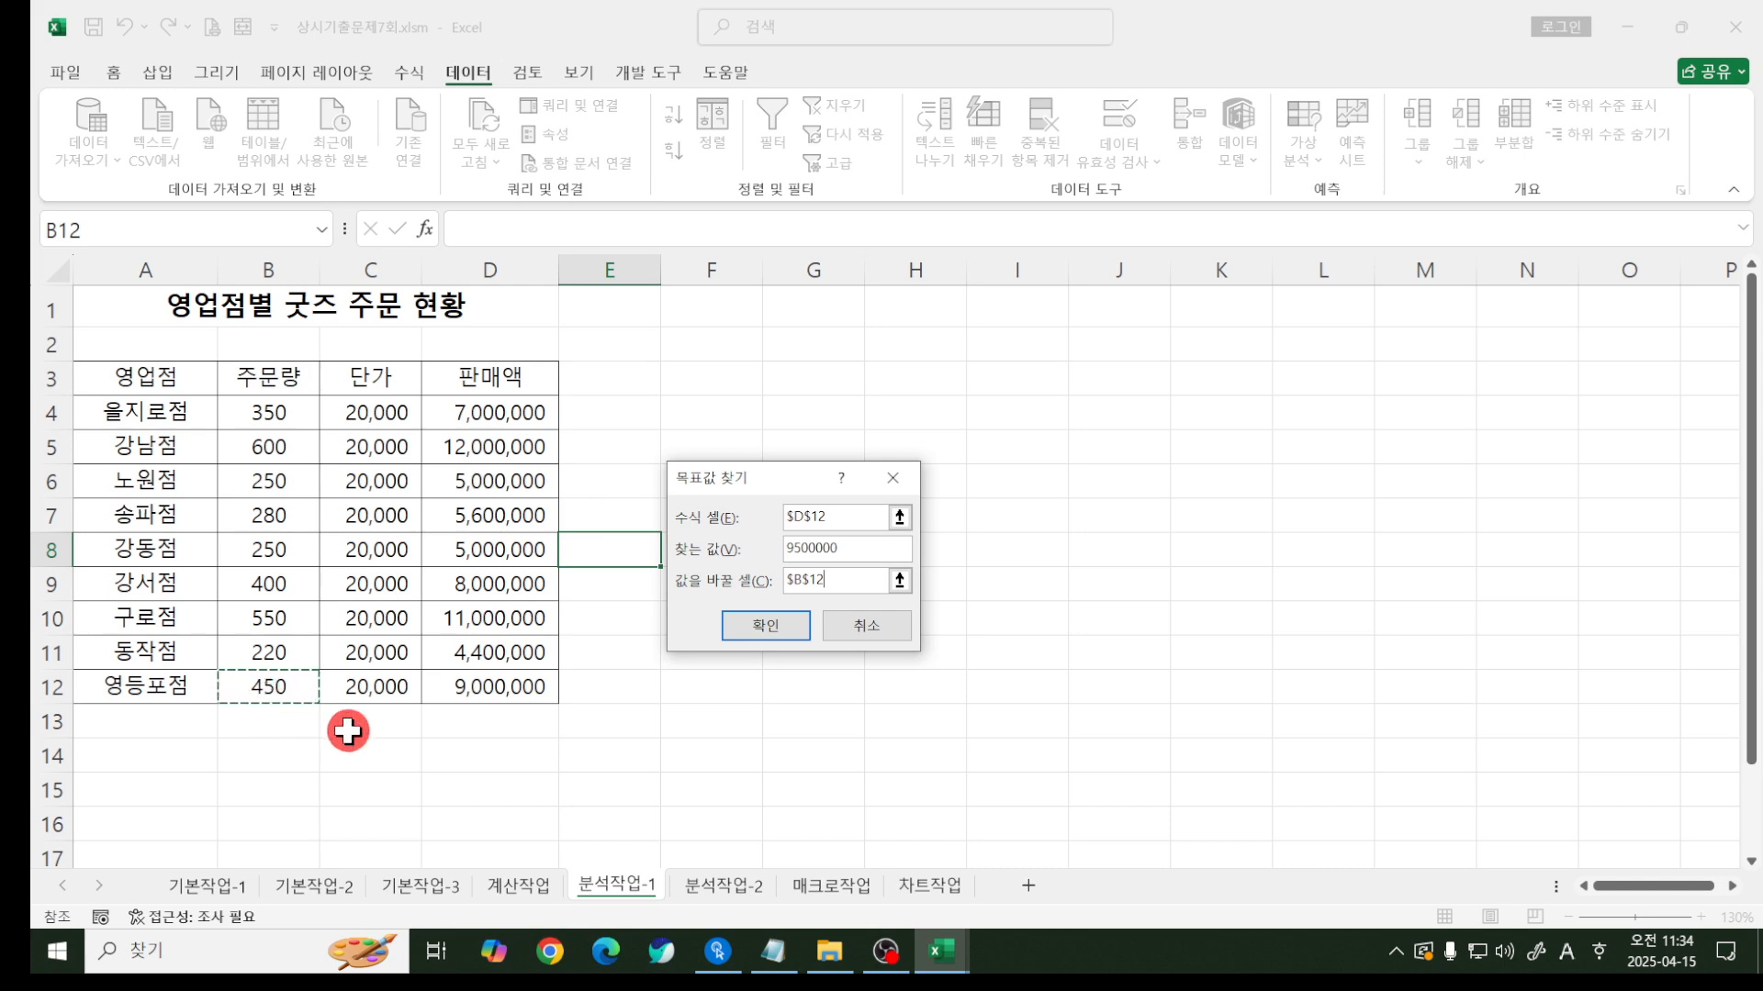
click(796, 624)
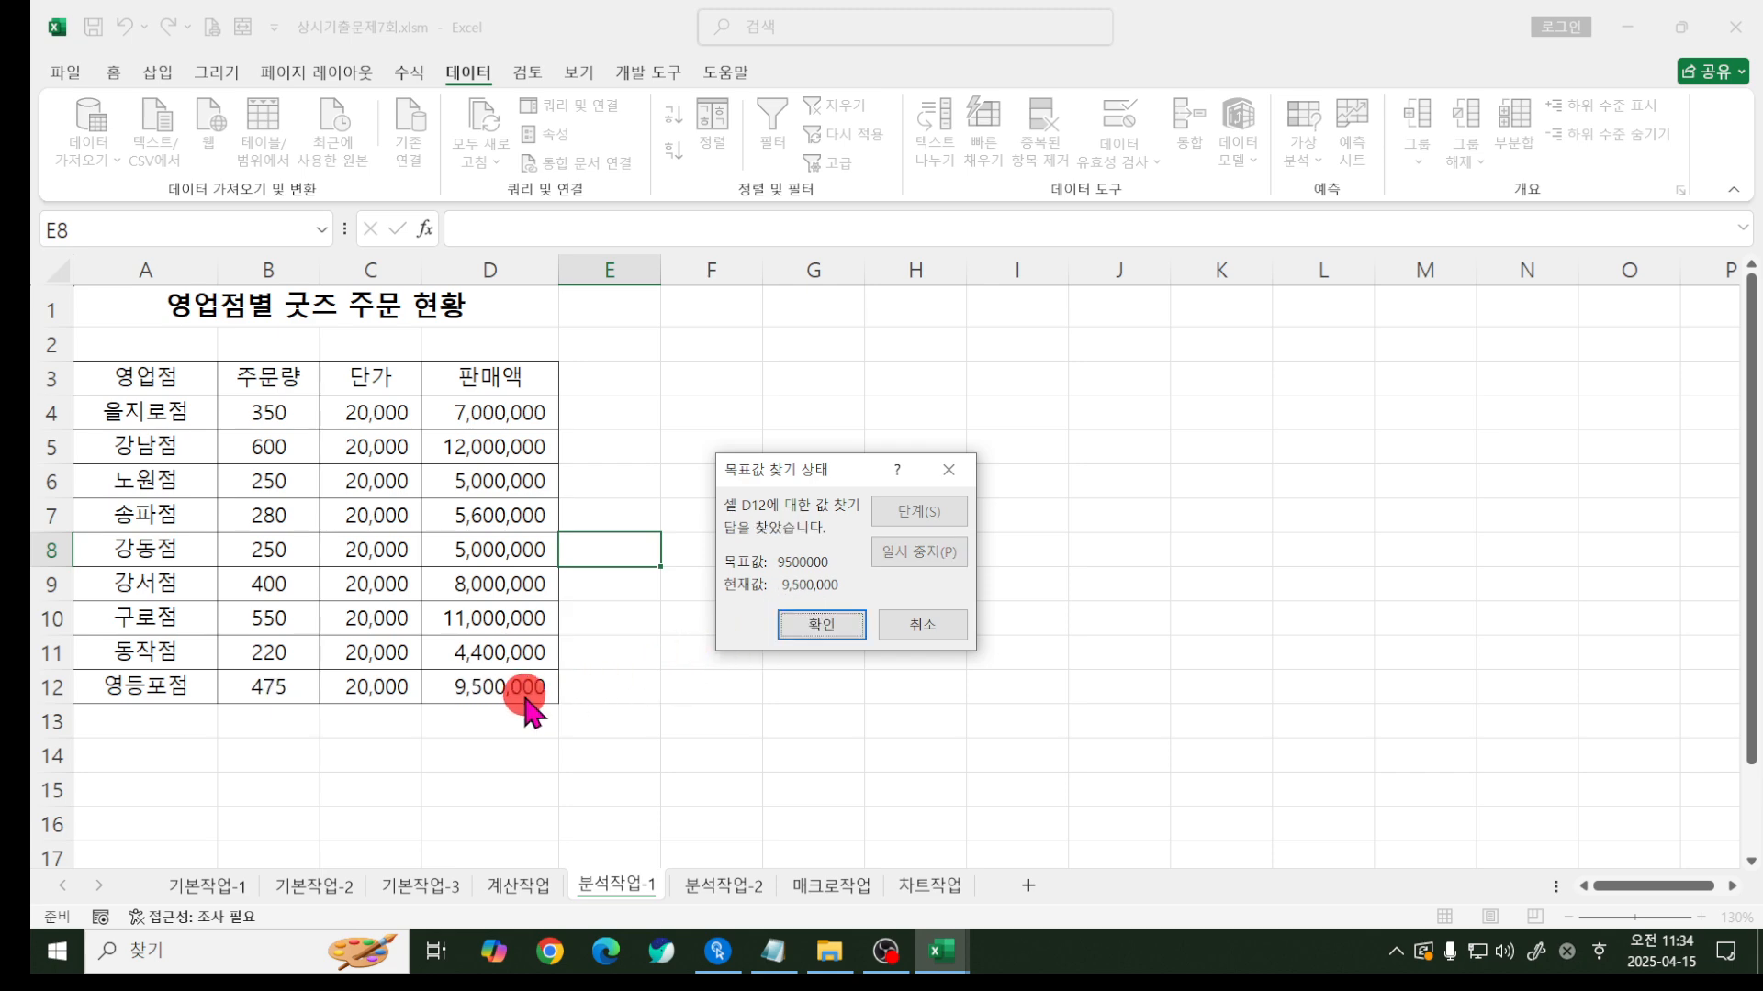
mouse_move(227, 709)
mouse_down()
mouse_move(276, 739)
mouse_move(326, 634)
mouse_move(236, 661)
mouse_move(229, 713)
mouse_up()
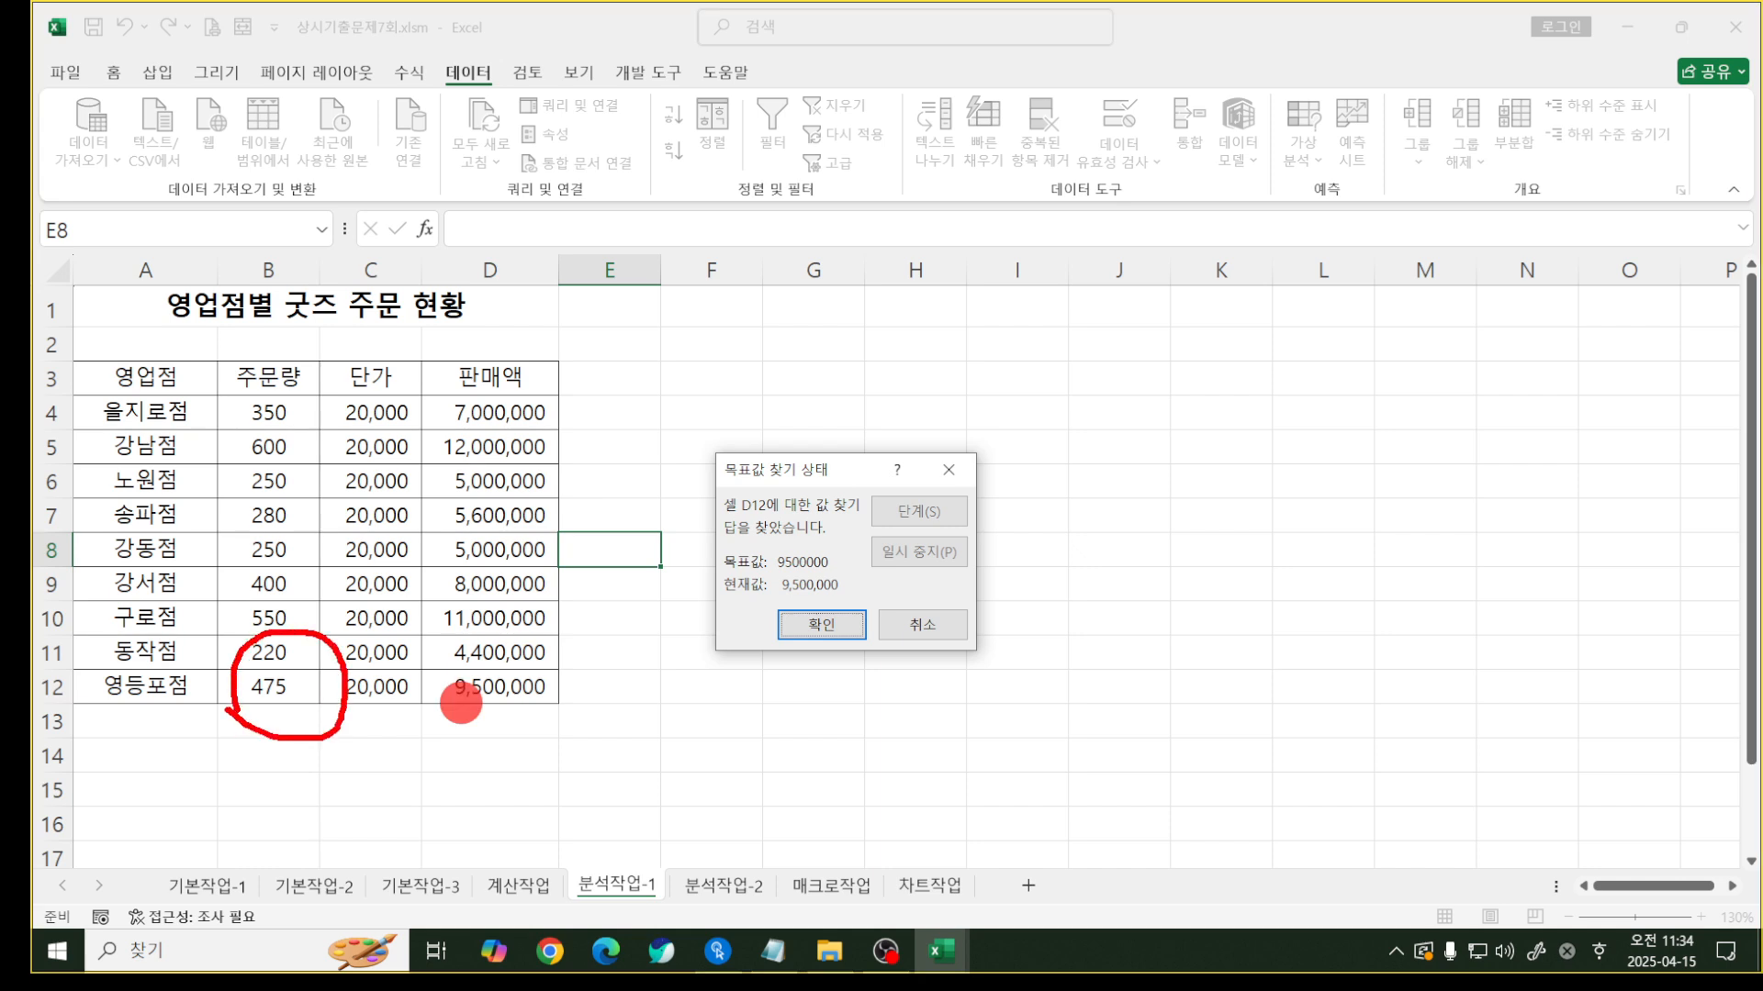
drag(716, 598, 861, 599)
drag(700, 575, 832, 566)
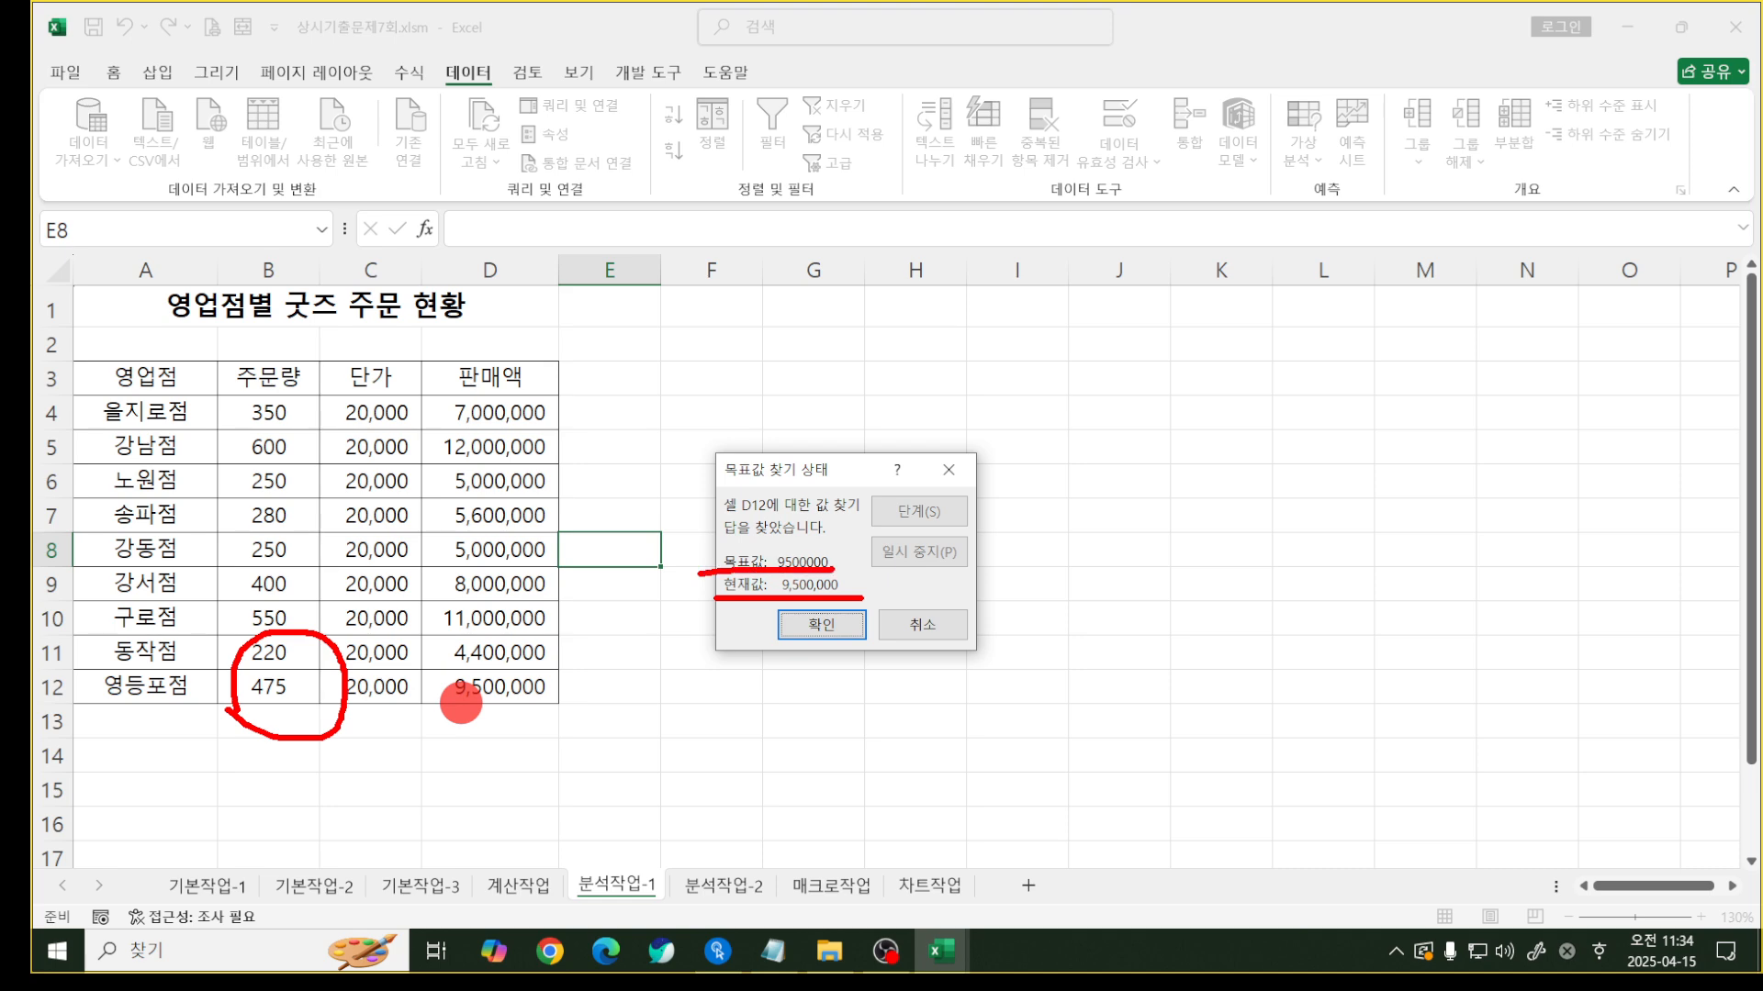
key(Escape)
- Keep the Goal Seek solution for 영등포점
click(816, 616)
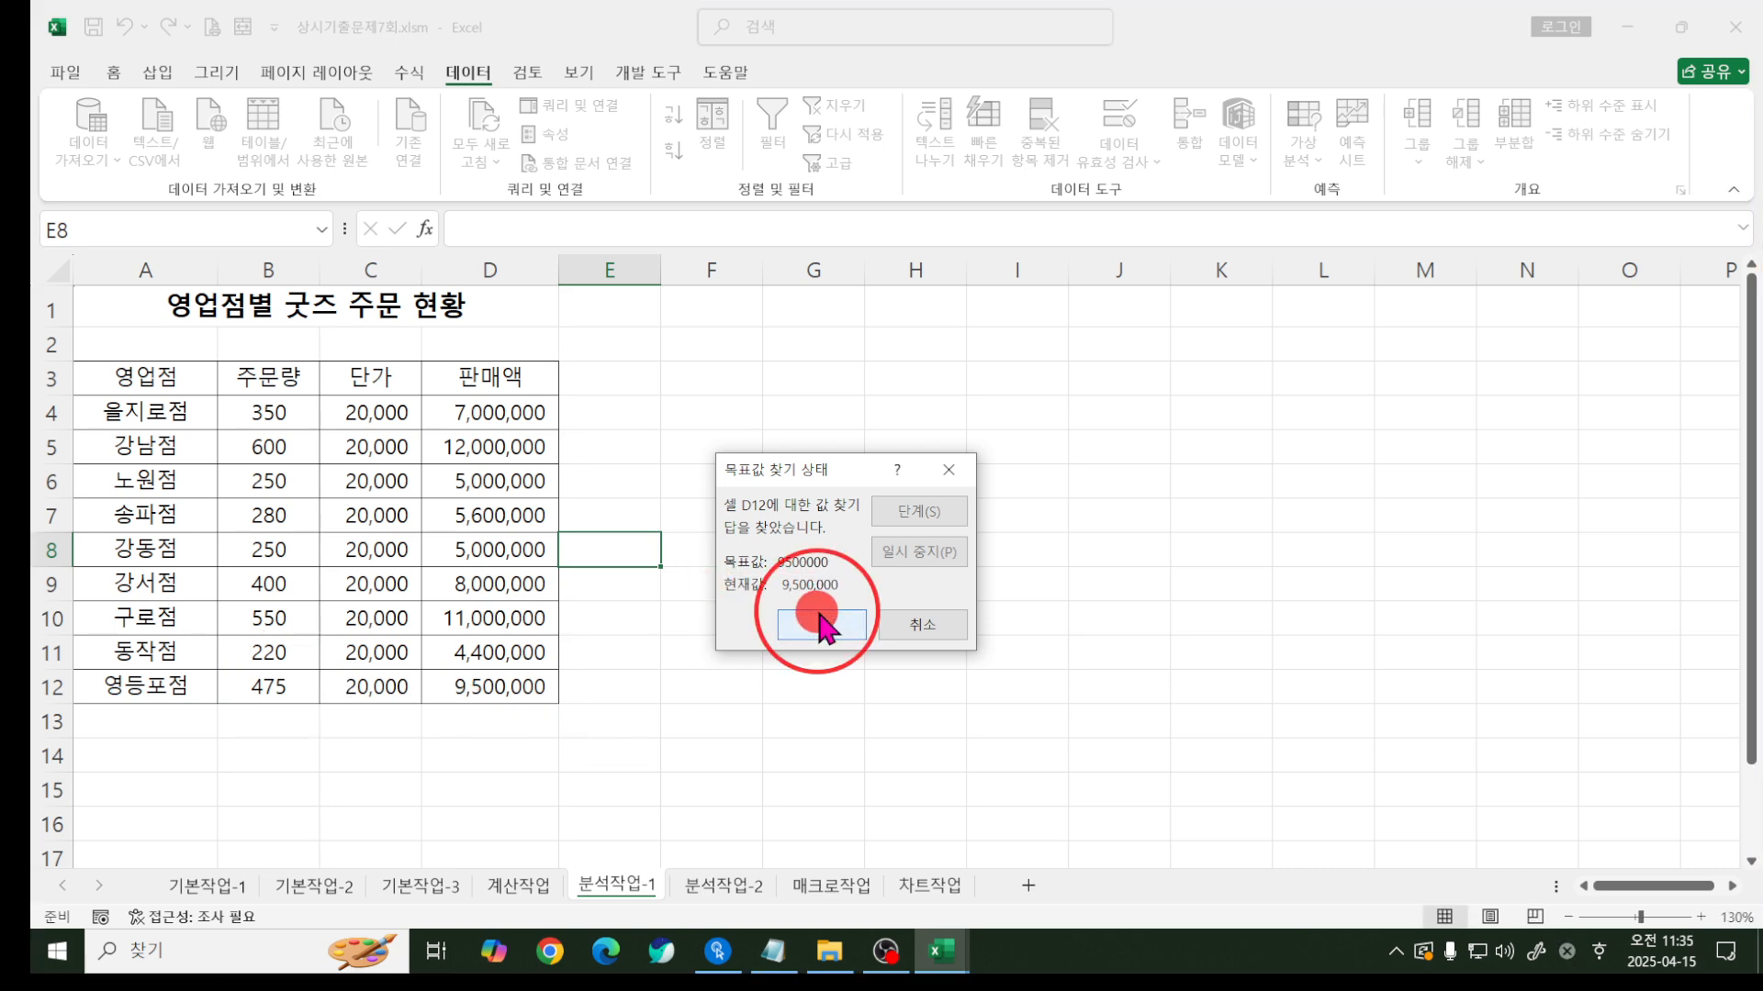
click(817, 679)
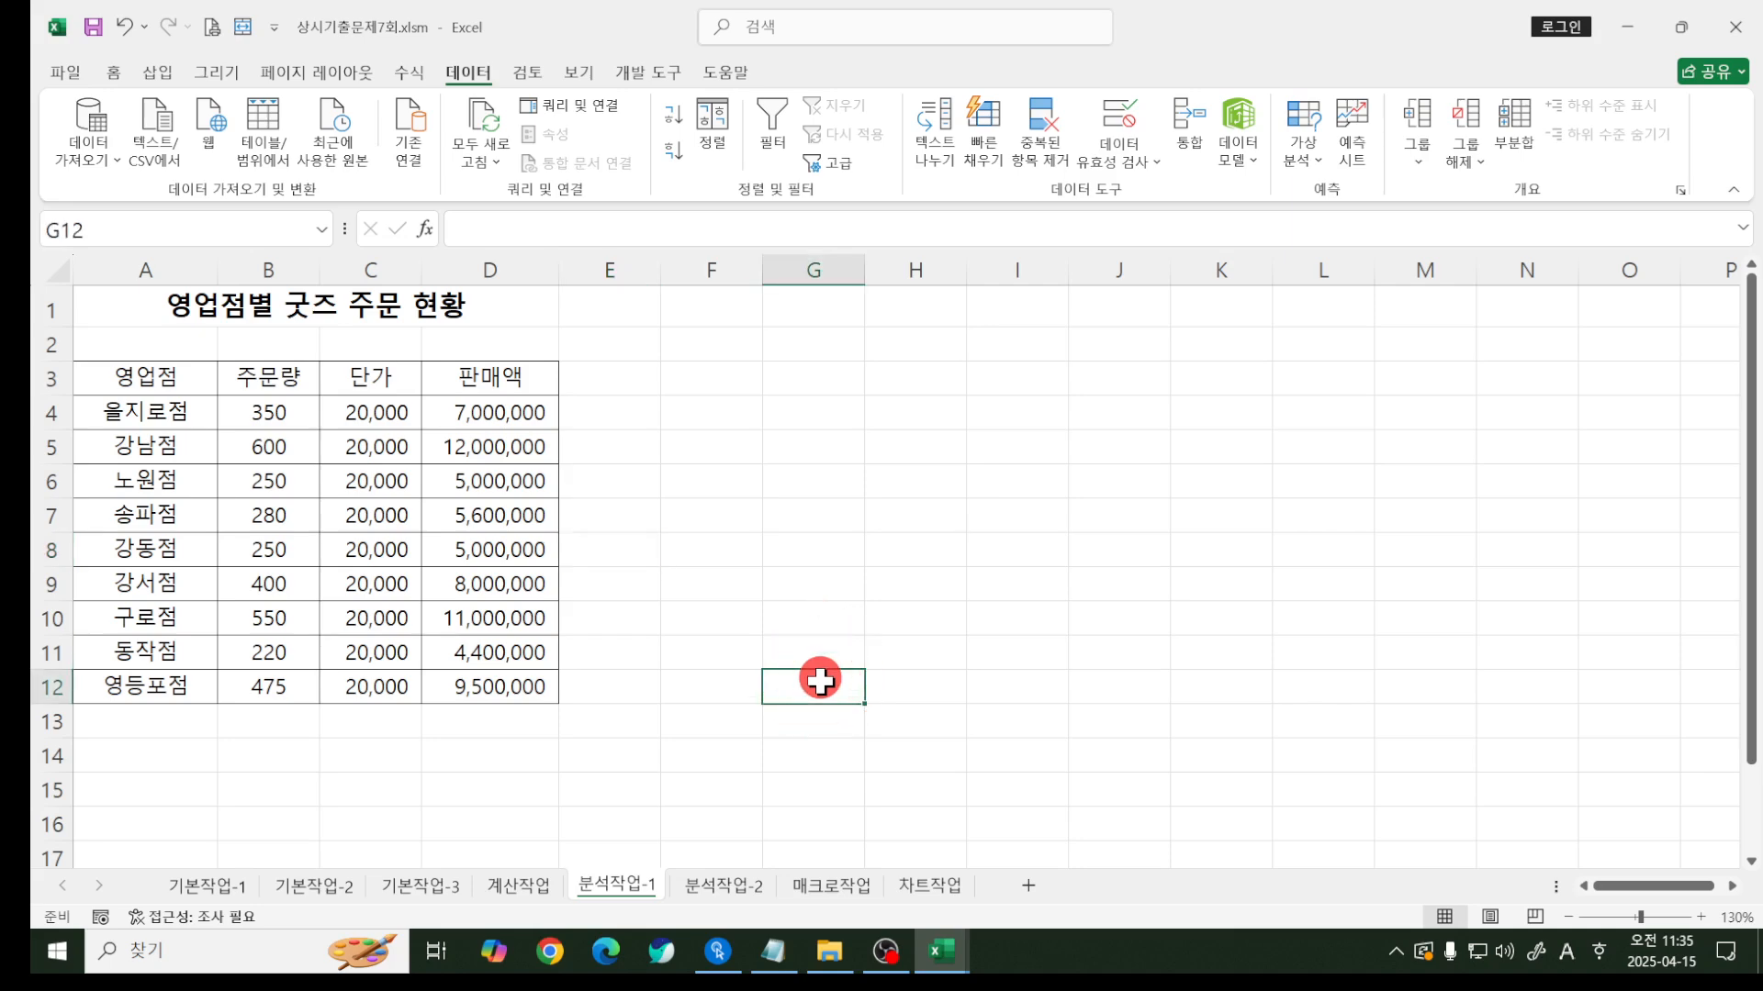
- On the 분석작업-2 sheet, define the name 이익률 for cell B14
click(730, 886)
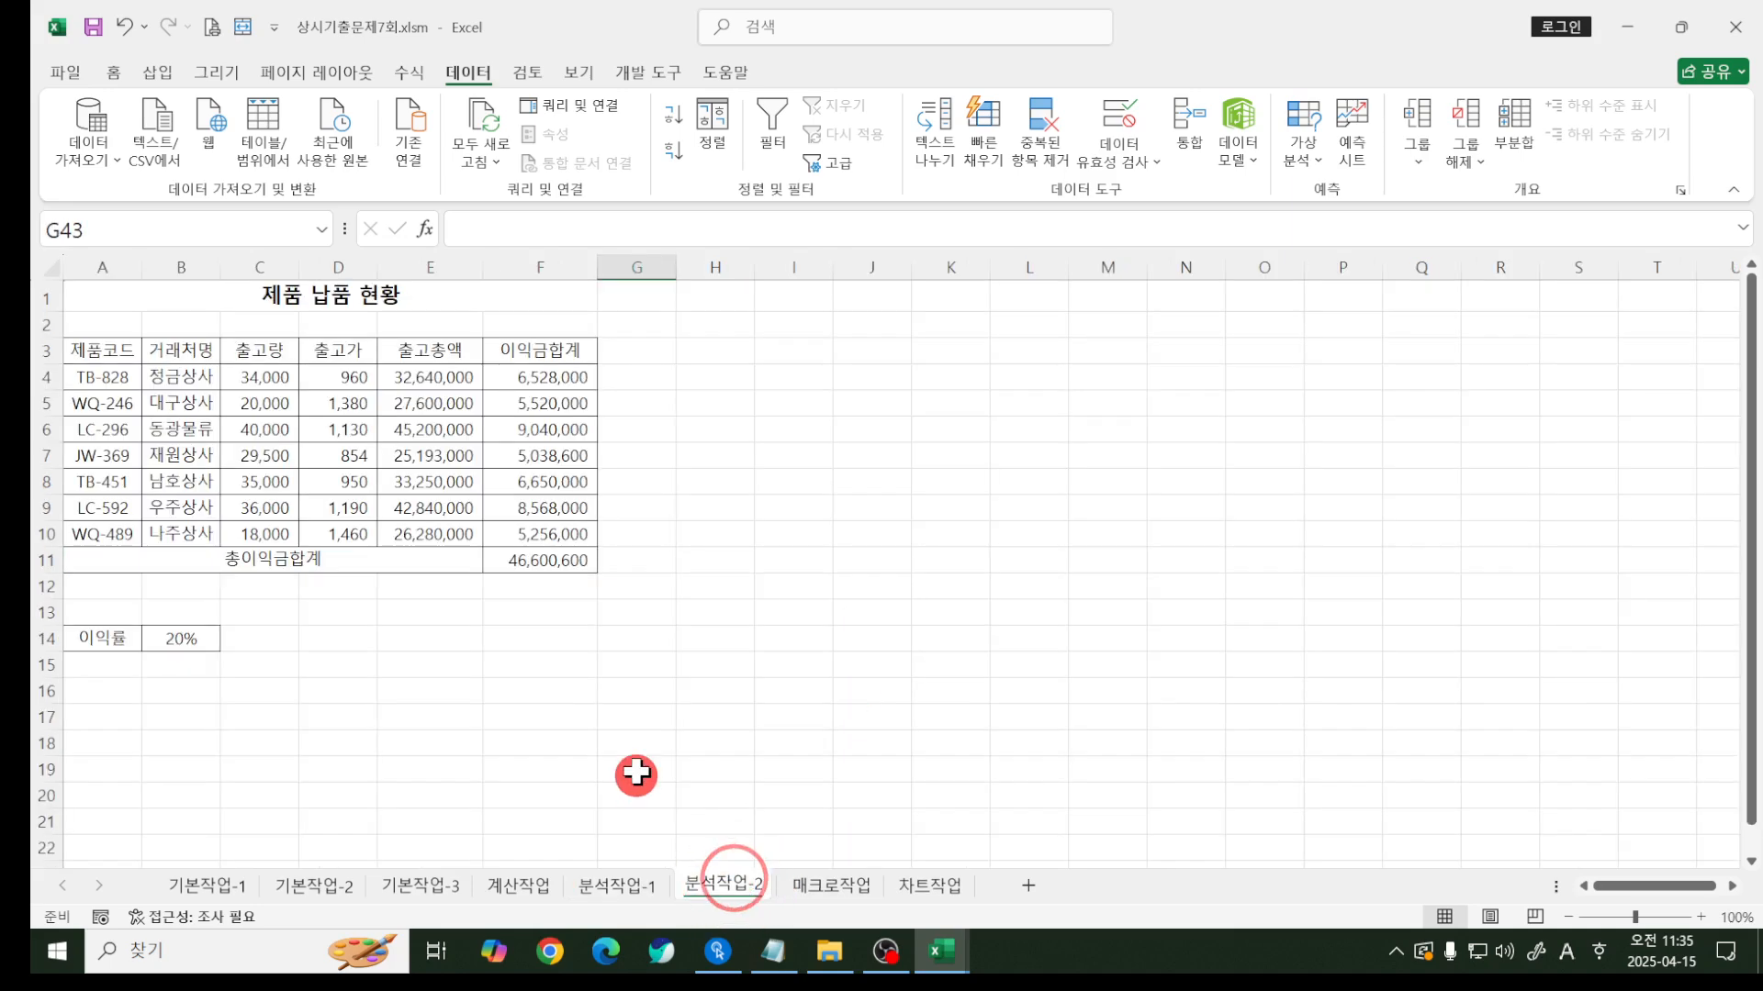
click(615, 726)
scroll(615, 727, up, 2)
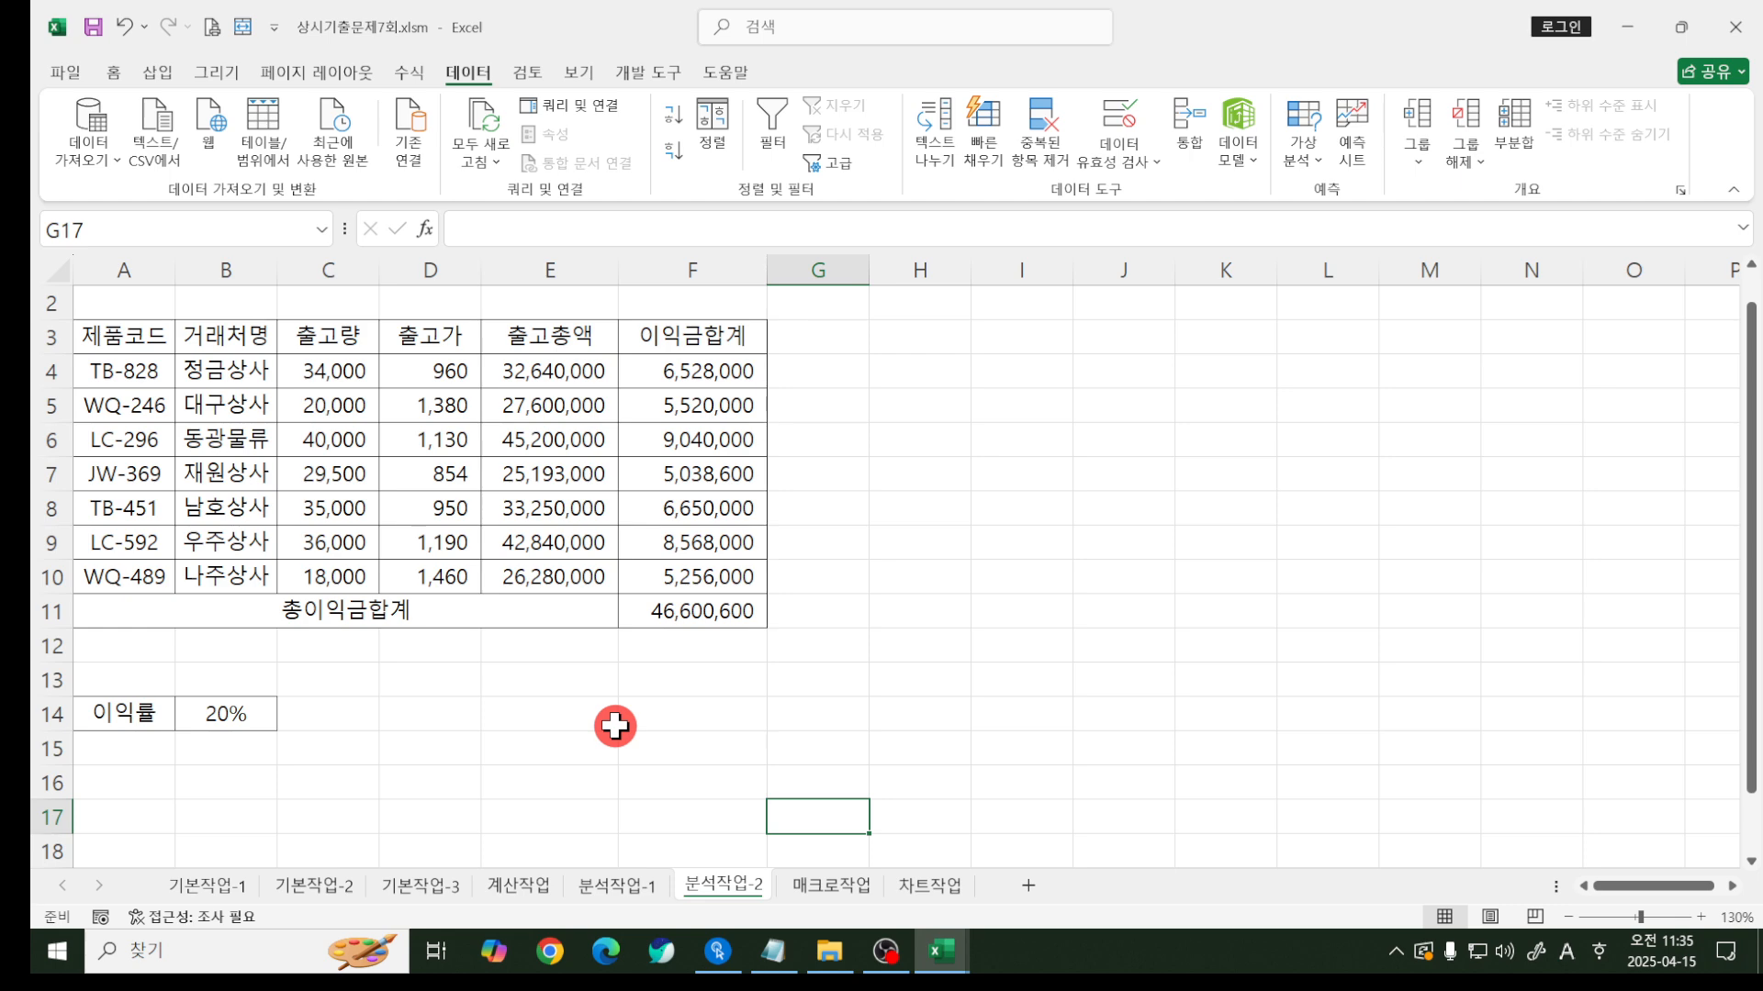
click(614, 726)
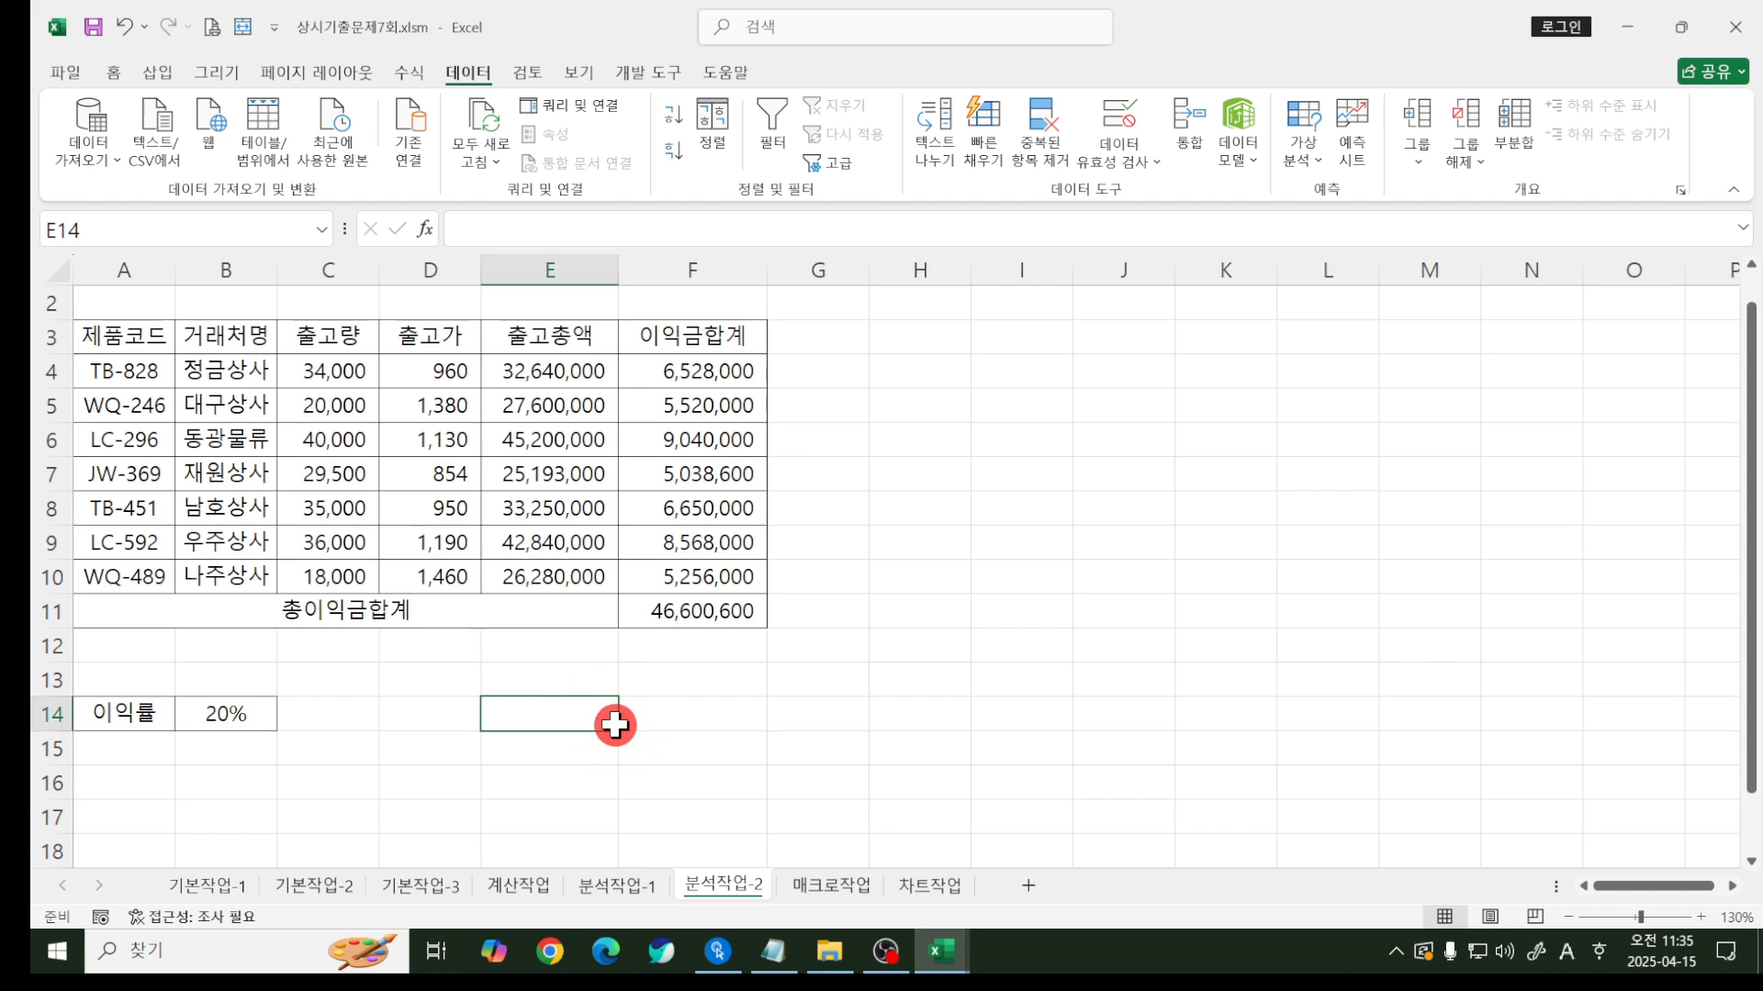
click(237, 713)
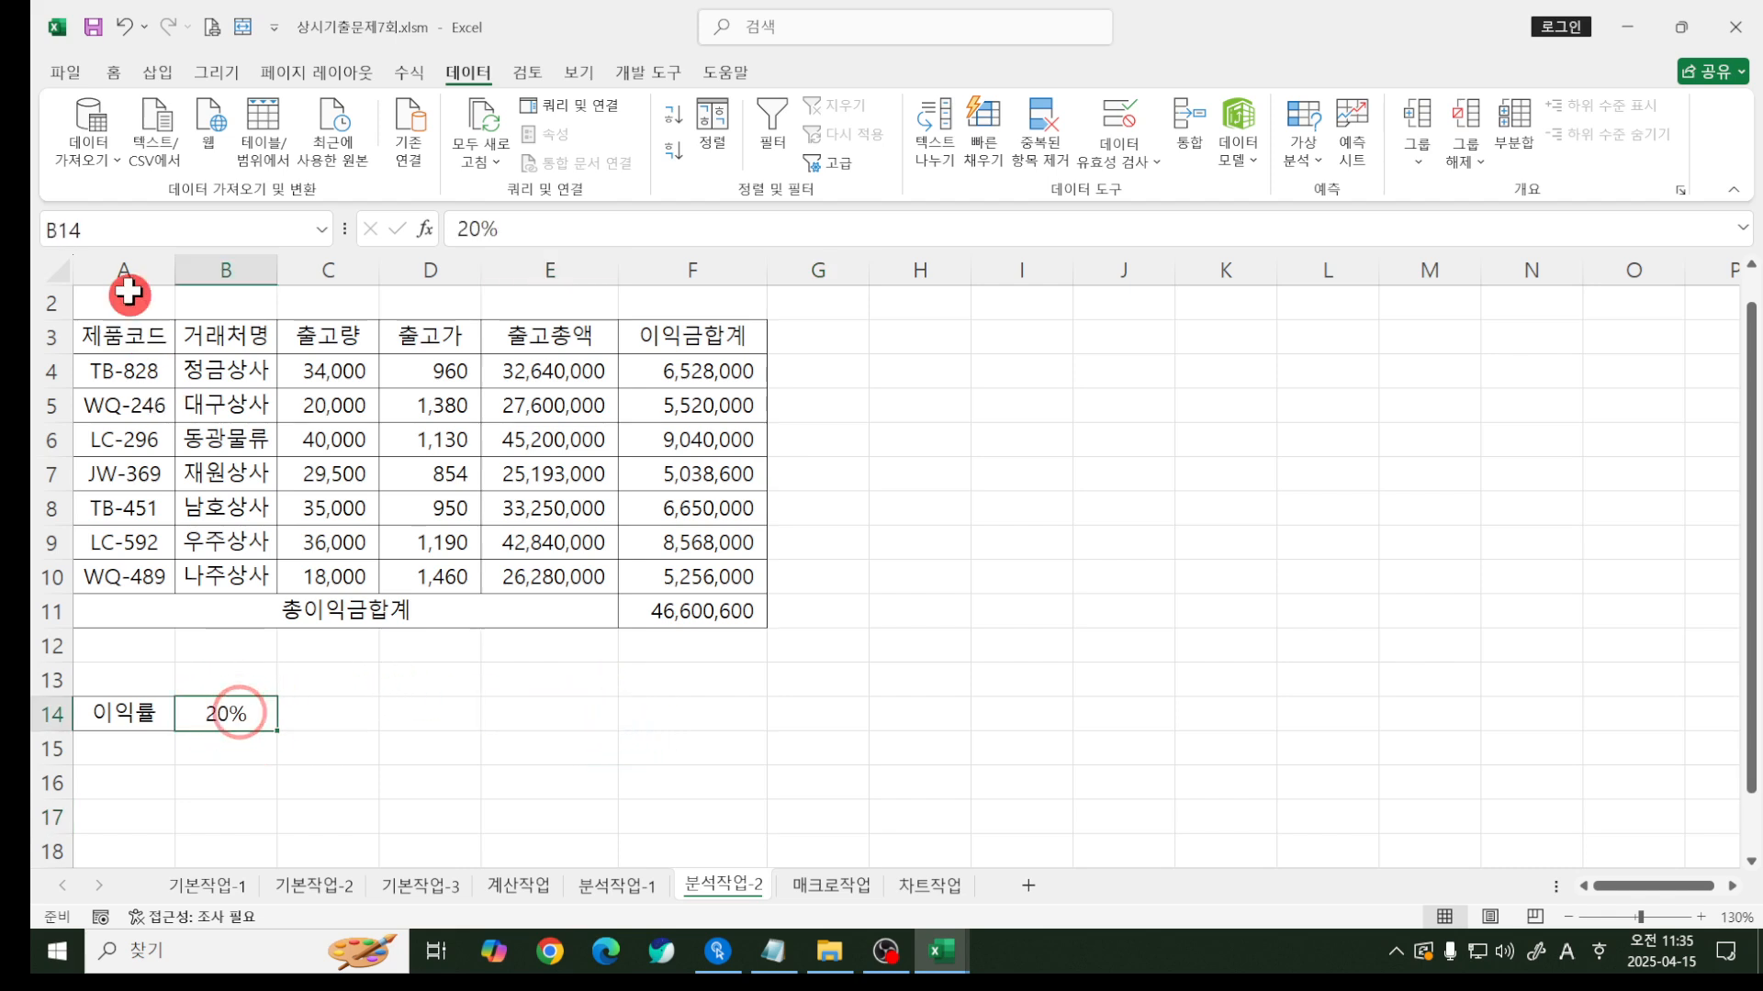
click(120, 225)
text(dldlr)
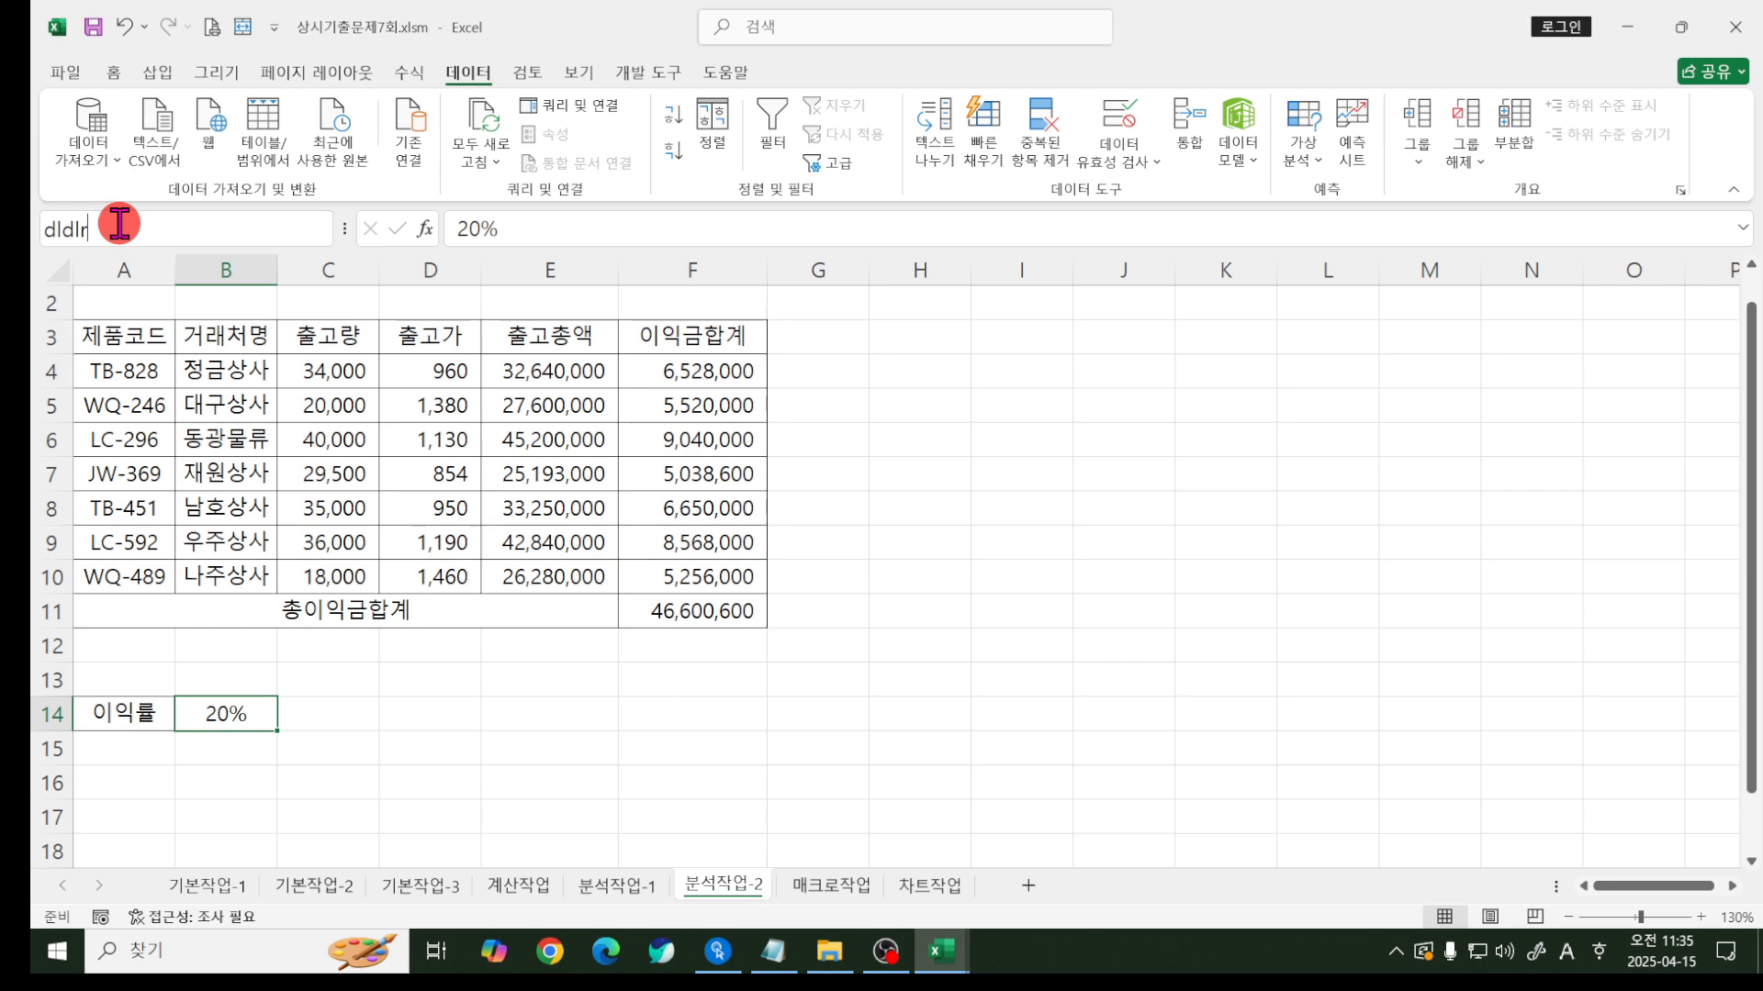
key(BackSpace)
key(BackSpace)
key(Hangul)
text(이익유률)
- Define the name 이익금합계 for the total profit cell F11
click(638, 606)
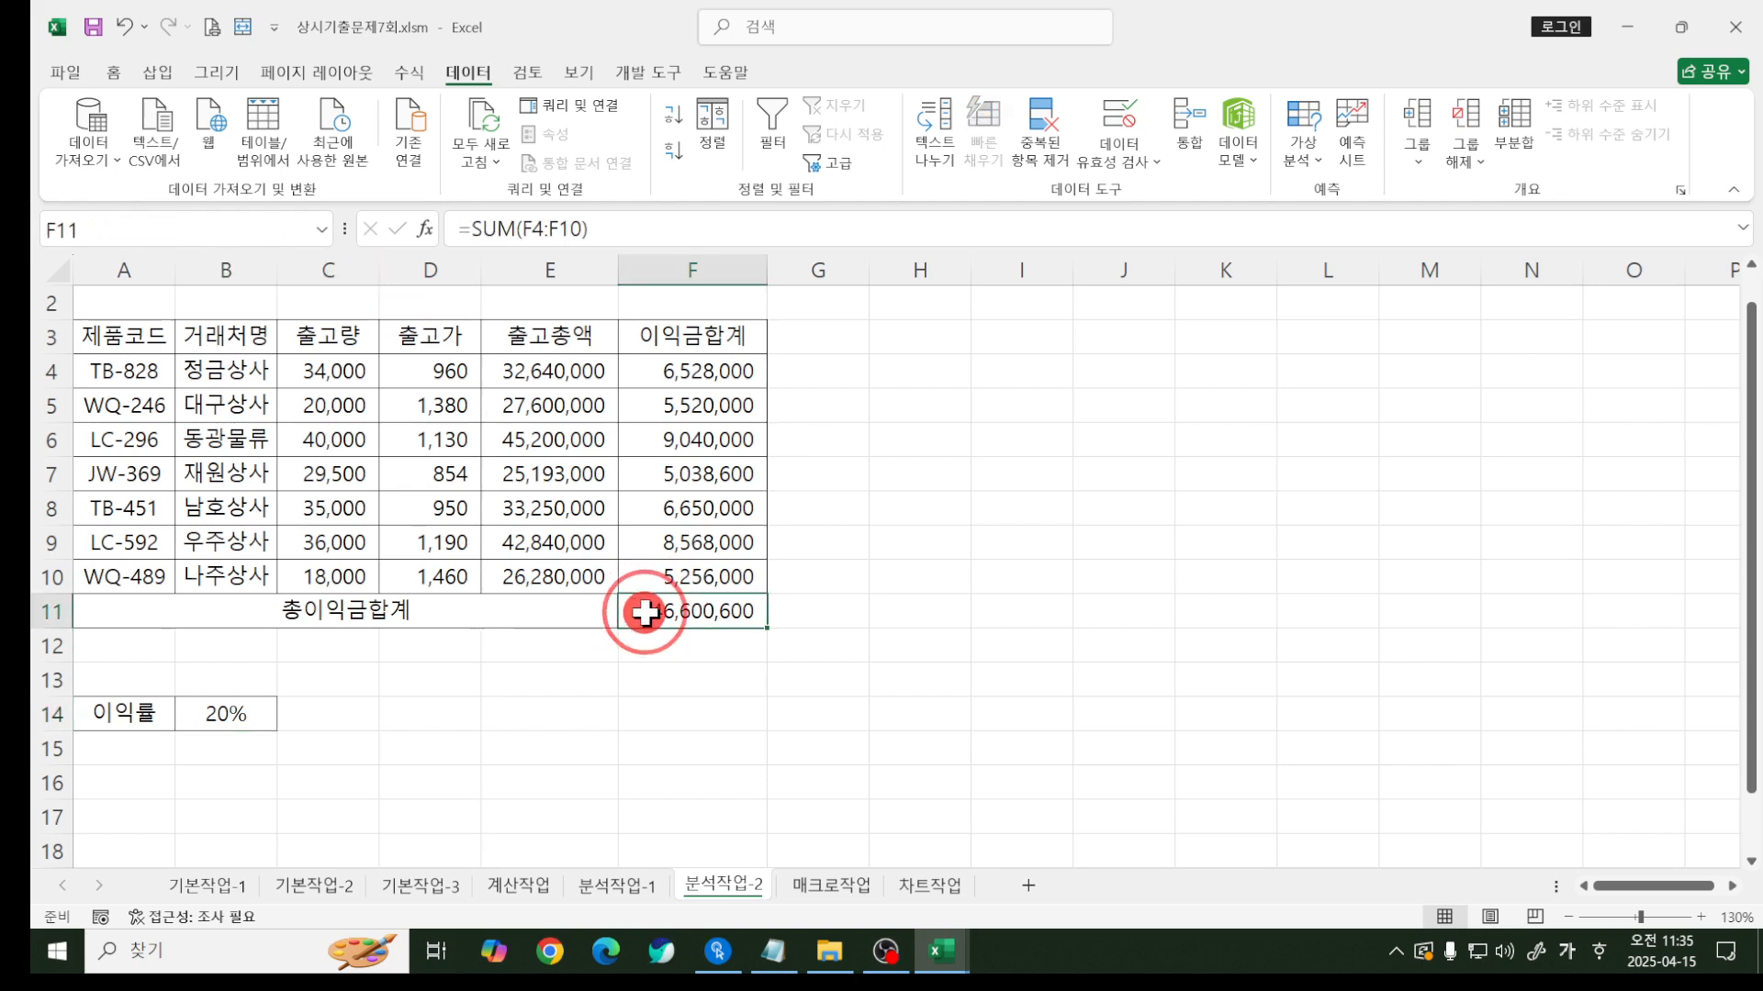
click(71, 225)
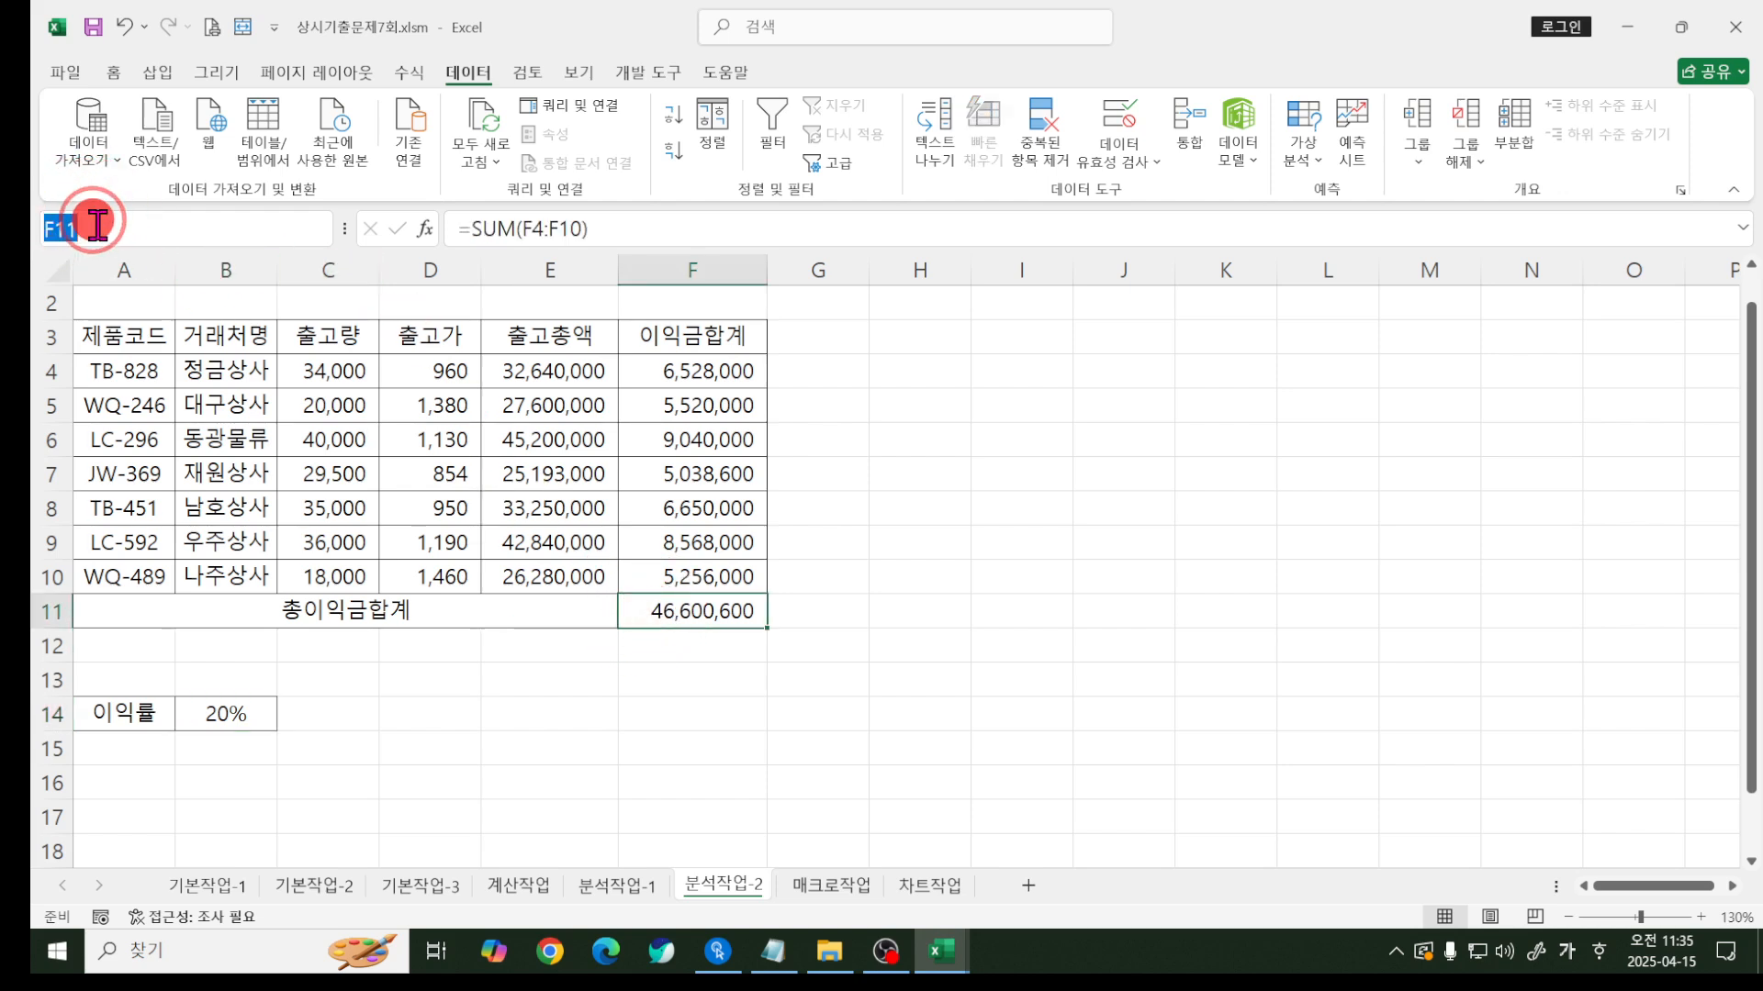
text(이이금합계)
key(Return)
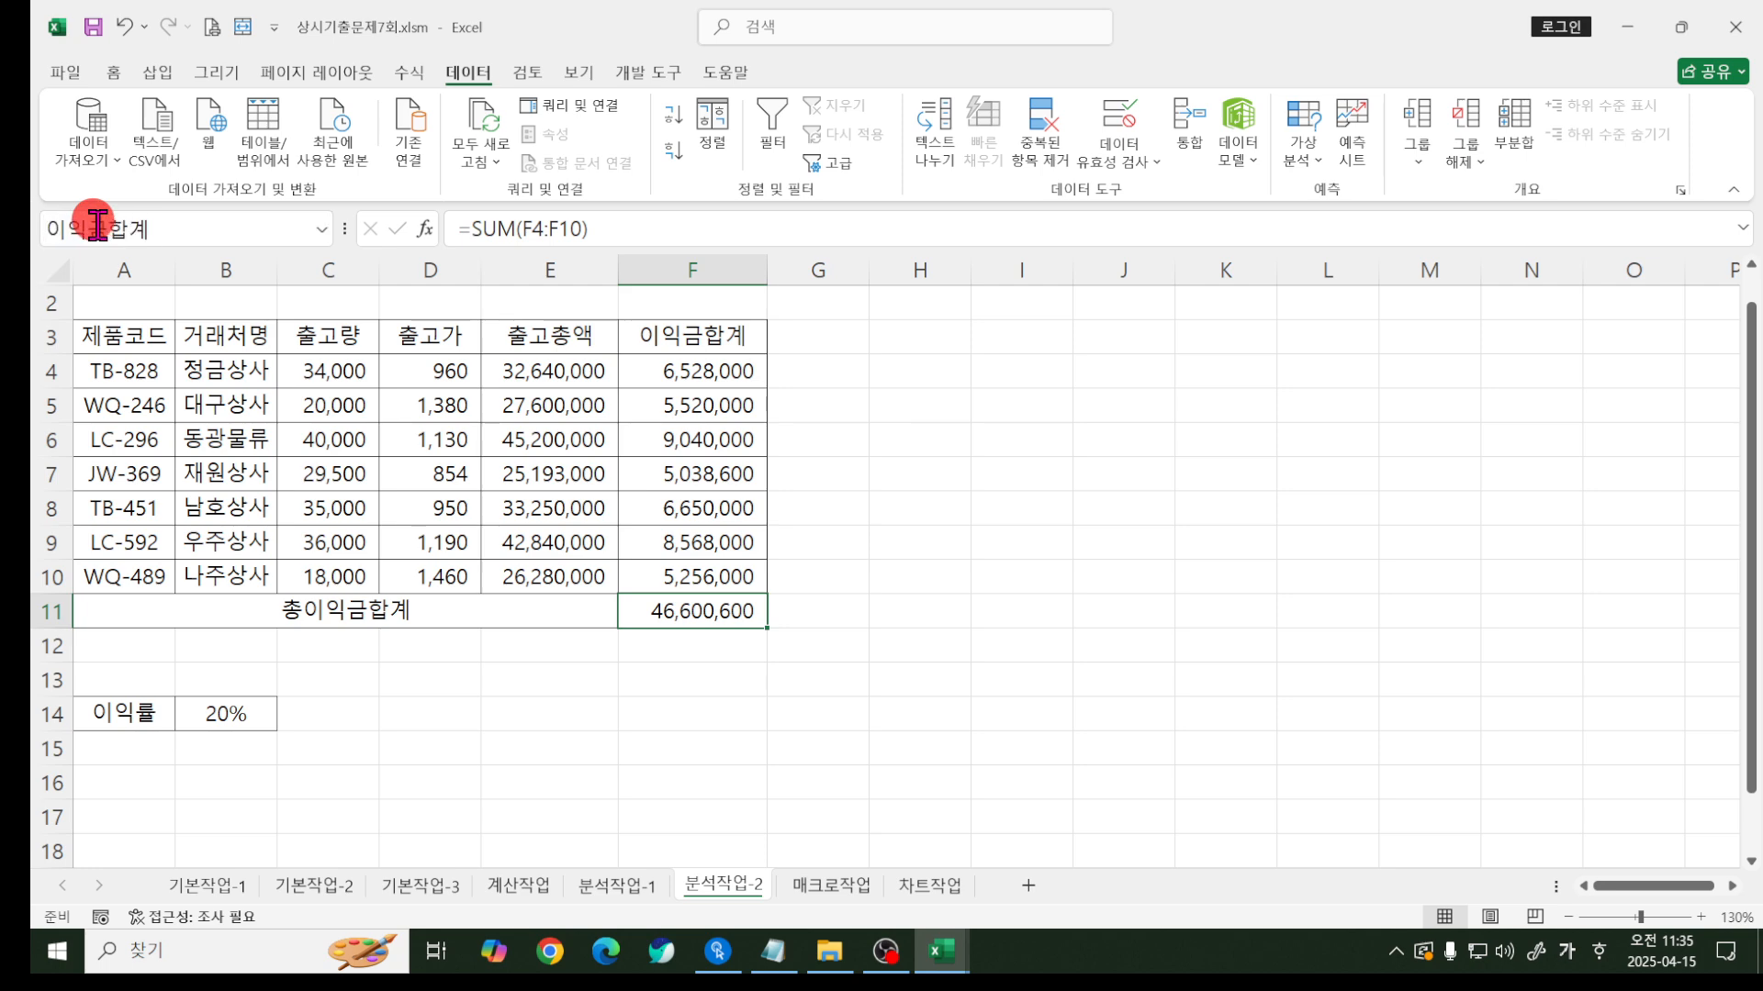
key(BackSpace)
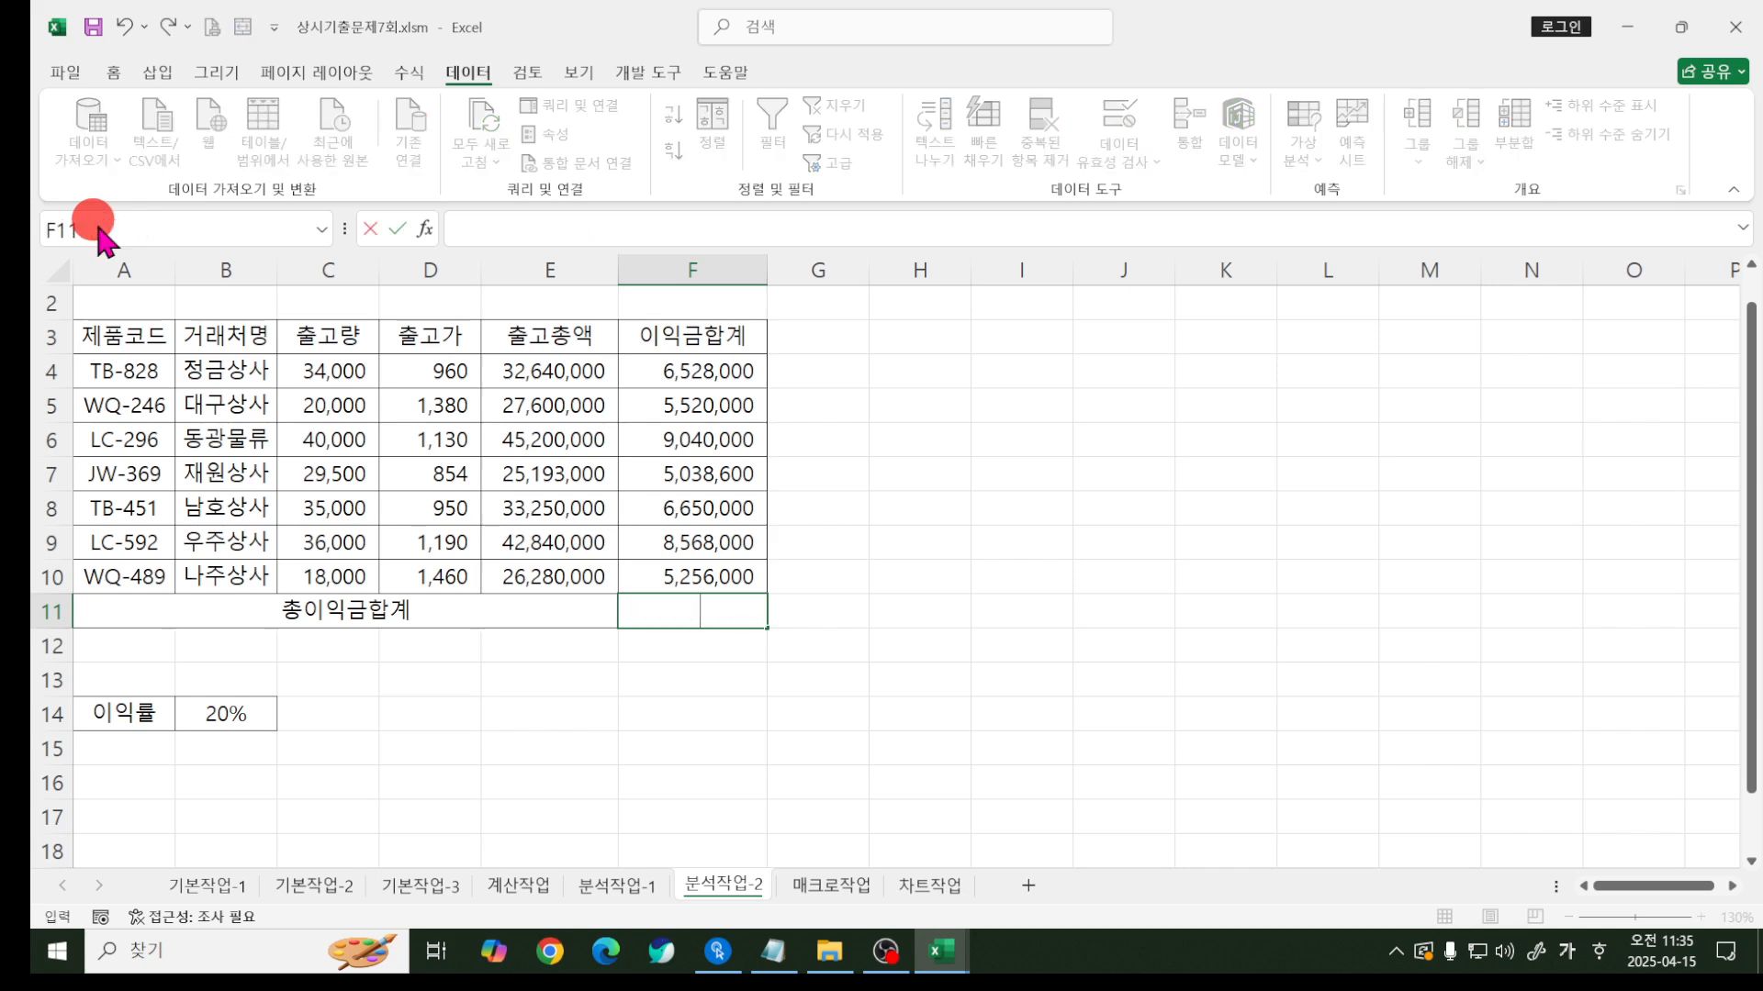
click(465, 440)
key(ctrl+z)
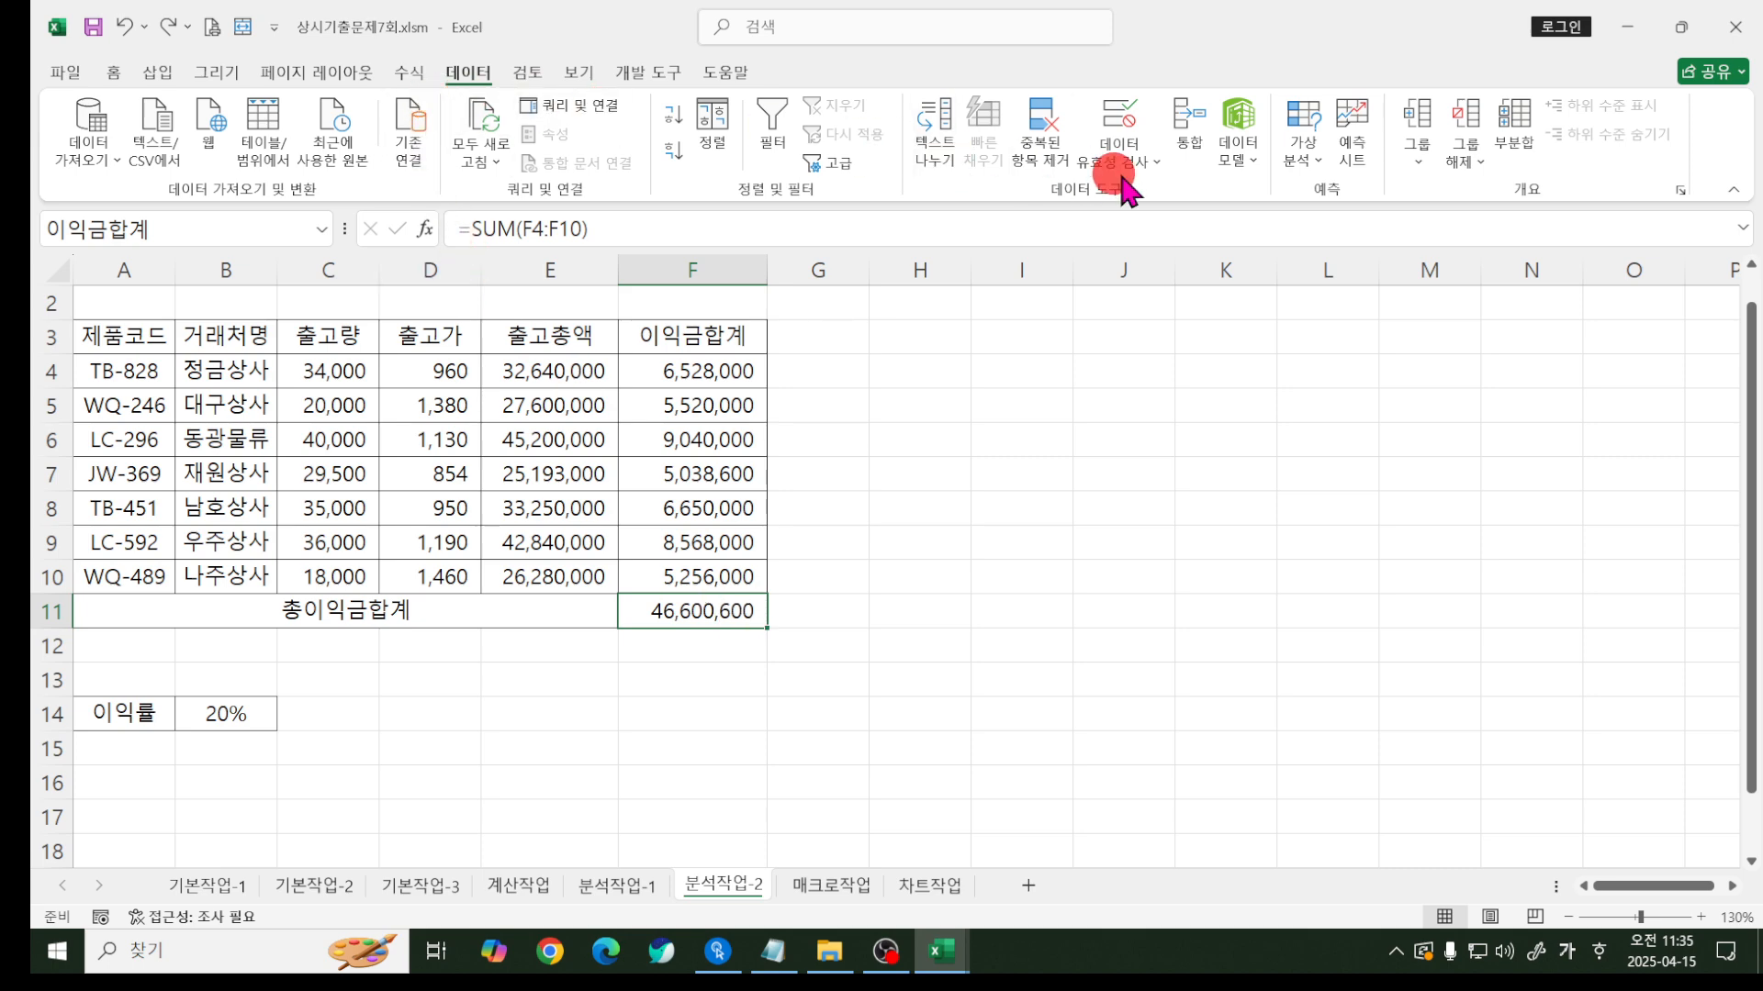
- Create a scenario named 이익률인상 with changing cell B14 and set its 이익률 value to 0.3
click(1302, 156)
click(1343, 196)
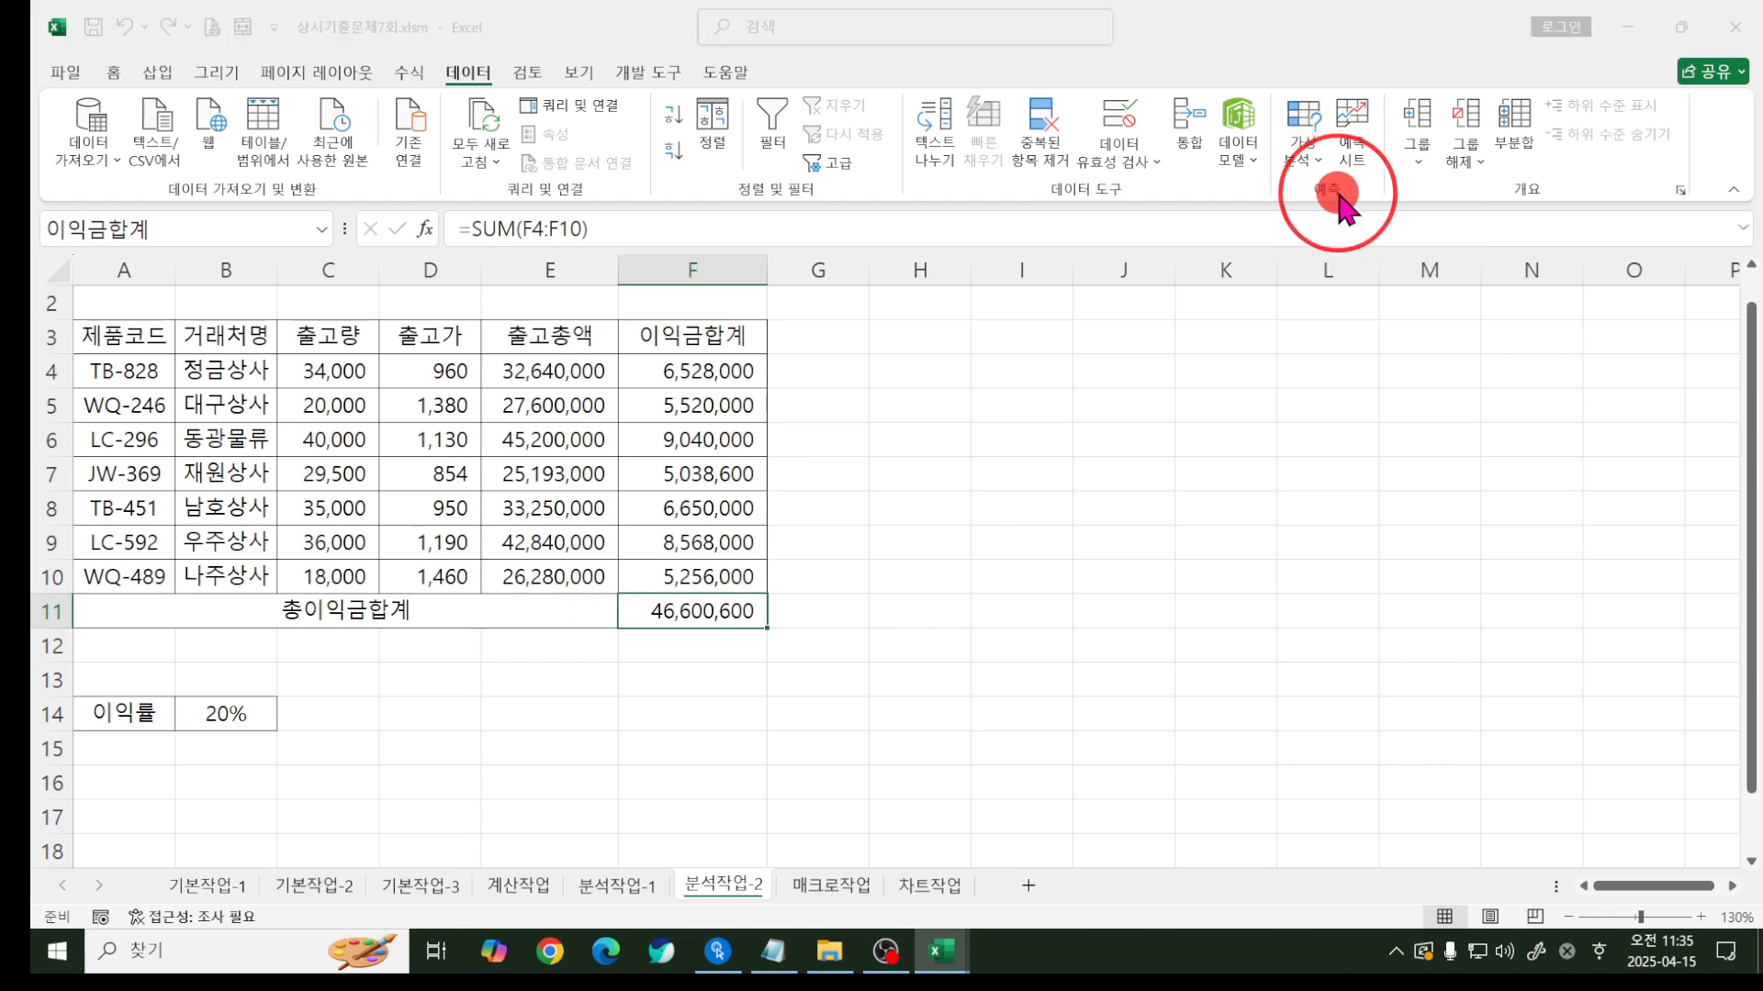
click(1113, 386)
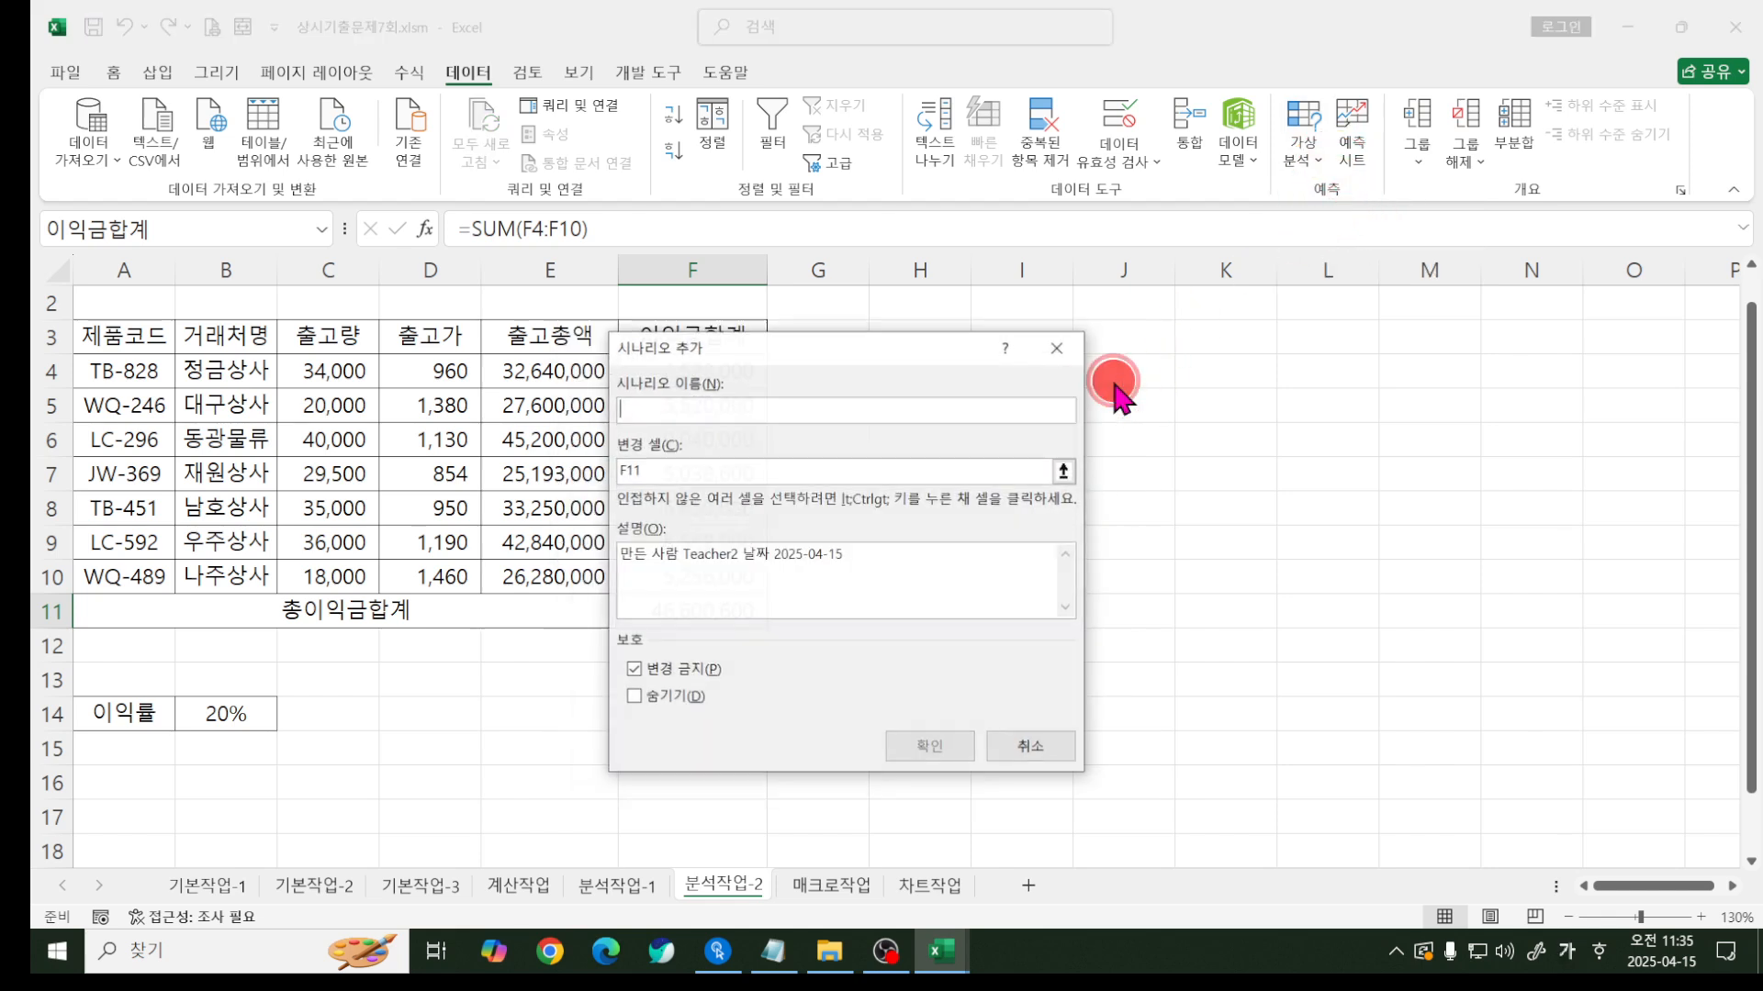
text(이)
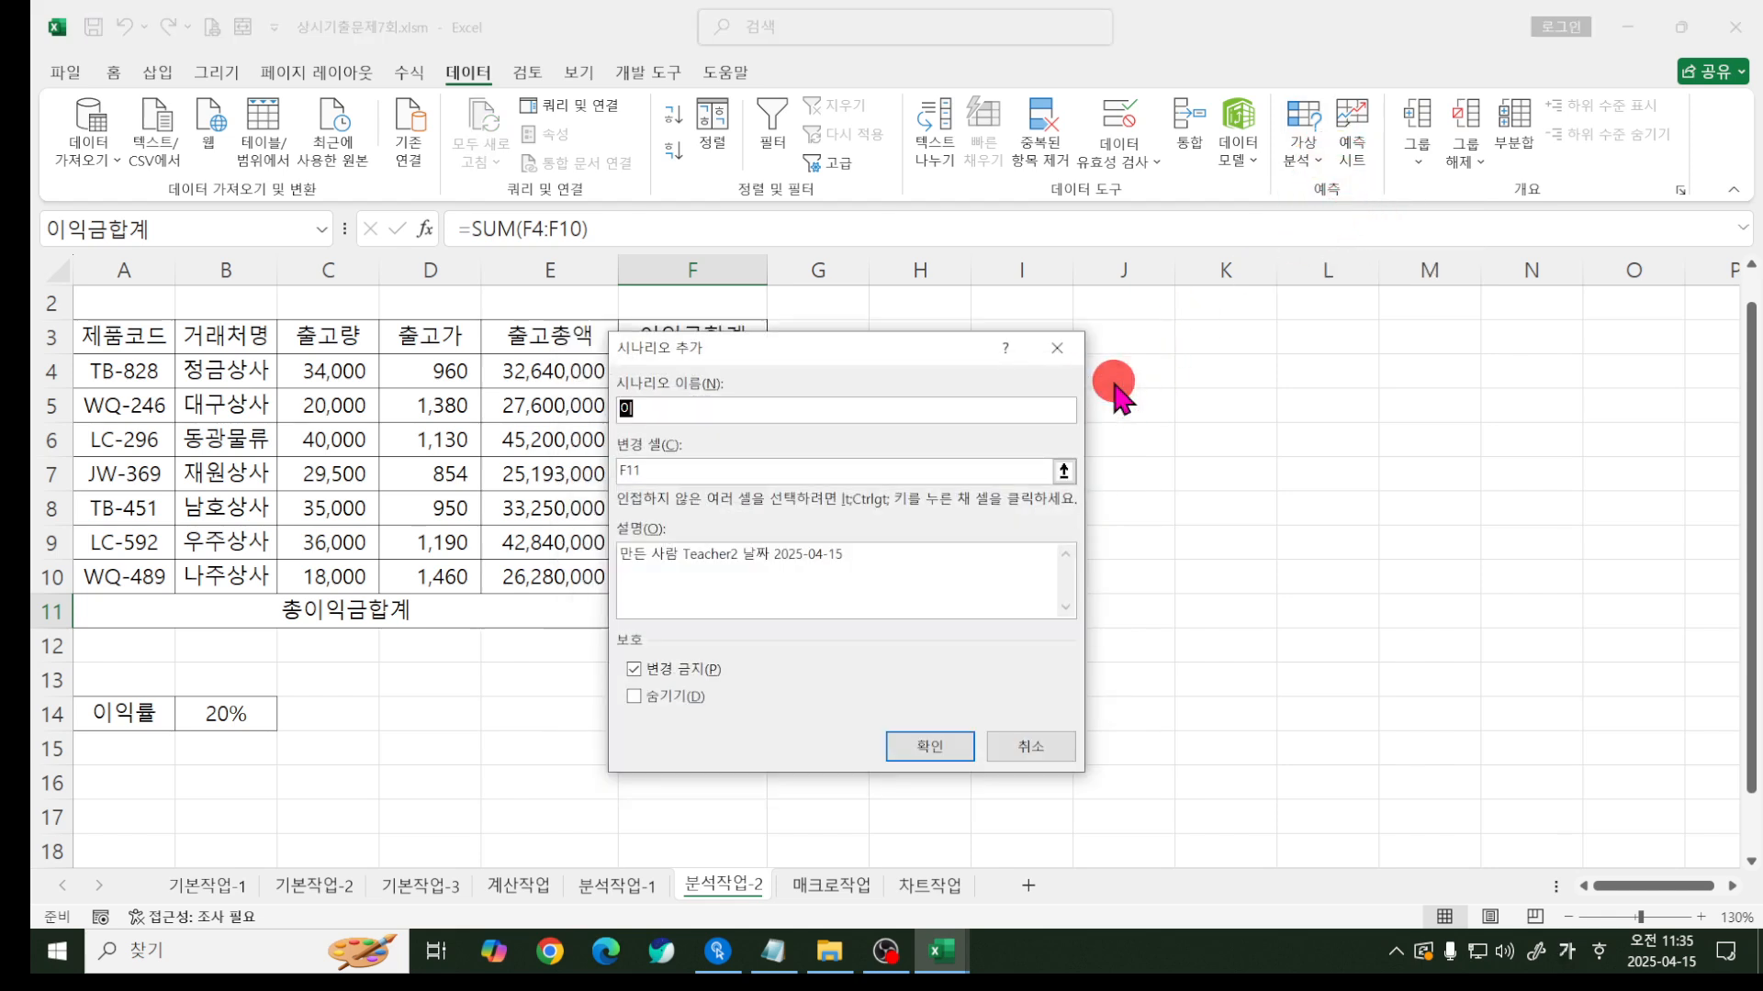
text(익률인상)
click(764, 469)
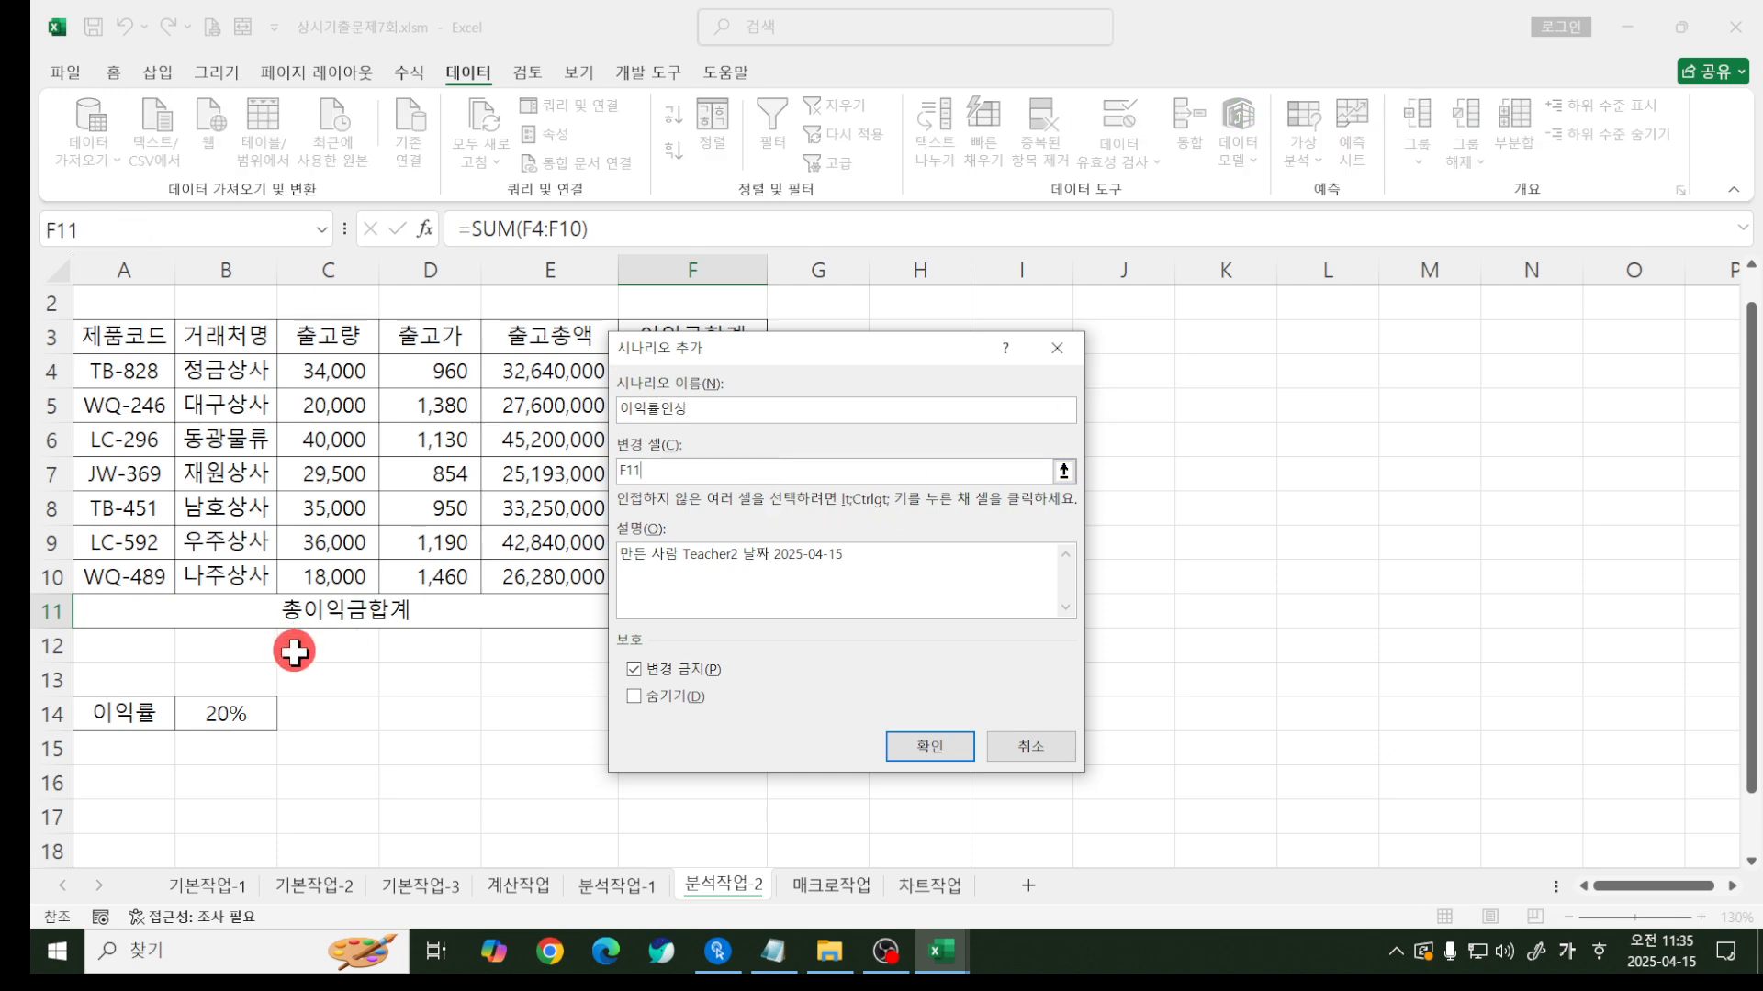
drag(670, 469, 559, 459)
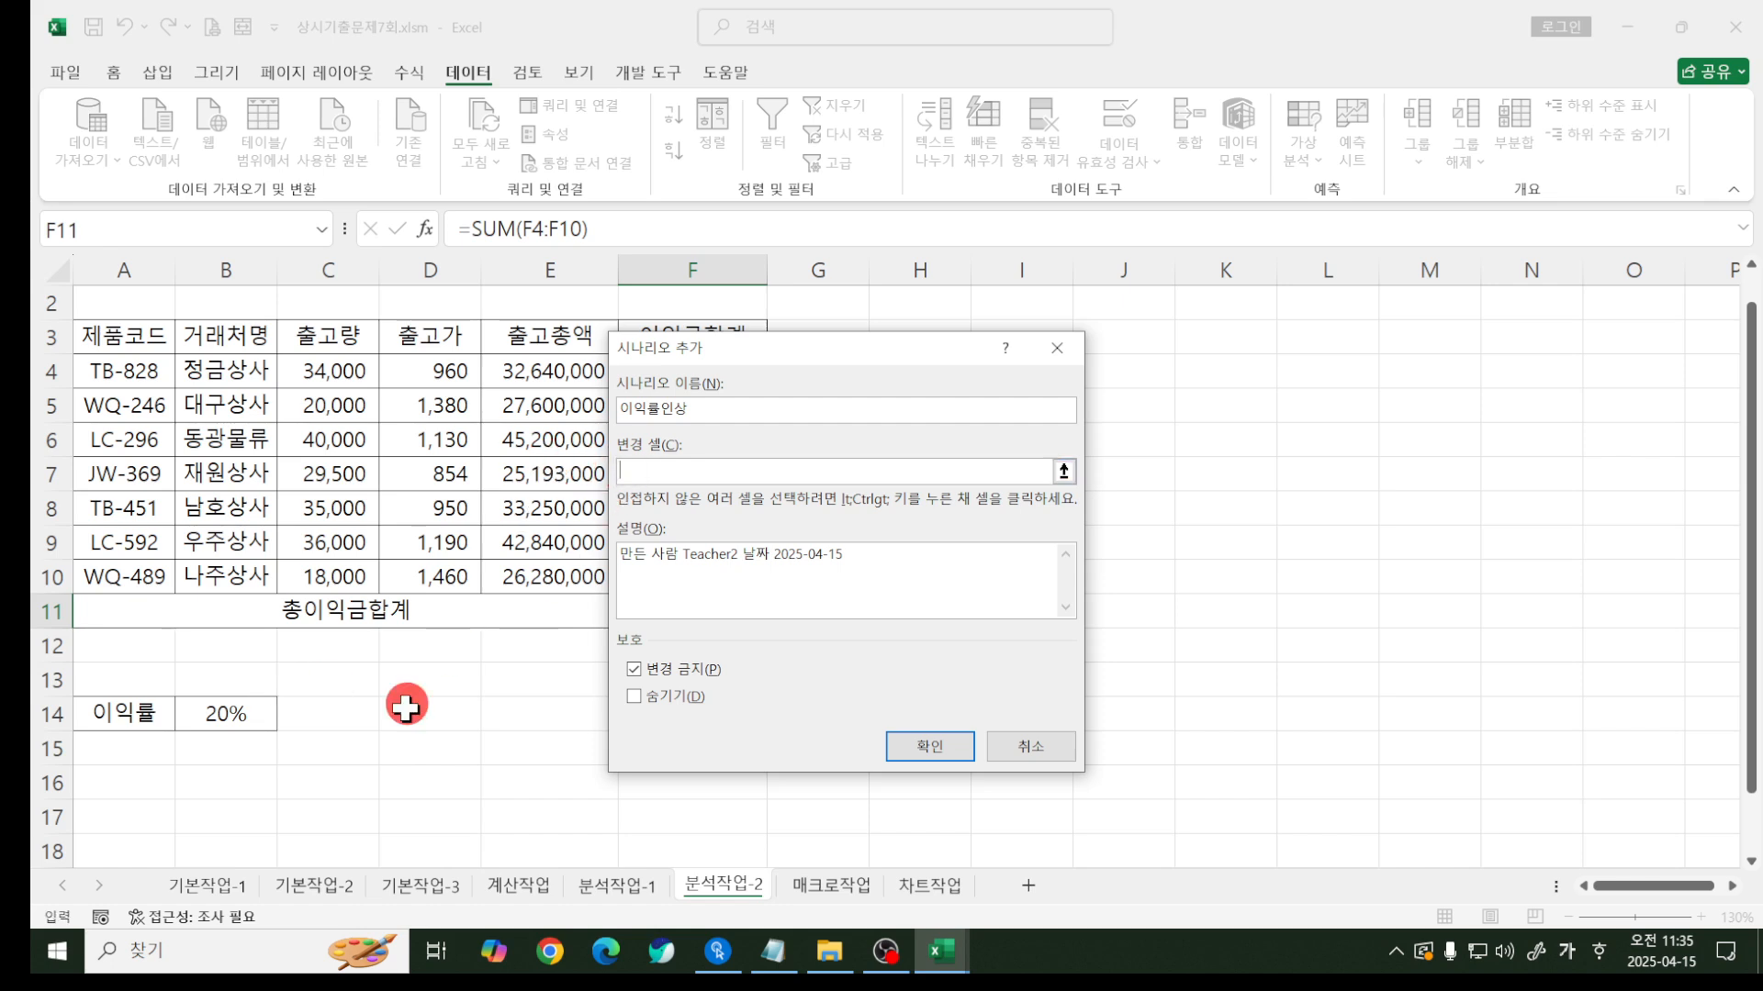
click(246, 718)
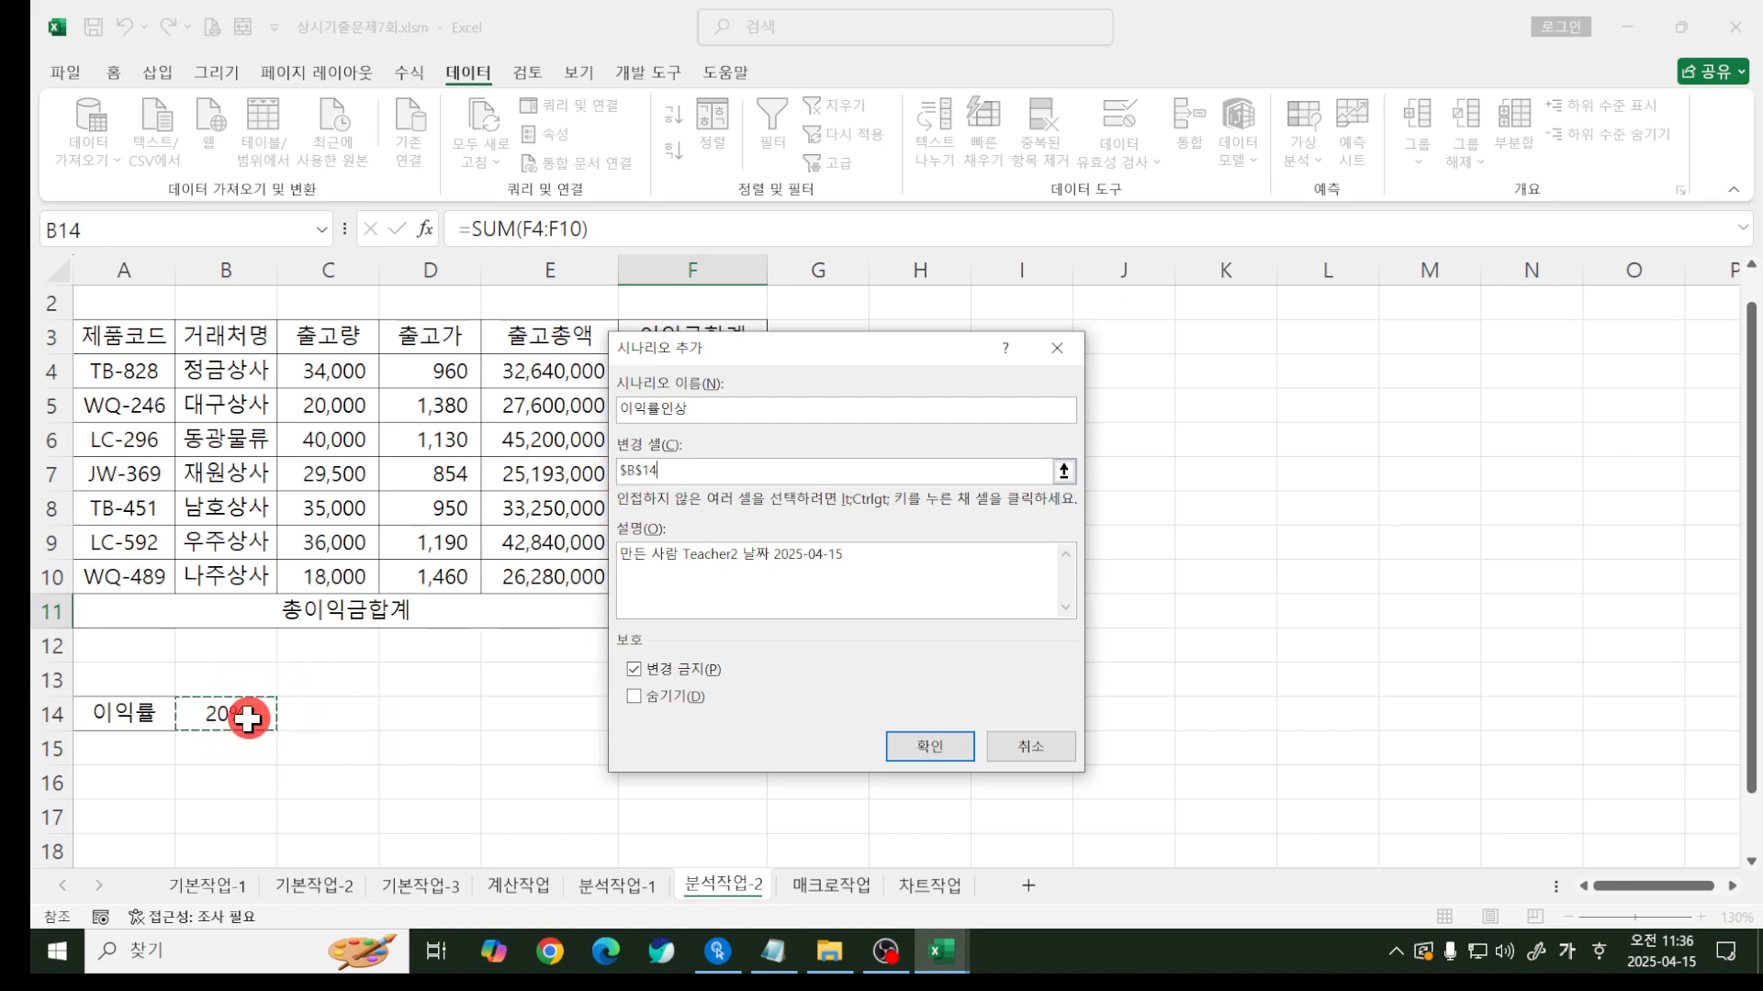
click(929, 748)
text(0.3)
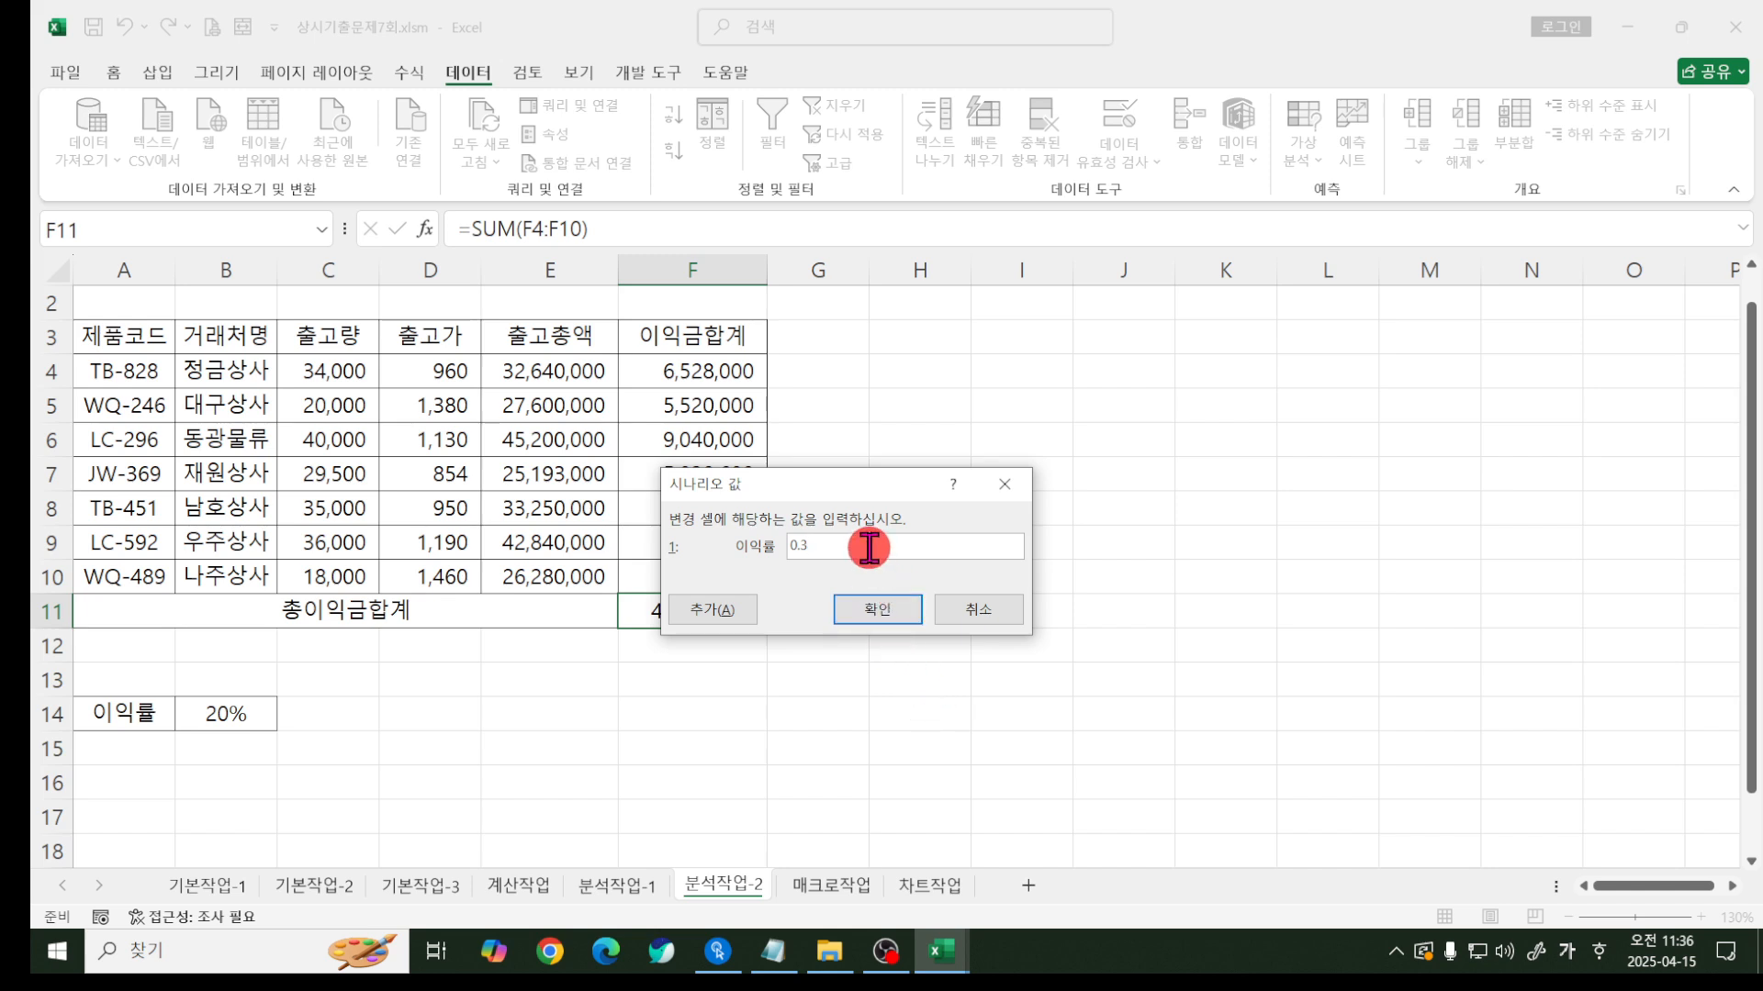
- Add a second scenario named 이익률인하 for changing cell B14 with the 이익률 value 0.1
click(714, 610)
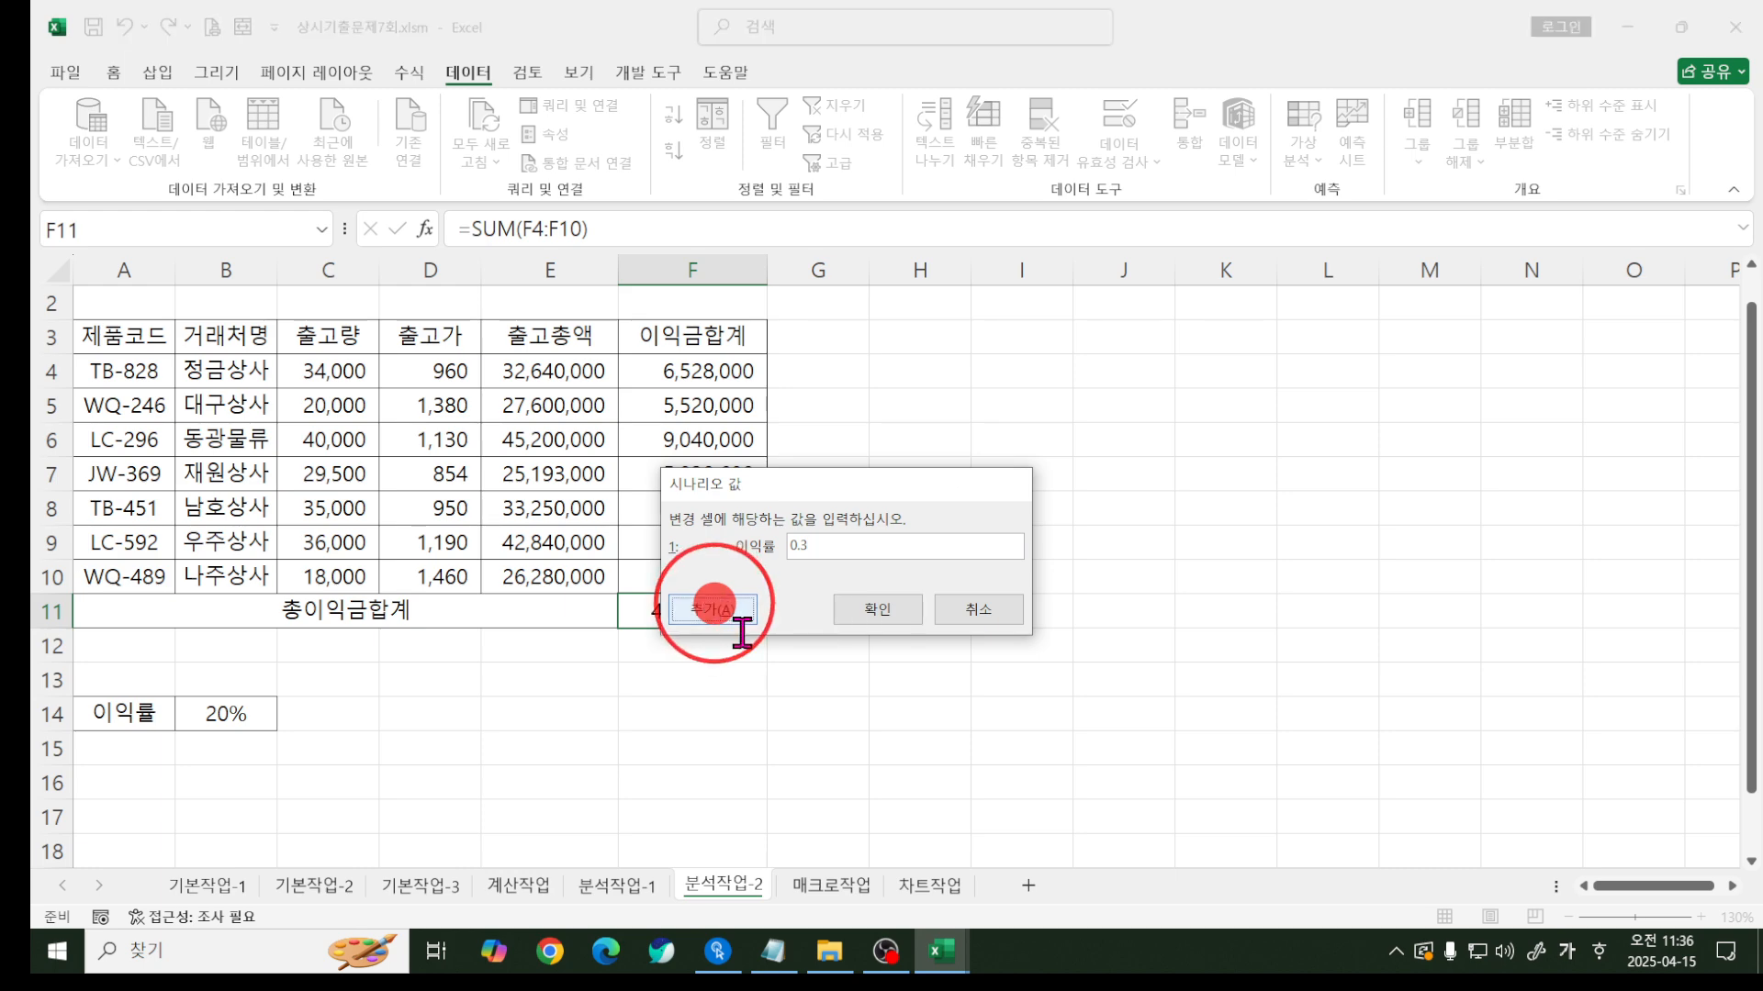
text(이익률인)
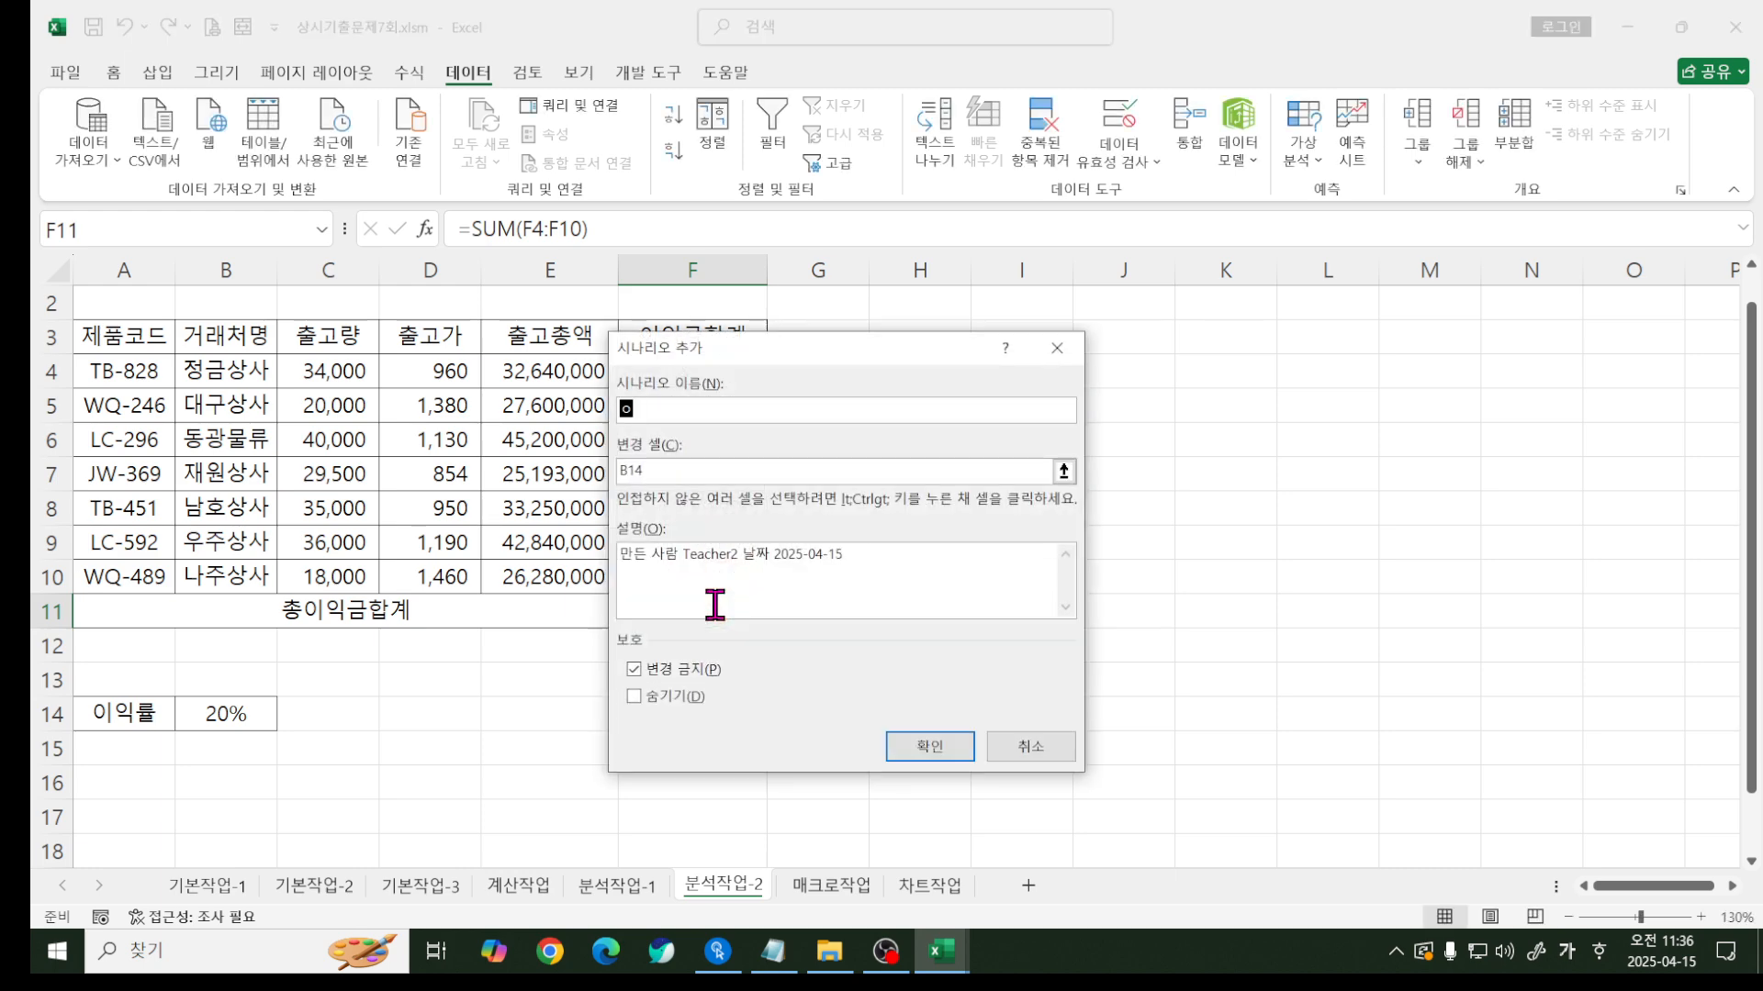
text(하)
click(676, 463)
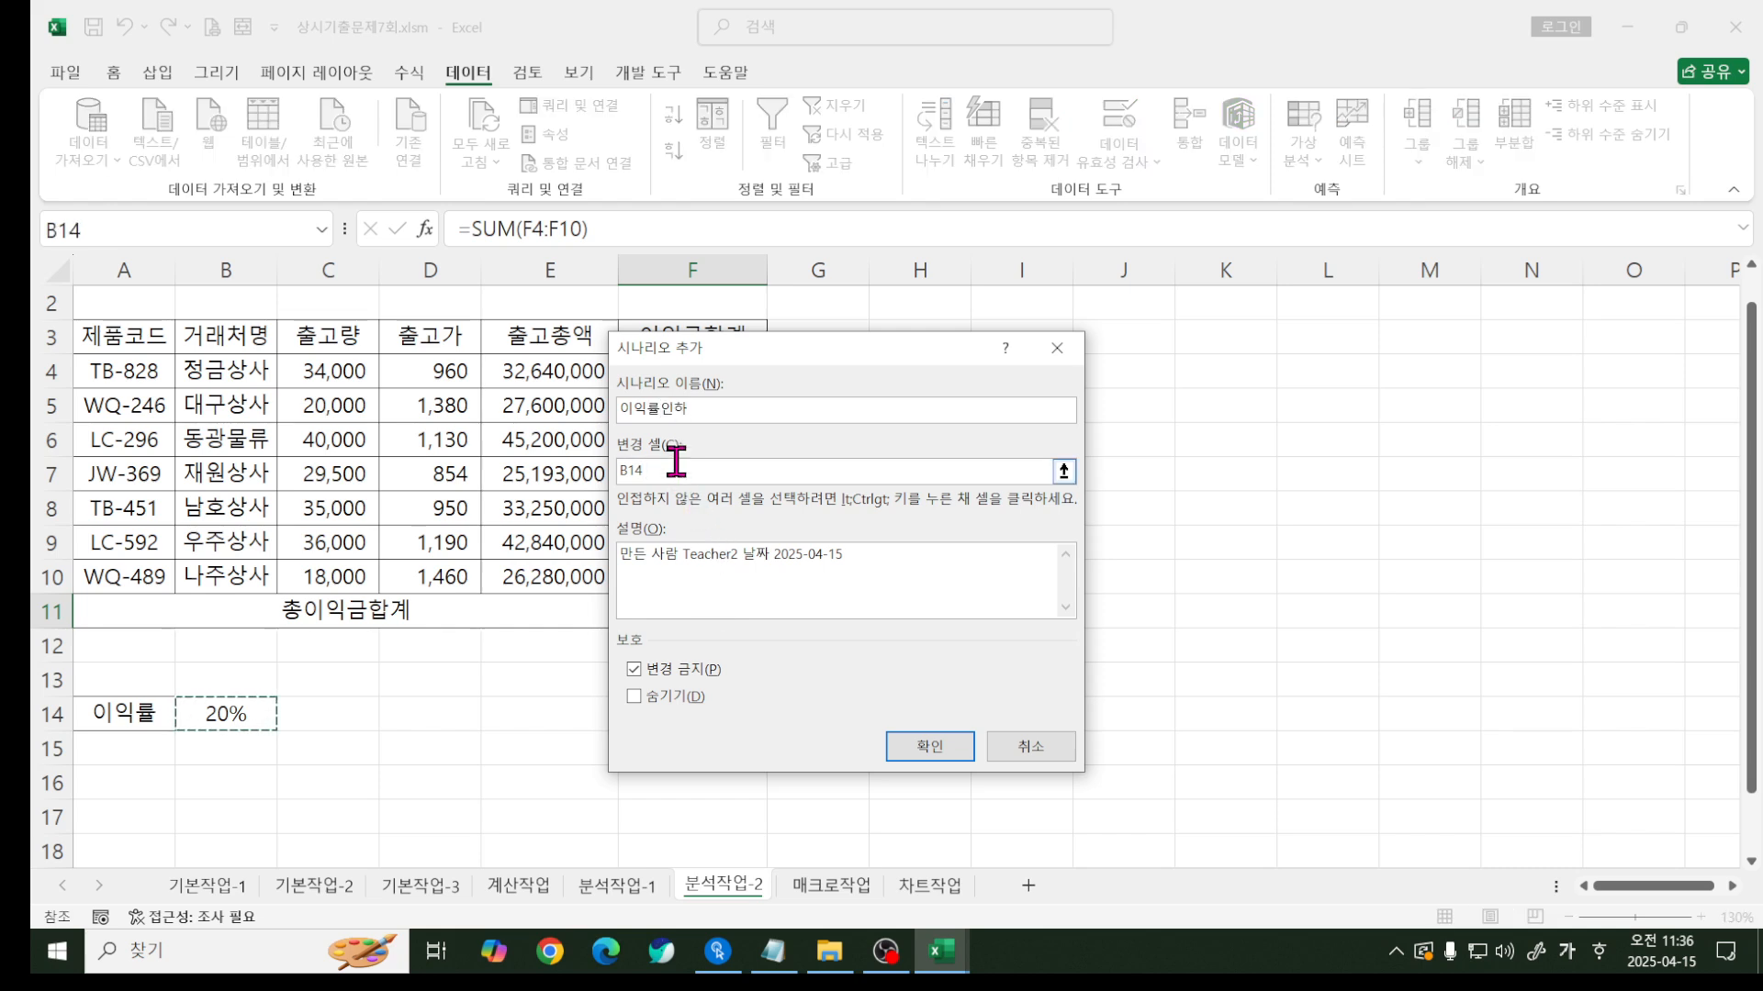
click(918, 748)
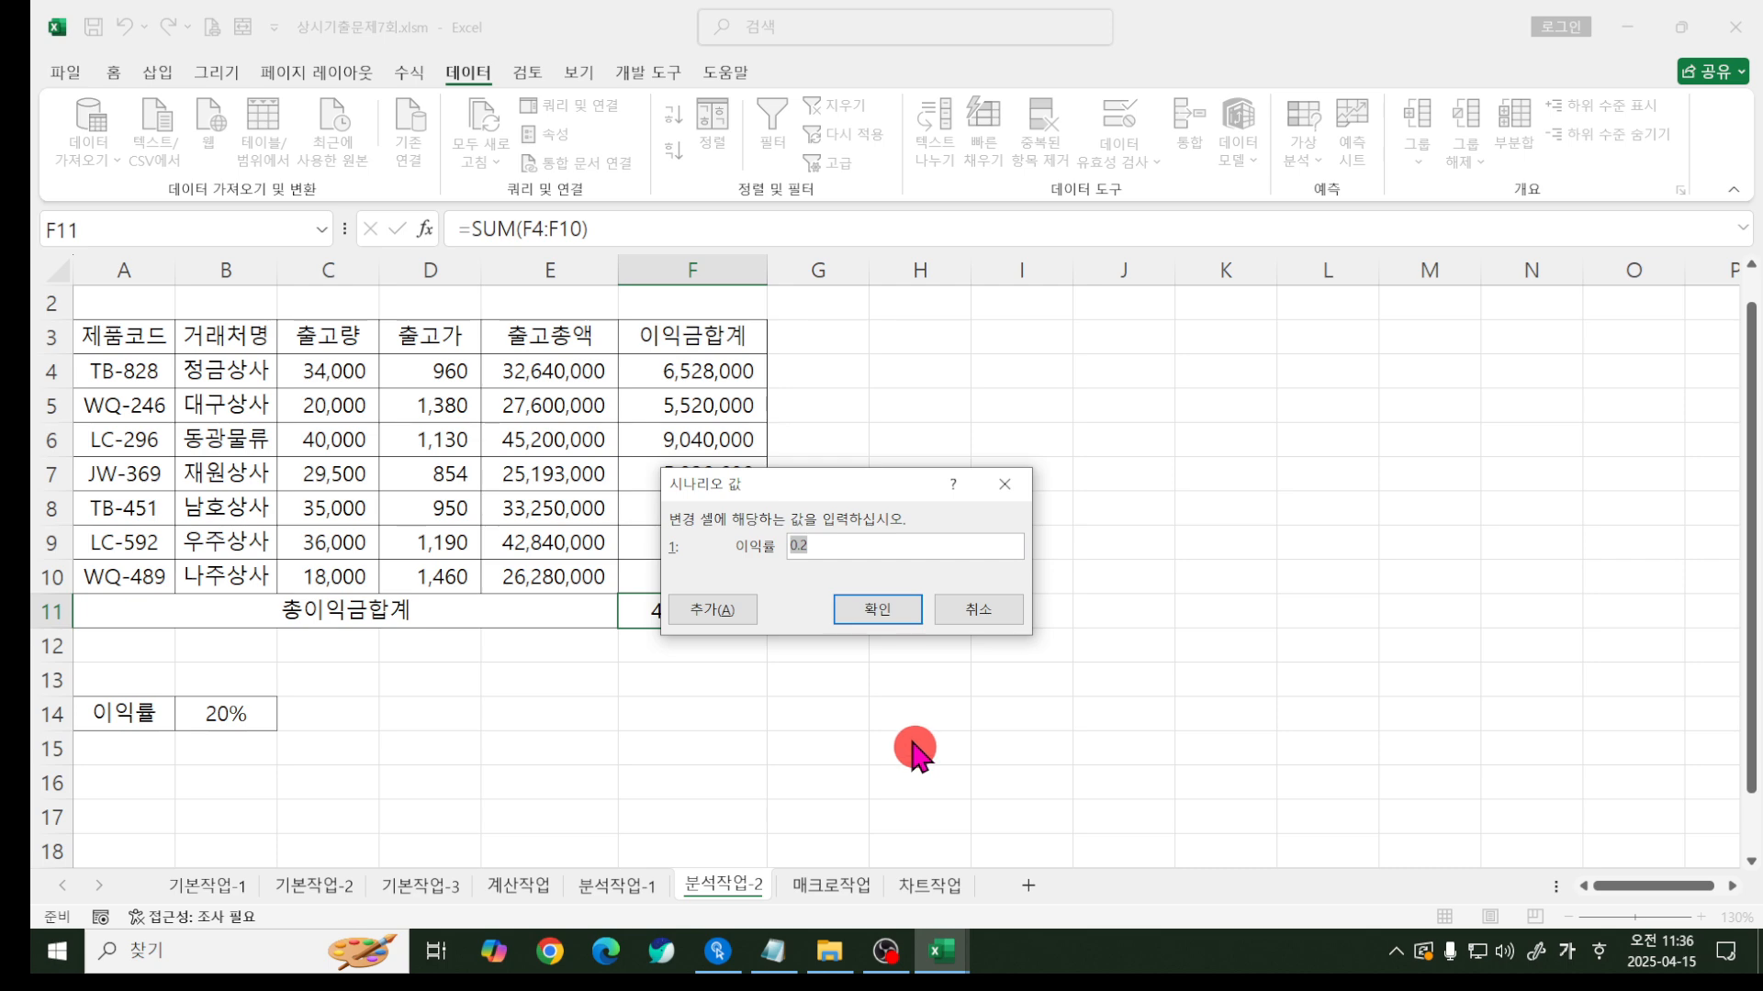
text(0.)
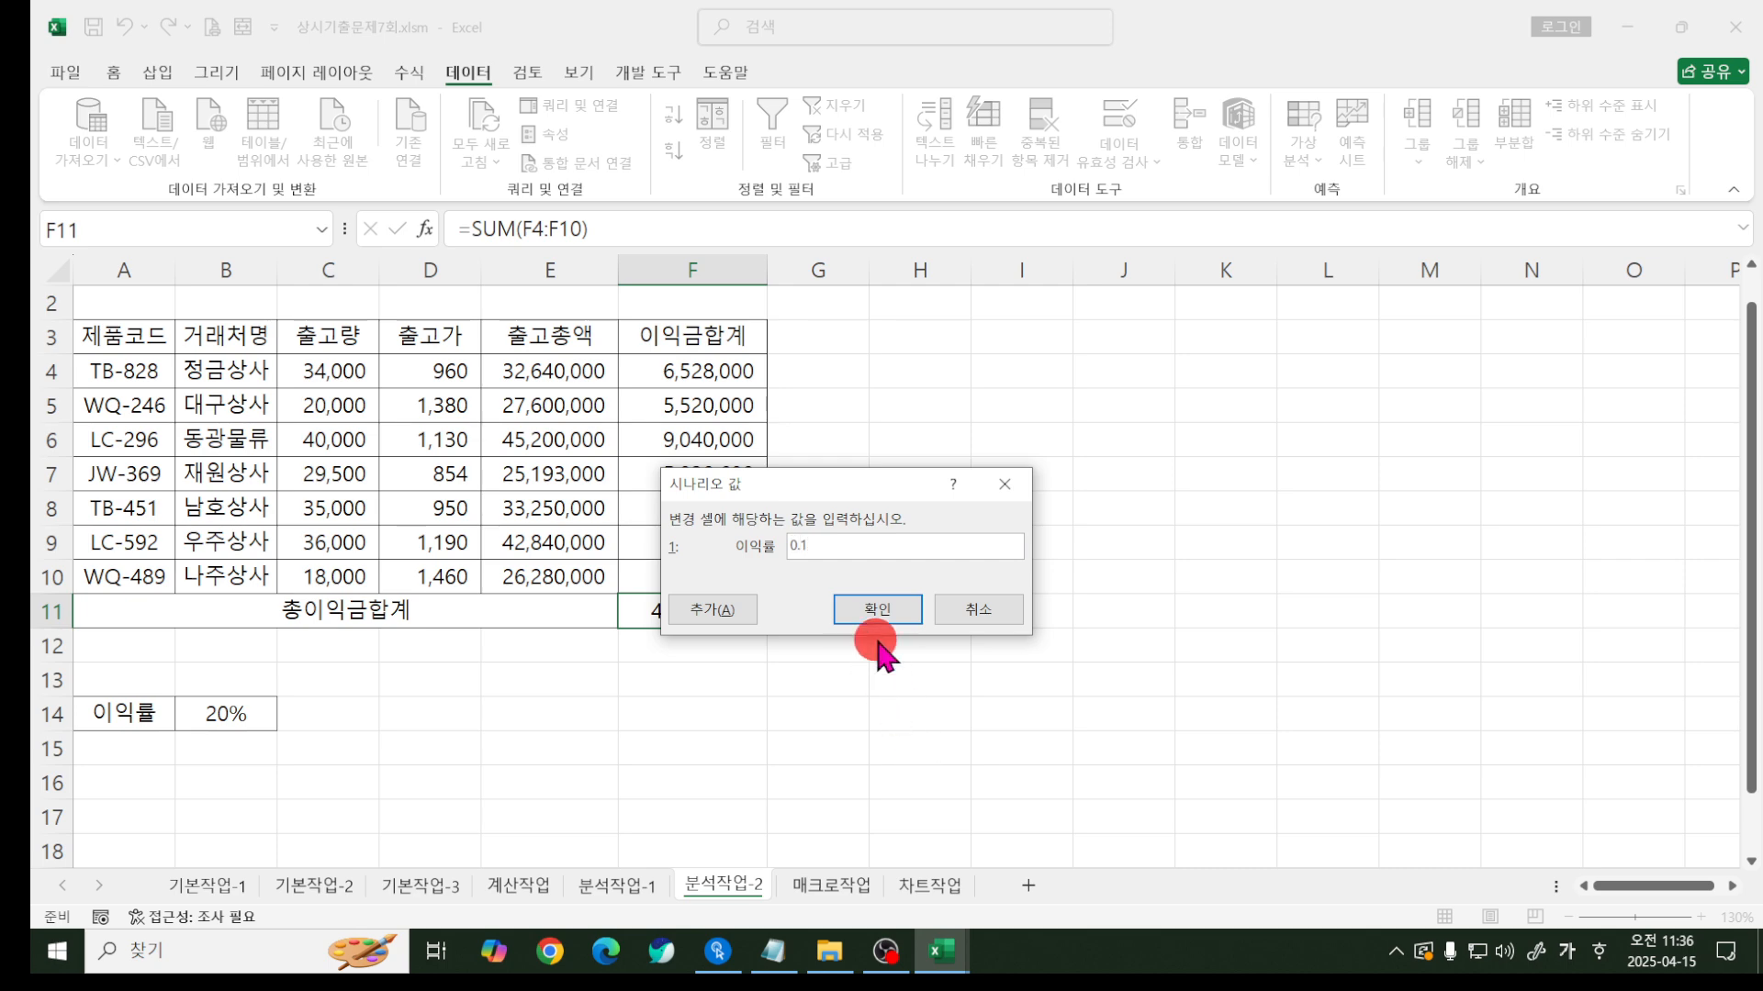
click(877, 619)
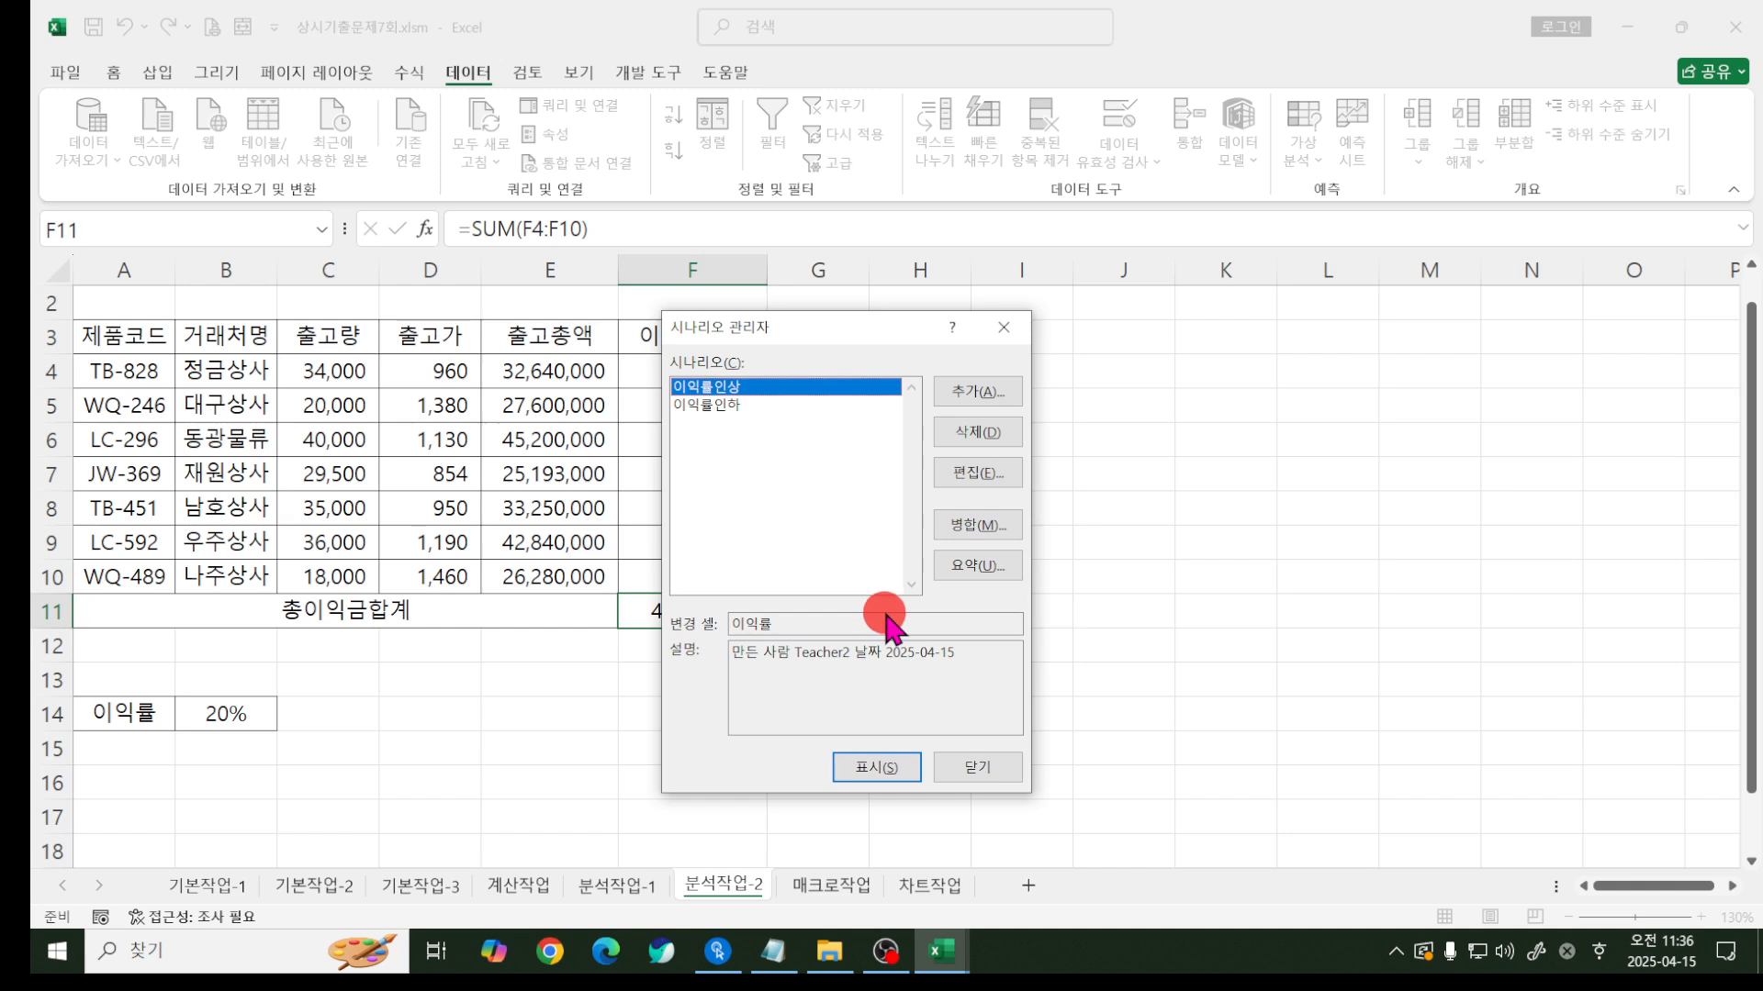
- Generate a scenario summary (시나리오 요약) report with F11 as the result cell
click(959, 565)
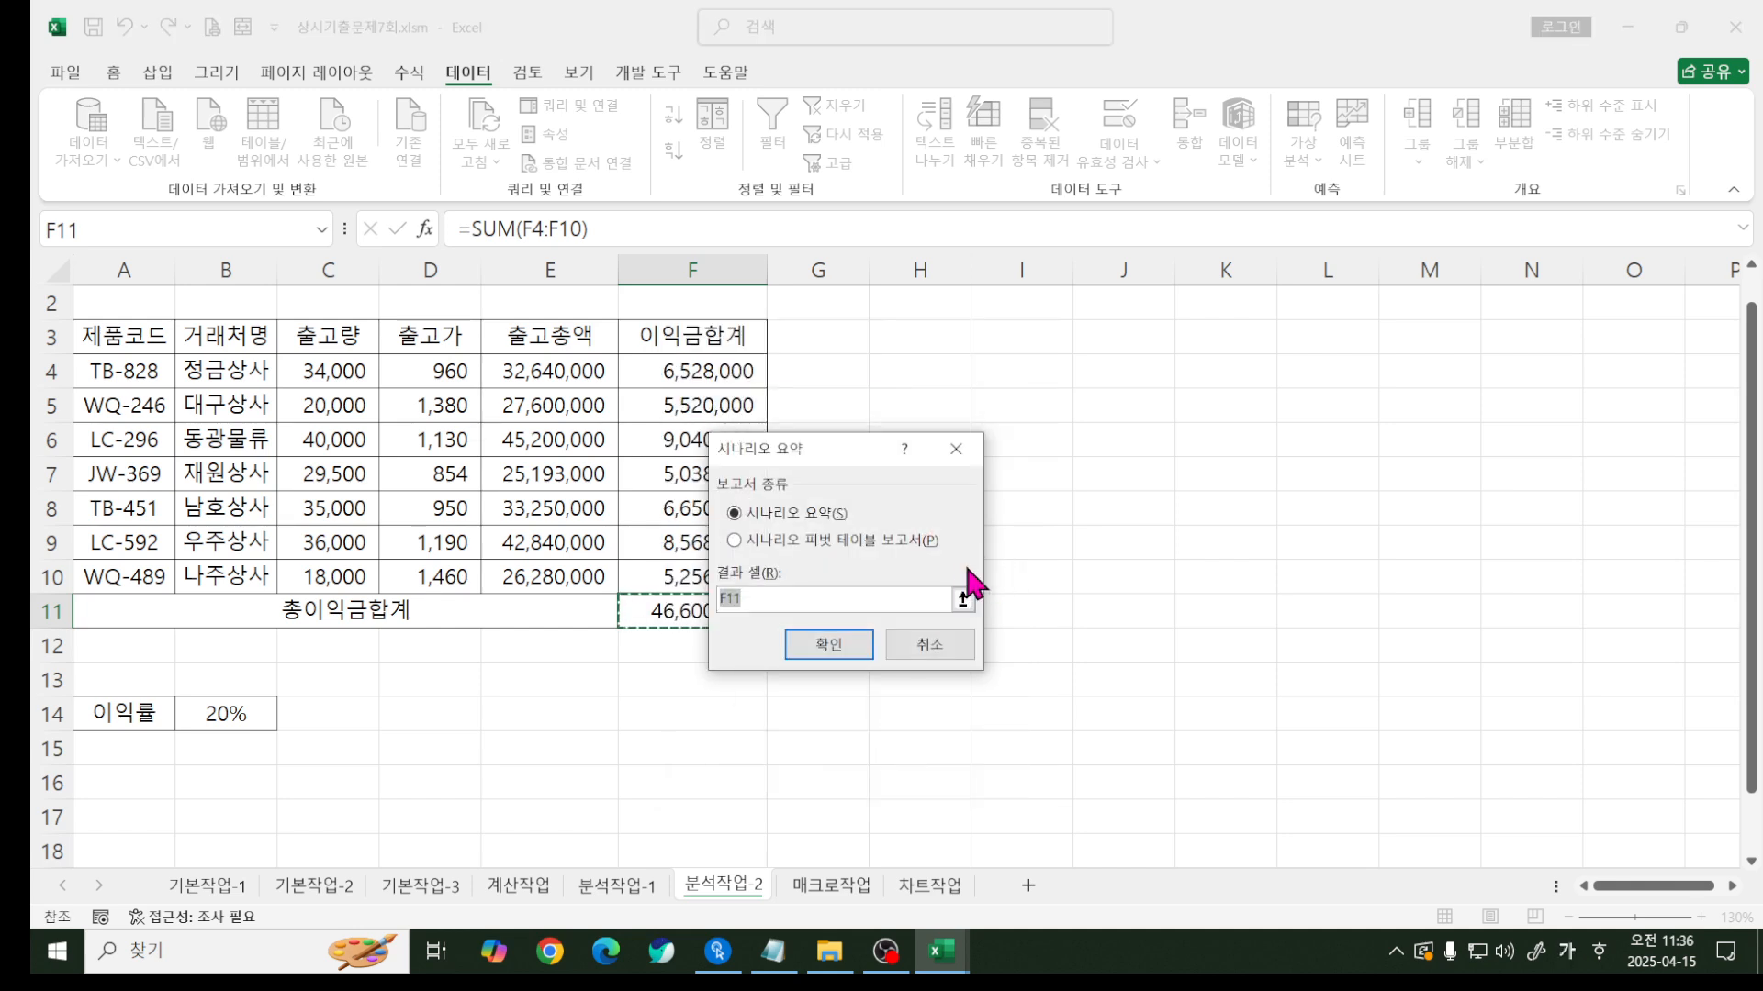
drag(812, 448, 964, 402)
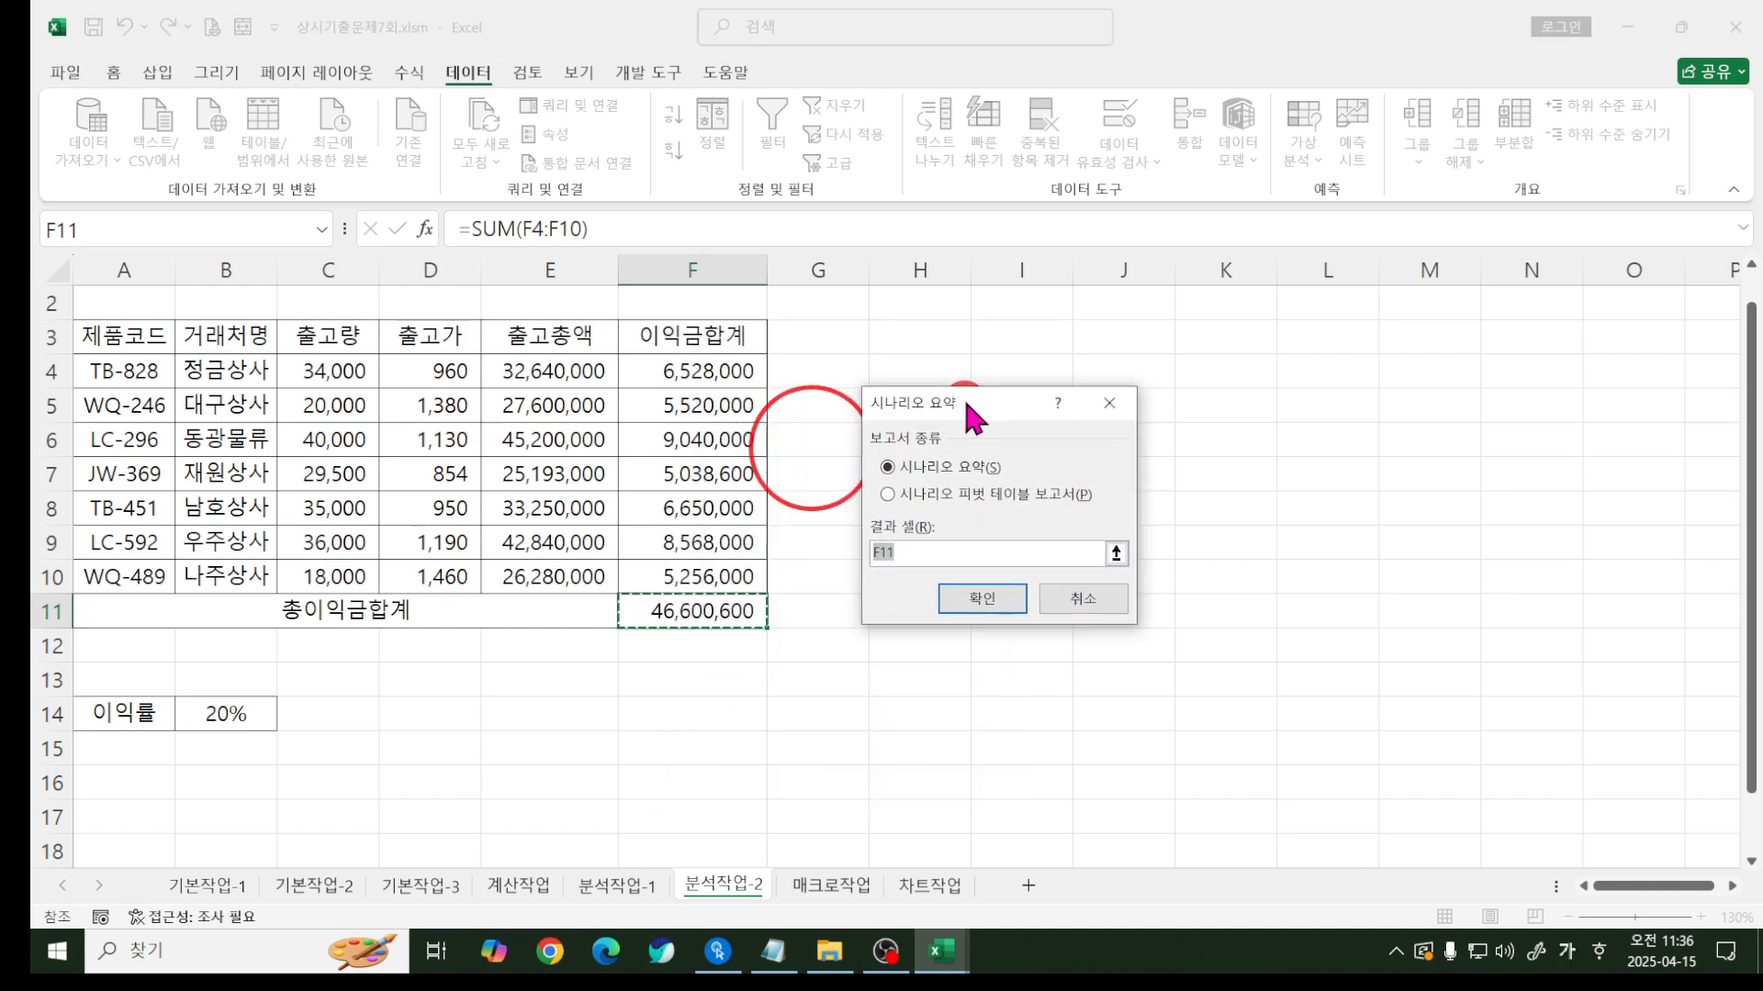
click(923, 550)
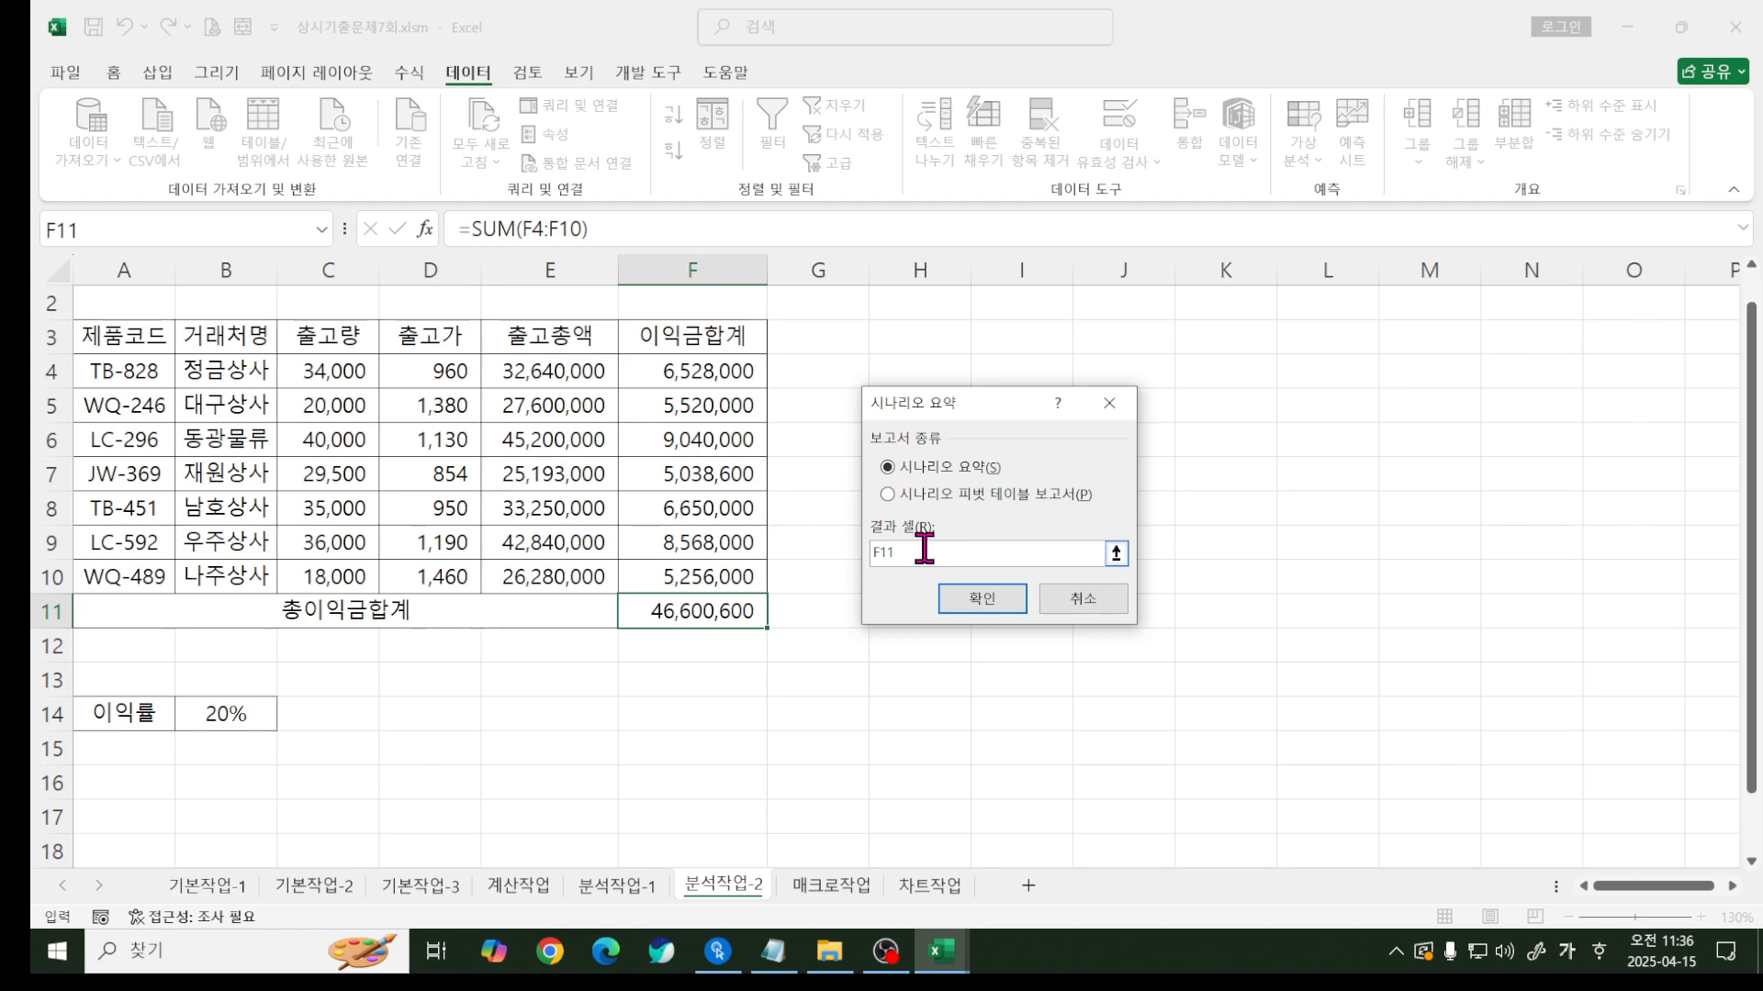
click(980, 601)
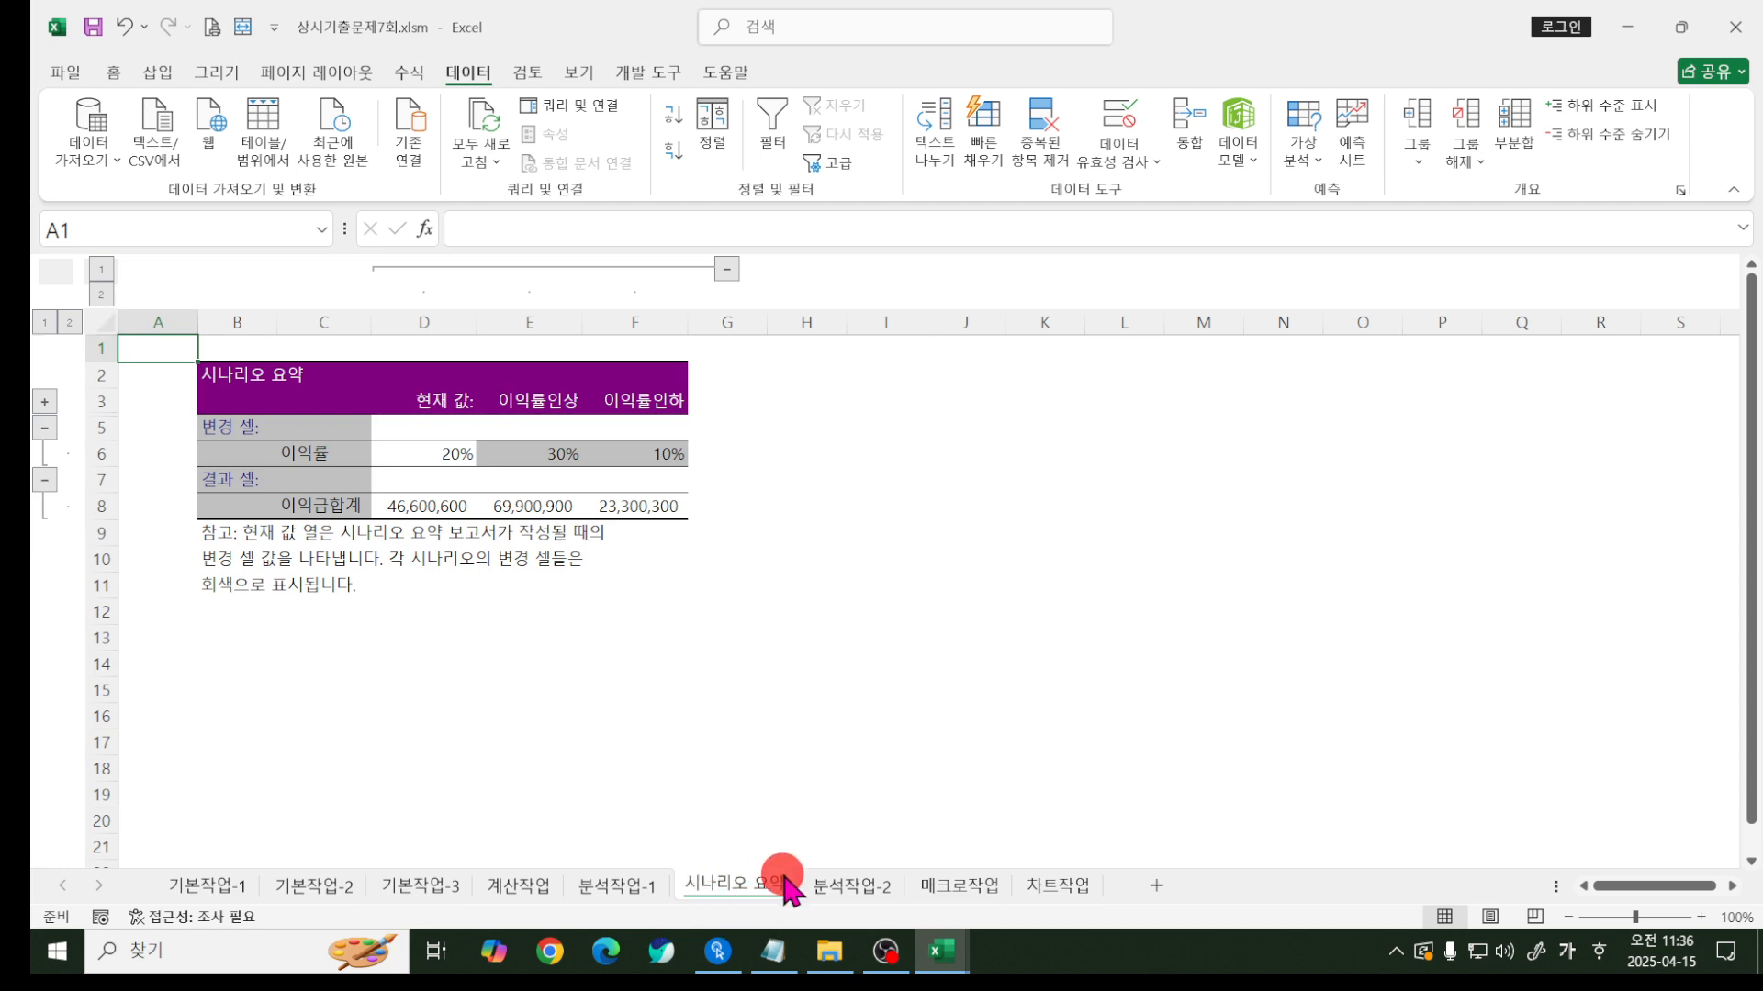
key(ctrl+2)
mouse_move(263, 407)
mouse_down()
mouse_move(264, 487)
mouse_move(355, 526)
mouse_move(362, 408)
mouse_move(459, 475)
mouse_move(688, 476)
mouse_move(400, 380)
mouse_up()
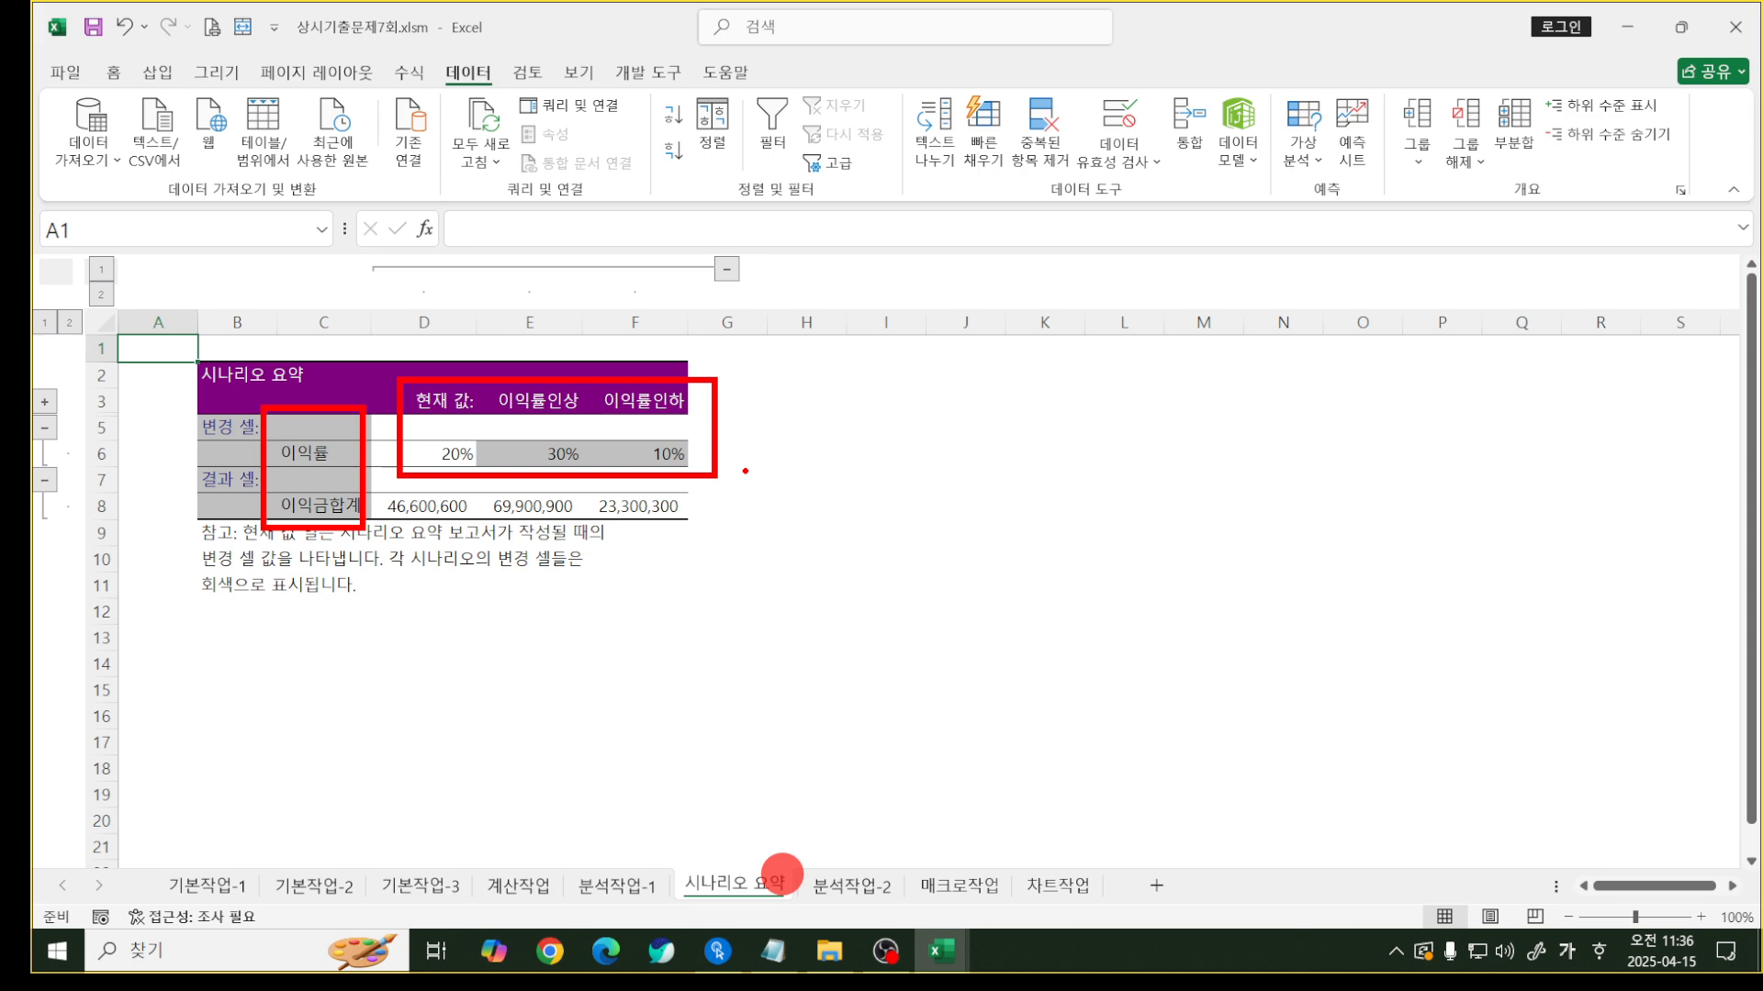
key(Escape)
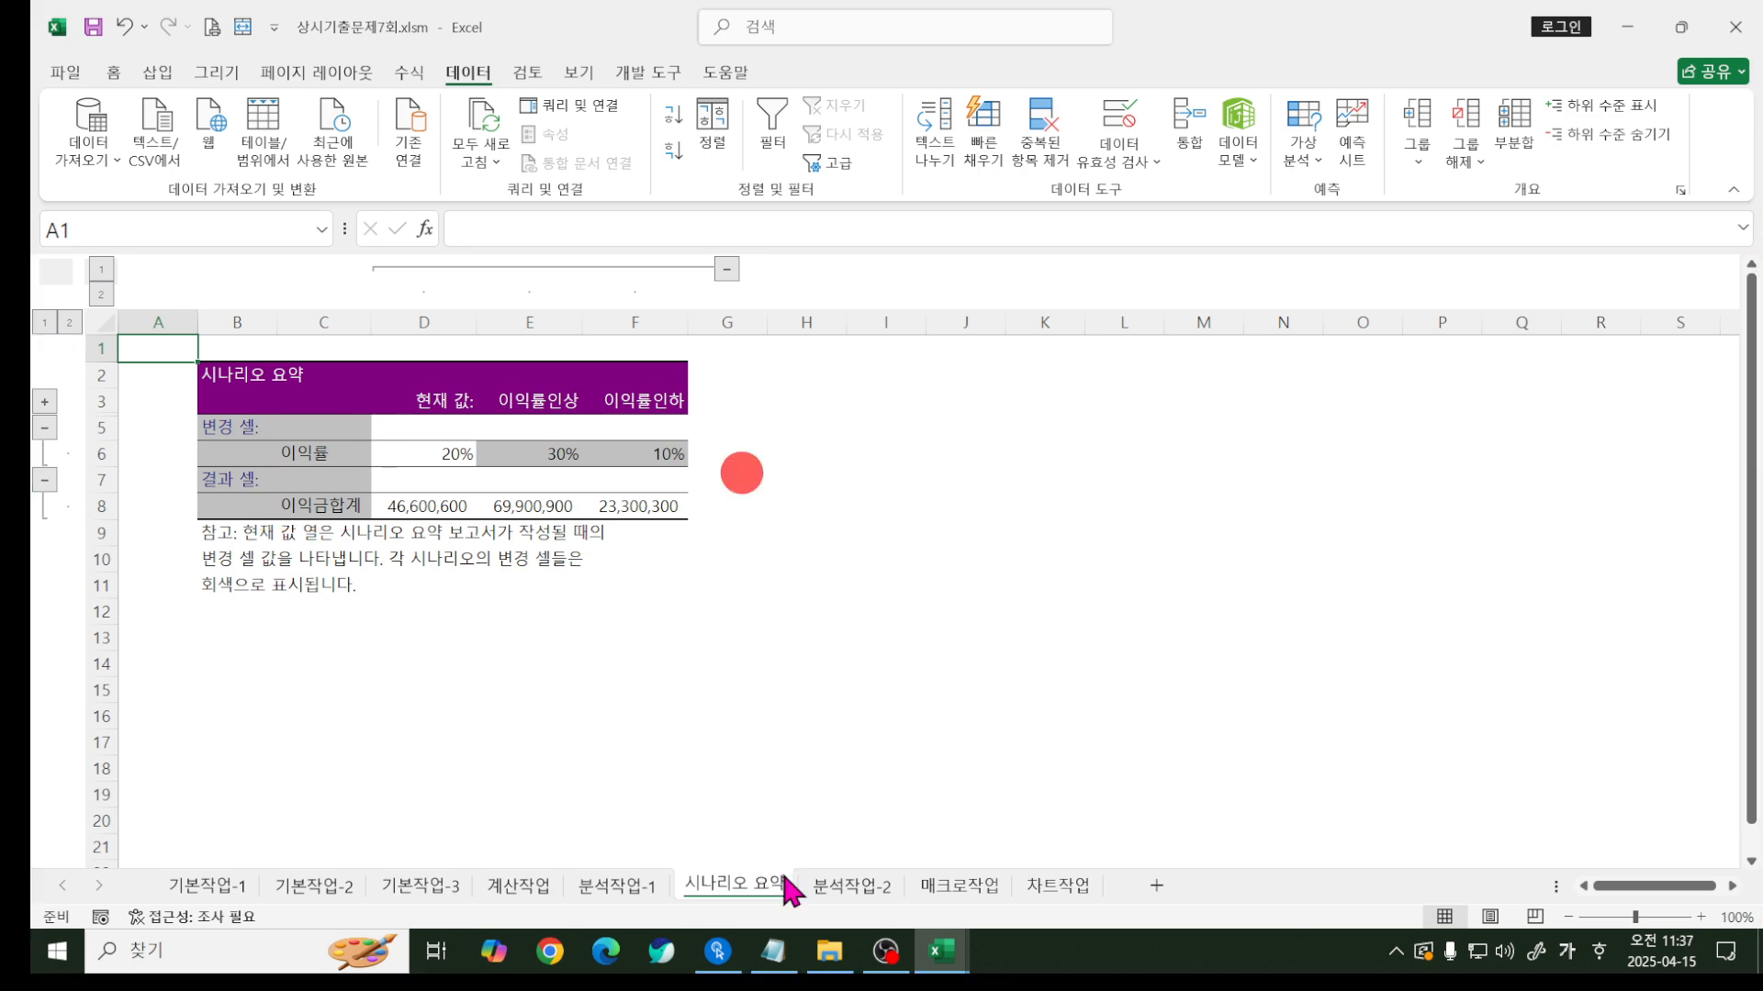
- On the 매크로작업 sheet, select an empty cell outside the table and start recording a macro named 총점
click(958, 886)
click(848, 714)
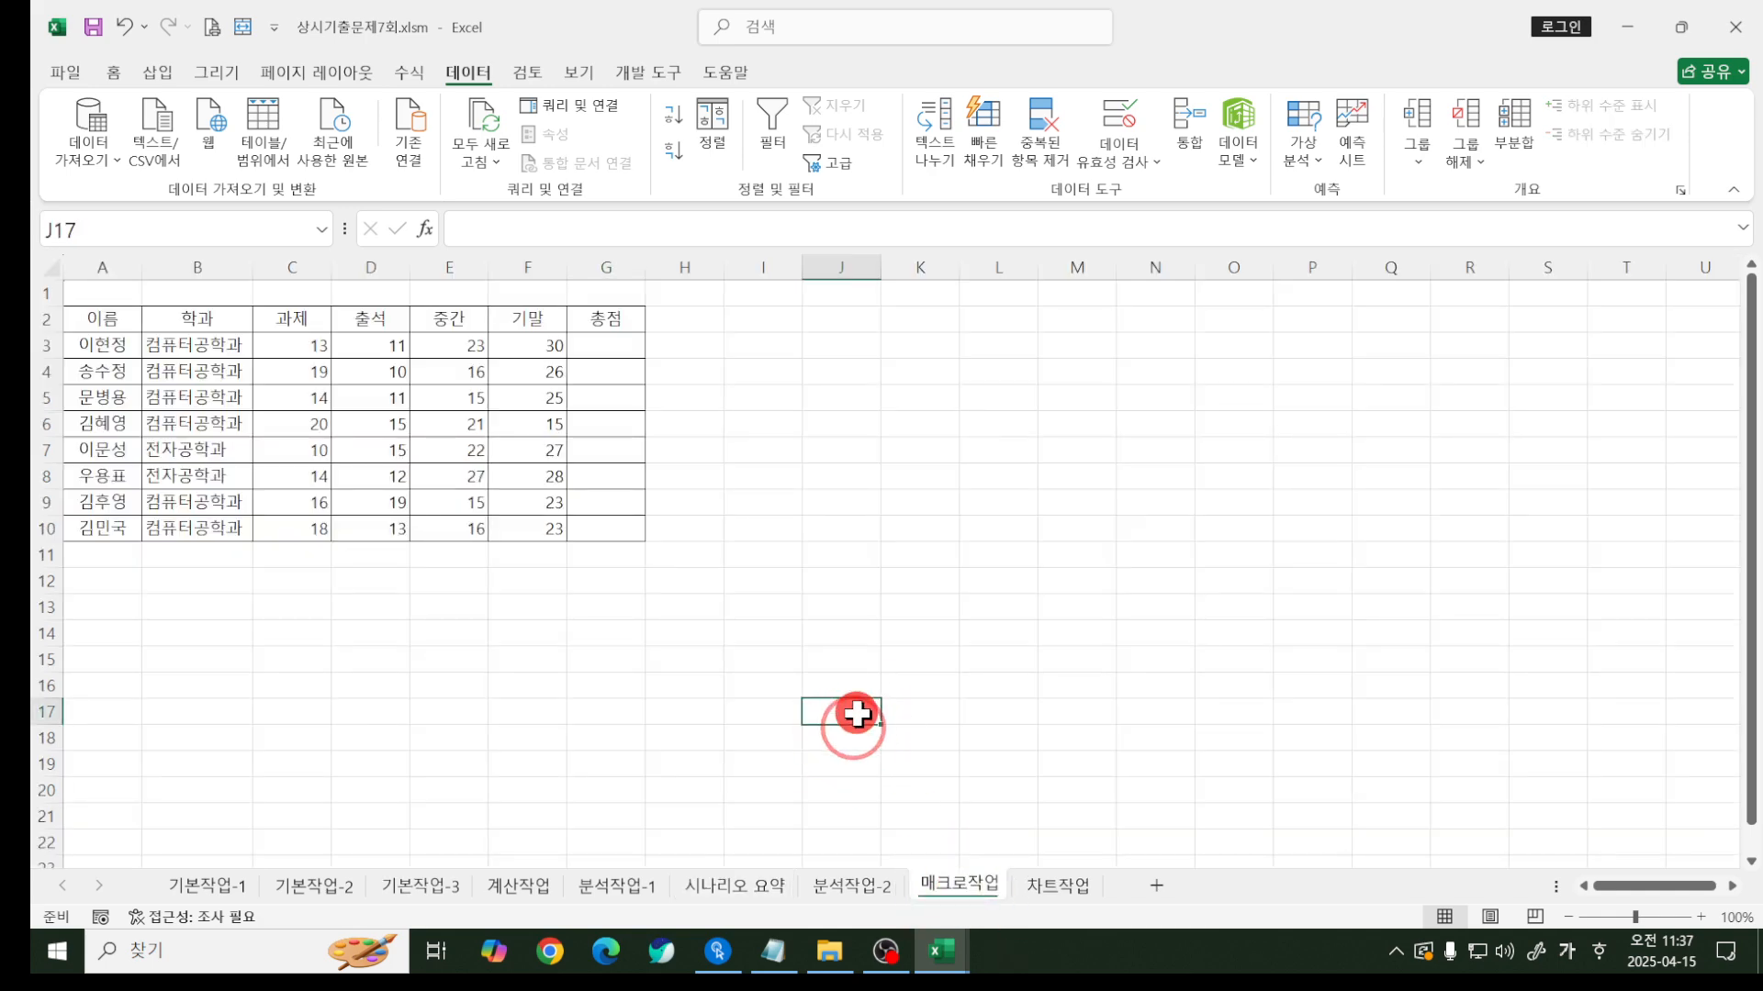
click(852, 714)
ctrl+scroll(852, 714, up, 3)
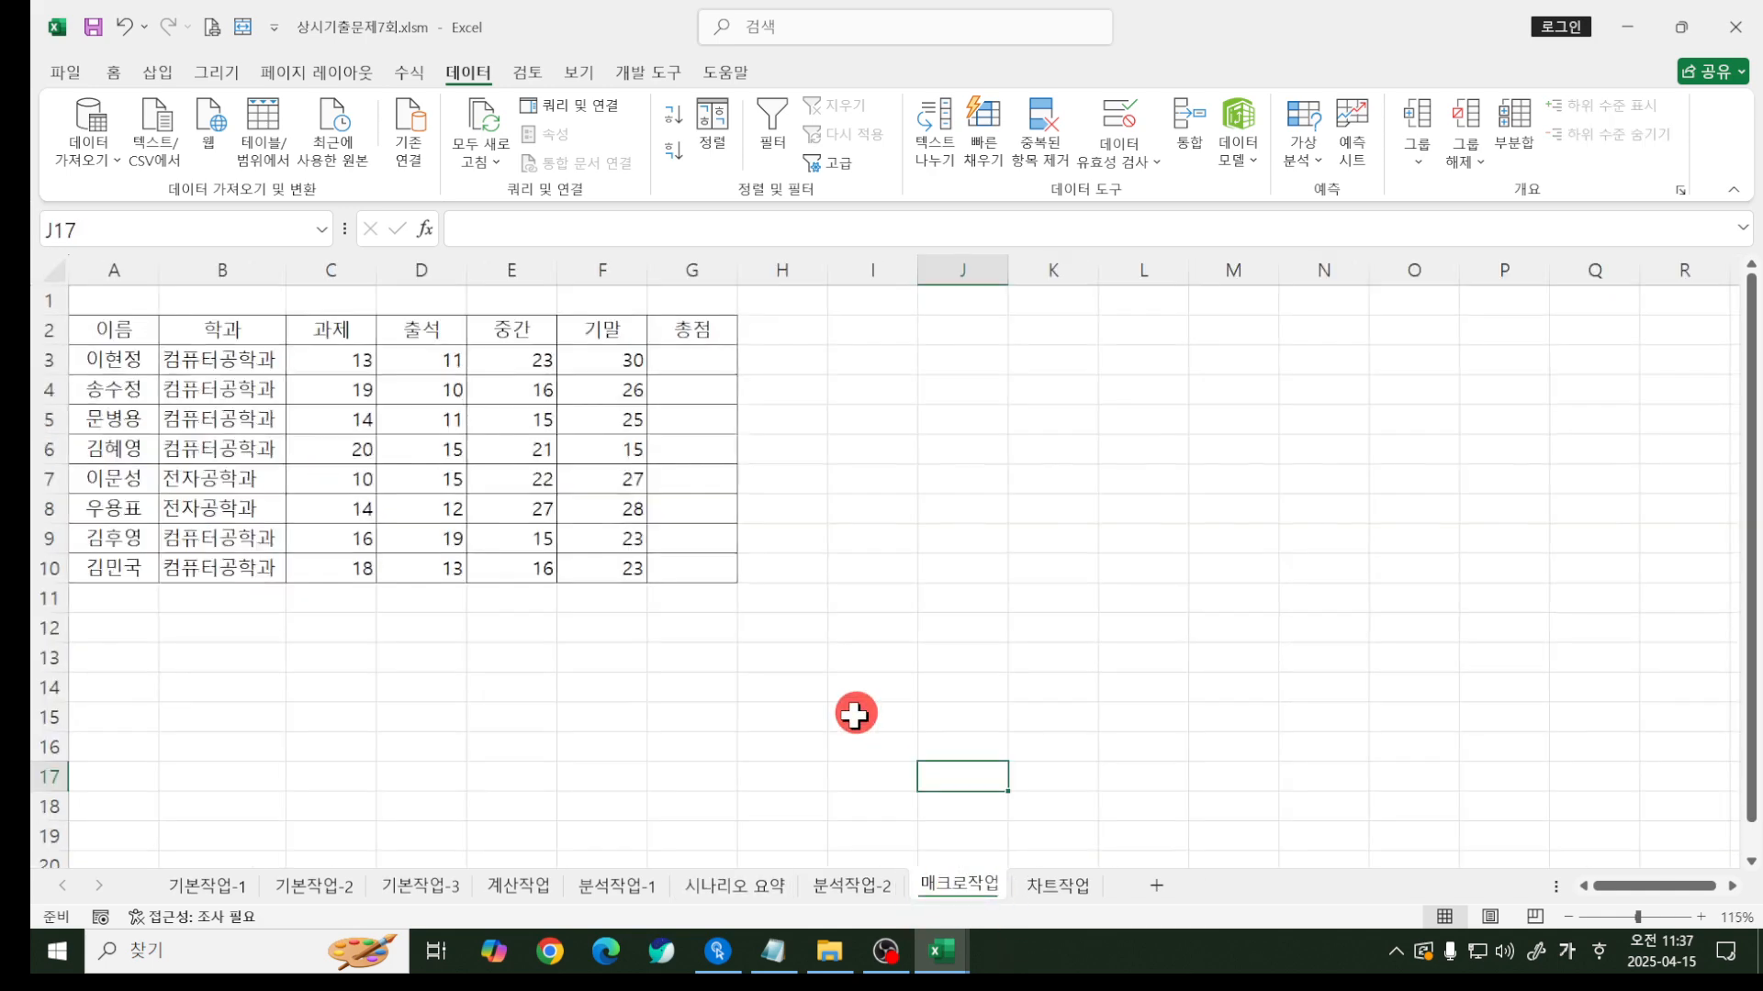
scroll(852, 714, down, 1)
scroll(852, 714, up, 1)
click(1050, 734)
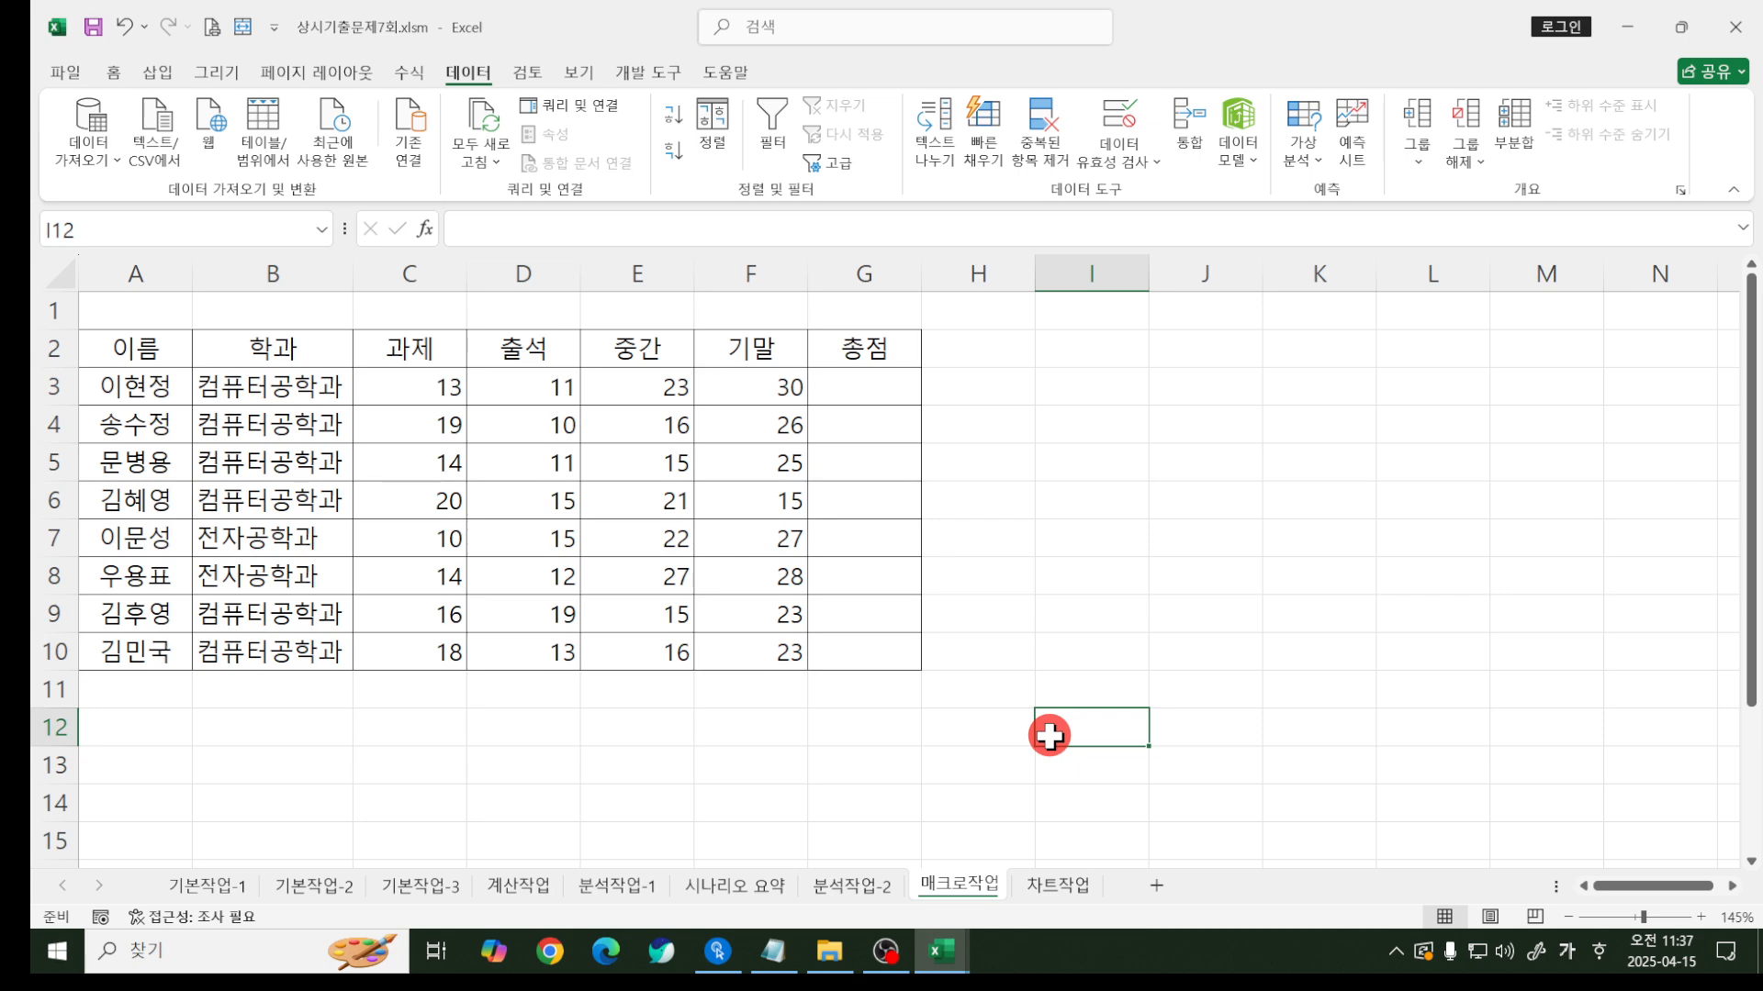
click(1050, 736)
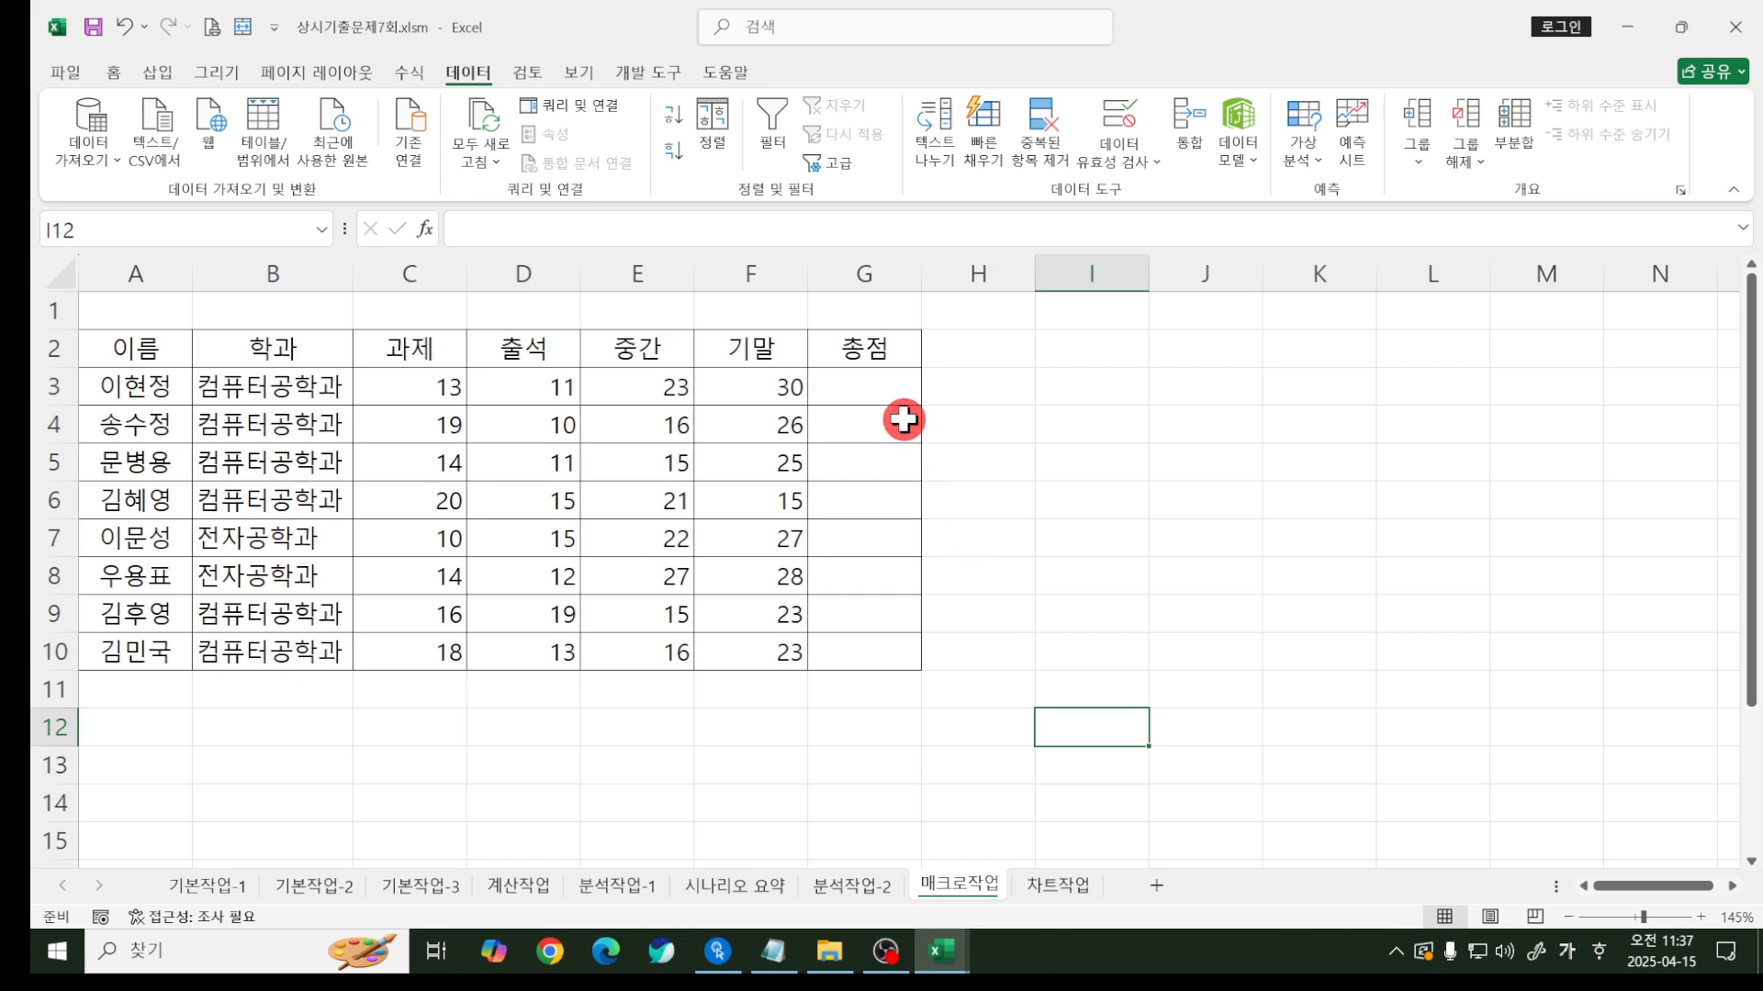
click(1003, 411)
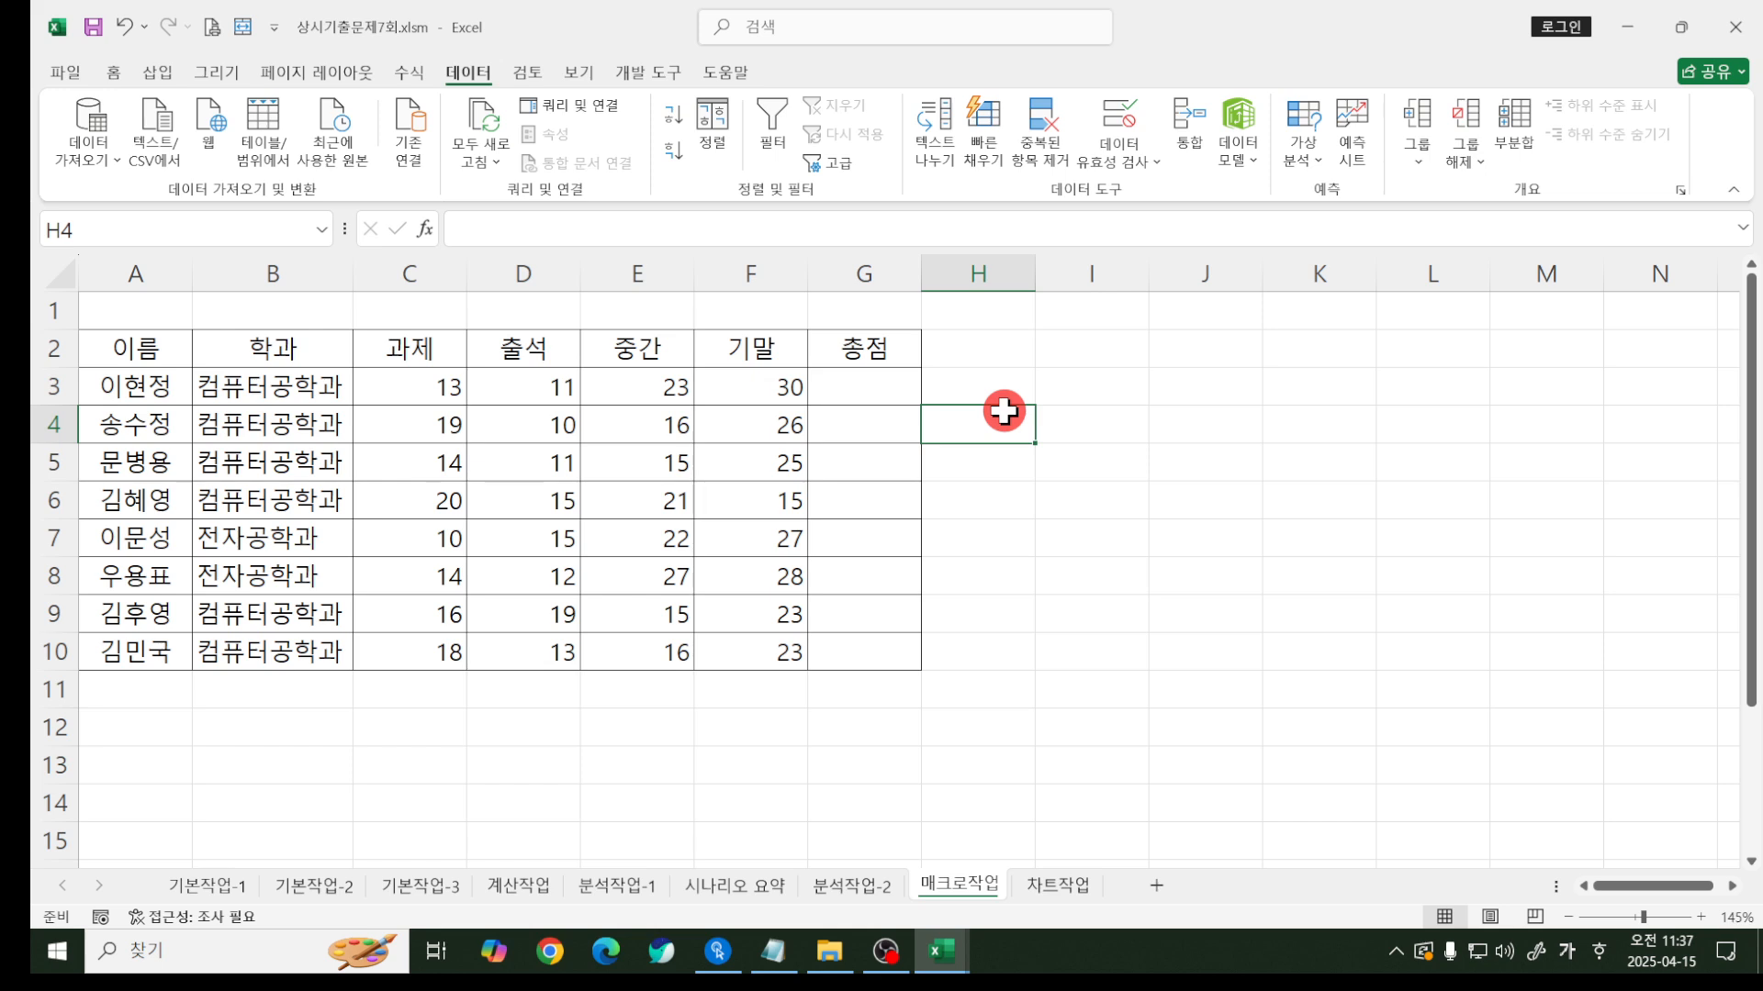
click(648, 71)
click(221, 105)
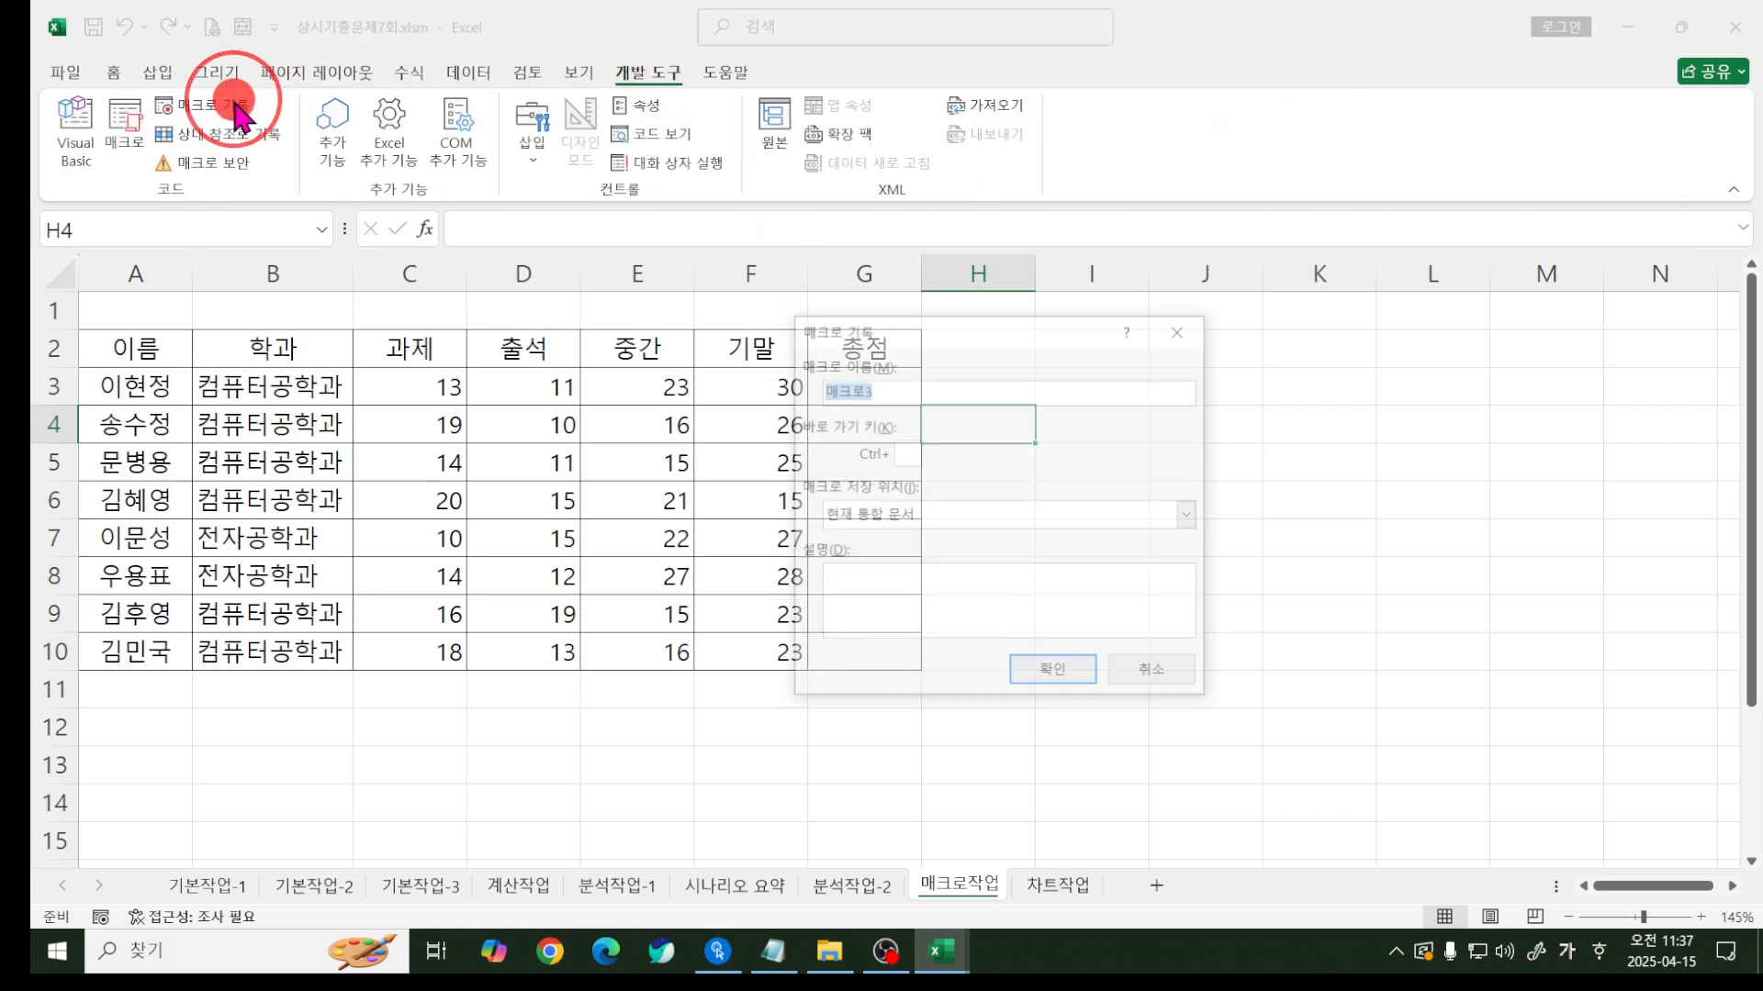
text(총점)
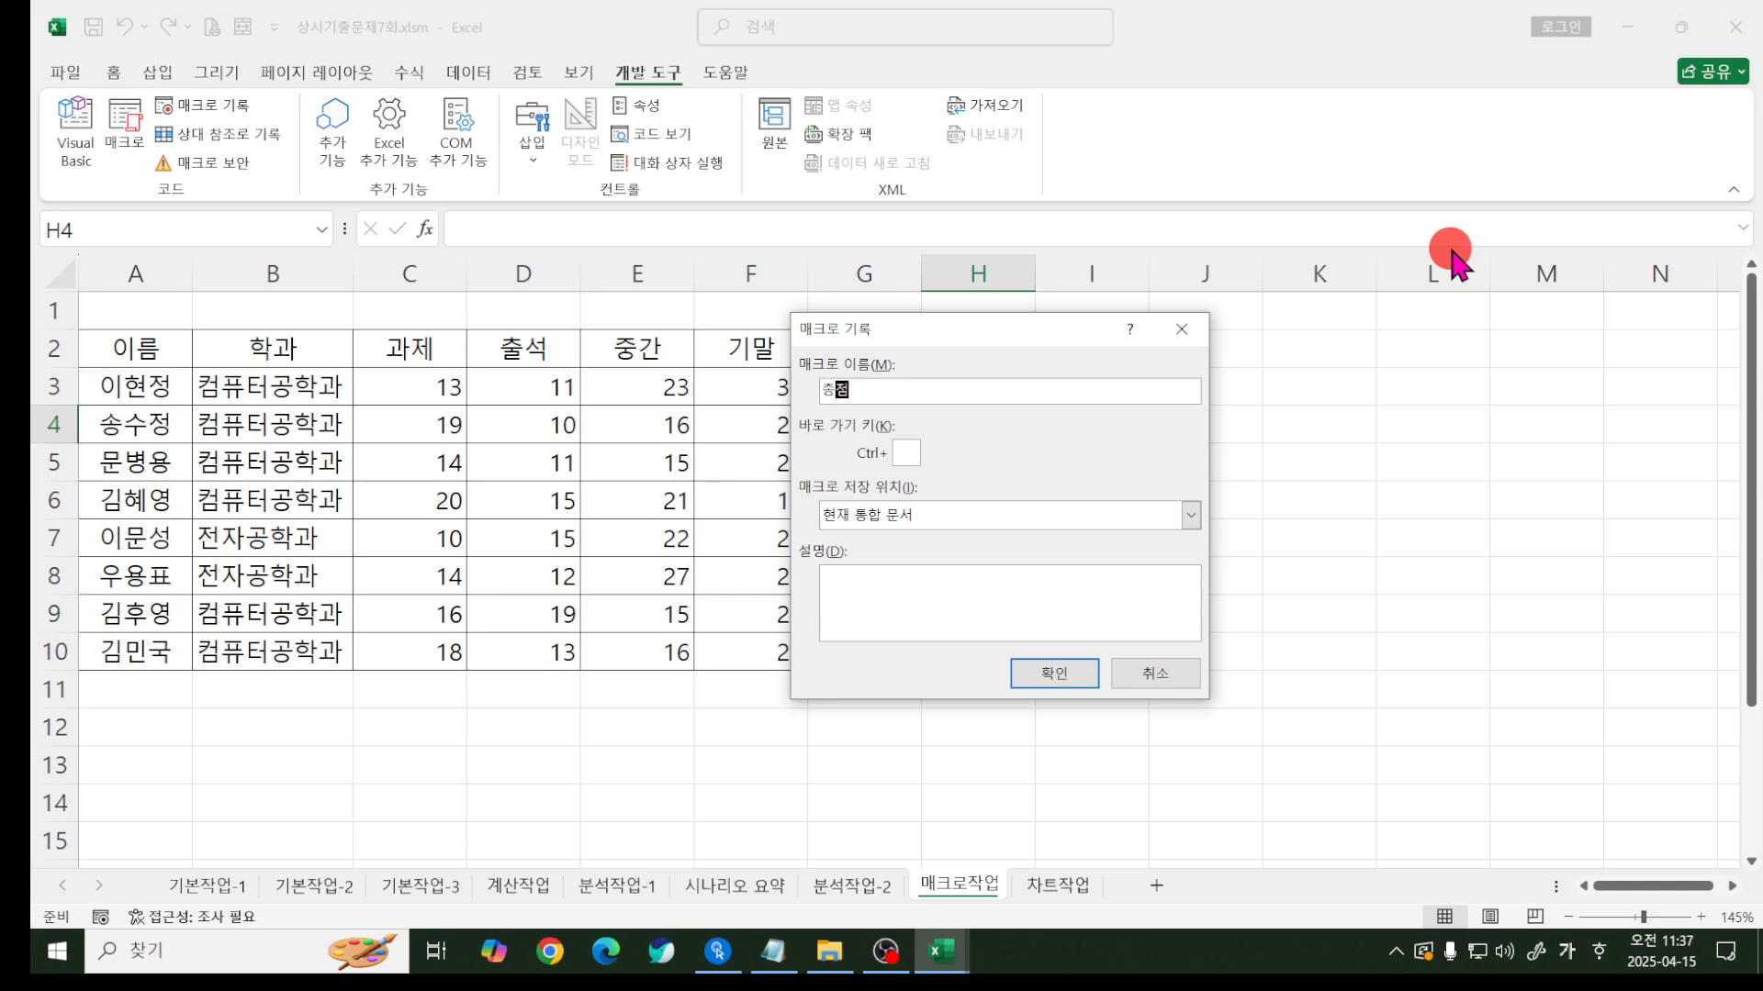
click(1060, 668)
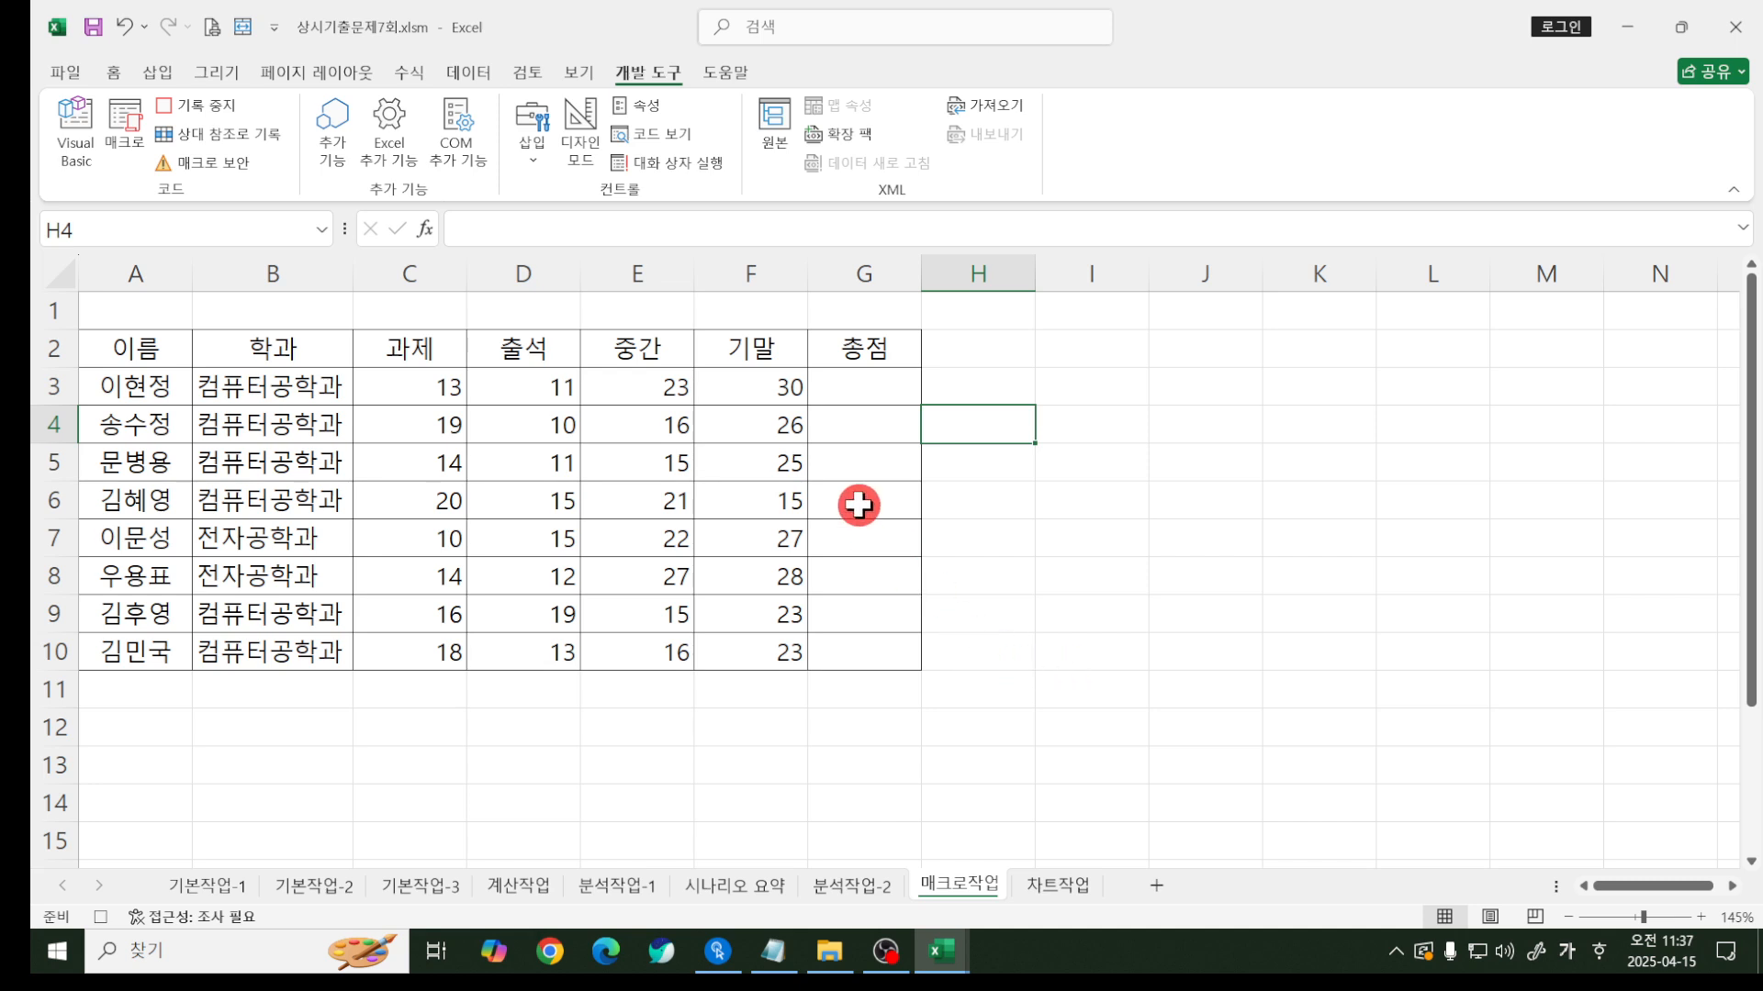
- Enter the formula =SUM(C3:F3) in cell G3 to total the first student's scores
click(839, 391)
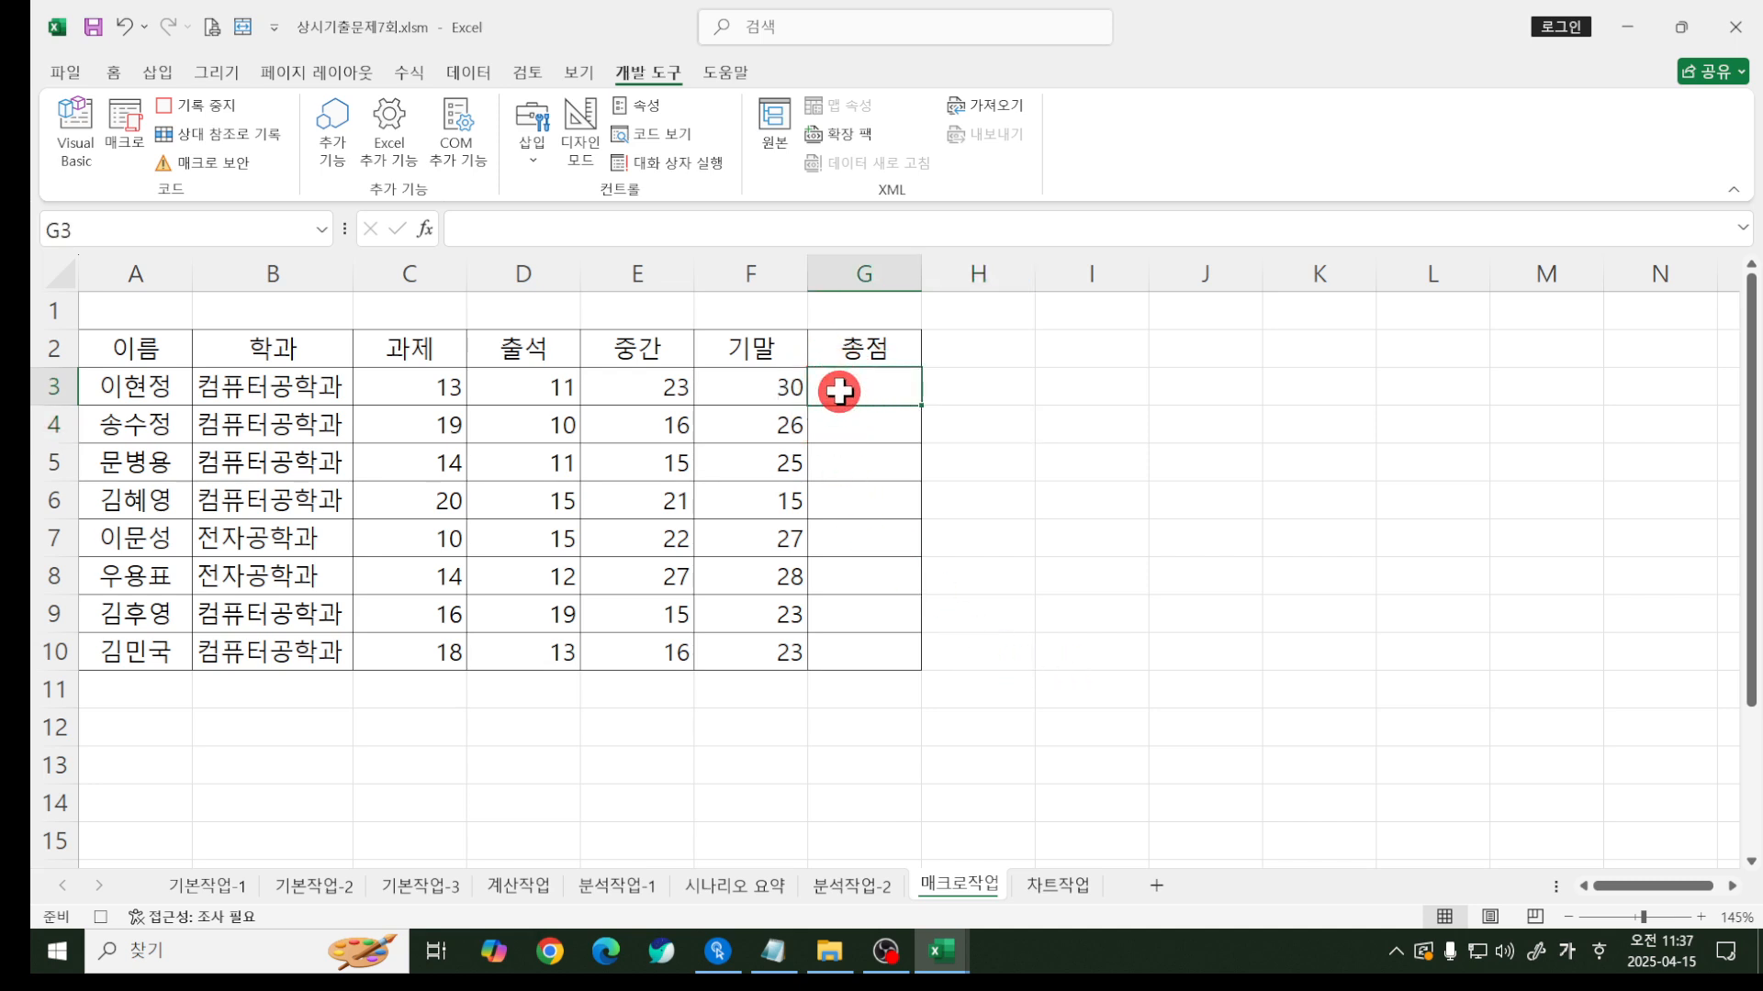
click(839, 391)
click(839, 391)
click(839, 391)
double_click(840, 391)
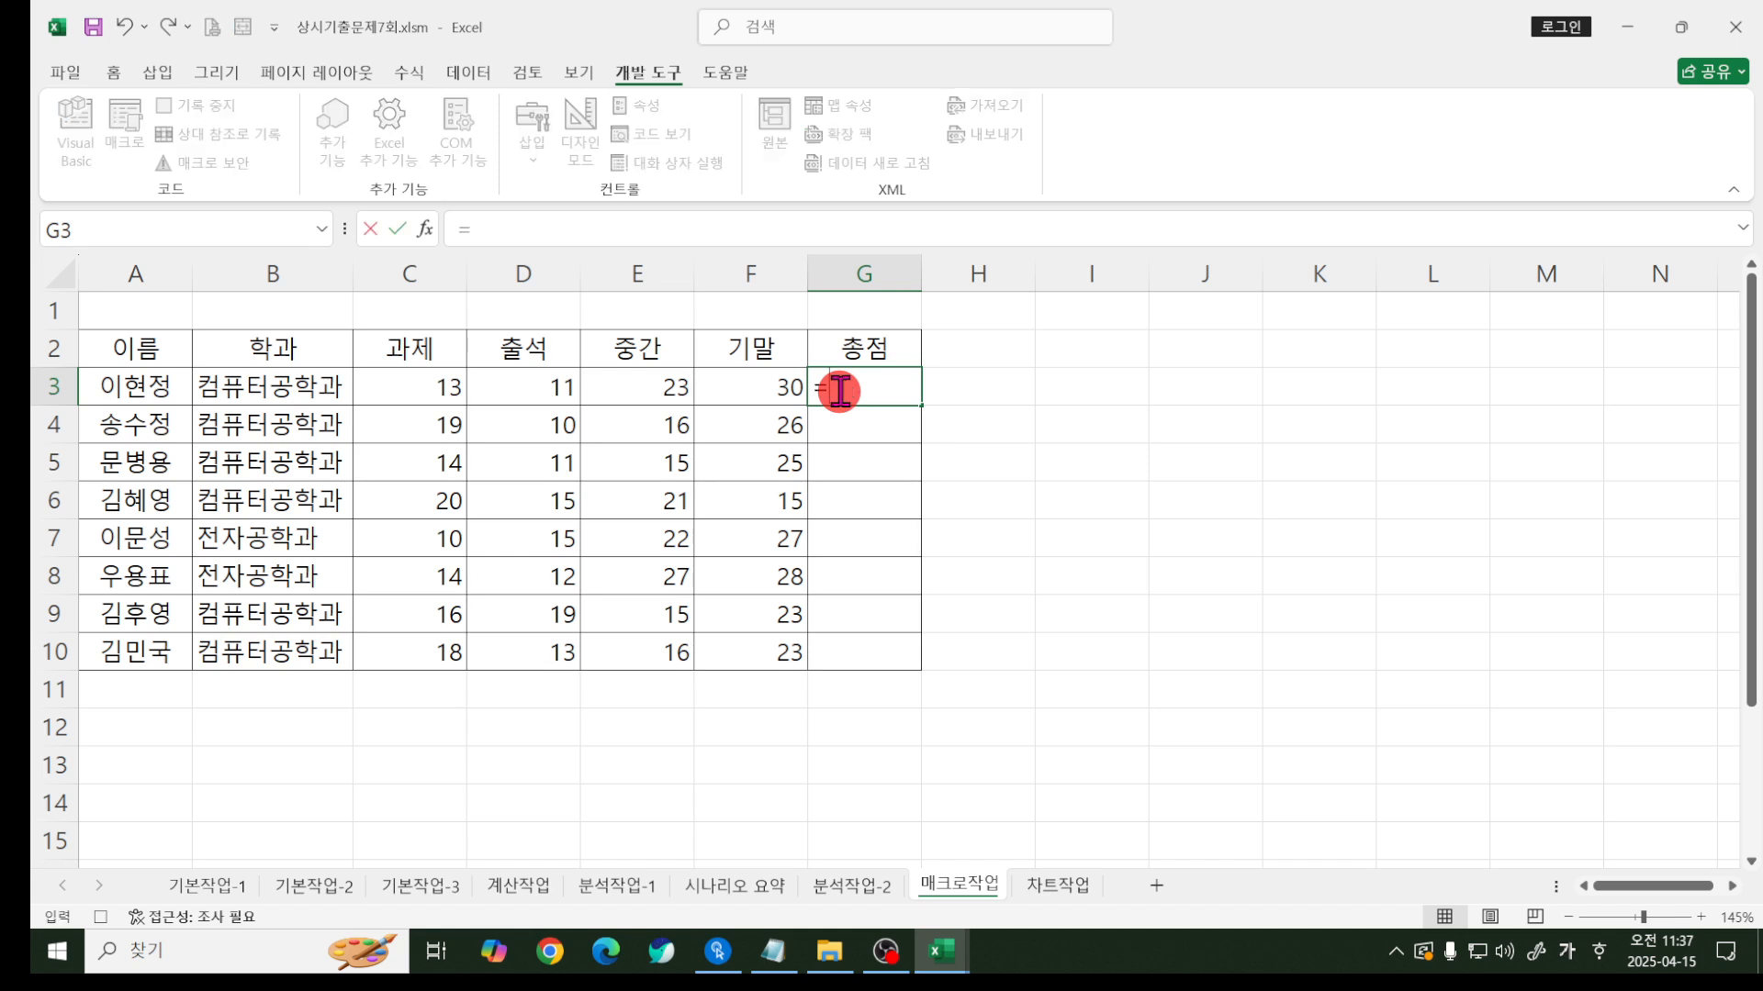
text(=sum()
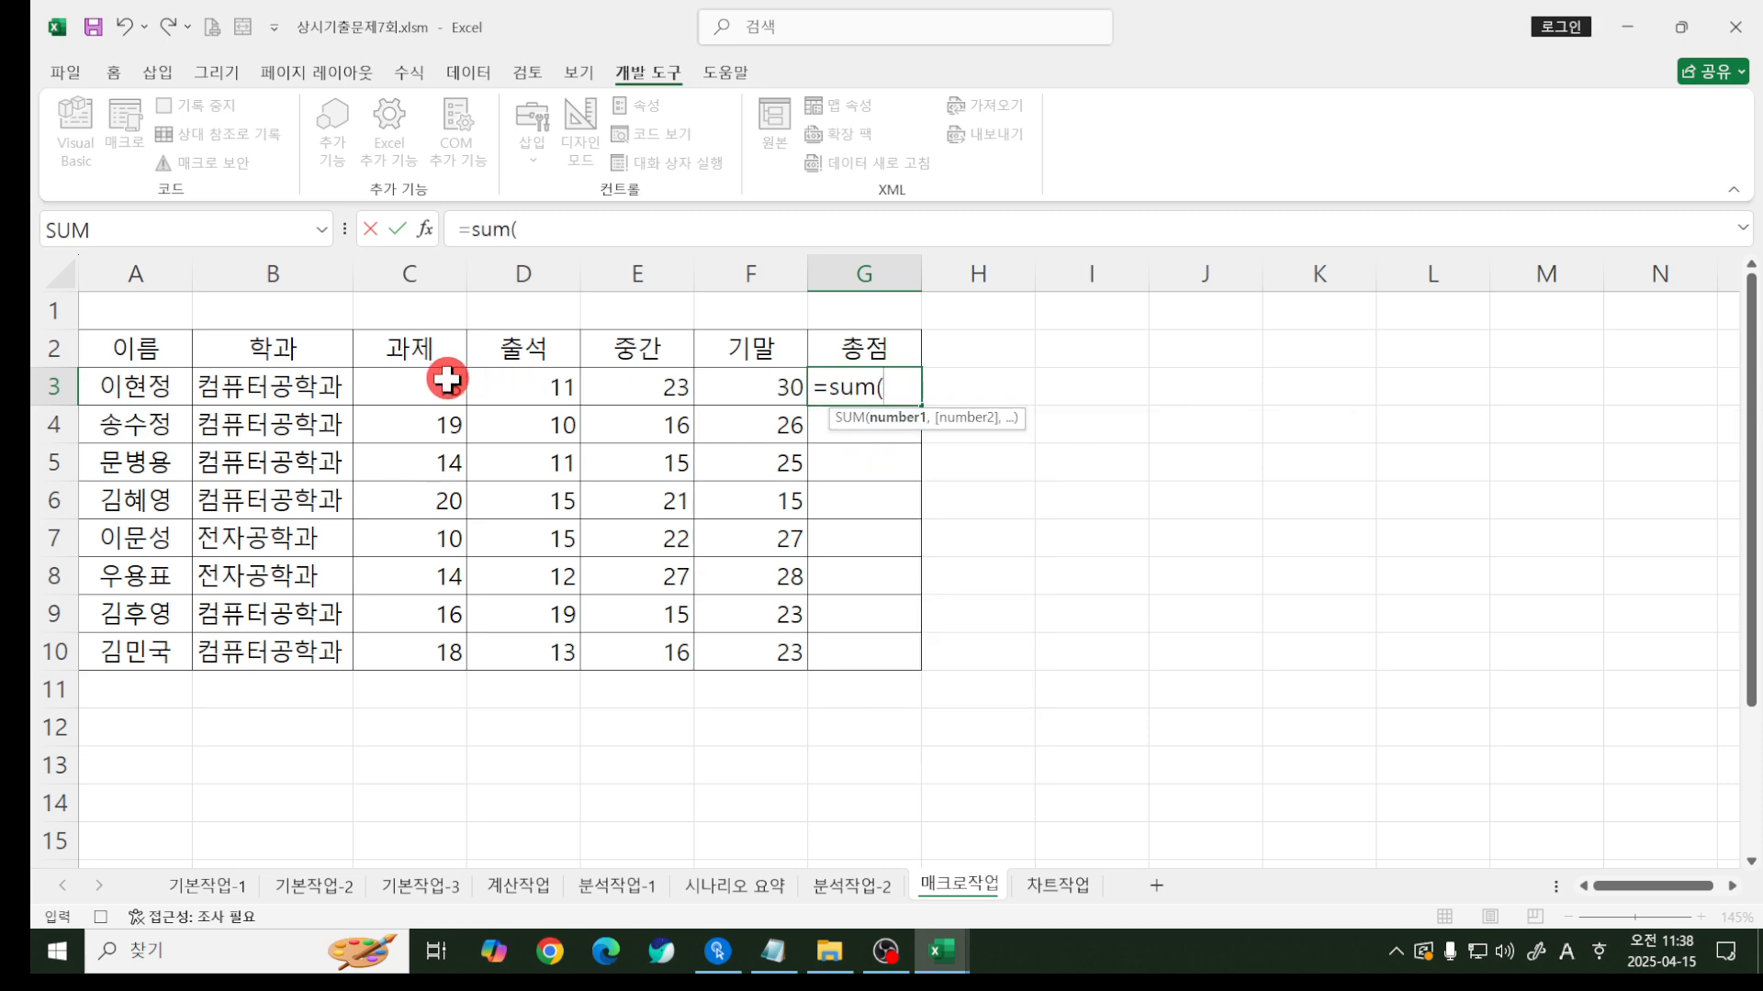
drag(447, 378, 727, 391)
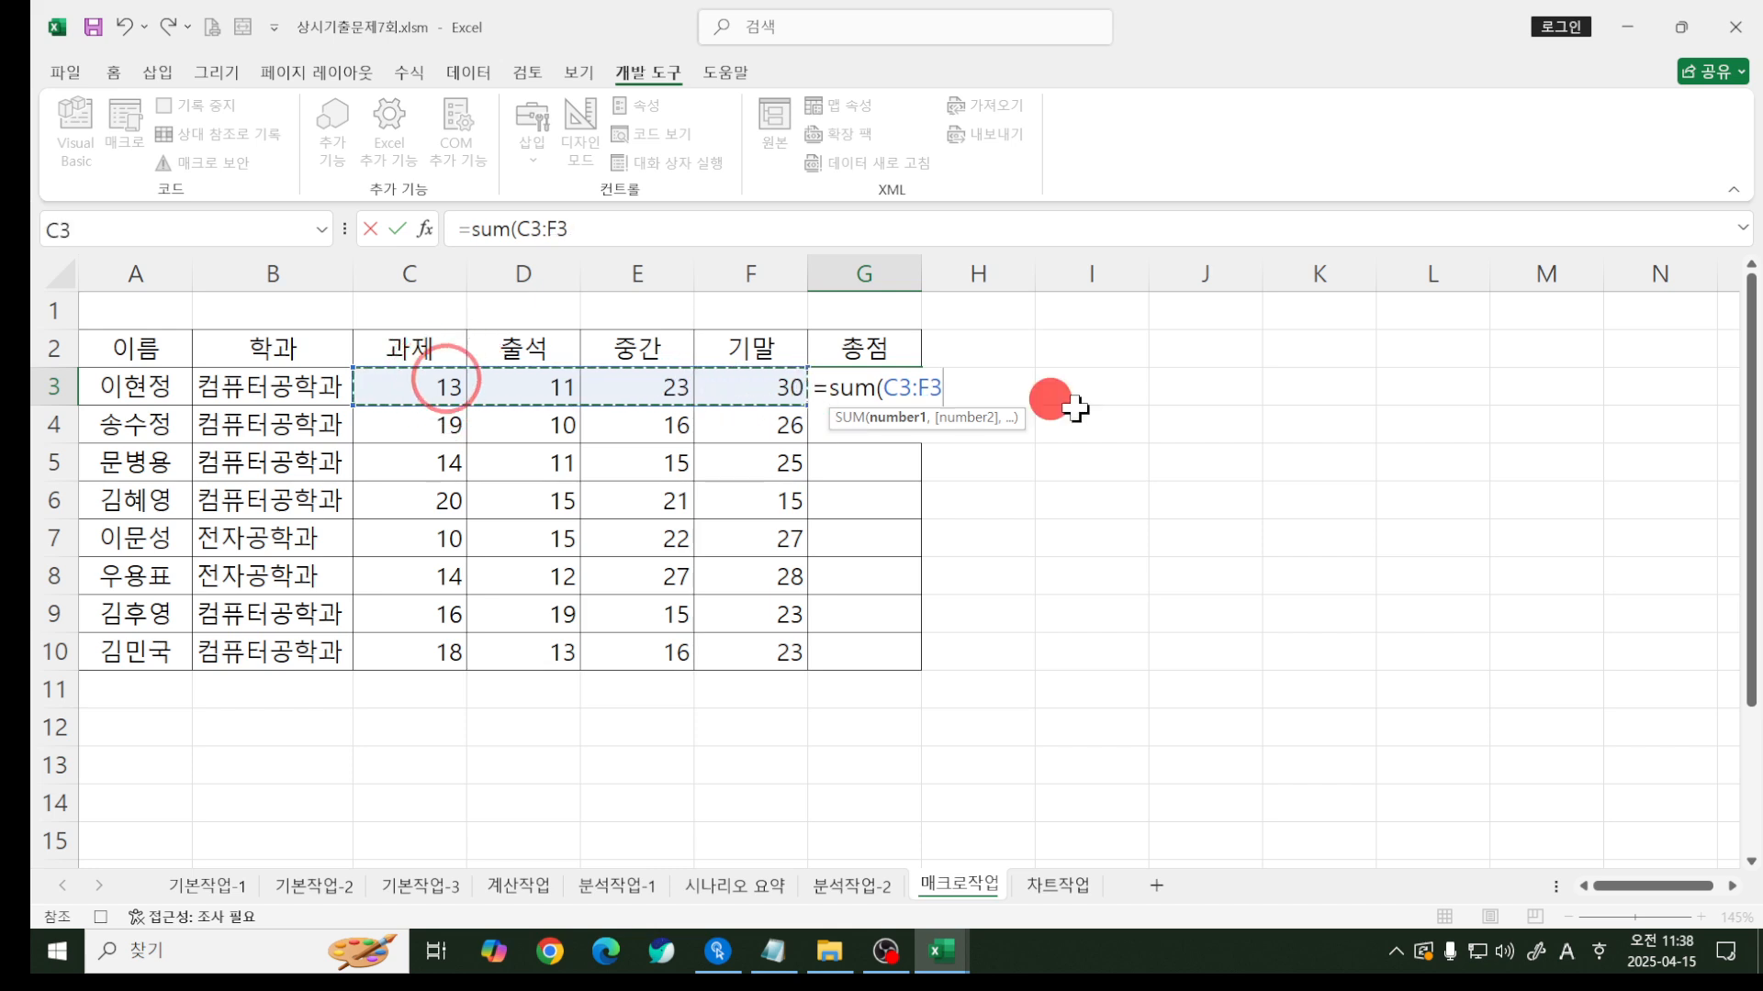
key(Return)
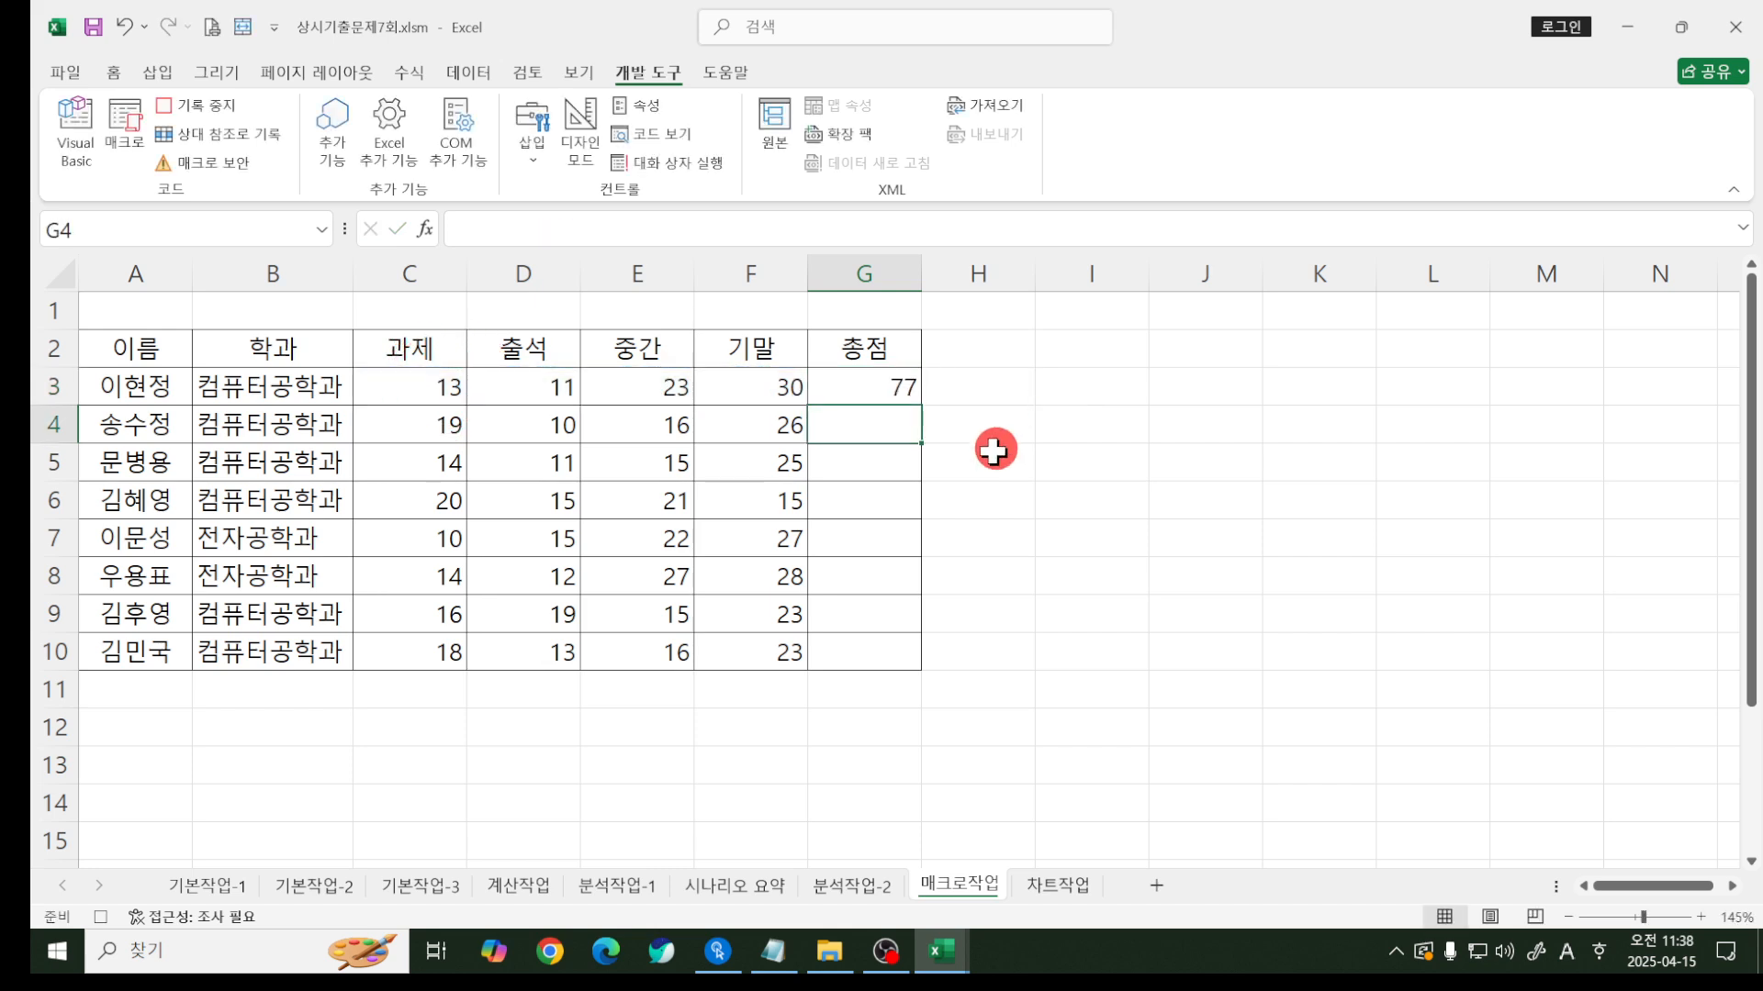
- Fill the G3 total formula down through G10 and stop recording the macro
click(893, 385)
double_click(920, 403)
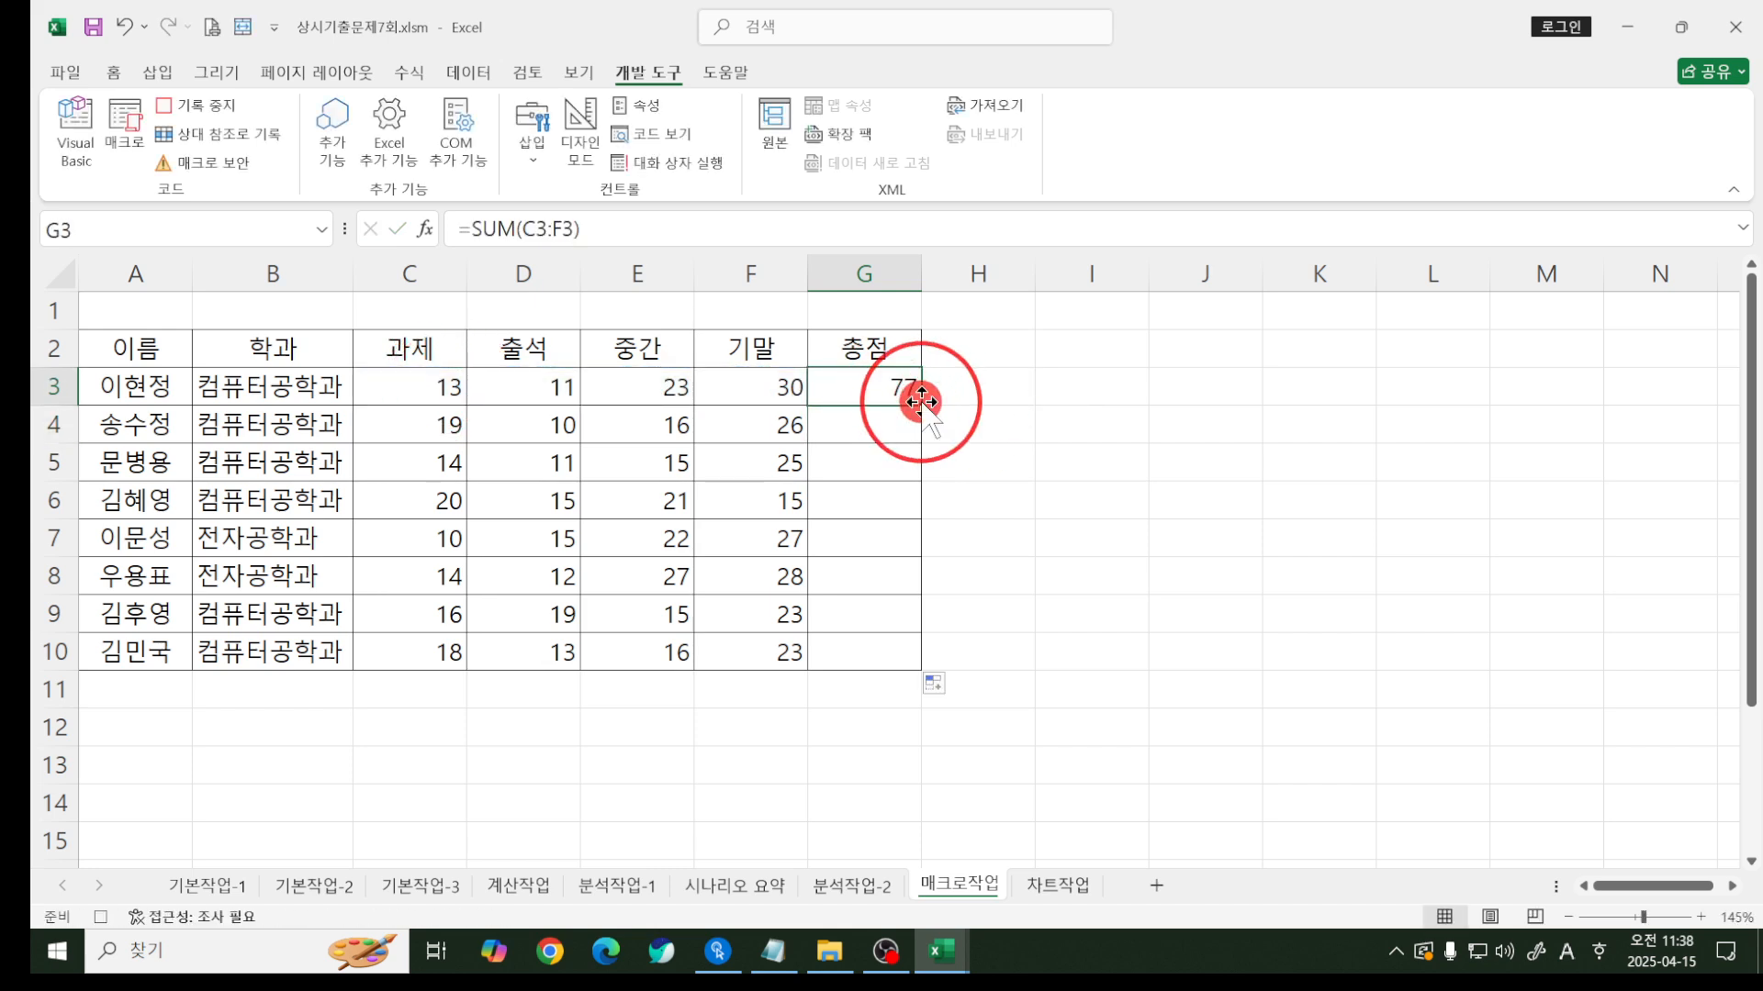
click(1021, 644)
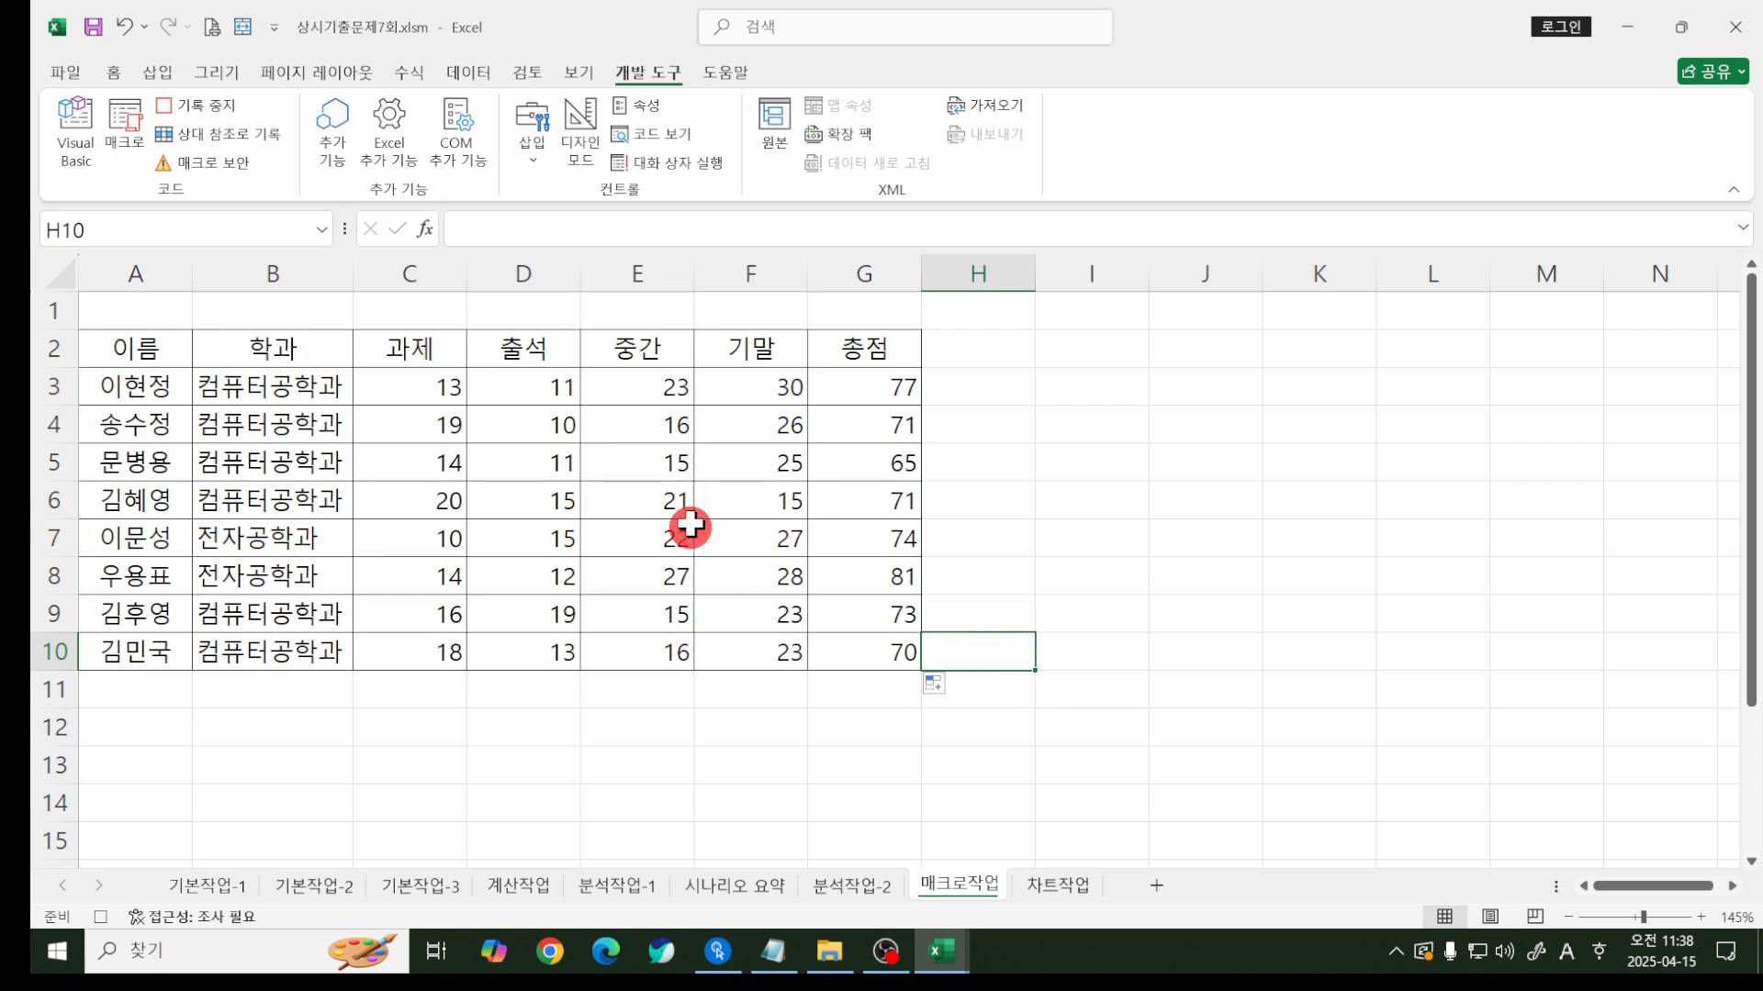
click(179, 105)
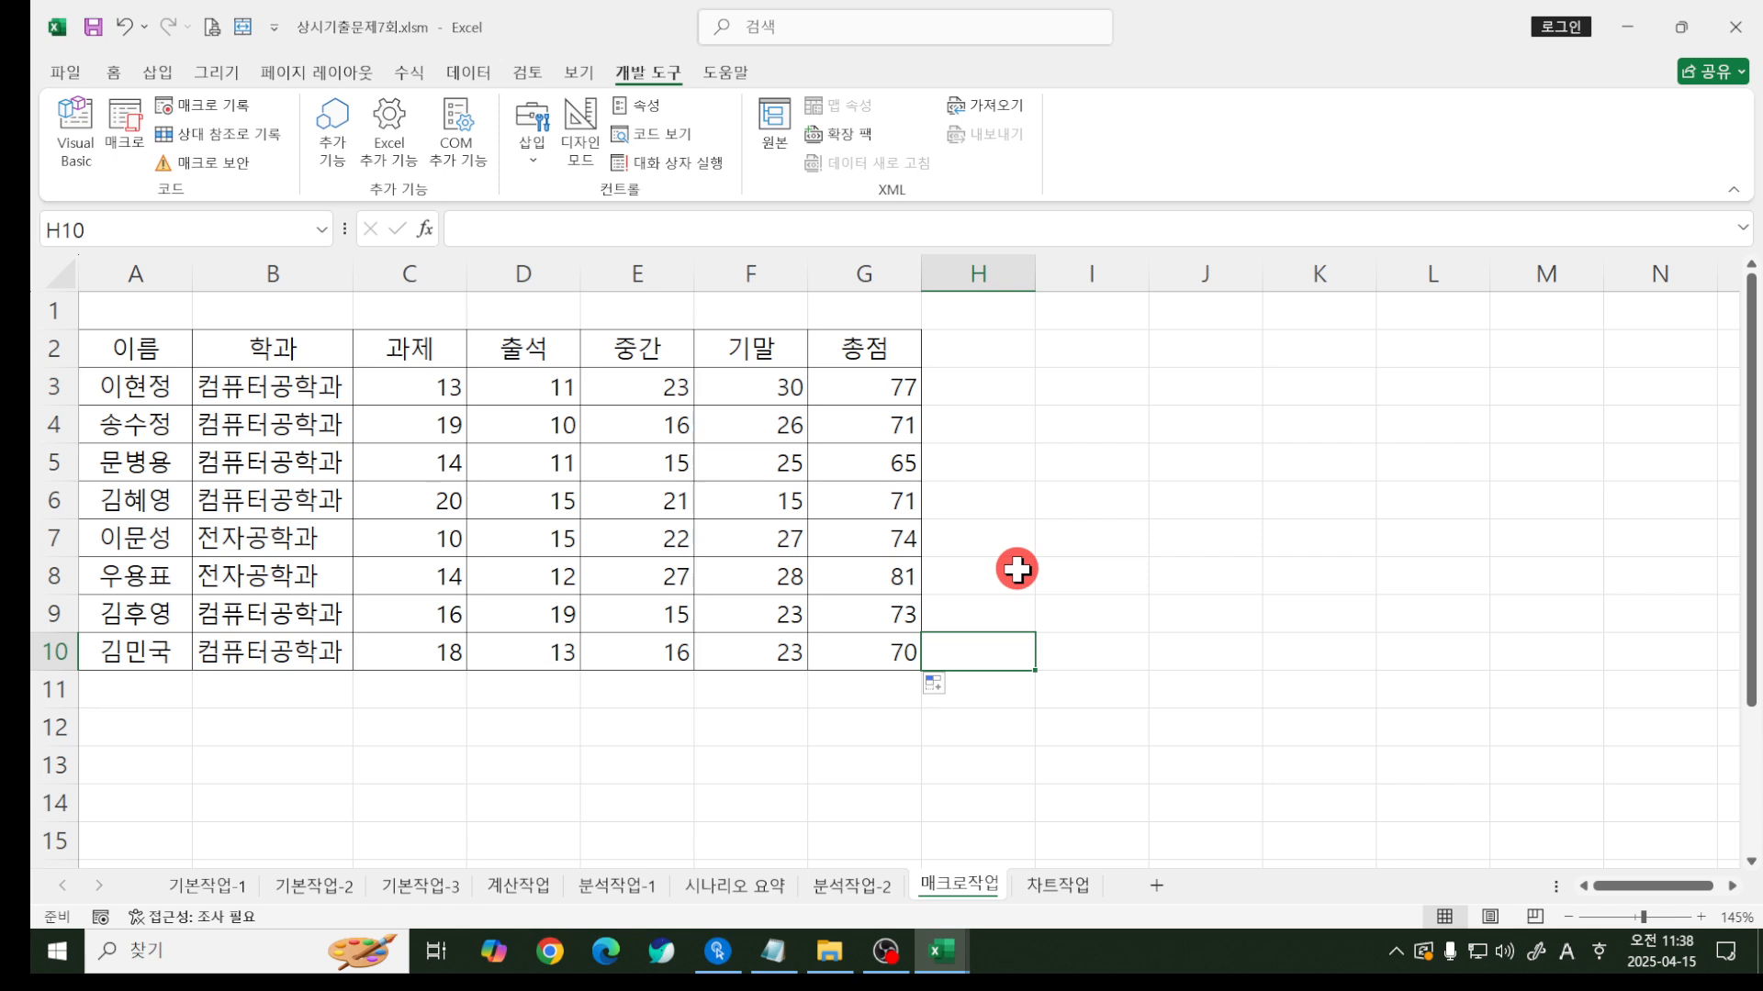
- Insert a form control button covering B12:C13 and assign the 총점 macro to it
click(534, 152)
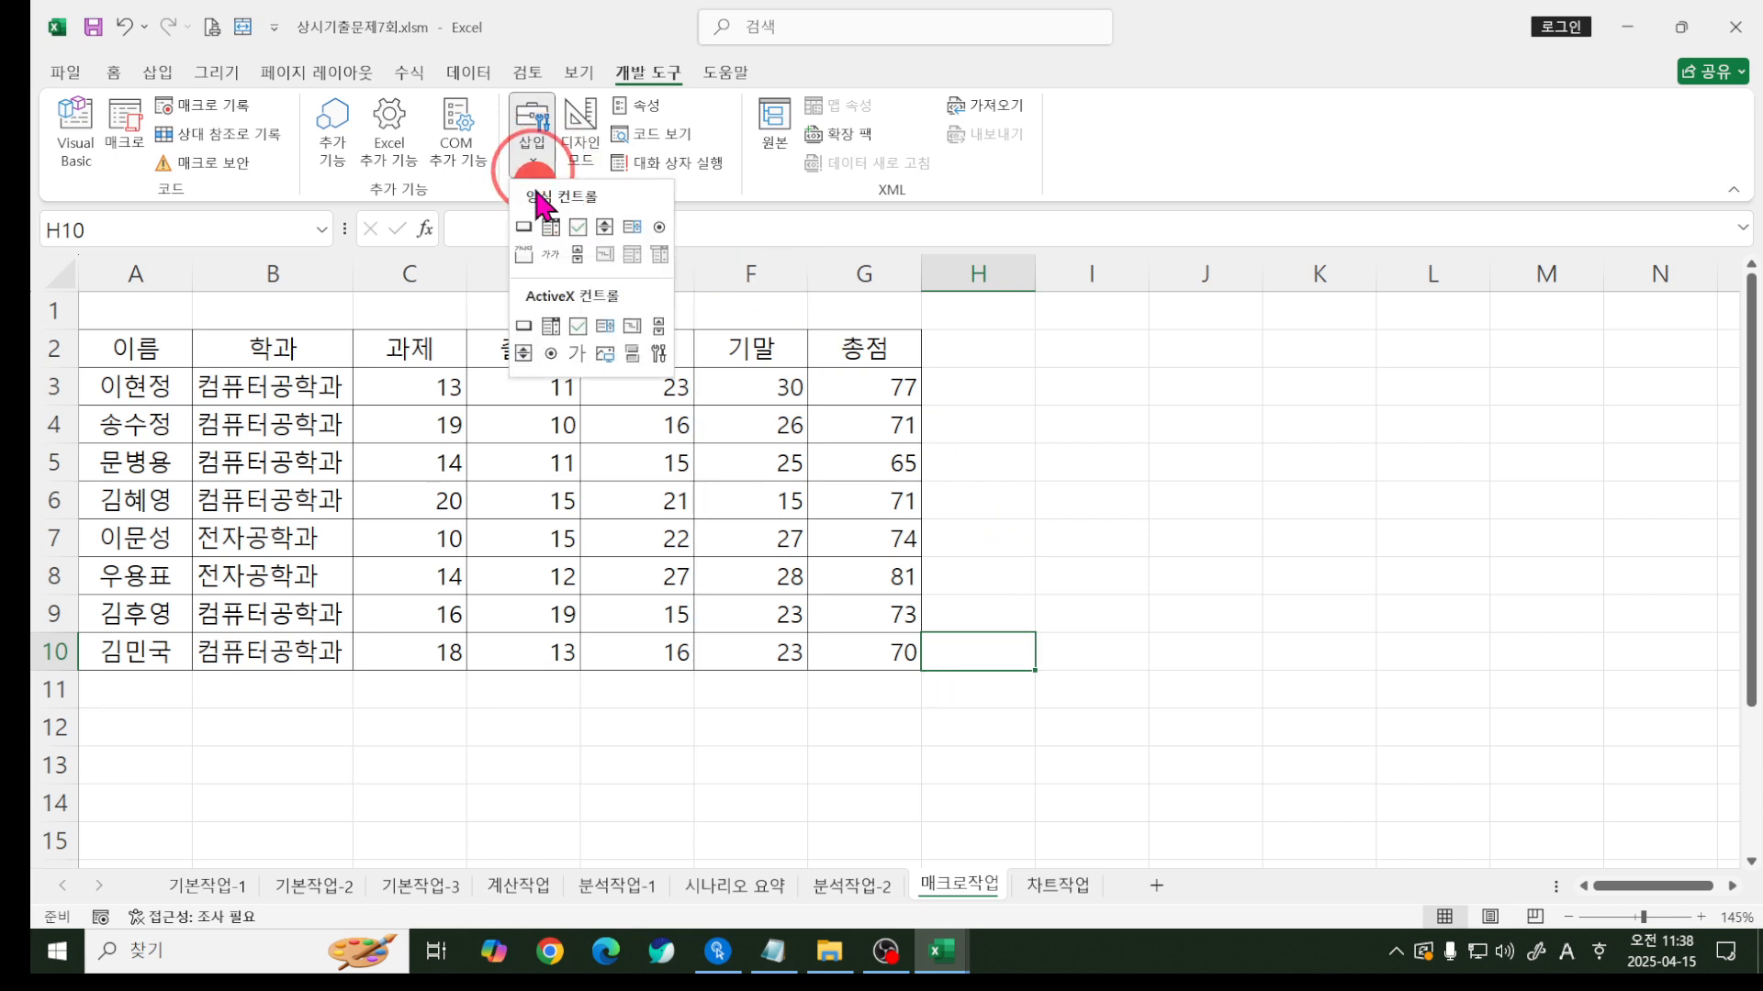
click(524, 226)
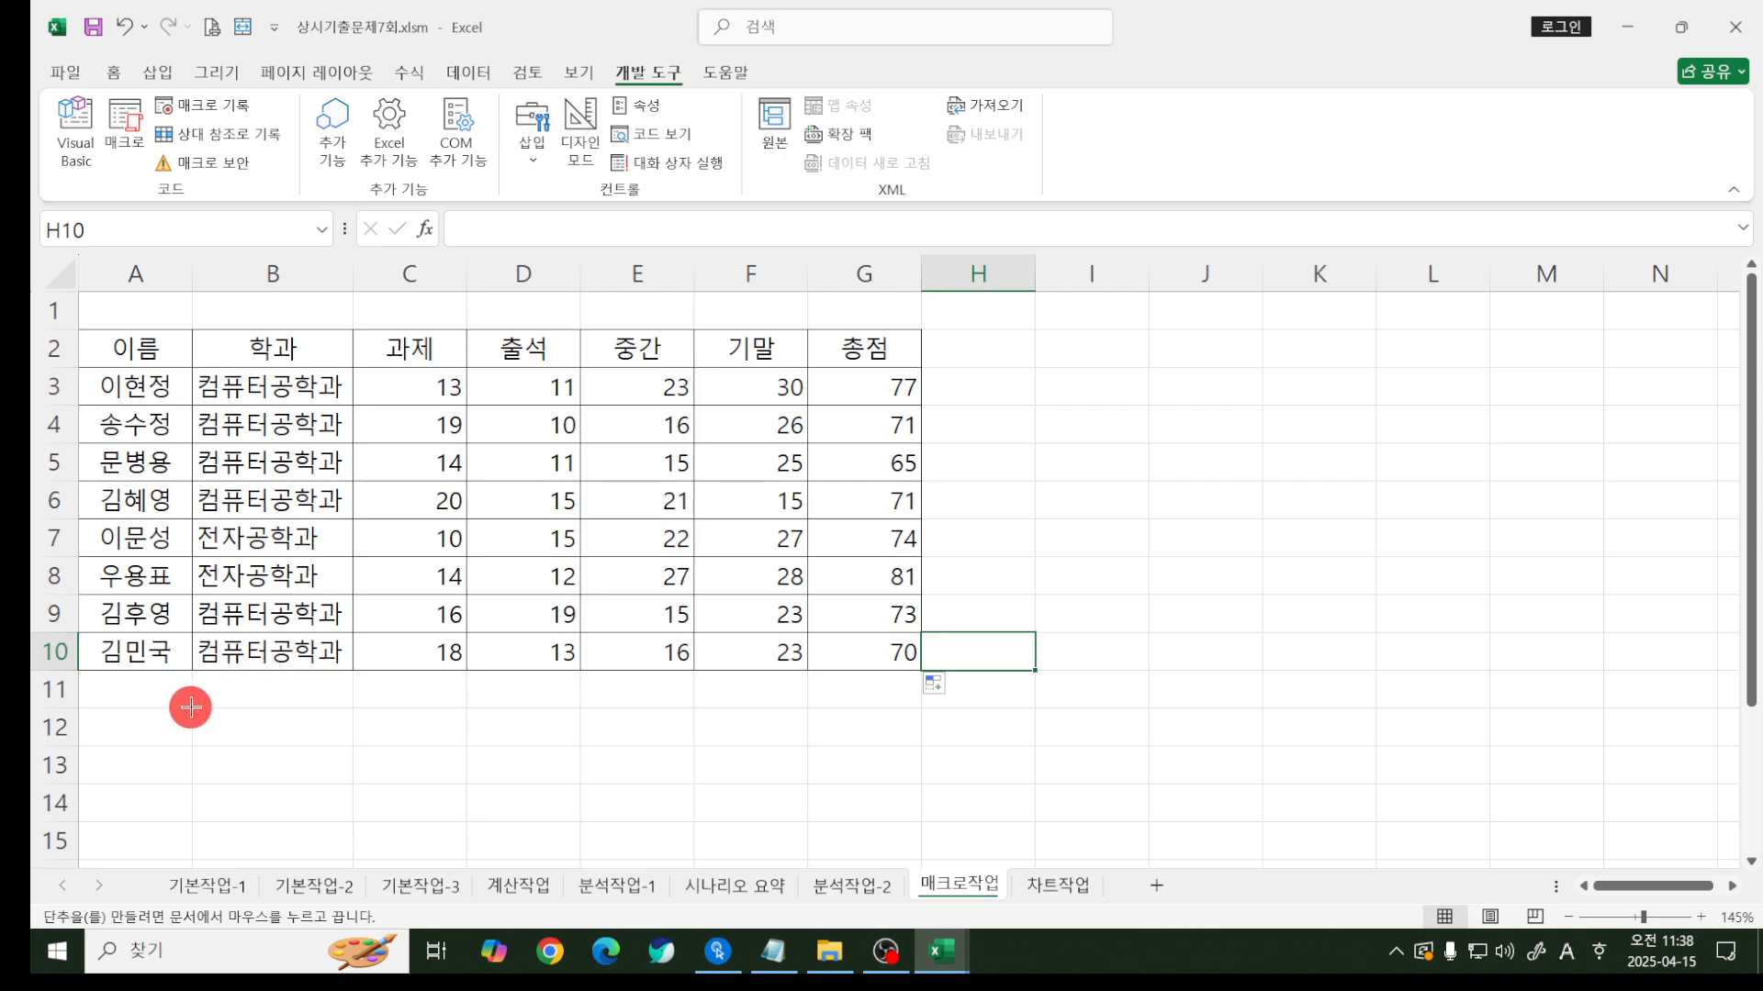
drag(190, 707, 414, 771)
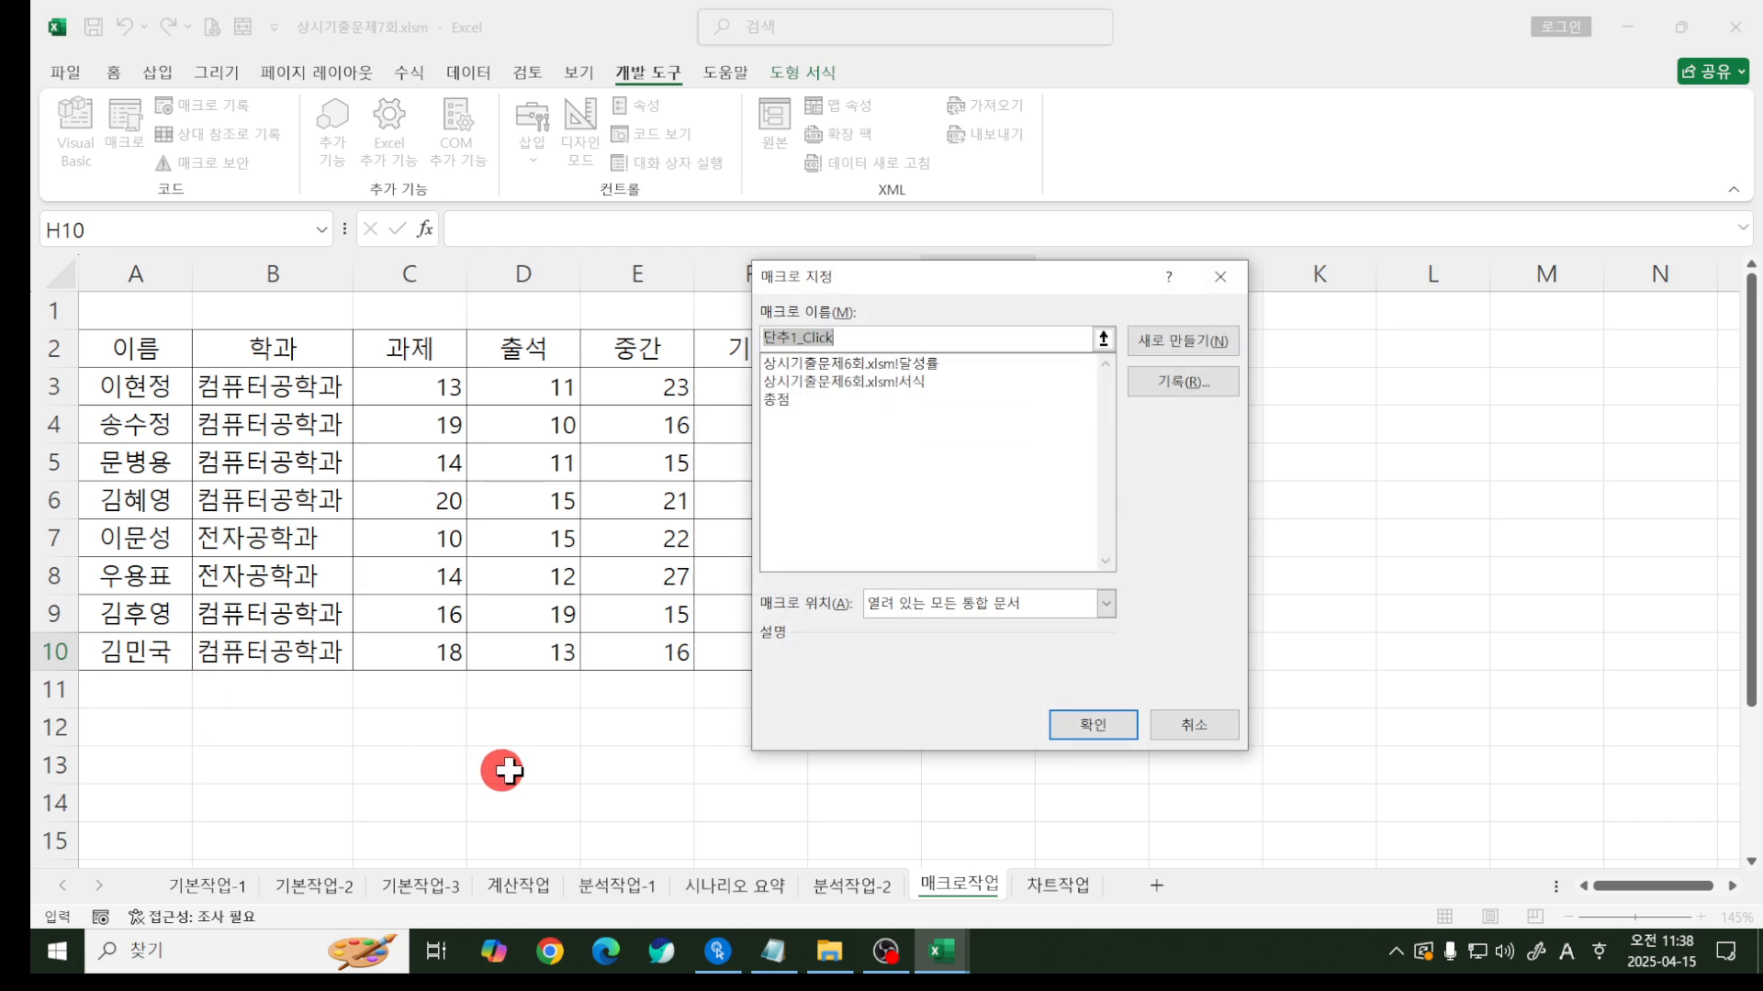
click(777, 402)
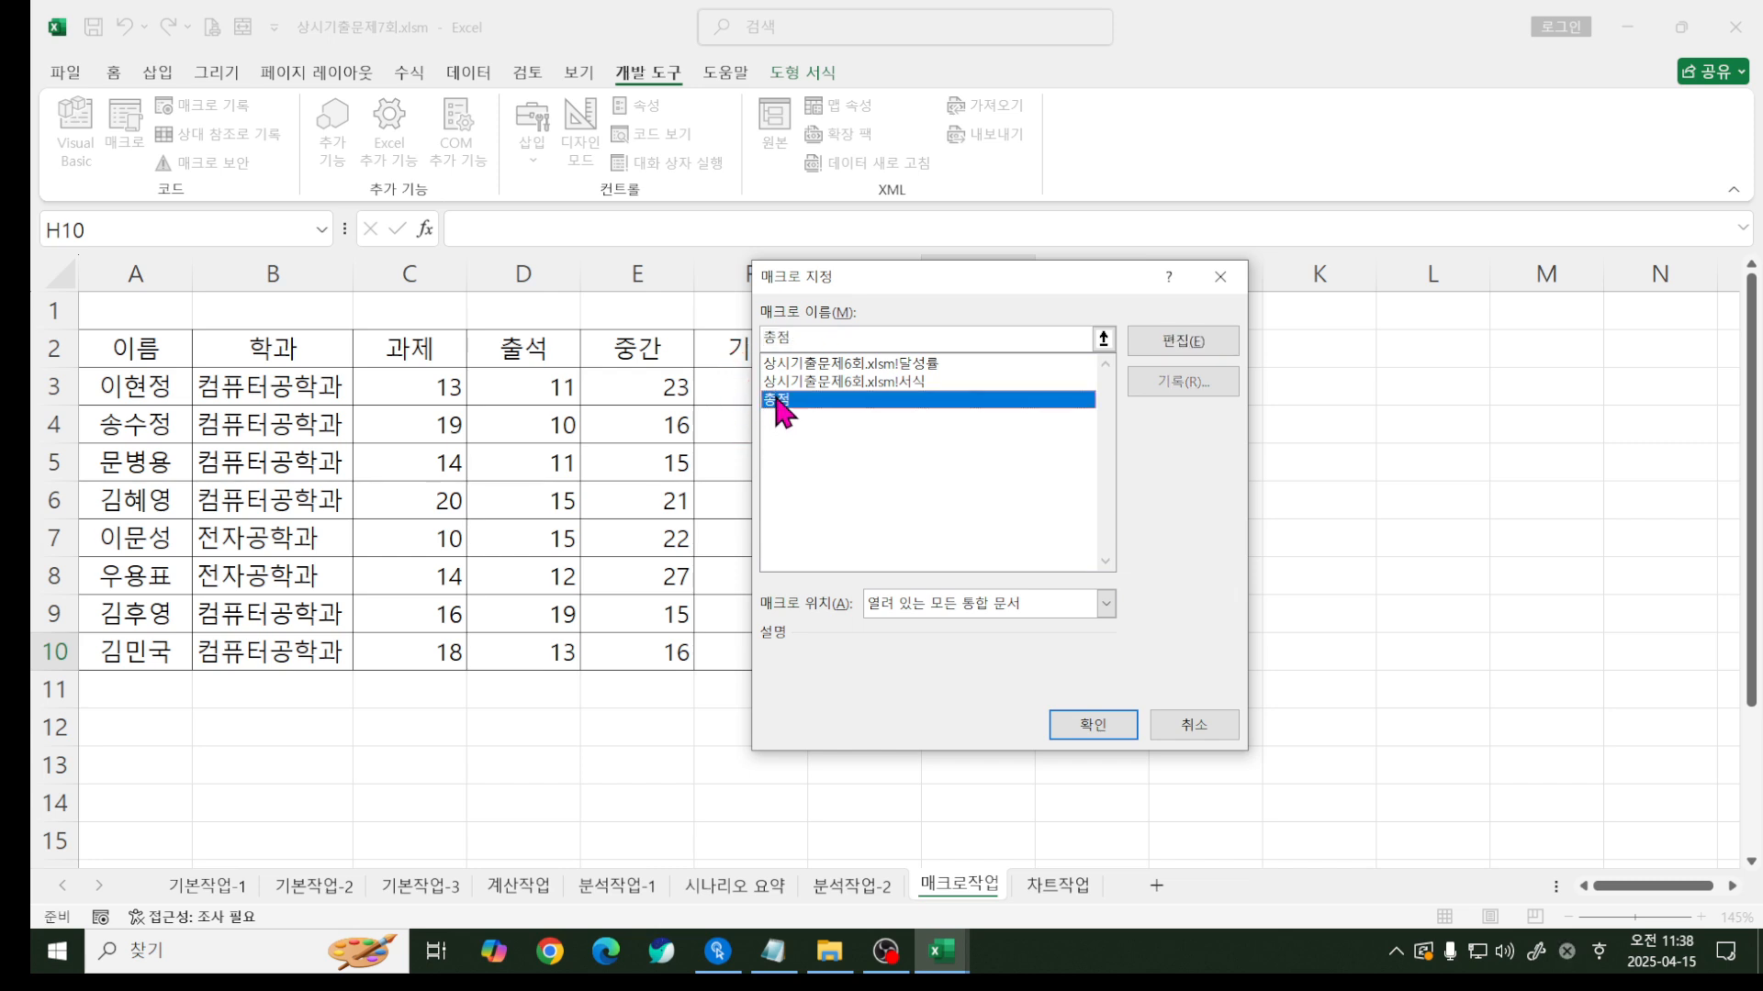
click(1077, 732)
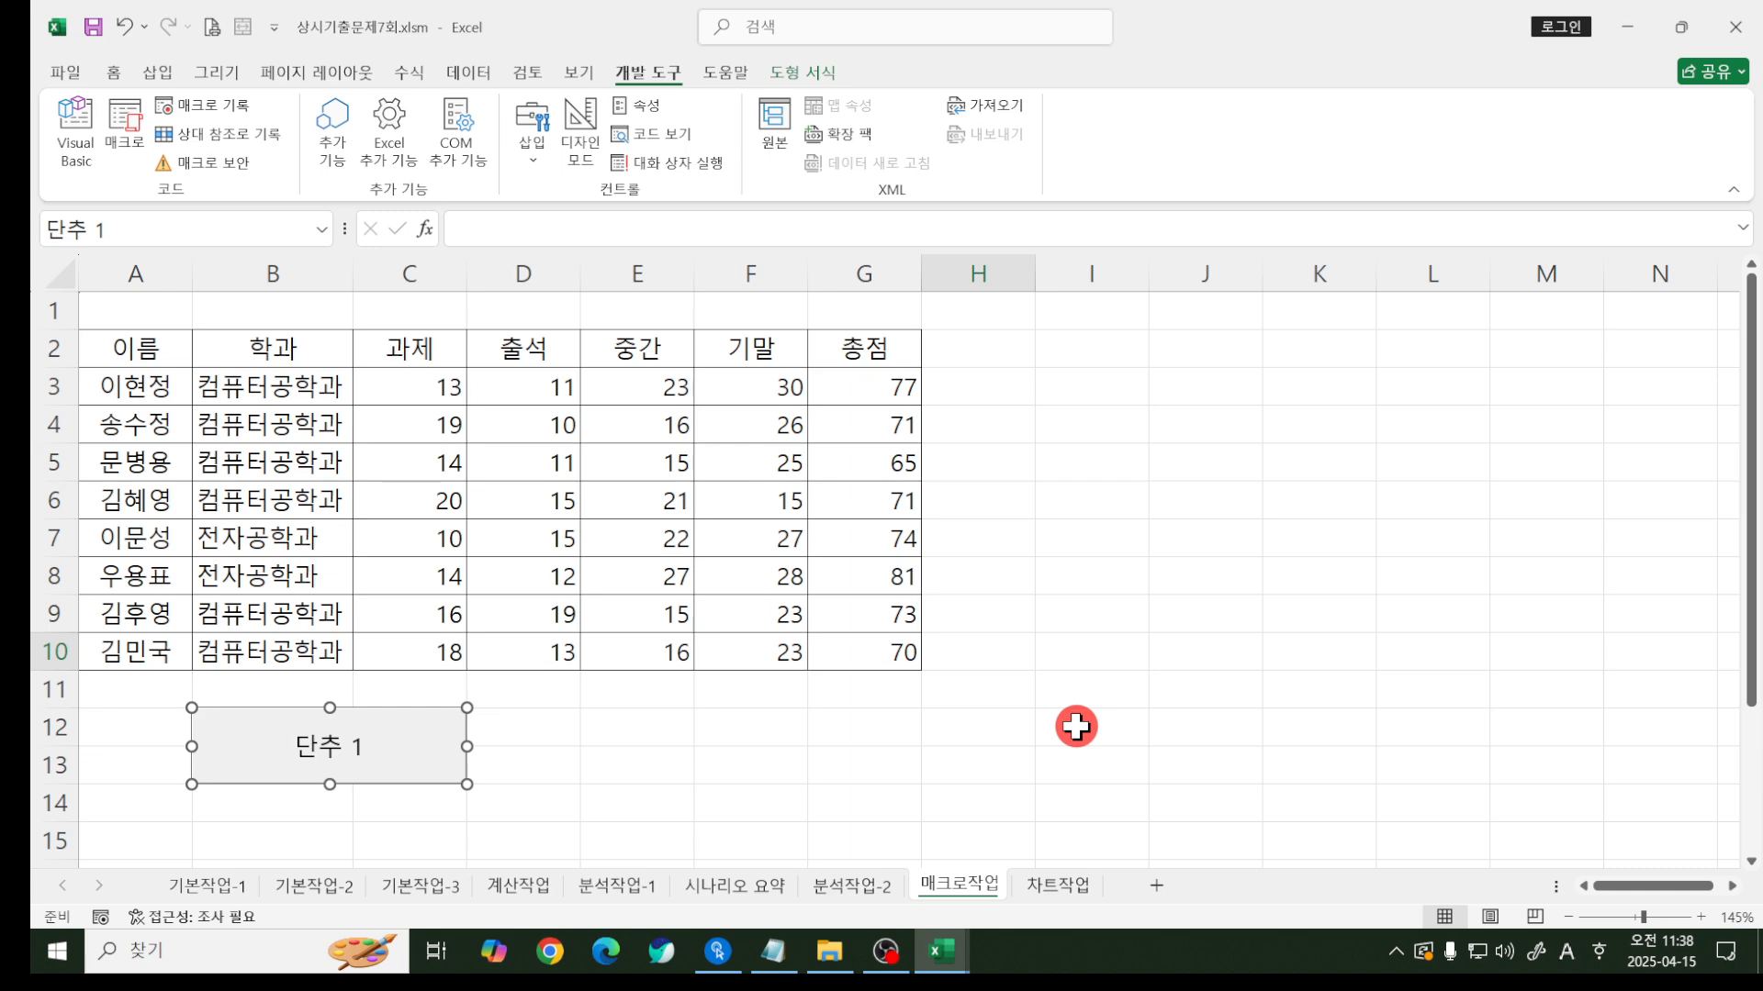
- Set the new button's caption to 총점 and deselect it
text(chdw)
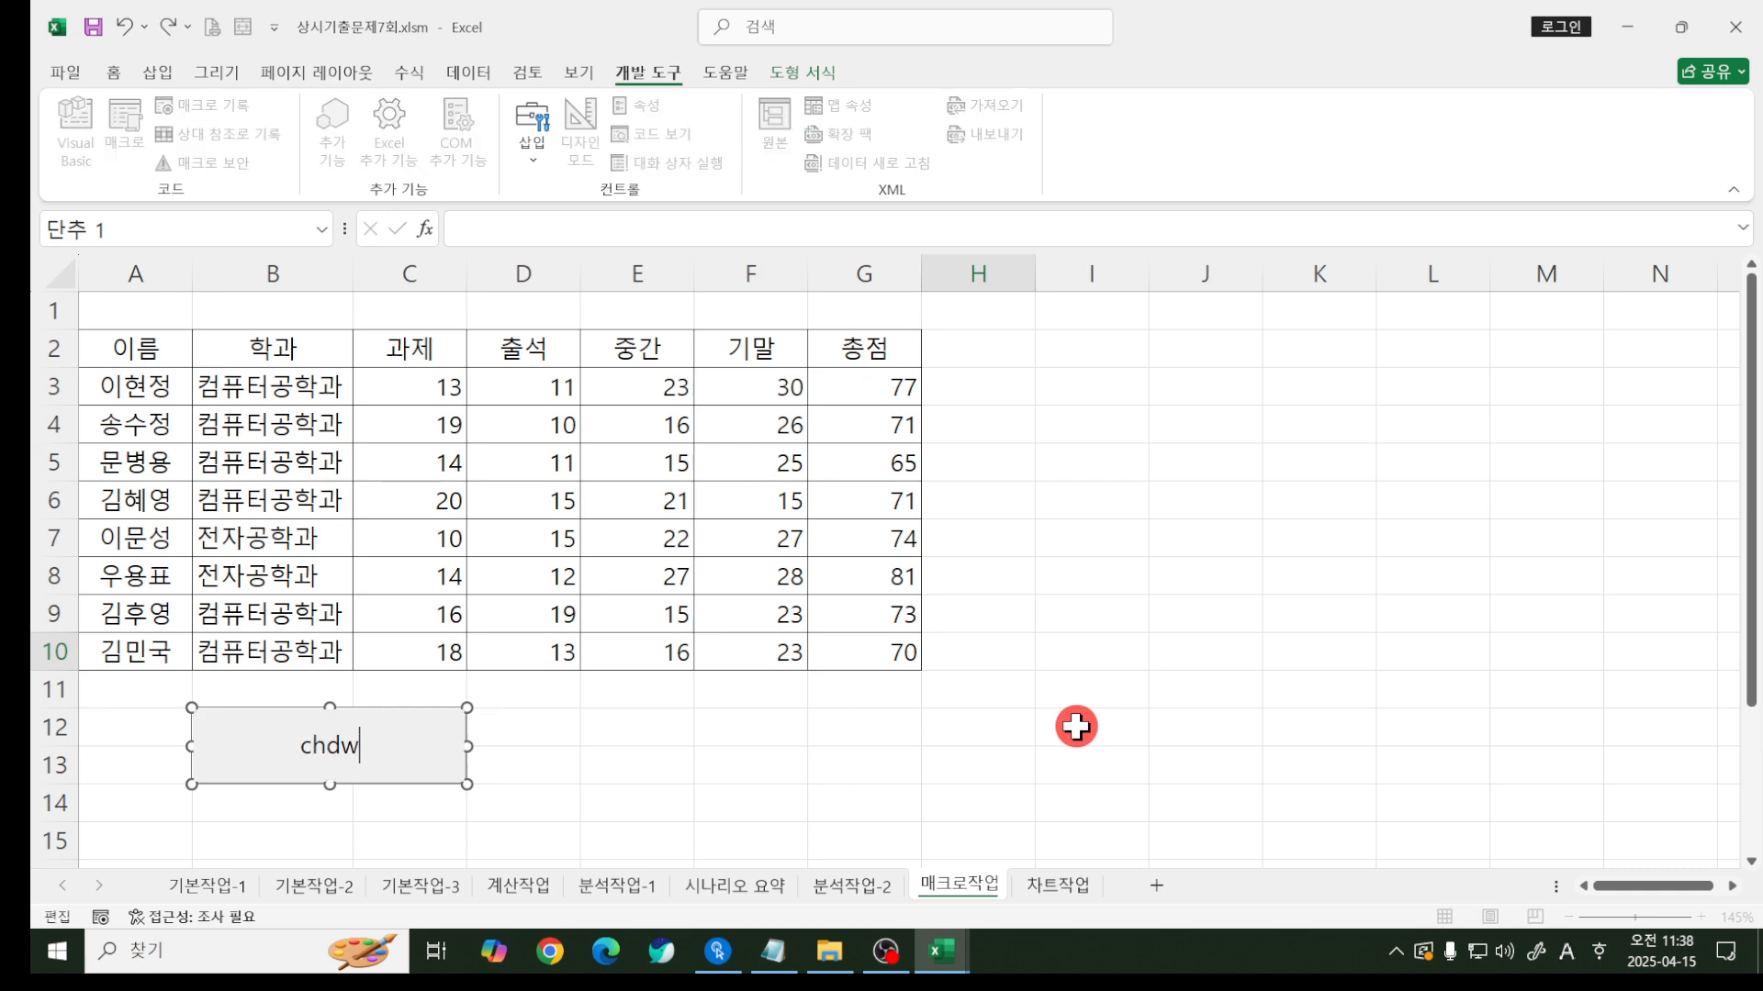
key(Hangul)
text(총저)
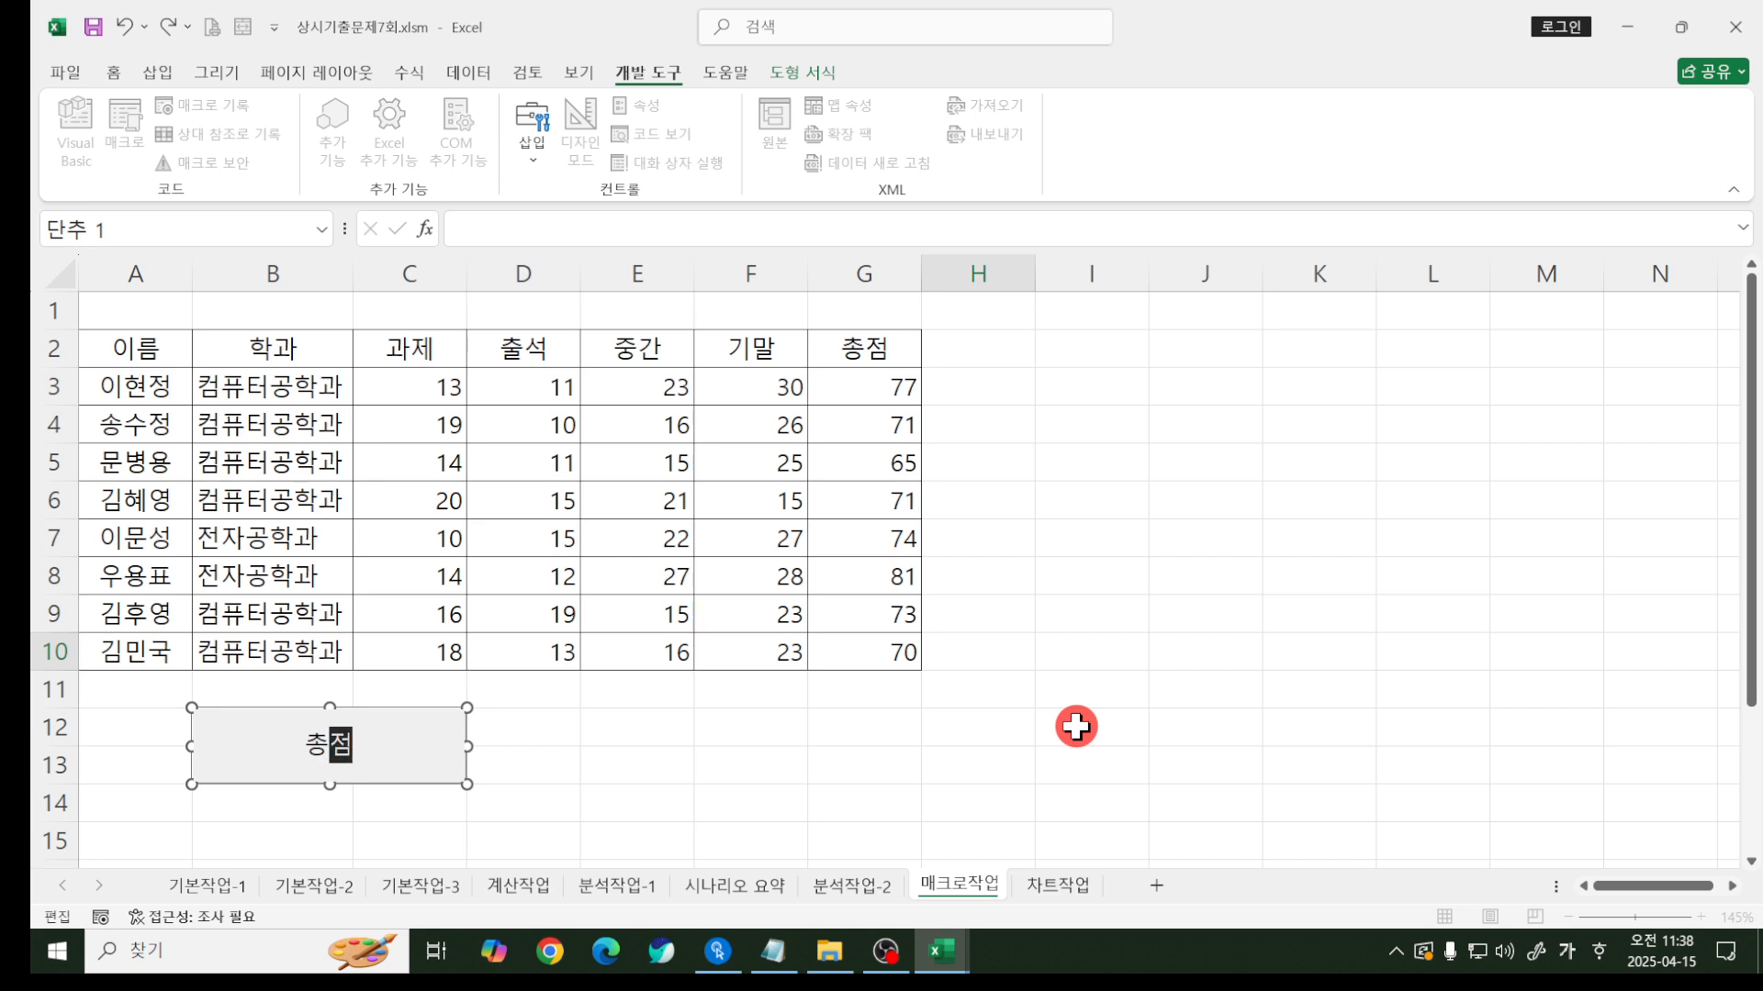
click(1076, 726)
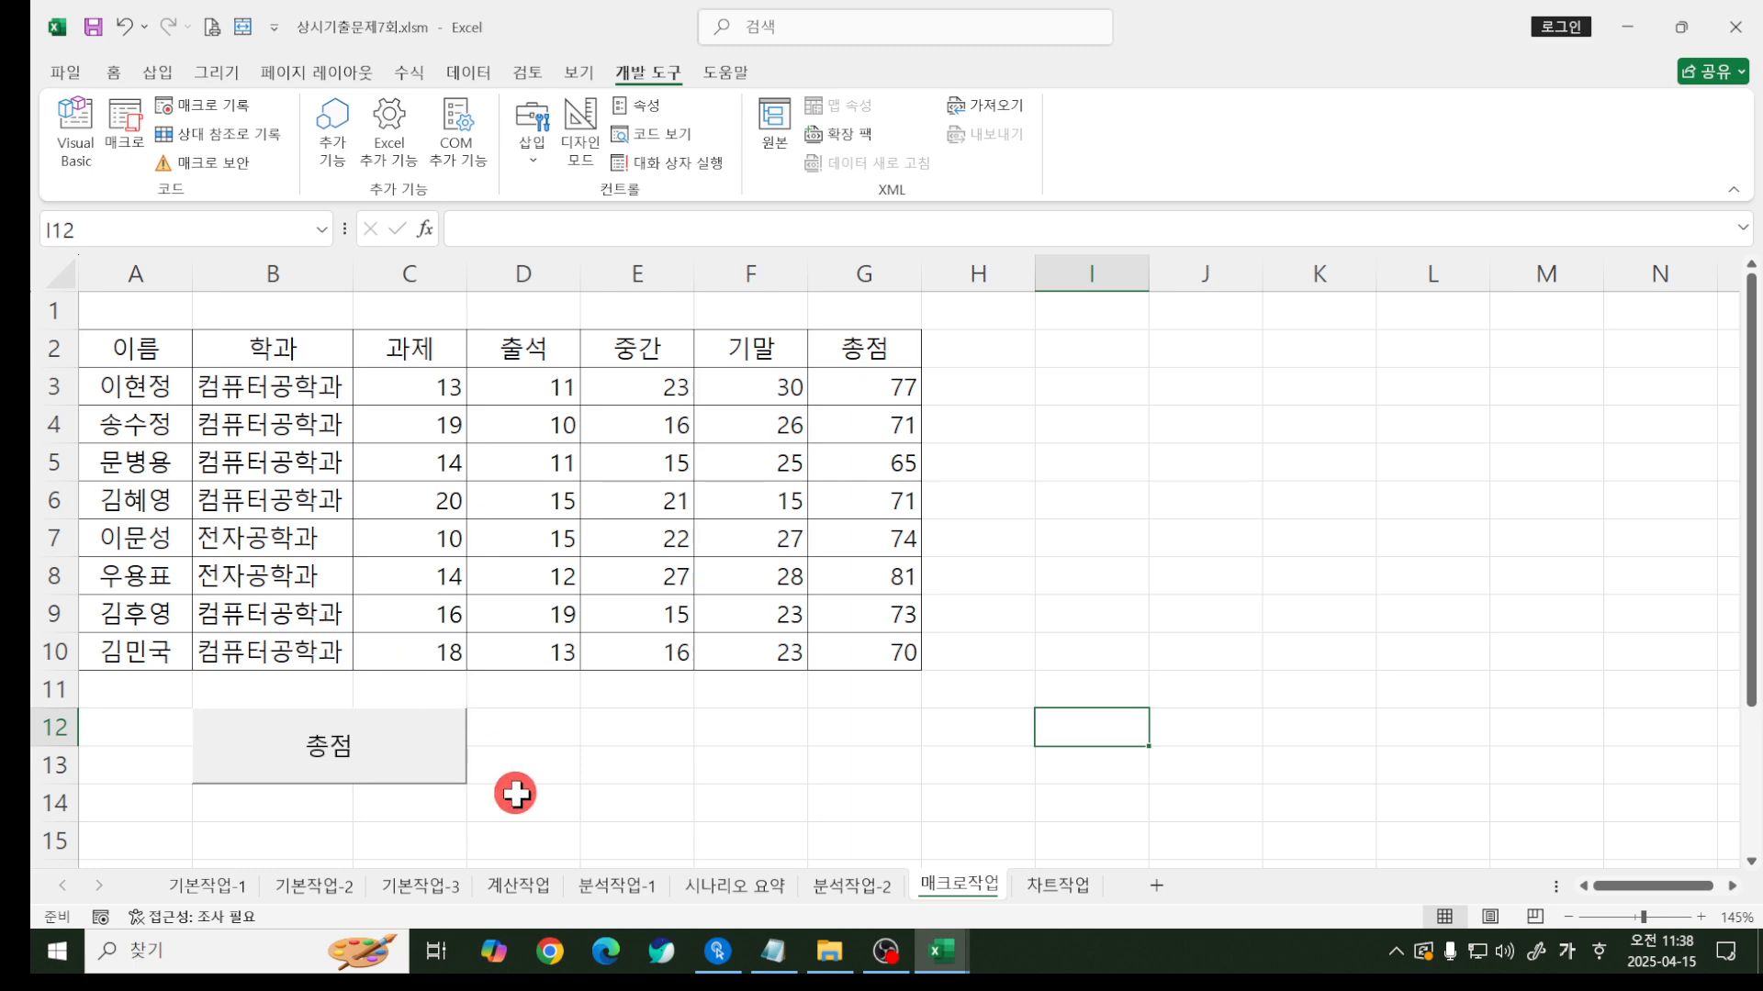
- Test the 총점 button by clearing the totals in G3:G10 and running its macro
click(427, 747)
click(747, 727)
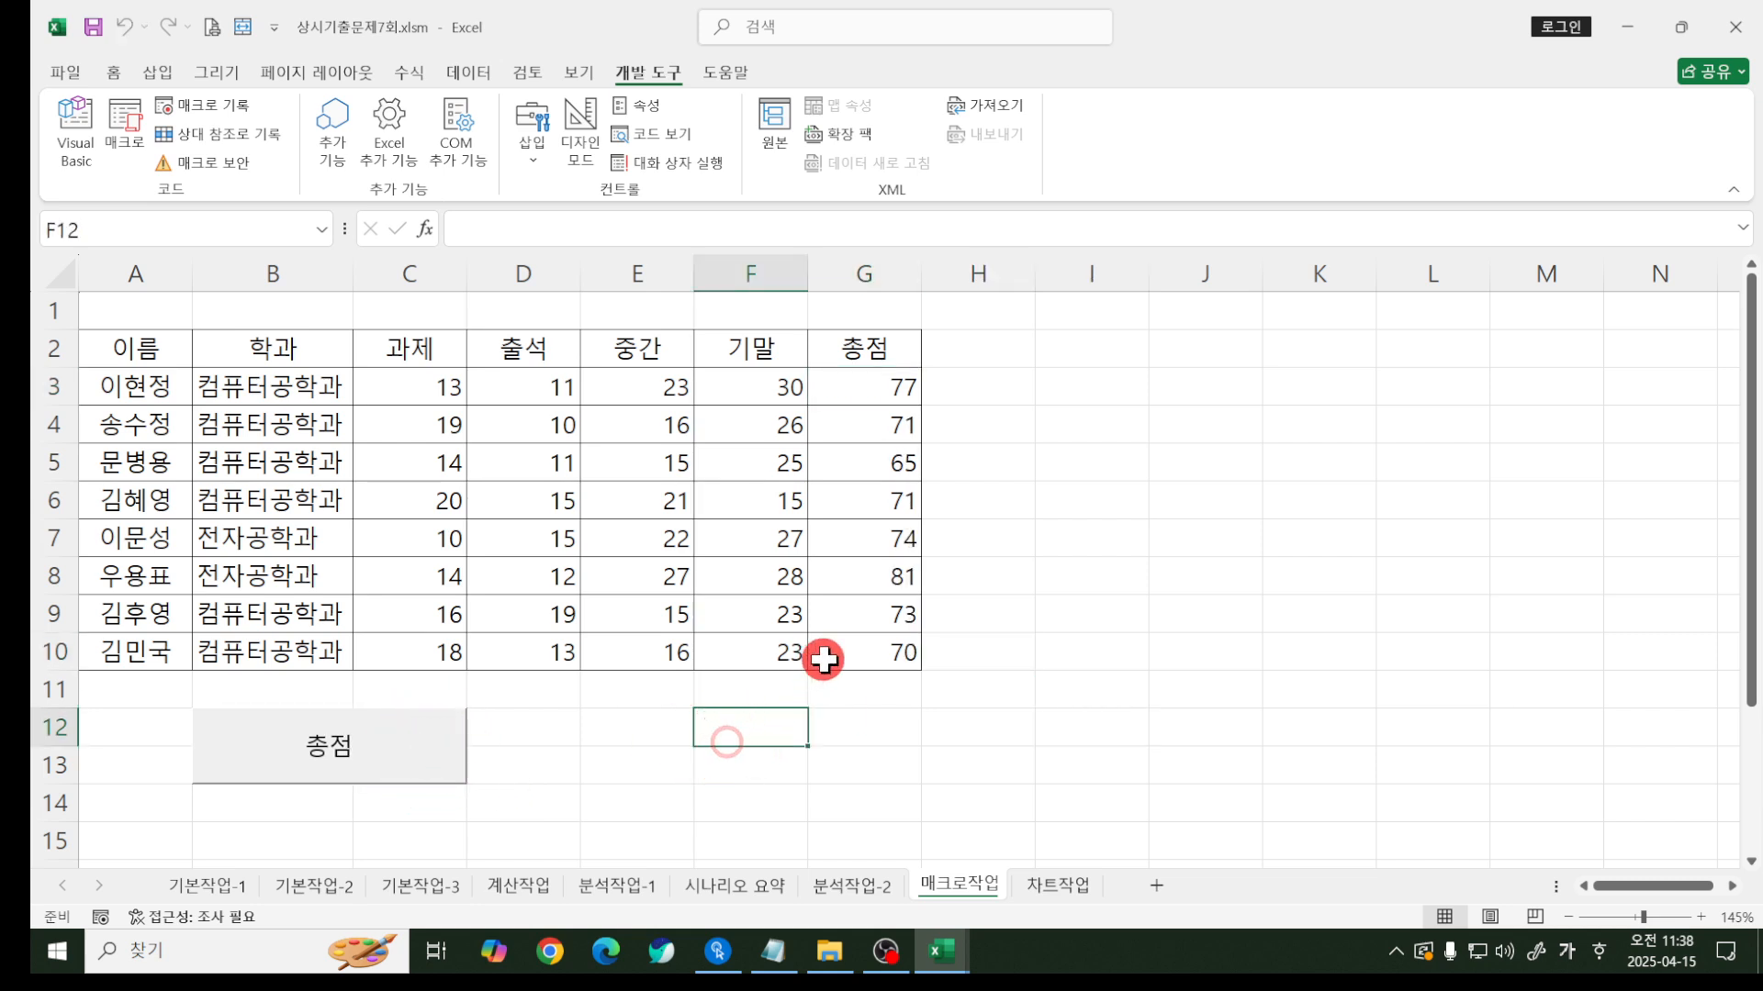
drag(818, 653, 834, 394)
key(Delete)
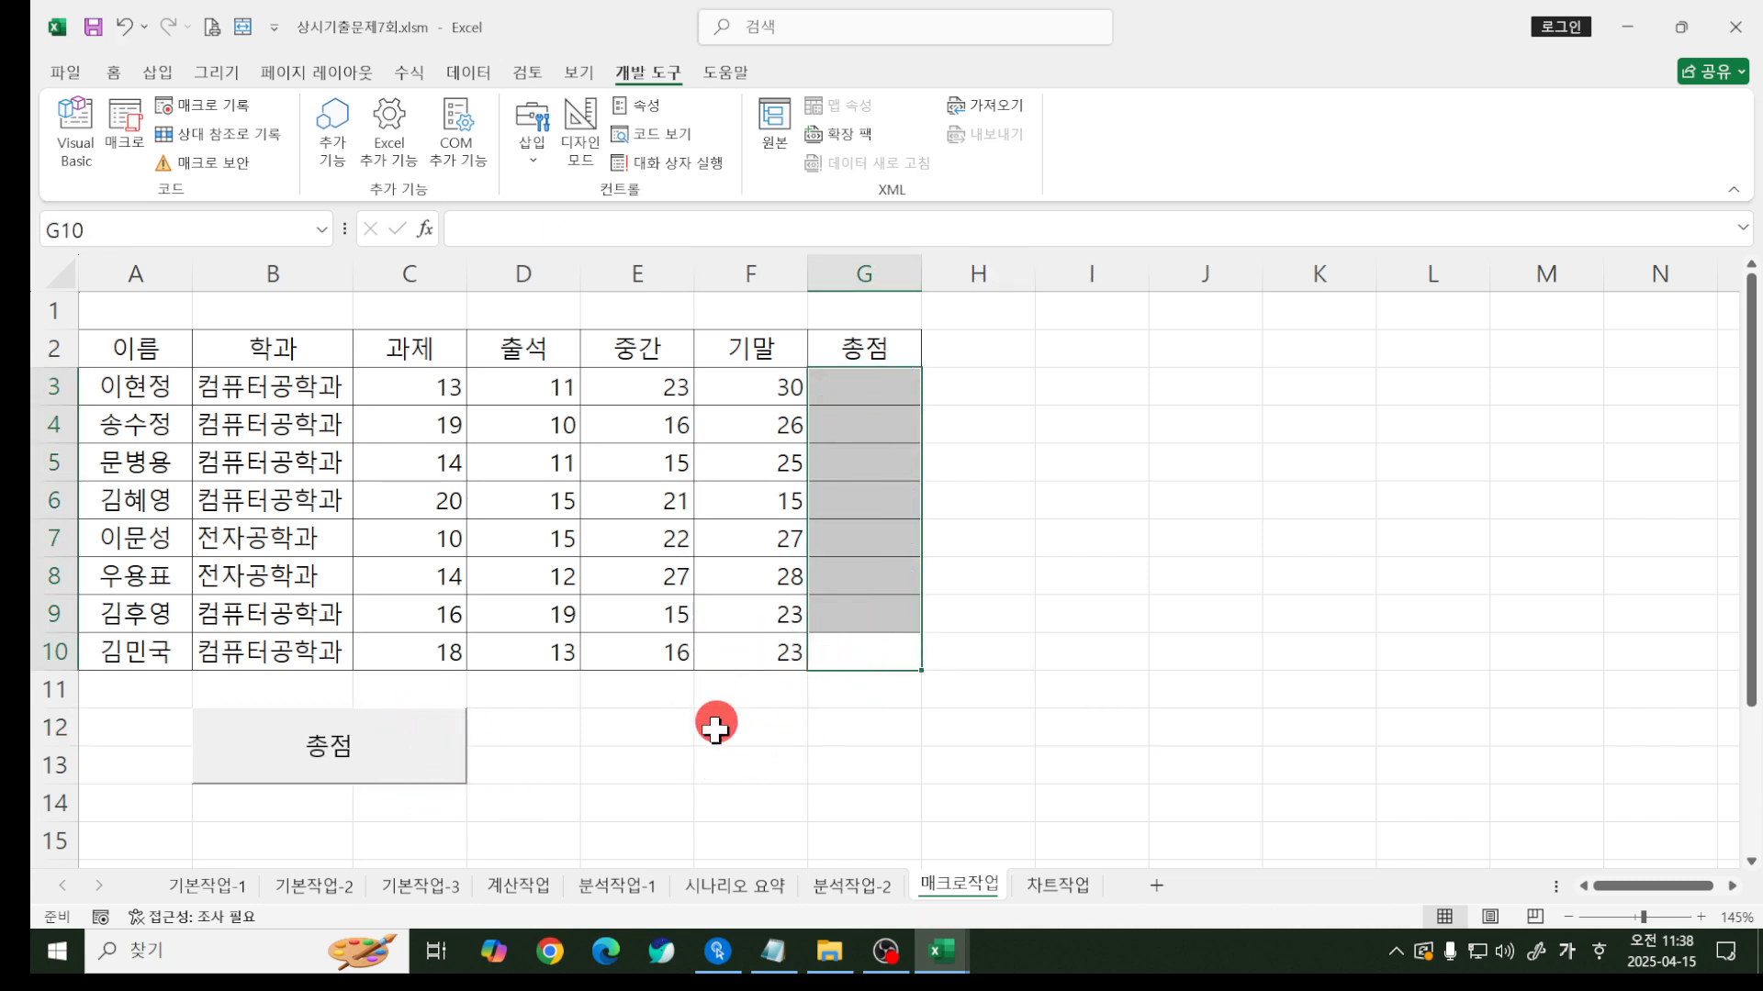
click(712, 720)
click(435, 742)
click(792, 788)
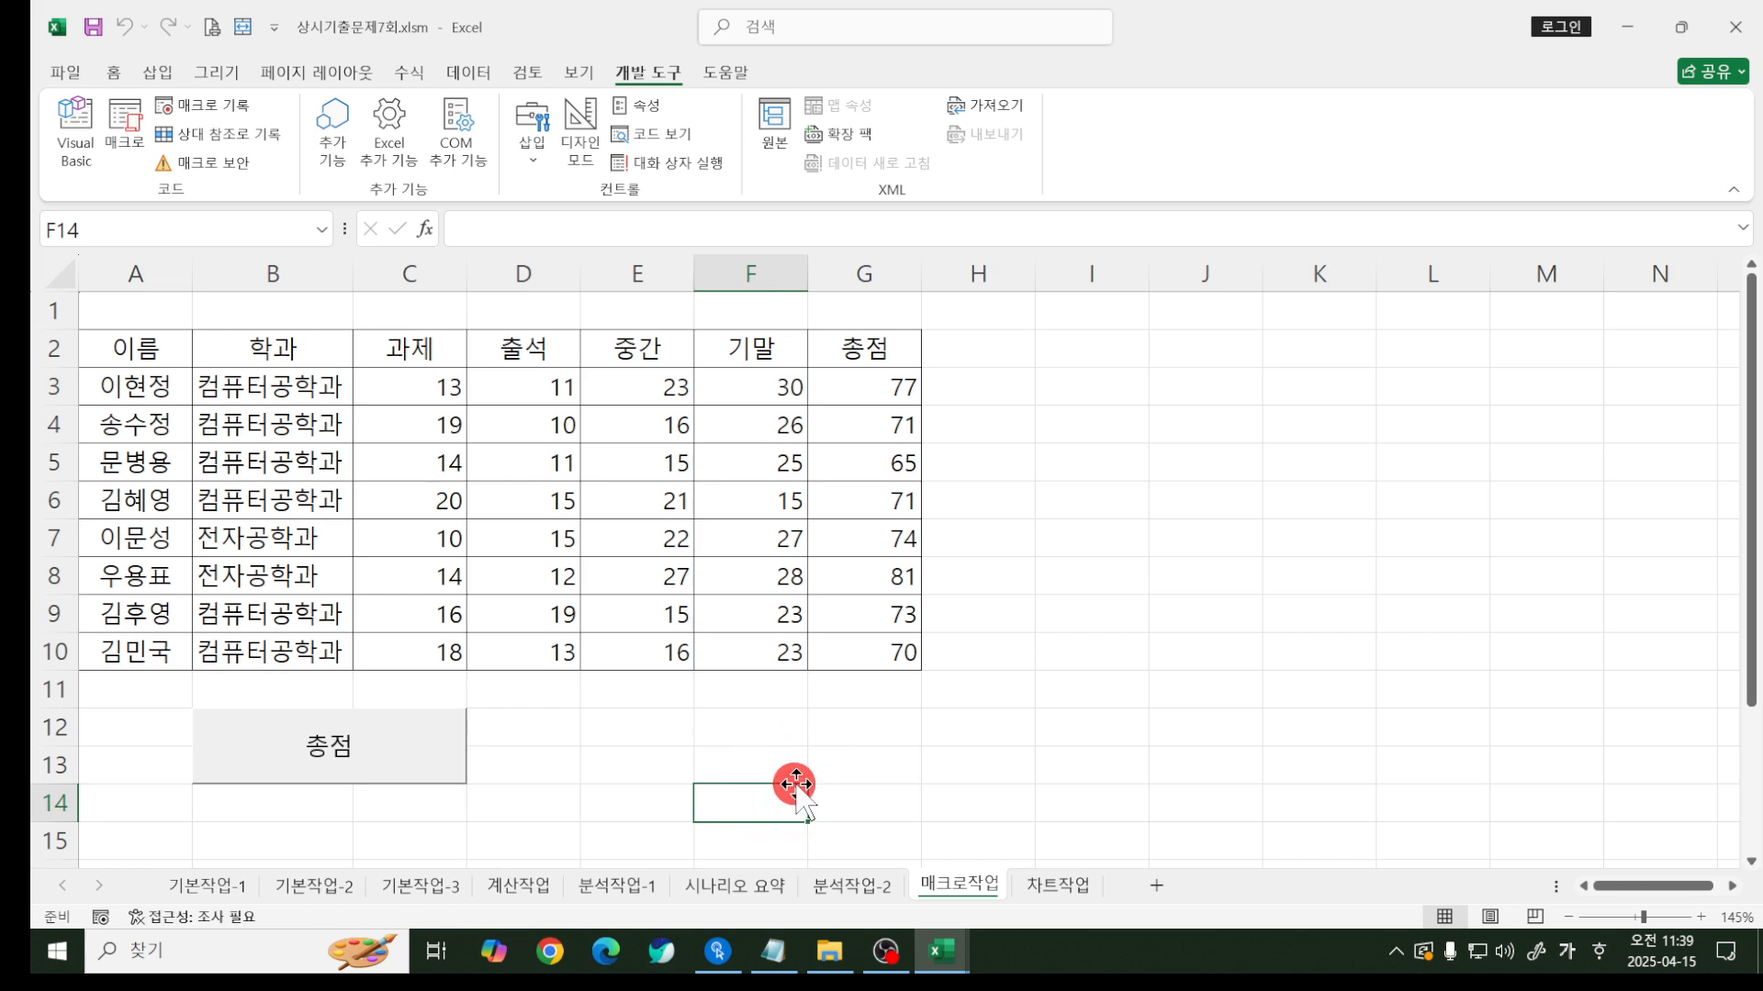
key(ctrl+2)
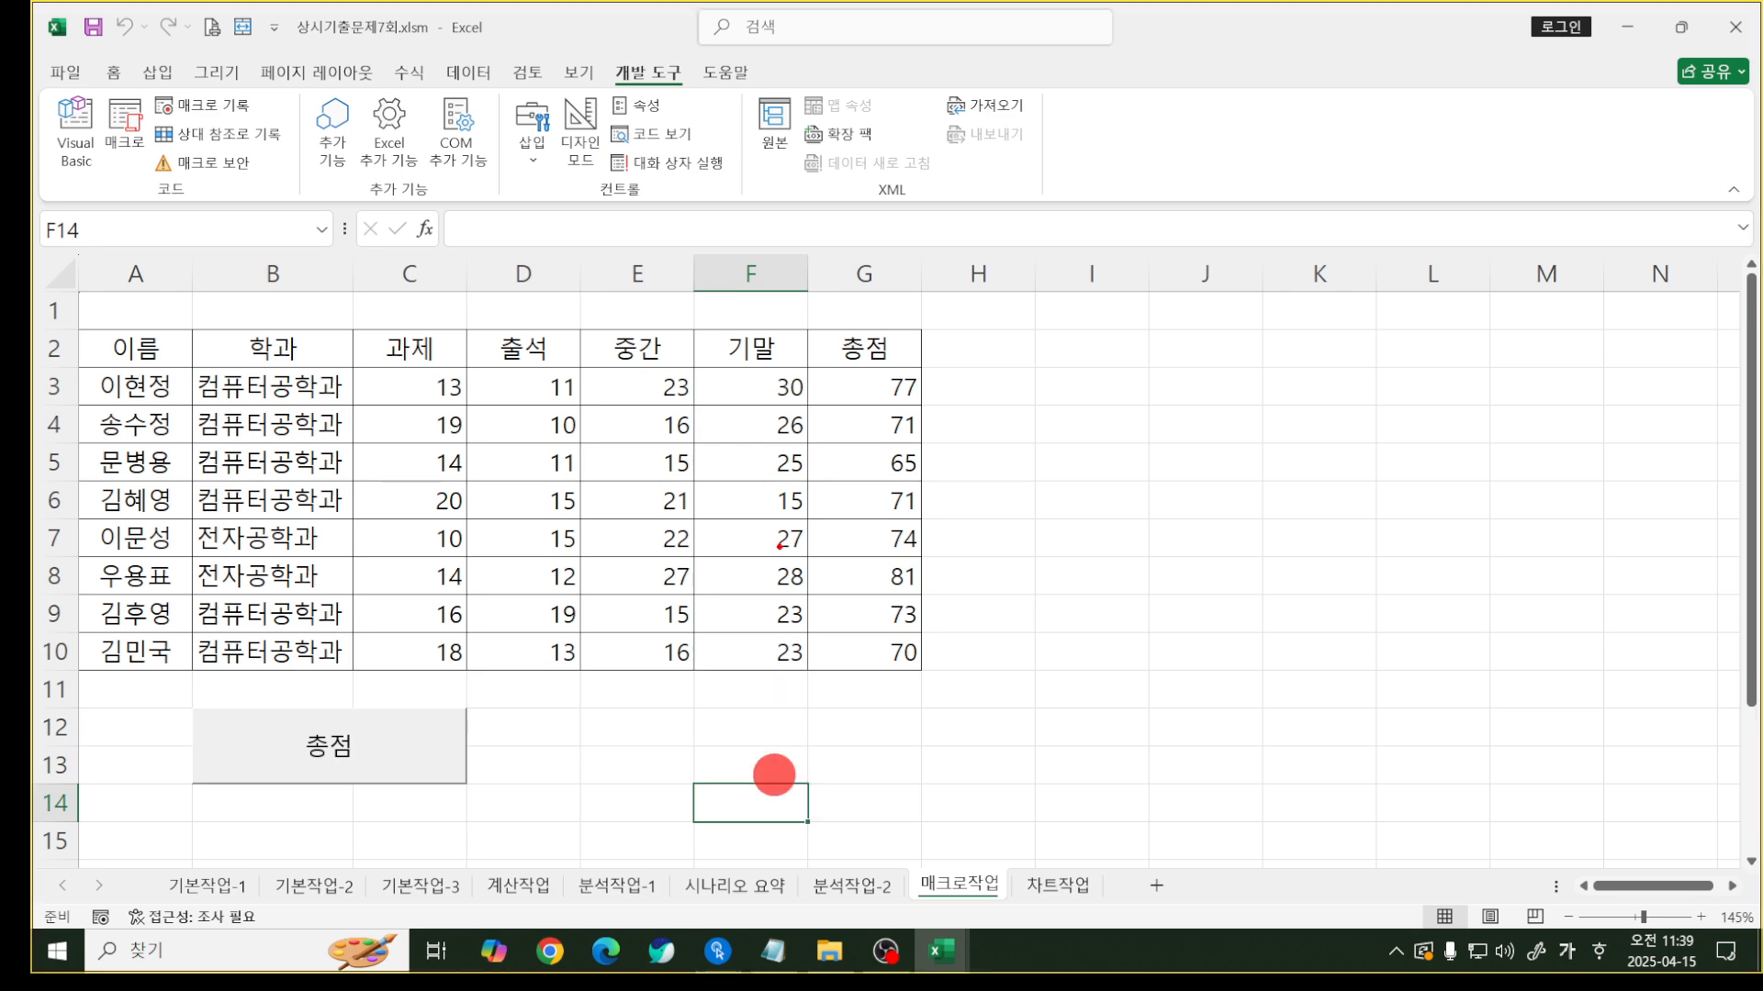
mouse_move(810, 373)
mouse_down()
mouse_move(914, 584)
mouse_move(934, 667)
mouse_up()
mouse_move(772, 554)
mouse_down()
mouse_move(582, 561)
mouse_move(410, 671)
mouse_up()
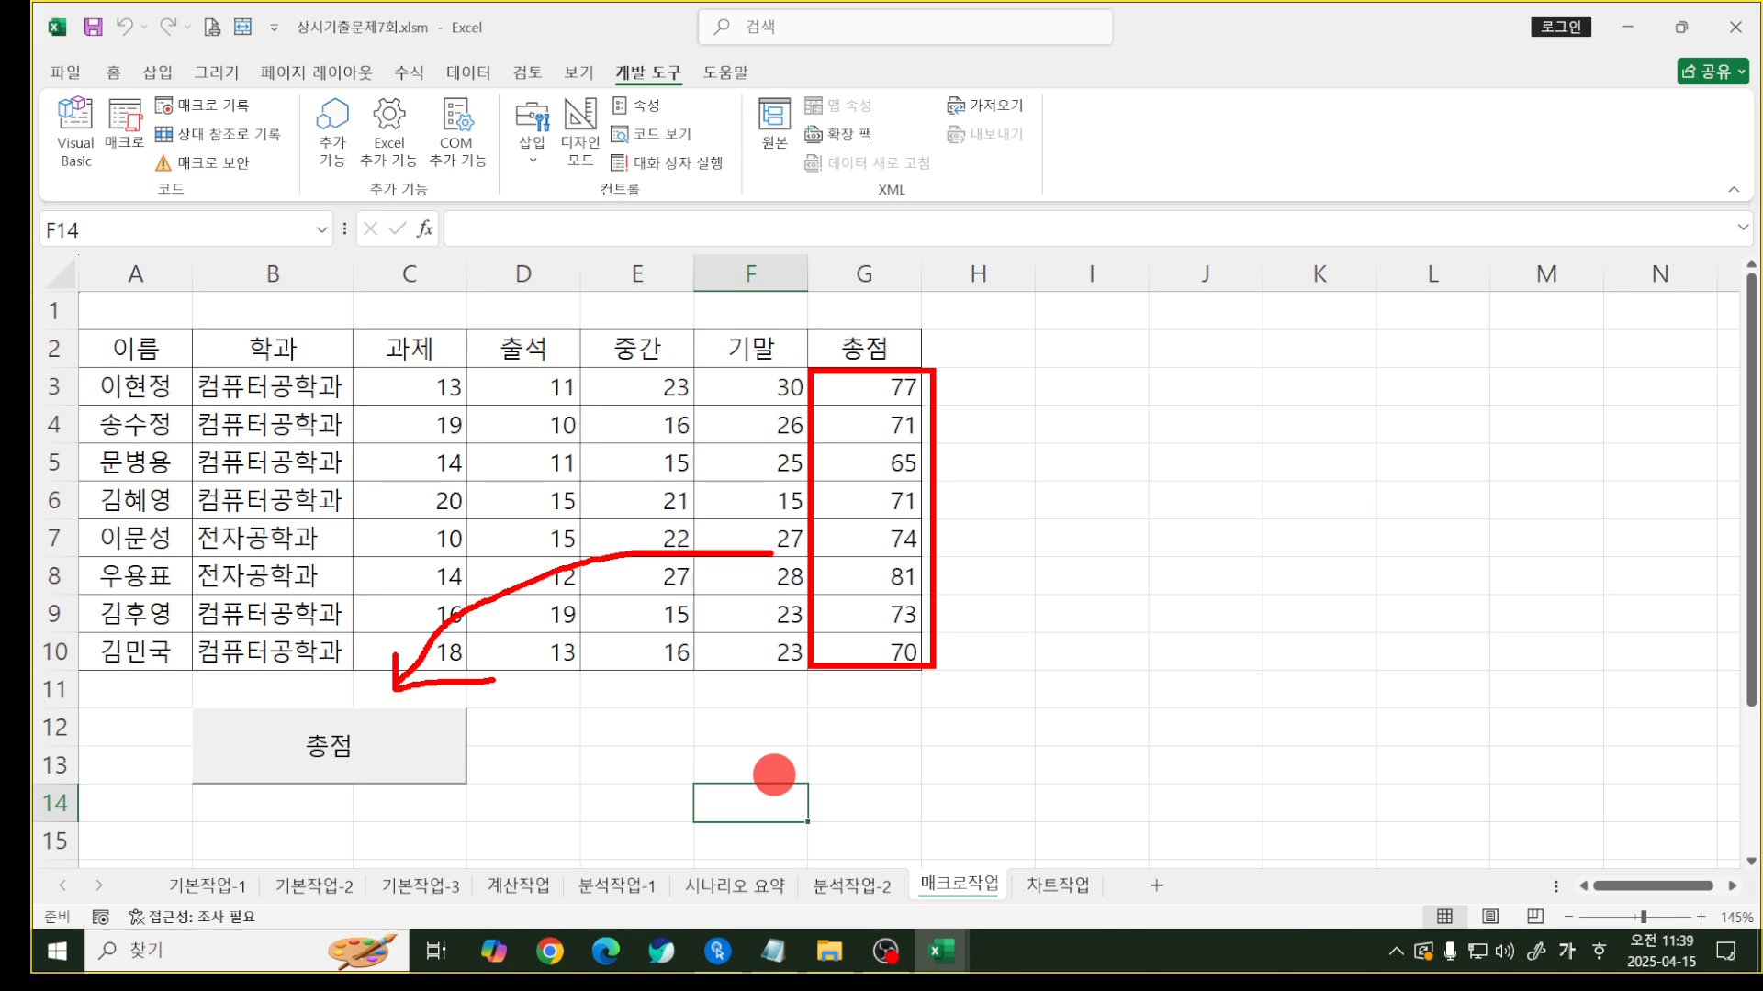
key(Escape)
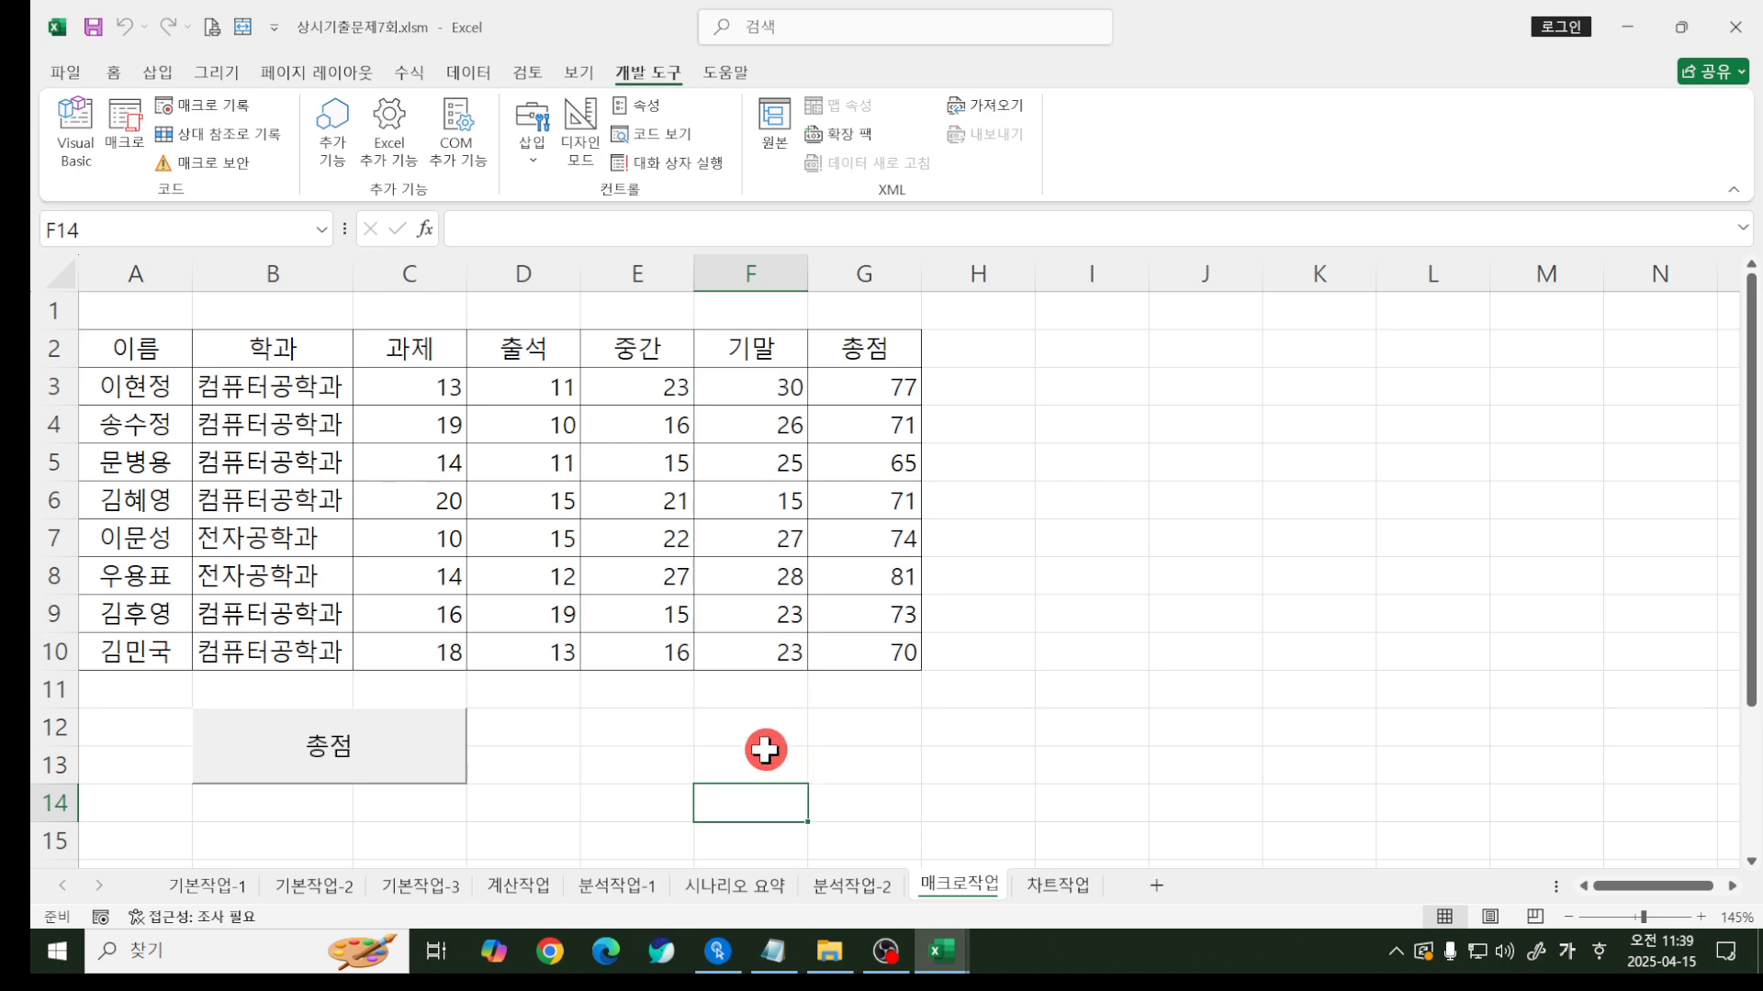
- Draw a pentagon block arrow shape covering E12:F13 and label it 셀스타일
click(151, 74)
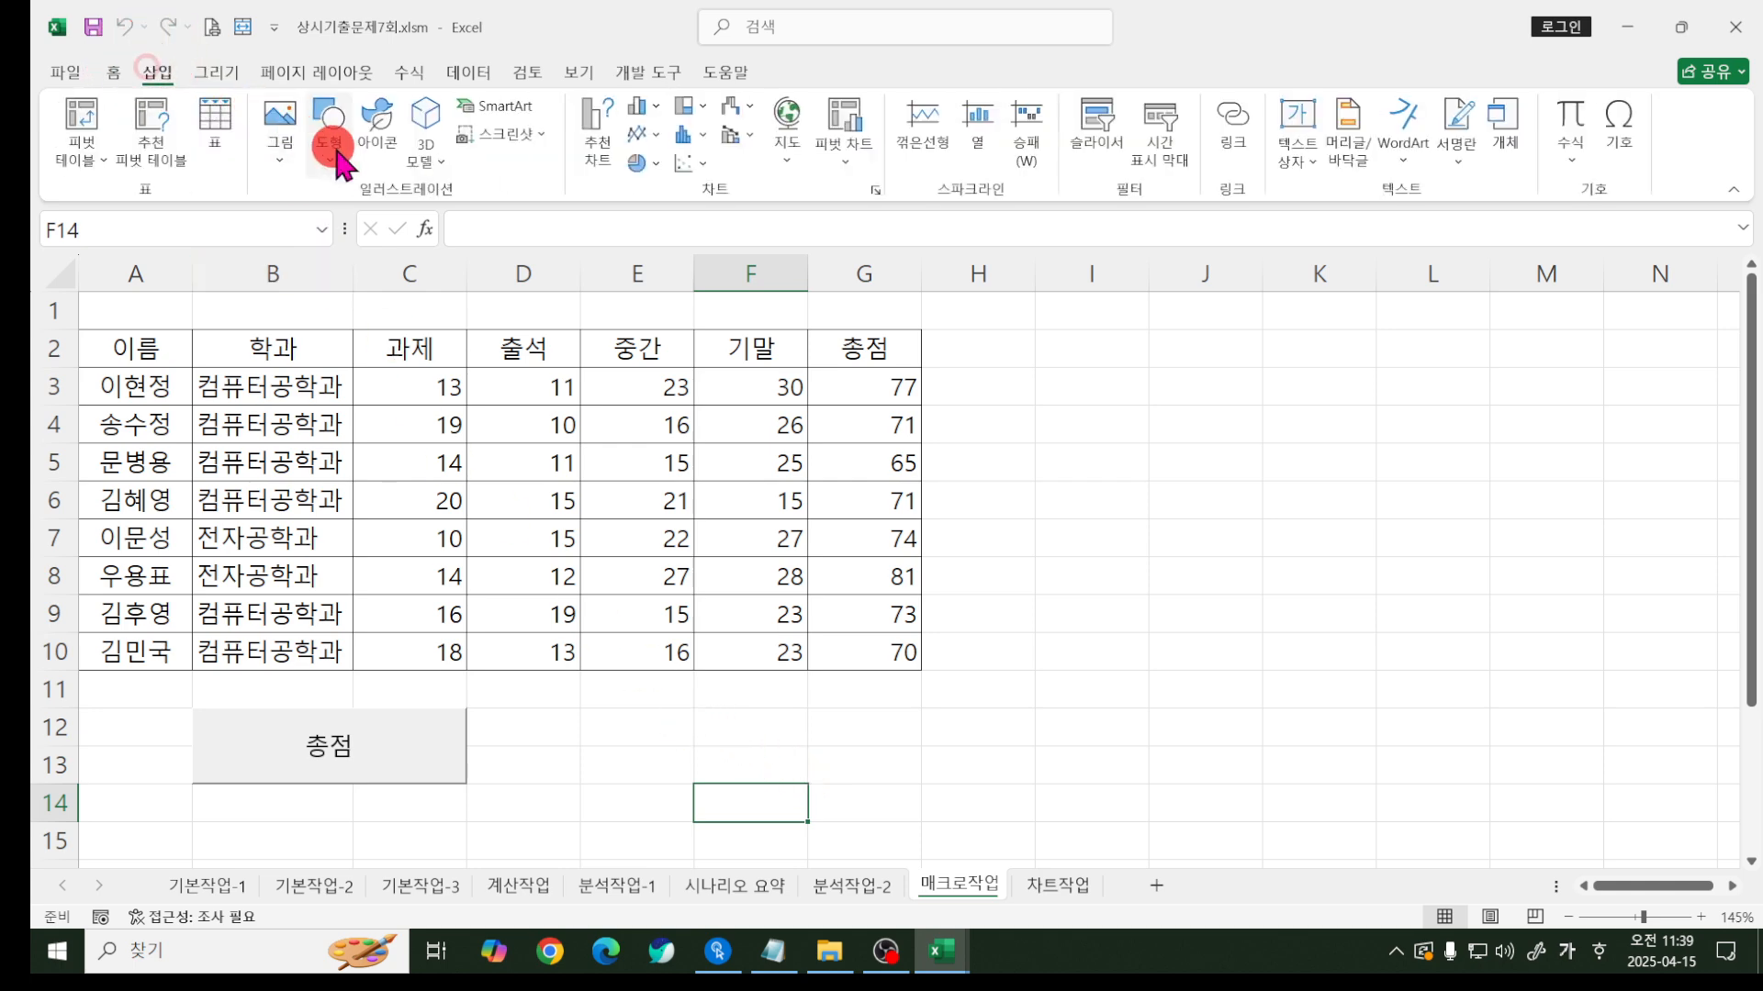
click(331, 147)
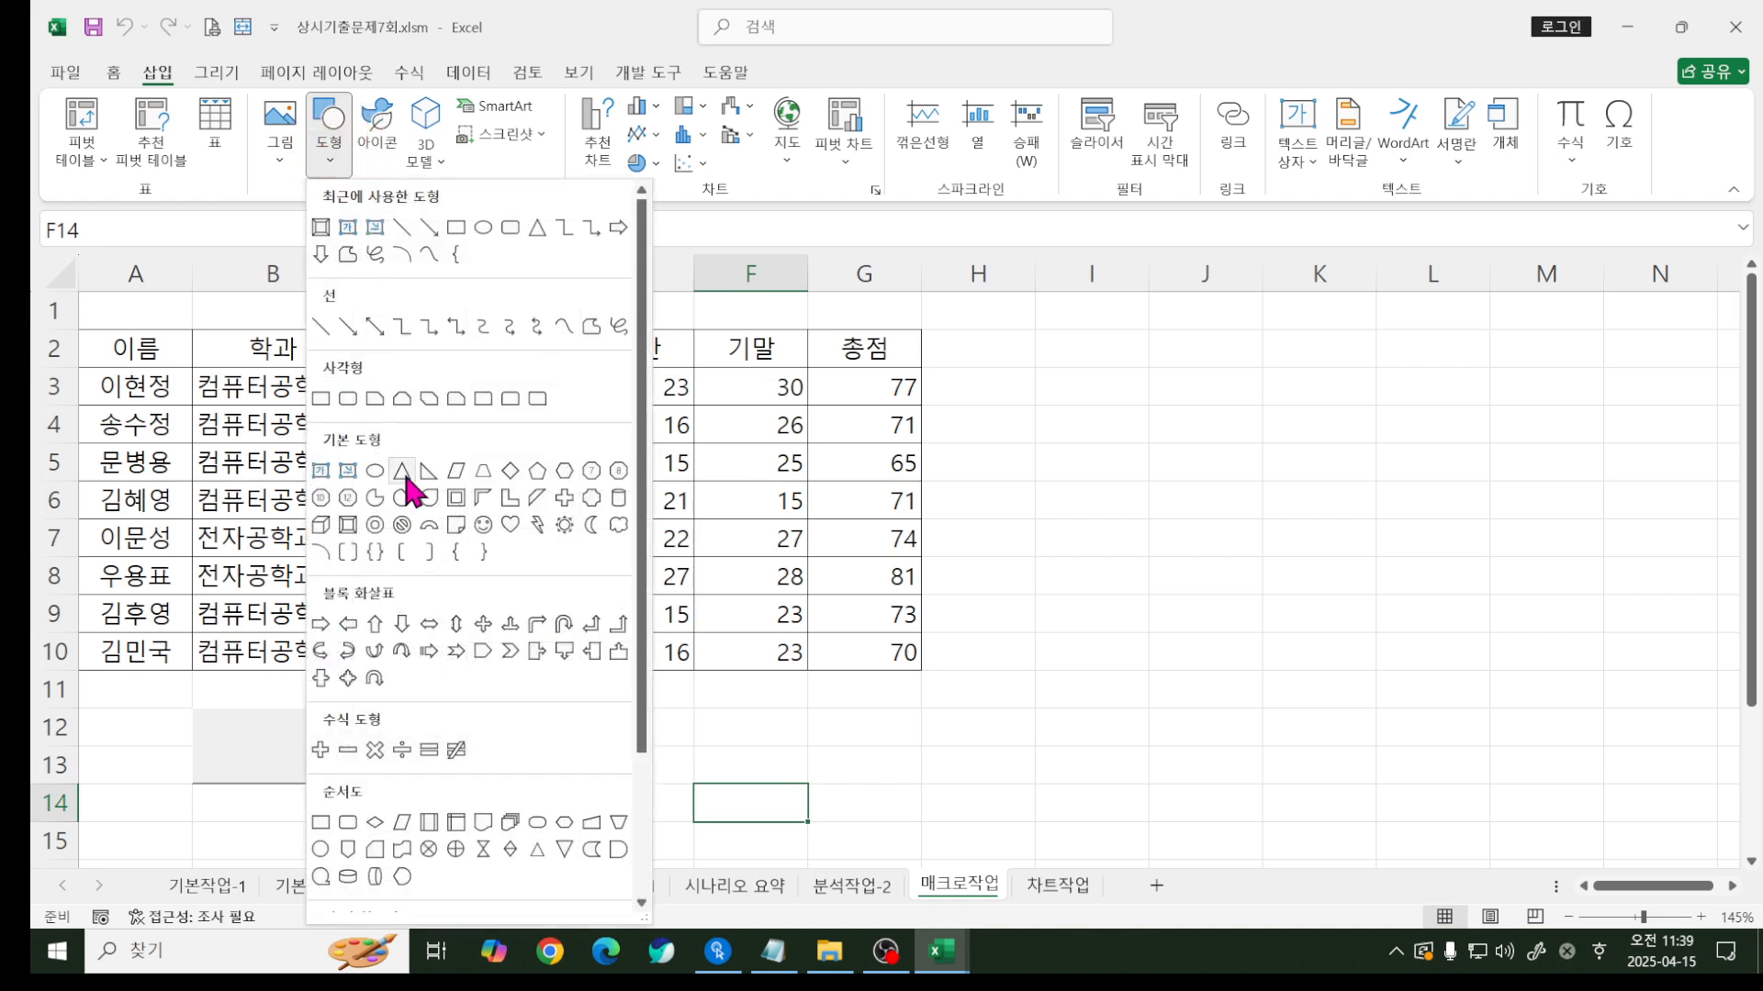
click(484, 652)
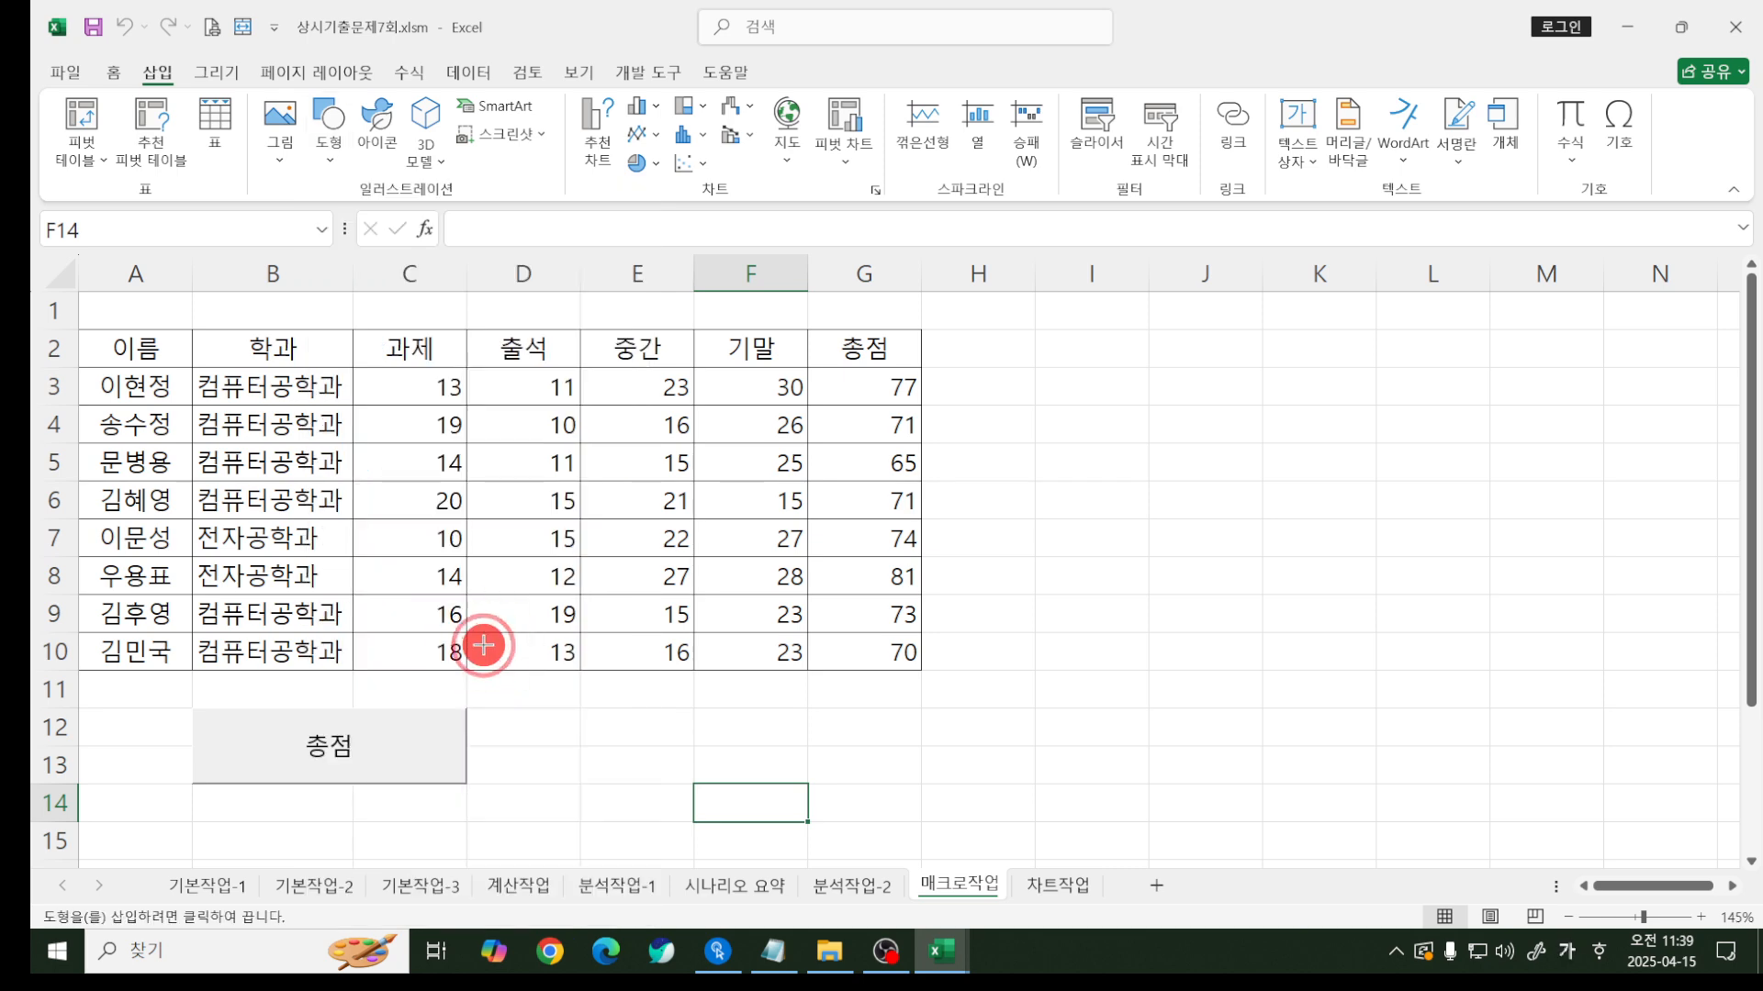
drag(580, 707, 773, 775)
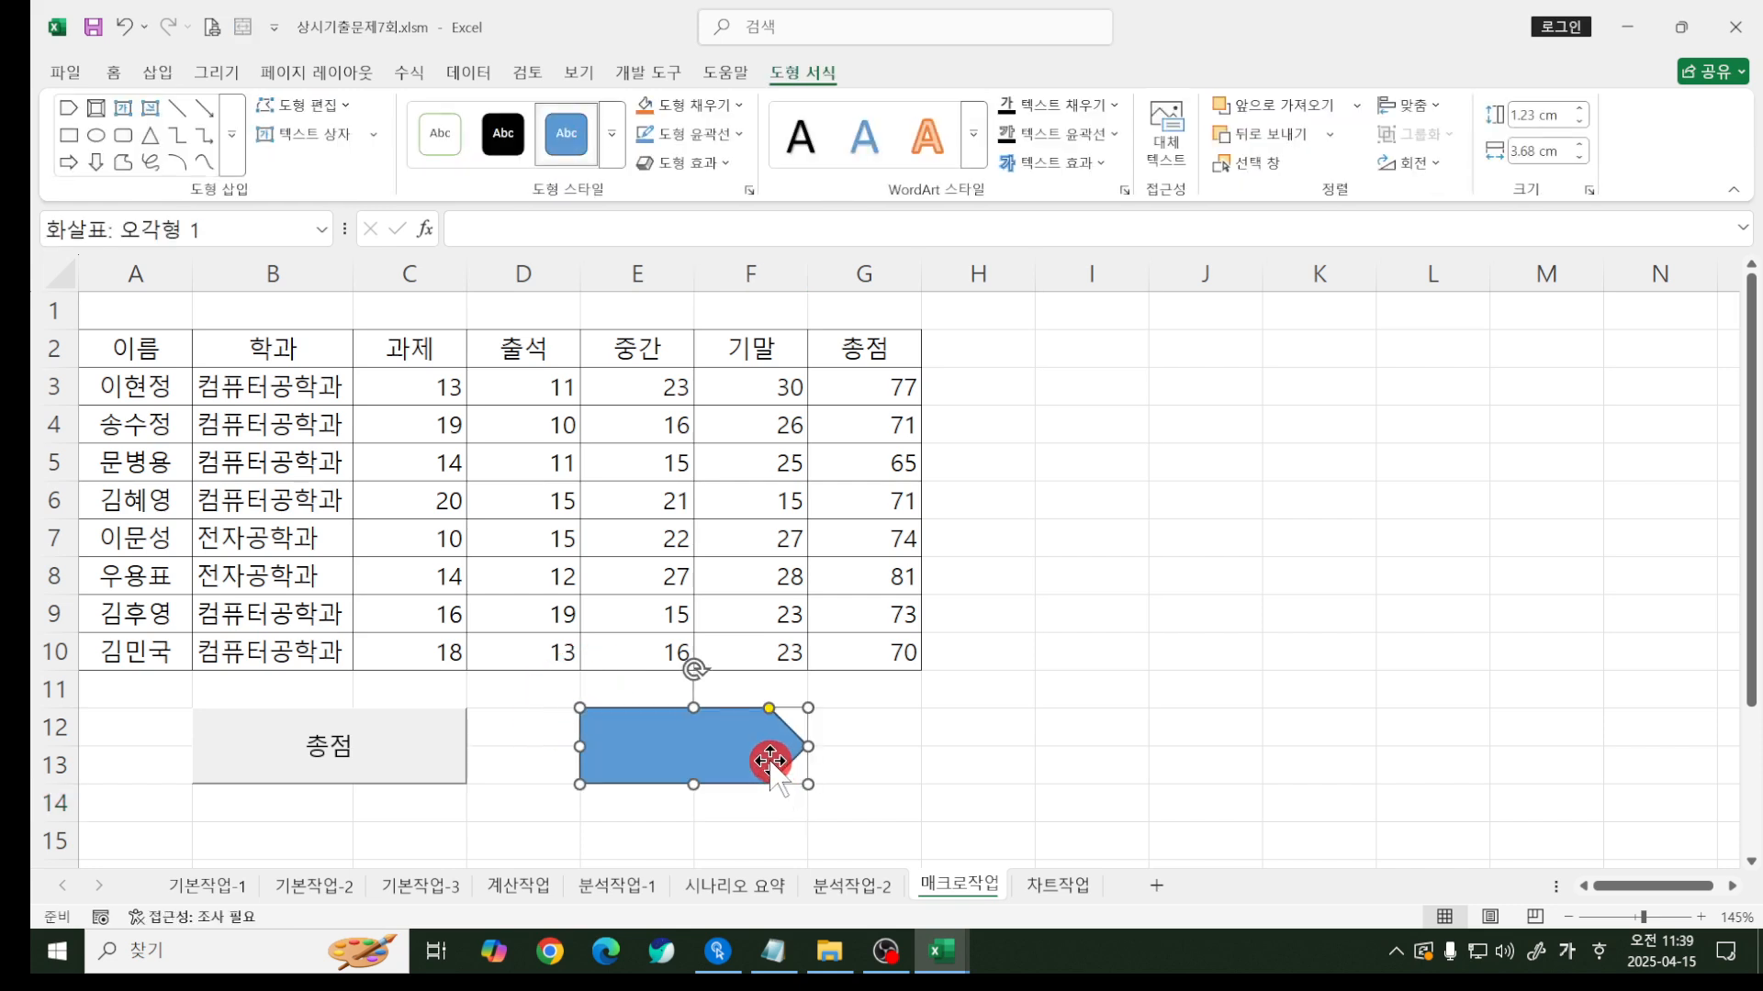
text(셀스타이)
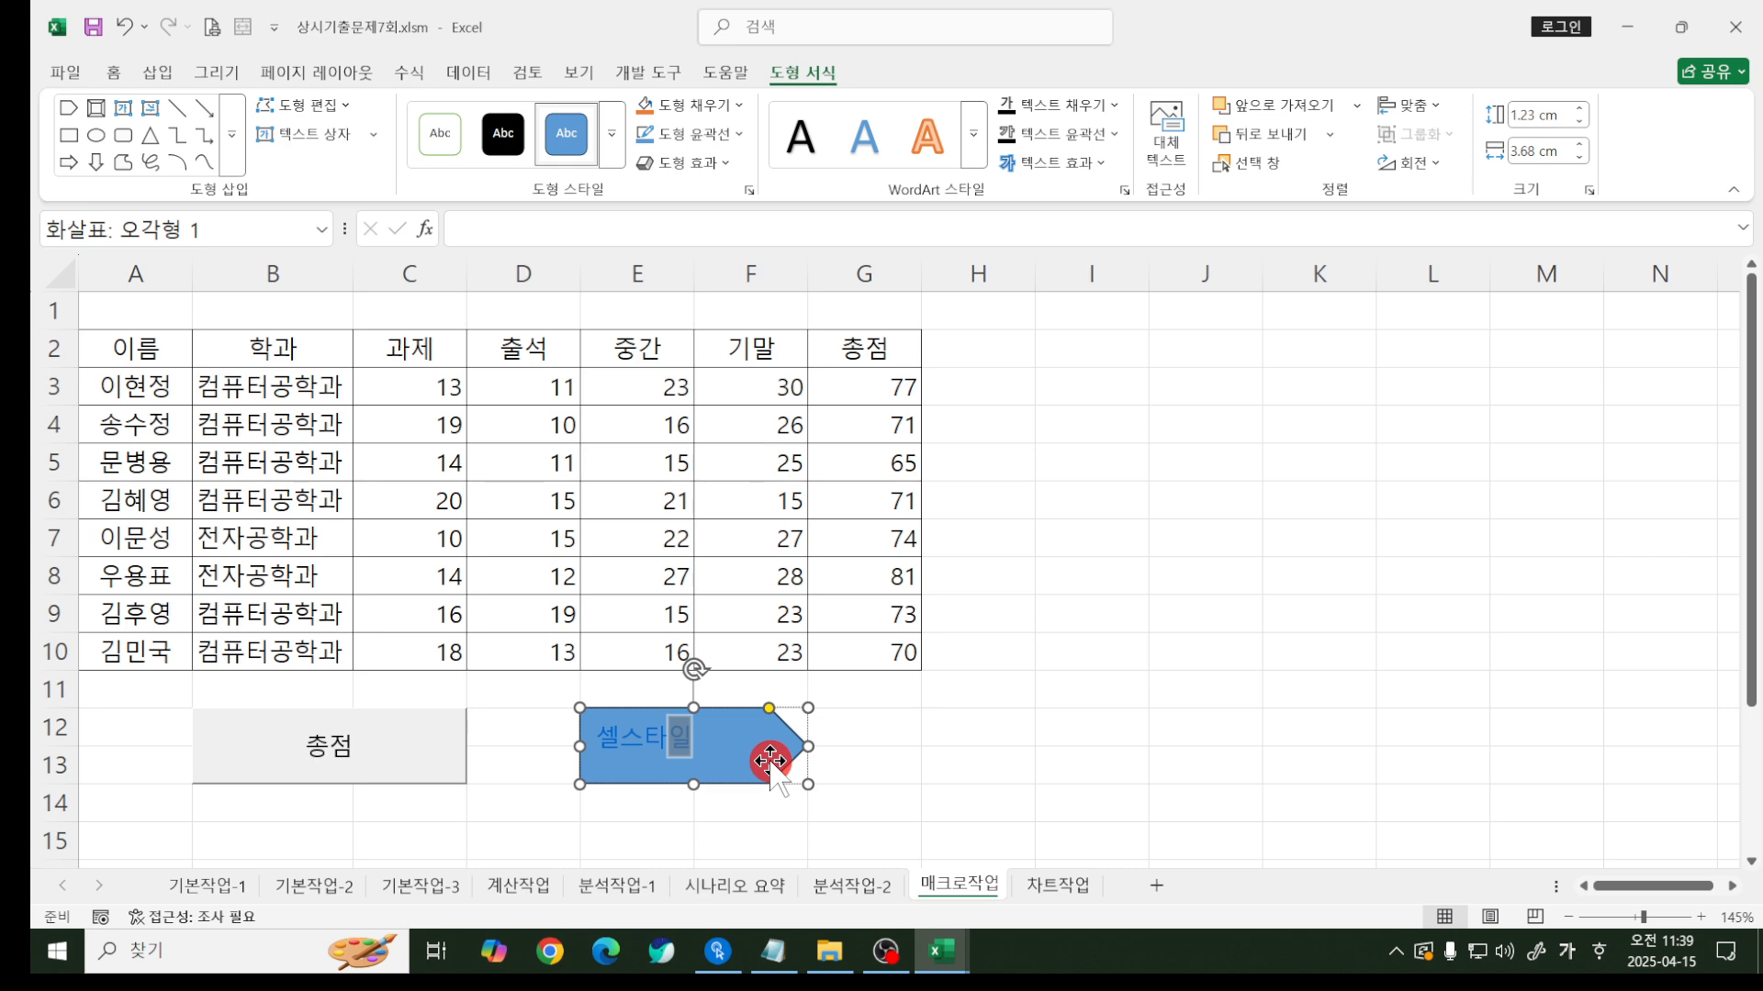
click(976, 725)
click(741, 744)
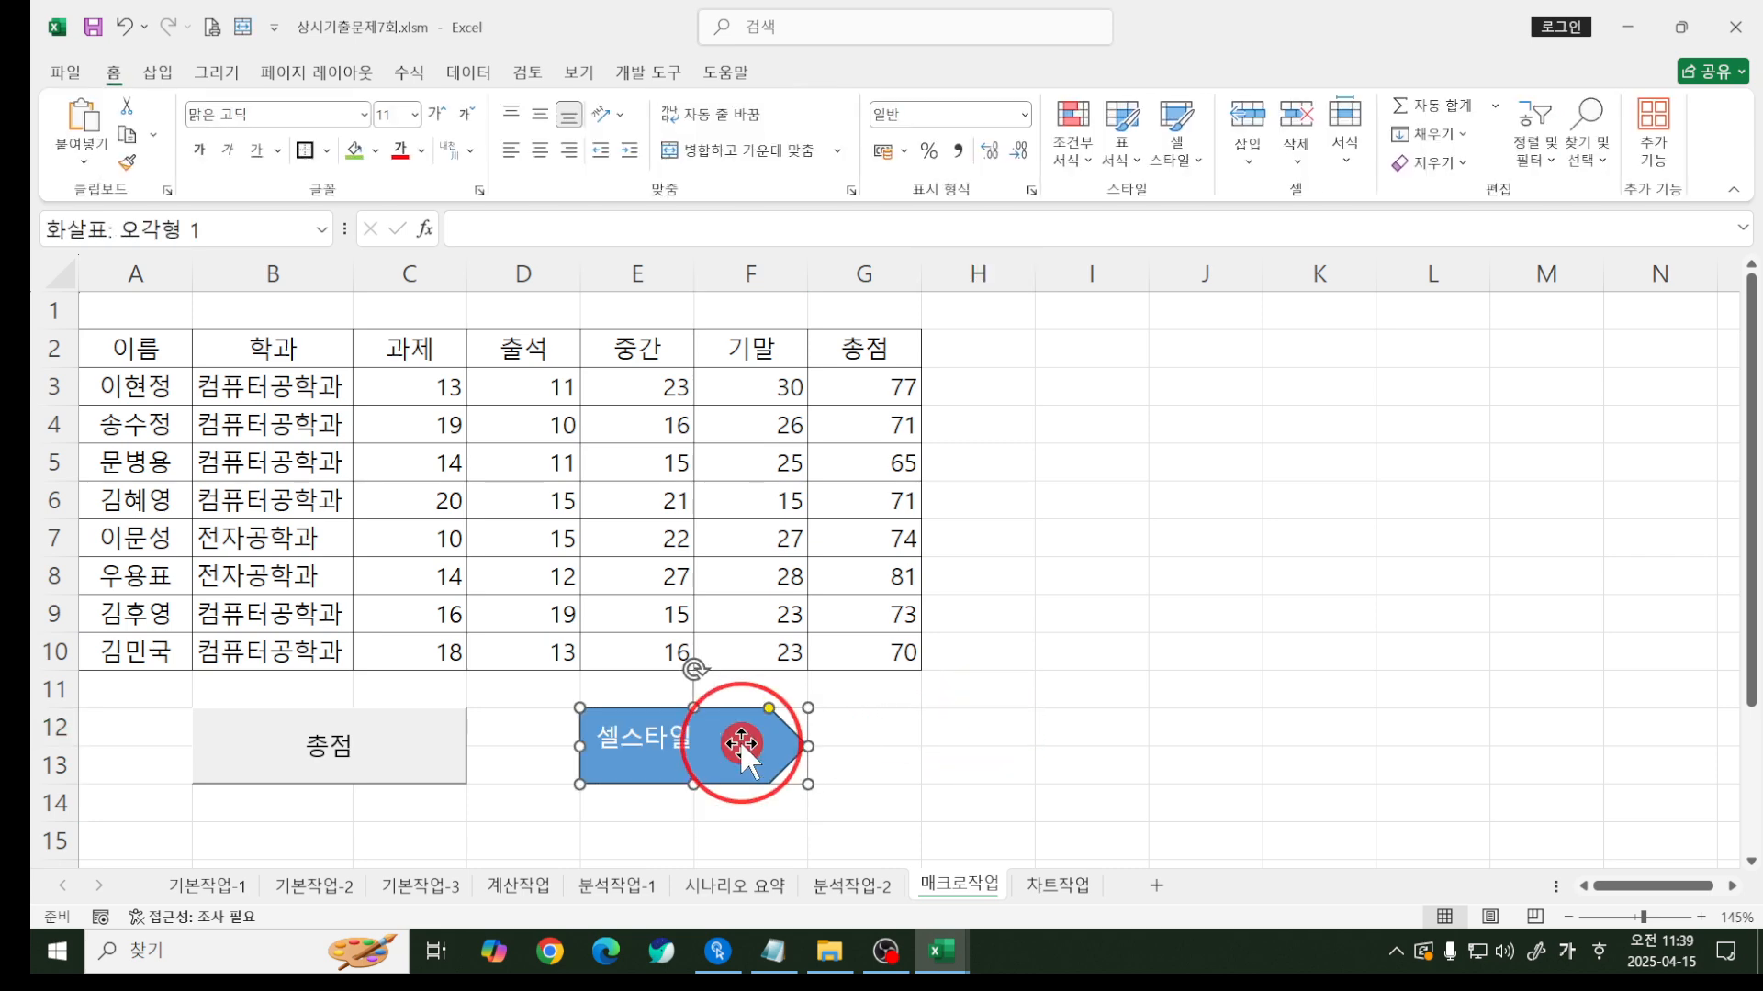
right_click(741, 743)
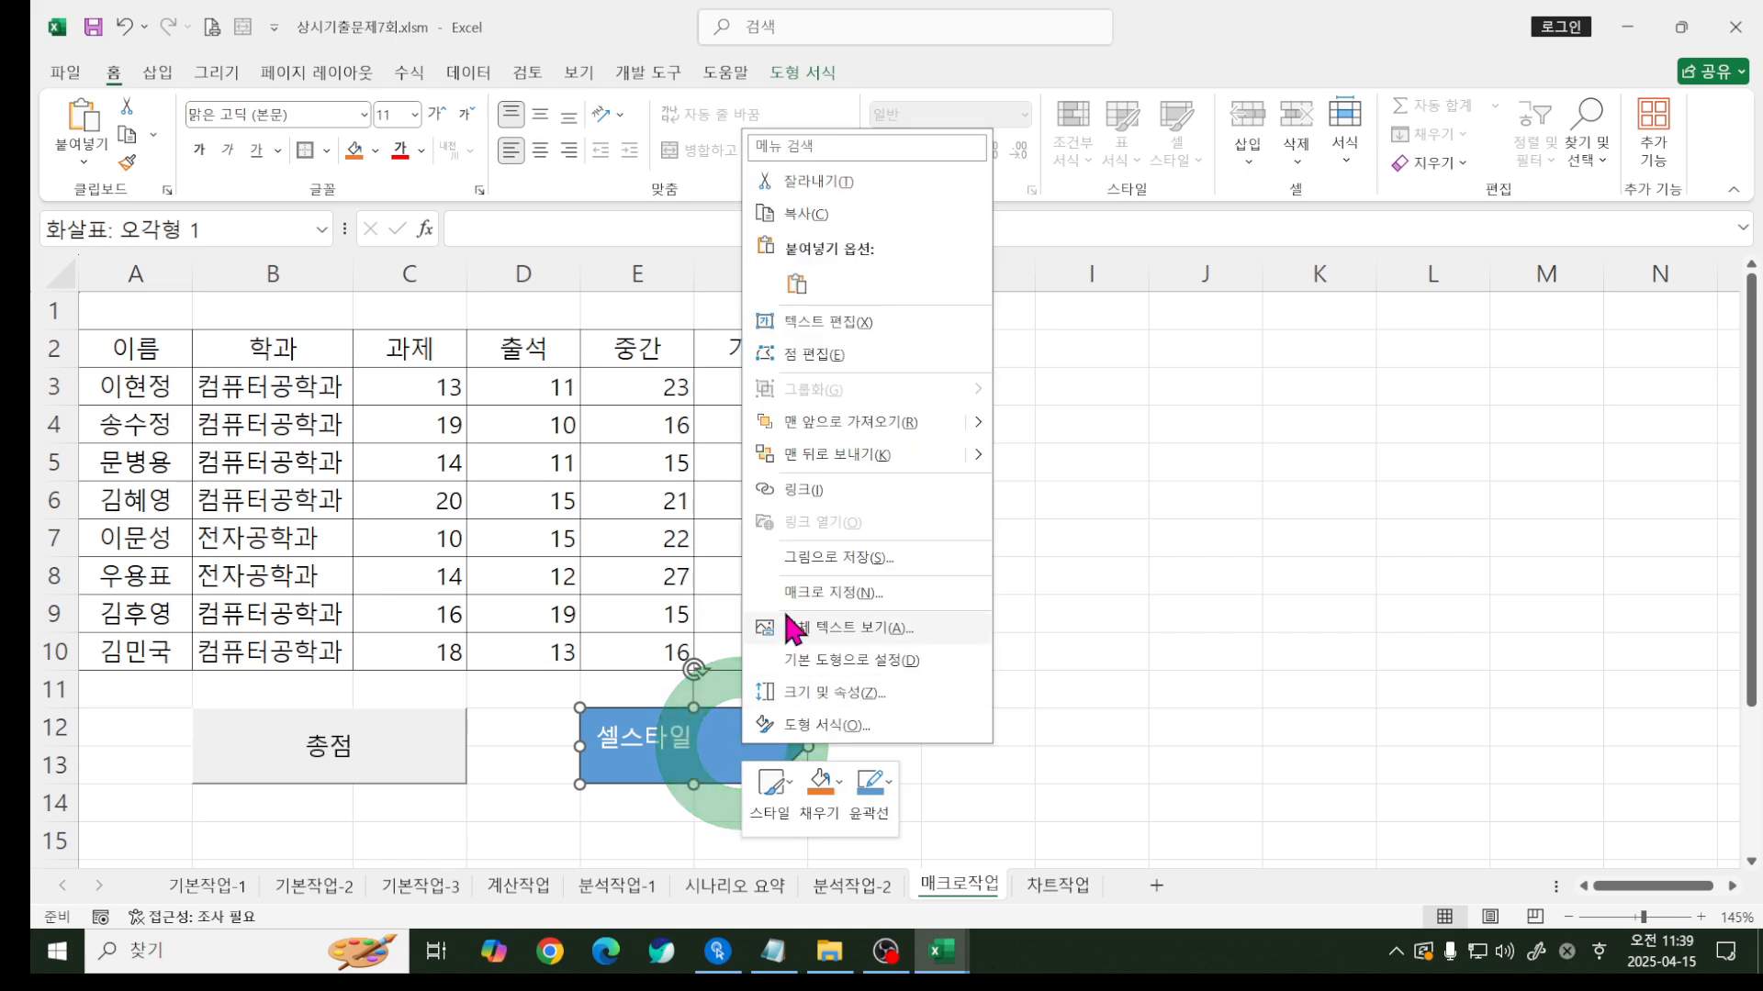
click(787, 592)
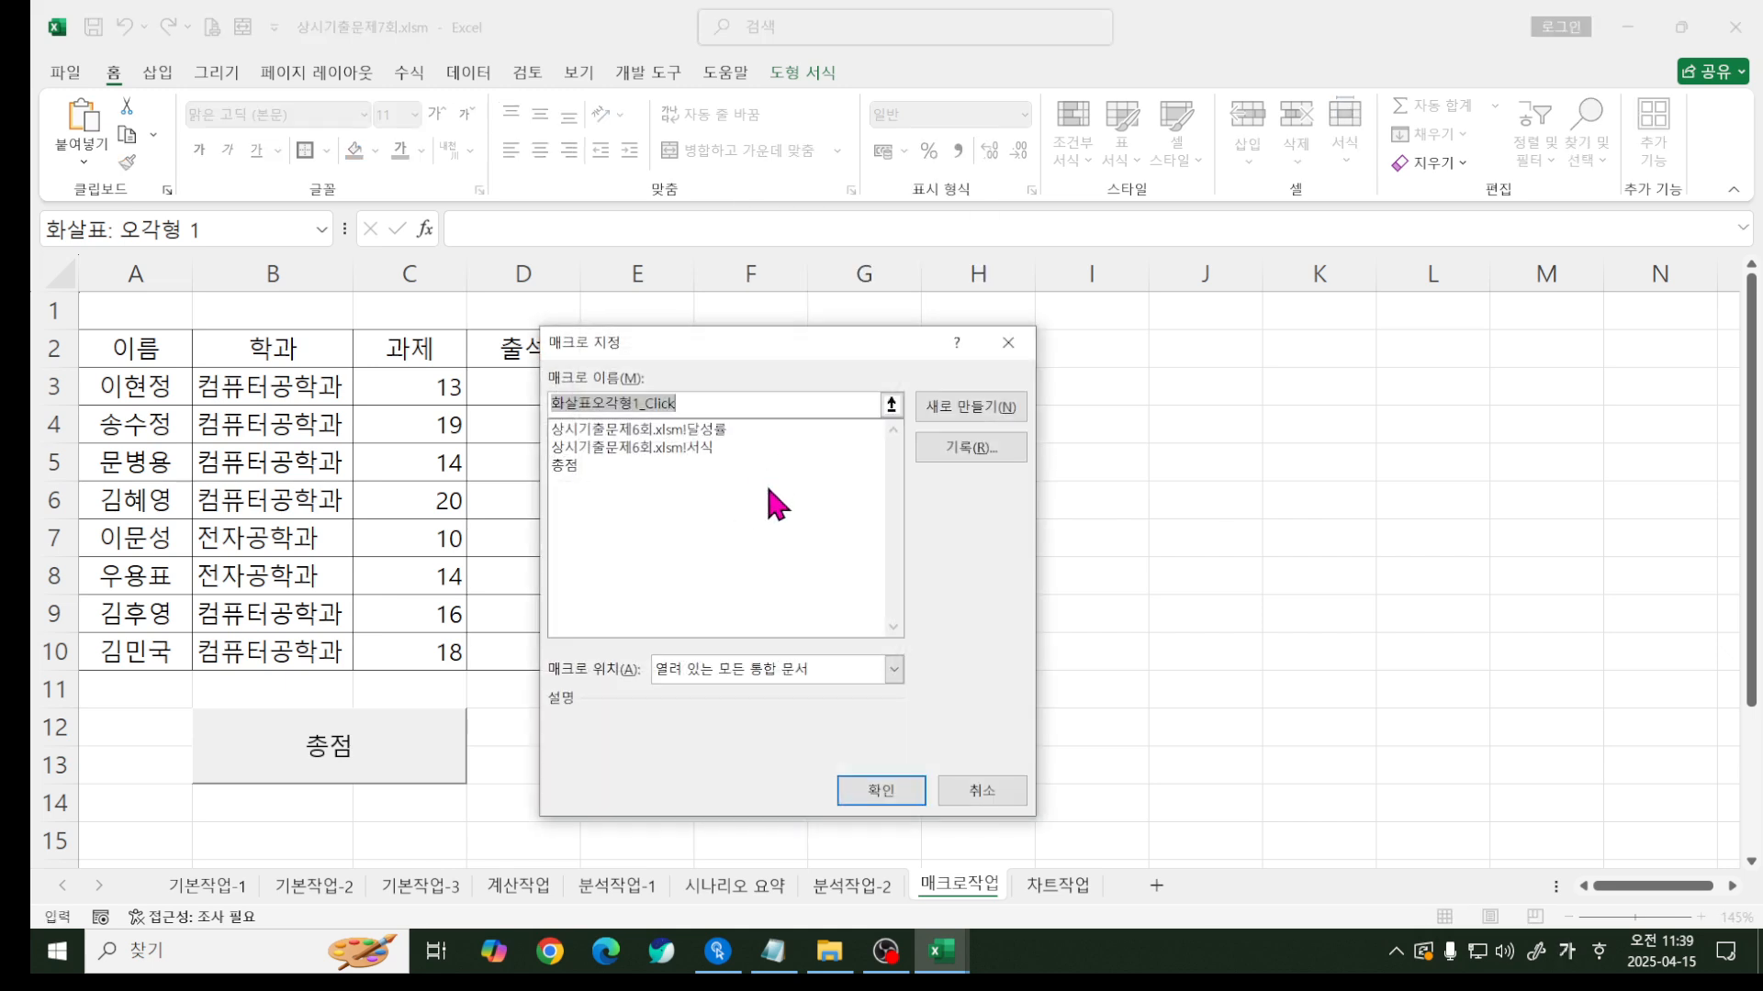
click(955, 791)
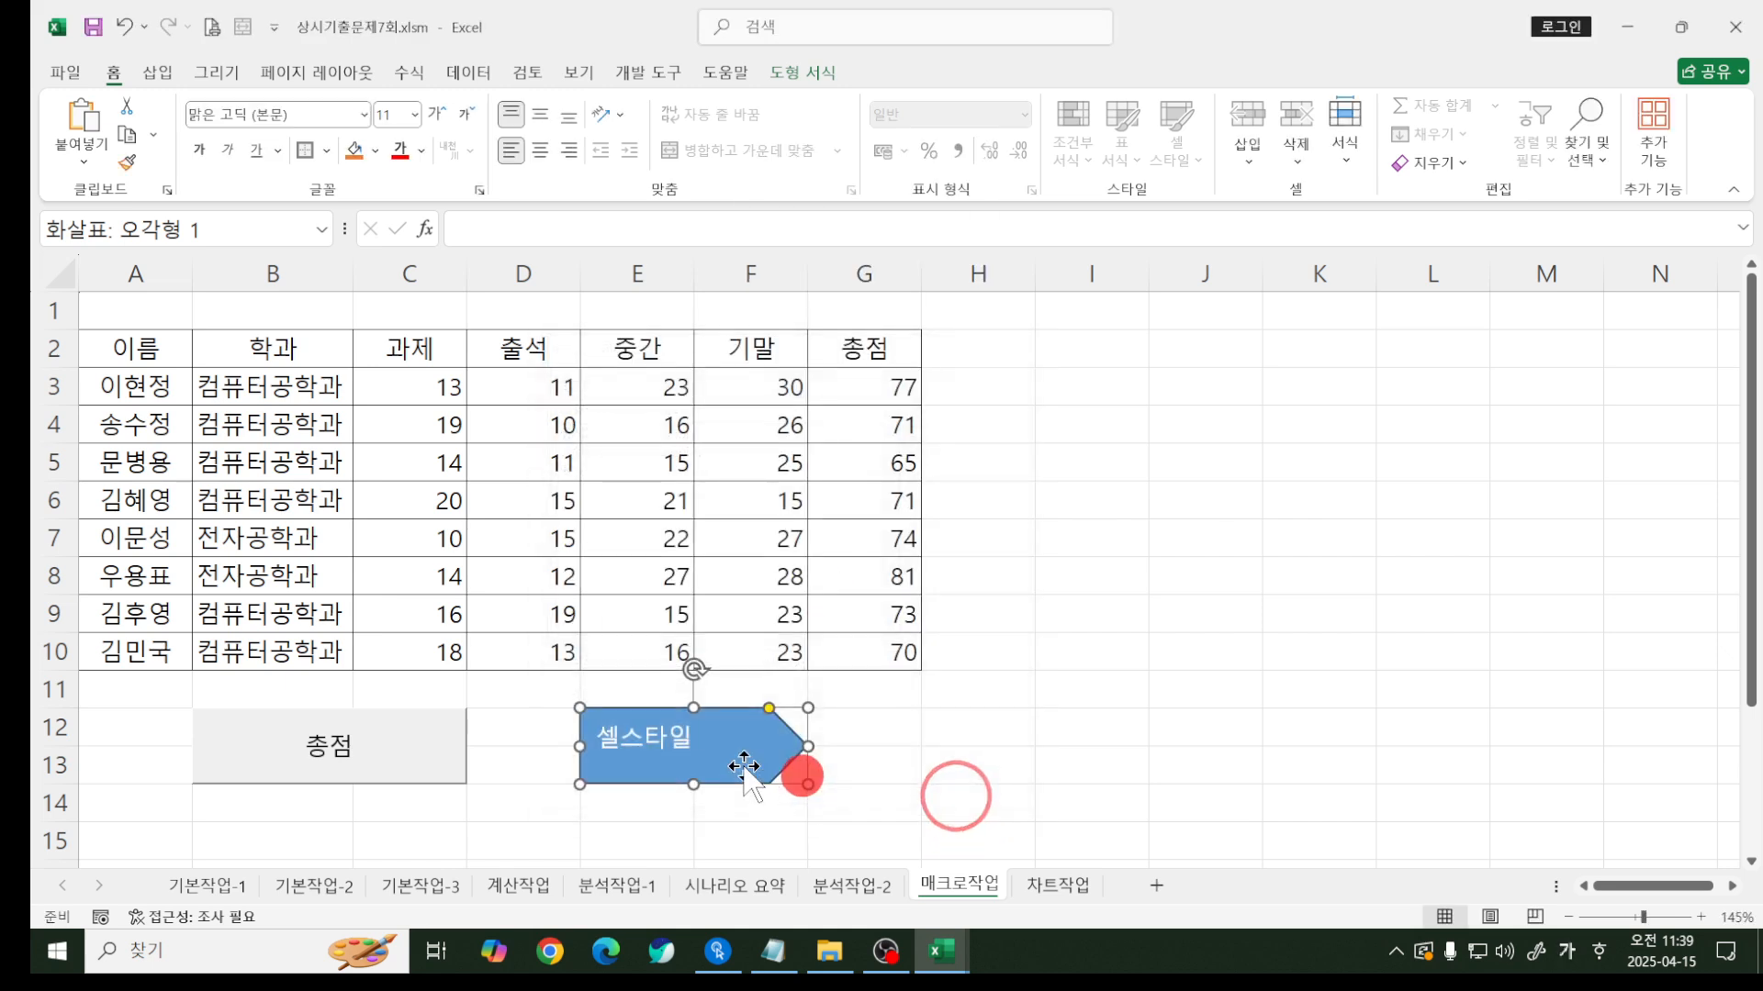
- Select an empty cell outside the table and start recording a macro named 셀스타일 in the current workbook
click(886, 751)
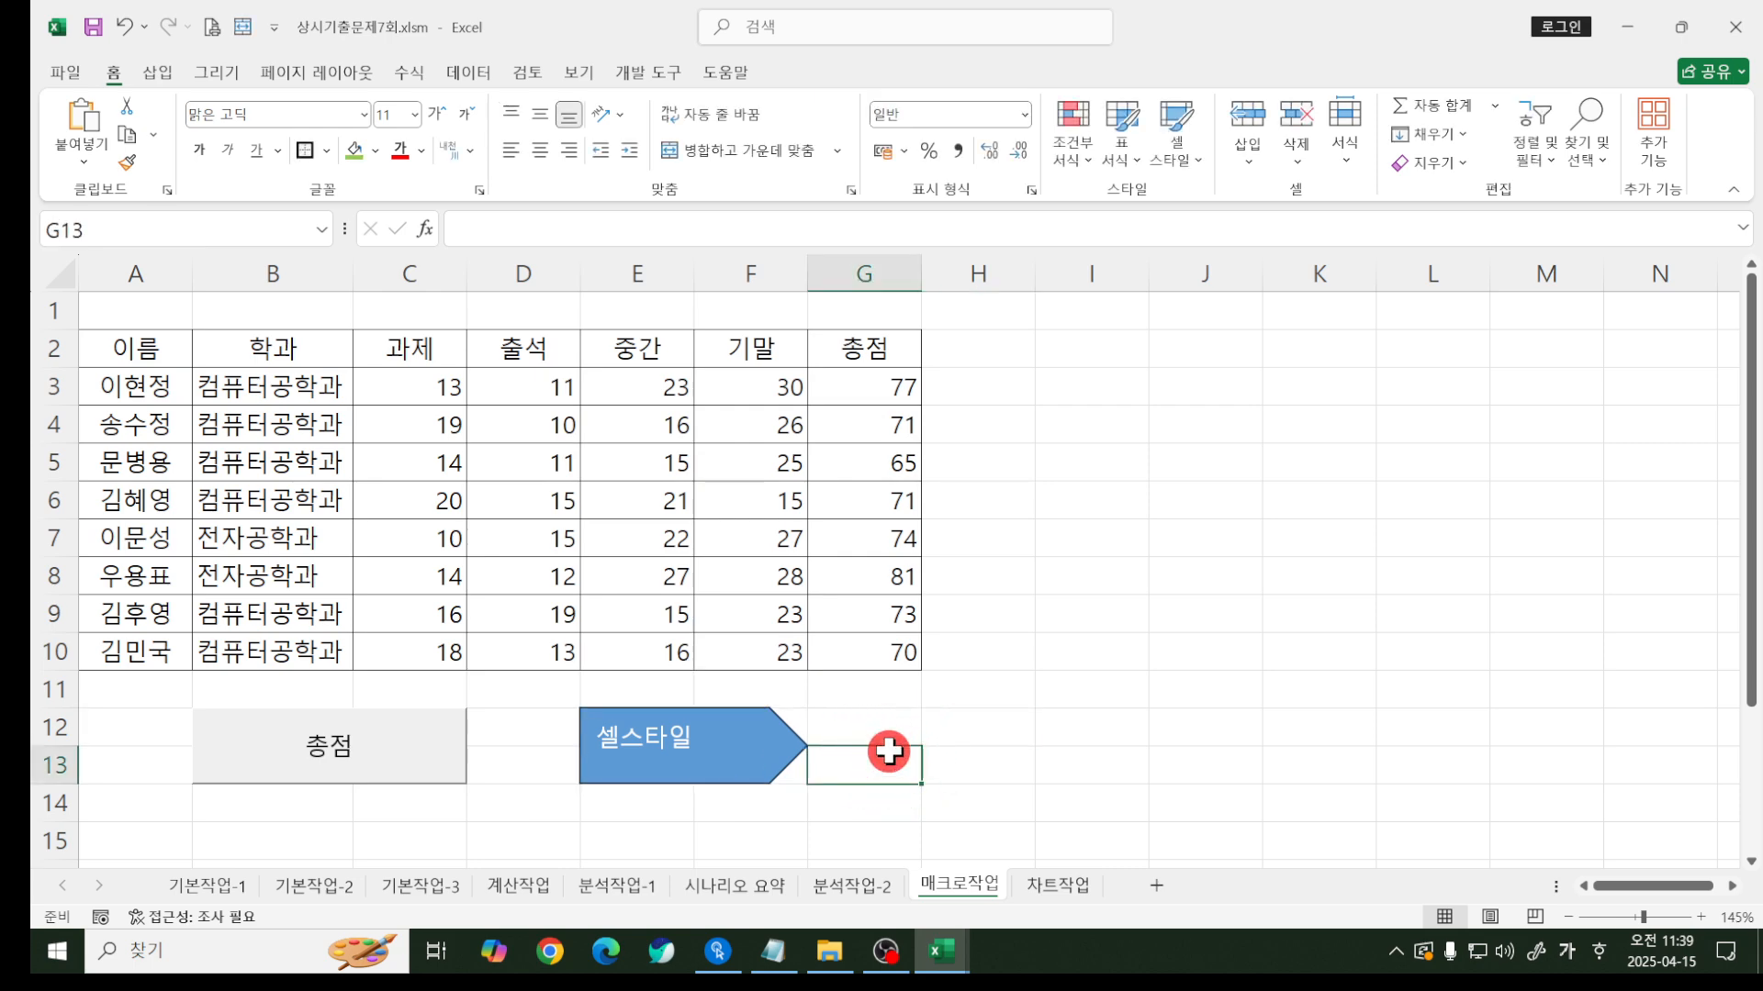
click(640, 71)
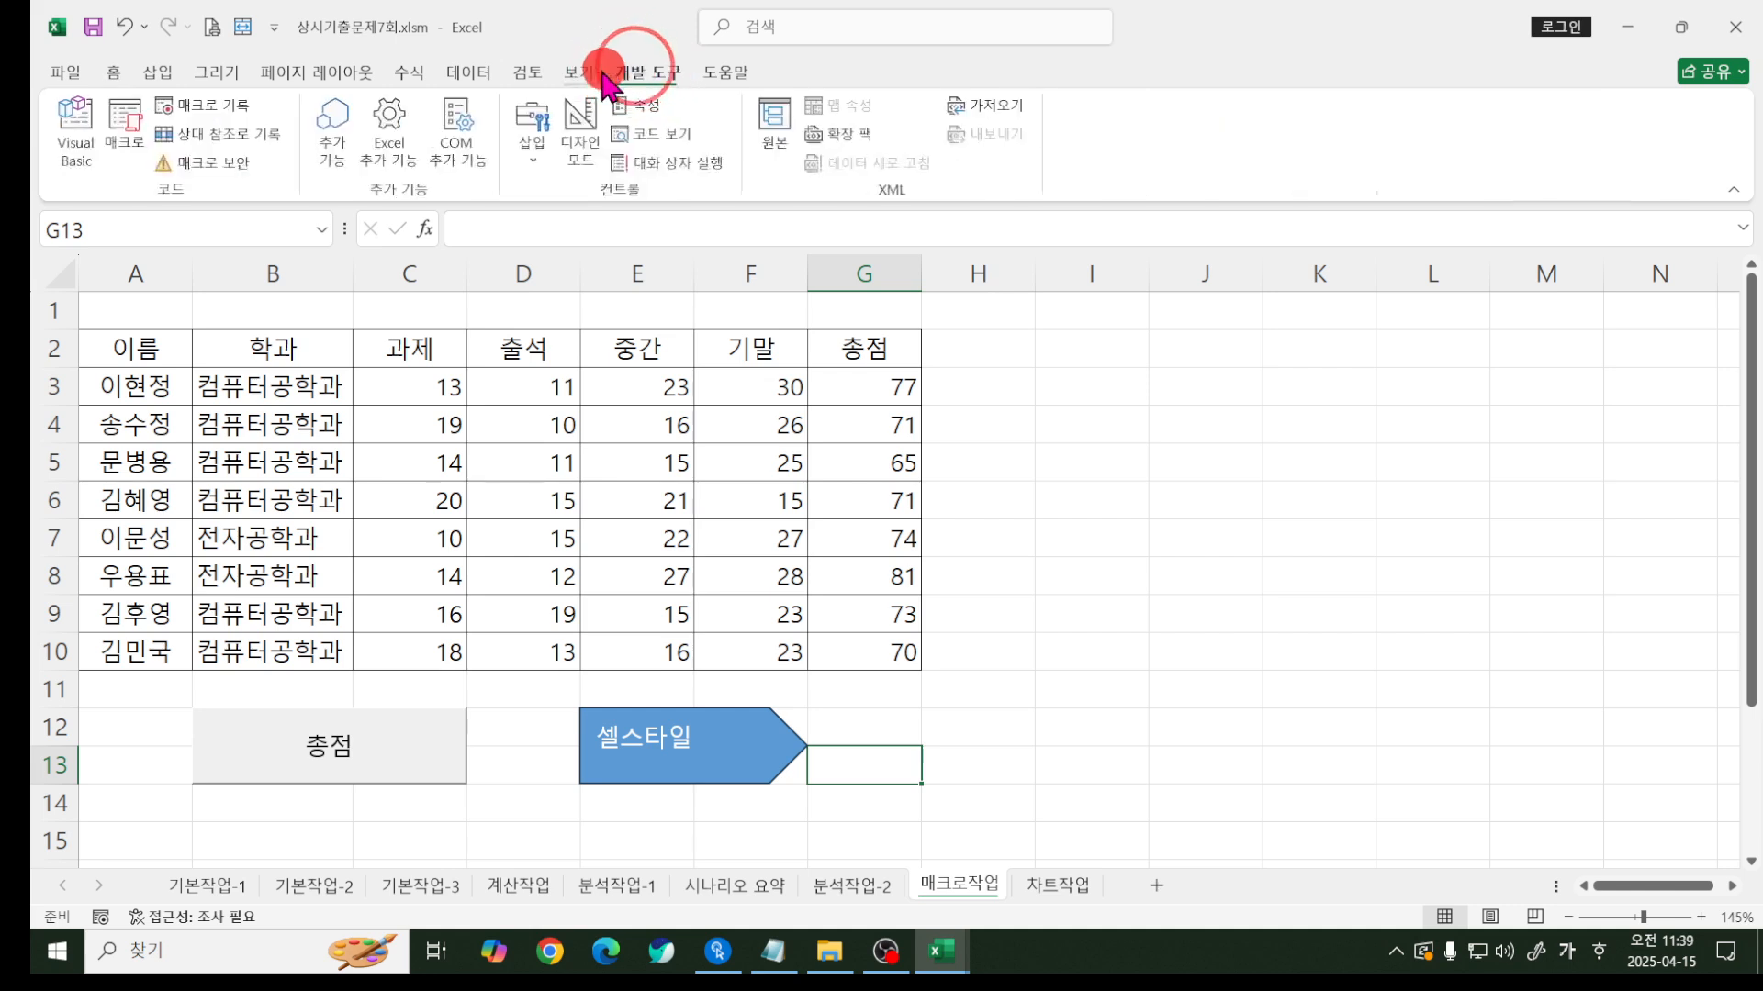
click(225, 107)
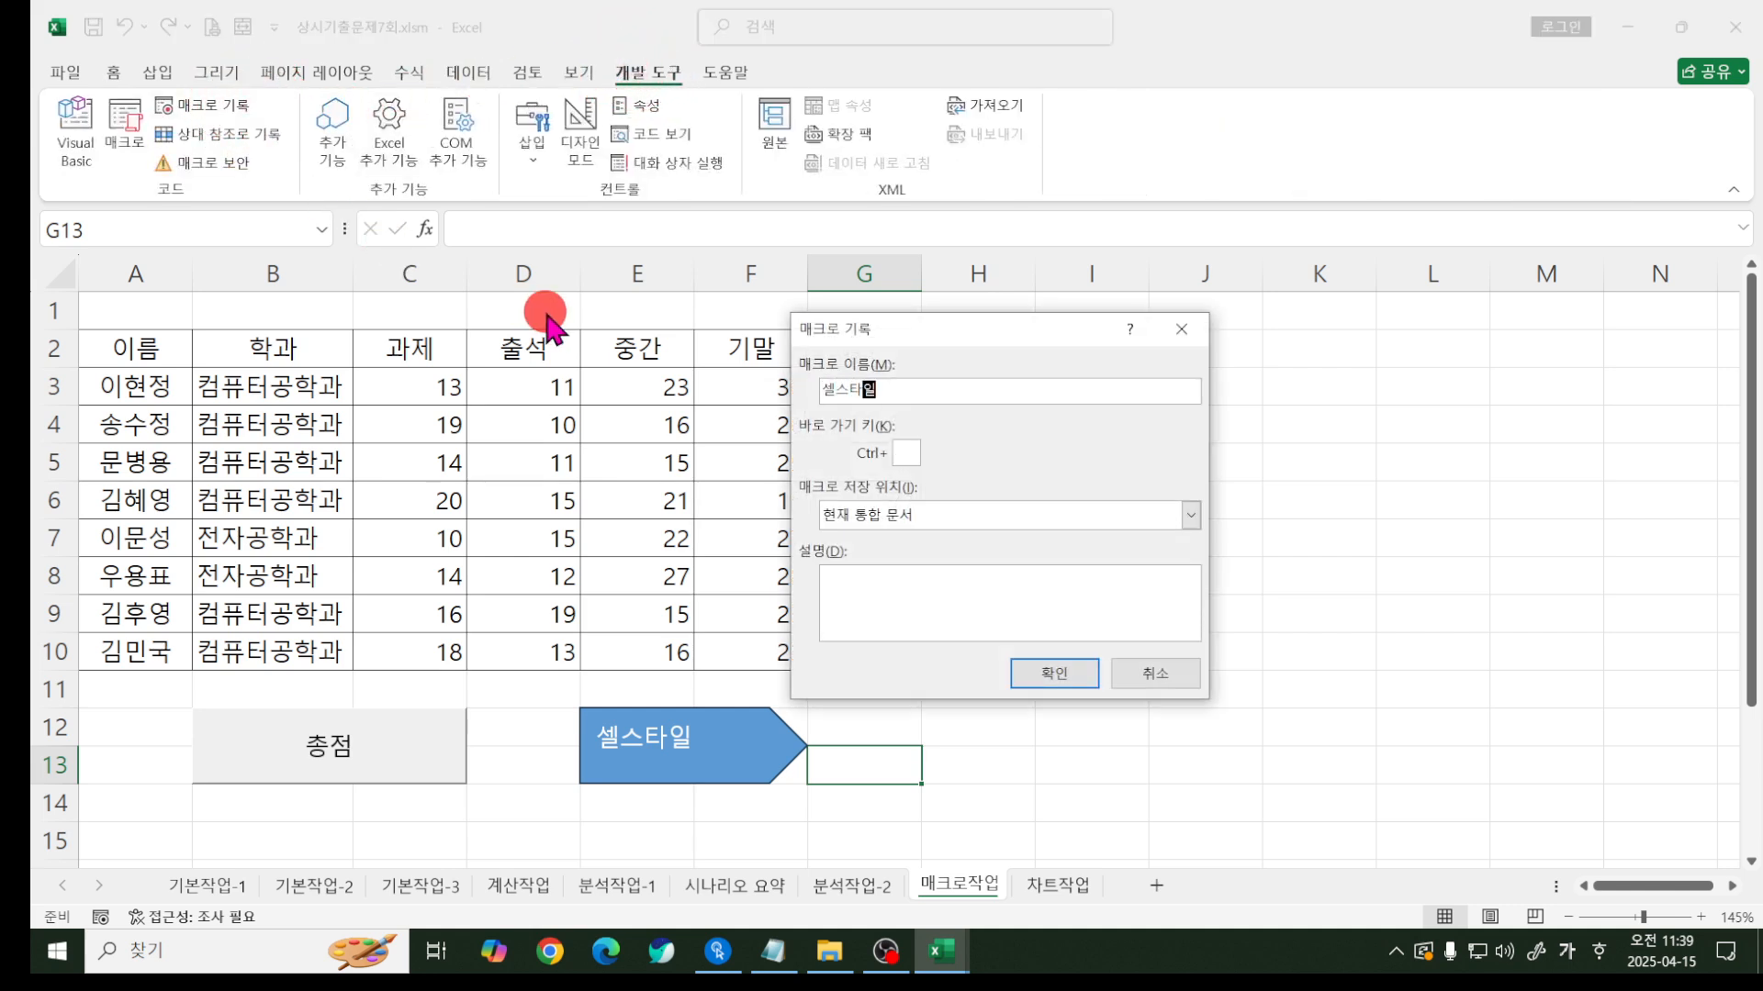
key(Return)
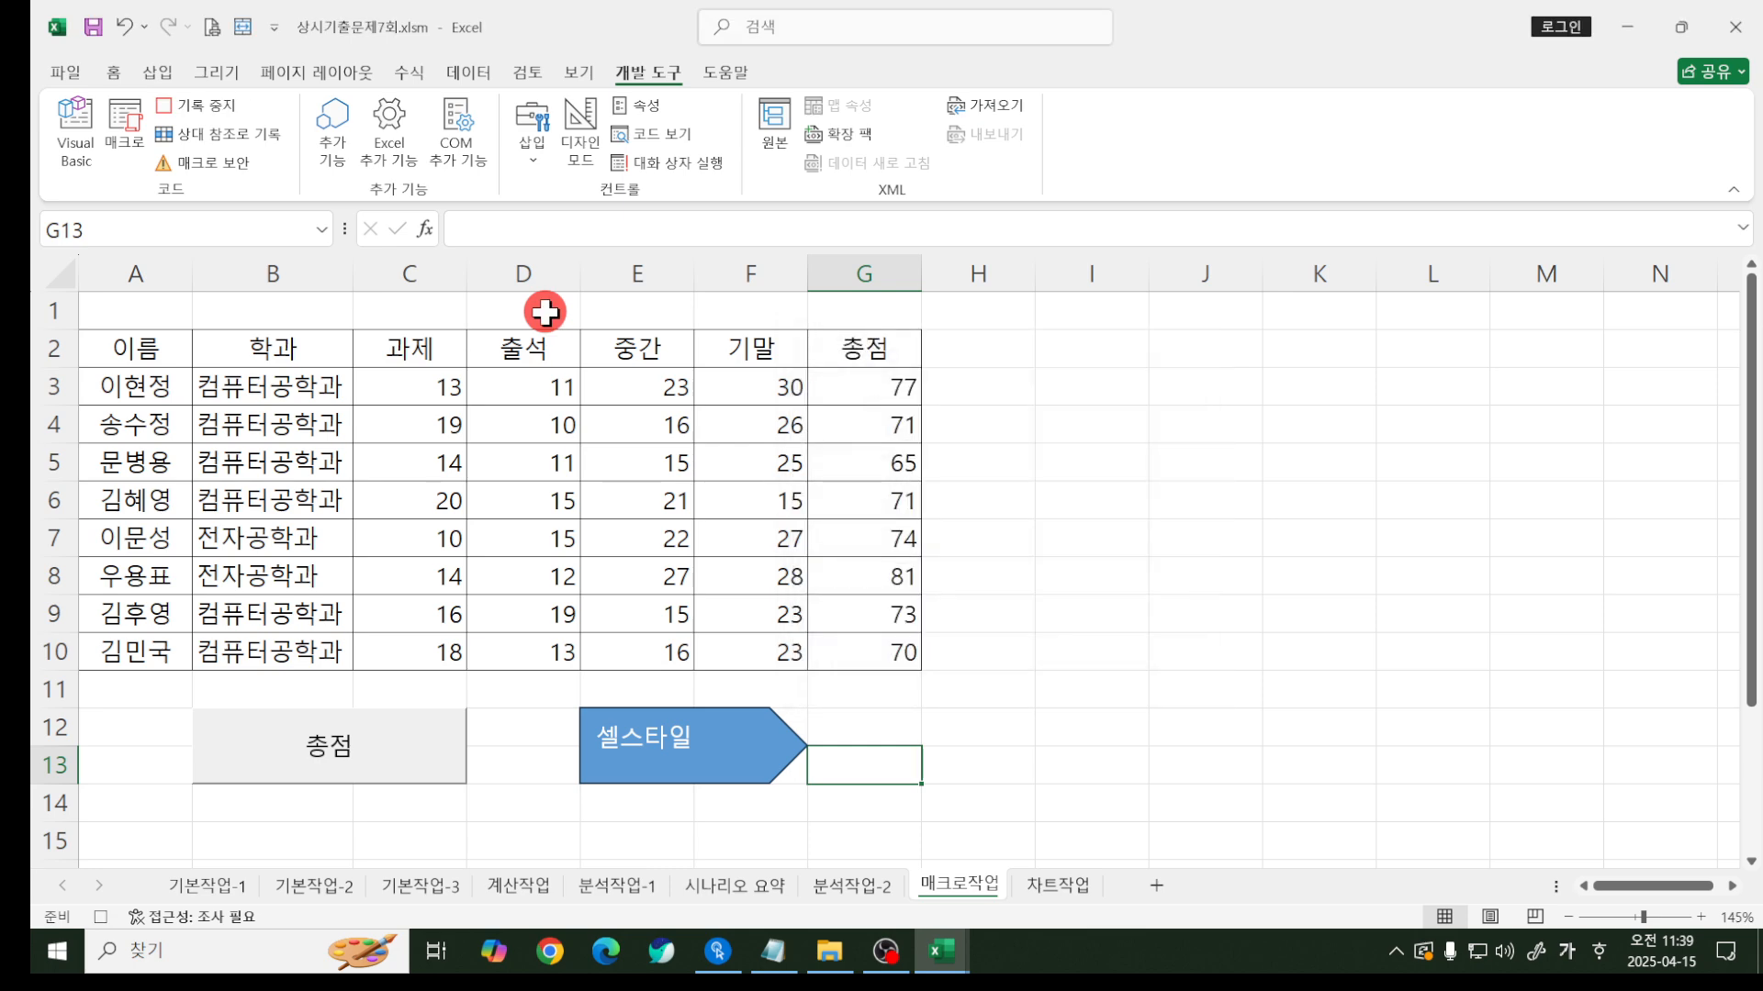
- Apply the 강조색6 cell style to the header cells A2:G2 and stop recording the macro
click(129, 346)
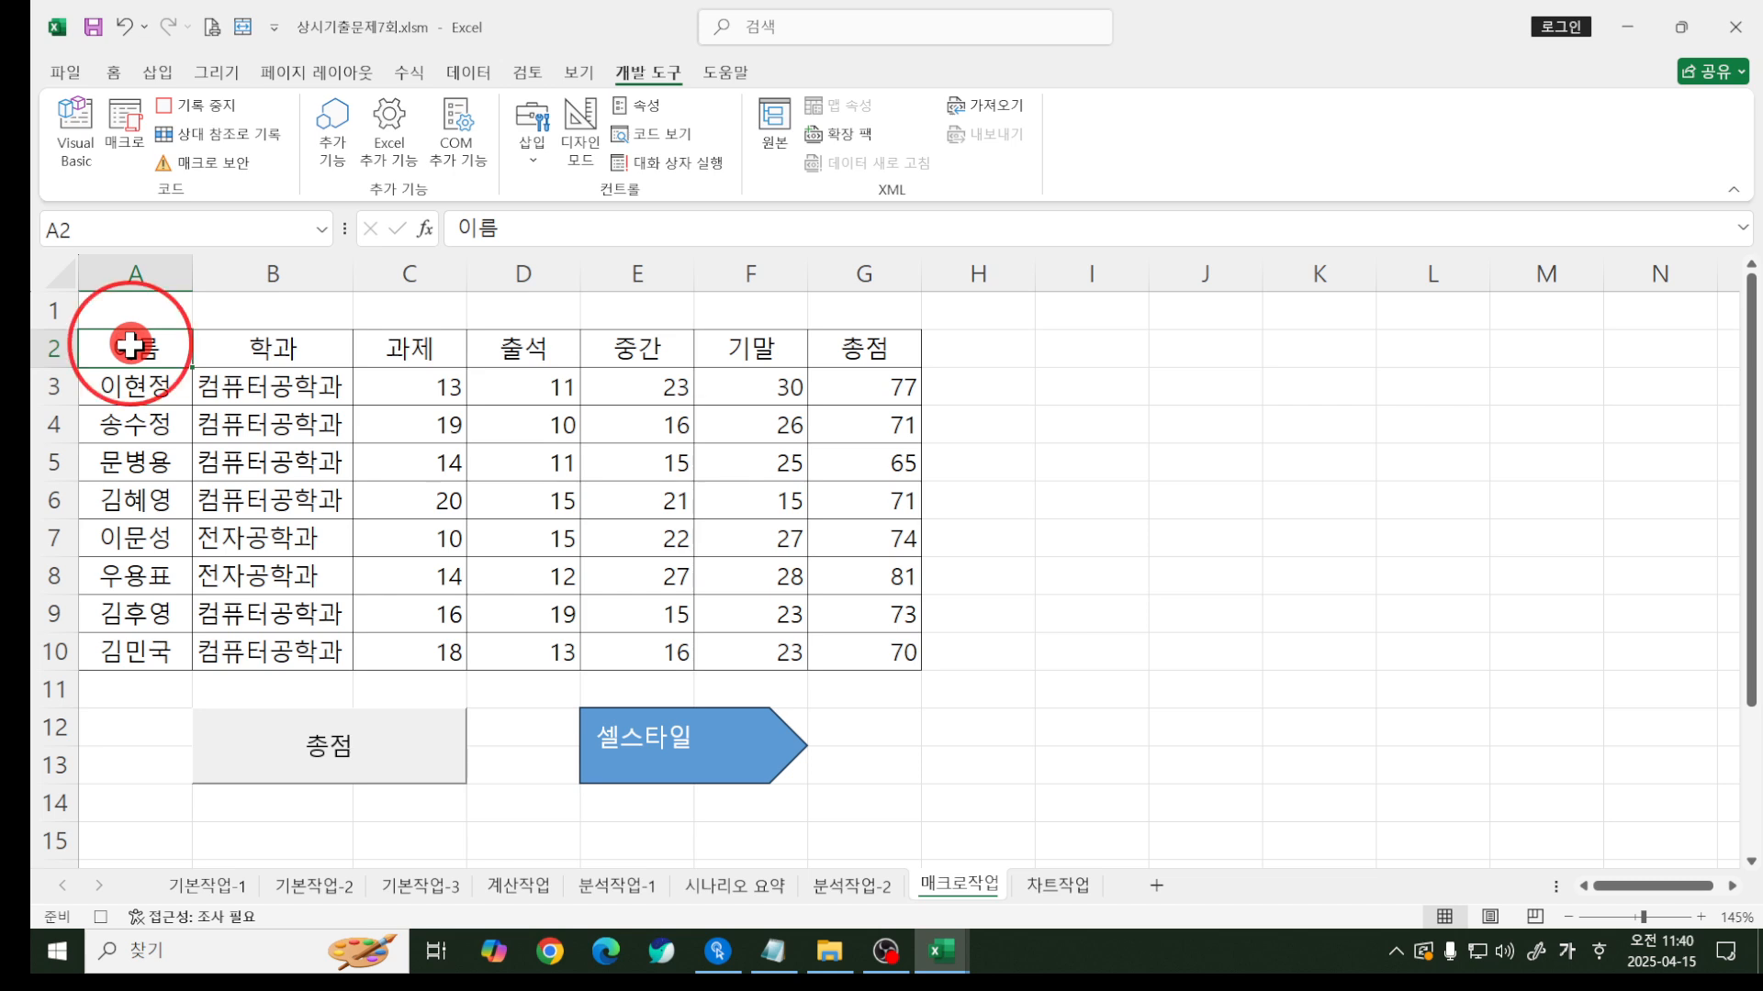
click(129, 345)
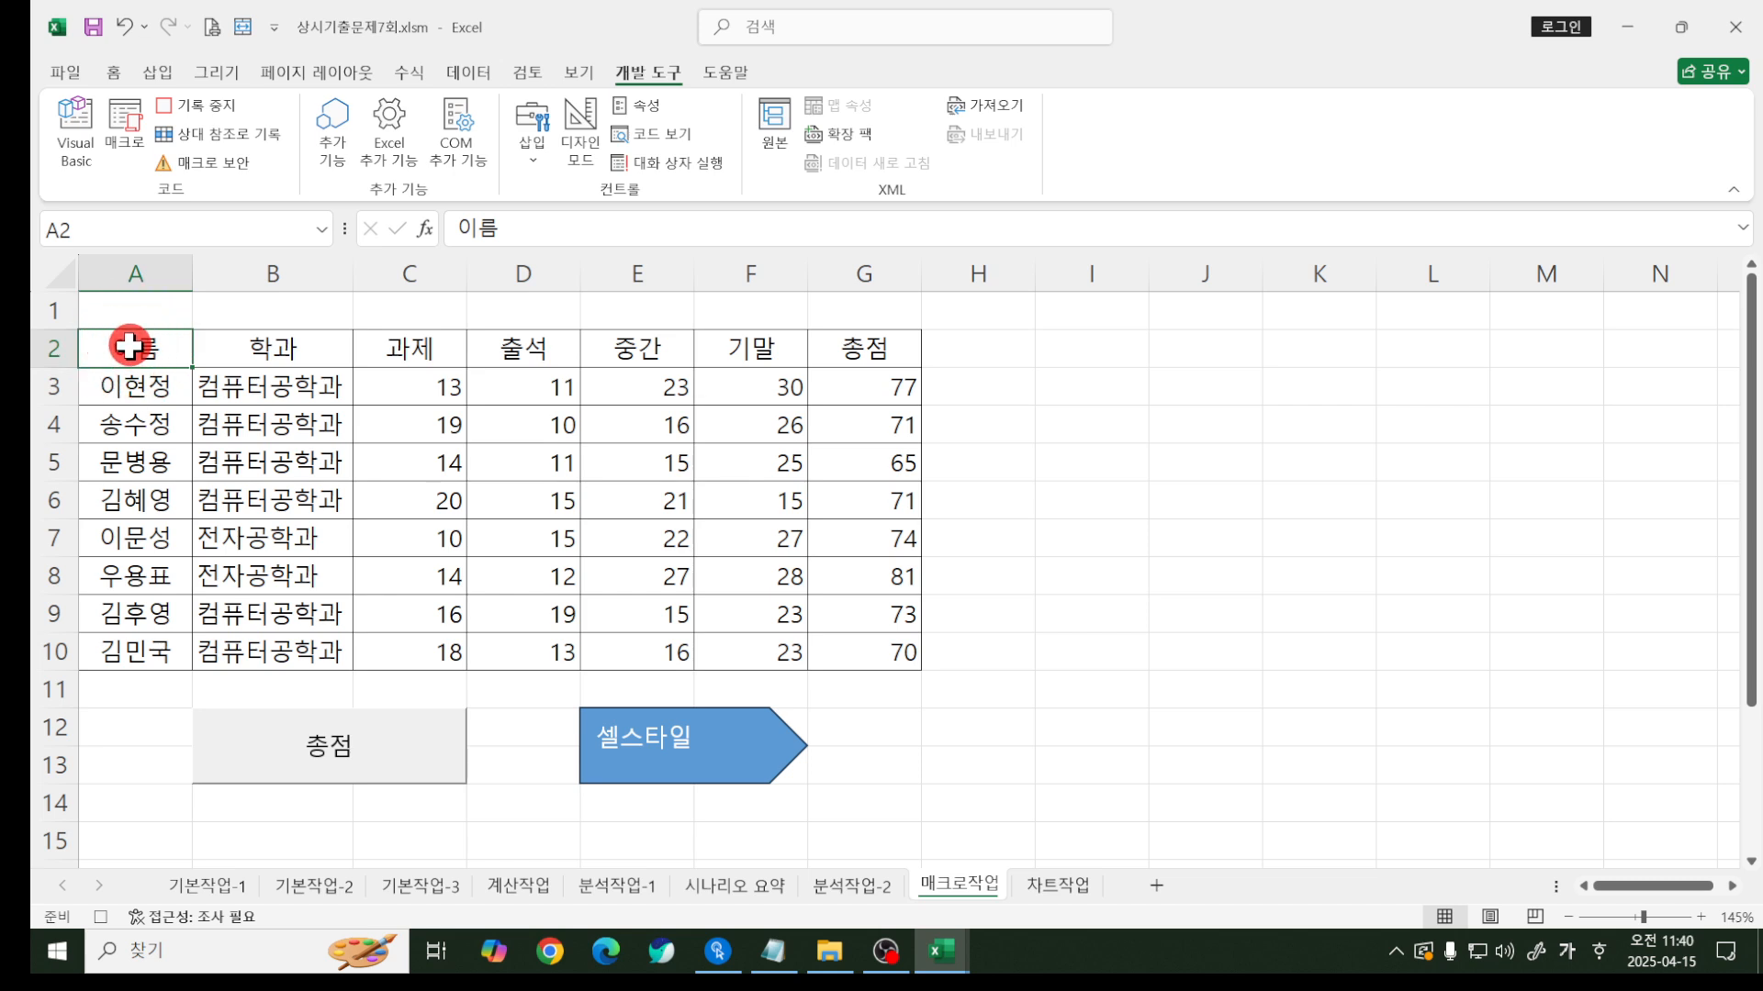
drag(130, 346, 856, 357)
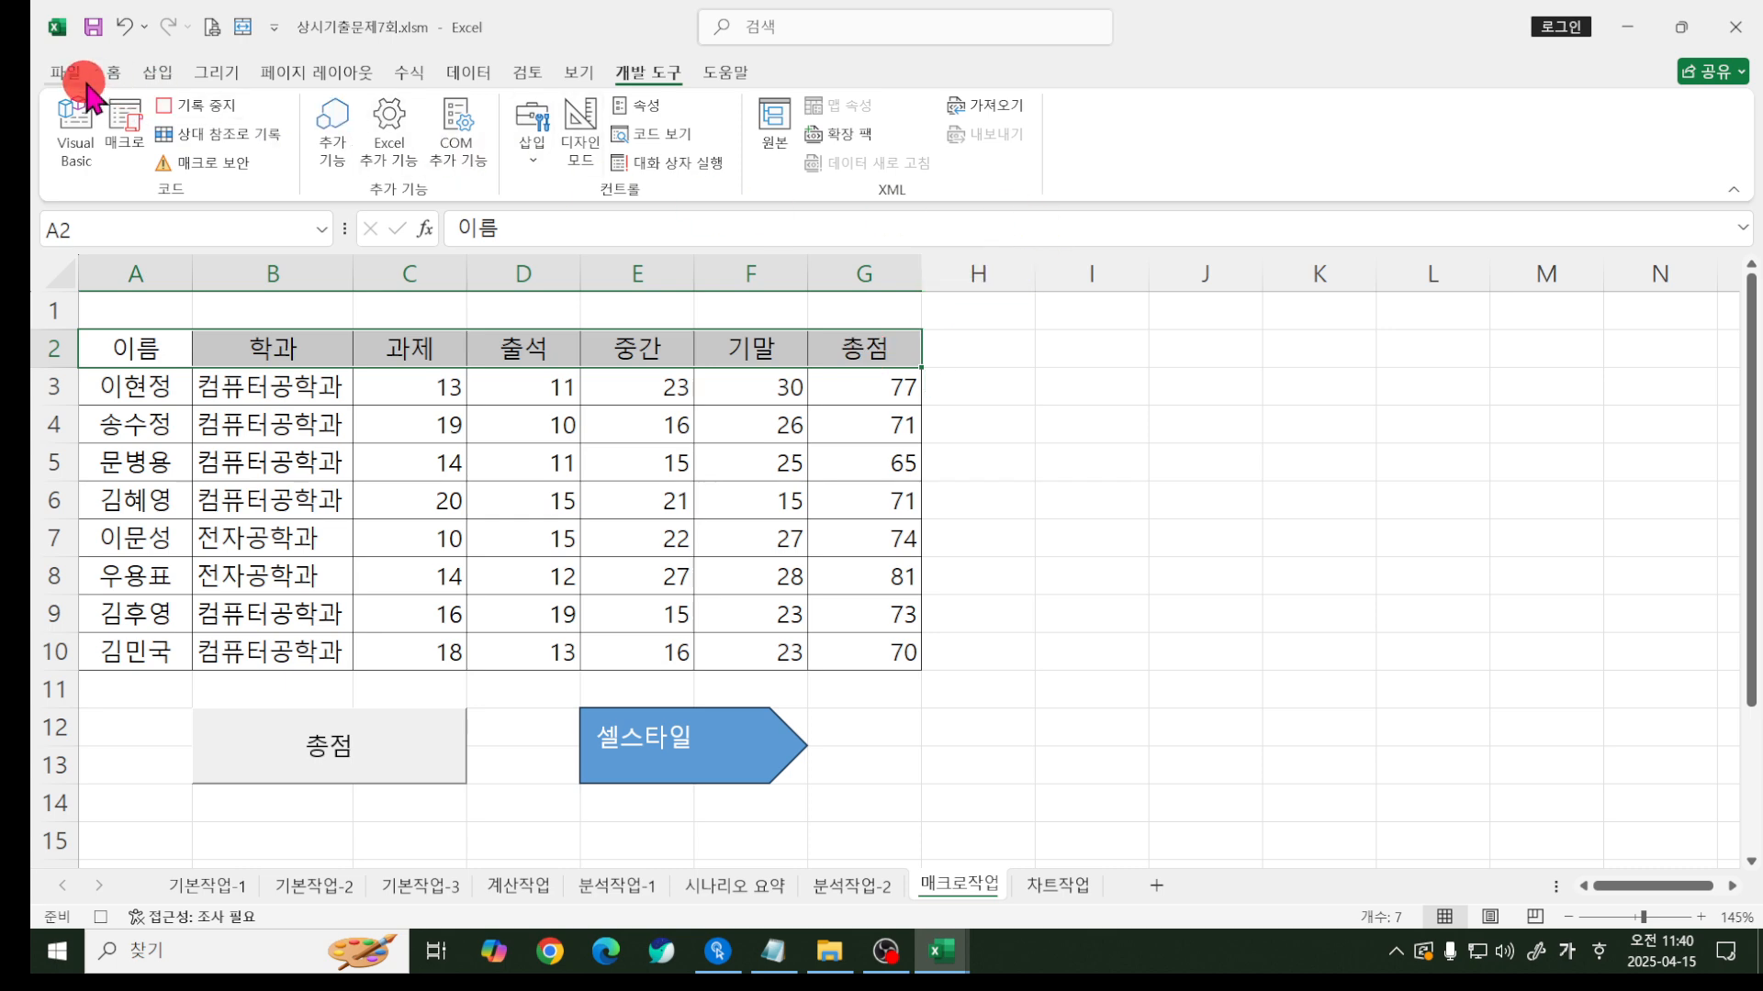
click(113, 73)
click(1184, 155)
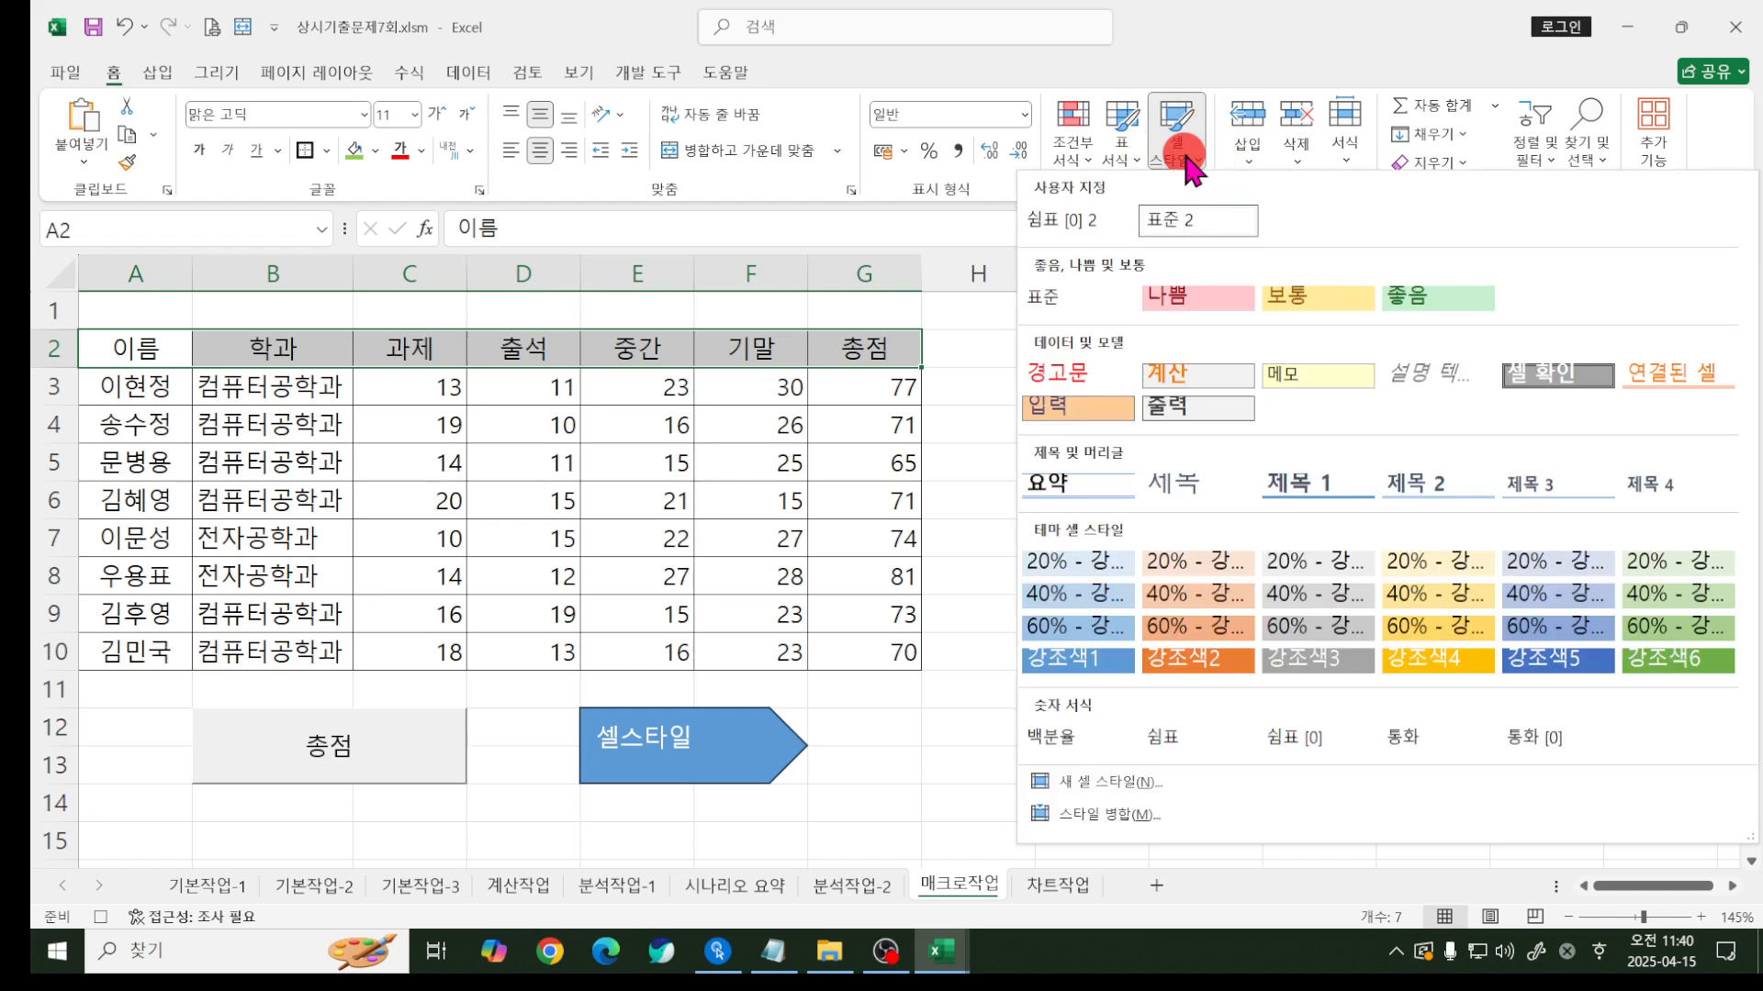
click(1669, 661)
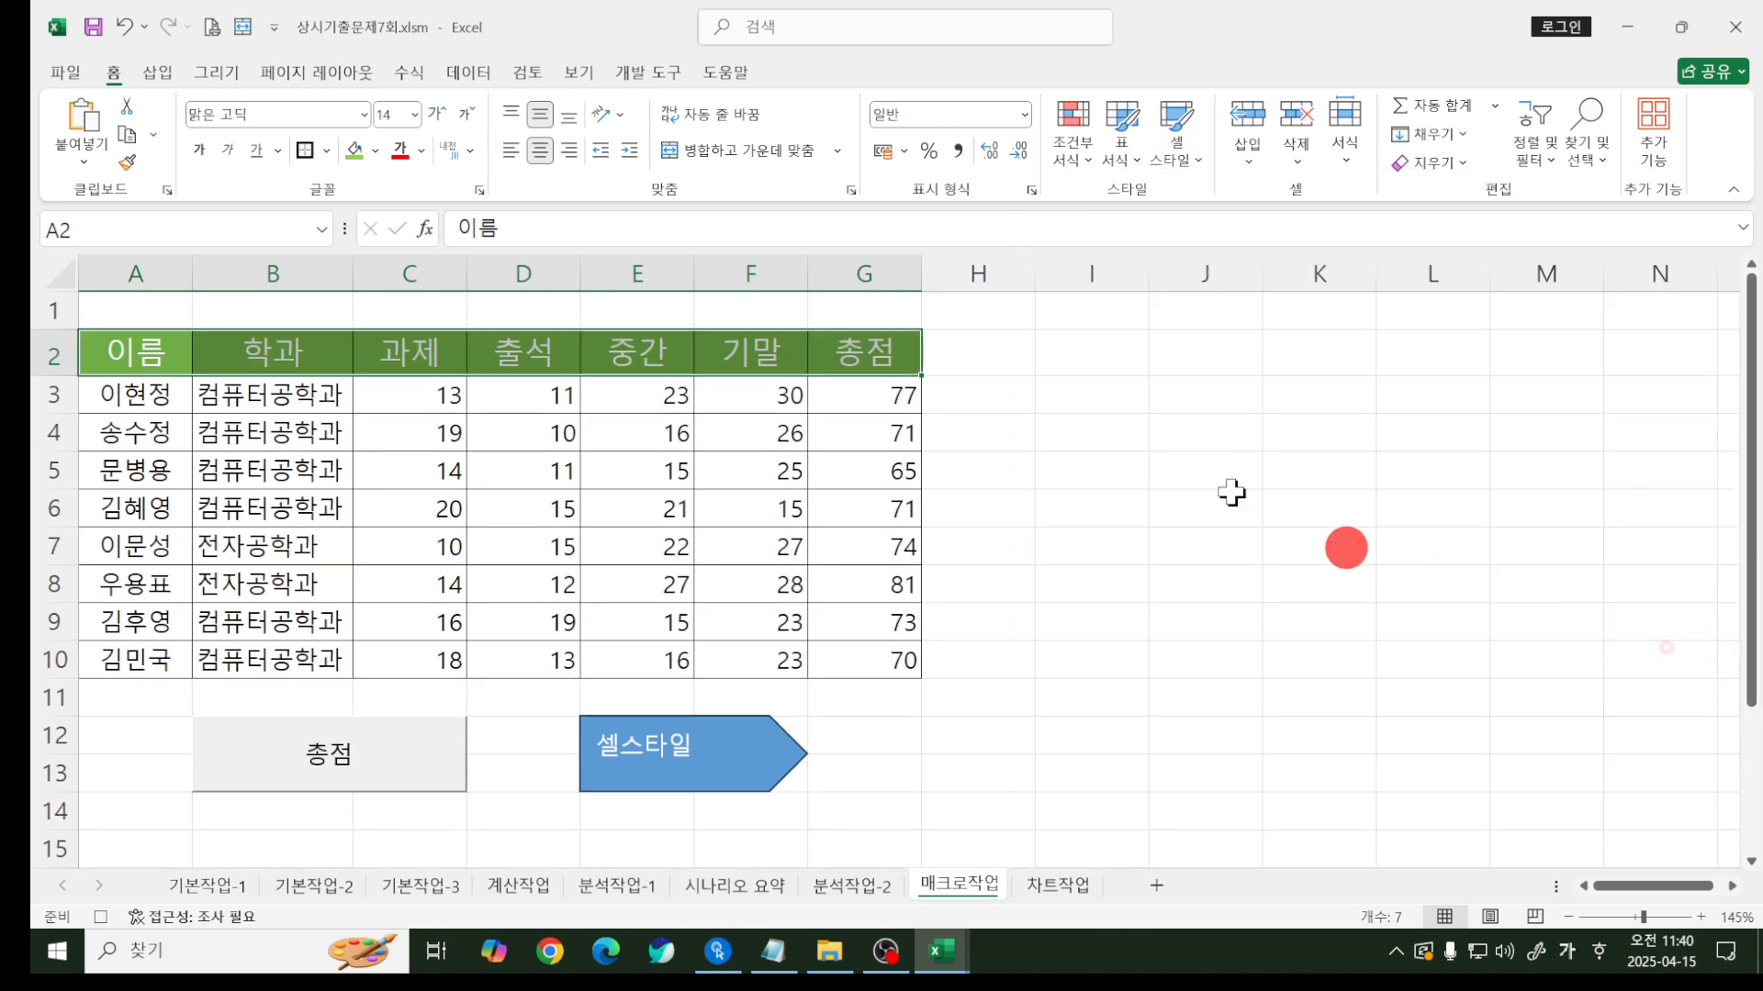
click(907, 345)
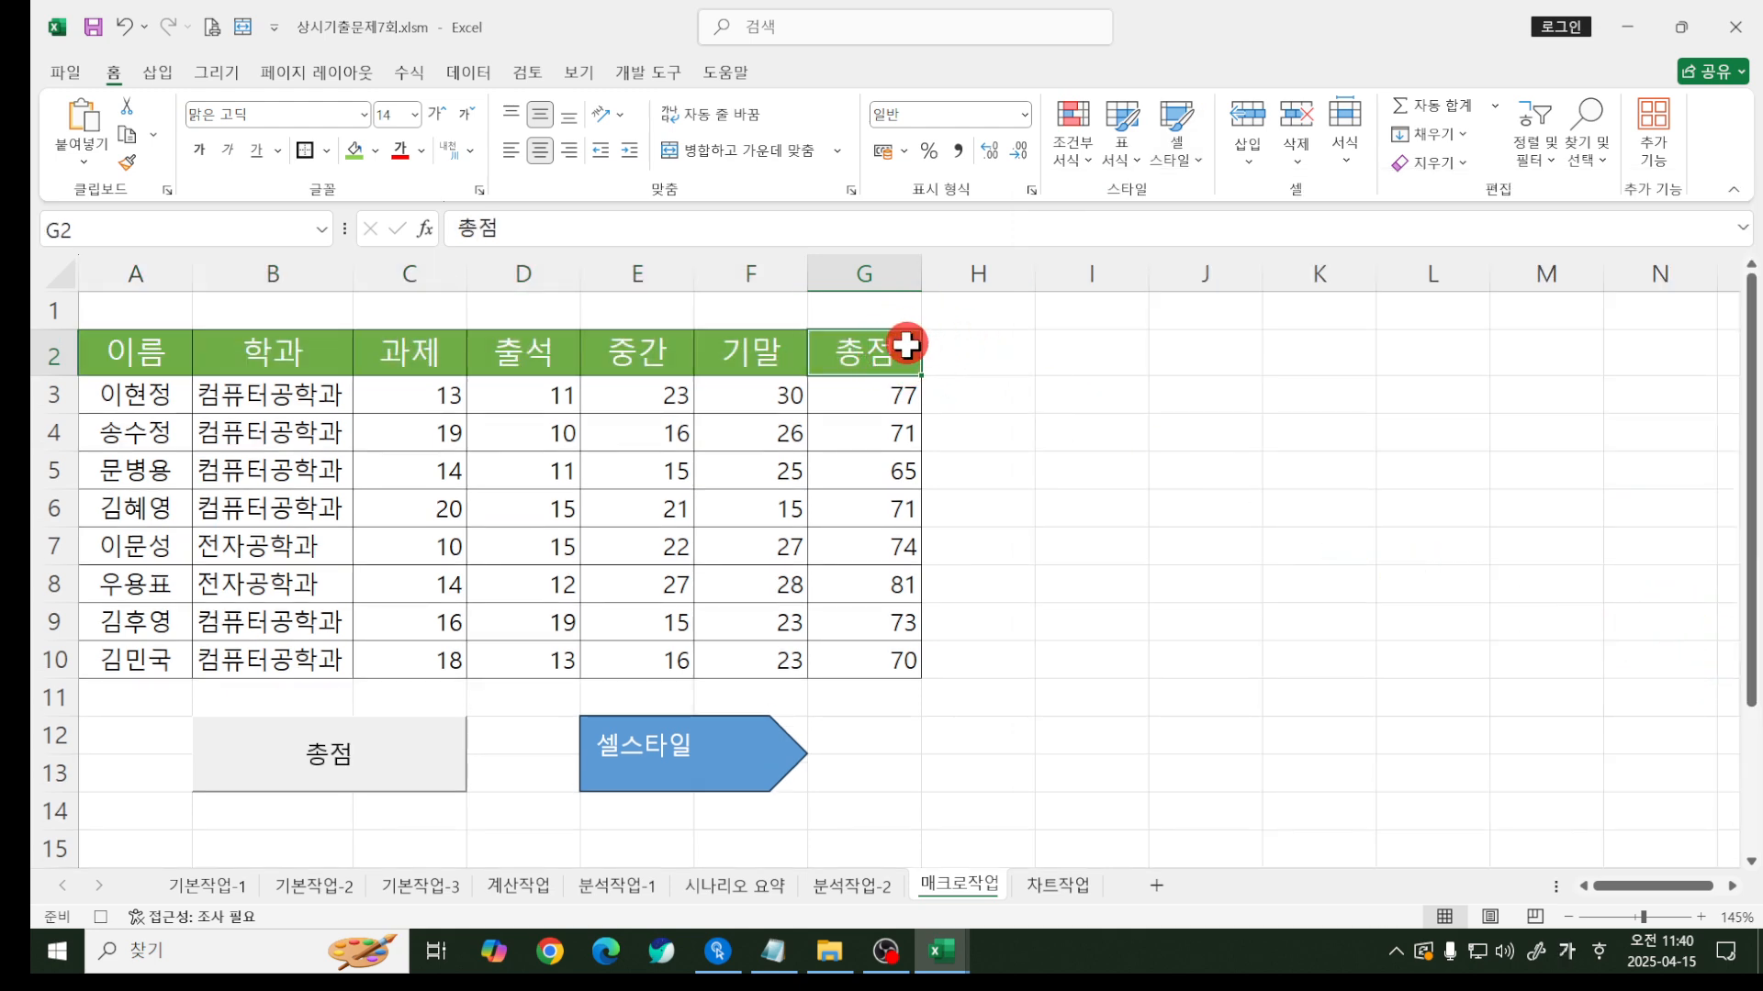
click(652, 77)
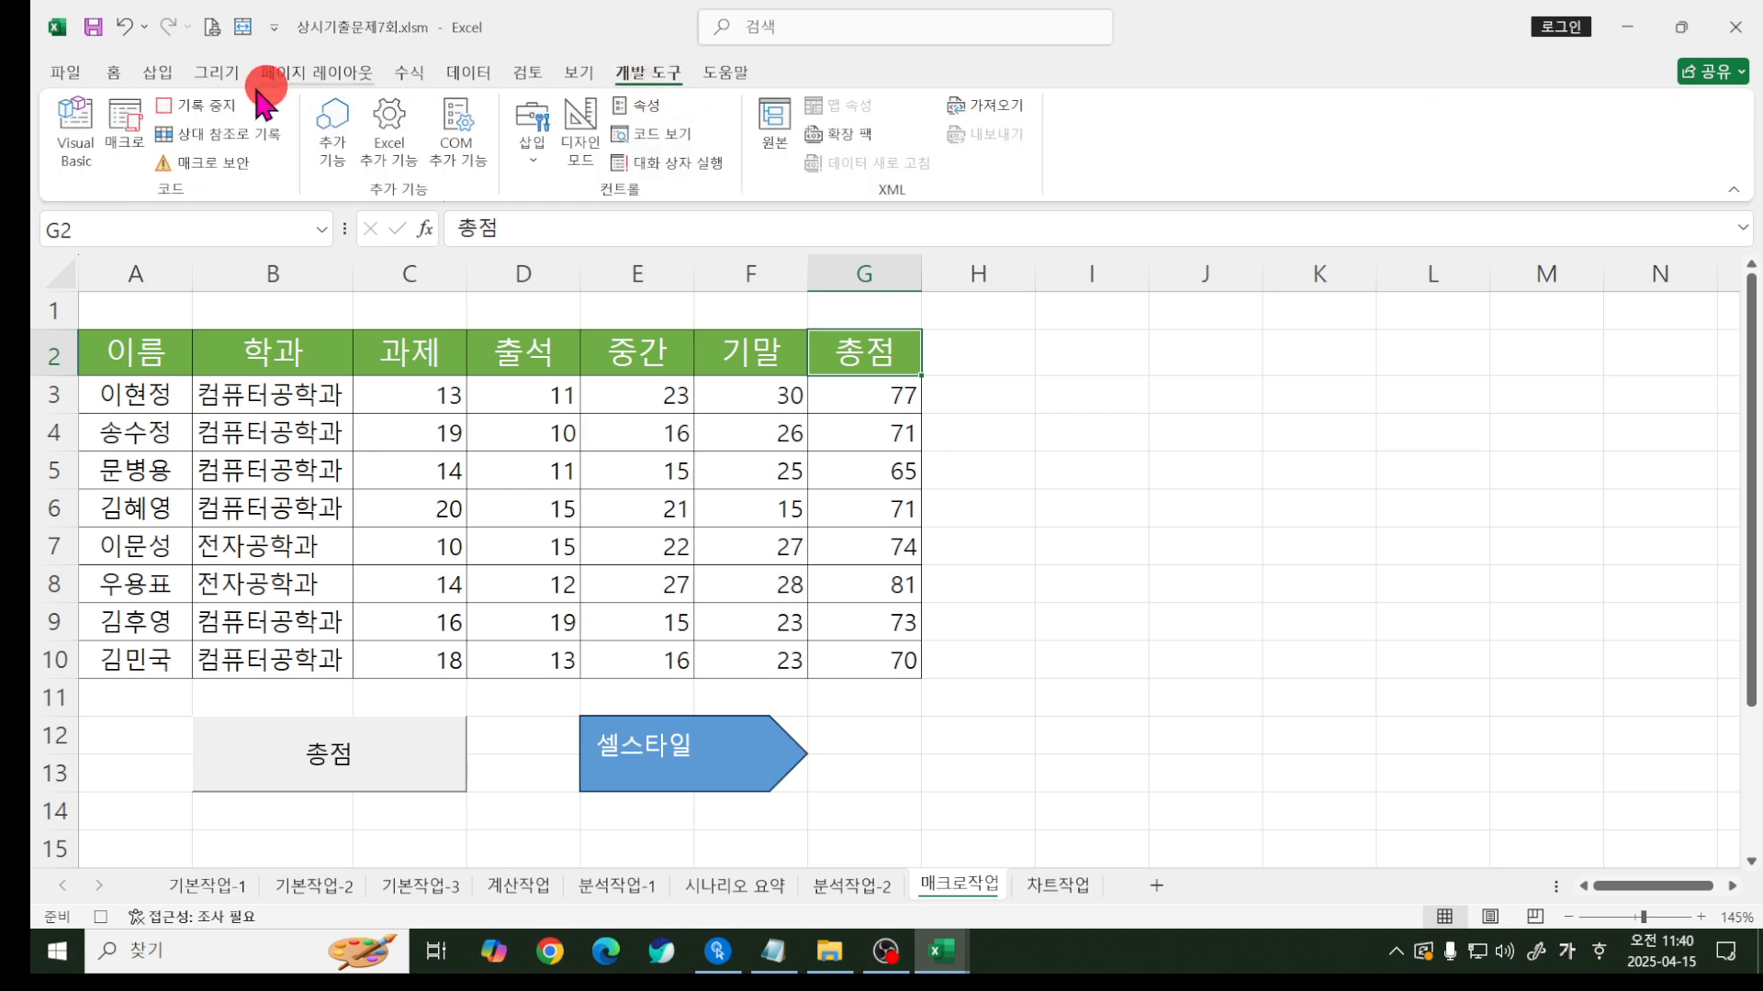
click(229, 105)
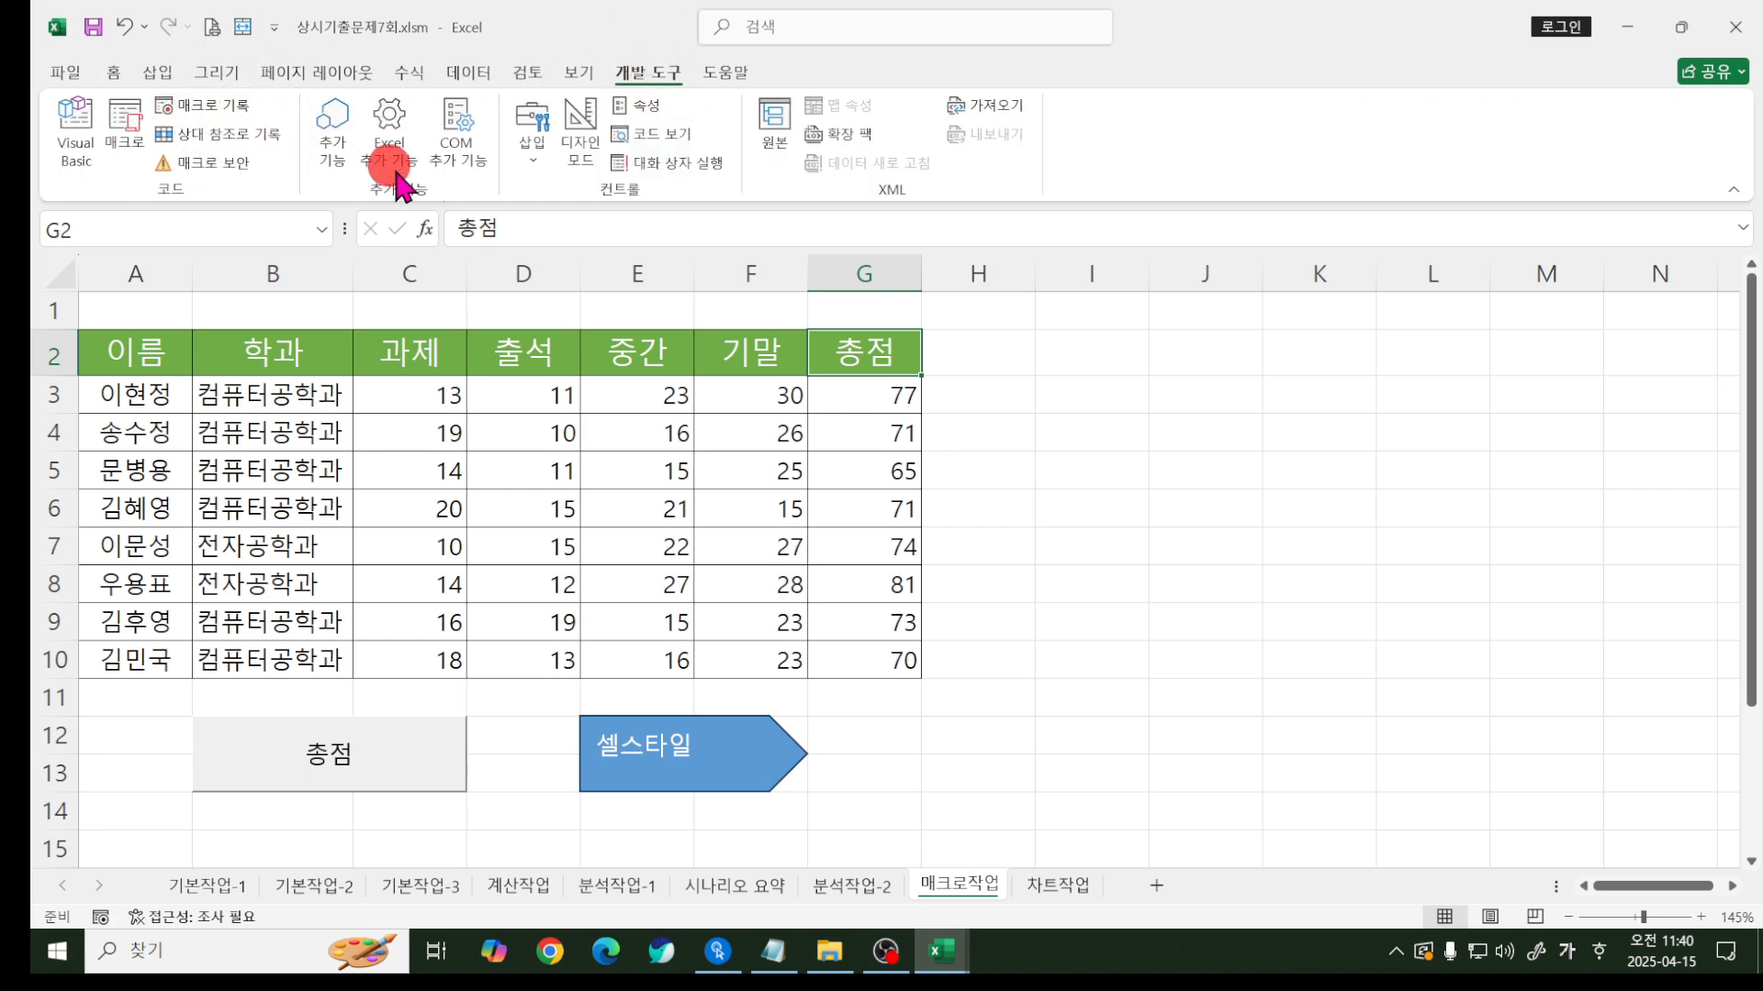
- Assign the 셀스타일 macro to the pentagon arrow shape and deselect the shape
click(730, 745)
click(978, 715)
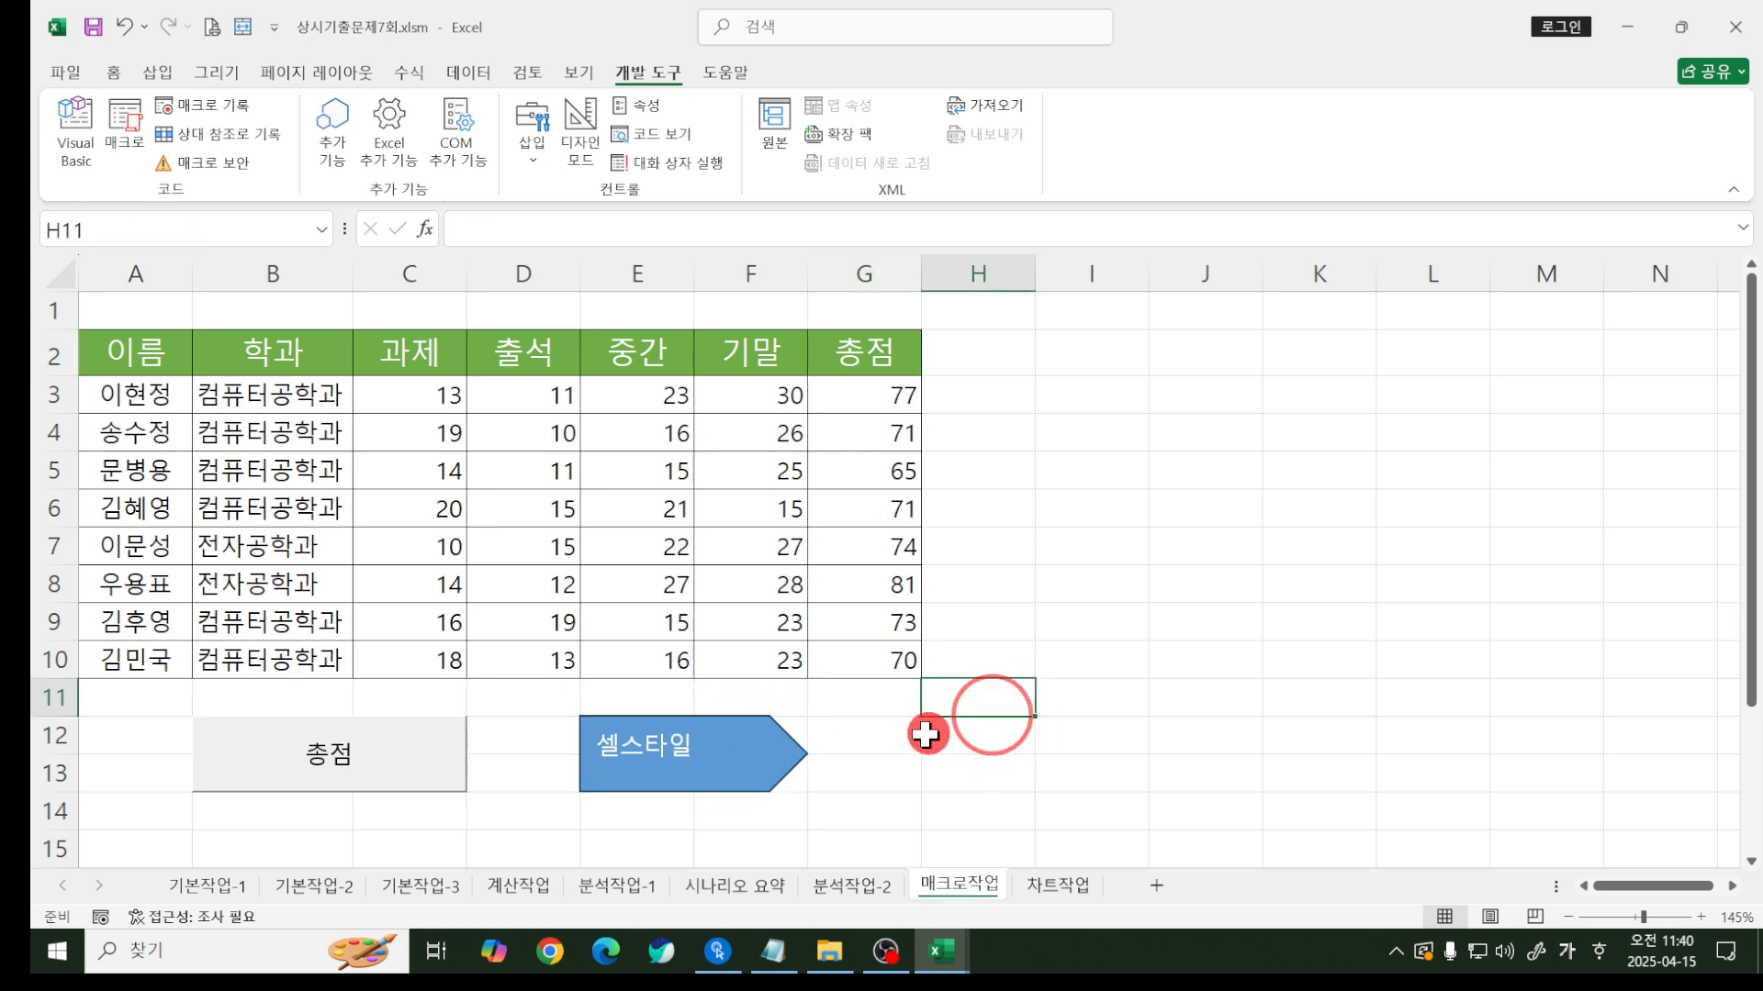
click(735, 751)
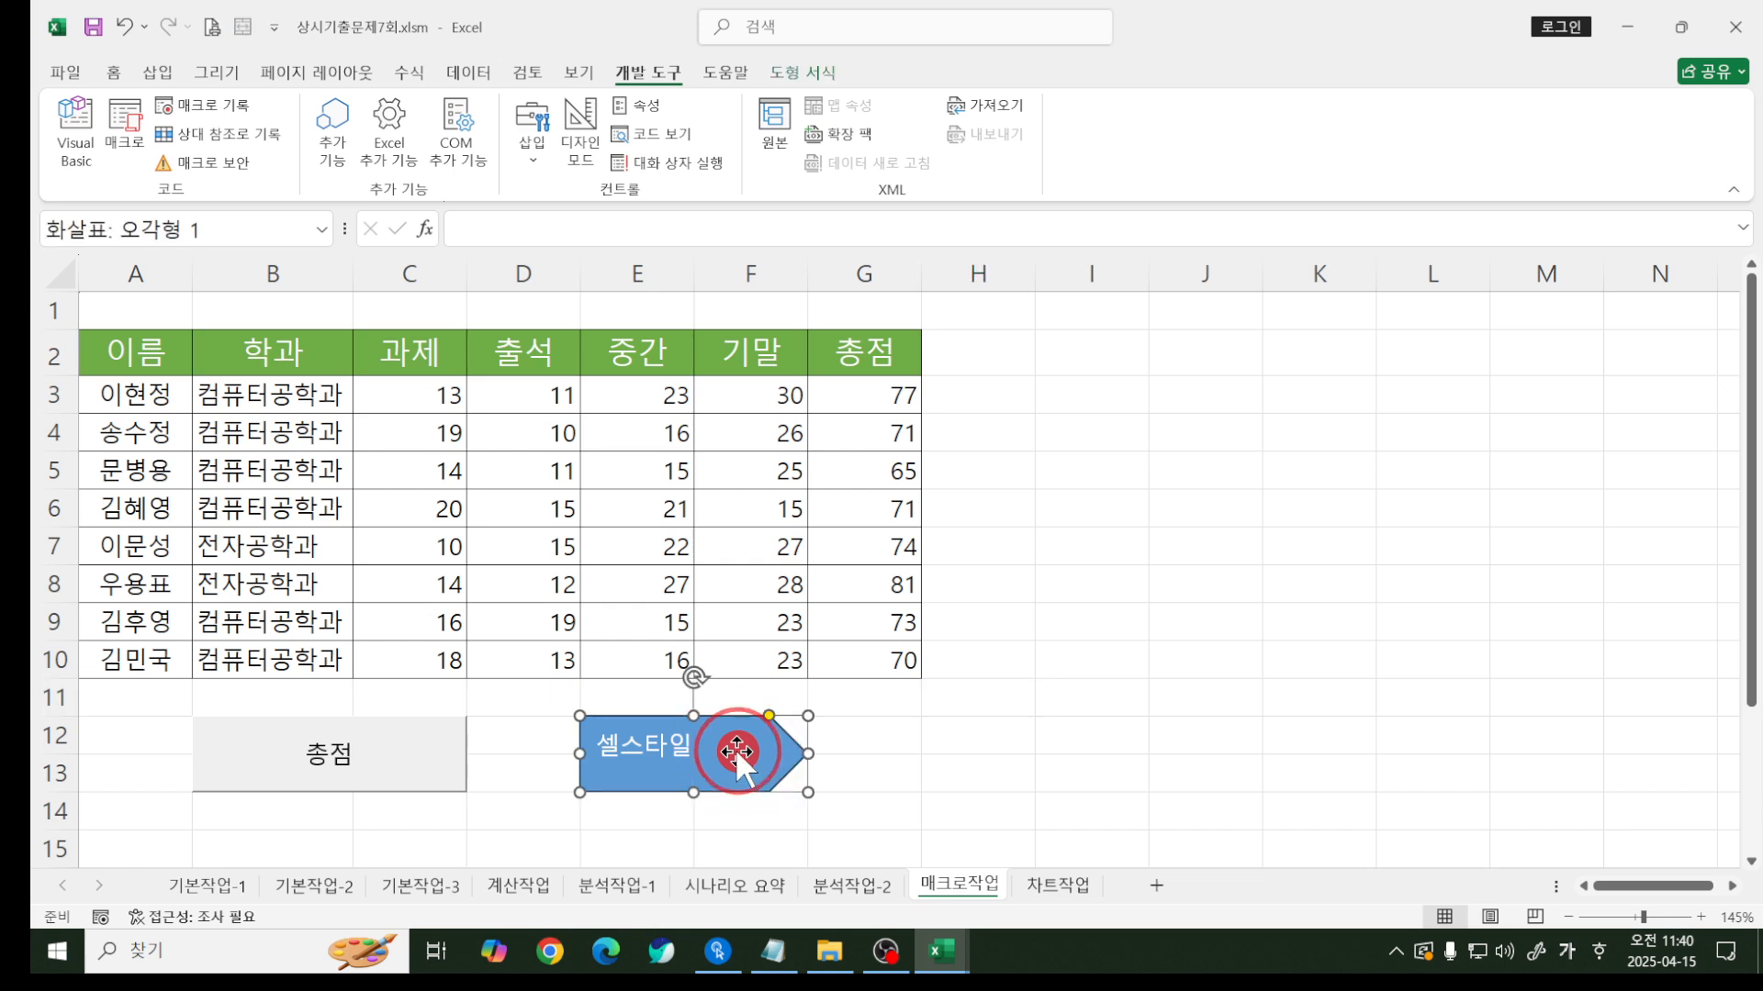
right_click(737, 753)
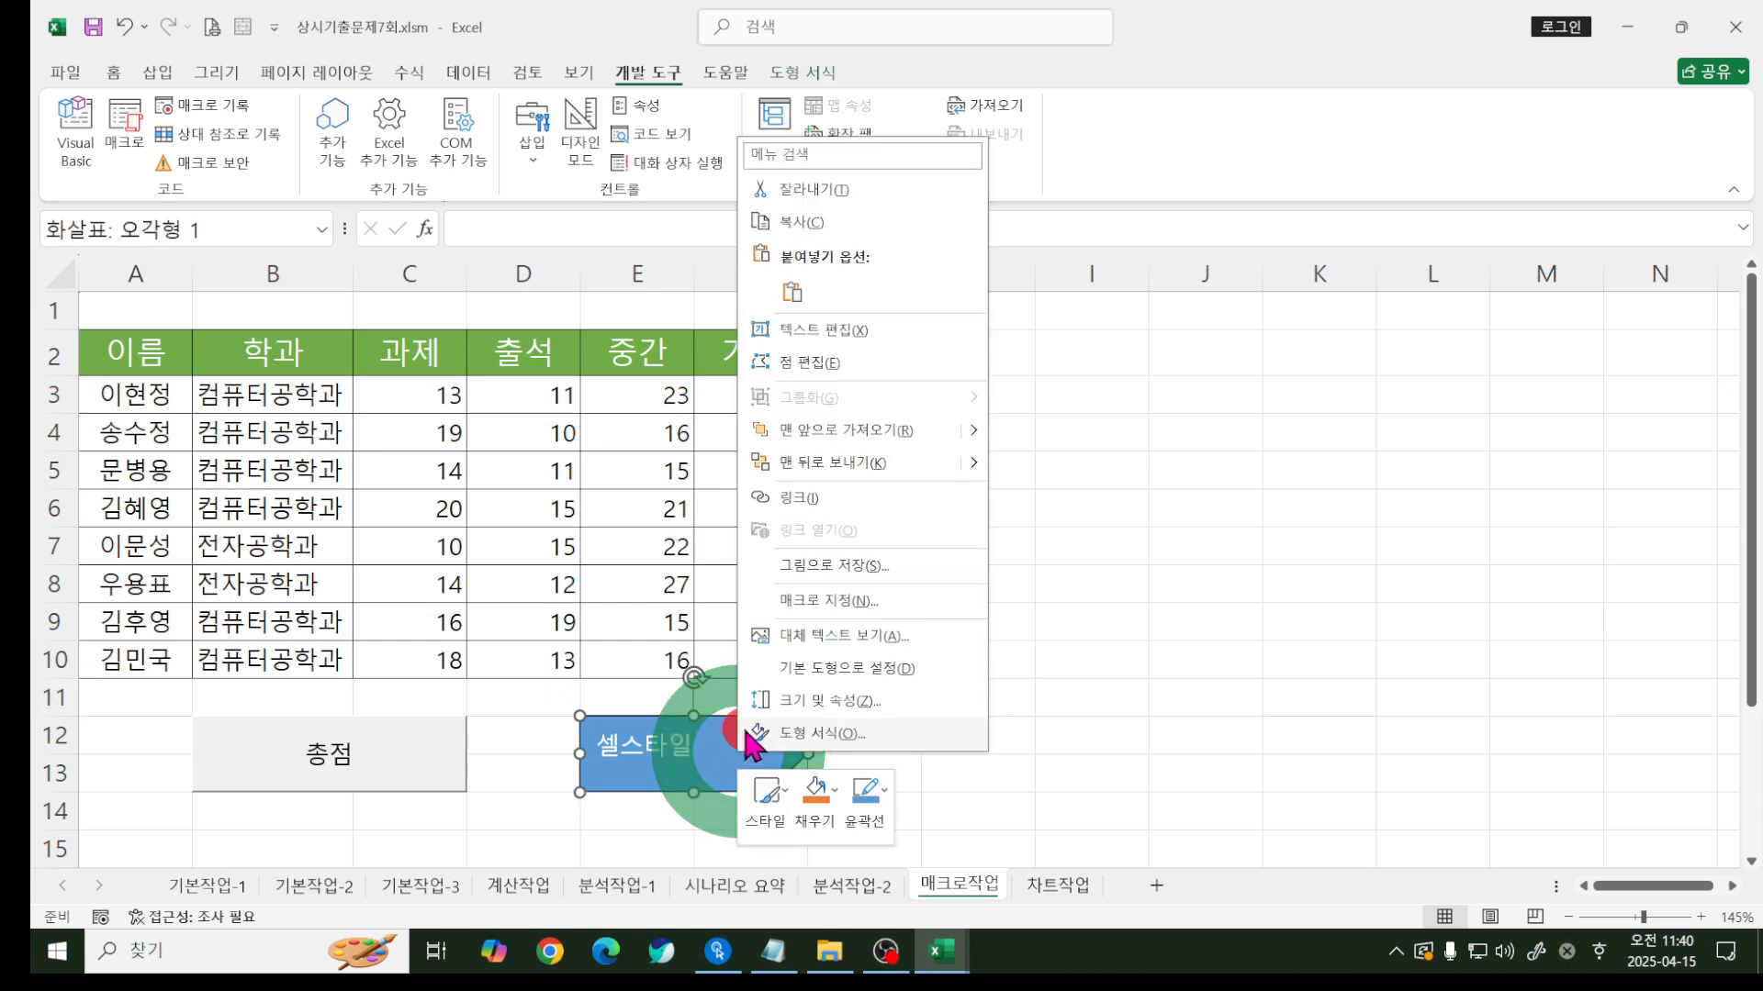
click(795, 603)
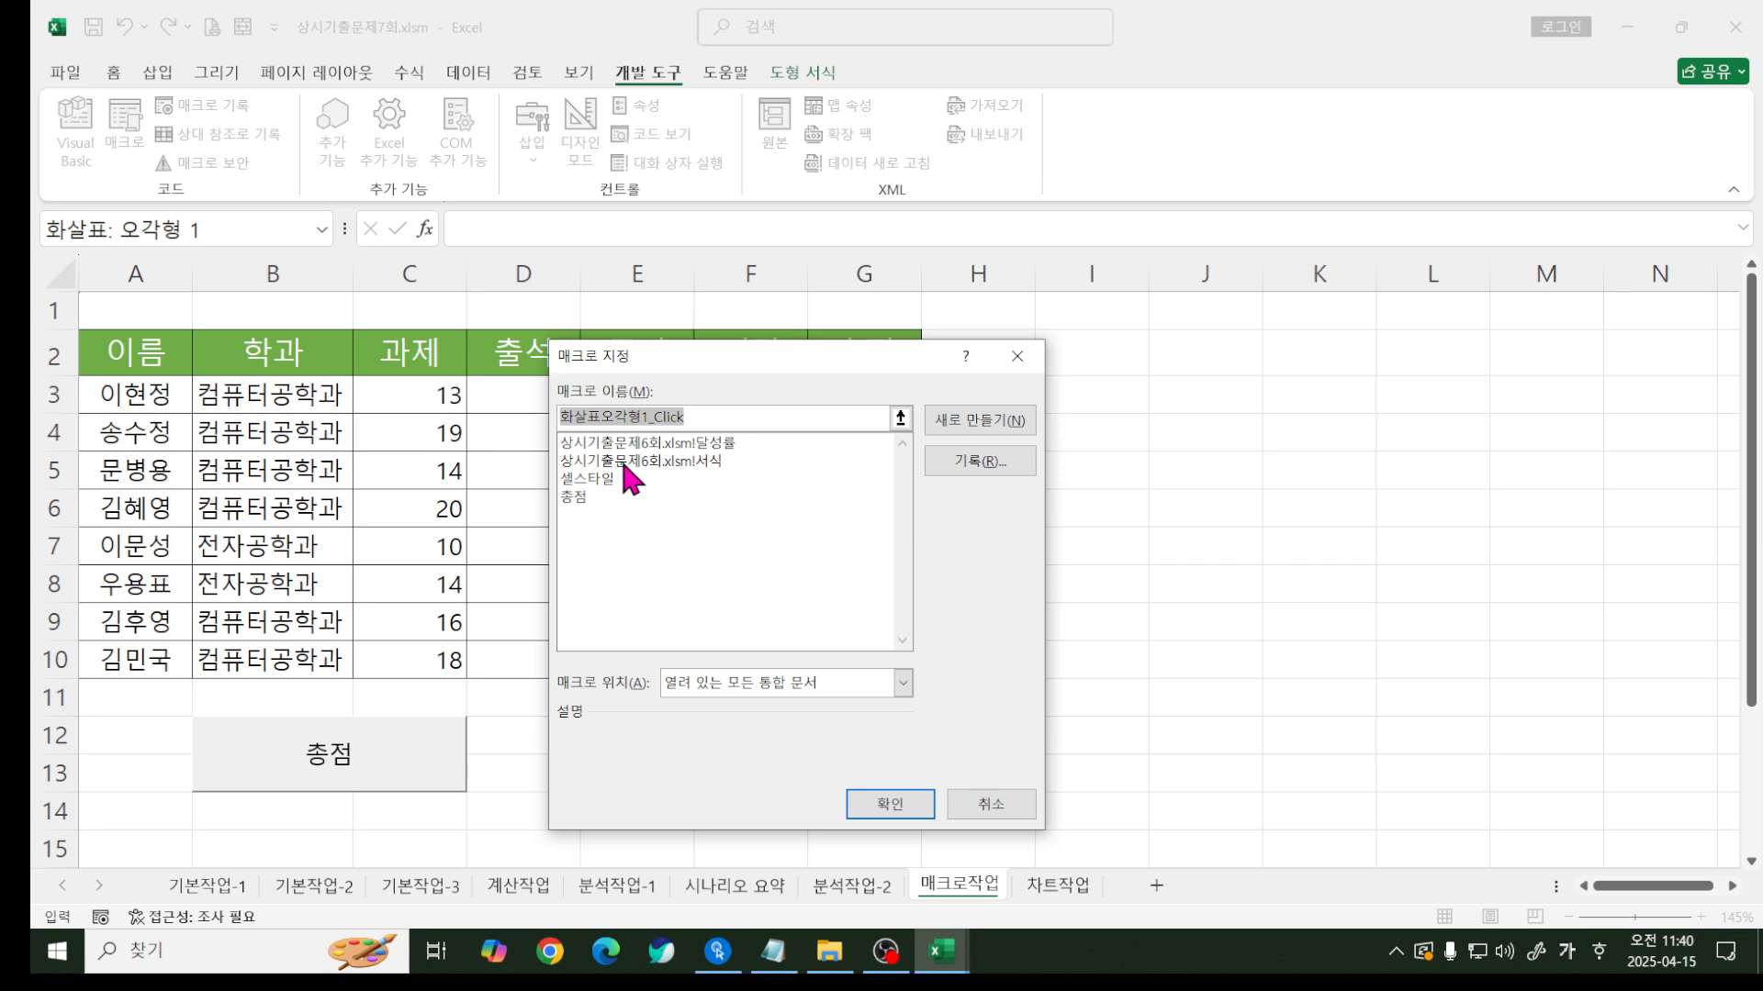
click(604, 479)
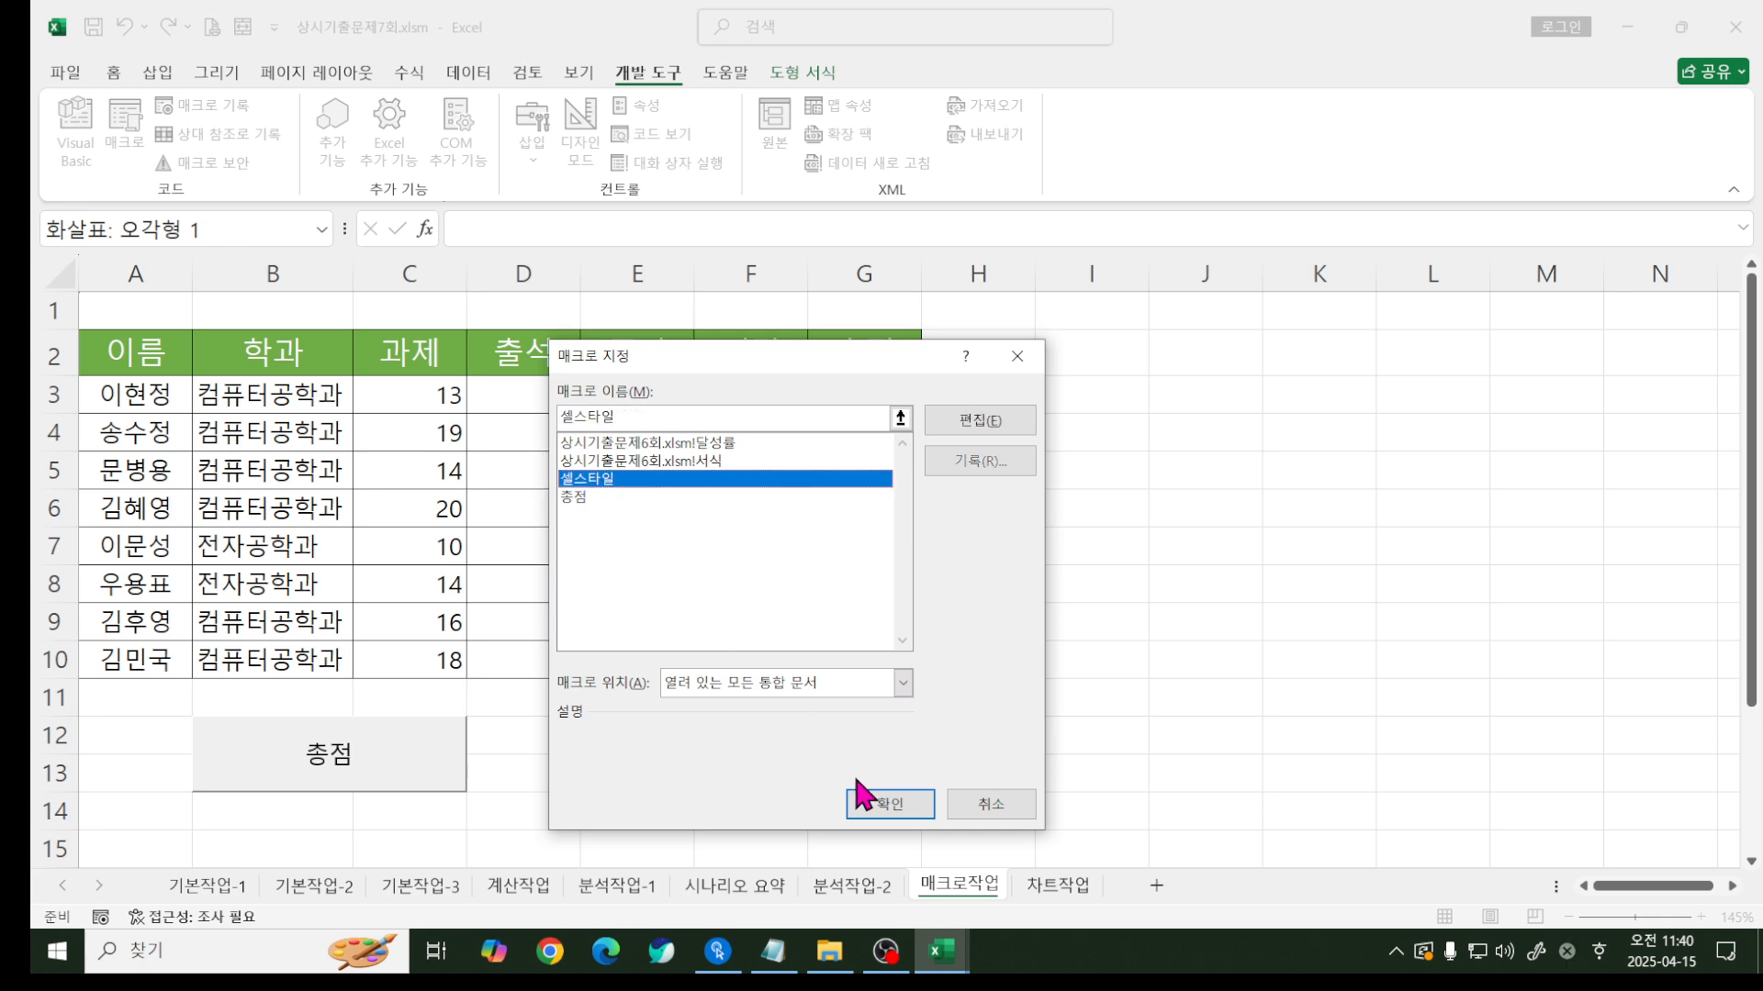
click(872, 802)
click(1114, 790)
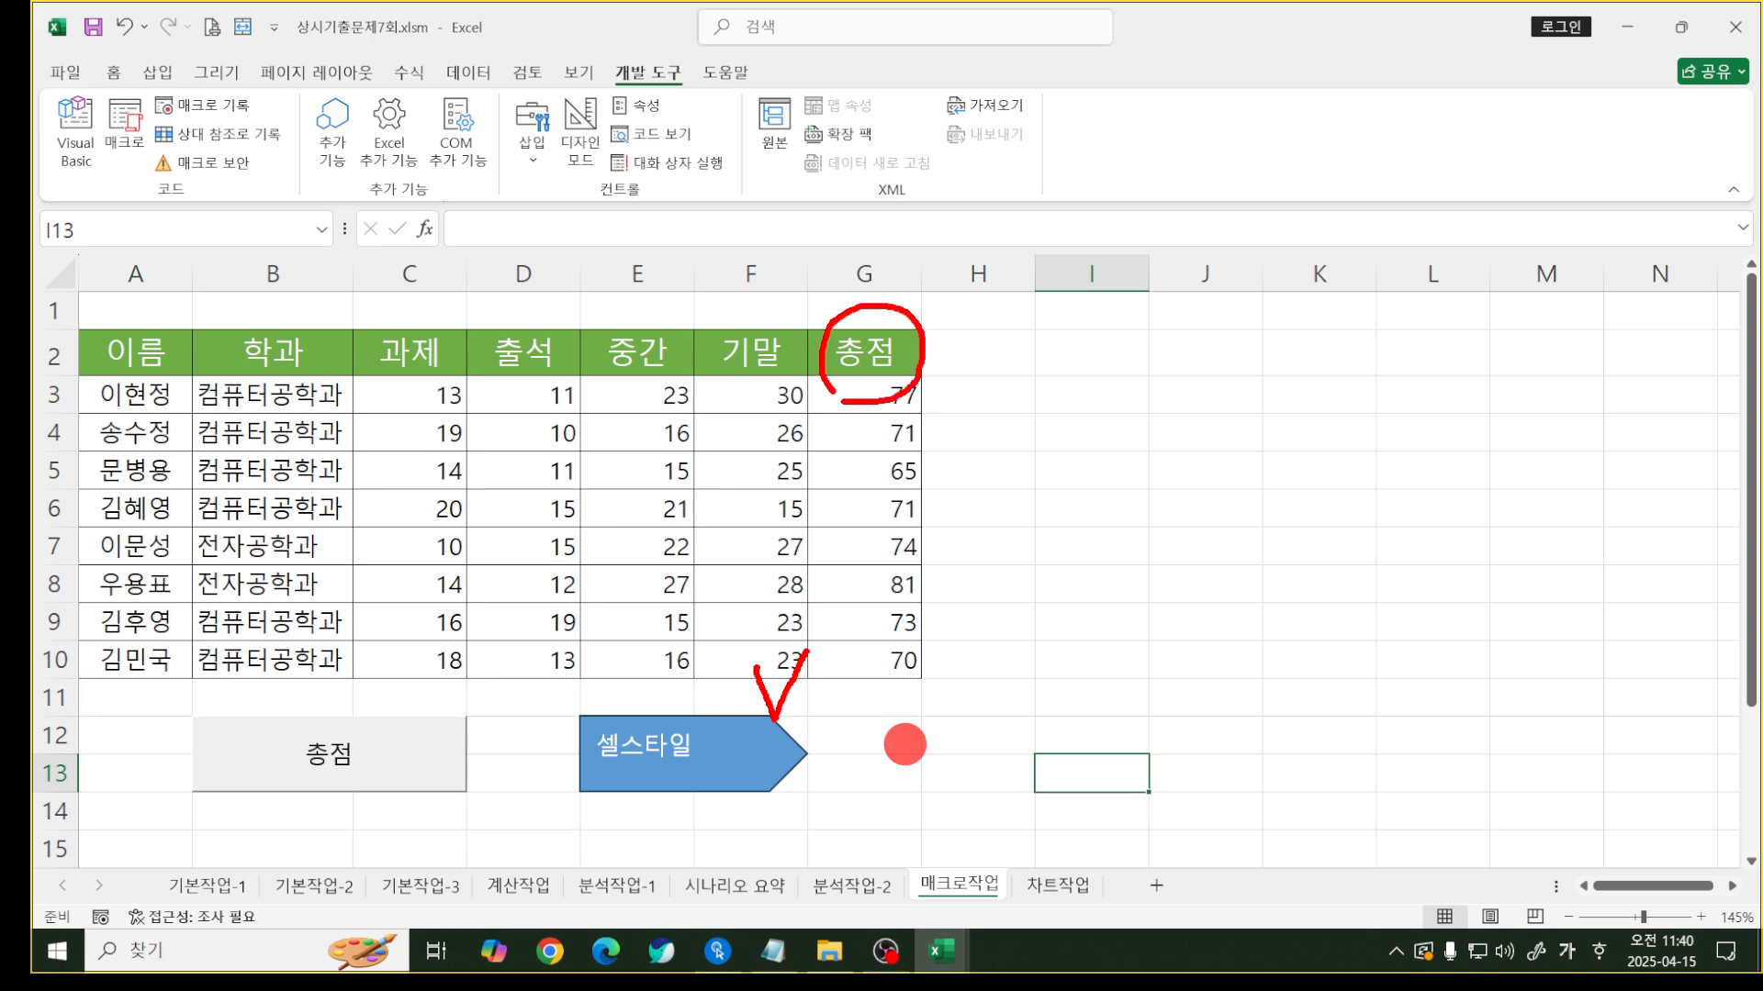
- Test the pentagon arrow shape by running its 셀스타일 macro
key(Escape)
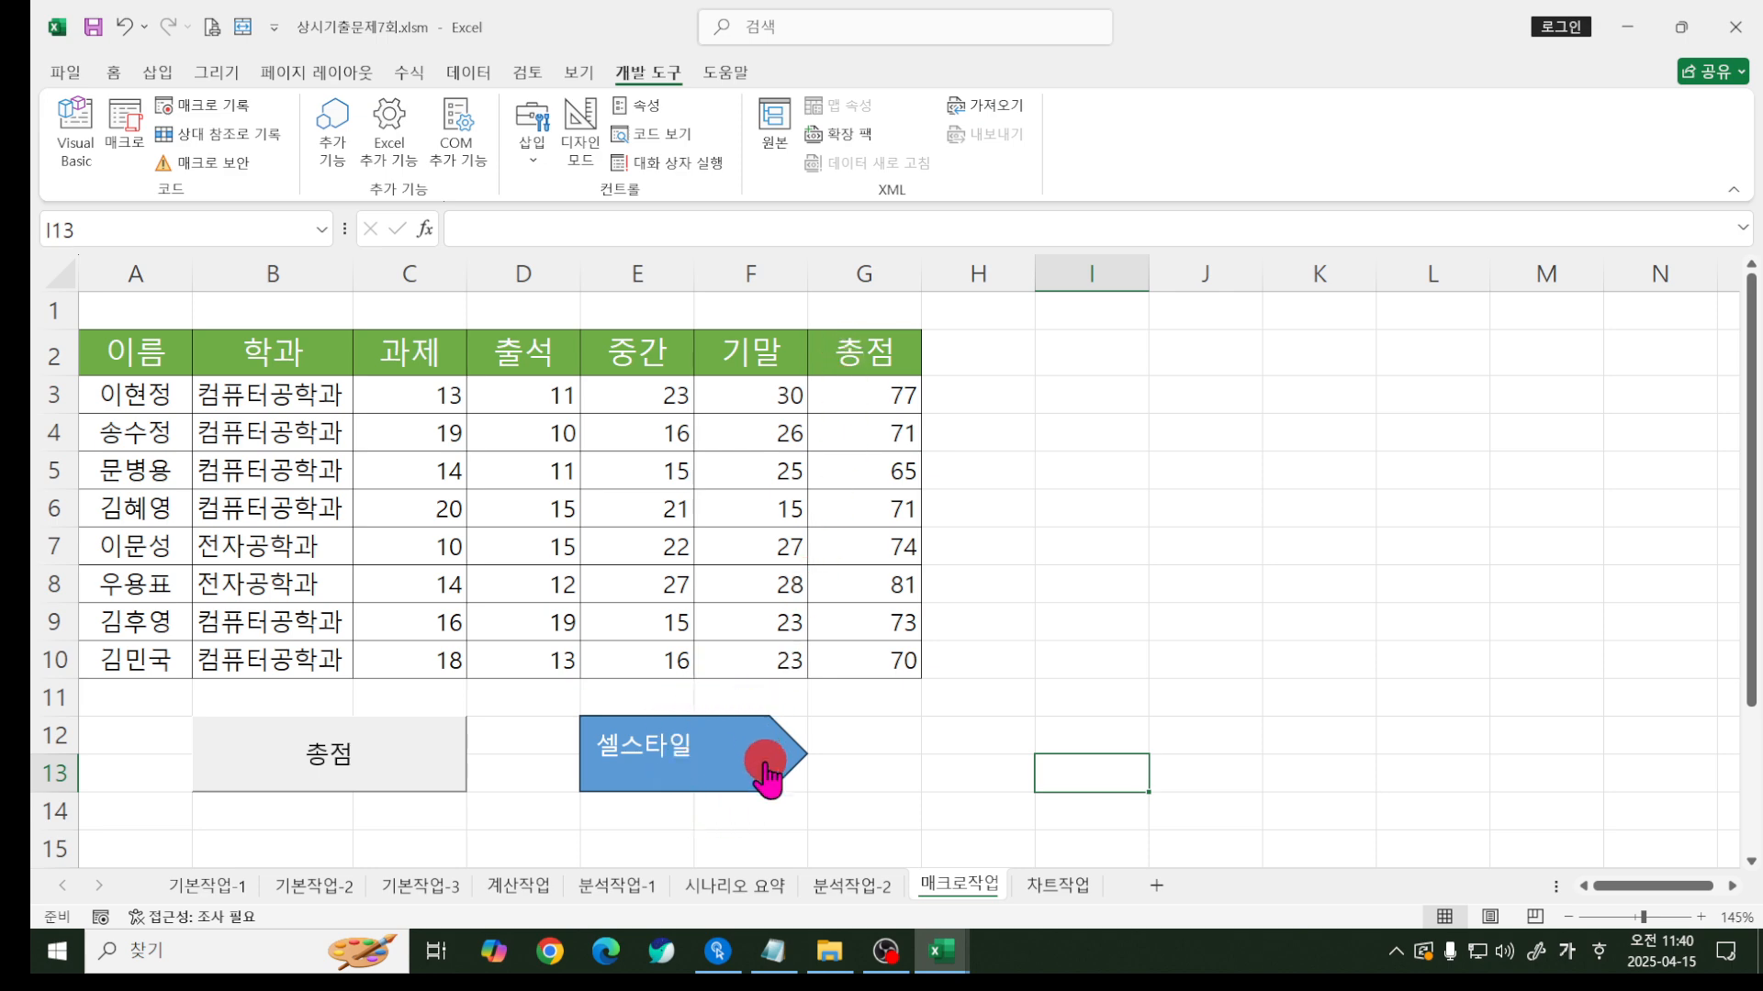
click(225, 110)
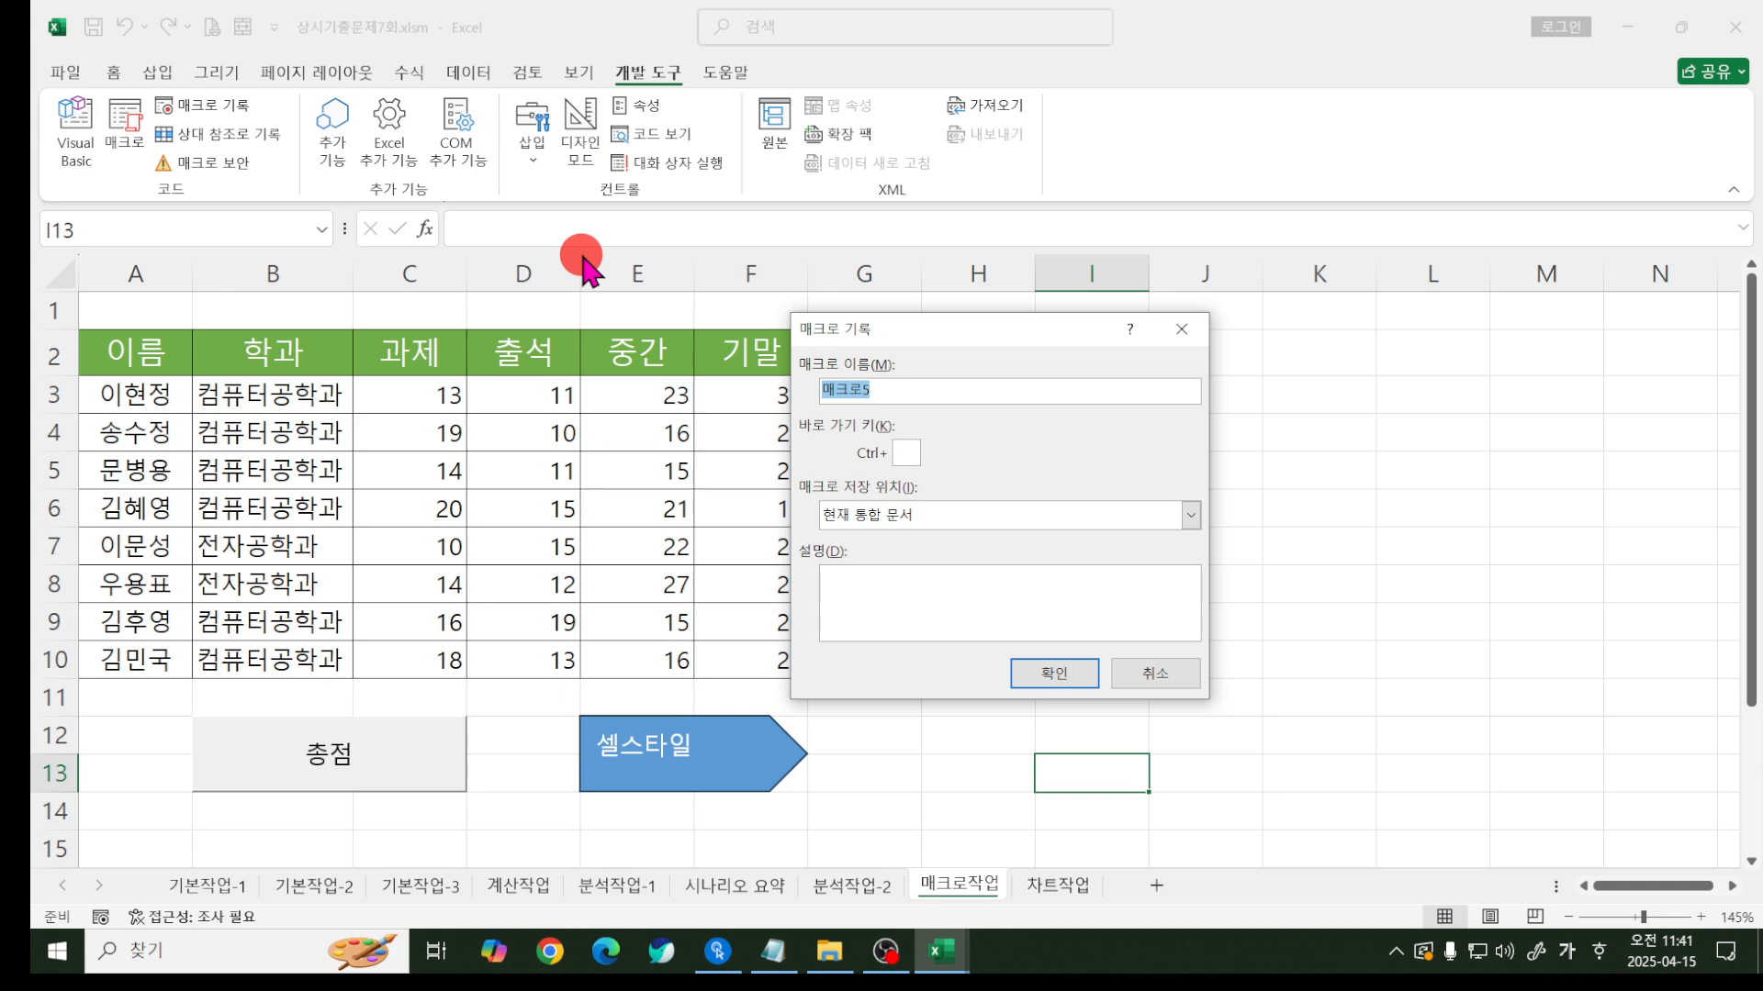
key(Return)
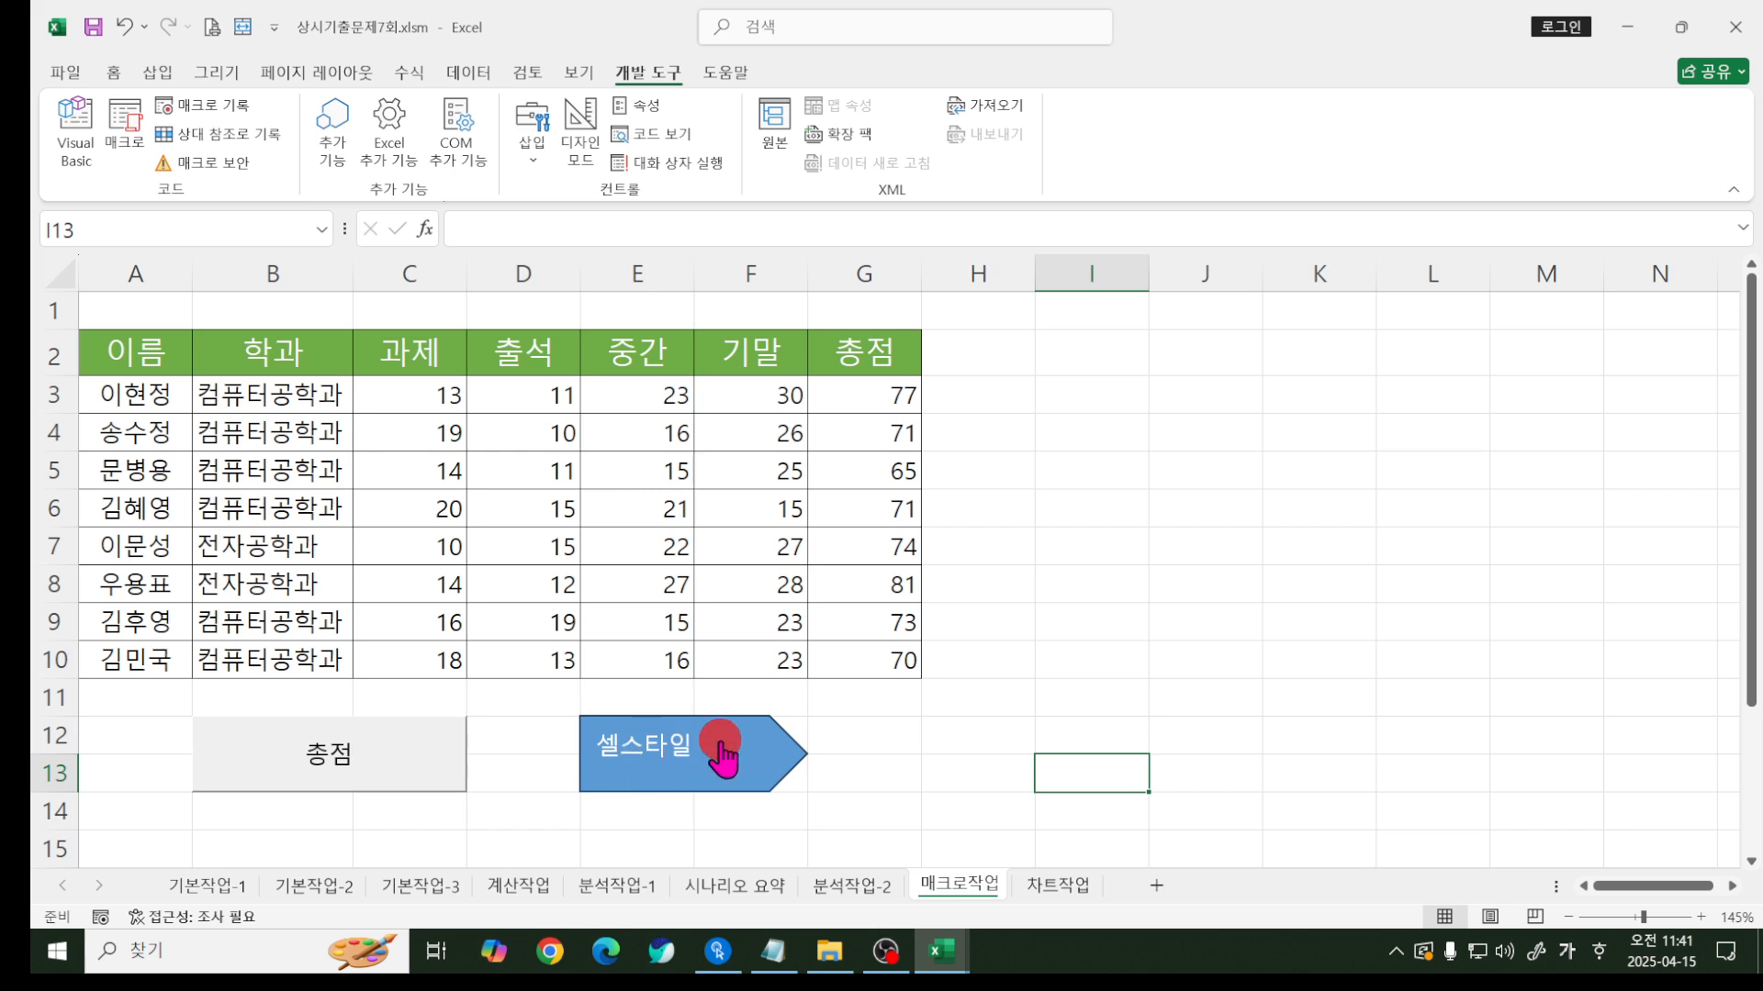
click(720, 757)
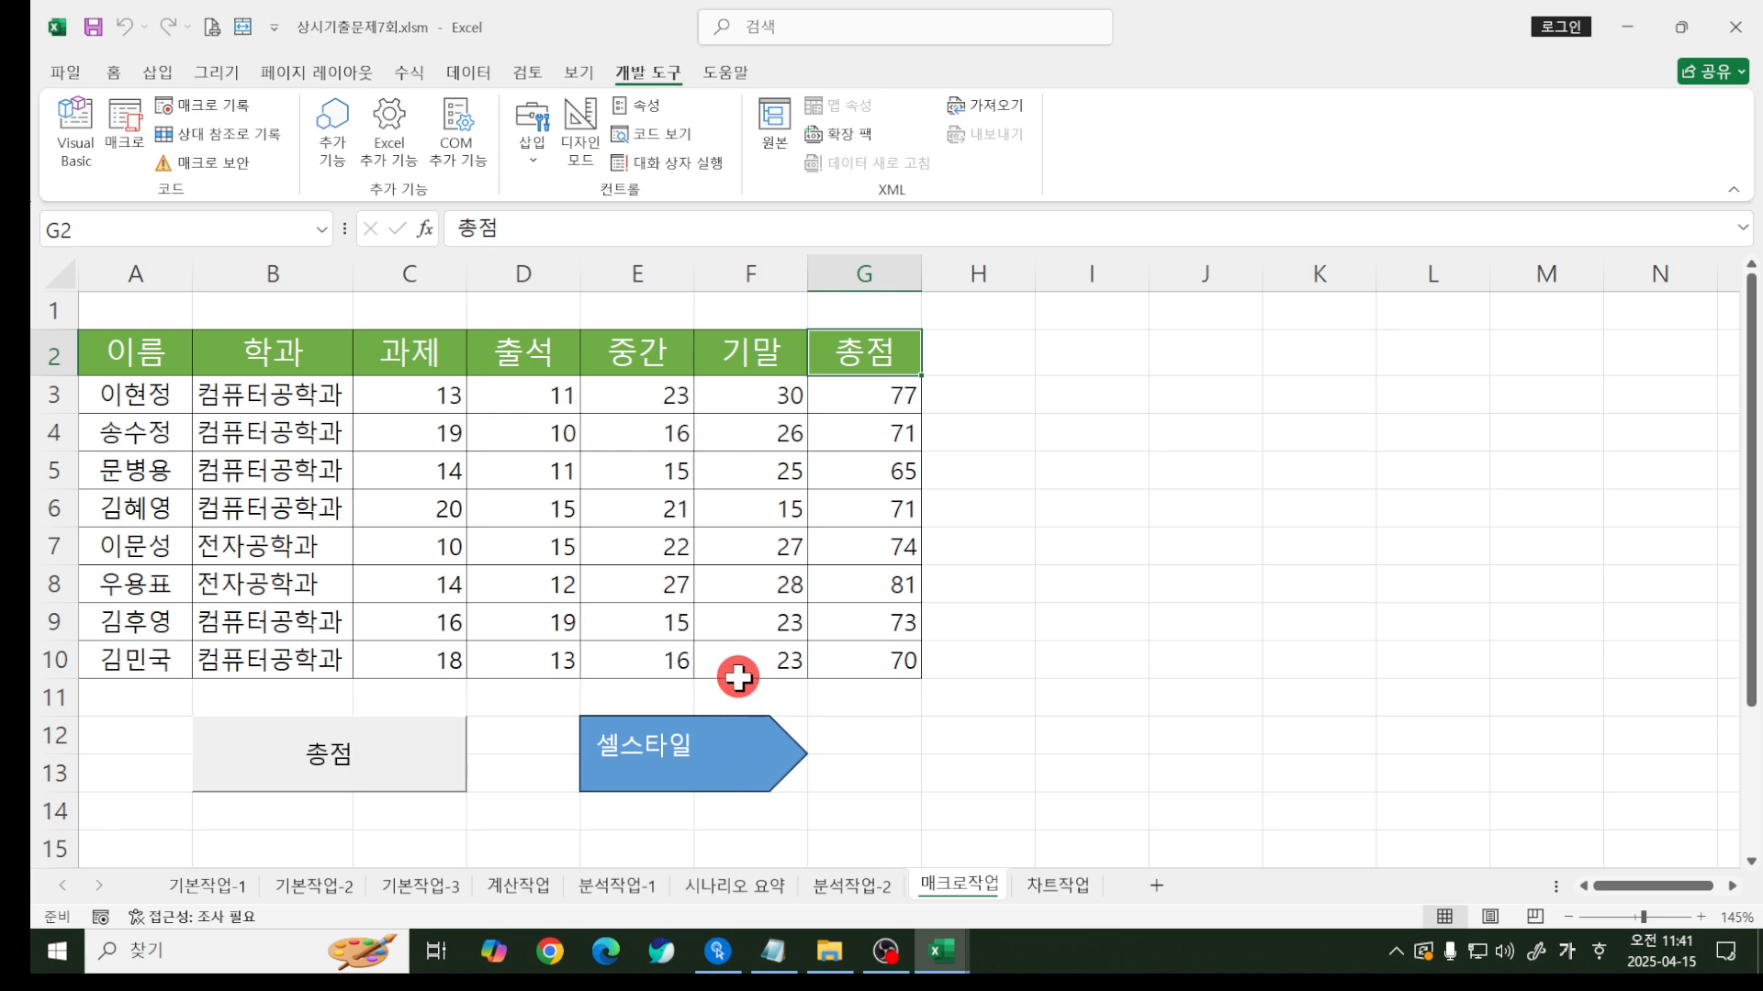
click(727, 610)
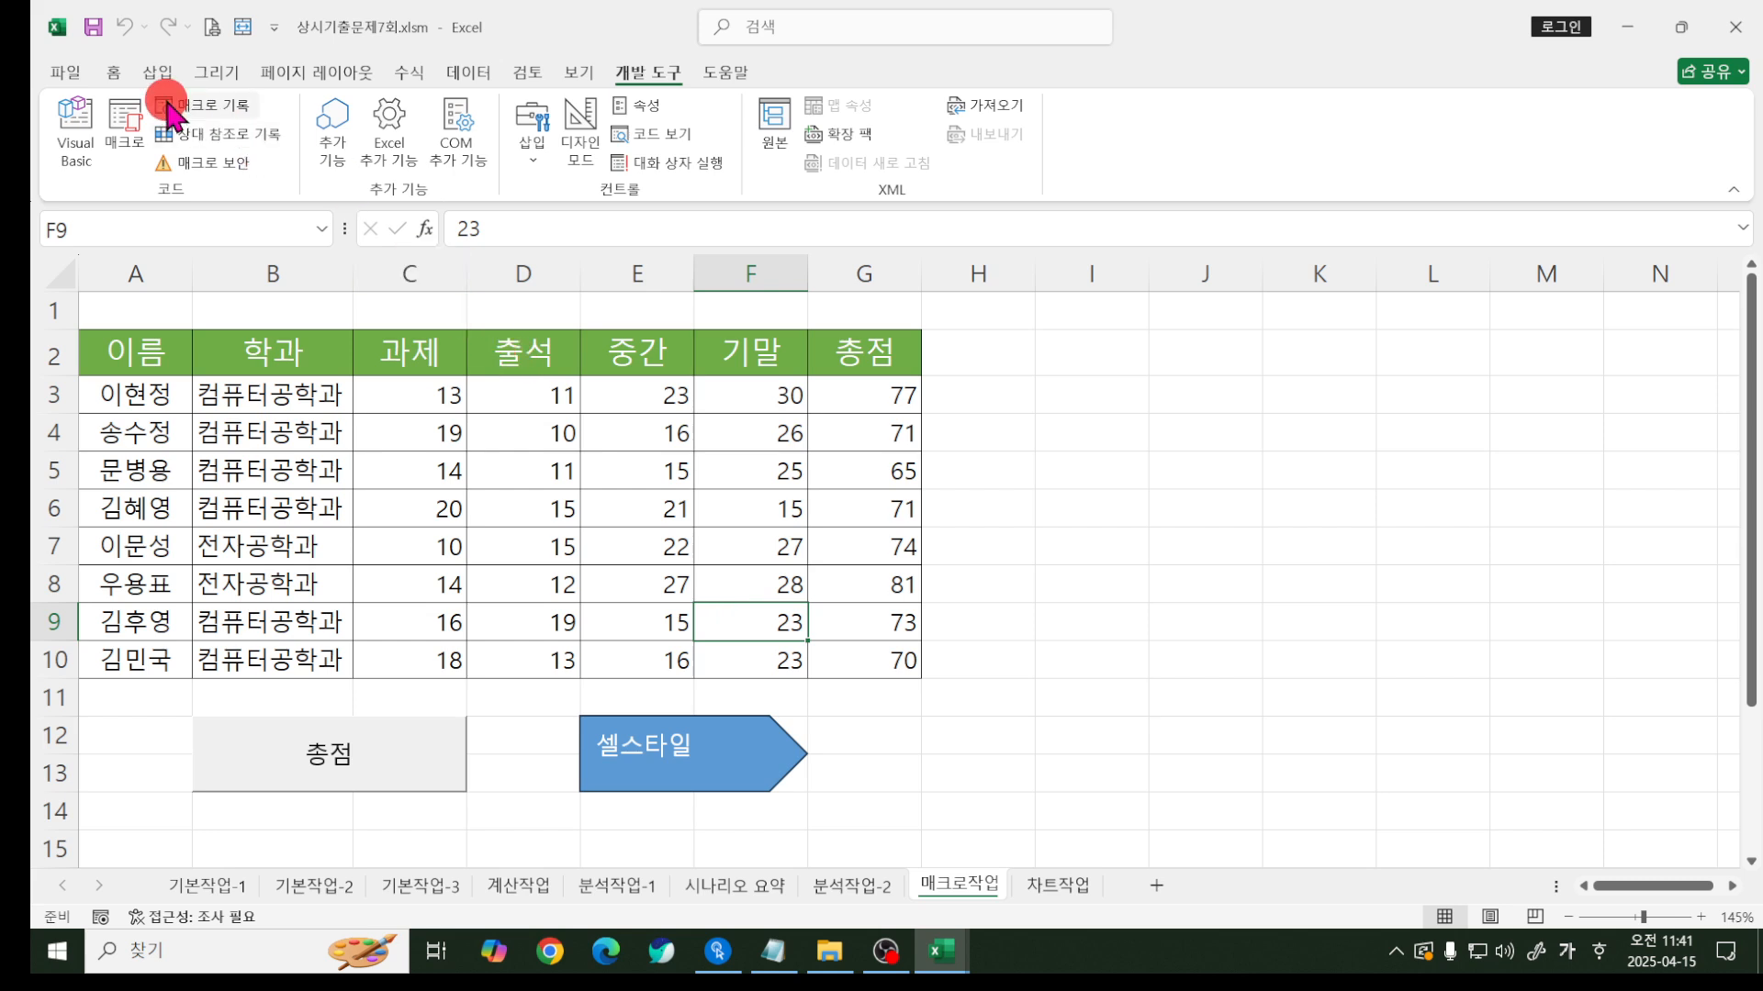
click(112, 72)
click(1176, 137)
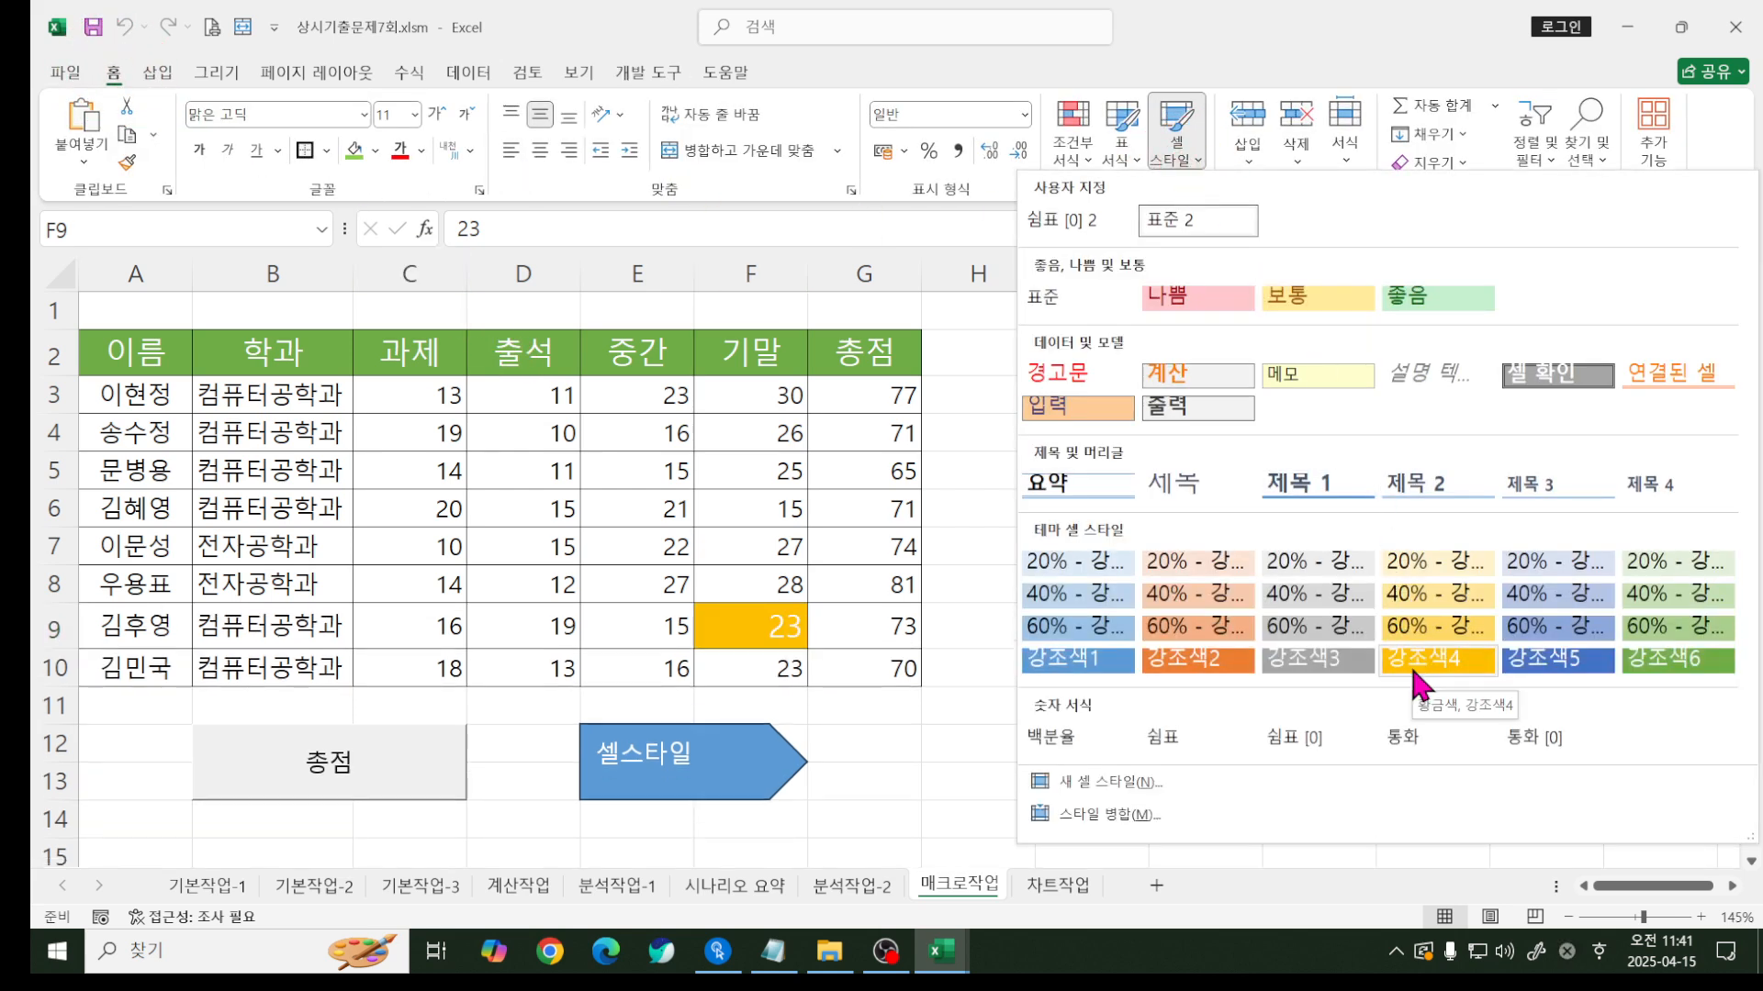
click(693, 526)
click(681, 518)
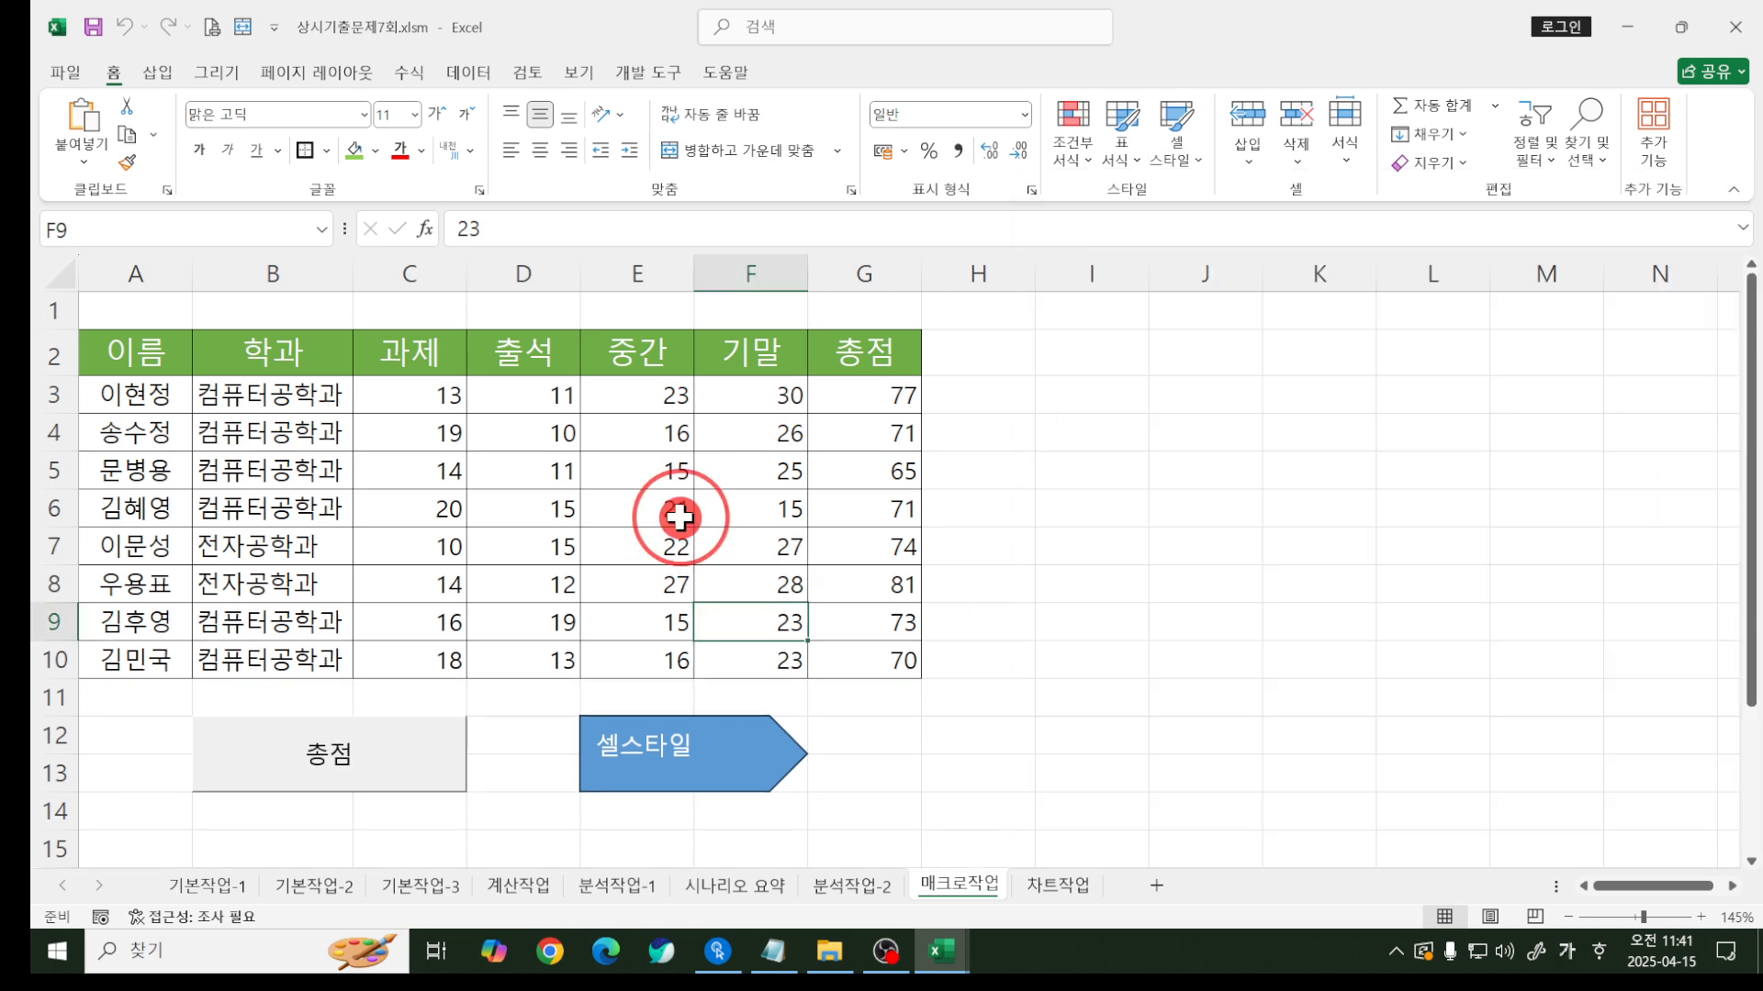
- Start recording a new macro named 셀스타일 in the current workbook, replacing the existing macro of that name
click(648, 71)
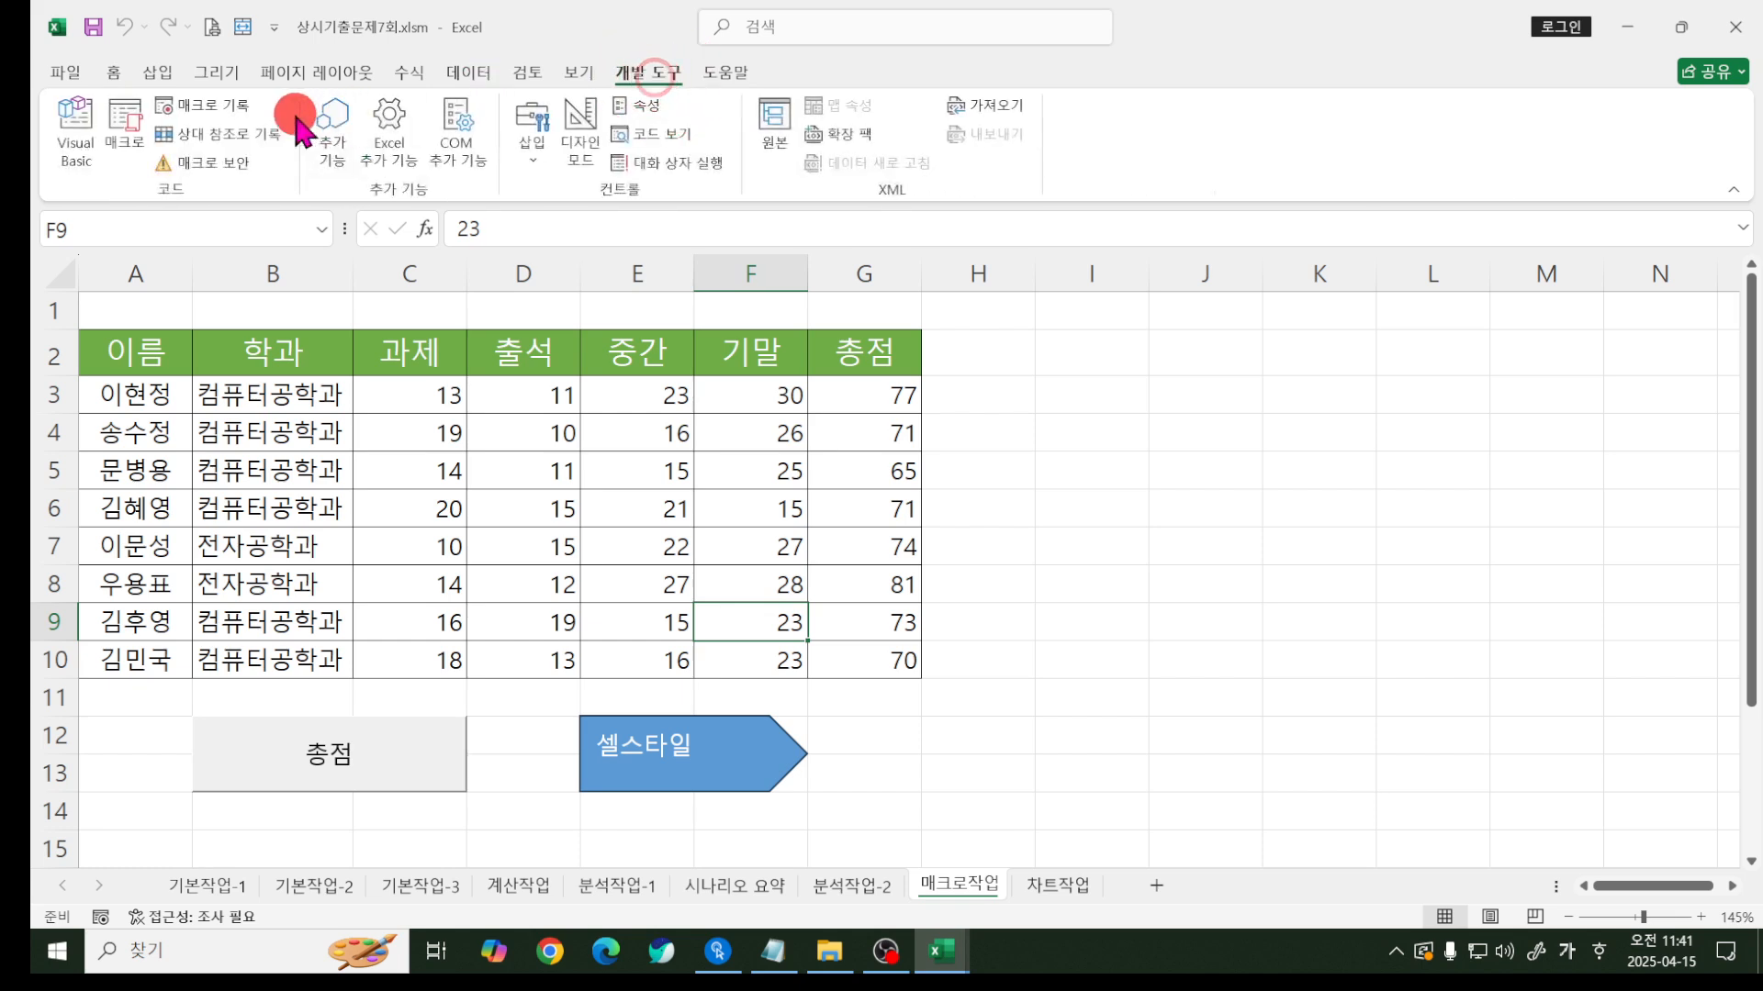
click(234, 110)
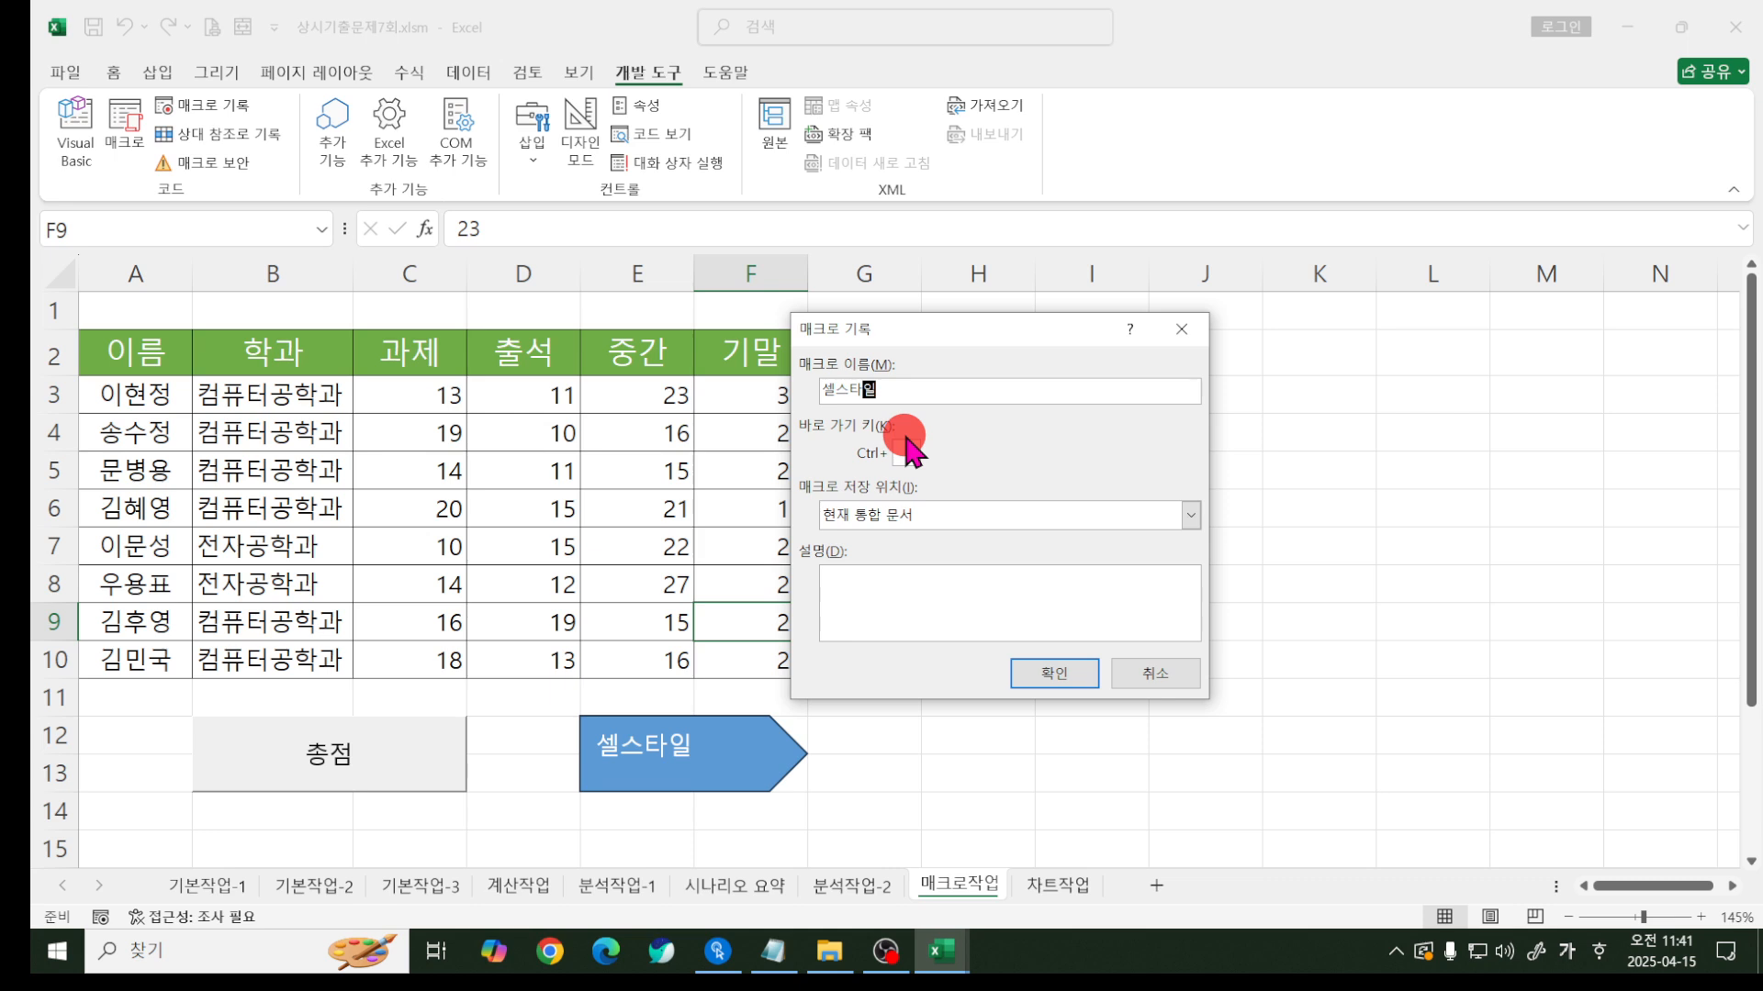
click(899, 392)
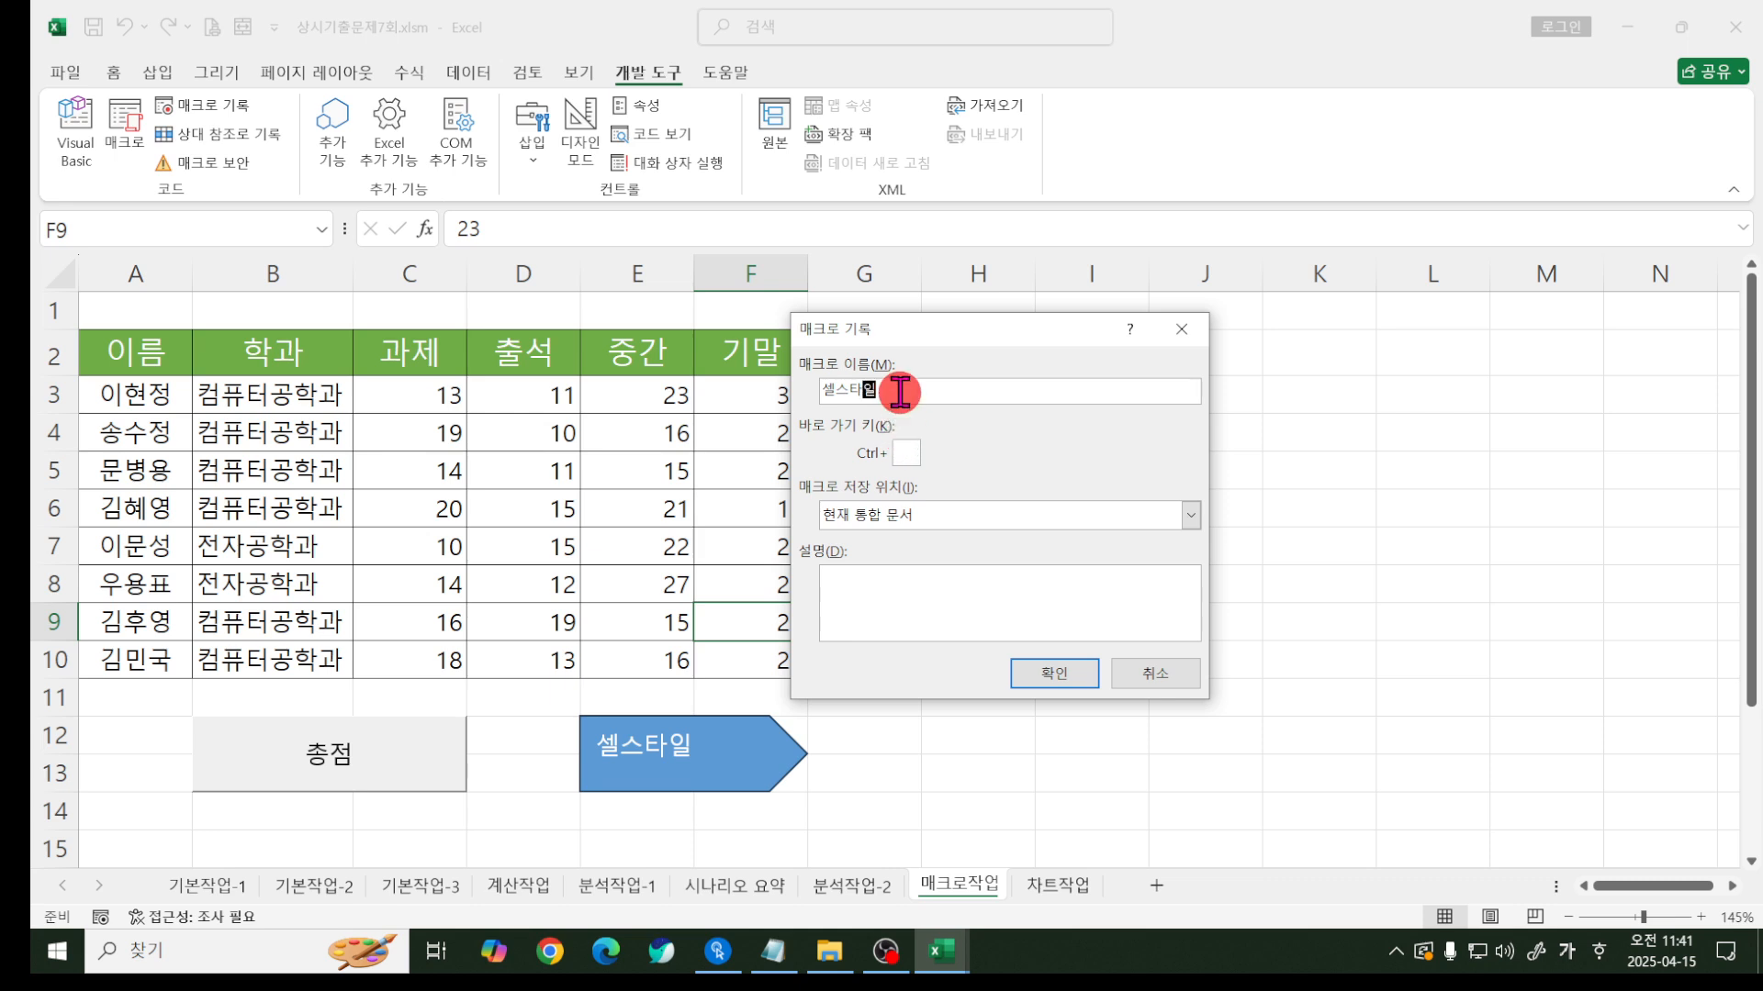
click(1054, 673)
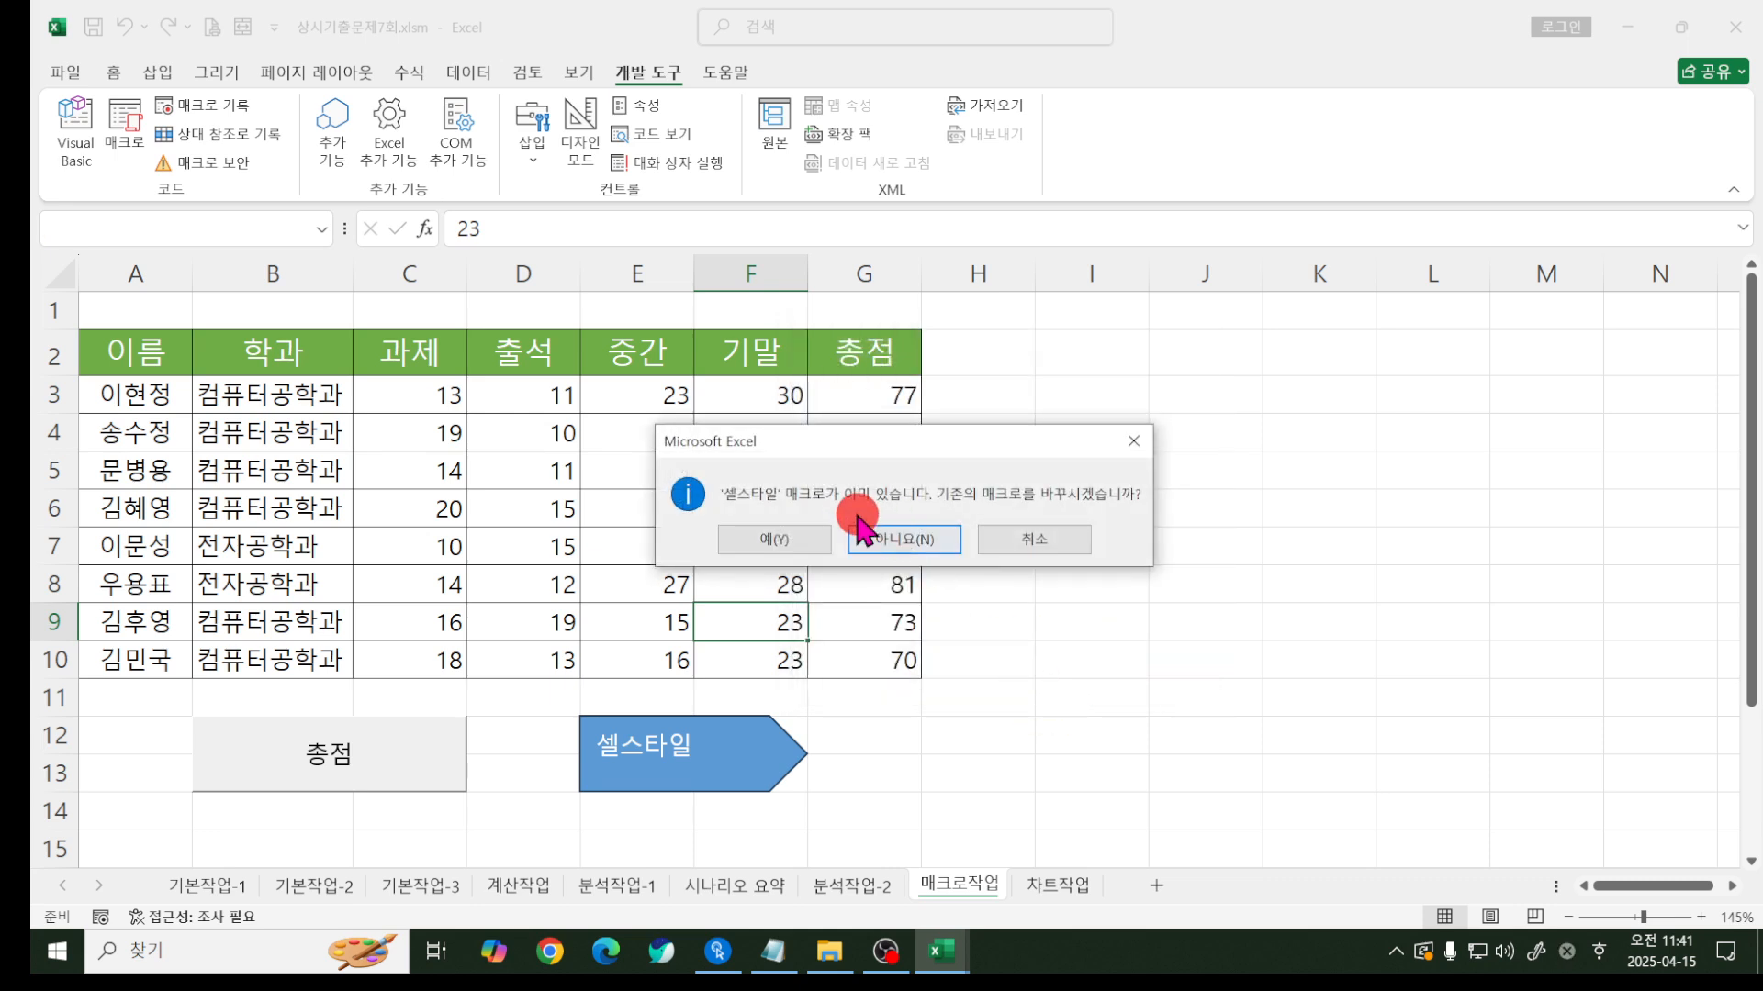
click(815, 538)
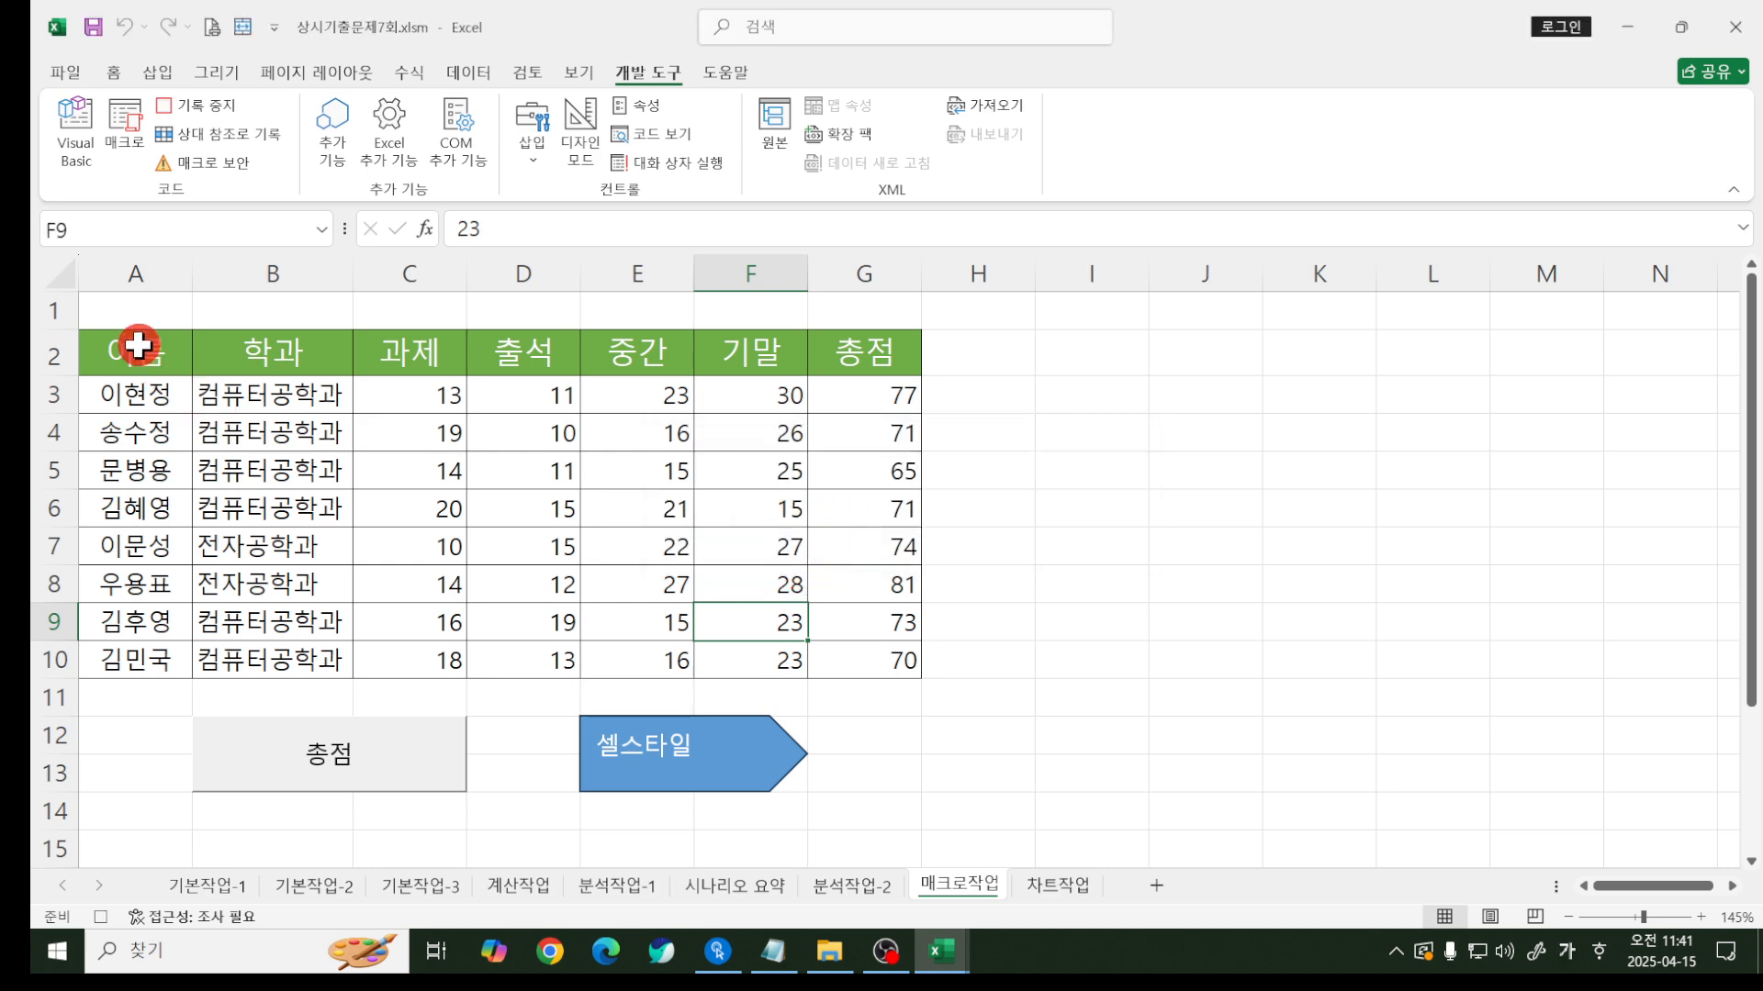
- Apply the 강조색4 cell style to the header cells A2:G2 and stop the macro recording
click(138, 345)
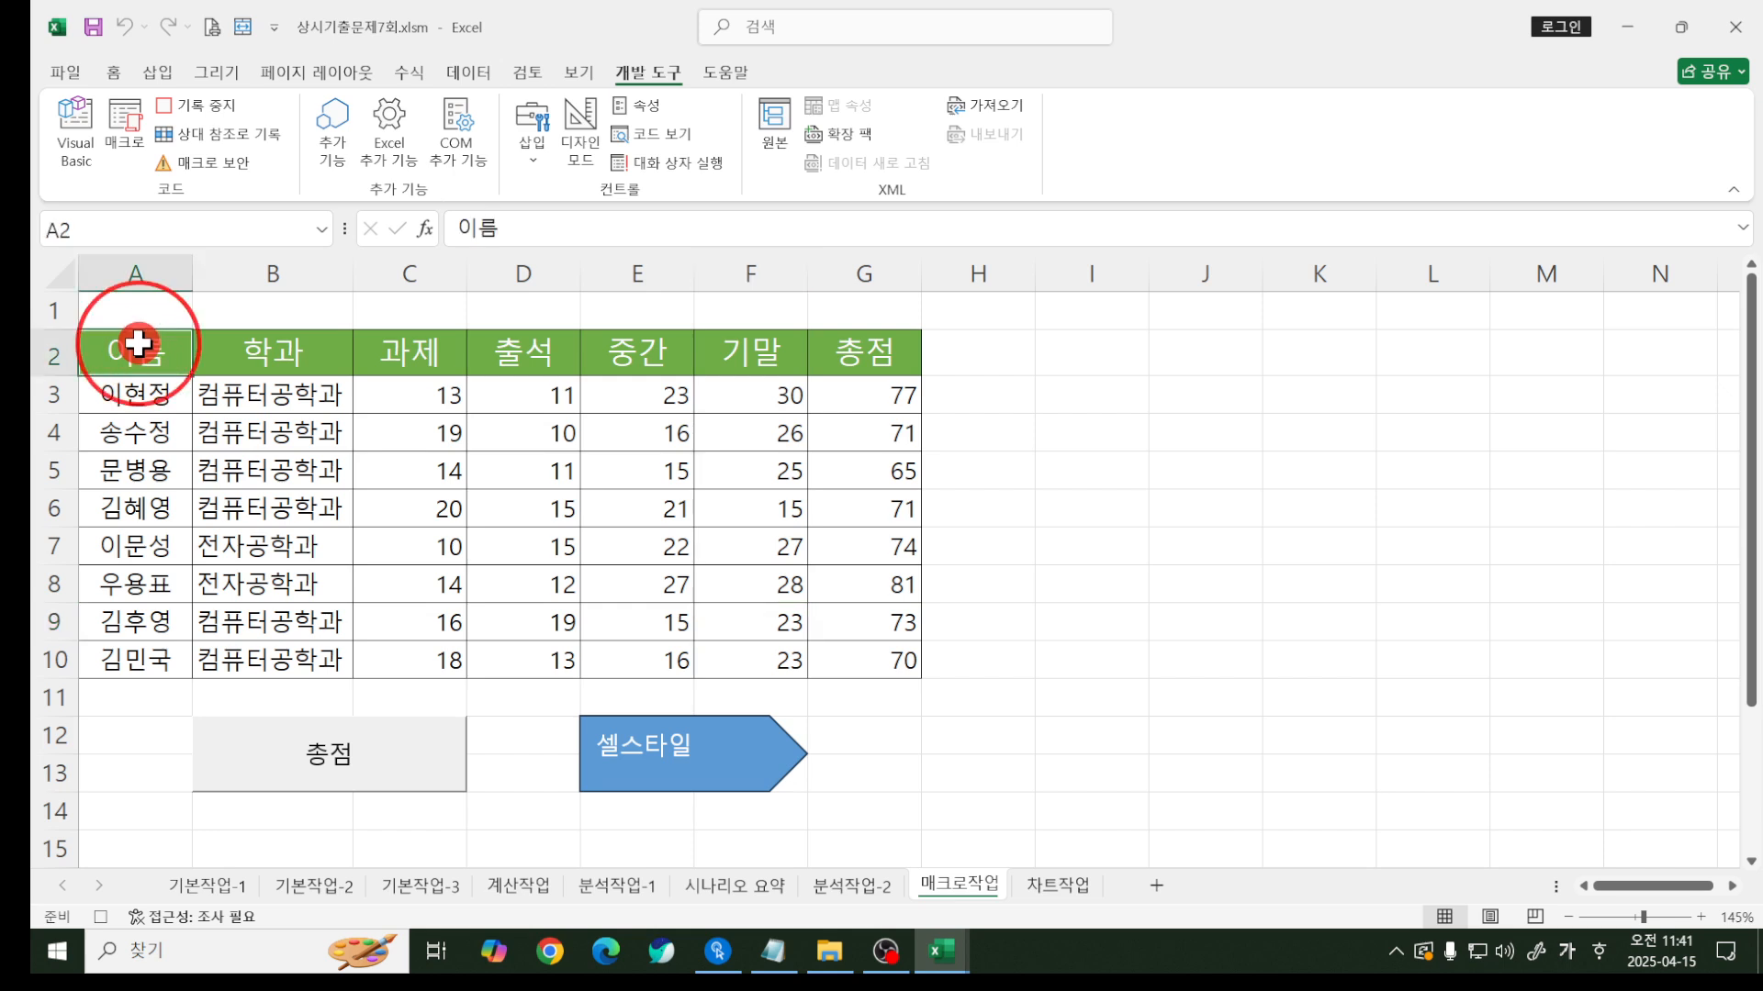
drag(142, 346, 882, 359)
click(113, 72)
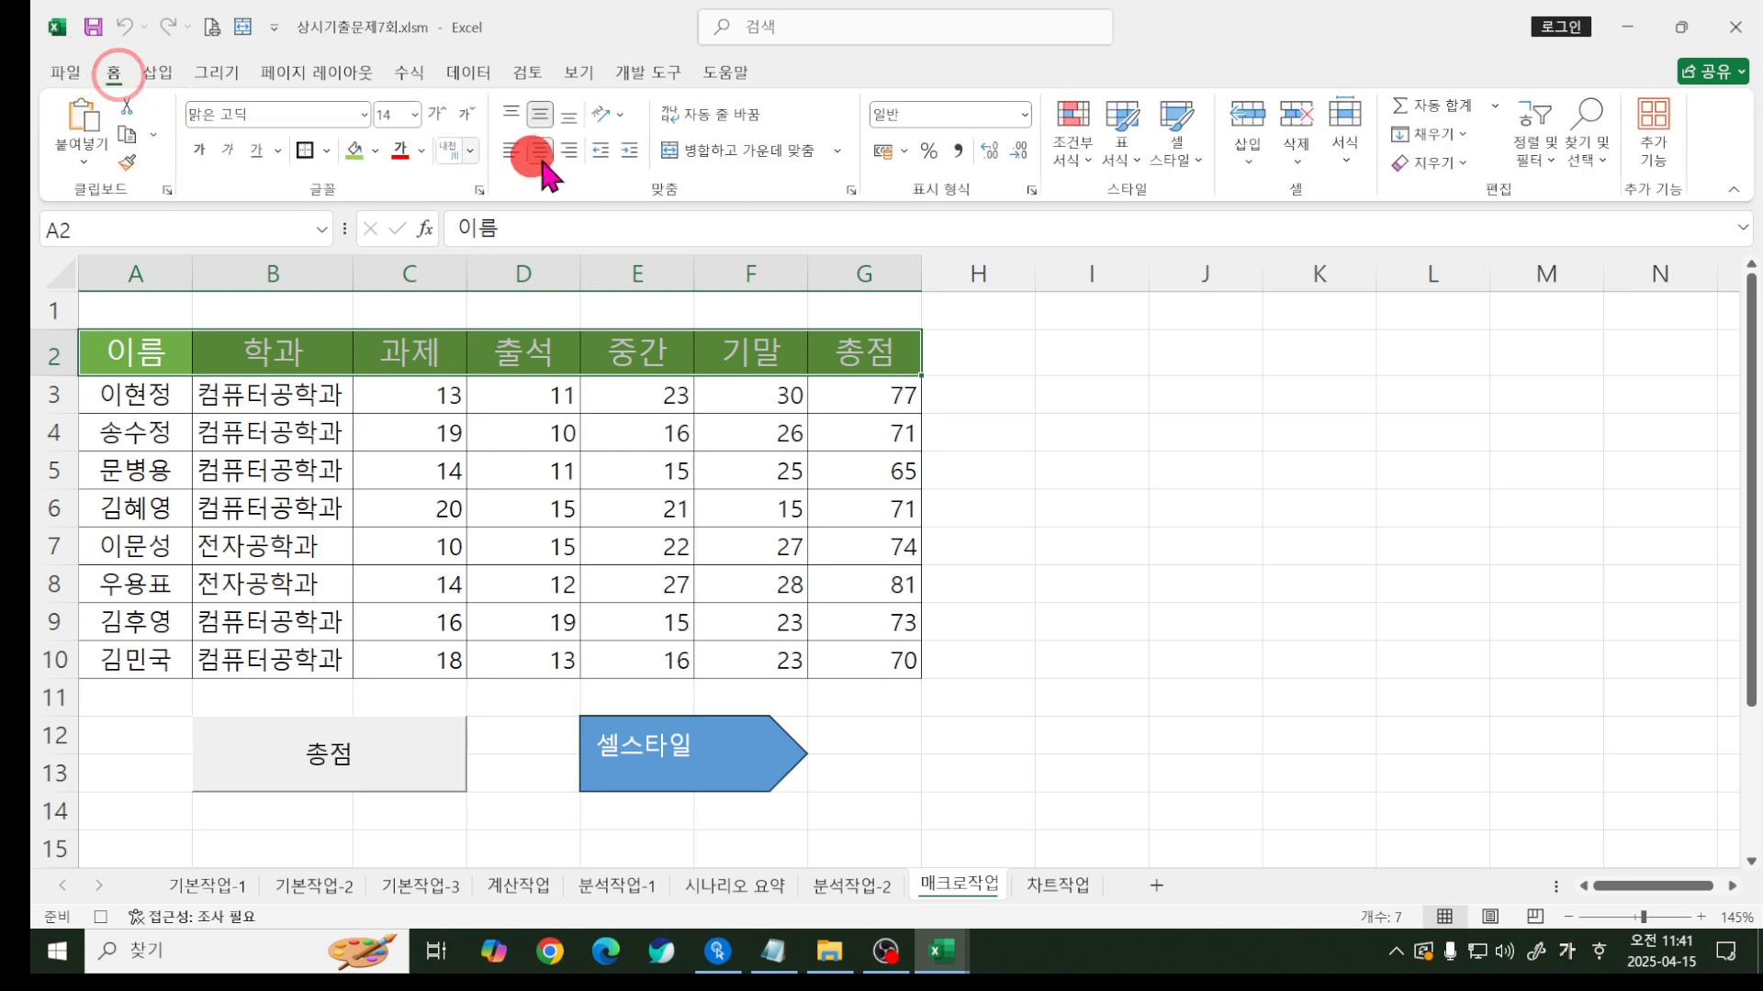
click(1176, 133)
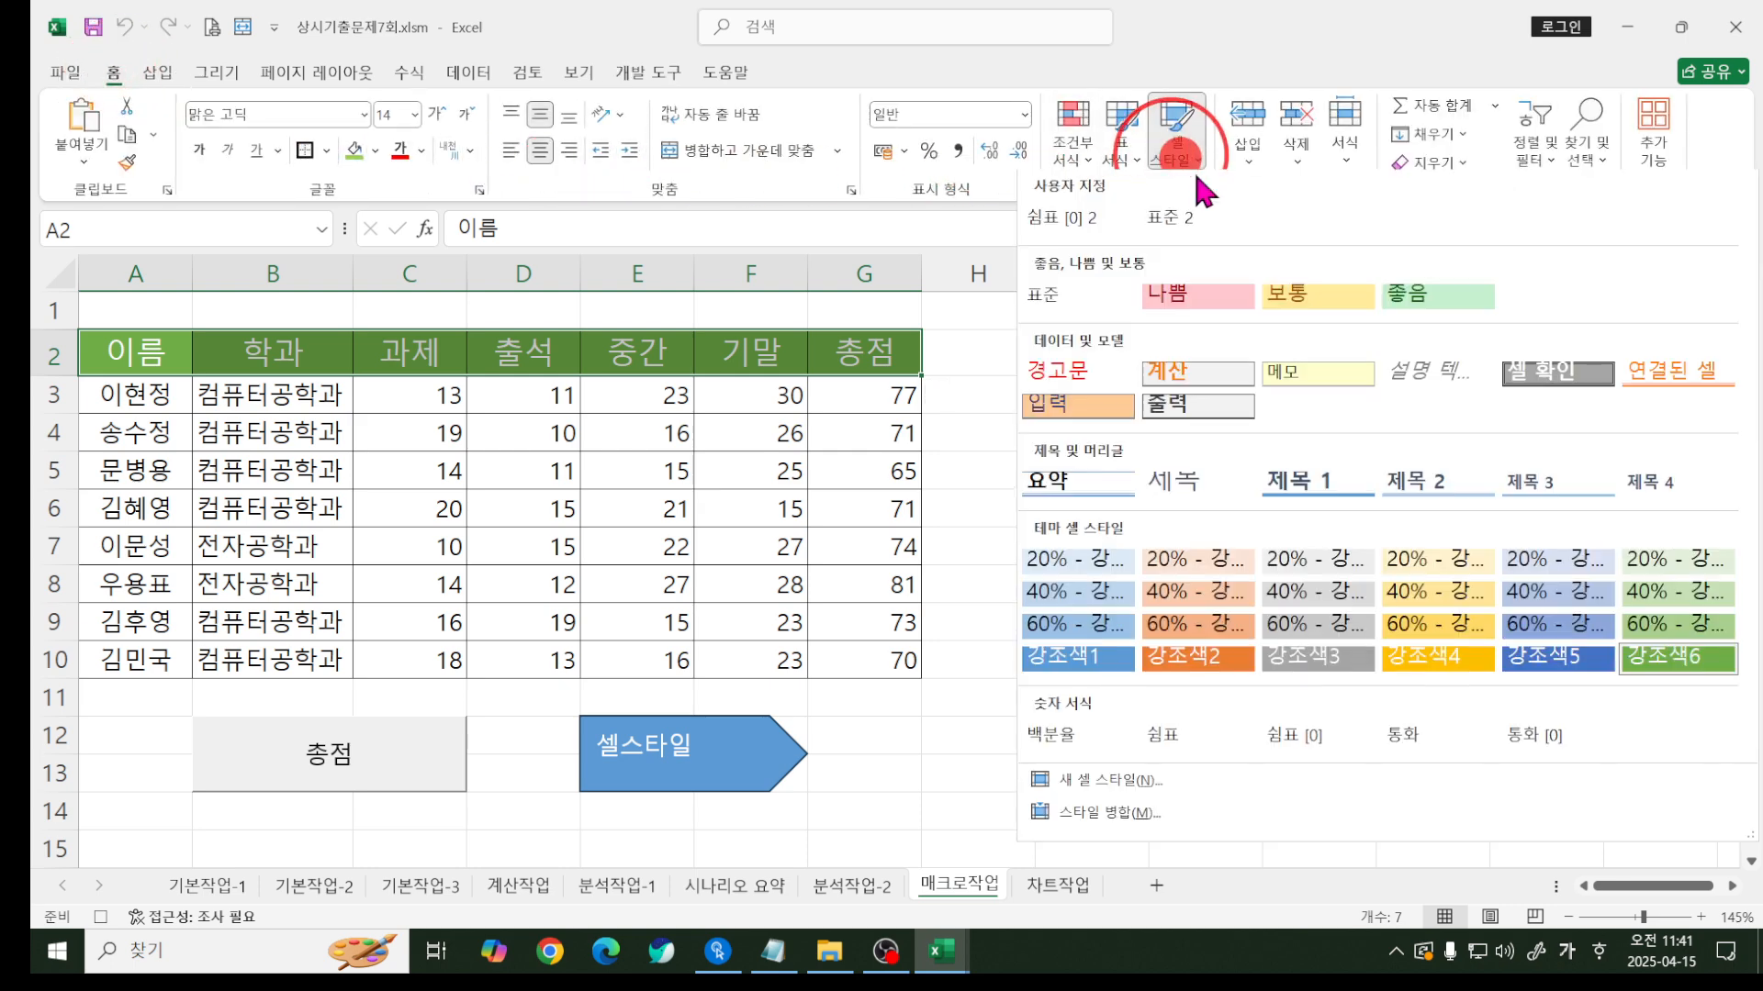
click(1407, 654)
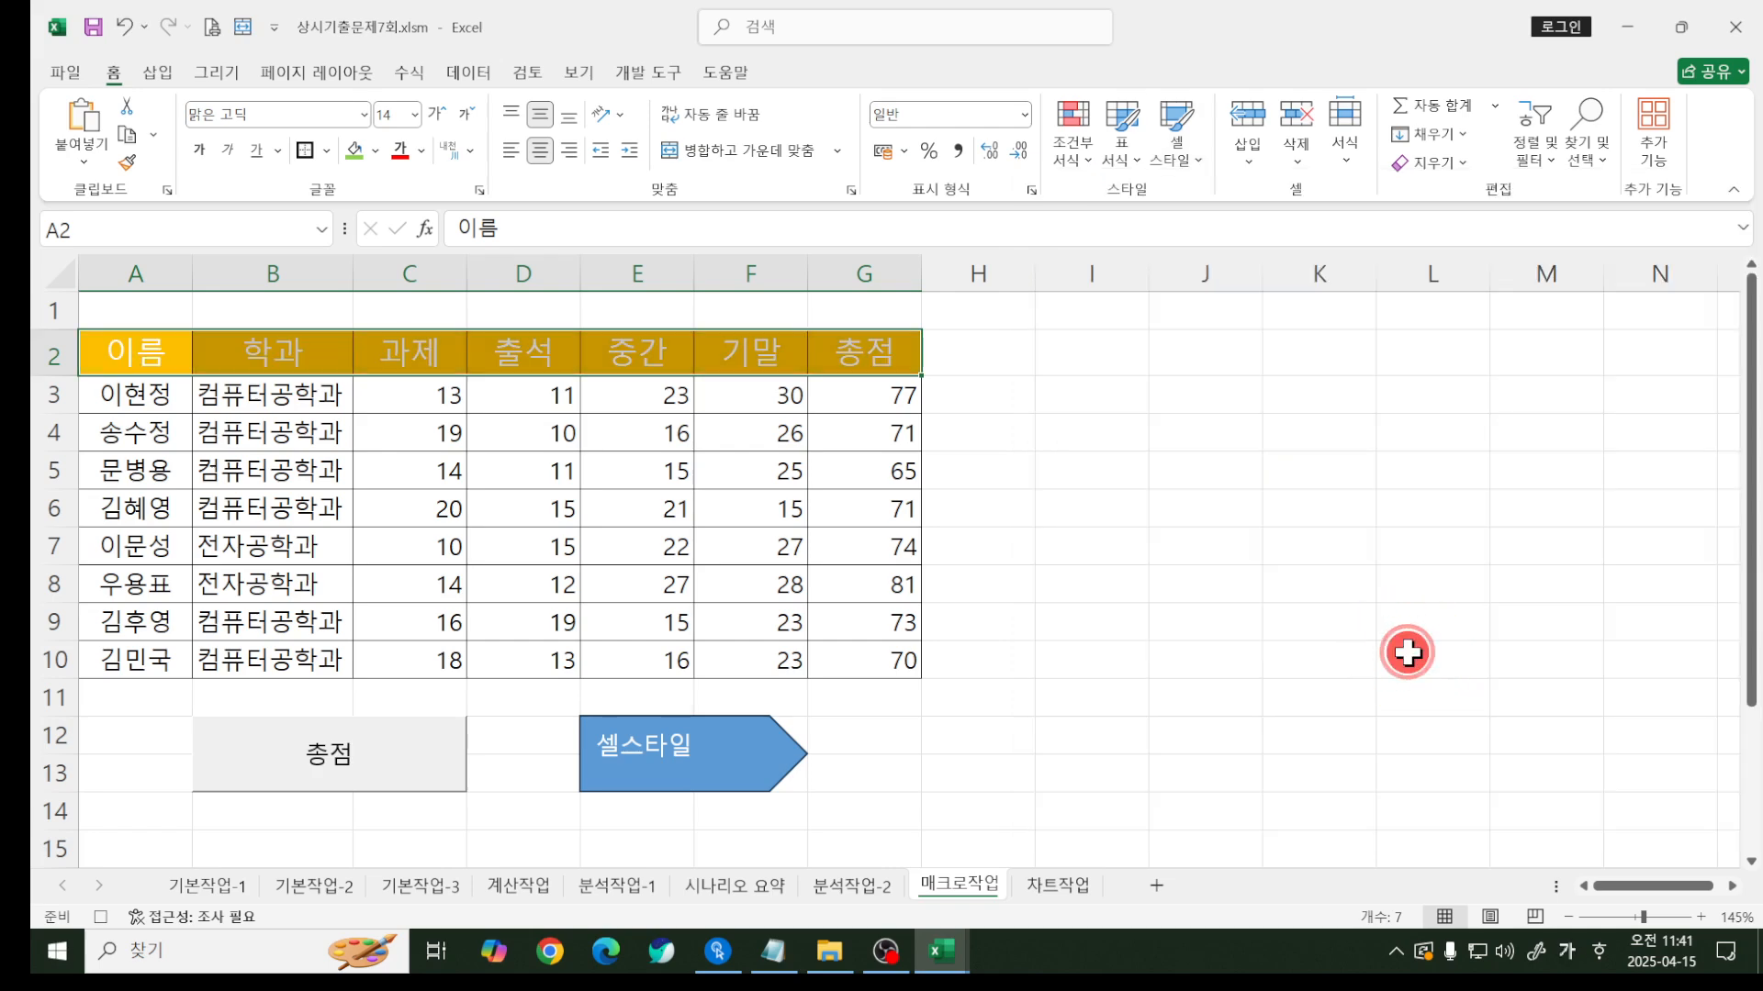
click(877, 436)
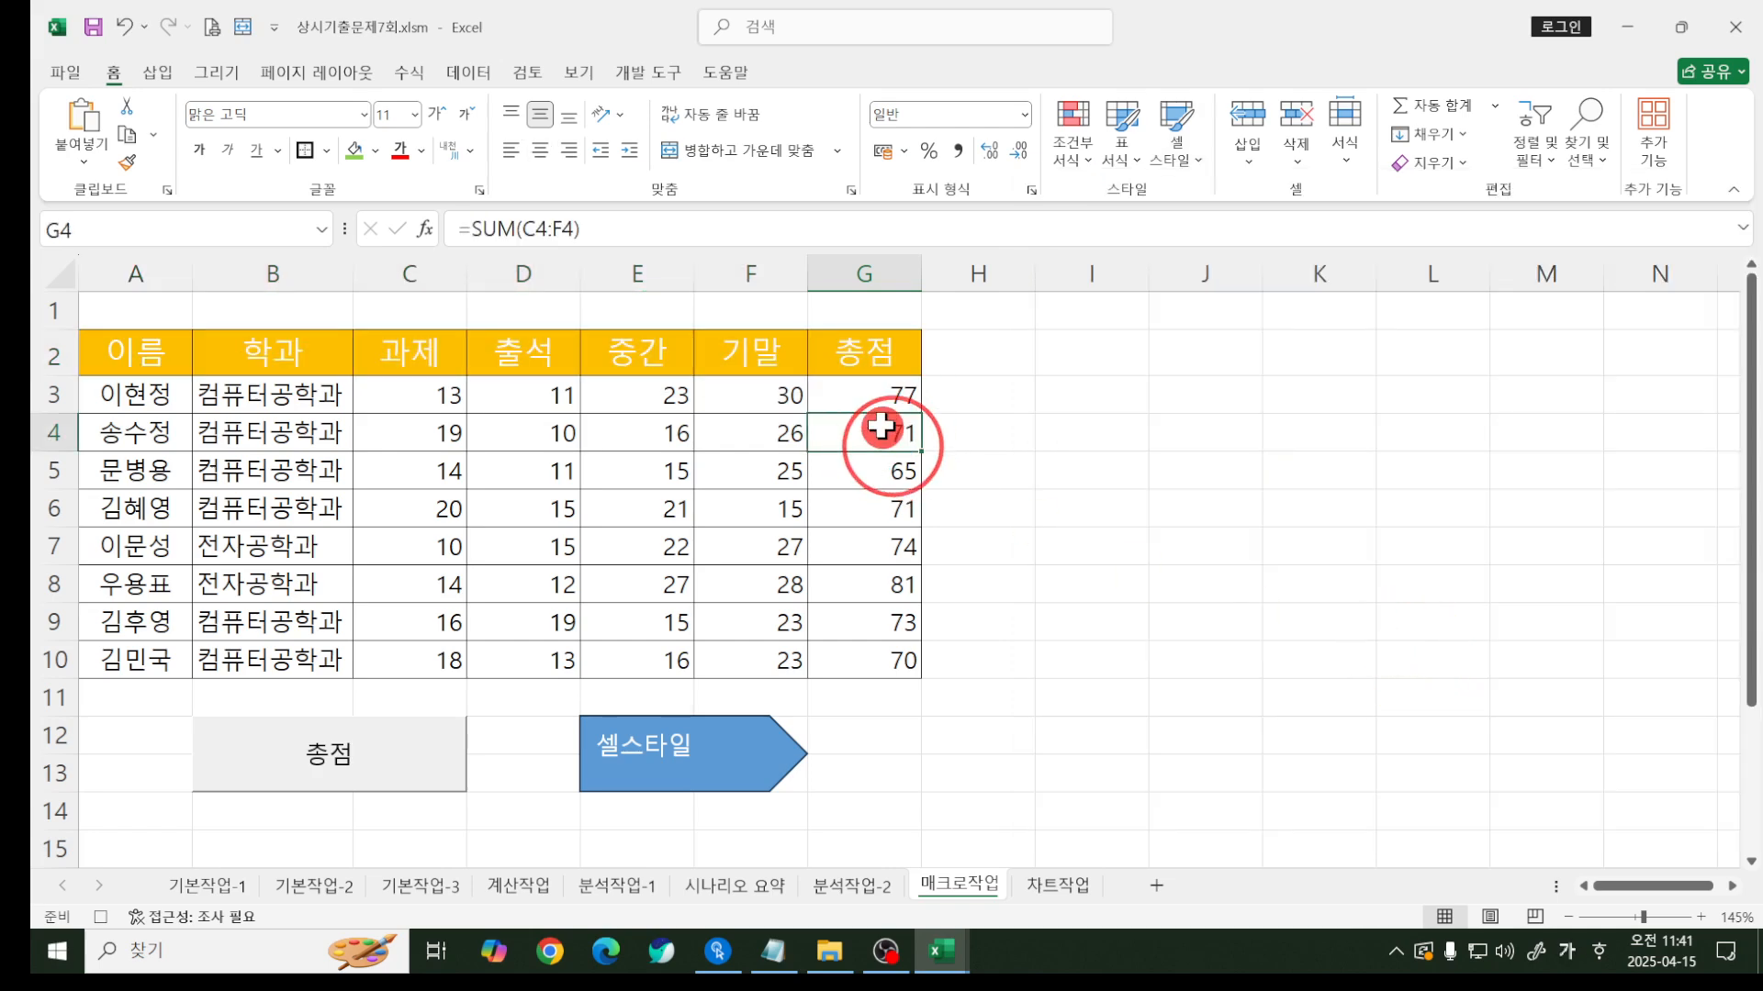
click(674, 79)
click(218, 115)
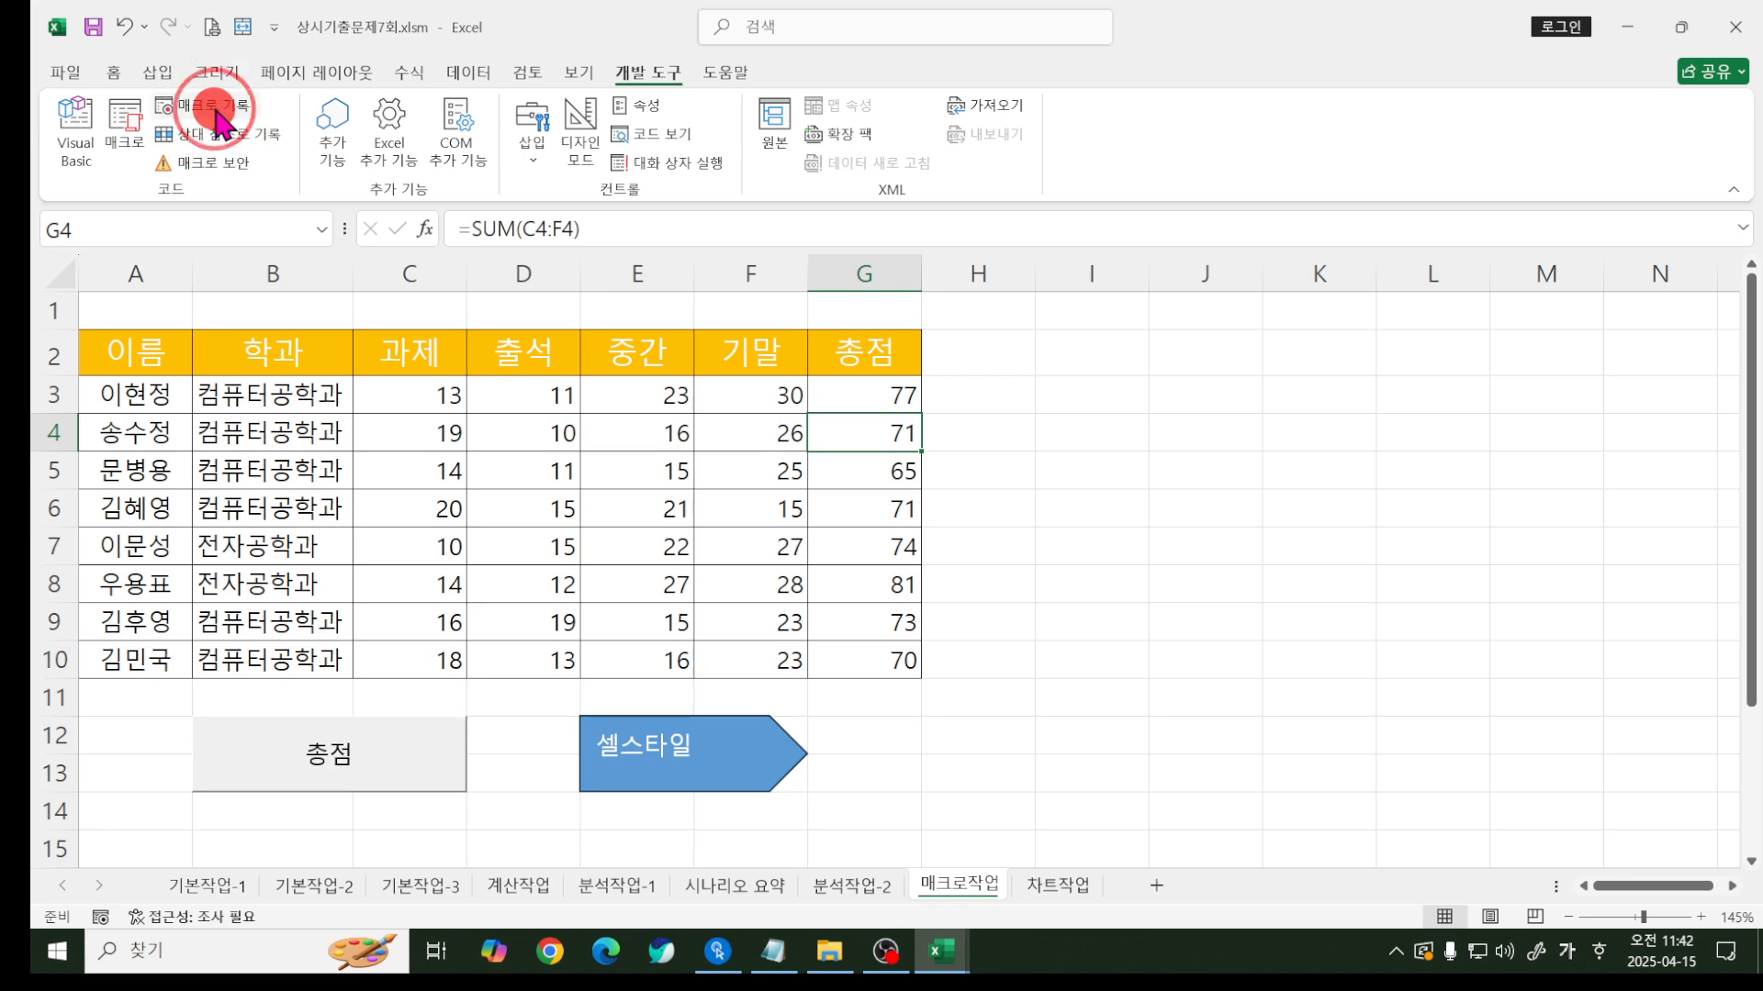
- Apply the 나쁨 cell style to the header cells A2:G2 and test the pentagon arrow shape by running its 셀스타일 macro
click(670, 464)
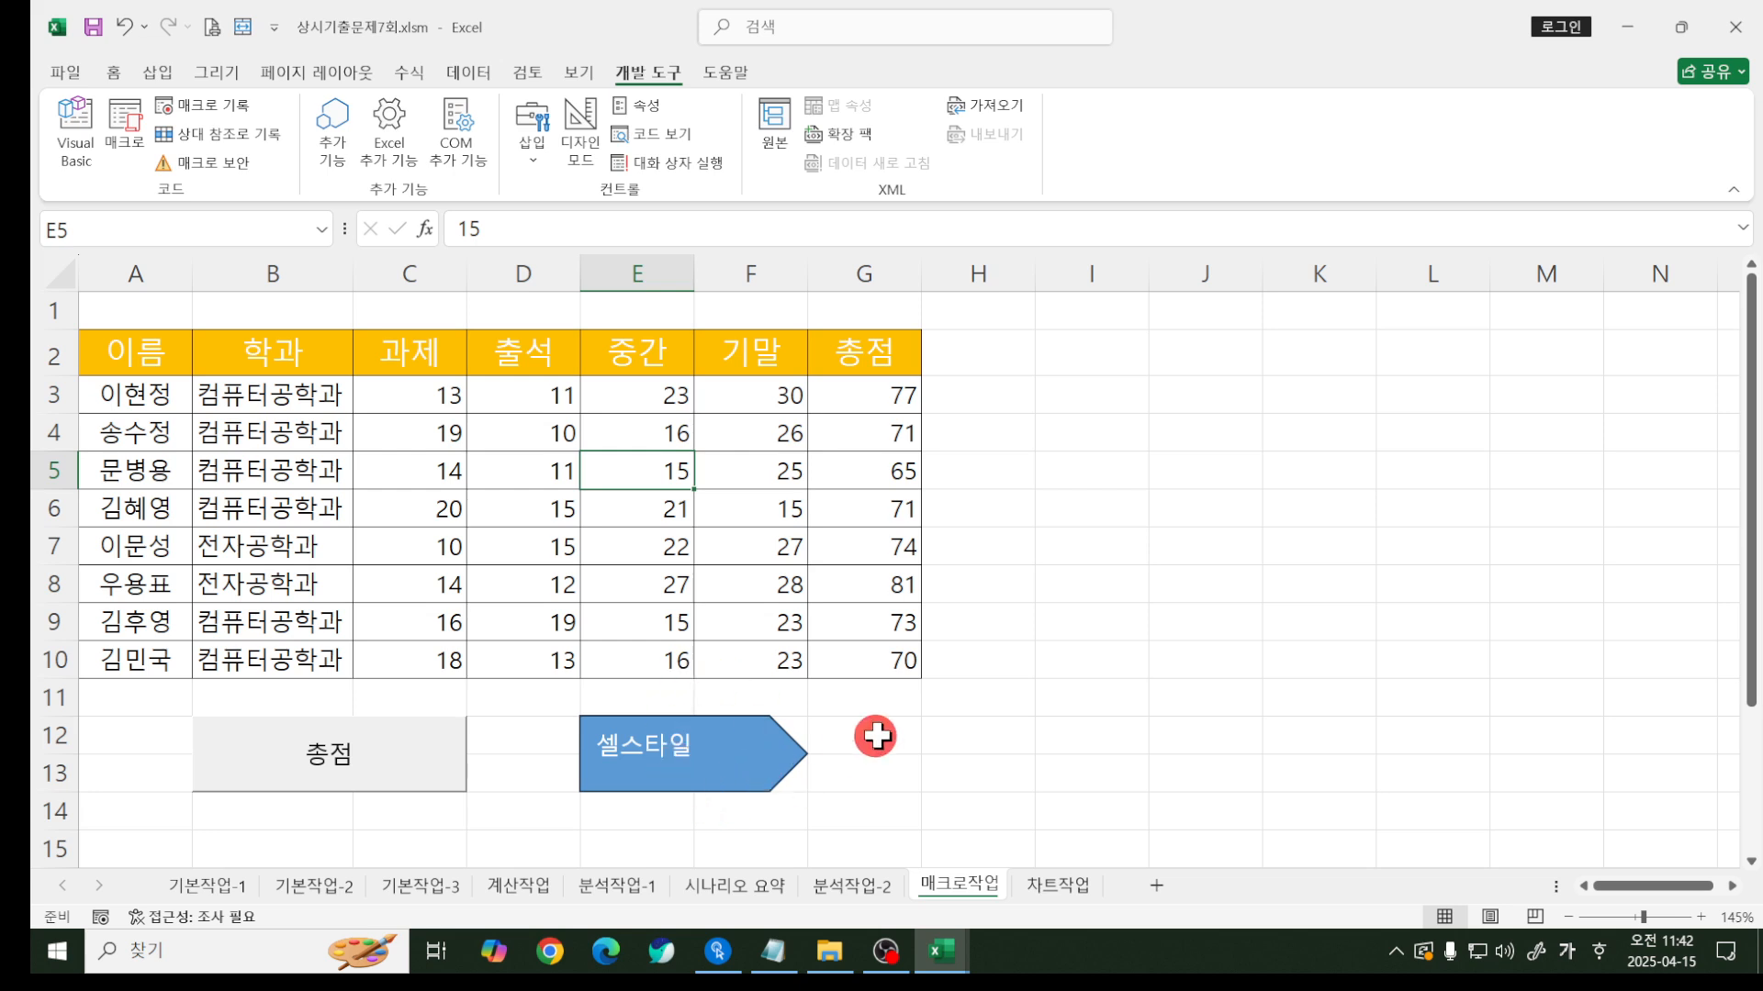
click(895, 698)
click(857, 349)
drag(790, 342, 141, 346)
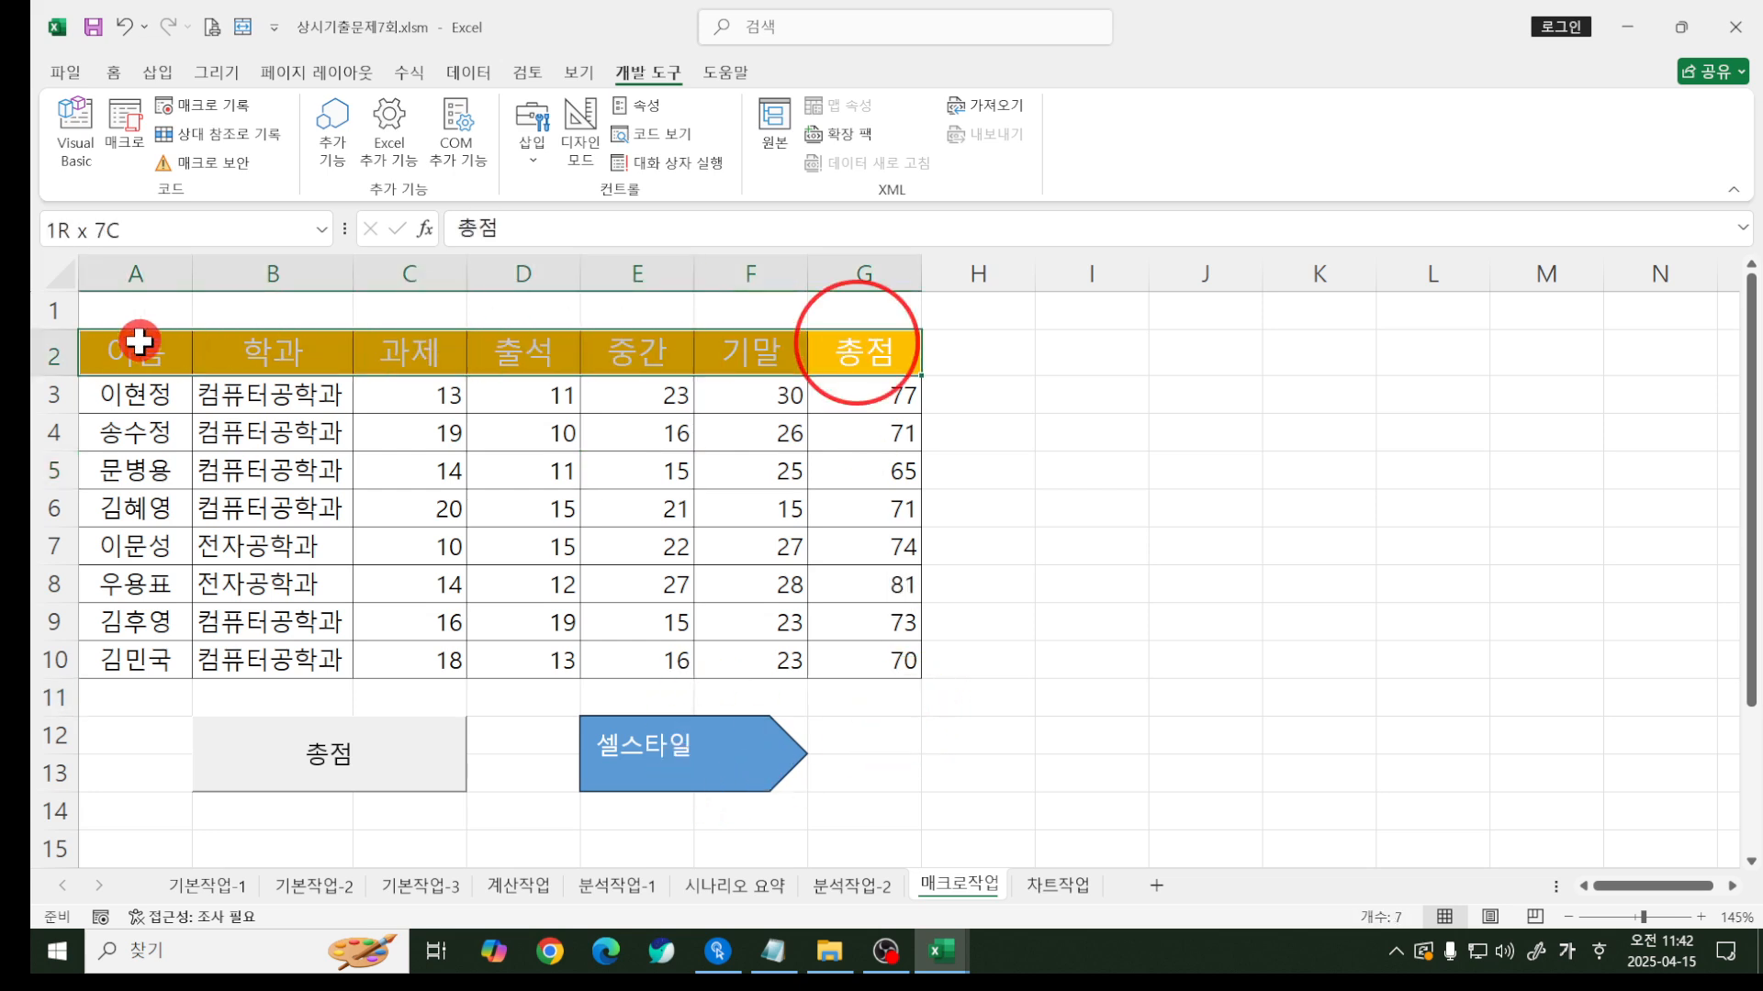
click(105, 78)
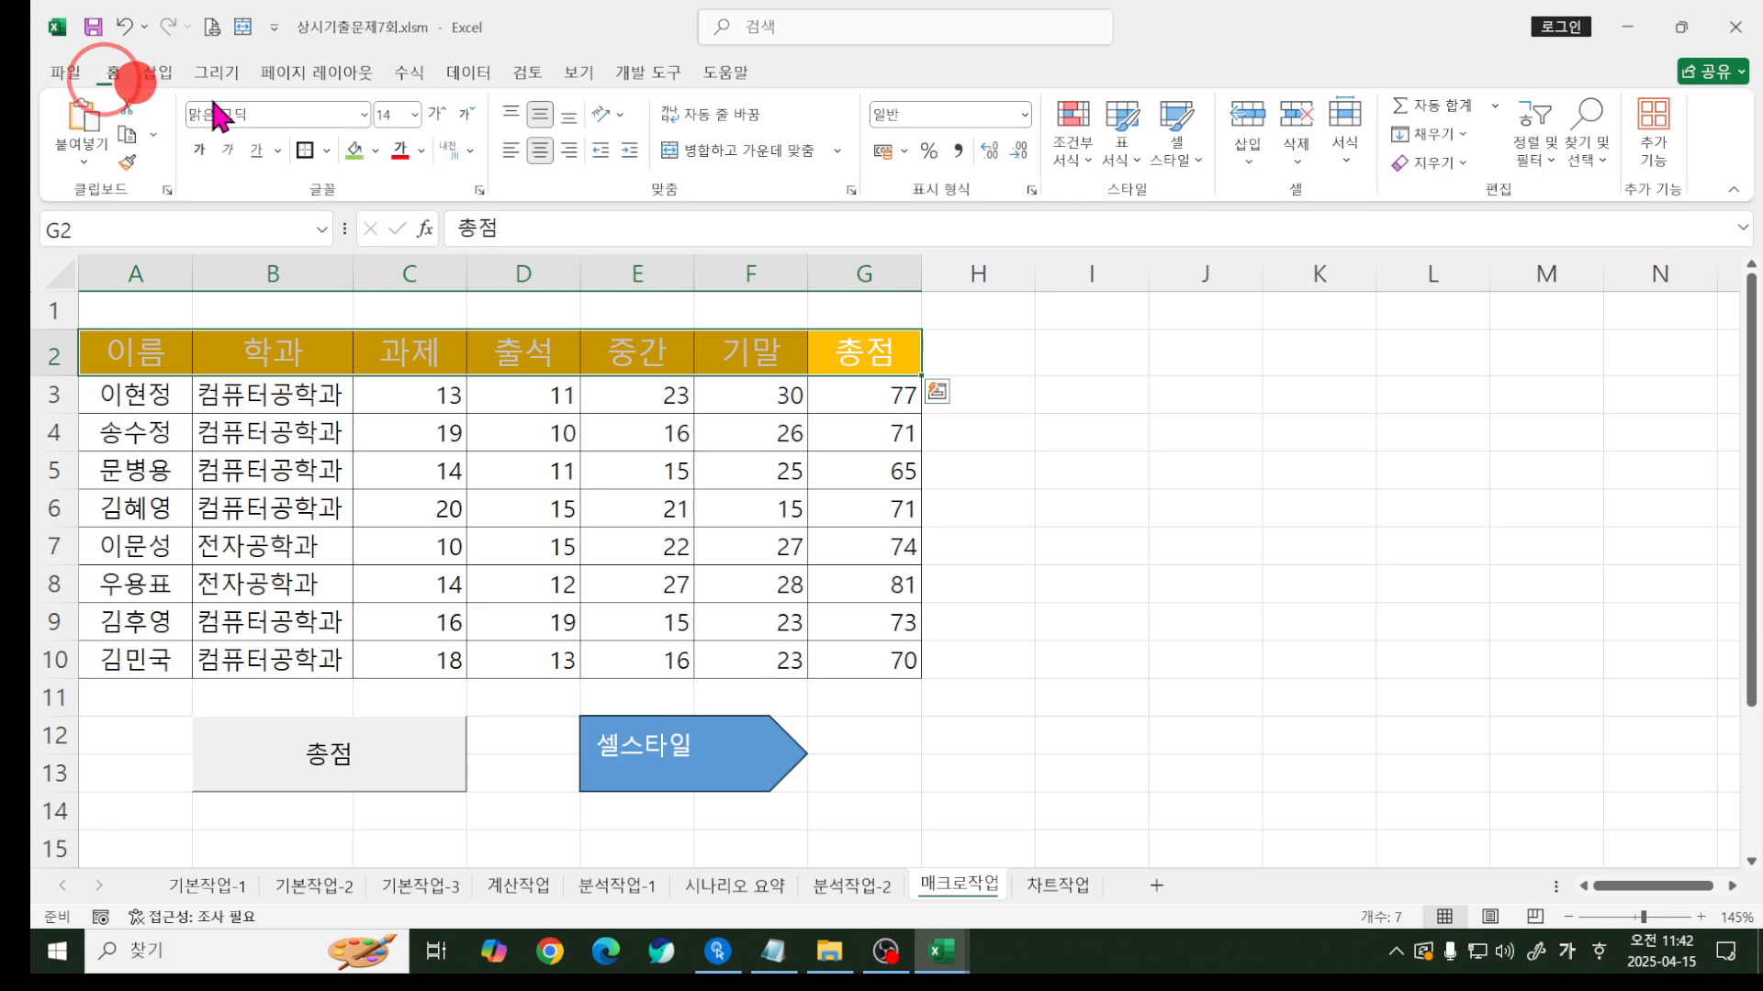
click(1214, 164)
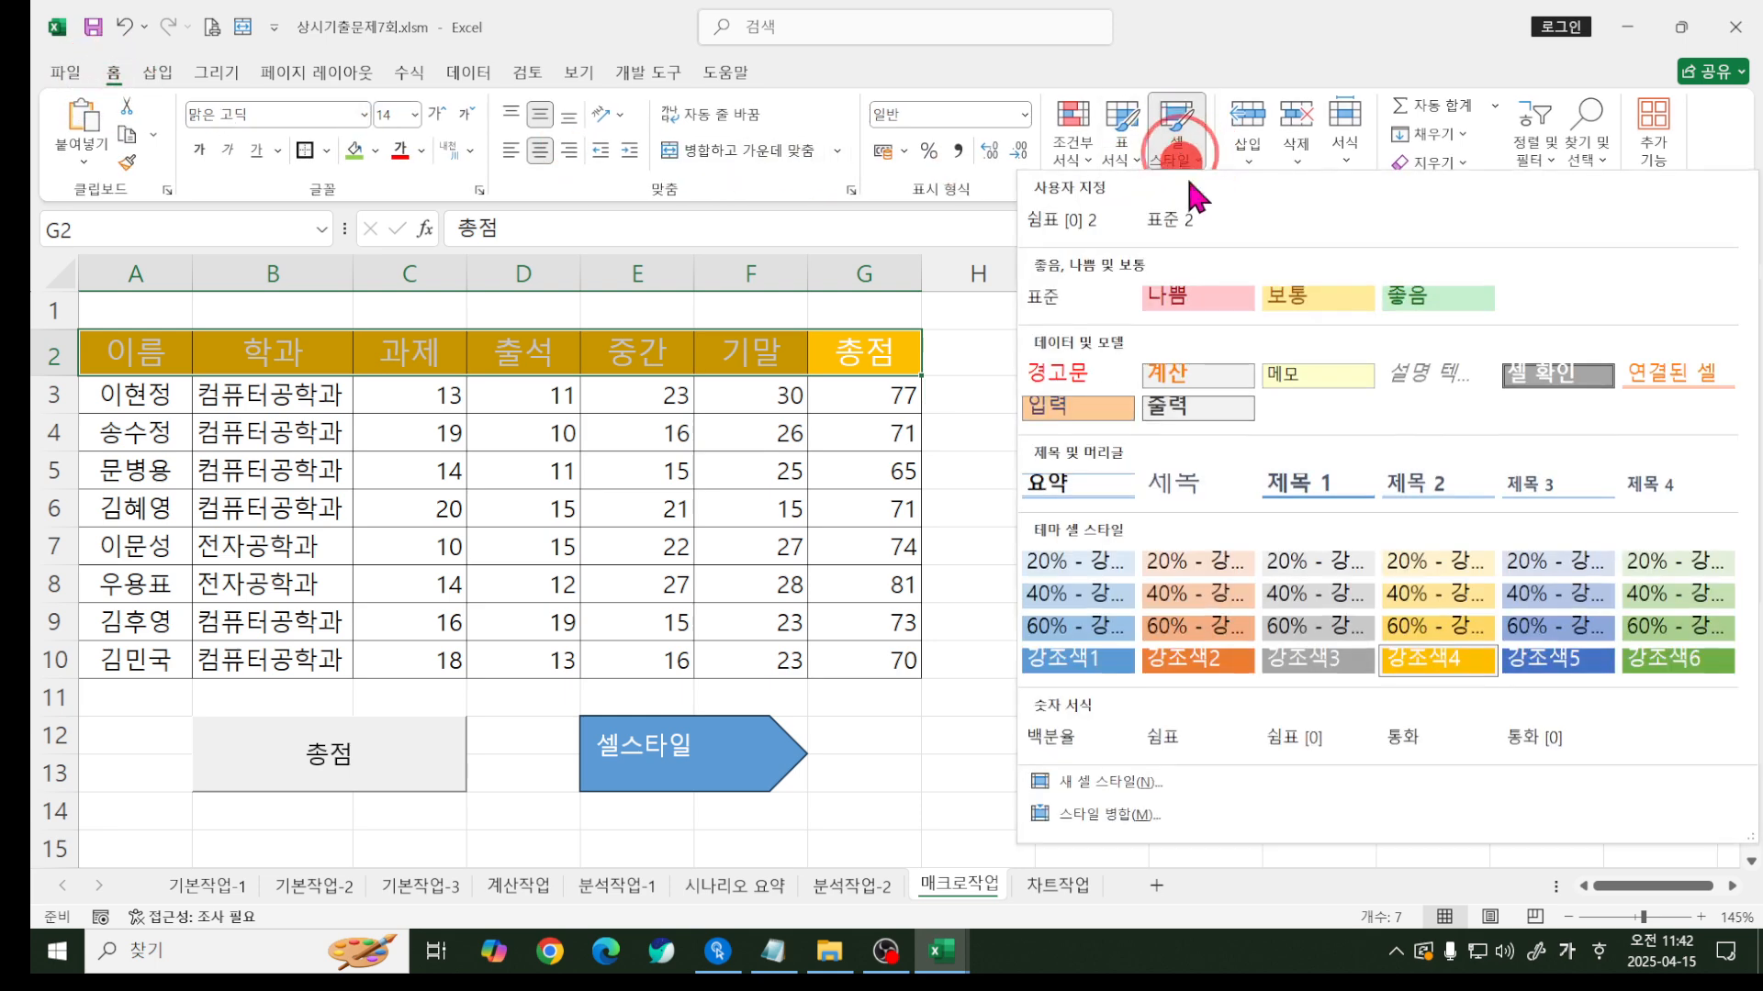
click(1221, 303)
click(1224, 432)
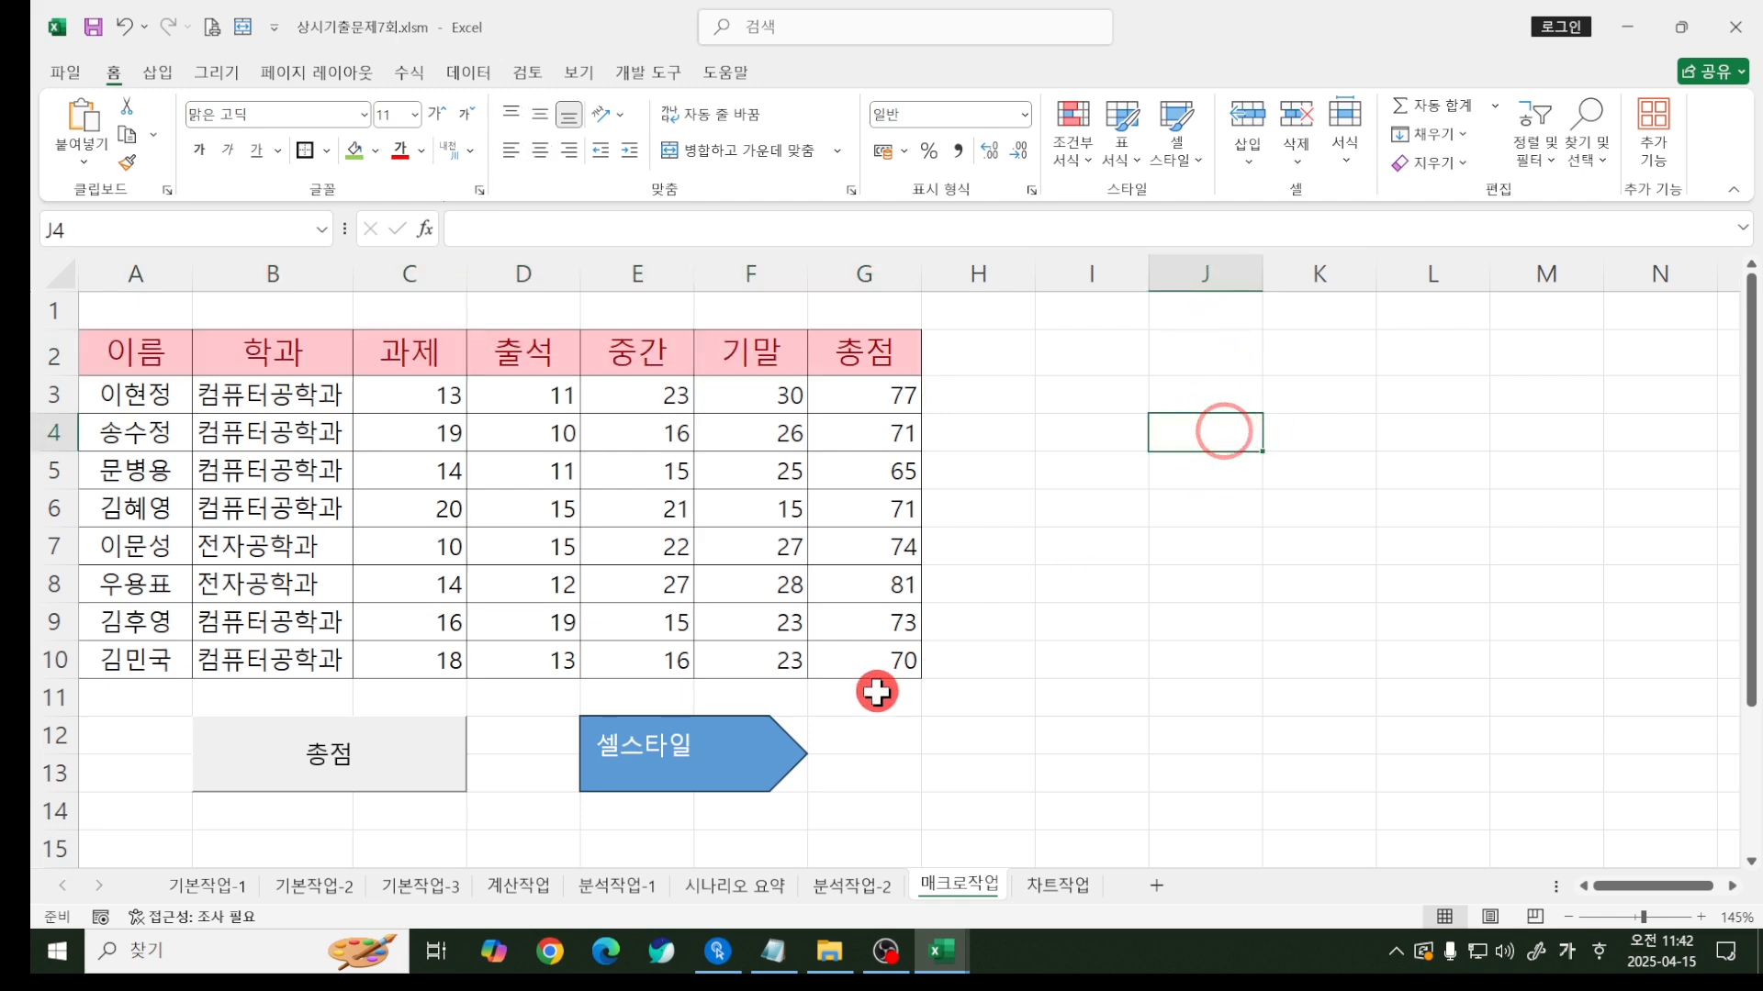
click(767, 712)
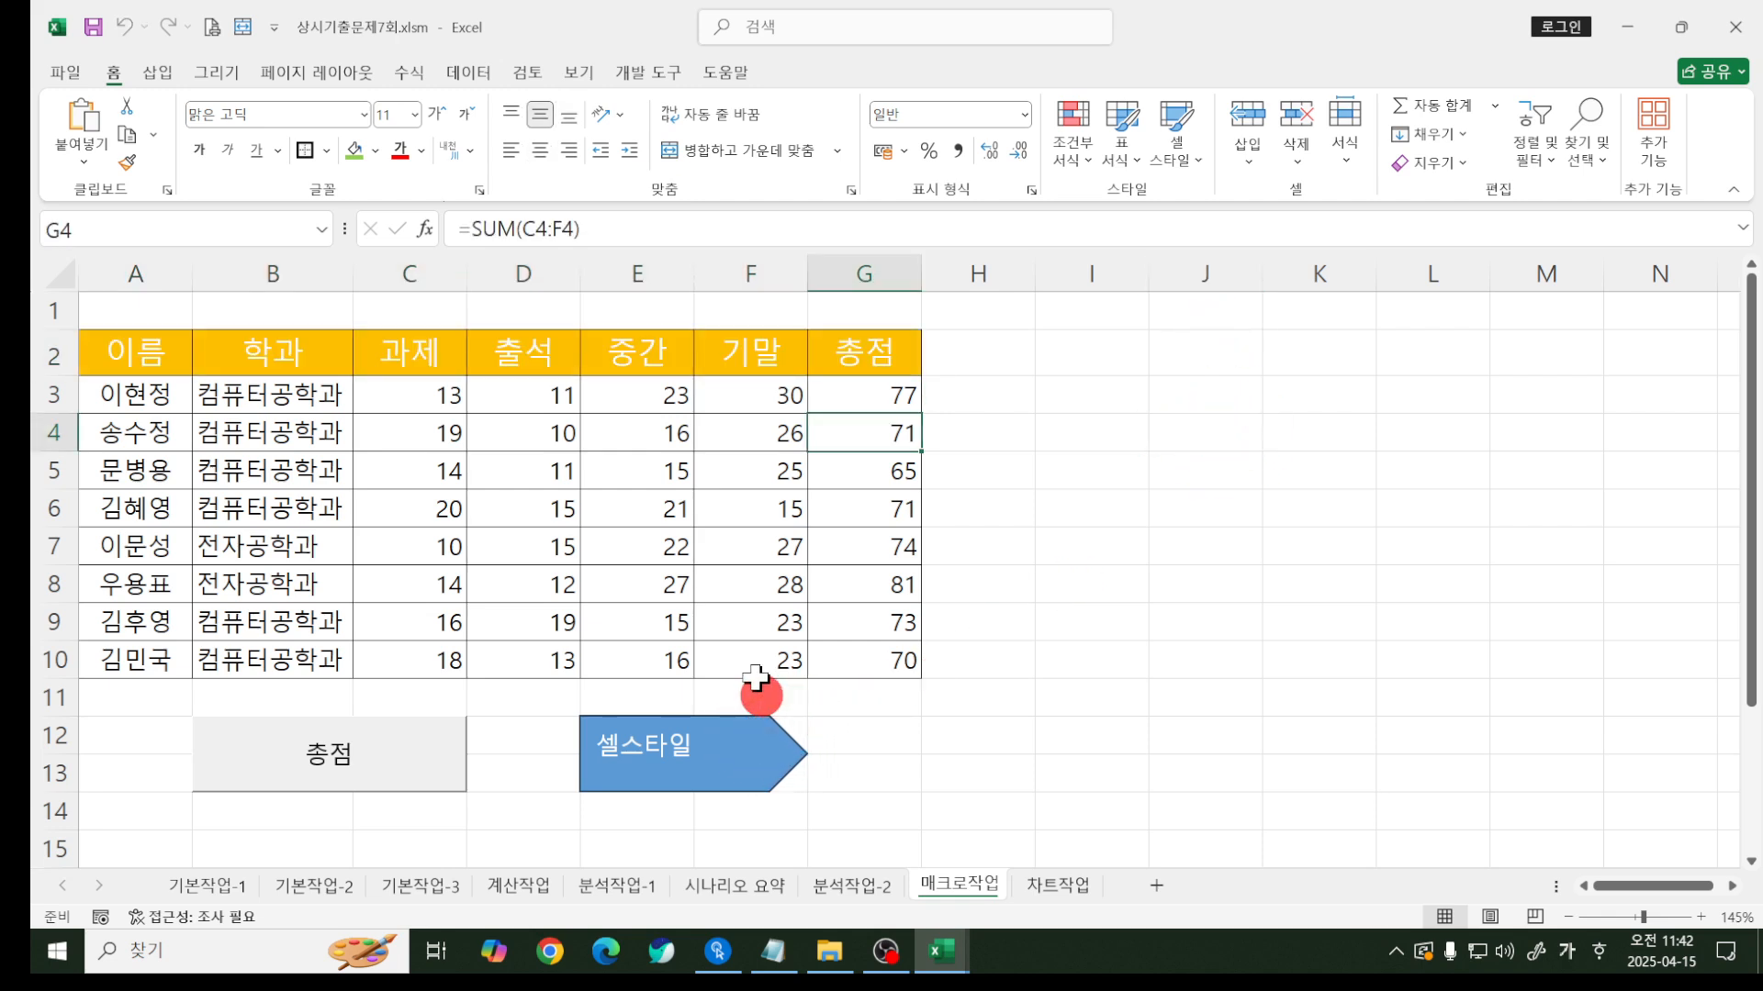
key(ctrl+2)
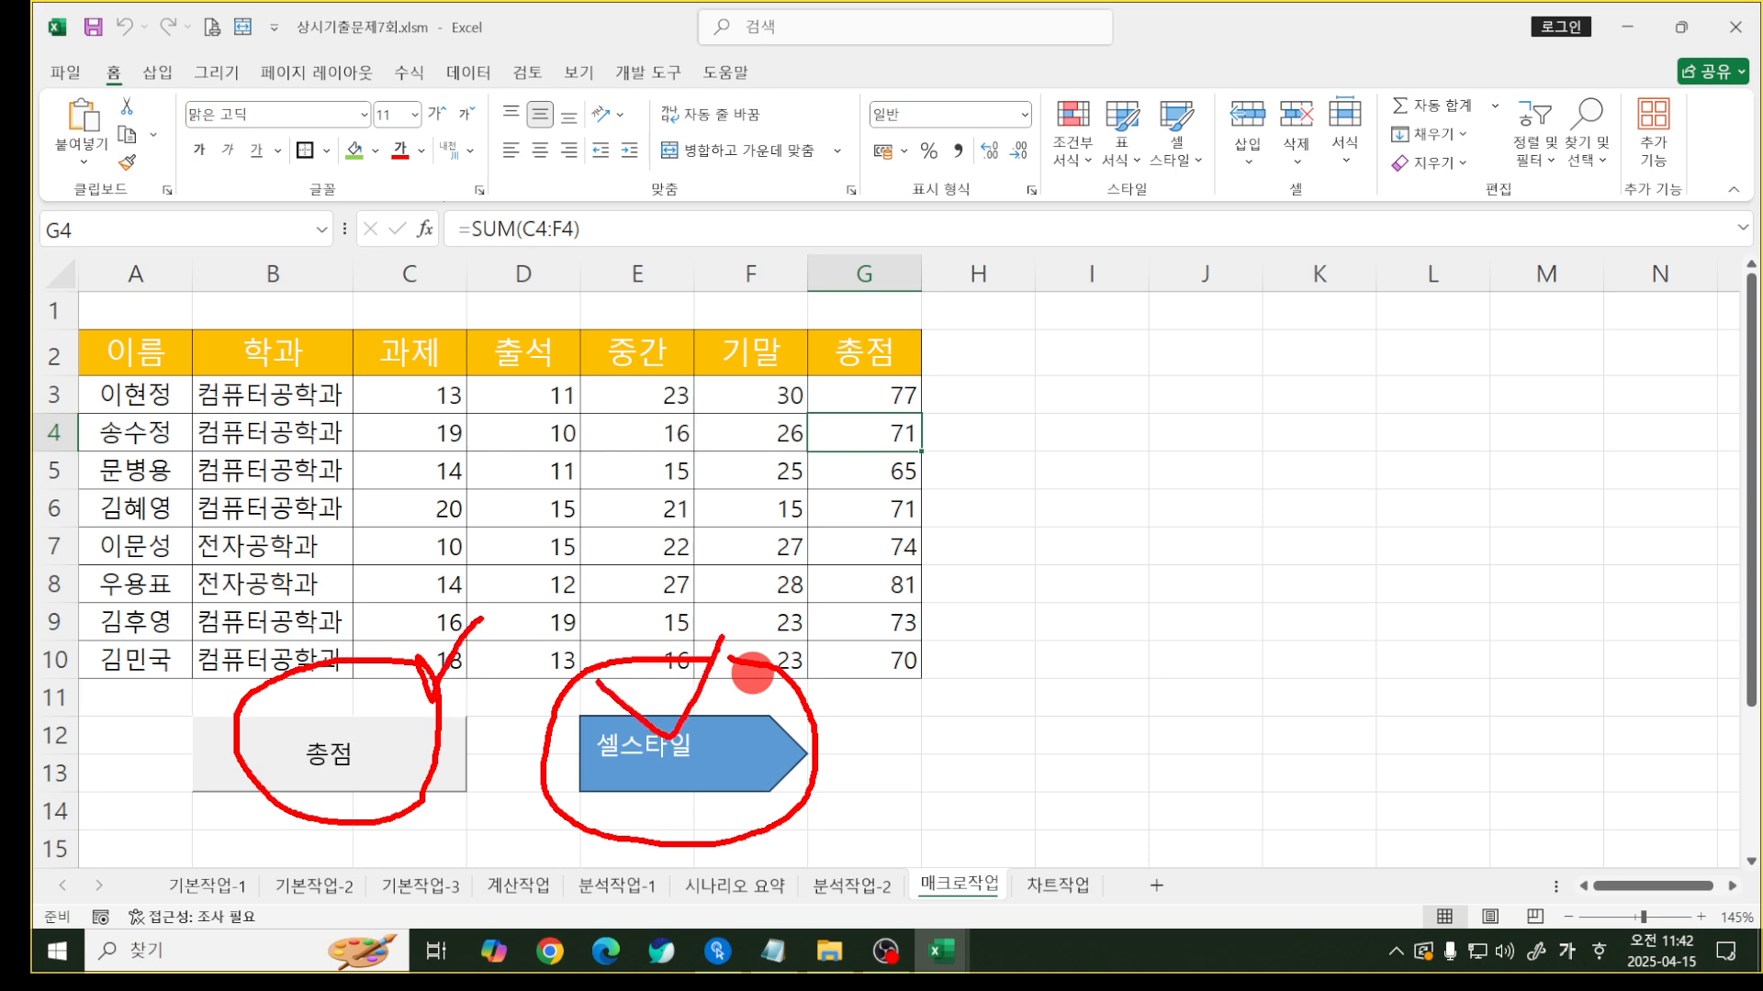
- Assign the 총점 macro to the pentagon arrow shape and deselect the shape
click(685, 747)
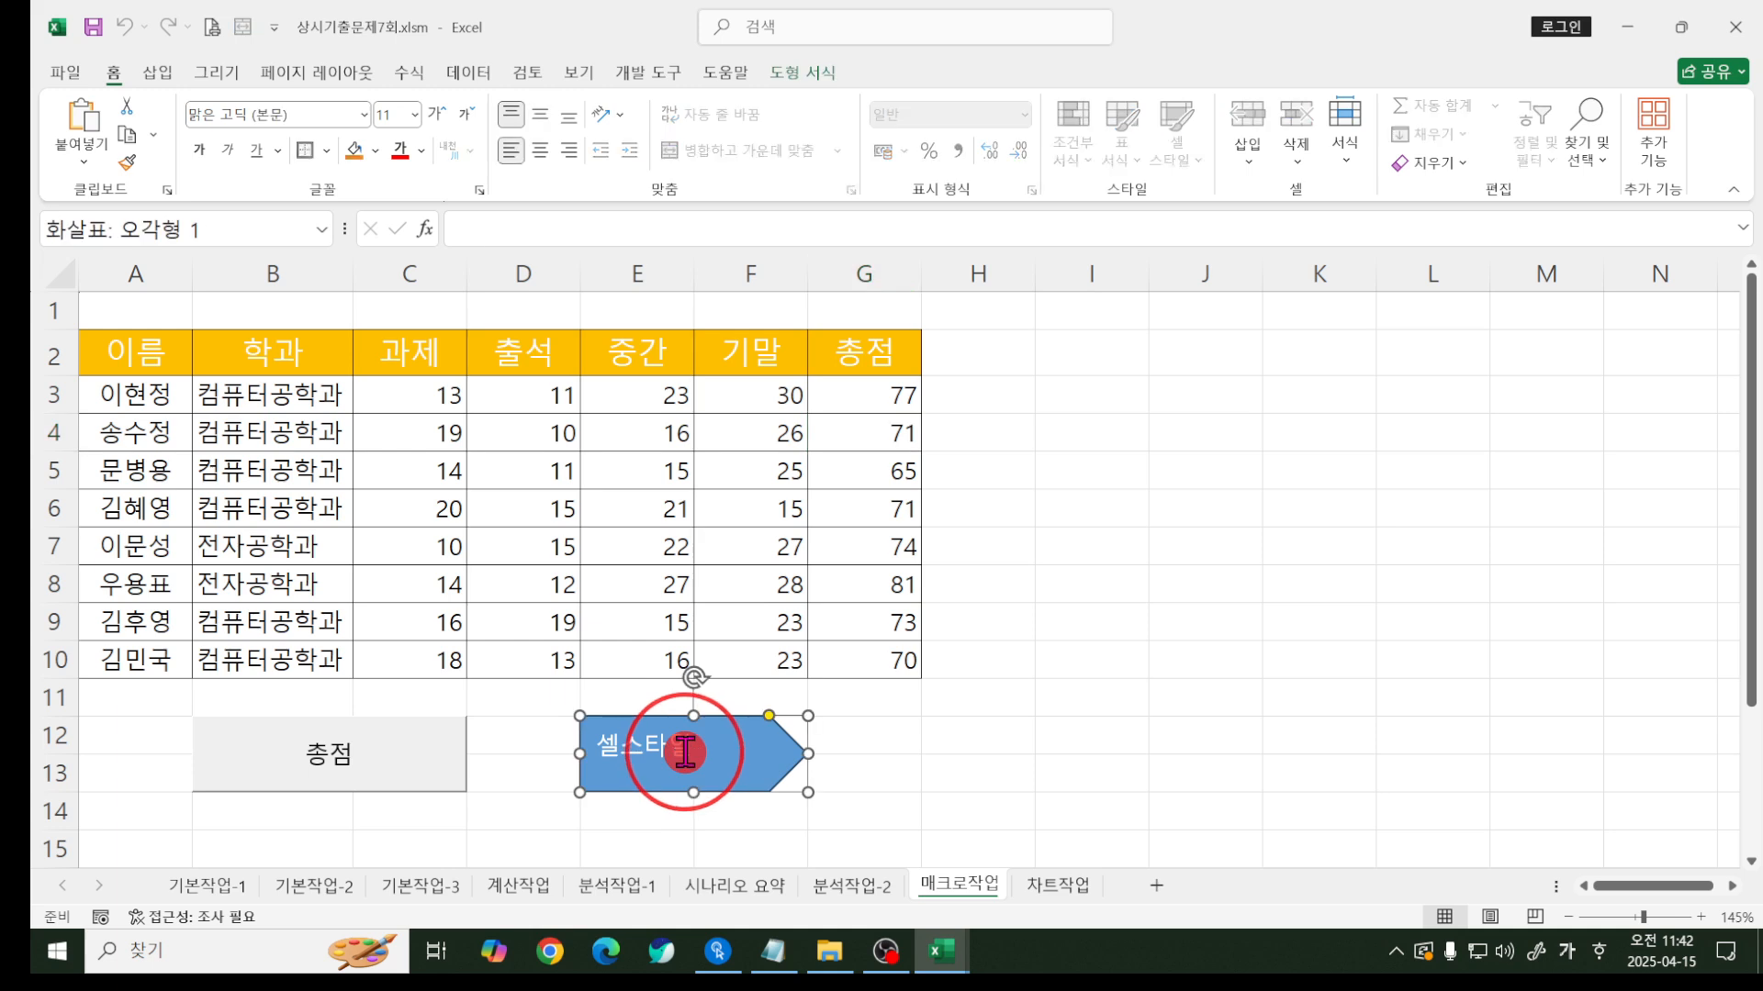
right_click(685, 750)
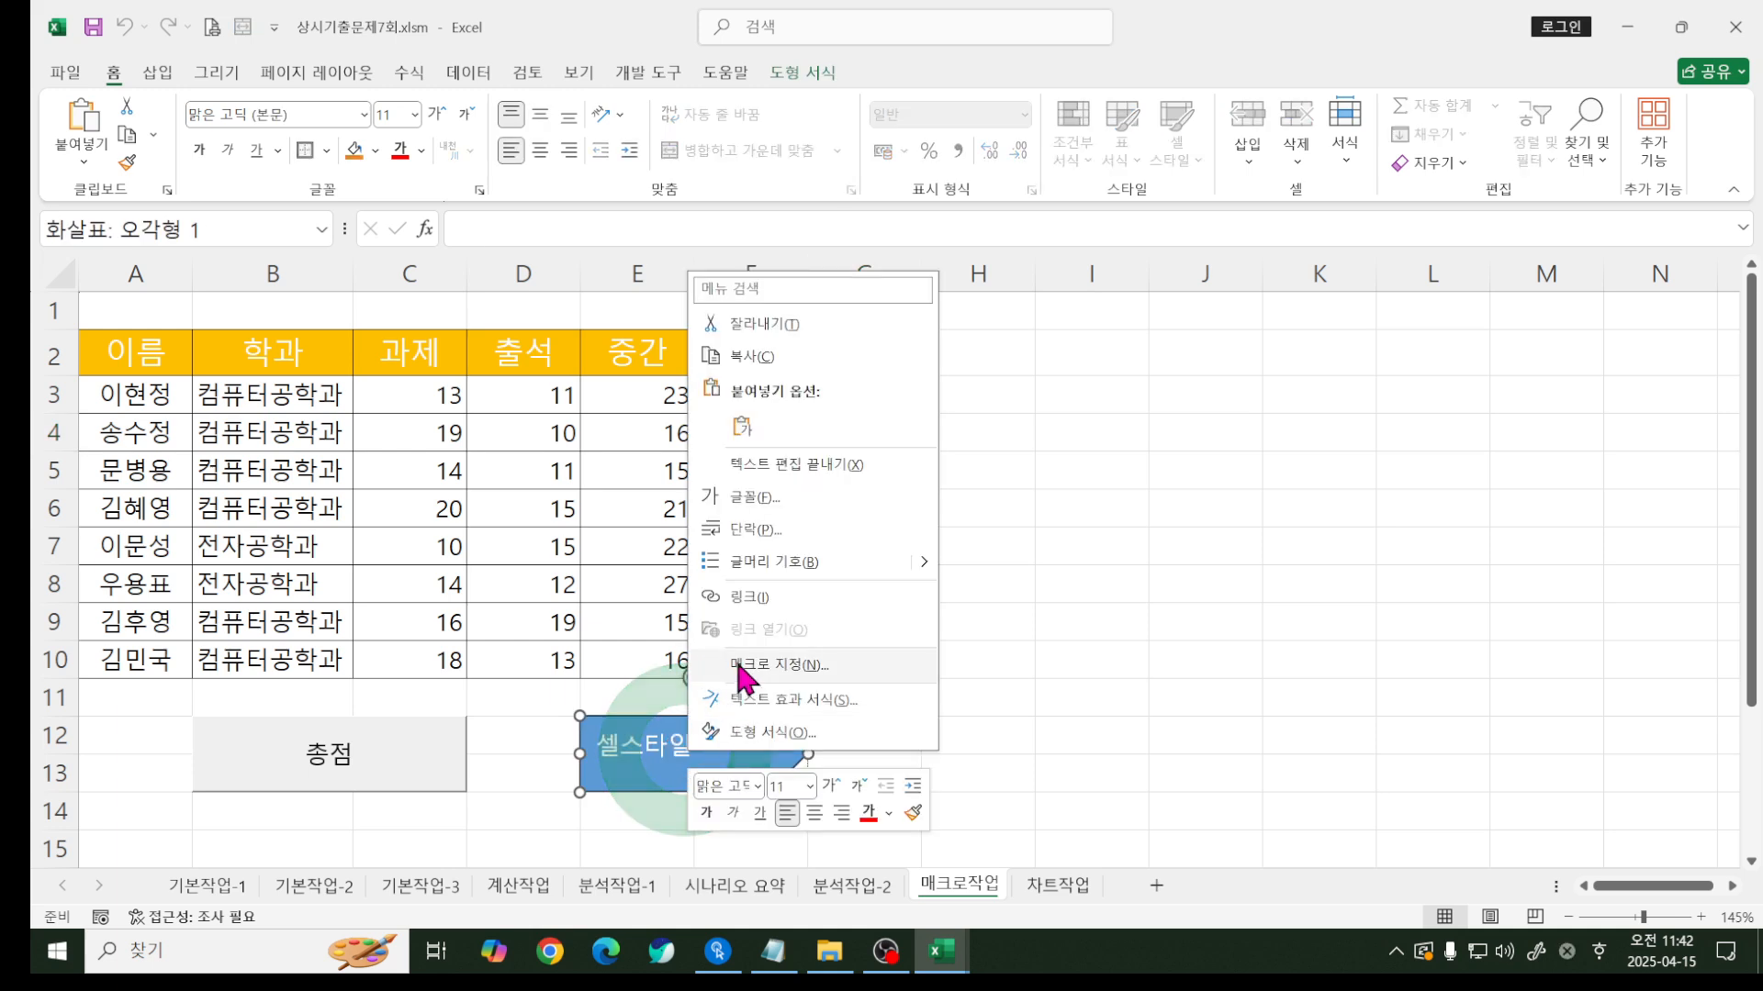
click(670, 661)
click(525, 557)
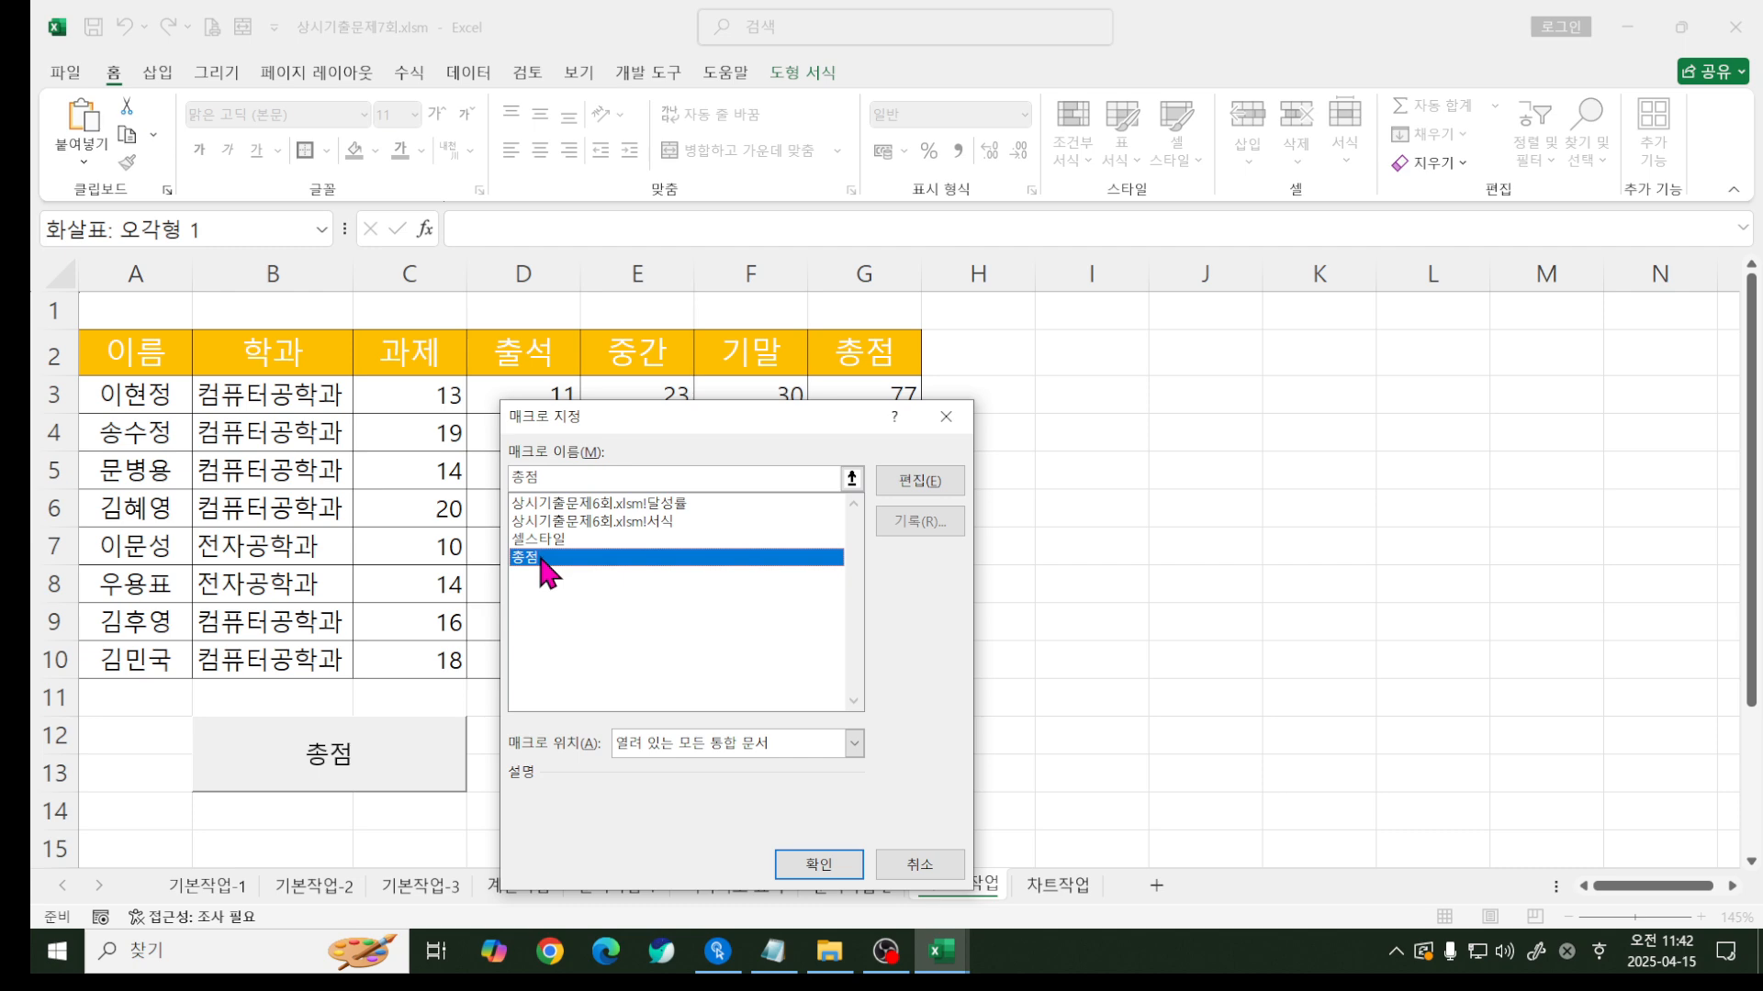
click(818, 864)
click(1027, 623)
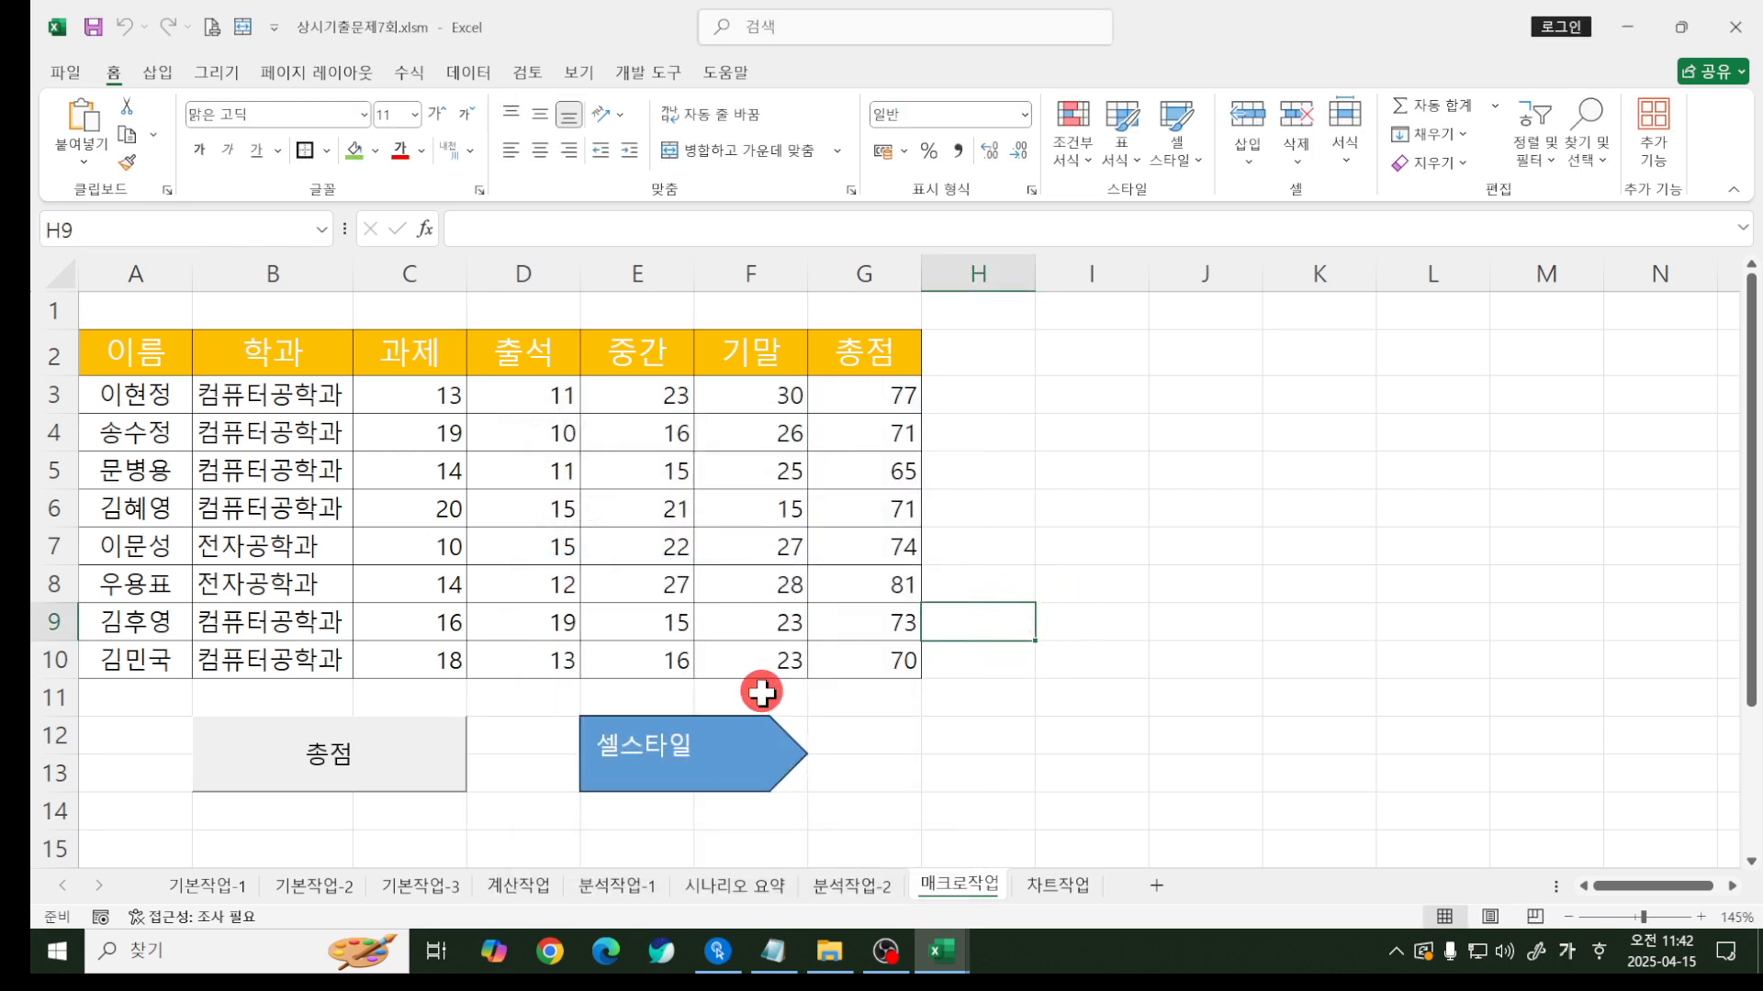
- Select and deselect the 총점 button without triggering it, and run its macro as a test
click(981, 695)
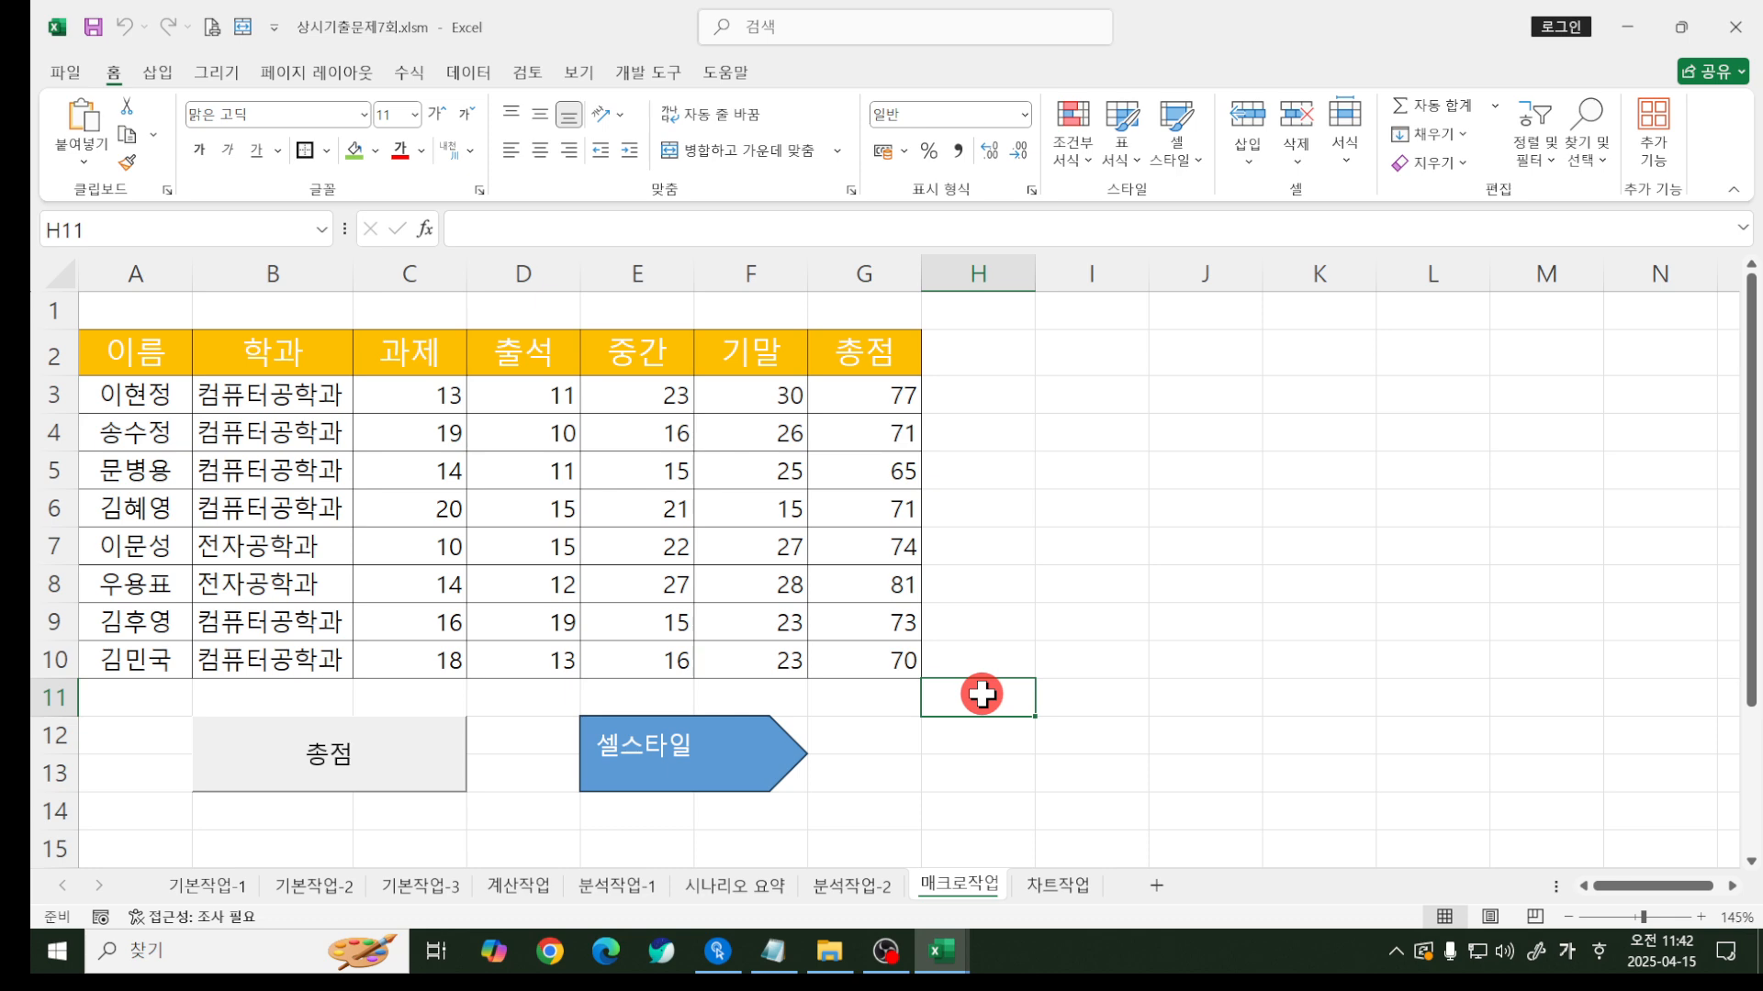
ctrl+click(463, 771)
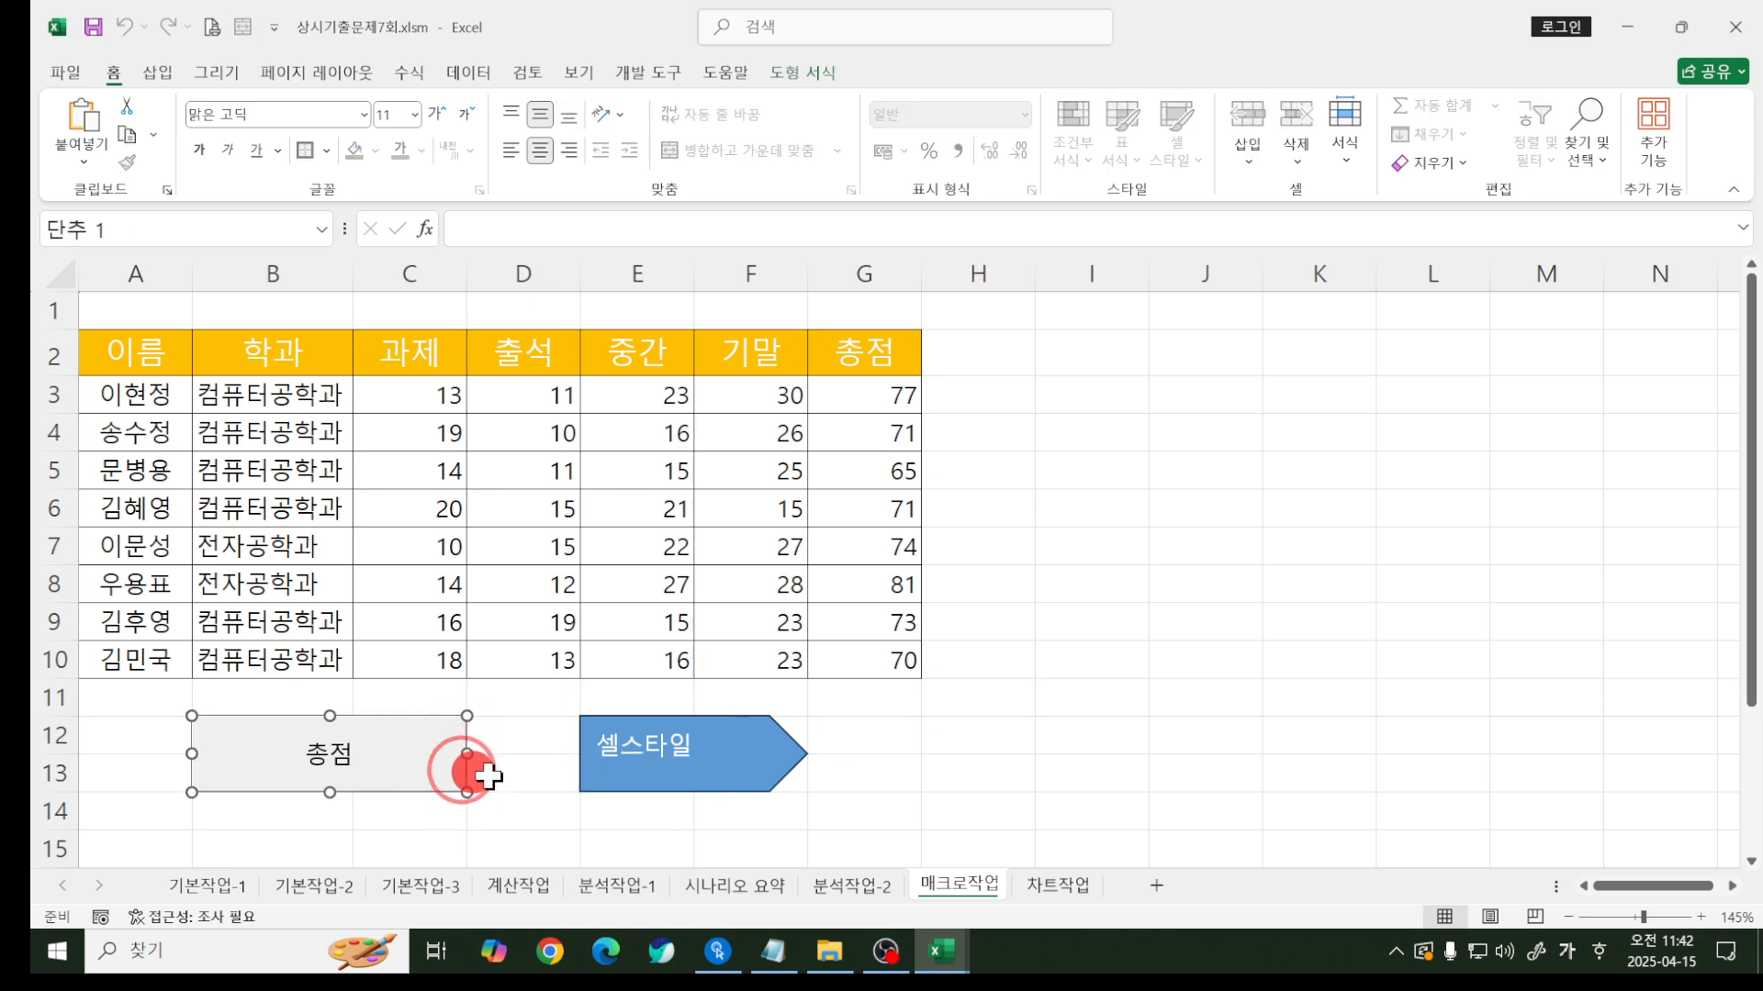
click(487, 776)
click(443, 770)
ctrl+click(452, 793)
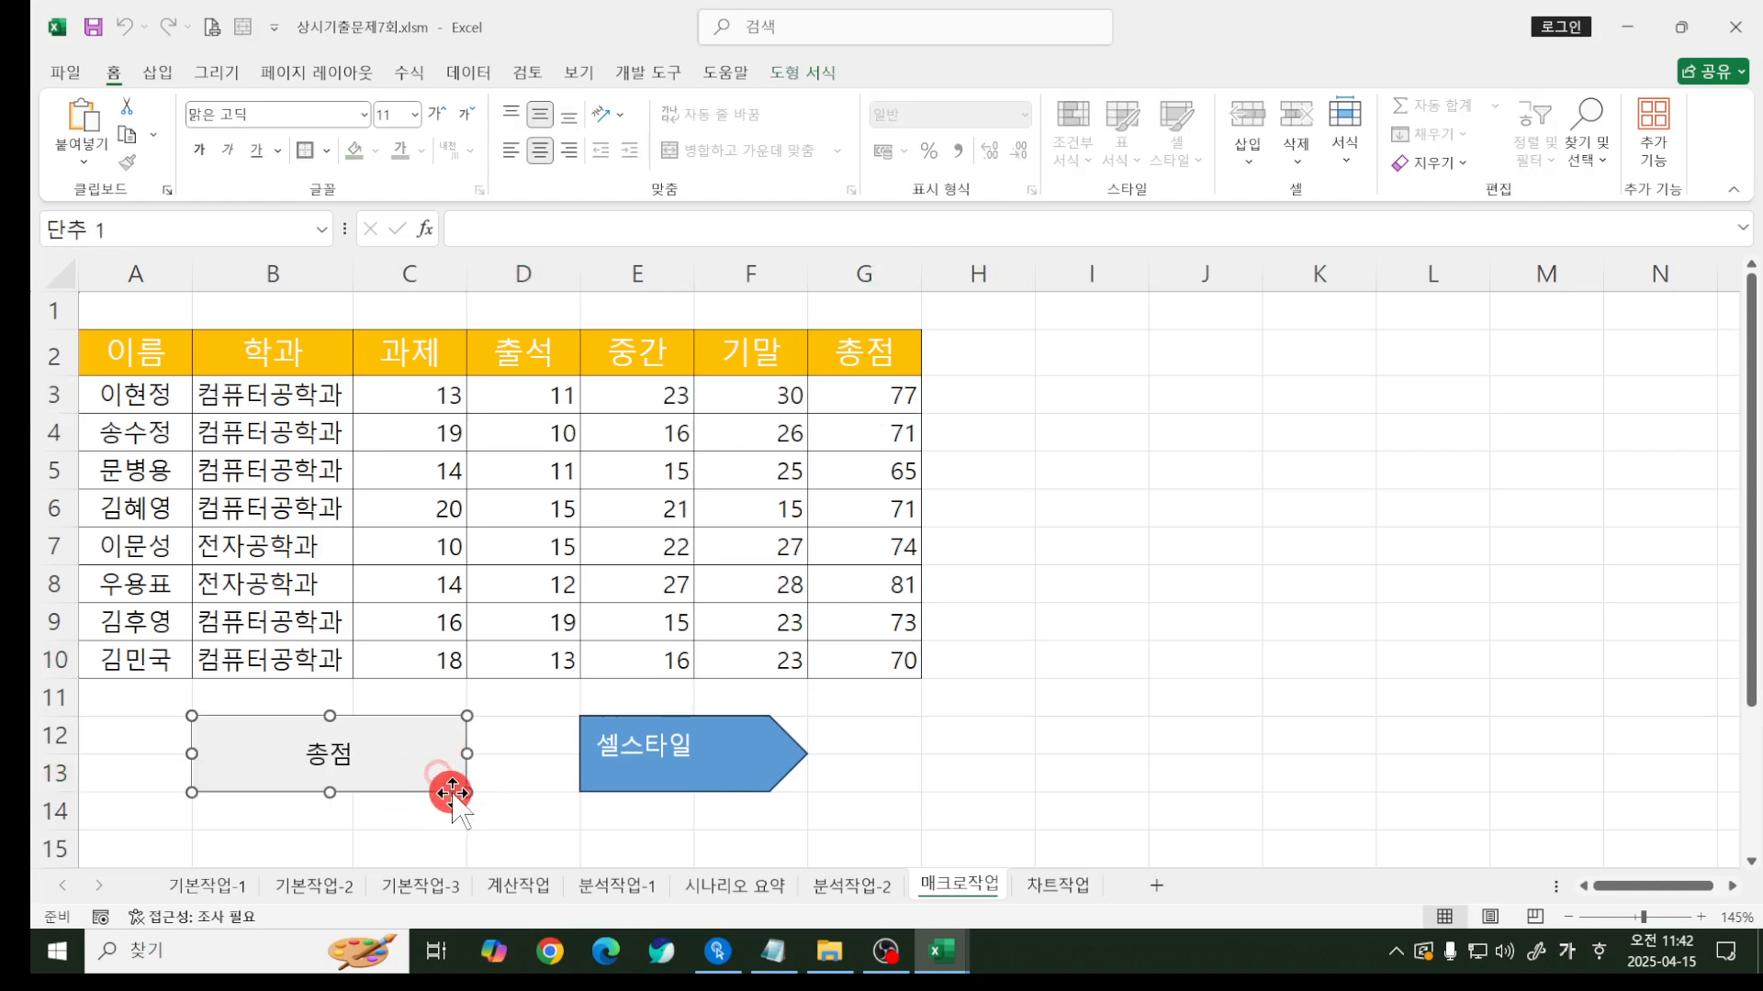
click(473, 705)
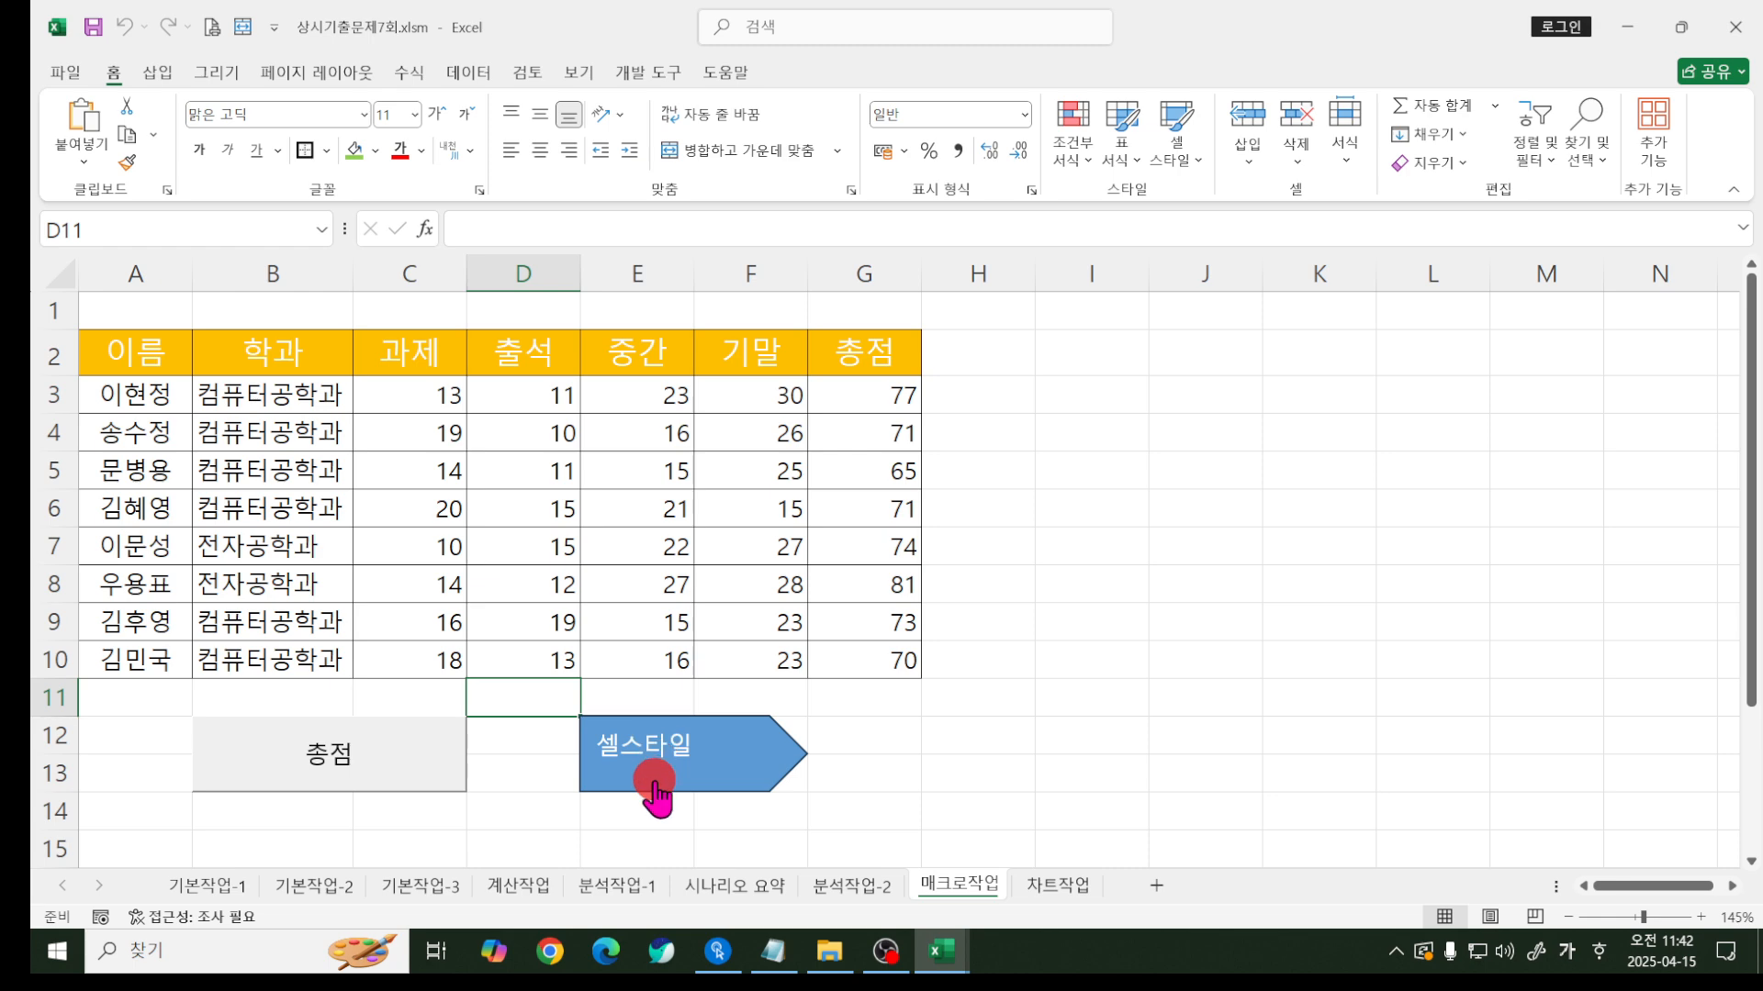
click(420, 755)
- Resize the pentagon arrow shape slightly from its lower-right corner and deselect it
click(678, 774)
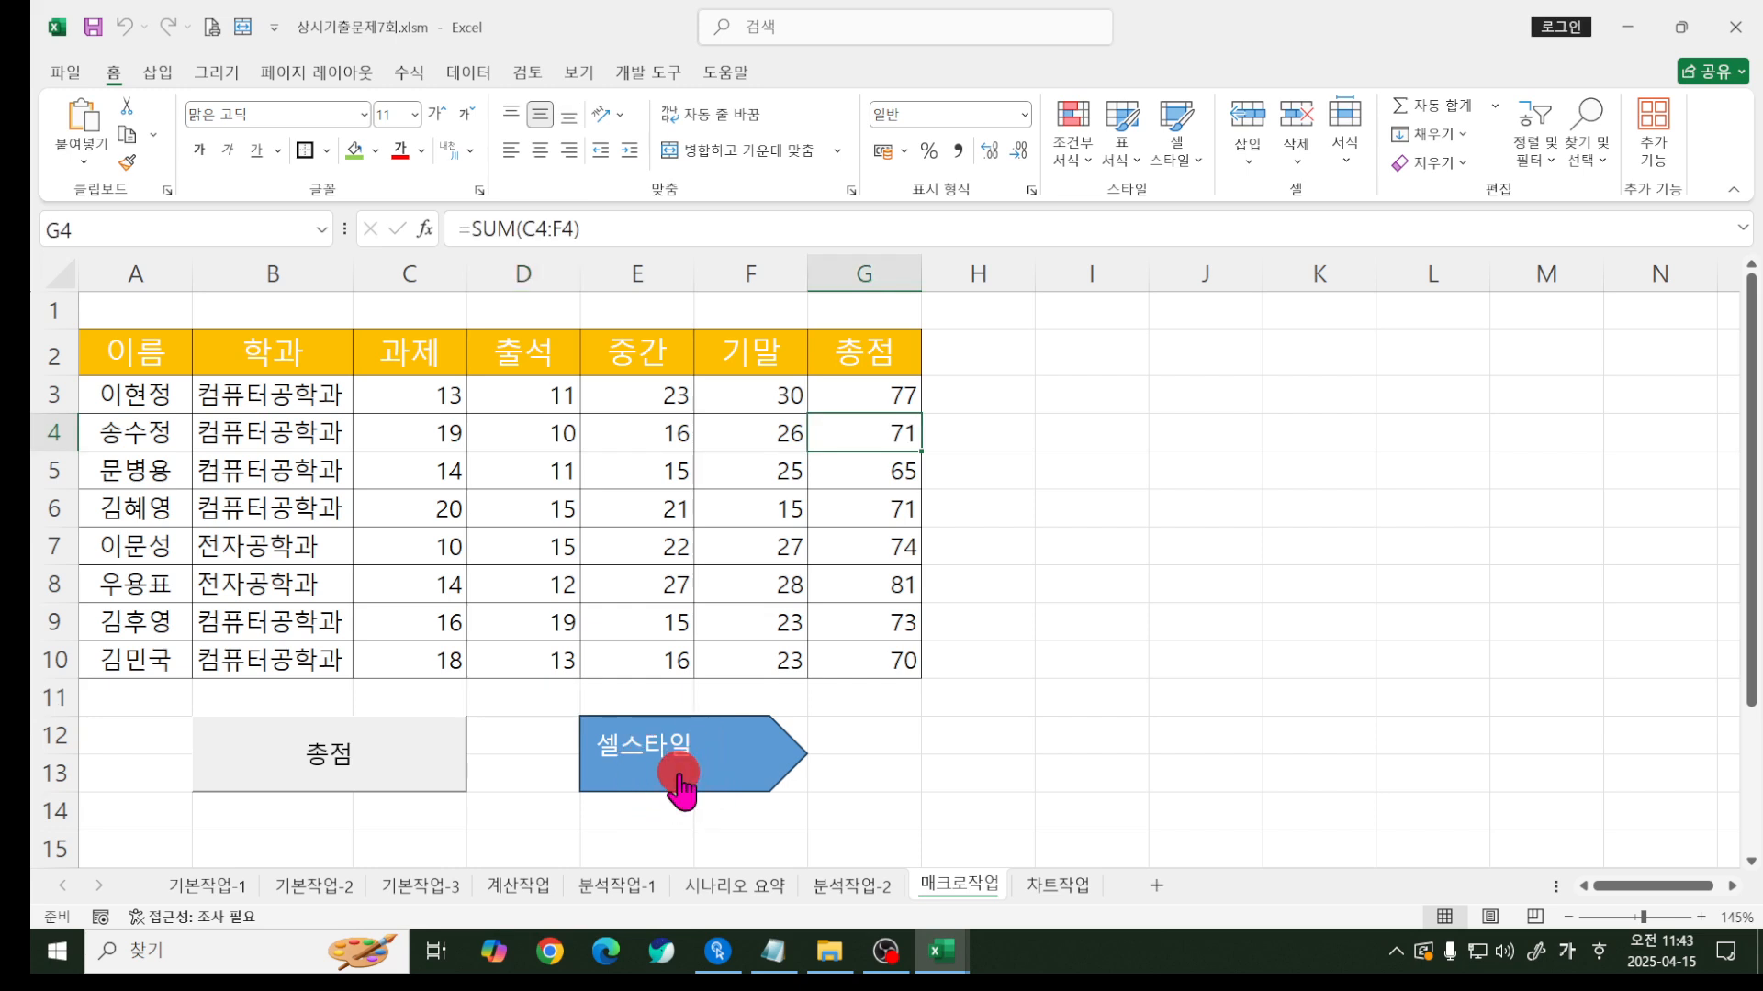
ctrl+click(679, 774)
mouse_move(806, 792)
mouse_down()
mouse_move(707, 742)
mouse_move(834, 815)
mouse_move(677, 775)
mouse_move(838, 803)
mouse_move(806, 793)
mouse_up()
click(928, 795)
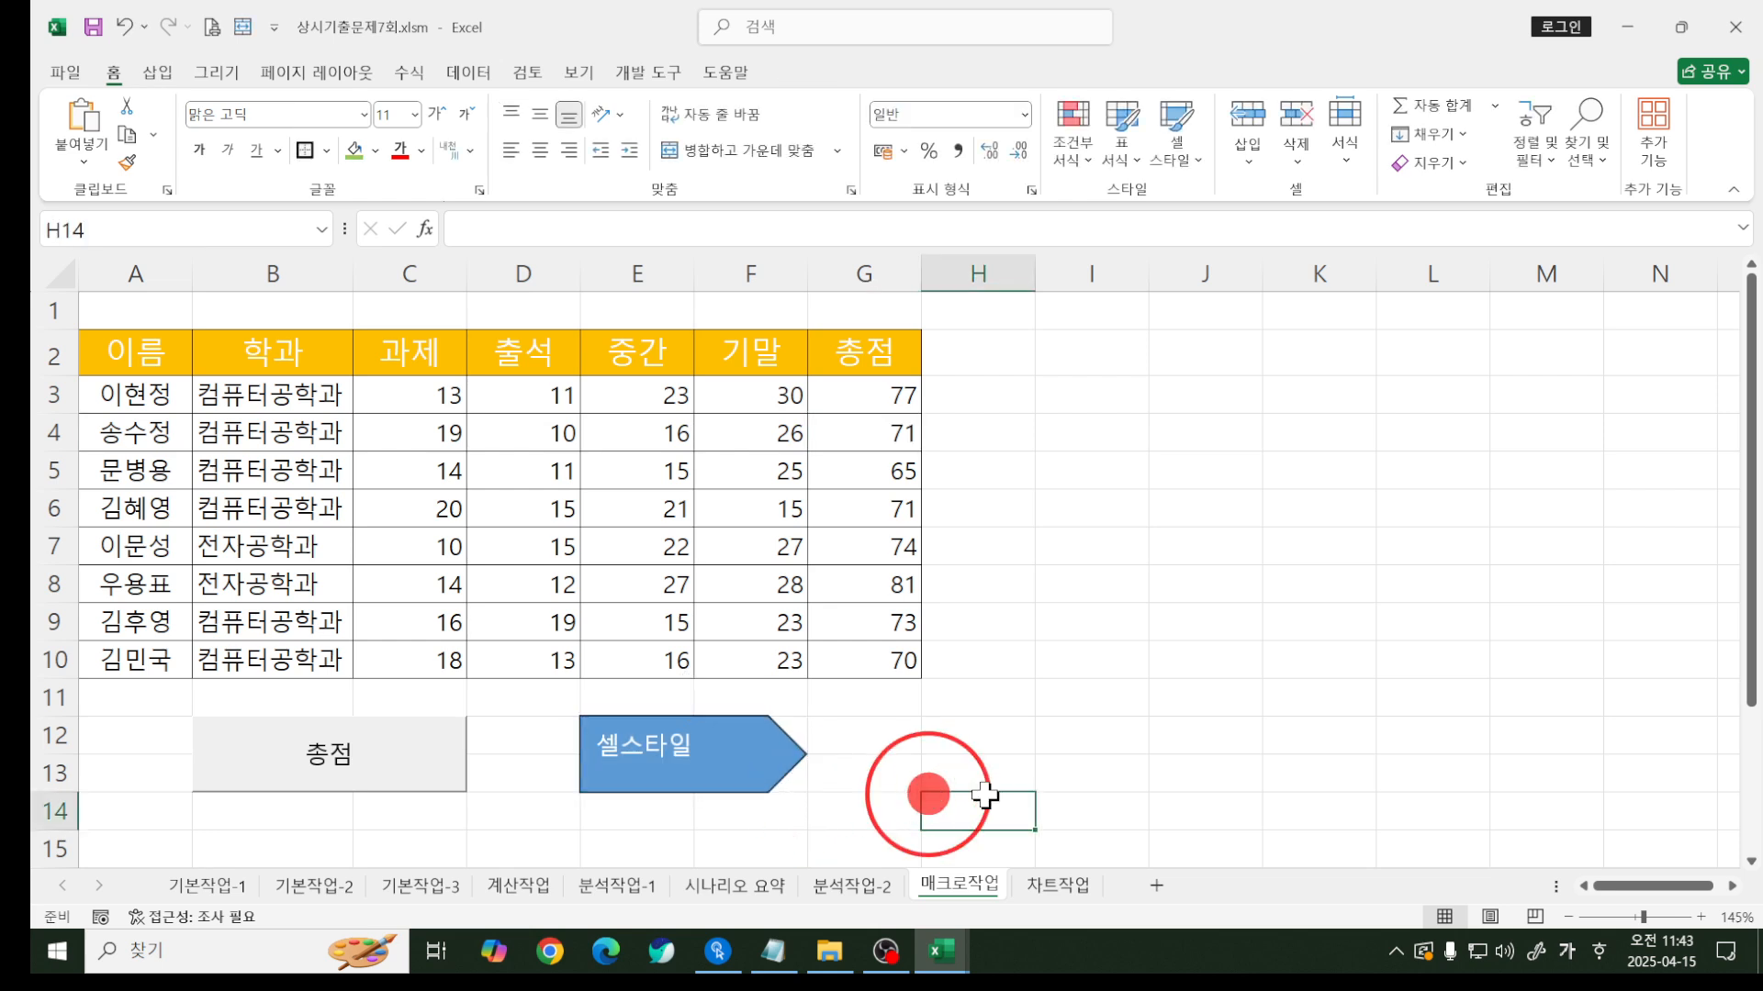
click(892, 761)
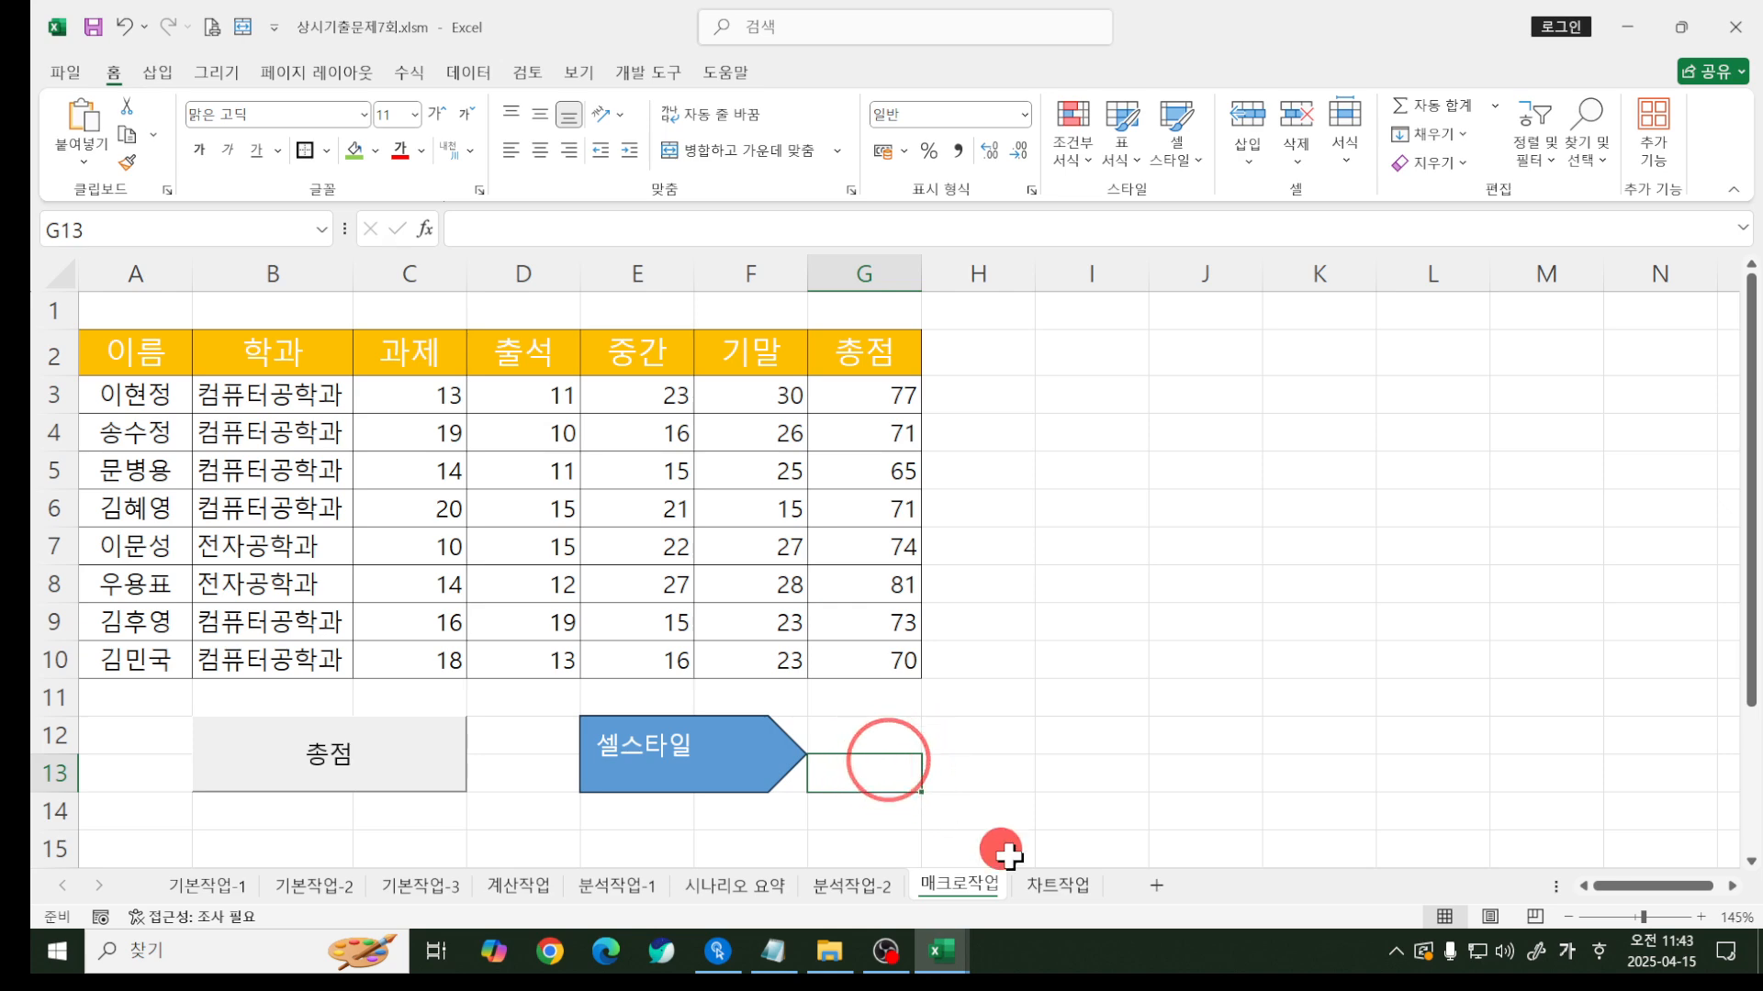
- Open the 차트작업 sheet and examine the column chart below the data table, including its chart area and plot area
click(1056, 886)
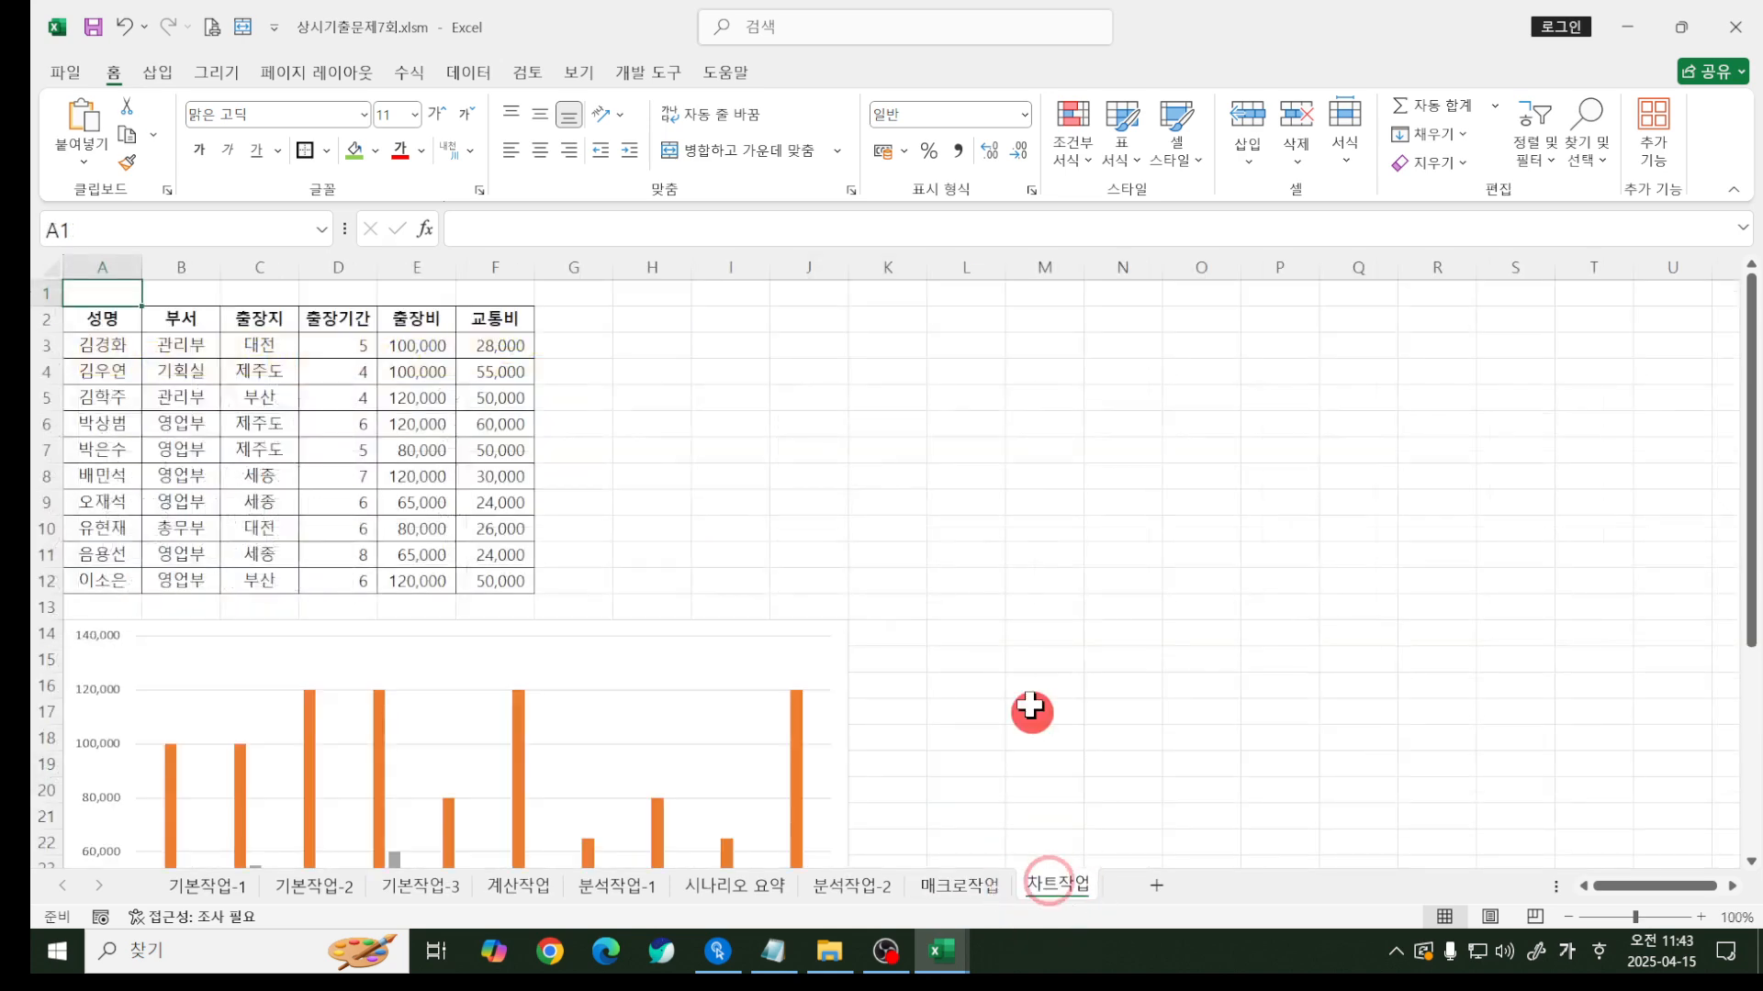
click(1017, 659)
scroll(983, 639, down, 4)
scroll(983, 639, up, 1)
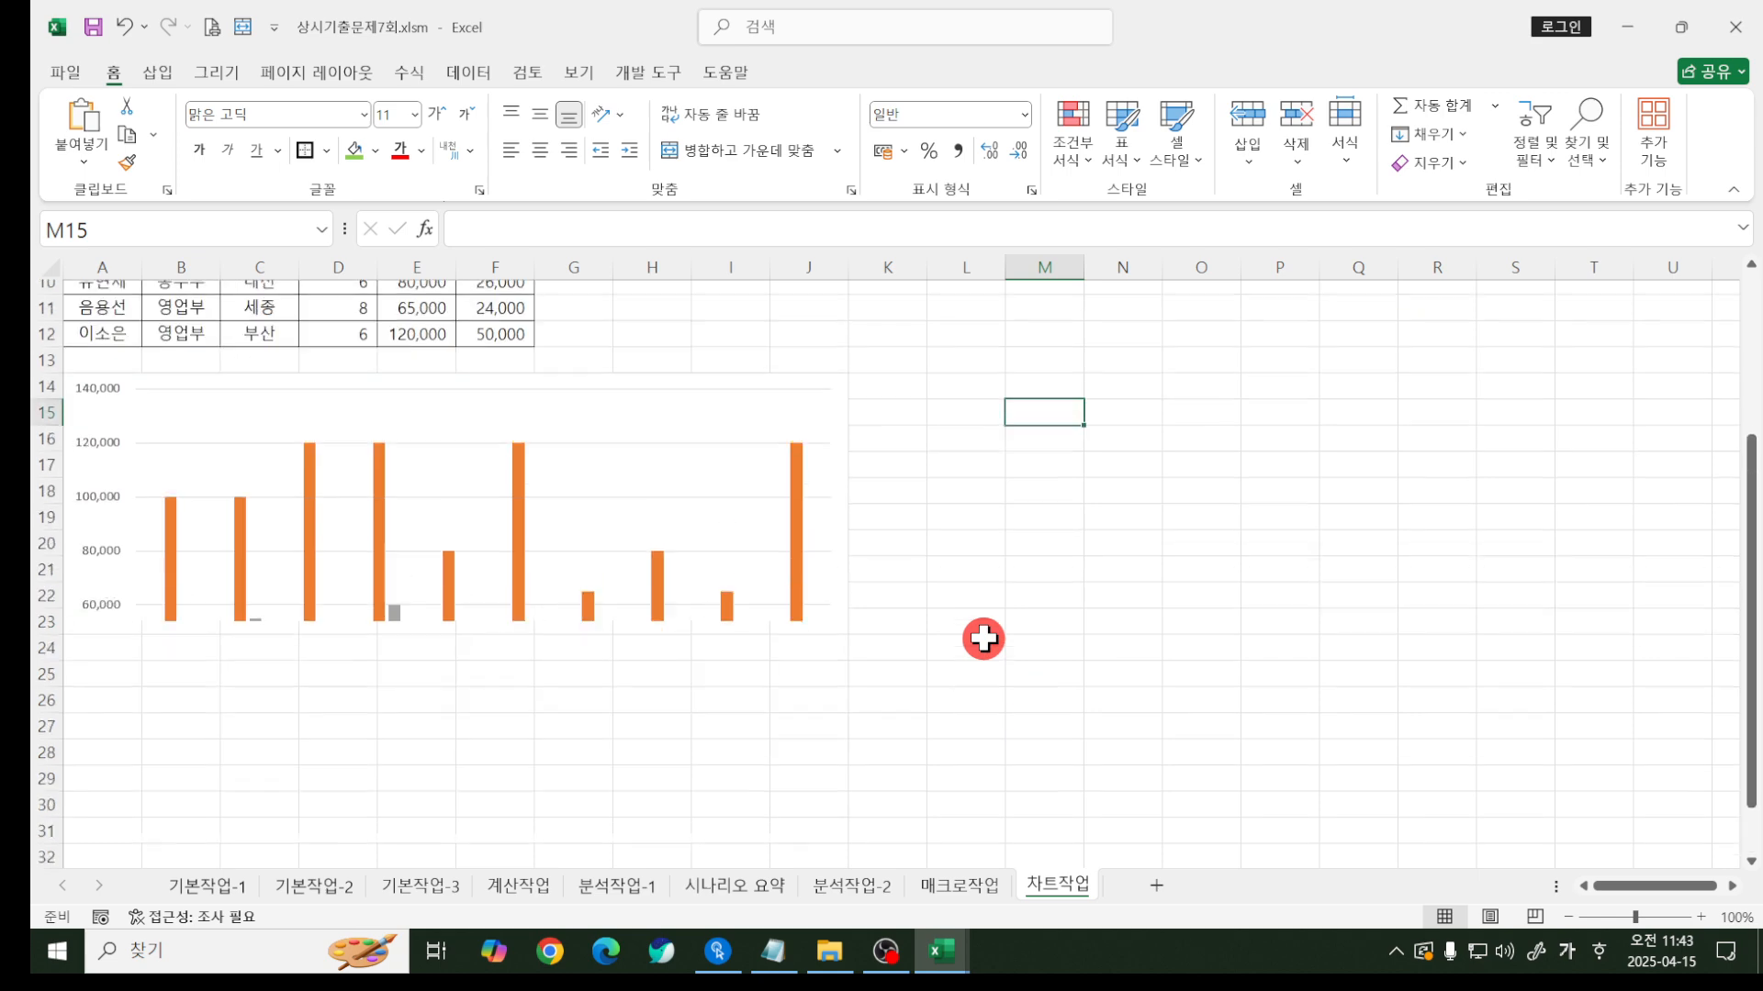
click(807, 598)
click(923, 498)
click(806, 643)
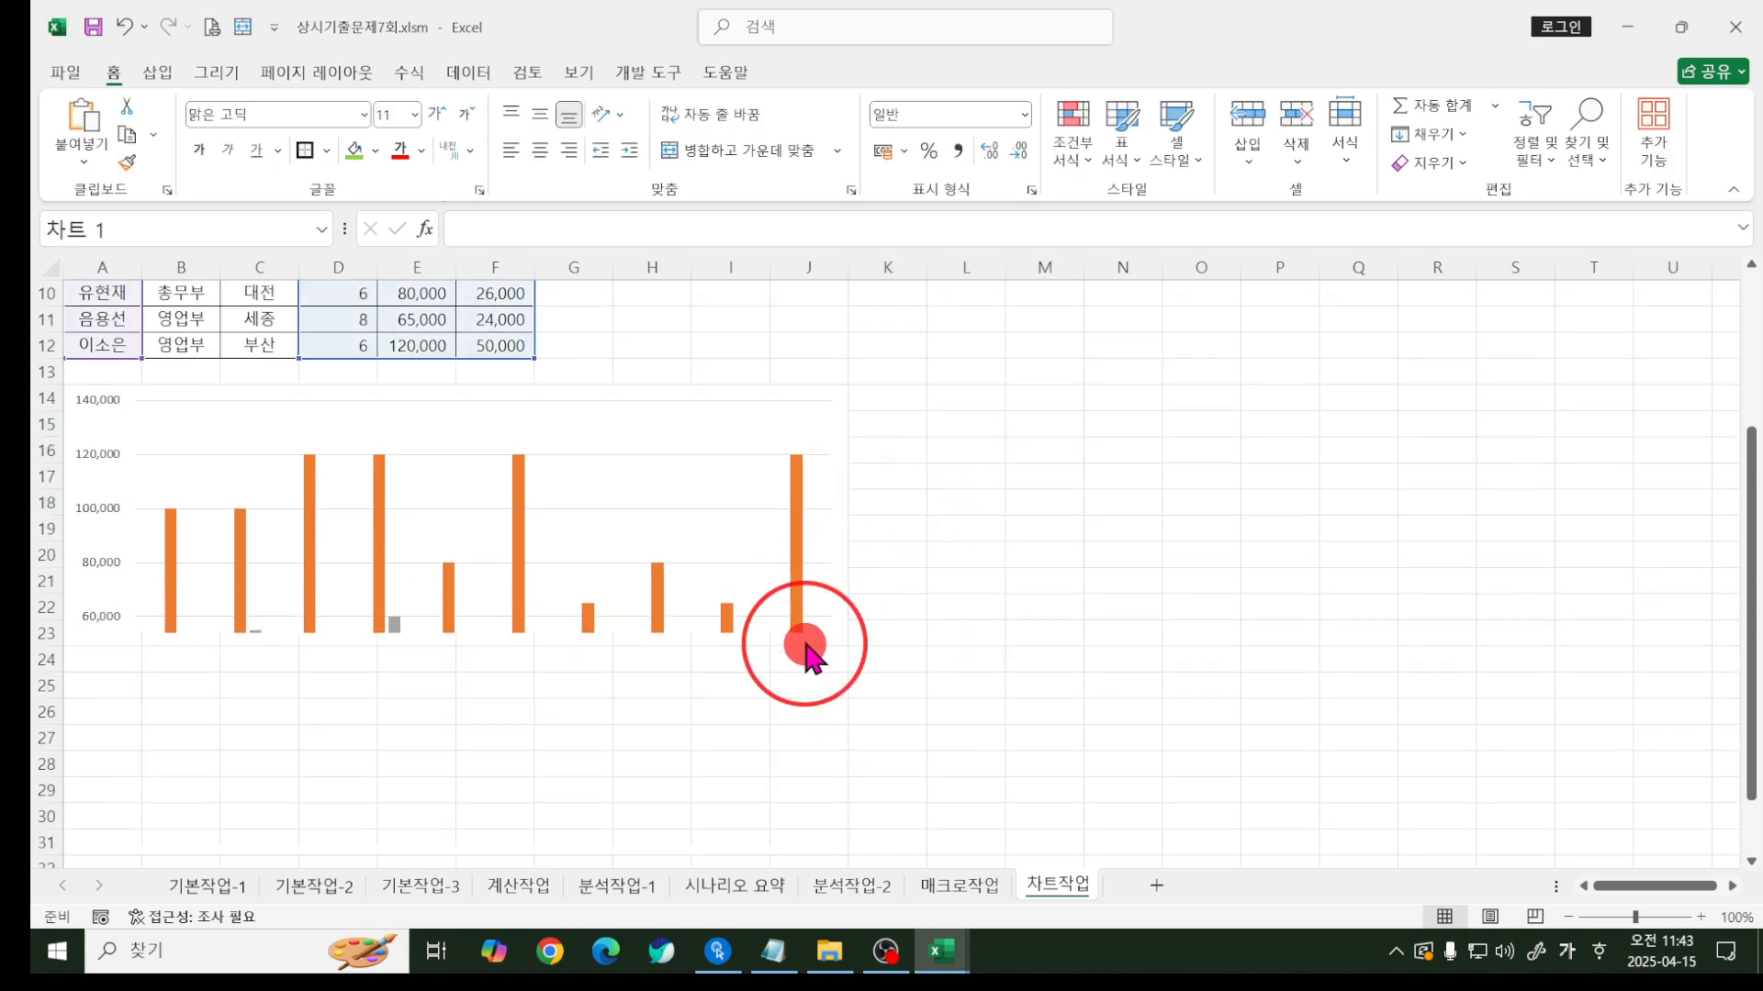
click(829, 556)
click(786, 384)
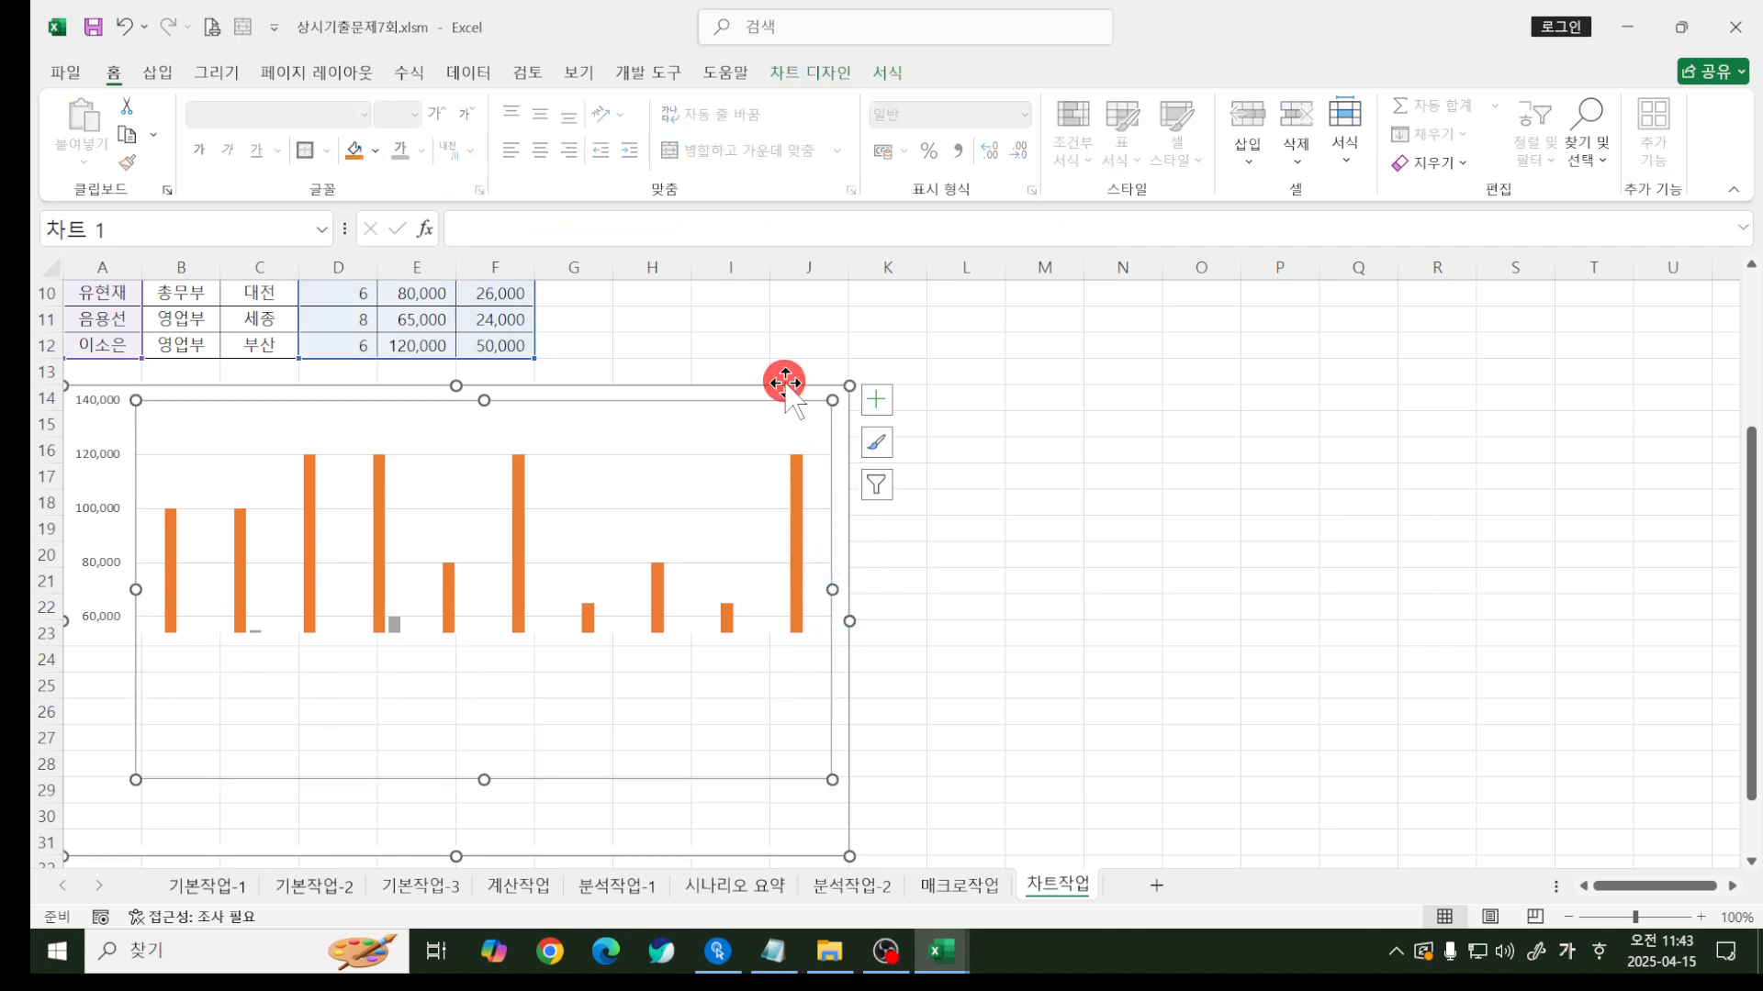
scroll(795, 423, down, 1)
click(838, 609)
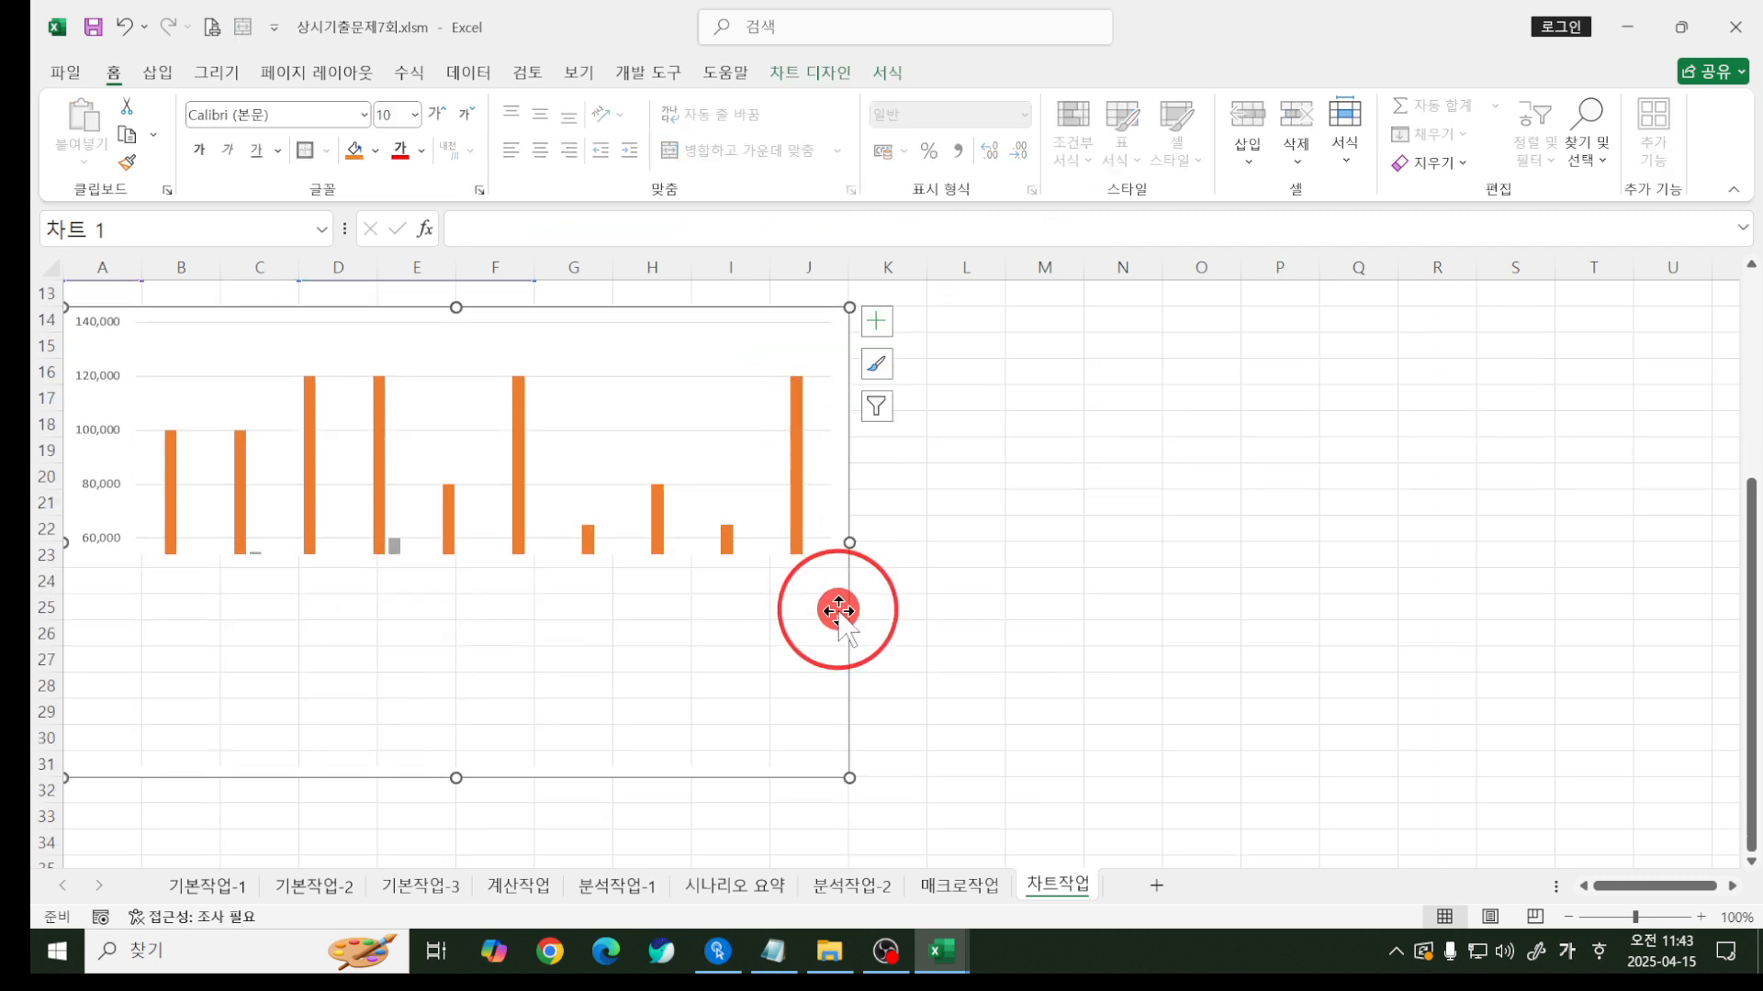
click(955, 624)
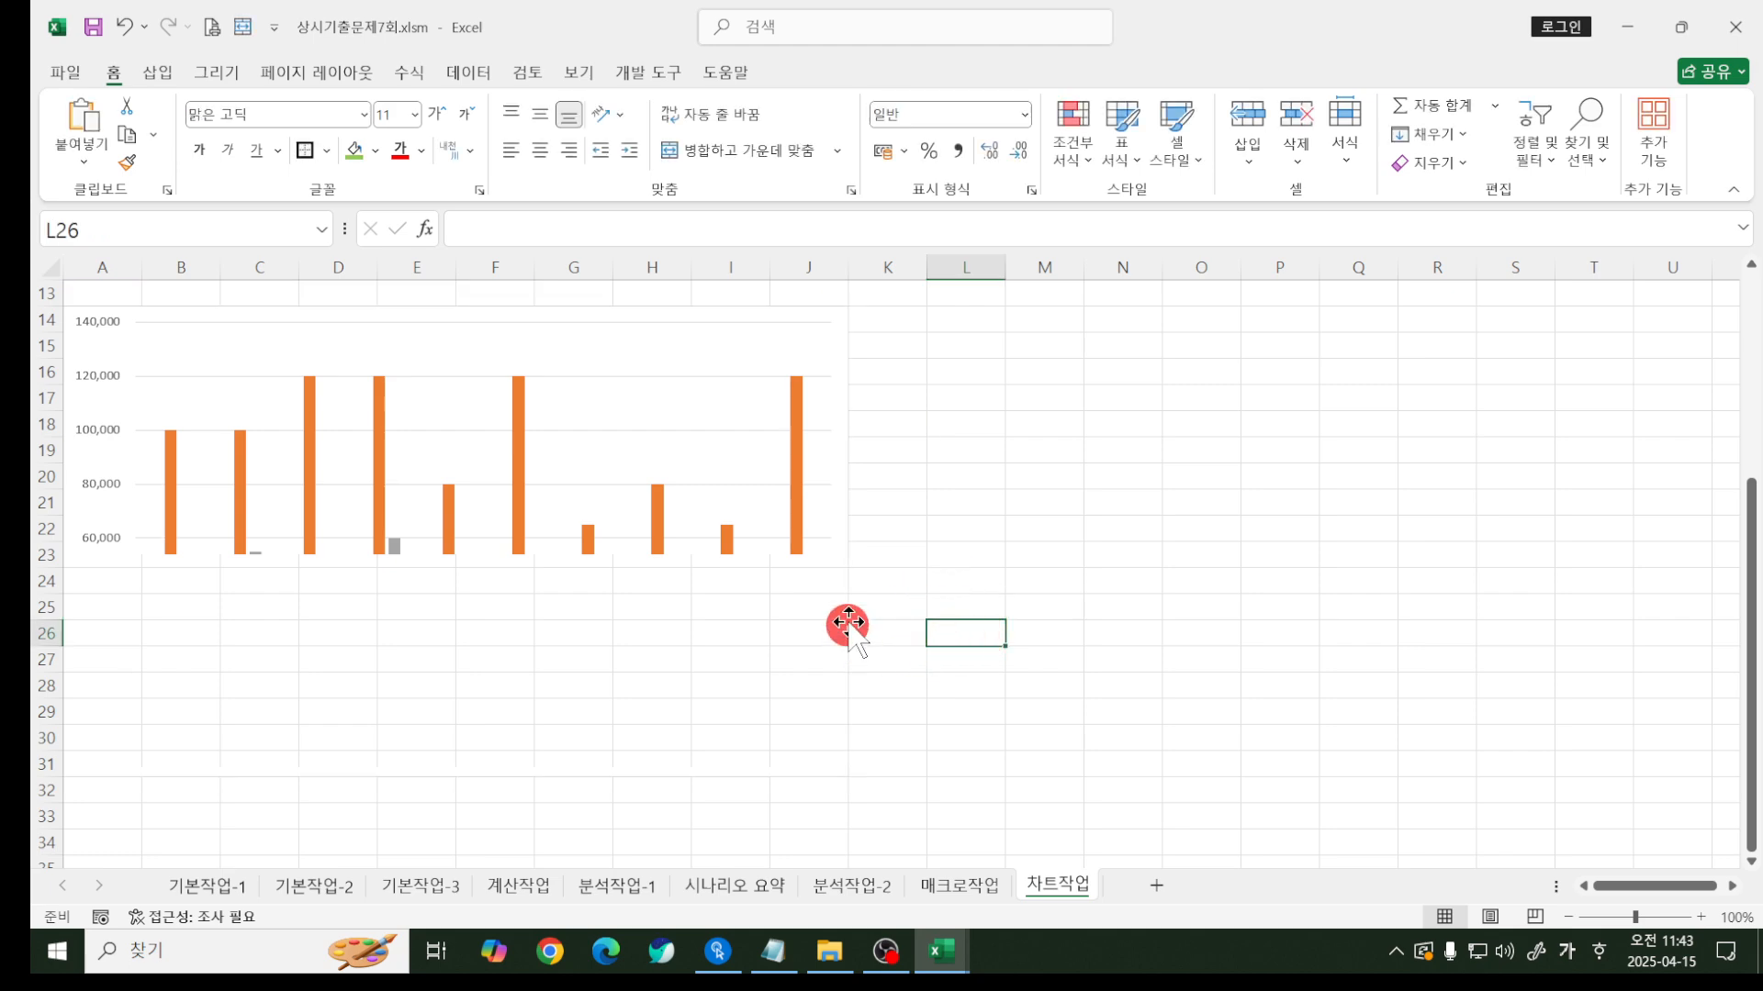
- Exclude the 출장기간 series from the column chart through its data source selection
click(831, 547)
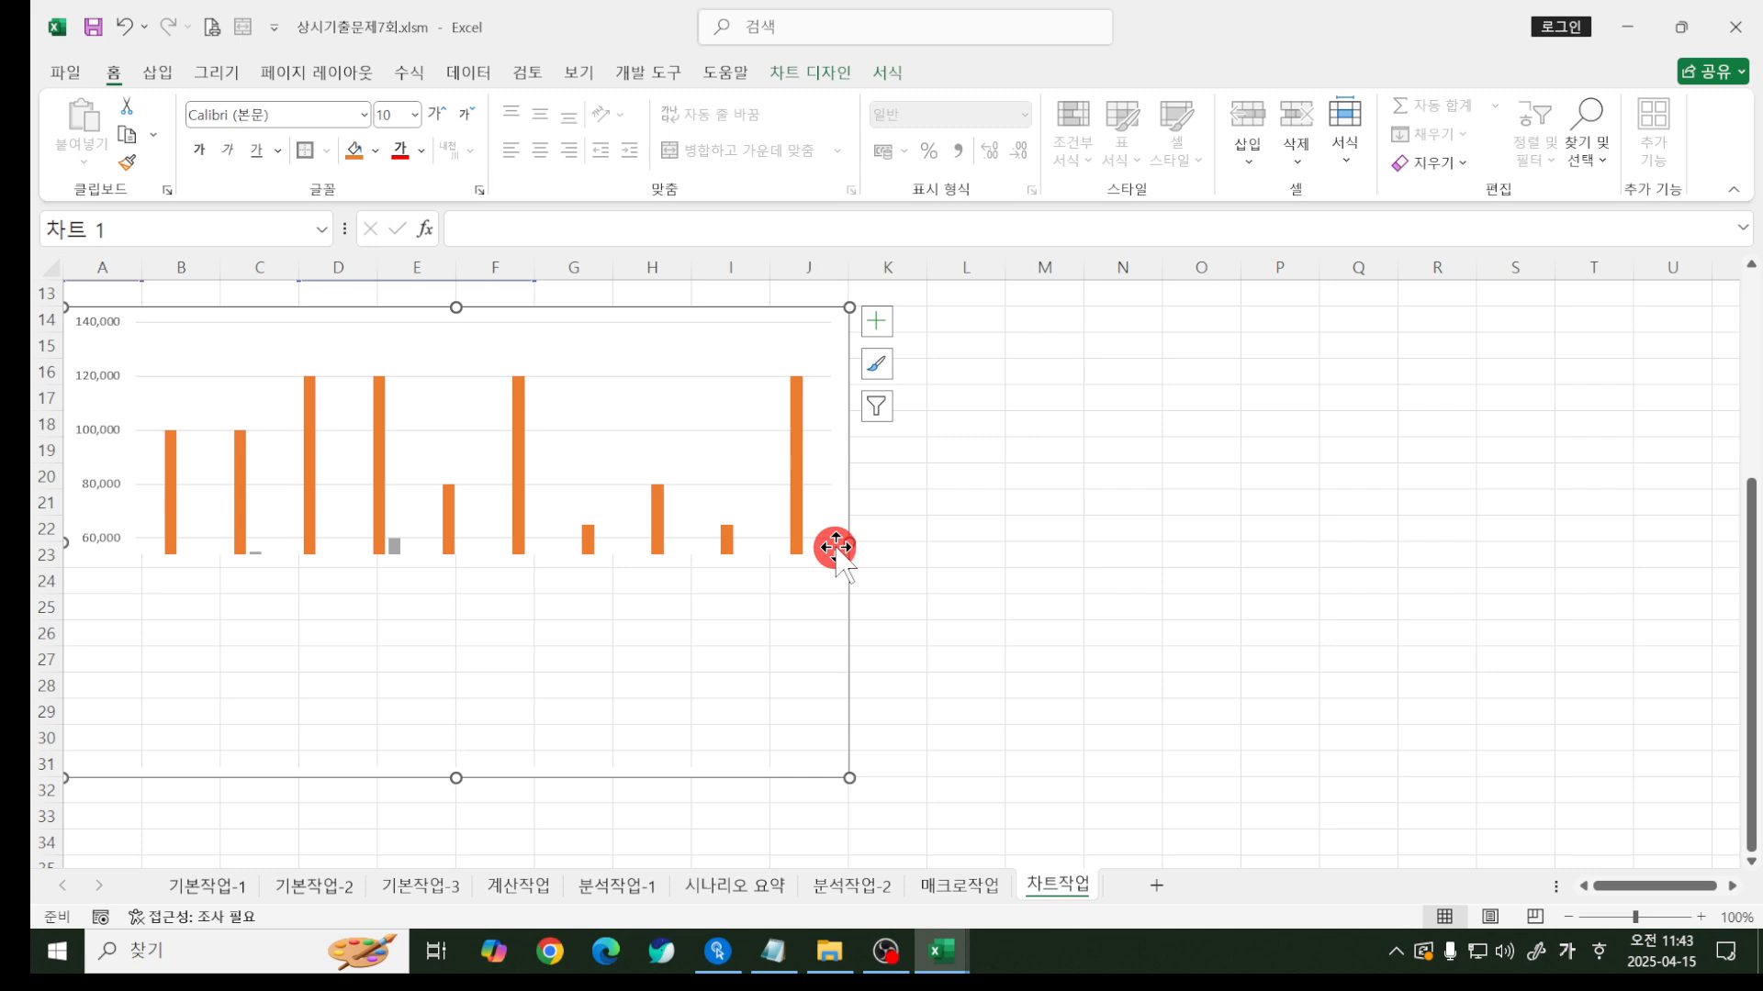
click(796, 85)
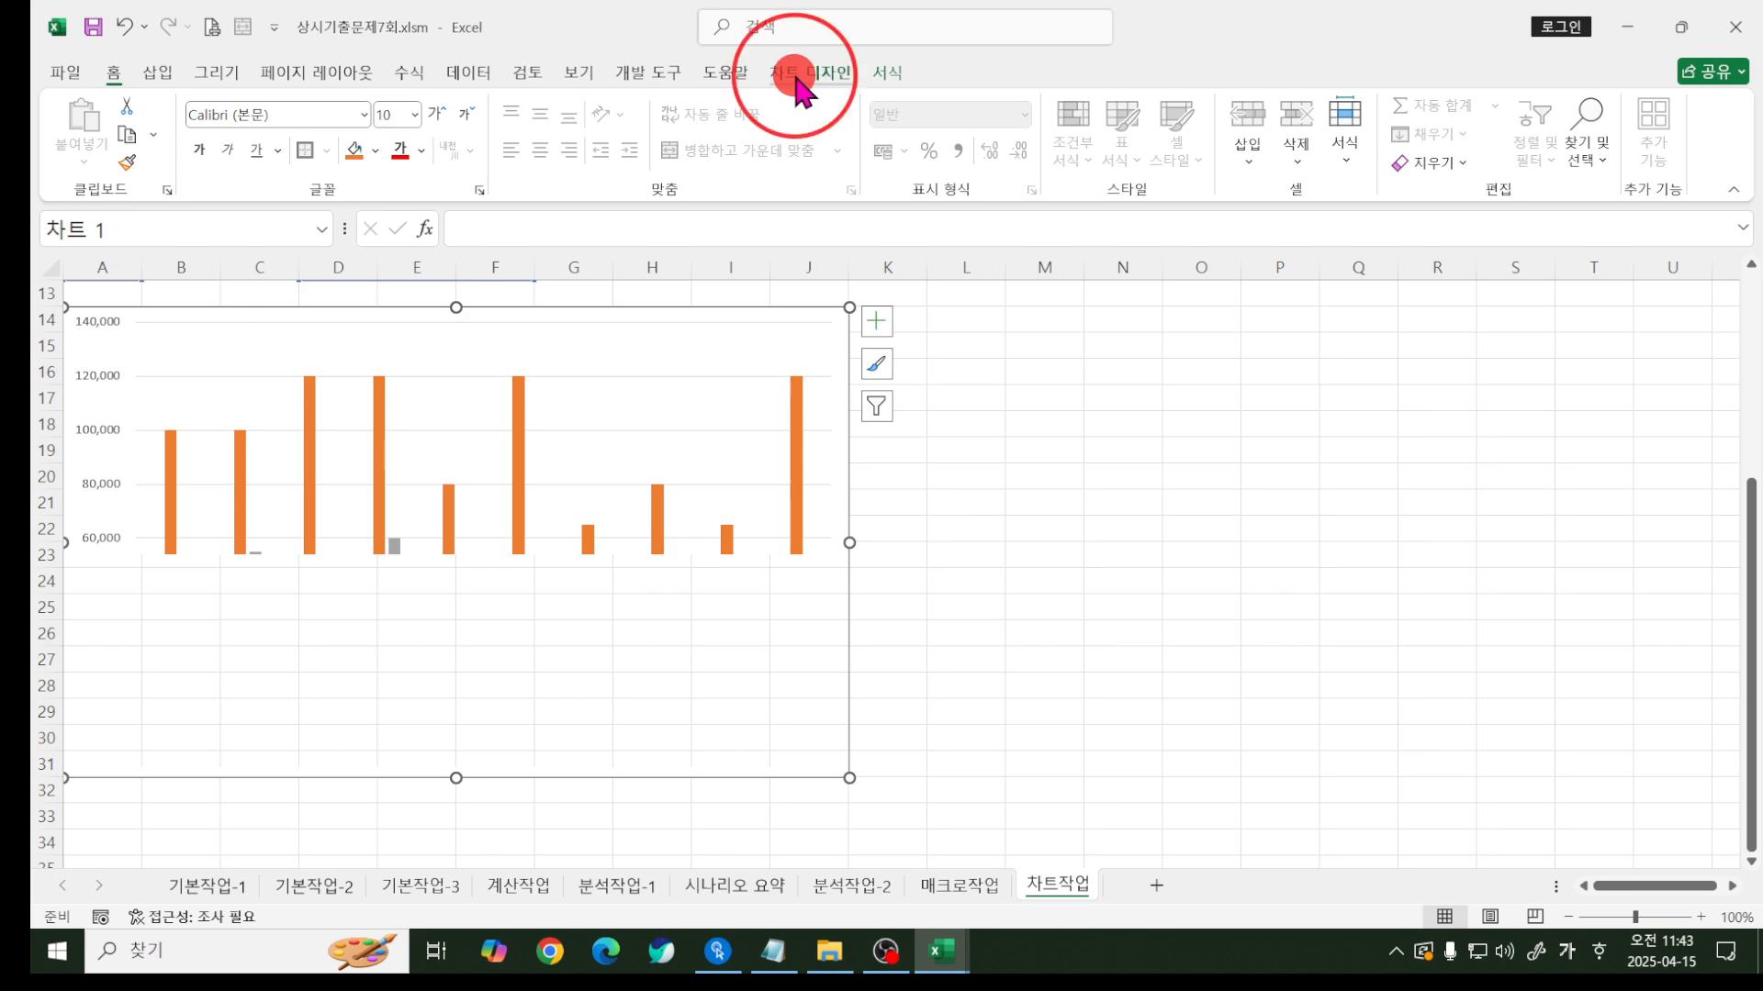
click(1178, 145)
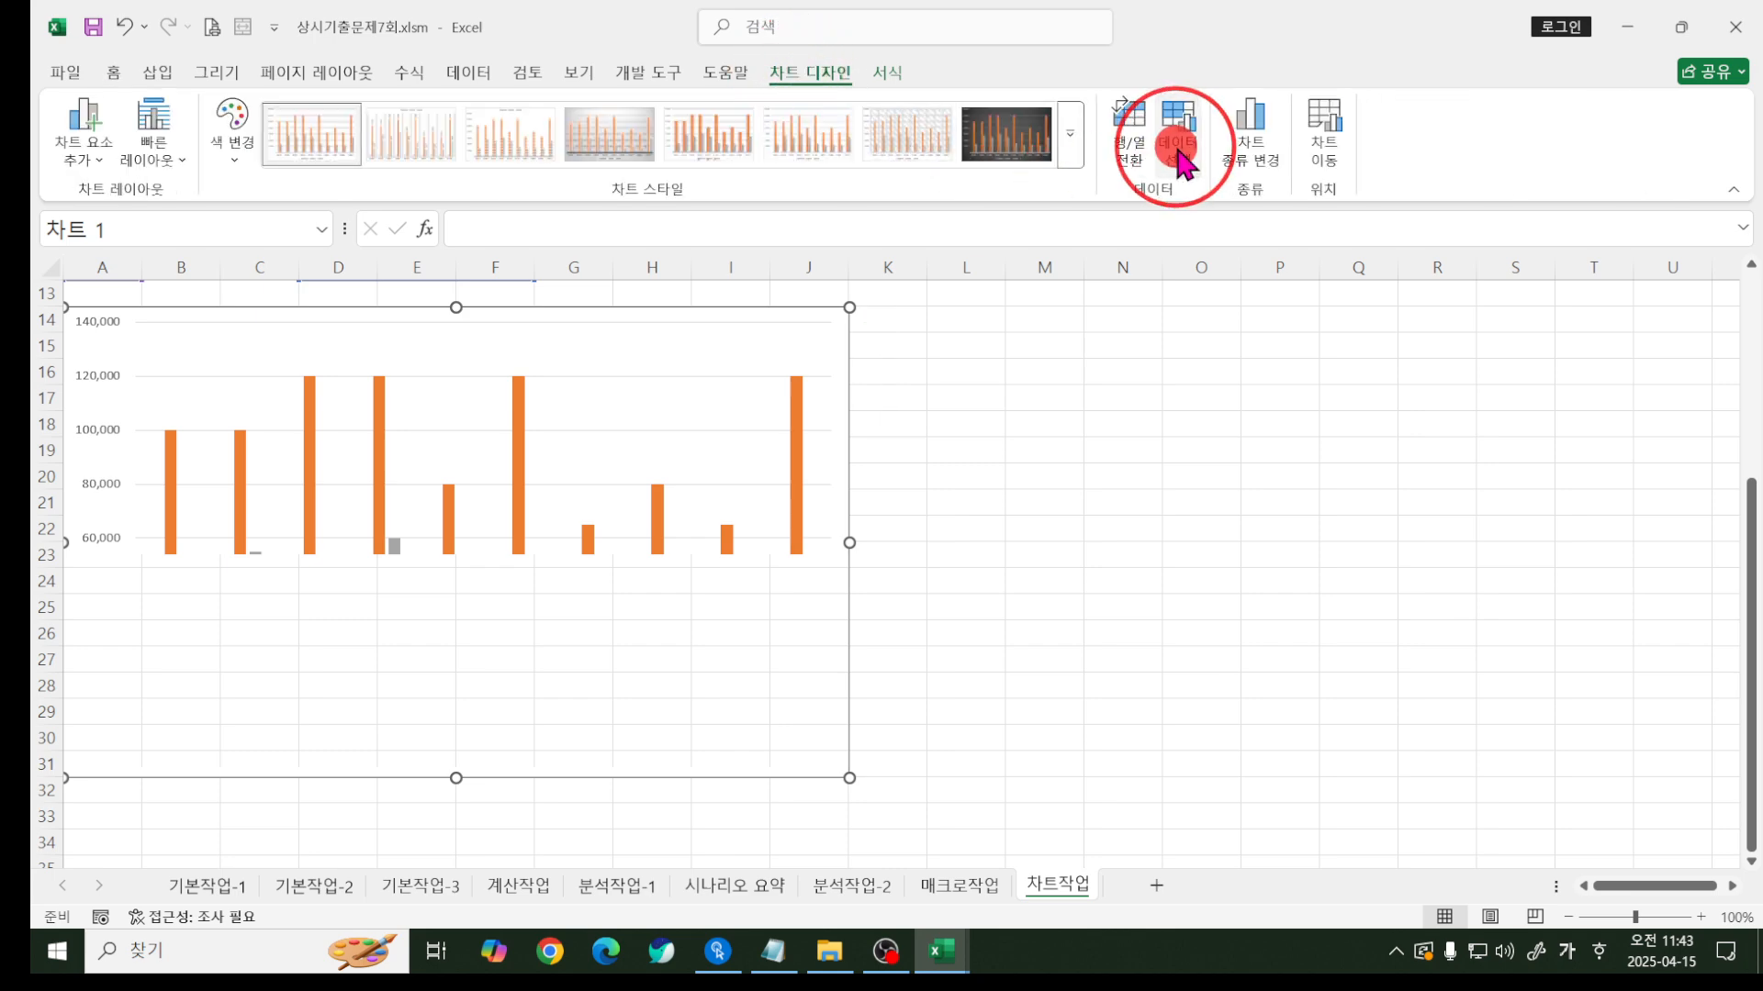
scroll(658, 551, down, 2)
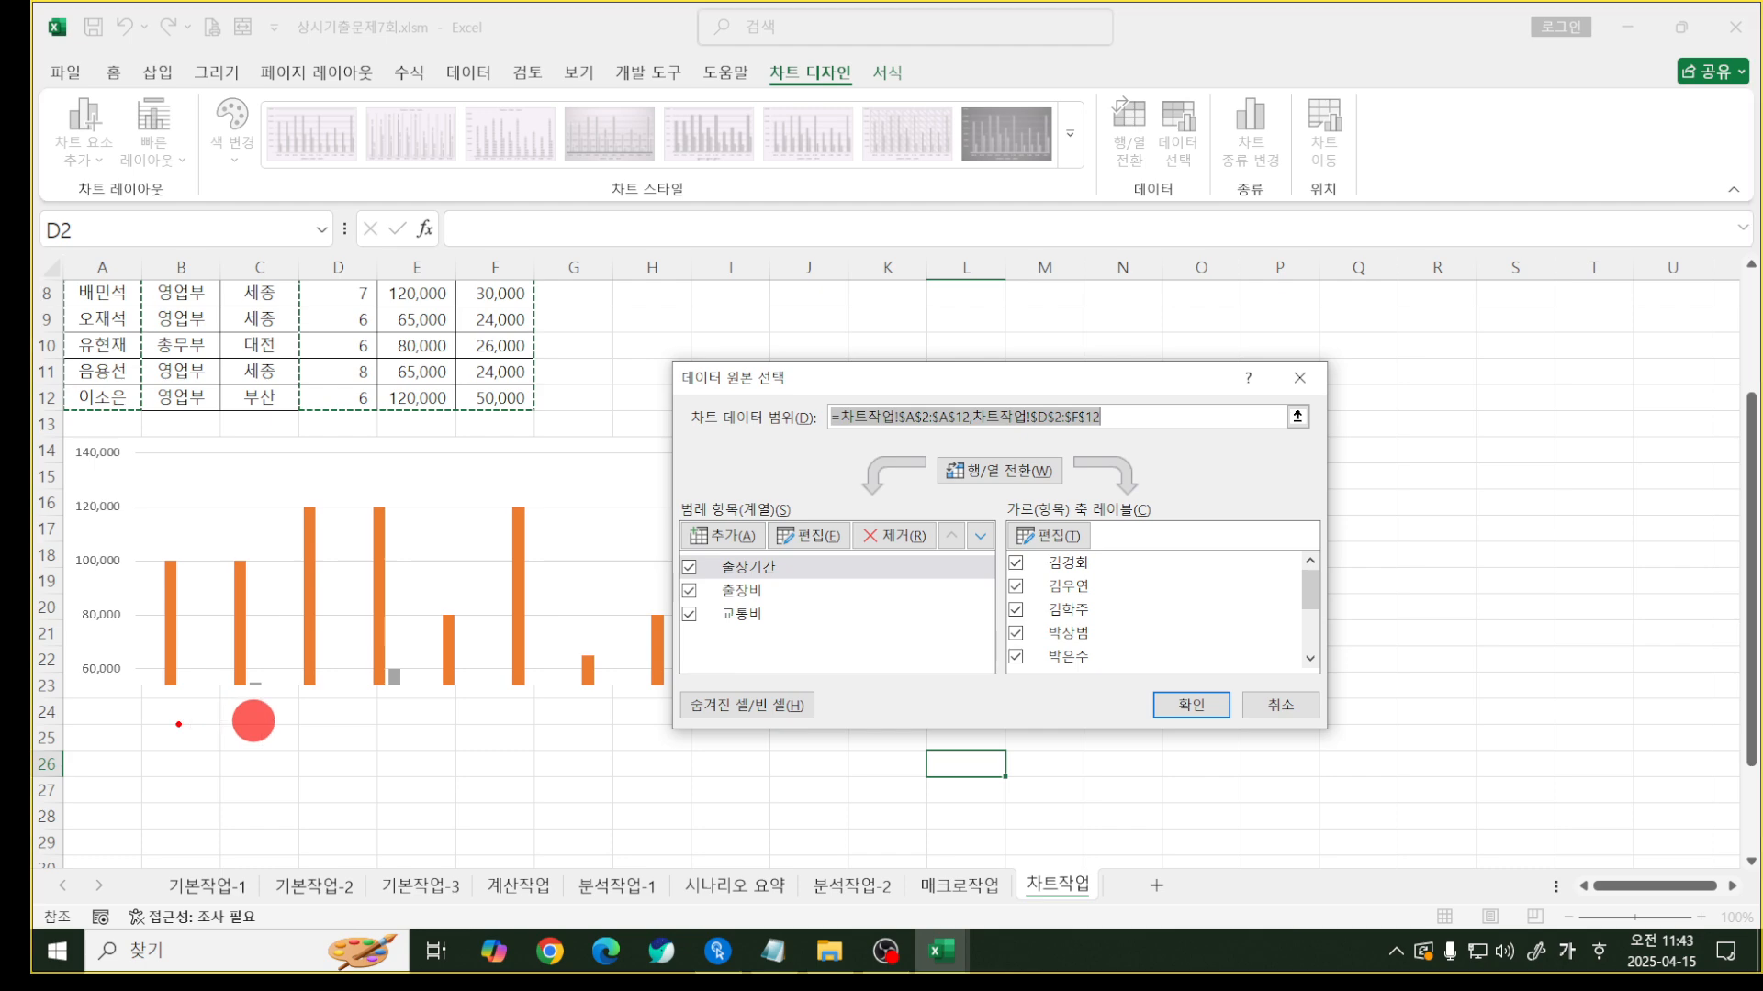
mouse_move(218, 705)
mouse_down()
mouse_move(403, 735)
mouse_move(633, 702)
mouse_up()
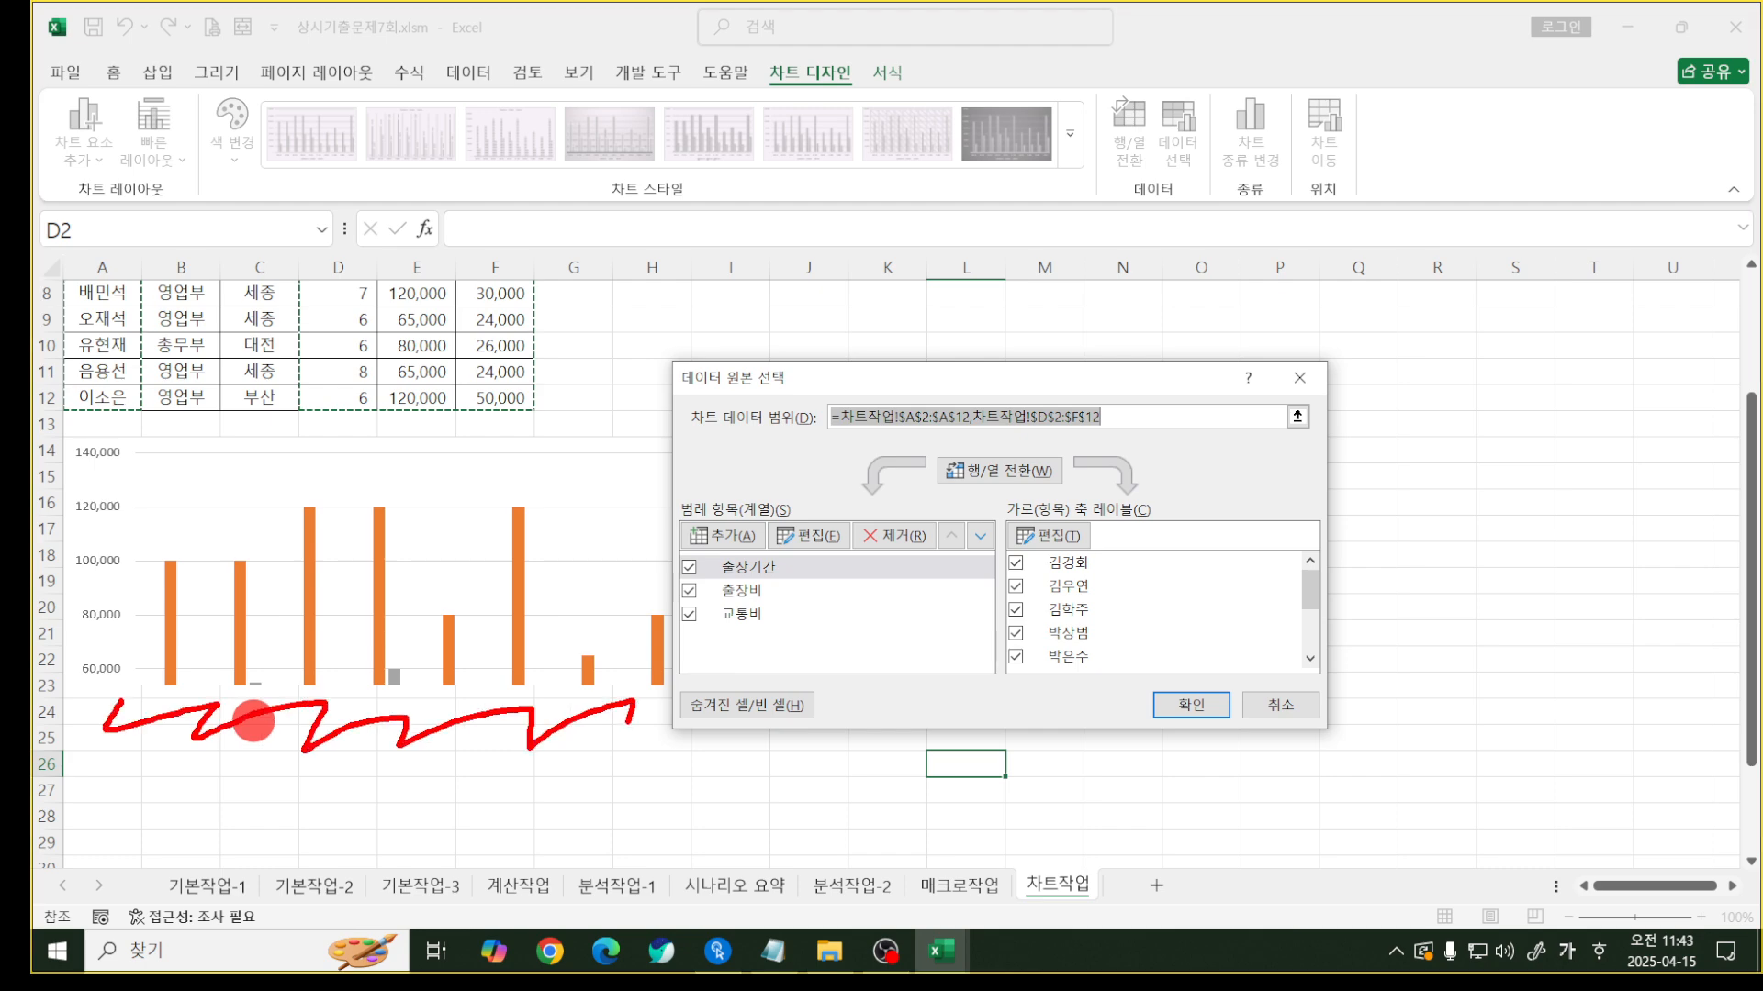
scroll(393, 688, up, 2)
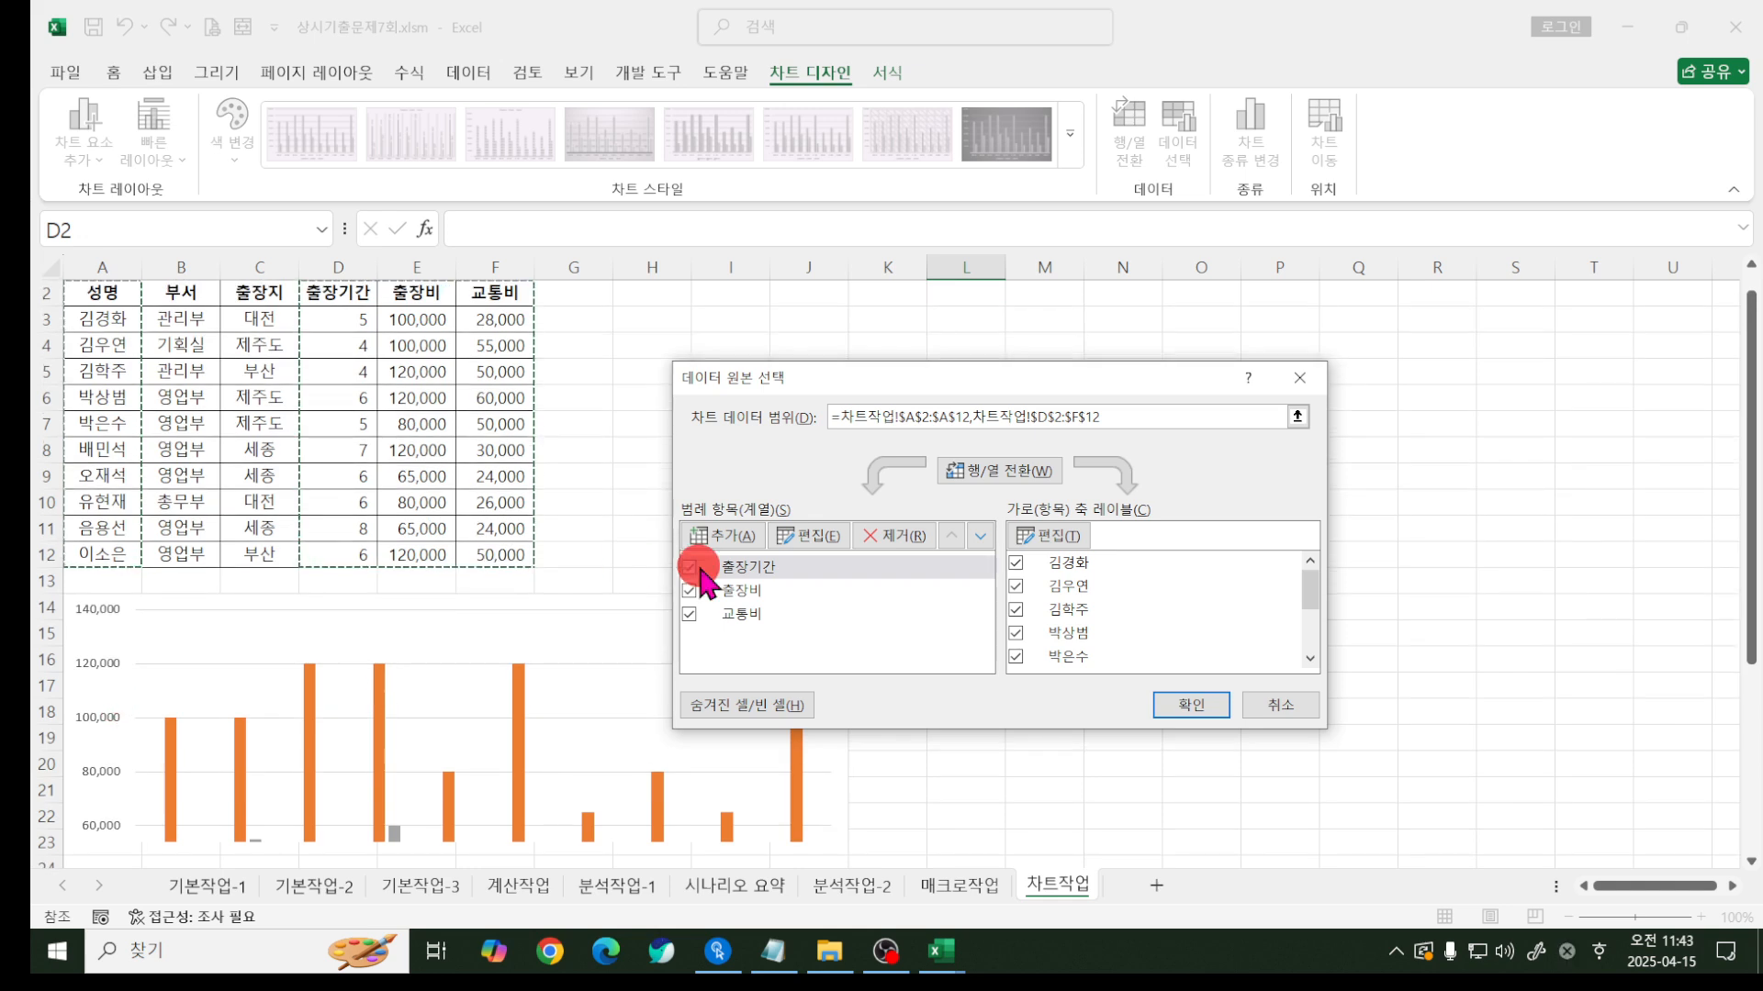
click(758, 575)
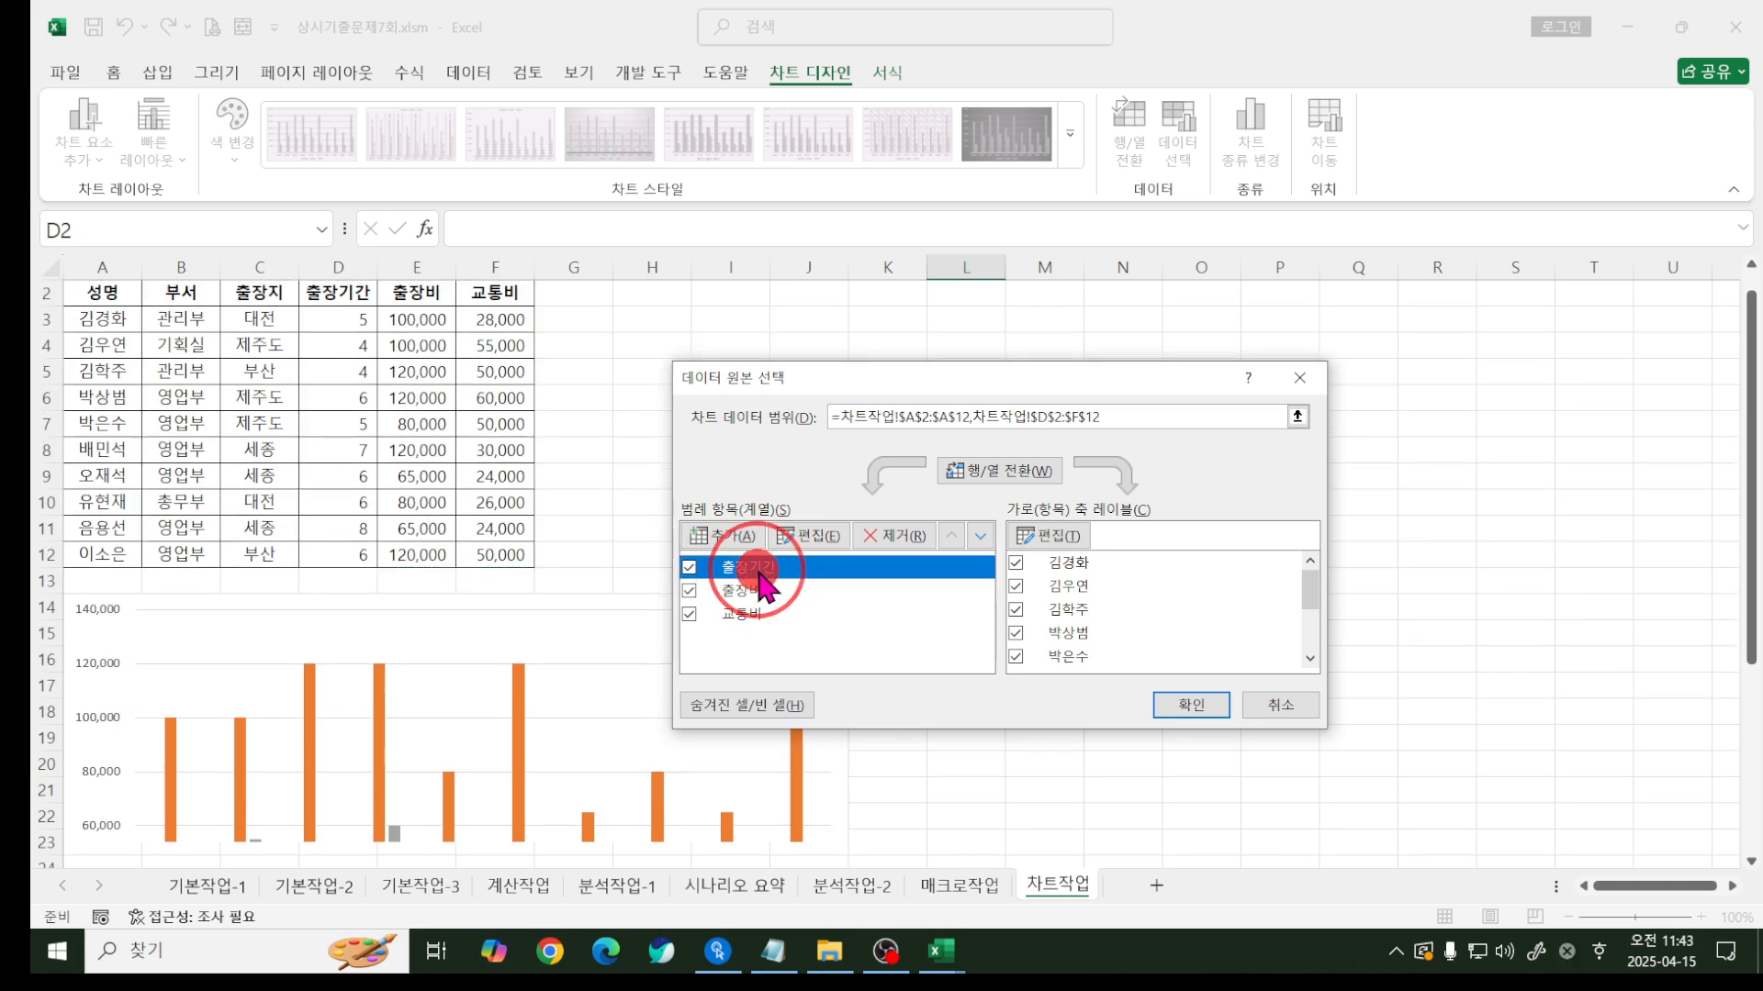
click(689, 566)
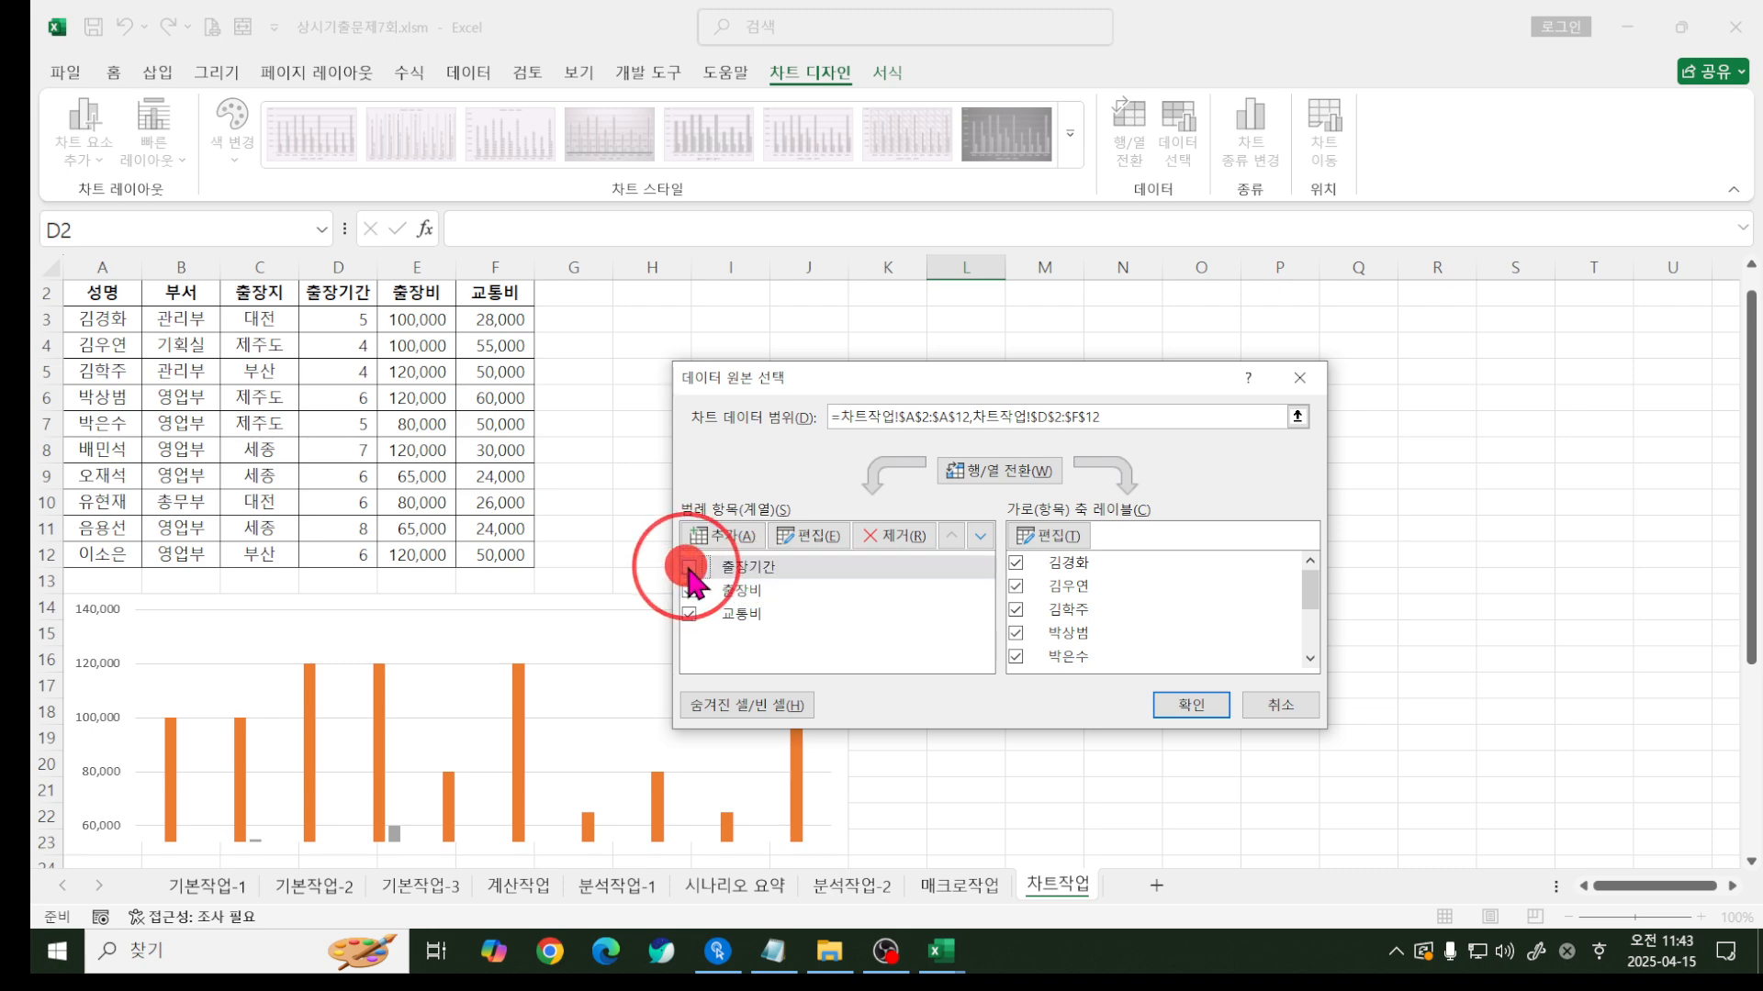
click(1183, 704)
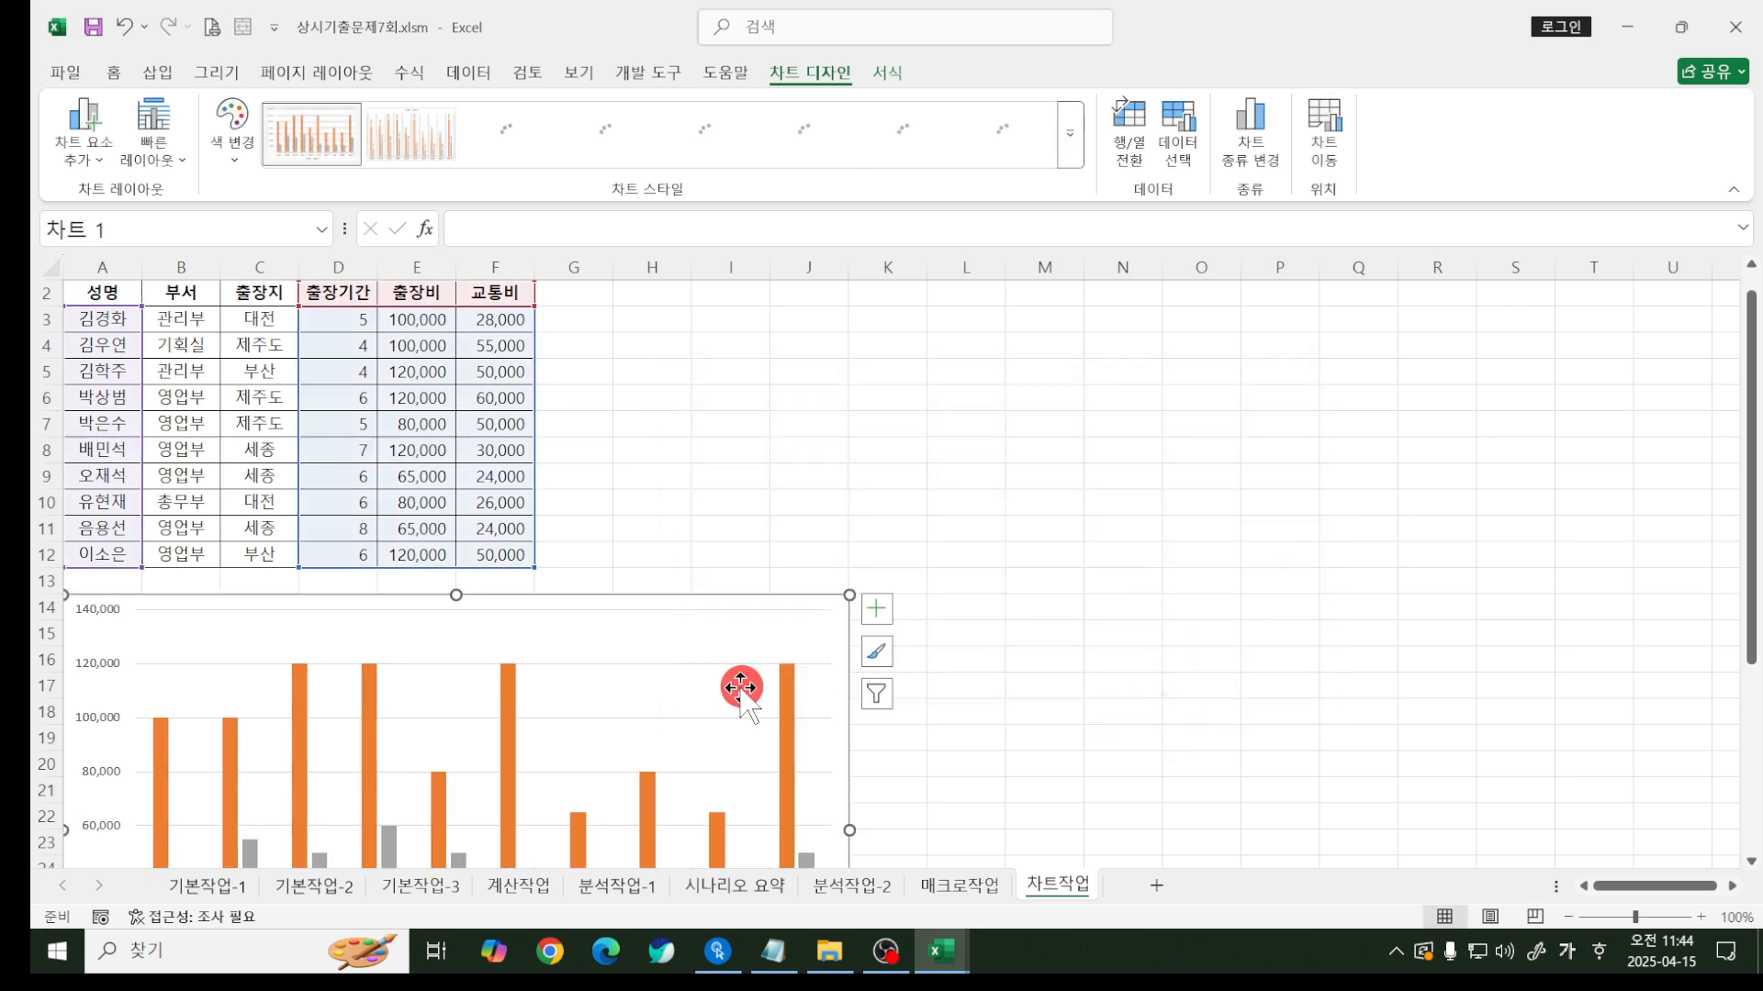
scroll(734, 688, down, 2)
scroll(740, 687, down, 1)
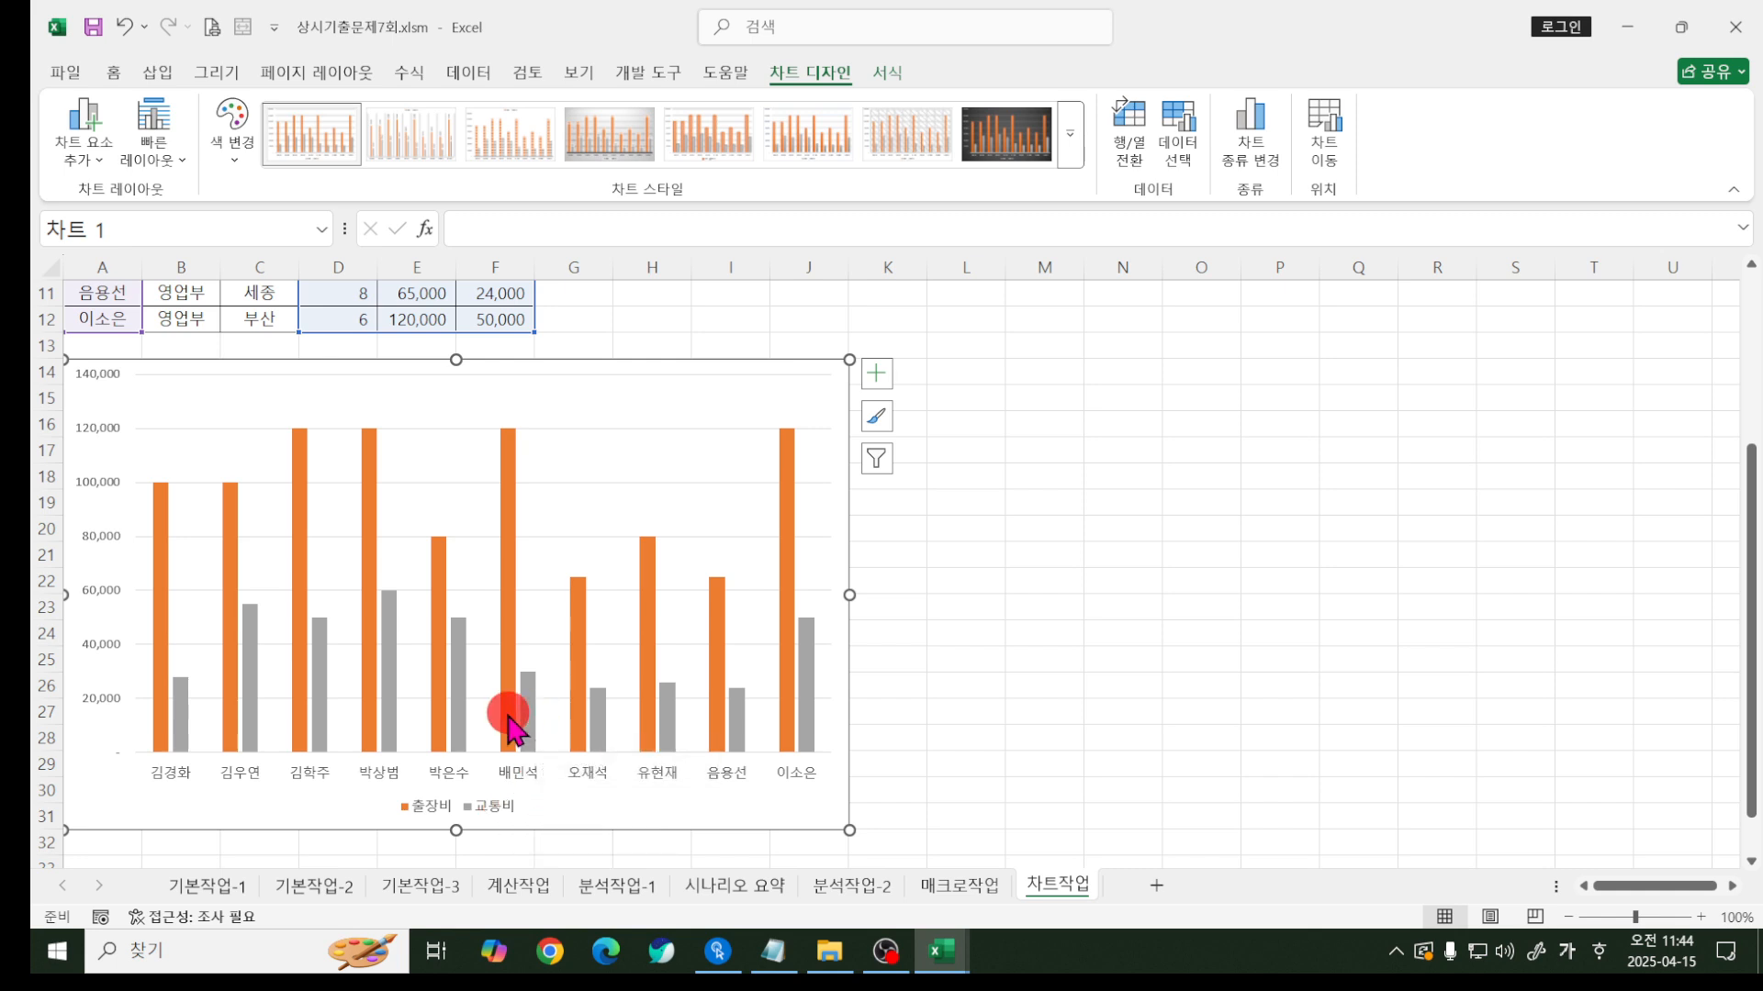
mouse_move(529, 731)
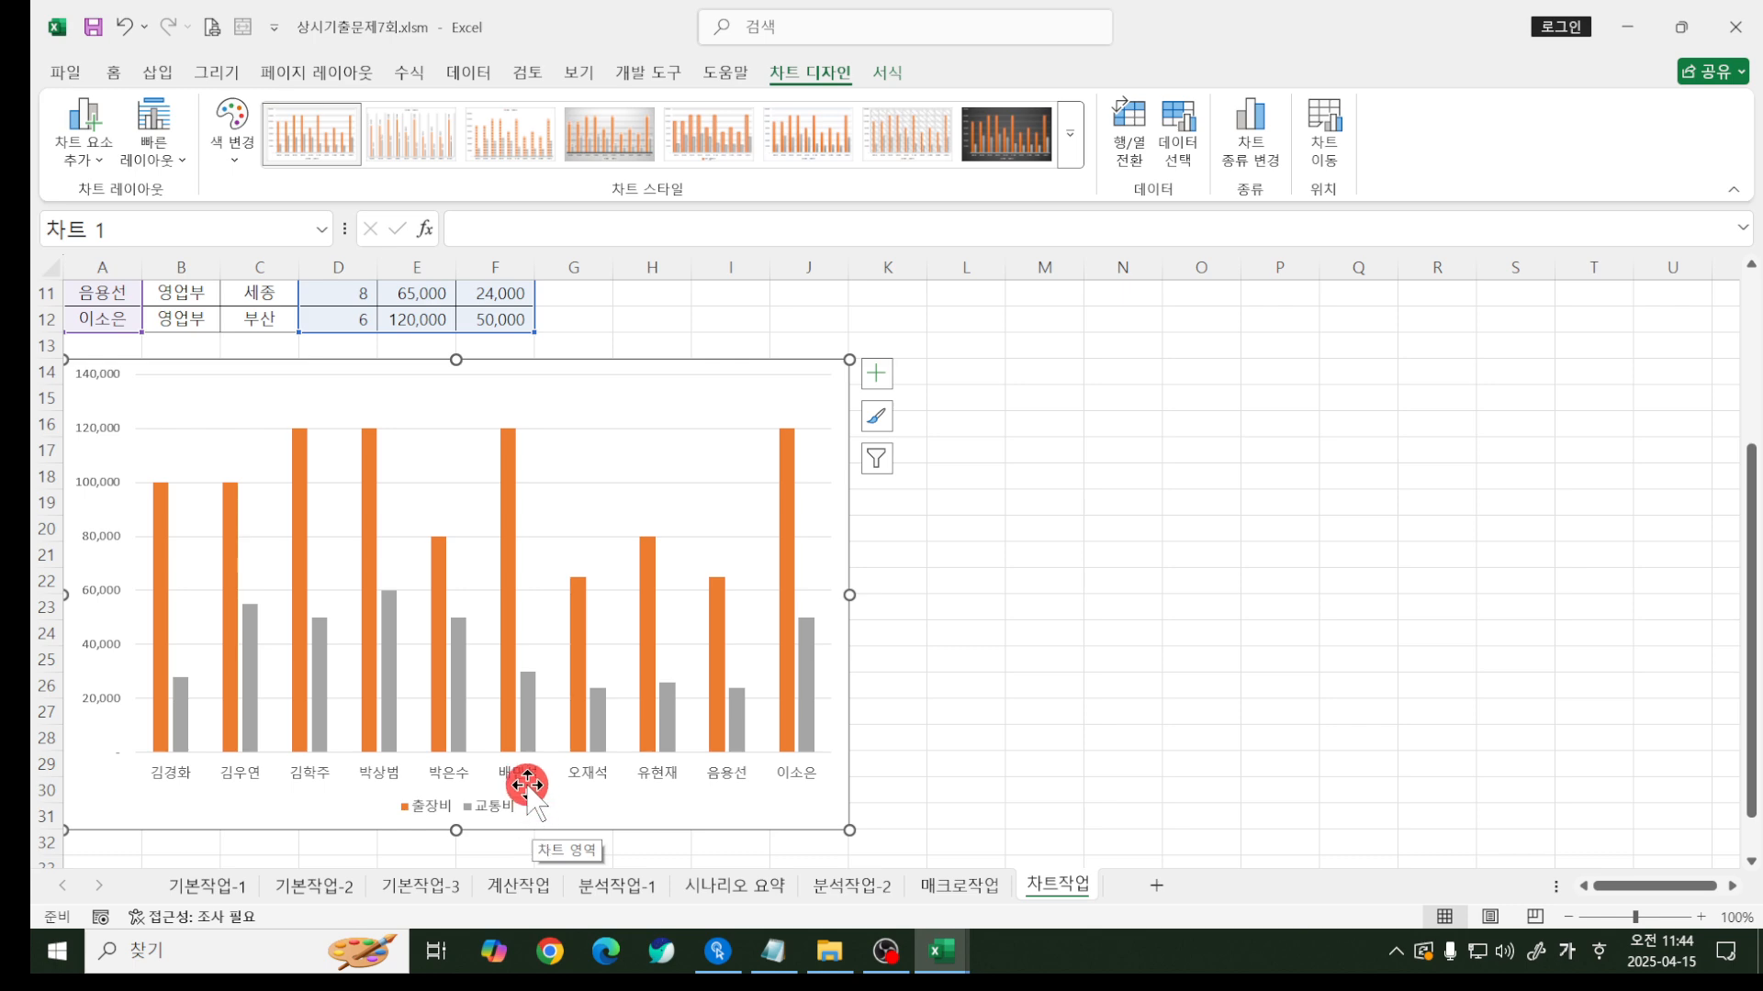
- Add an inside-end data label to only the sixth employee's 출장비 column in the chart
click(507, 459)
click(511, 464)
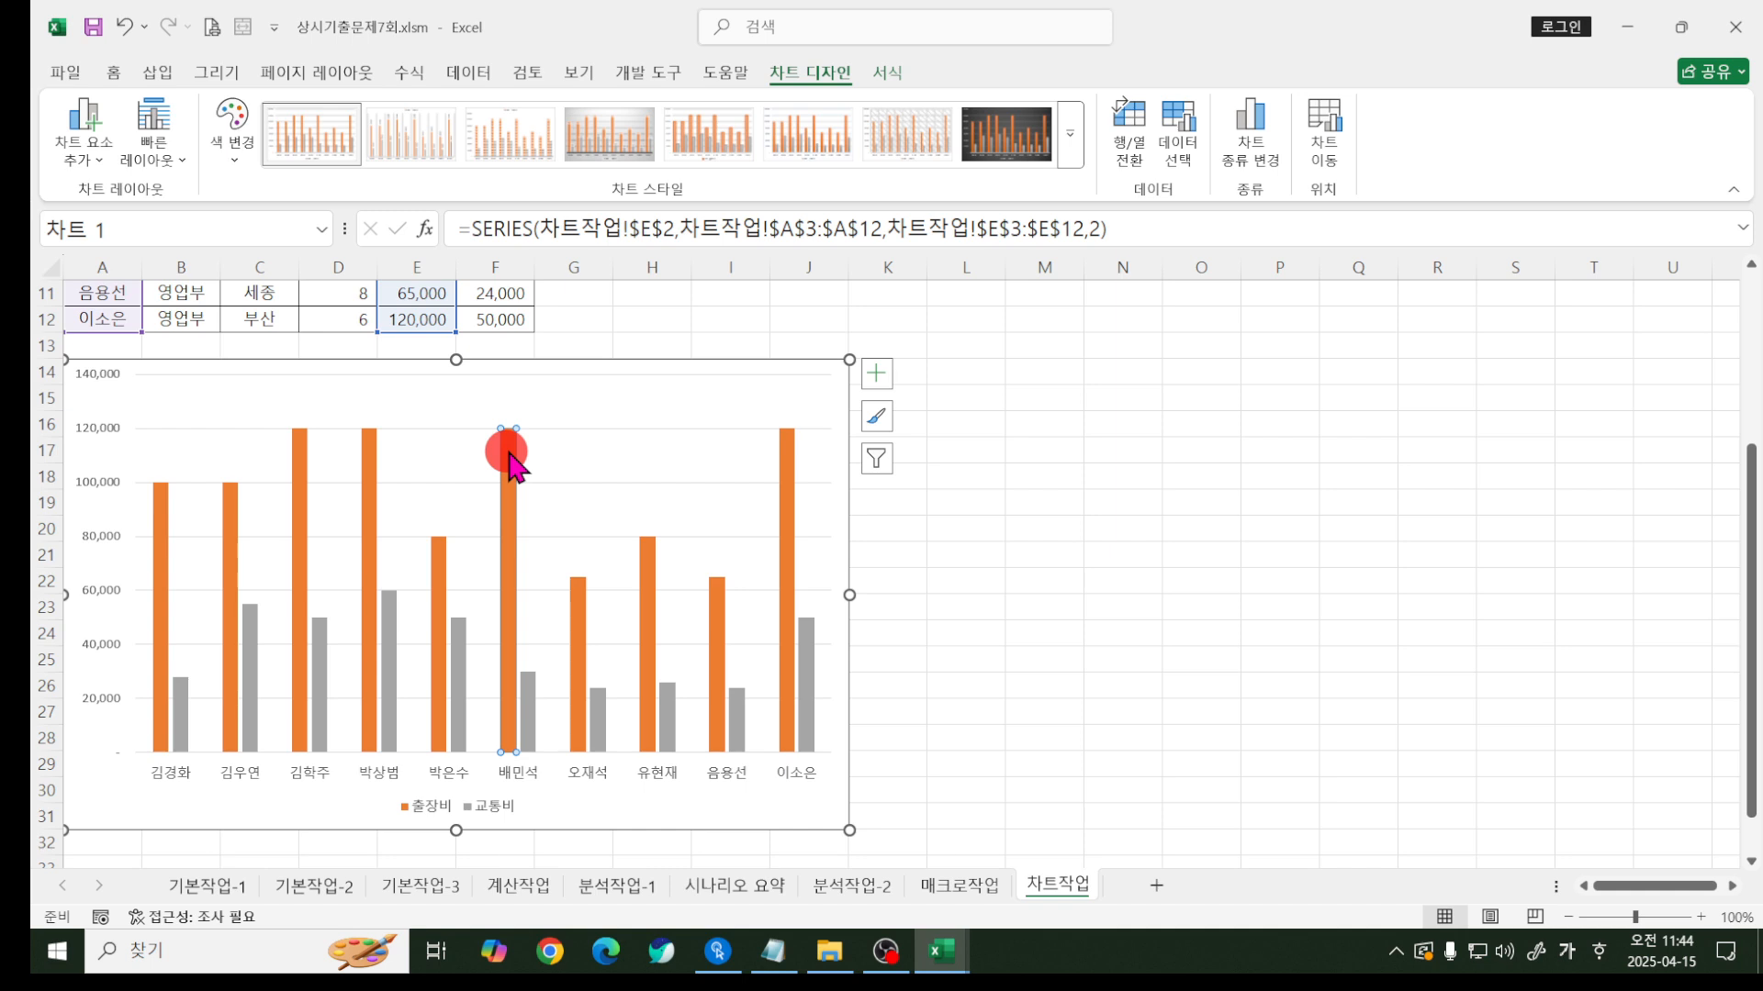
click(81, 124)
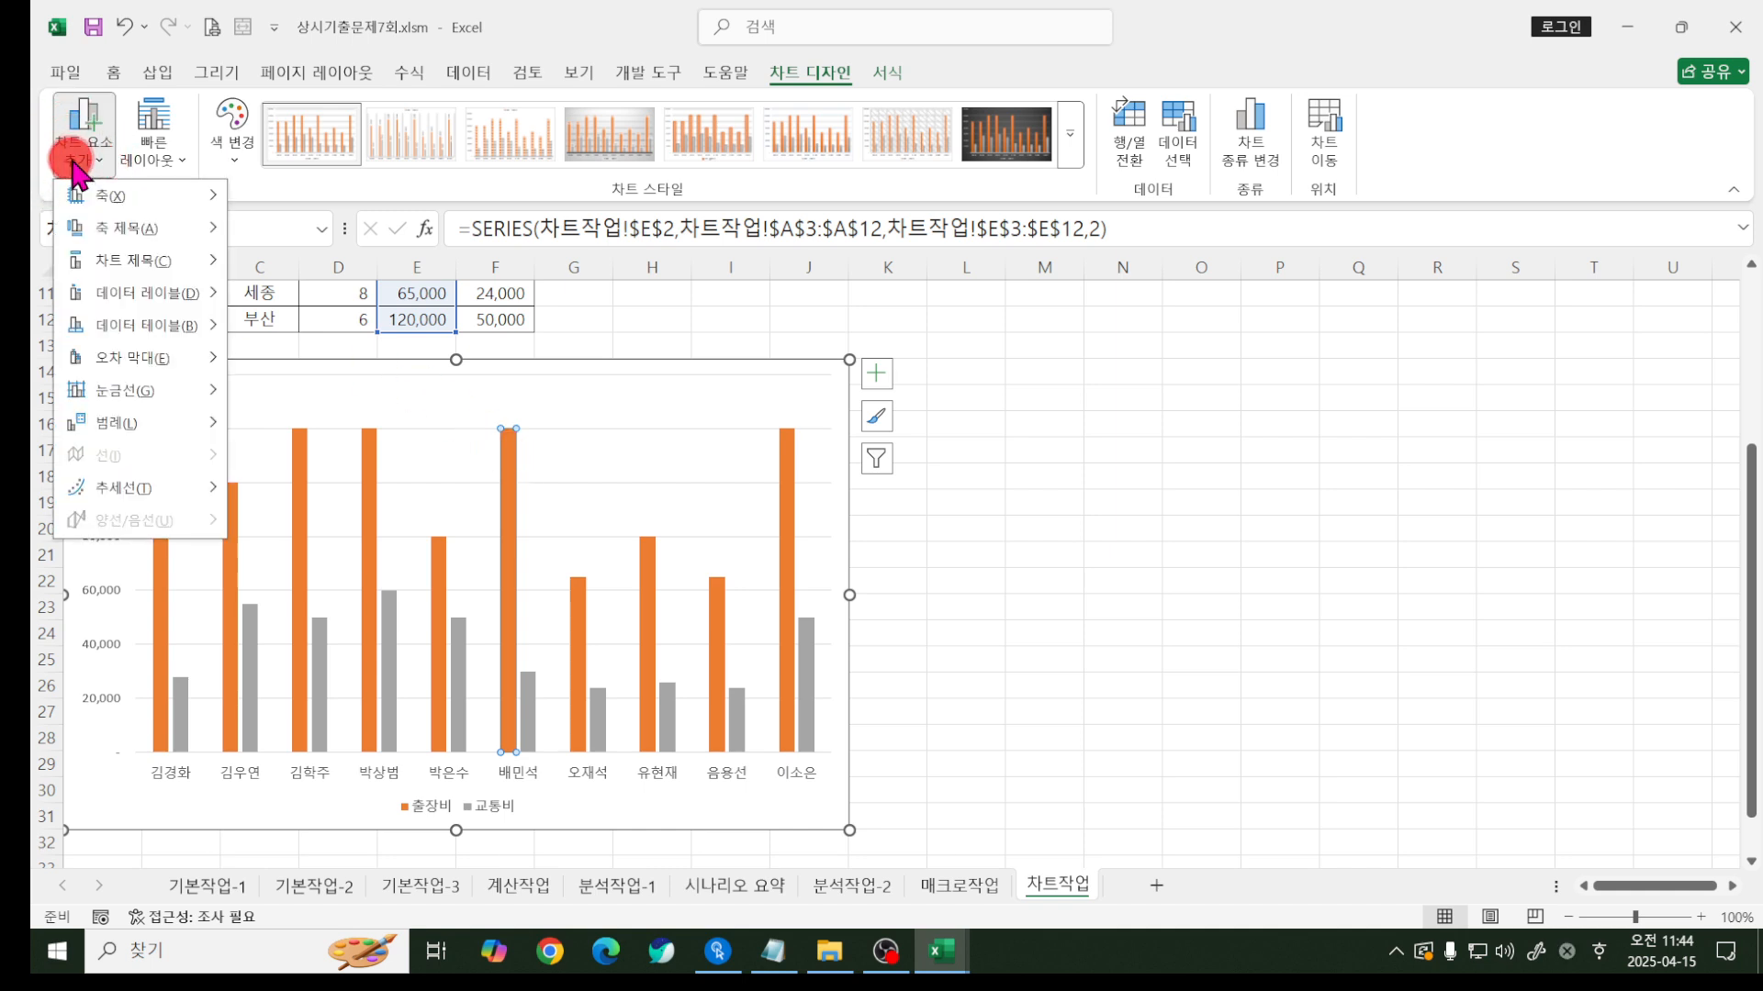
mouse_move(142, 301)
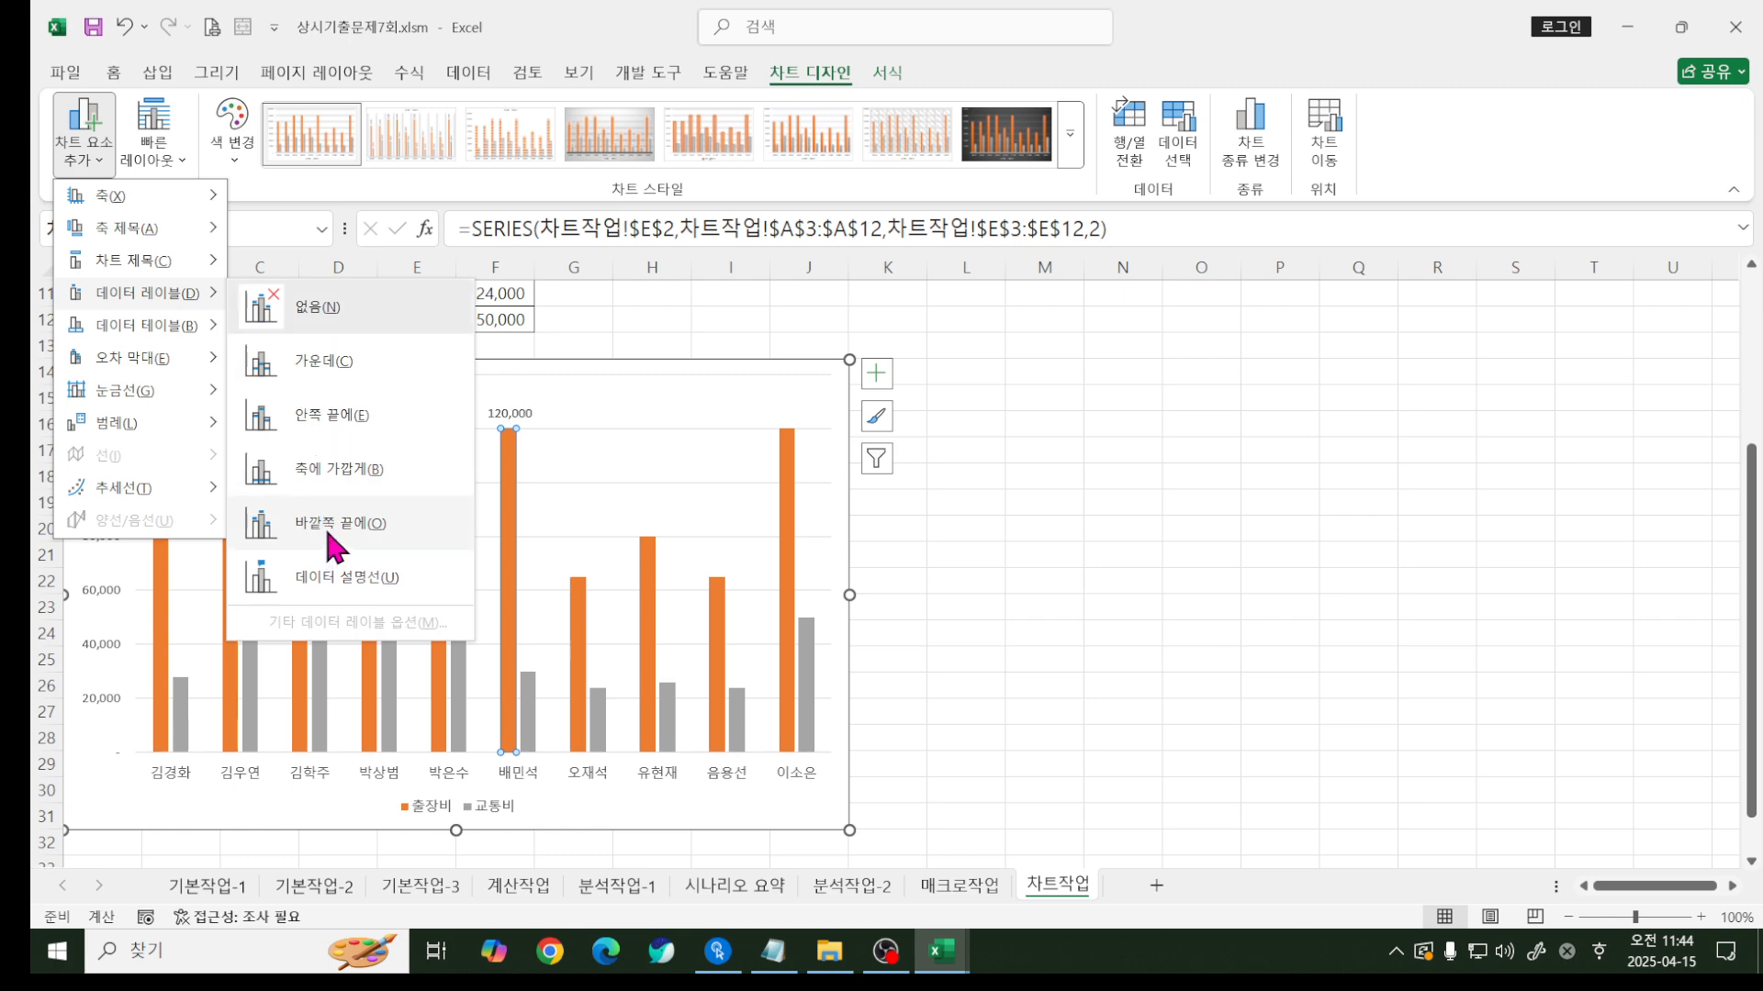
click(312, 415)
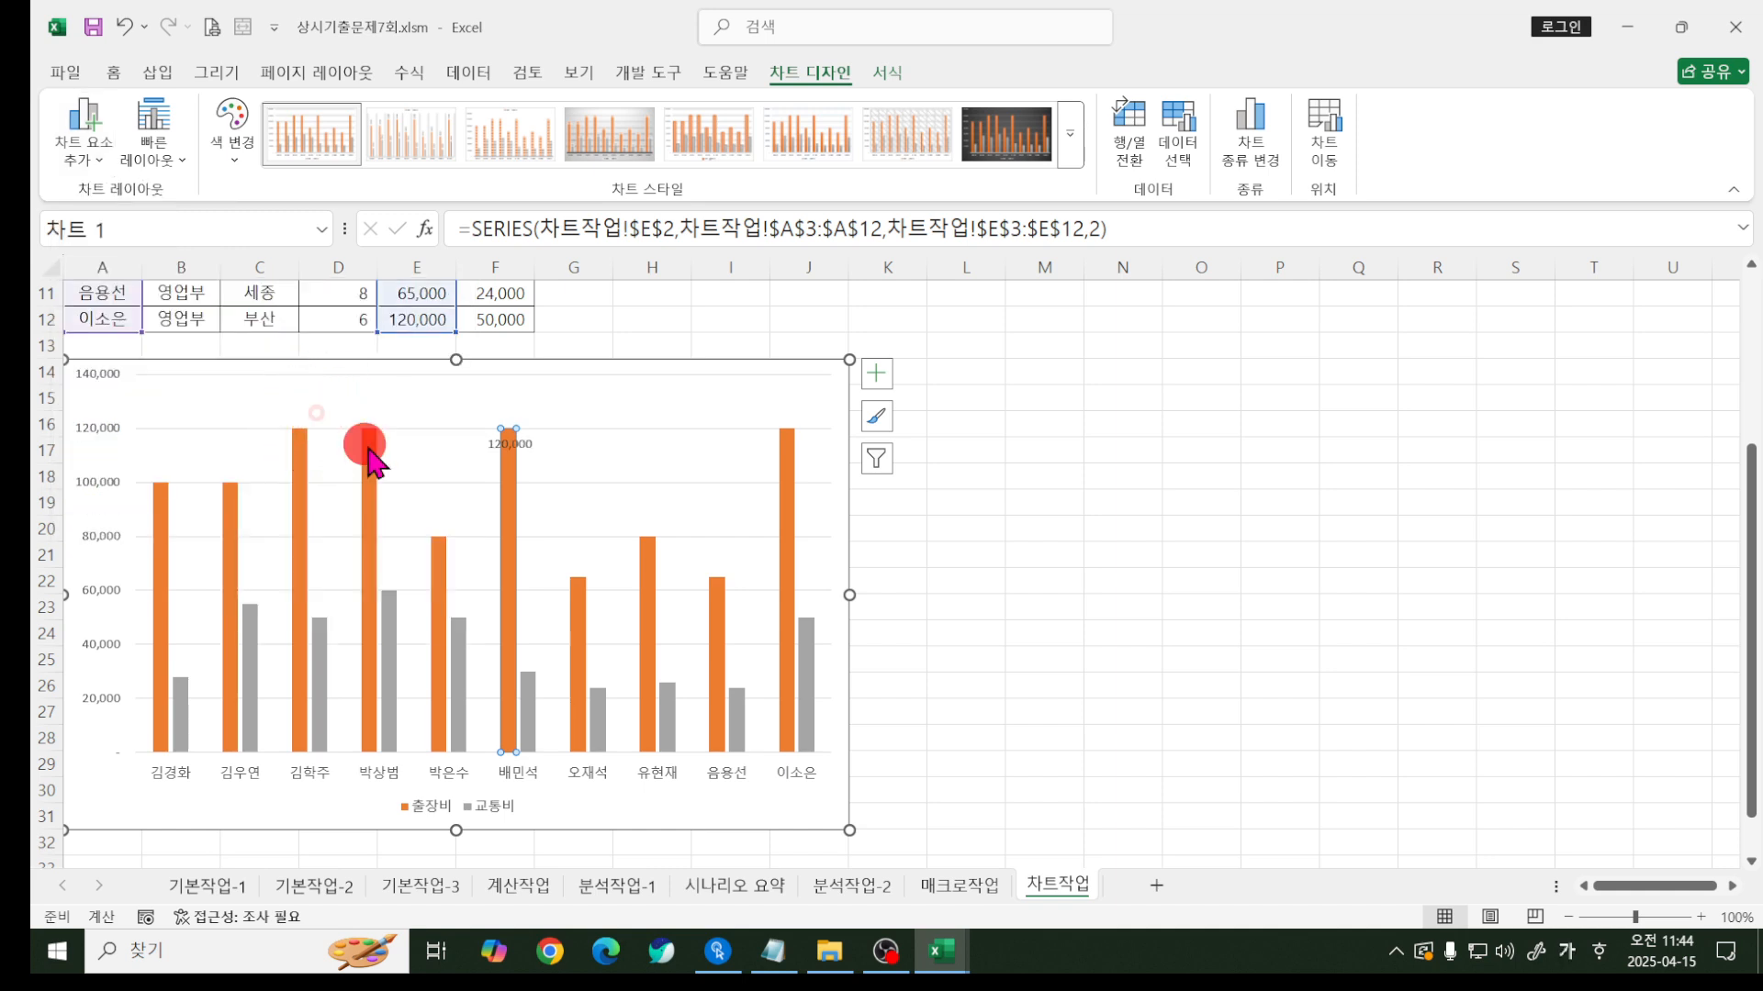
- Add an inside-end data label to only the sixth employee's 교통비 column
click(528, 698)
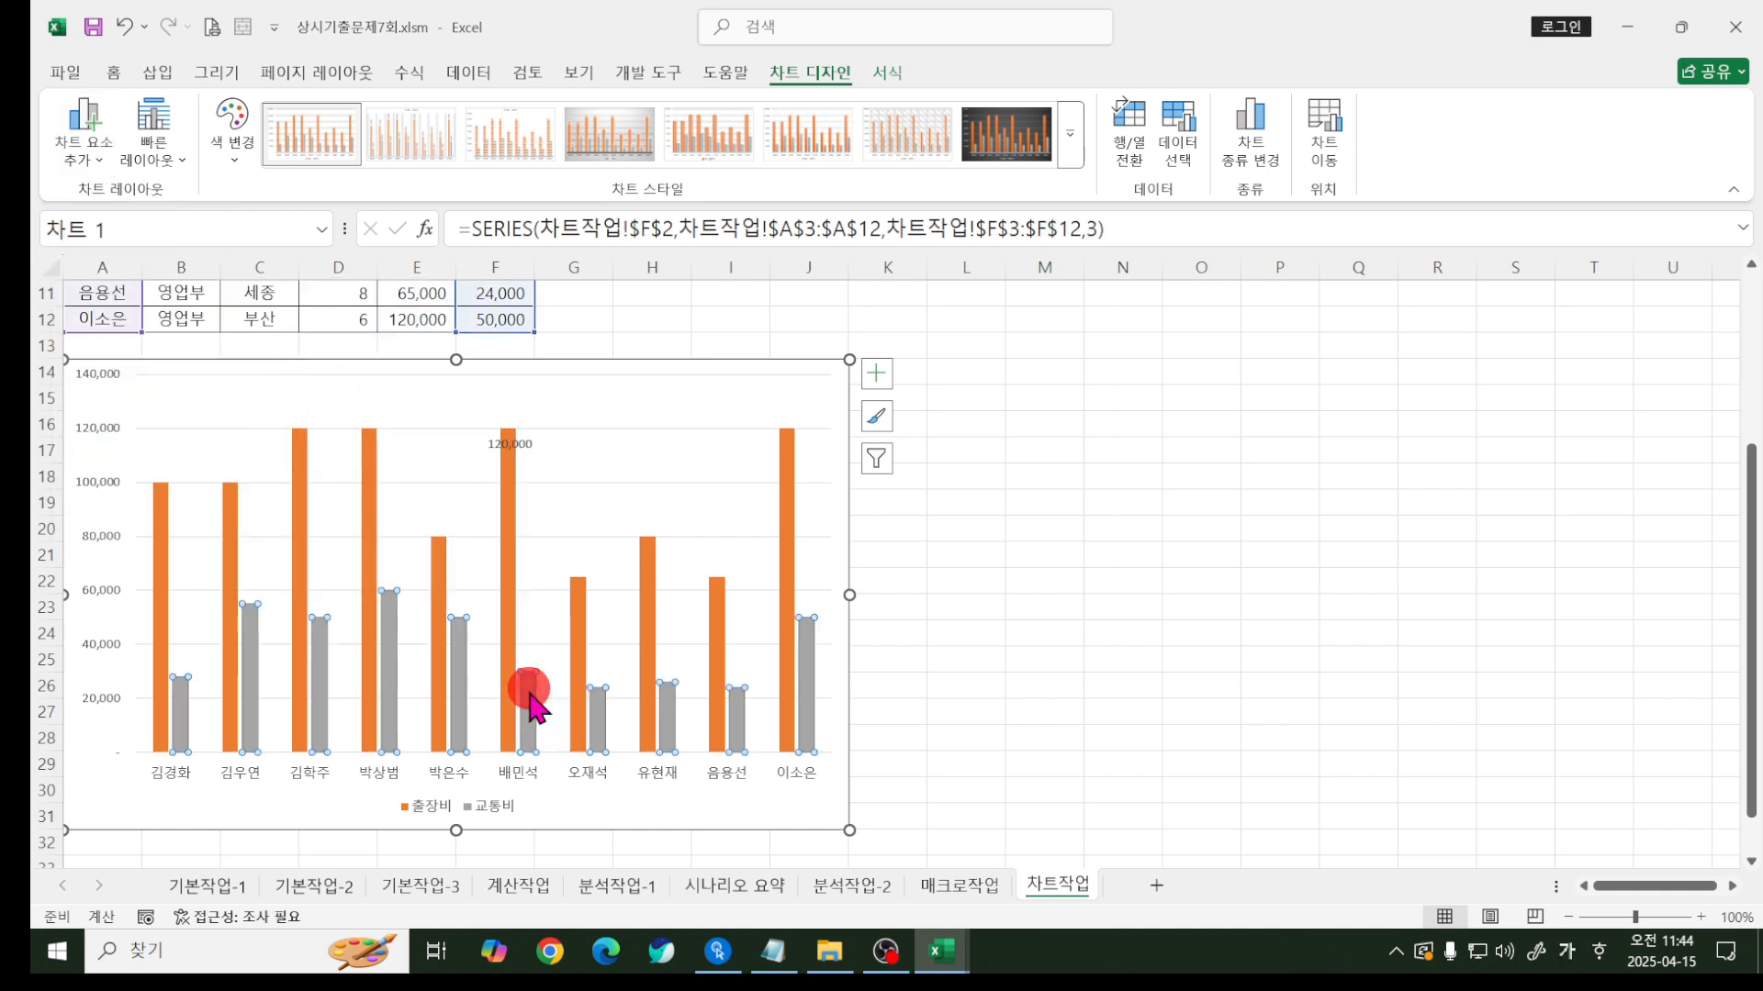
click(529, 702)
click(94, 162)
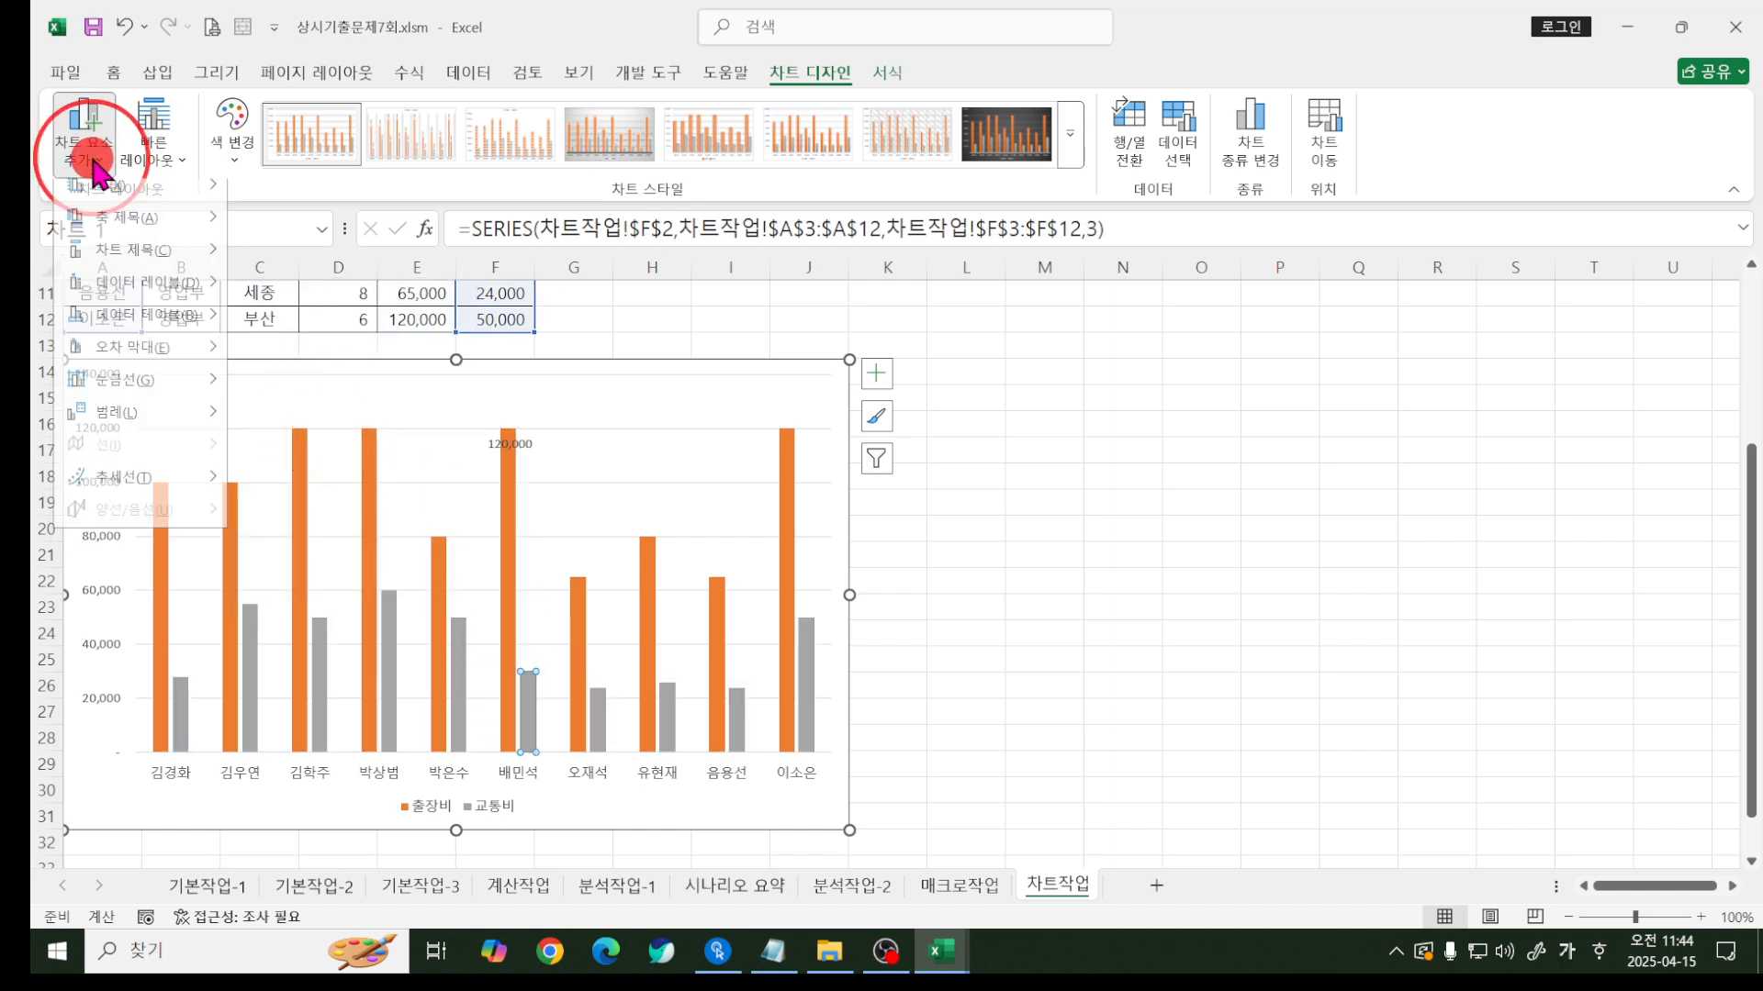
mouse_move(213, 296)
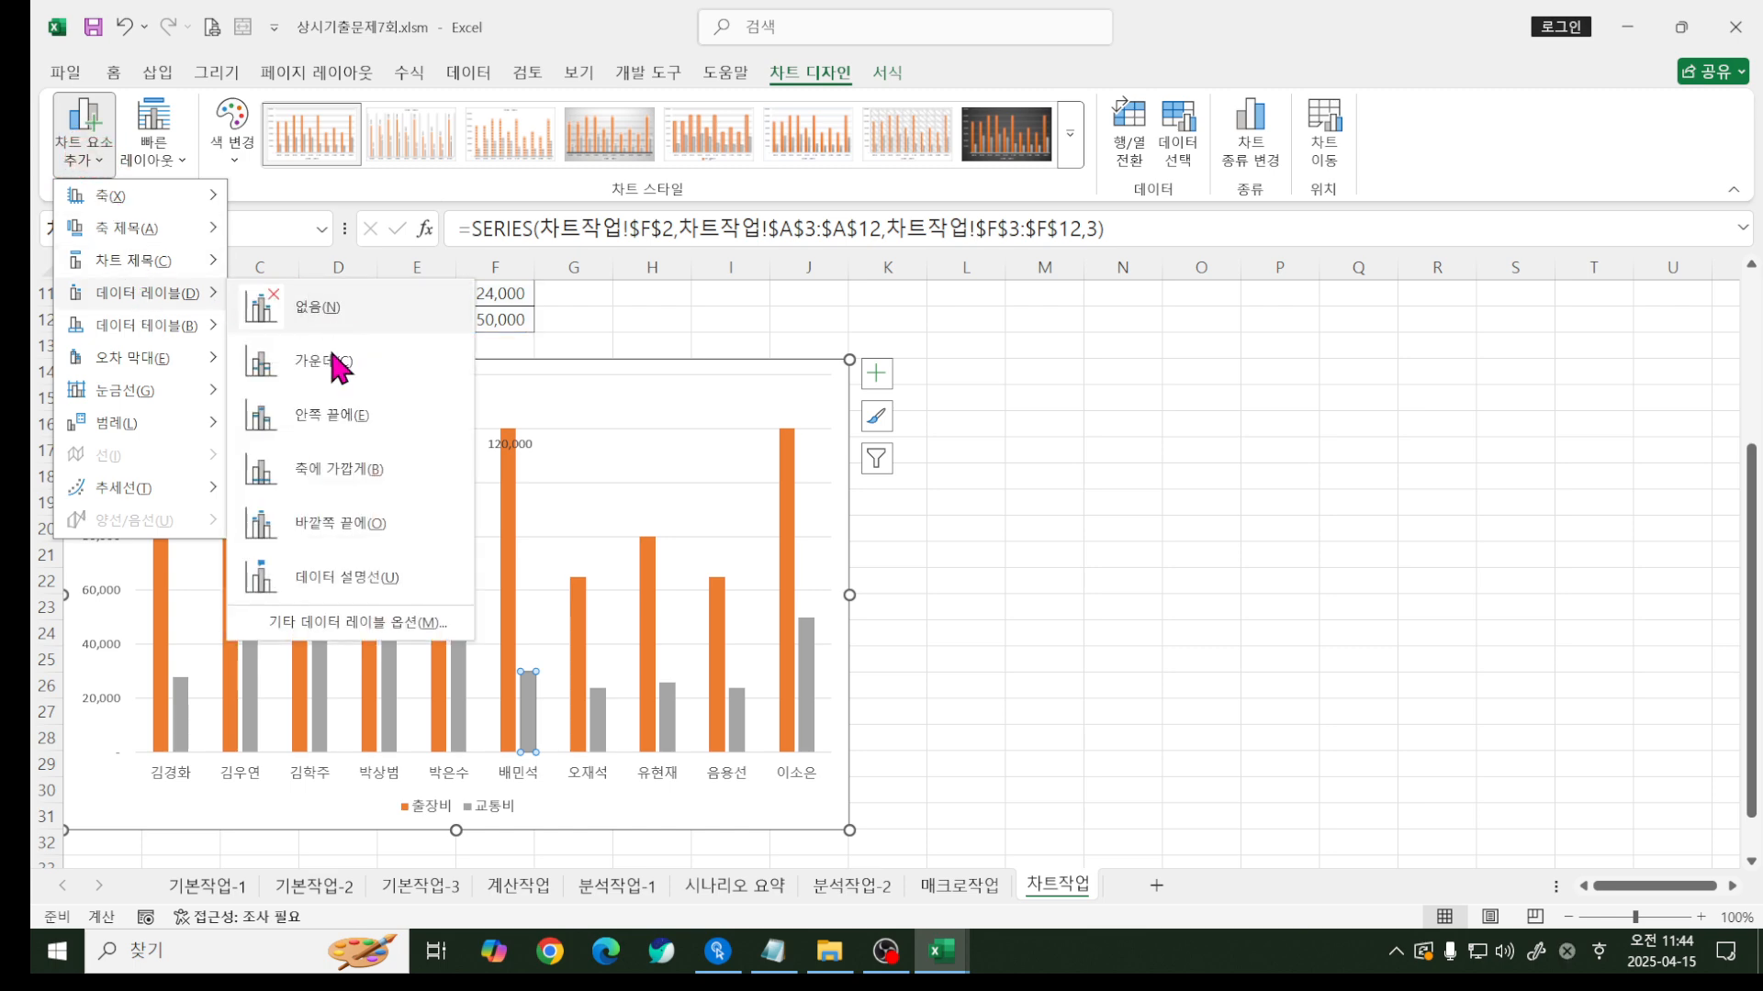
click(331, 415)
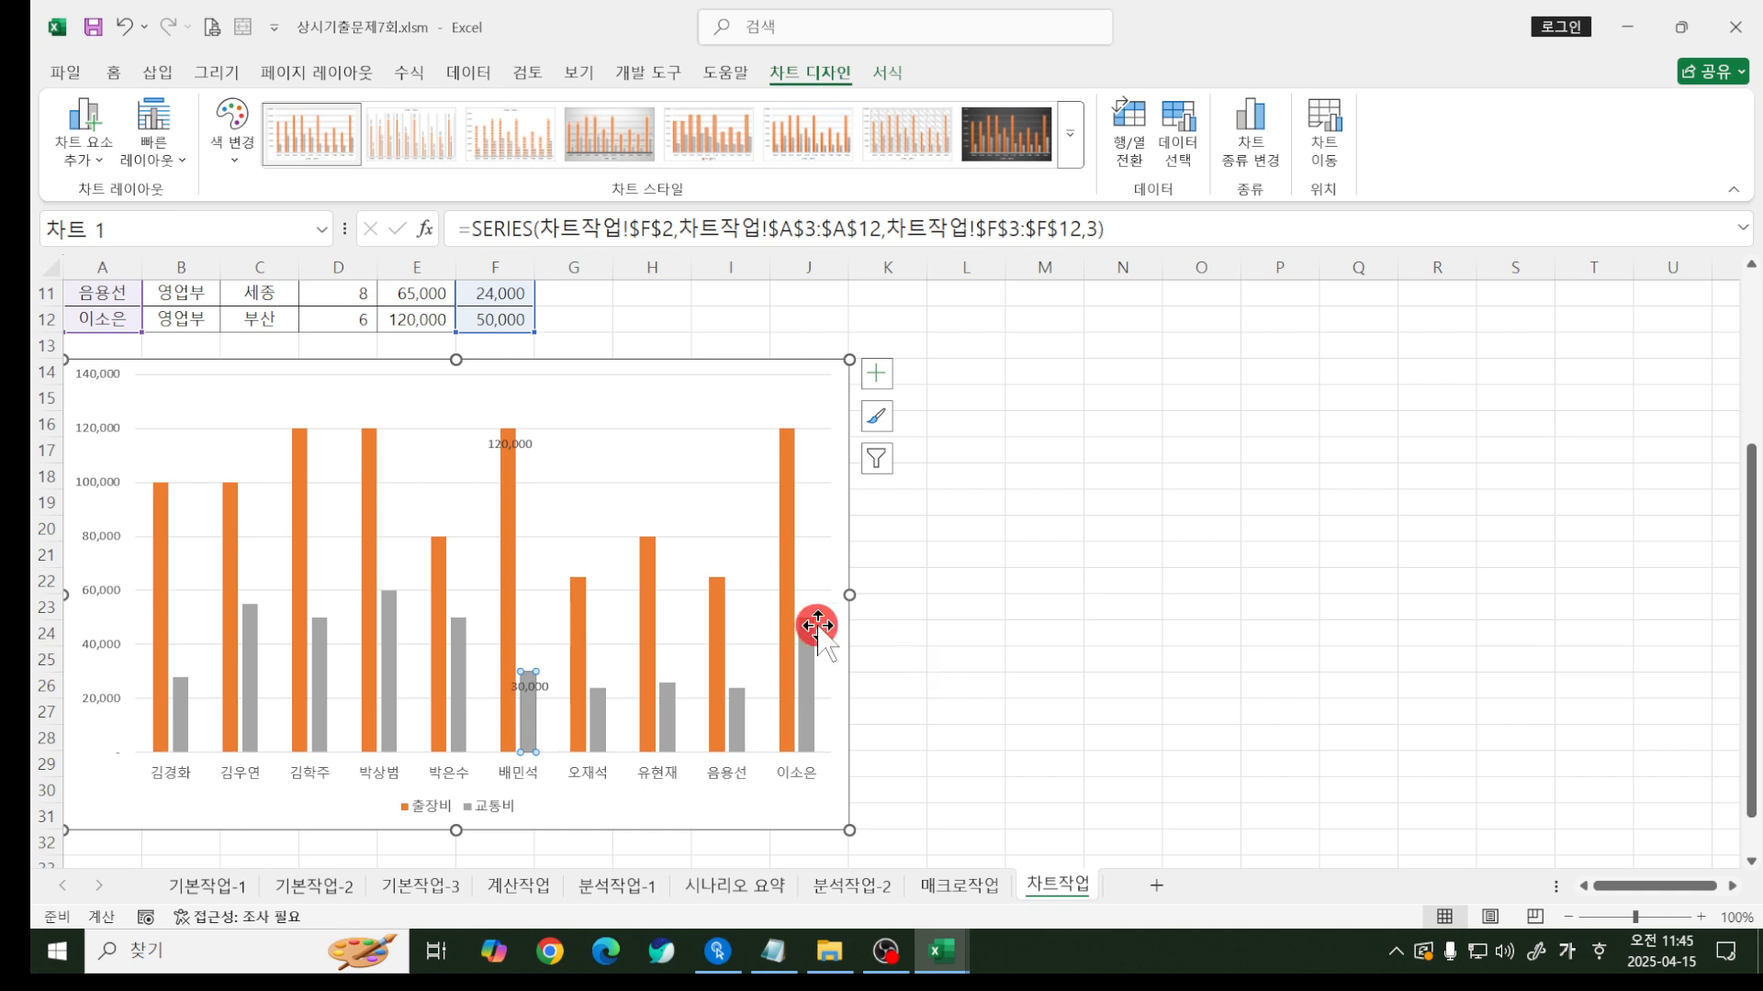
- Add a chart title above the plot area and set its text to 영업부 출장비/교통비
click(50, 147)
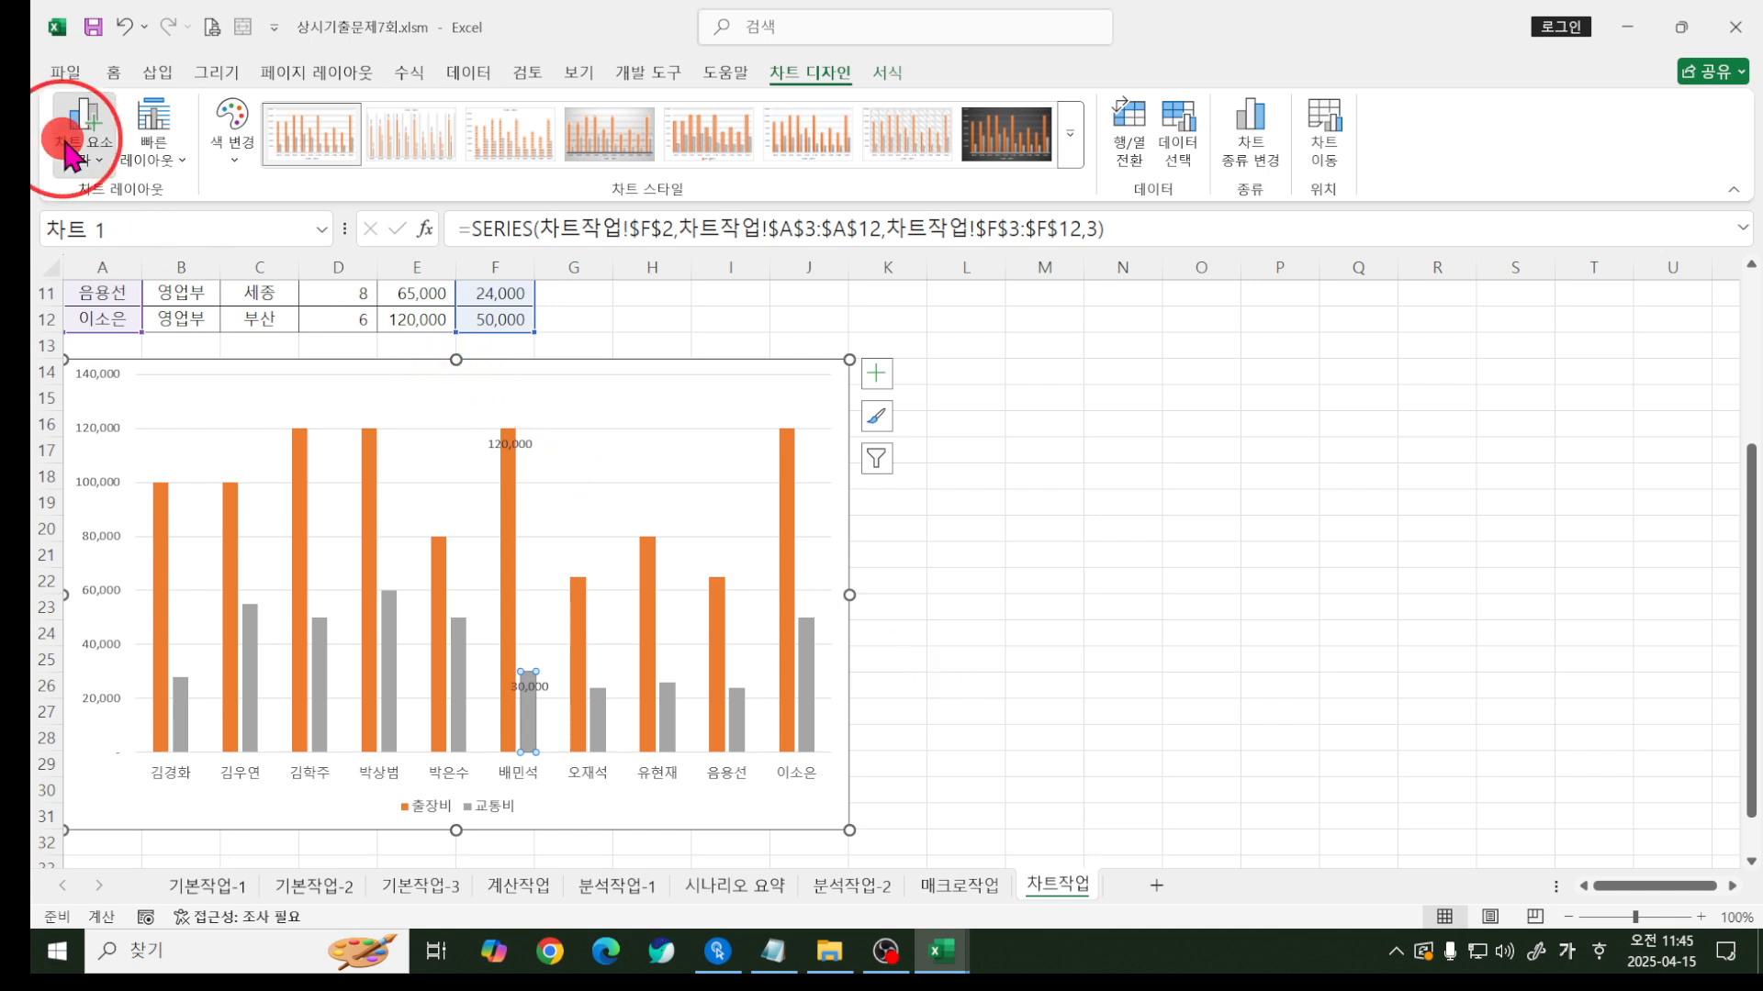
mouse_move(137, 261)
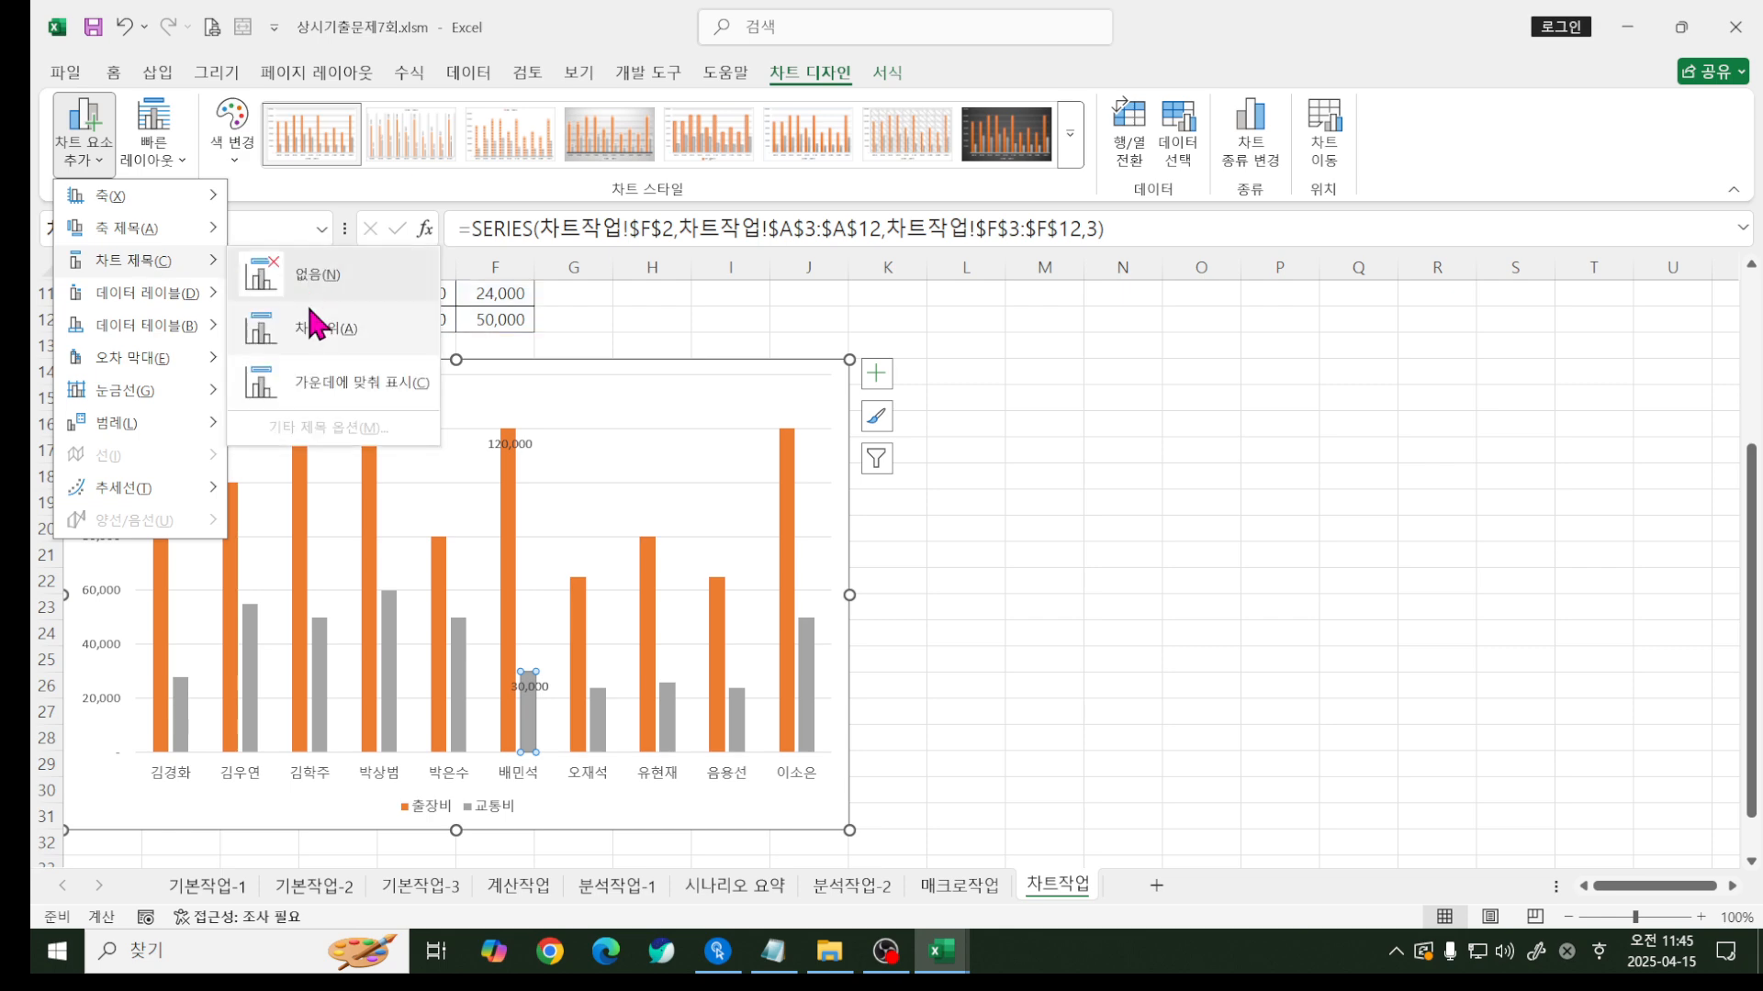
click(326, 330)
click(432, 386)
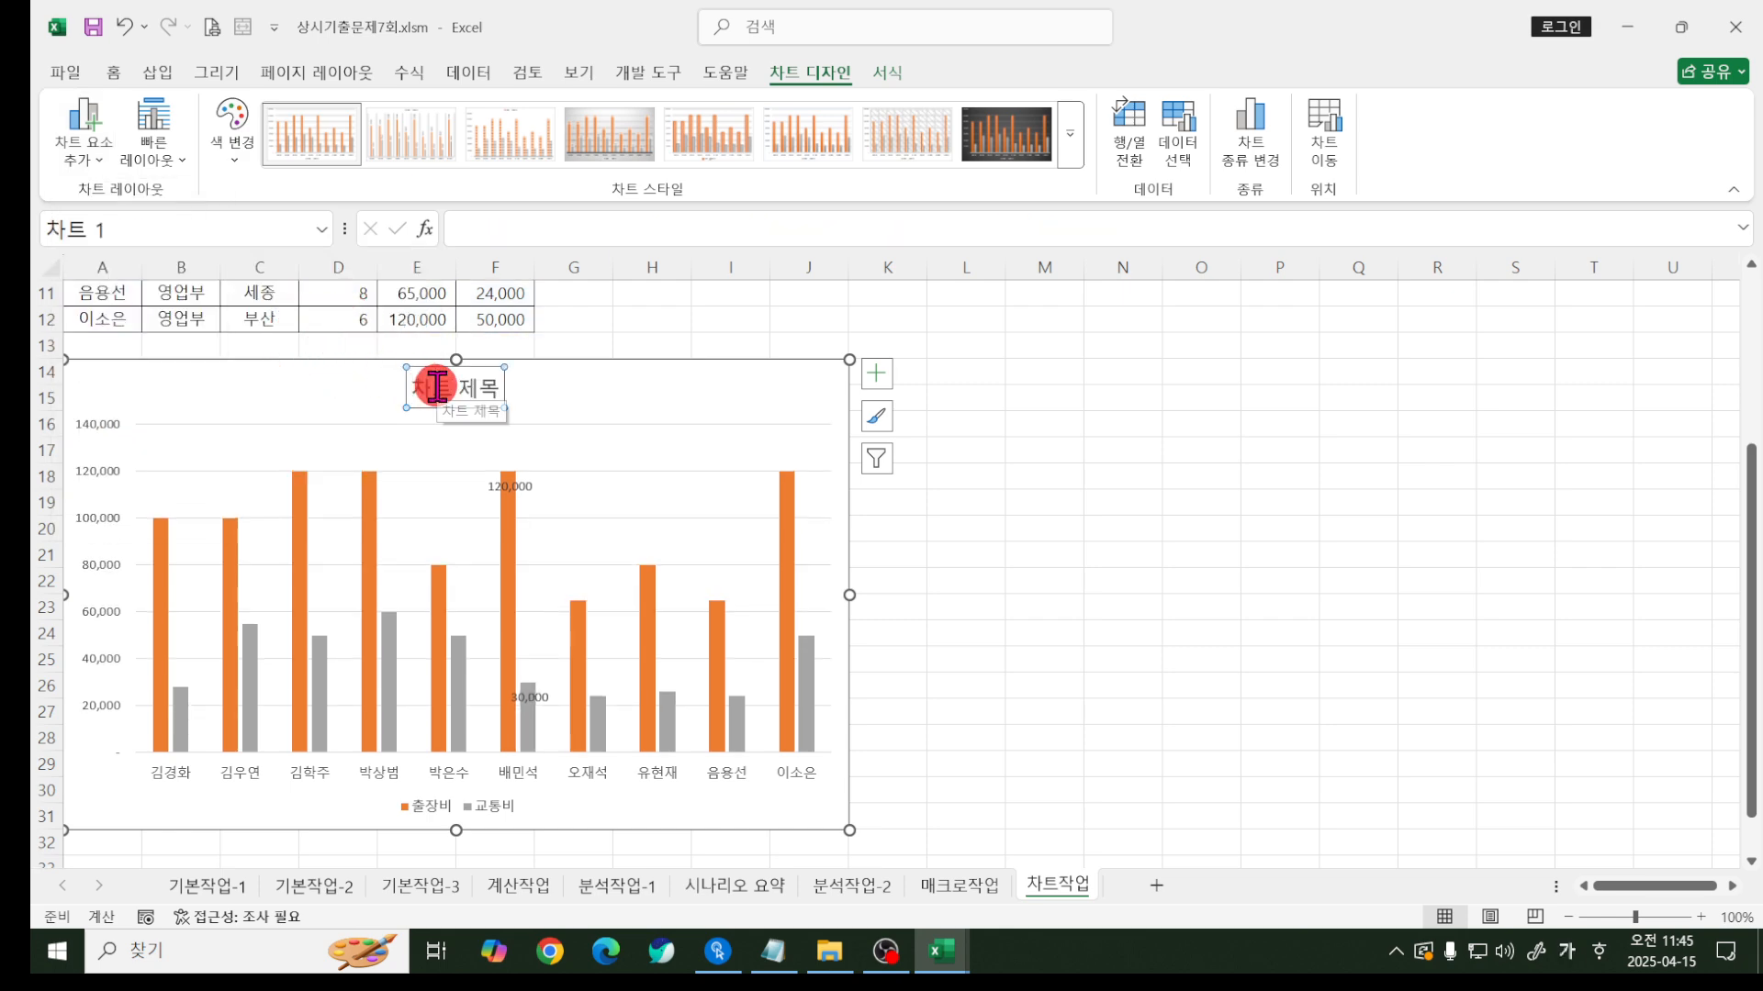
click(436, 386)
click(496, 388)
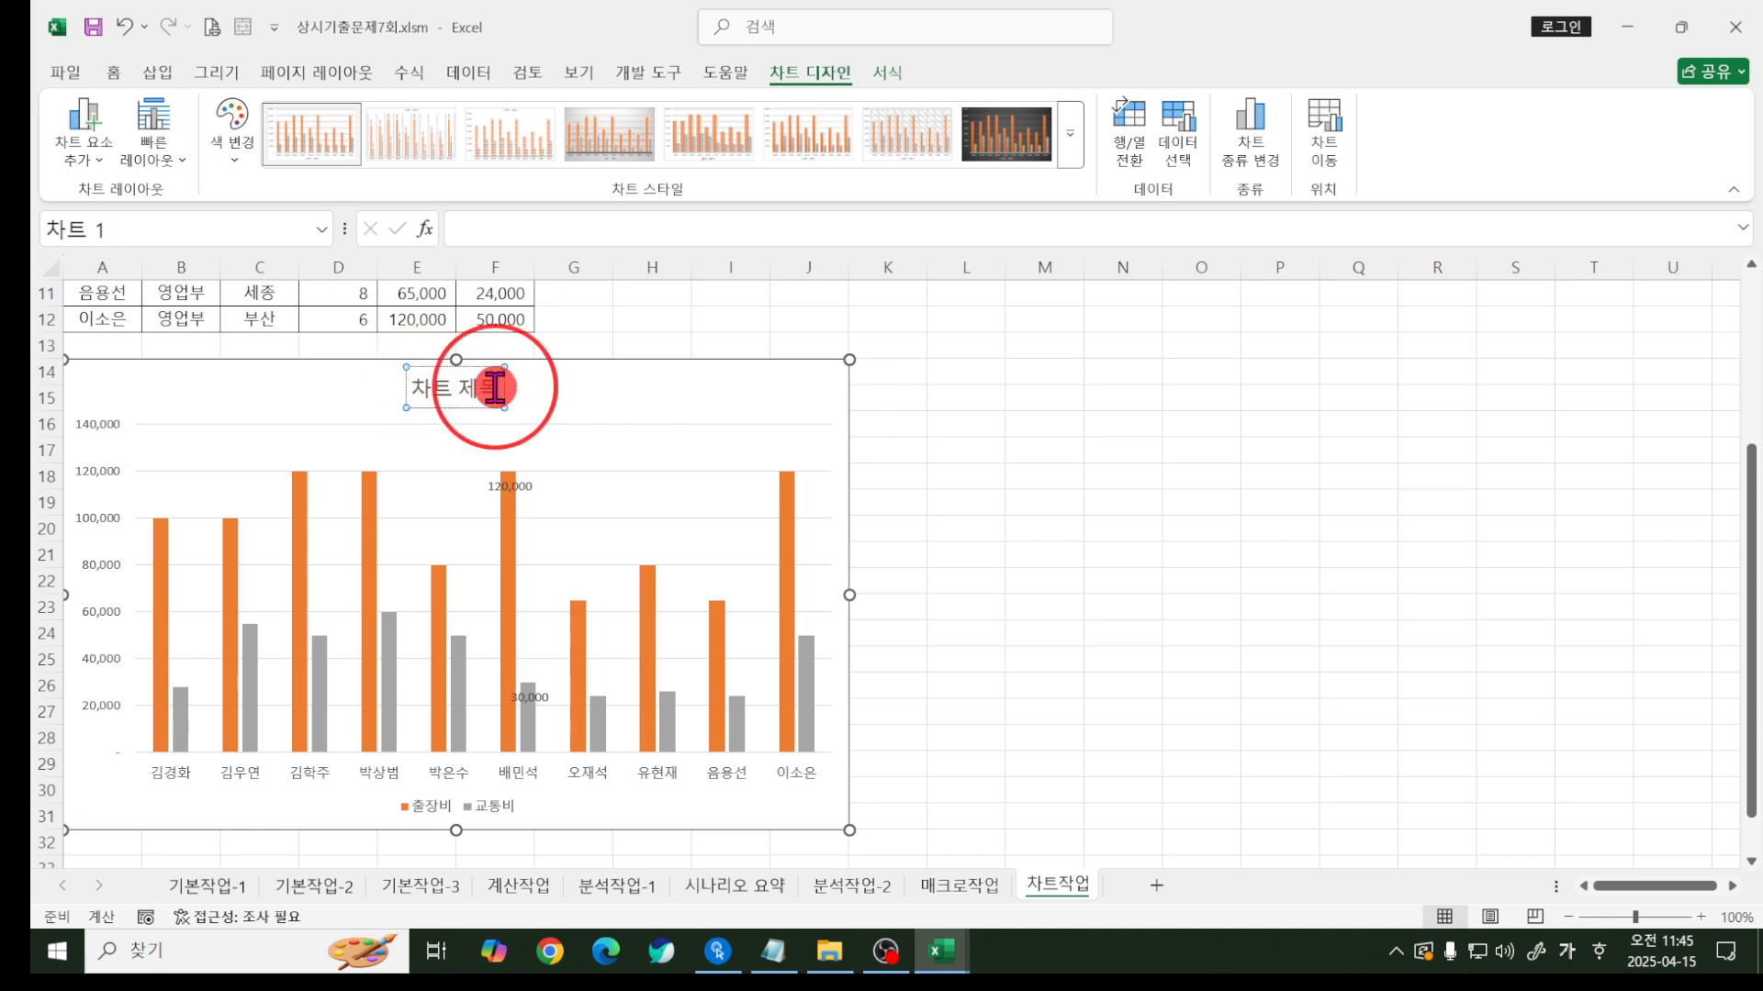
drag(496, 387, 413, 384)
text(영ㅇ)
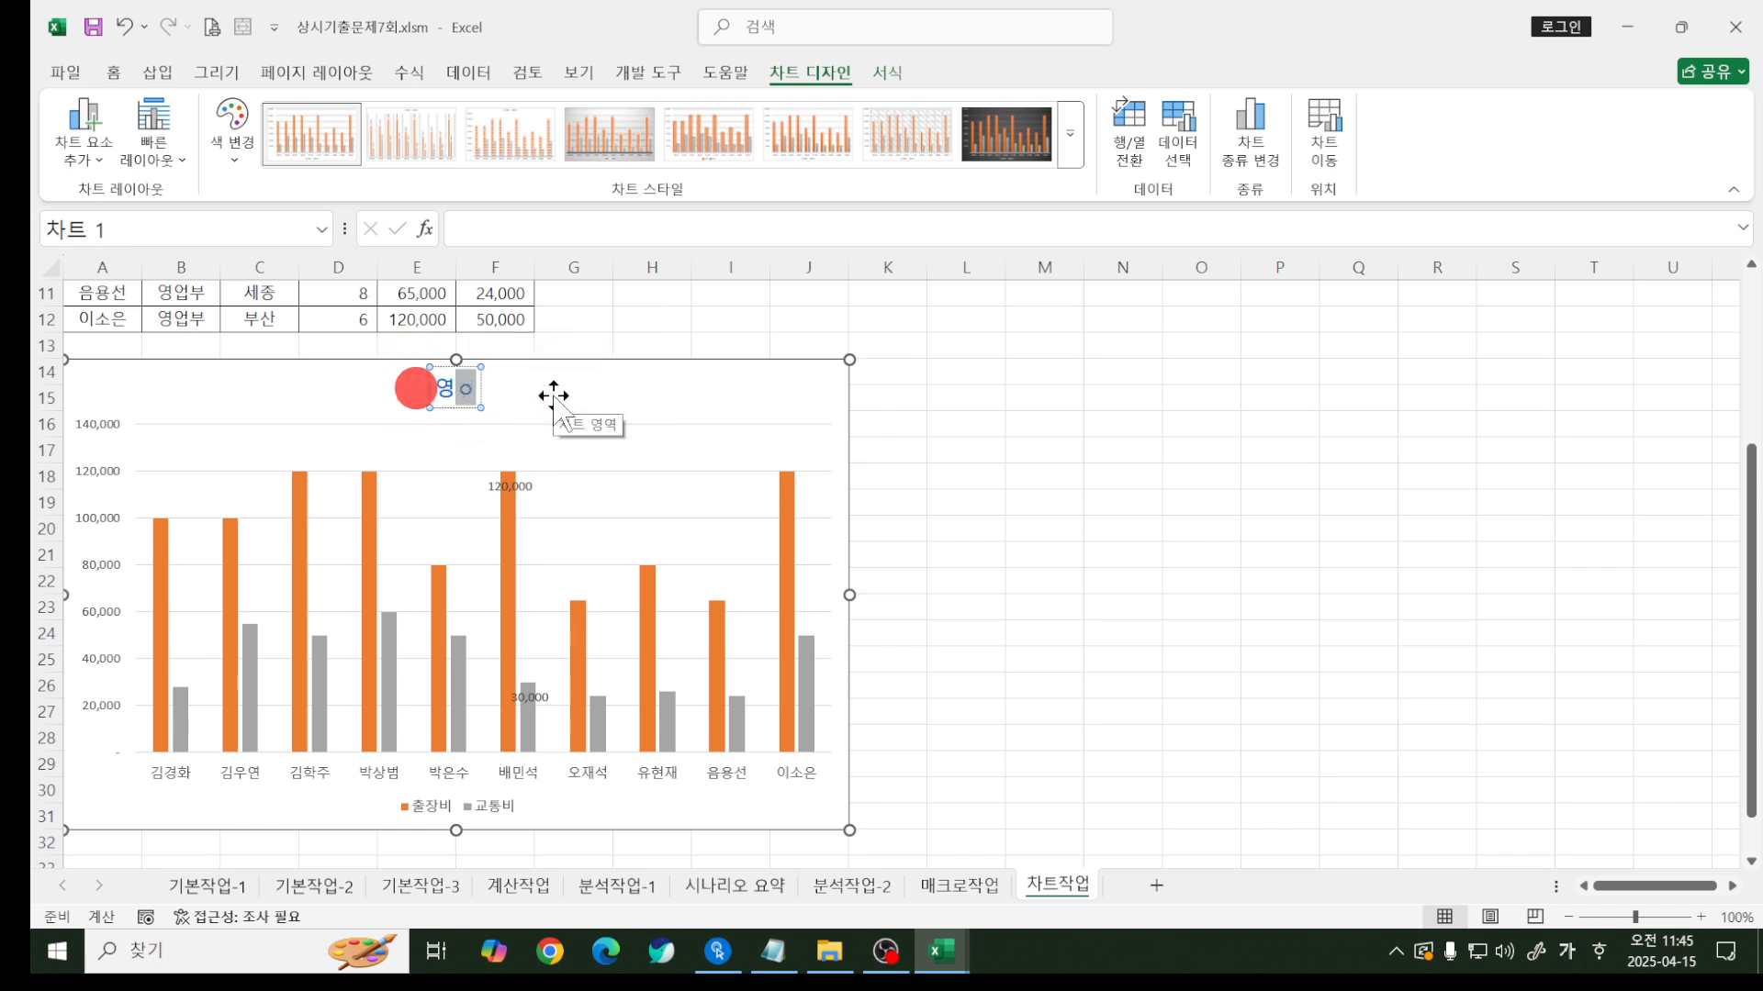
text(업부 출장비/)
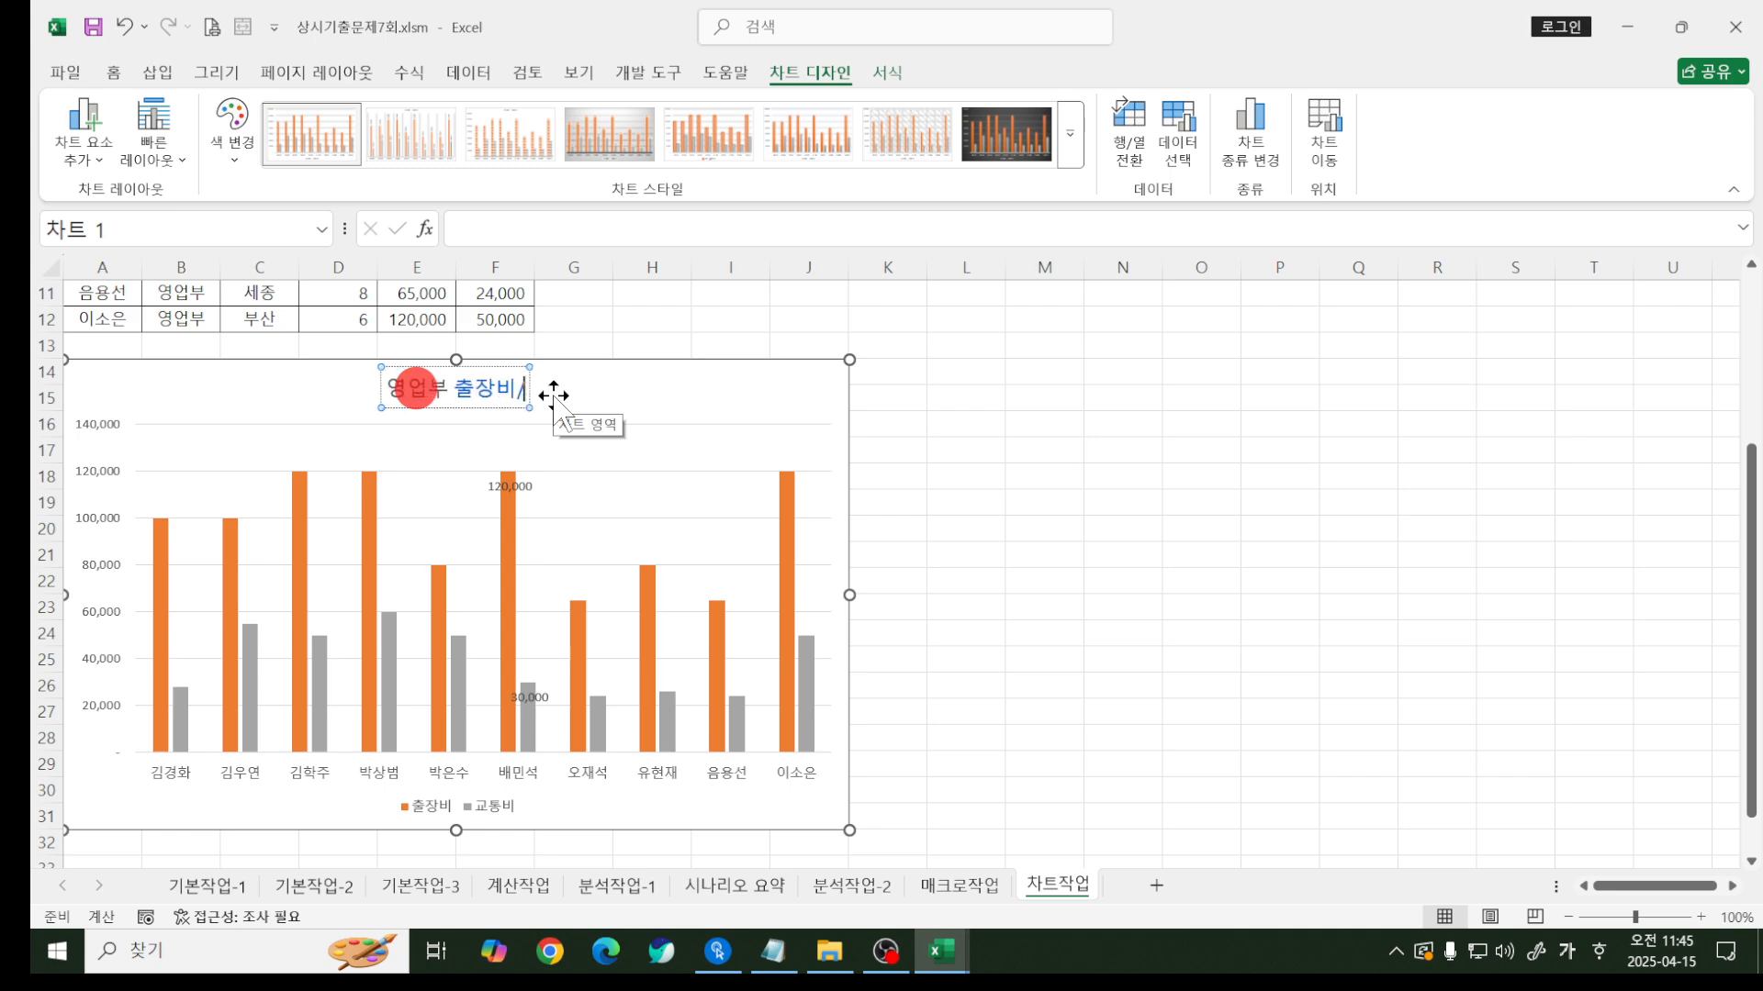
text(교통비)
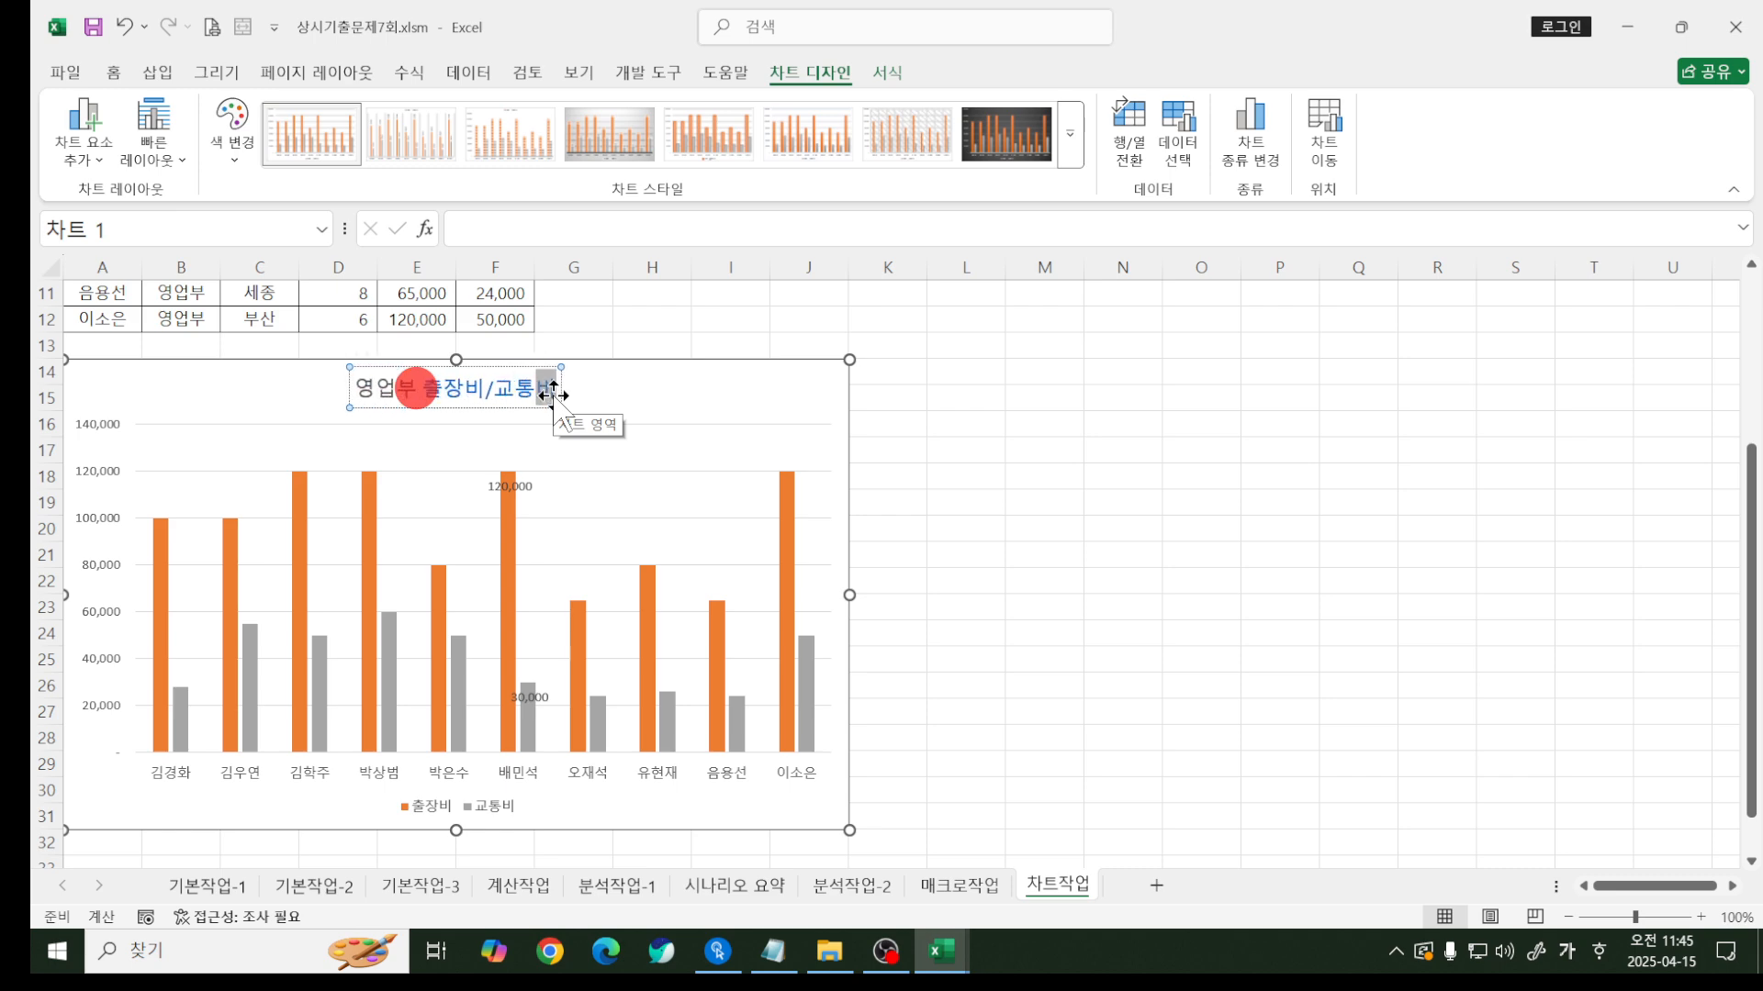
click(534, 408)
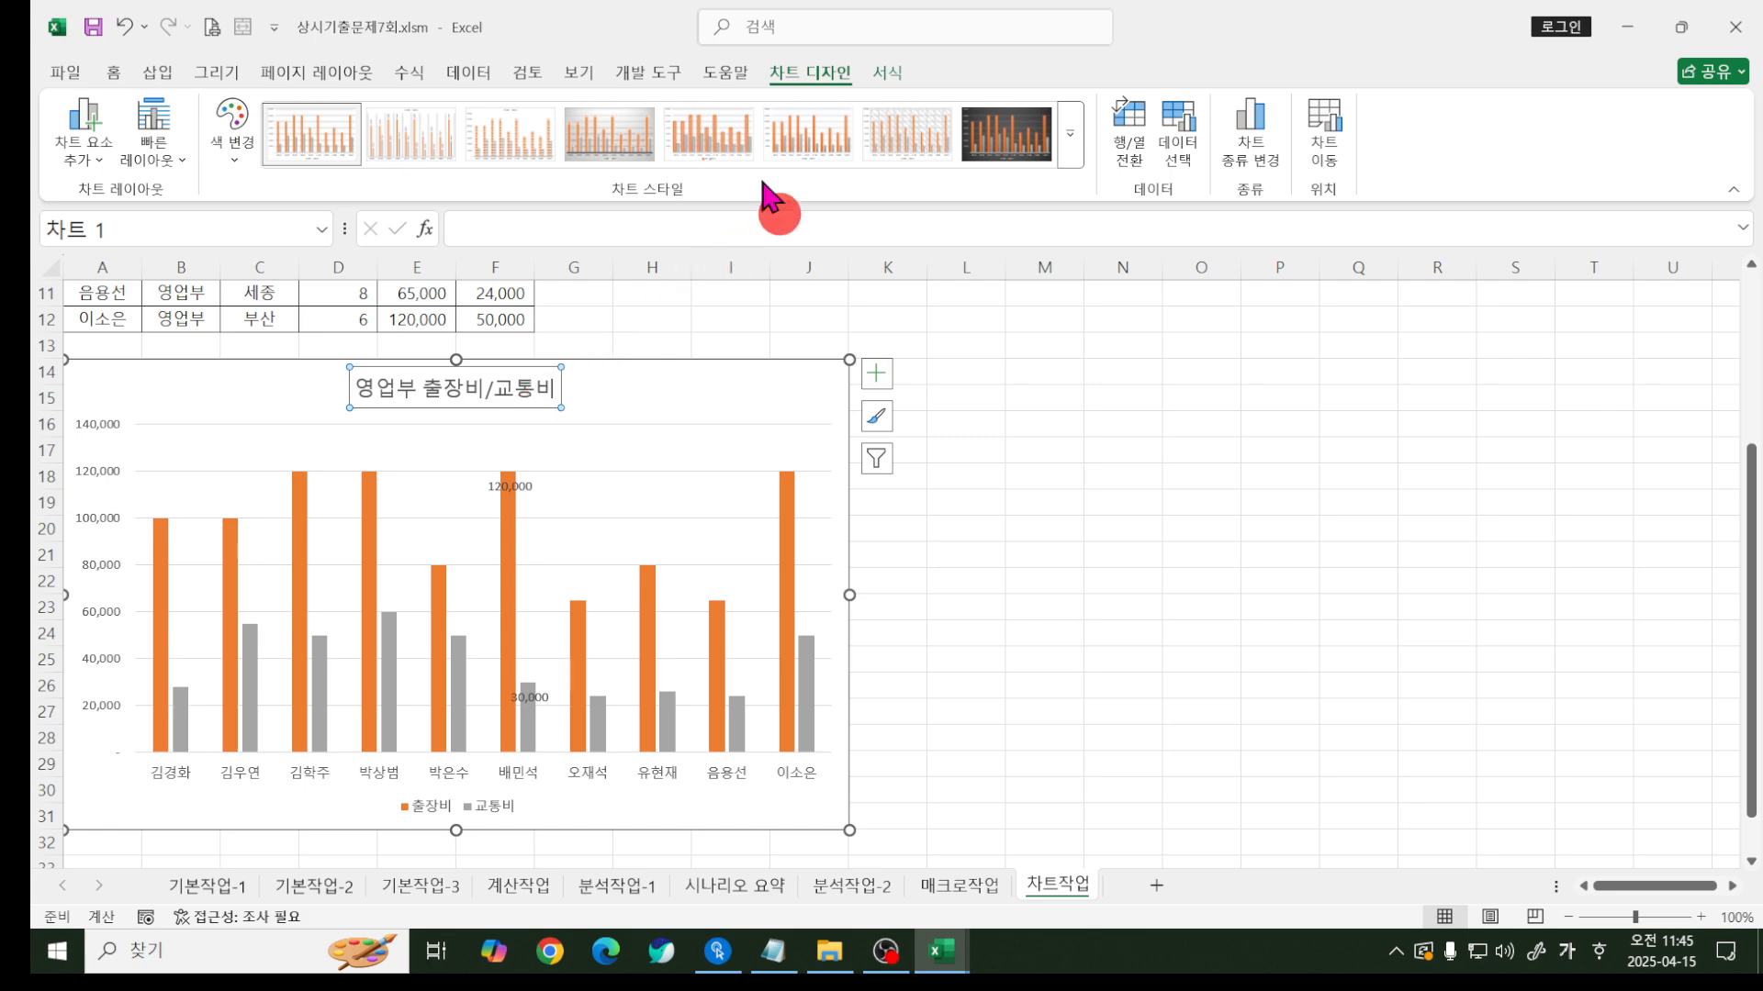
- Apply the blue-outlined theme shape style with no coloured fill to the chart title and deselect it
click(888, 81)
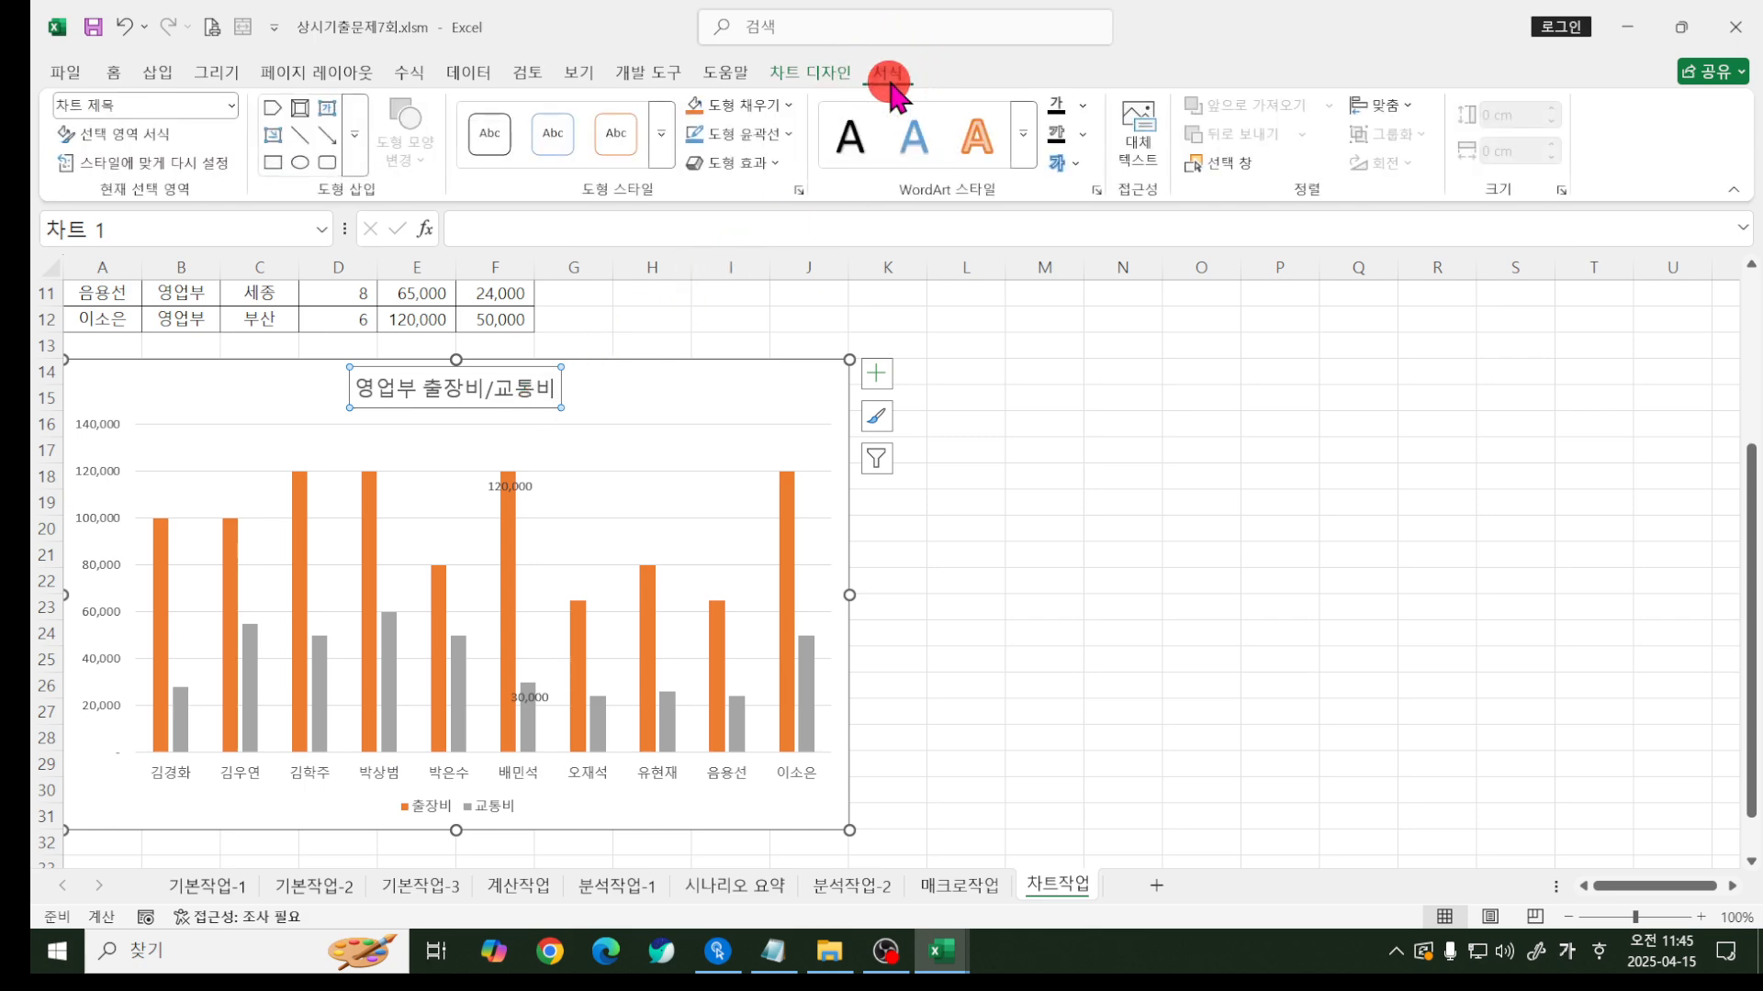
click(659, 136)
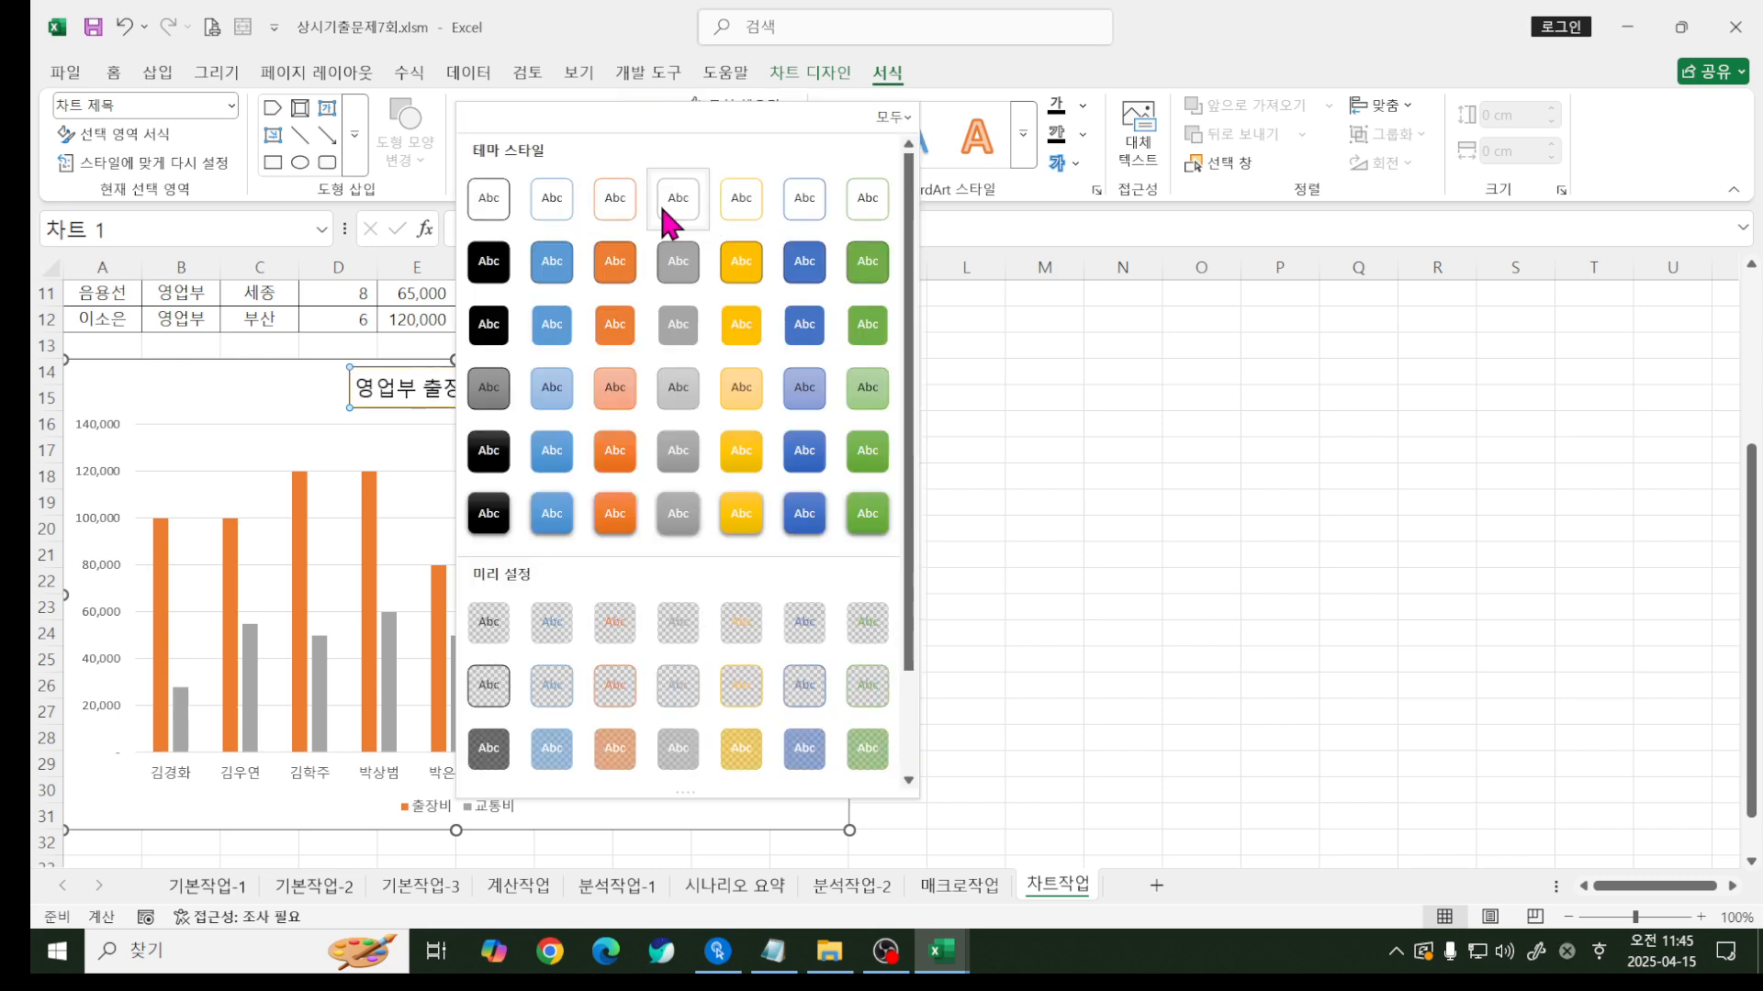
click(565, 209)
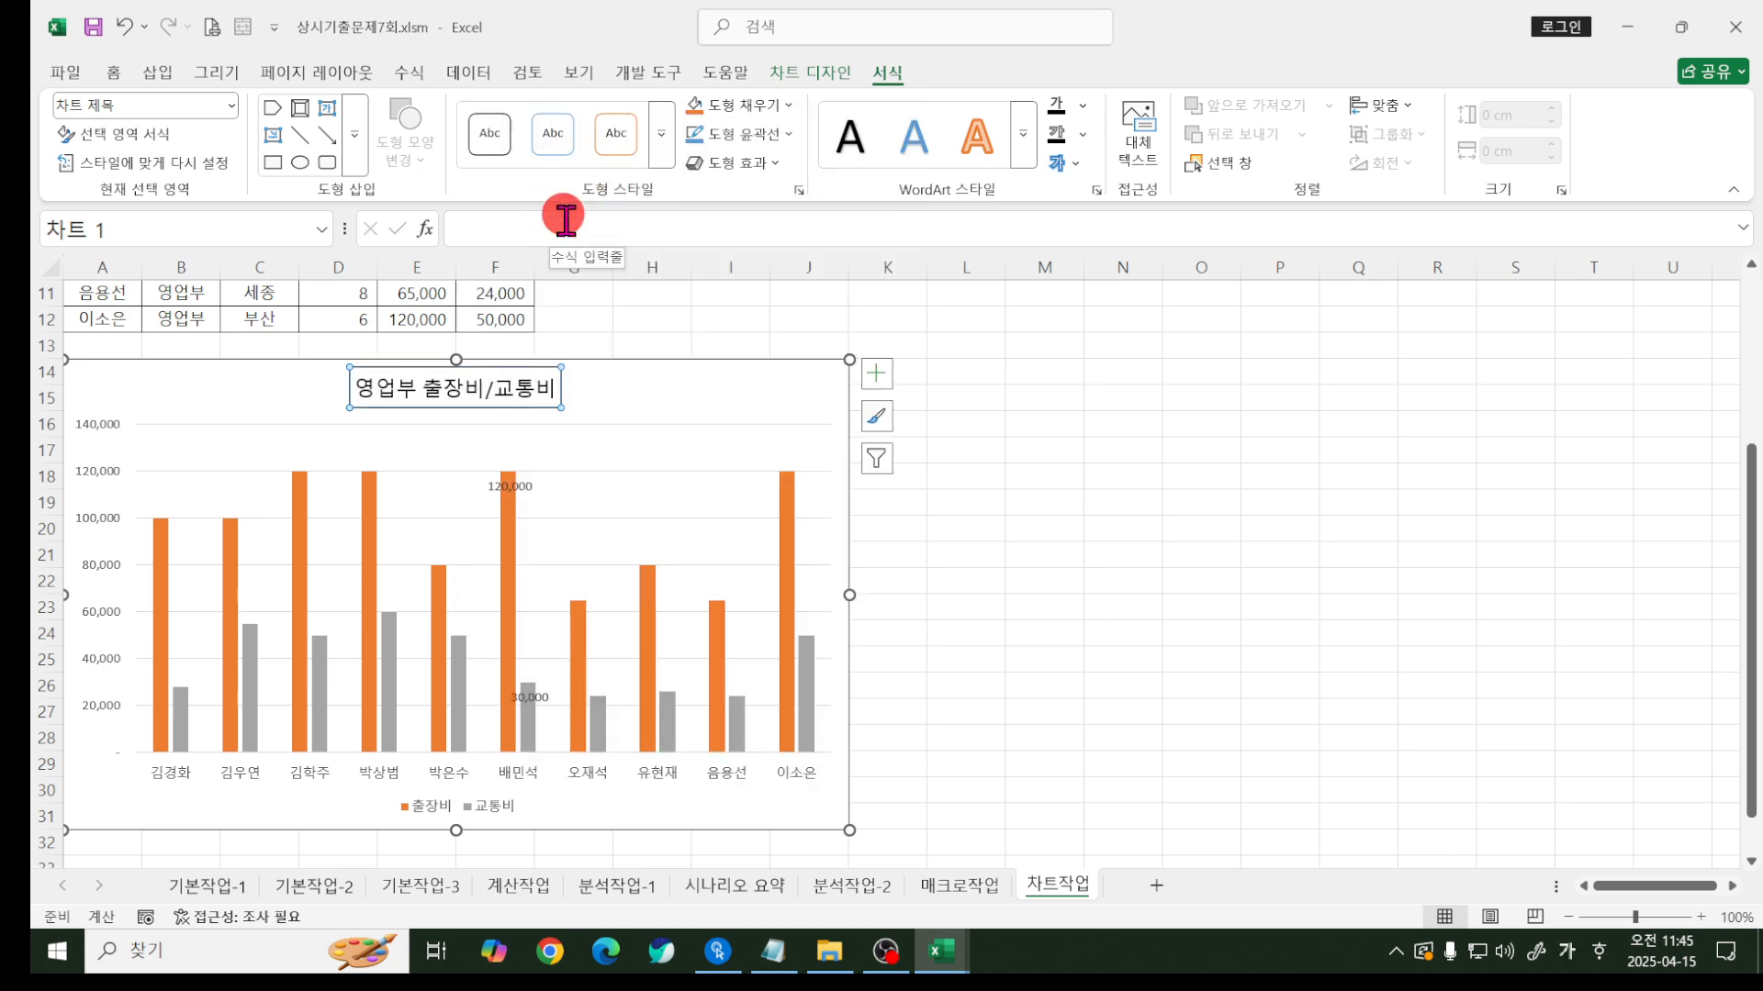
click(632, 378)
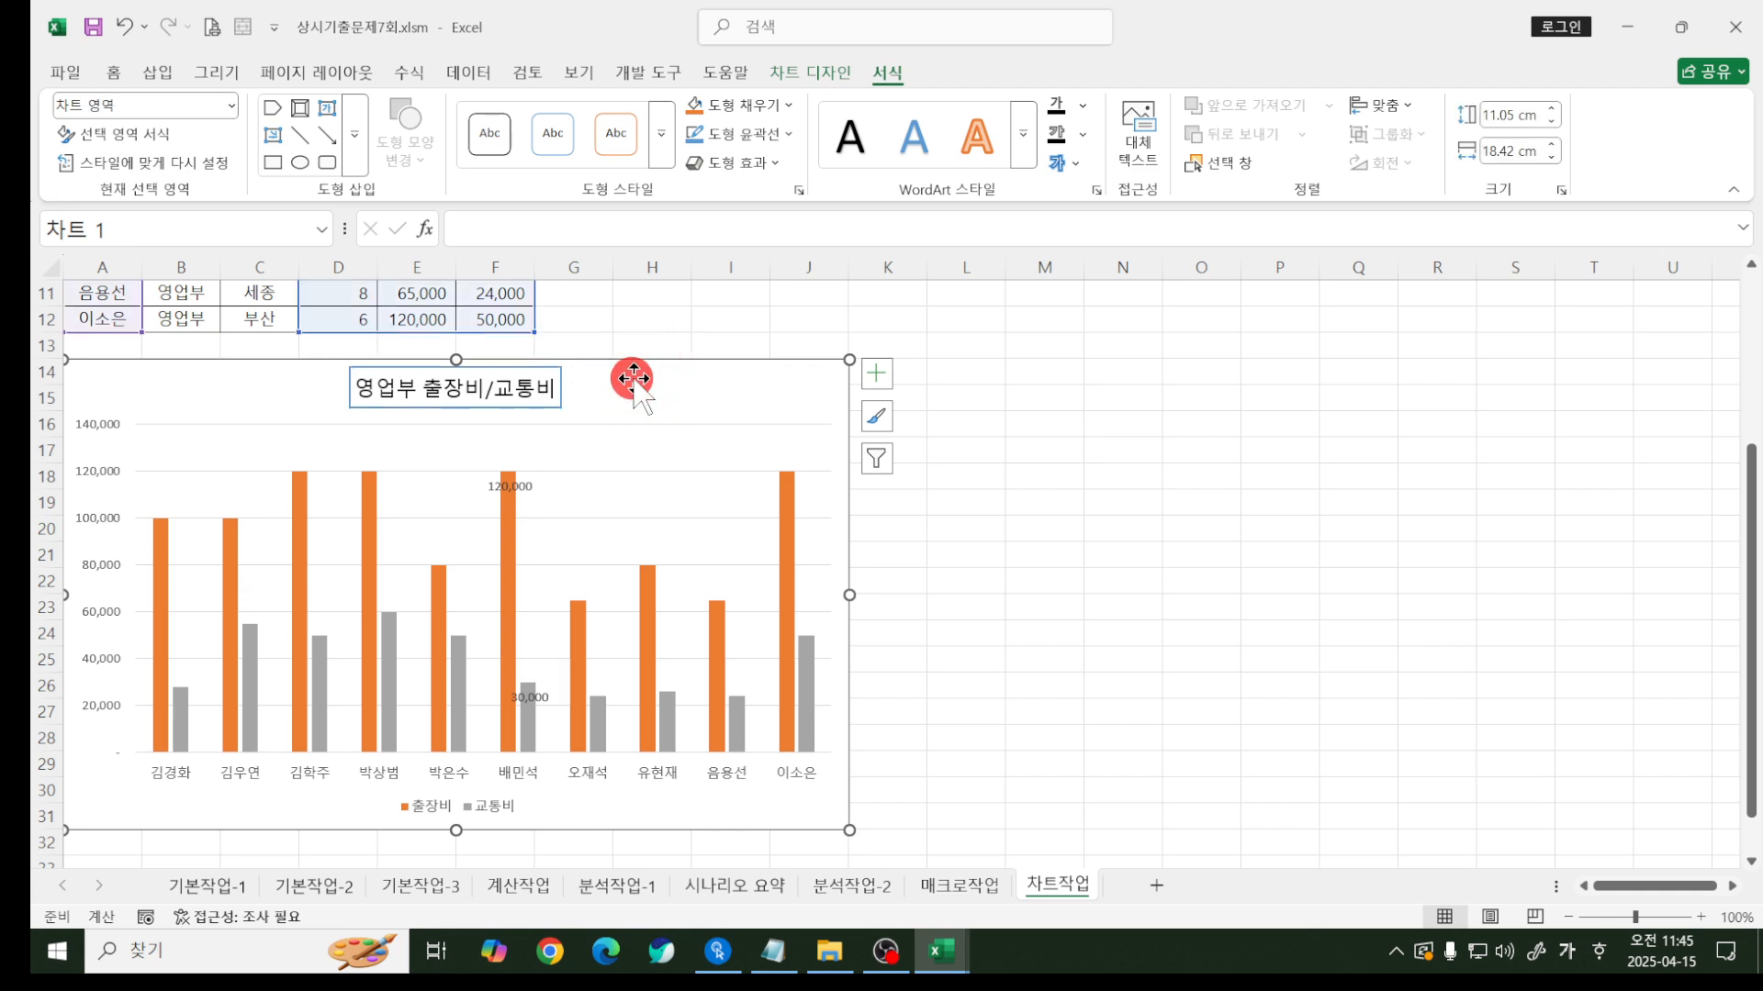
- Set the 출장비 series' overlap (계열 겹치기) to 0% and its gap width (간격 너비) to 80%
click(646, 594)
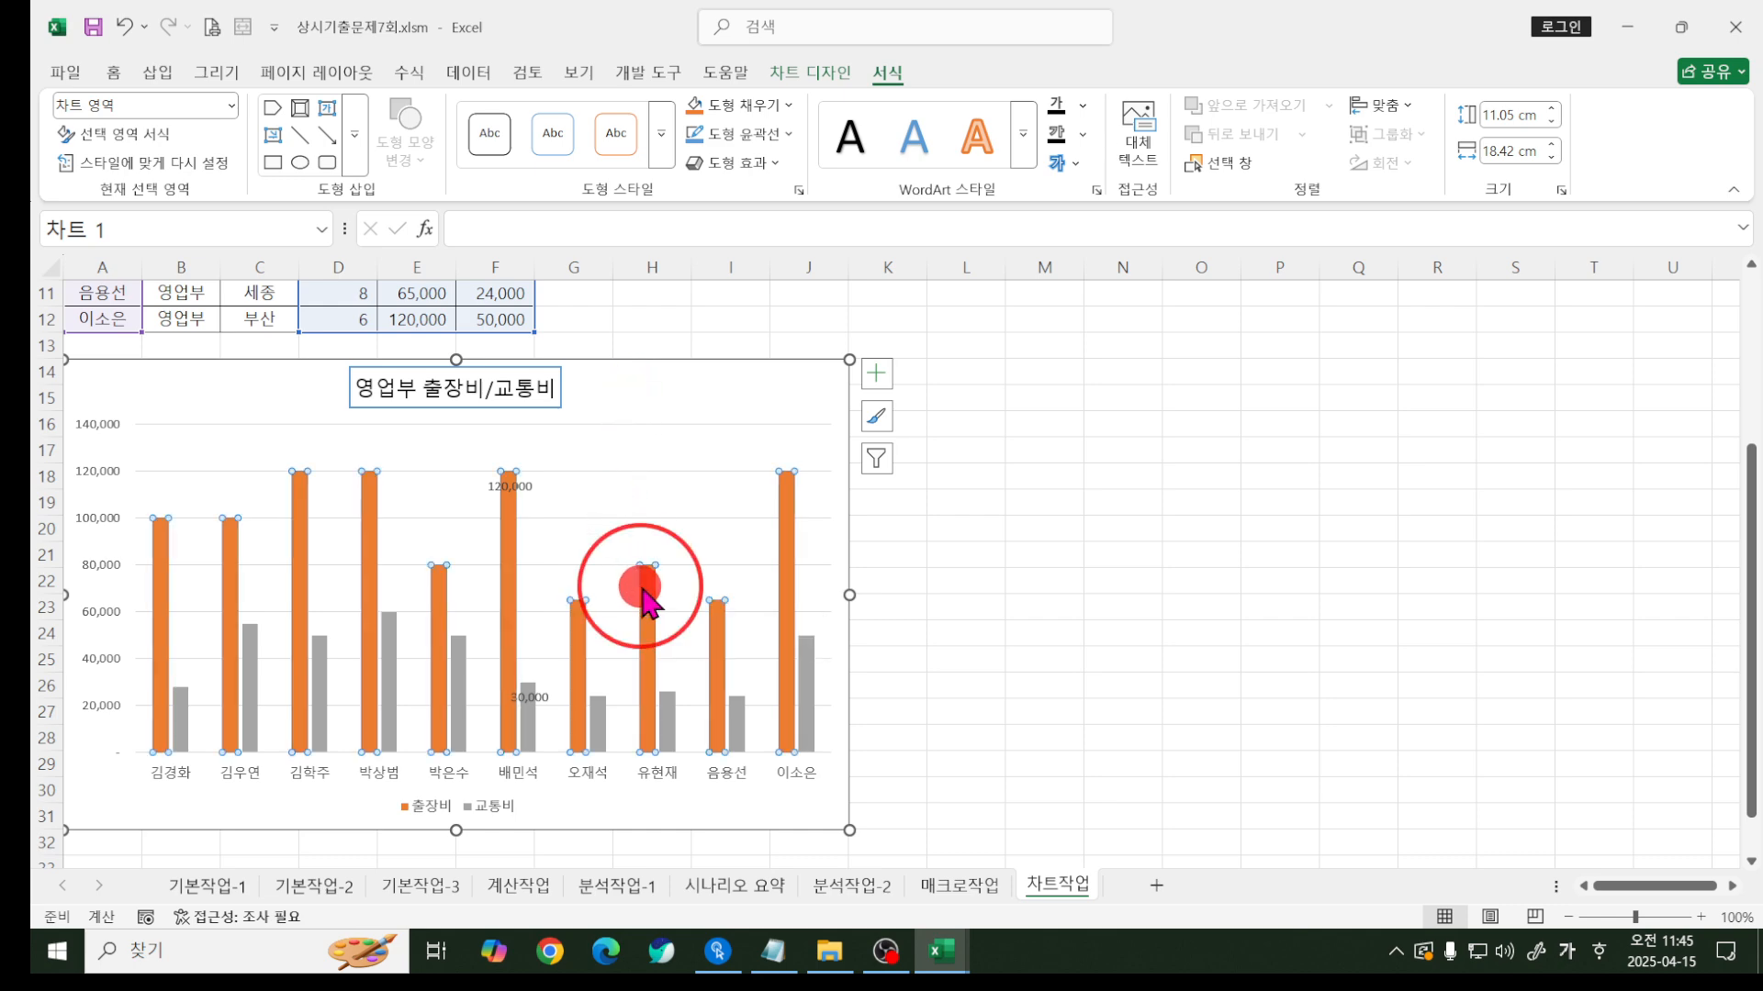
click(647, 595)
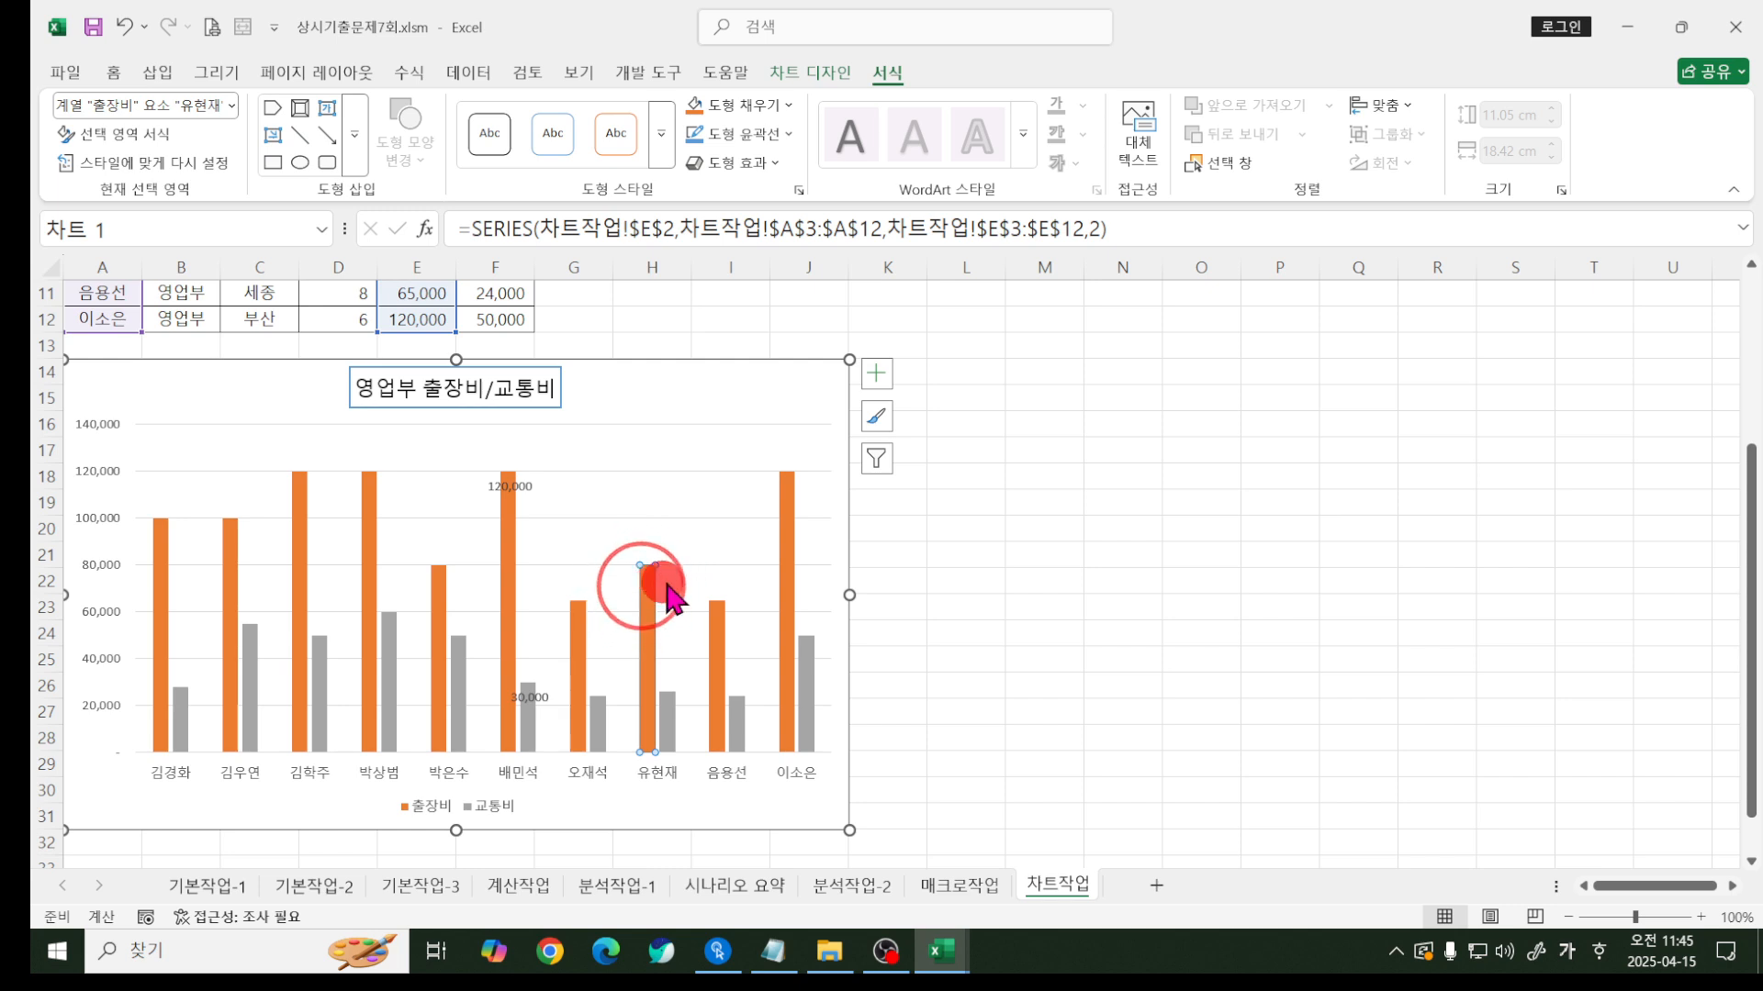
double_click(649, 592)
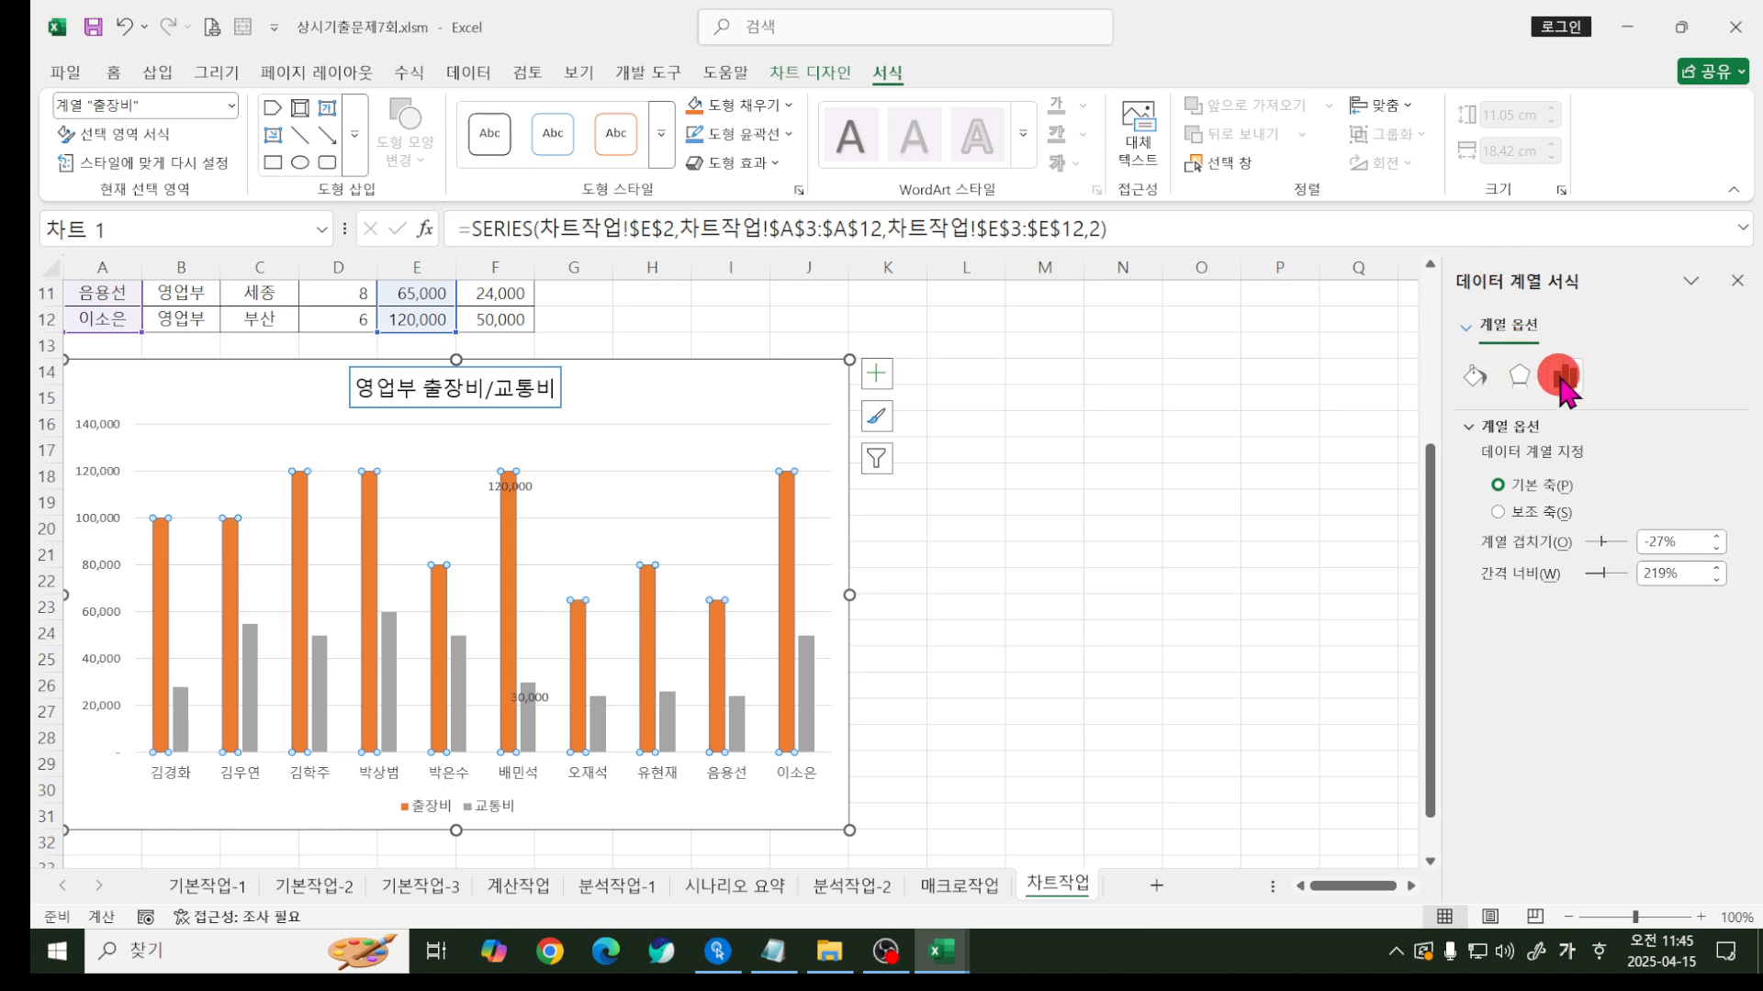
double_click(1645, 542)
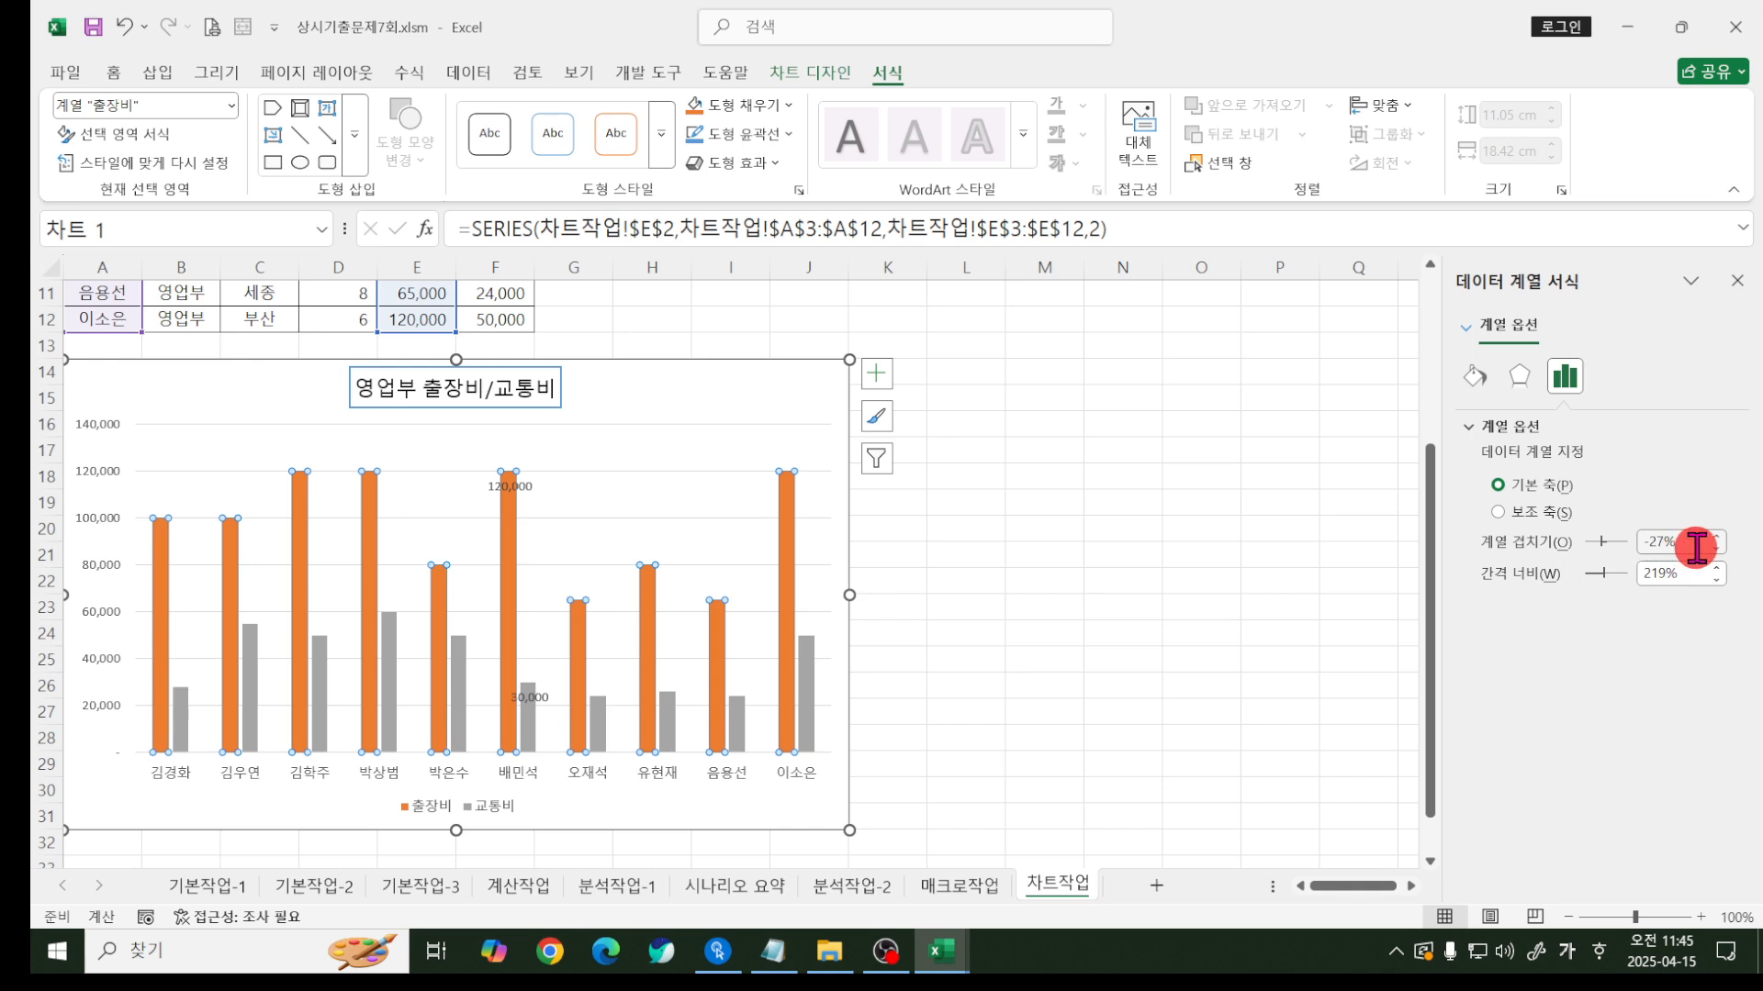
text(0)
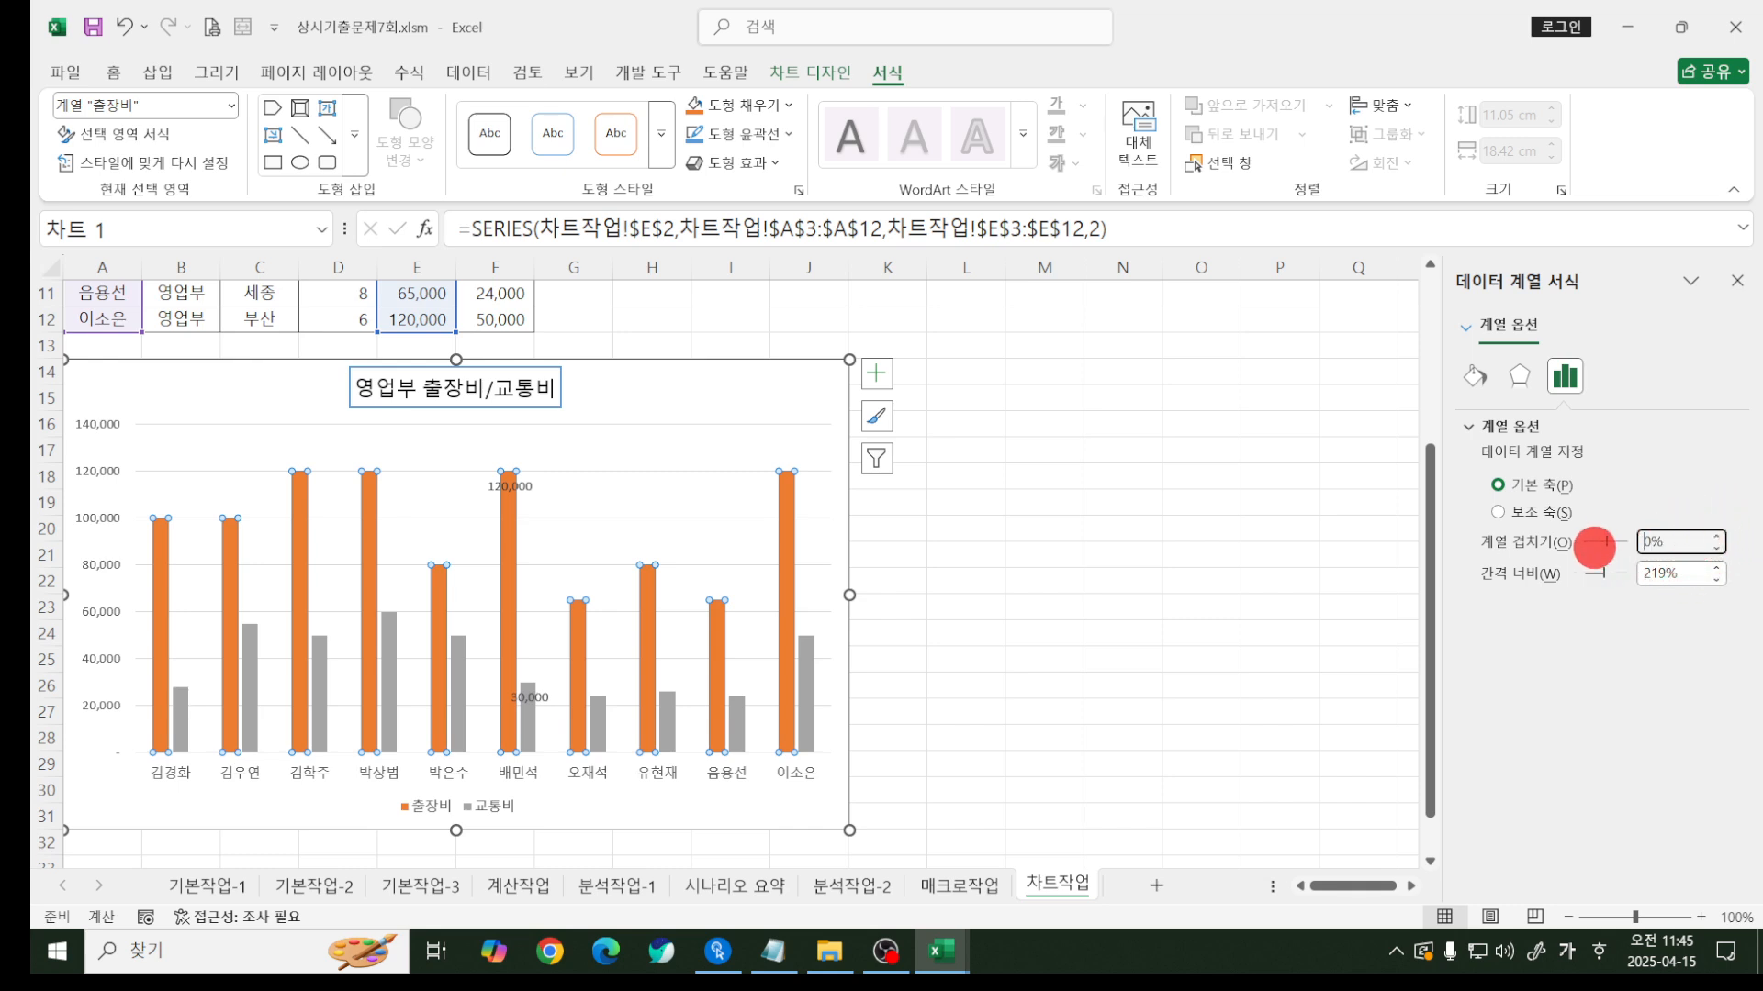
double_click(1676, 573)
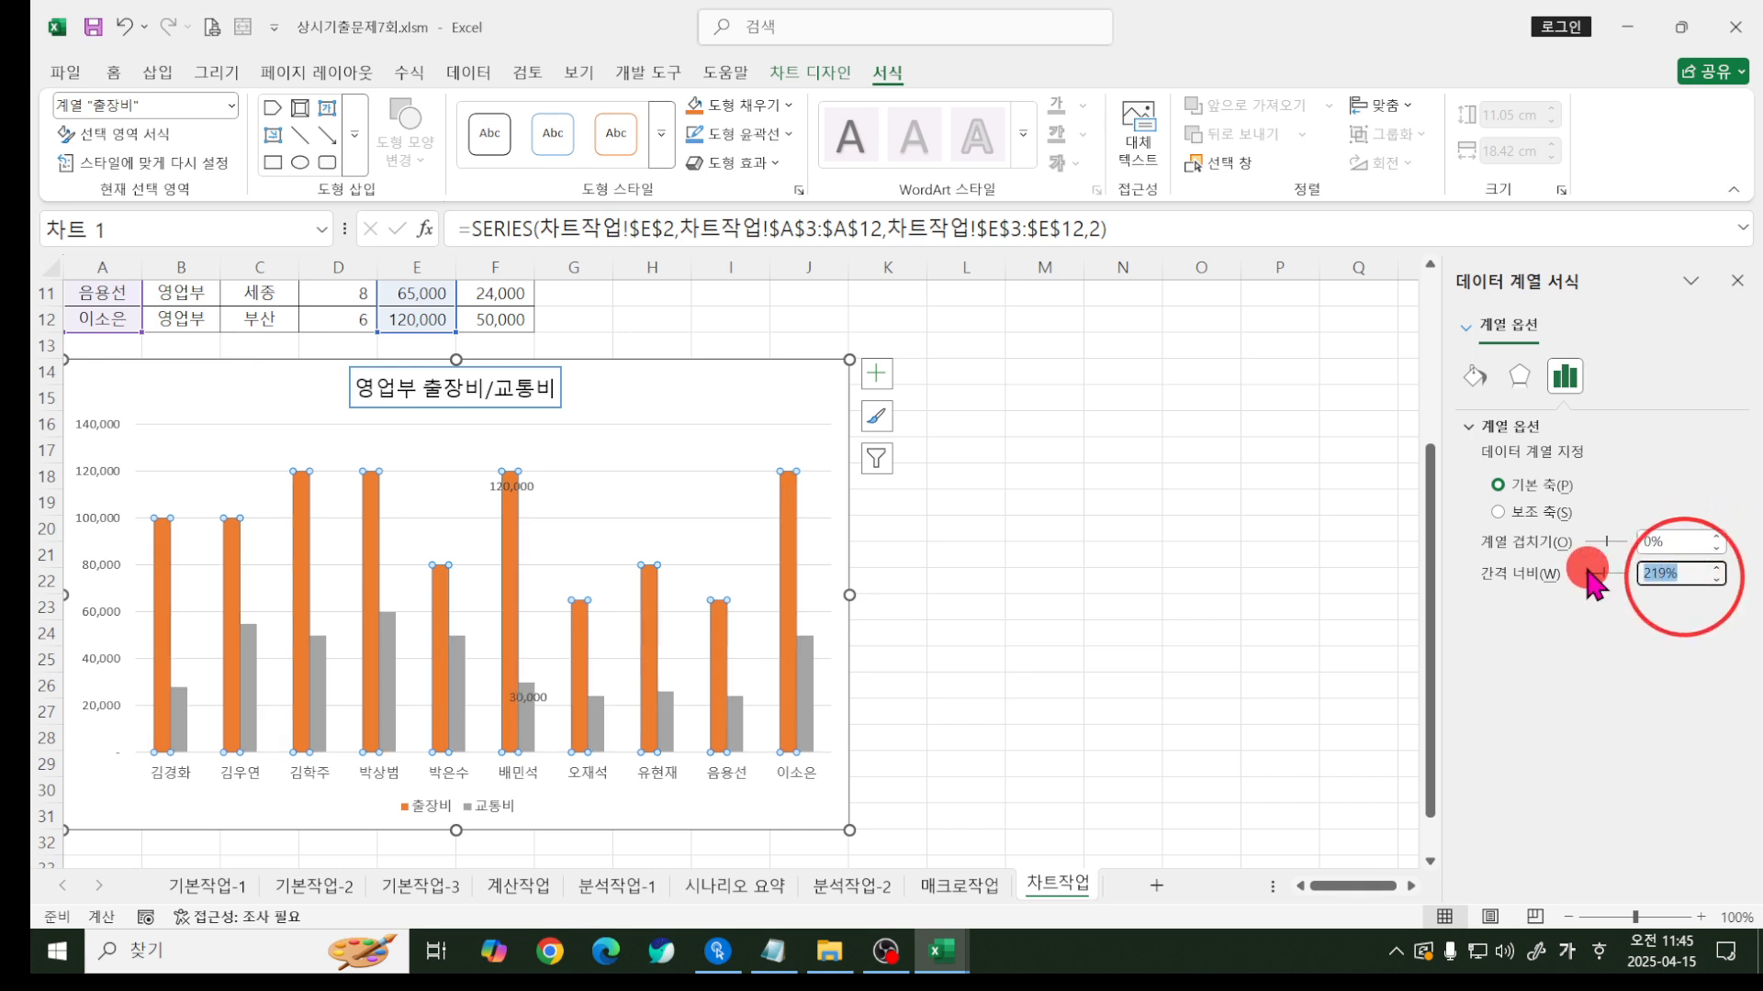
text(80)
key(Return)
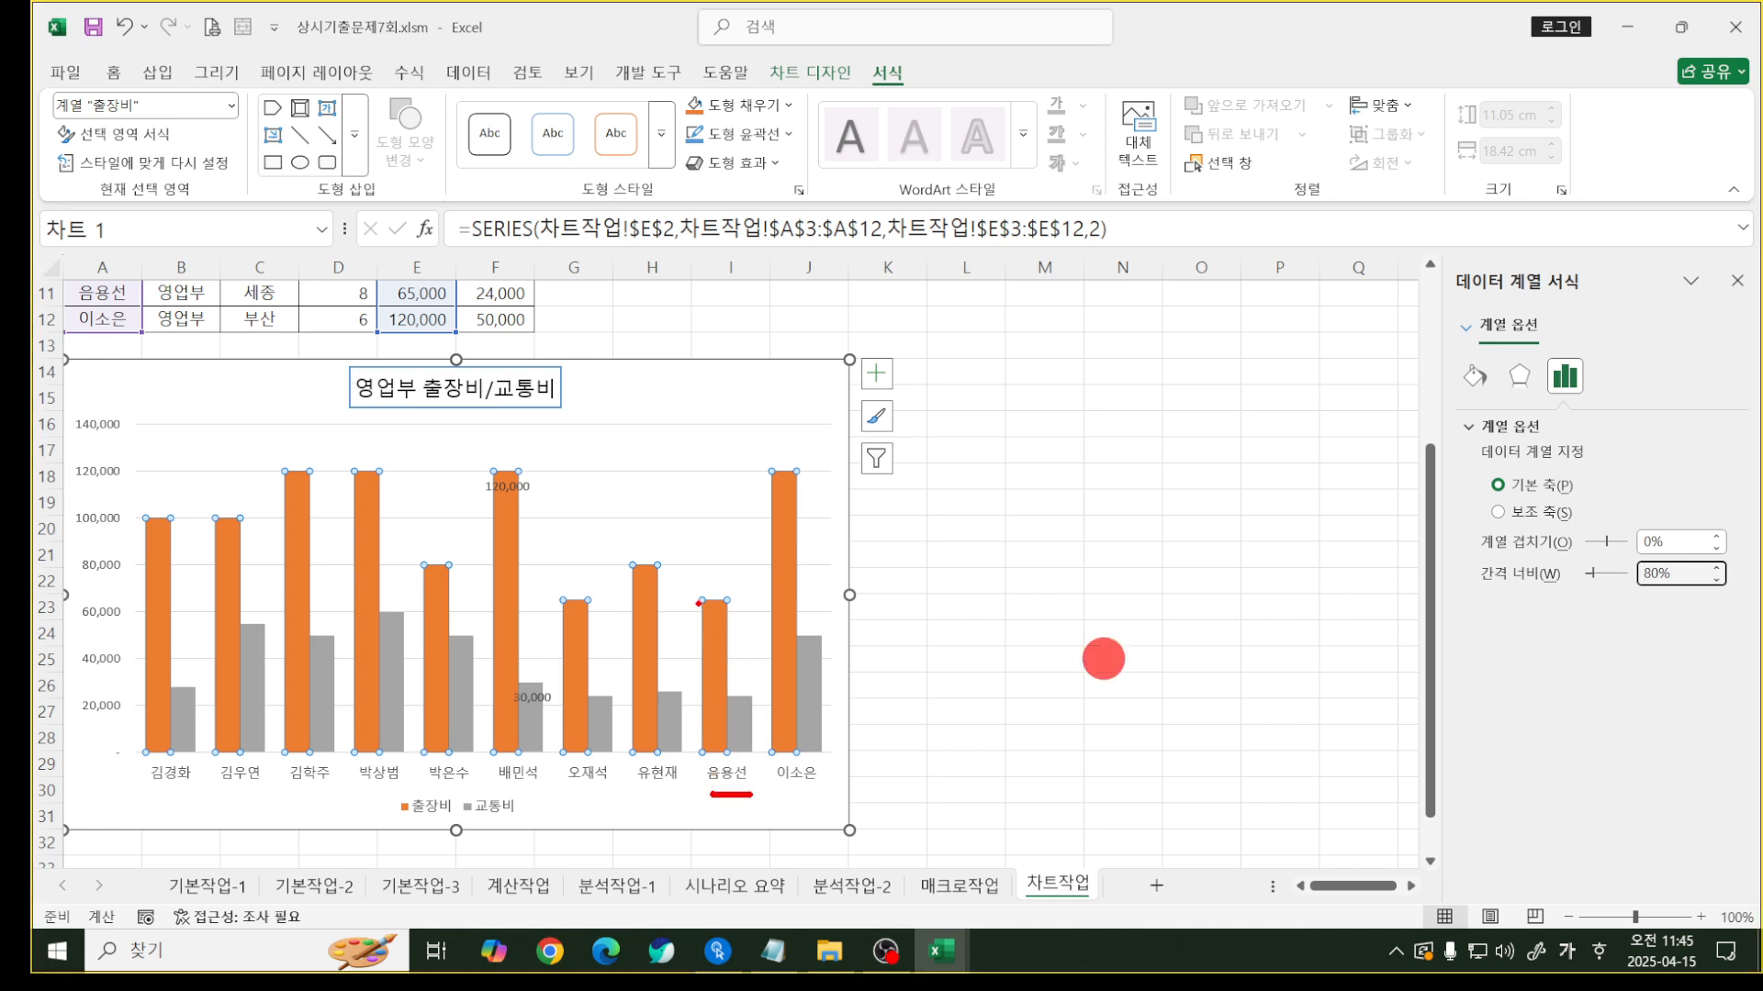
mouse_move(700, 604)
mouse_down()
mouse_move(697, 716)
mouse_move(725, 643)
mouse_move(699, 601)
mouse_up()
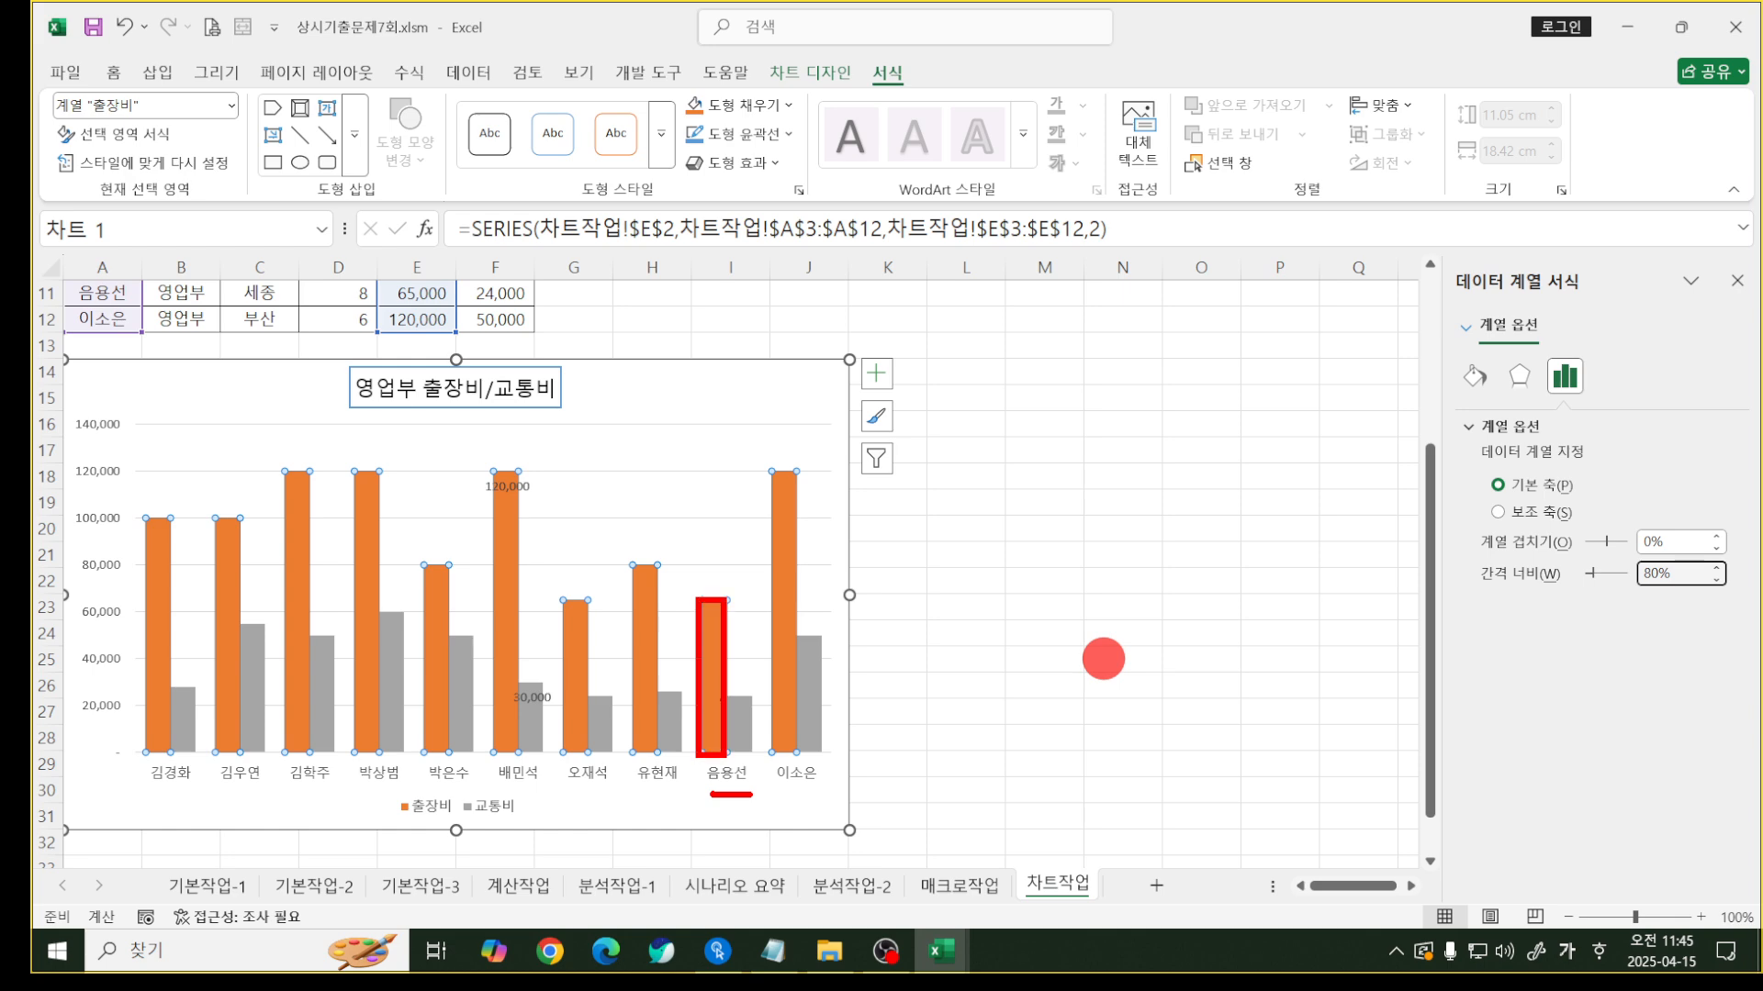
drag(722, 699, 758, 765)
key(Escape)
key(ctrl+2)
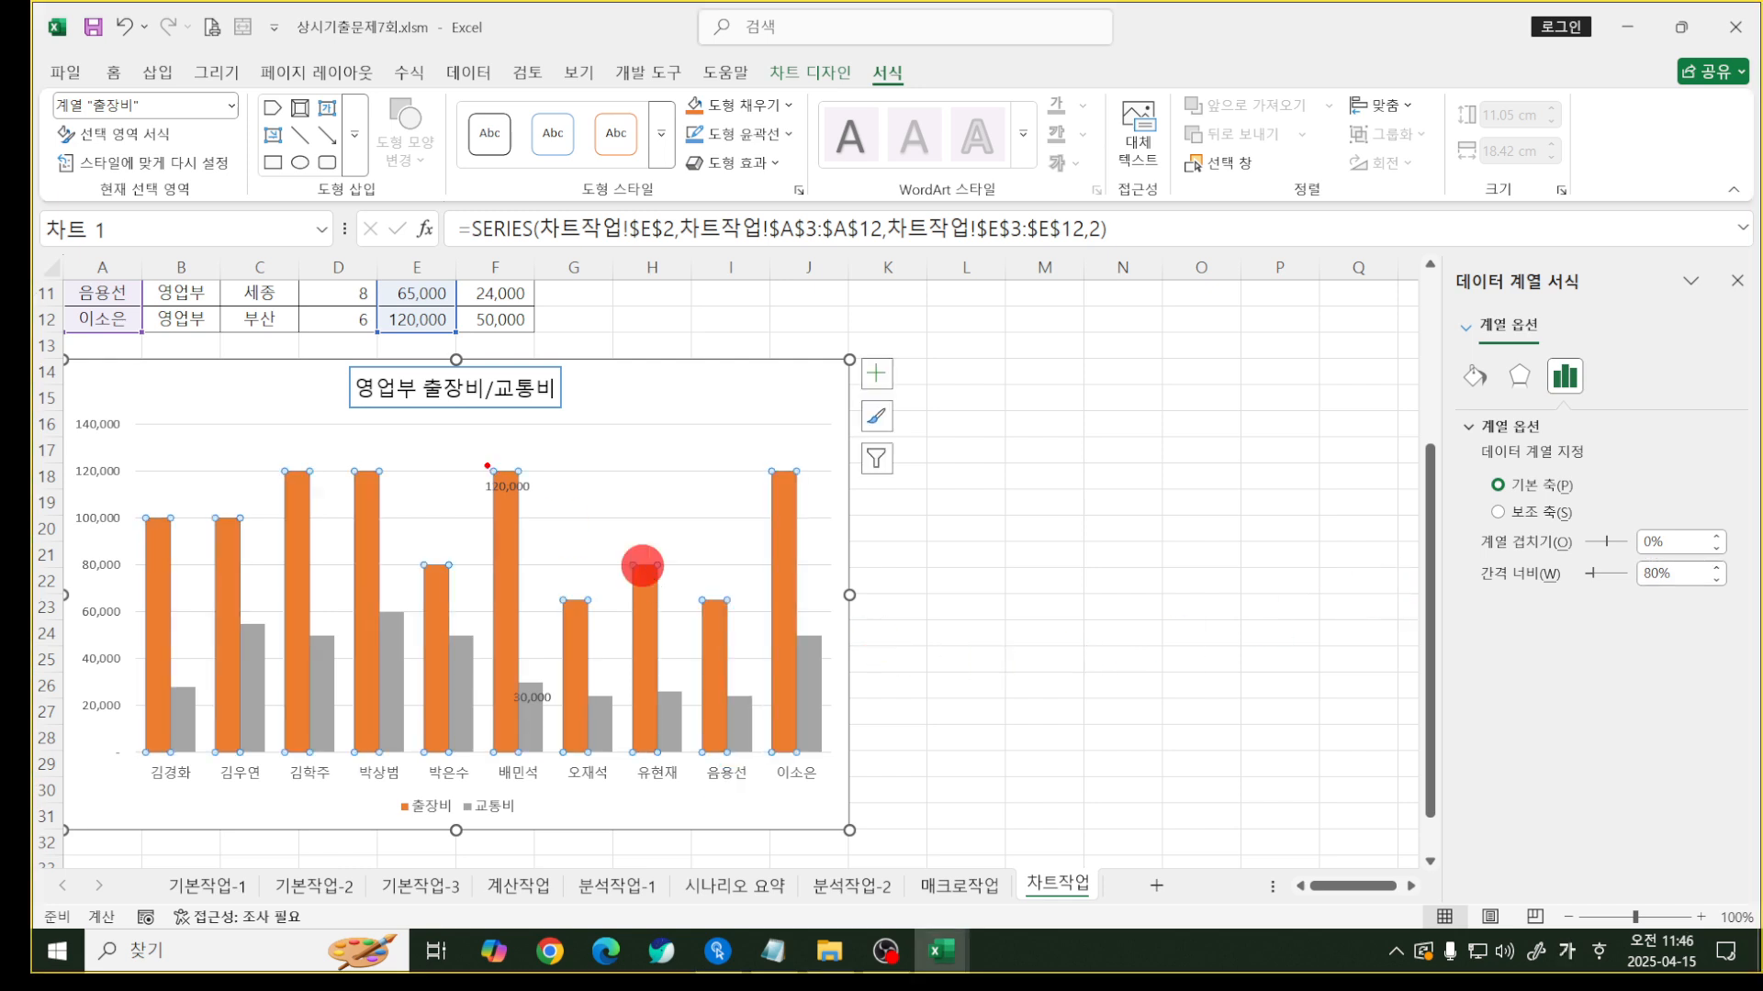
mouse_move(486, 466)
mouse_down()
mouse_move(550, 756)
mouse_move(616, 562)
mouse_up()
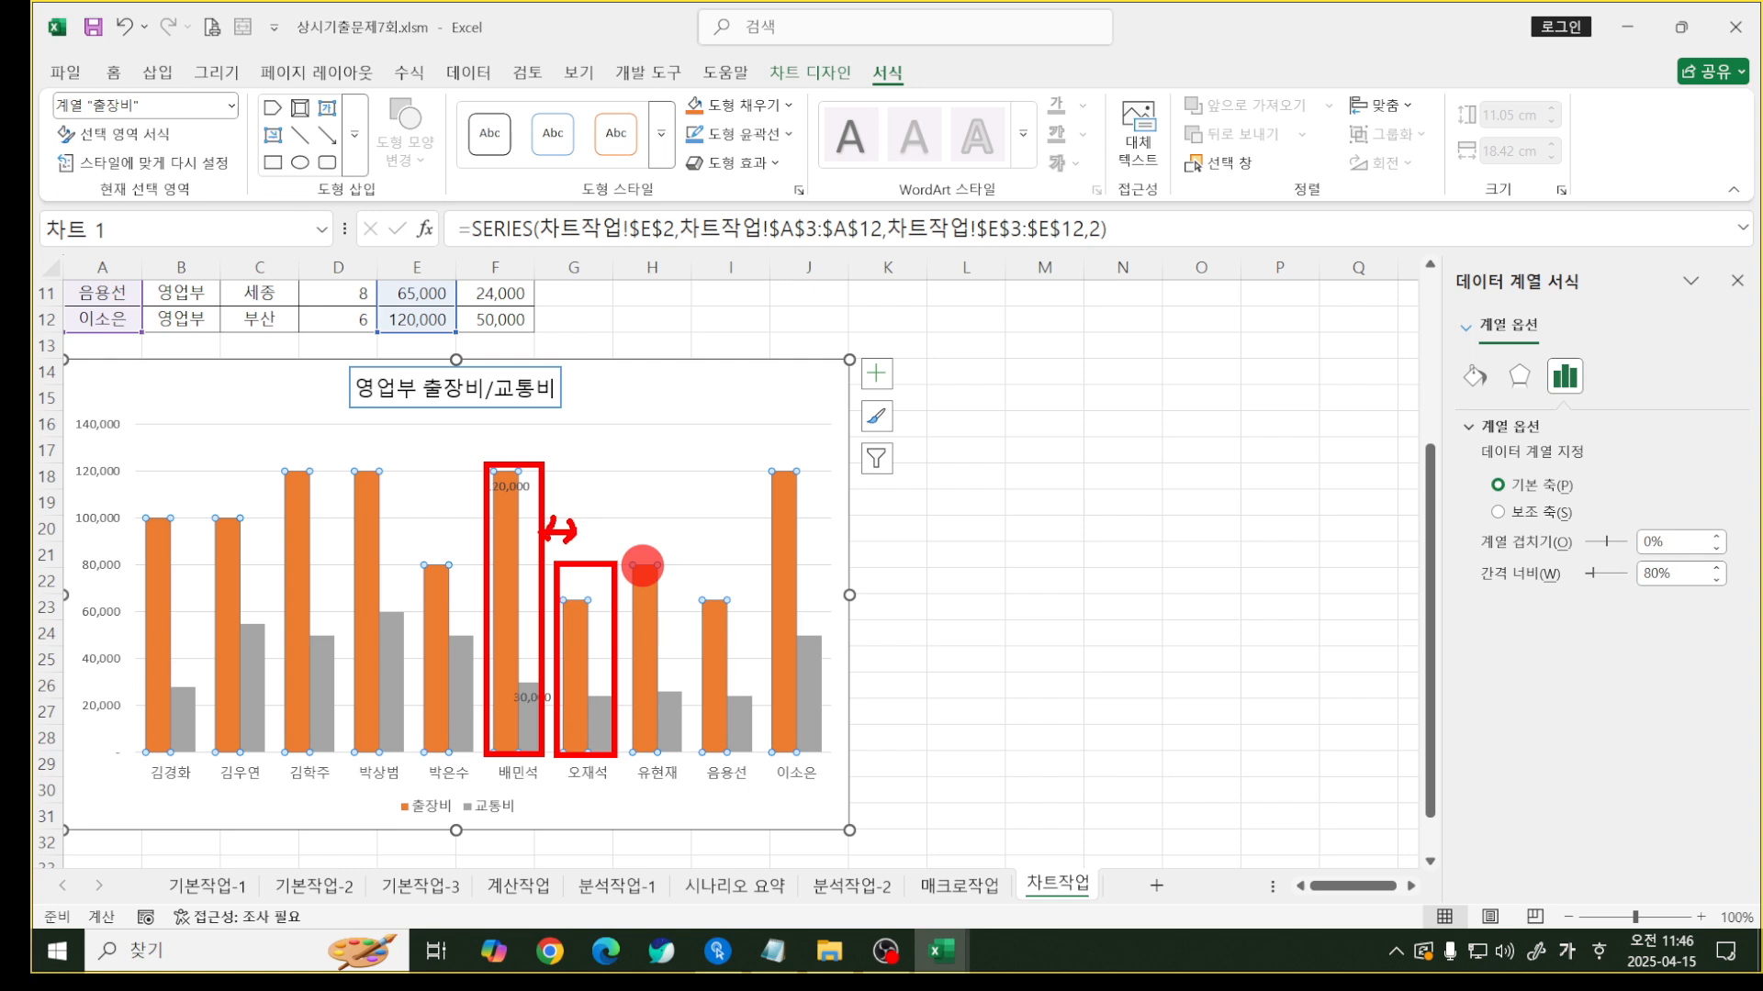
key(Escape)
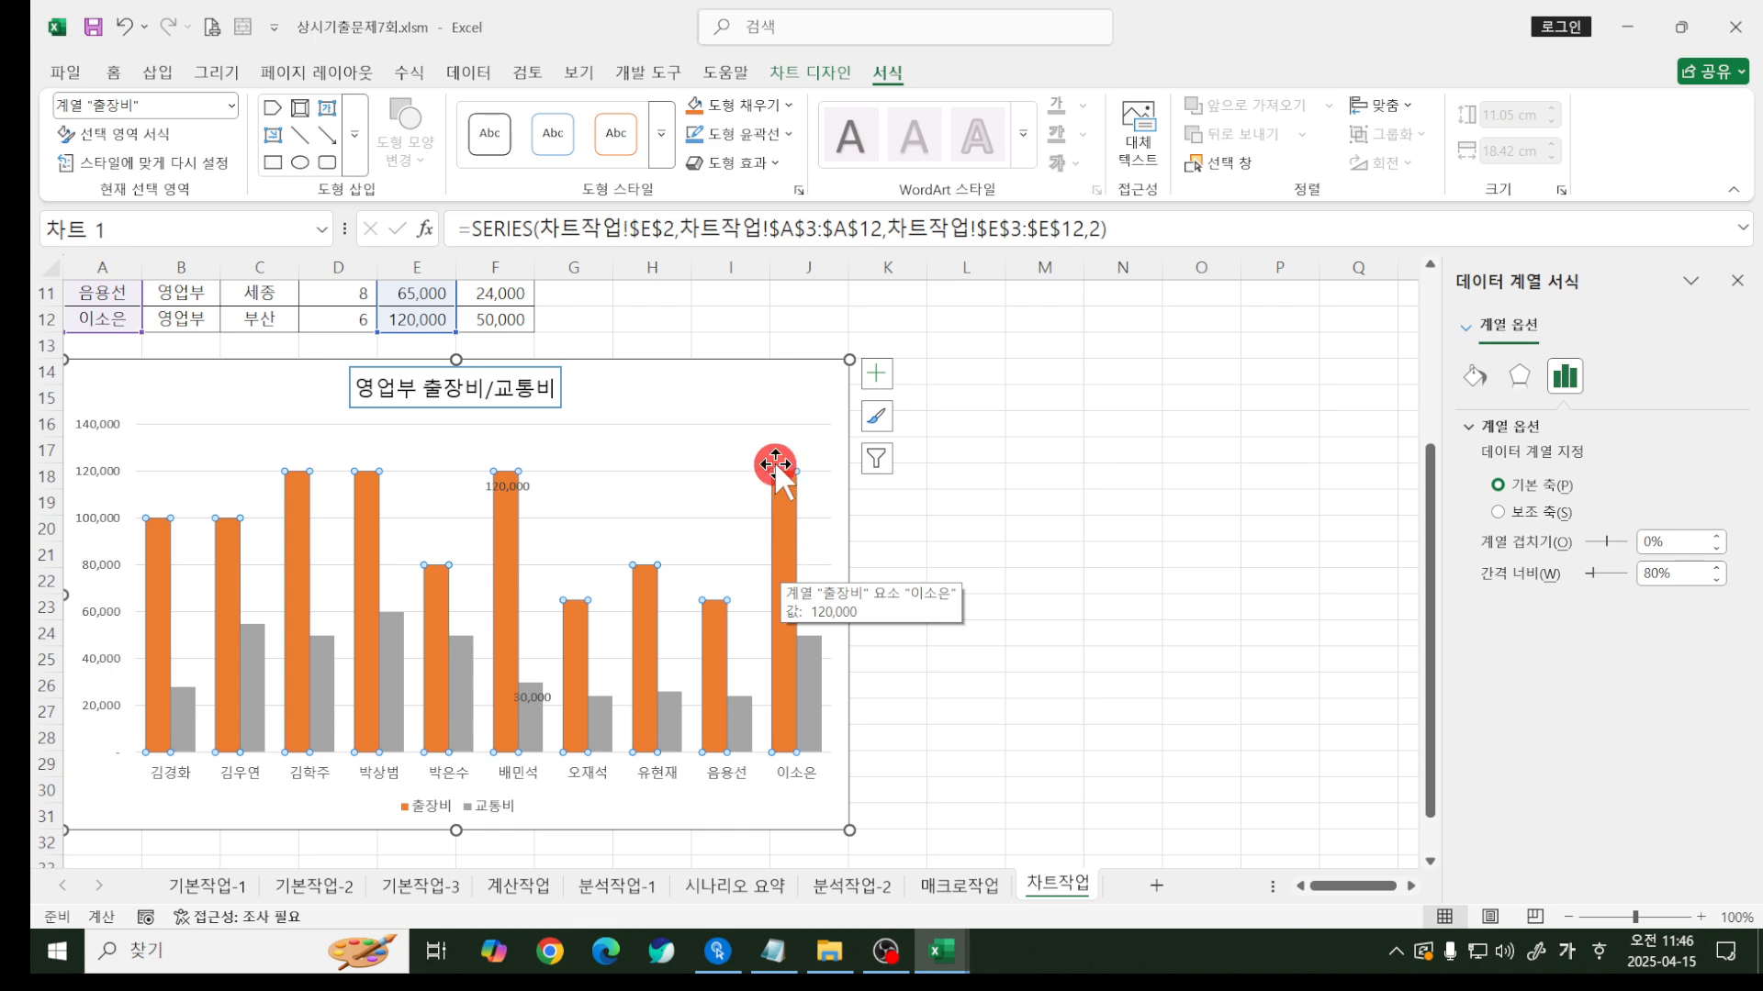
- Apply the first blue glow (네온) variation, 5 pt in size, to the chart area and deselect the chart
click(769, 389)
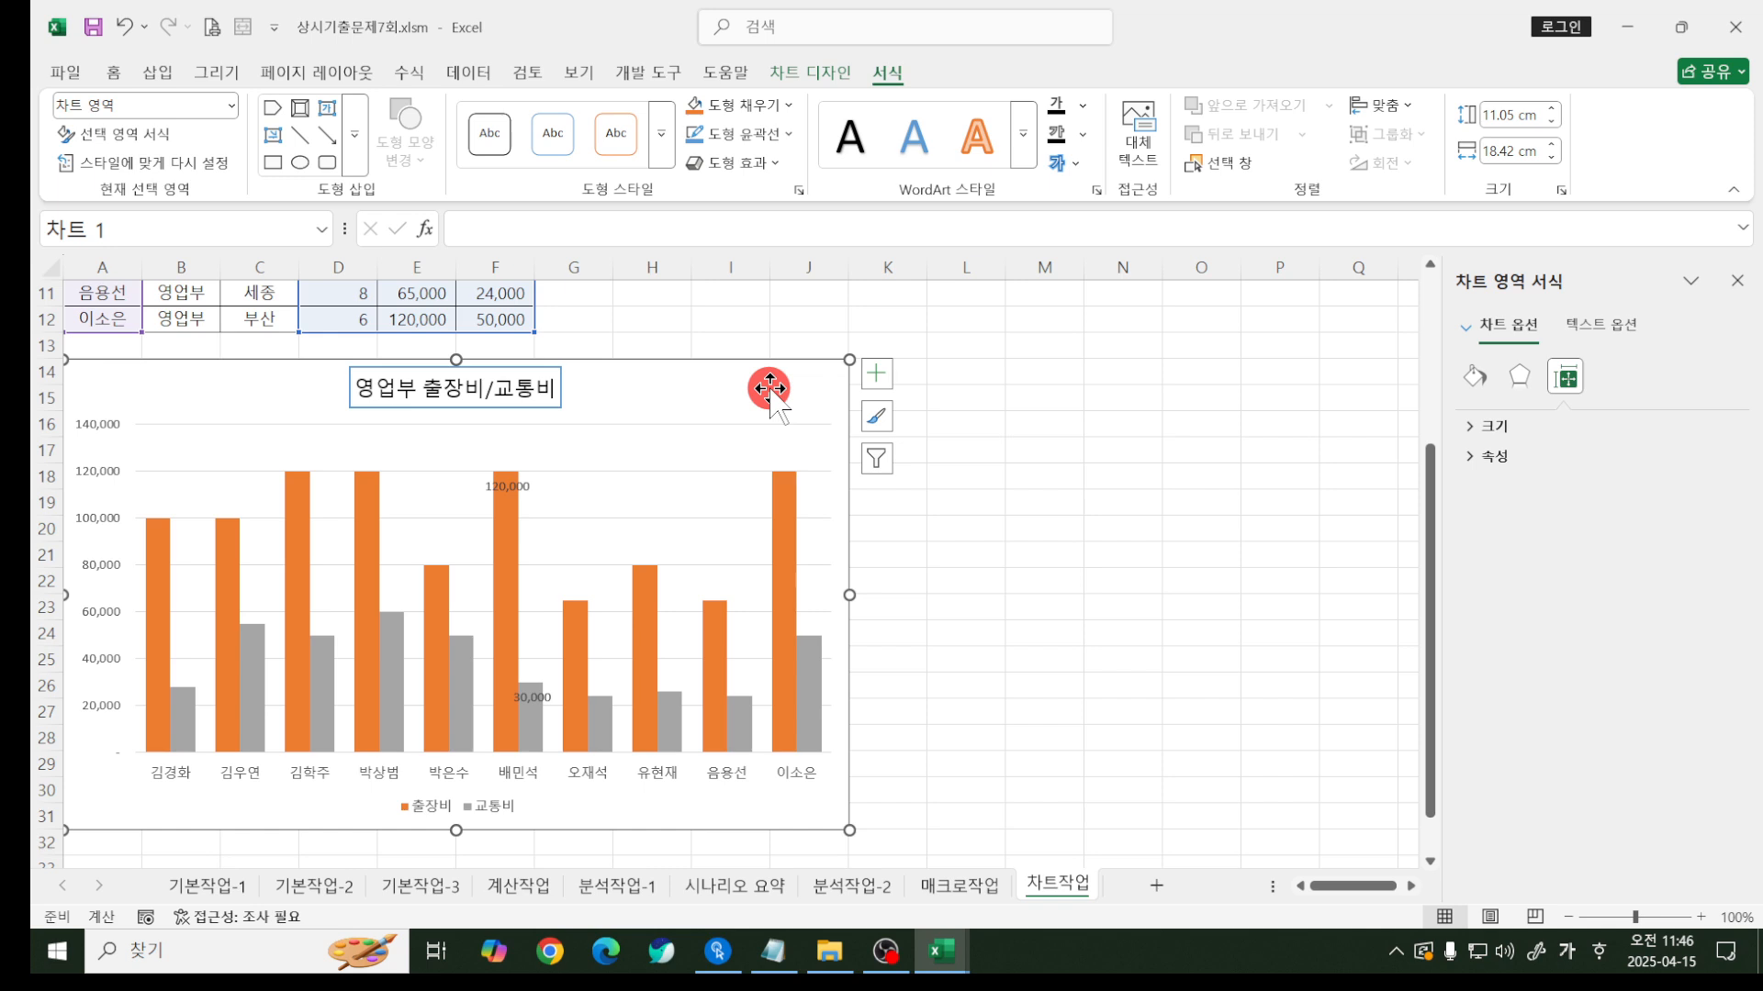
double_click(667, 378)
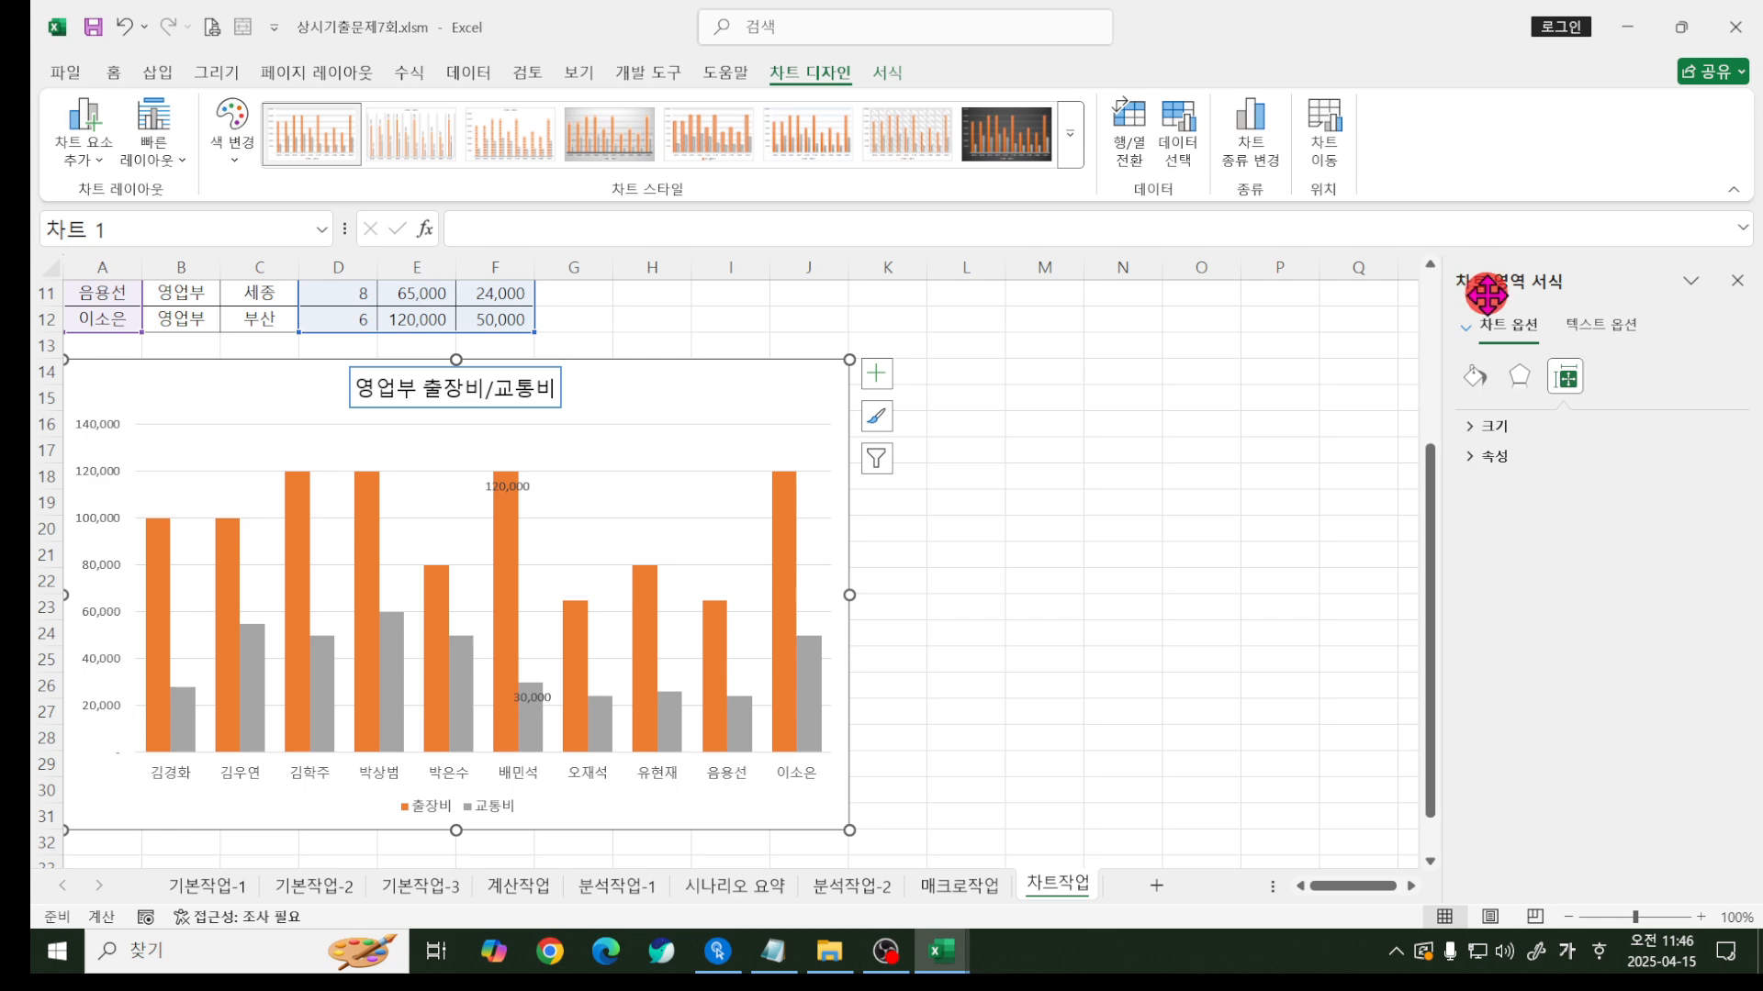
click(1516, 376)
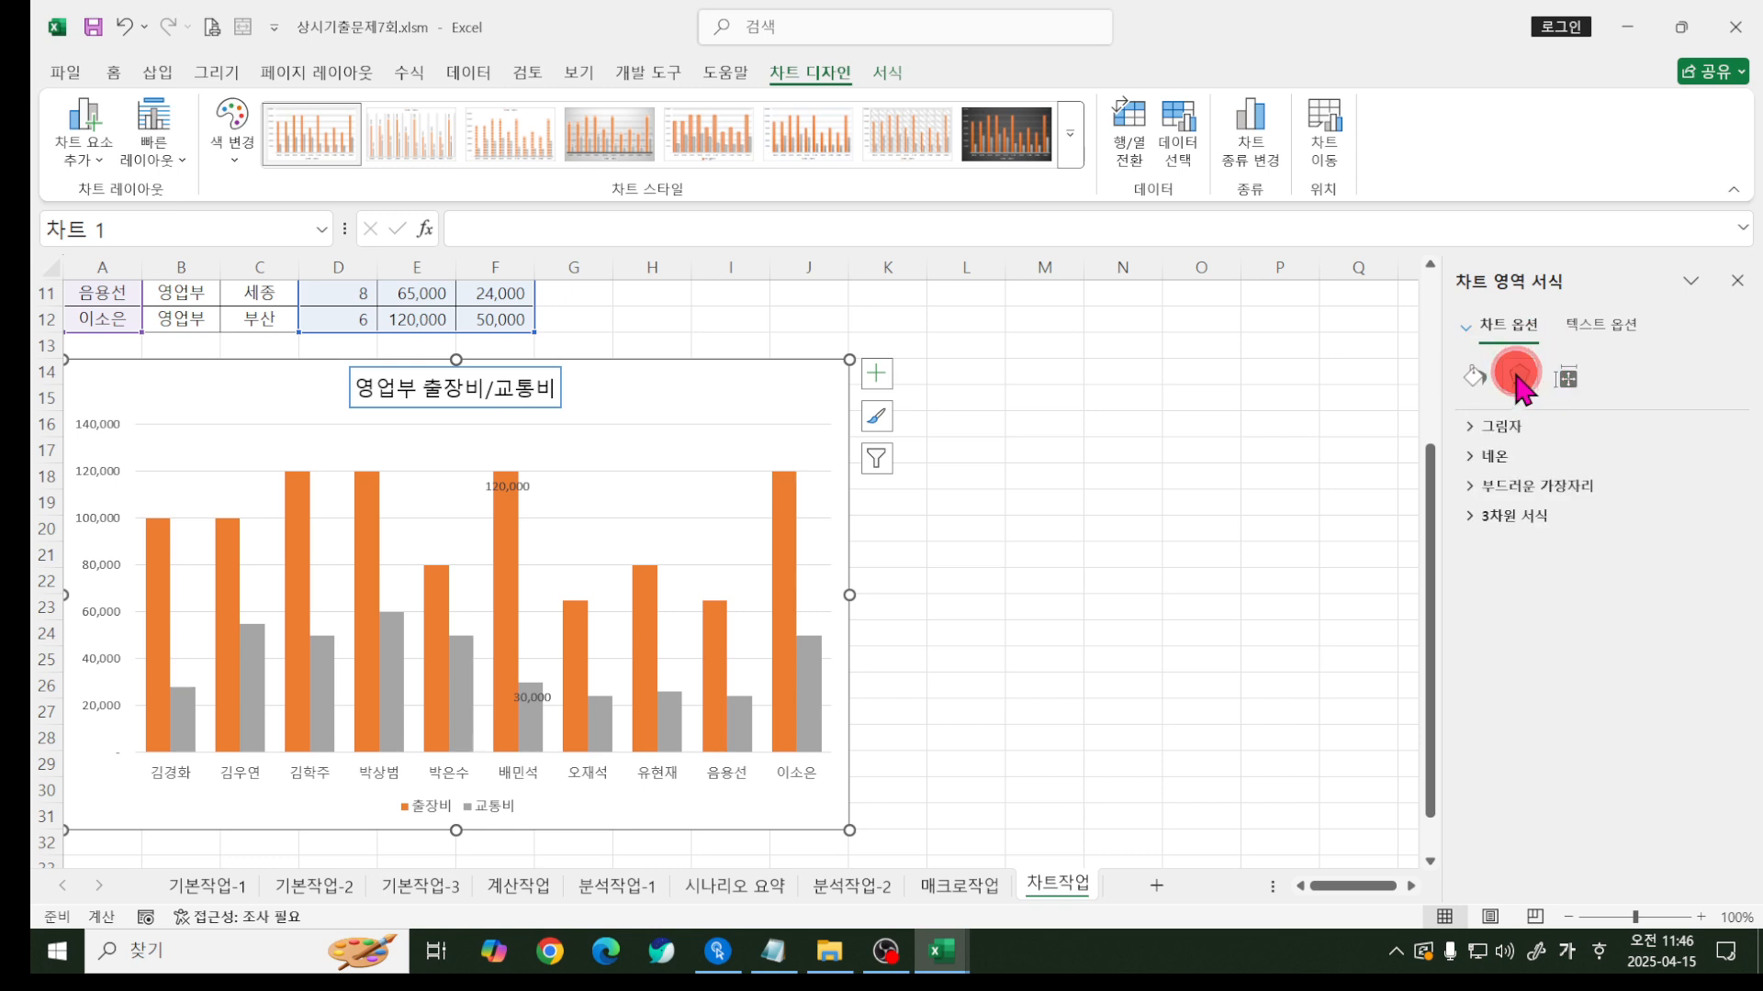
click(1470, 375)
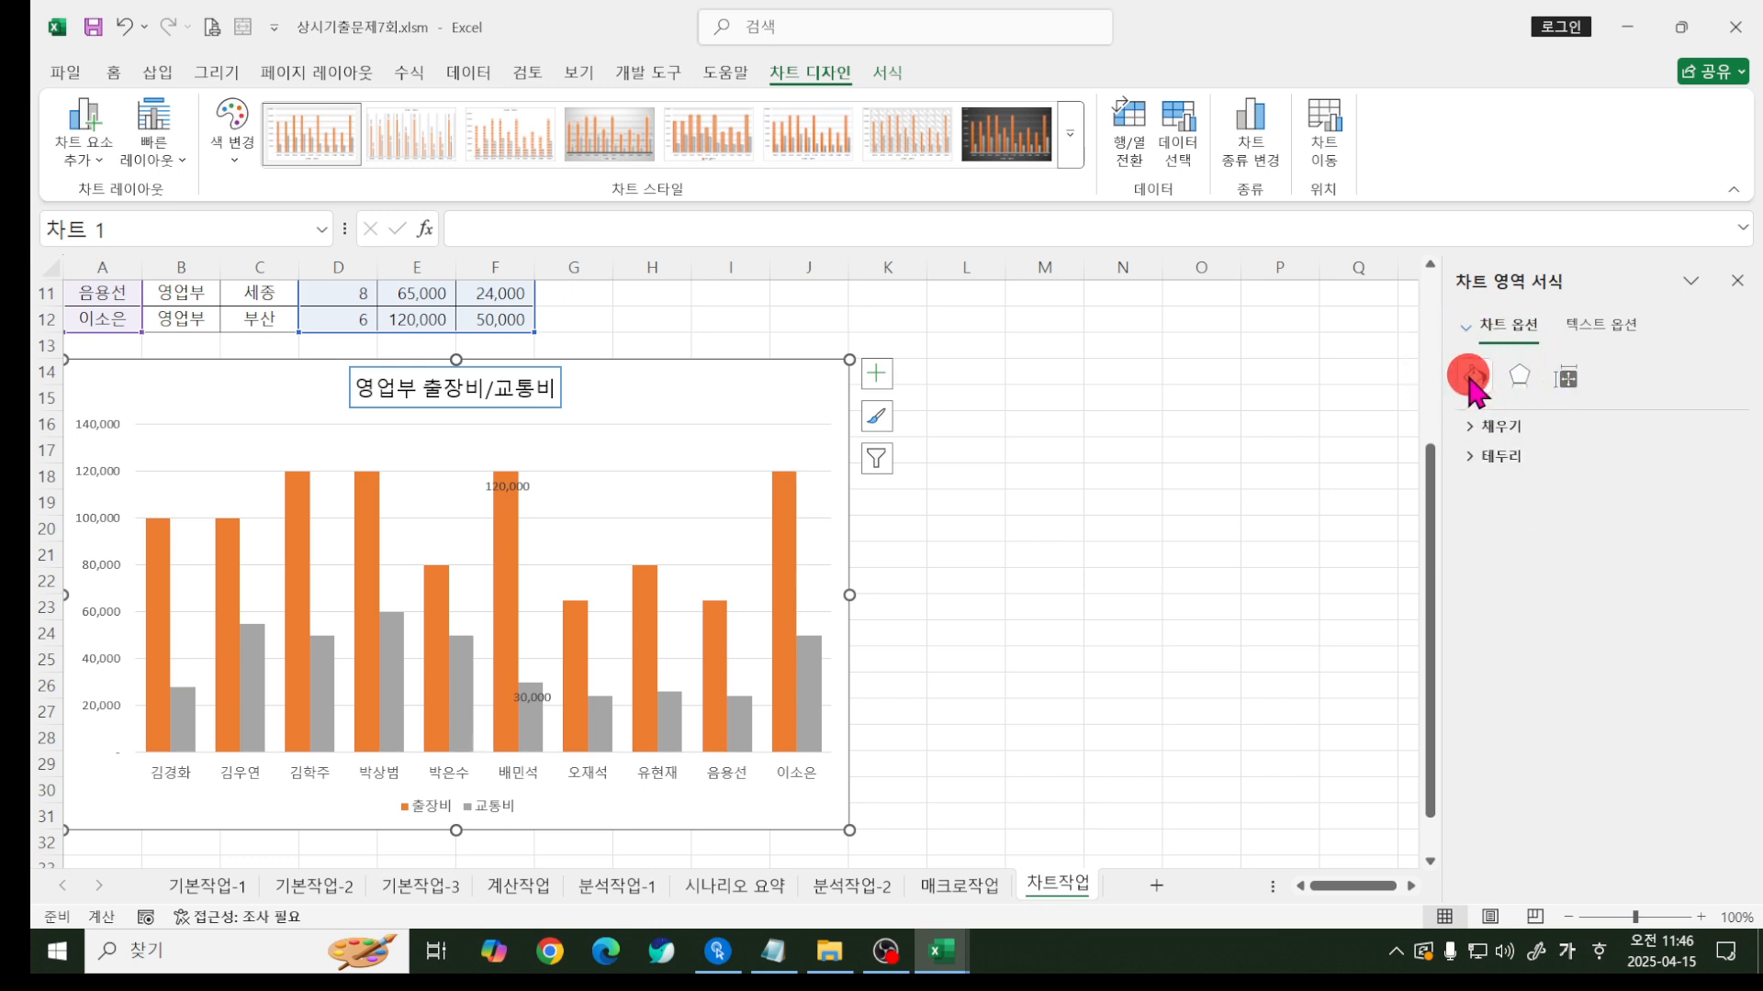
click(1456, 377)
click(1495, 455)
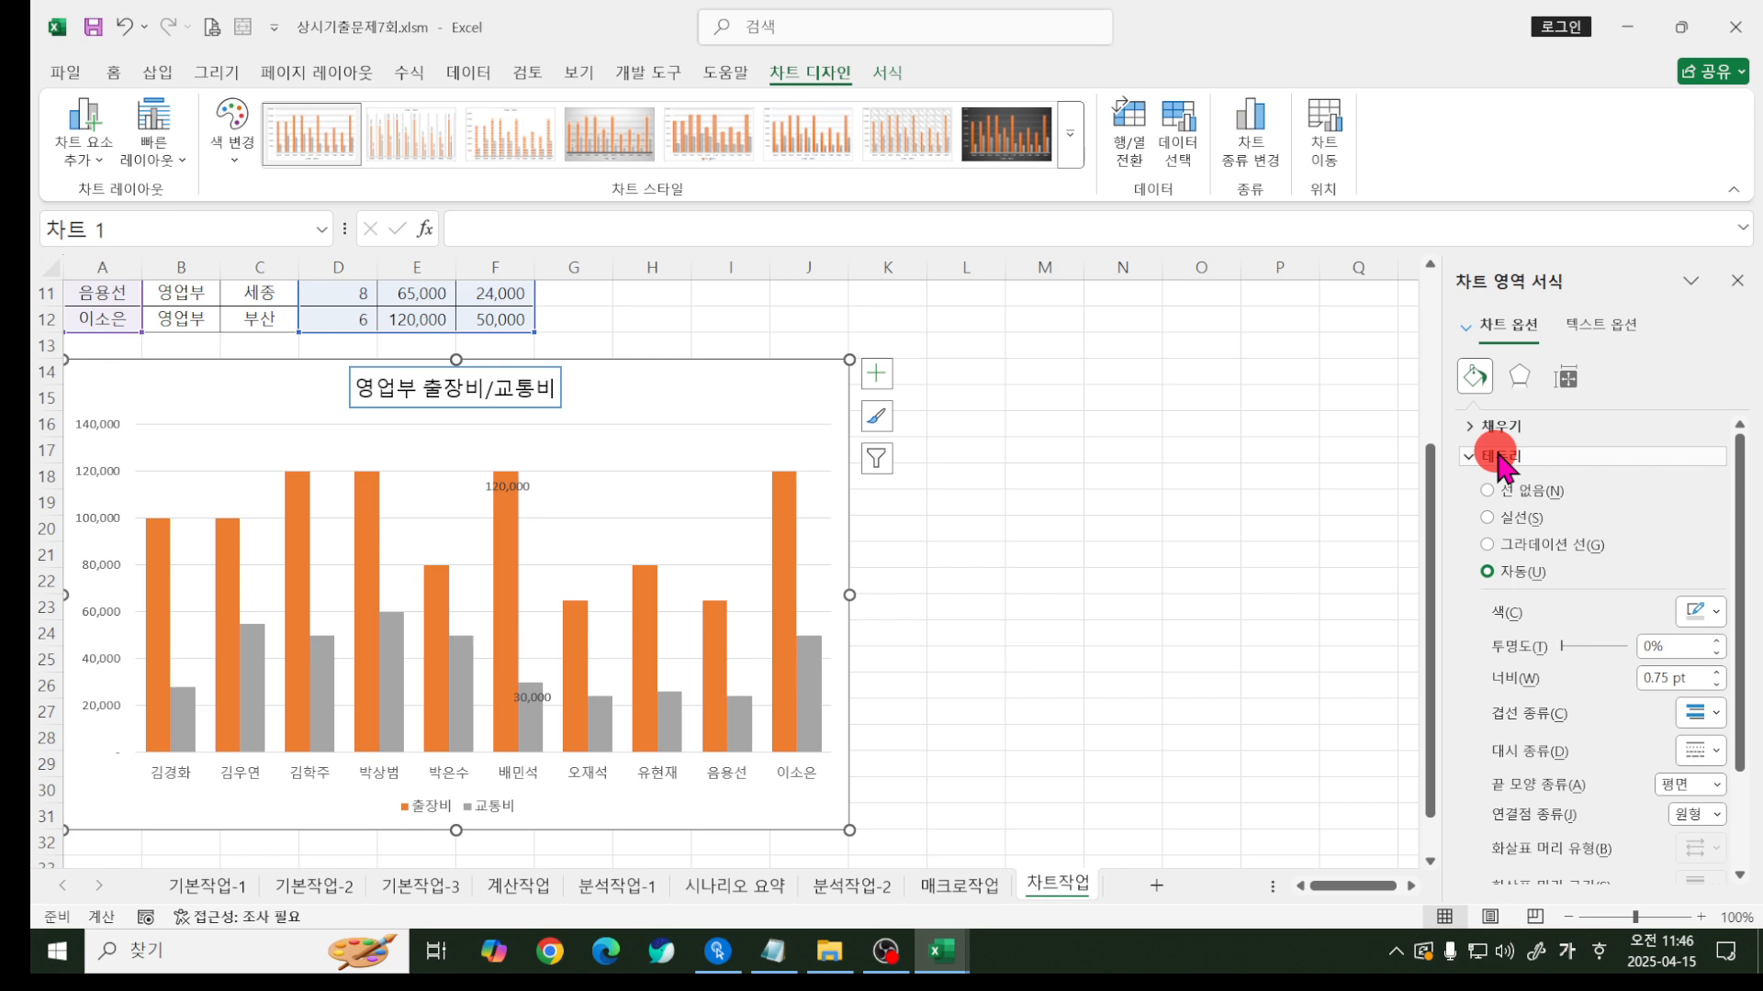
click(1497, 457)
click(1517, 377)
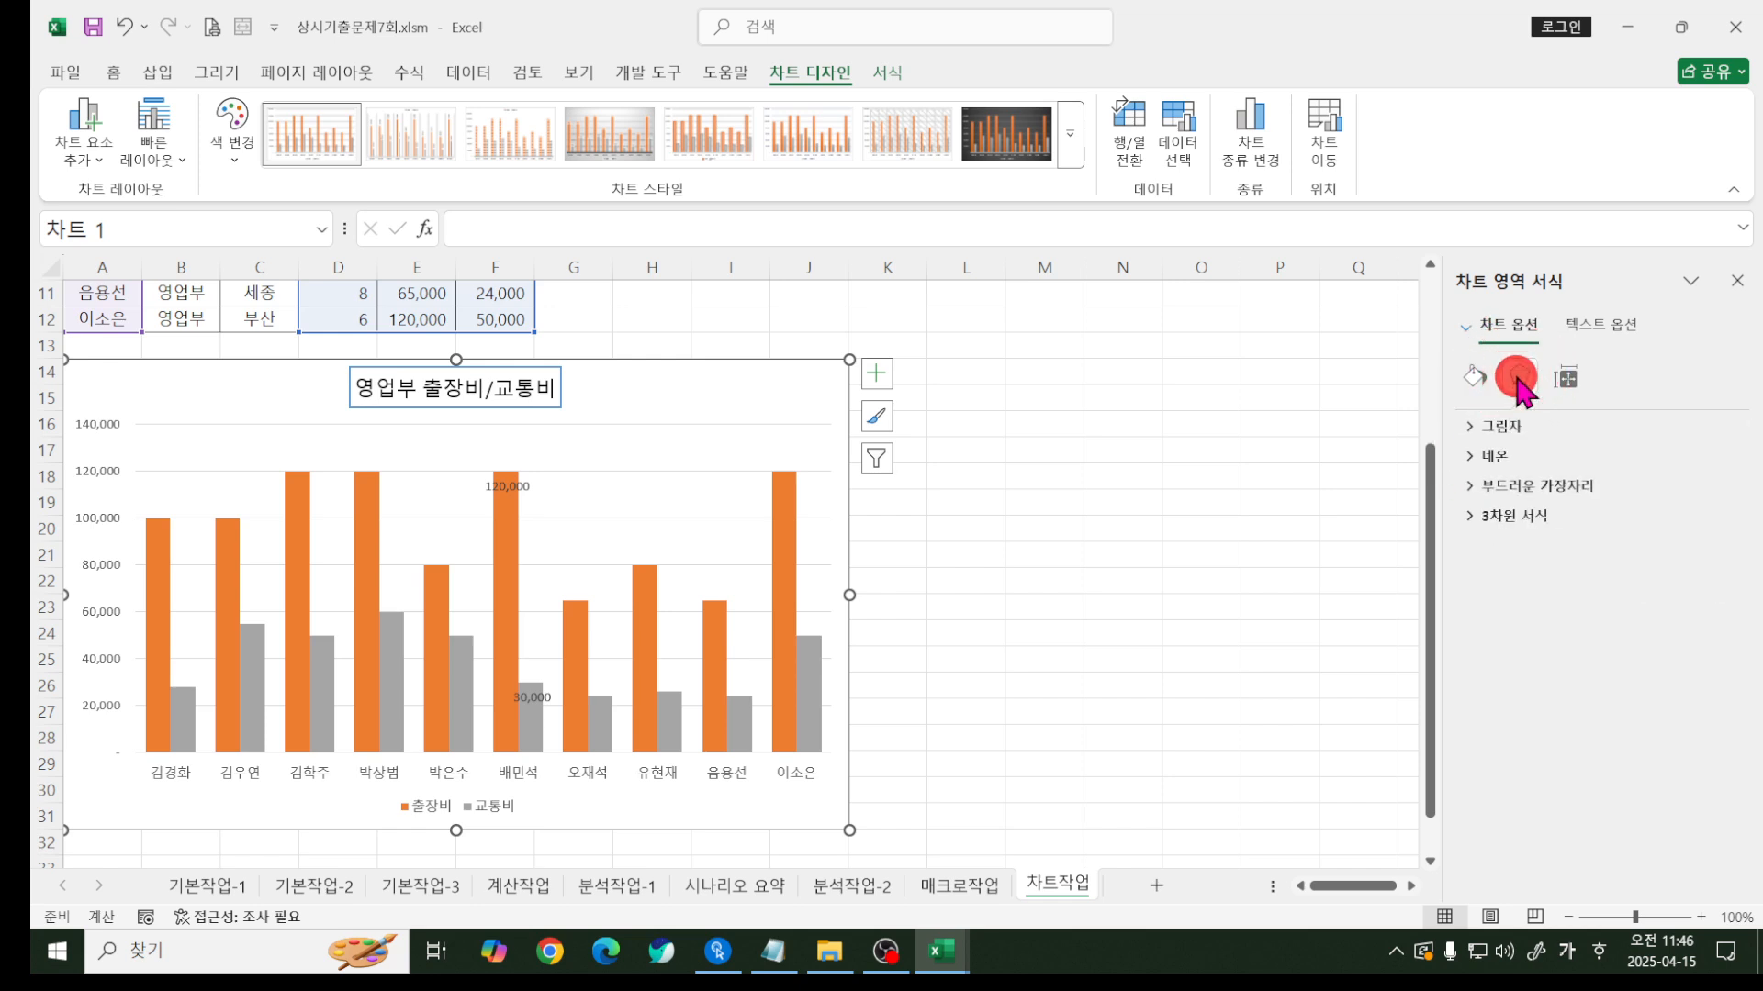
click(1495, 457)
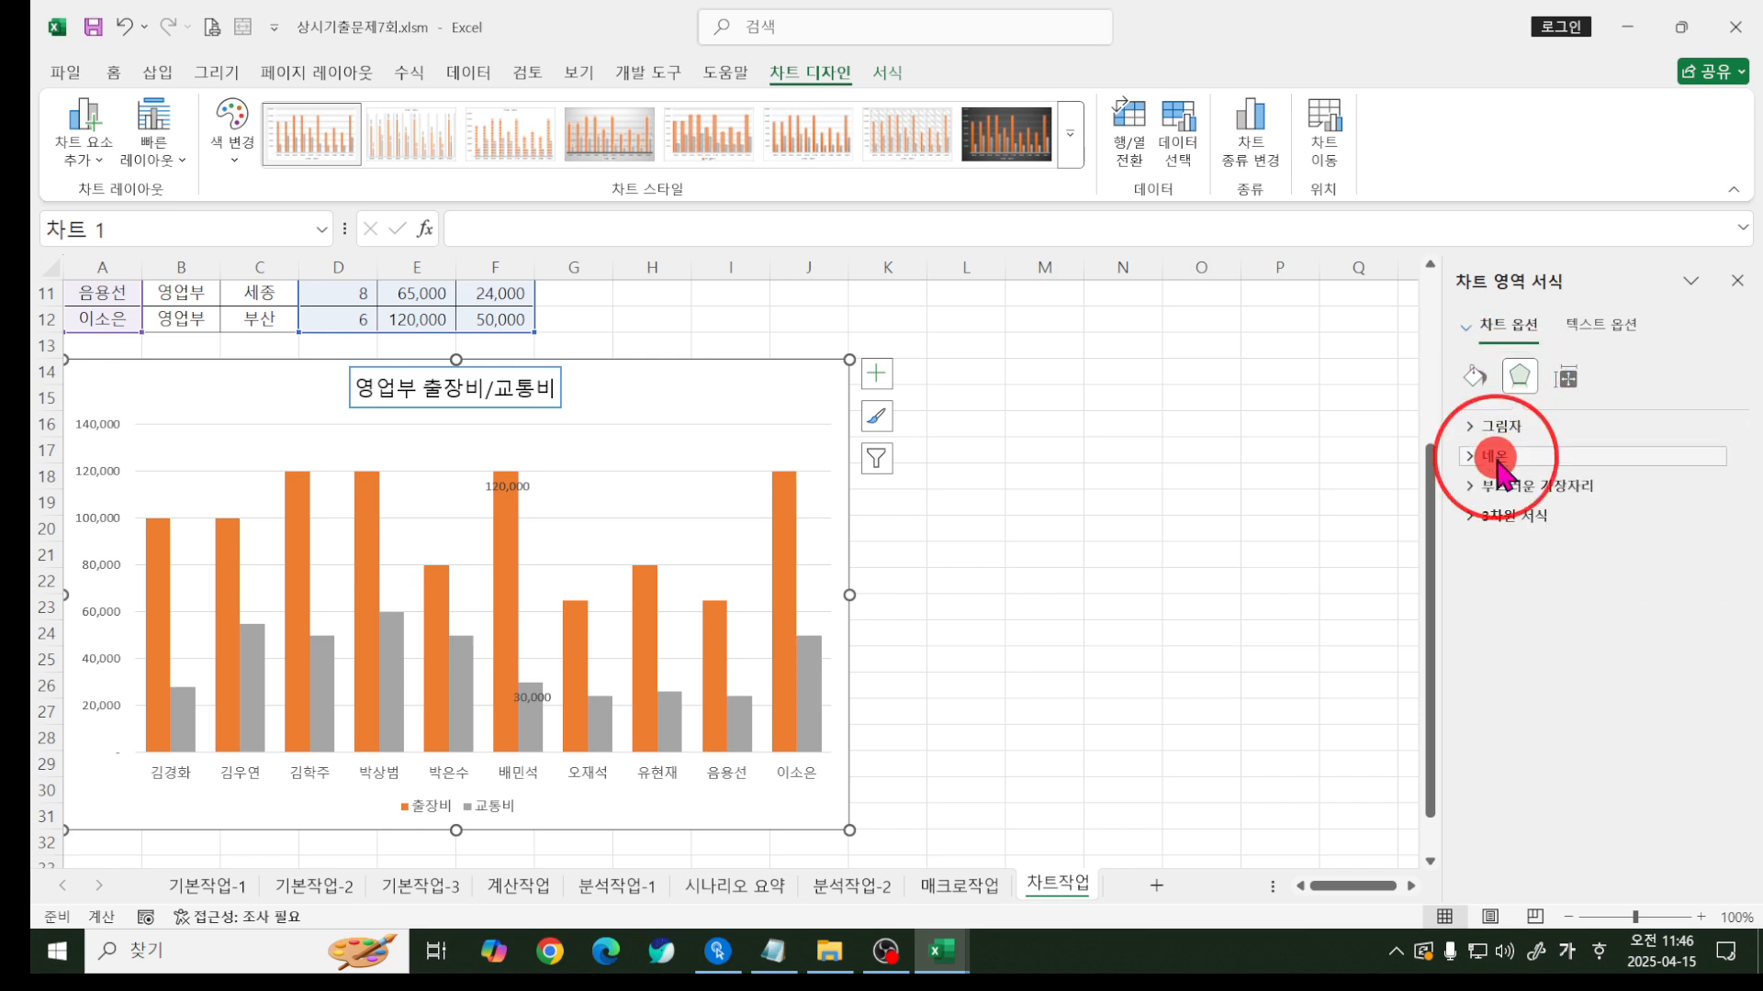
click(1714, 489)
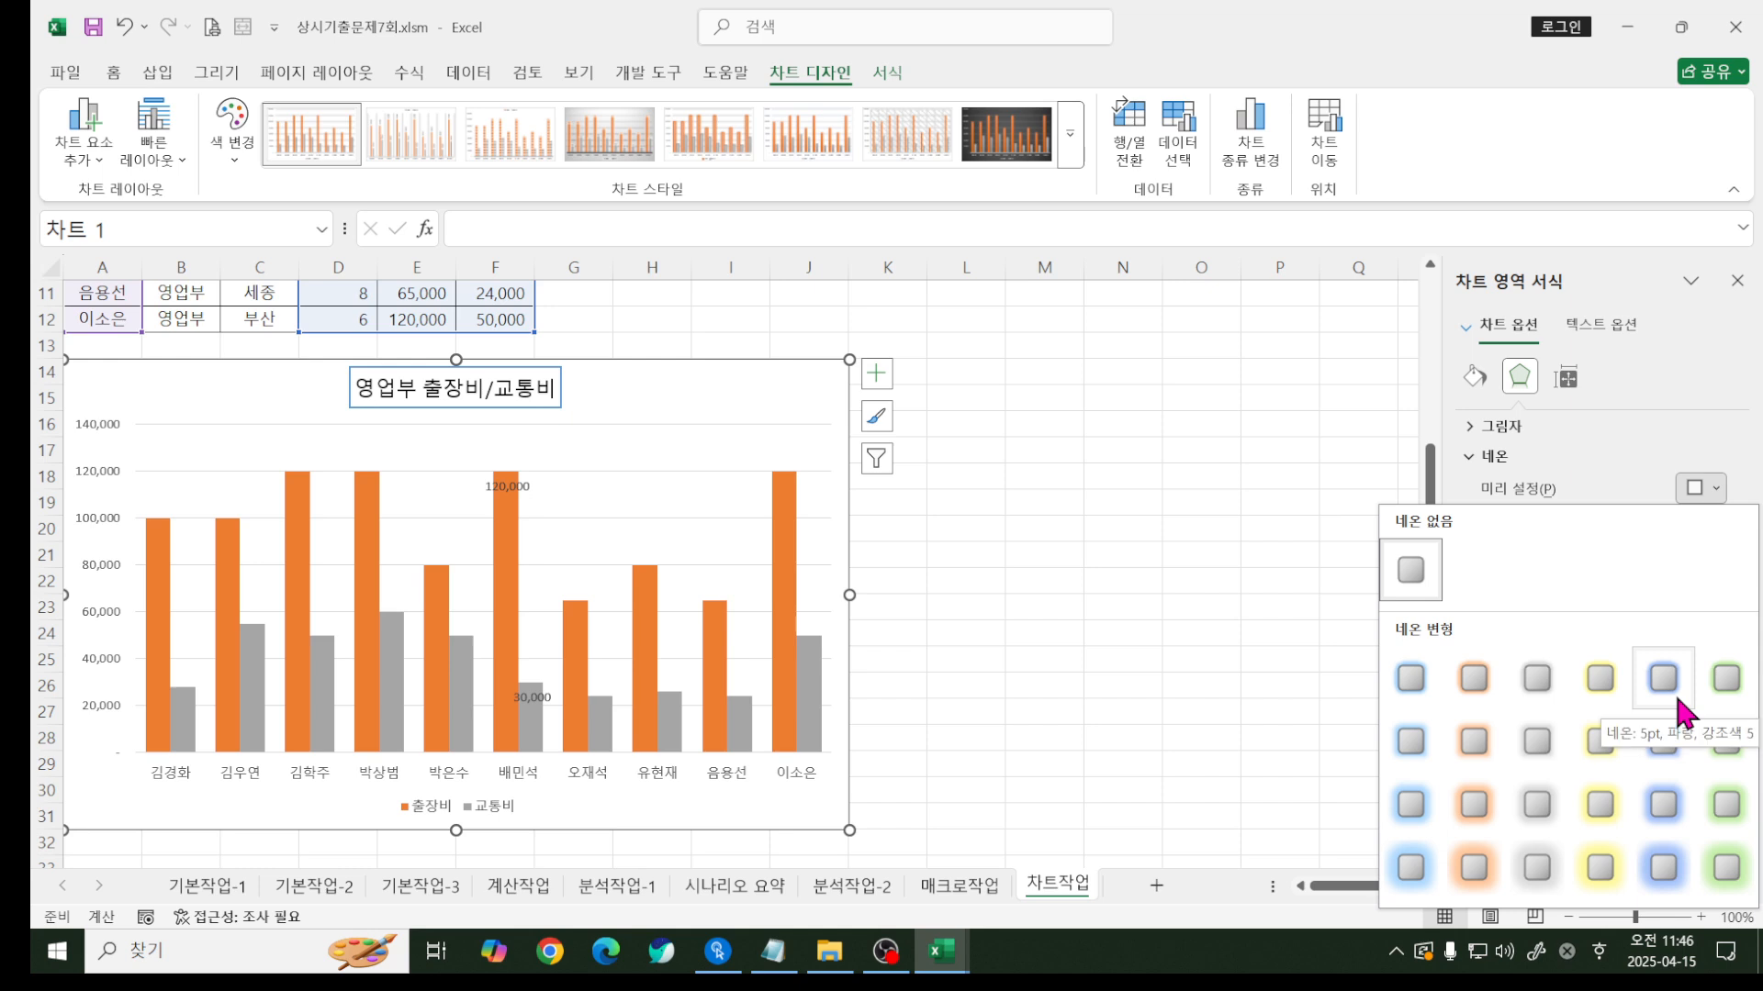
click(1411, 679)
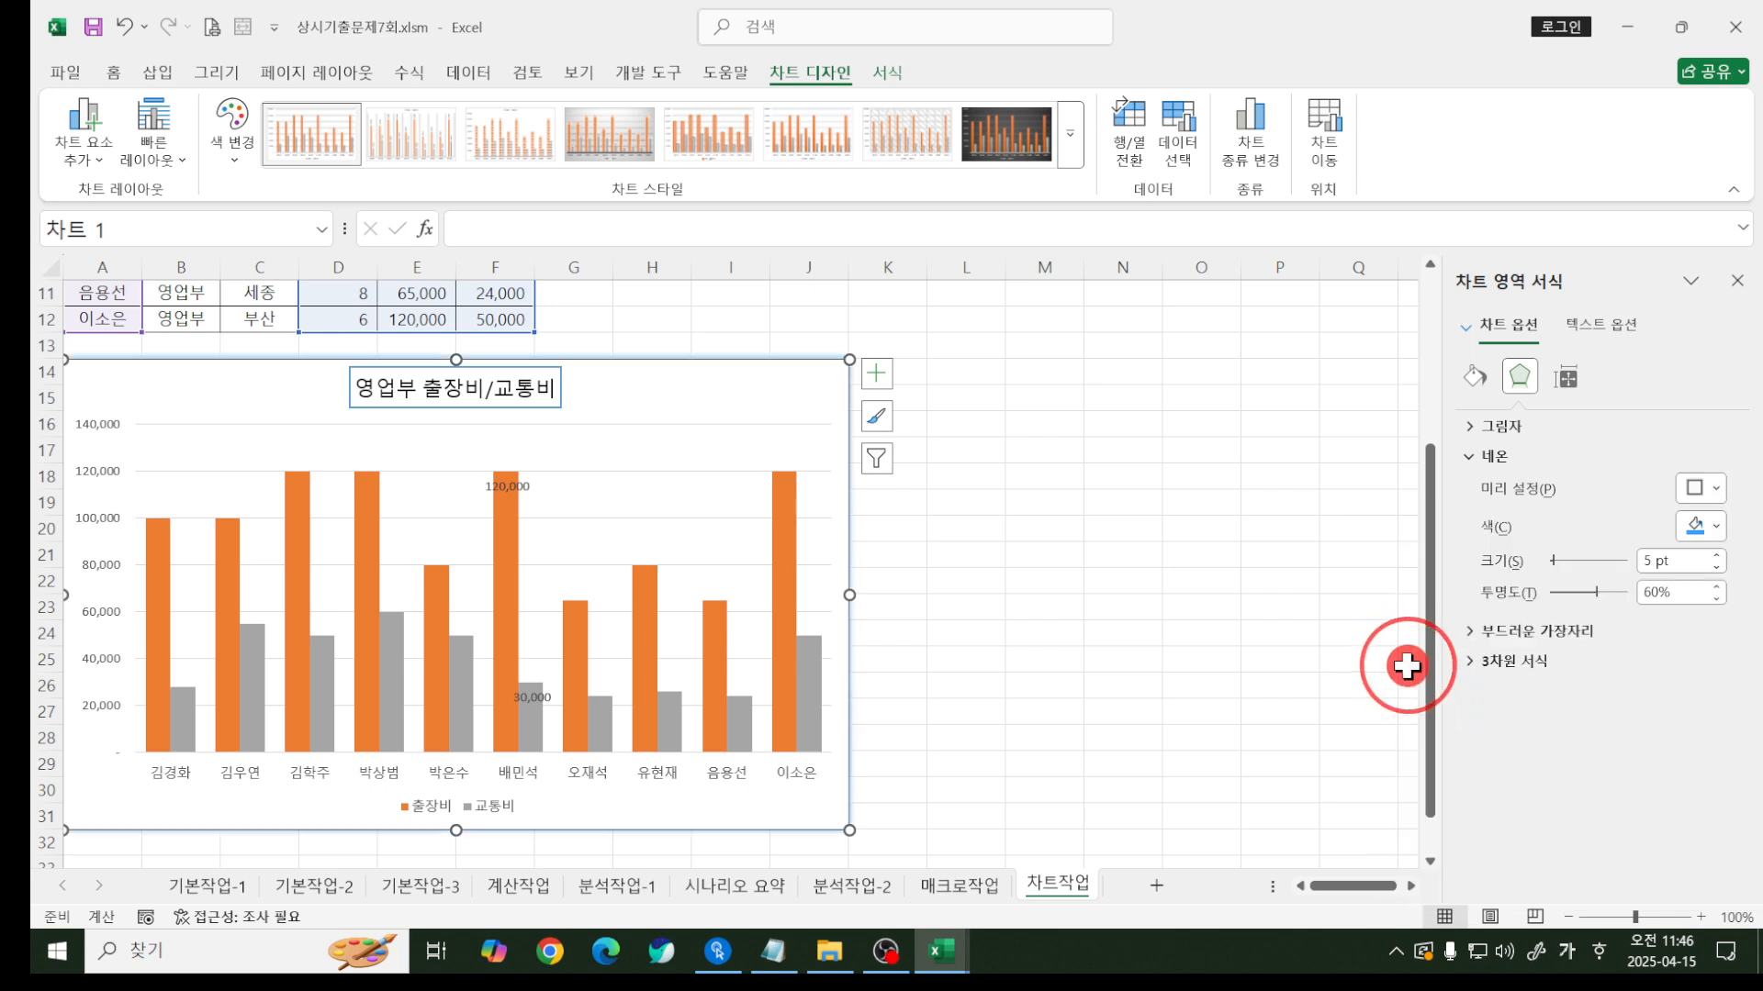
click(1277, 618)
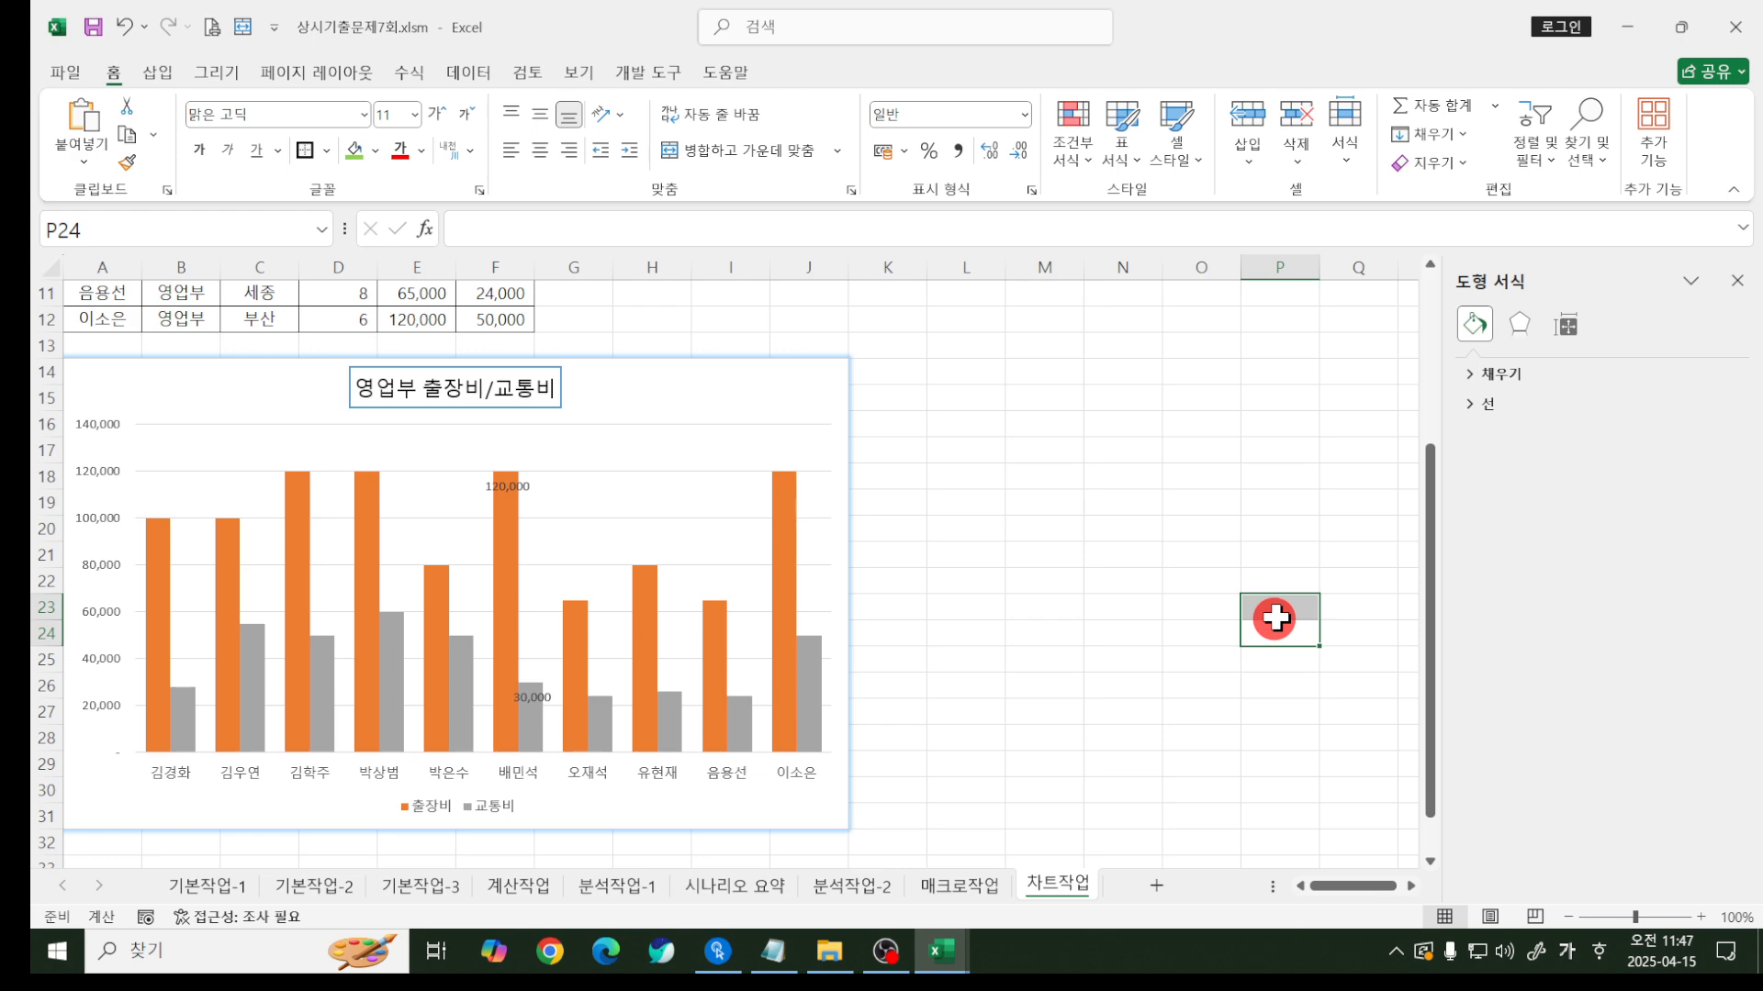
click(1522, 328)
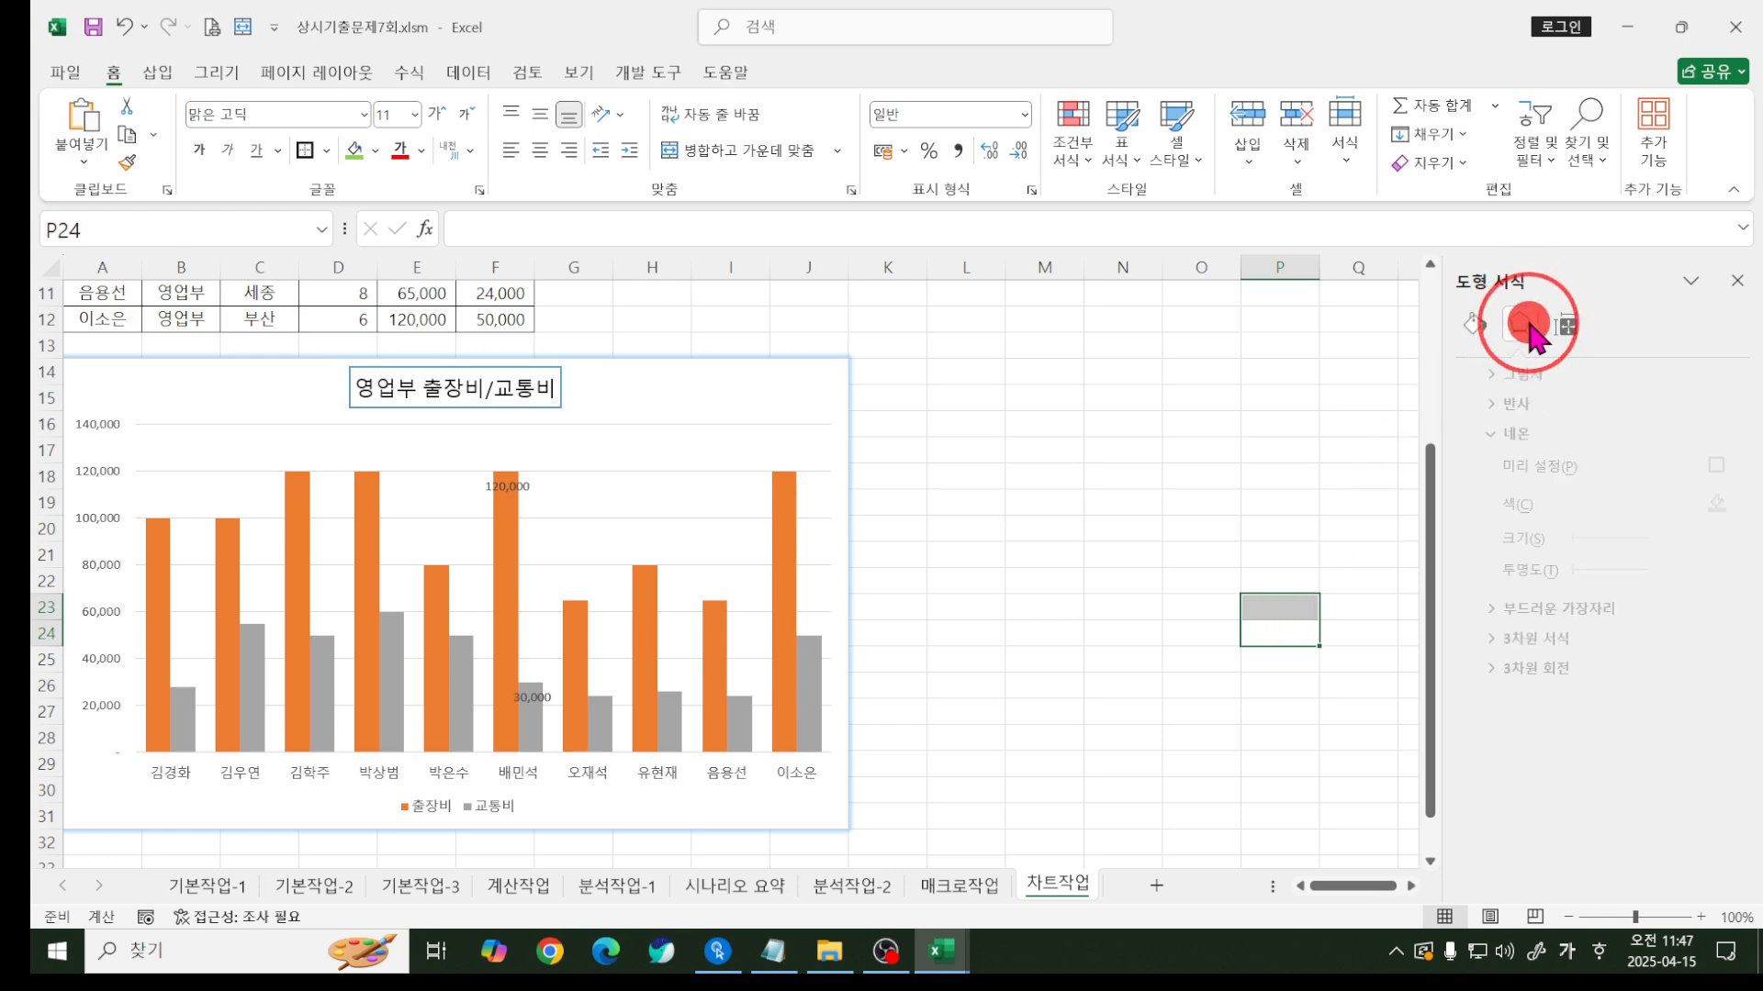
click(1509, 433)
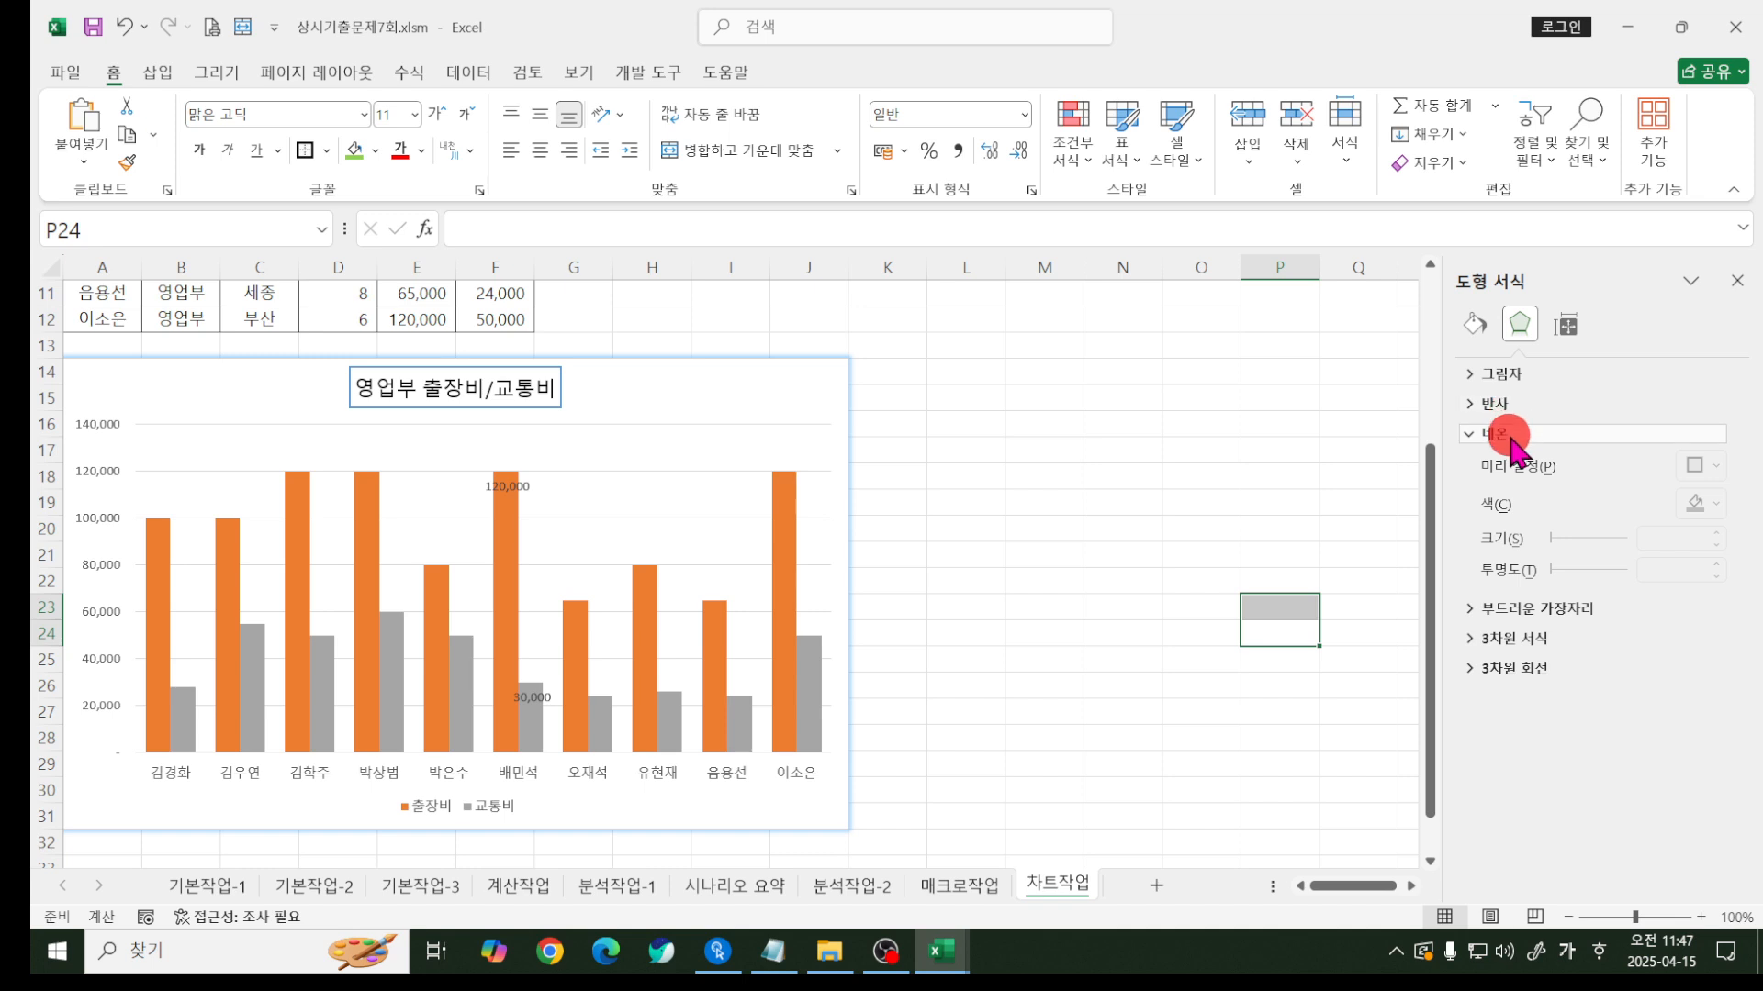
click(1280, 555)
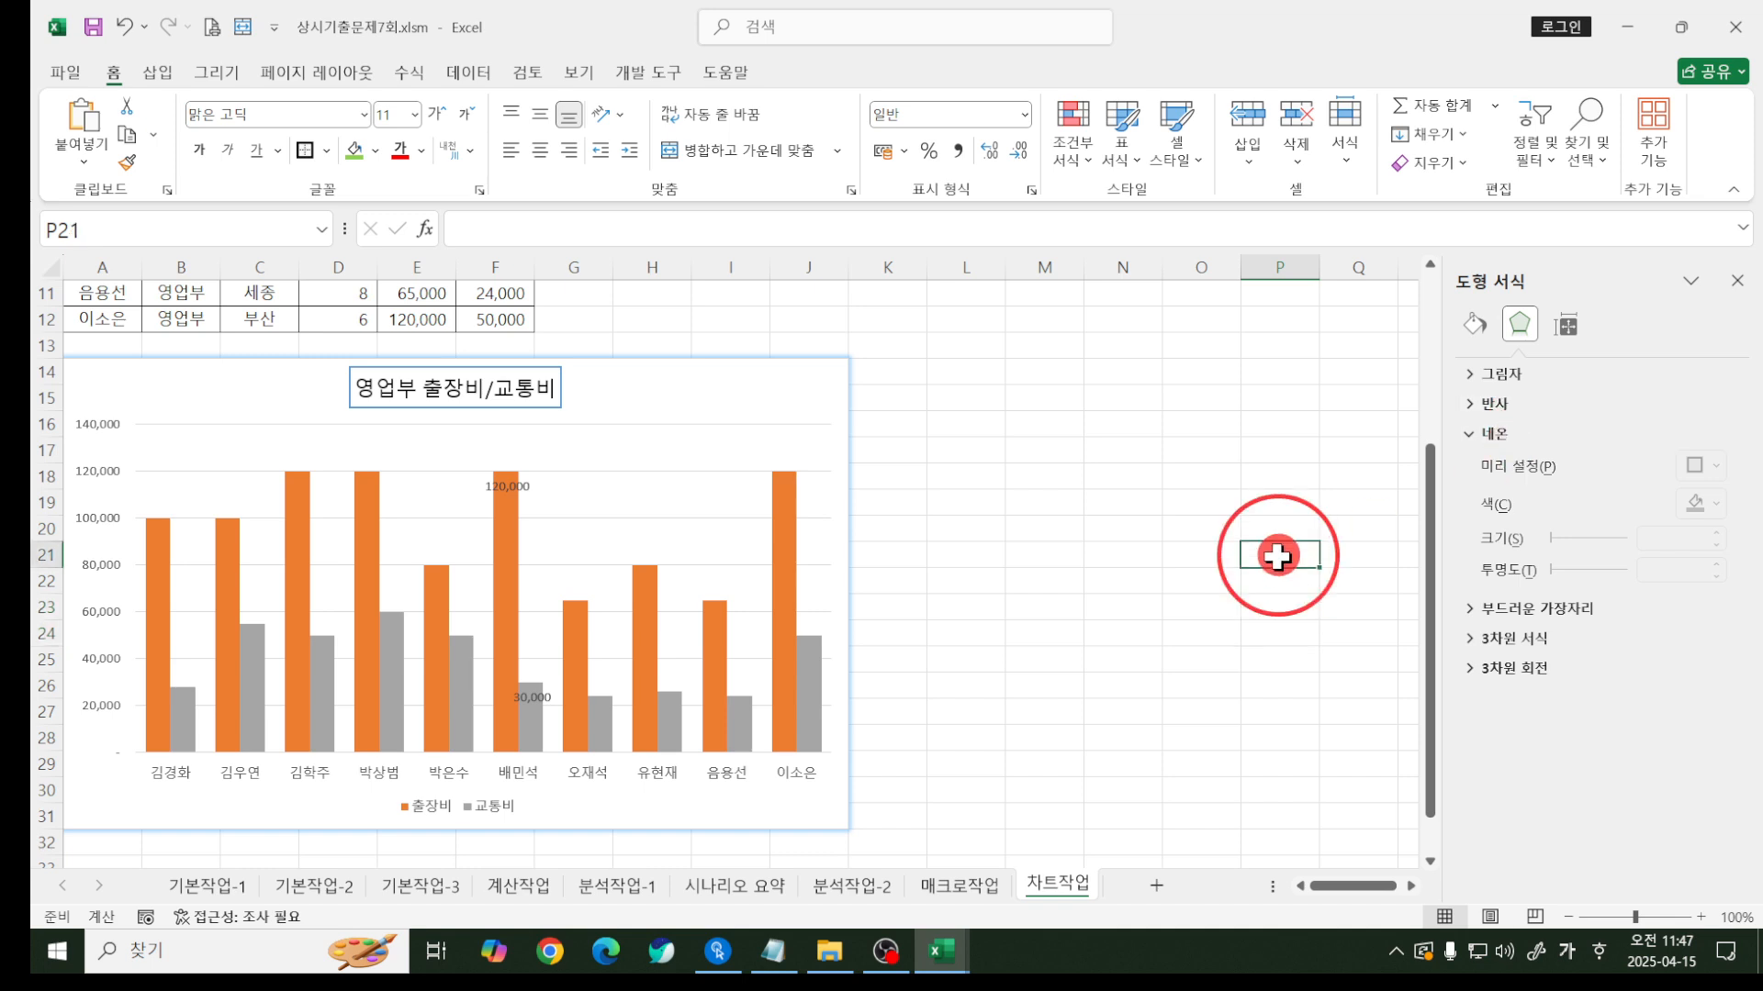
click(962, 453)
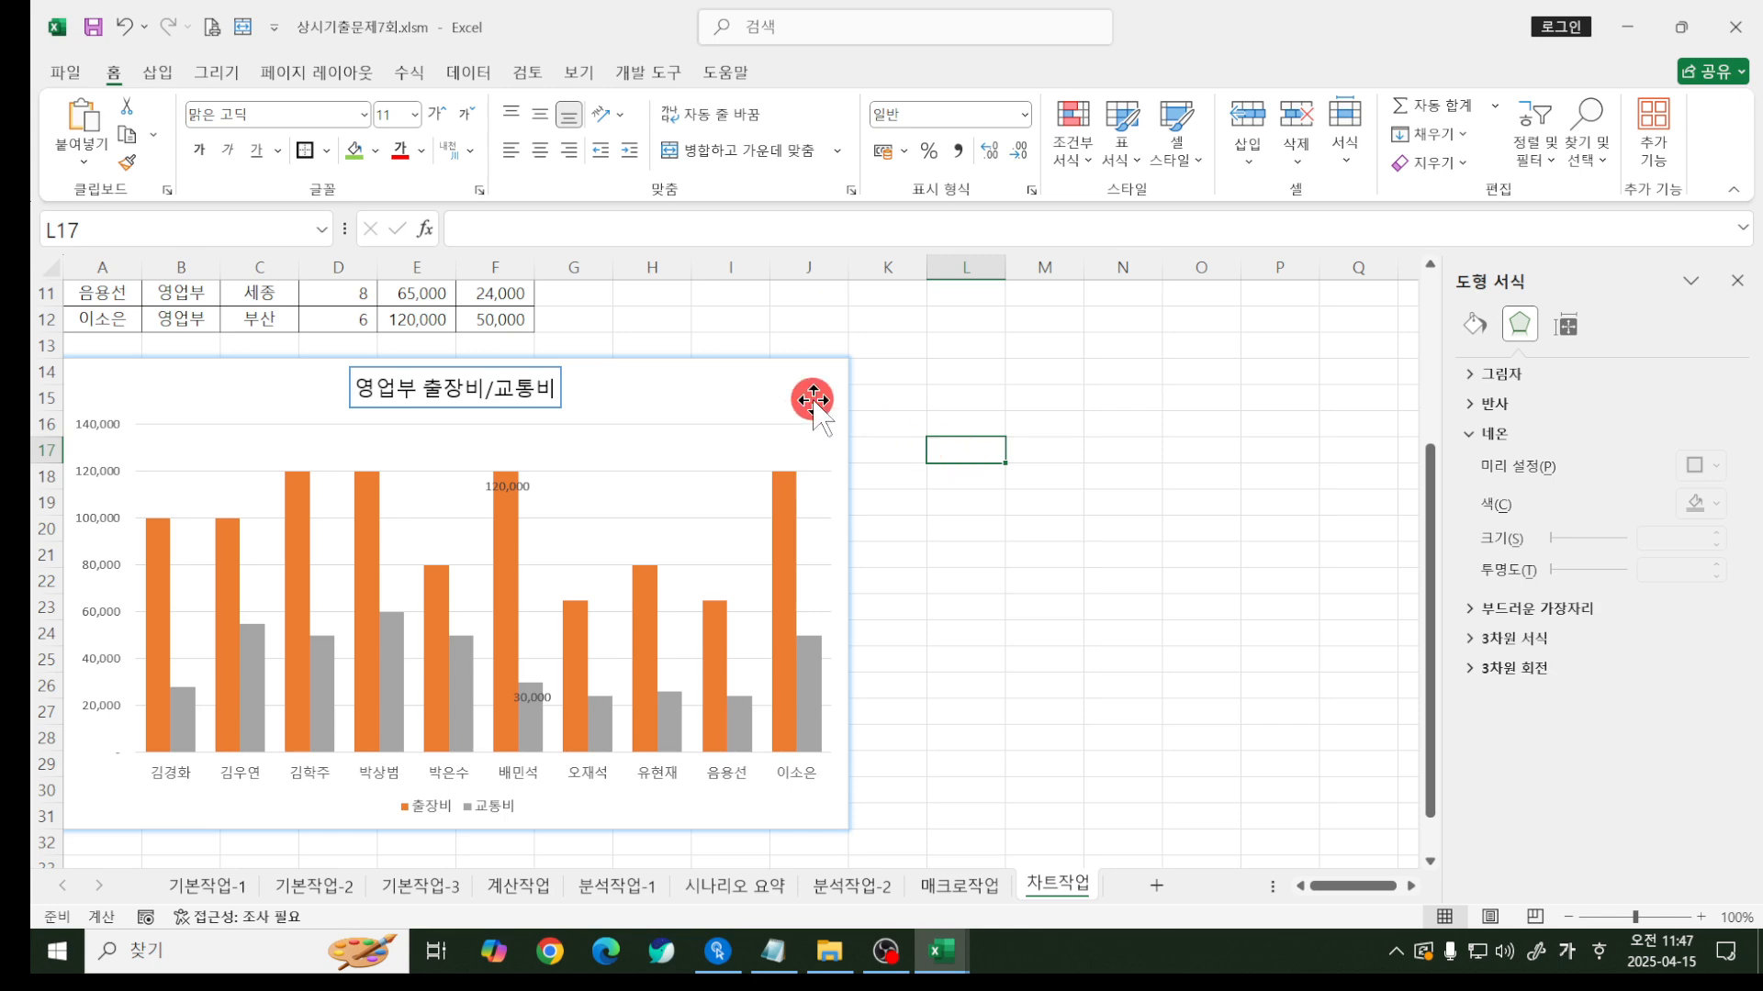
- Exclude the four employees outside 영업부 (rows 3 to 5 and row 10) from the chart's horizontal axis categories in the data source
click(791, 381)
click(805, 73)
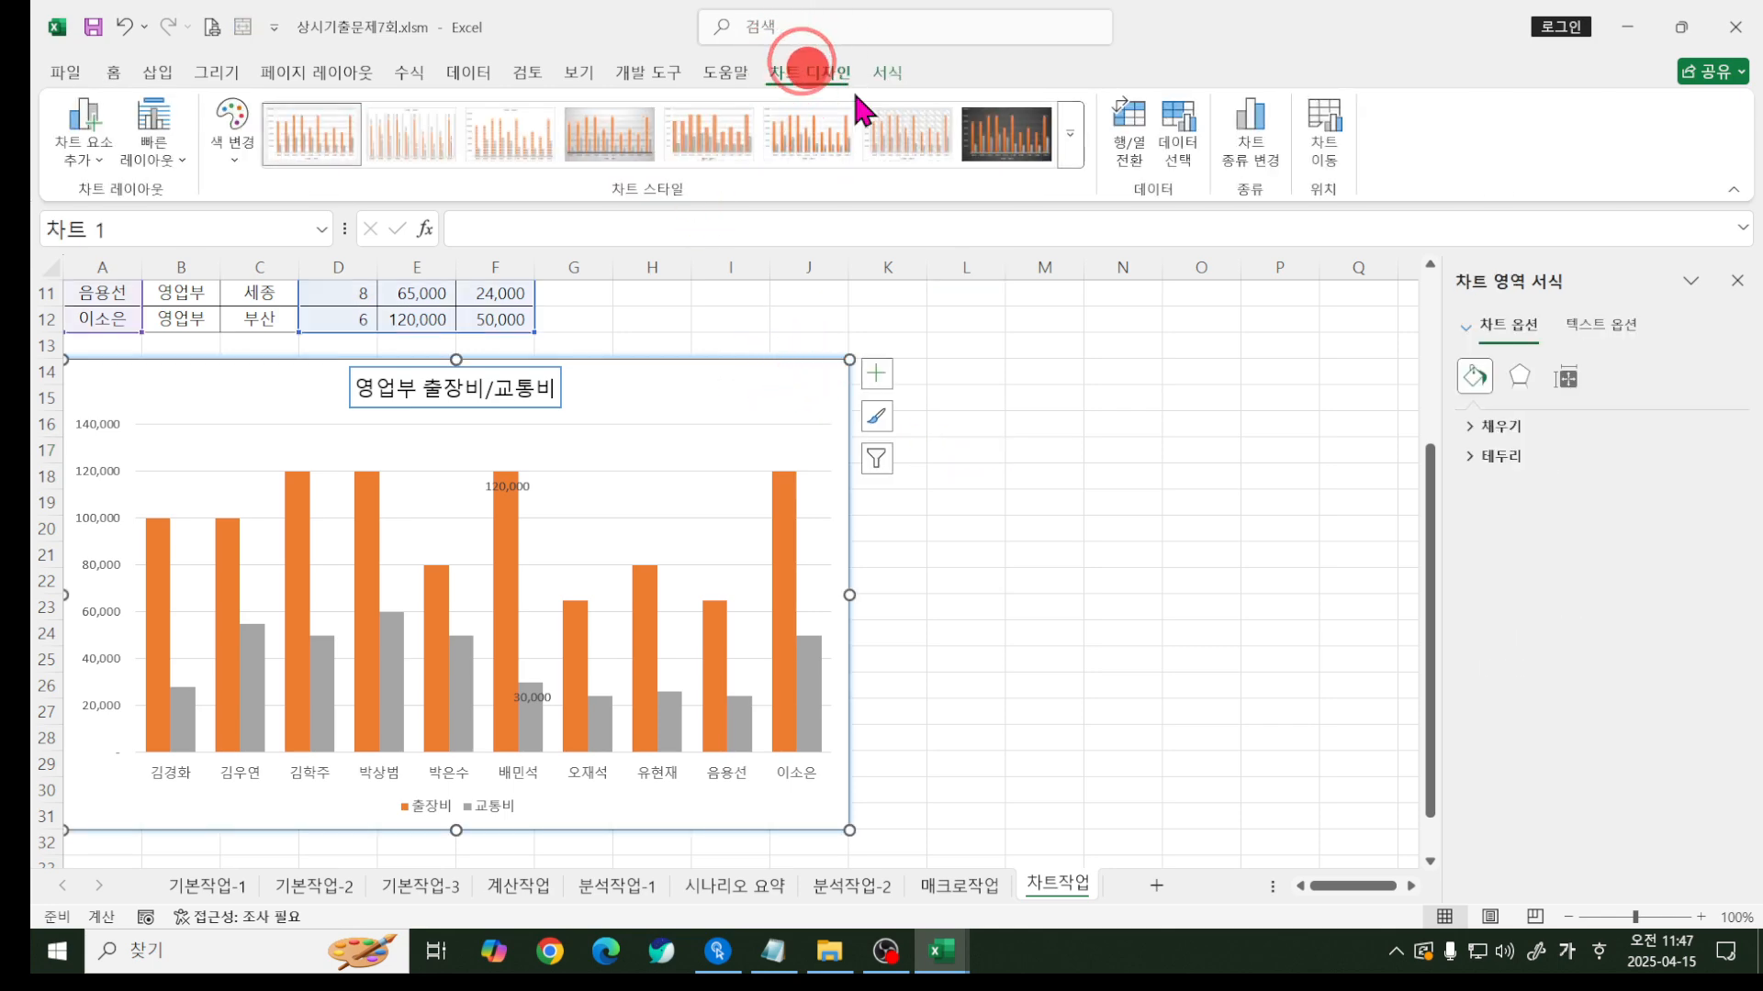
click(1176, 128)
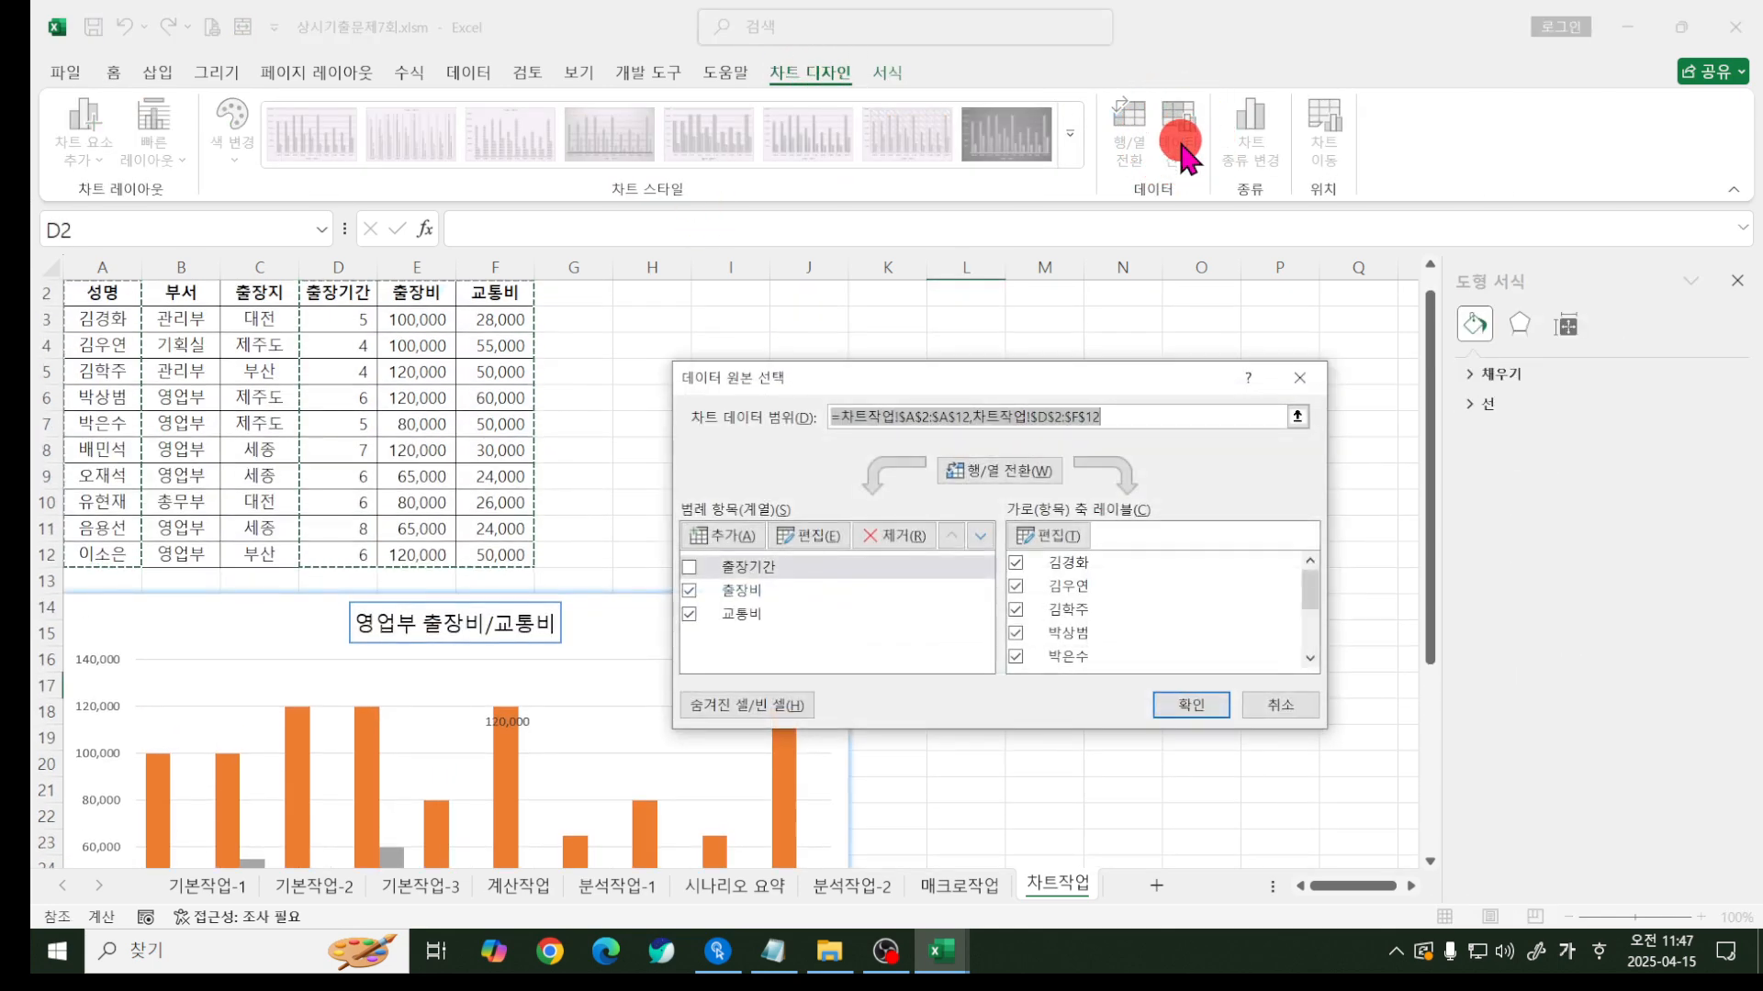
click(1311, 573)
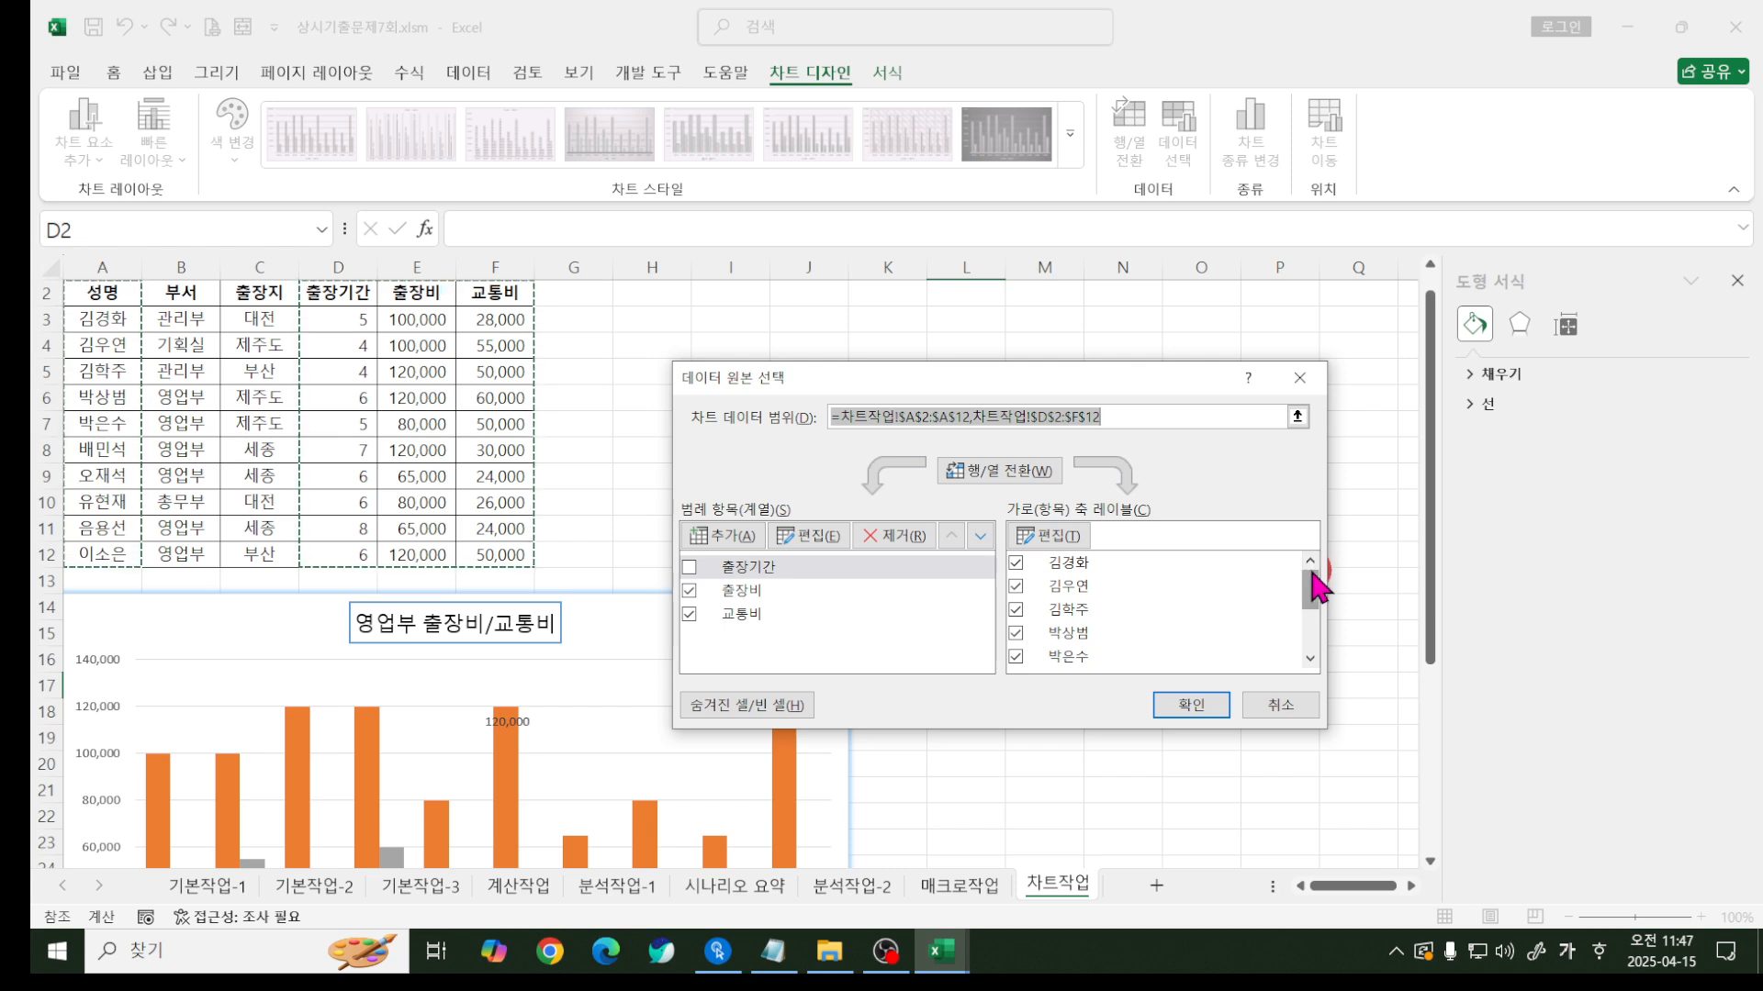
click(396, 411)
click(1023, 557)
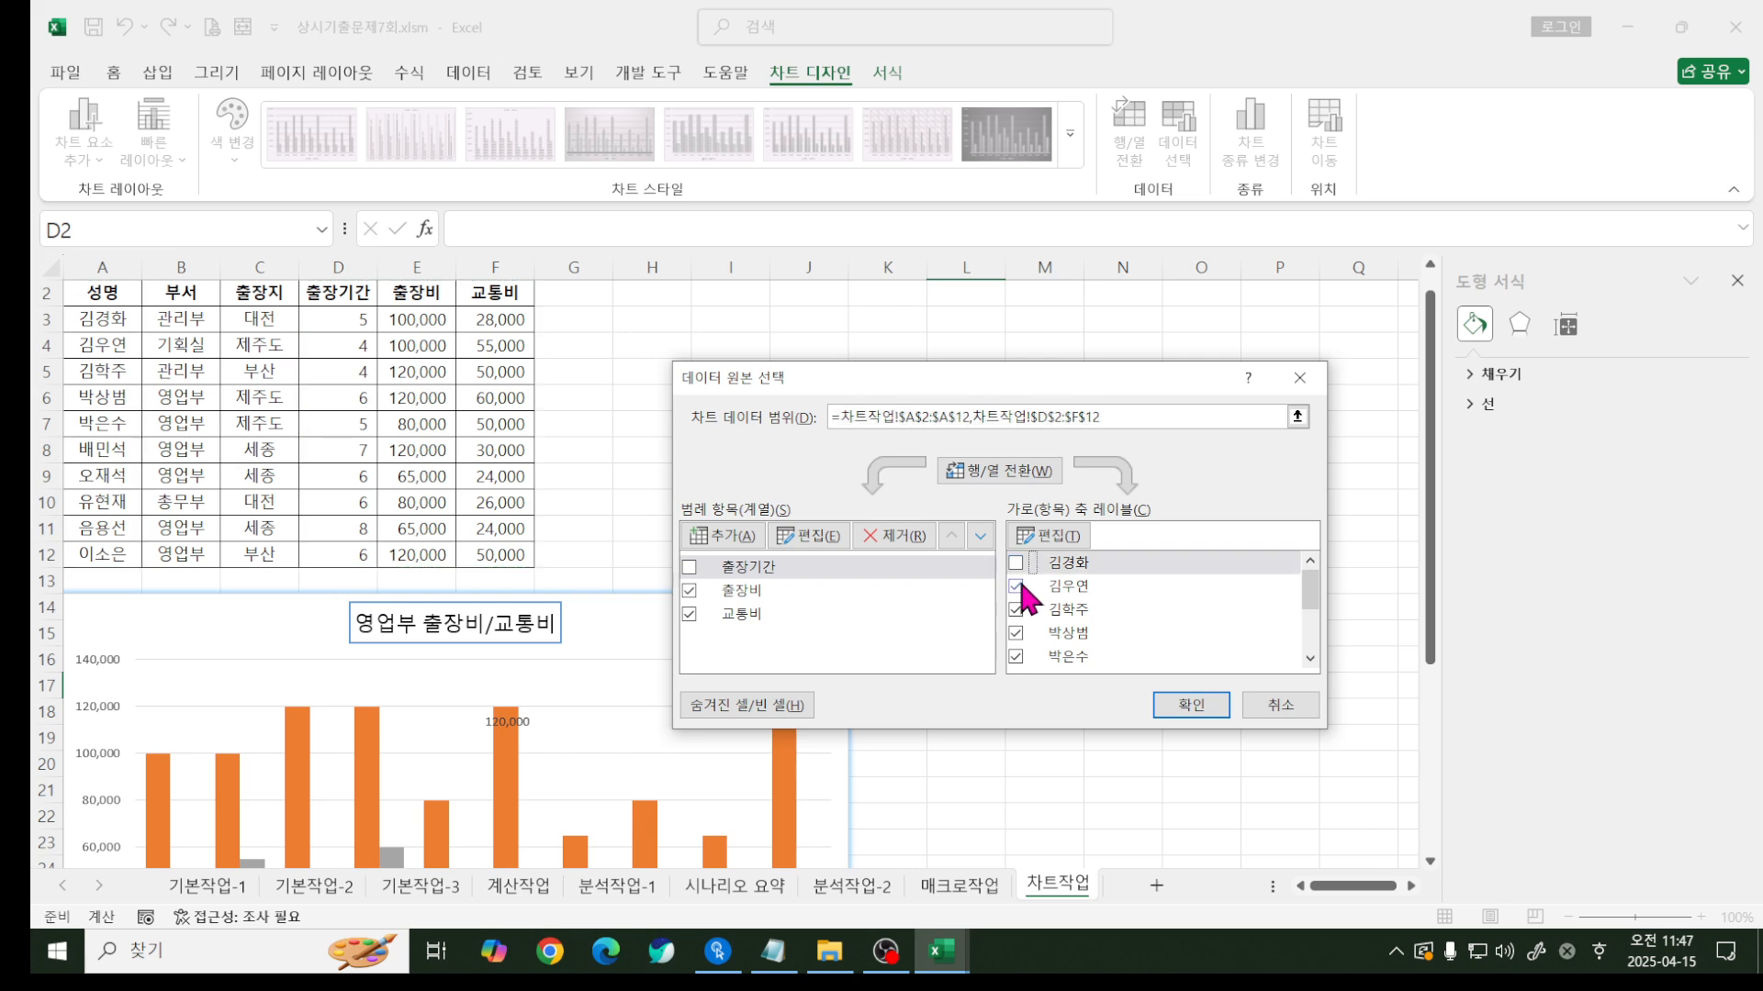
click(1017, 586)
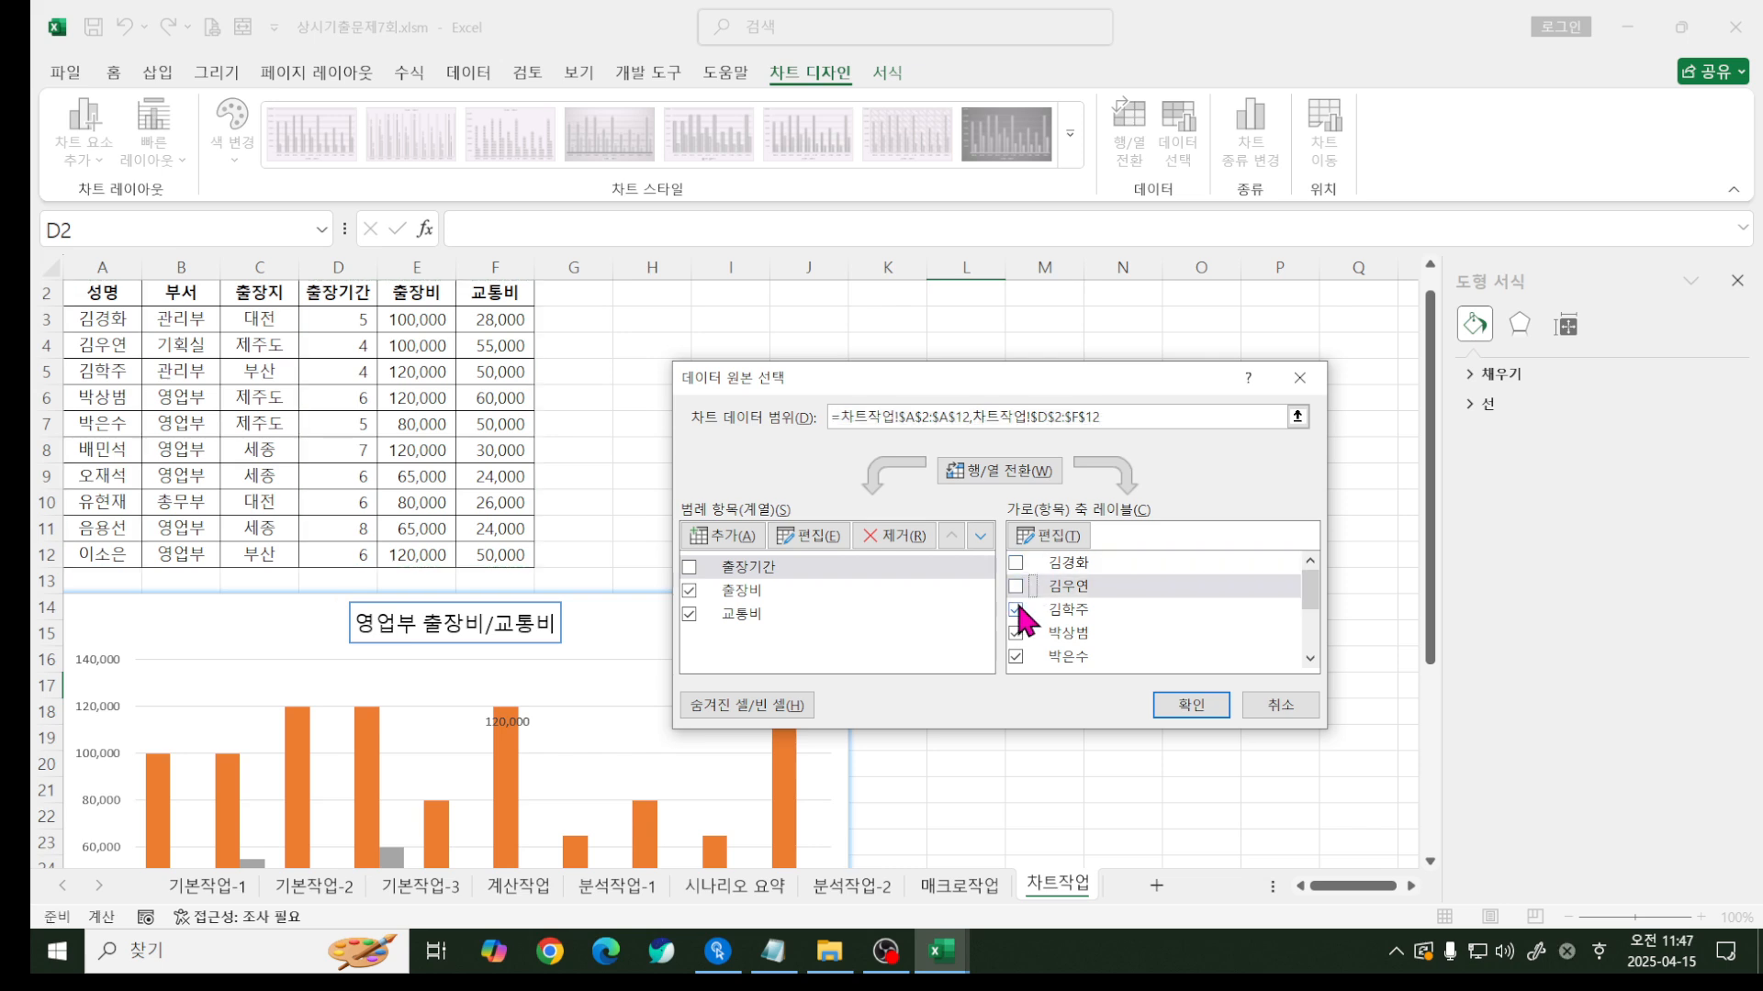
click(1017, 610)
scroll(1017, 610, down, 2)
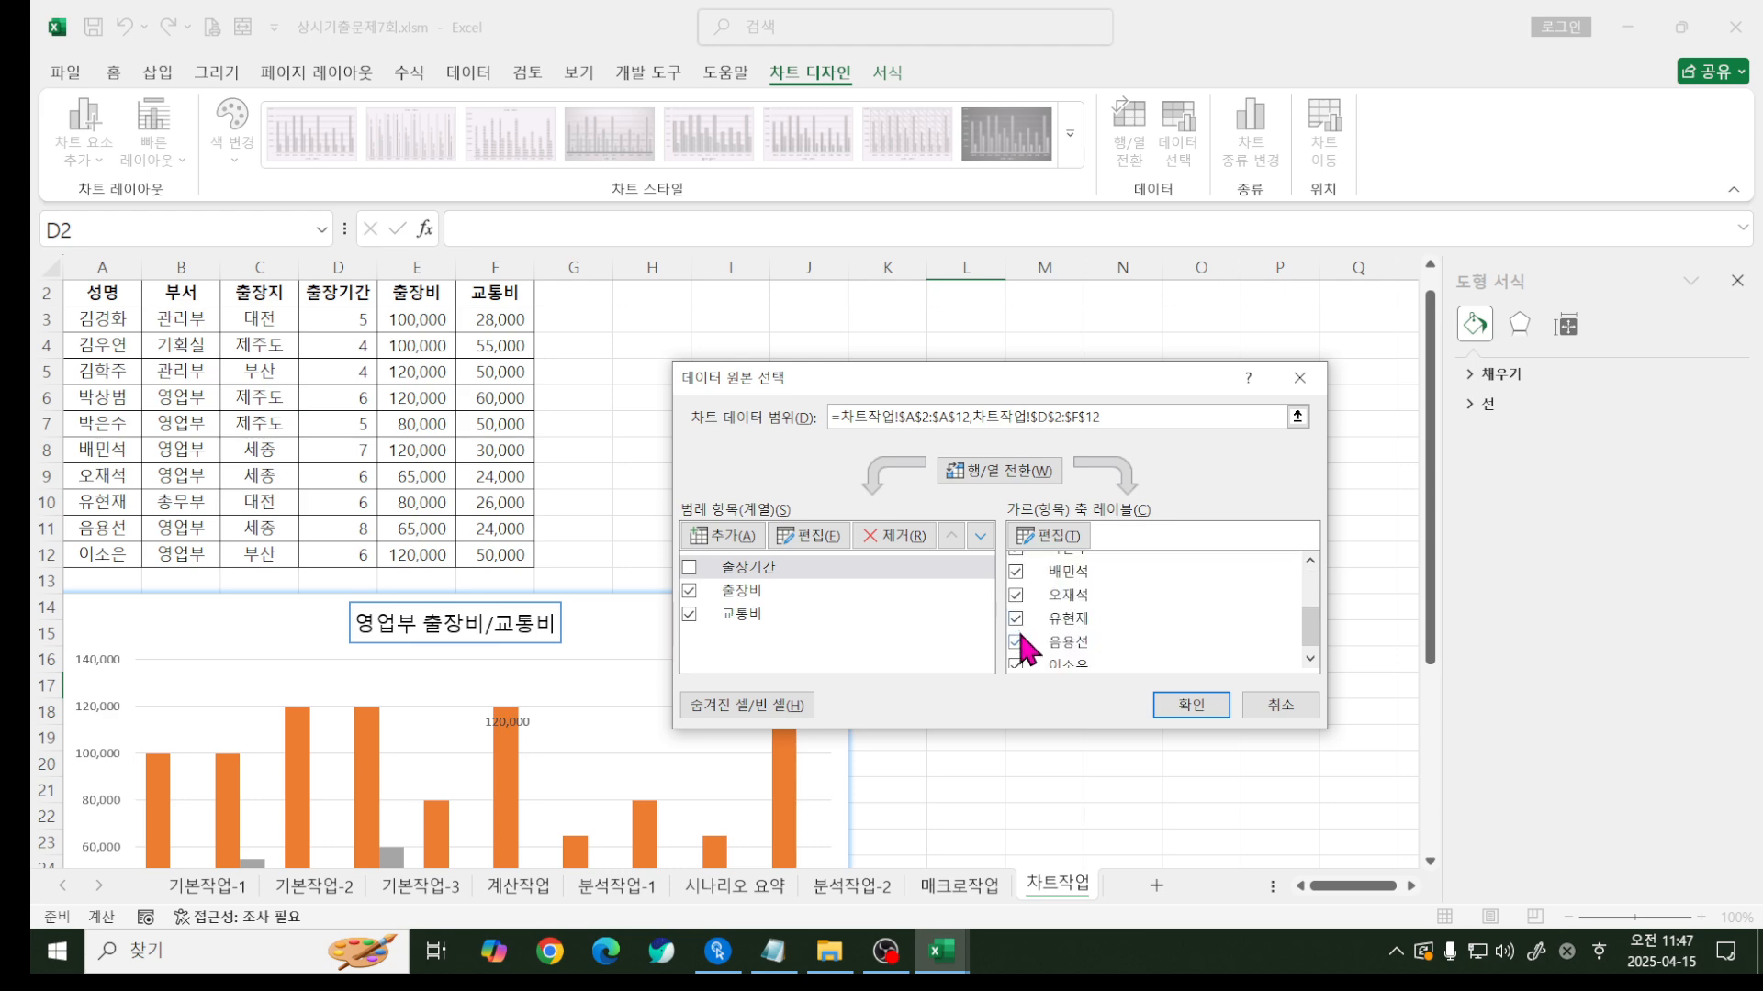
click(1017, 609)
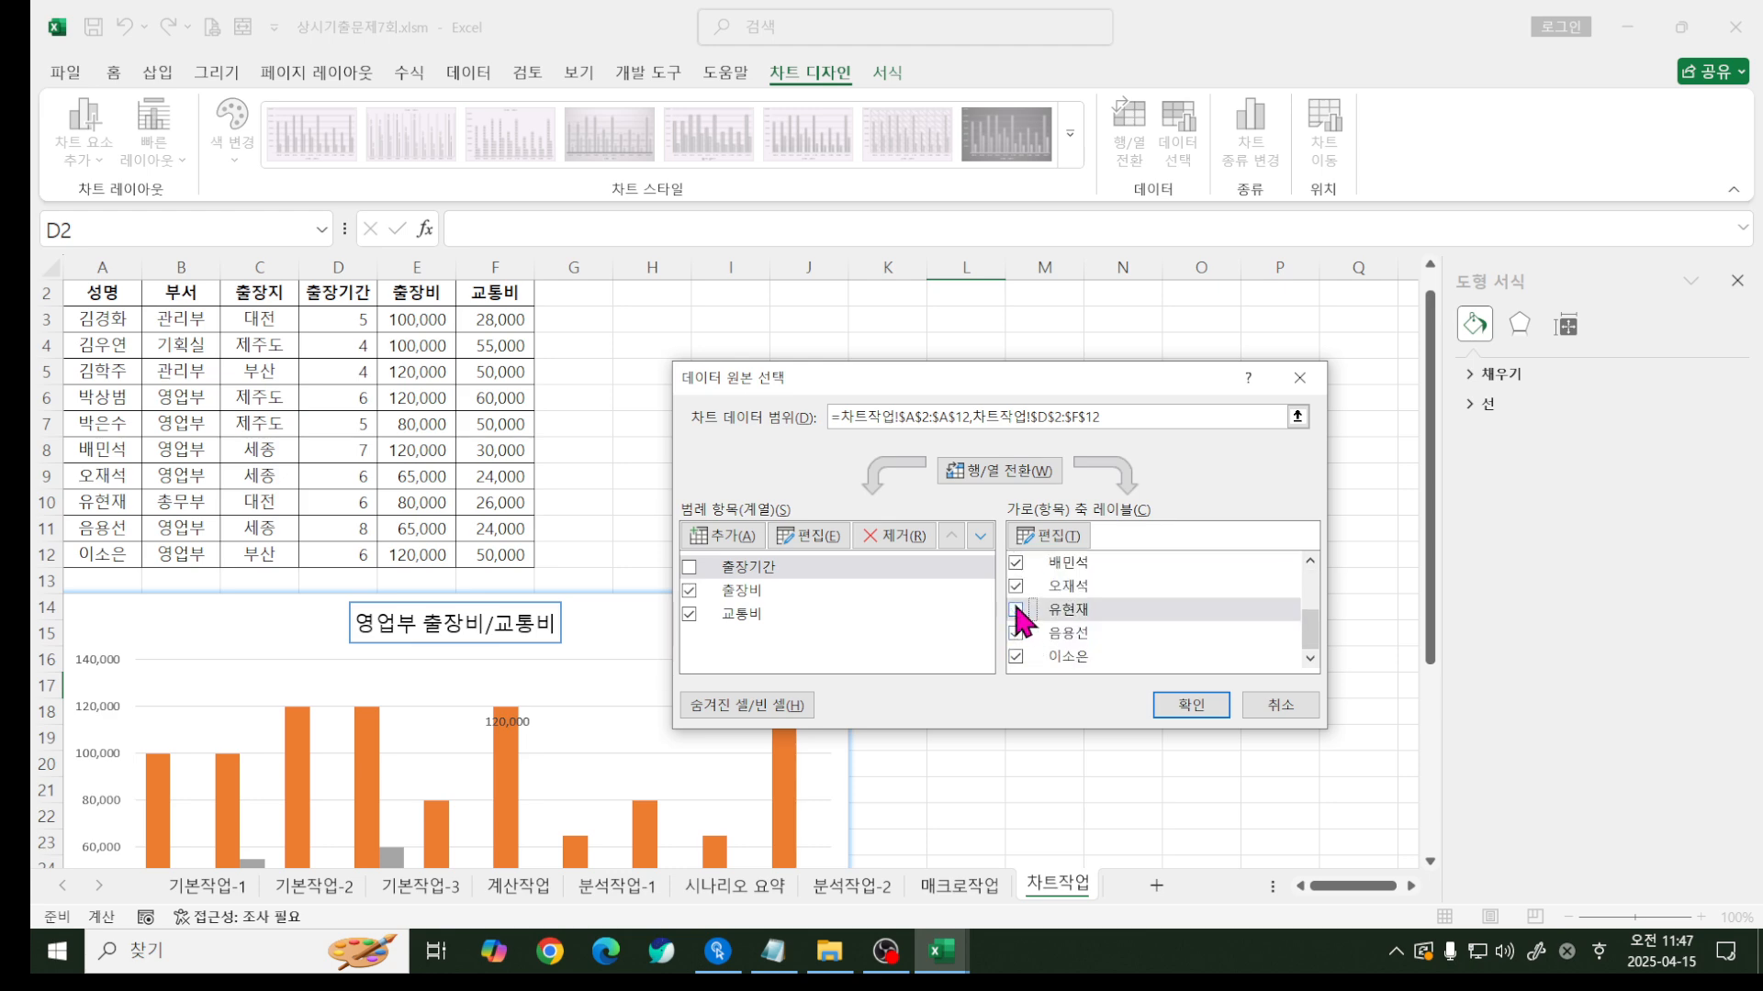
click(1184, 705)
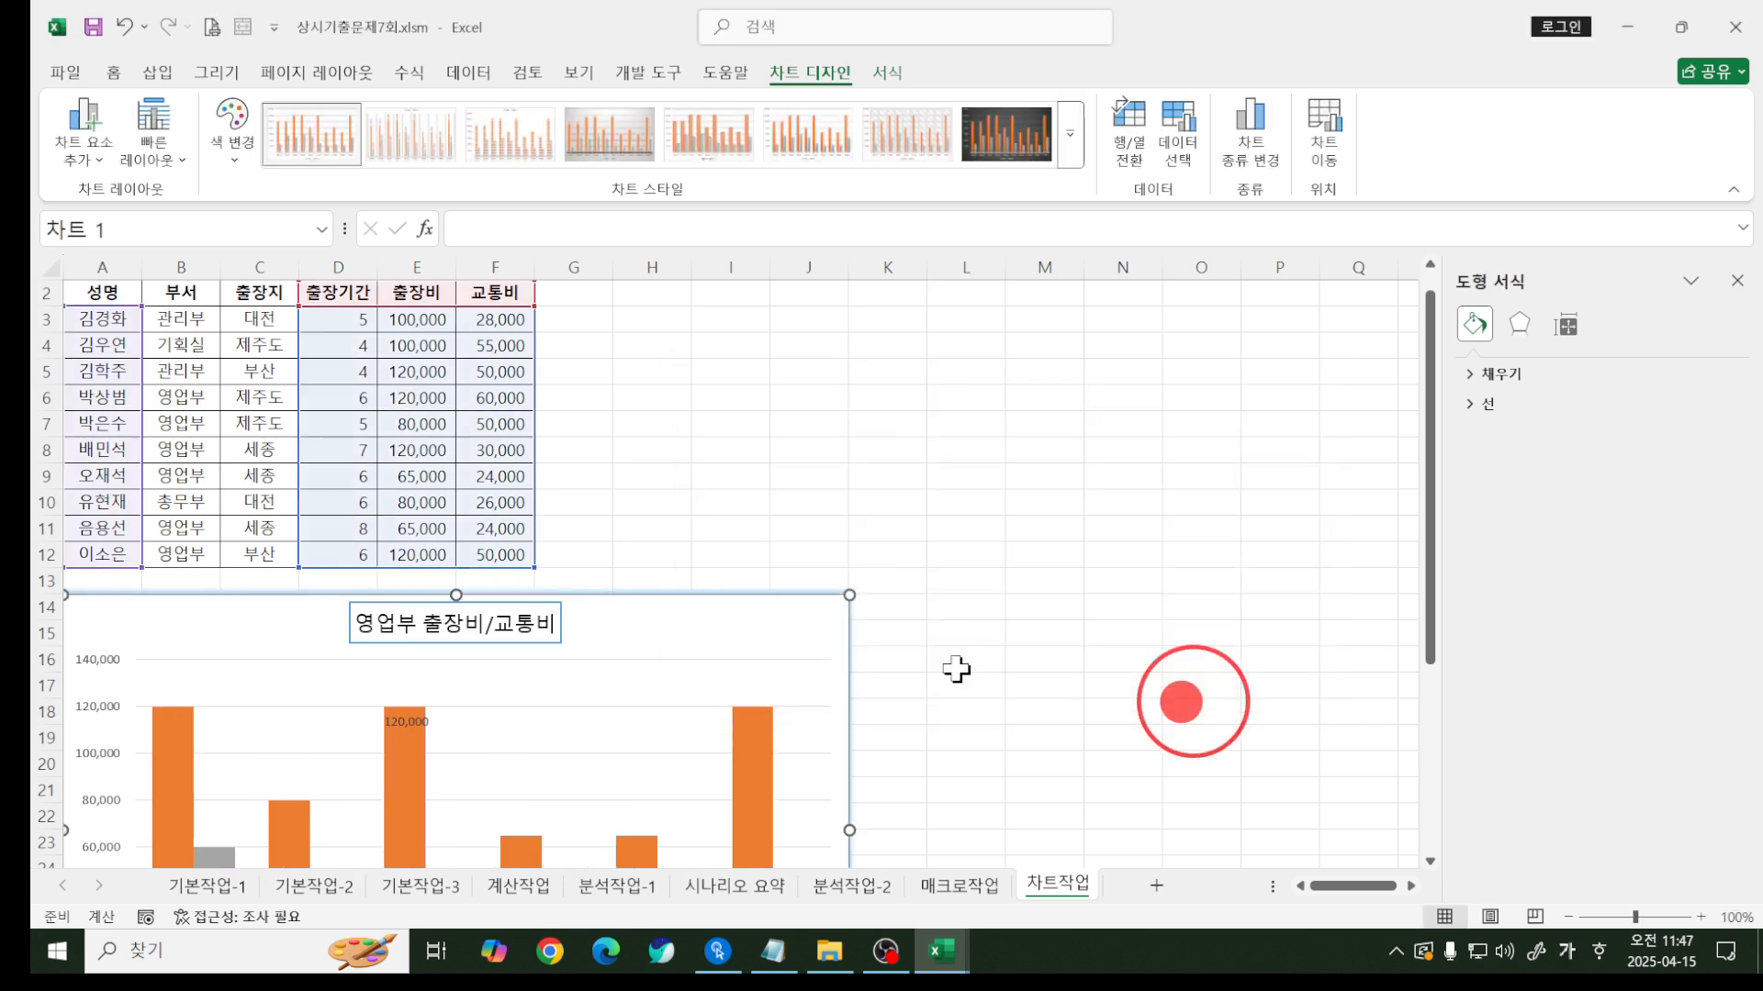
click(829, 663)
scroll(828, 663, down, 4)
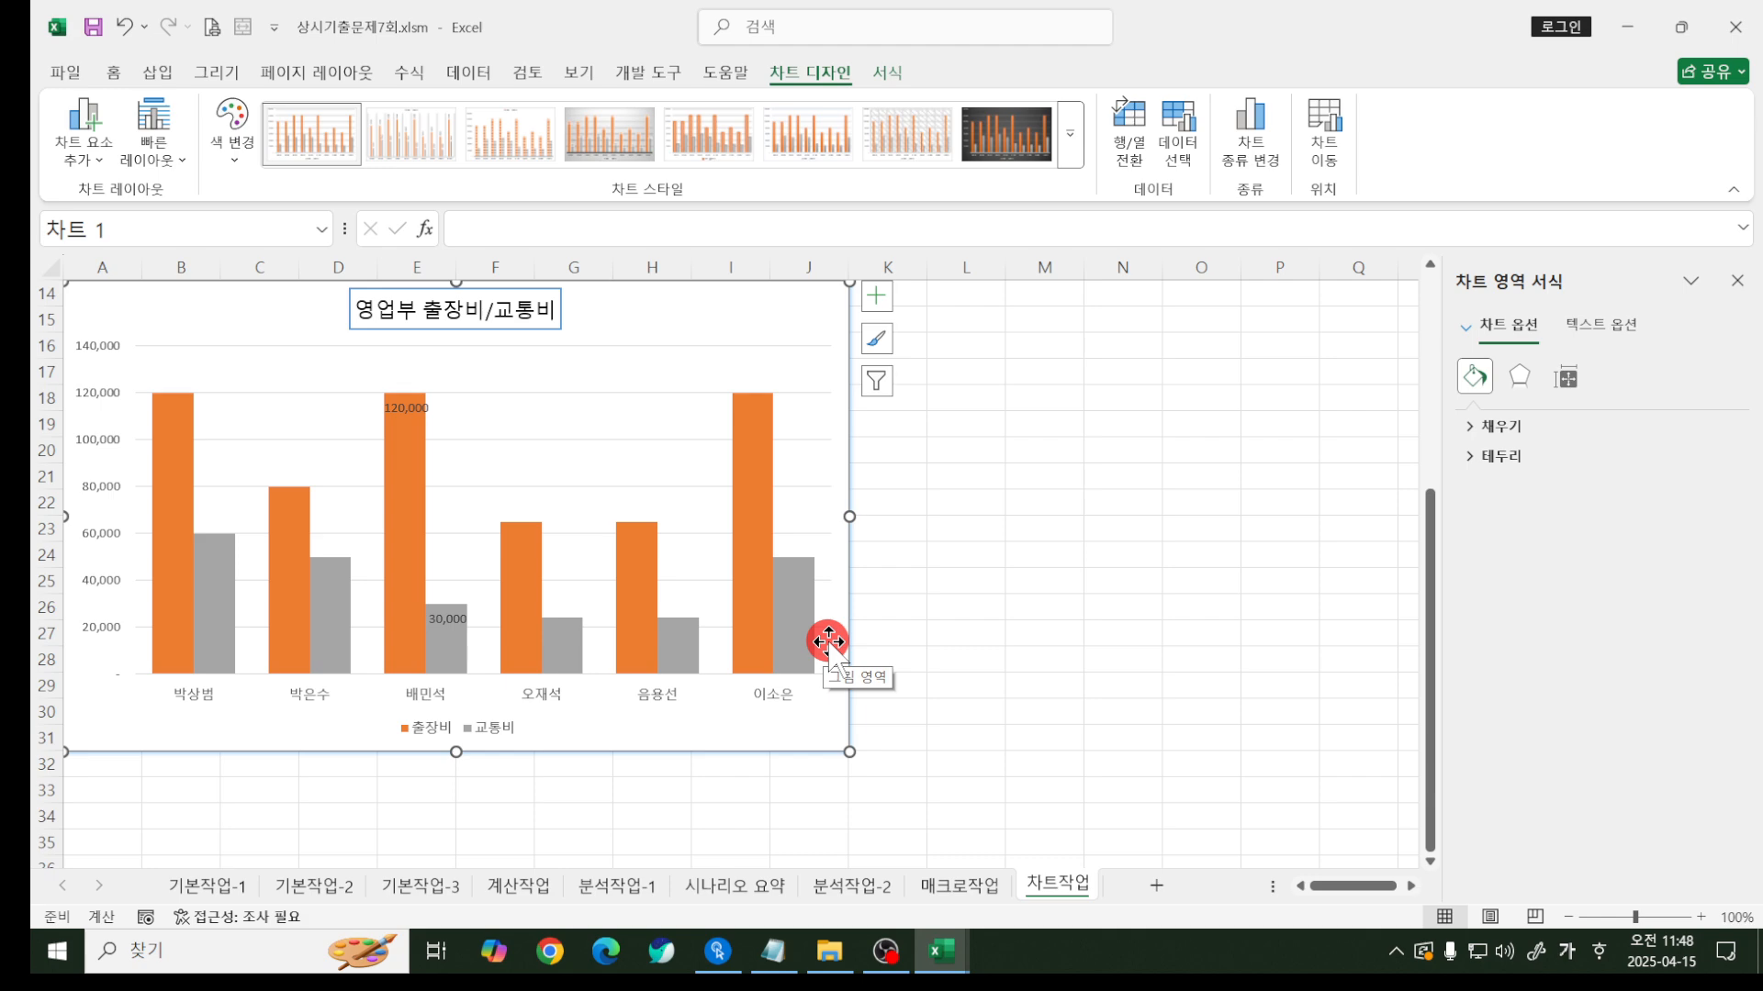
scroll(772, 711, up, 1)
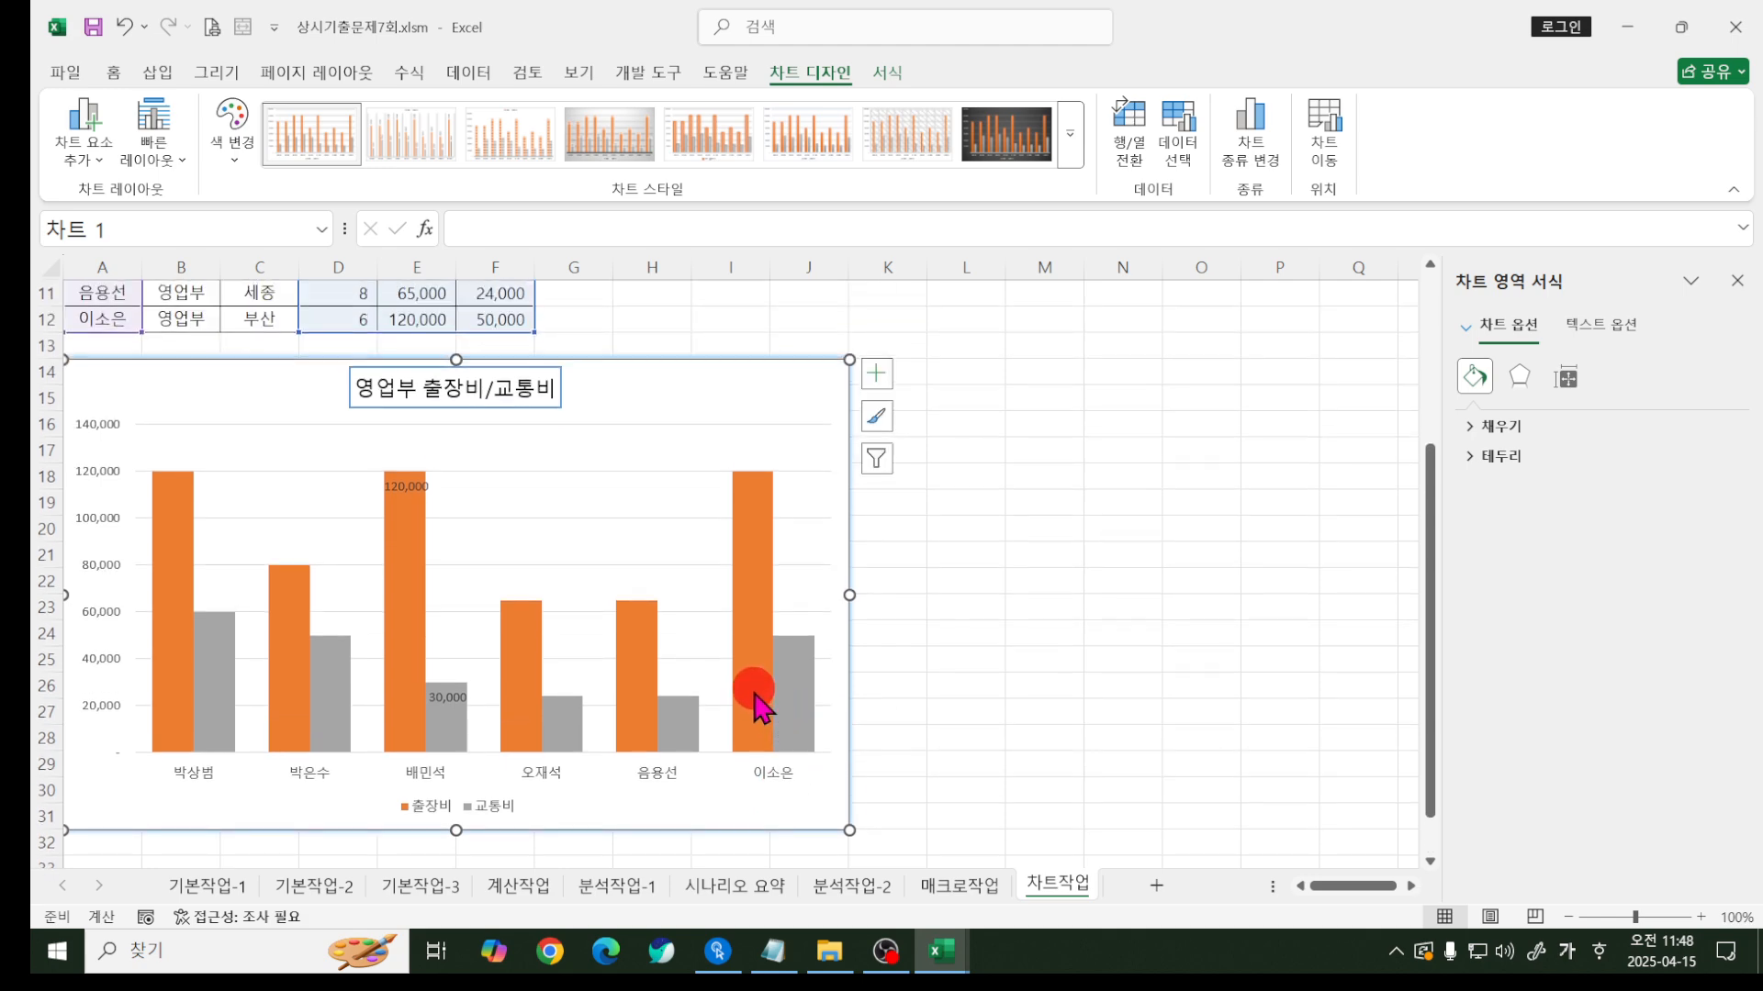
click(1193, 147)
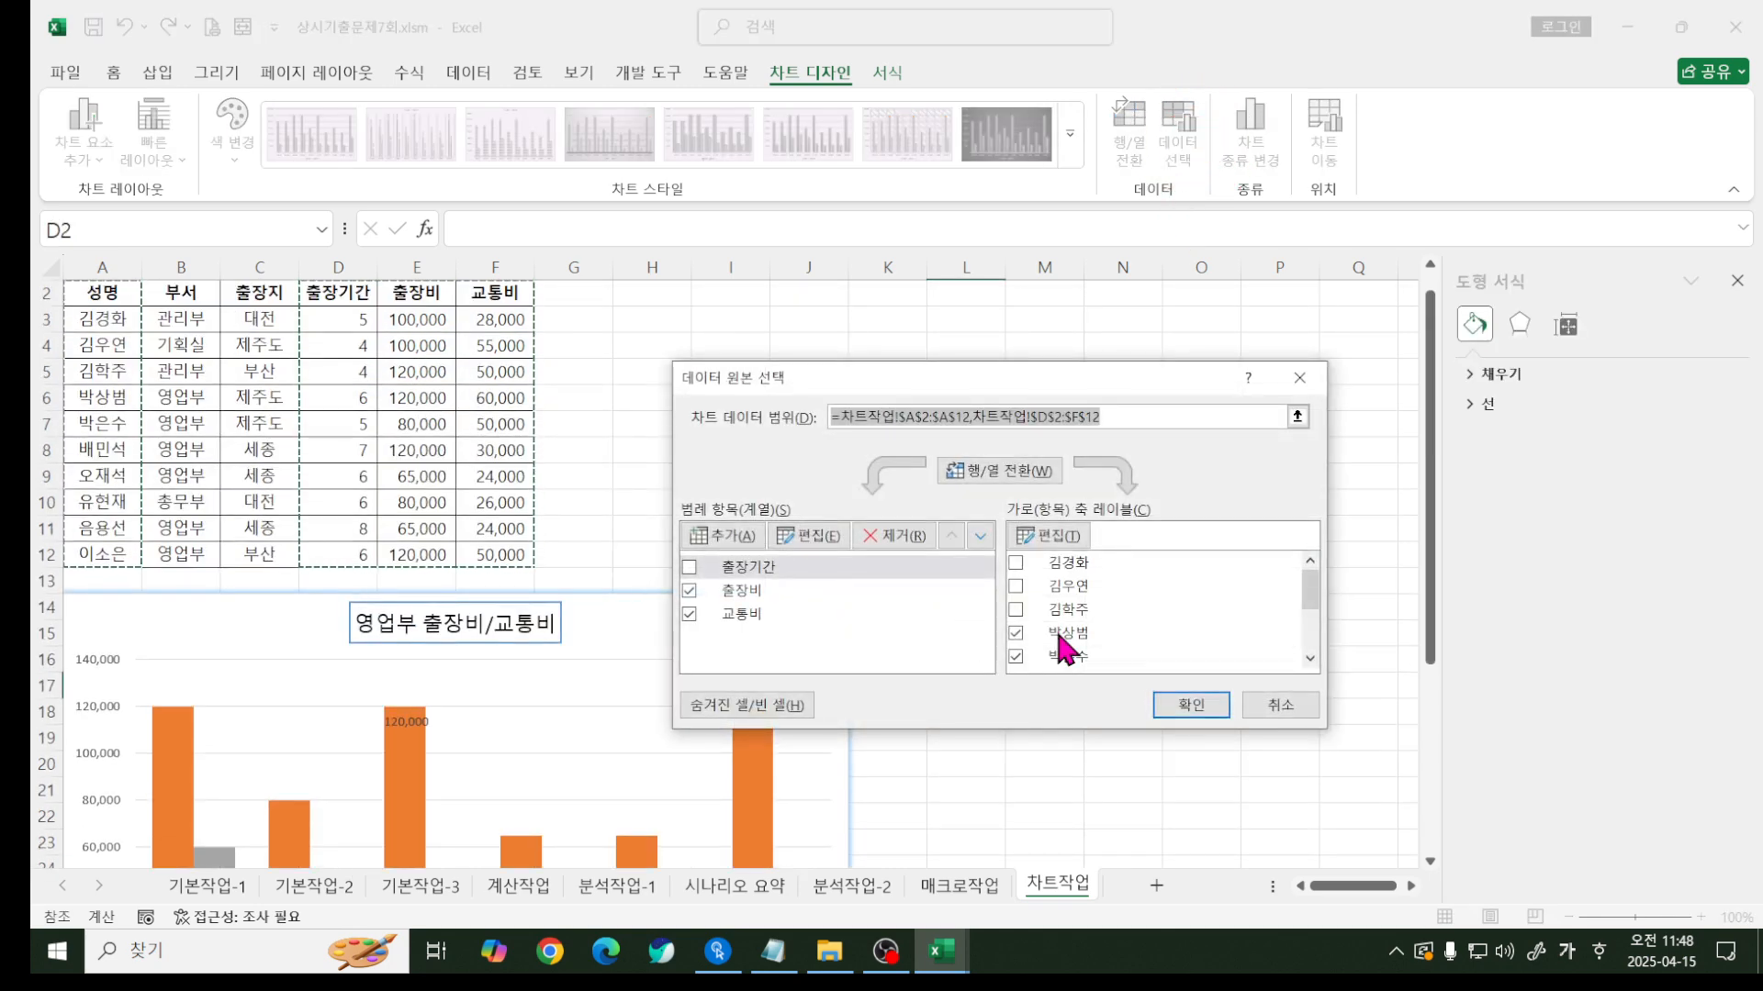
click(1017, 563)
click(1017, 585)
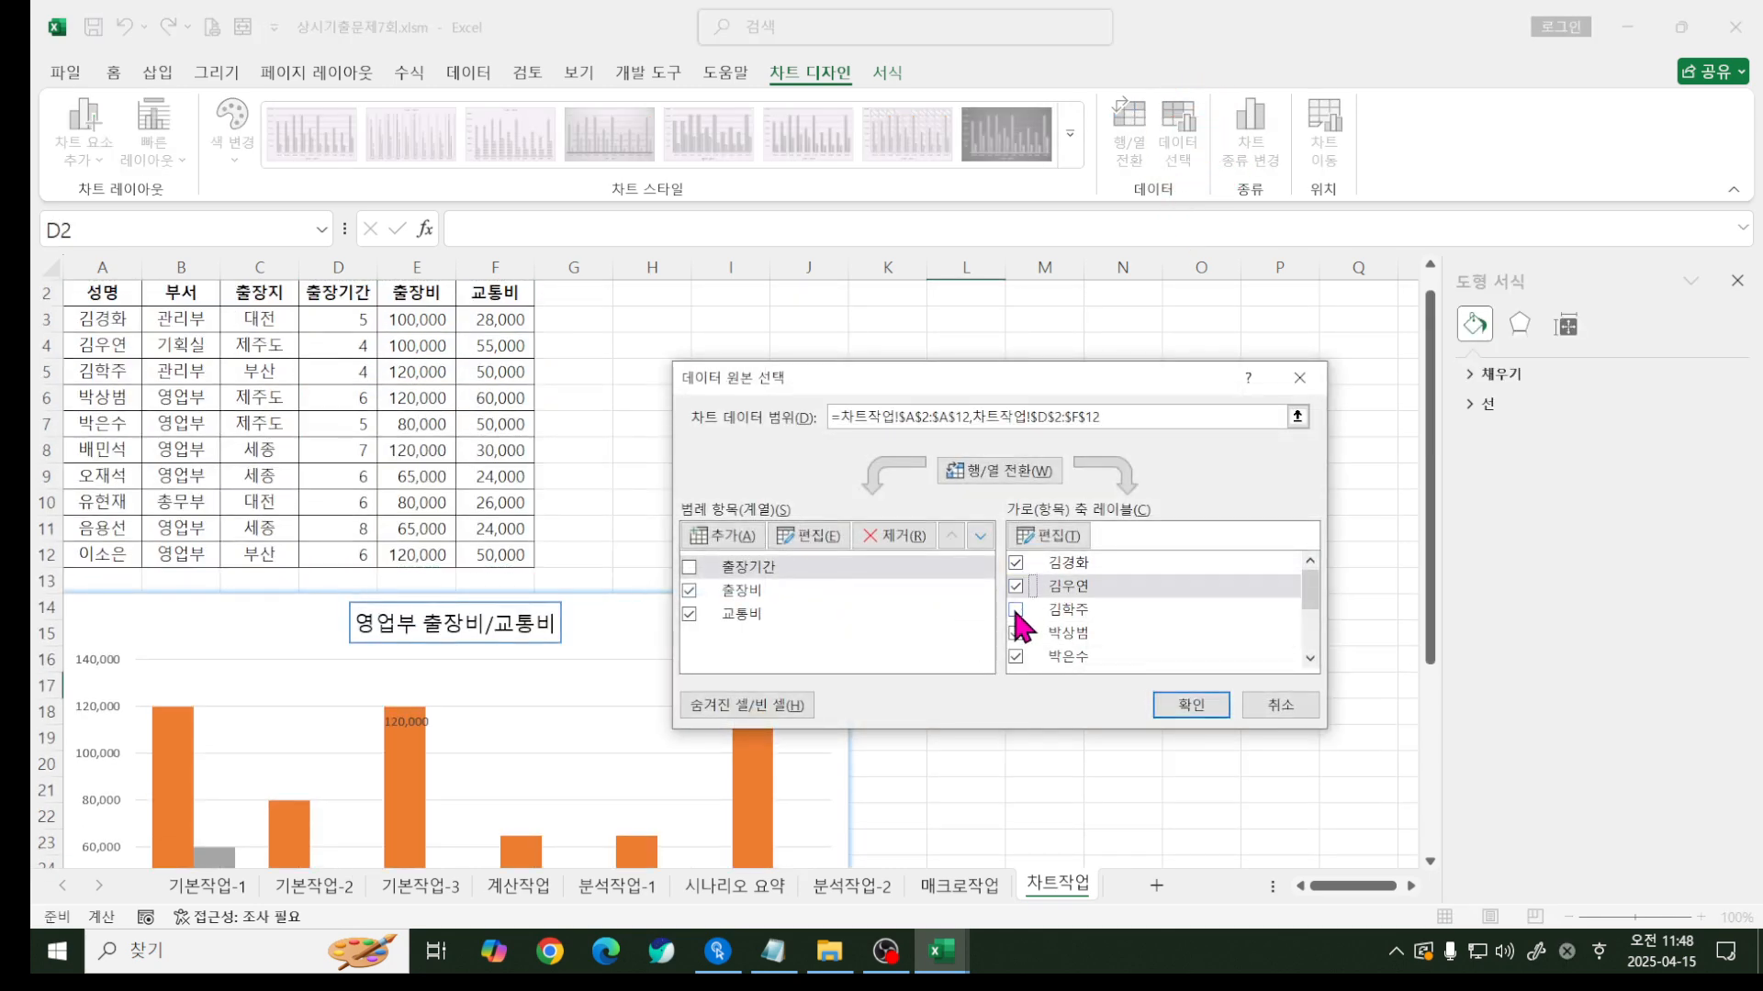
scroll(1017, 620, down, 2)
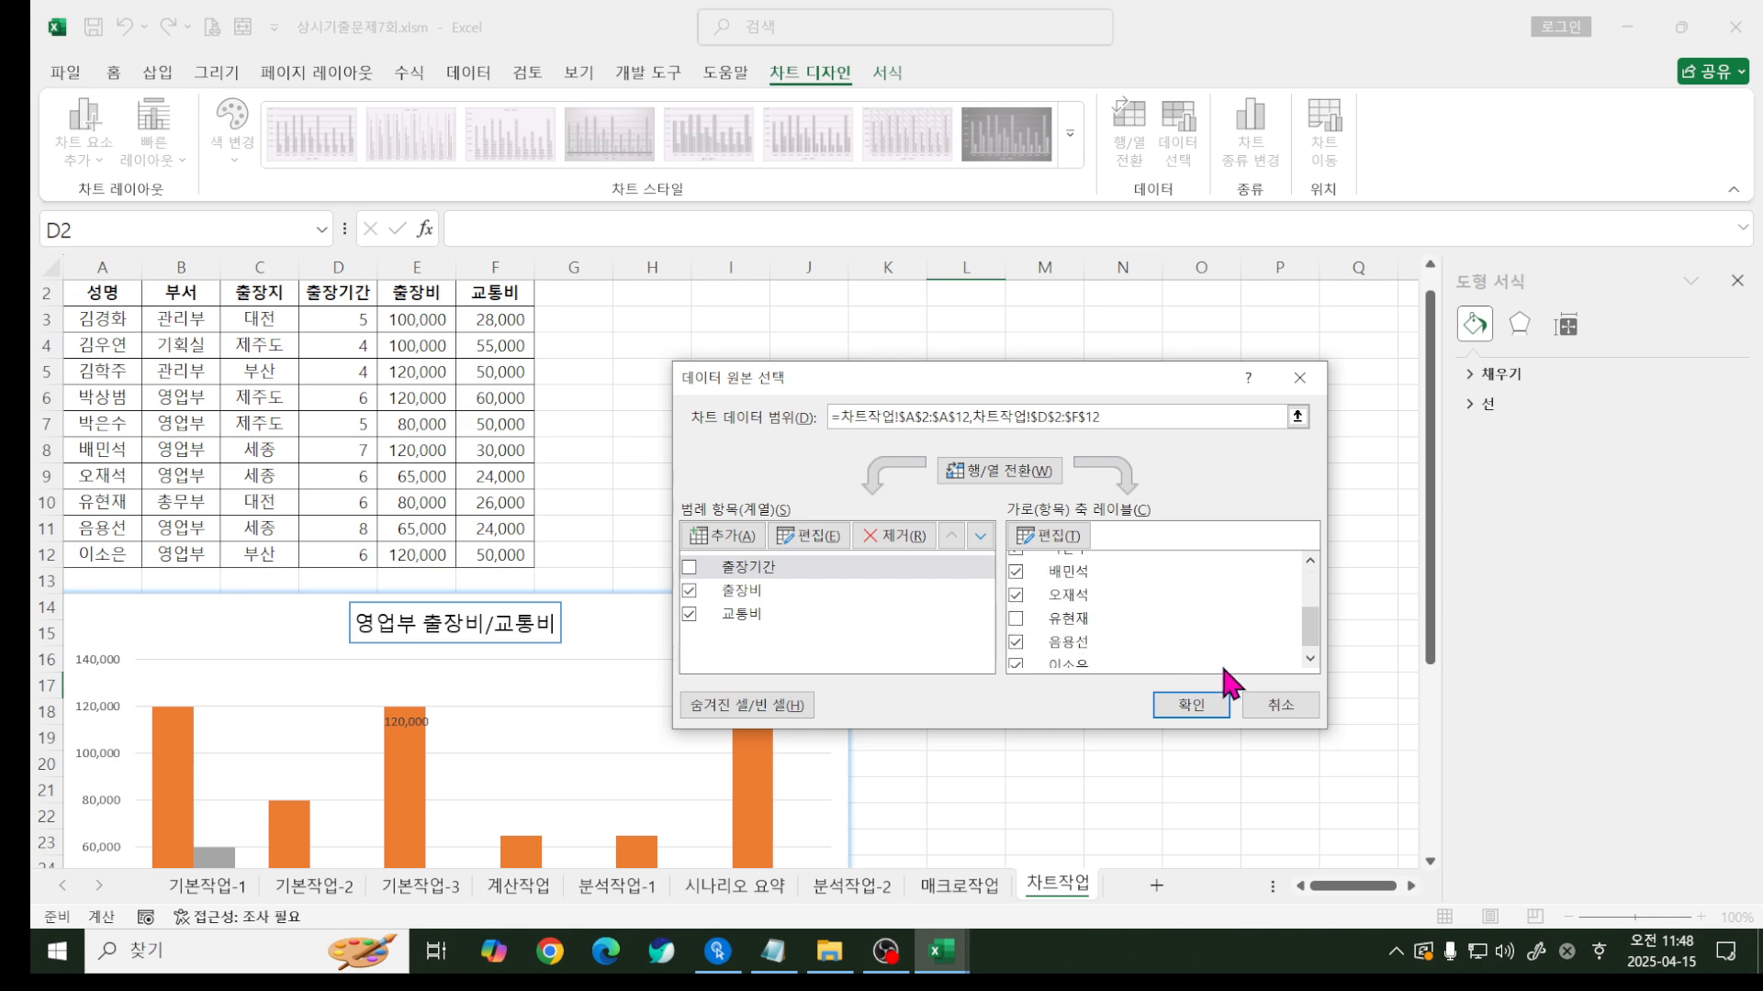
click(1263, 699)
- Select only the fourth displayed employee's 출장비 column in the chart
scroll(649, 704, down, 5)
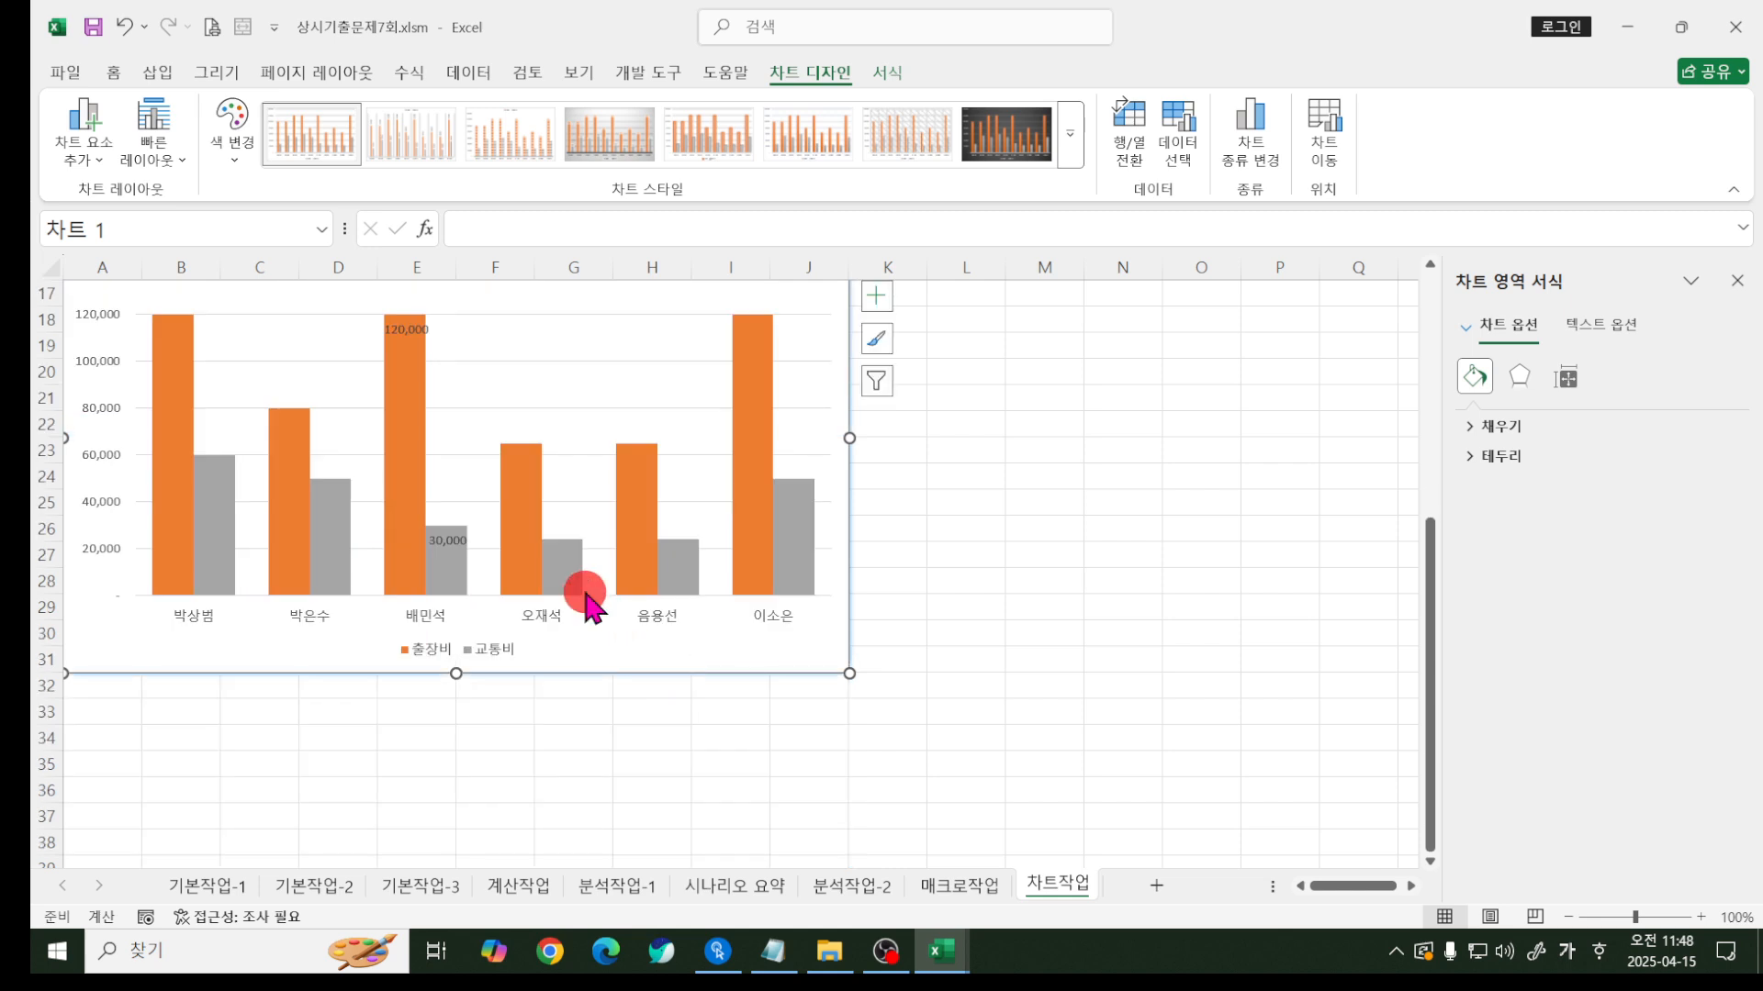
click(526, 477)
click(521, 473)
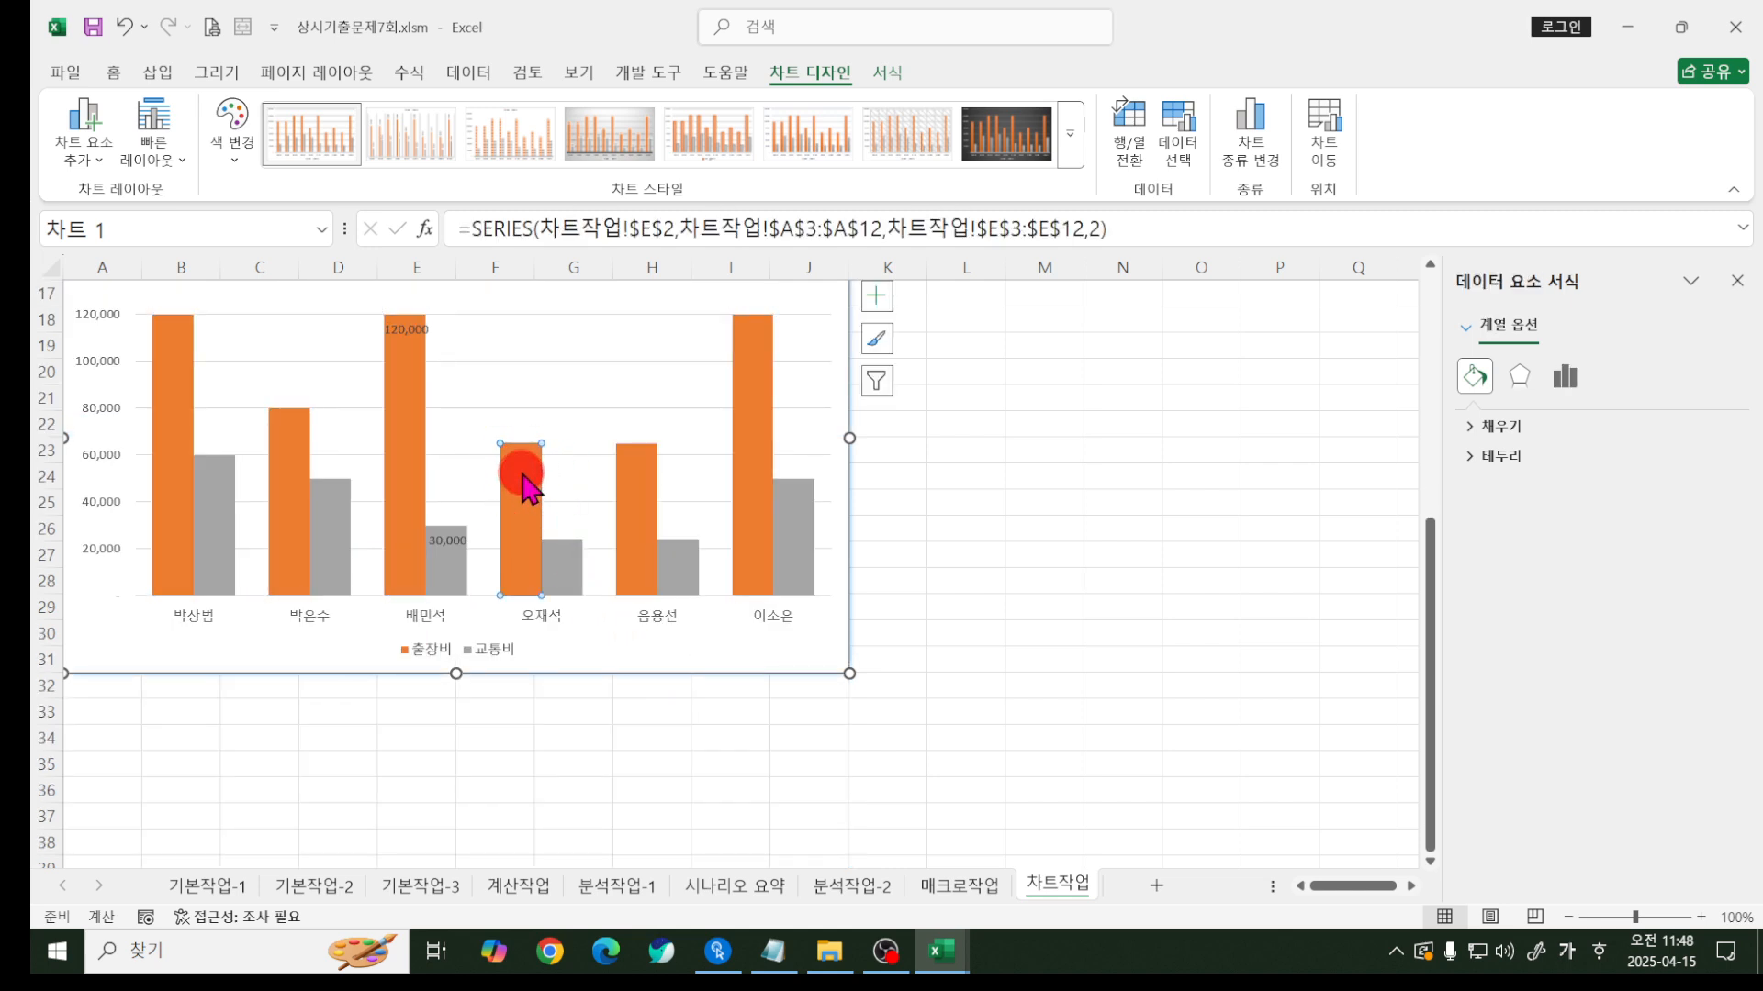
click(89, 159)
click(89, 160)
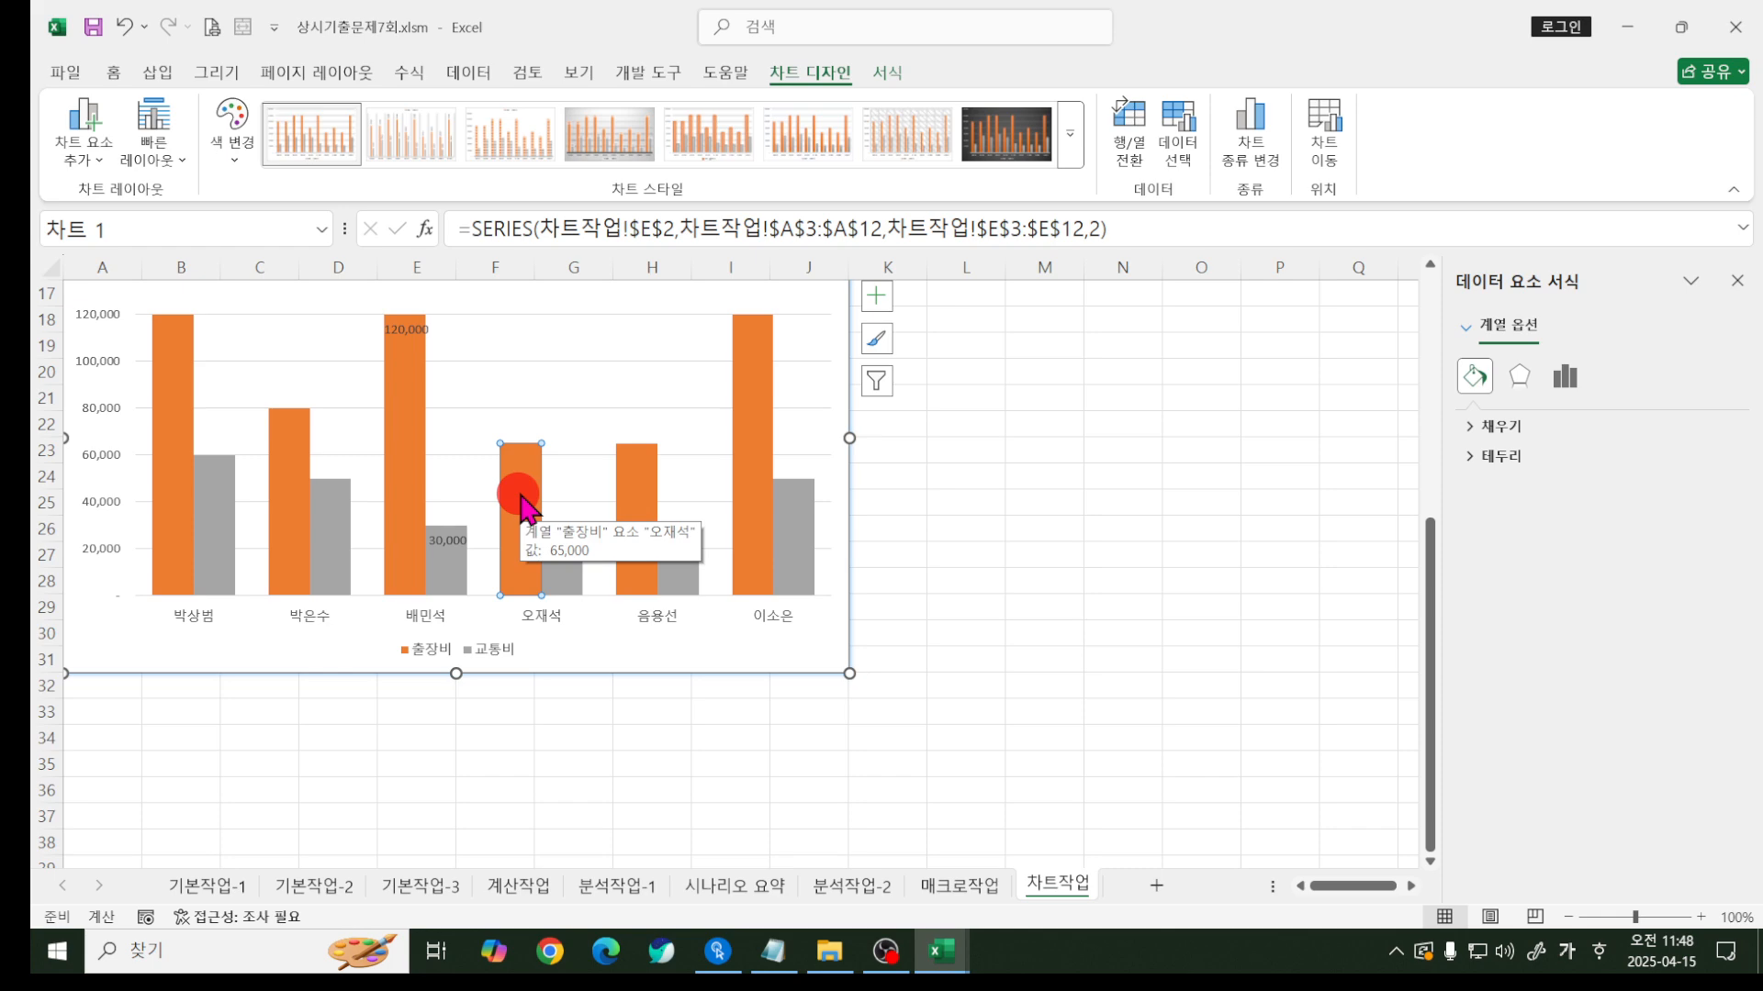
click(1178, 122)
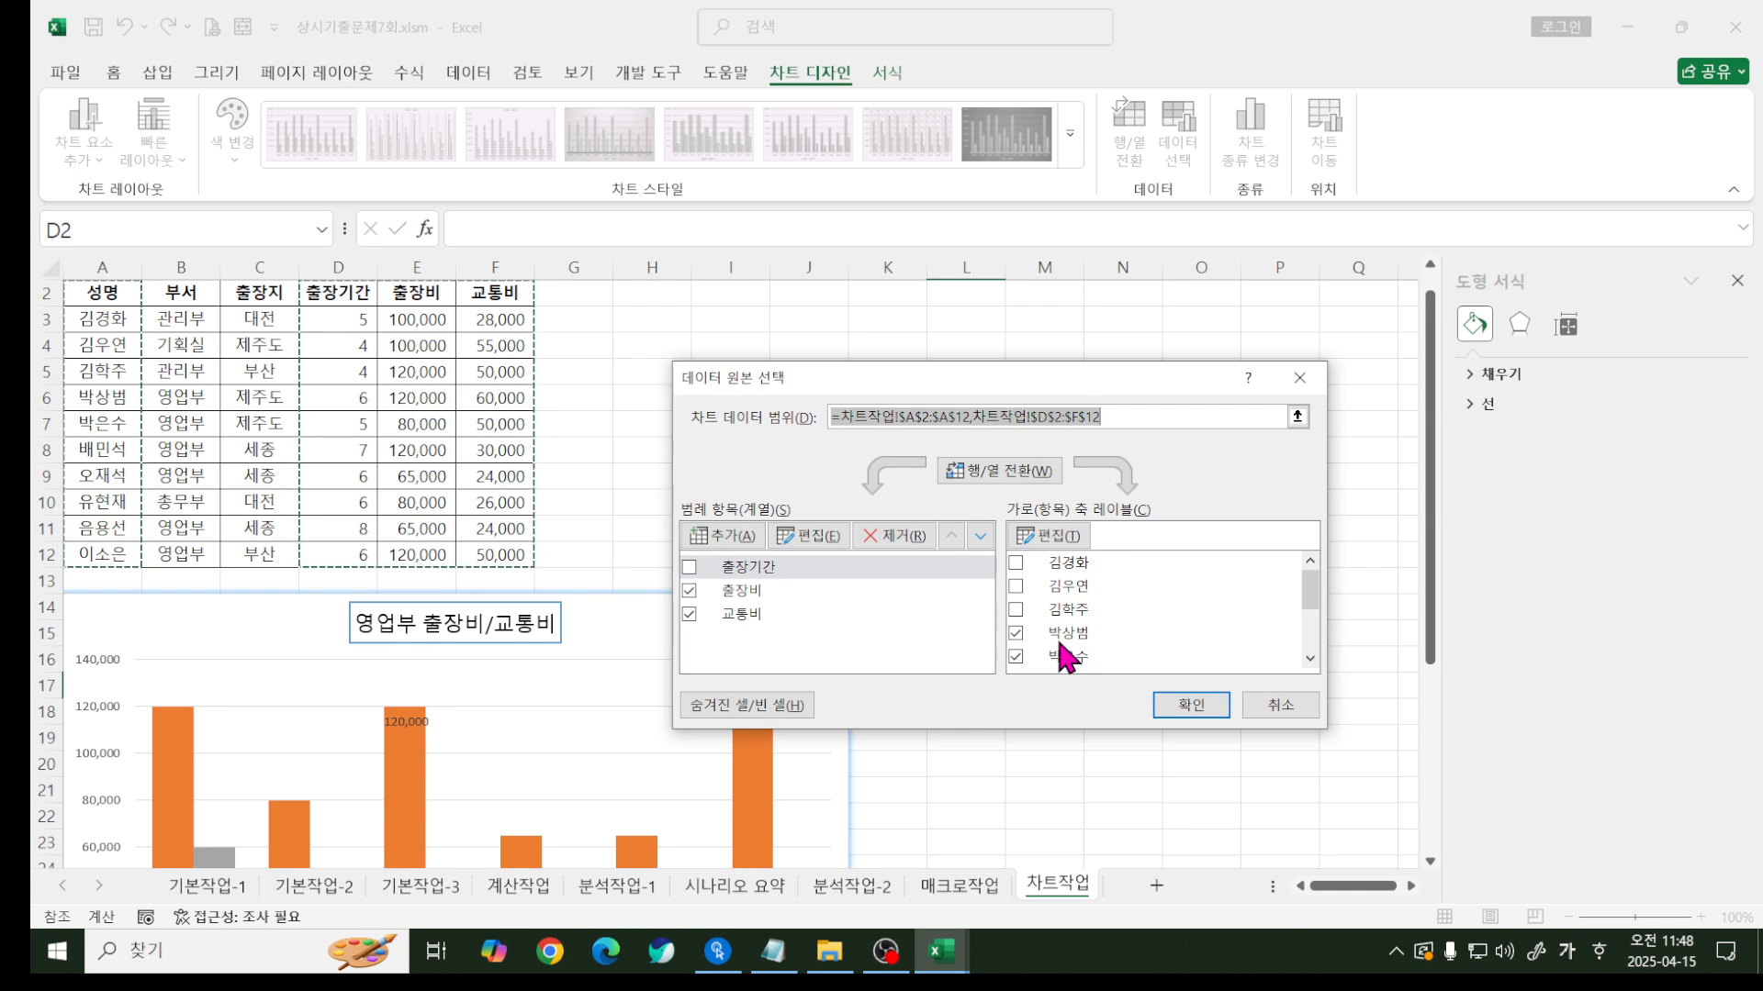
click(1285, 706)
click(622, 709)
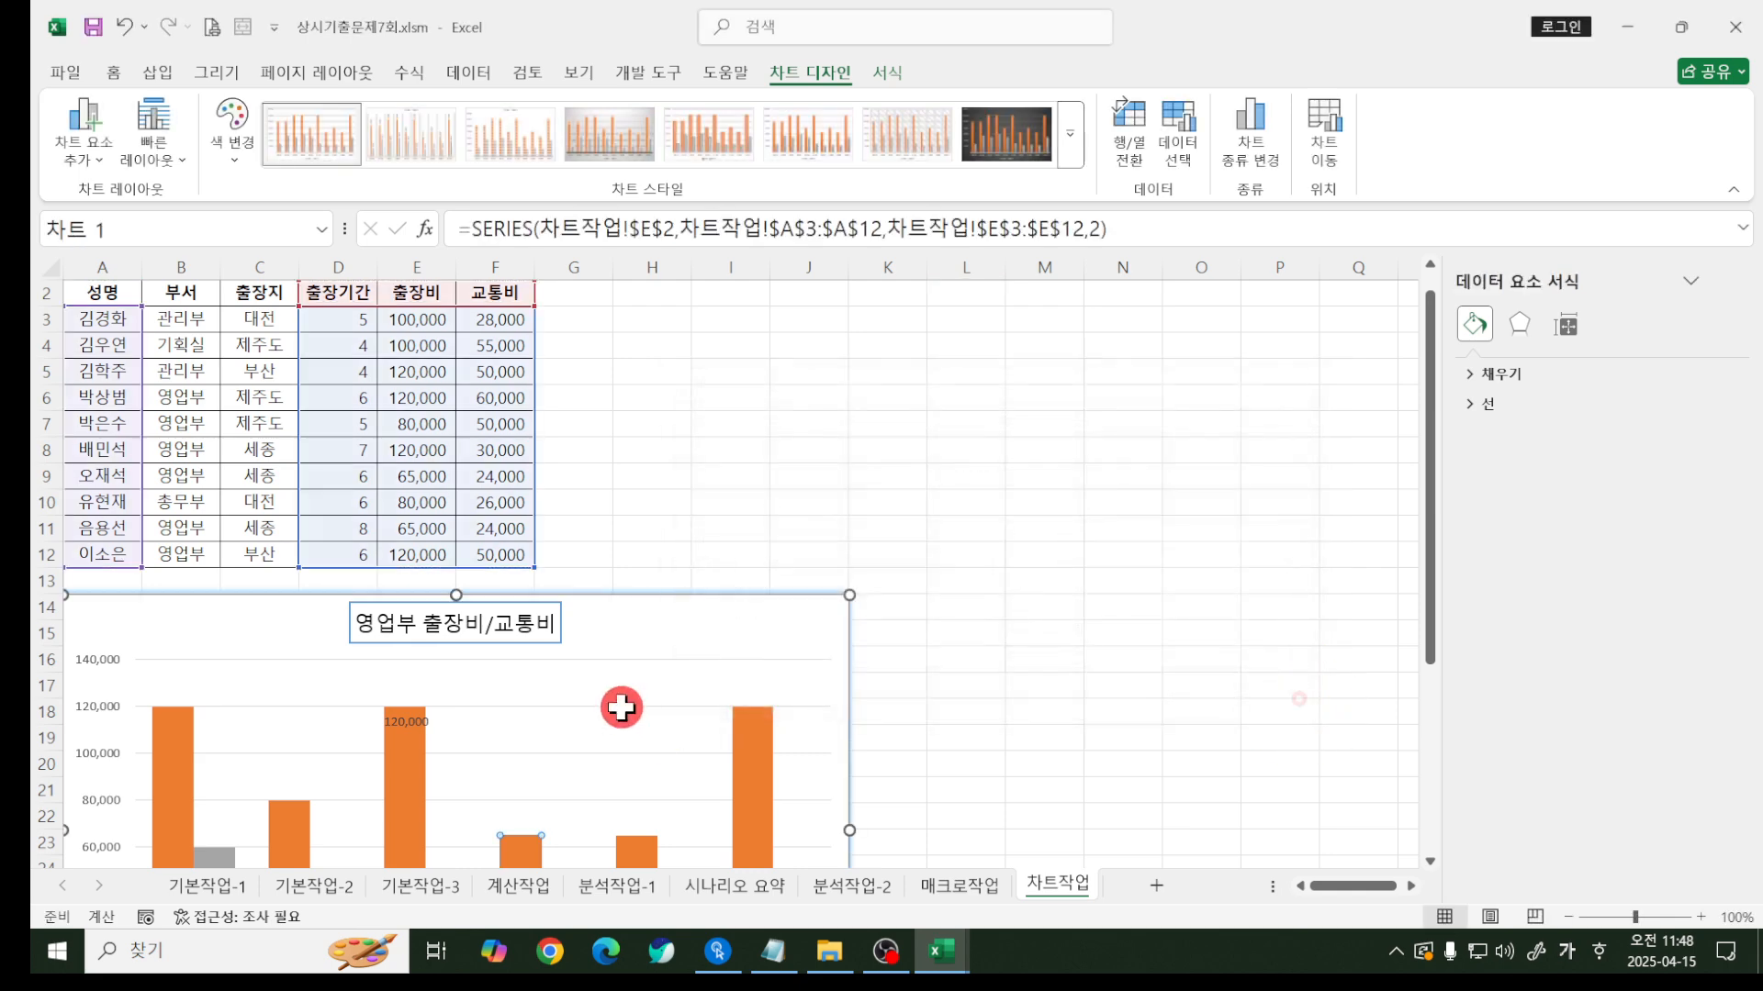
- Add a data label to only the fourth displayed employee's 출장비 column
scroll(624, 716, down, 3)
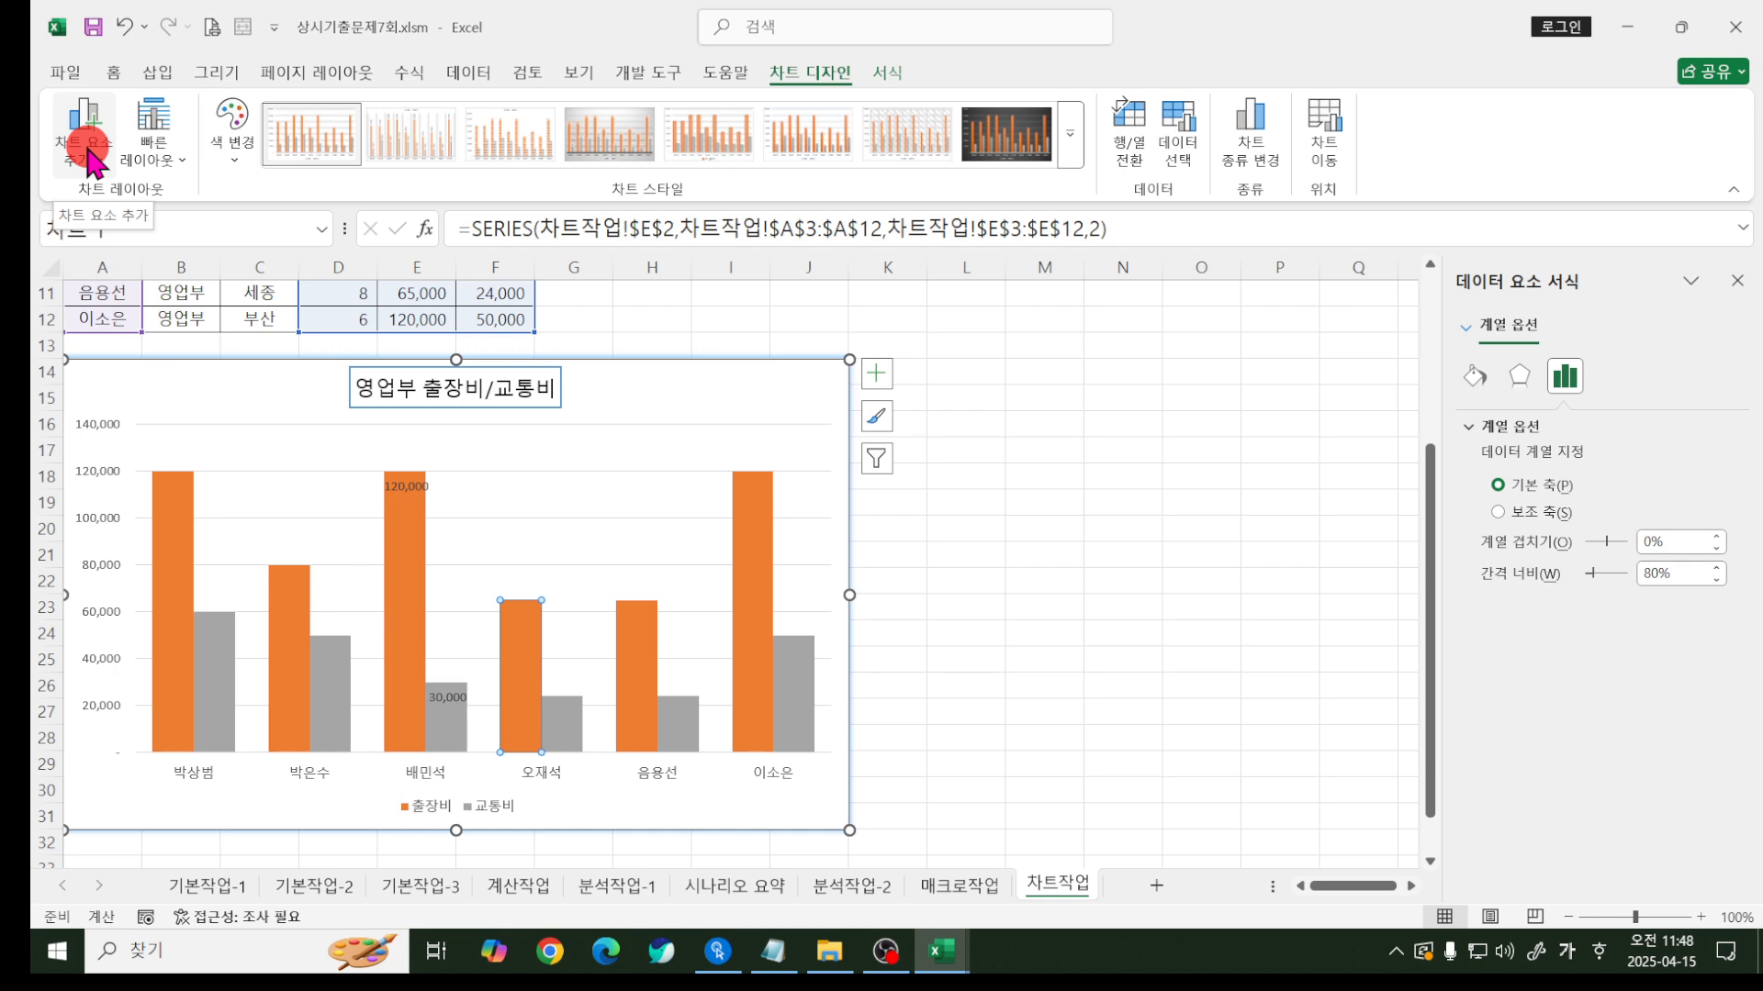
click(520, 623)
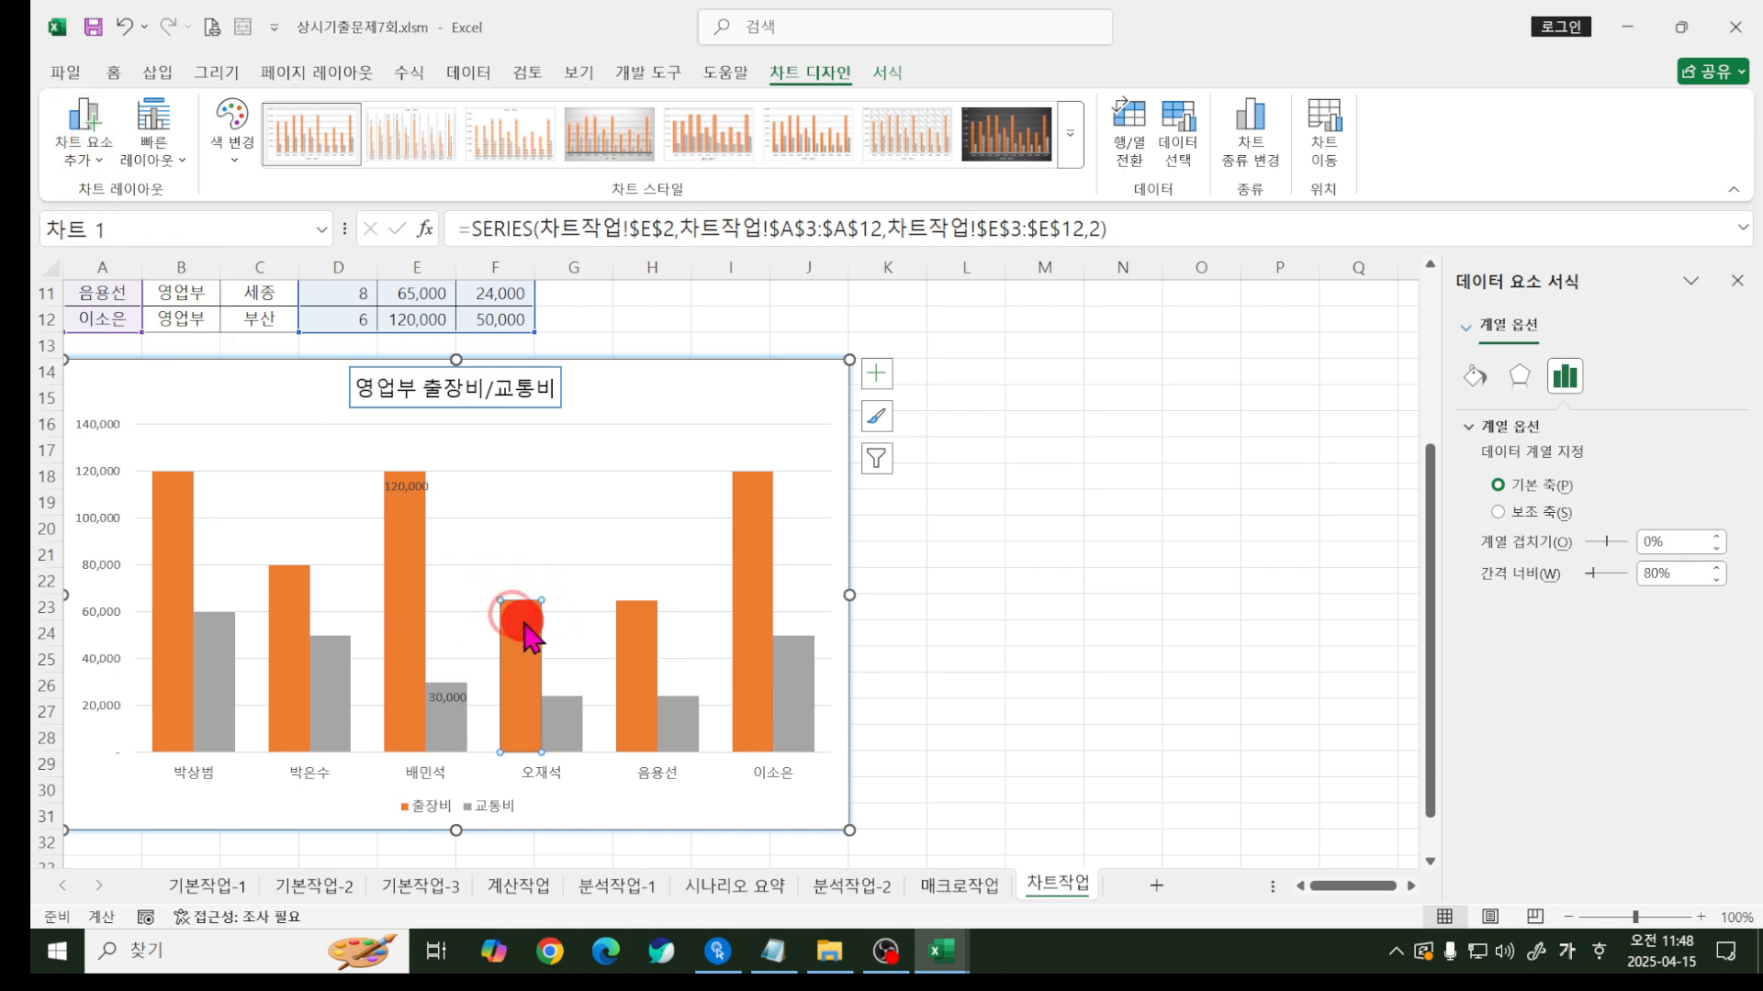
right_click(526, 632)
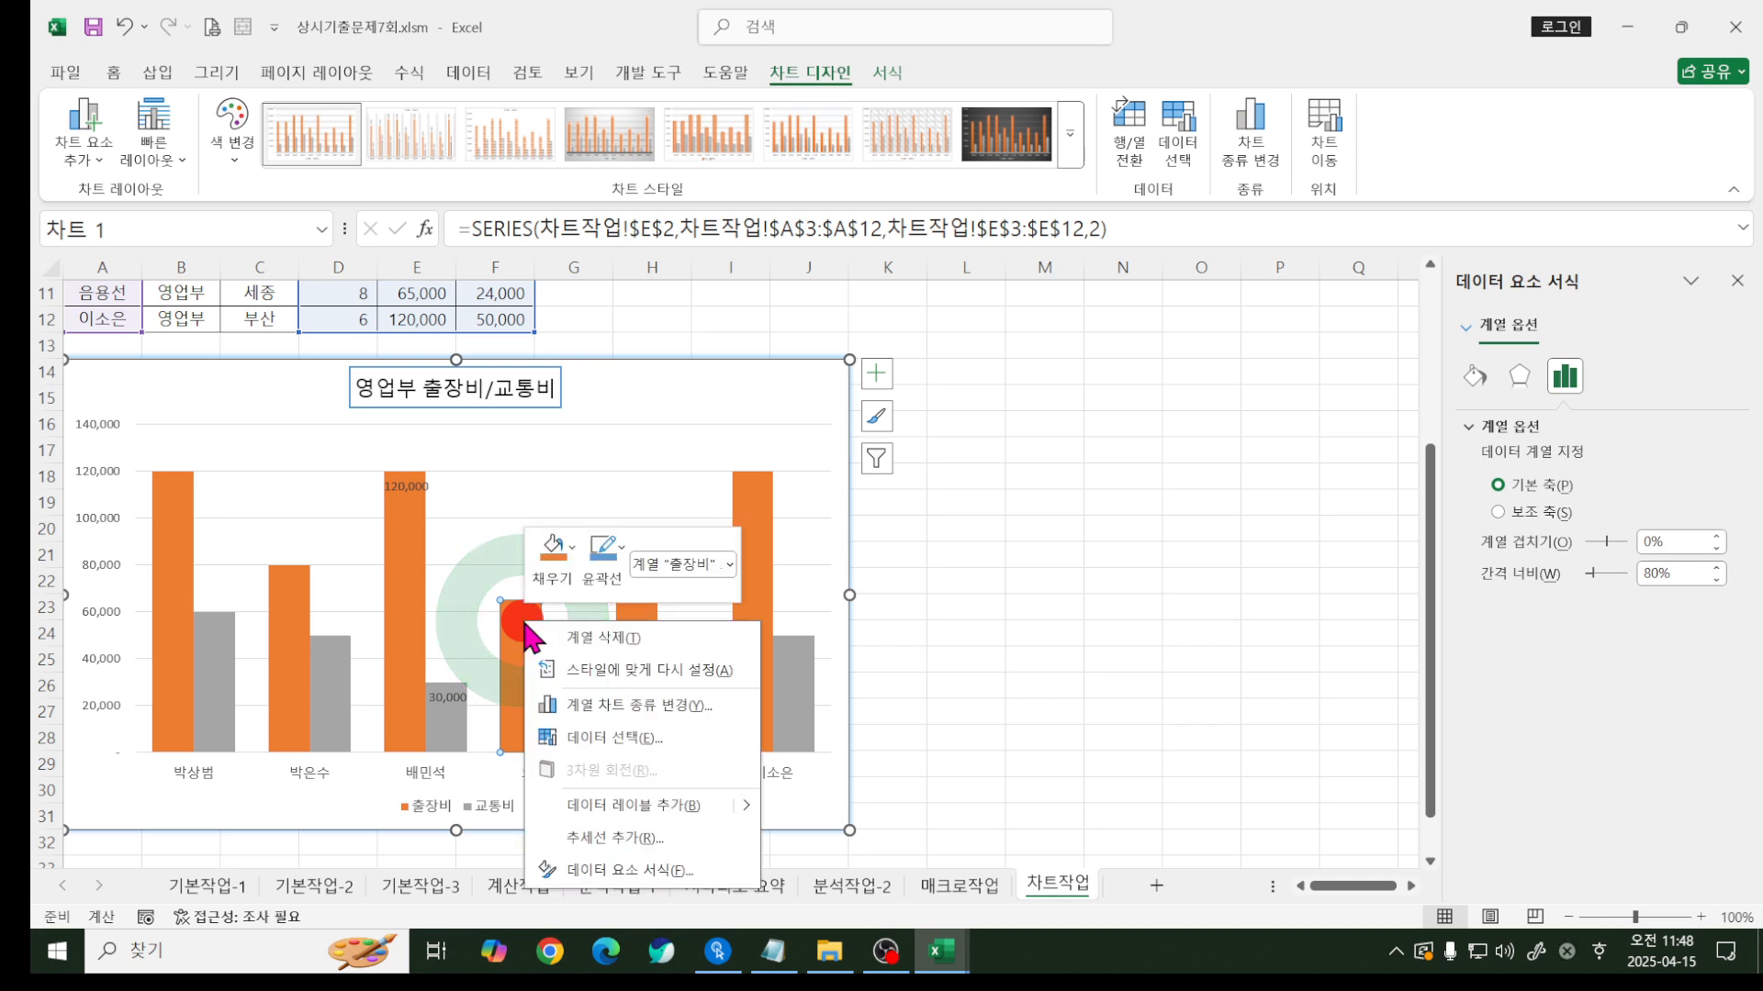
click(632, 806)
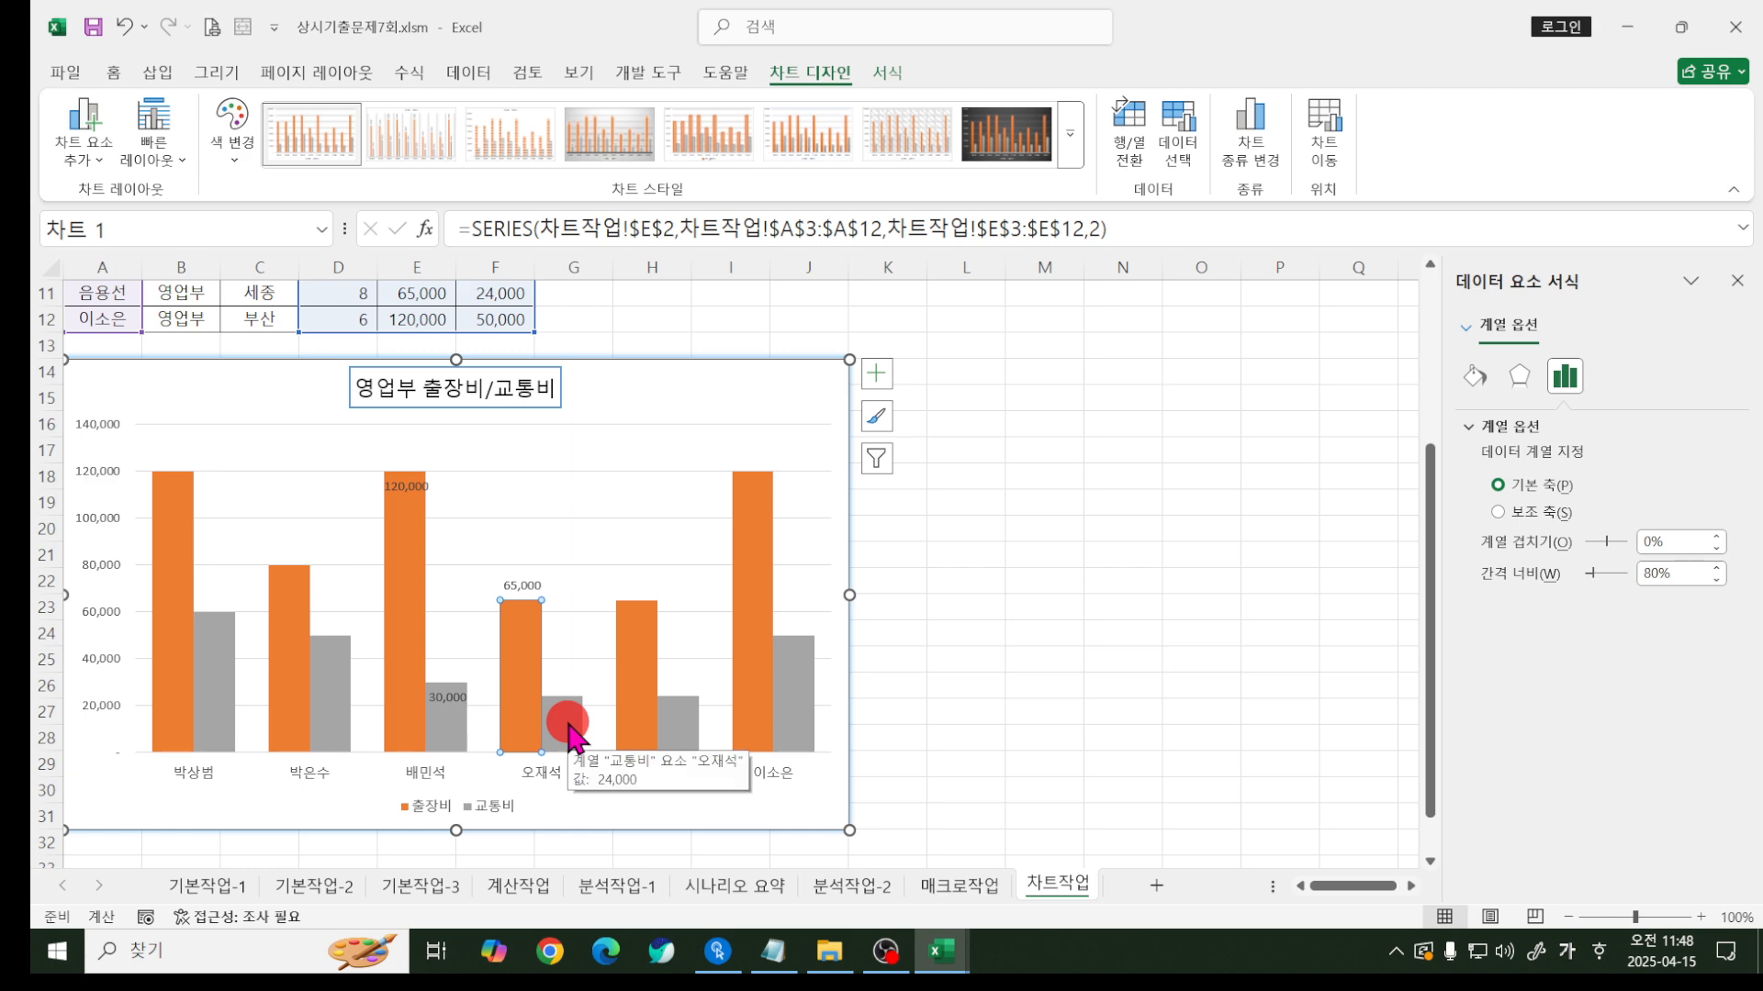
right_click(529, 628)
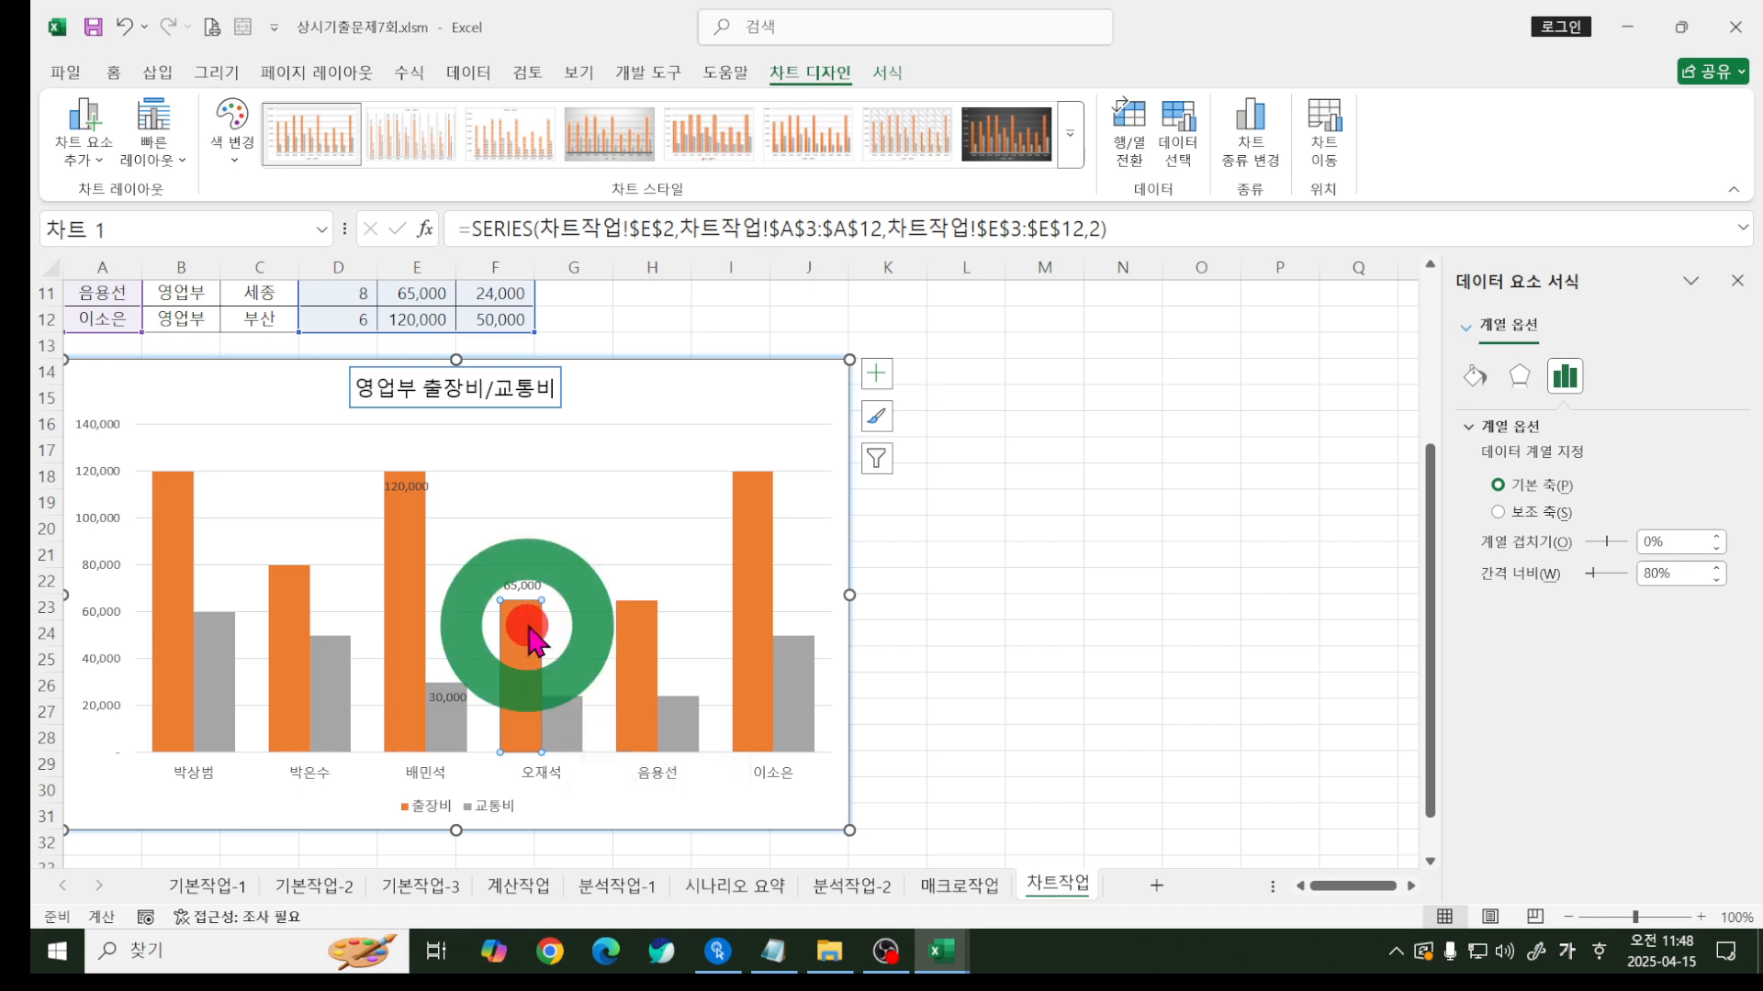
- Select only the last displayed employee's 출장비 column and add a data label to it
click(749, 500)
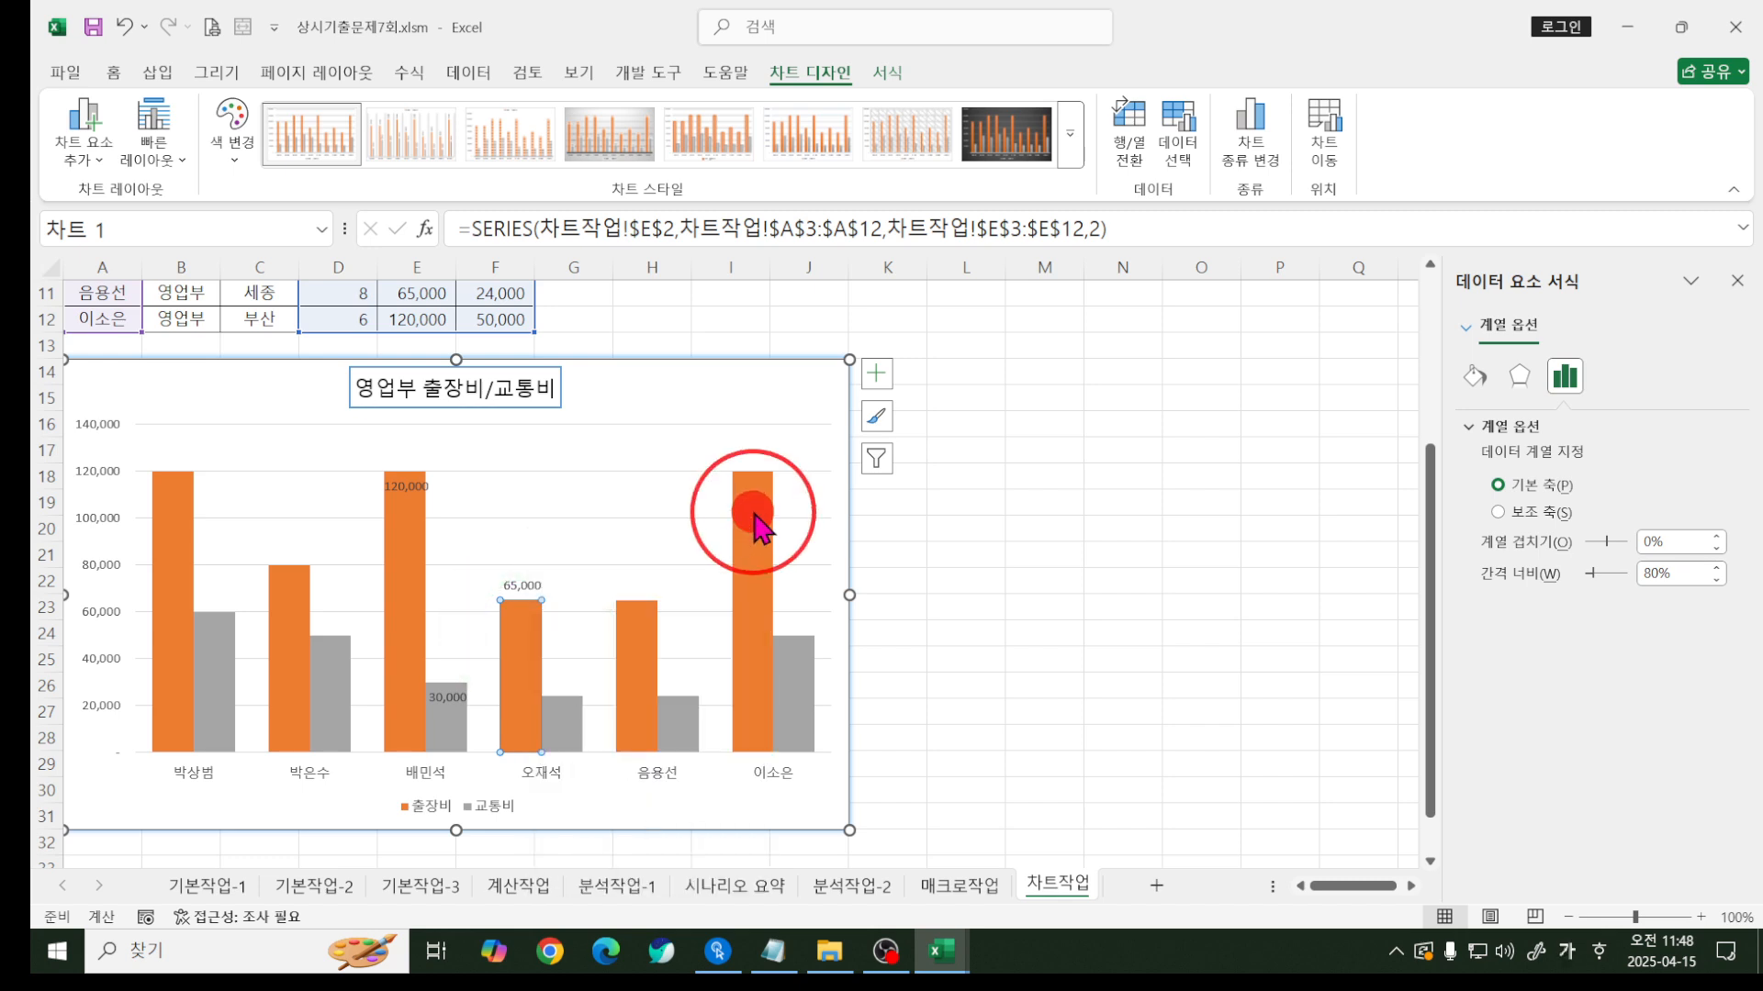
click(753, 498)
right_click(752, 486)
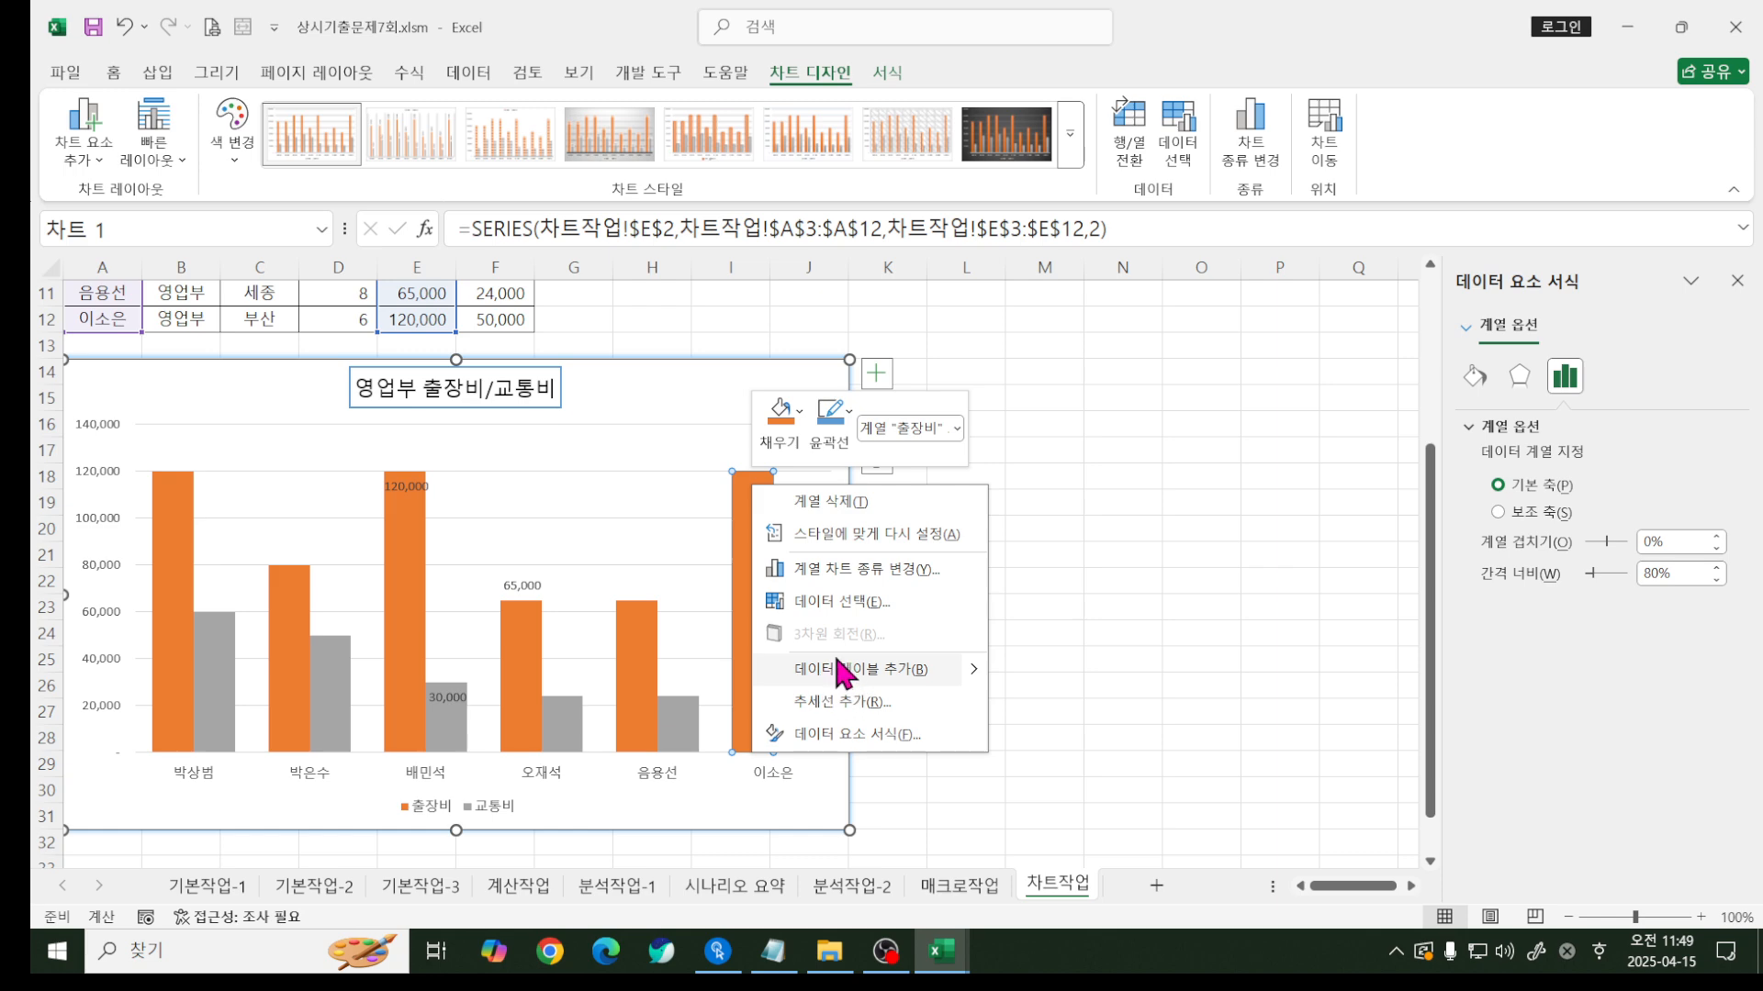
click(405, 520)
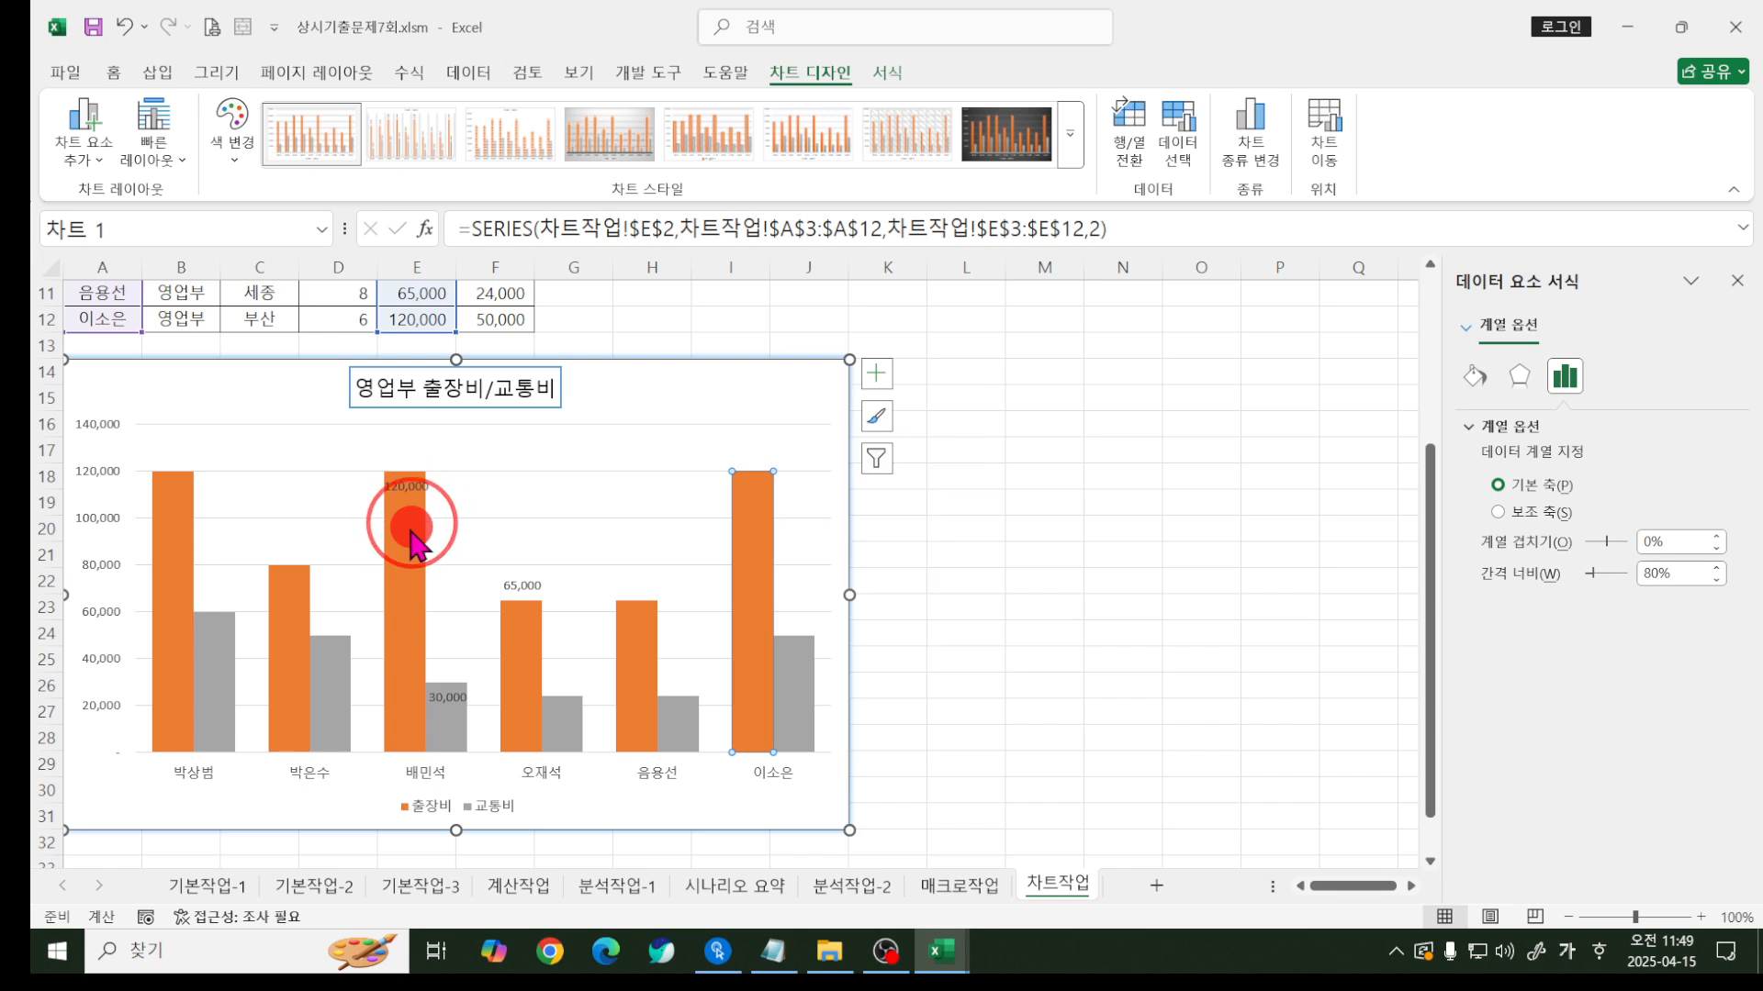
click(89, 161)
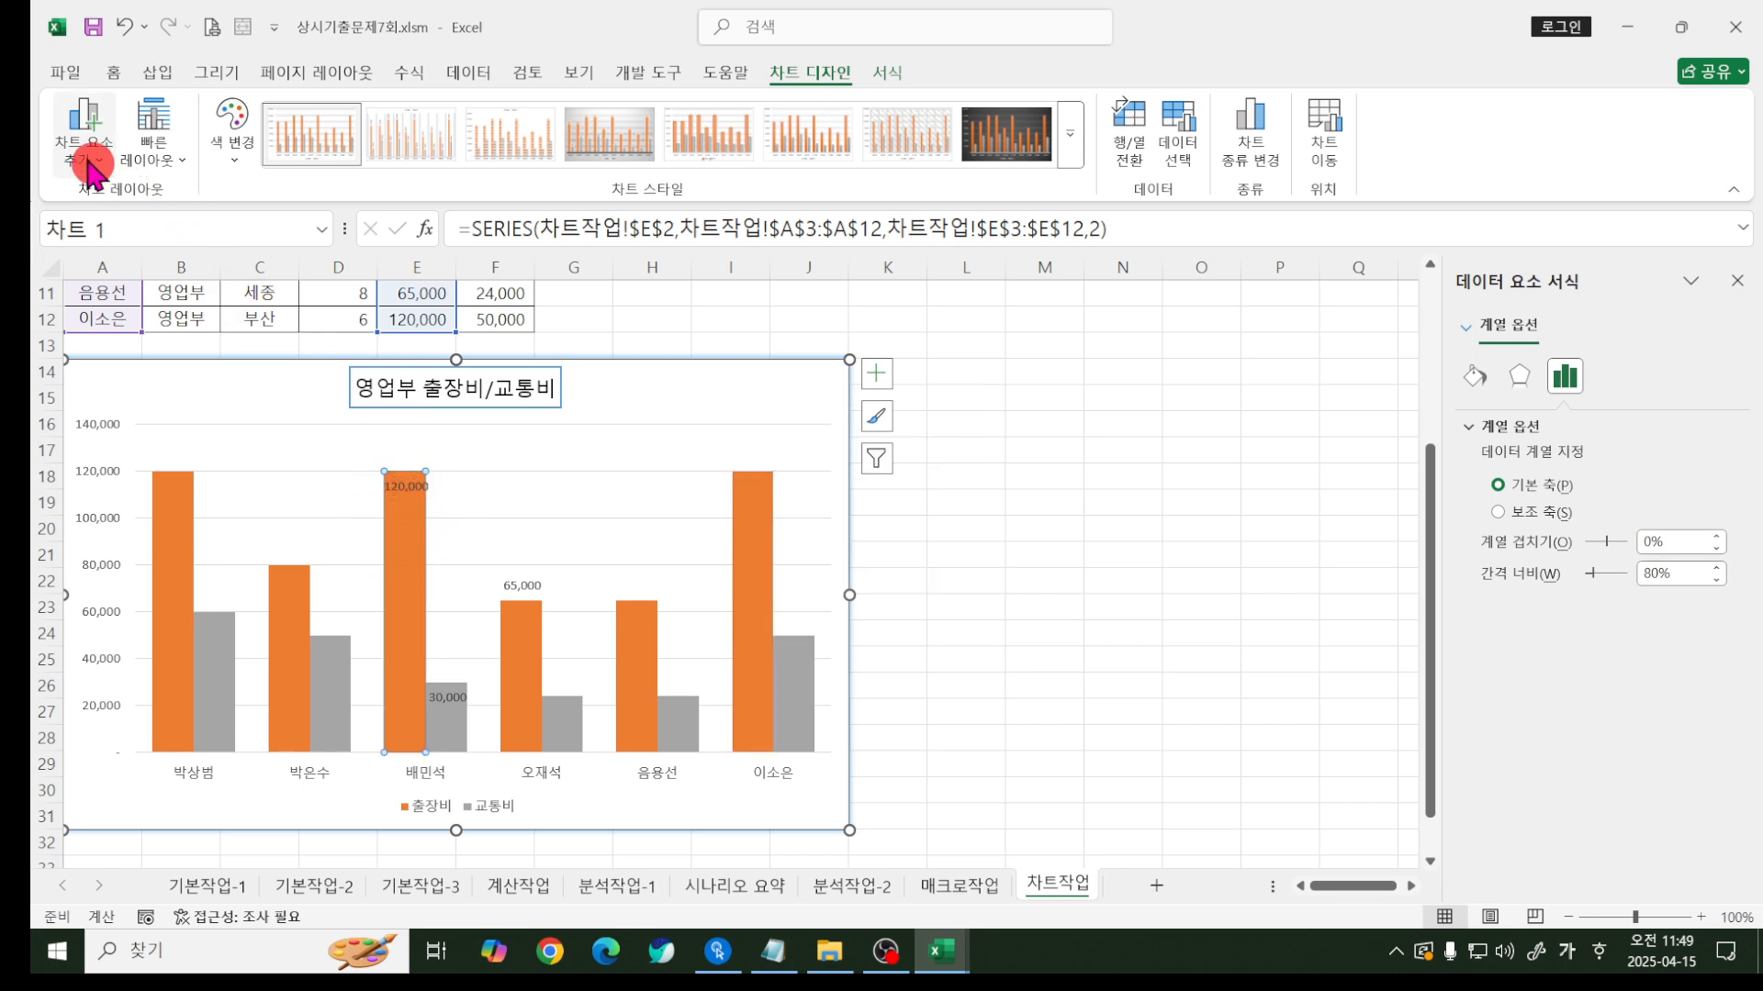
click(755, 498)
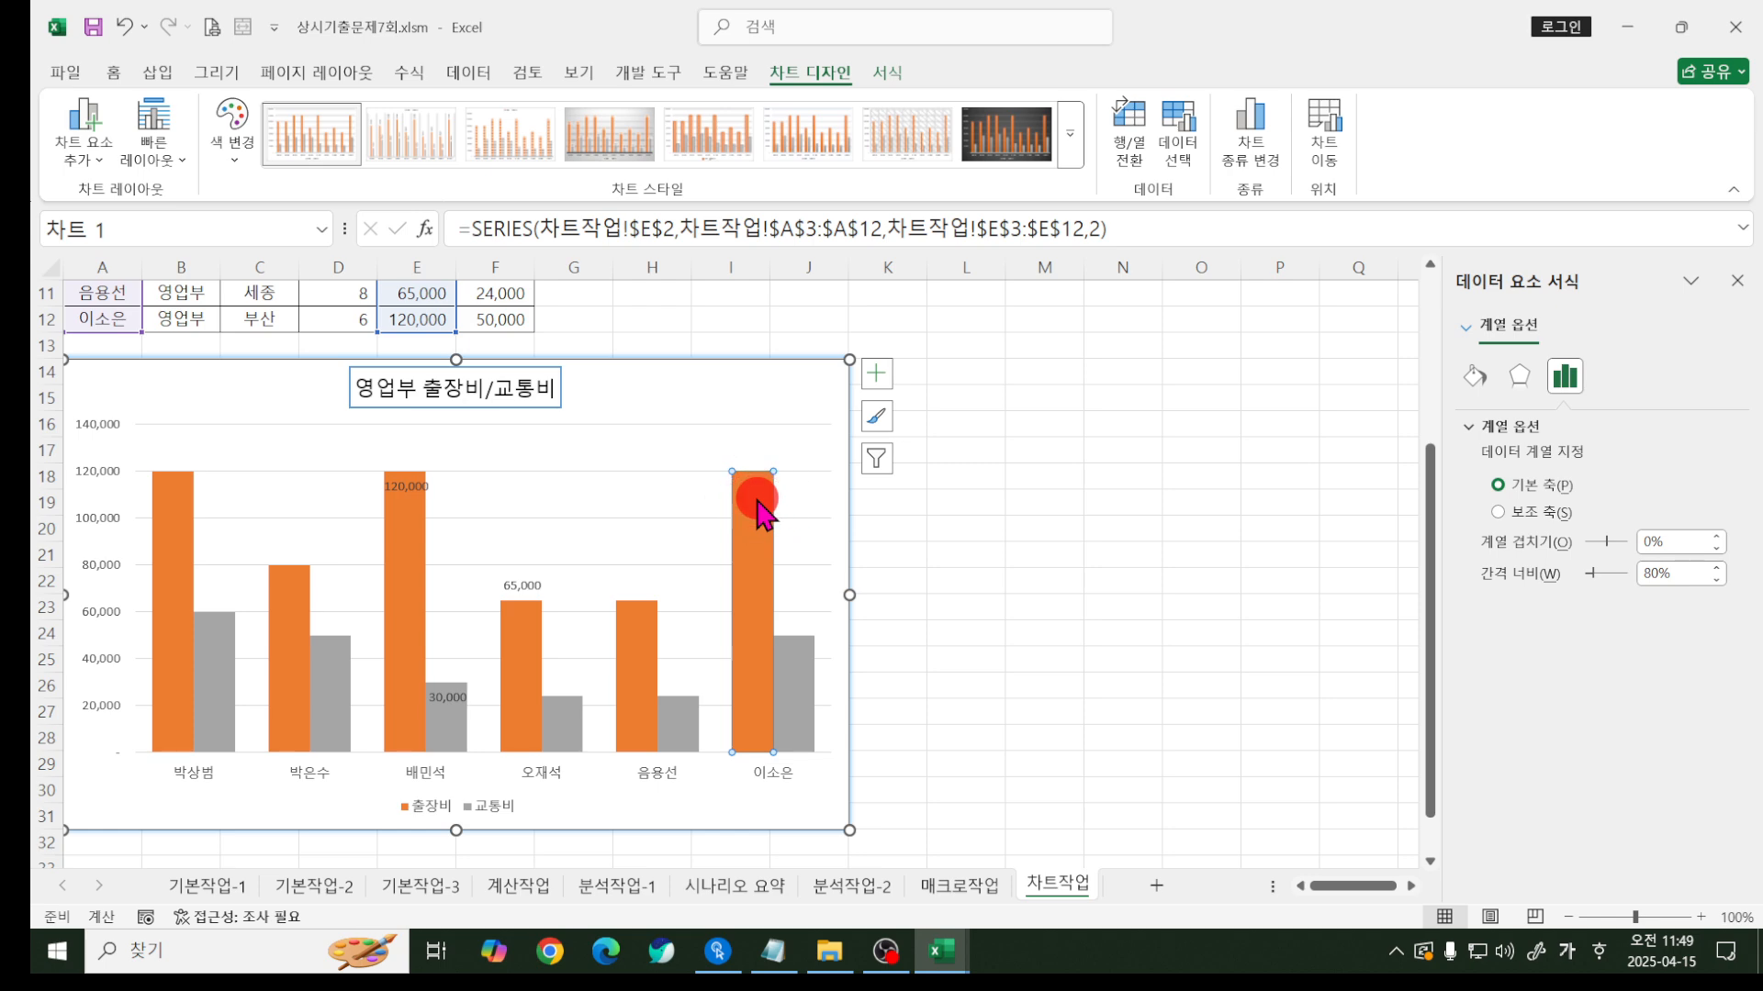
right_click(759, 505)
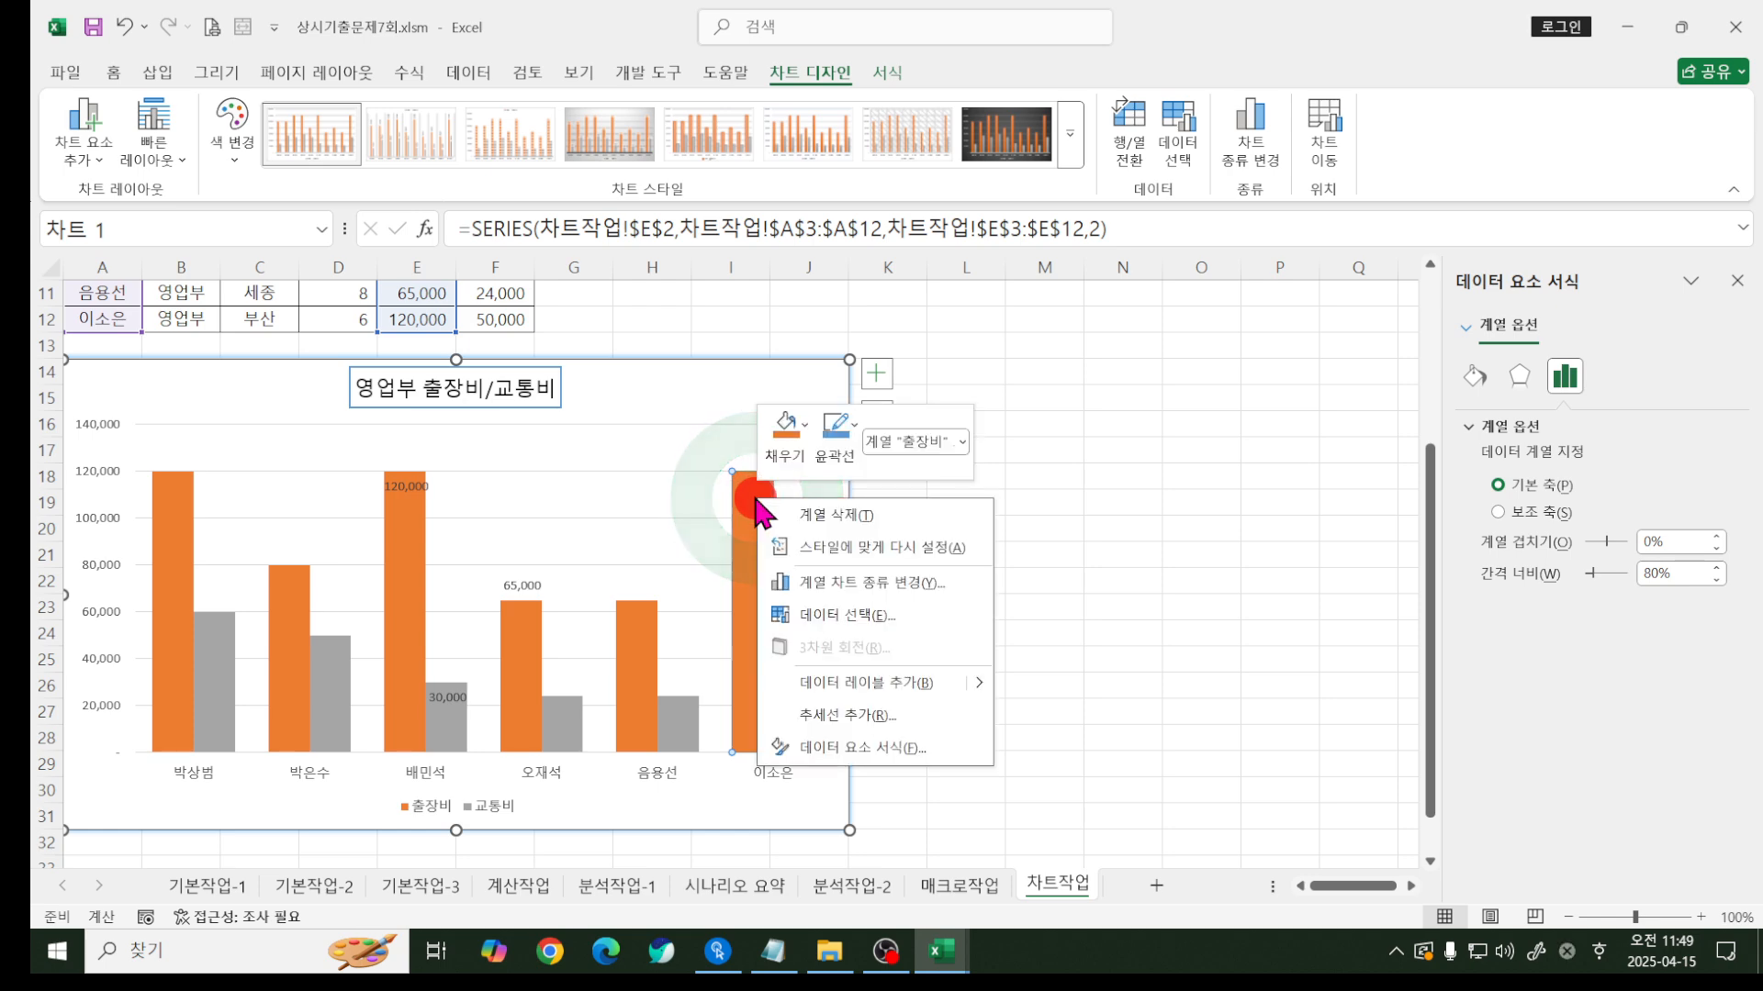
click(861, 685)
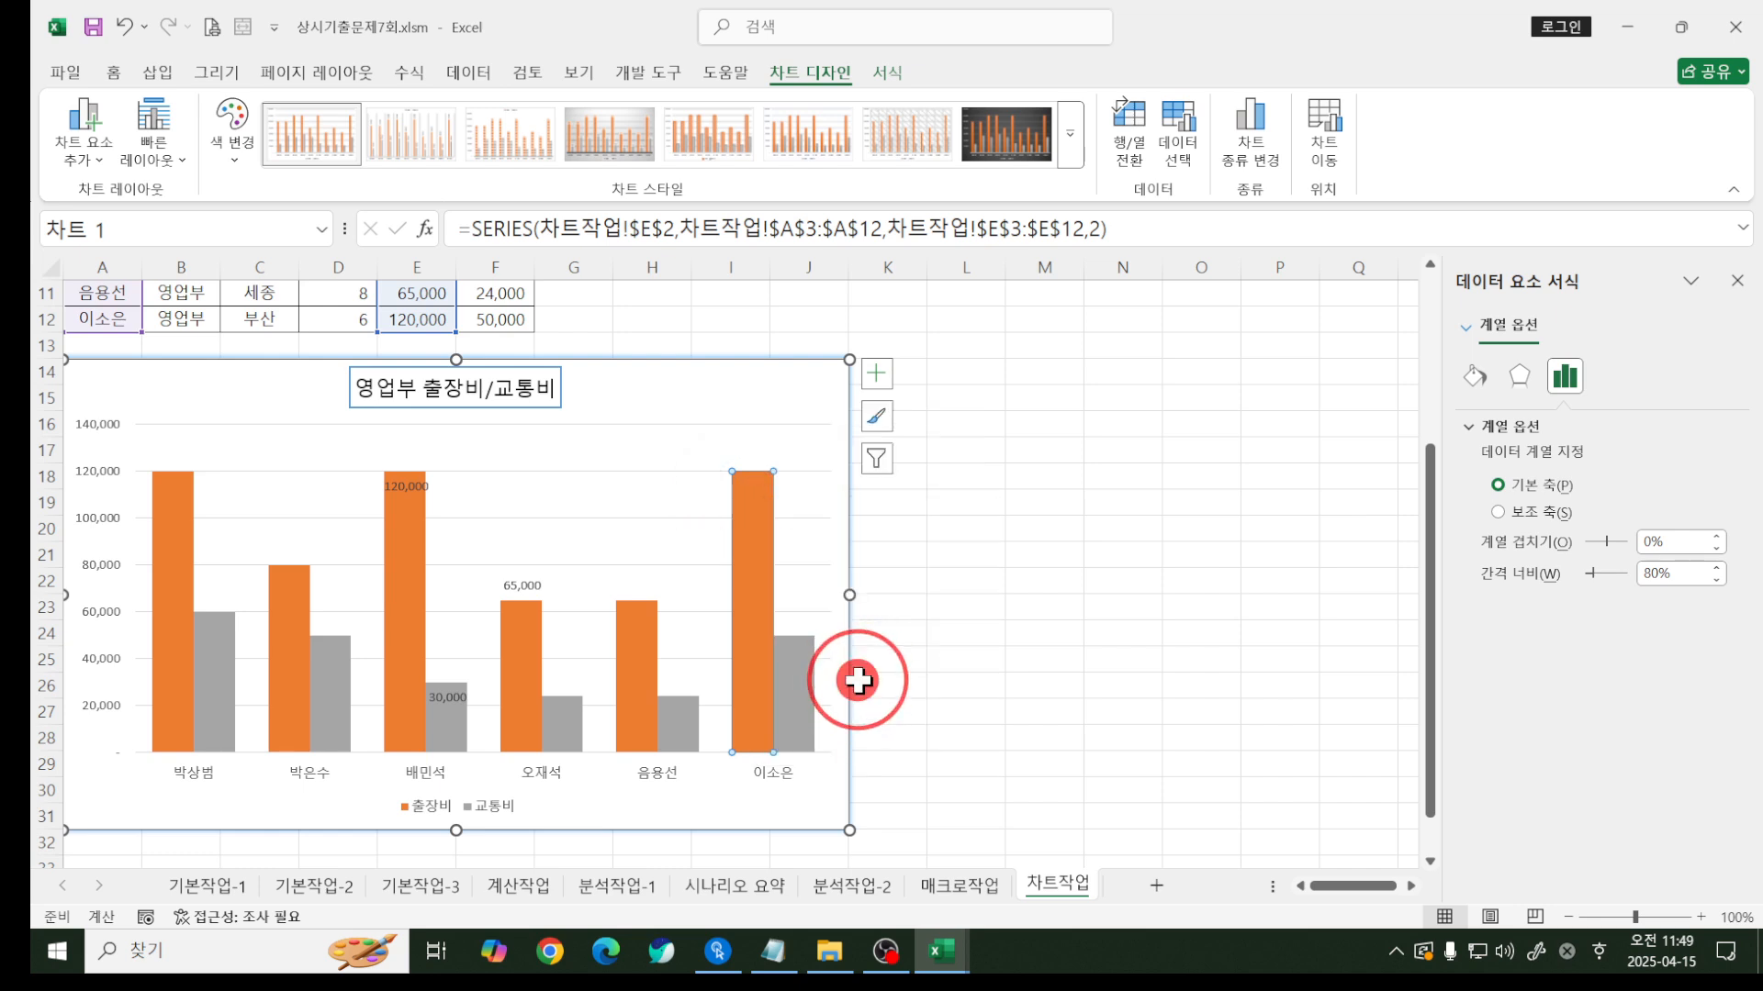
- Set the label position of all 출장비 data labels to inside end (안쪽 끝에) and deselect the chart
click(767, 459)
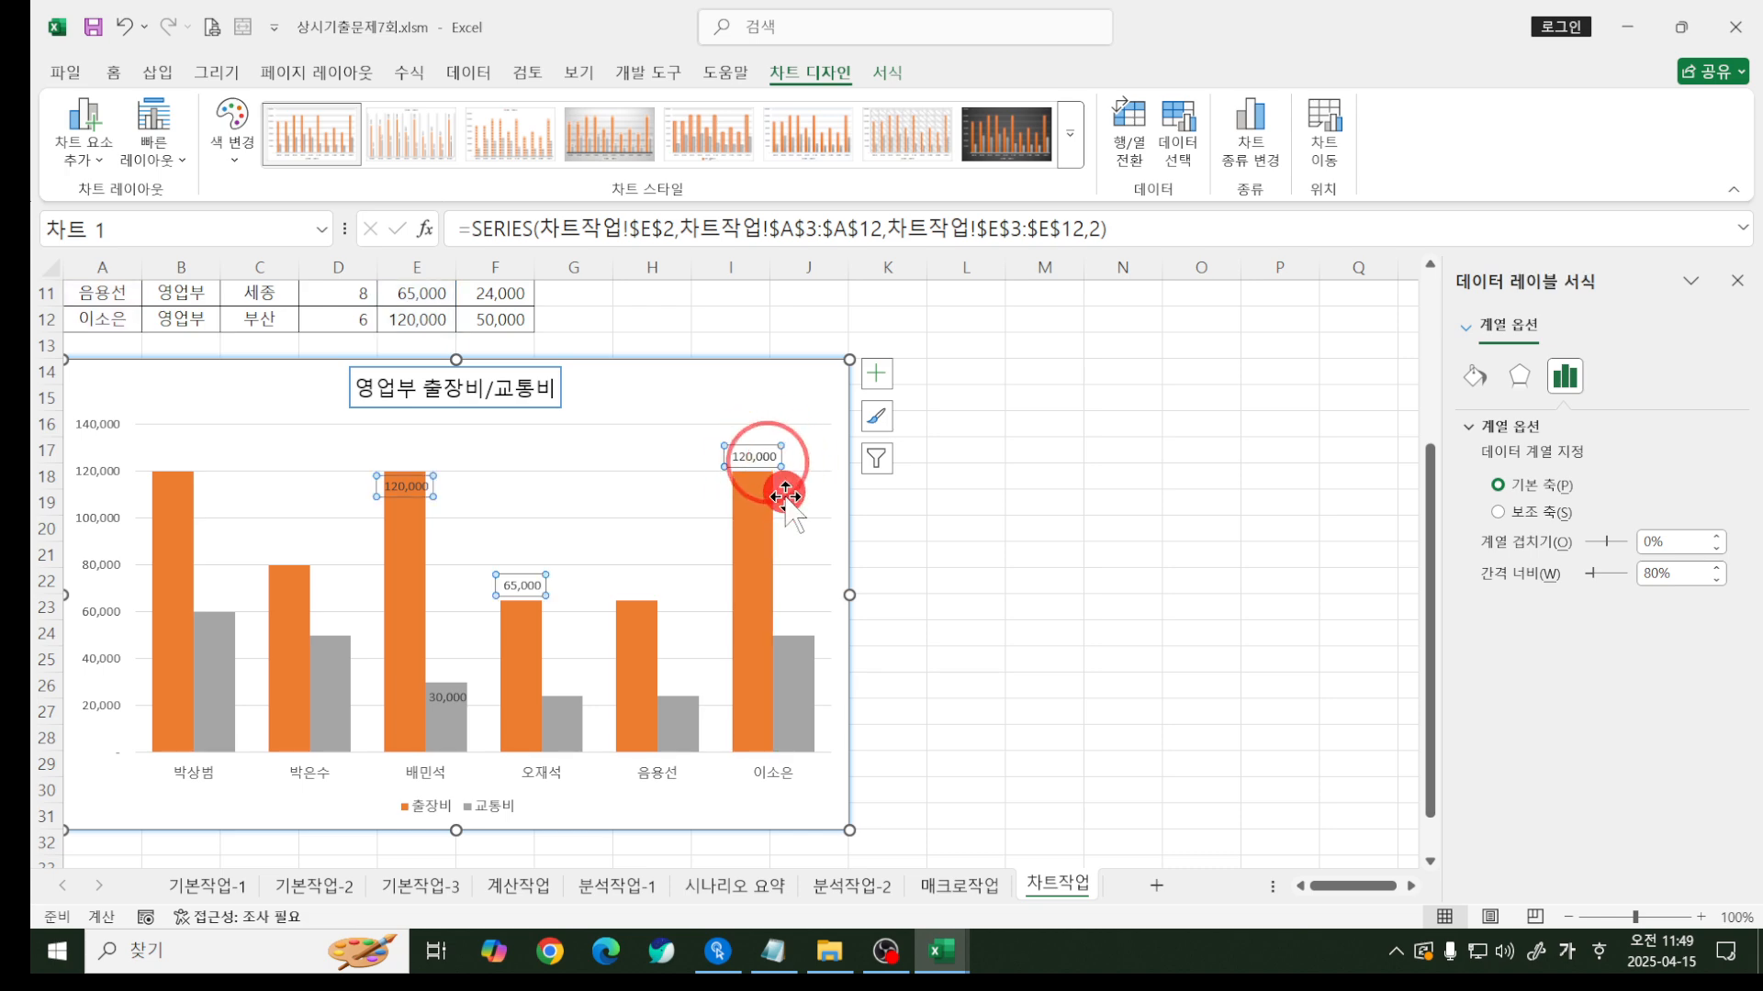
click(764, 455)
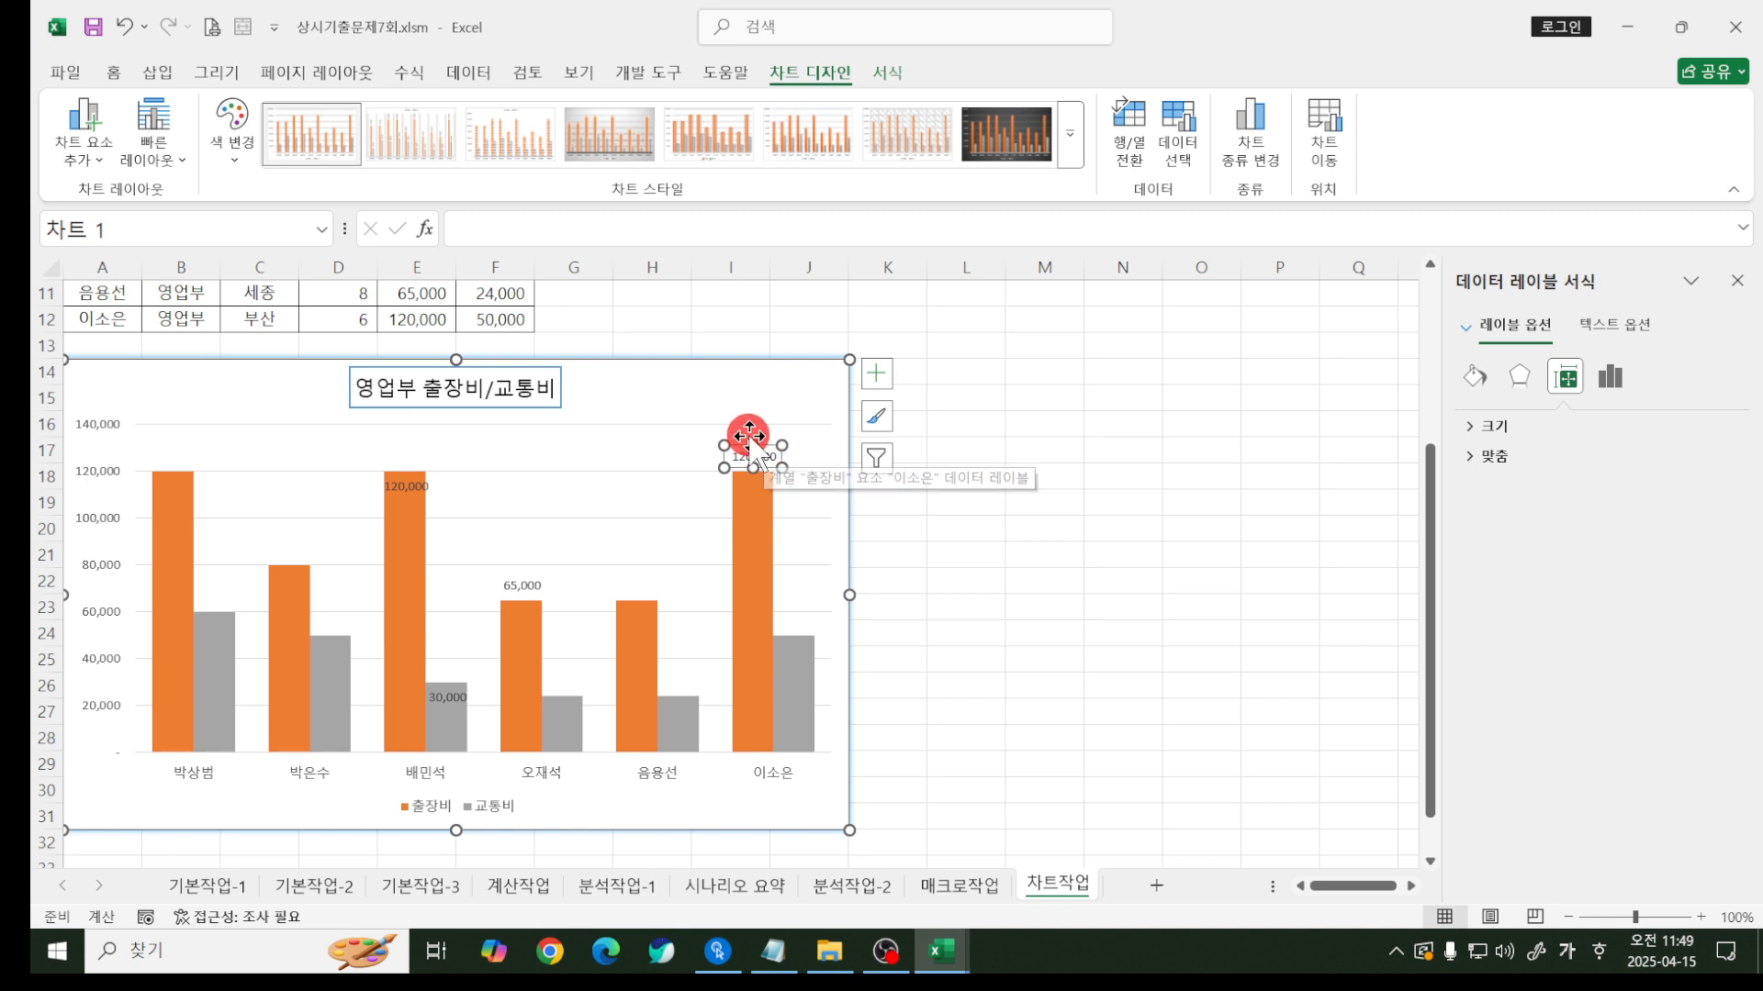
click(762, 510)
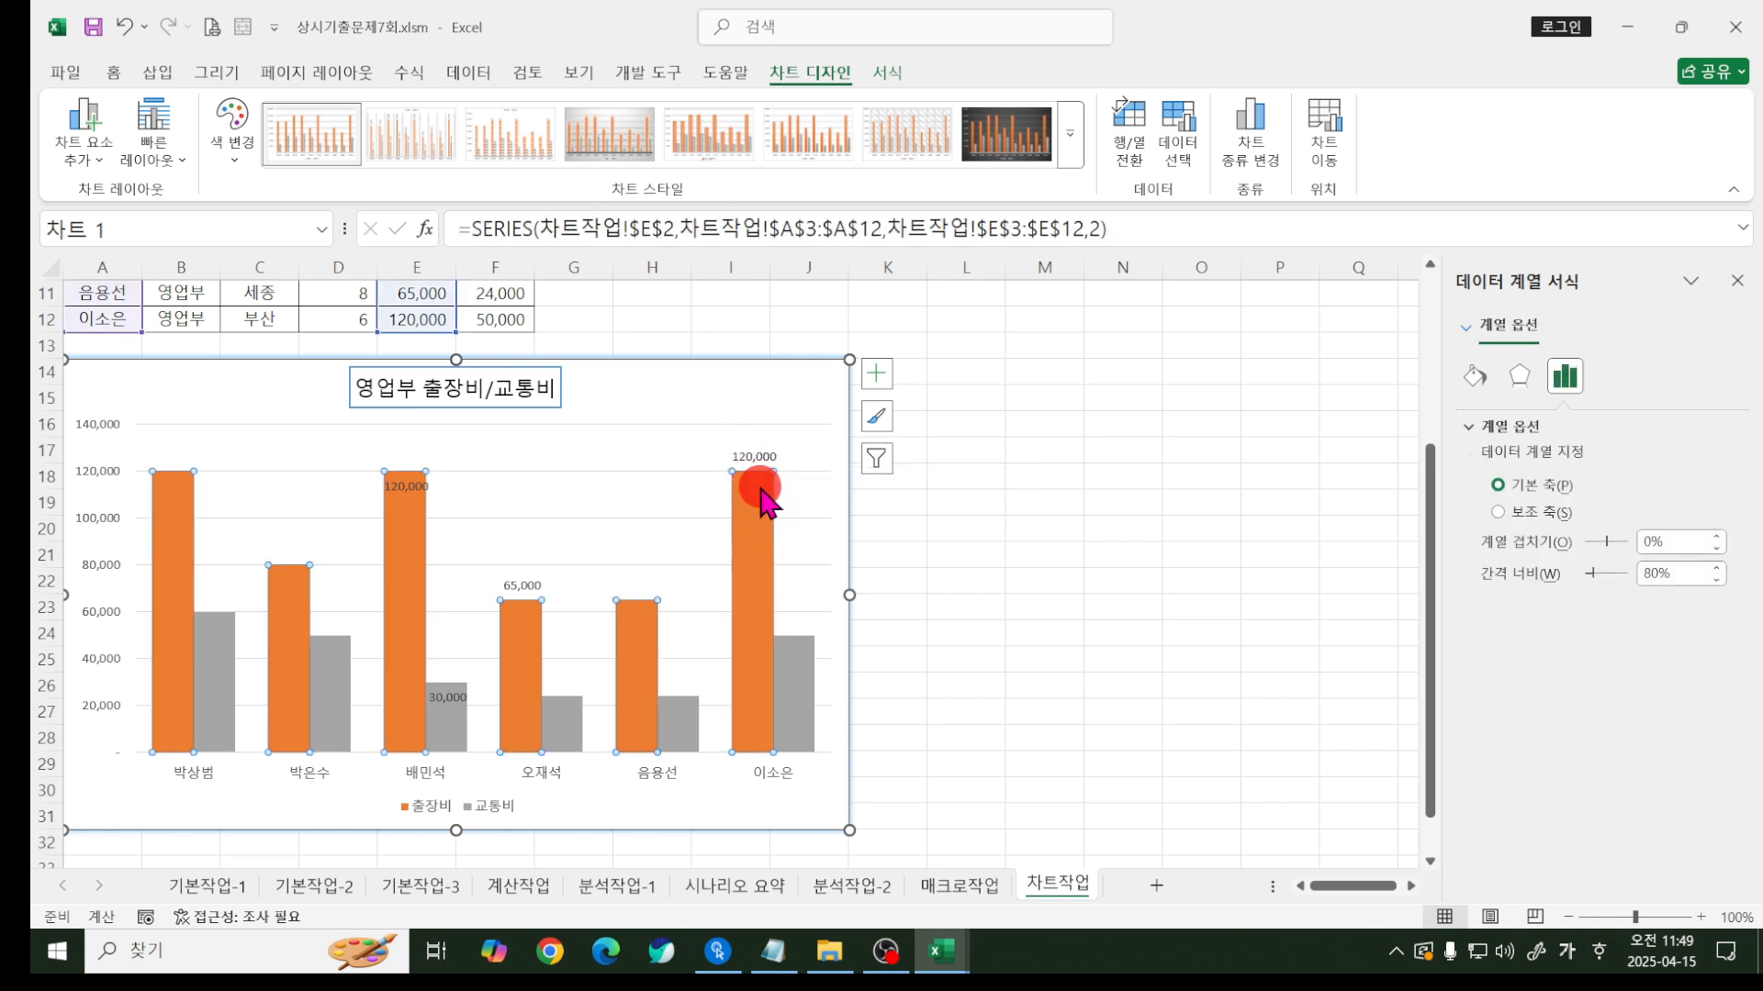
click(758, 455)
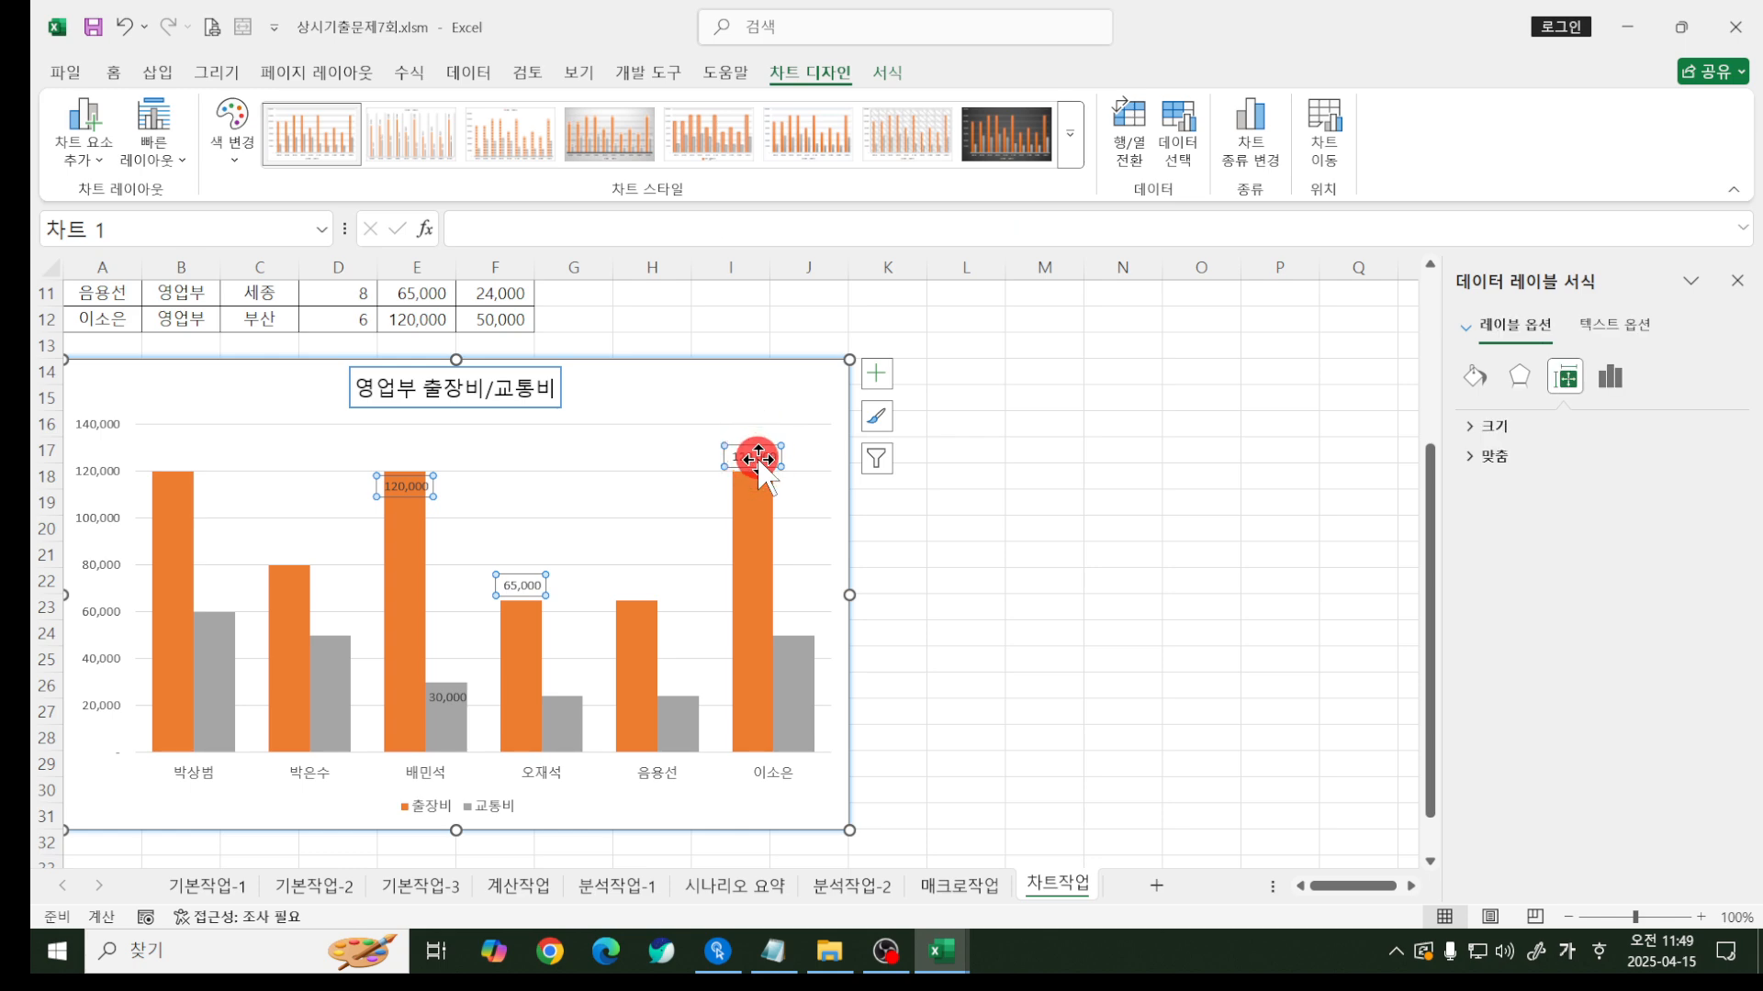
click(1612, 378)
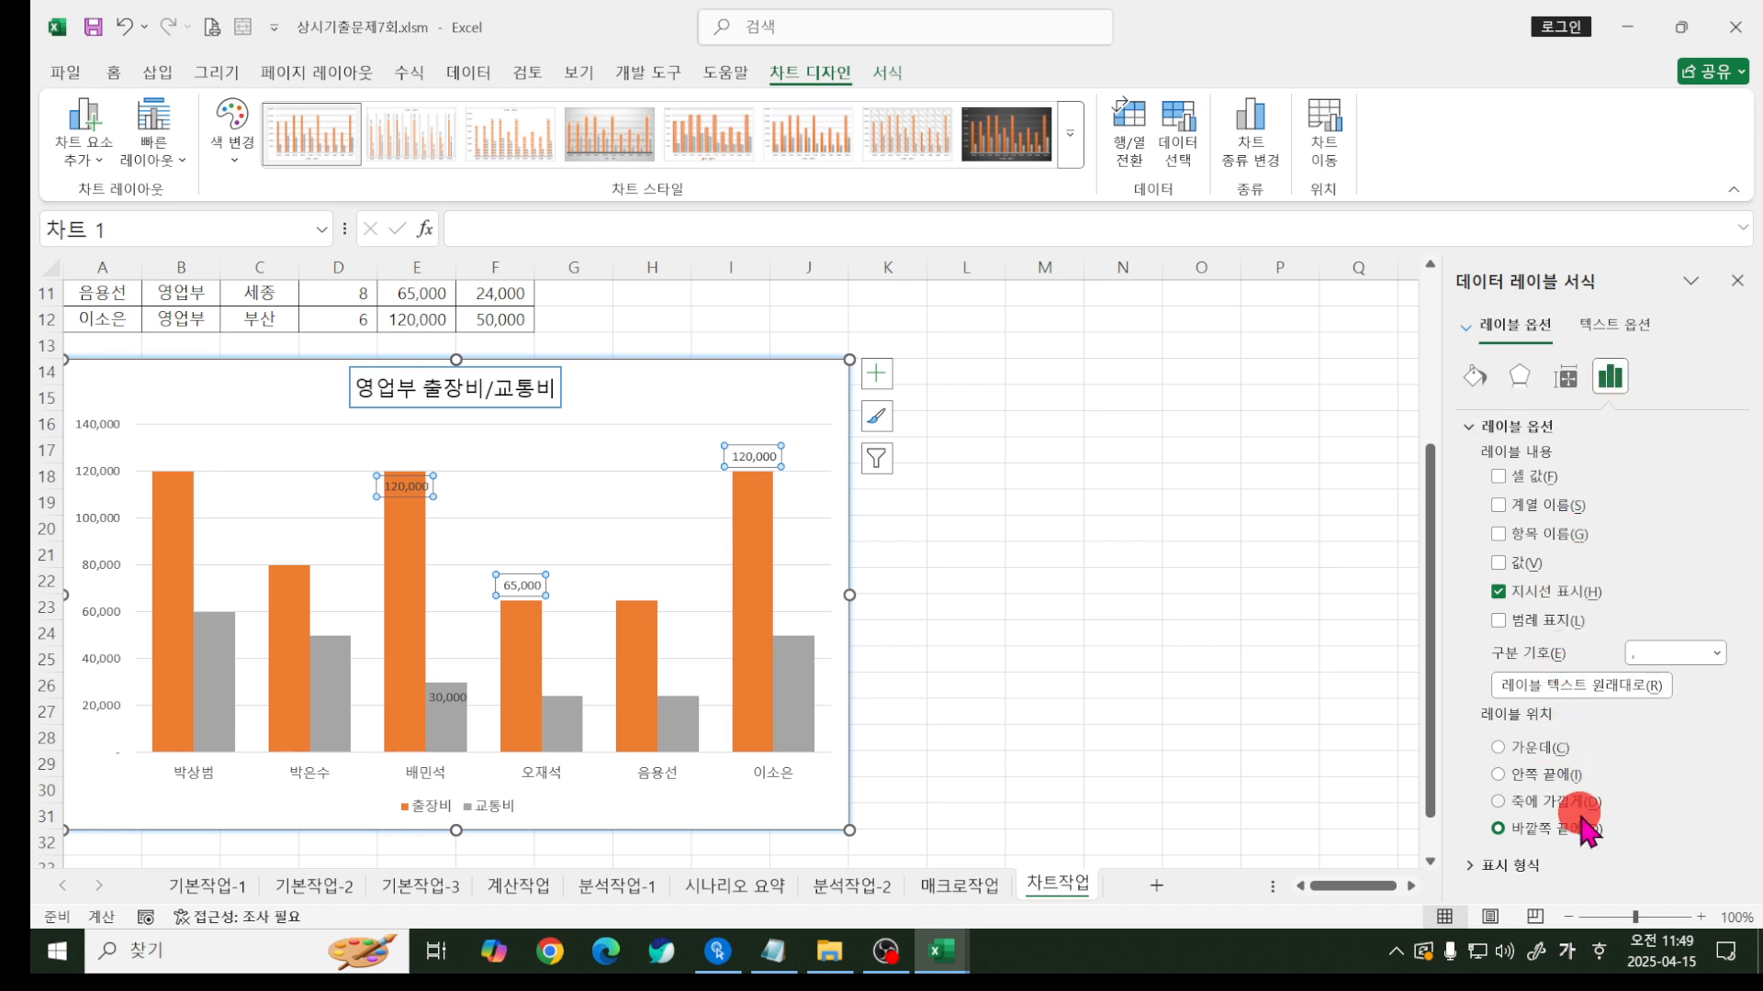
click(1552, 777)
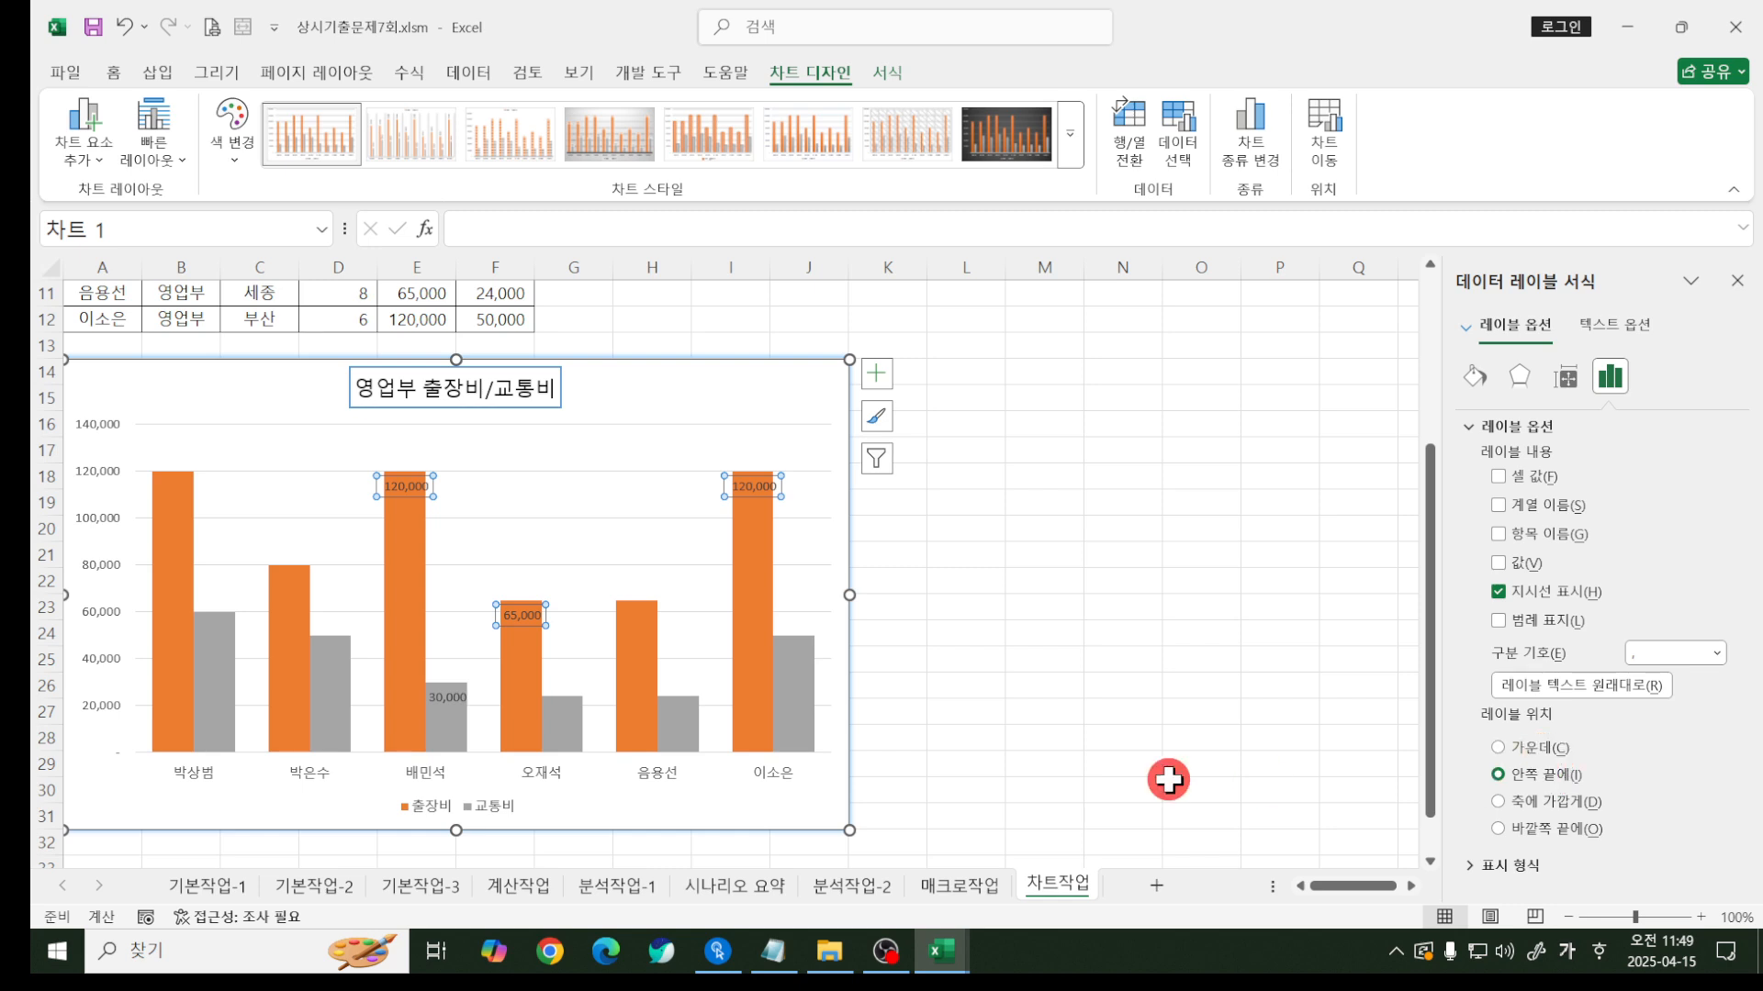
click(1105, 782)
click(943, 952)
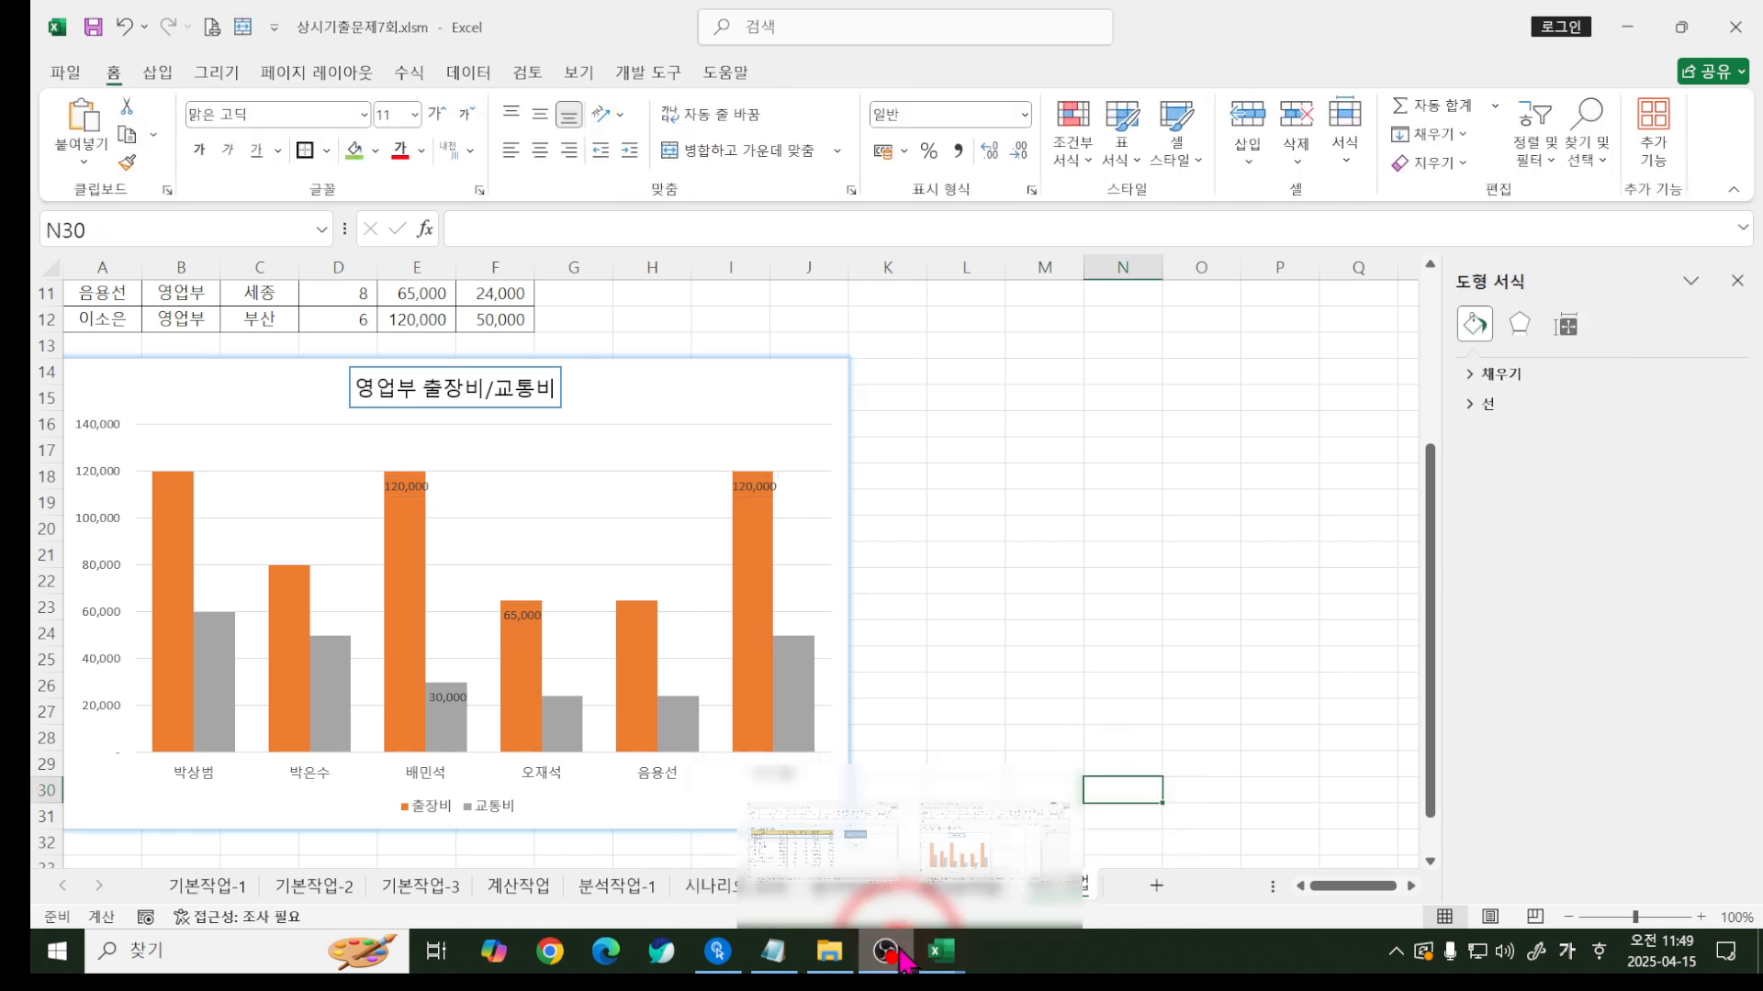